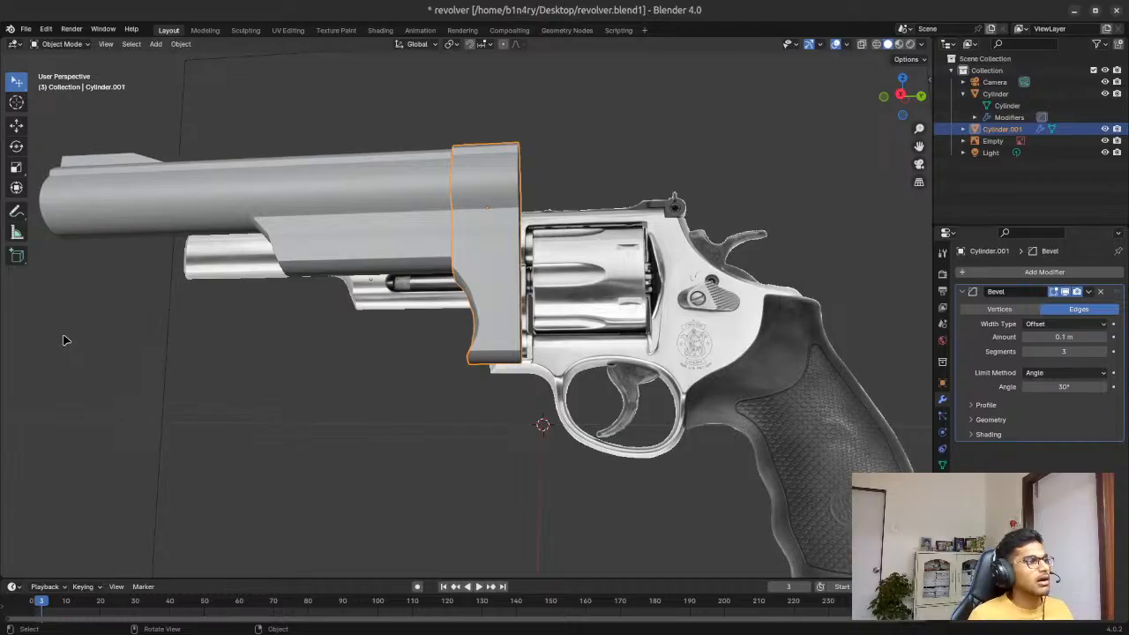
Step: Reset the screen's colour temperature in a terminal with redshift -x && redshift -x, and close the terminal
scroll(155, 336, "down", 3)
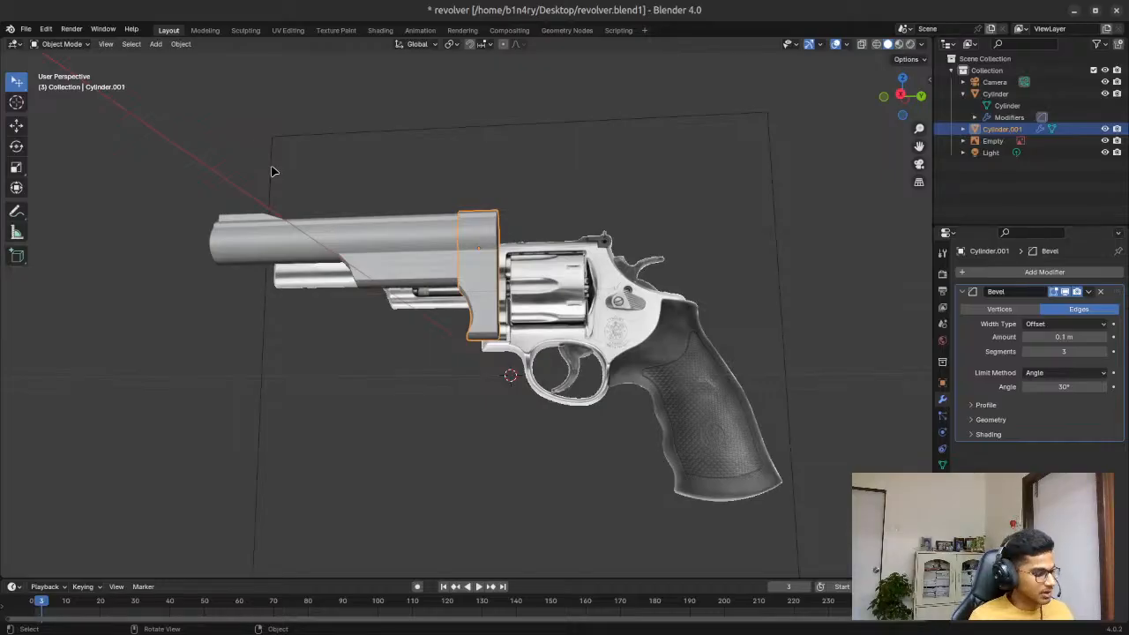
key("ctrl+alt+t")
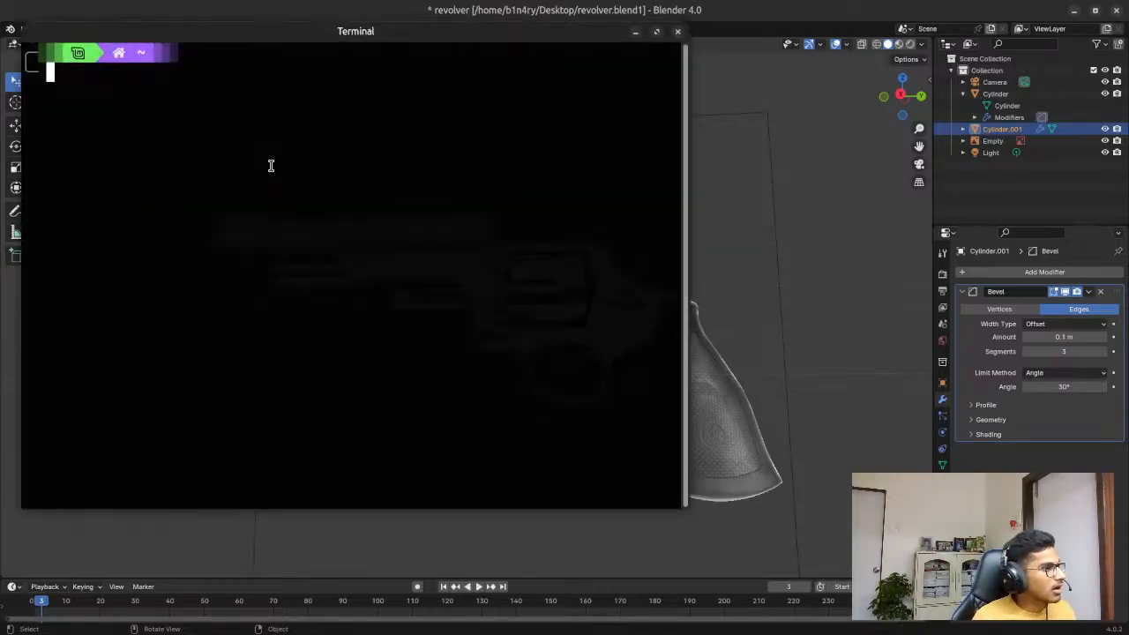
key("Up")
key("Return")
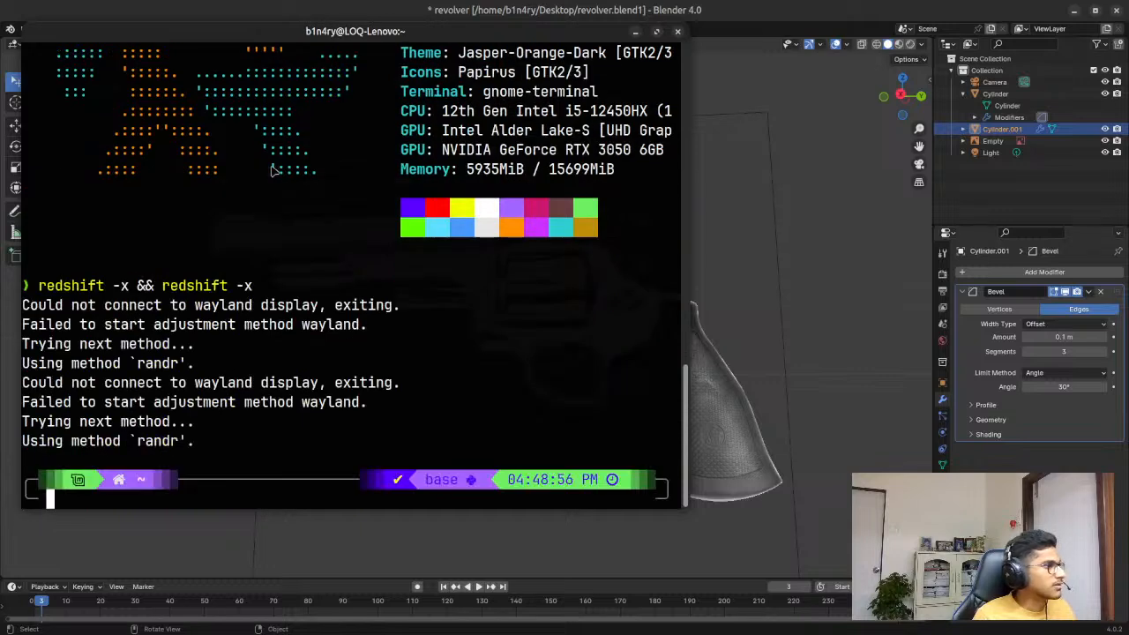
key("ctrl+d")
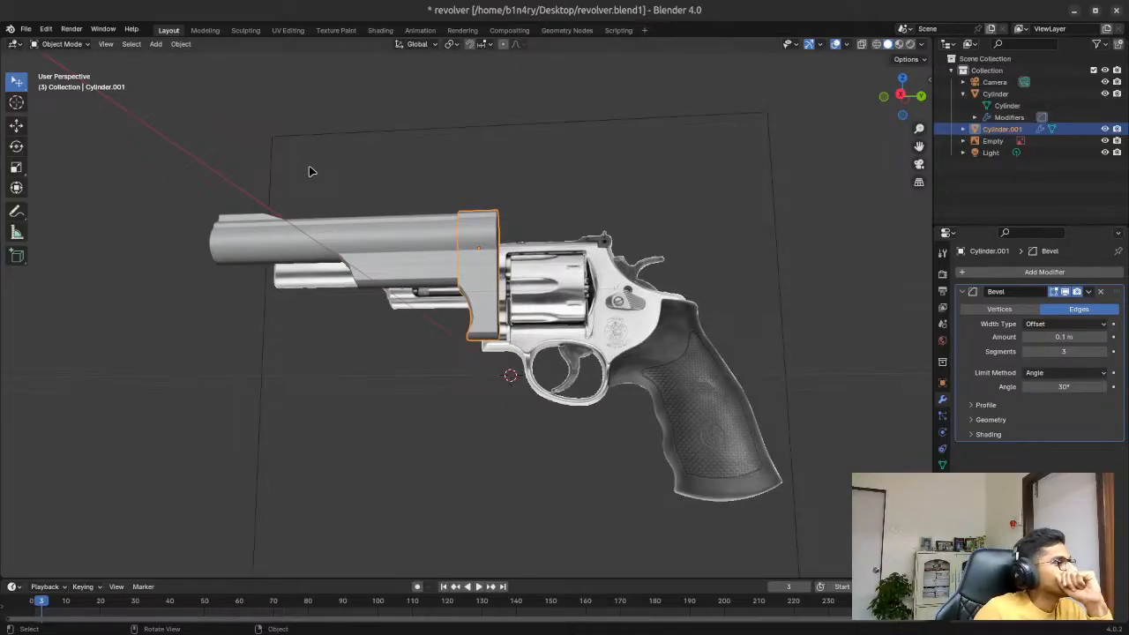
middle_click_drag(295, 151, 408, 227)
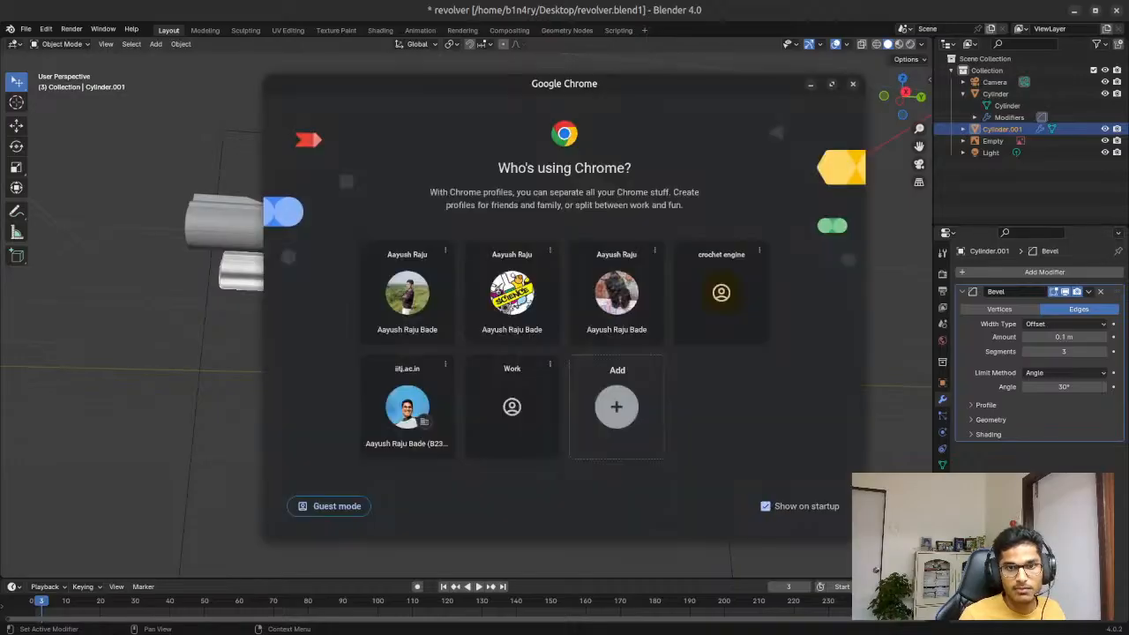
left_click_drag(732, 100, 1128, 189)
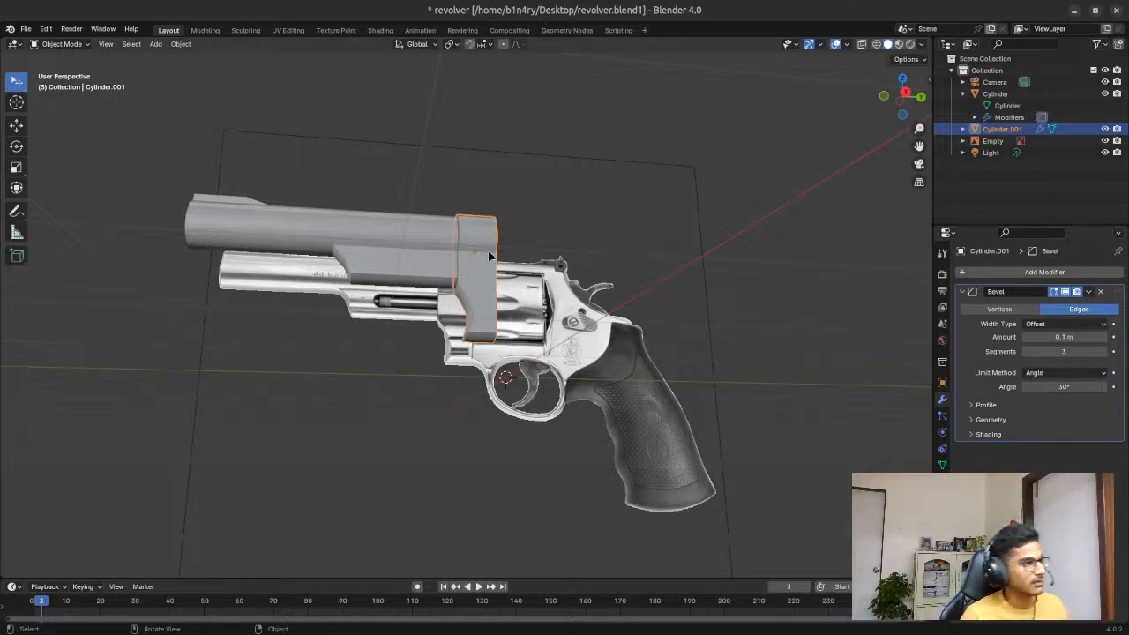
Step: Deselect the frame block, rerun the last terminal command, and close the terminal
left_click(666, 262)
key("ctrl+alt+t")
key("Up")
key("Return")
key("ctrl+d")
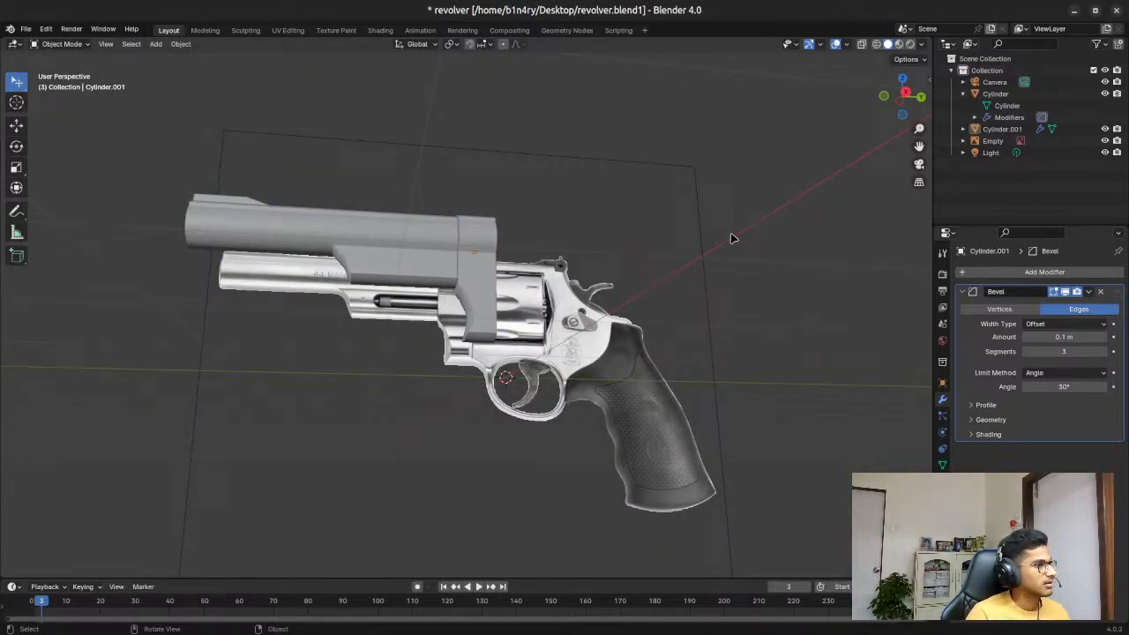
Step: Examine the curved front edge of the frame block up close, both shaded and as an editable mesh
key("shift+grave")
key("w")
key("w")
left_click(700, 318)
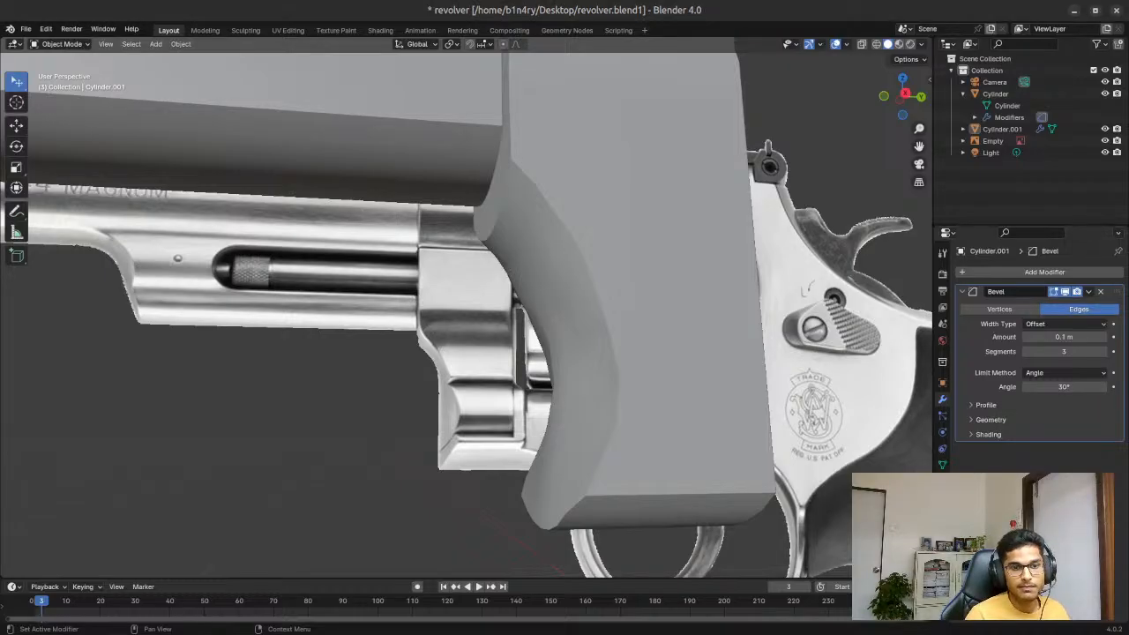
scroll(716, 319, "down", 3)
scroll(717, 319, "up", 5)
scroll(768, 352, "down", 2)
scroll(627, 406, "up", 2)
scroll(633, 407, "down", 2)
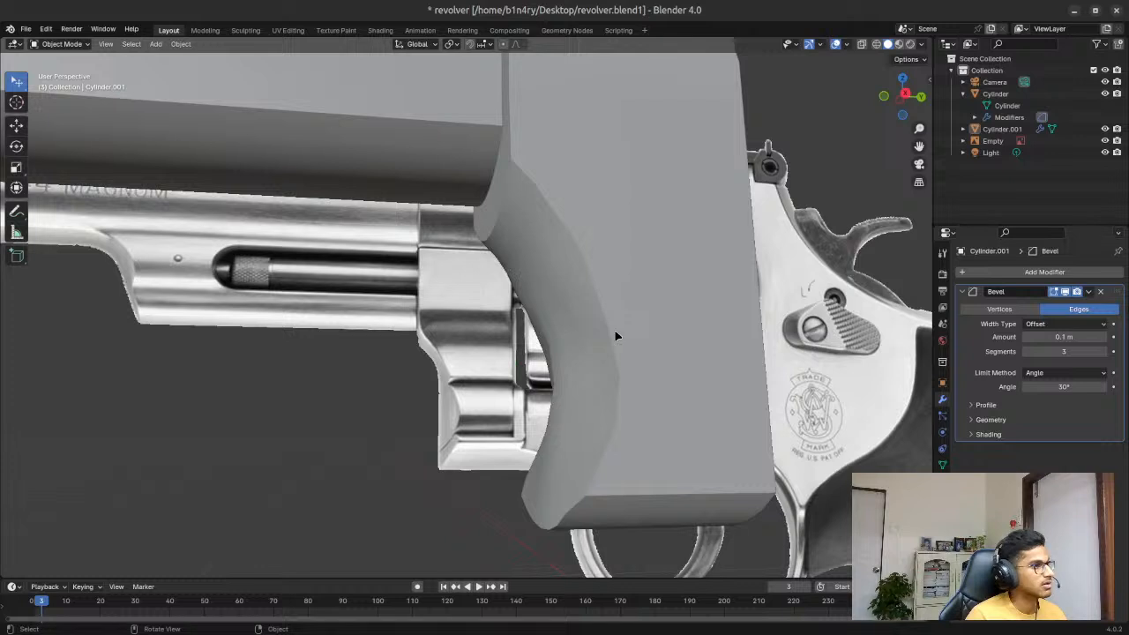
left_click(702, 338)
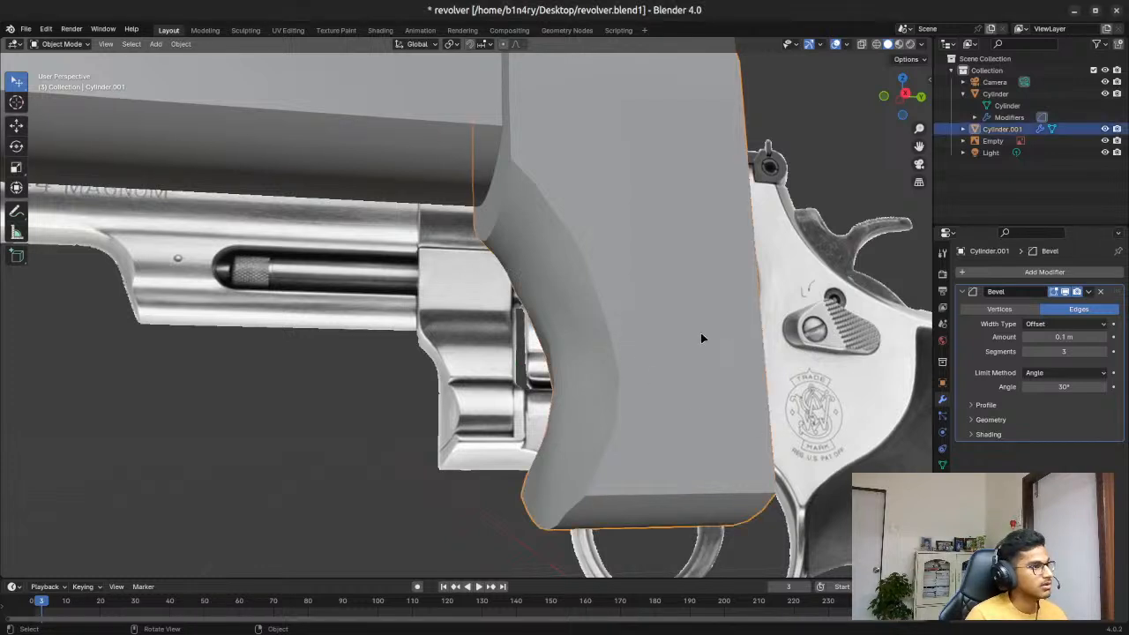
key("Tab")
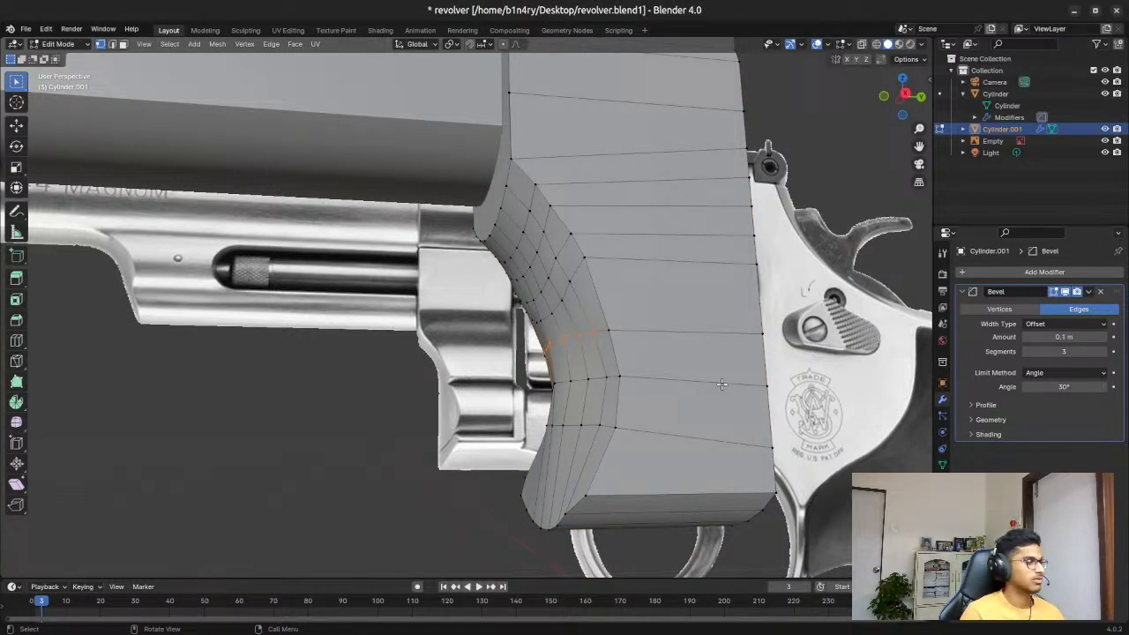
key("Tab")
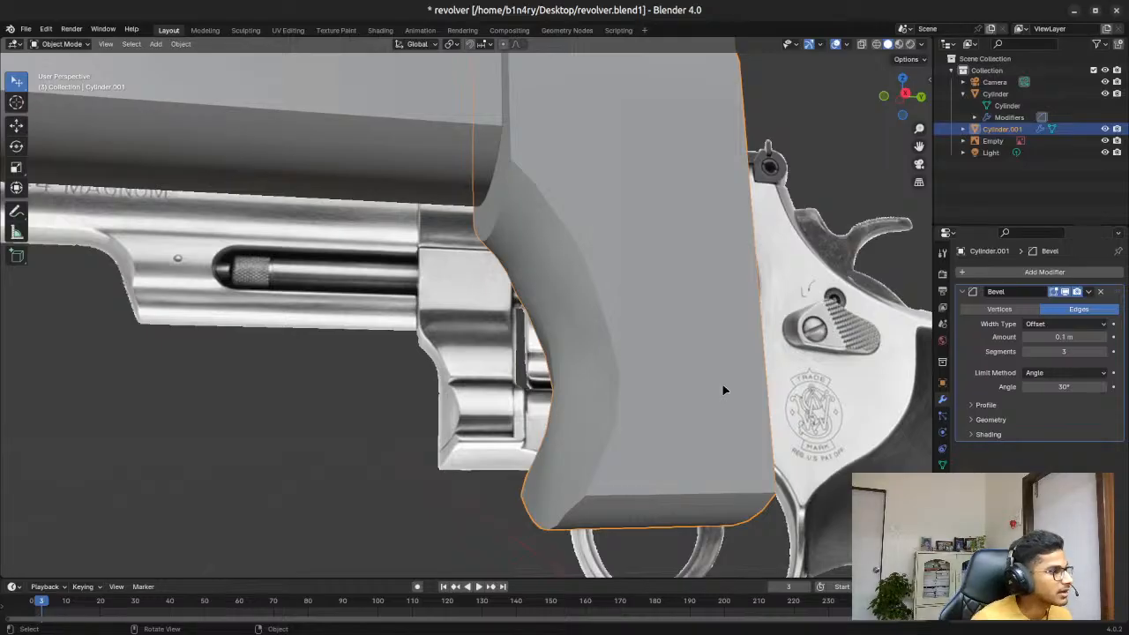
scroll(702, 405, "up", 3)
scroll(691, 424, "down", 3)
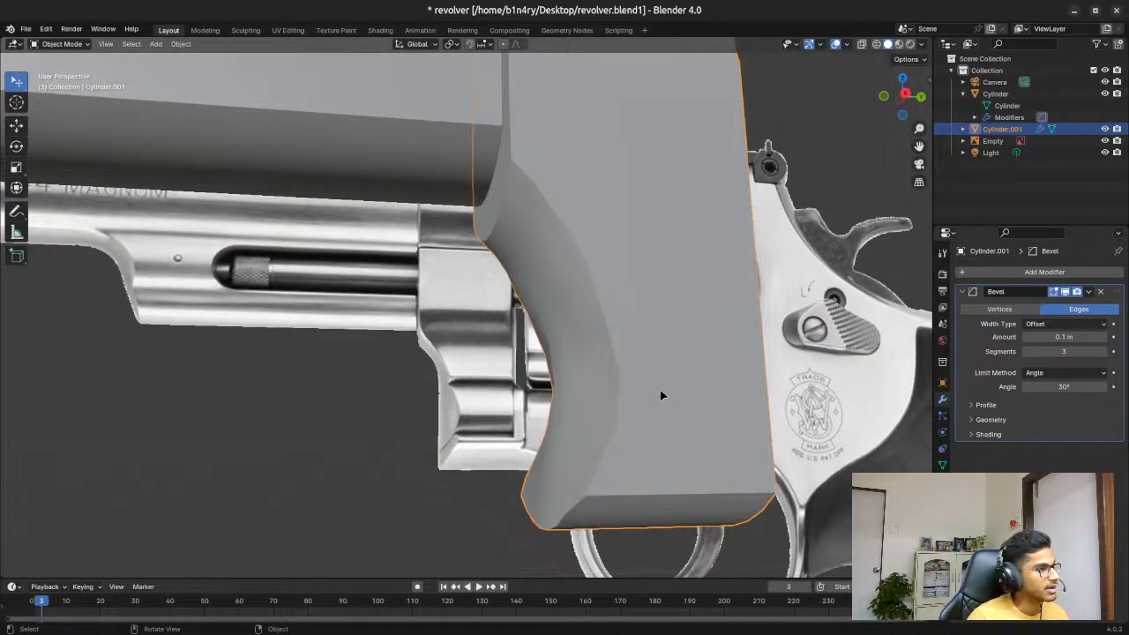
mouse_move(656, 386)
middle_mouse_down()
mouse_move(554, 392)
mouse_move(644, 387)
middle_mouse_up()
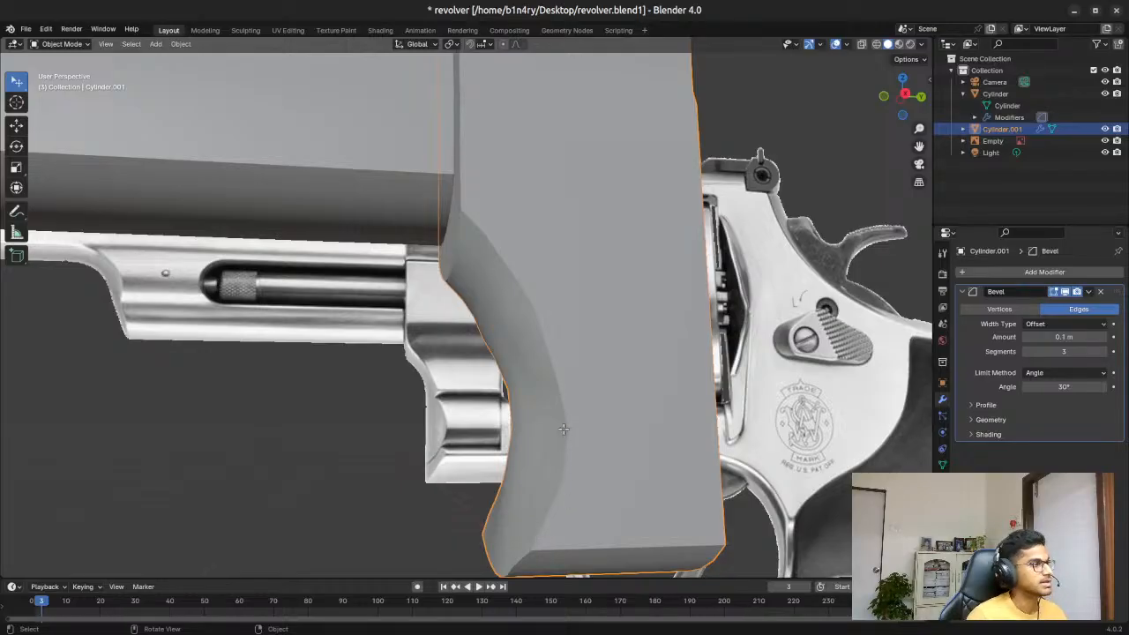
Step: Open the frame block's mesh for editing with X-ray on, nothing selected, and its lower curve framed in right orthographic view
key("Tab")
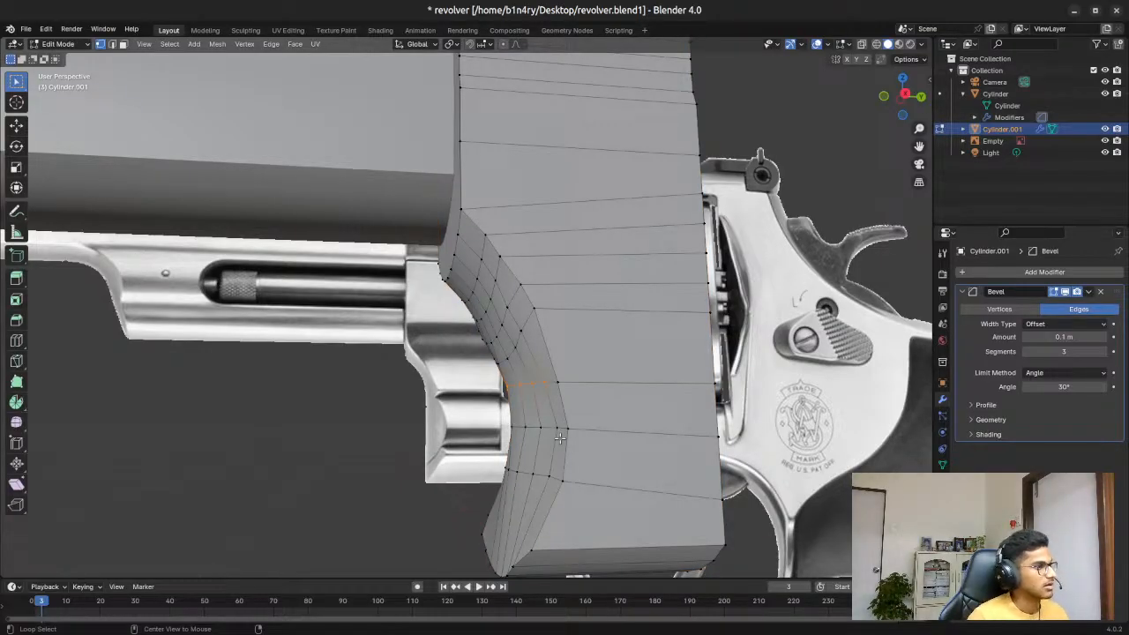
key("alt+z")
left_click(786, 424)
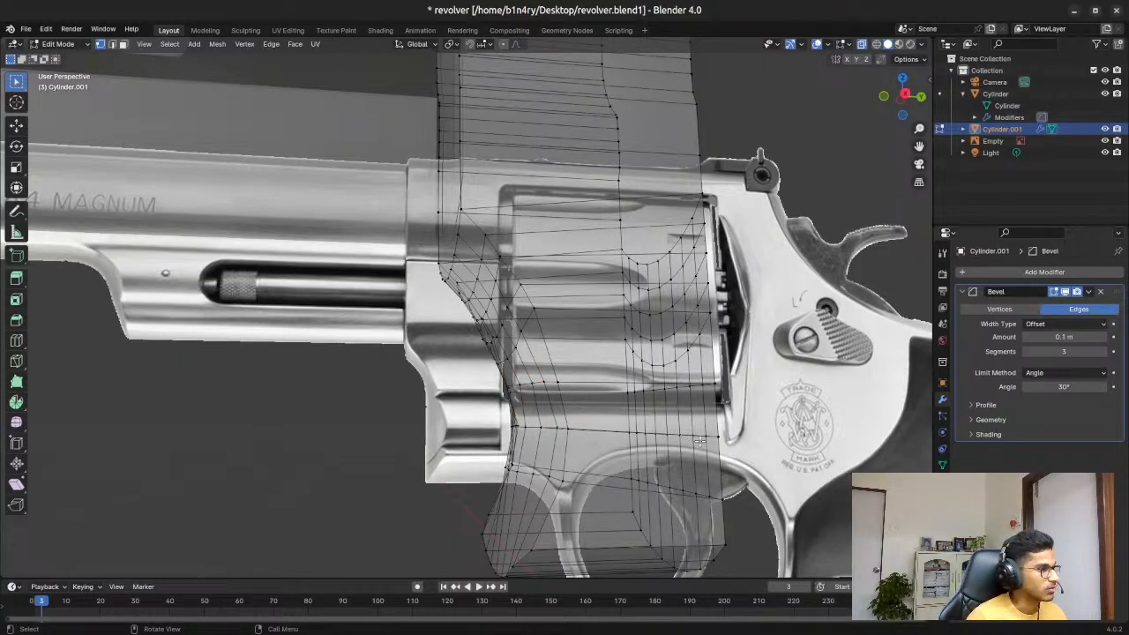
scroll(705, 446, "up", 3)
scroll(719, 459, "down", 5)
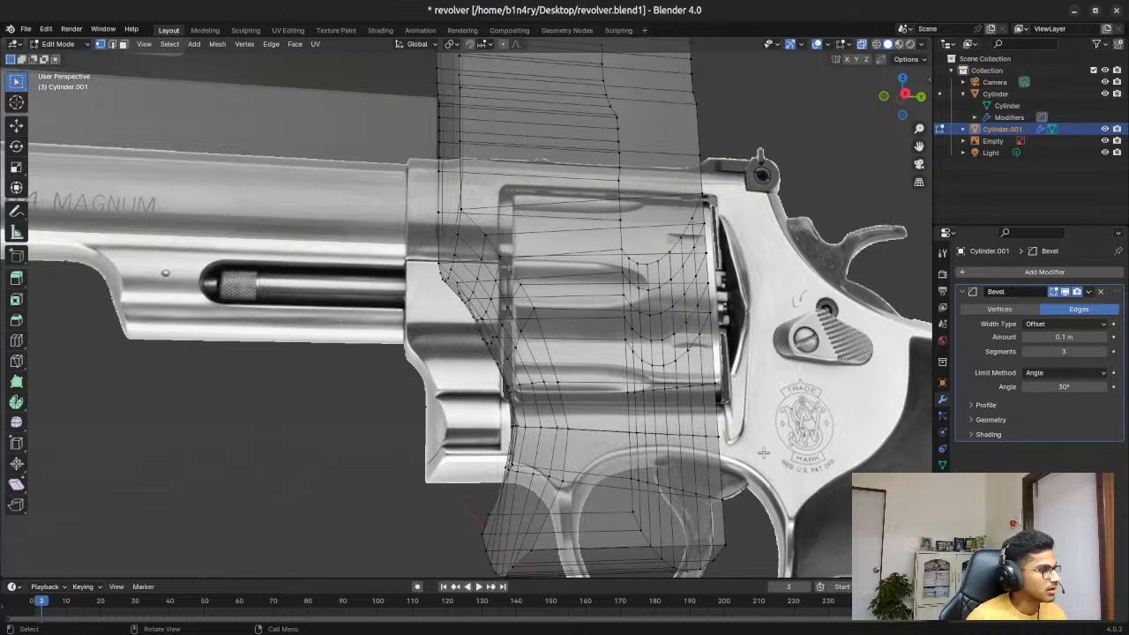
scroll(763, 454, "up", 3)
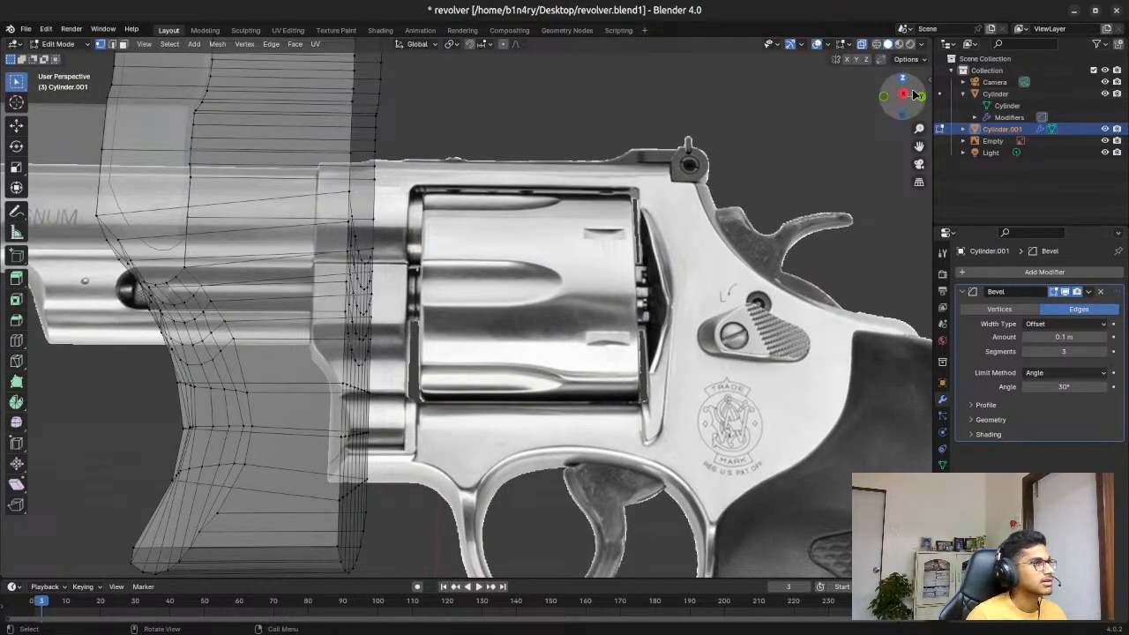
left_click(902, 95)
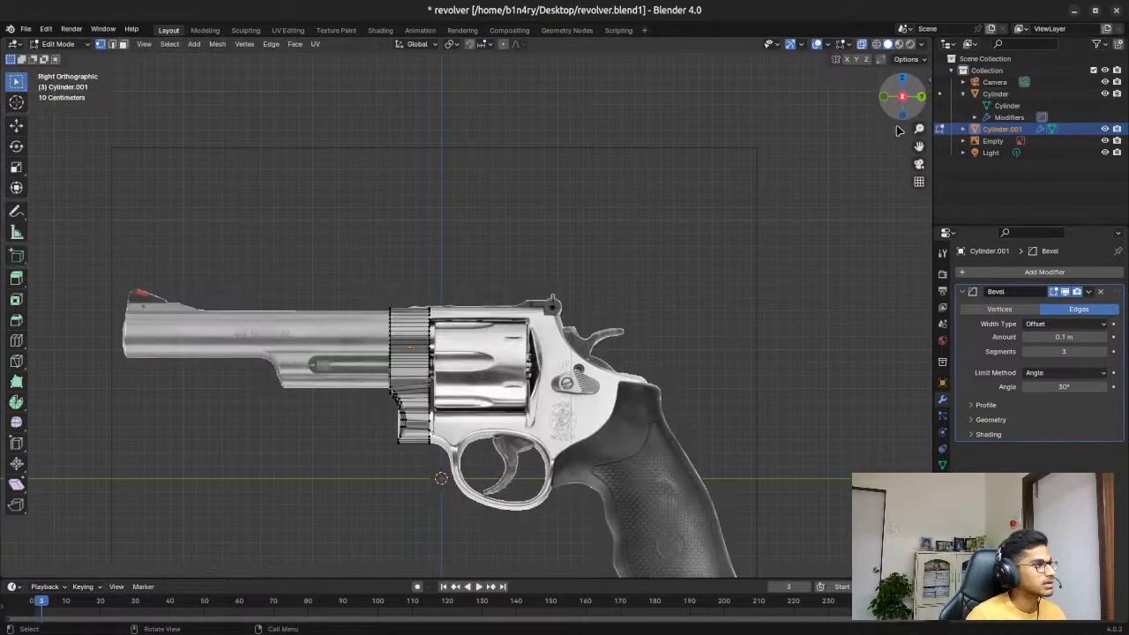
scroll(353, 432, "up", 6)
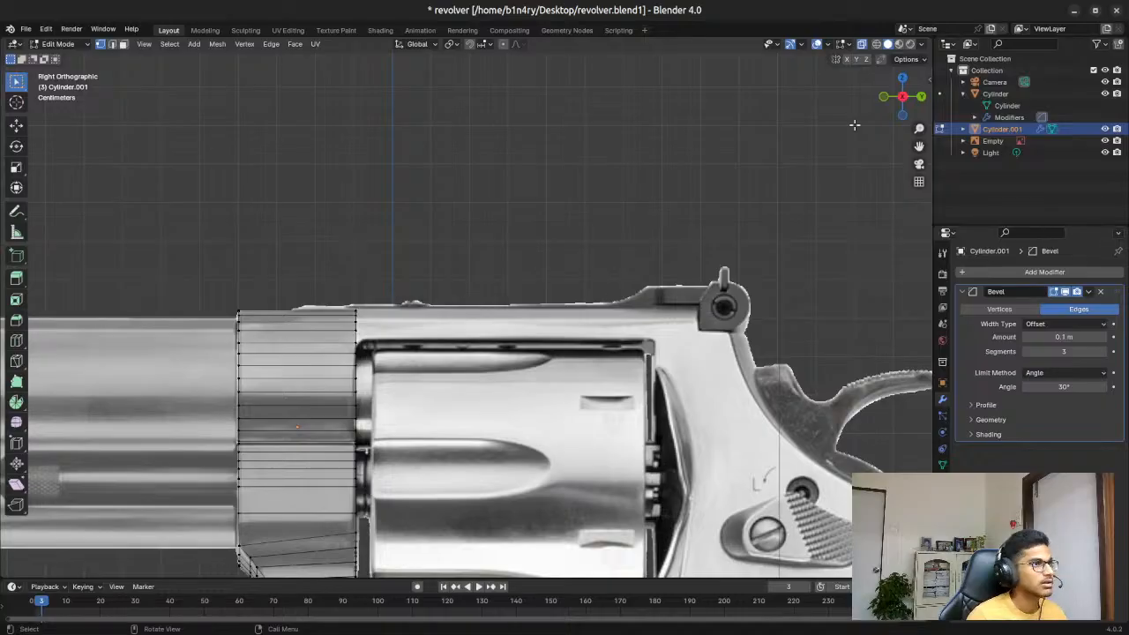
left_click_drag(918, 147, 1074, 4)
scroll(431, 410, "up", 3)
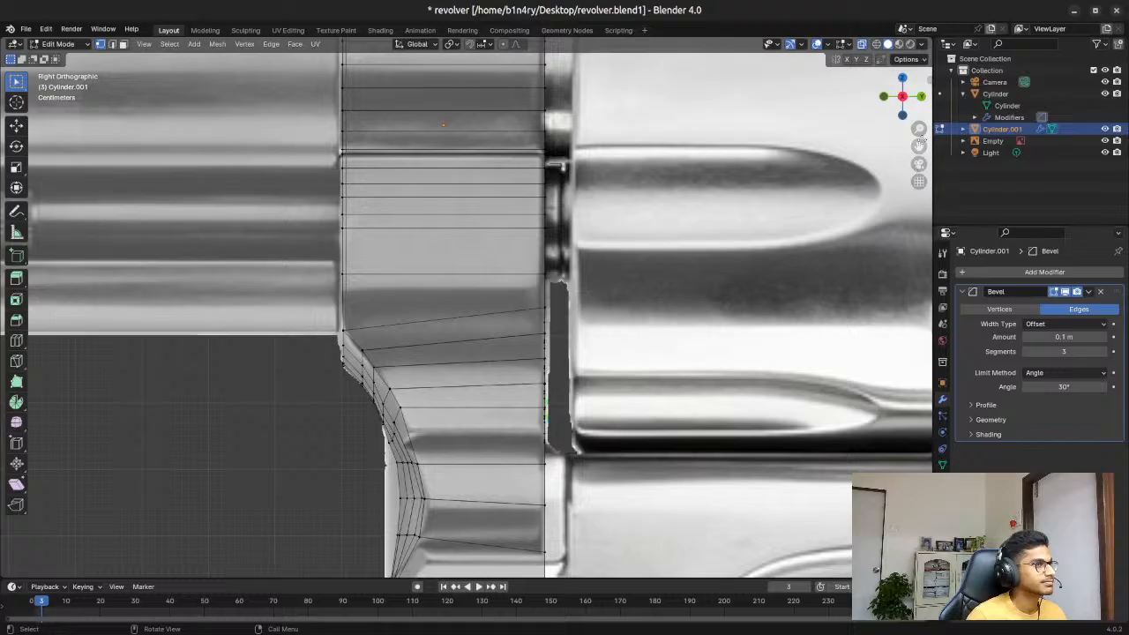
left_click_drag(915, 147, 955, 57)
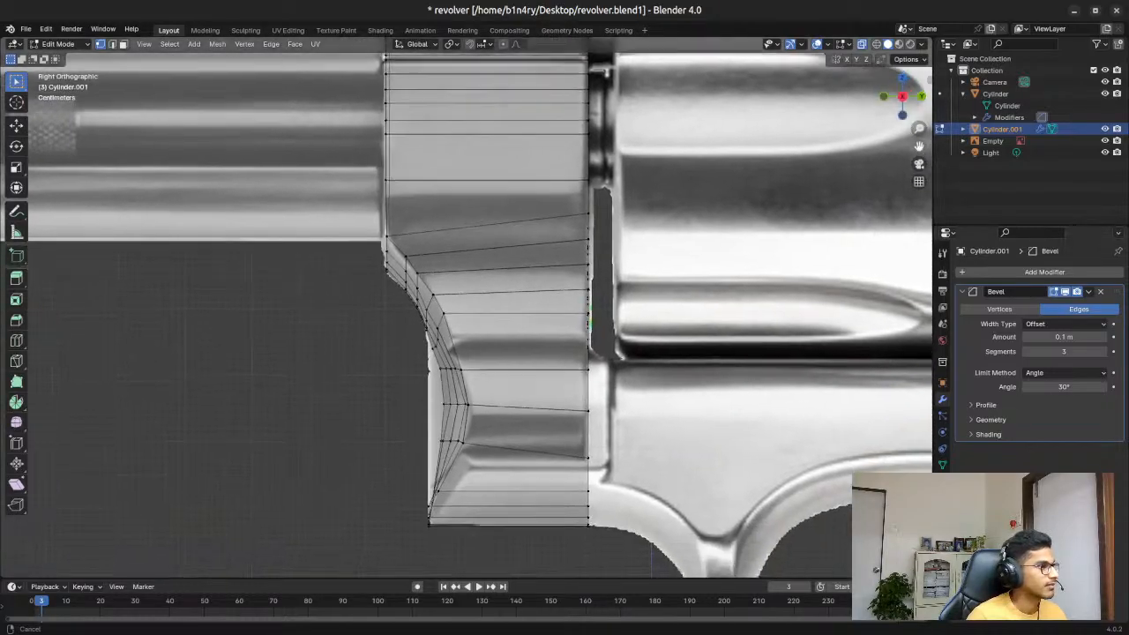
scroll(465, 440, "up", 2)
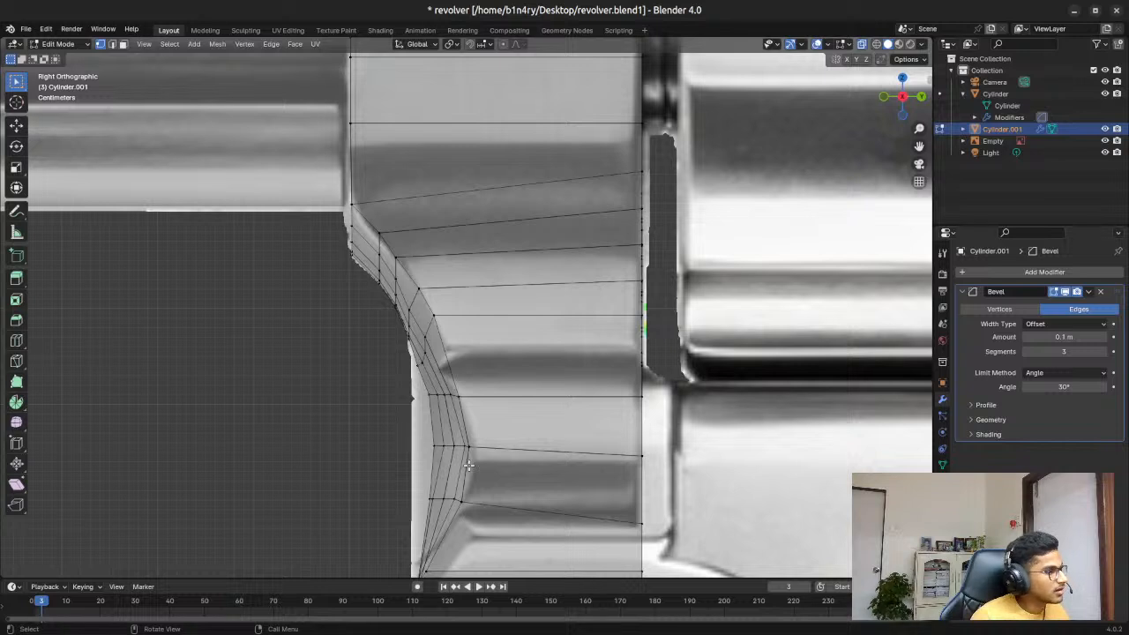
left_click(16, 361)
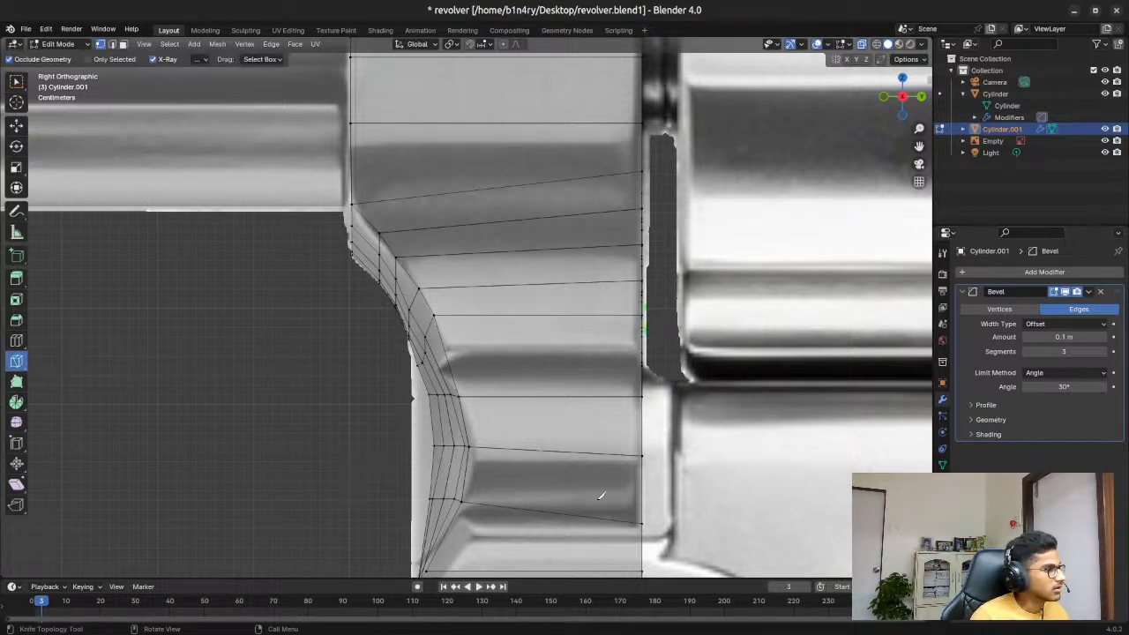
left_click(644, 488)
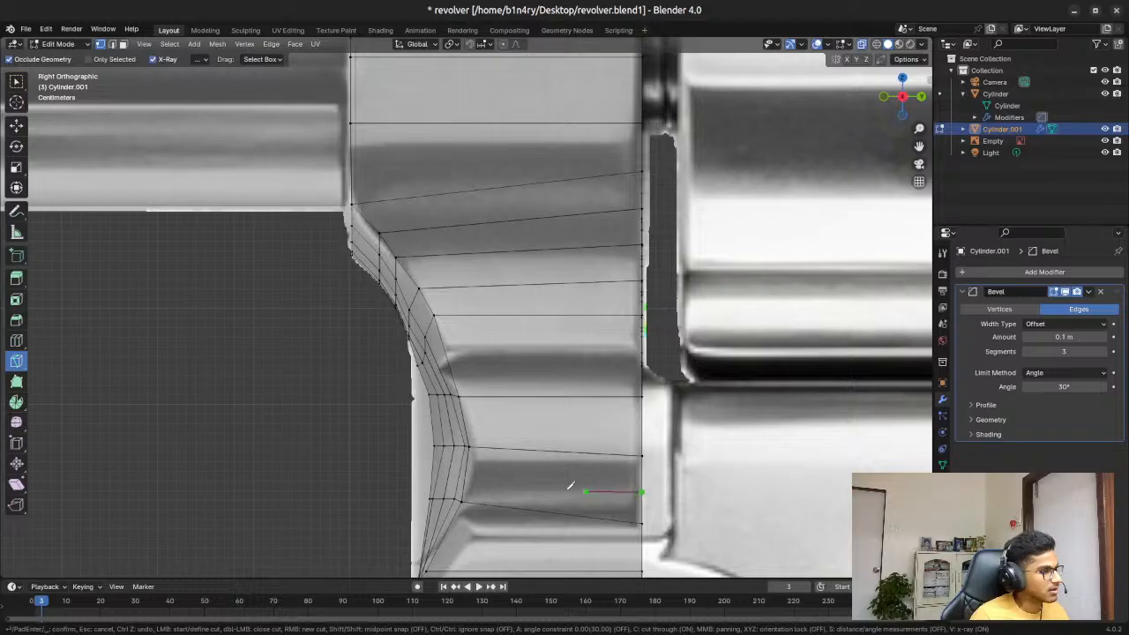
left_click(460, 475)
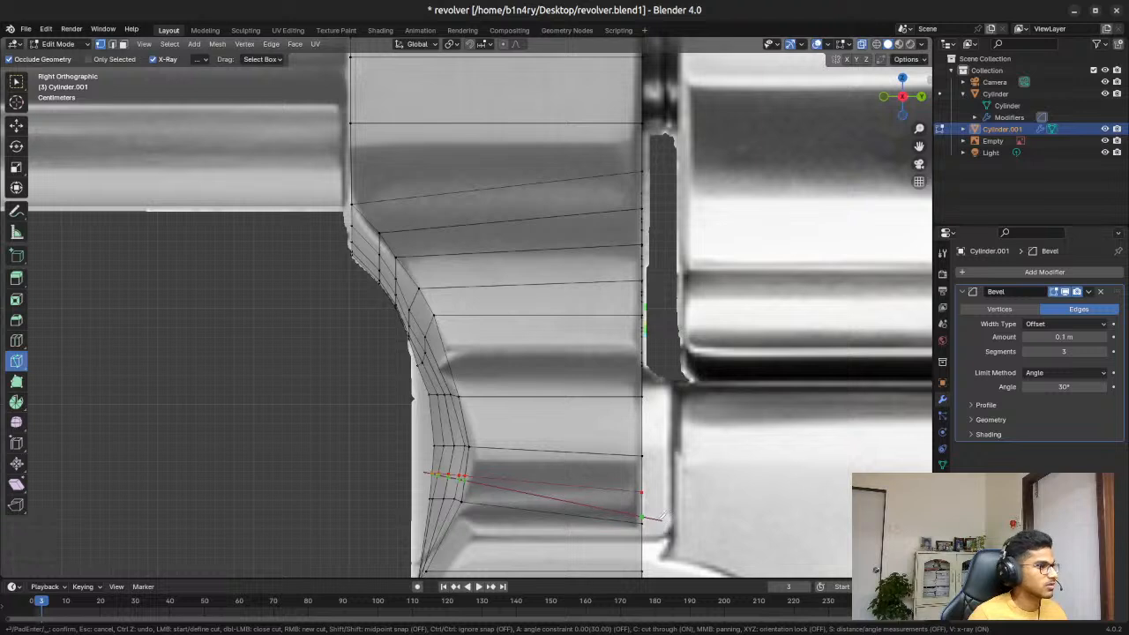
middle_click_drag(335, 444, 404, 450)
scroll(404, 450, "down", 6)
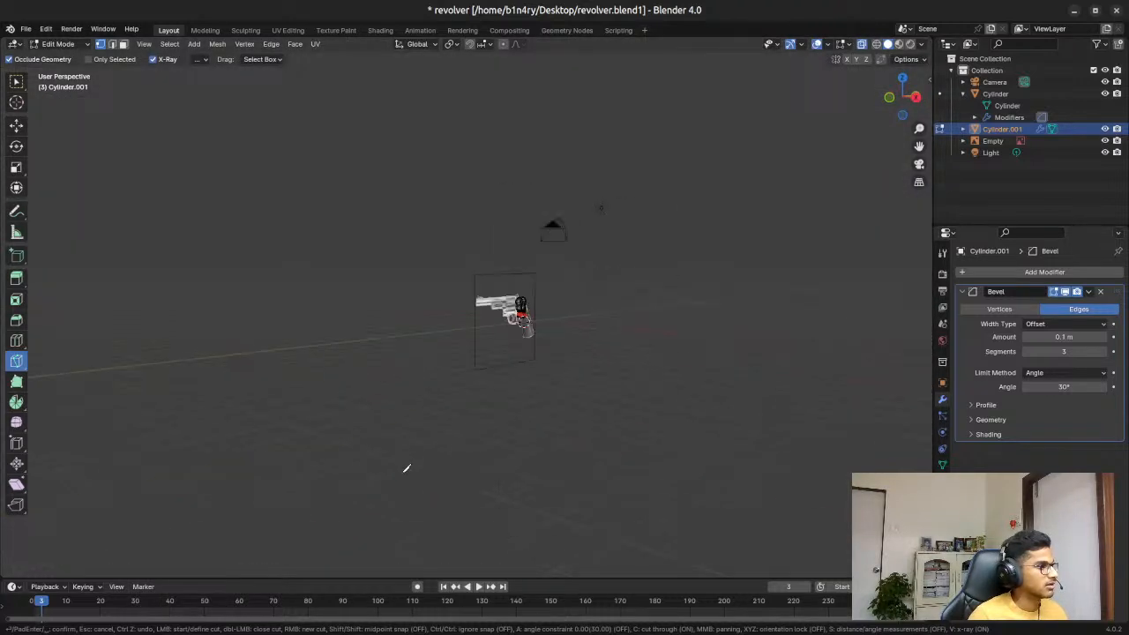
scroll(433, 424, "up", 3)
scroll(810, 383, "up", 1)
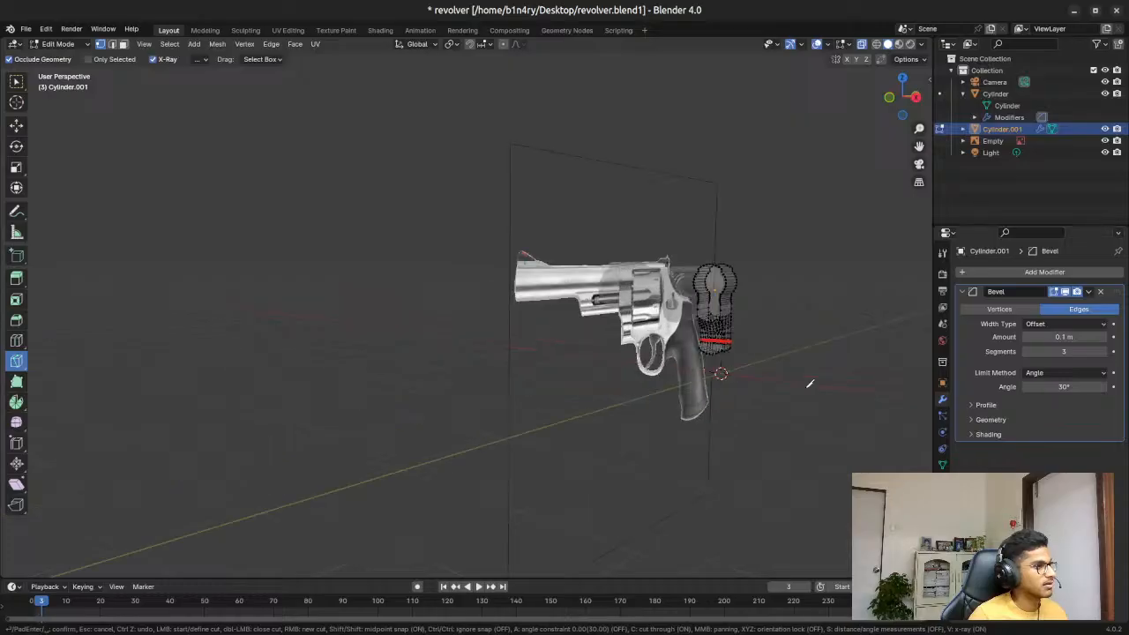
key("Return")
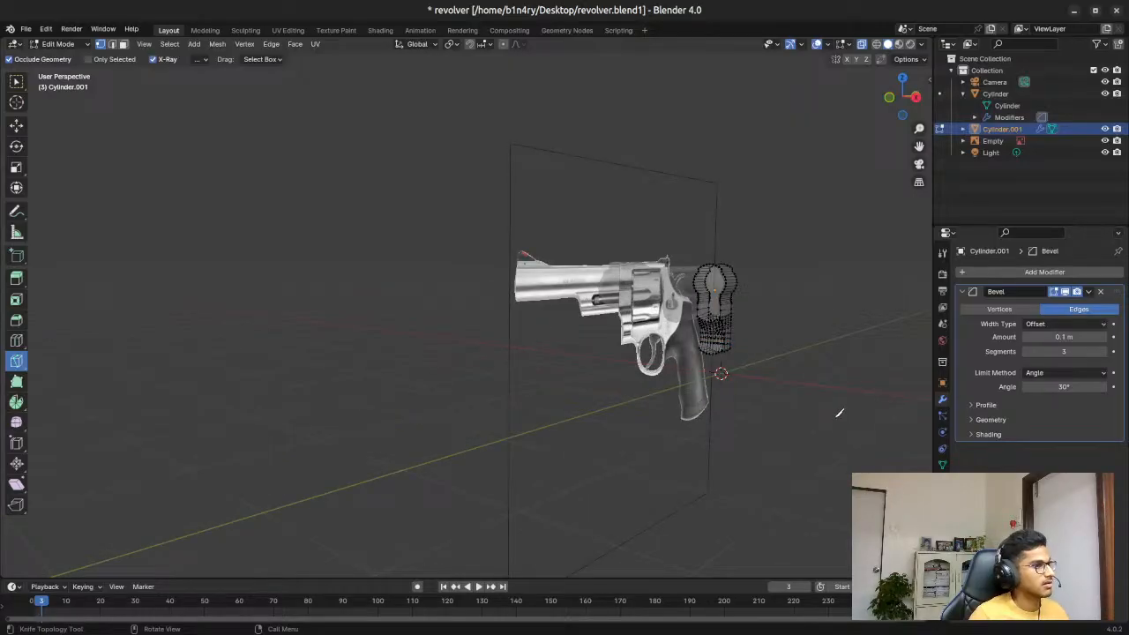
left_click(23, 81)
Step: Examine the frame block's see-through mesh from the front and side, comparing it with the revolver reference image
key("shift+grave")
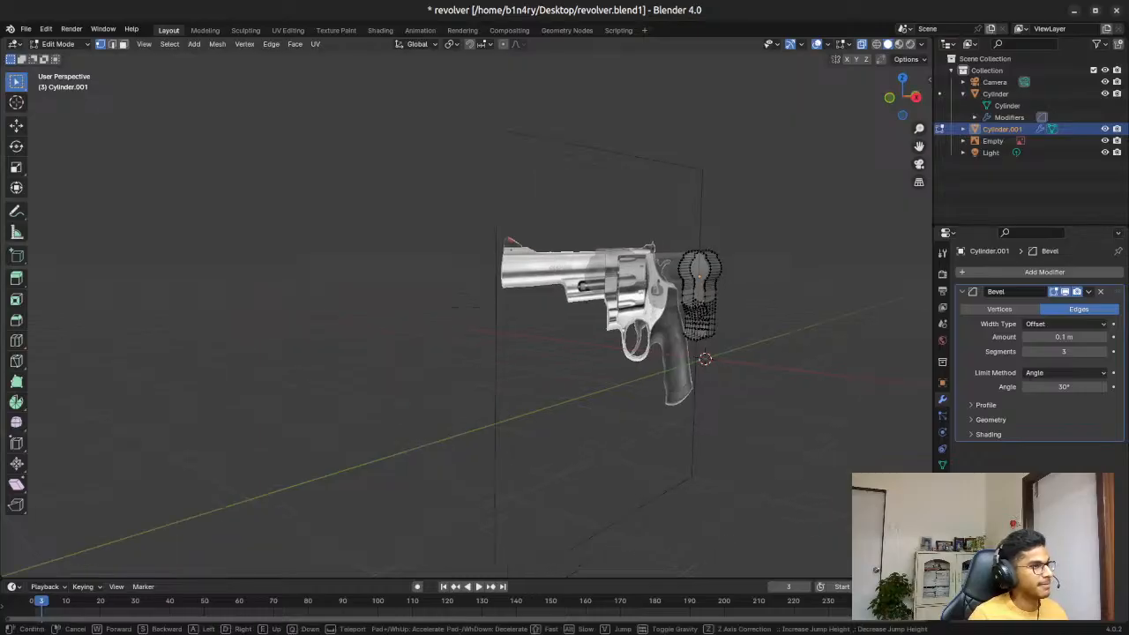
key("w")
key("w")
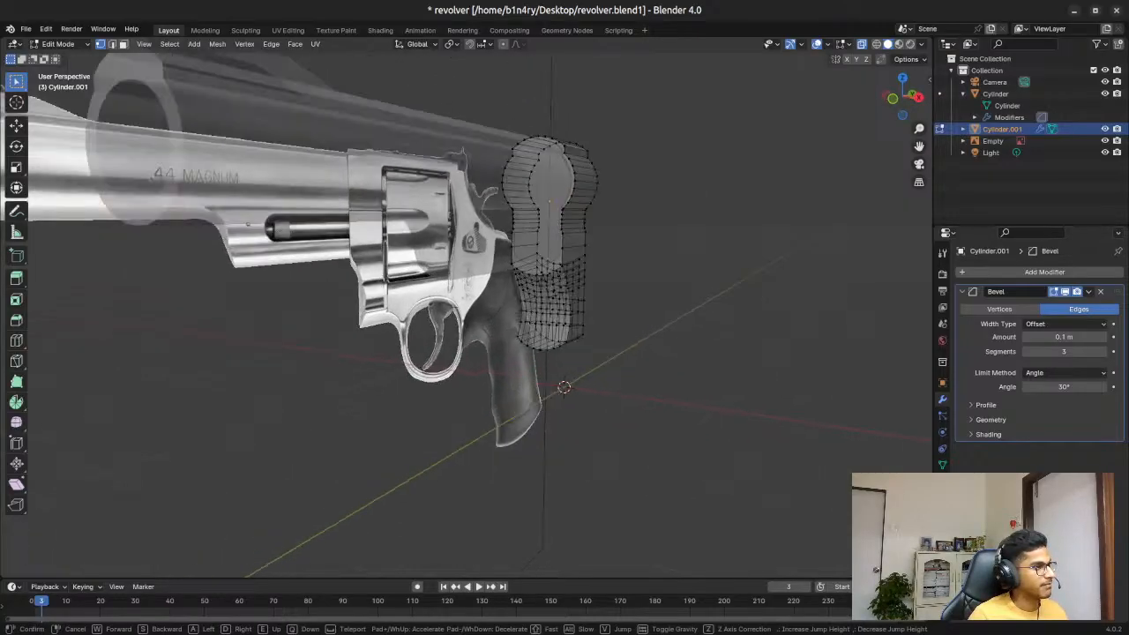
key("d")
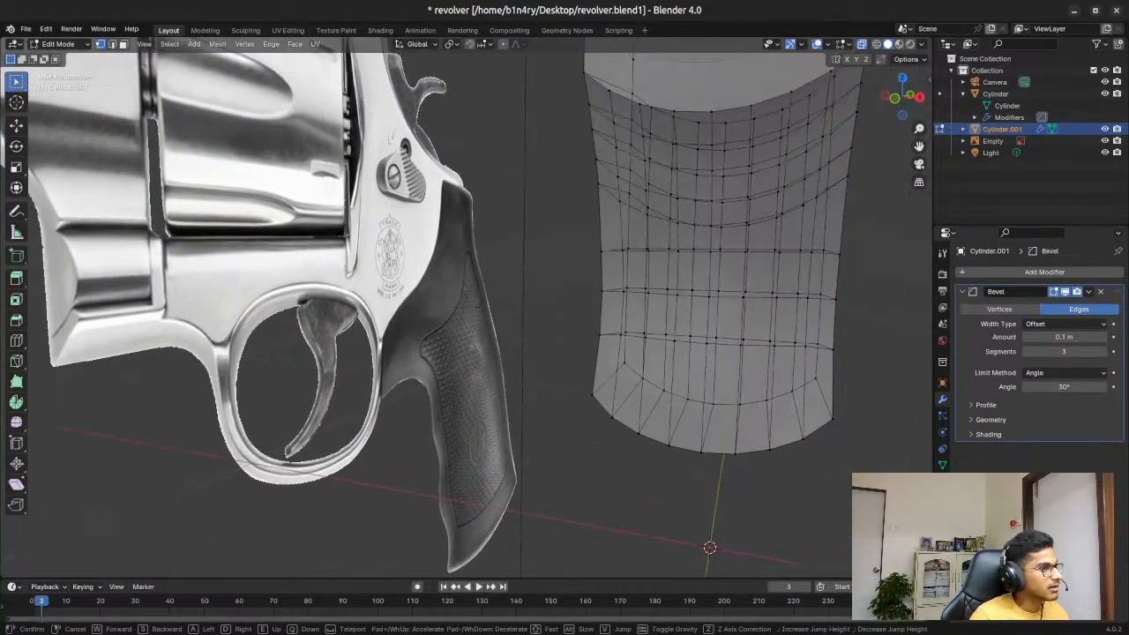
key("w")
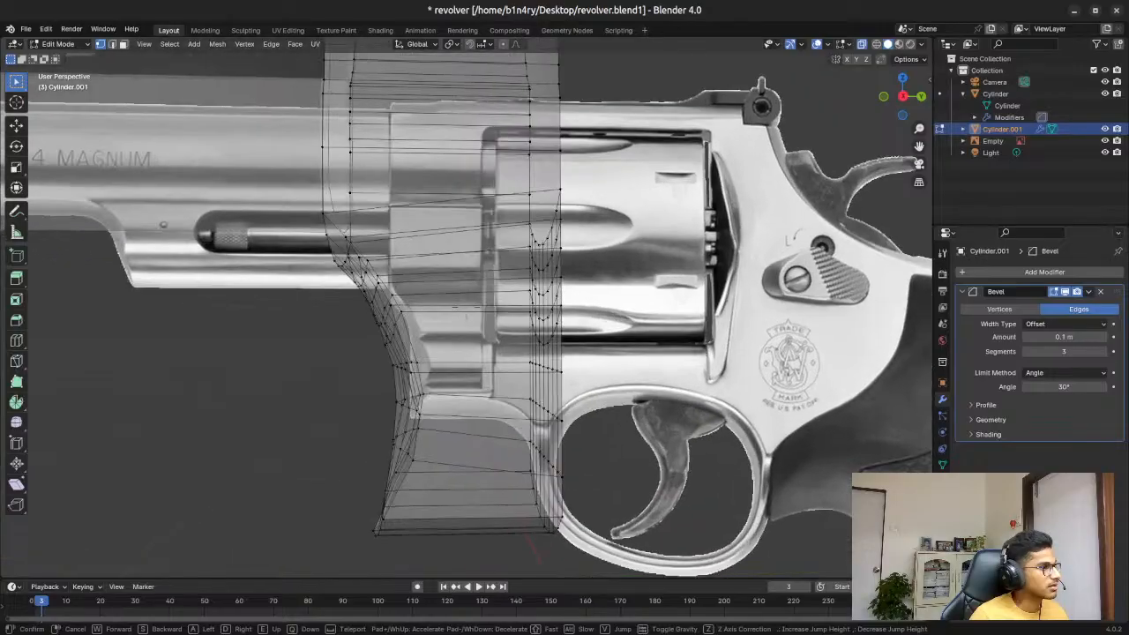
key("a")
key("w")
key("d")
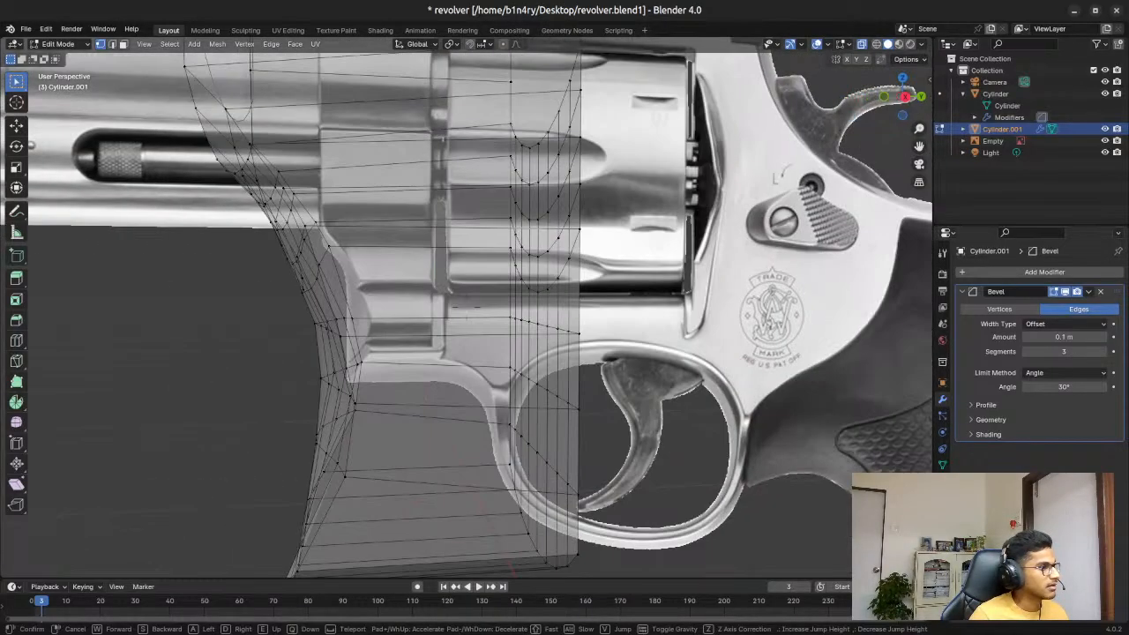
key("a")
key("d")
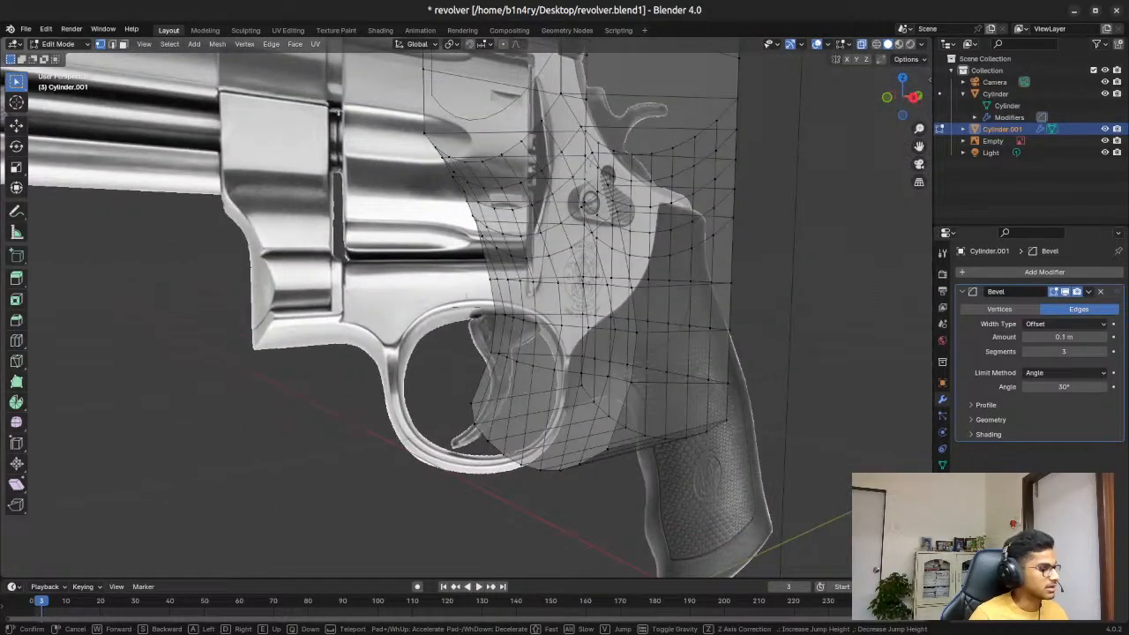
key("d")
key("d")
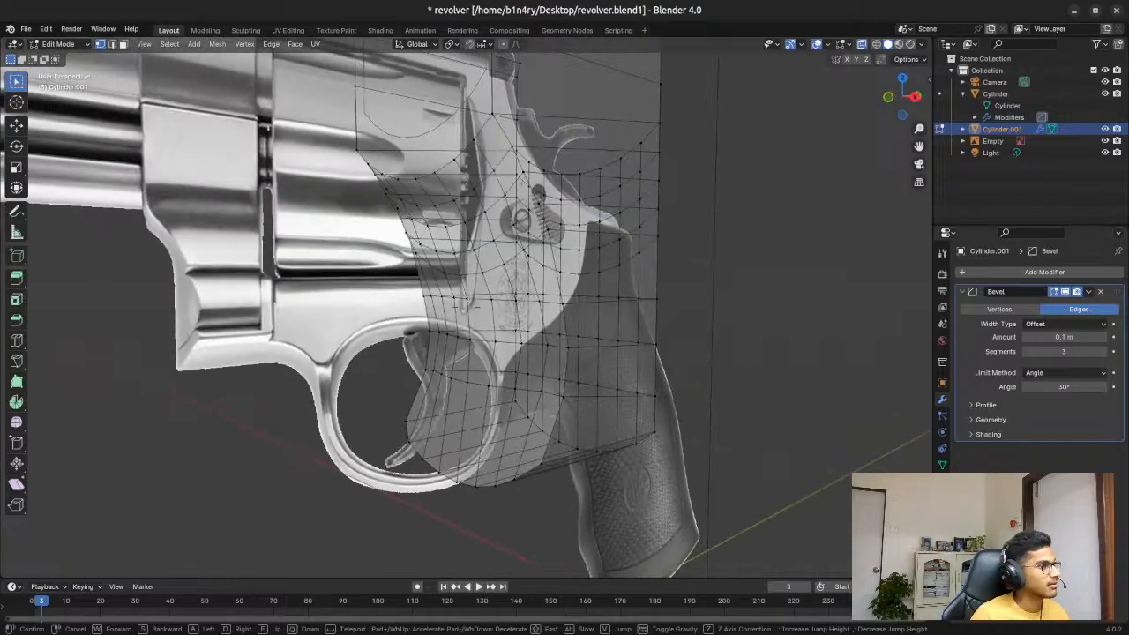
left_click(756, 418)
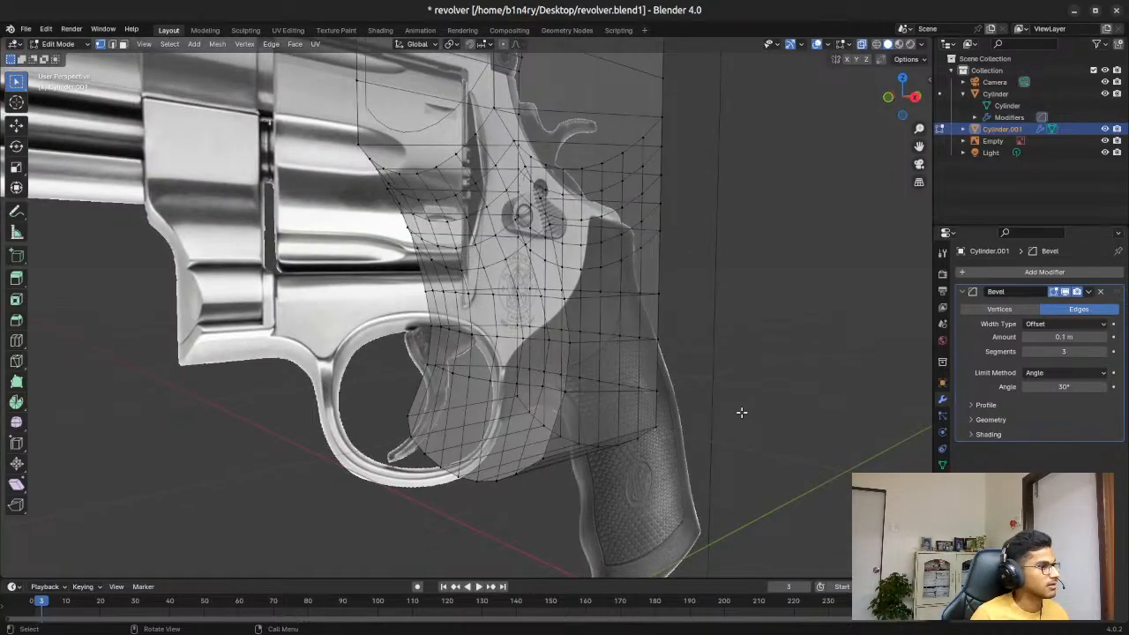
Step: Examine the shaded frame block in Object Mode with X-ray off, from a distance and up close beside the barrel
key("alt+z")
key("Tab")
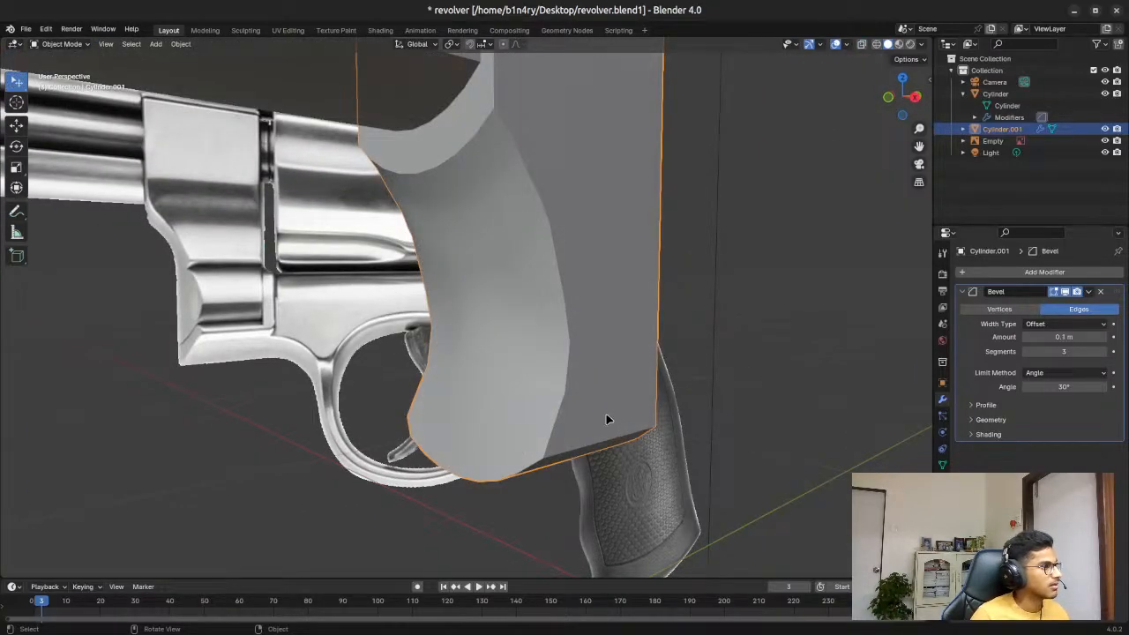
mouse_move(614, 411)
middle_mouse_down()
mouse_move(629, 398)
mouse_move(622, 420)
middle_mouse_up()
scroll(609, 410, "down", 10)
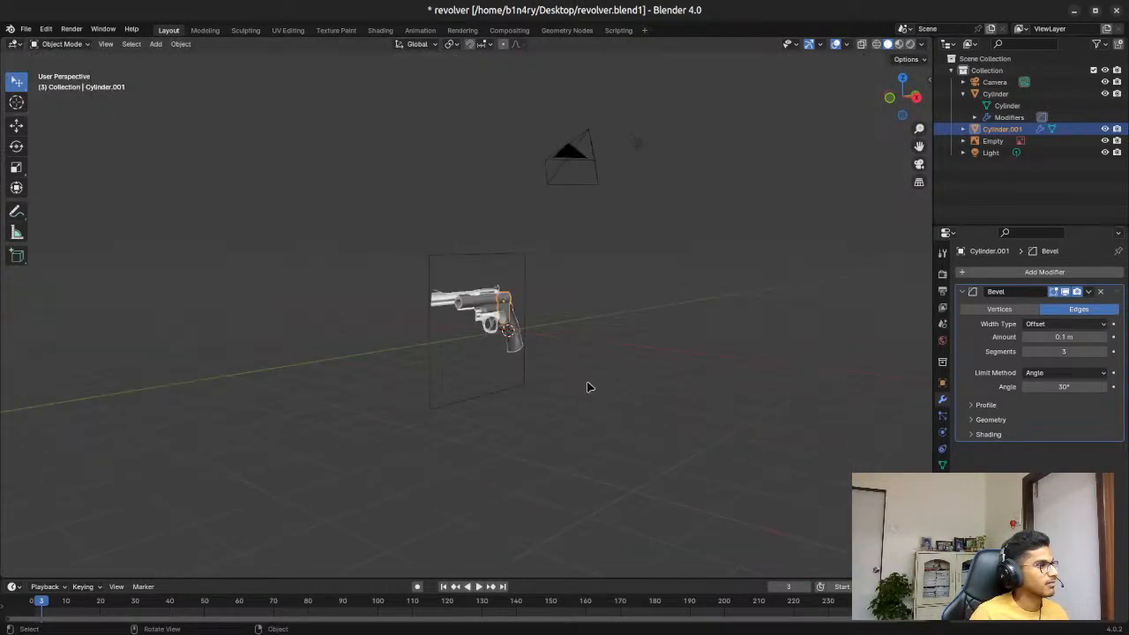
scroll(594, 384, "up", 4)
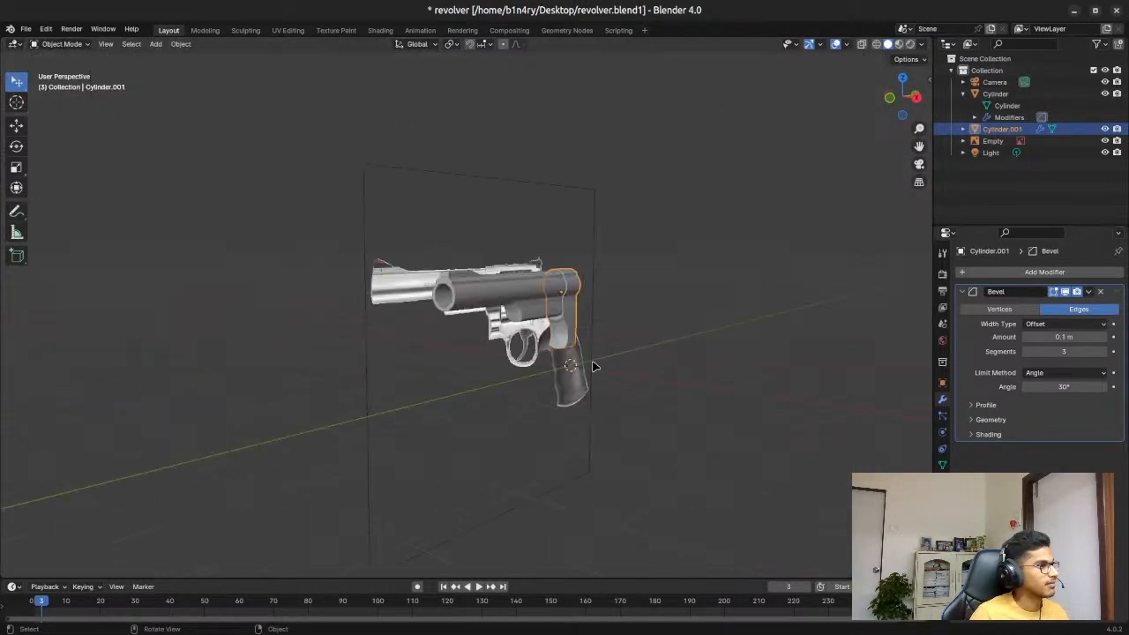
left_click(915, 97)
scroll(291, 238, "up", 2)
scroll(287, 249, "up", 3)
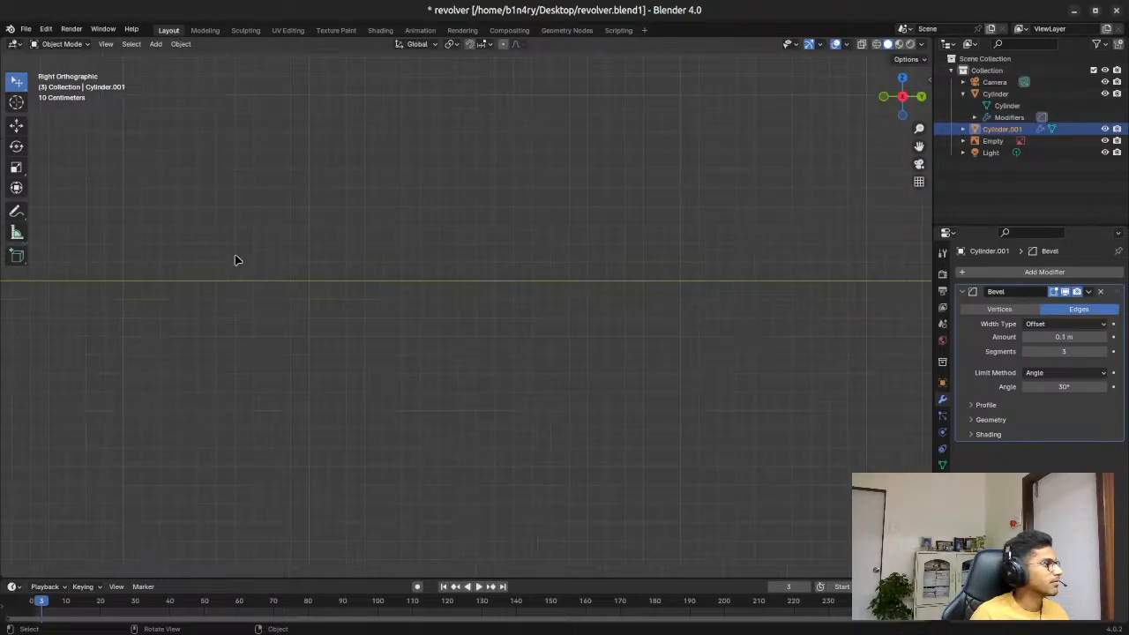
left_click_drag(919, 146, 870, 96)
key("Home")
scroll(199, 238, "up", 4)
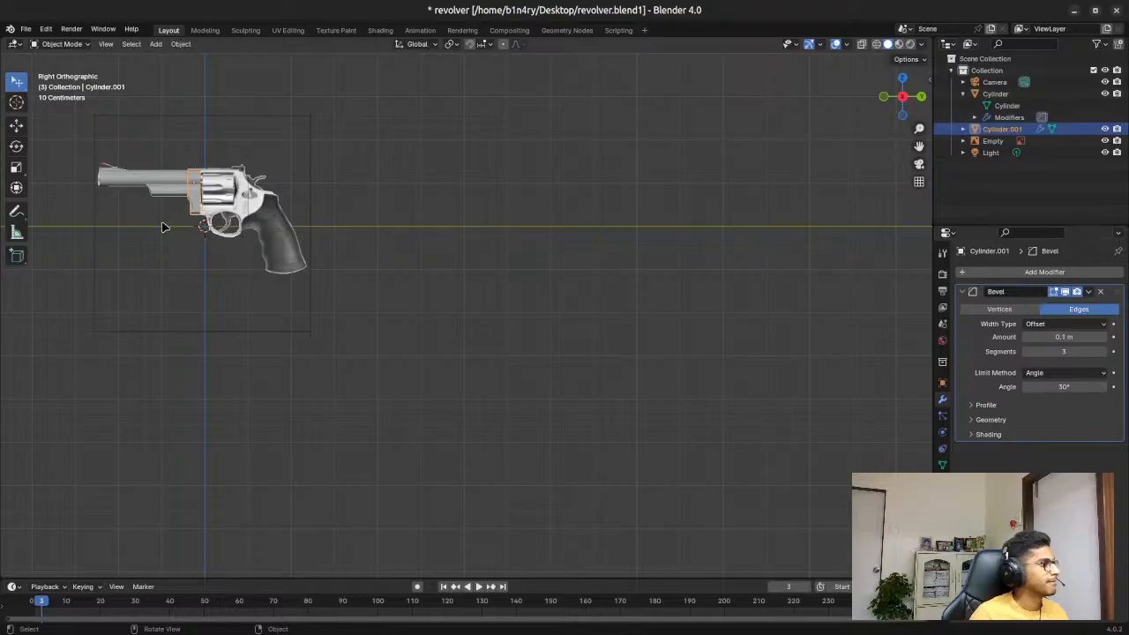
key("shift+grave")
key("a")
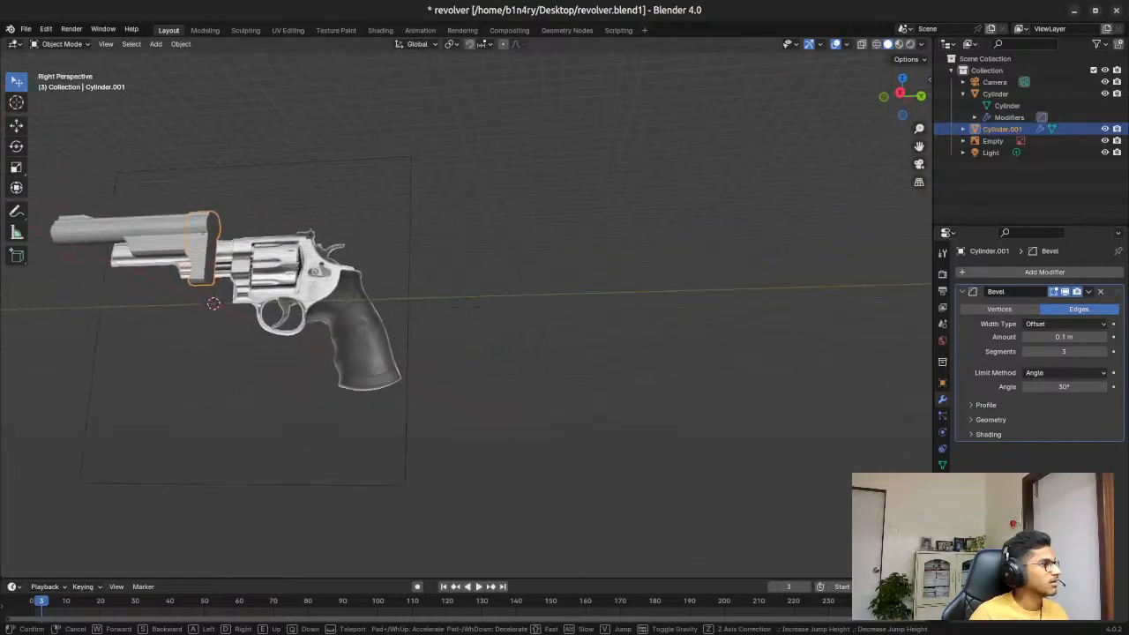
key("w")
key("w")
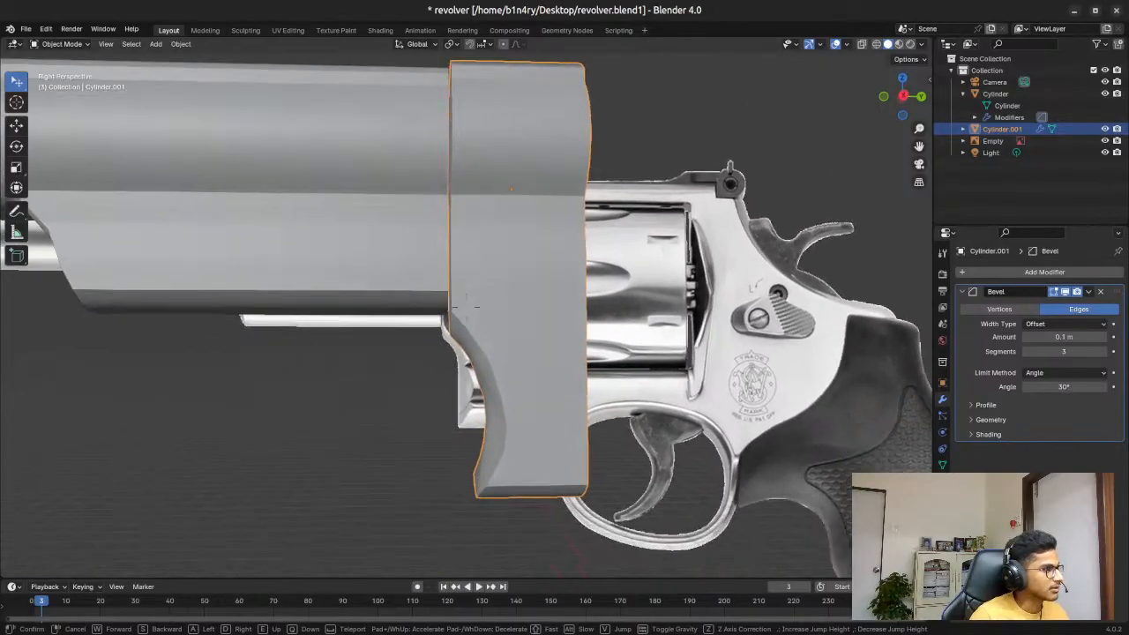
left_click(164, 228)
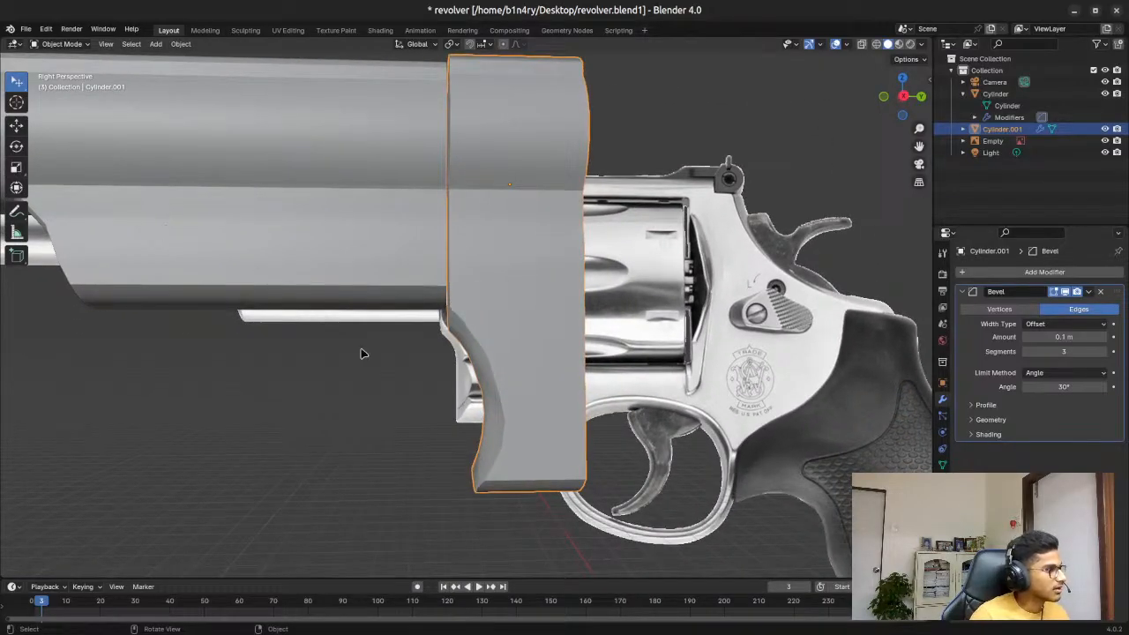
Step: Open the frame block's mesh for editing in right orthographic view with X-ray on
left_click(901, 100)
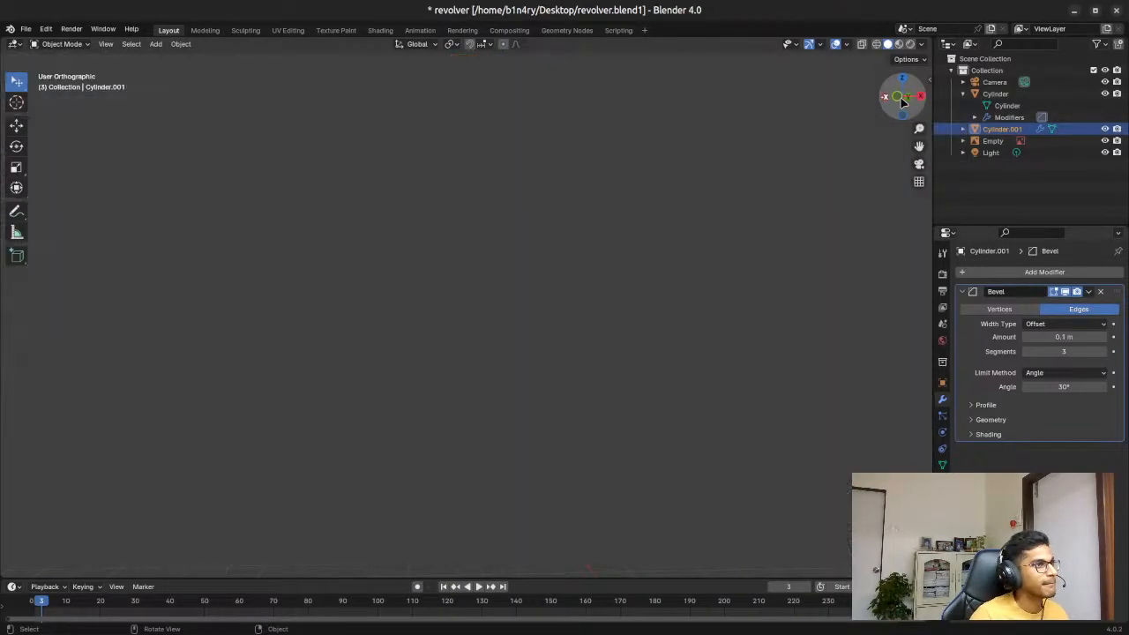
left_click(904, 99)
left_click(904, 100)
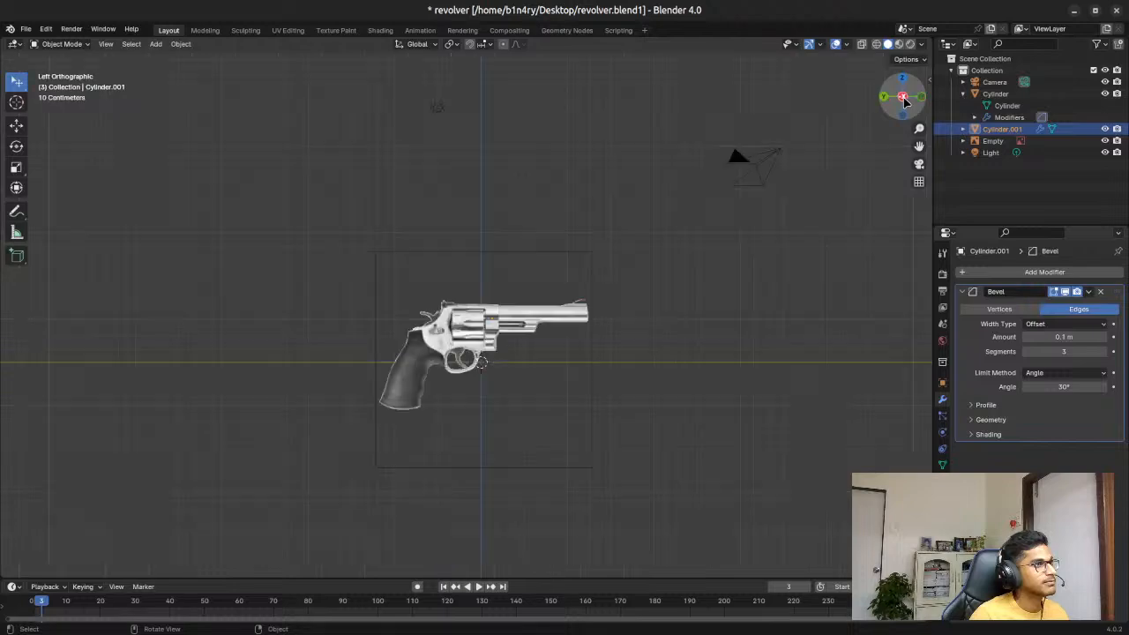
left_click(904, 100)
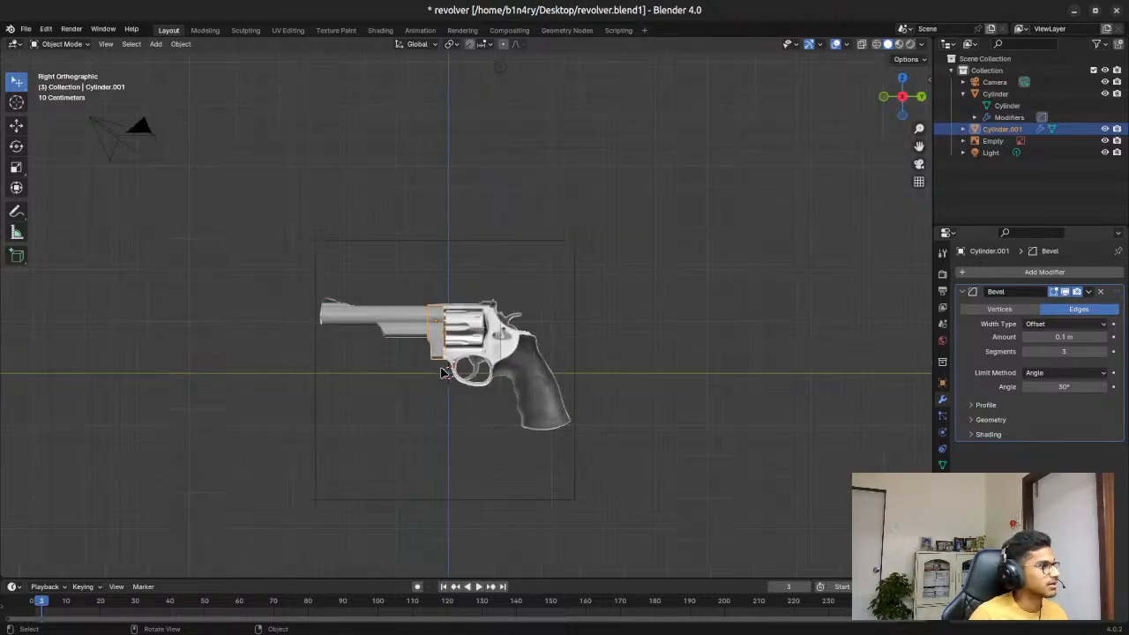
scroll(444, 372, "up", 8)
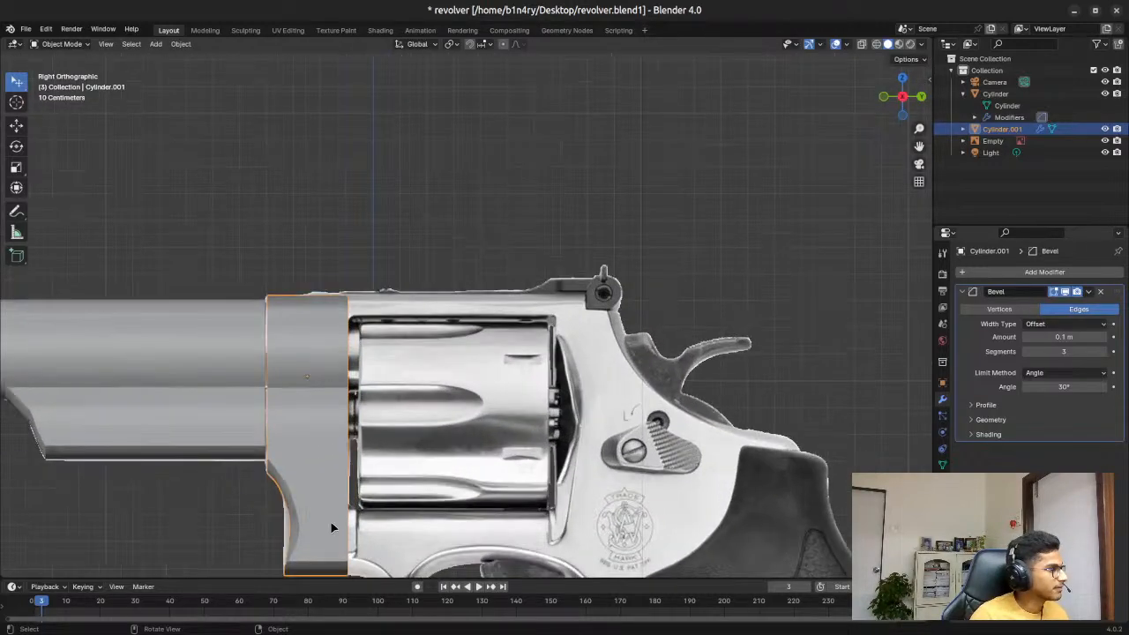
left_click_drag(918, 147, 671, 261)
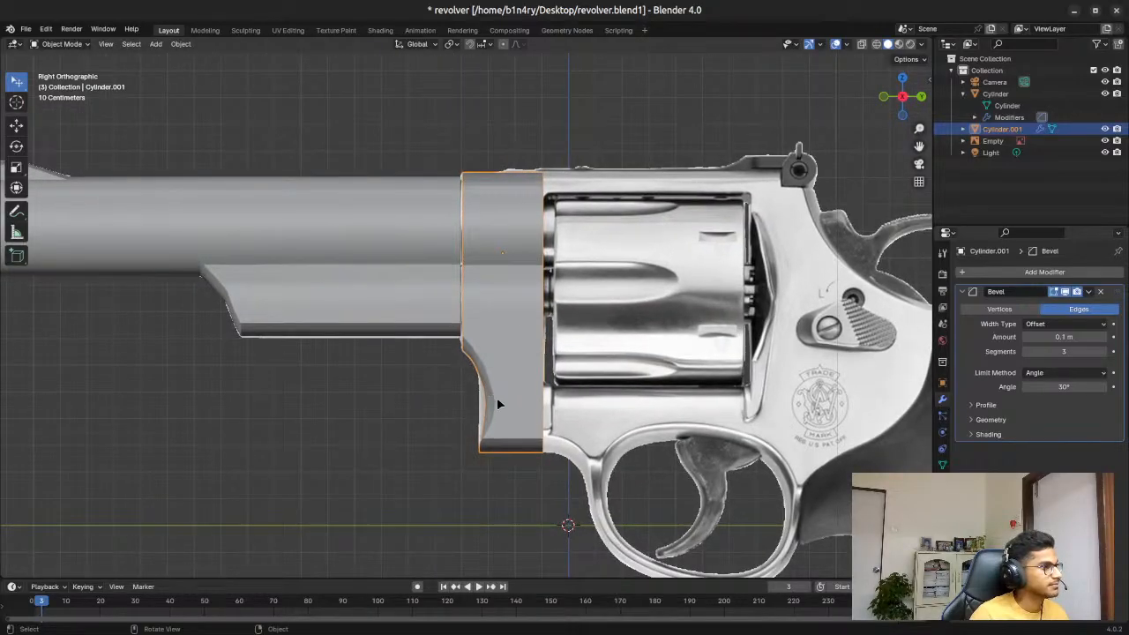
scroll(512, 459, "up", 5)
scroll(534, 508, "down", 2)
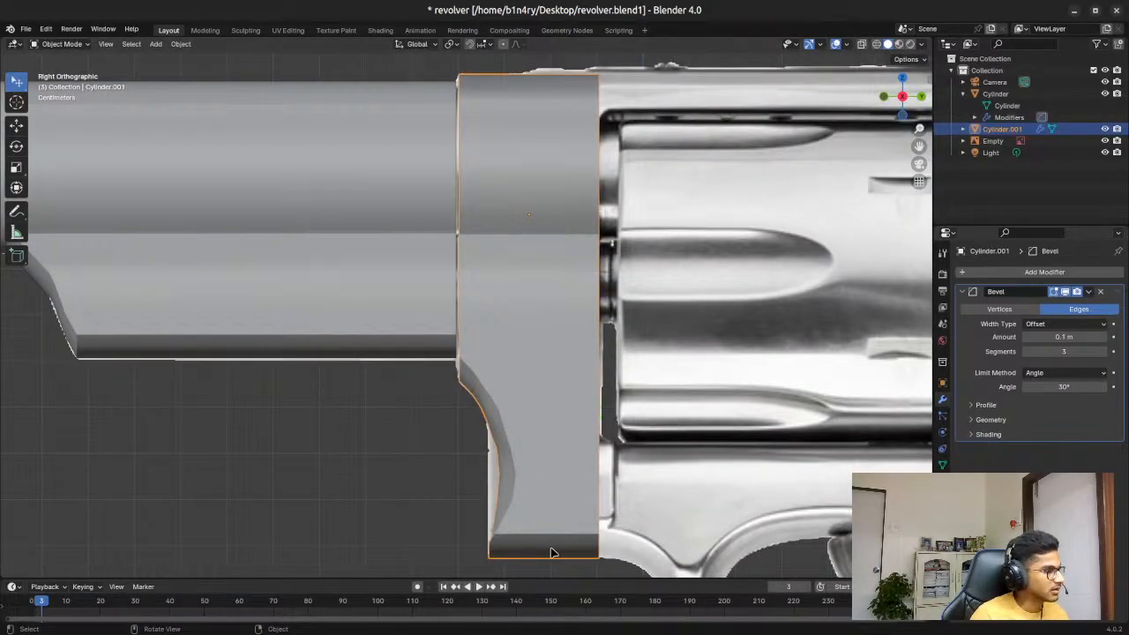
key("Tab")
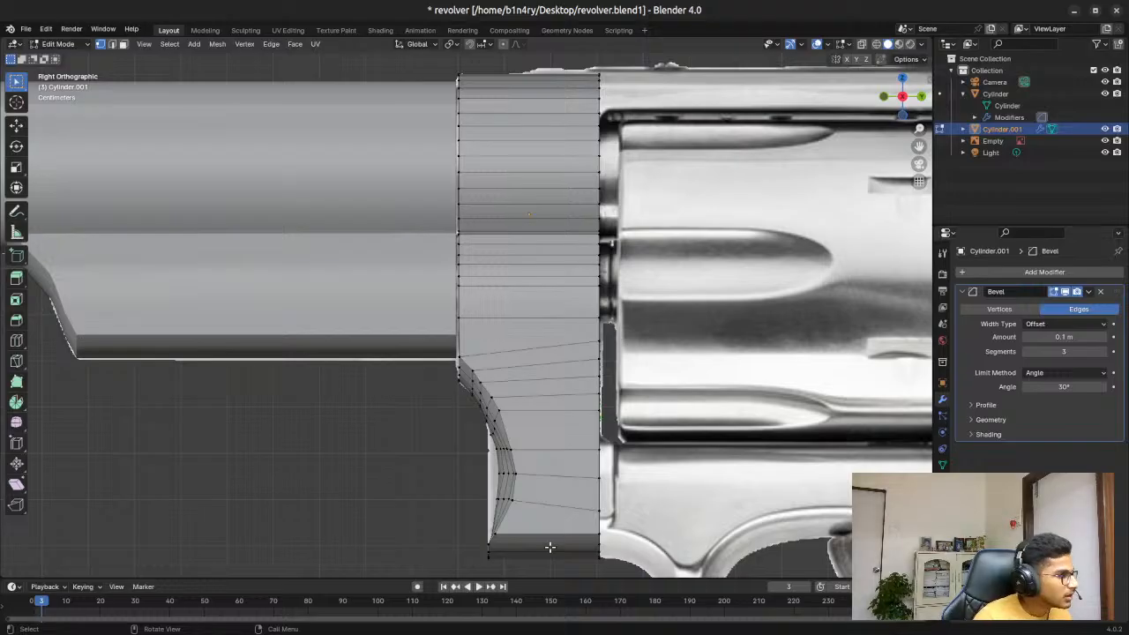
key("alt+z")
scroll(564, 555, "up", 4)
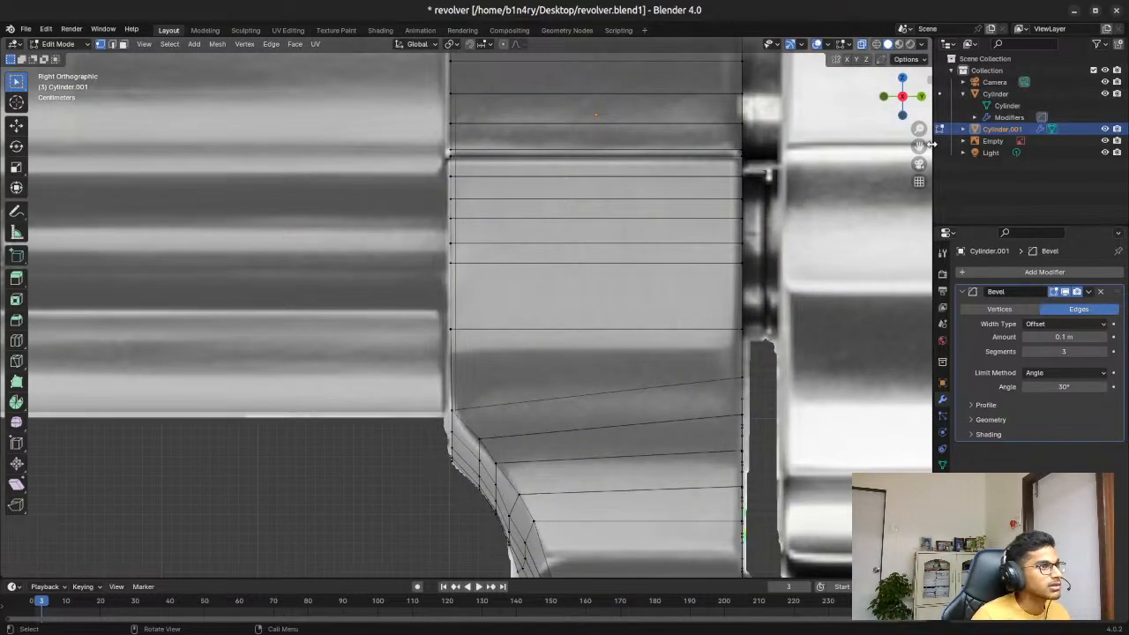
Step: Move the vertex row at the deepest point of the block's lower front curve about 0.013 m up along Z and 0.002 m along Y
left_click_drag(919, 146, 885, 4)
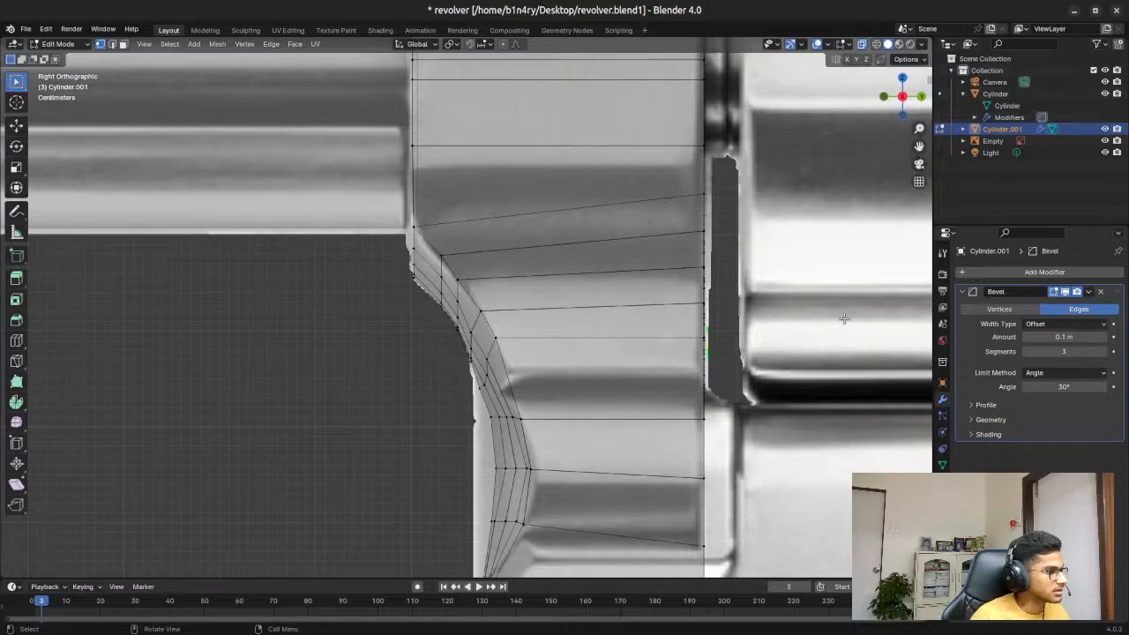
left_click_drag(920, 146, 821, 426)
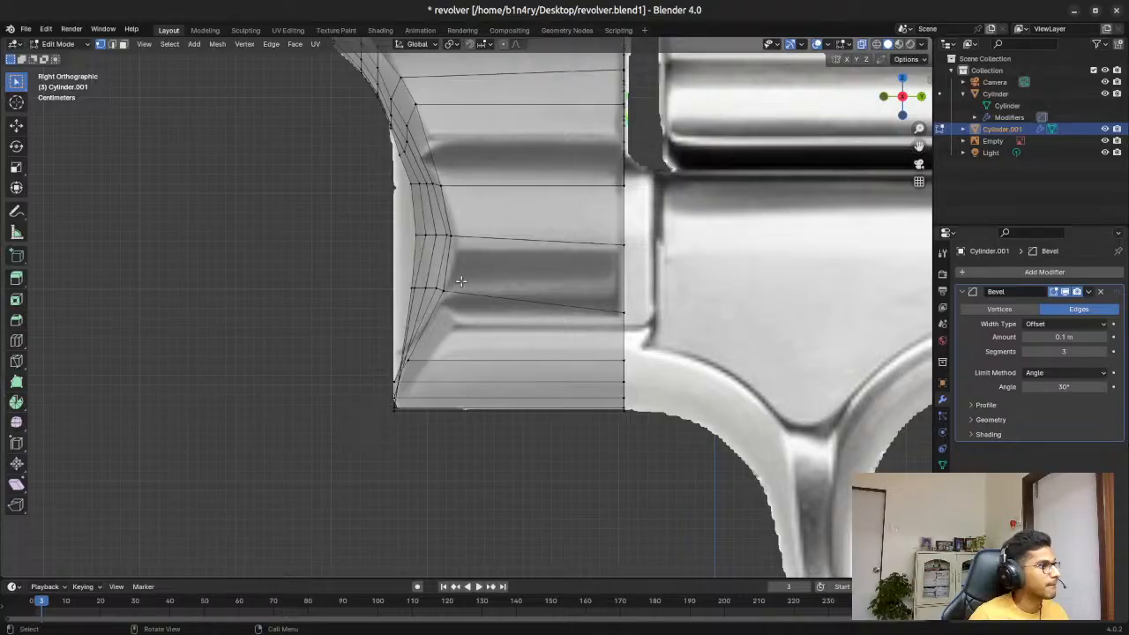
scroll(469, 256, "up", 1)
scroll(469, 257, "up", 1)
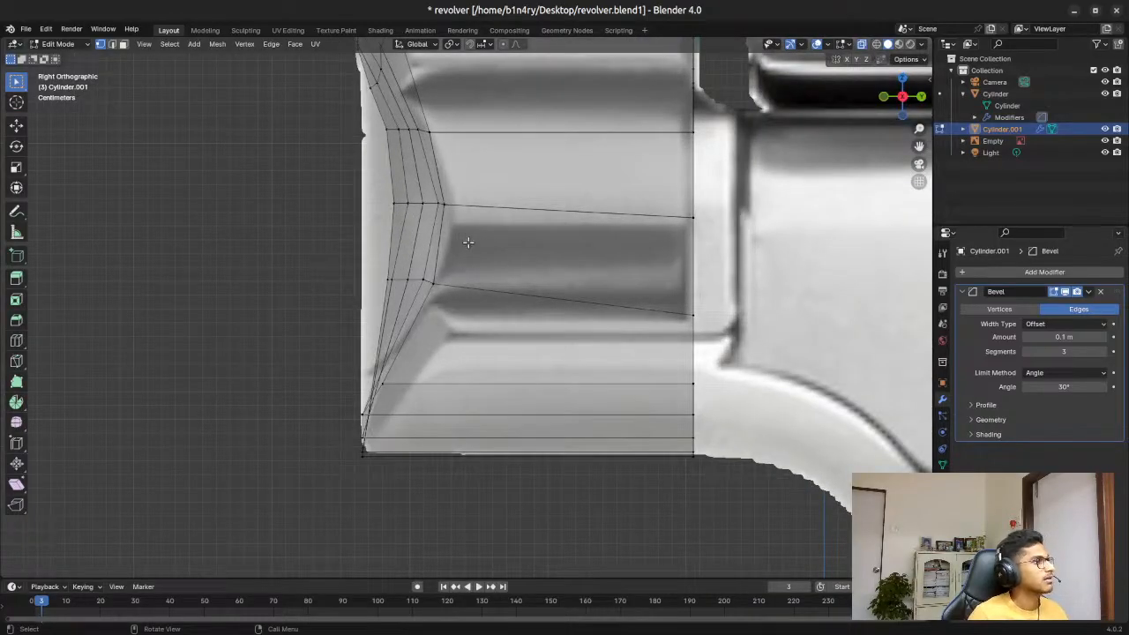
scroll(468, 243, "down", 2)
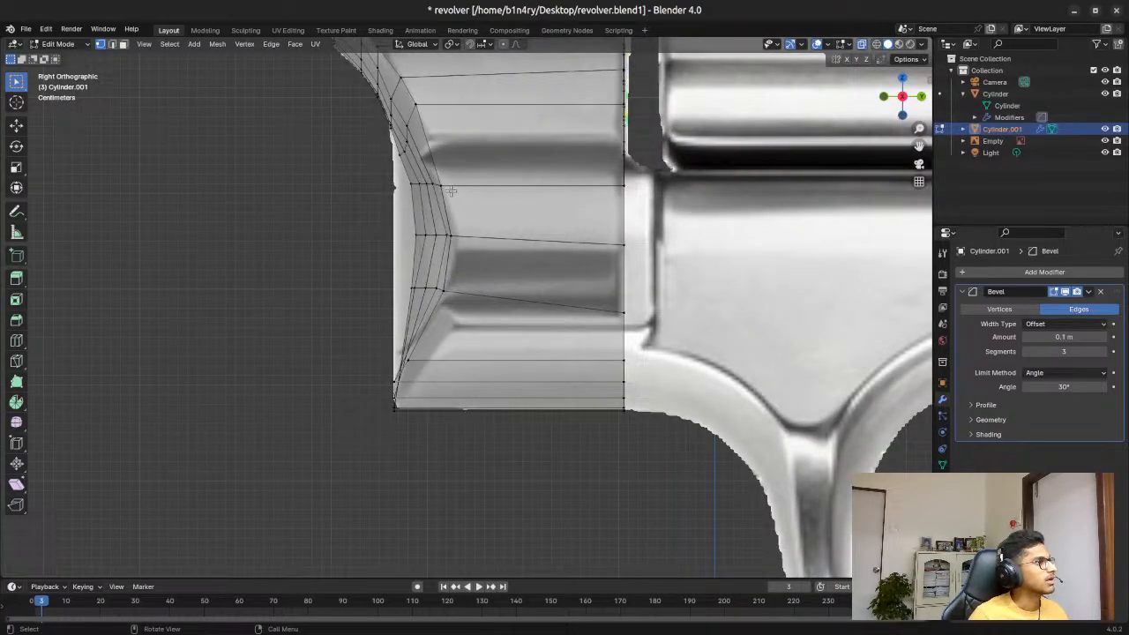
scroll(446, 208, "down", 3)
scroll(425, 207, "up", 2)
scroll(427, 216, "up", 2)
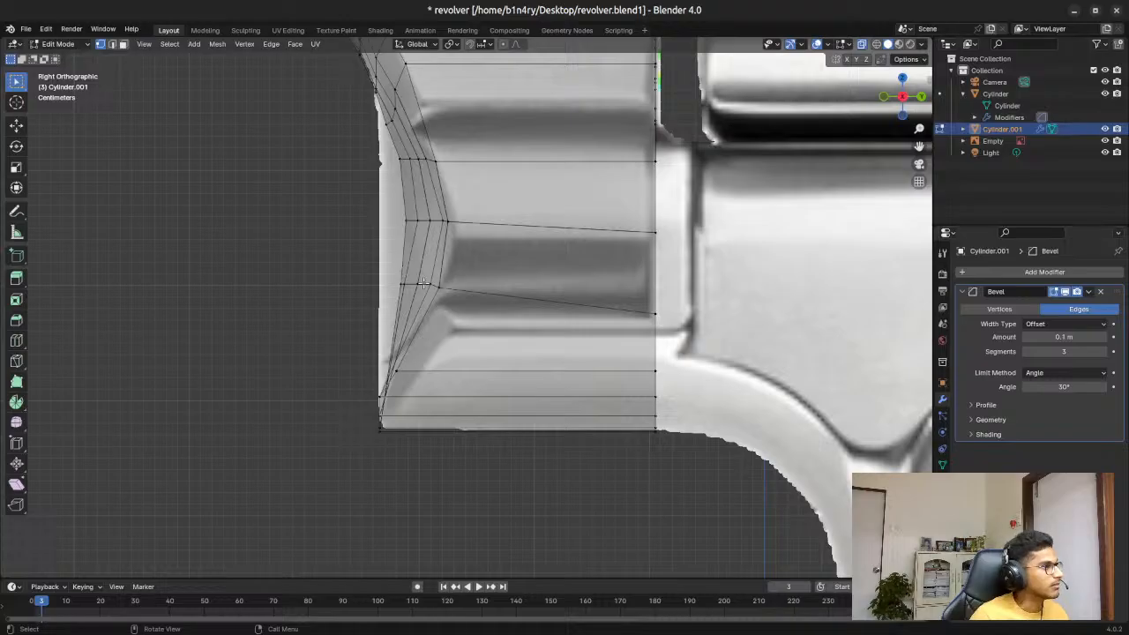
left_click_drag(363, 193, 741, 247)
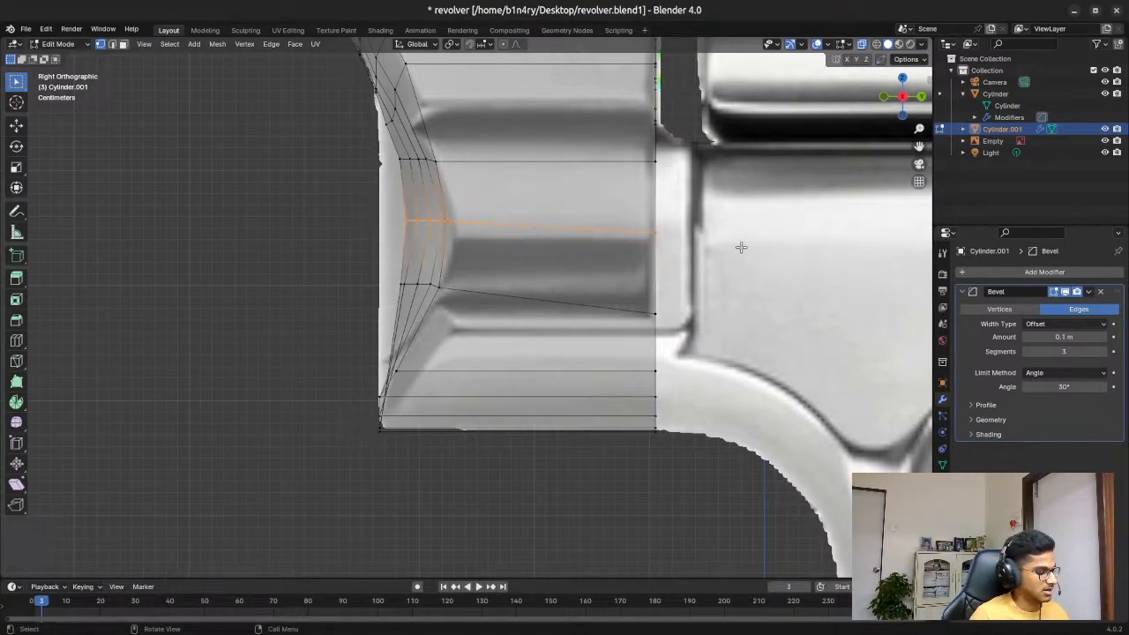
key("g")
key("z")
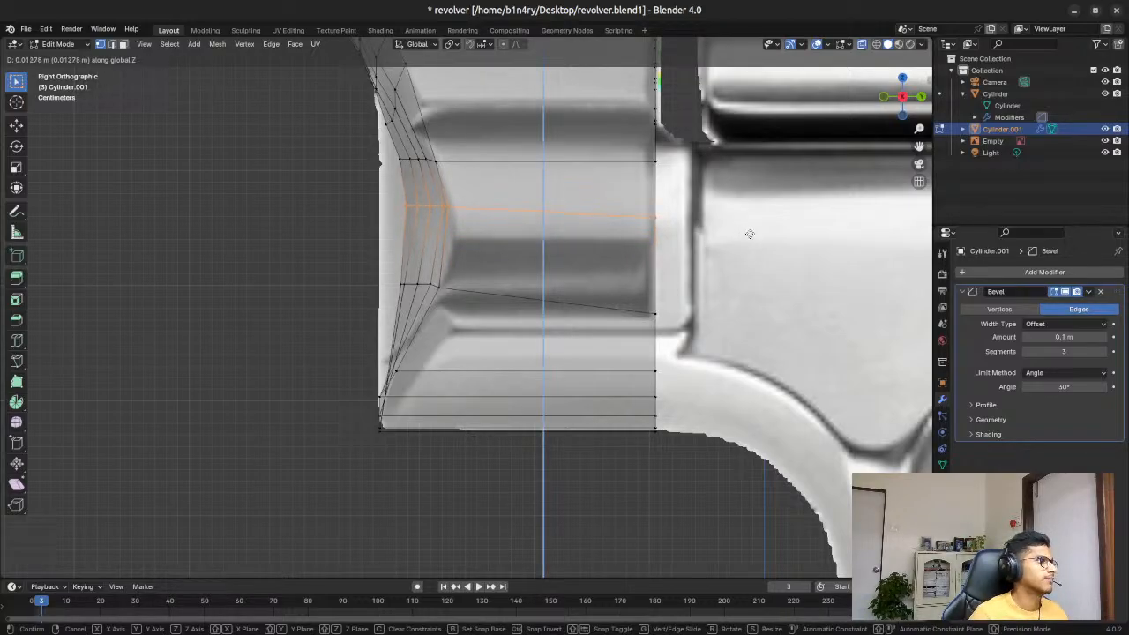
left_click(749, 233)
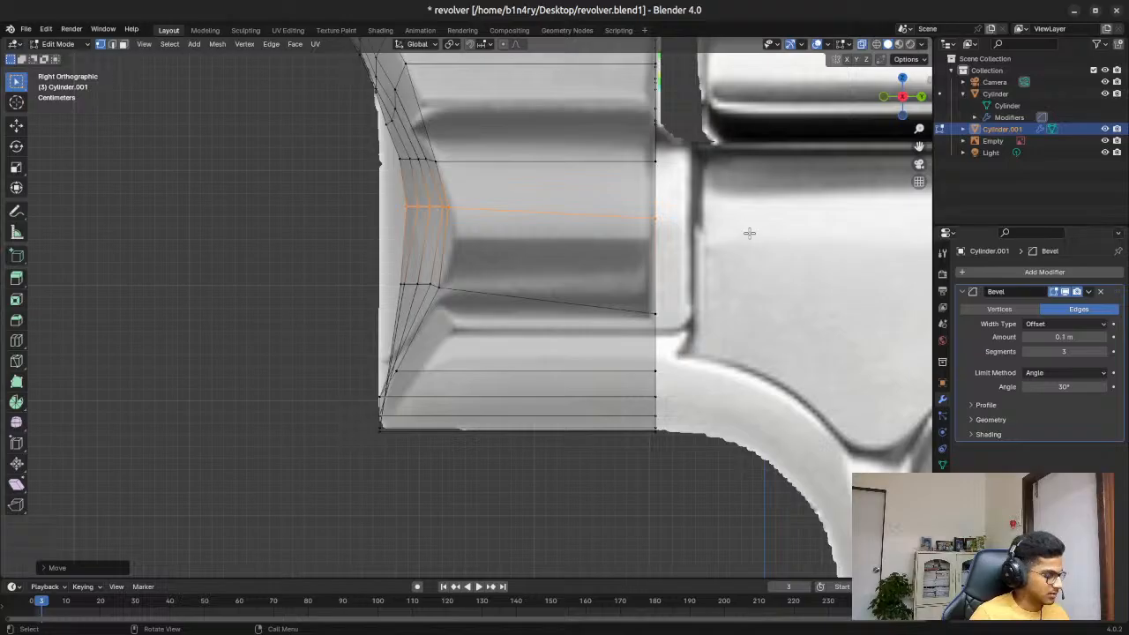
key("g")
key("y")
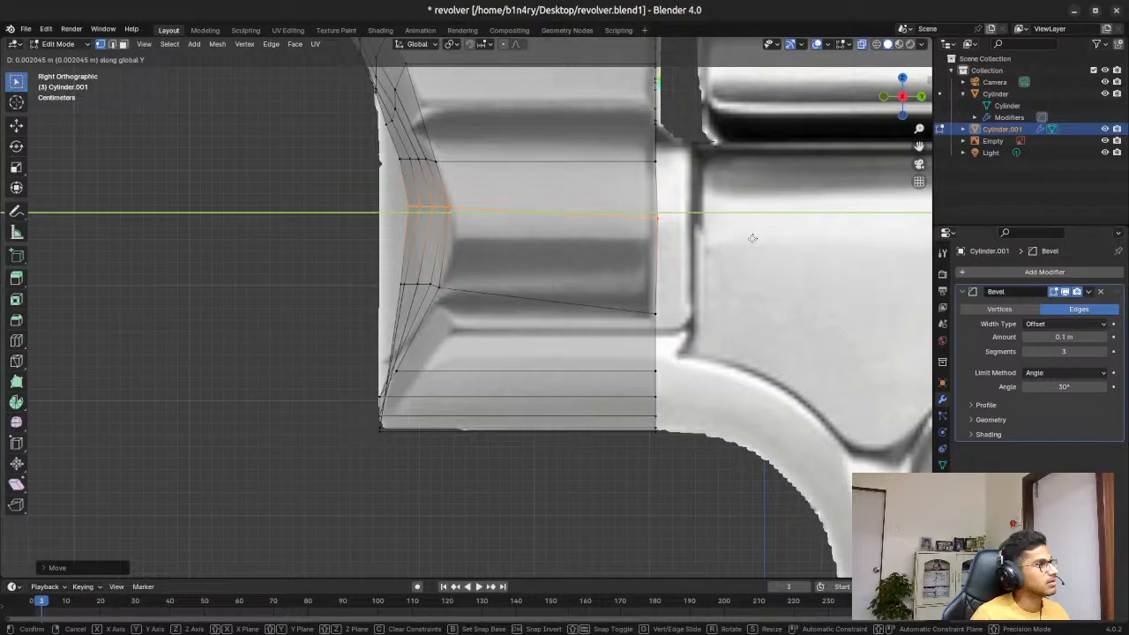
left_click(753, 239)
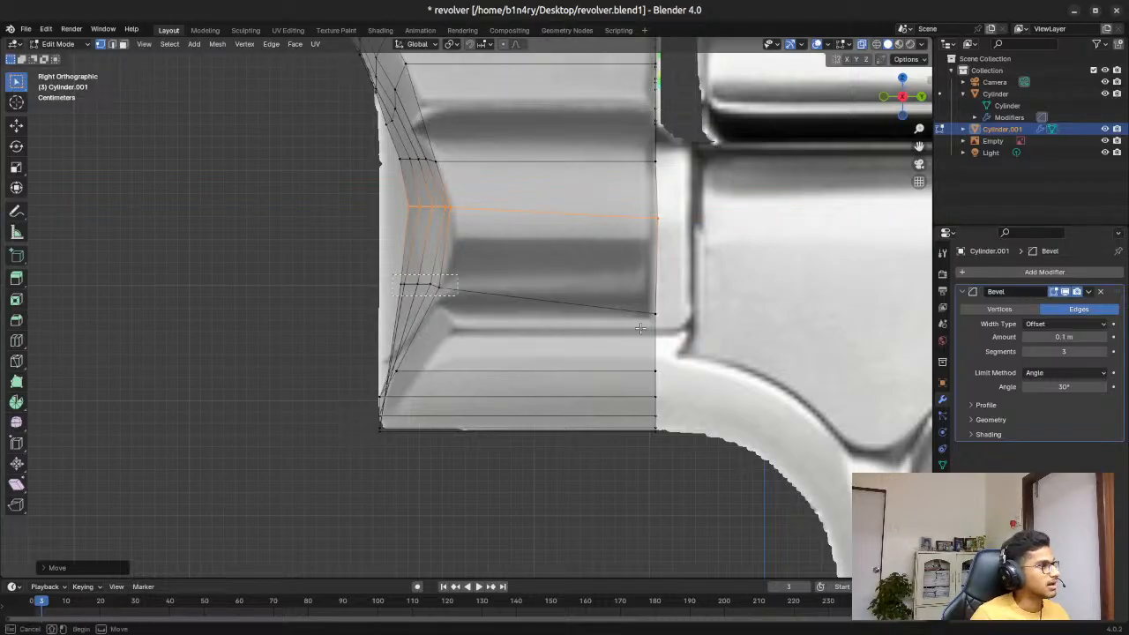
Step: Move the next lower vertex row of the block's front curve about 0.015 m up along Z and 0.008 m along Y
left_click(717, 332)
key("g")
key("z")
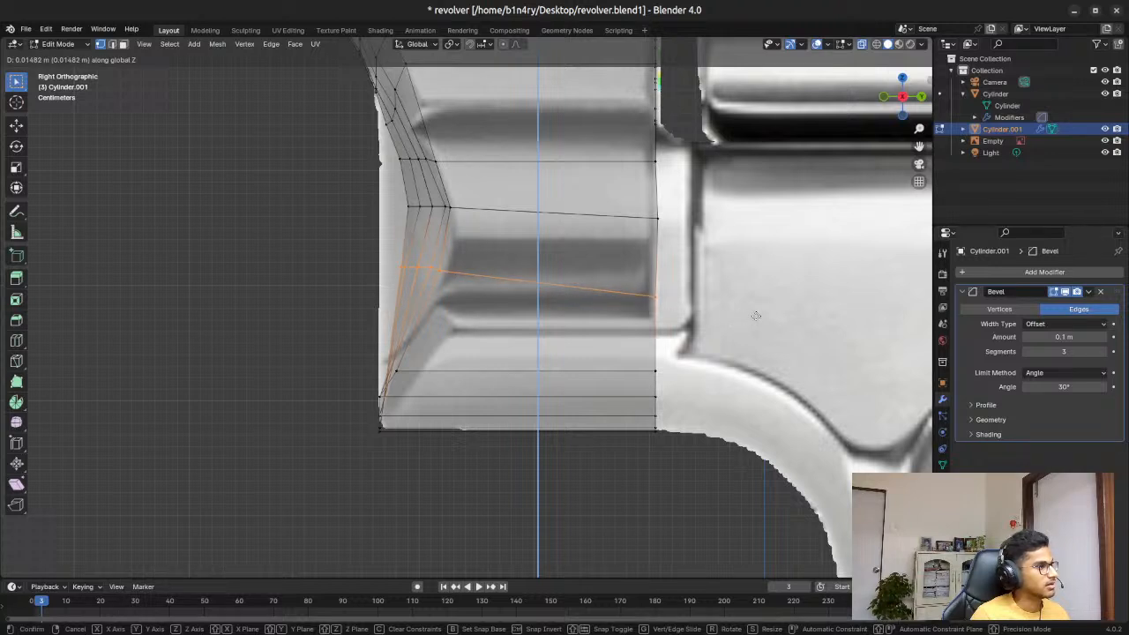
key("y")
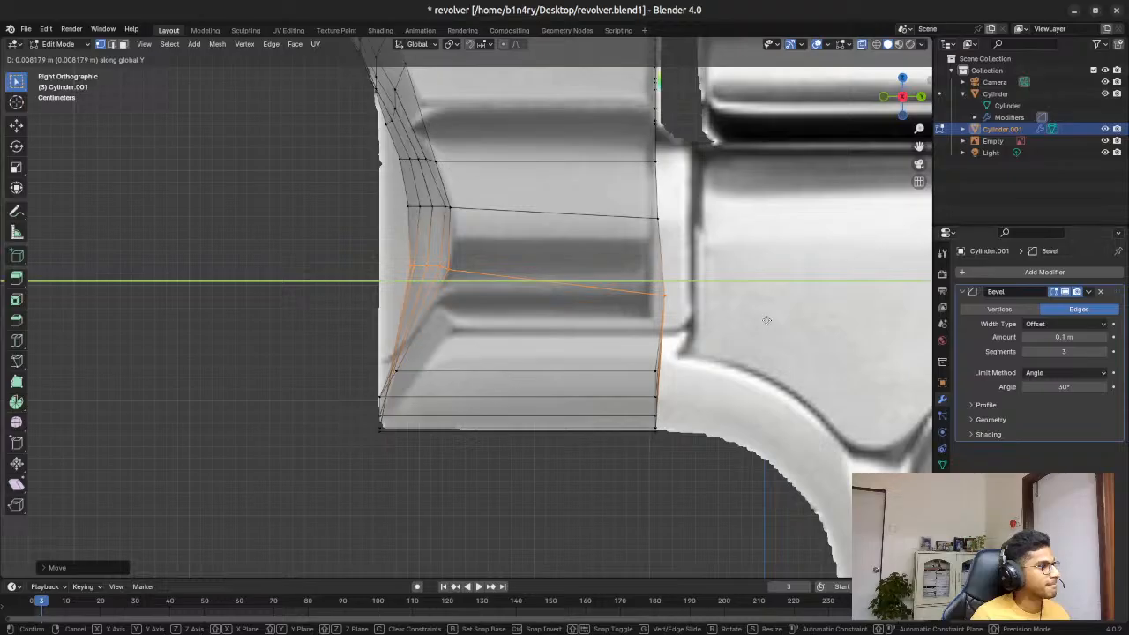
left_click(766, 321)
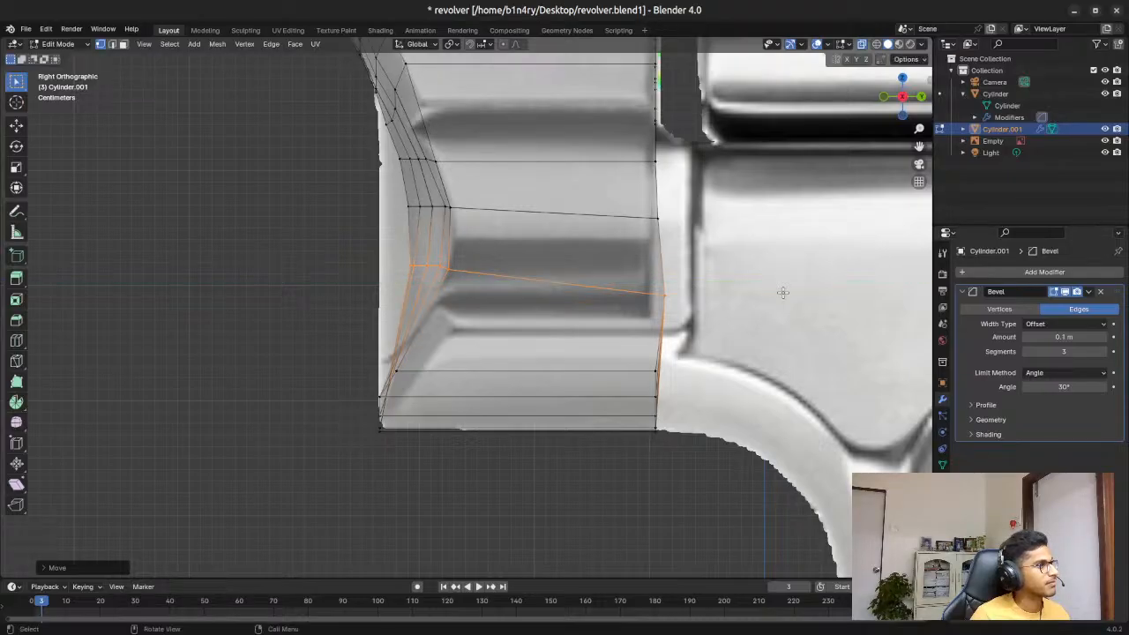
Step: Examine the frame block's see-through mesh from several angles, checking the reshaped lower front curve against the revolver reference image
middle_click_drag(578, 221, 599, 252)
scroll(582, 270, "down", 9)
scroll(759, 330, "up", 8)
middle_click_drag(789, 365, 704, 352)
scroll(429, 452, "up", 5)
scroll(447, 496, "down", 5)
middle_click_drag(447, 508, 500, 403)
scroll(543, 276, "up", 2)
scroll(567, 122, "up", 4)
scroll(605, 88, "down", 2)
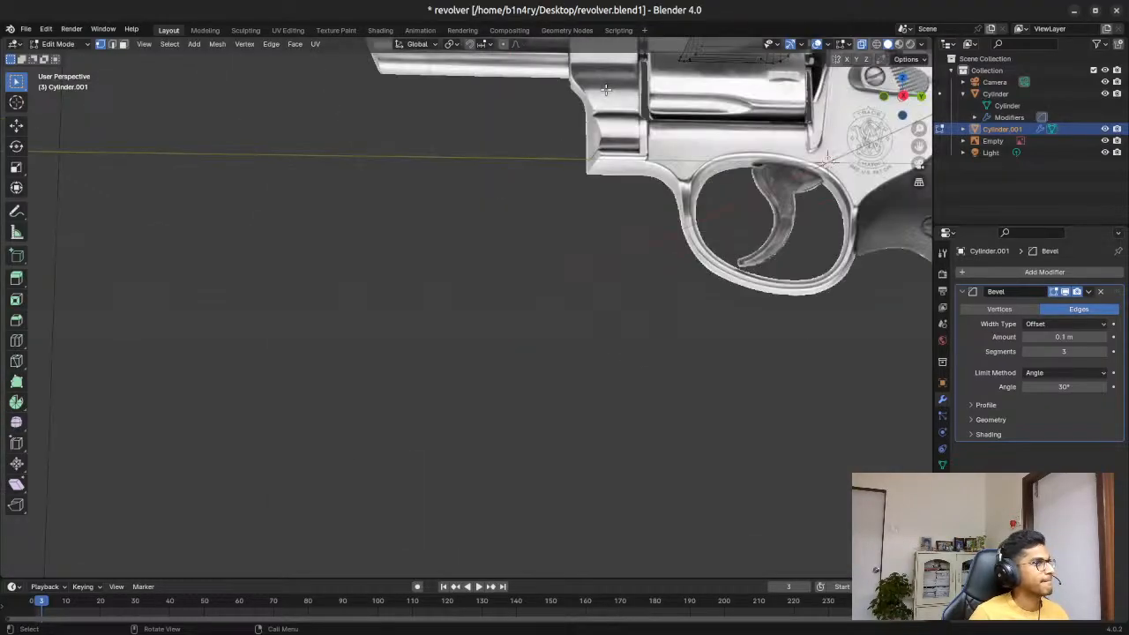
key("shift+grave")
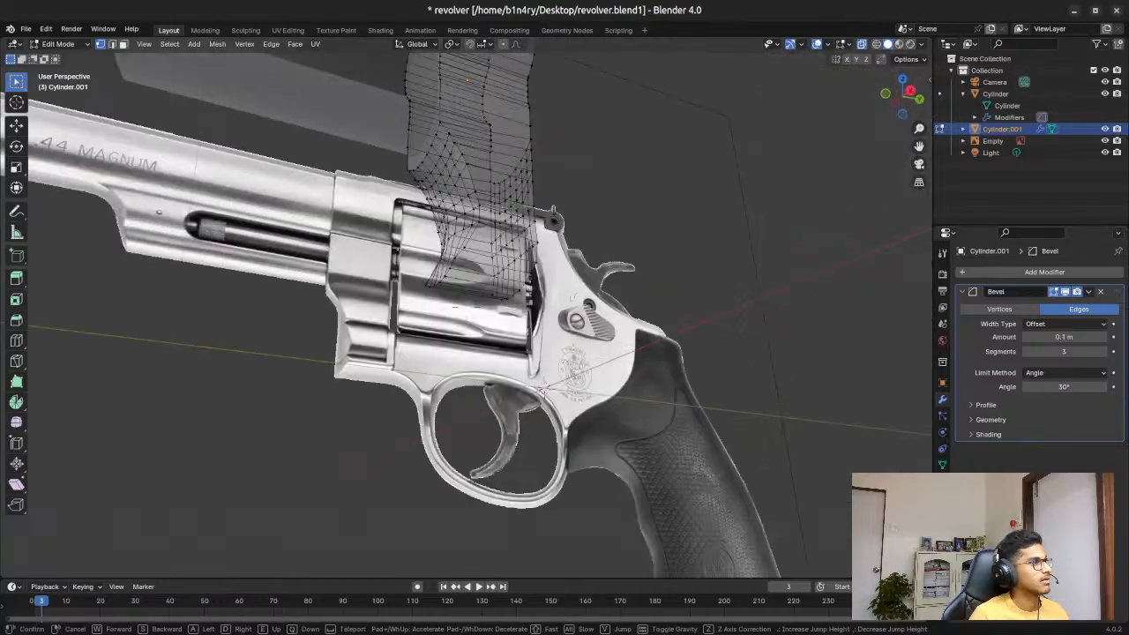
key("a")
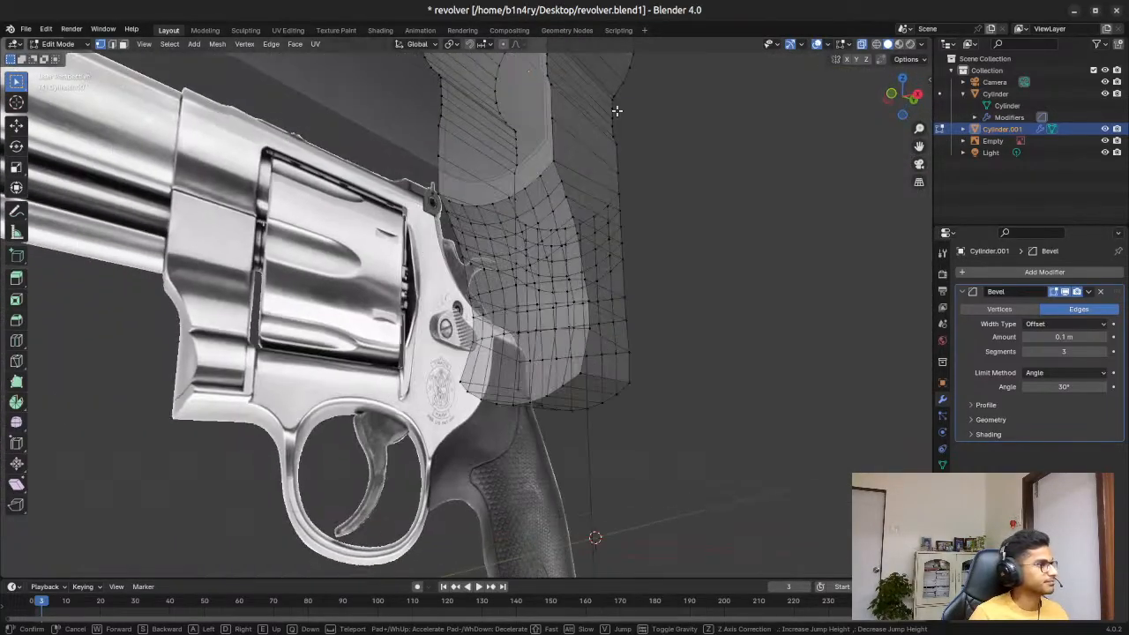
left_click(625, 238)
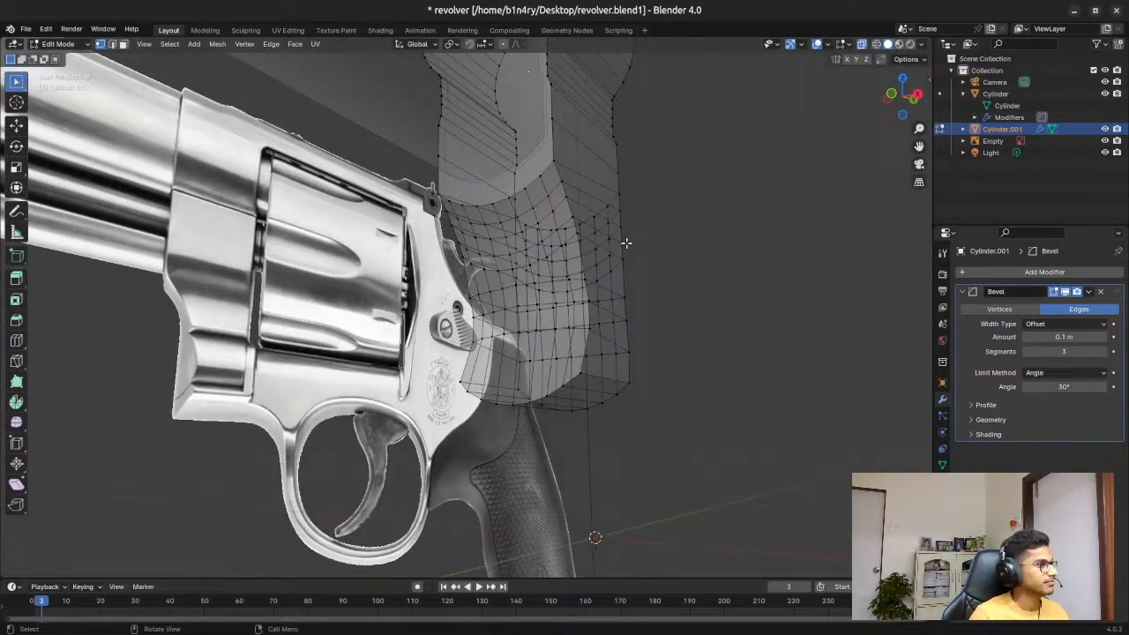
Step: Examine the shaded frame block in Object Mode up close, checking its lower front curve from the front and both sides
key("Tab")
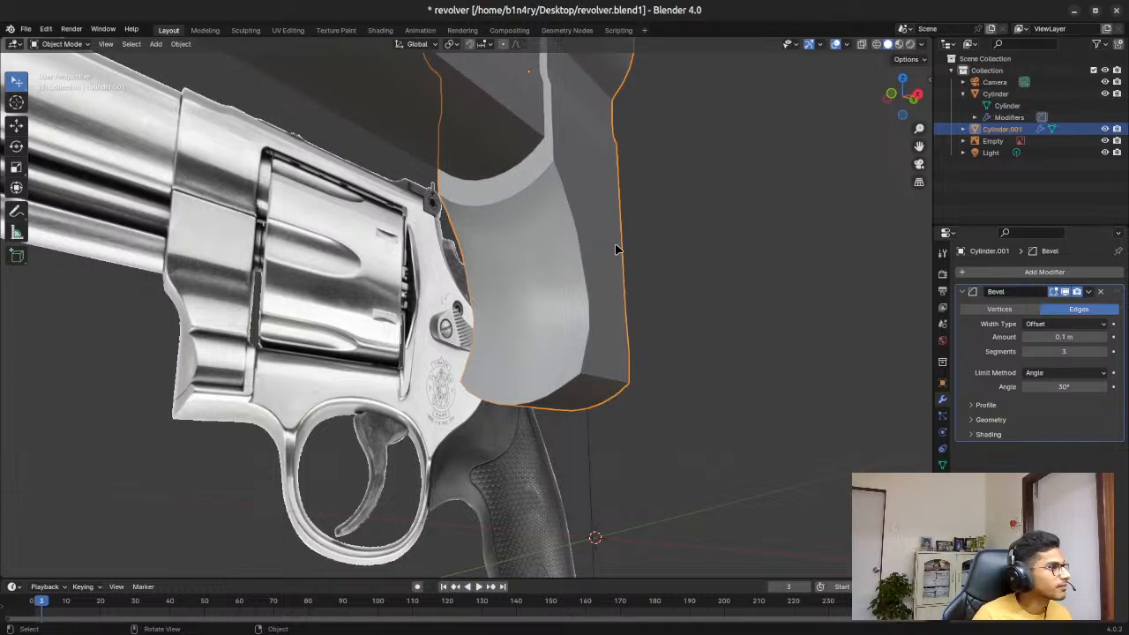
mouse_move(614, 245)
middle_mouse_down()
mouse_move(596, 249)
mouse_move(606, 245)
middle_mouse_up()
key("shift+grave")
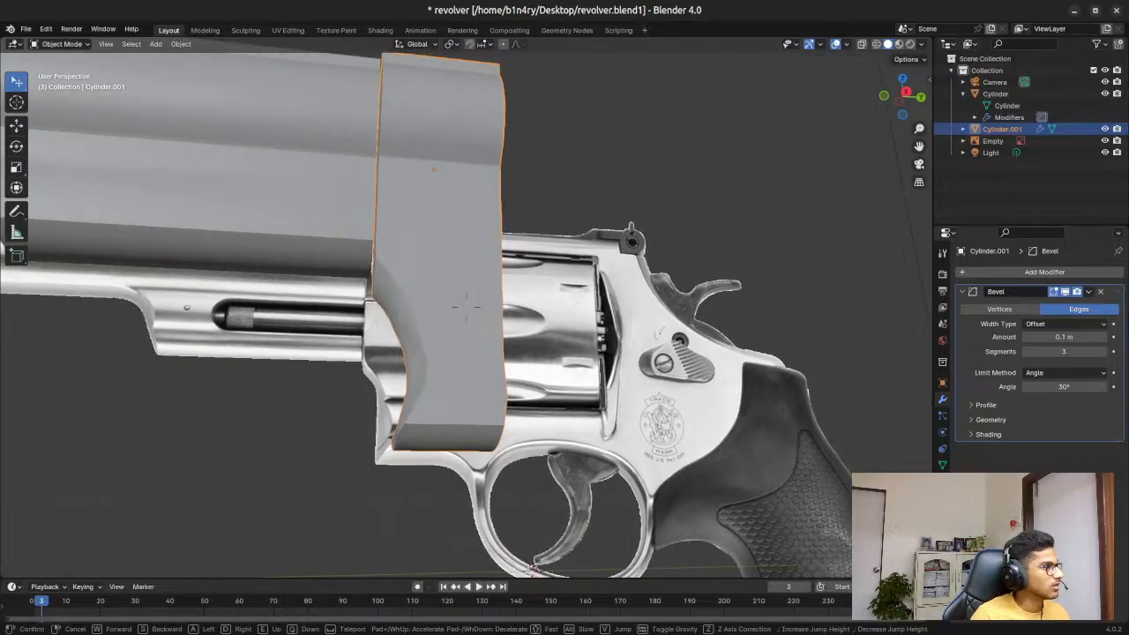
key("w")
key("w")
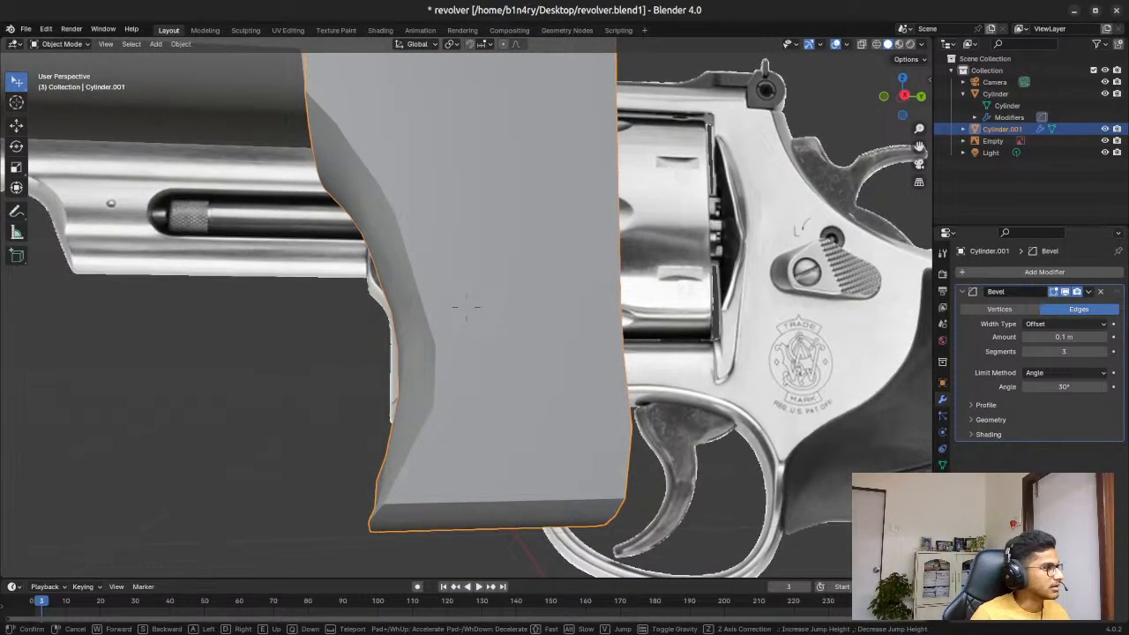
key("w")
key("a")
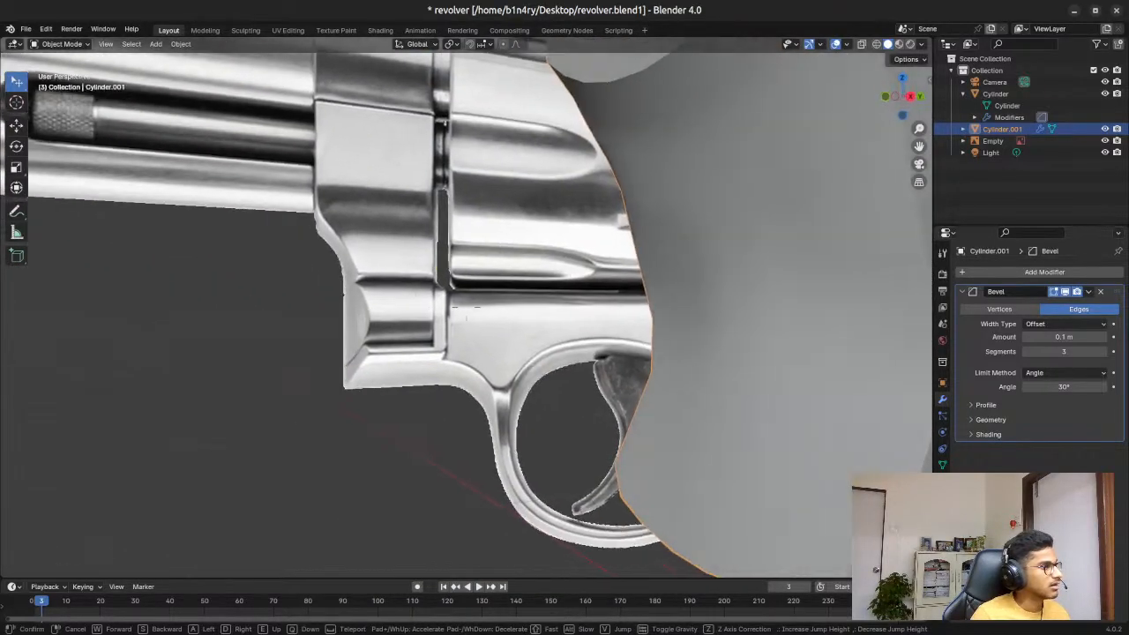
key("s")
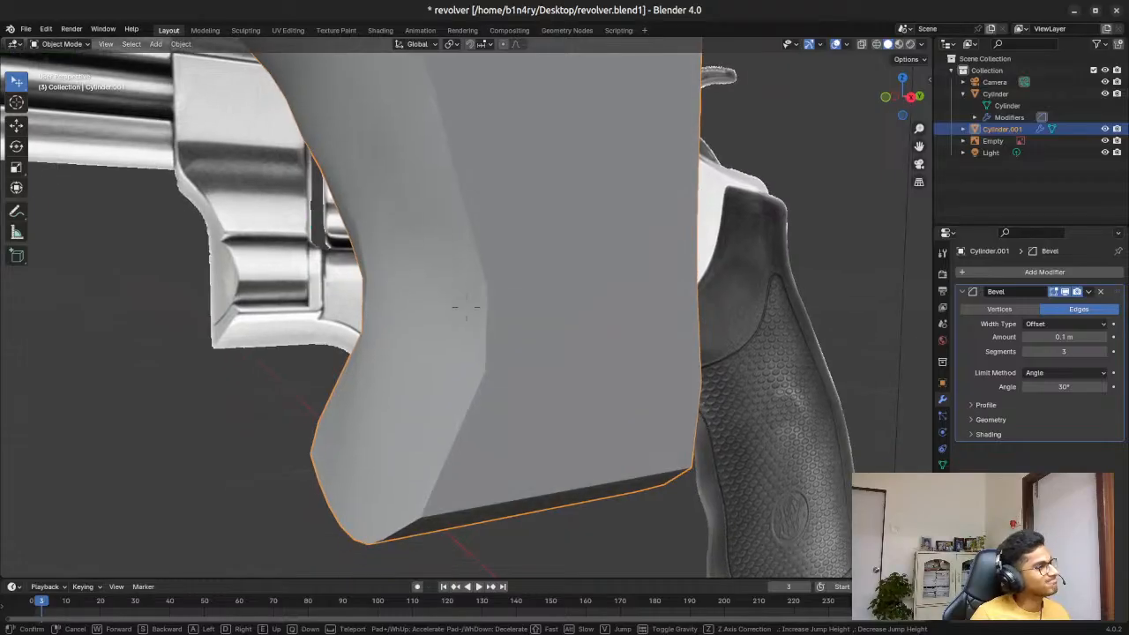
key("a")
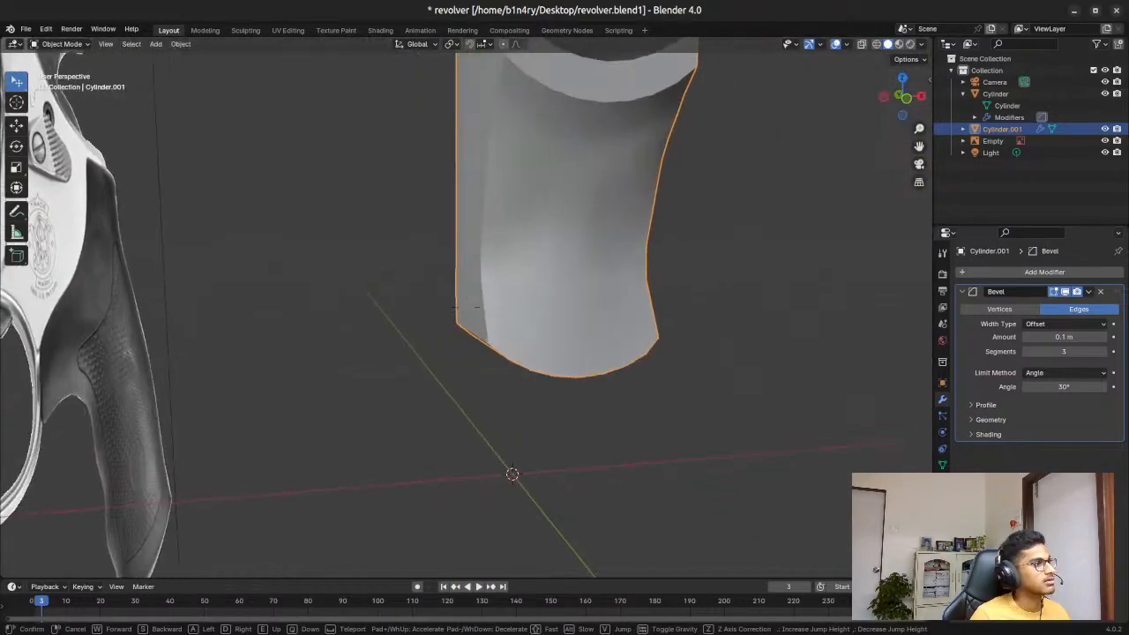
key("w")
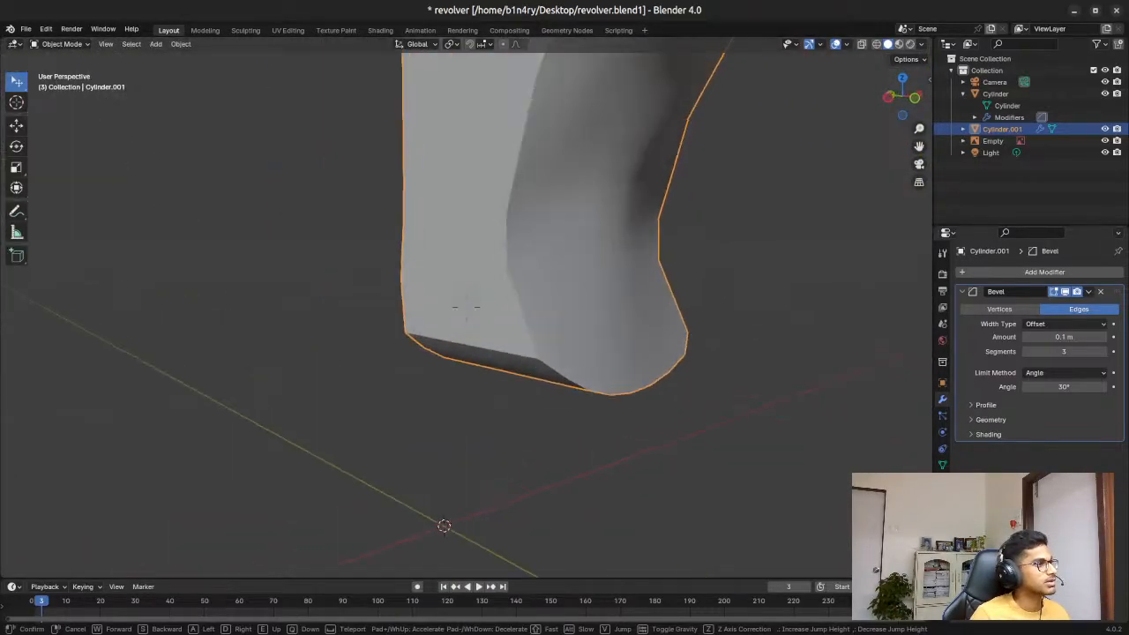
key("s")
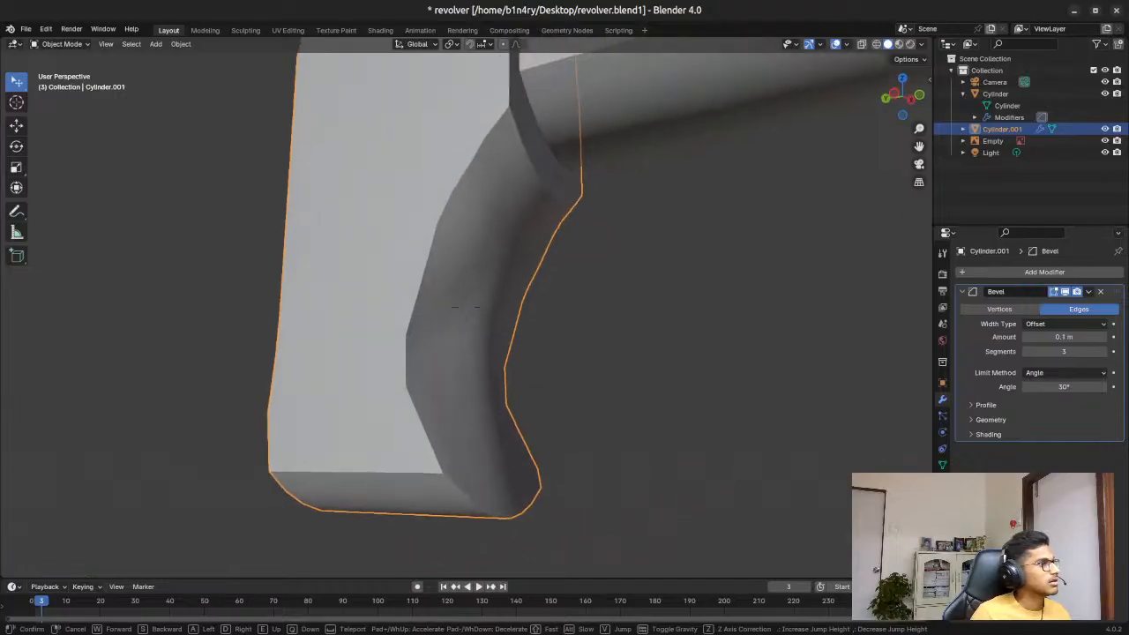
key("a")
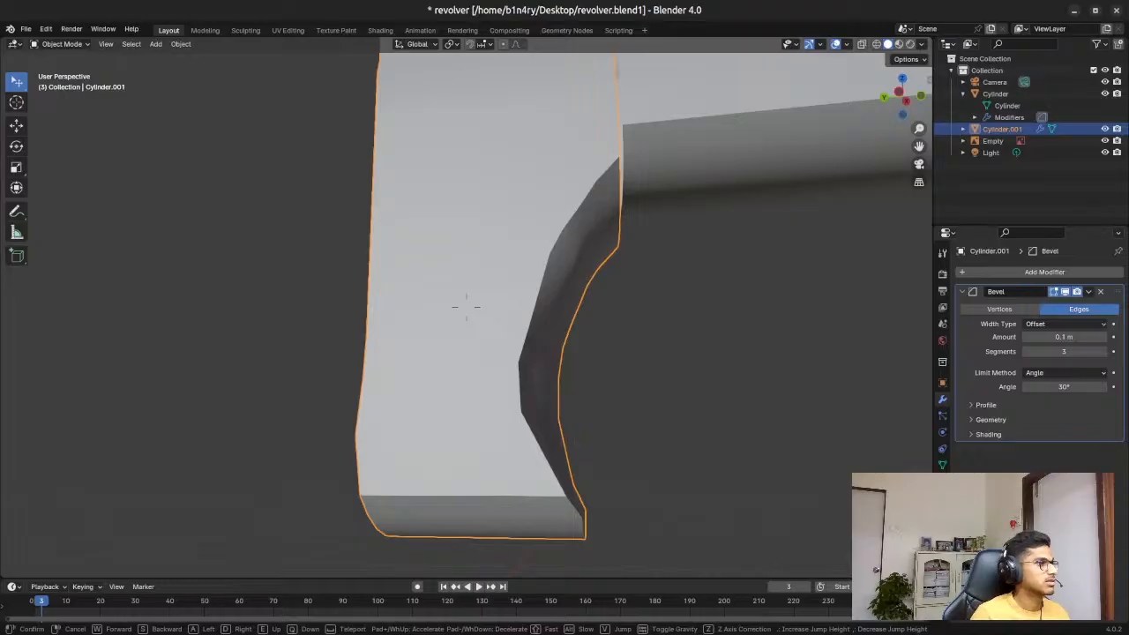
key("d")
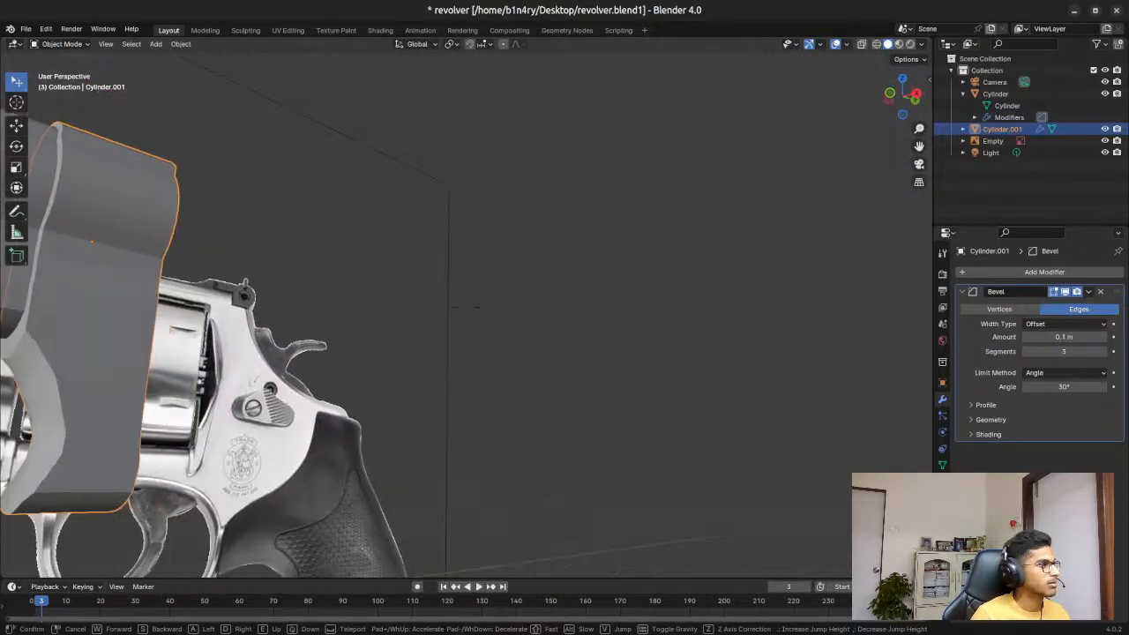
key("w")
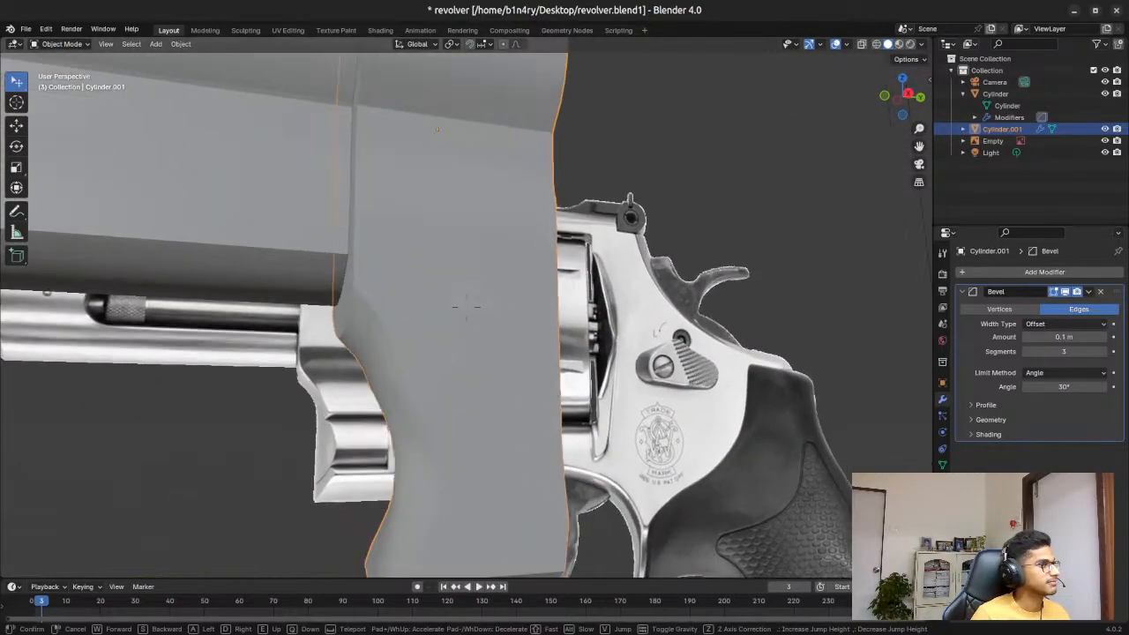
key("s")
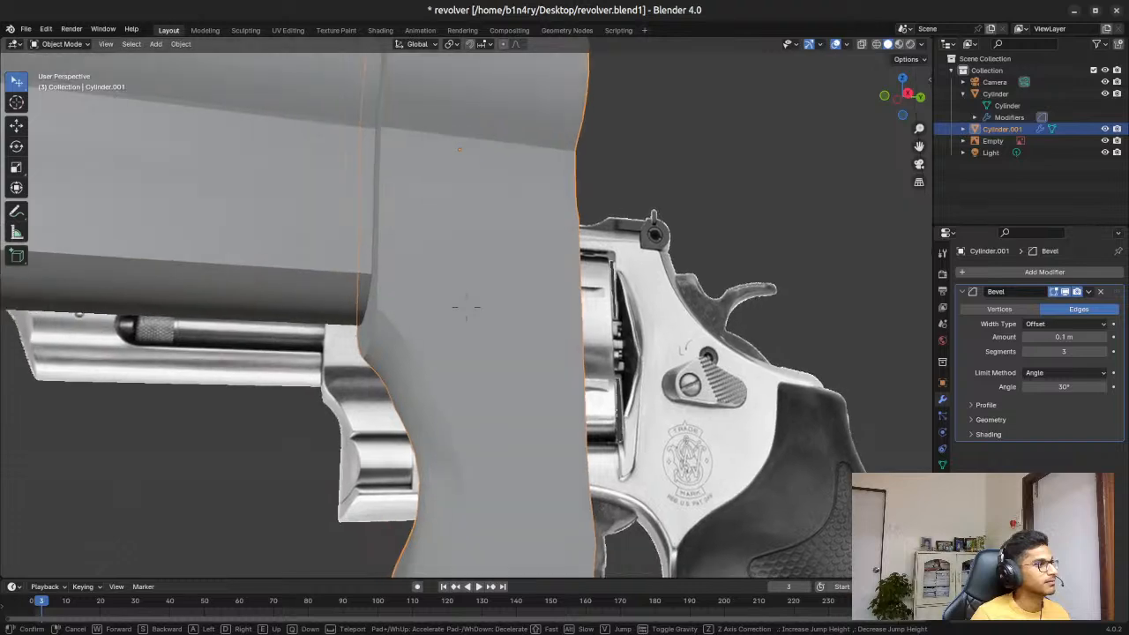
Step: Examine the frame block together with the whole barrel from a distance, from above and from the side, beside the reference image
key("s")
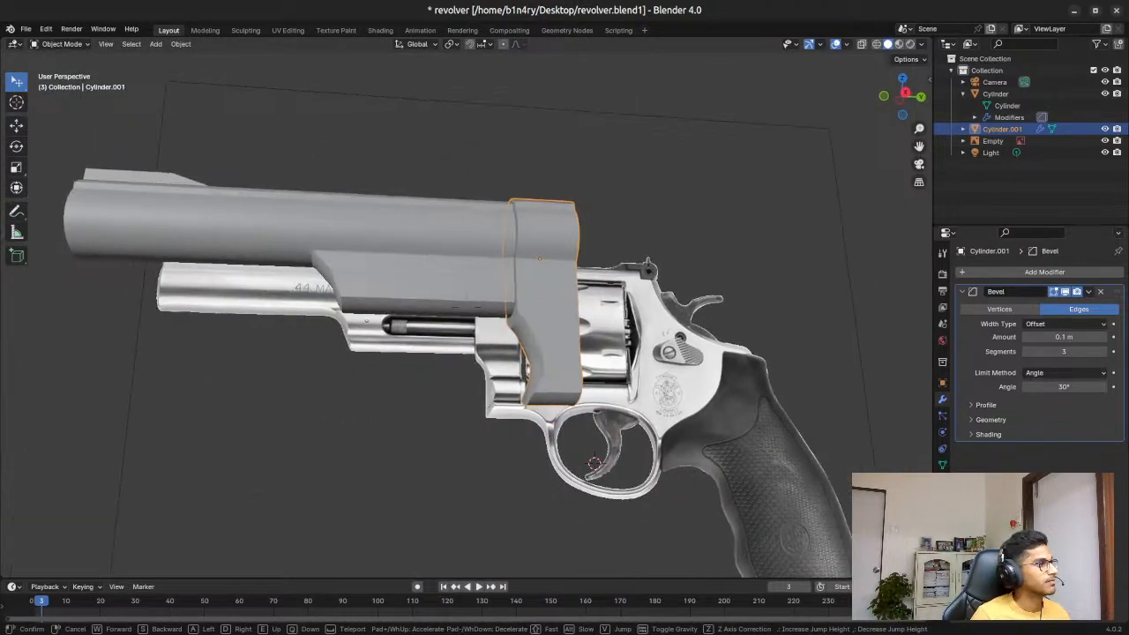
key("d")
key("q")
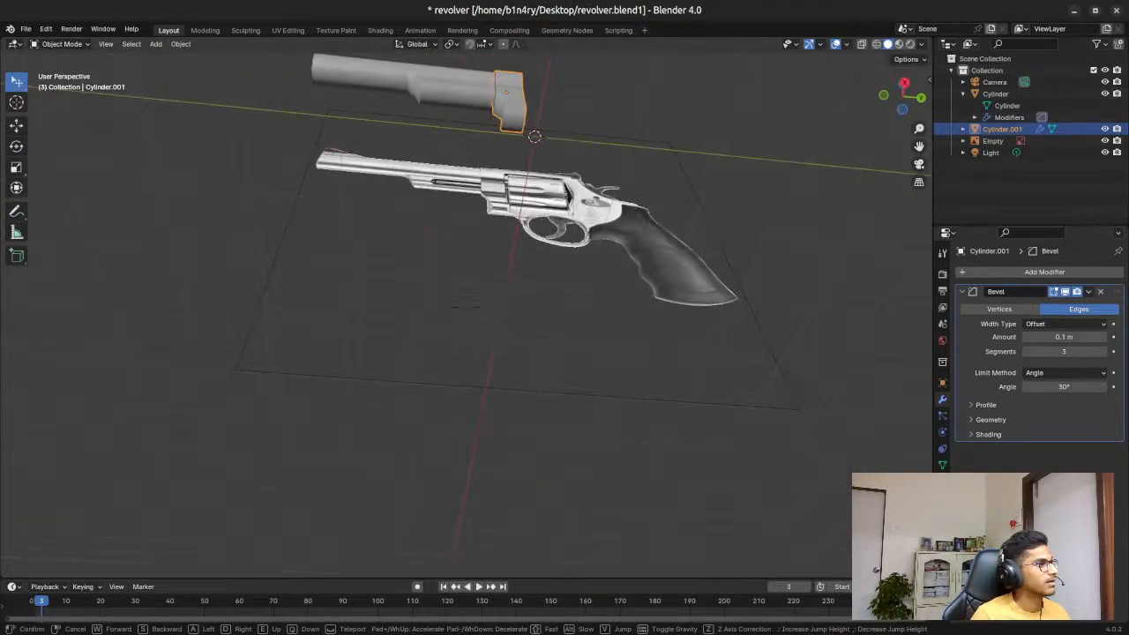
key("w")
key("w")
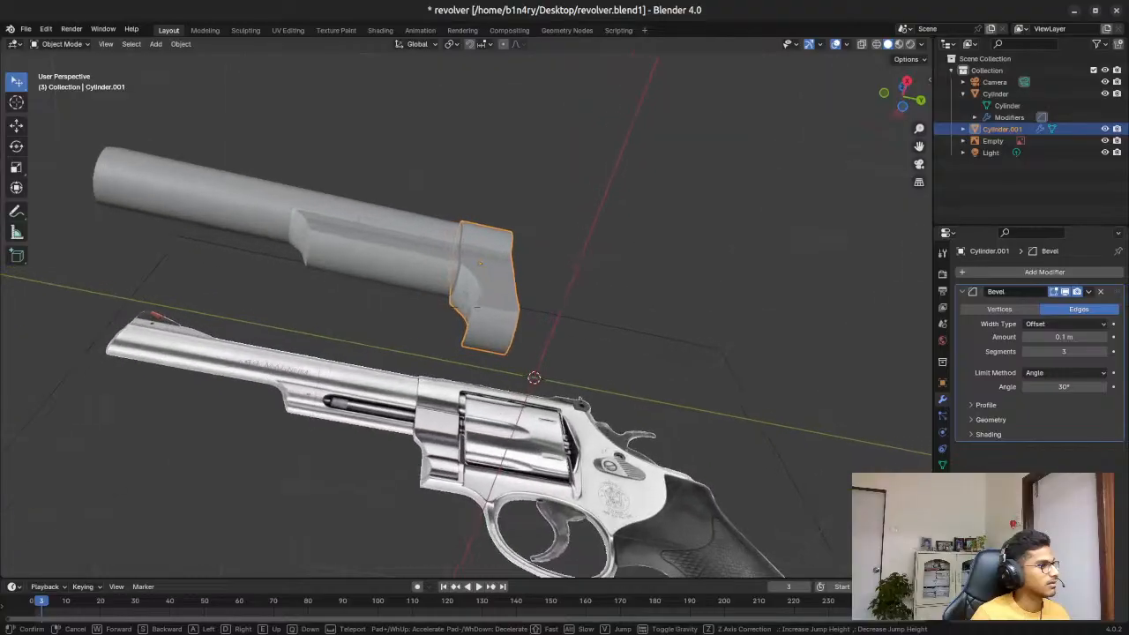
key("s")
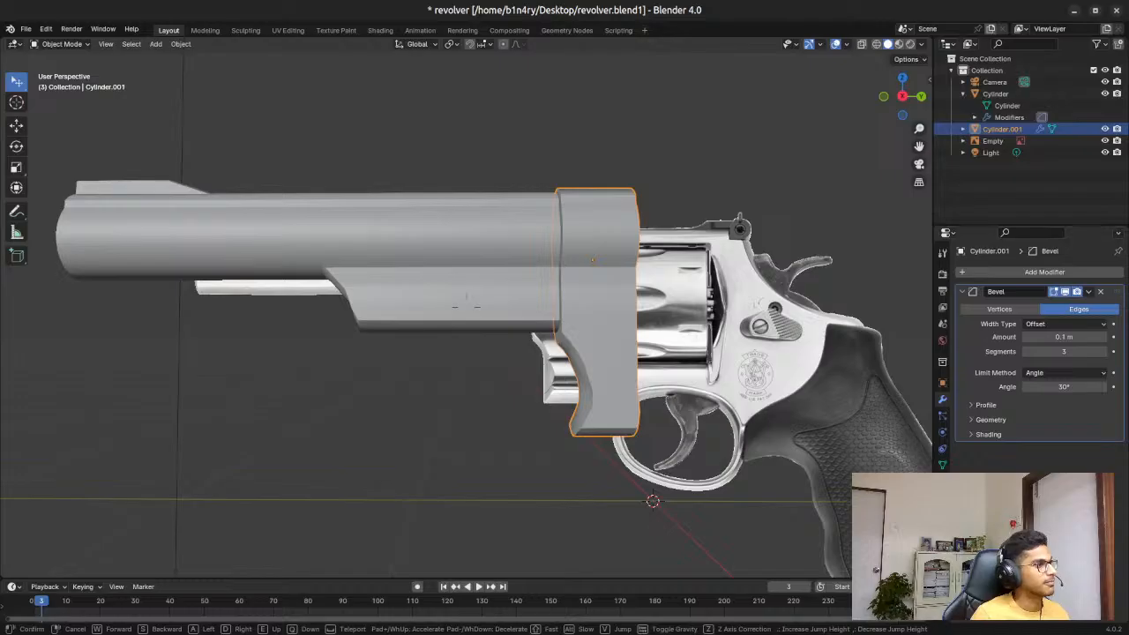
left_click(467, 307)
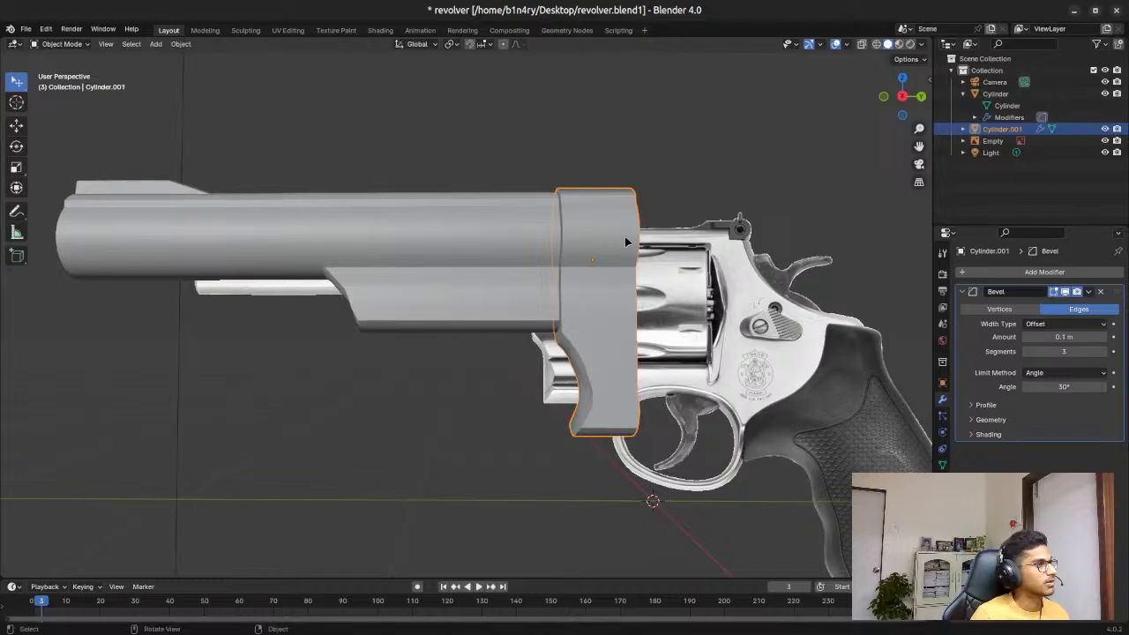
Step: Compare the barrel and its front sight base with the reference in right orthographic view and up close in perspective
left_click(900, 100)
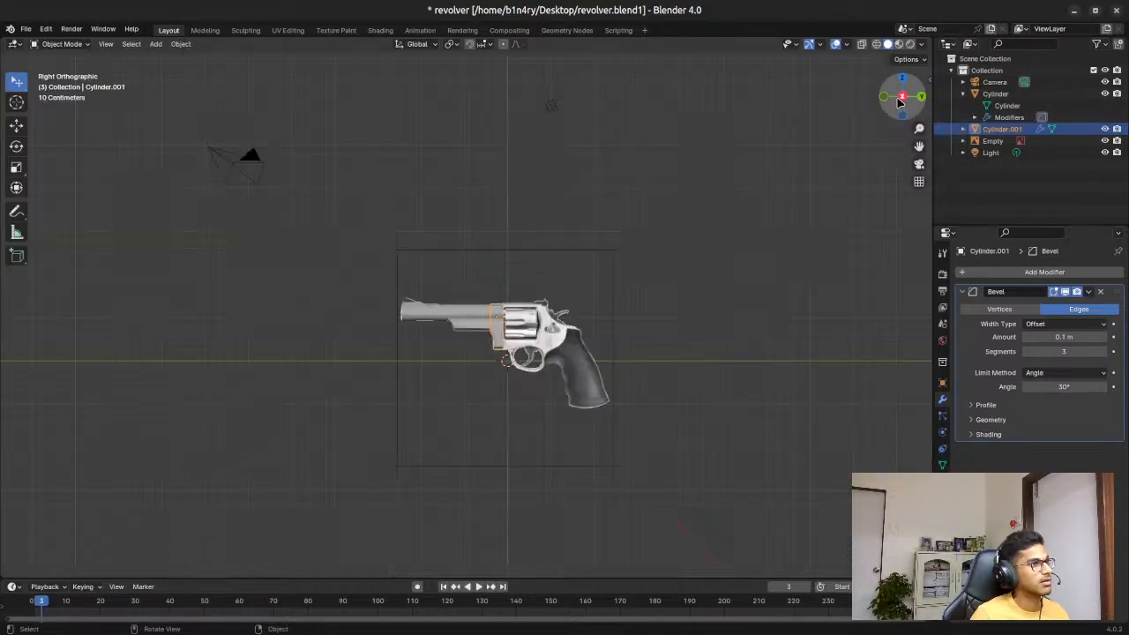
scroll(451, 274, "up", 8)
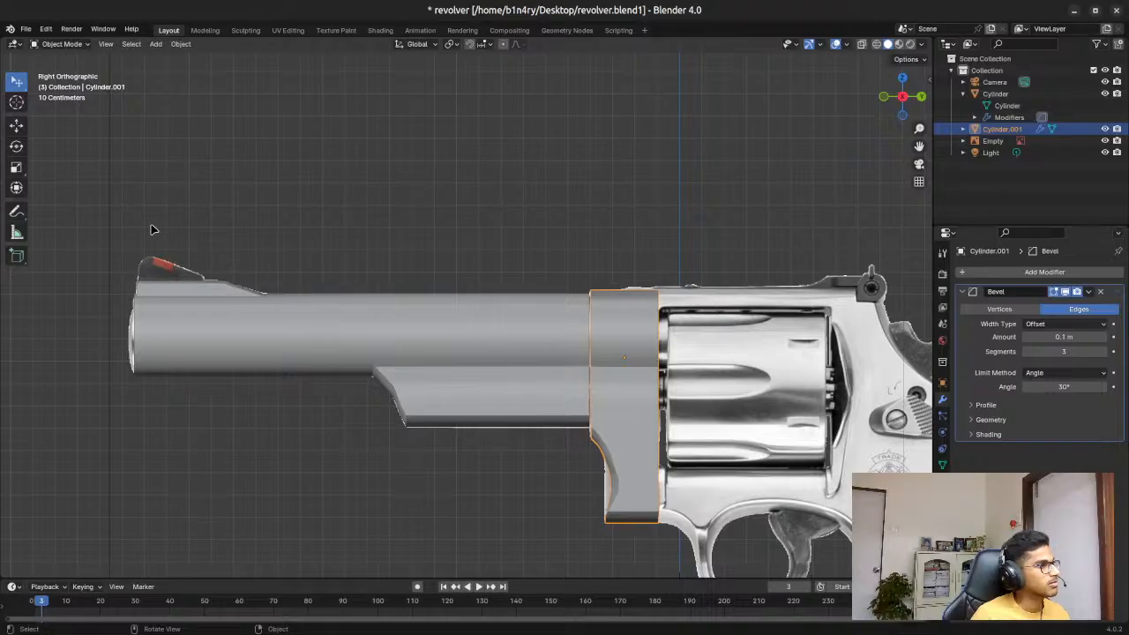
middle_click_drag(168, 220, 436, 225)
middle_click_drag(613, 155, 641, 149)
key("shift+grave")
key("w")
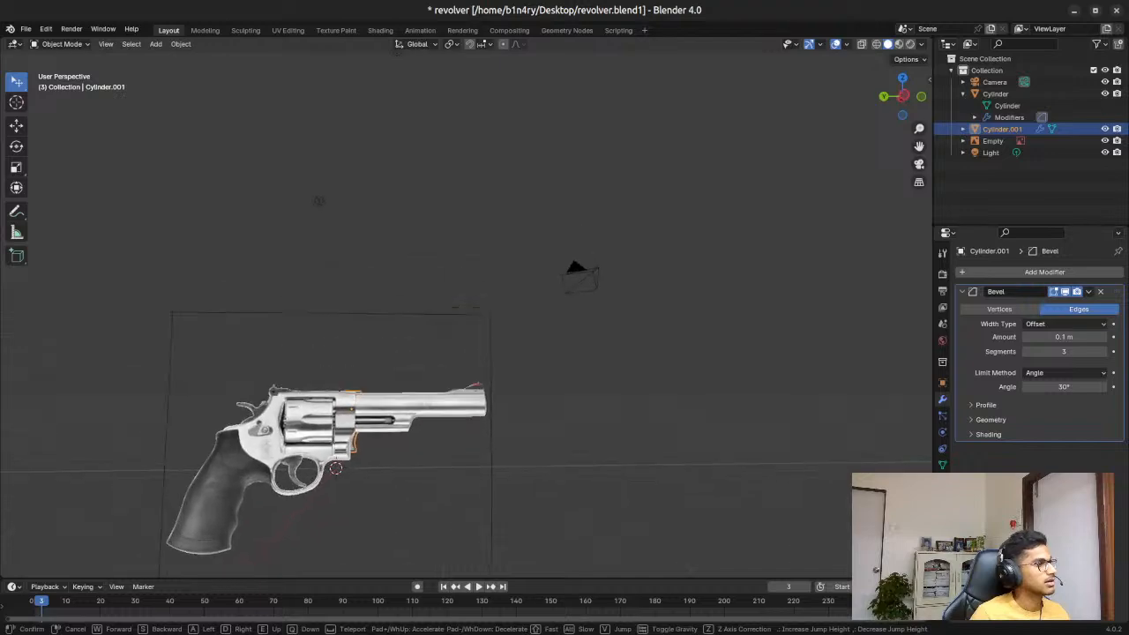
key("w")
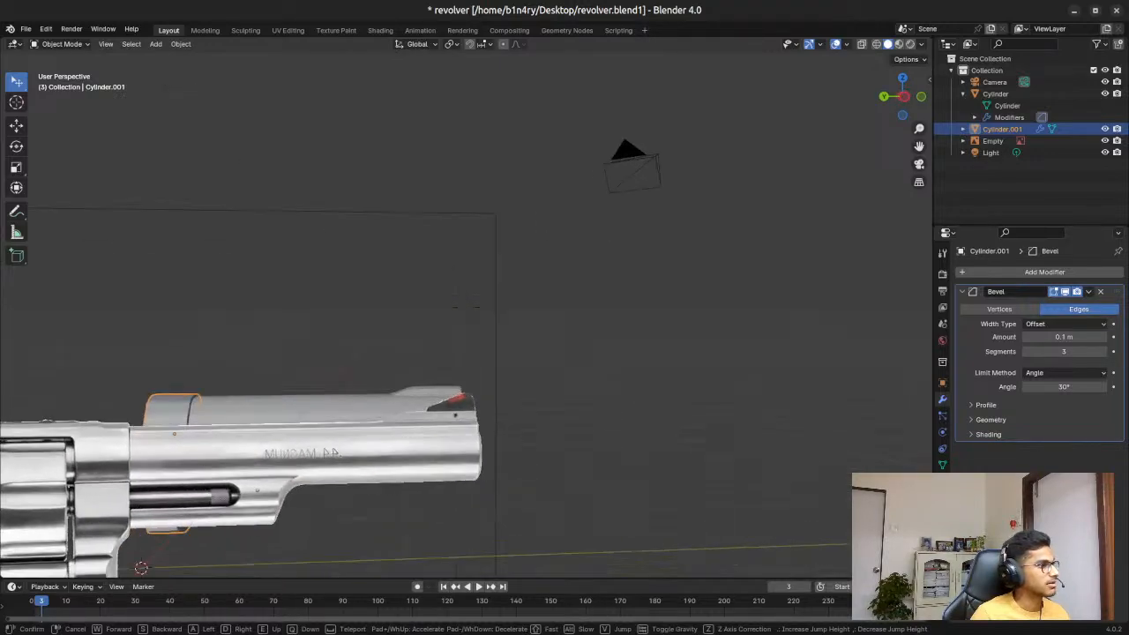
key("w")
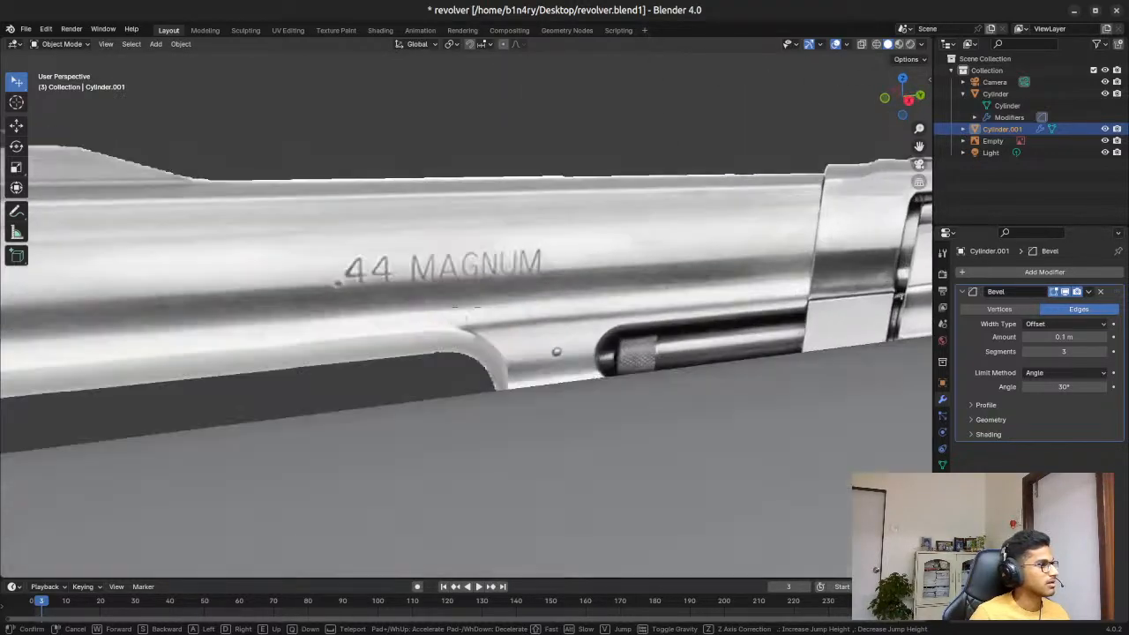
key("s")
key("a")
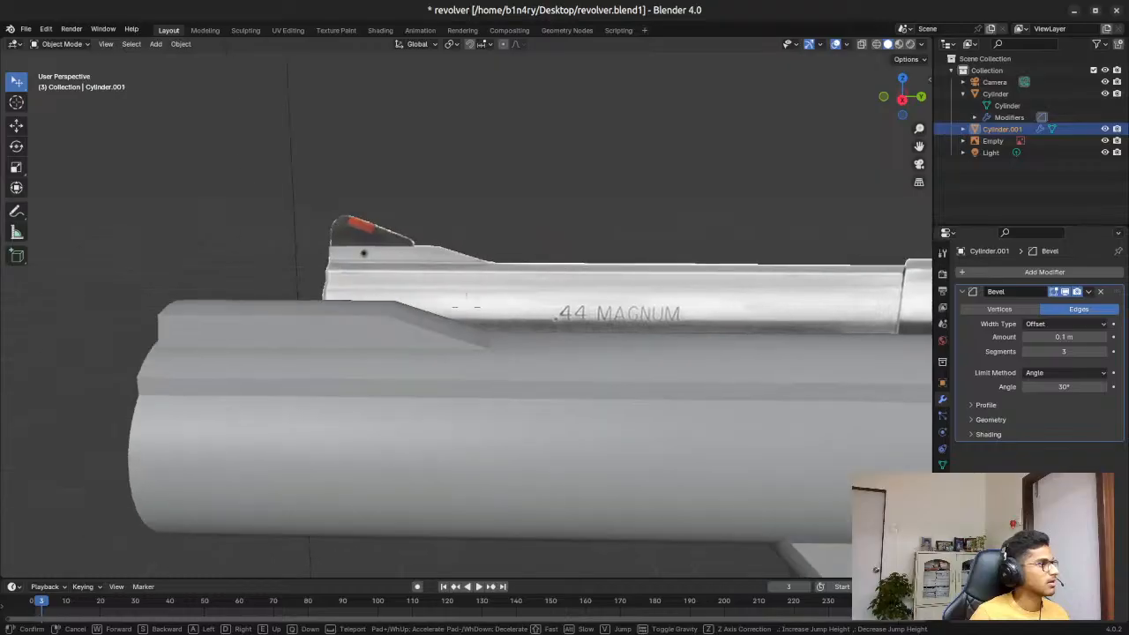
Step: Select the barrel object and open its mesh for editing
left_click(638, 149)
left_click(617, 391)
key("Tab")
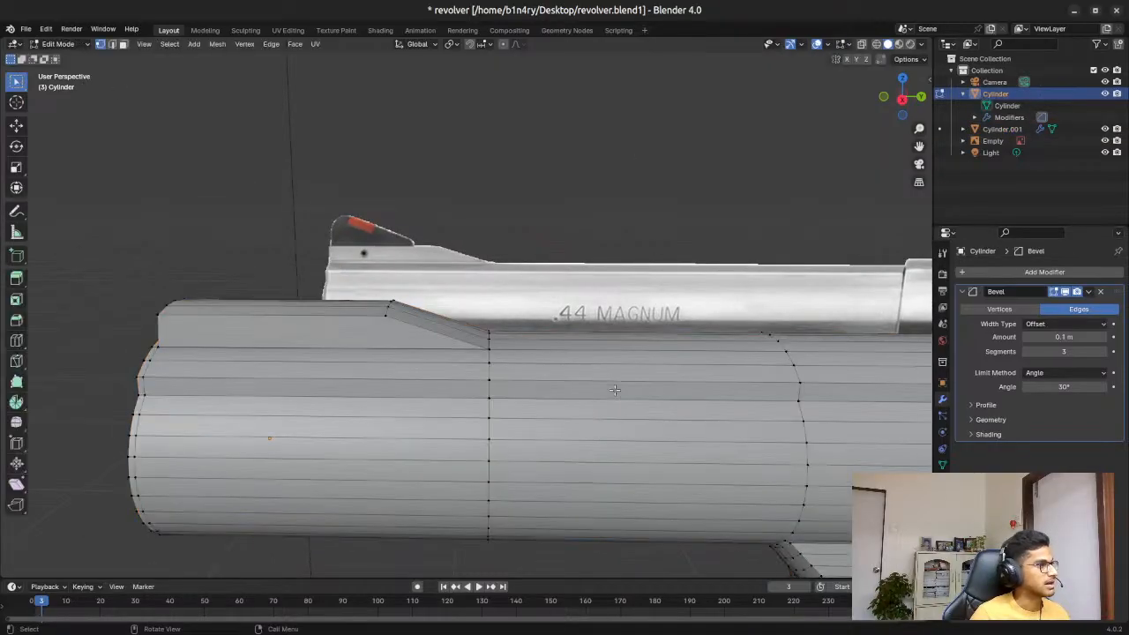
middle_click_drag(296, 262, 364, 321)
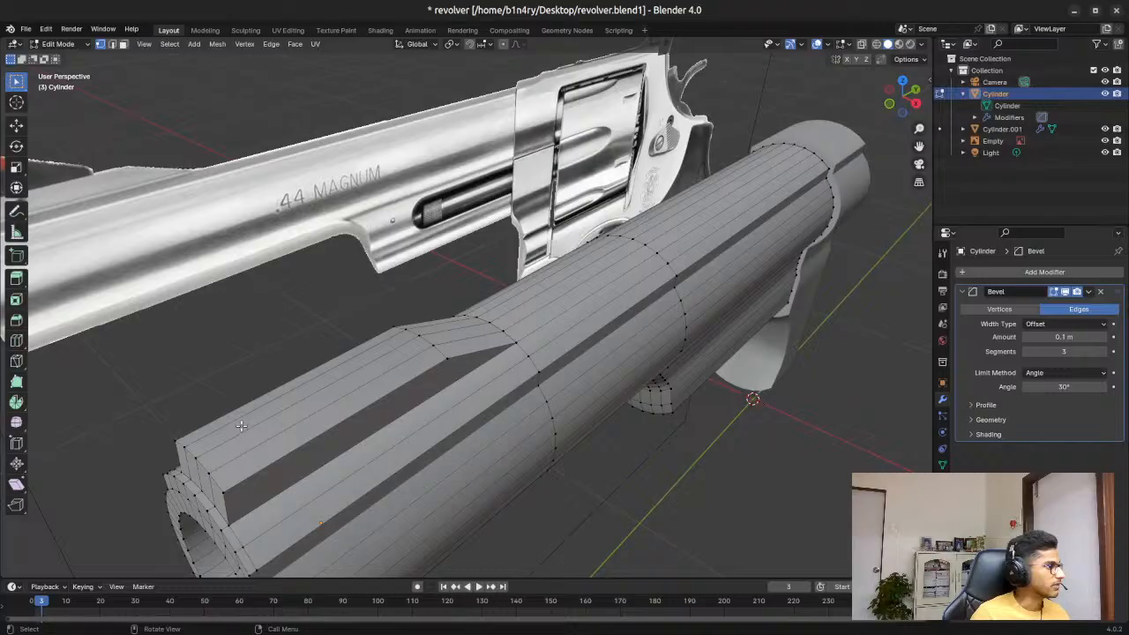
key("3")
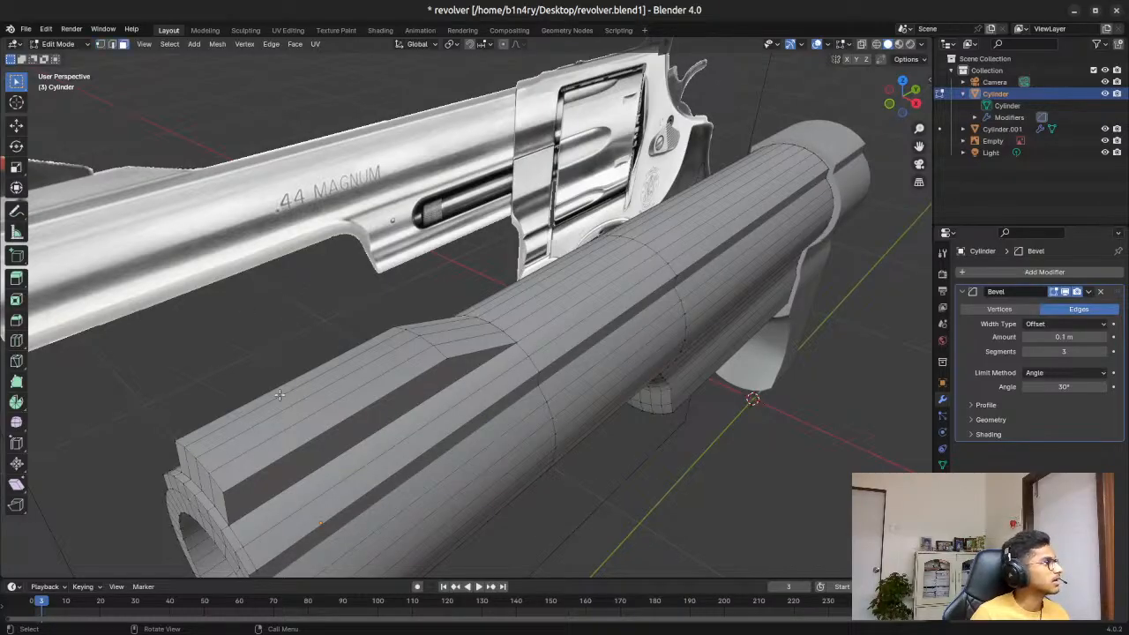
left_click(290, 425)
left_click(290, 425, "alt")
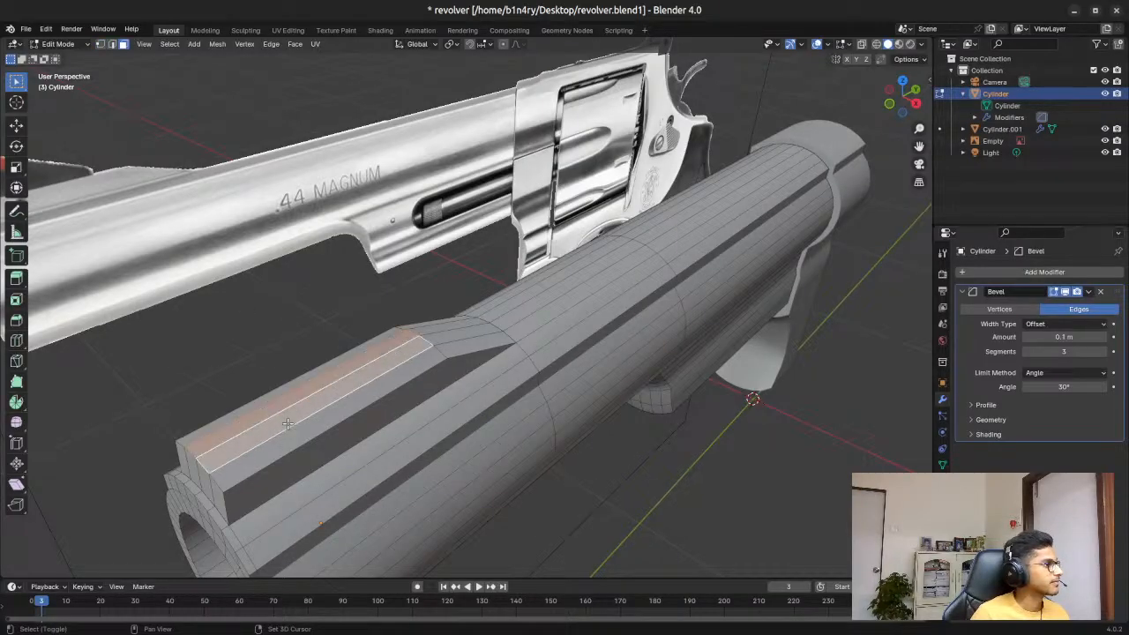
middle_click_drag(389, 430, 319, 382)
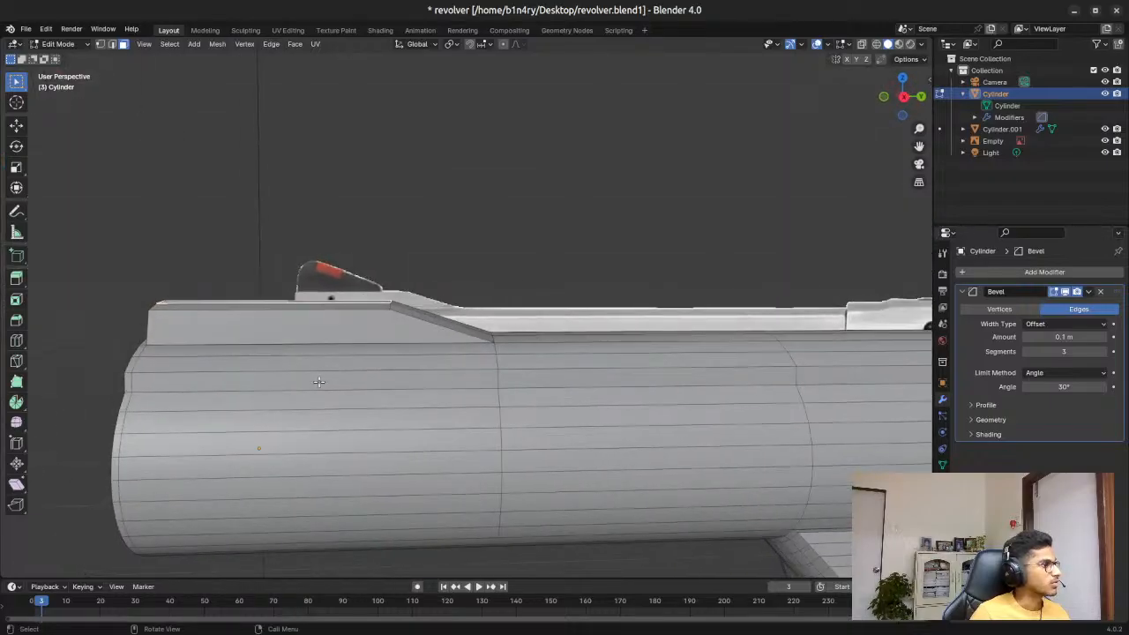
left_click(907, 99)
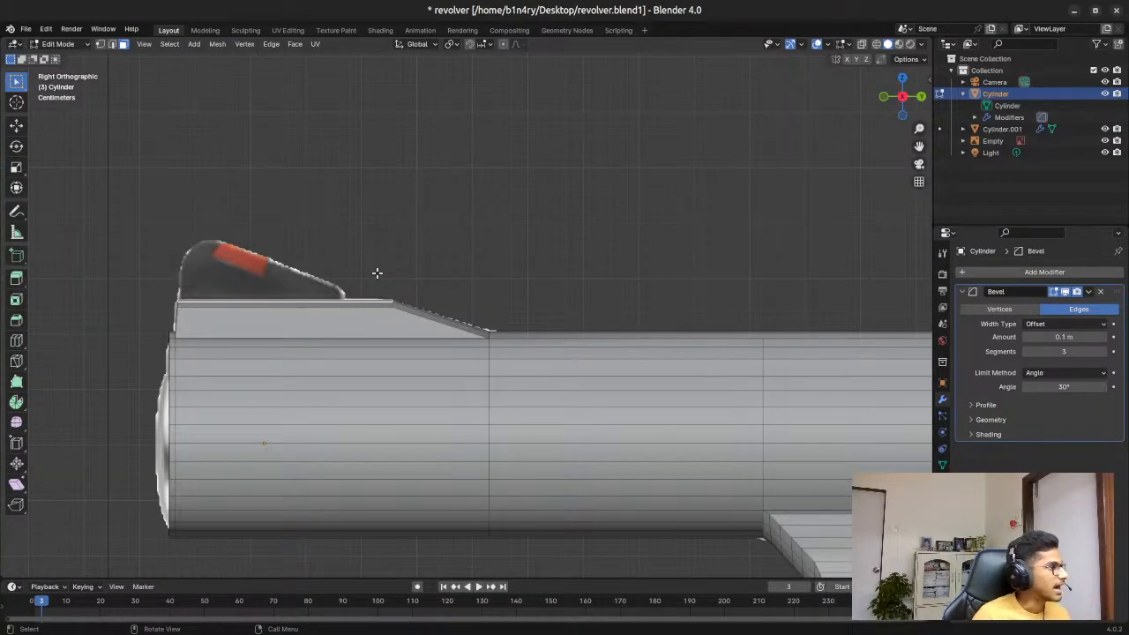
middle_click_drag(338, 204, 370, 230)
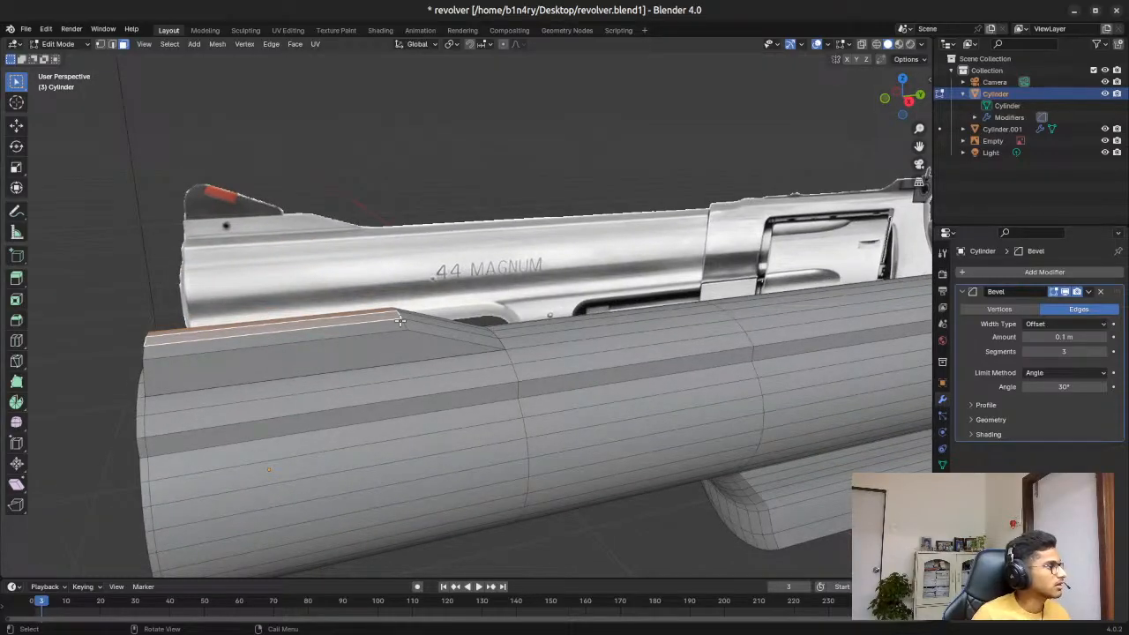
key("alt+a")
Step: Add a loop cut through the sight base and barrel front, and move it along Y to the rear end of the reference's front sight
key("ctrl+r")
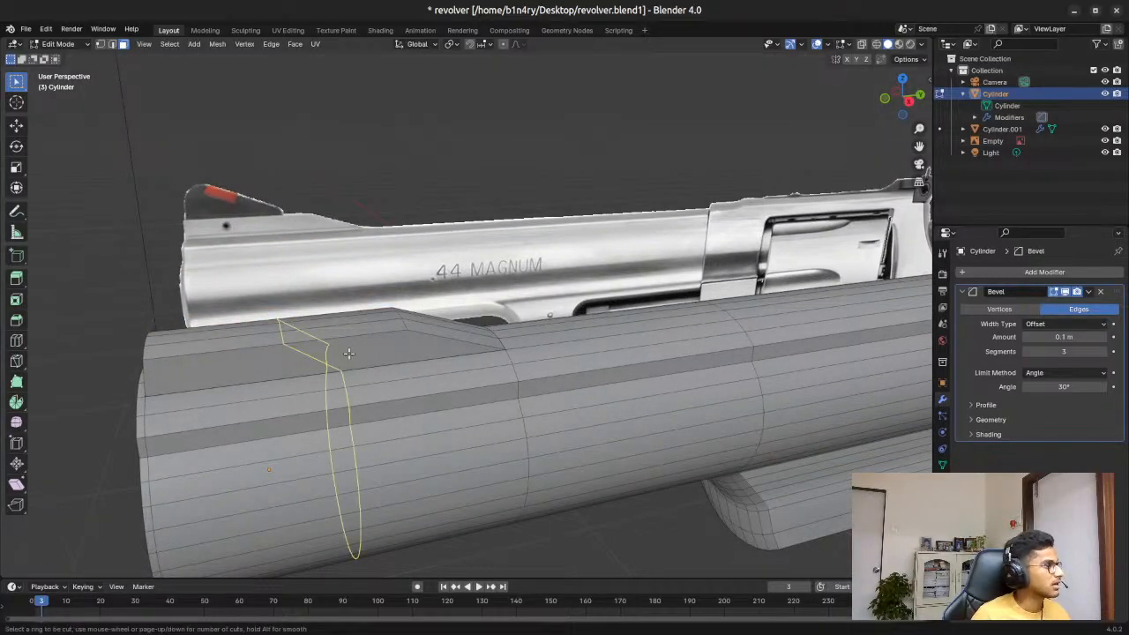
left_click(303, 334)
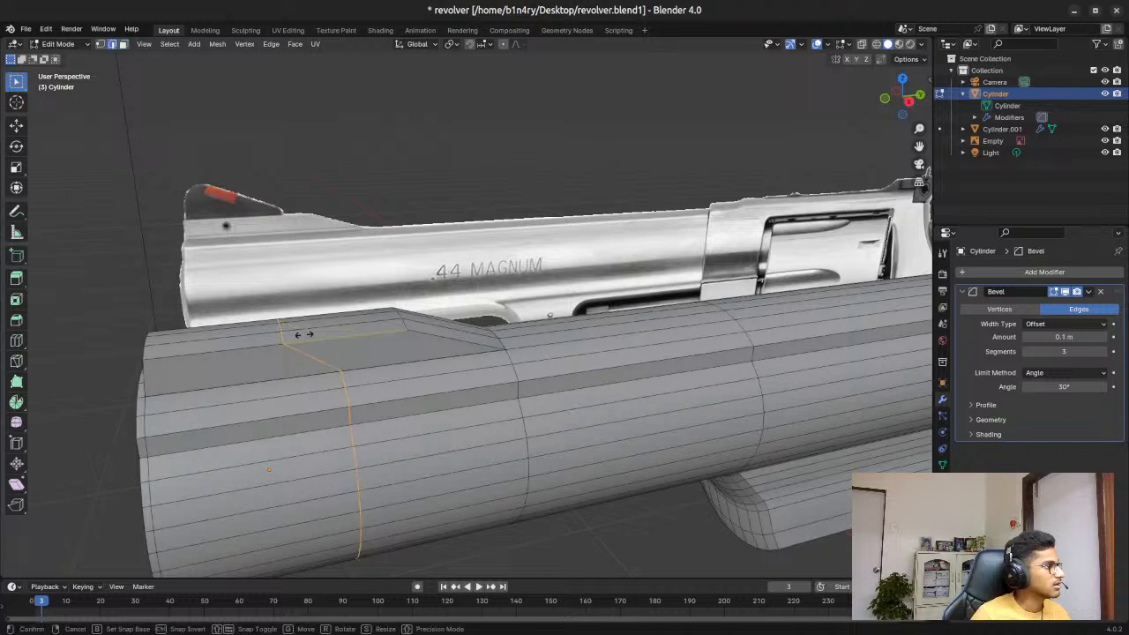
left_click(339, 342)
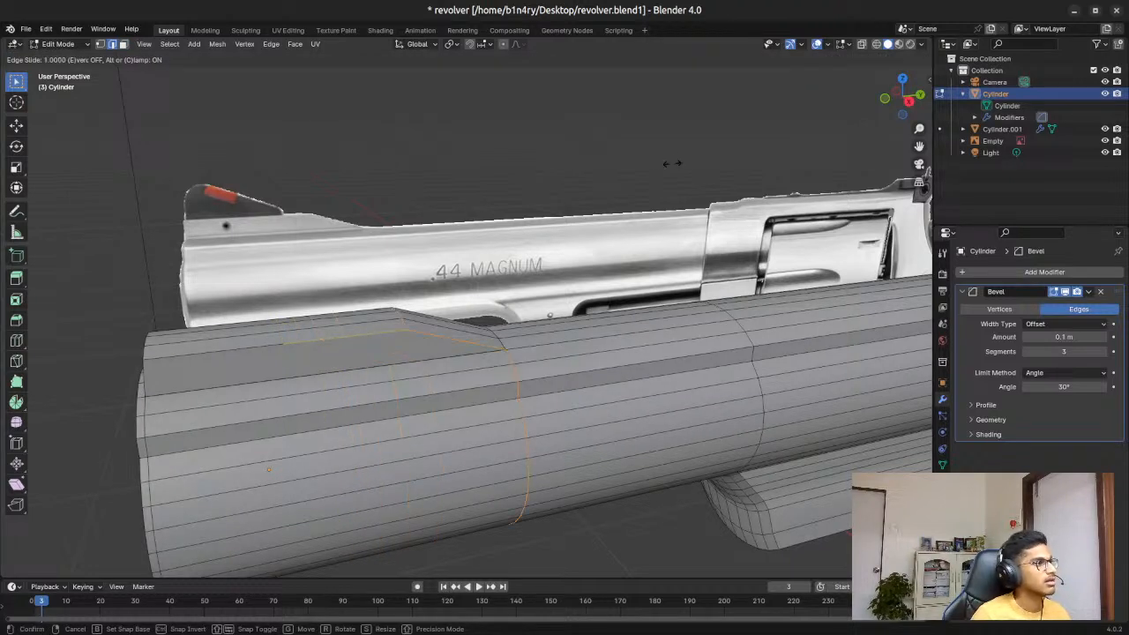
left_click(908, 105)
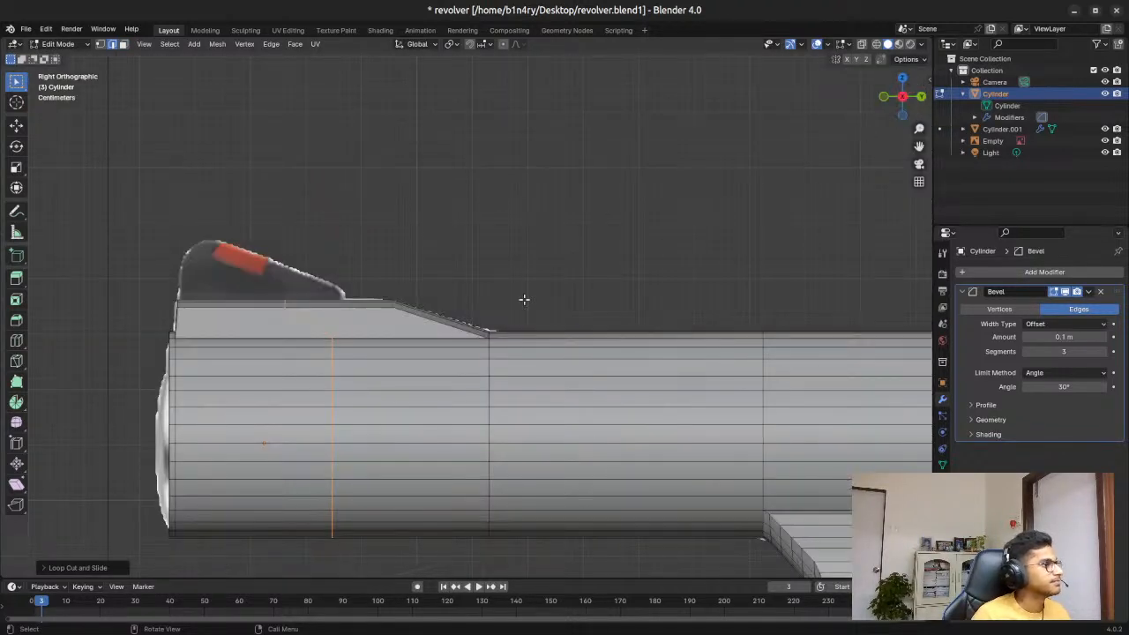
key("g")
key("y")
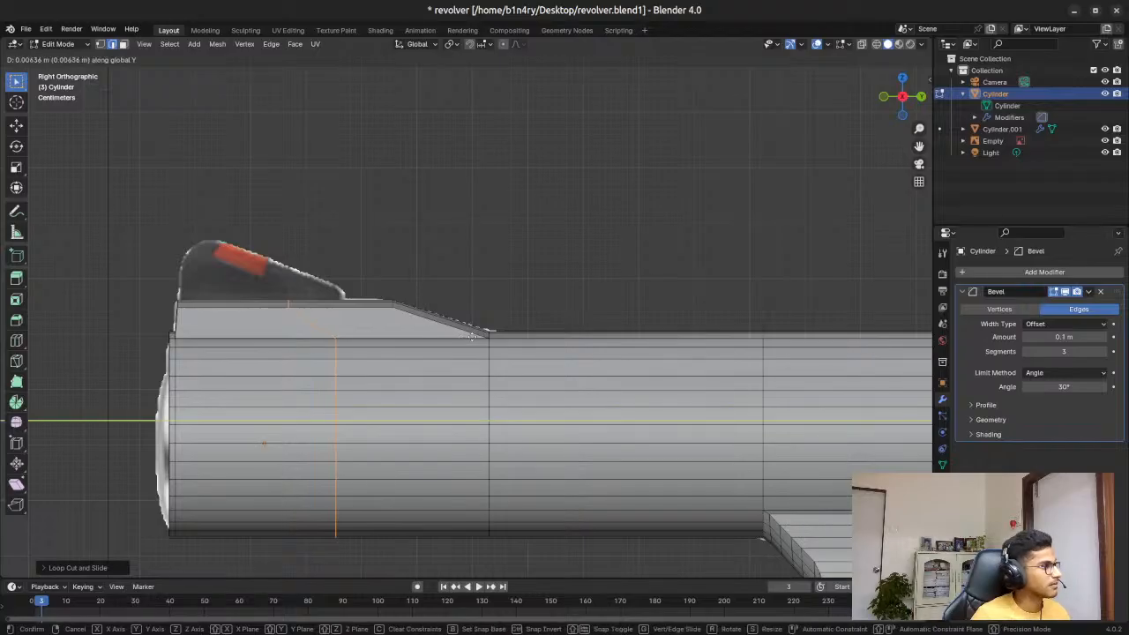
left_click(519, 358)
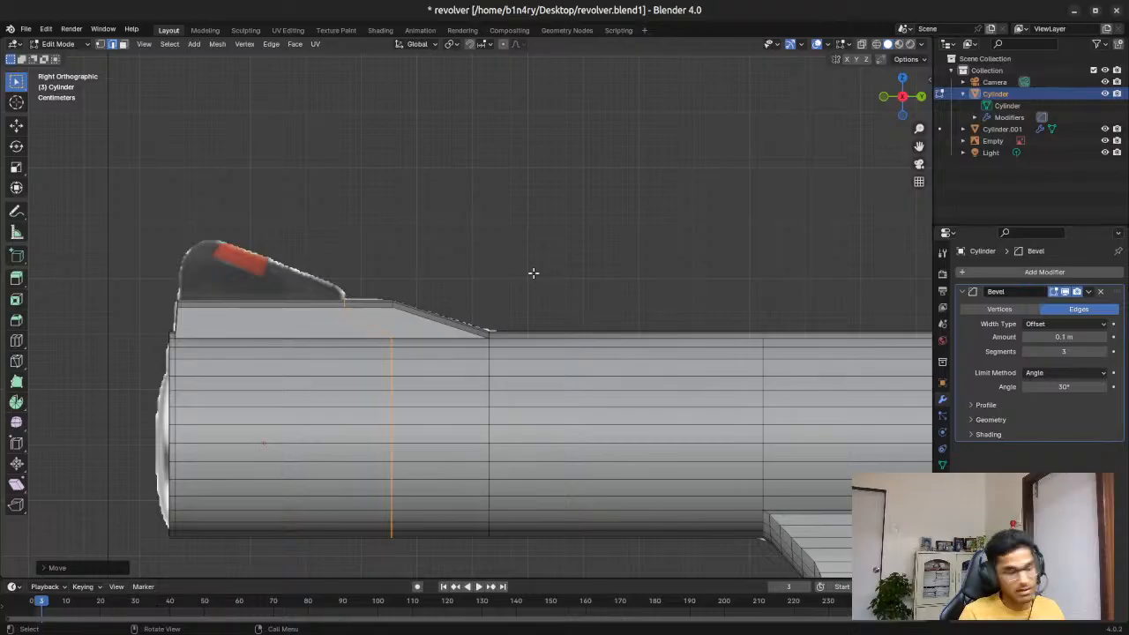
Step: With X-ray on, extrude the two middle top faces of the sight base ahead of the new loop about 0.106 m upward to the reference sight's top
middle_click_drag(168, 240, 259, 328)
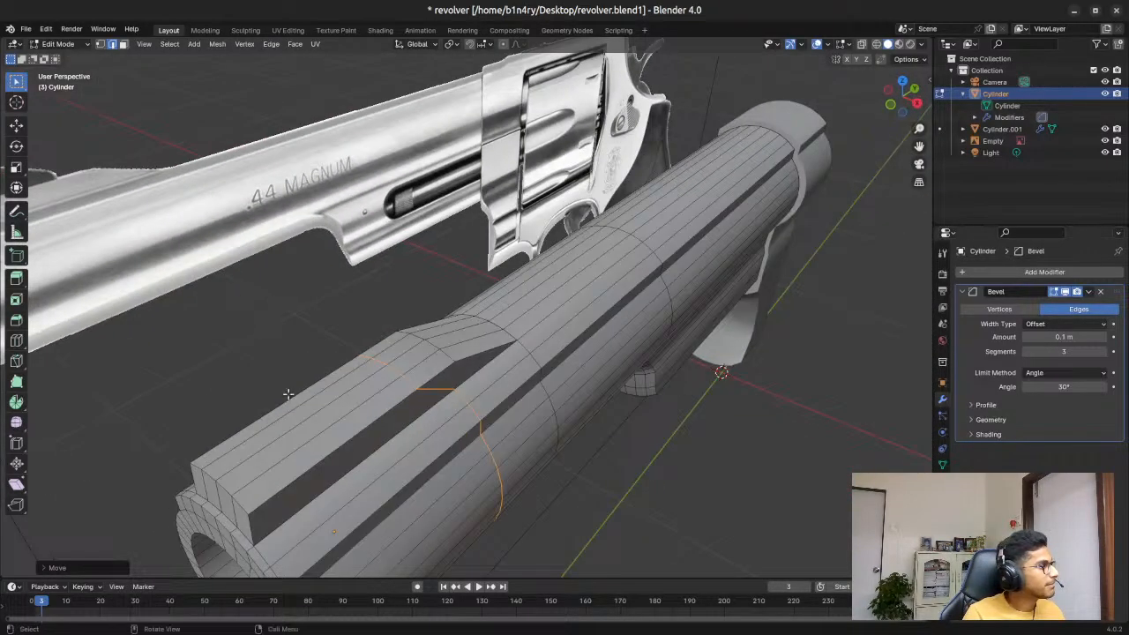
key("3")
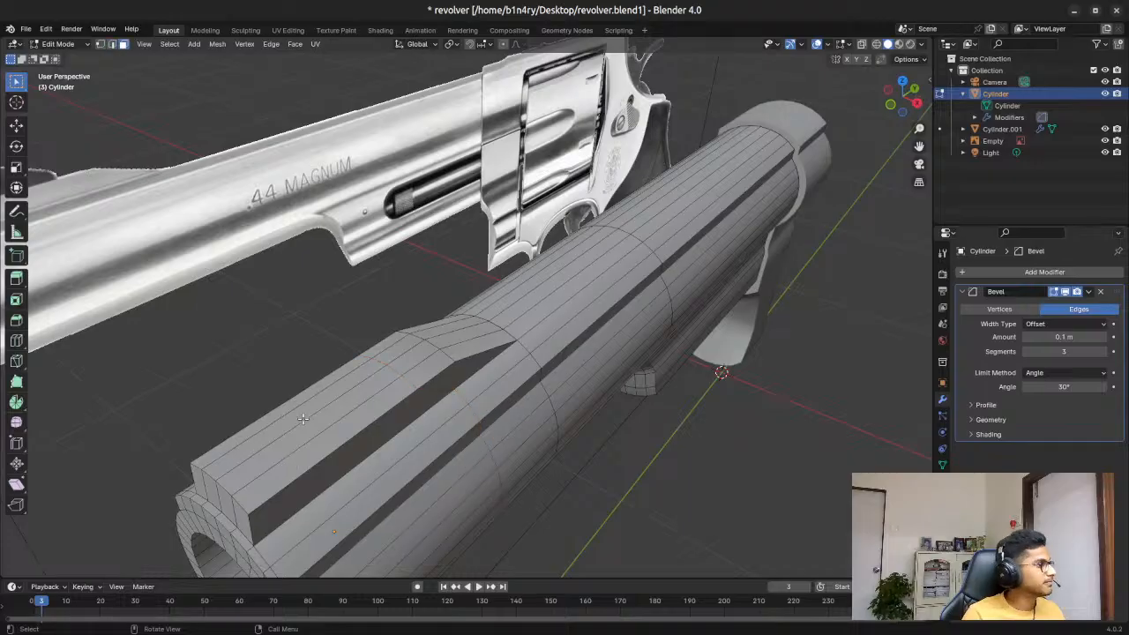
left_click(318, 421)
left_click(321, 424)
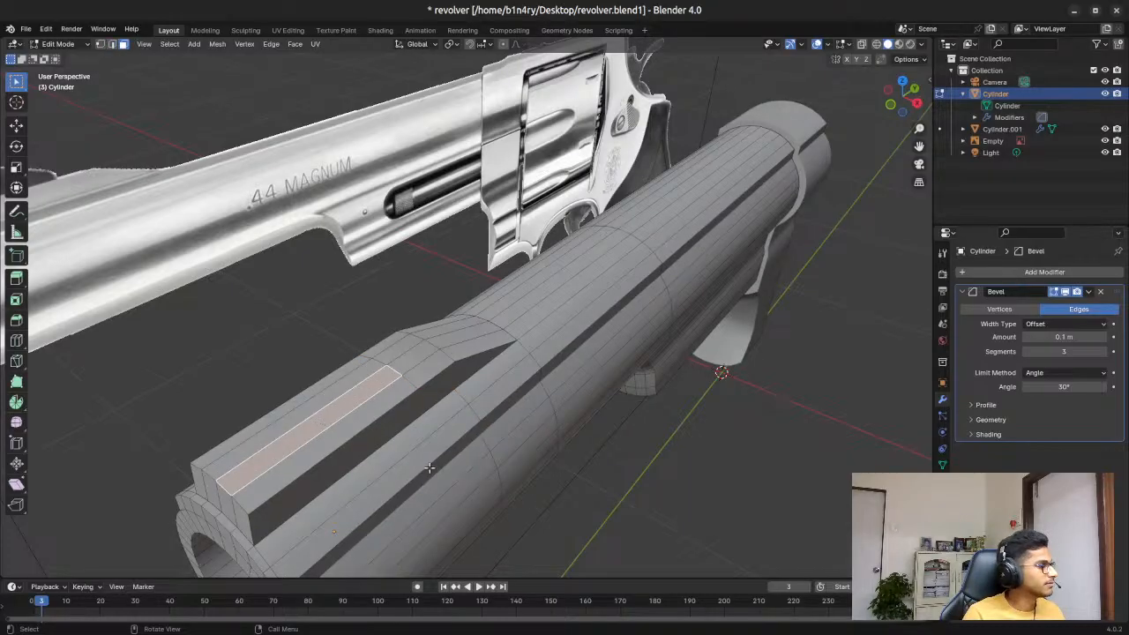
left_click(350, 384, "shift")
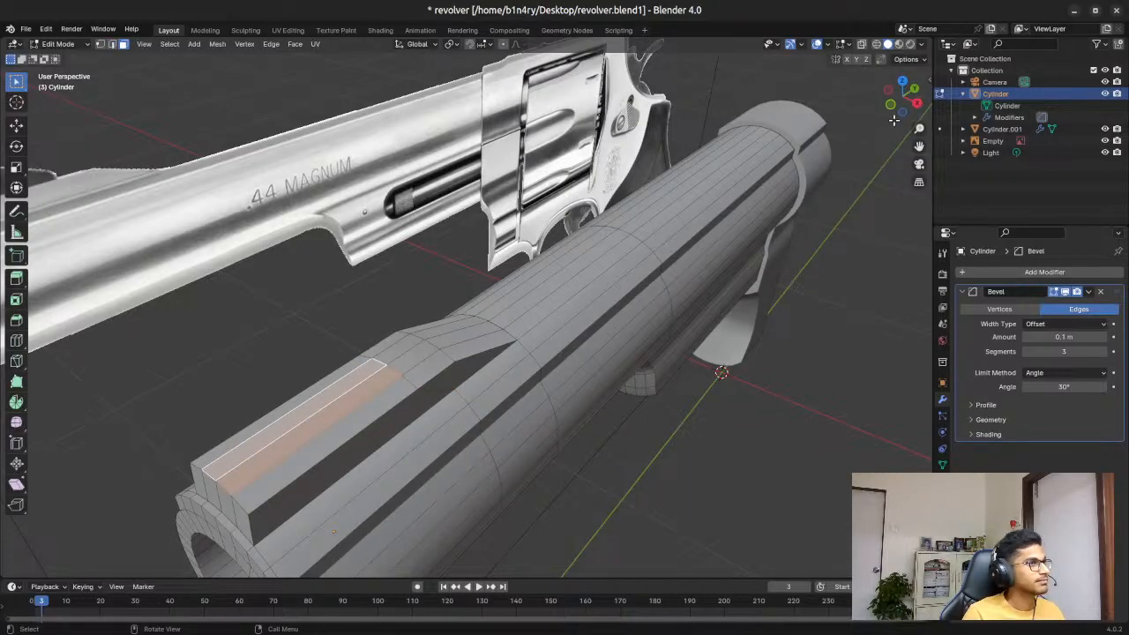
left_click(918, 103)
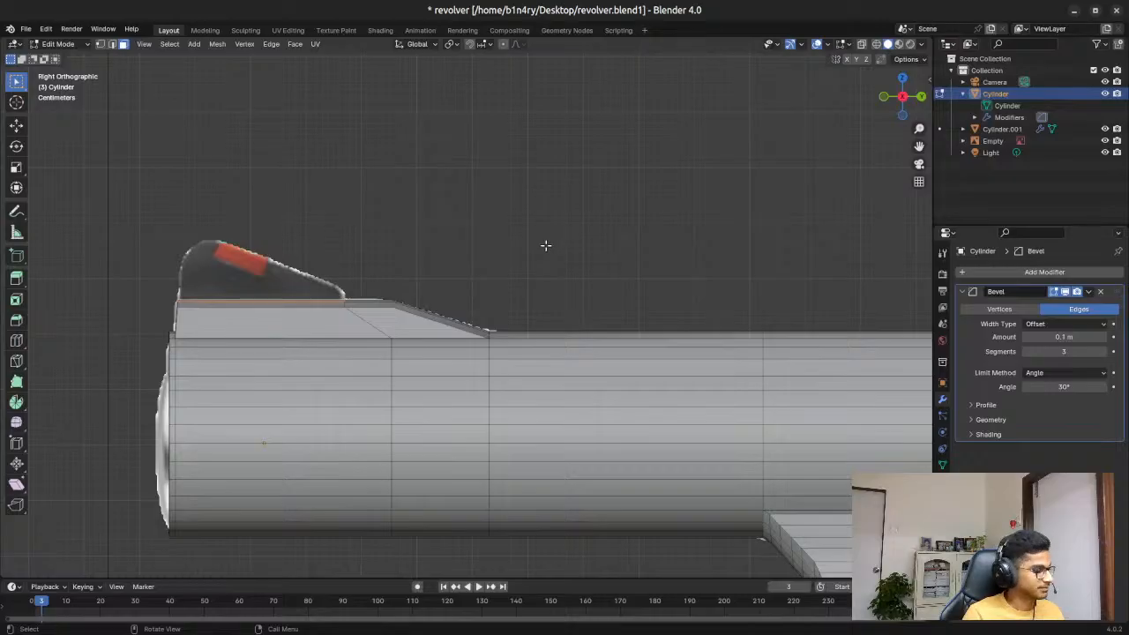
key("e")
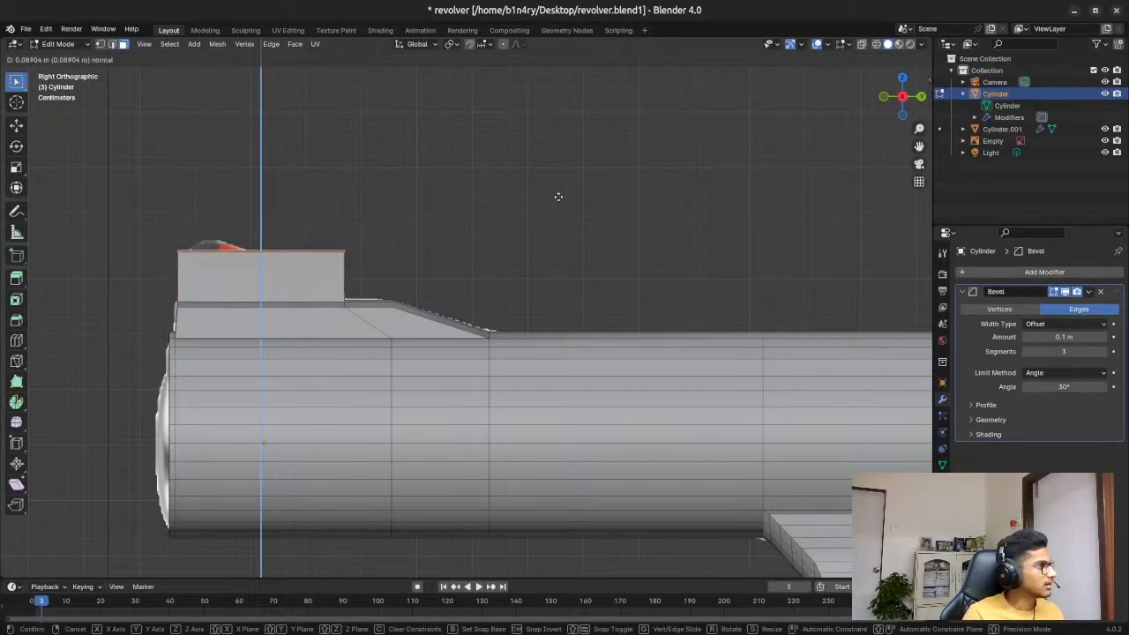
key("Escape")
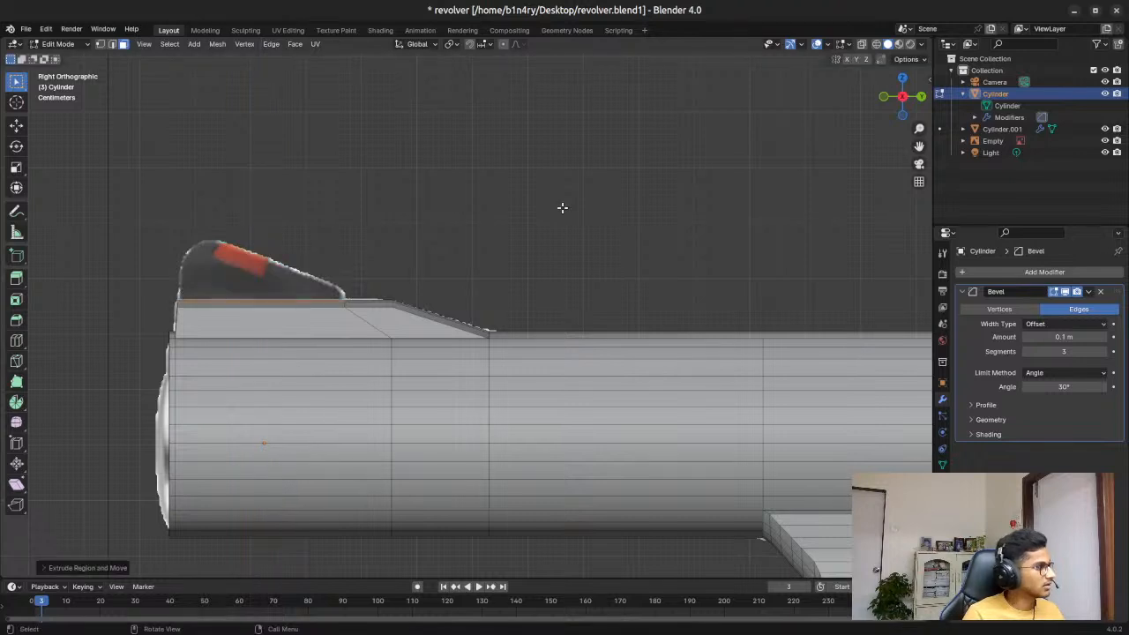
key("alt+z")
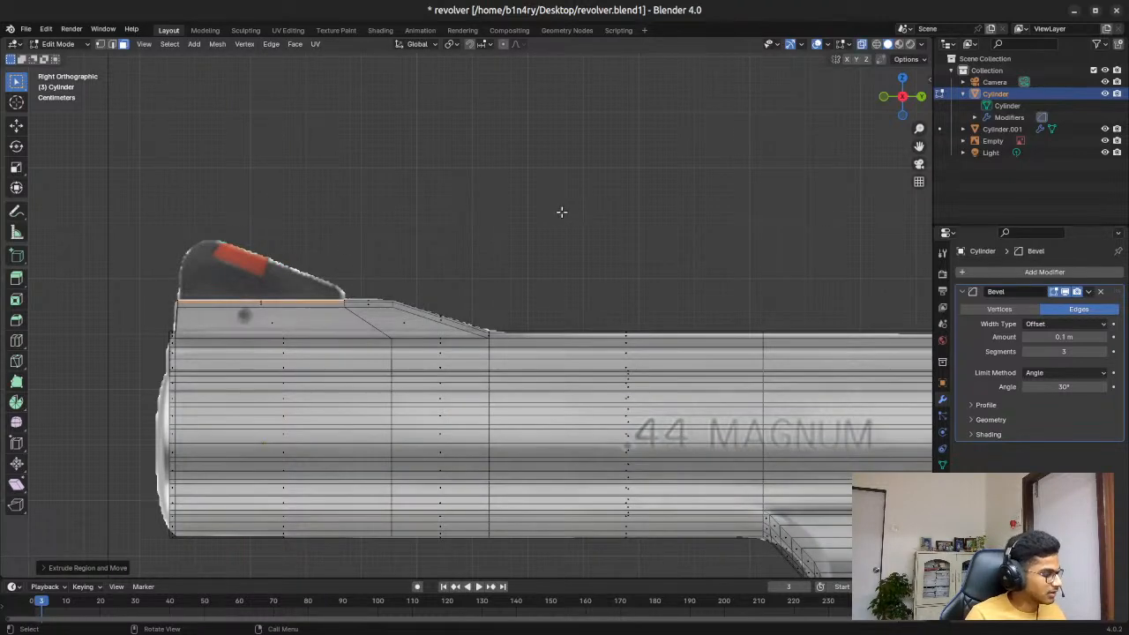
key("e")
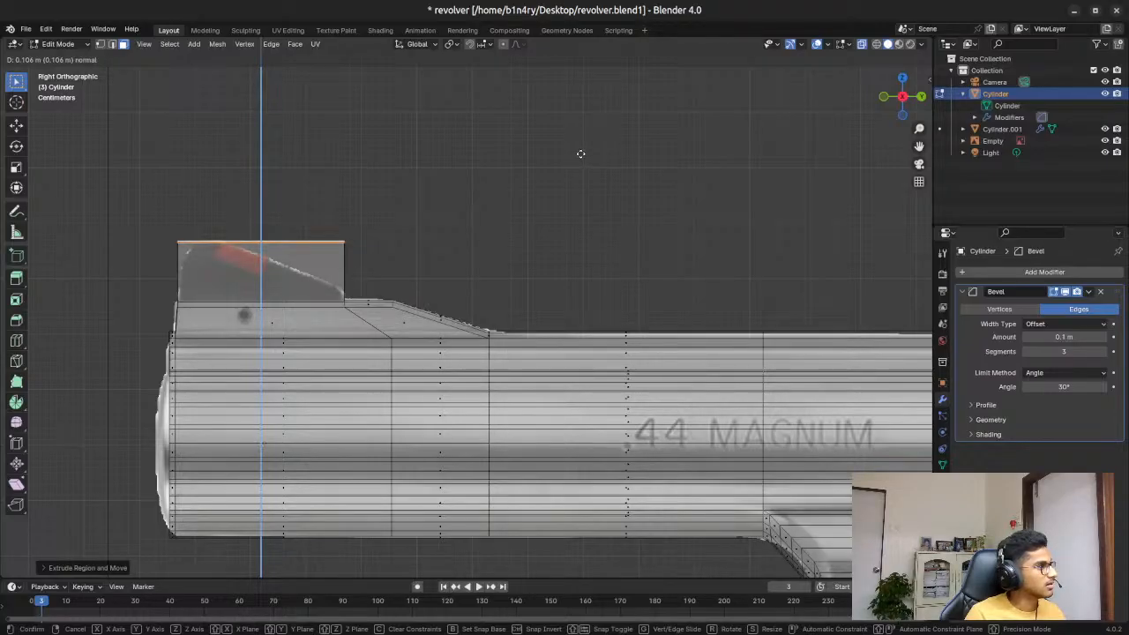
left_click(579, 153)
left_click(449, 157)
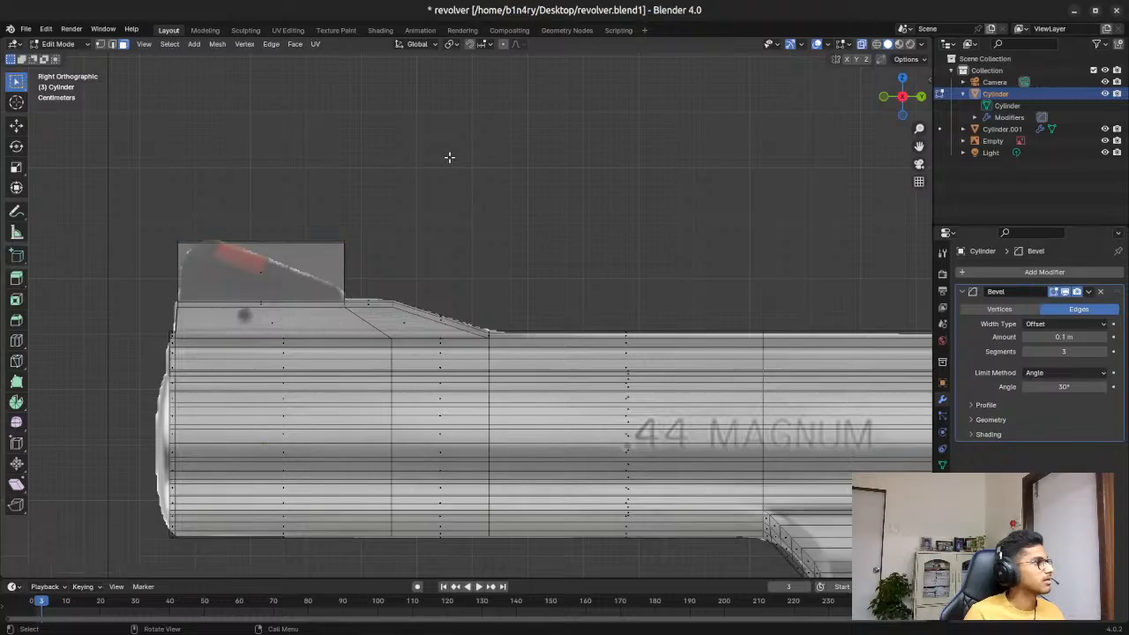
Step: Try to slope the back of the extruded sight block by moving its upper rear edge forward along Y by about 0.22 m
middle_click_drag(340, 157, 331, 210)
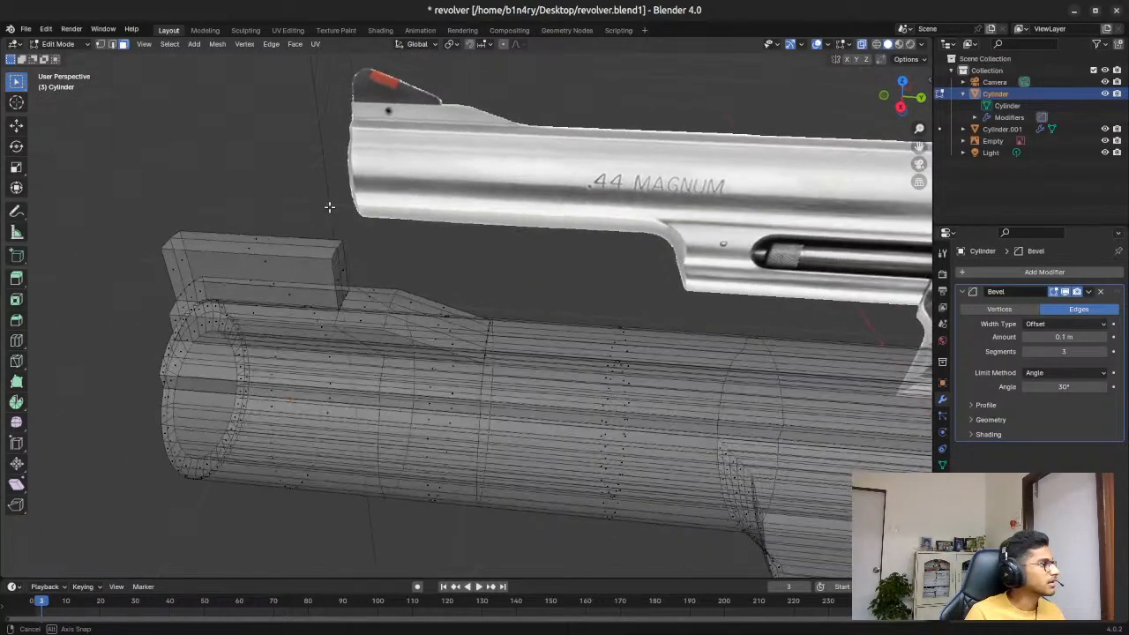
key("2")
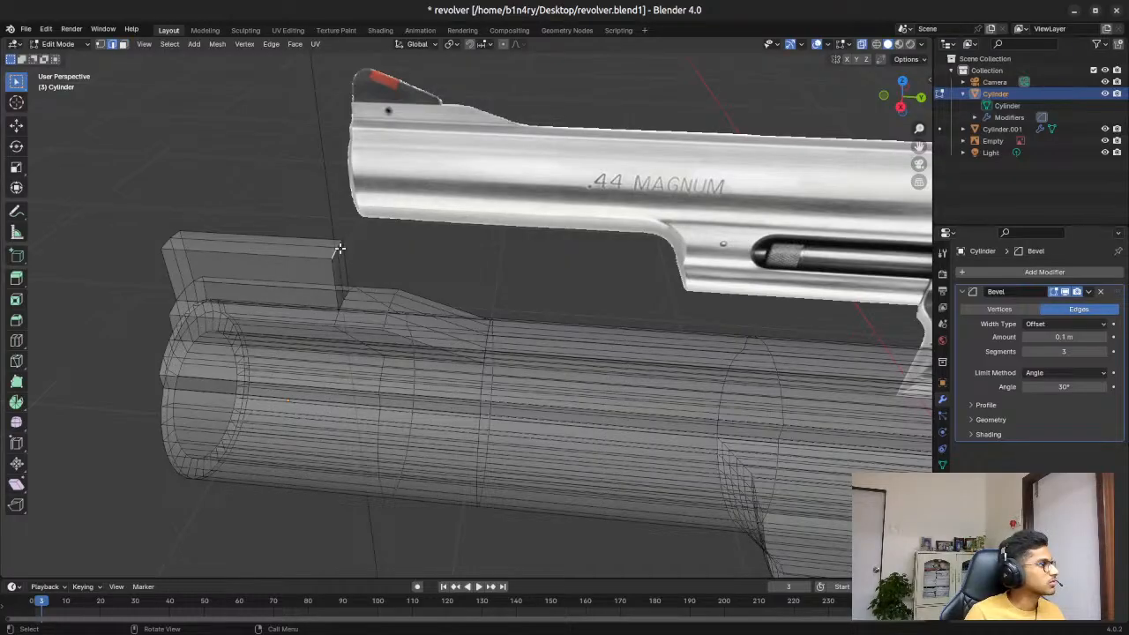
left_click(338, 250)
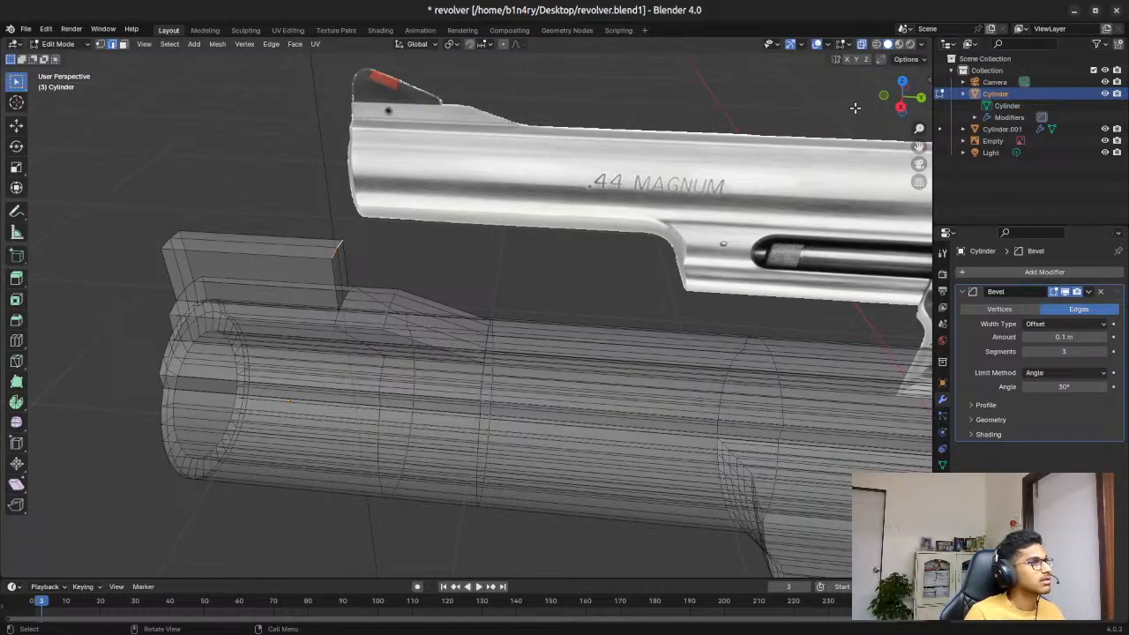
left_click(900, 107)
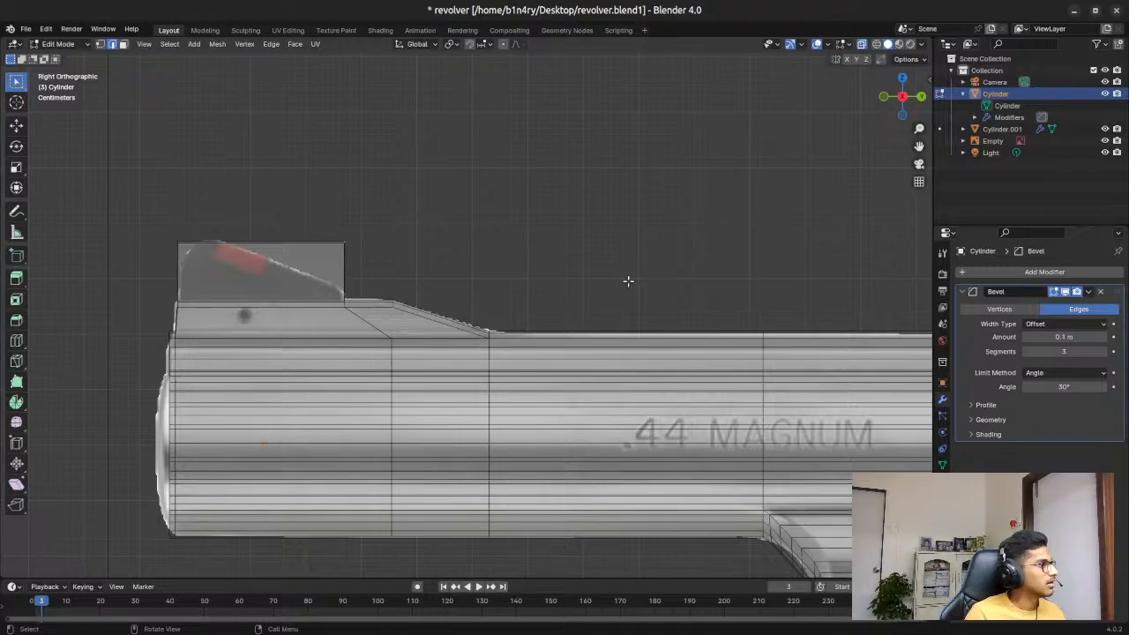
key("g")
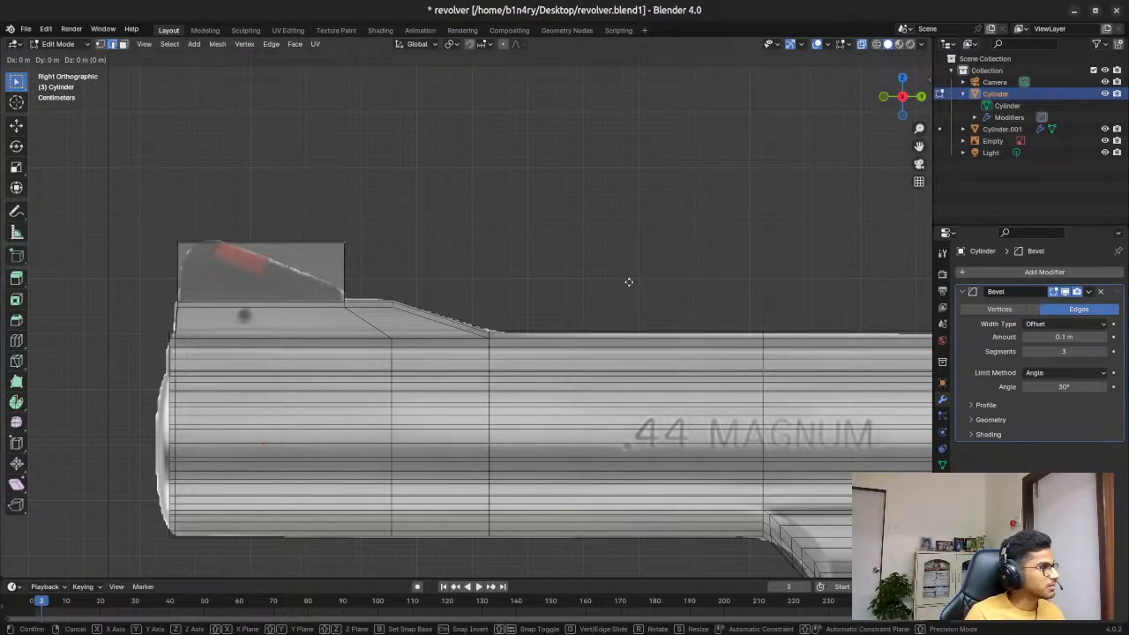
key("y")
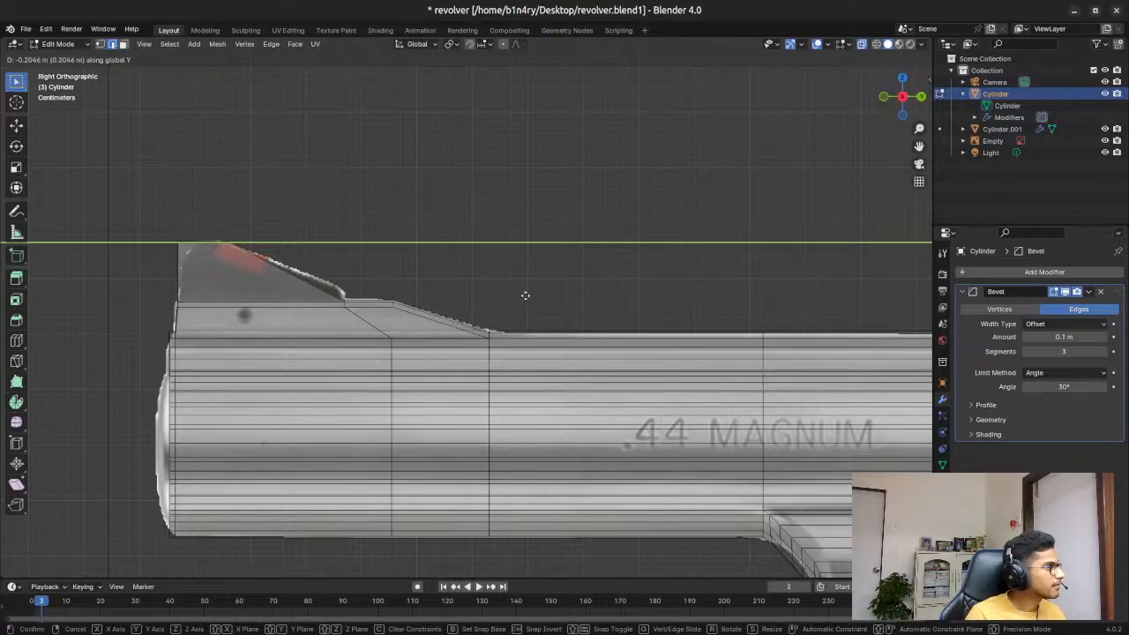
left_click(625, 299)
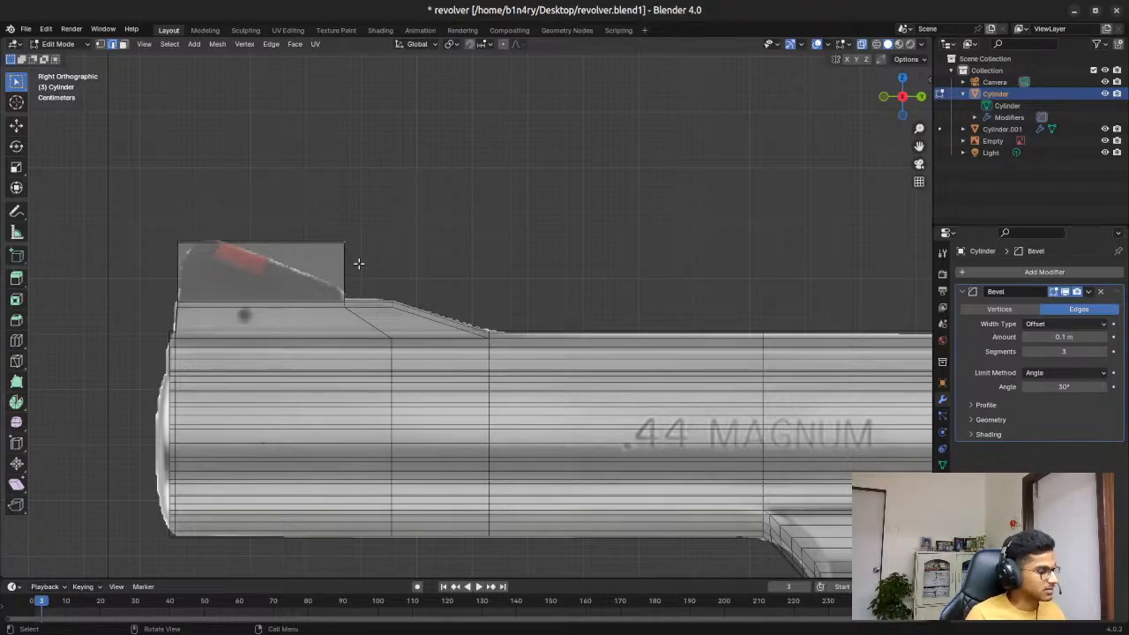
key("g")
key("y")
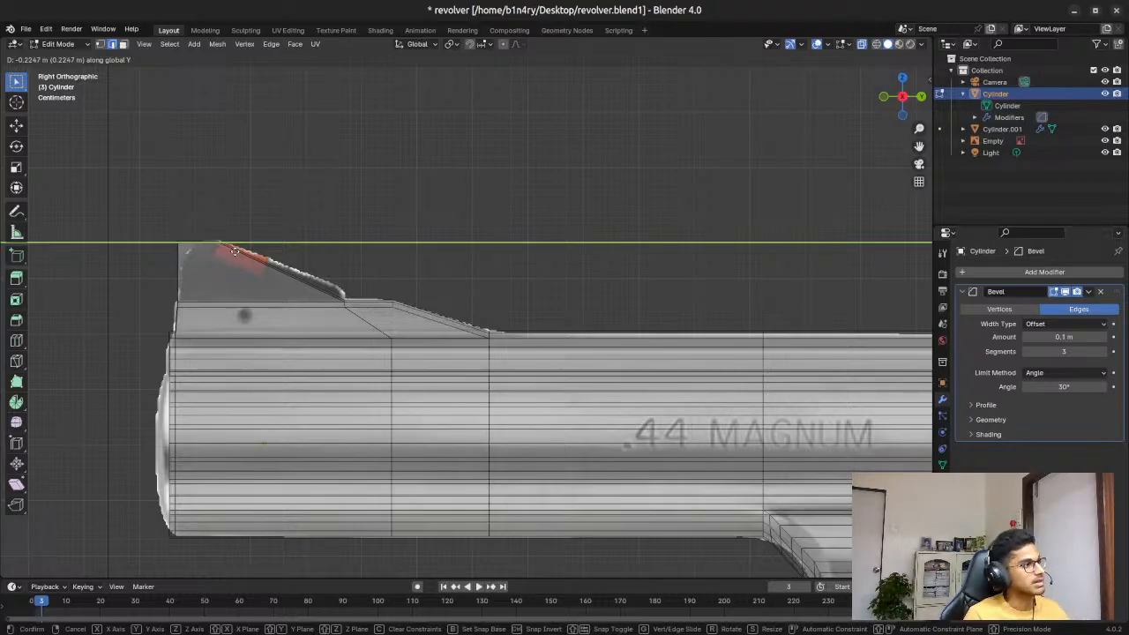
left_click(342, 294)
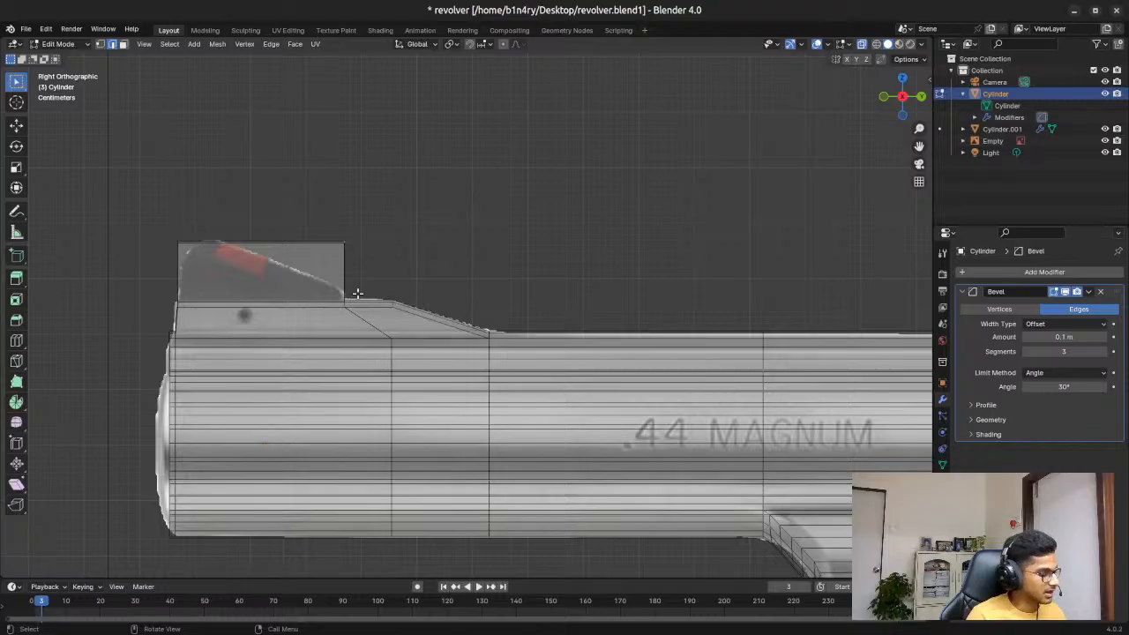
Step: Add a horizontal loop cut around the sight block and slide it down by a factor of about 0.6 to the reference sight's rear tip
key("ctrl+r")
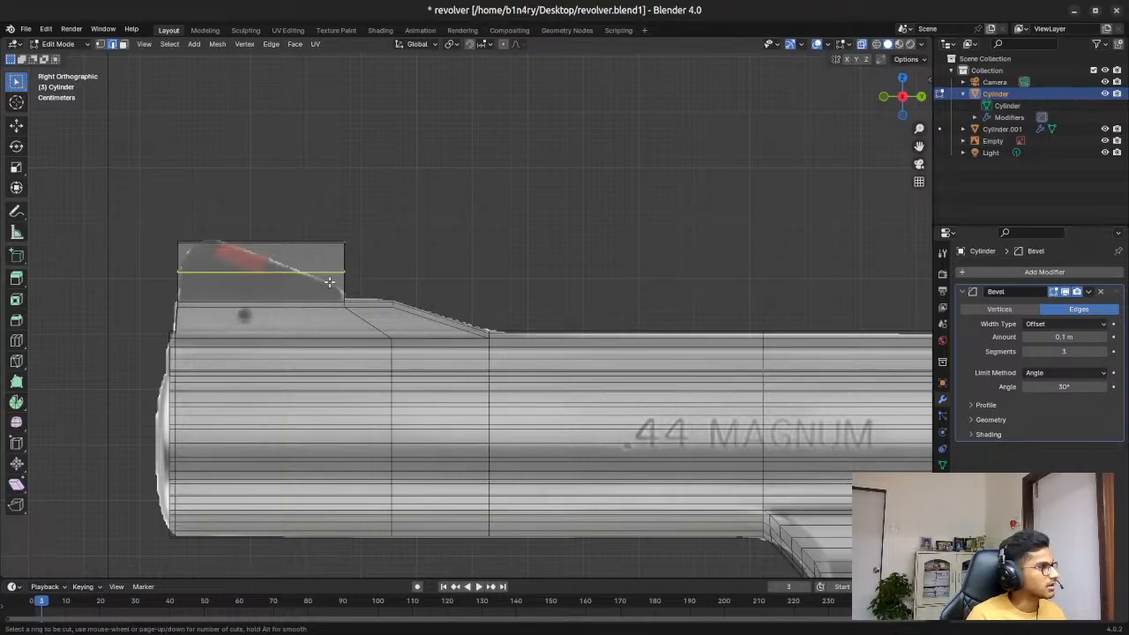
left_click(329, 282)
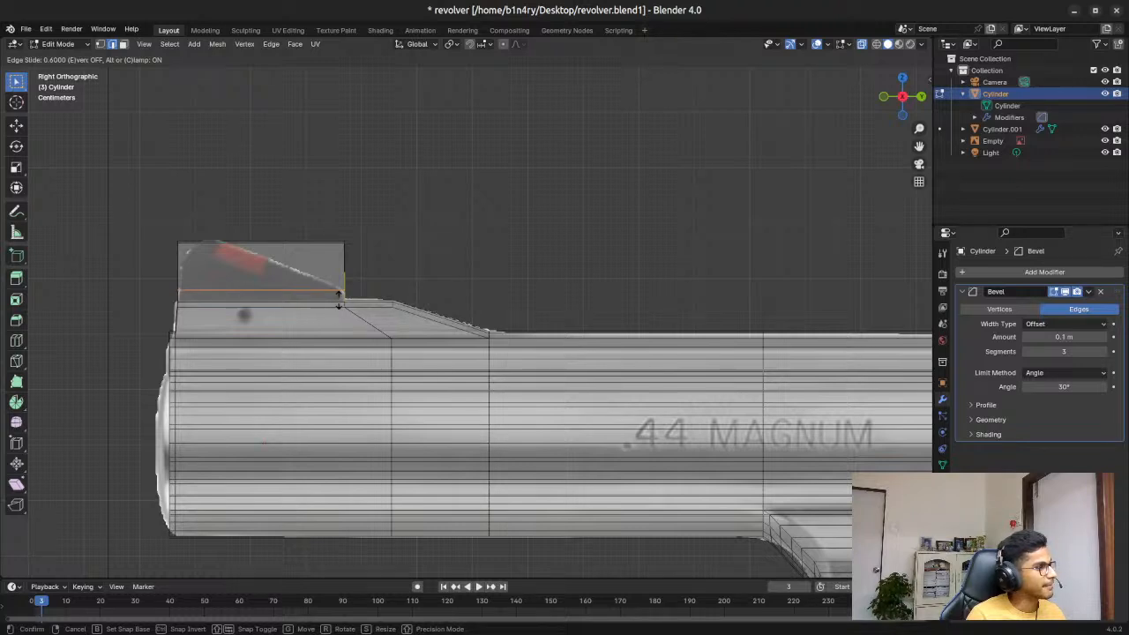
left_click(339, 303)
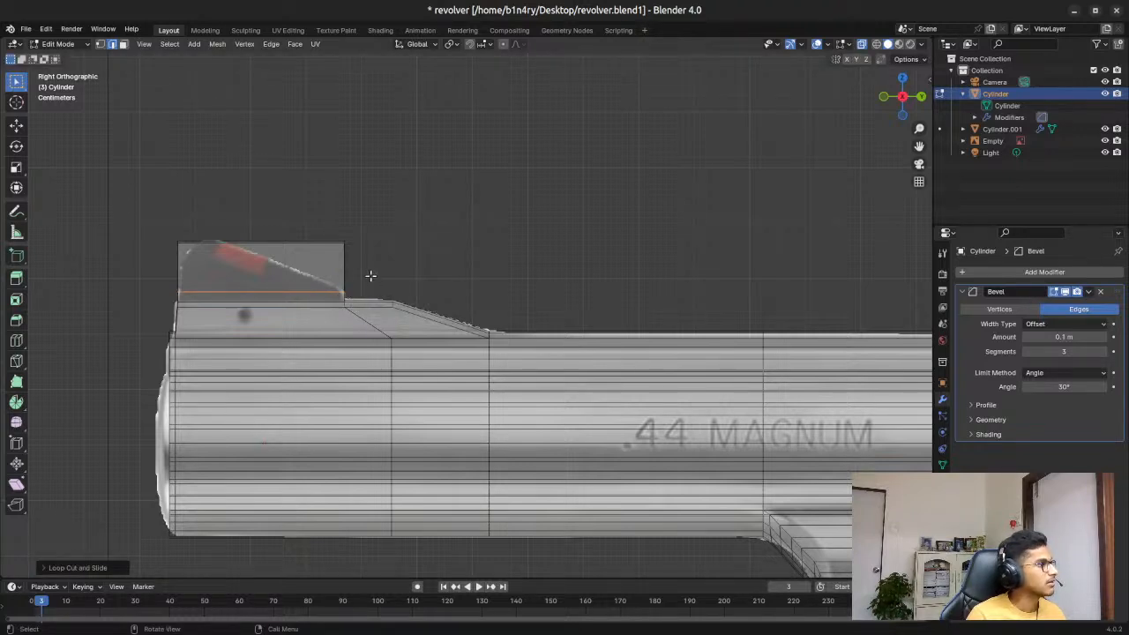
left_click(391, 240)
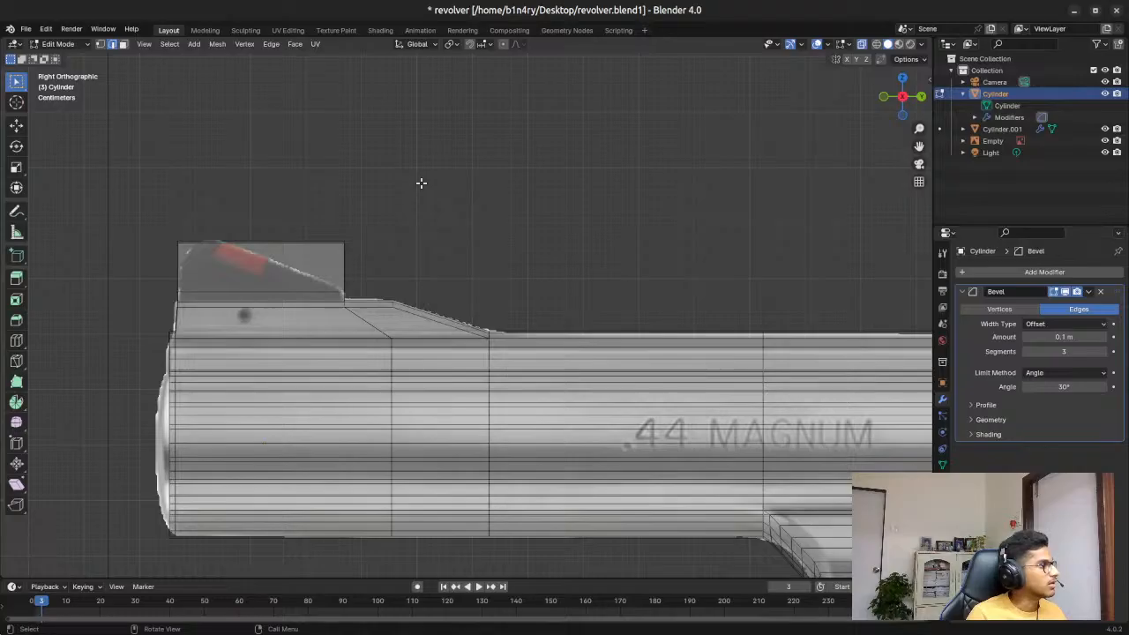
Step: Slope the back of the front sight block by moving its upper rear edge about 0.21 m forward along Y to match the reference
middle_click_drag(421, 182, 373, 232)
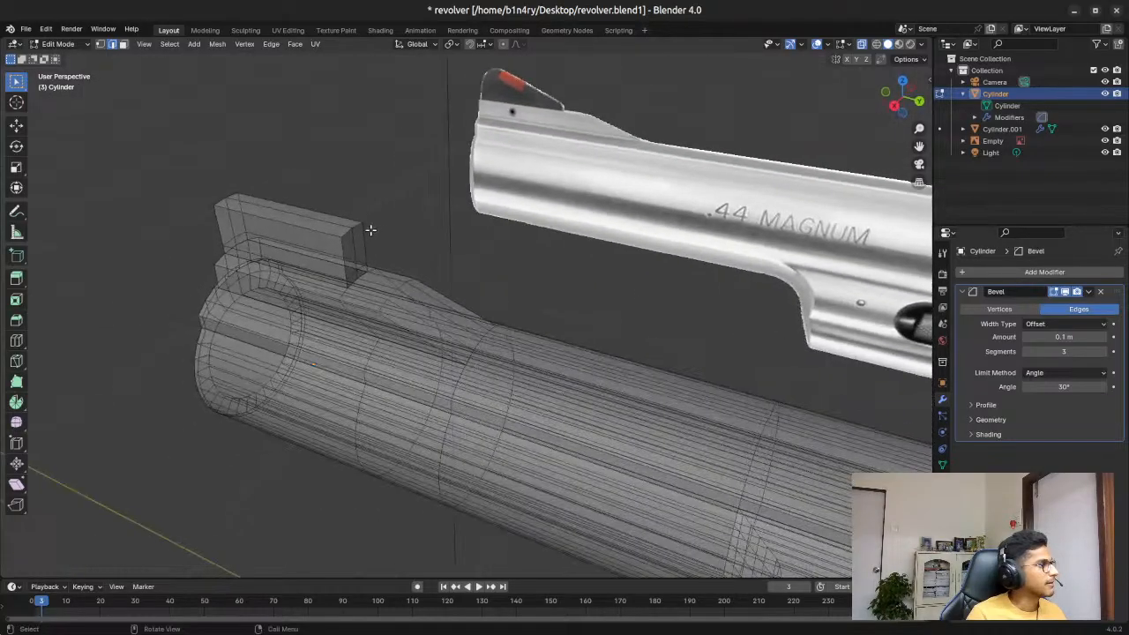
left_click(893, 106)
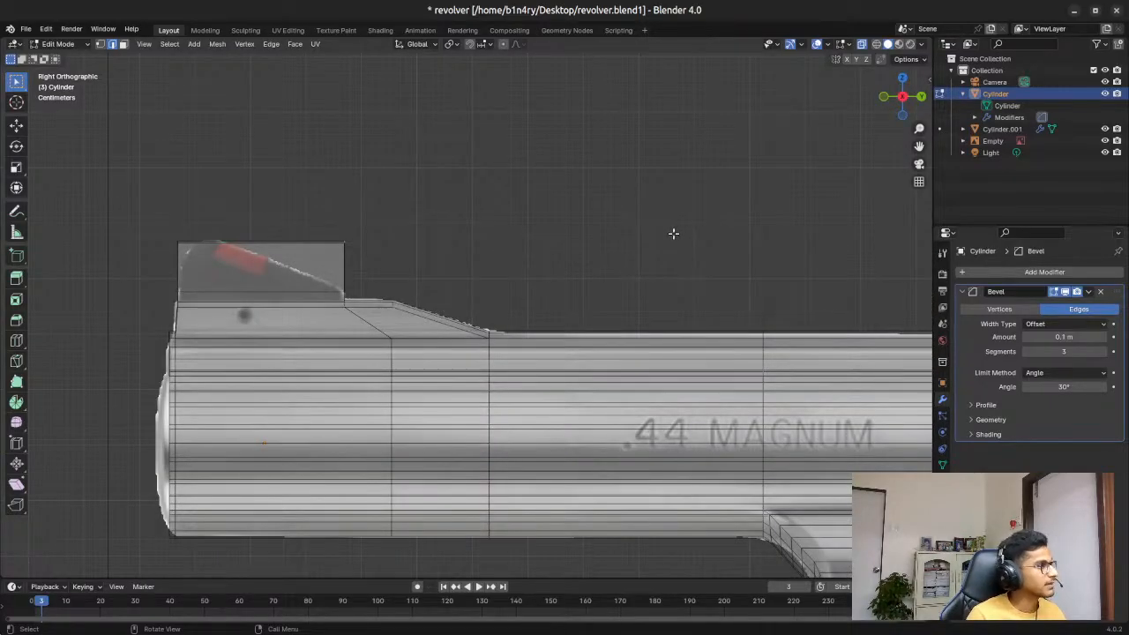
key("g")
key("y")
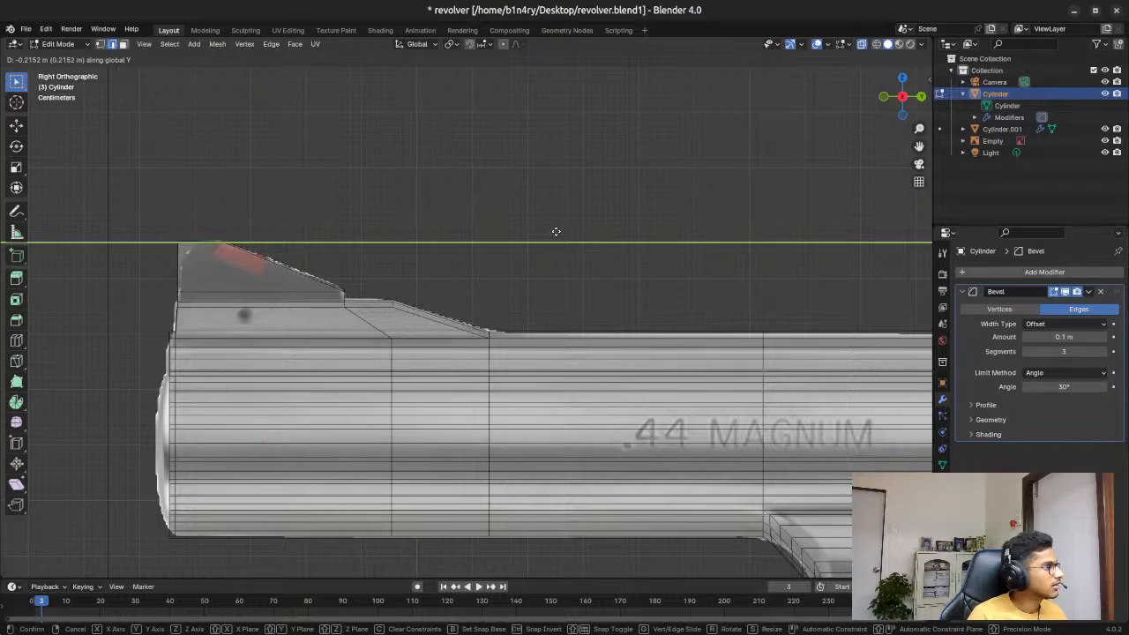
left_click(559, 231)
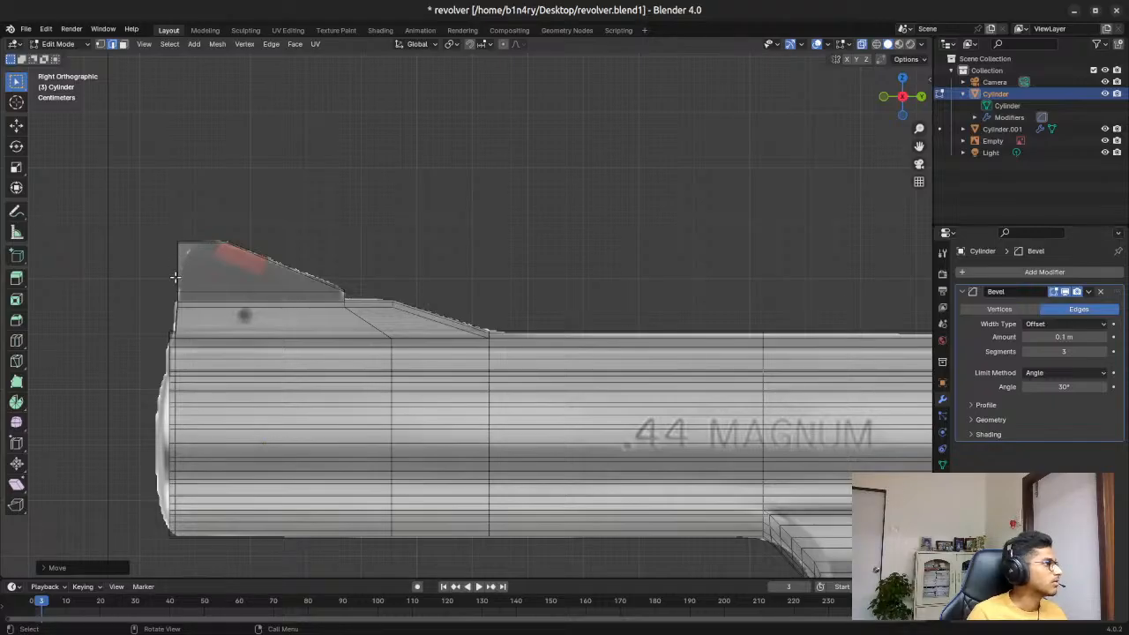
left_click(16, 302)
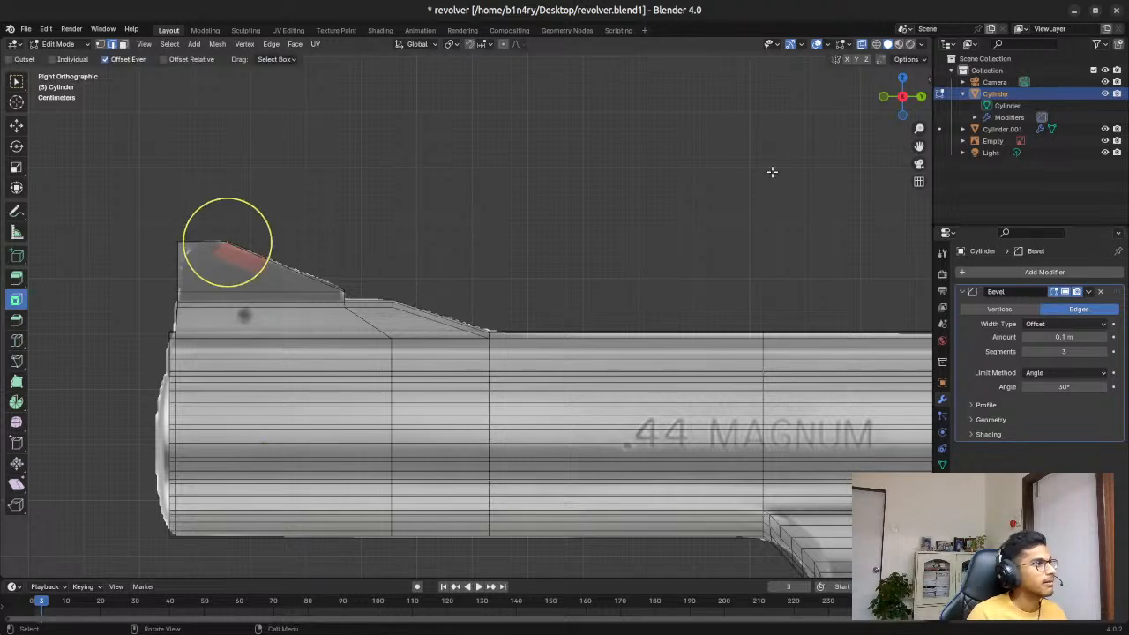
key("ctrl+z")
key("ctrl+shift+z")
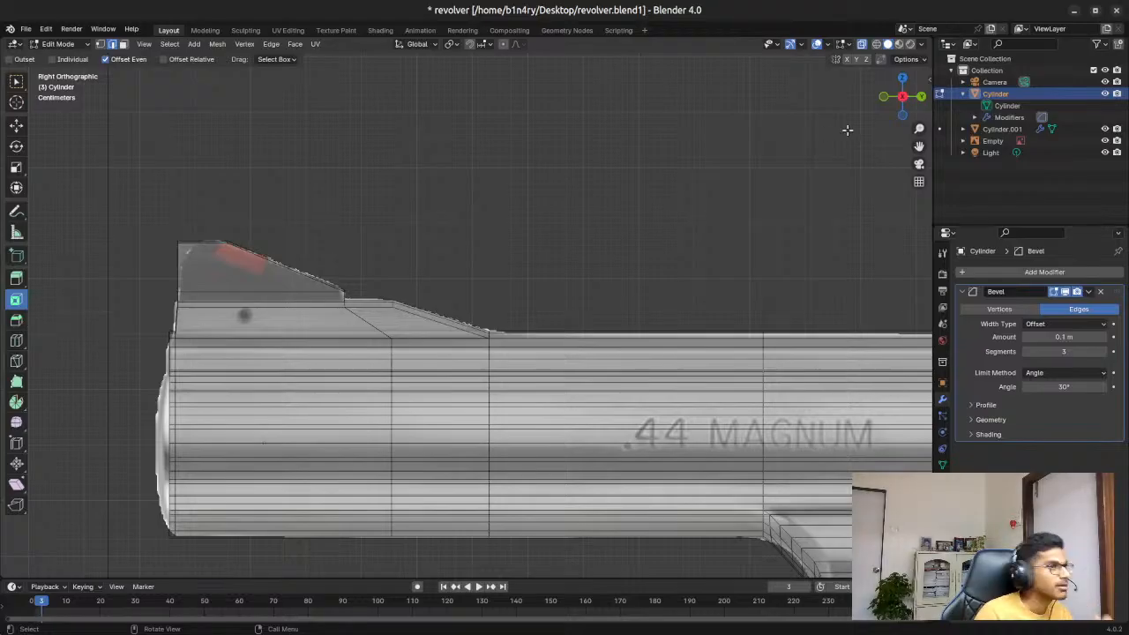
Step: Bevel the two upper front edges of the sight block with one segment and a width of about 0.047 m, following the reference's front corner
middle_click_drag(141, 210, 207, 247)
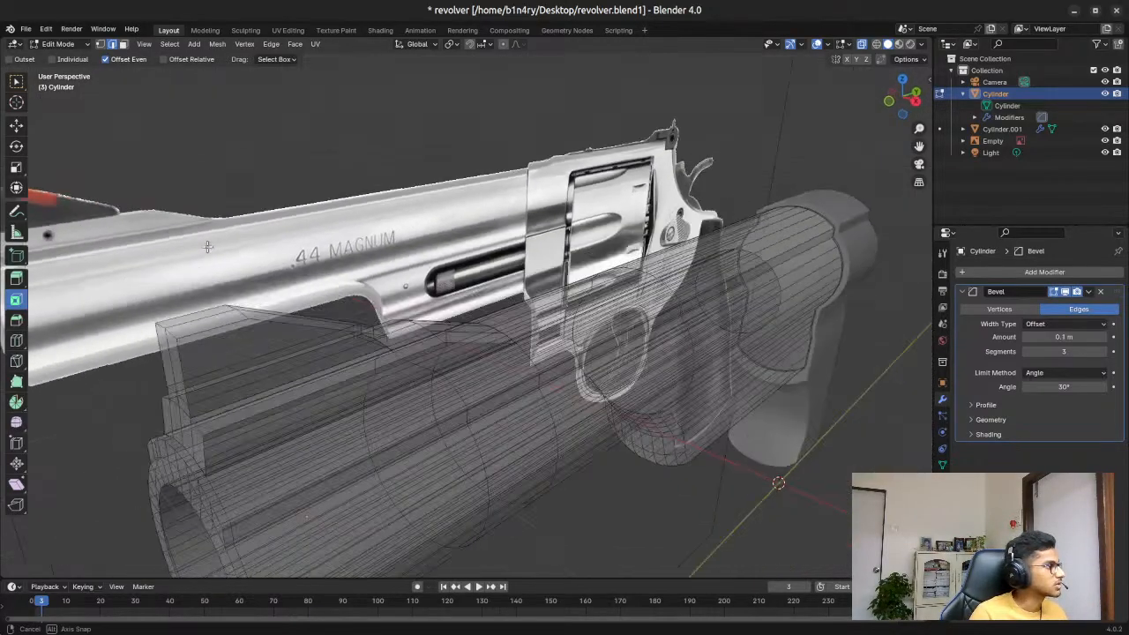
left_click(15, 81)
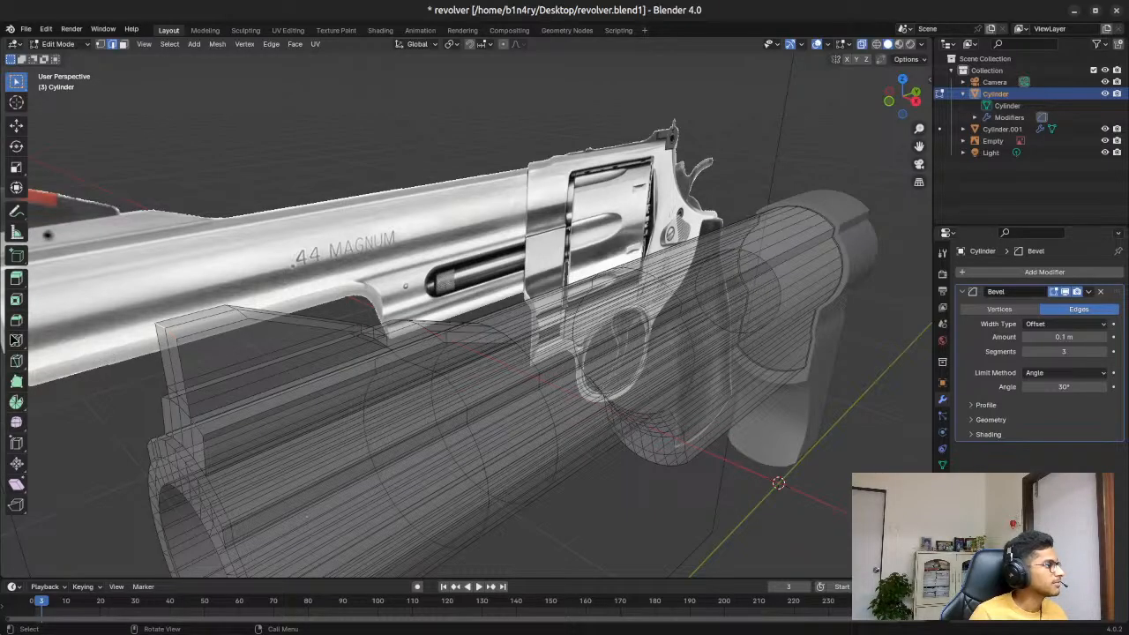
left_click(16, 319)
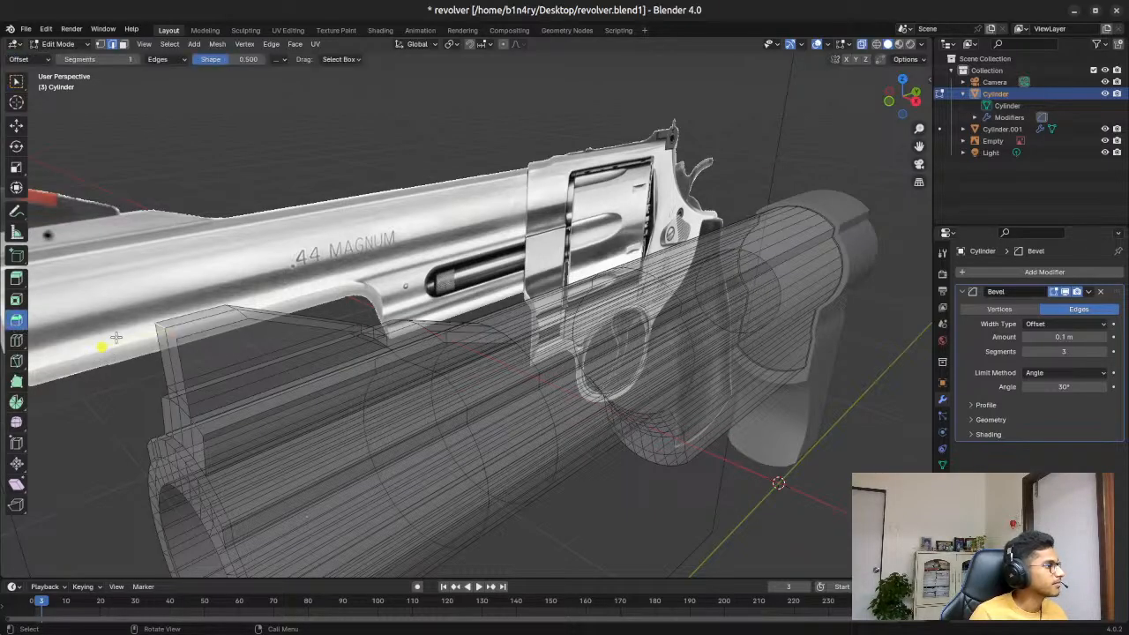
left_click(190, 328)
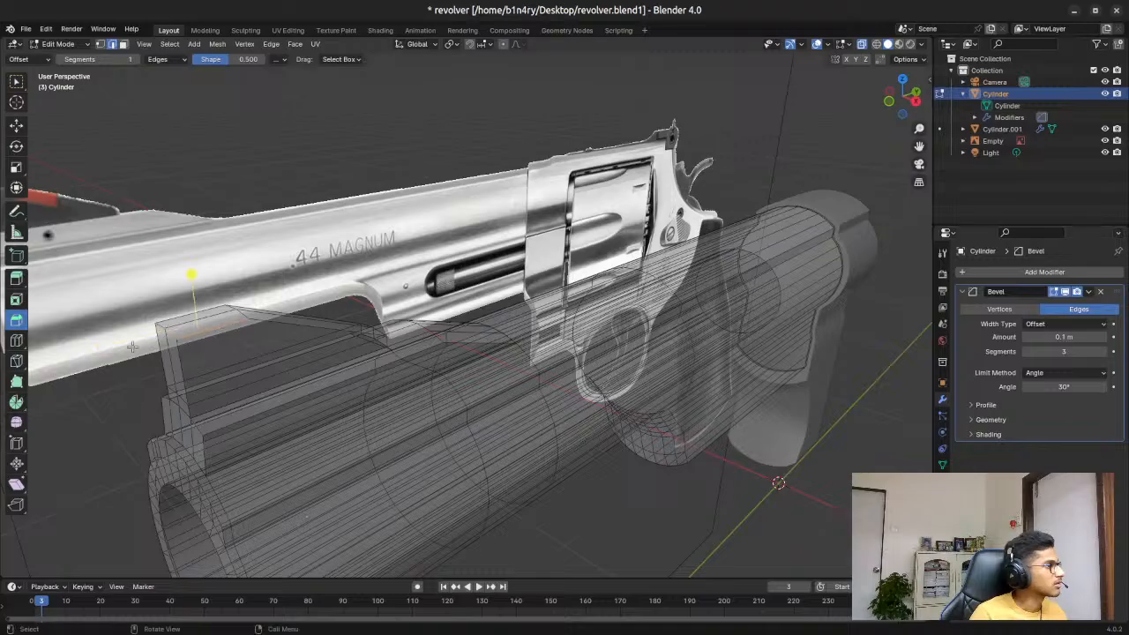
left_click(177, 343)
left_click(154, 326, "shift")
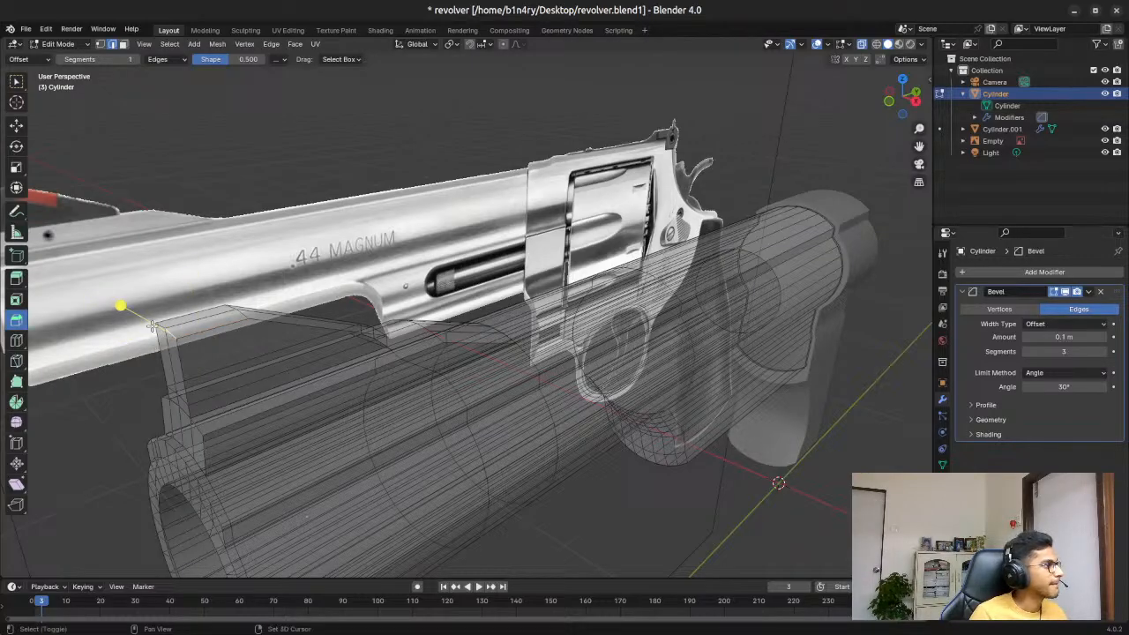
left_click(160, 328, "shift")
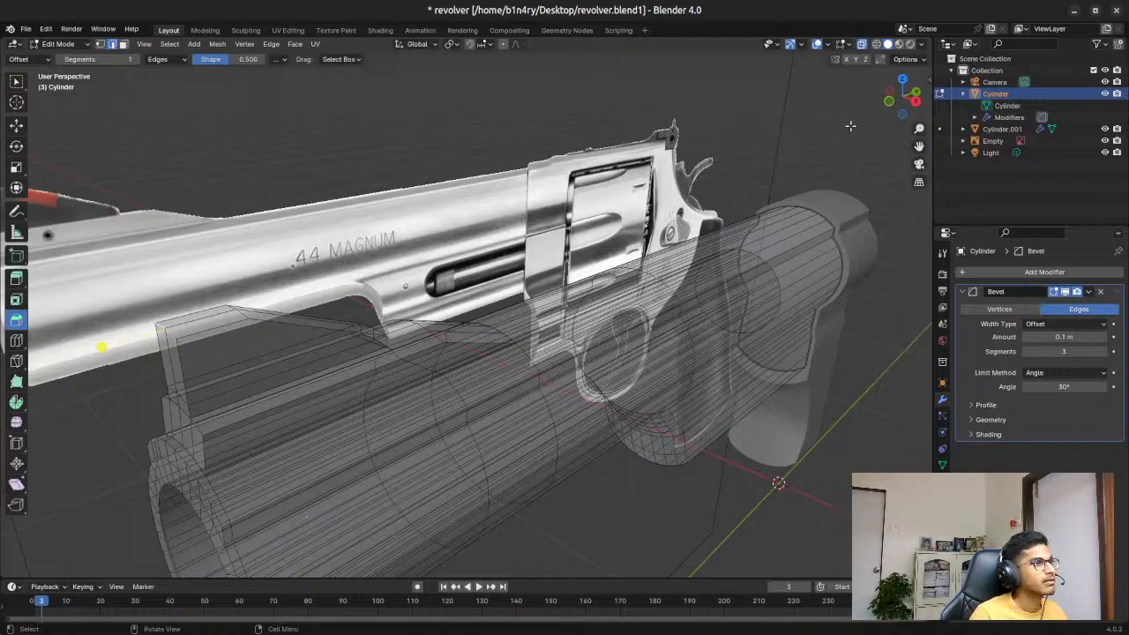
left_click(914, 100)
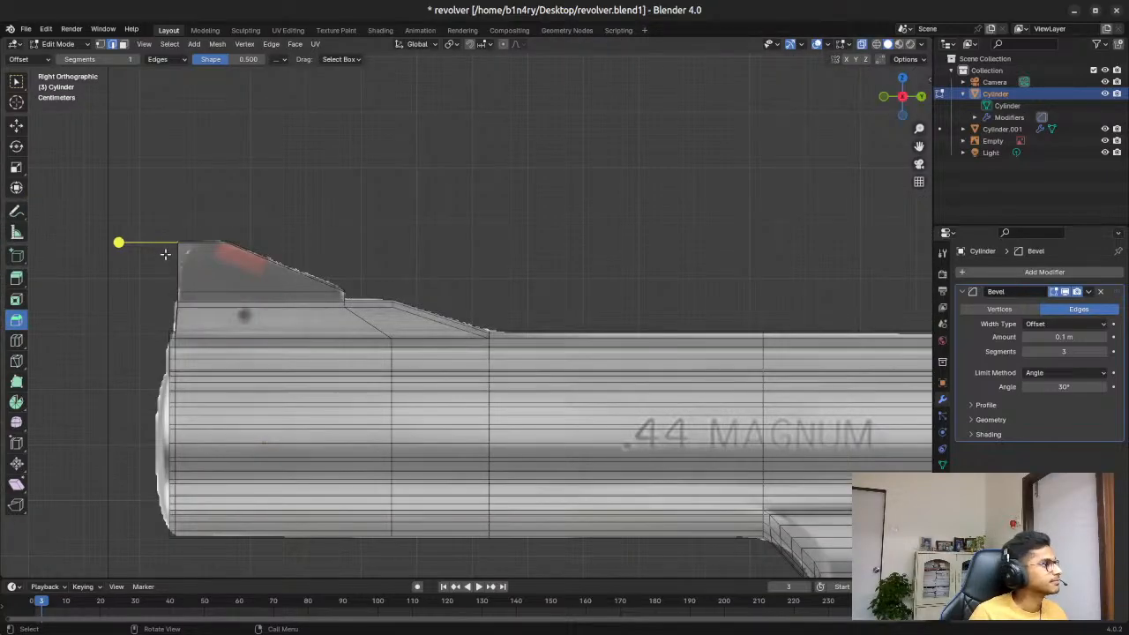
left_click_drag(119, 243, 97, 254)
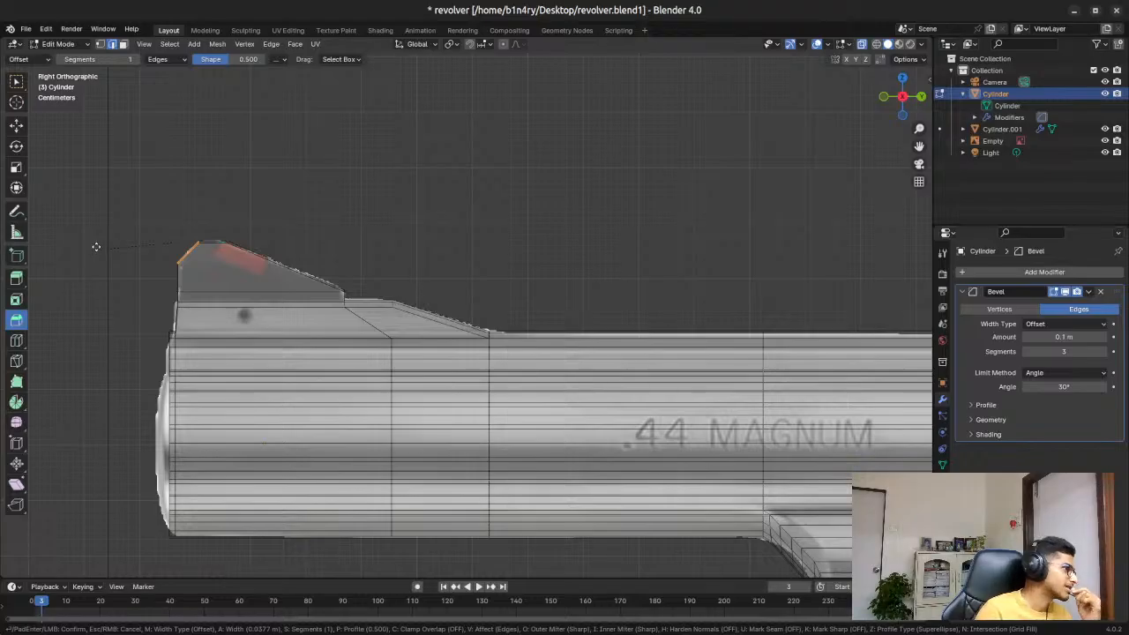
left_click_drag(95, 245, 94, 246)
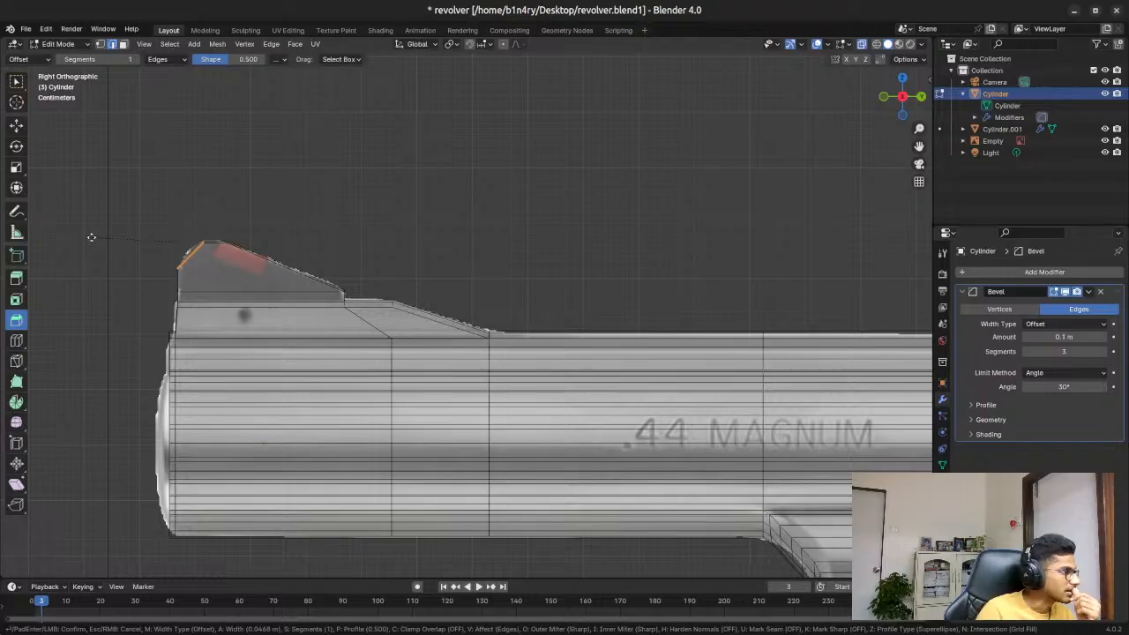
left_click_drag(91, 236, 91, 236)
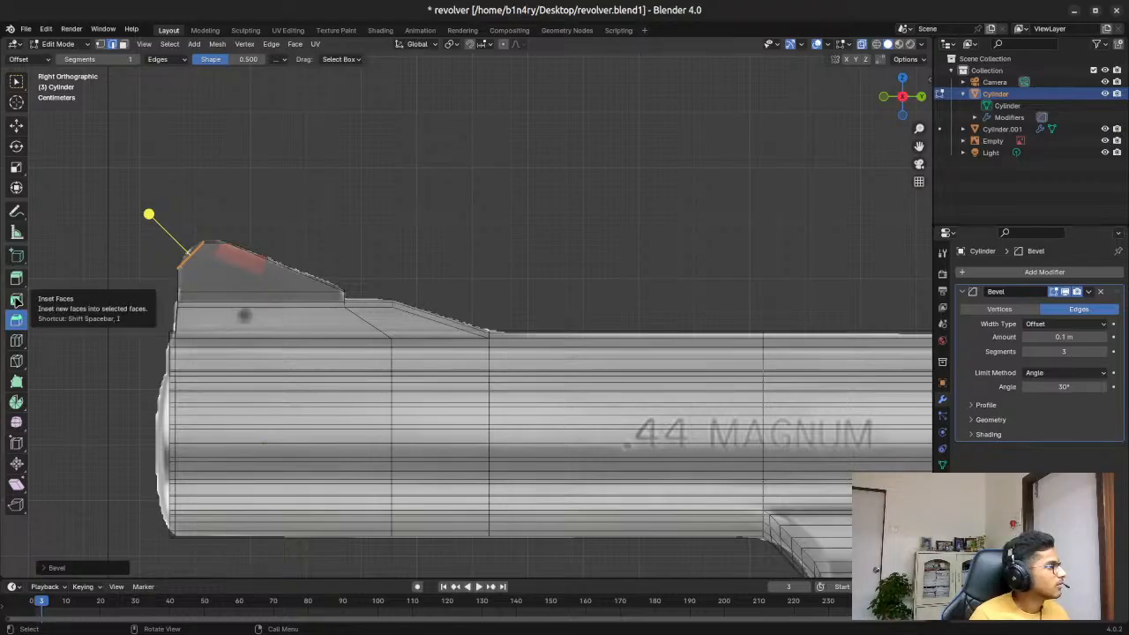
Step: Try to inset the bevelled faces at the front of the sight, and undo the attempt
left_click(16, 299)
left_click_drag(207, 229, 178, 205)
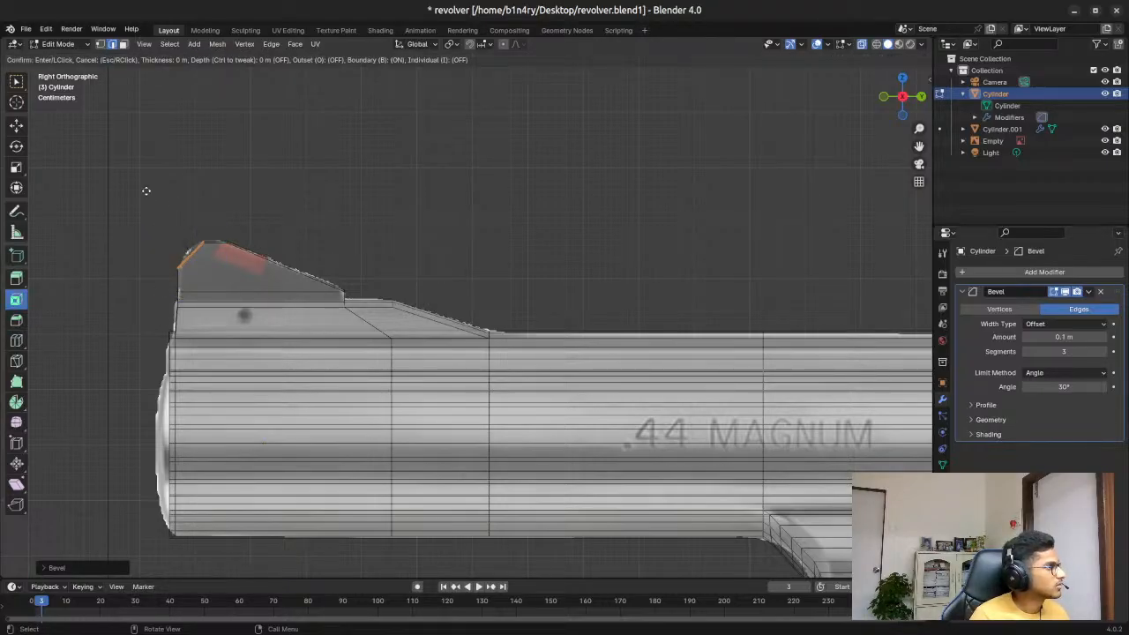
left_click(87, 154)
left_click_drag(247, 259, 428, 335)
middle_click_drag(216, 210, 324, 226)
key("ctrl+z")
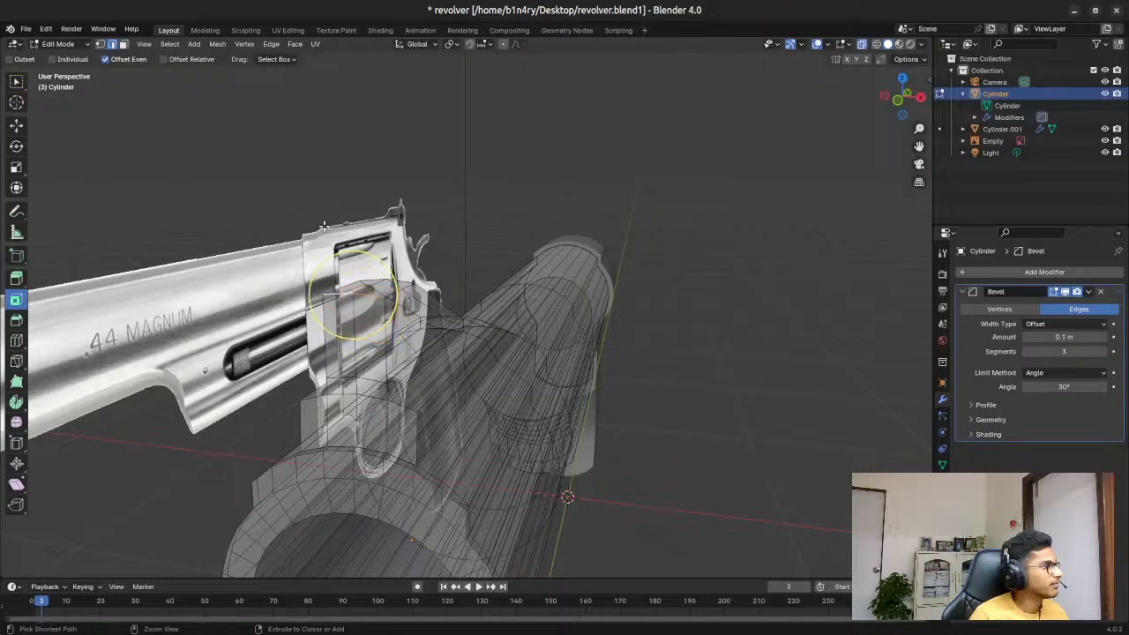
key("ctrl+z")
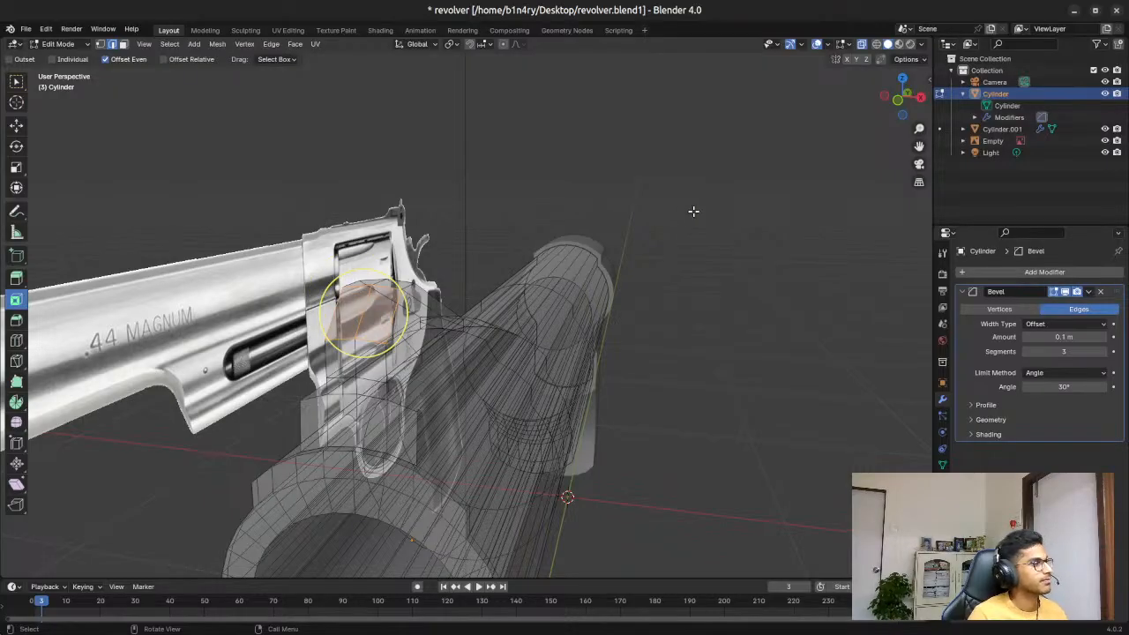
left_click(16, 81)
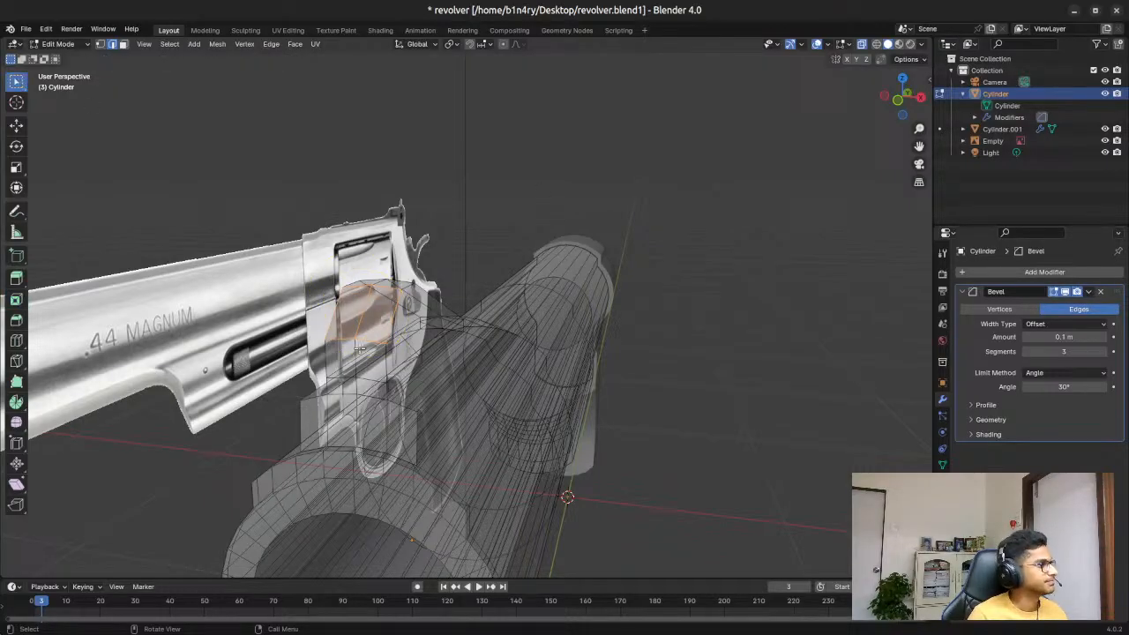
Step: Examine the sight's shape without X-ray in Object Mode against the reference, and return to Edit Mode
key("alt+z")
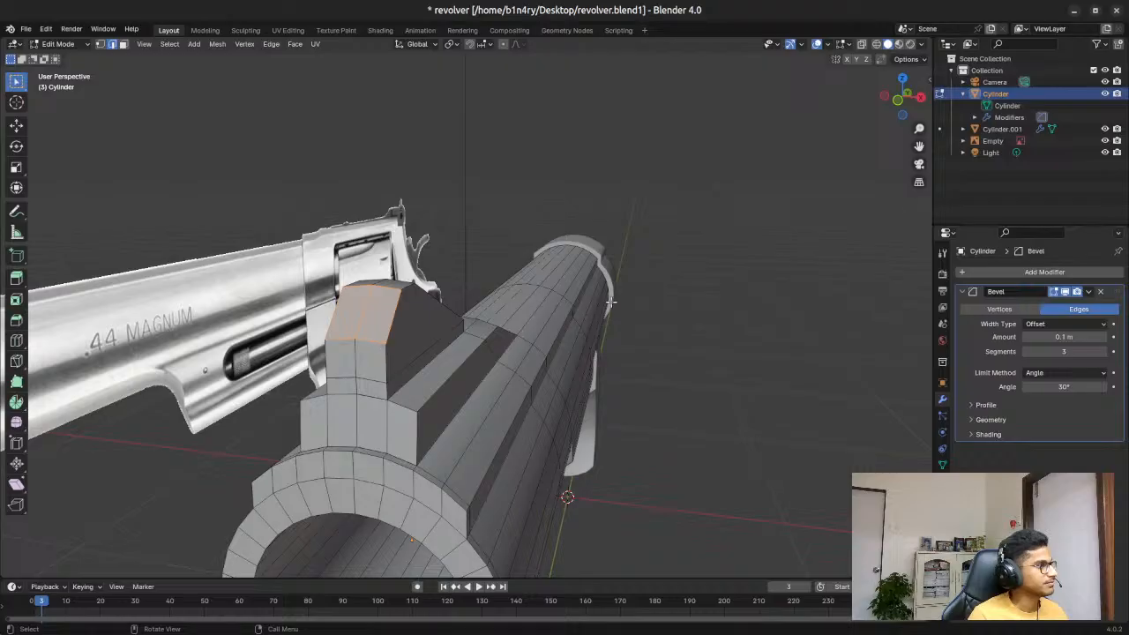
middle_click_drag(594, 305, 44, 311)
key("Tab")
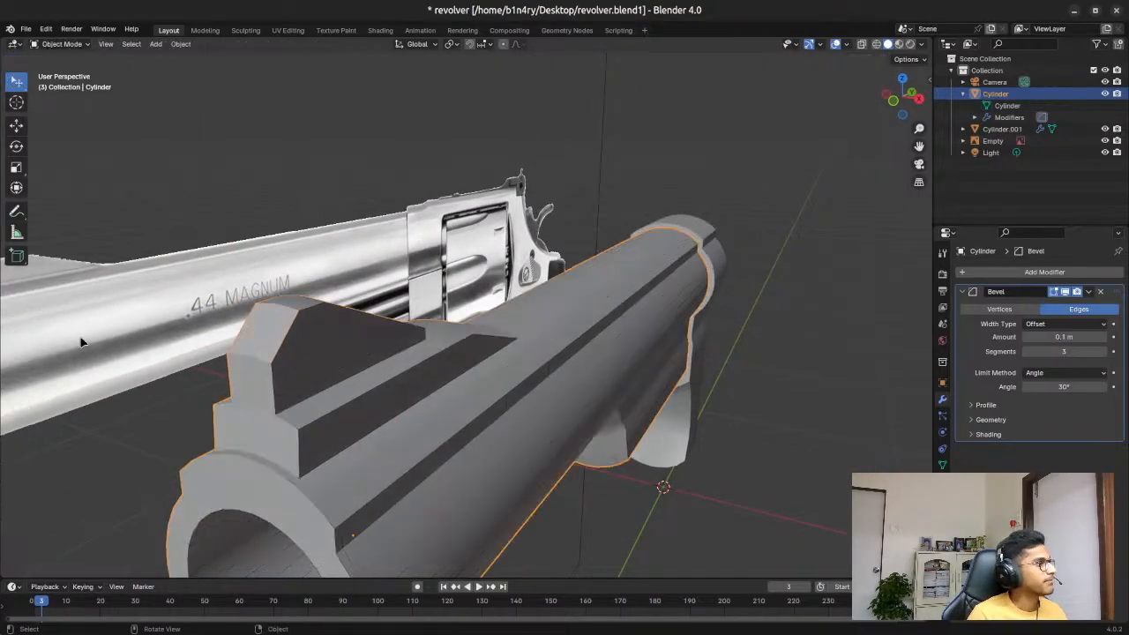
middle_click_drag(423, 398, 323, 394)
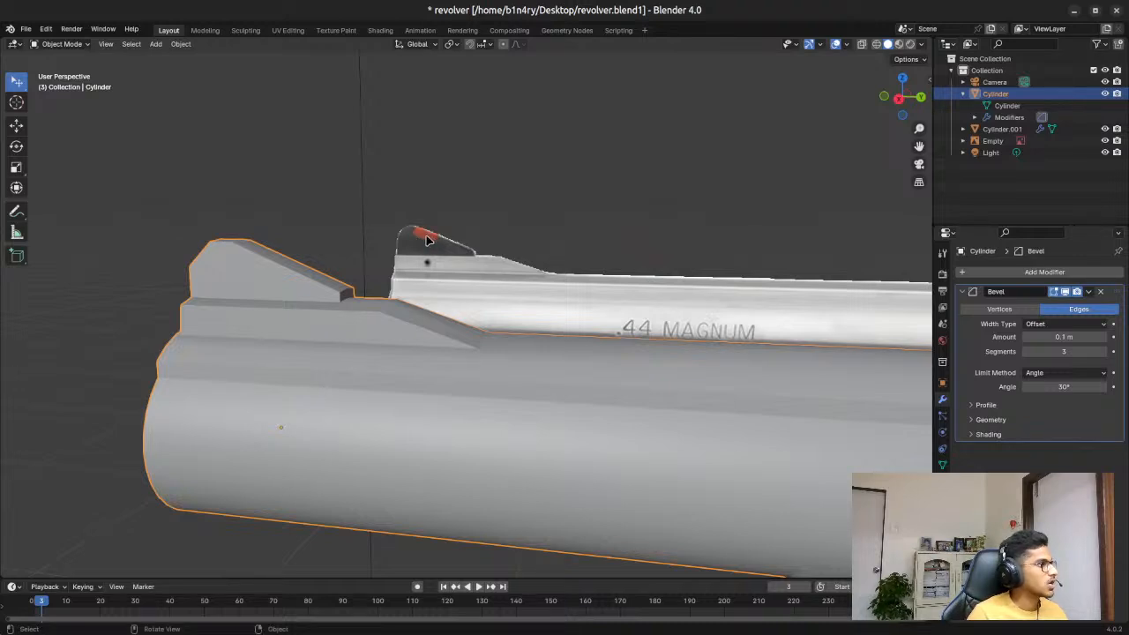
key("Tab")
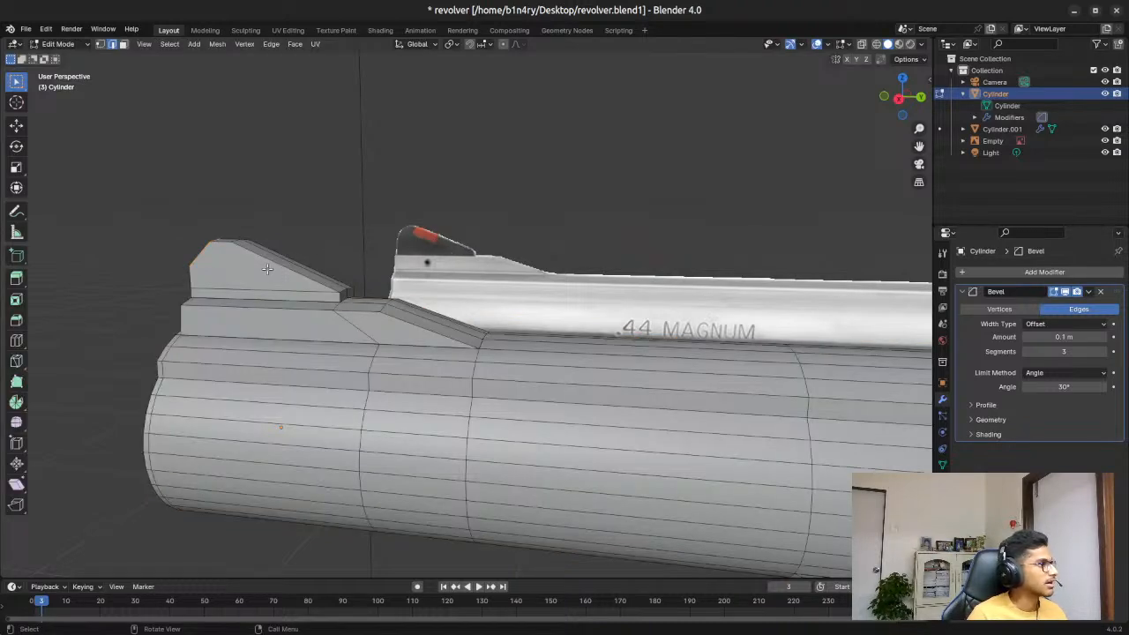
Step: With X-ray on in the right view, add a loop cut across the sight's slope and slide it about -0.28 to the red insert's rear end
left_click(895, 100)
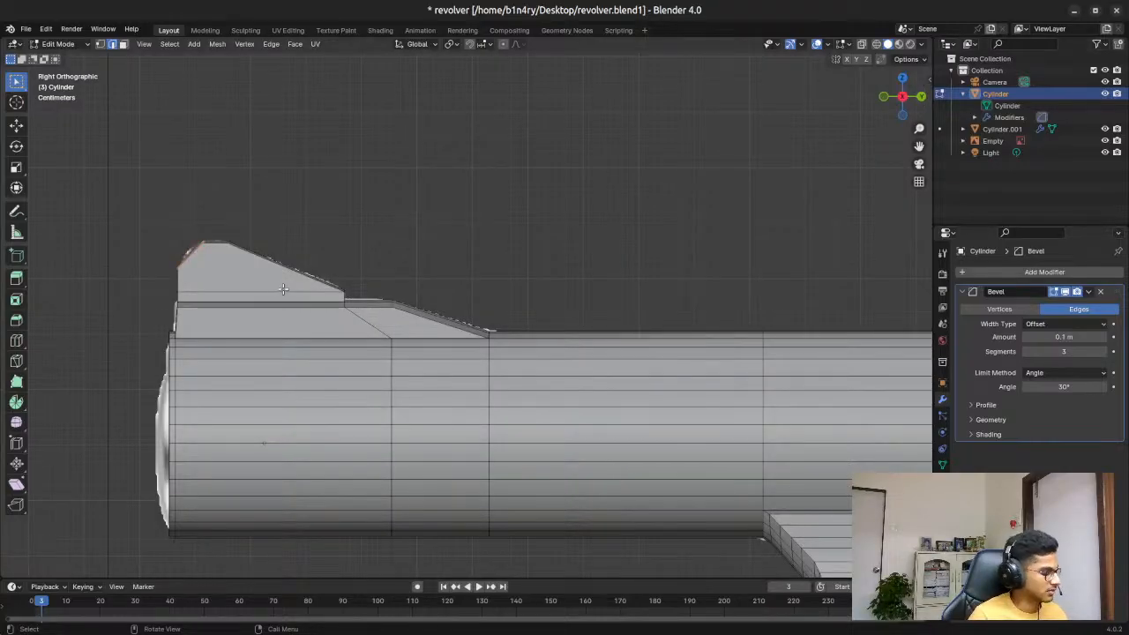
key("alt+z")
key("ctrl+r")
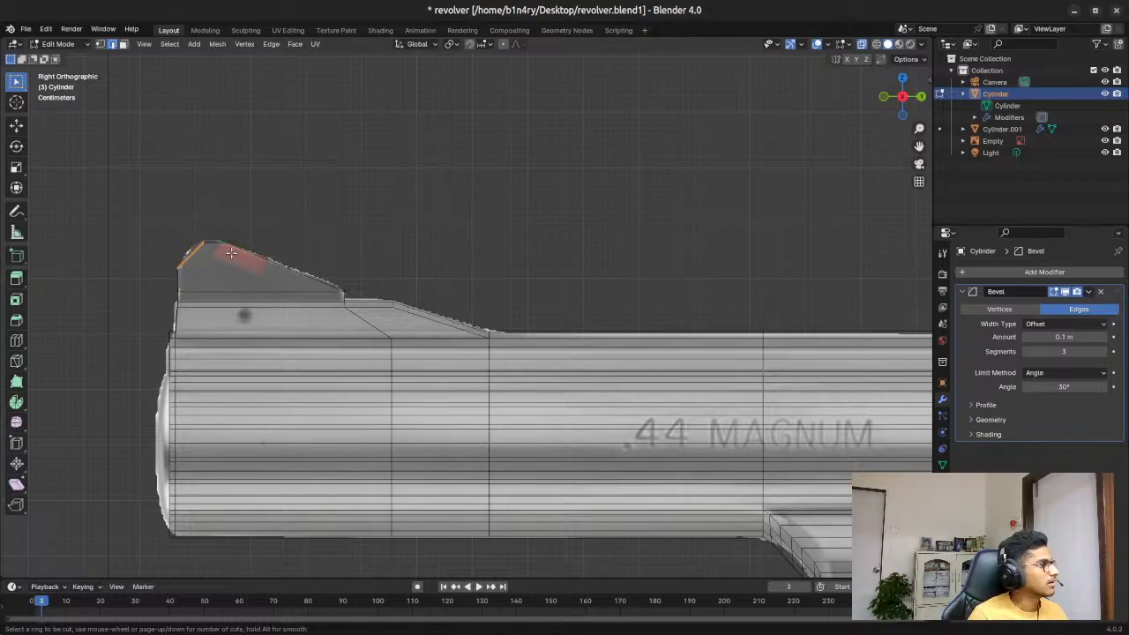
key("Escape")
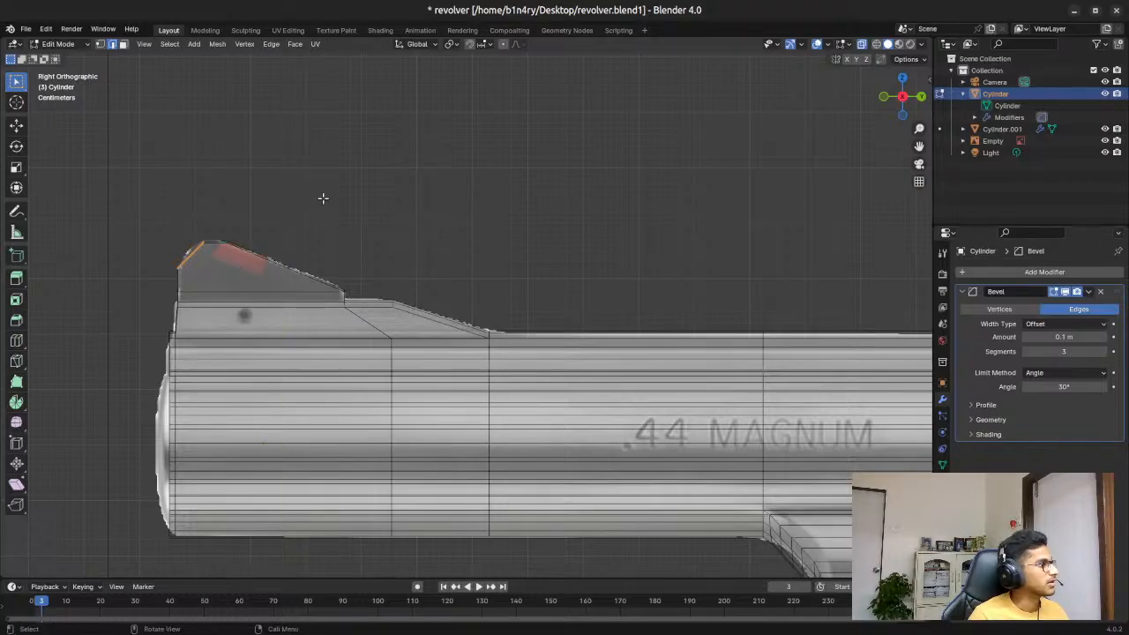
left_click(328, 243)
key("ctrl+r")
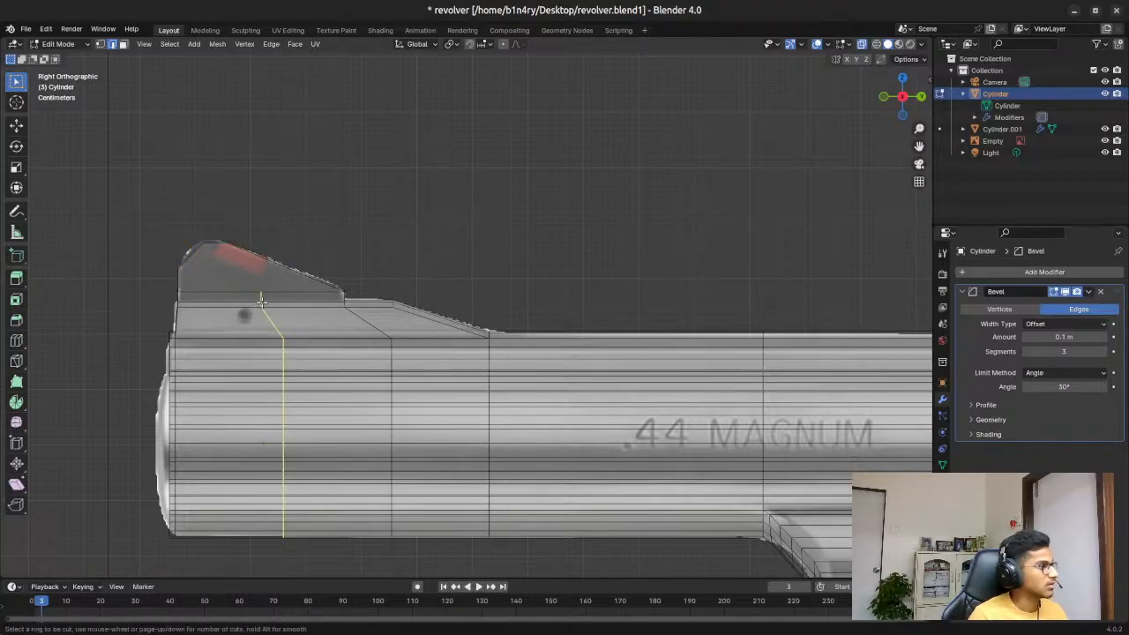
left_click(296, 275)
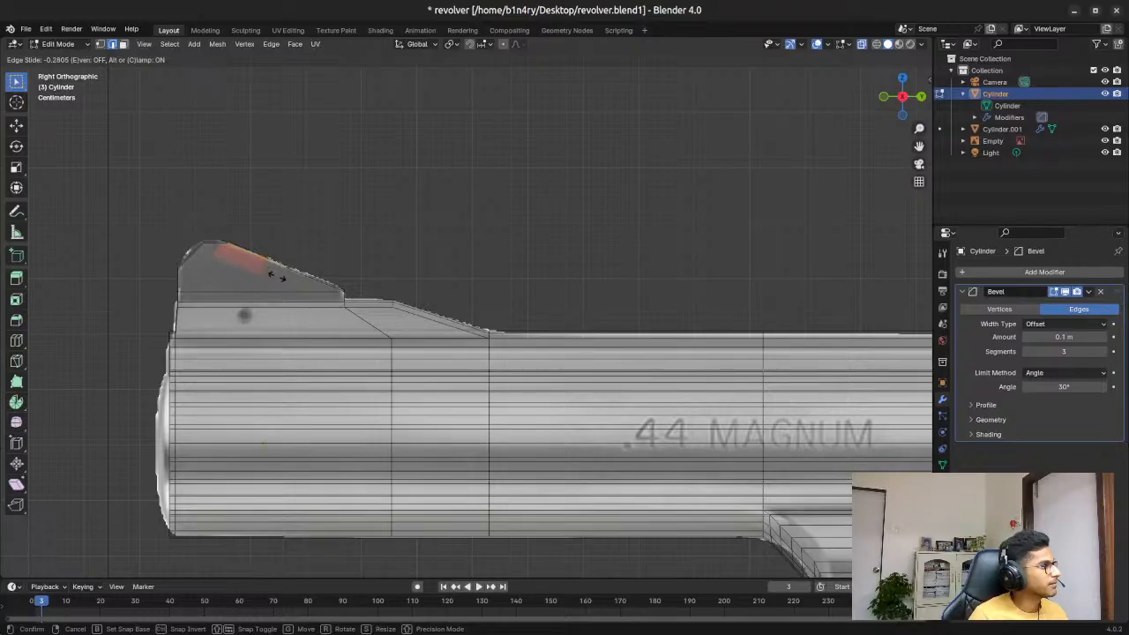
left_click(273, 275)
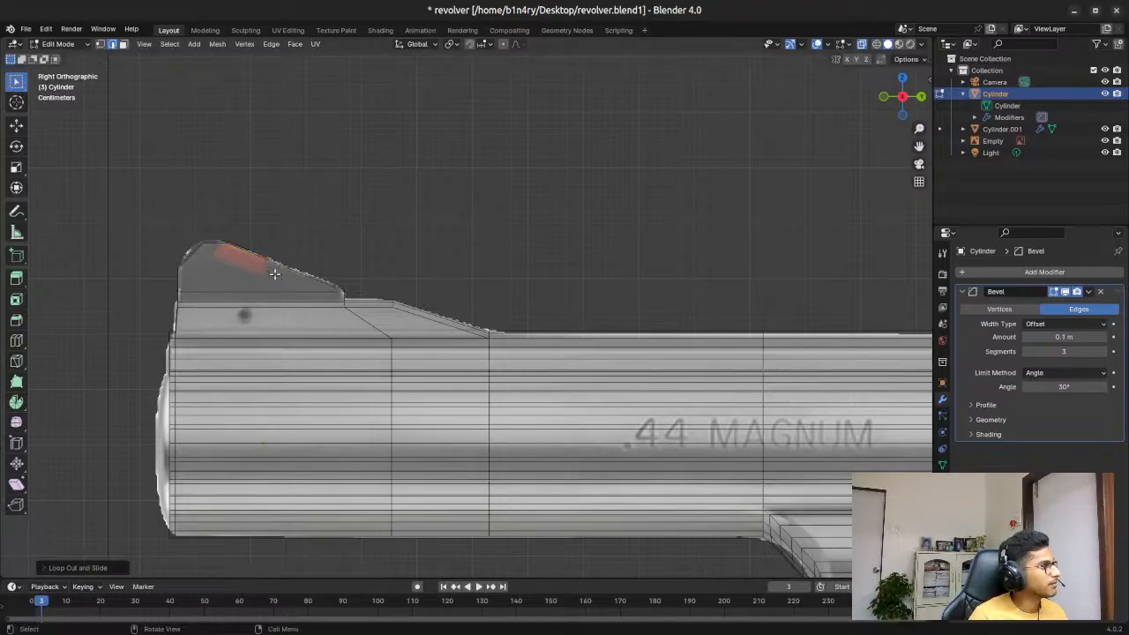
Step: Add a second loop cut across the sight's slope and slide it about -0.86 to the front end of the red insert
middle_click_drag(381, 170, 414, 181)
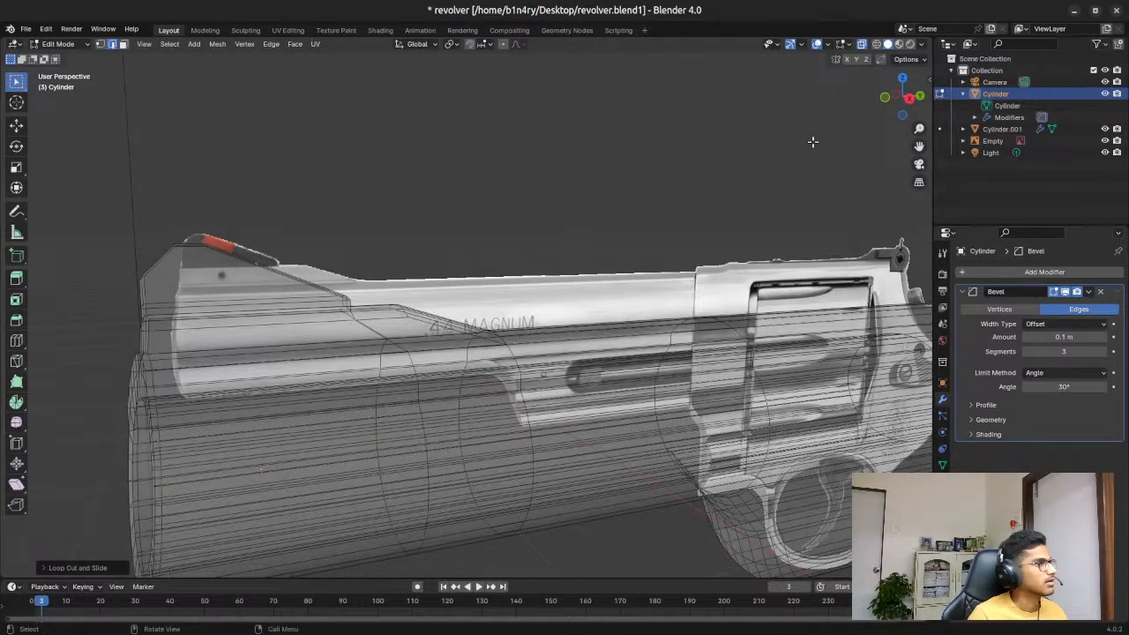
left_click(906, 102)
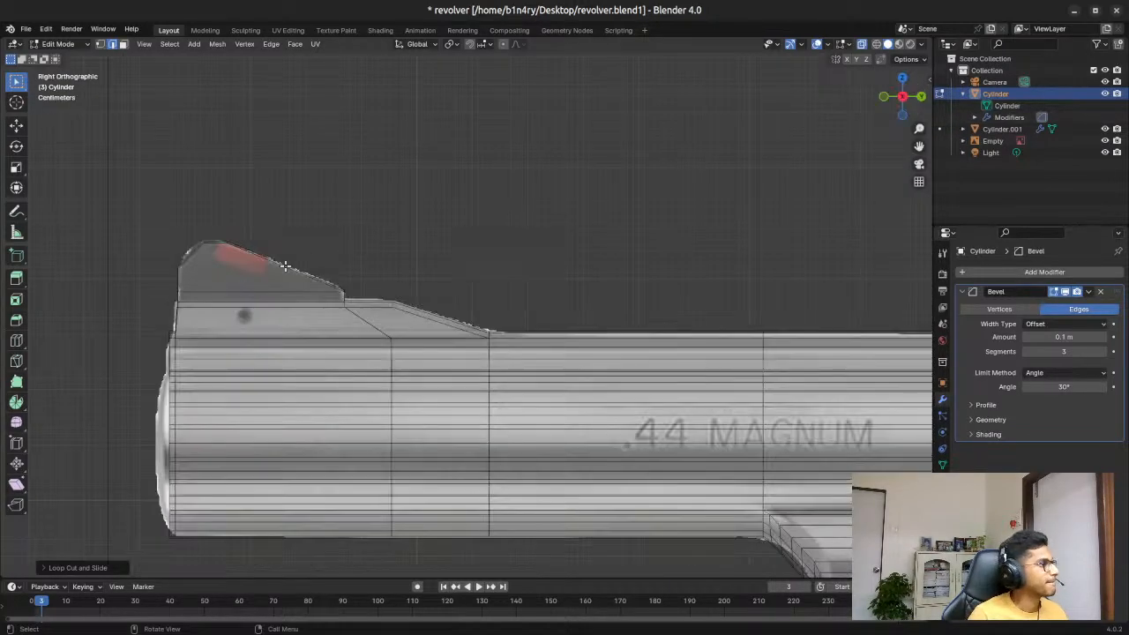
key("ctrl+r")
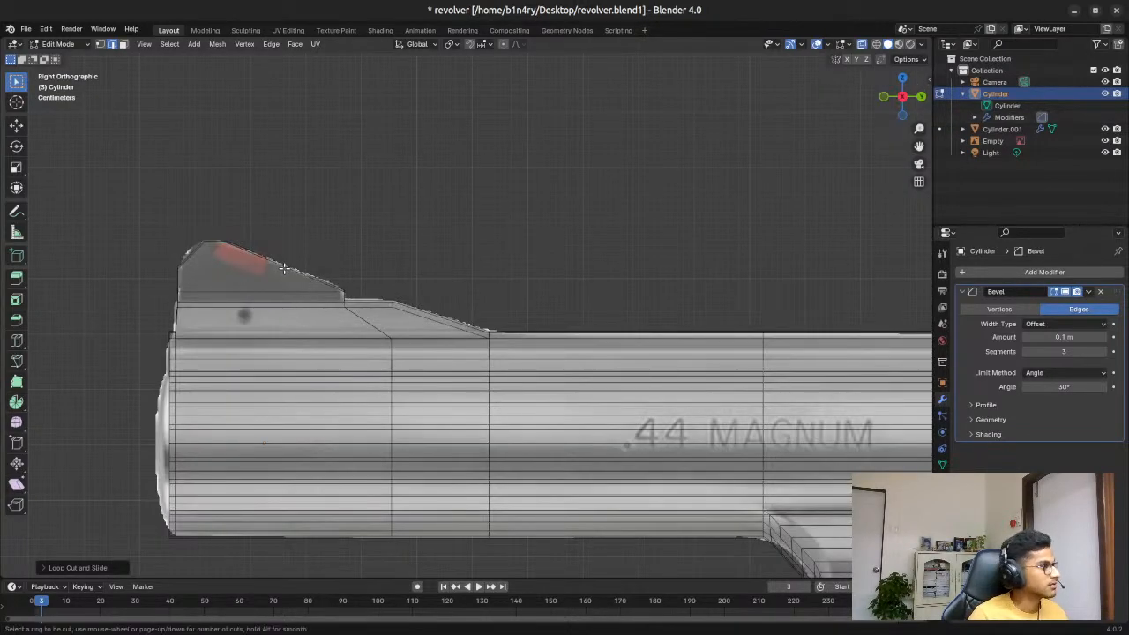
left_click(236, 243)
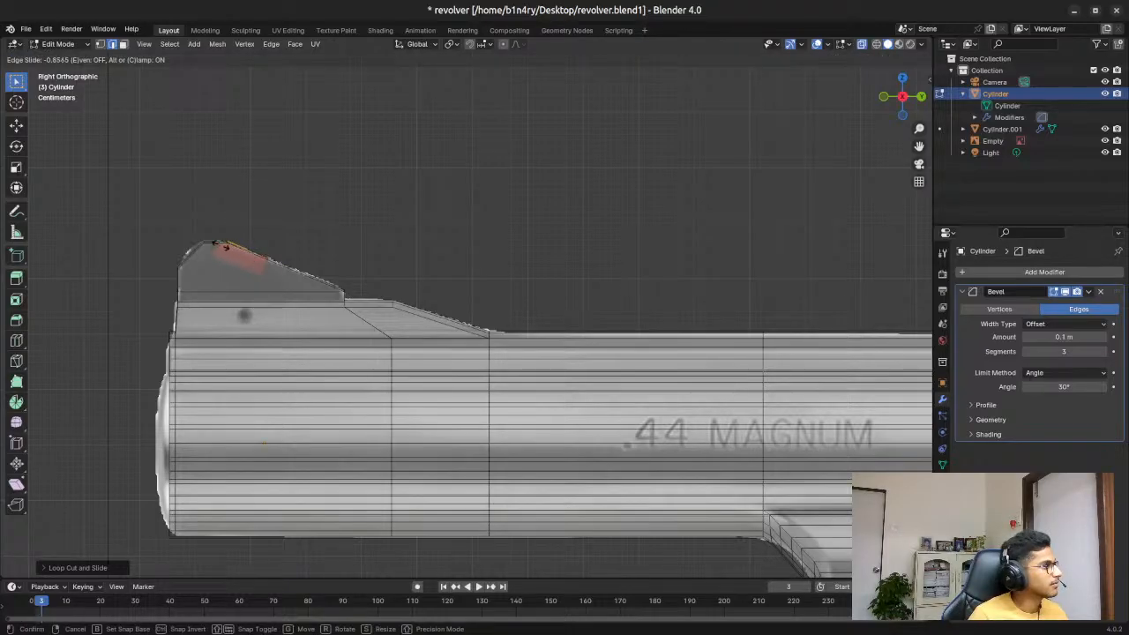
left_click(222, 247)
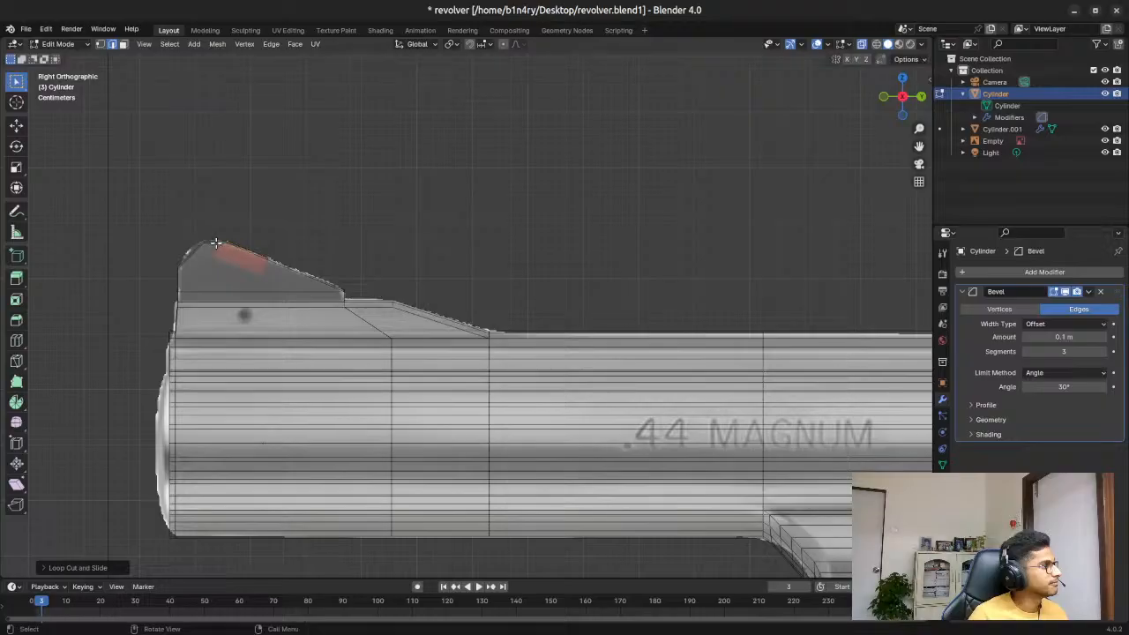
Step: Try a loop cut across the sight's front face from the right view, slid about -0.11, and dissolve it
middle_click_drag(420, 178, 180, 287)
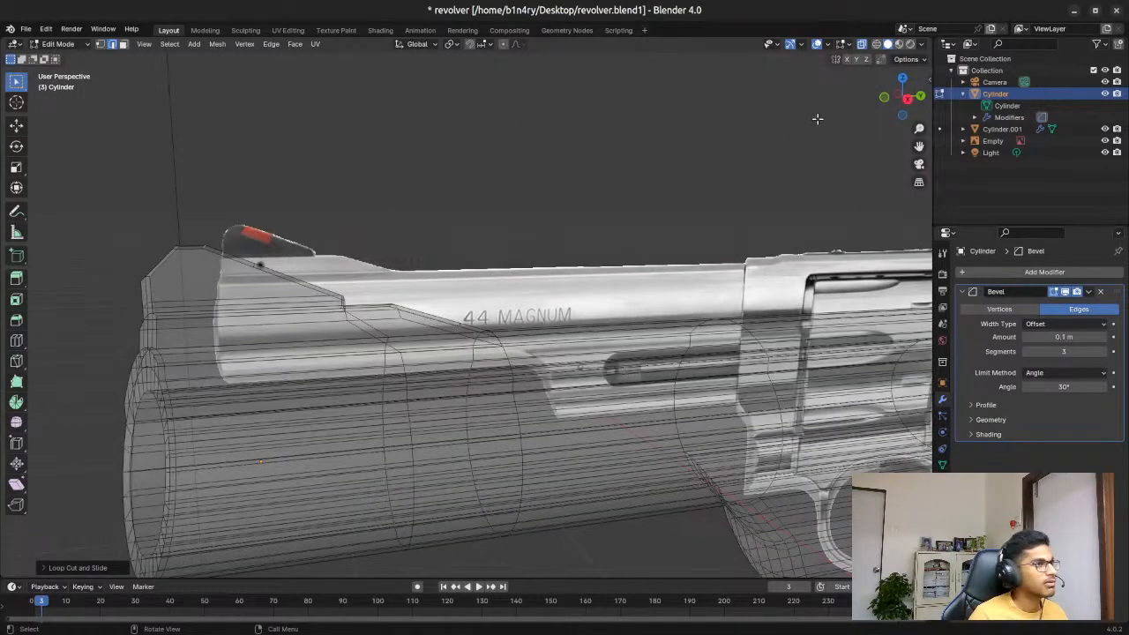
left_click(907, 99)
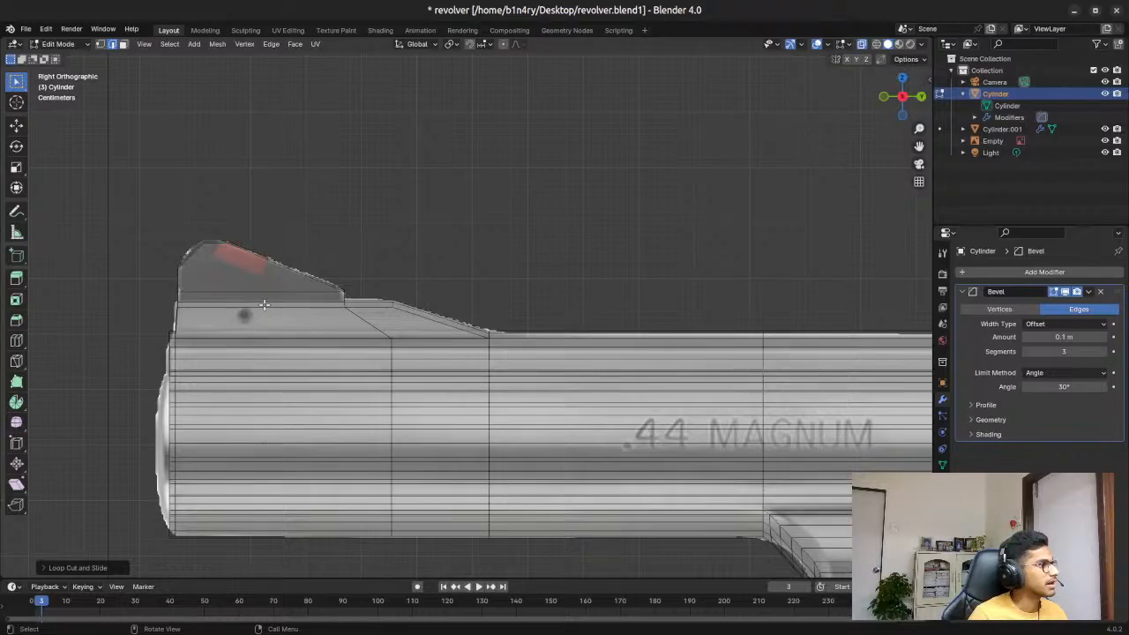
key("ctrl+r")
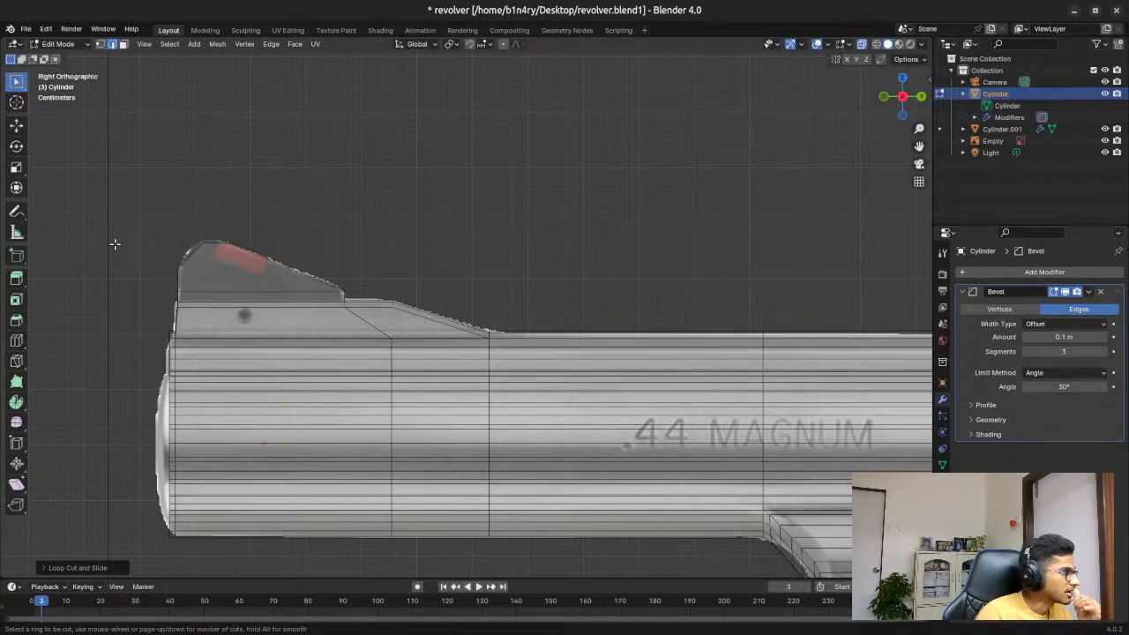
left_click(186, 271)
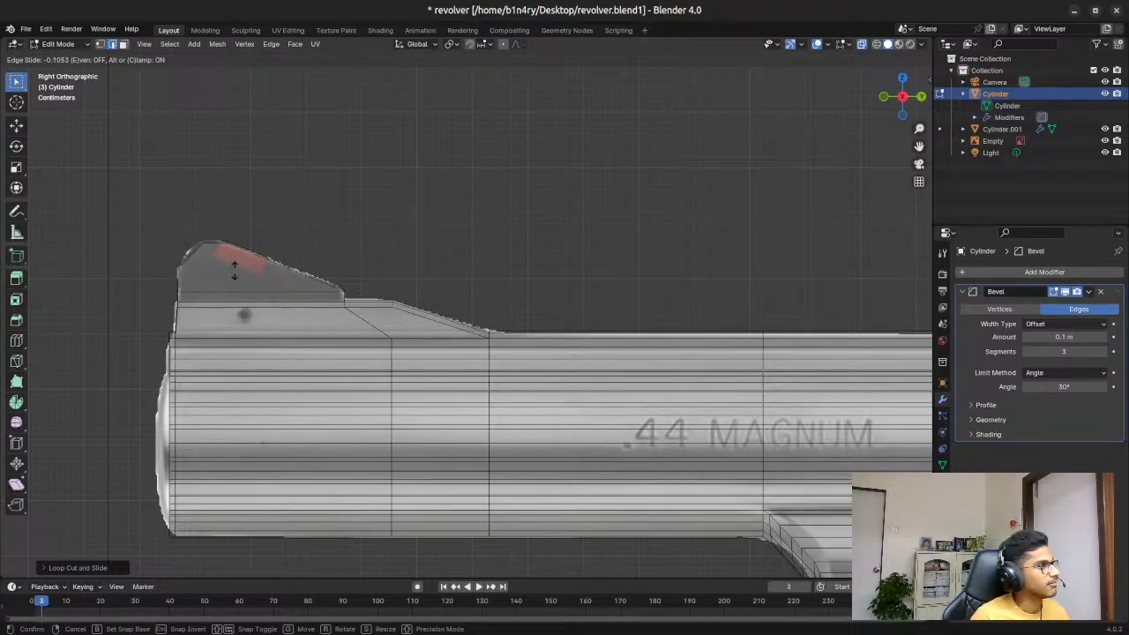
left_click(234, 270)
key("ctrl+x")
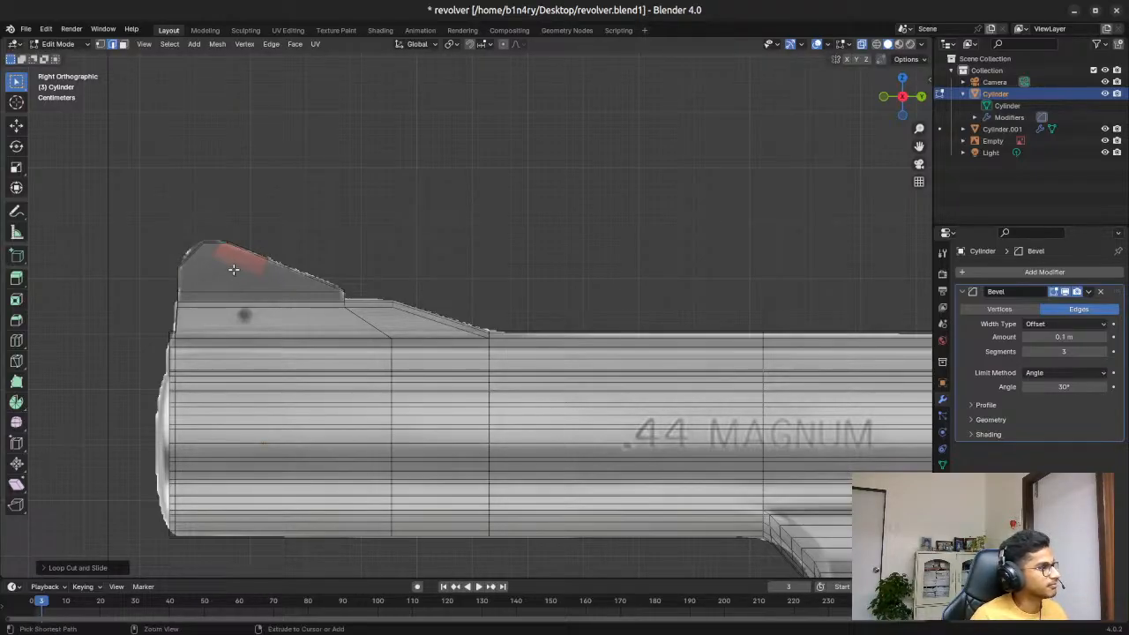
middle_click_drag(339, 213, 360, 234)
key("ctrl+r")
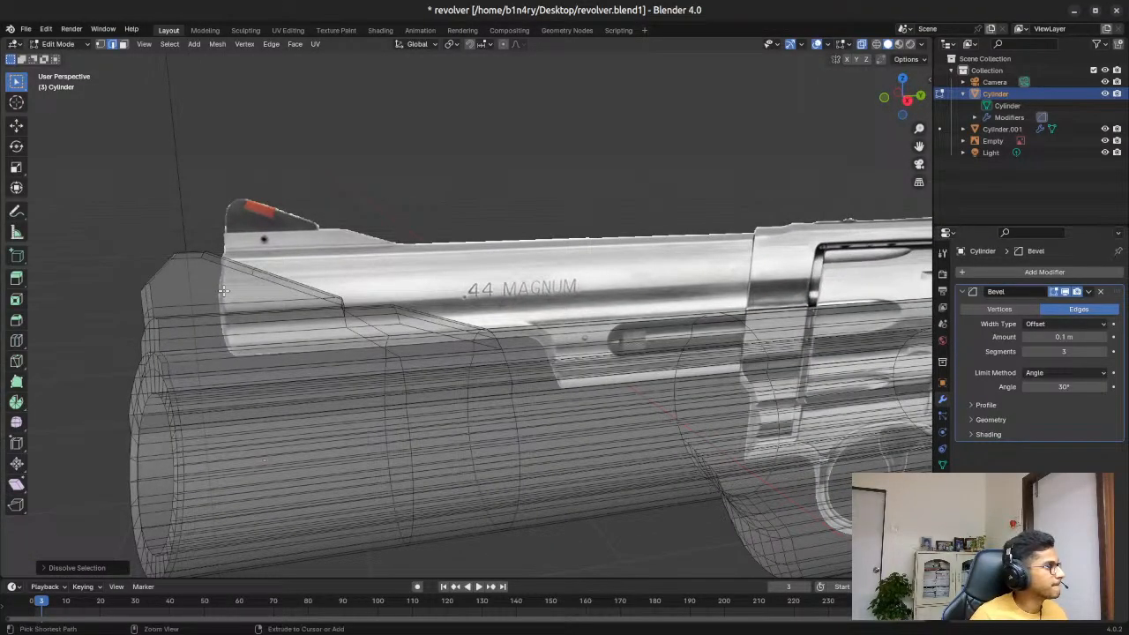
key("Escape")
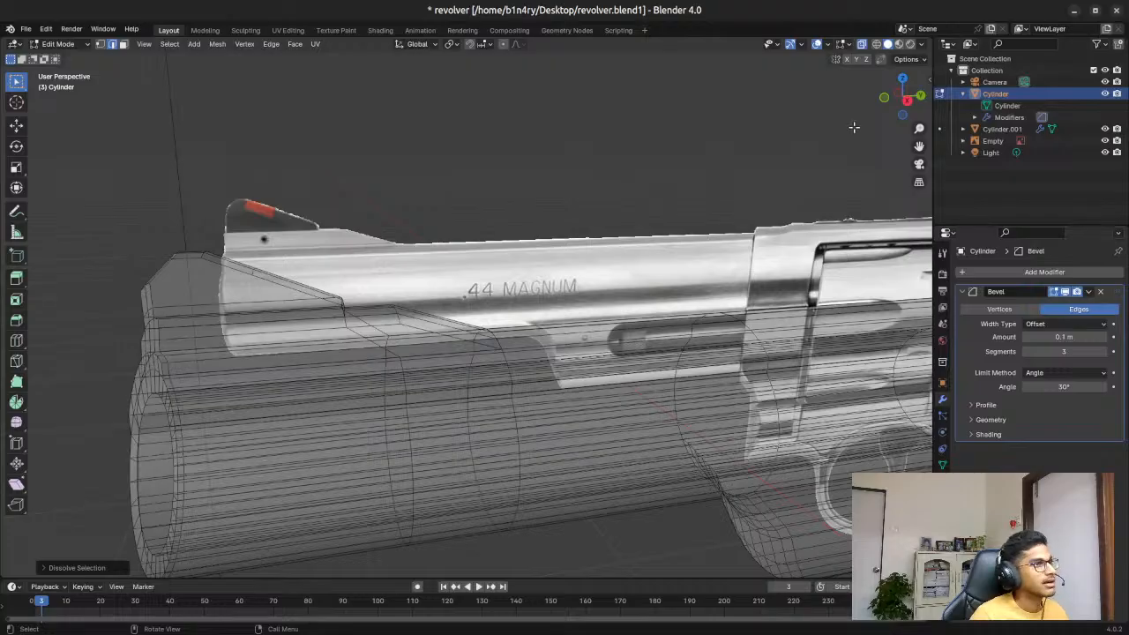
left_click(907, 100)
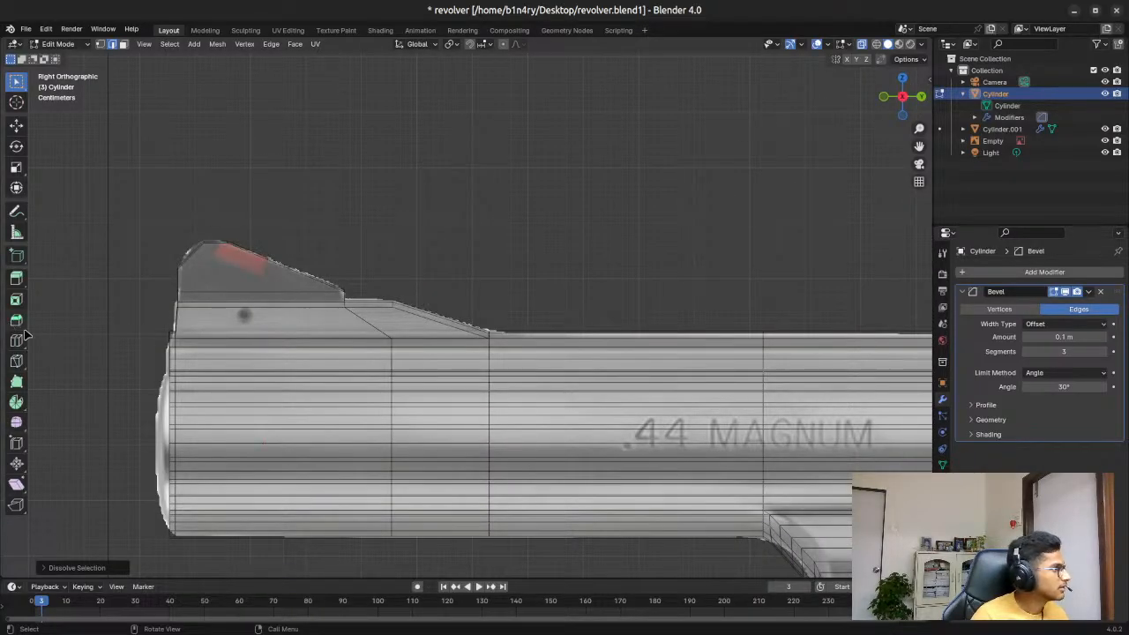
Step: With cut-through on, try a knife cut through the sight along the red insert's outline in the right view
left_click(16, 360)
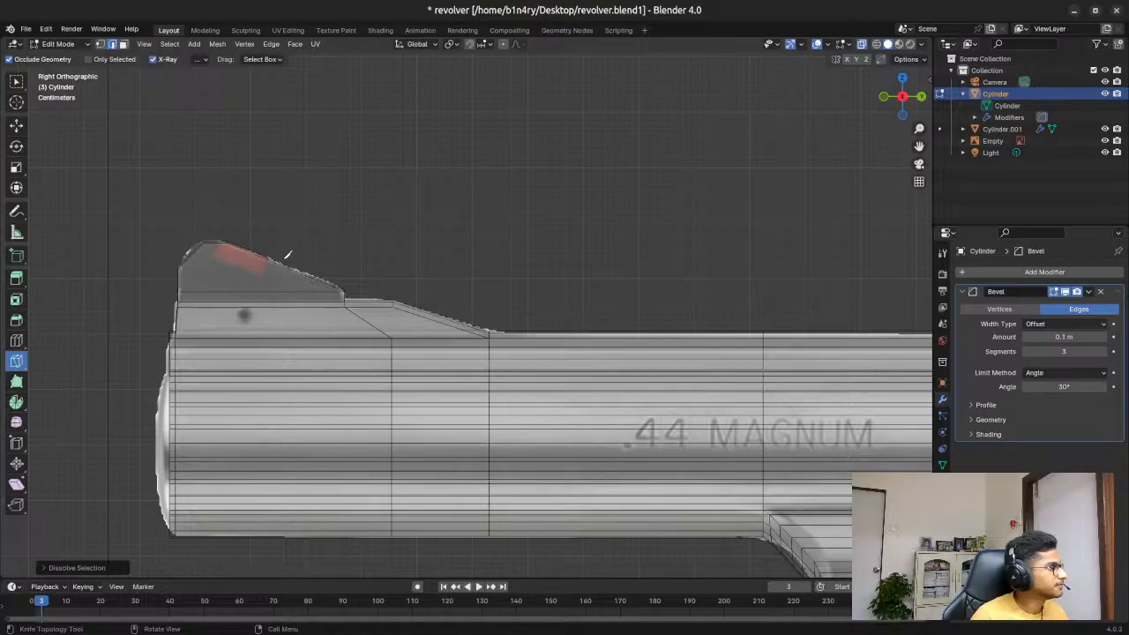
scroll(268, 255, "up", 3)
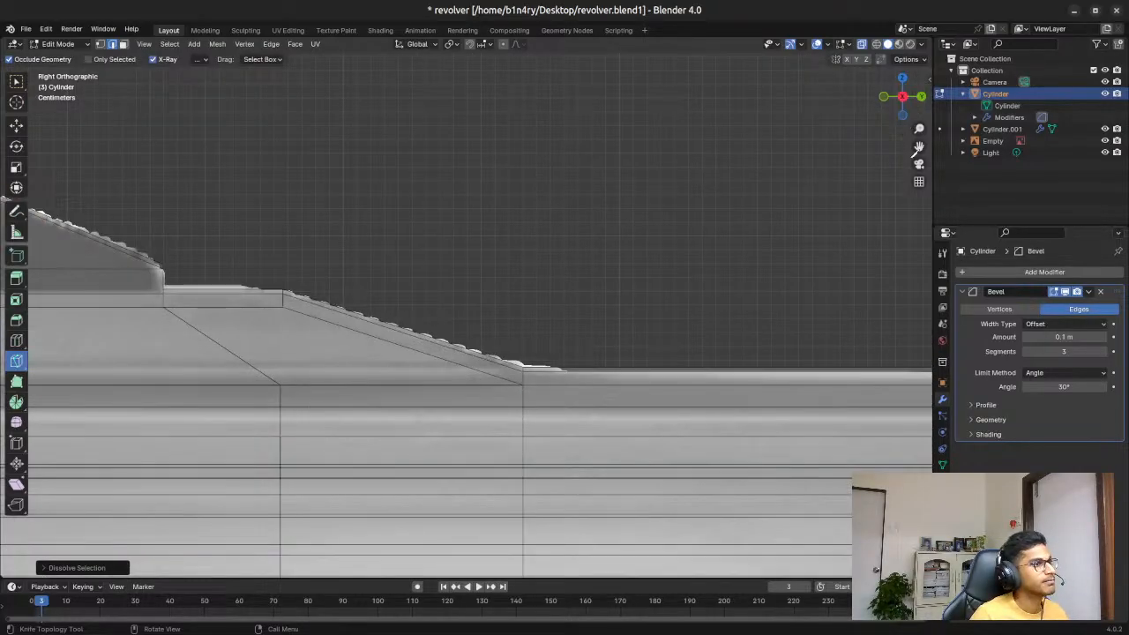
left_click_drag(919, 145, 480, 167)
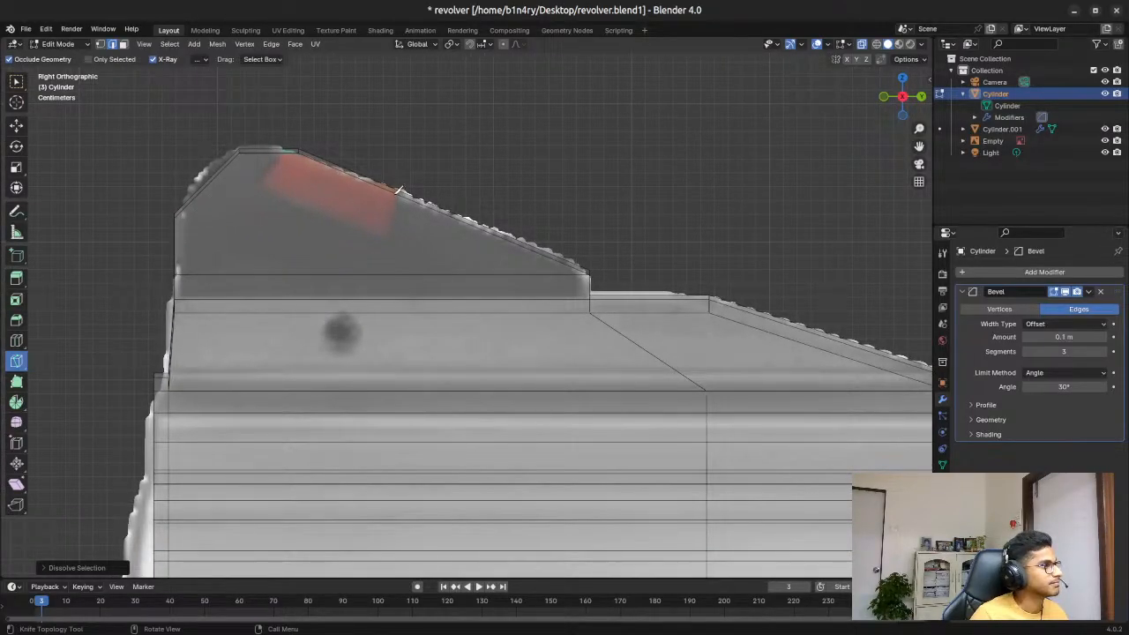
left_click(399, 193)
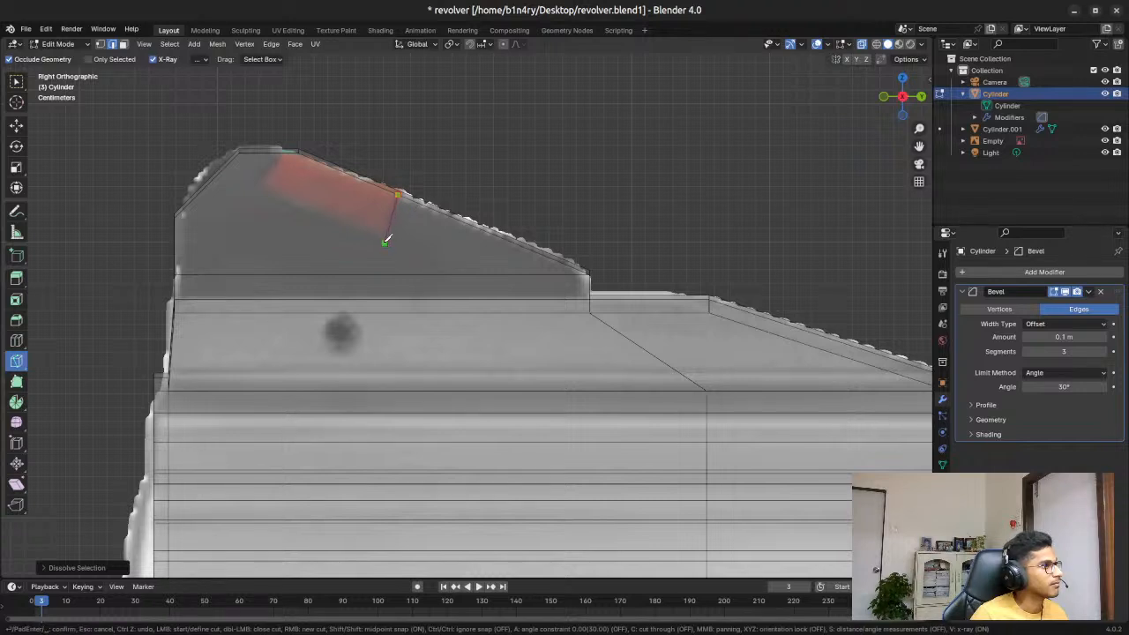
key("c")
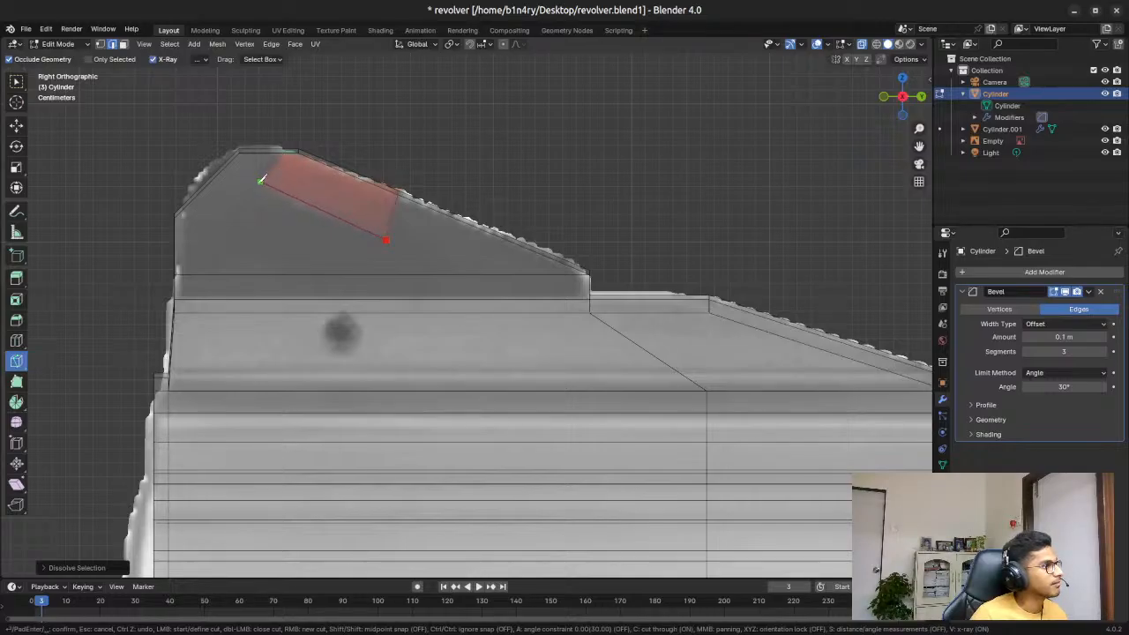
left_click(259, 183)
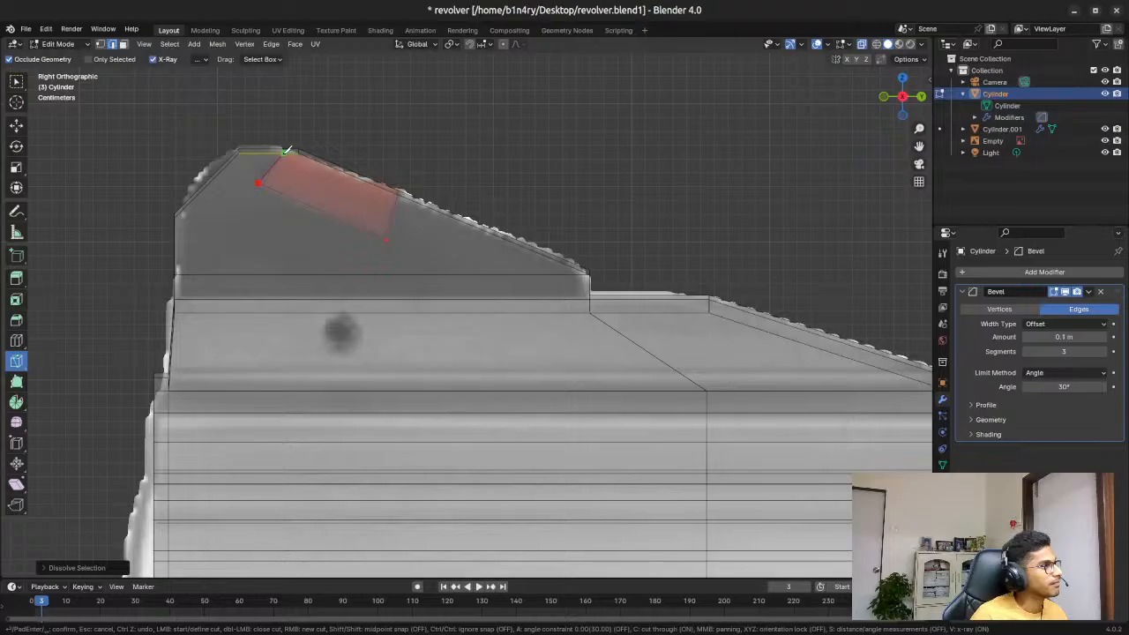
left_click(285, 152)
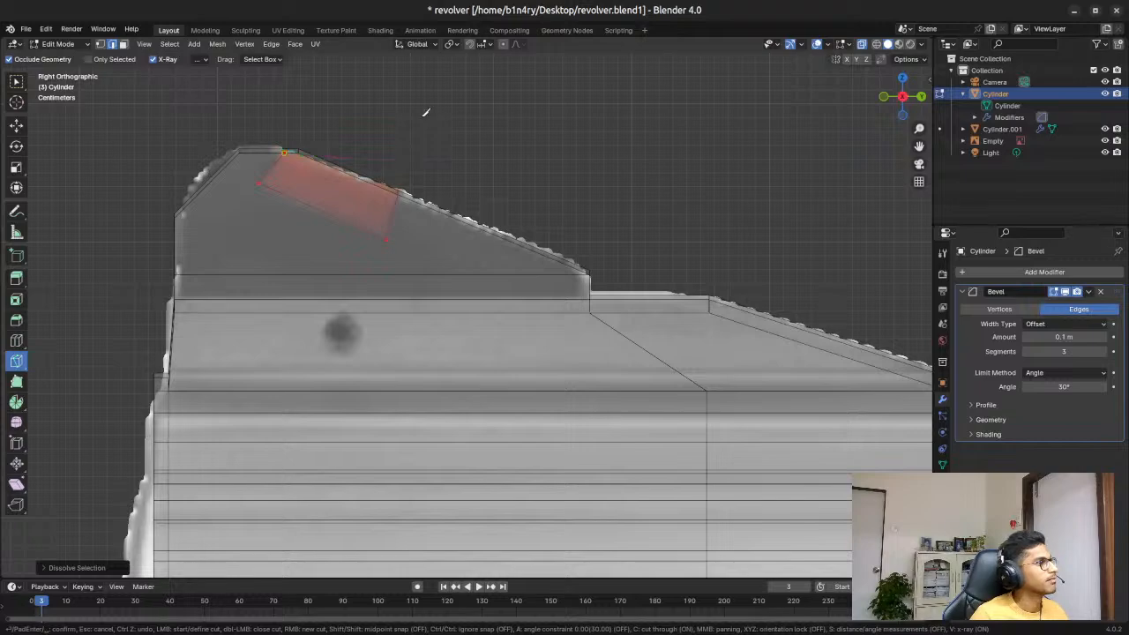
middle_click_drag(430, 131, 410, 179)
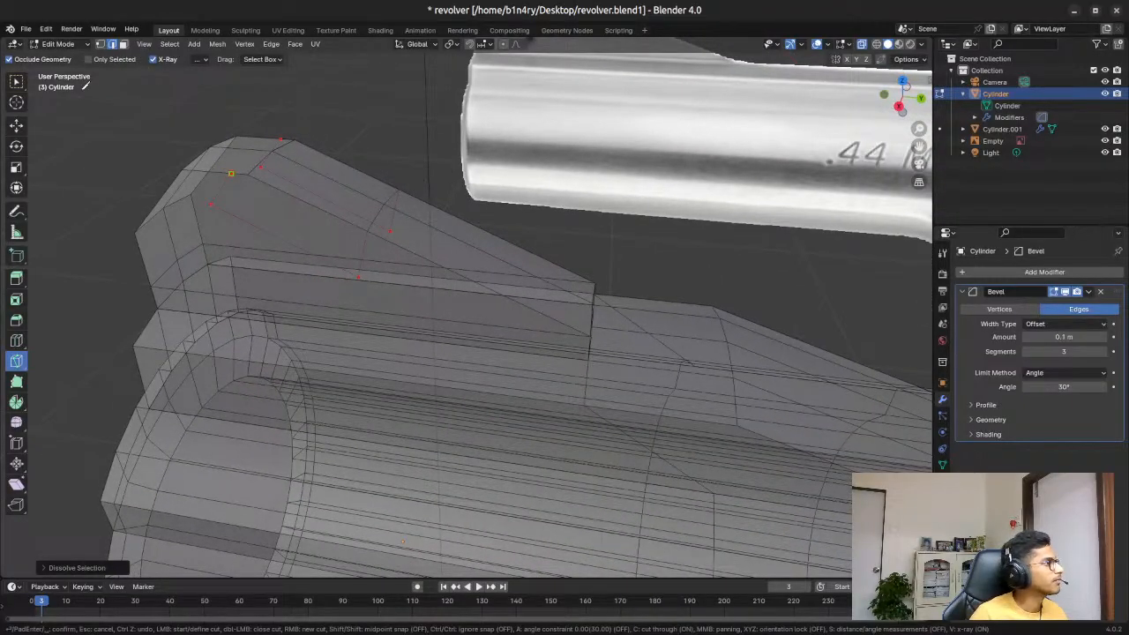
key("Return")
Step: Undo the knife cut and the trial loop cut made before it on the sight
key("ctrl+z")
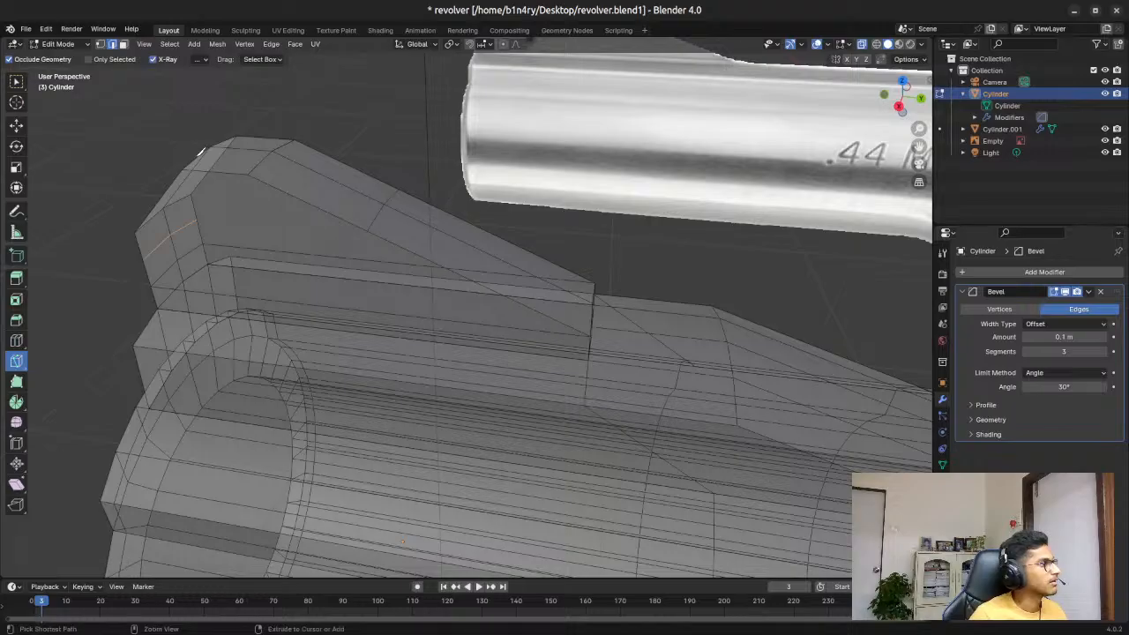
key("ctrl+z")
key("ctrl+z")
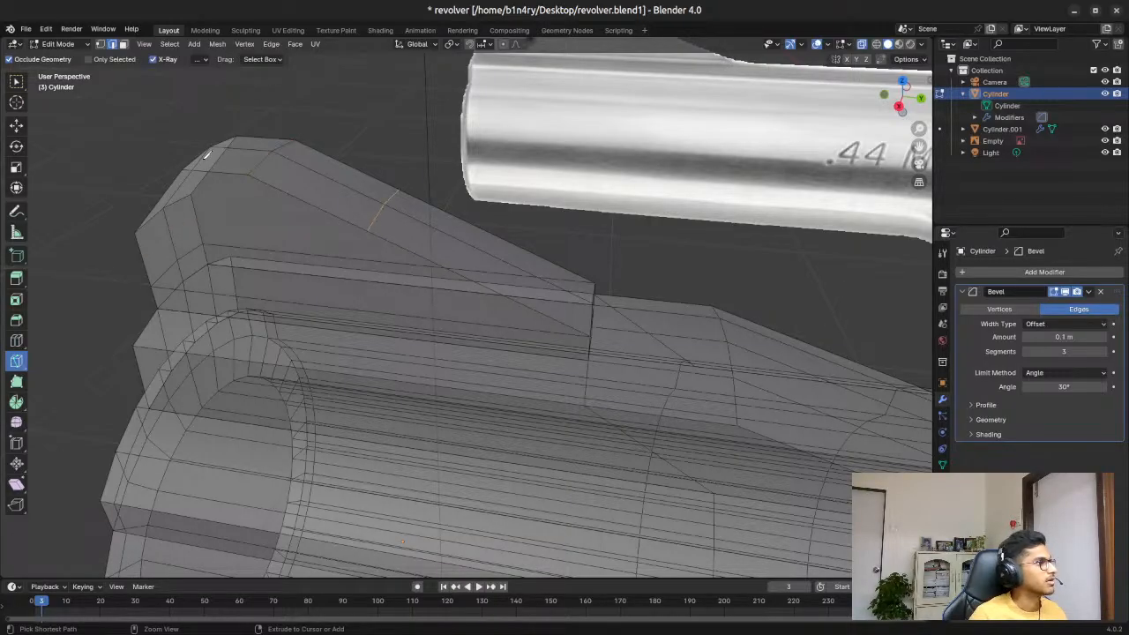
key("ctrl+shift+z")
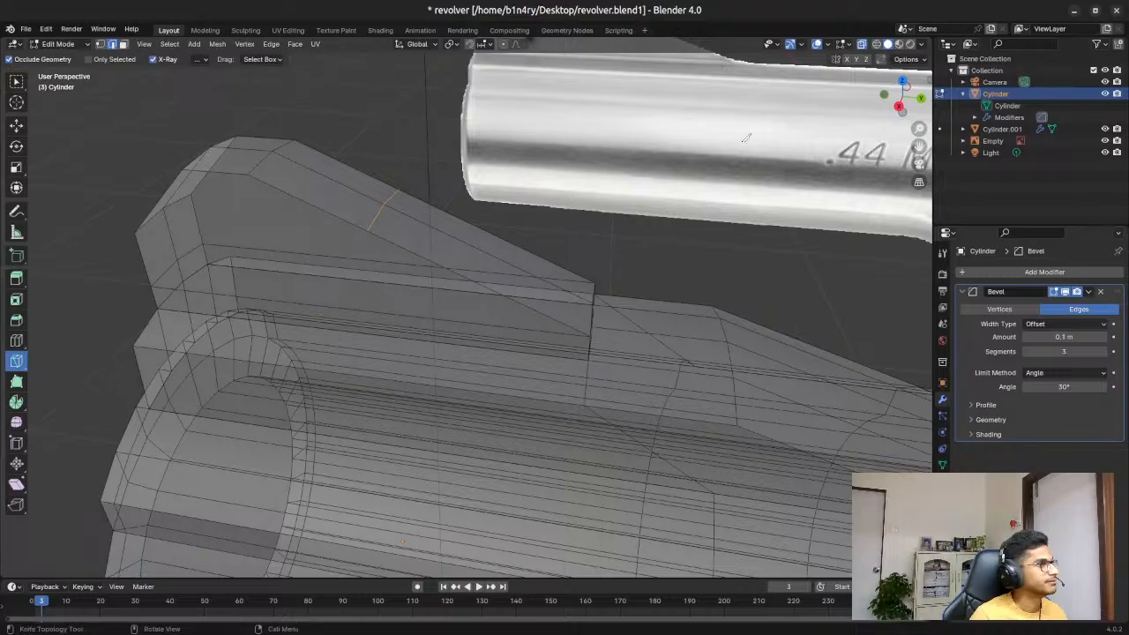
Step: From the right view, knife-cut the red insert's outline through both sides of the sight, and return to box selection
left_click(899, 106)
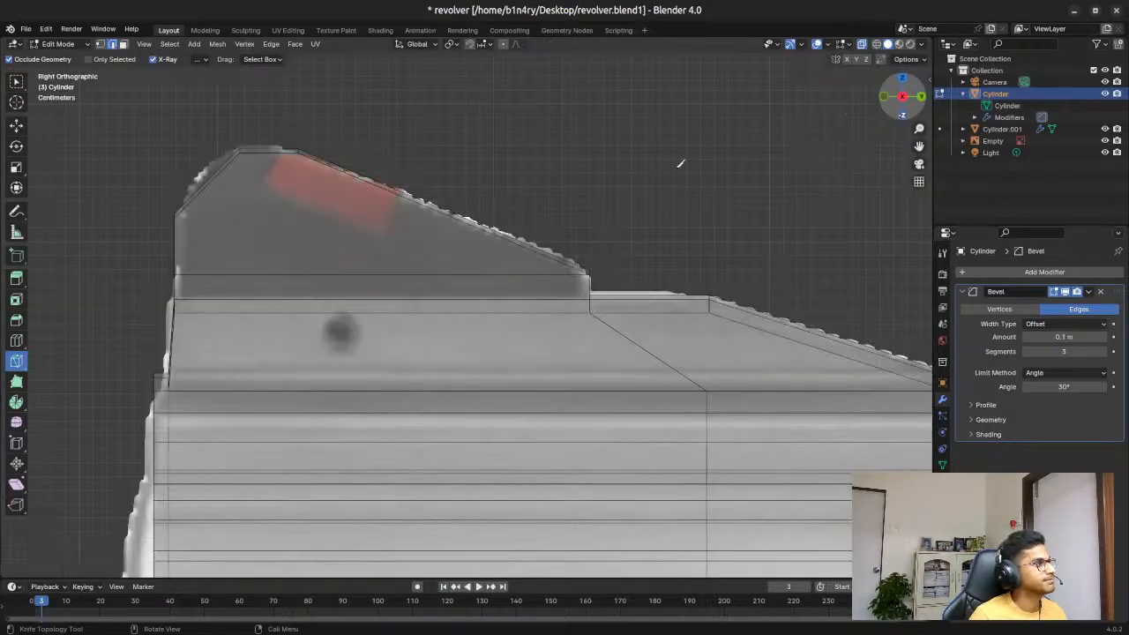
left_click(398, 193)
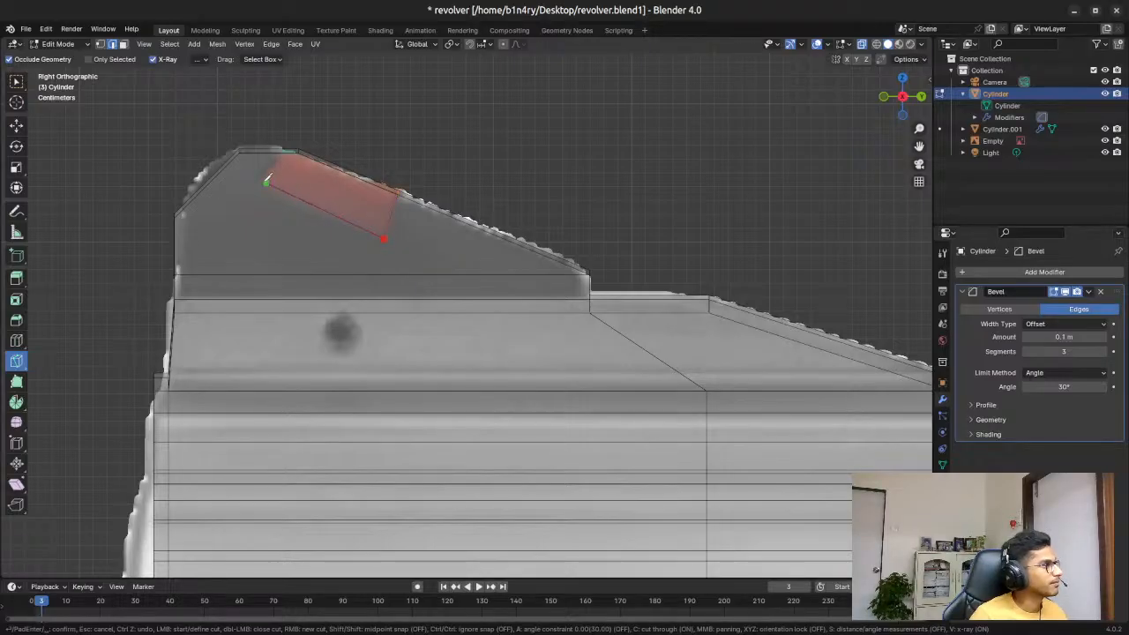
left_click(260, 185)
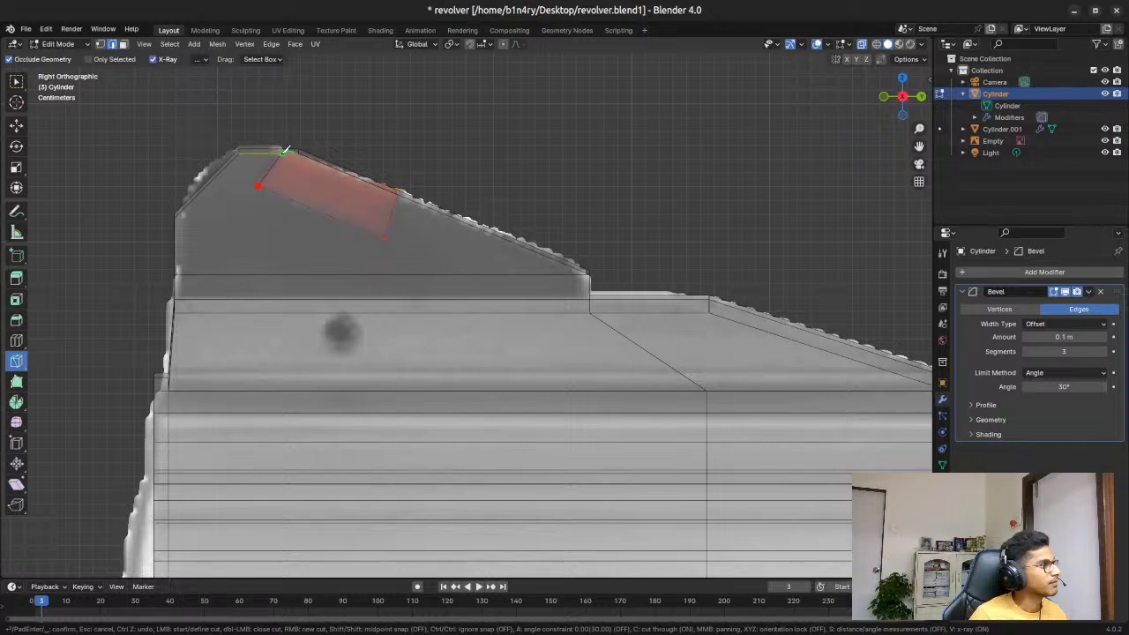
left_click(282, 154)
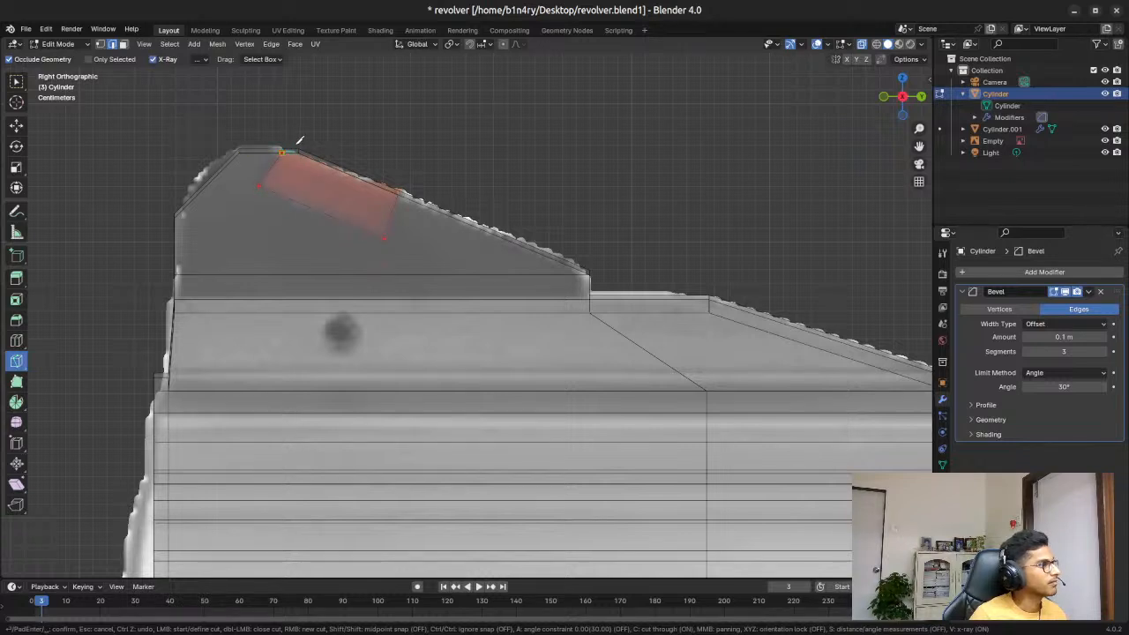
key("Return")
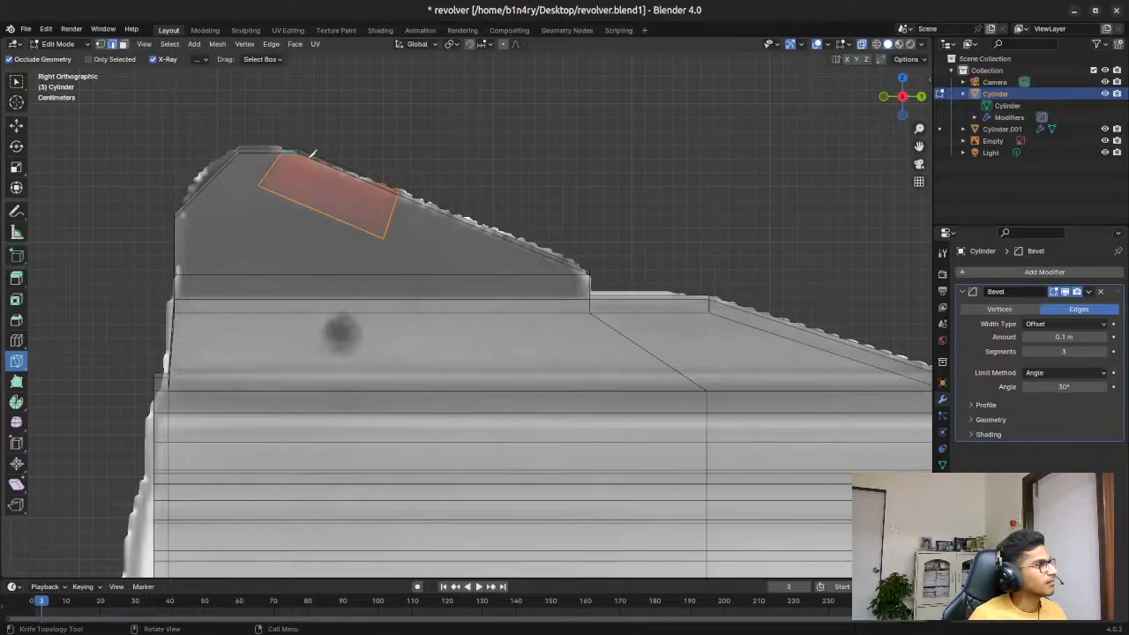
middle_click_drag(293, 135, 305, 158)
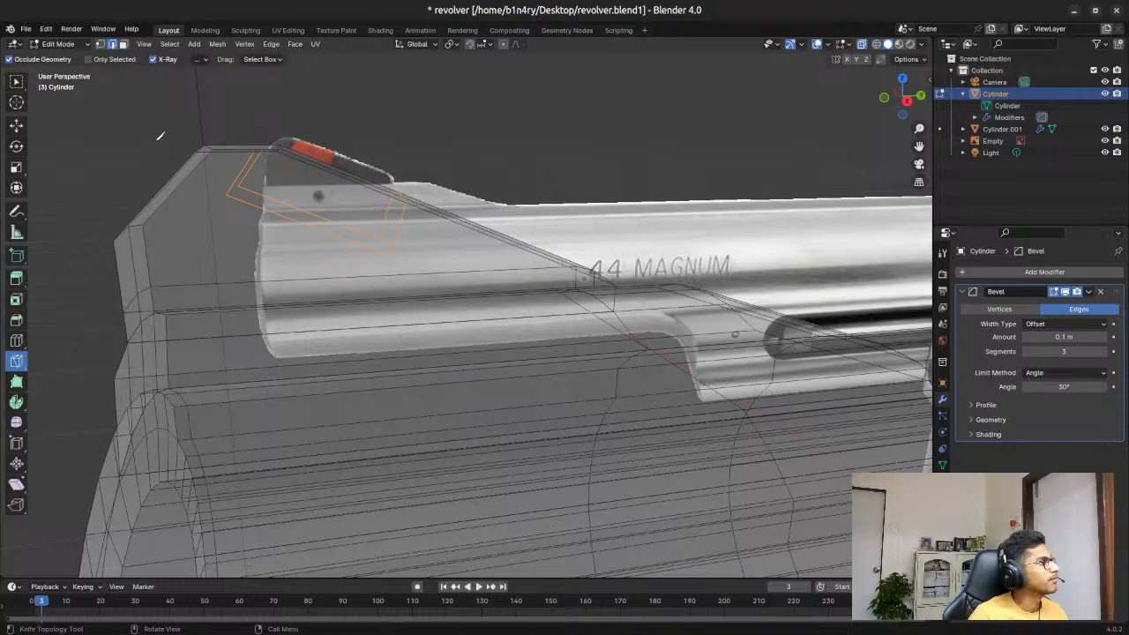
left_click(16, 82)
Step: Try selecting the insert's outlined side faces and the top face between them, and clear the selection
key("3")
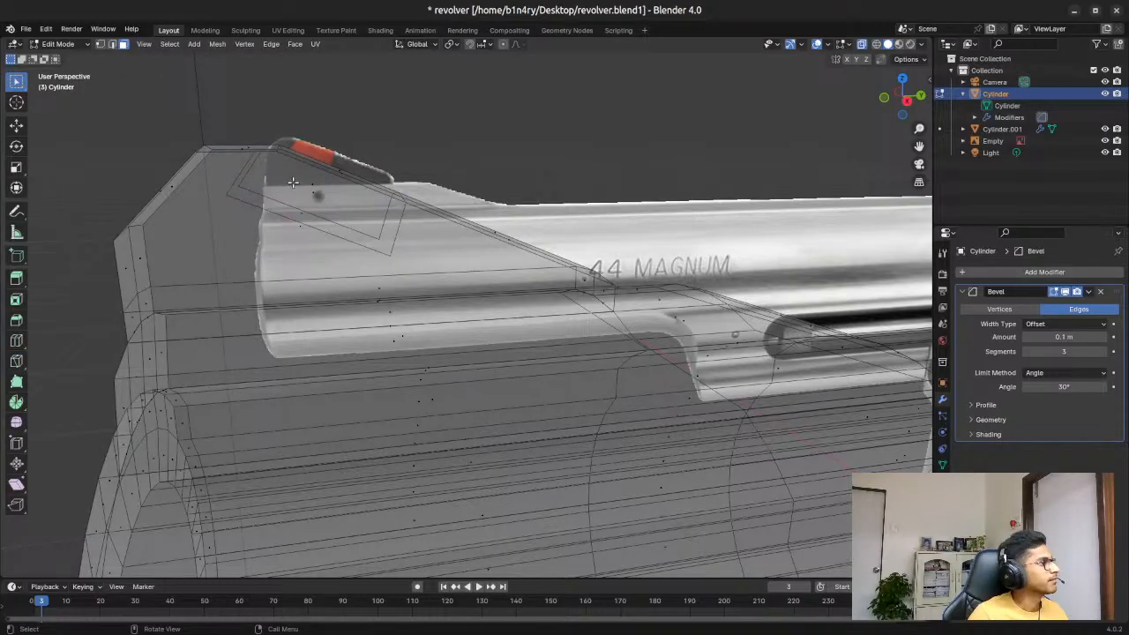
left_click(294, 183)
middle_click_drag(353, 131, 247, 150)
left_click(332, 173, "shift")
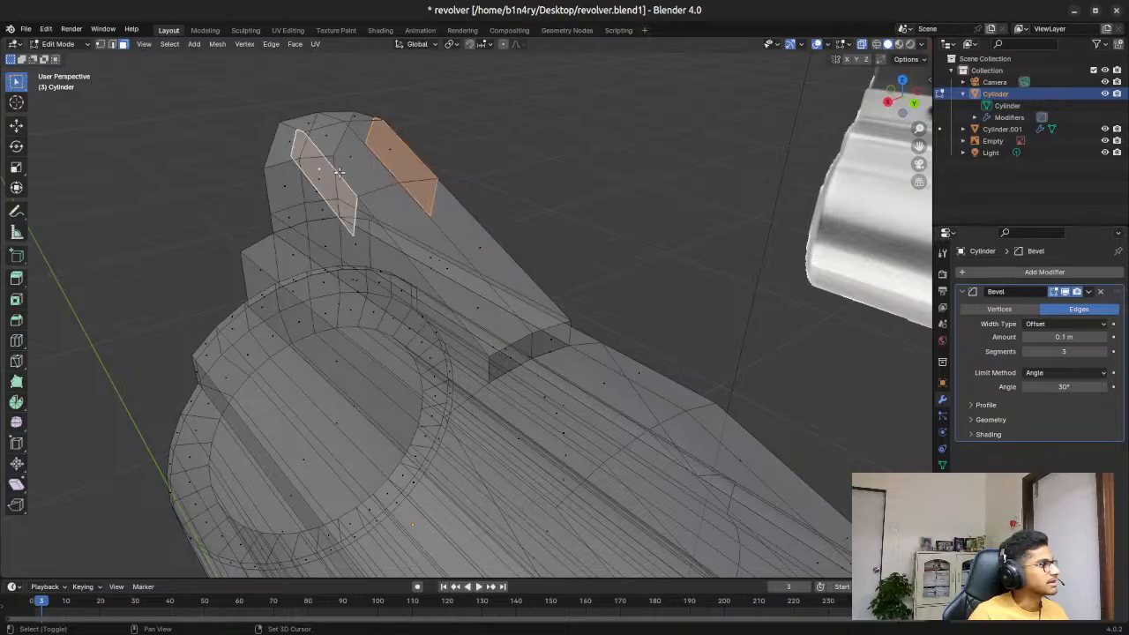
left_click(356, 158, "shift")
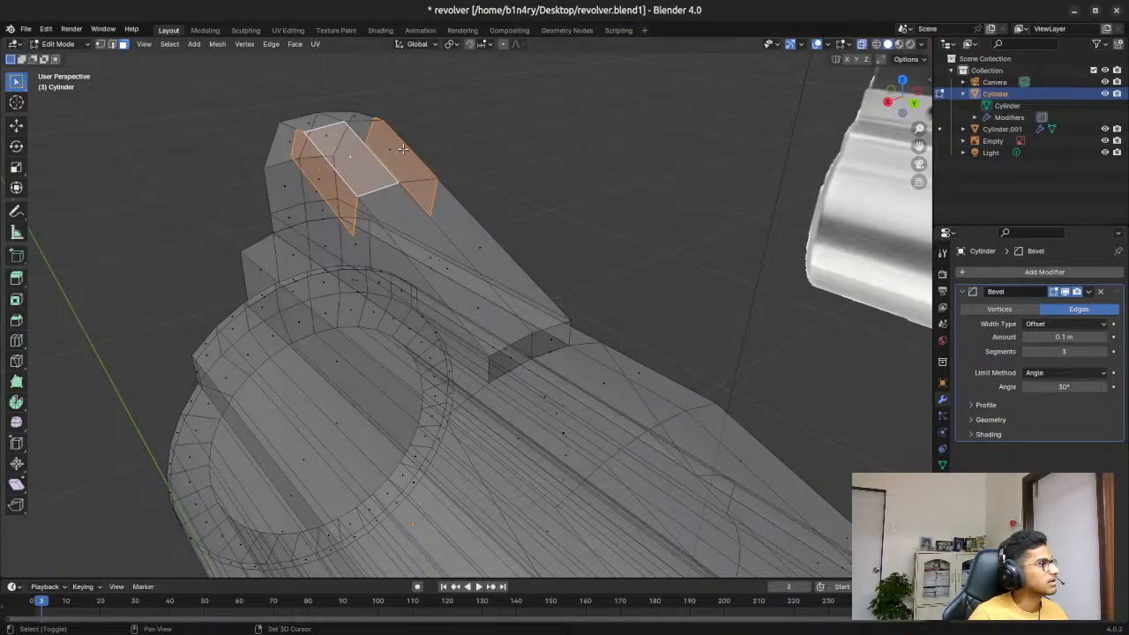
left_click(396, 159, "shift")
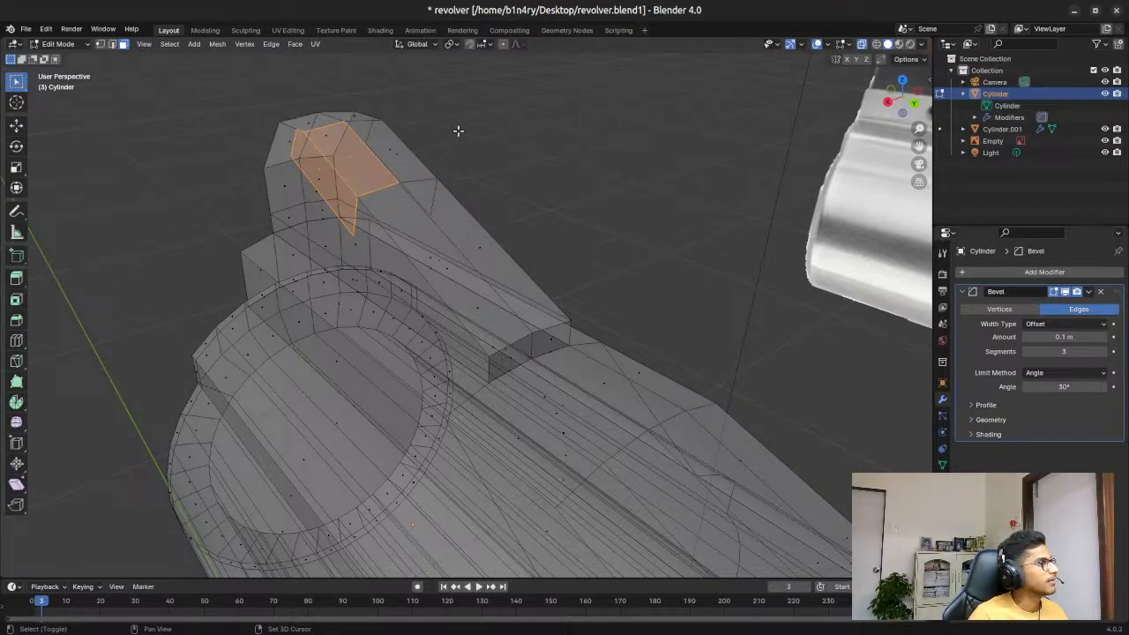
key("alt+a")
Step: In edge mode, delete the two edge segments running across the sight's top where the slope begins
middle_click_drag(424, 98, 474, 146)
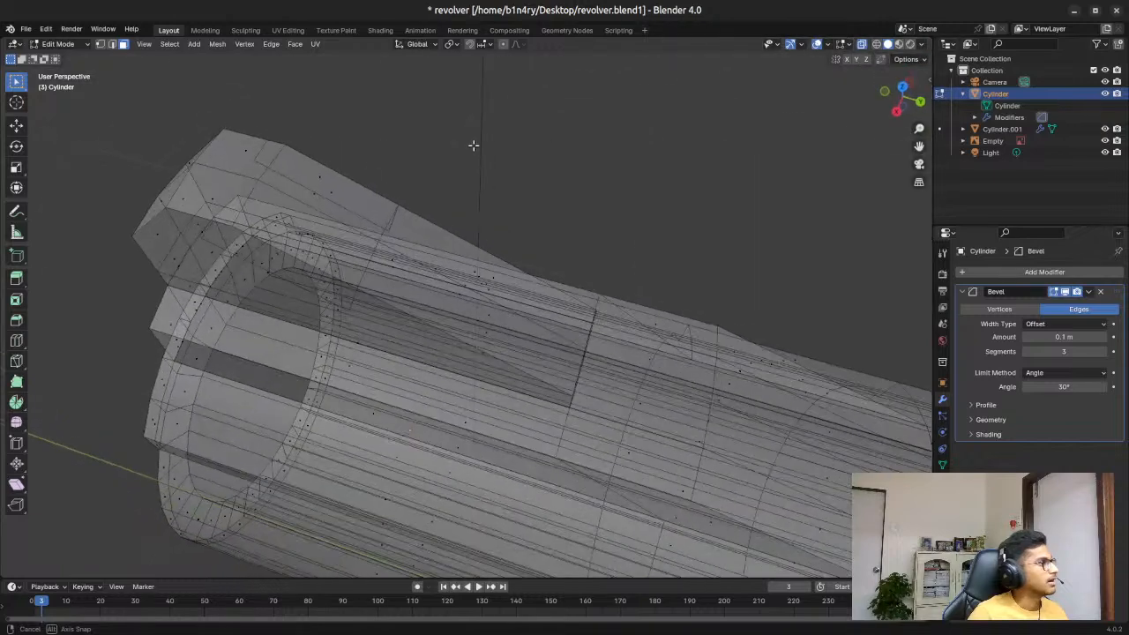
left_click(255, 196)
key("2")
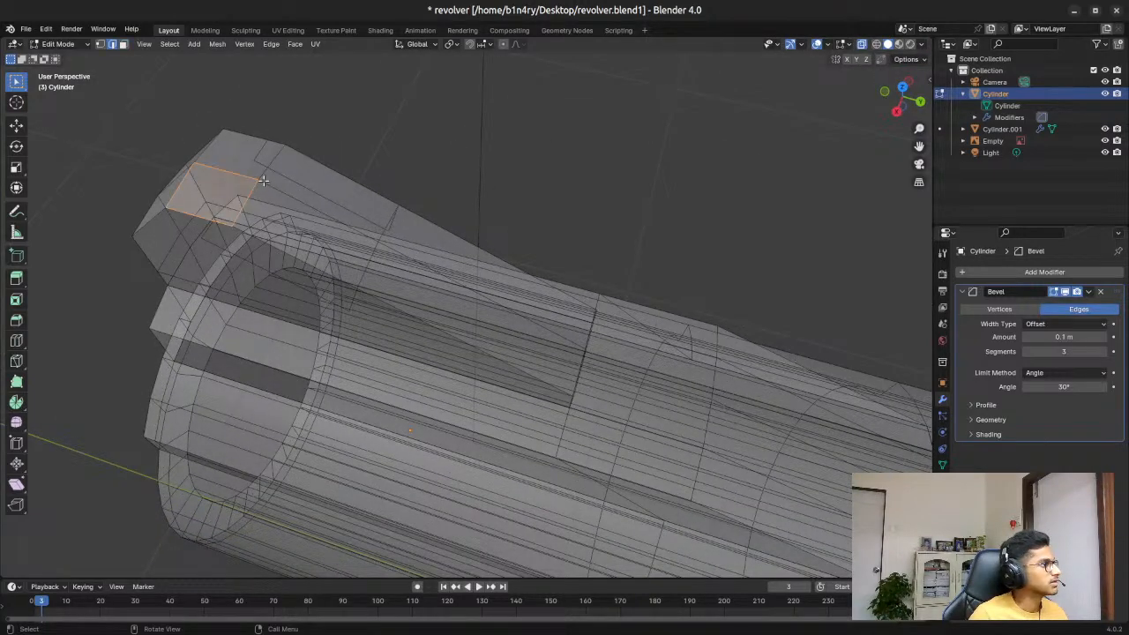
left_click(253, 193)
left_click(252, 185)
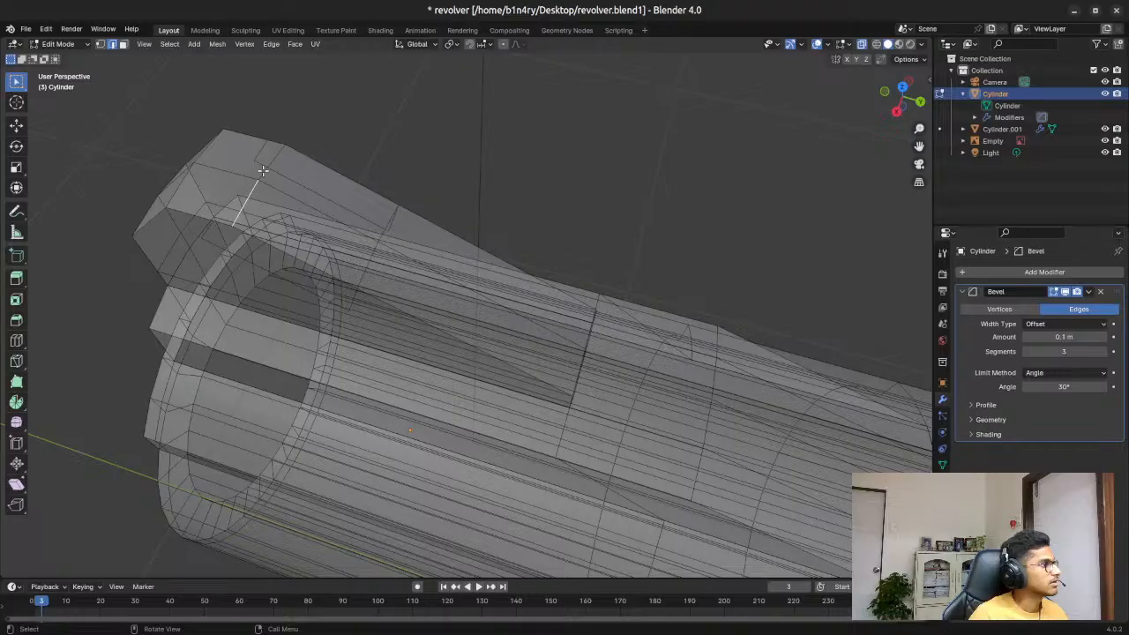
left_click(265, 167)
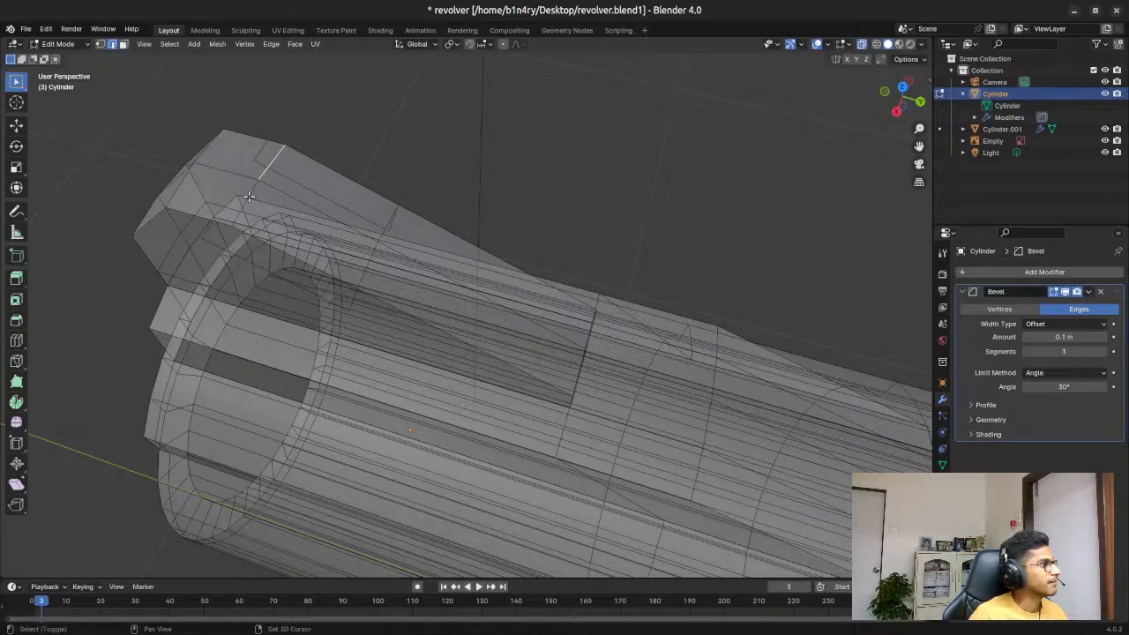
left_click(254, 188, "shift")
key("x")
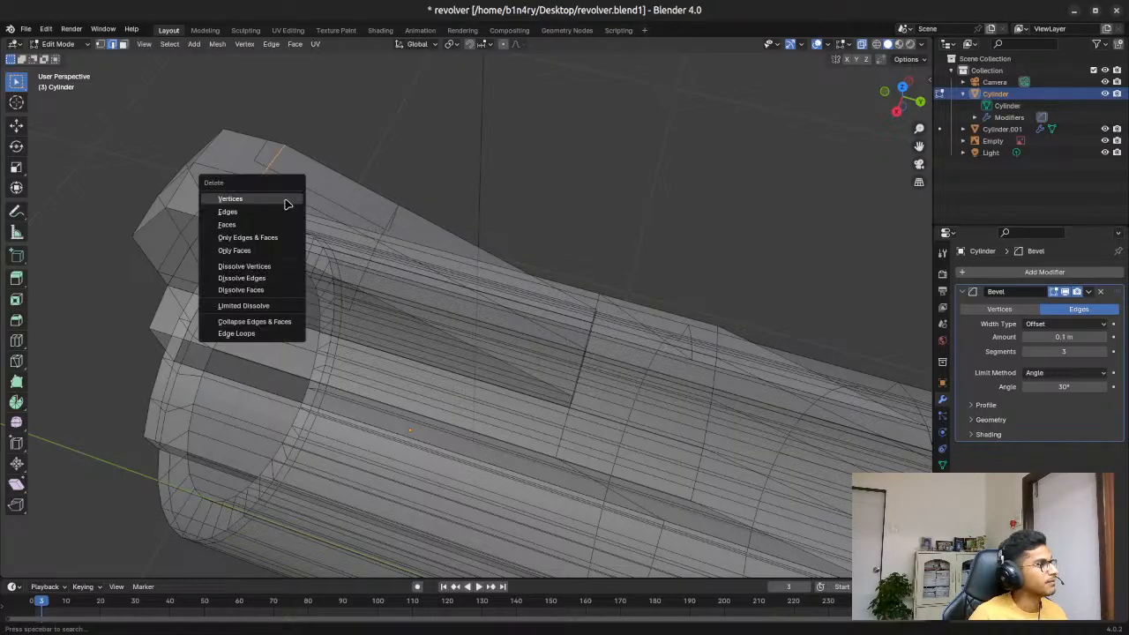
left_click(278, 212)
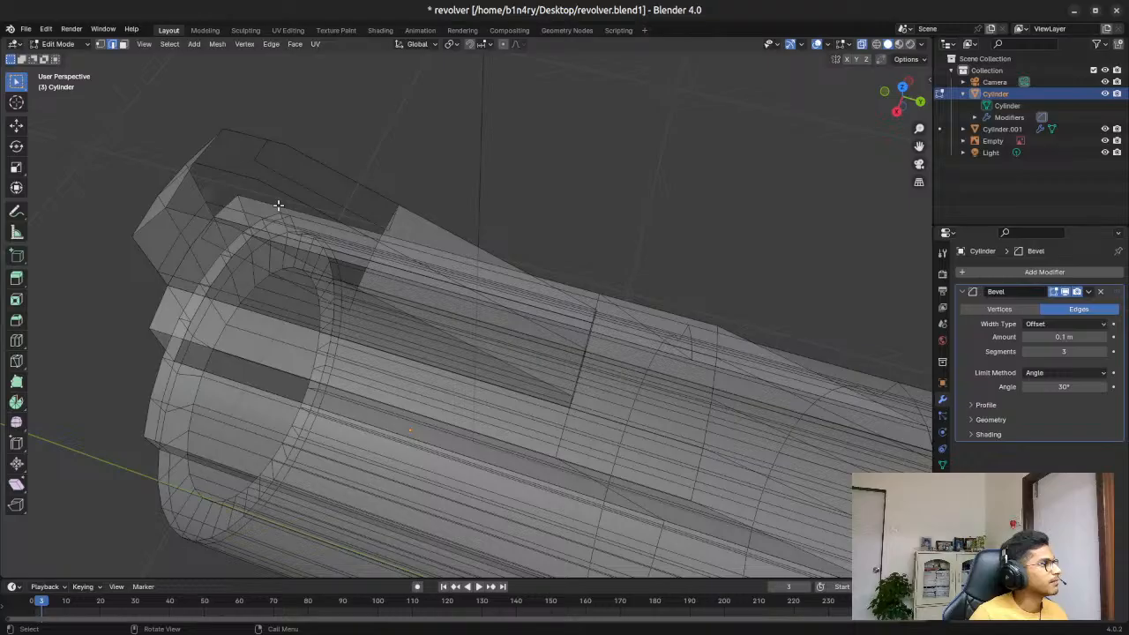
Step: Turn off X-ray display to work on the sight's top edge where the slope begins
mouse_move(289, 163)
middle_mouse_down()
mouse_move(232, 124)
mouse_move(226, 106)
mouse_move(347, 124)
middle_mouse_up()
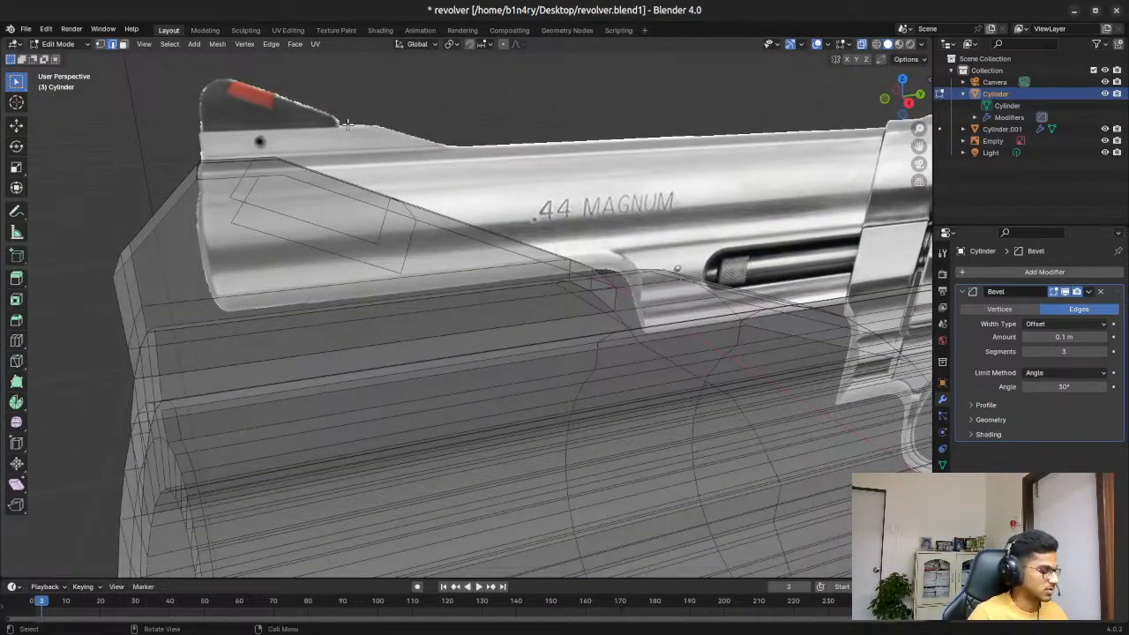
key("alt+z")
mouse_move(409, 159)
middle_mouse_down()
mouse_move(292, 195)
mouse_move(327, 174)
mouse_move(350, 180)
middle_mouse_up()
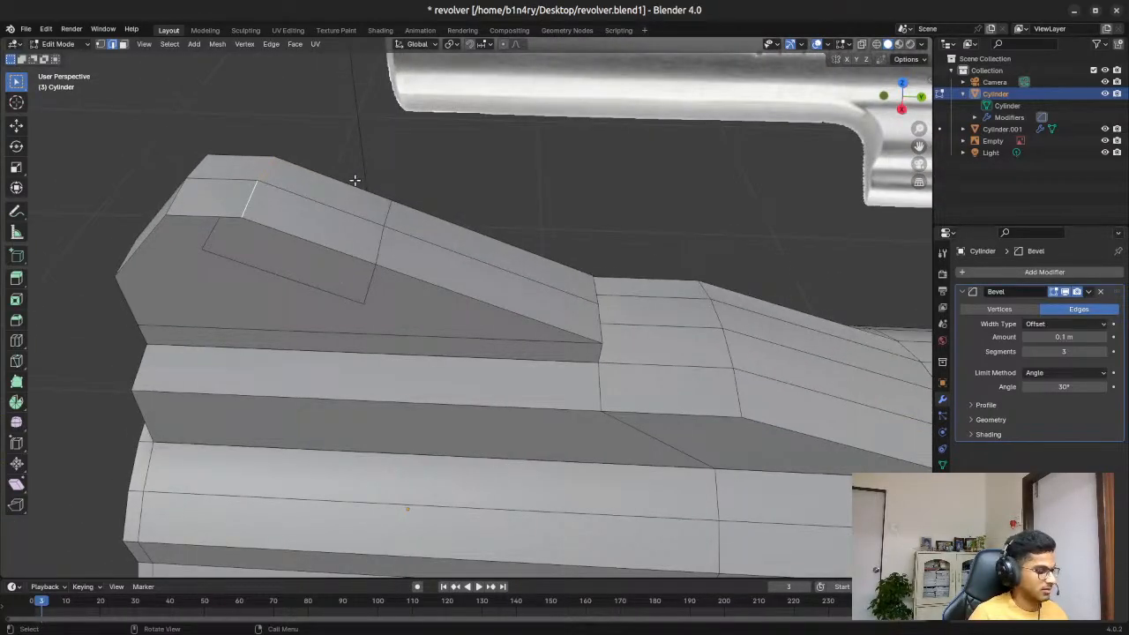
Step: Try moving the sight's top crease edge along Y, and its vertices freely, to meet the insert outline's front corners
key("g")
key("y")
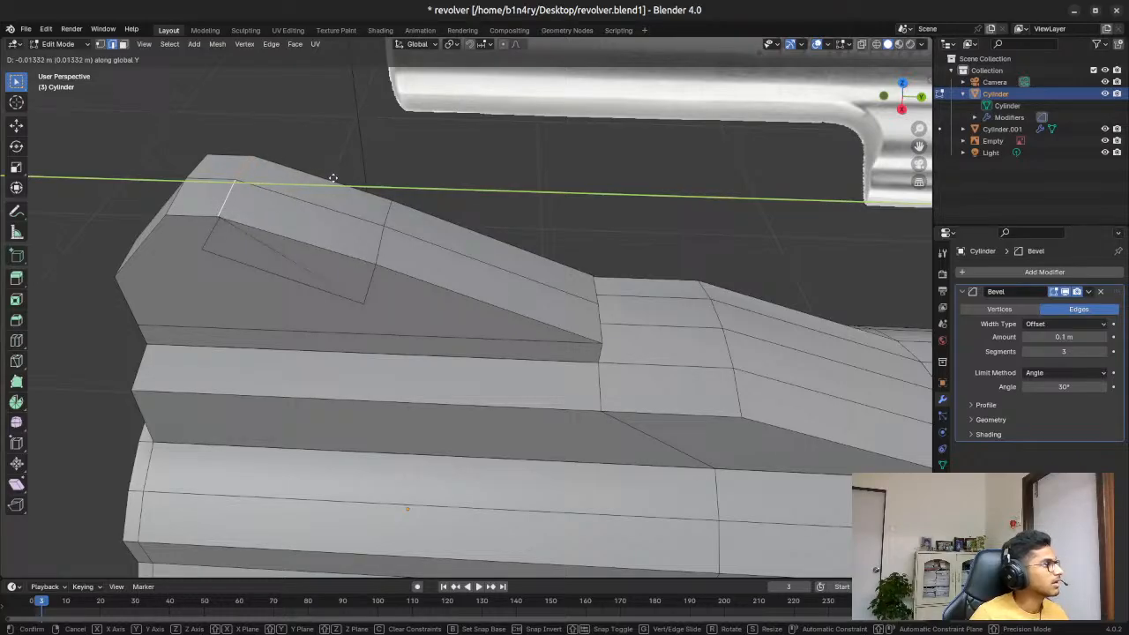
left_click(332, 177)
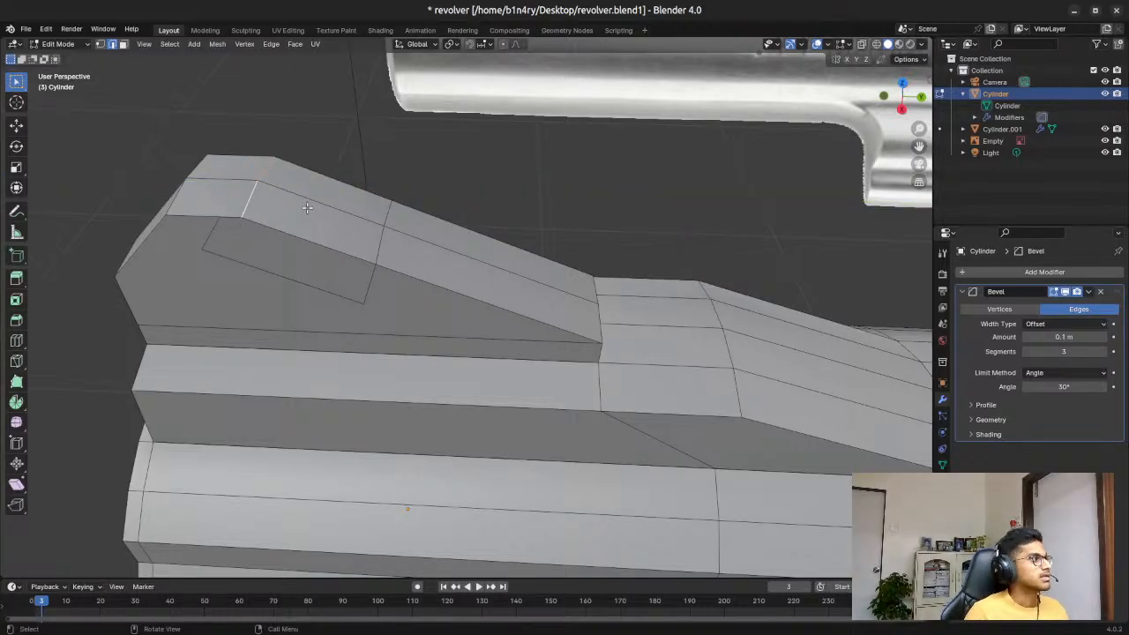
key("1")
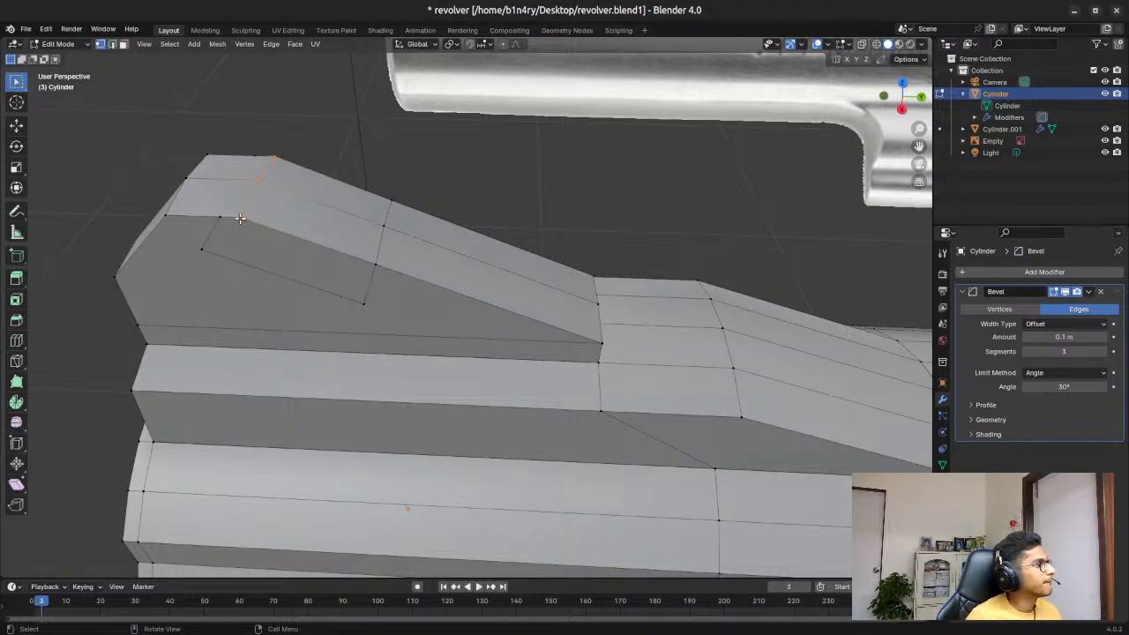
key("g")
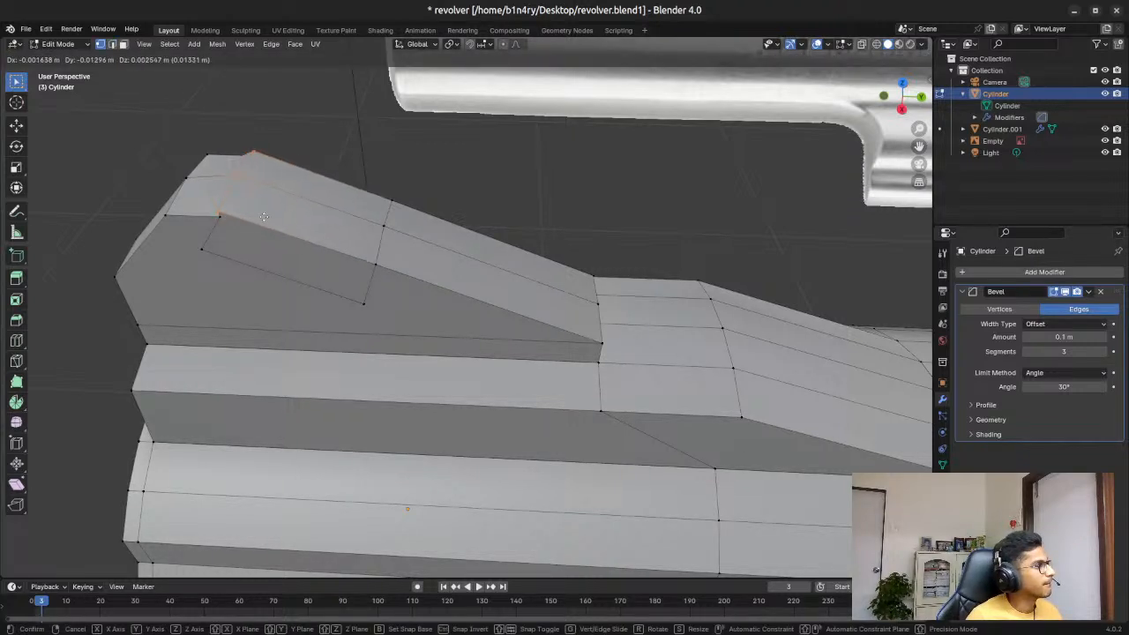
left_click(270, 223)
Step: Select the crease vertices and the neighbouring insert corner vertices on both sides of the sight, and try Merge by Distance
left_click(255, 152)
left_click_drag(252, 150, 290, 166)
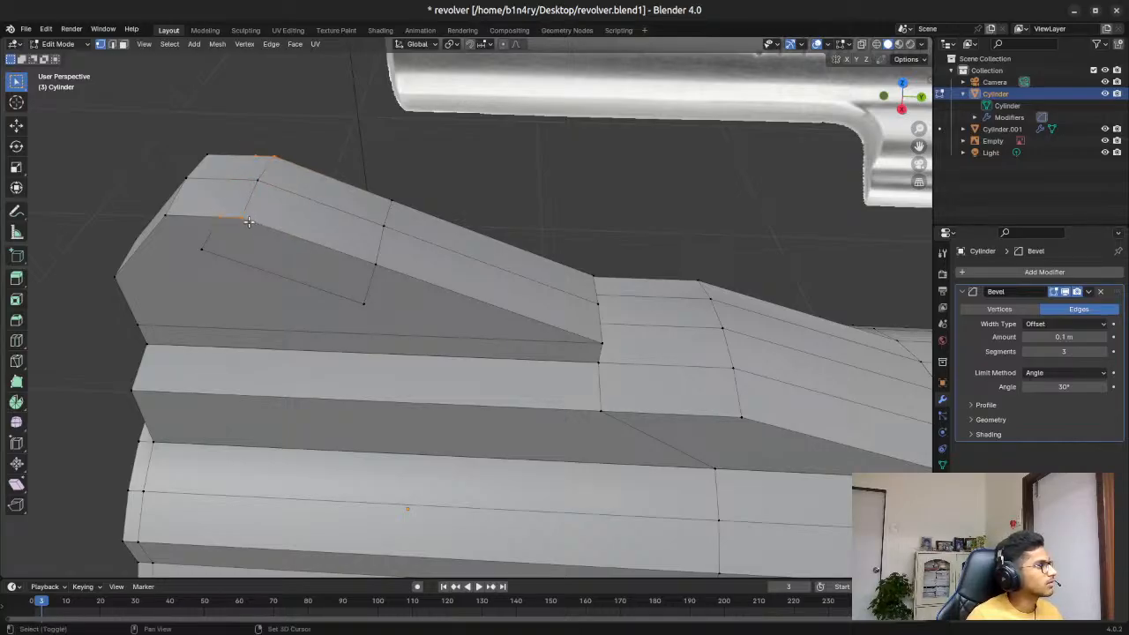
key("ctrl+v")
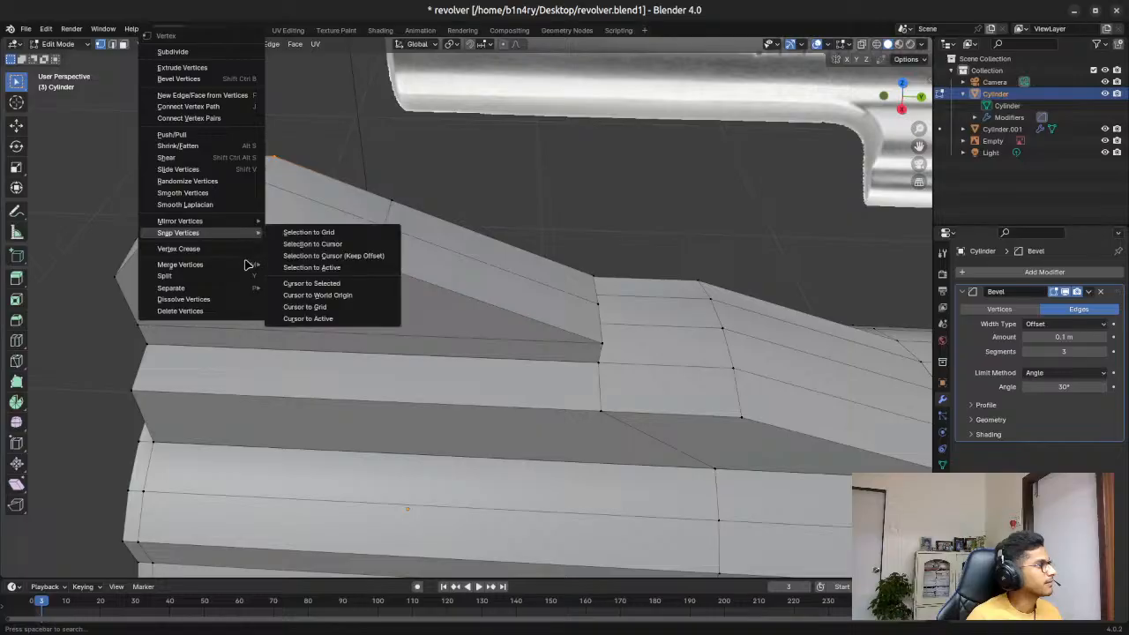
mouse_move(265, 265)
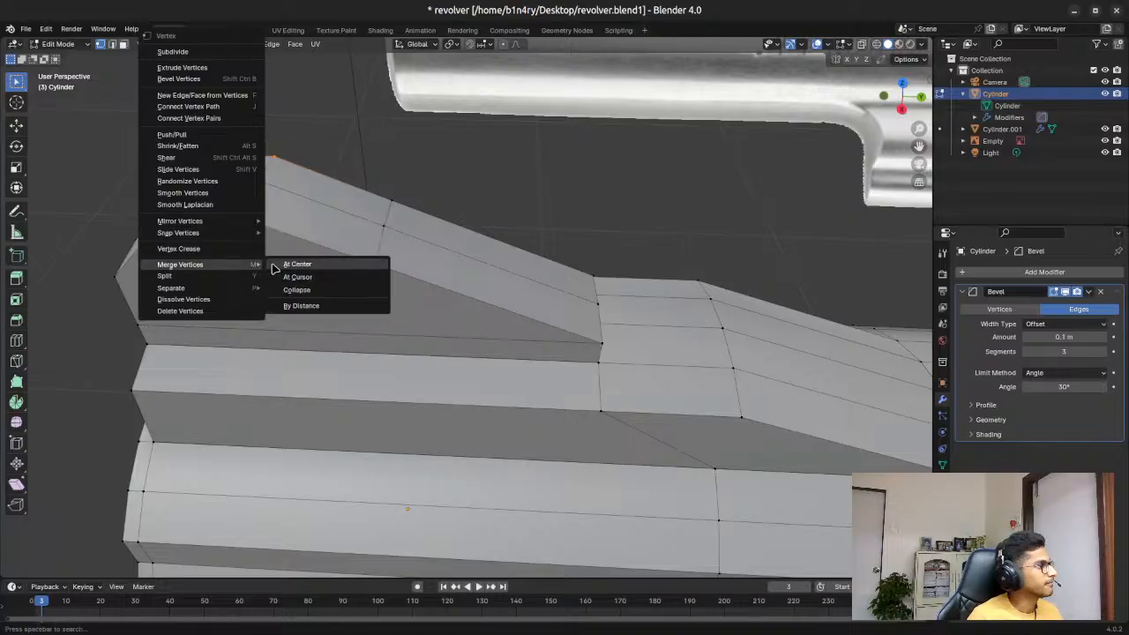
left_click(303, 306)
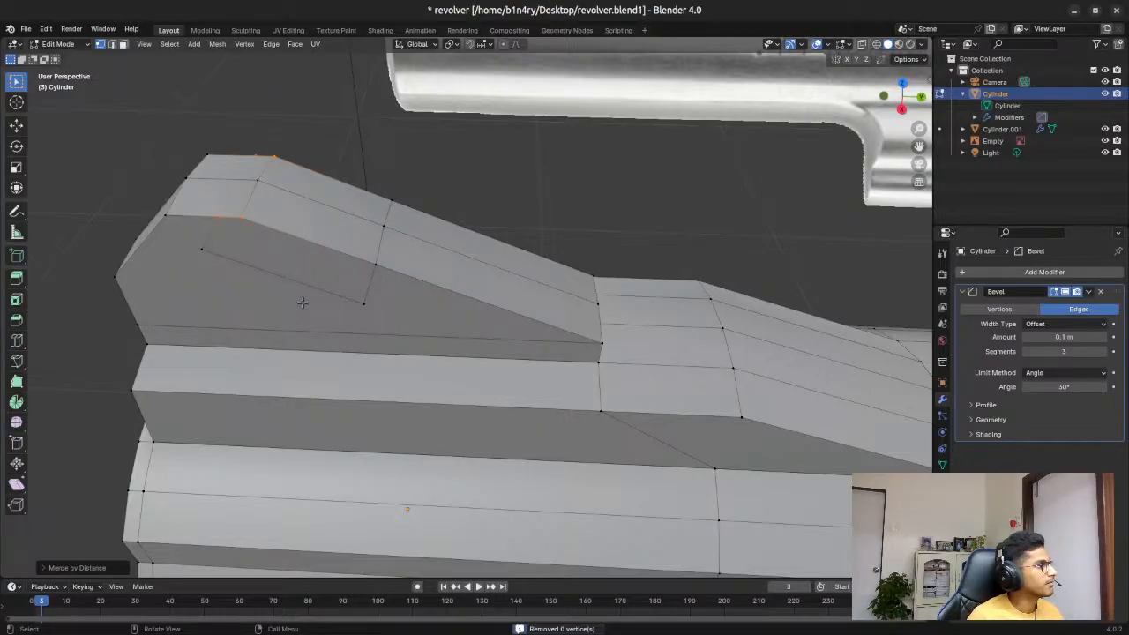
Step: Try merging the selected crease and insert corner vertices at their center, and undo the merge
key("ctrl+v")
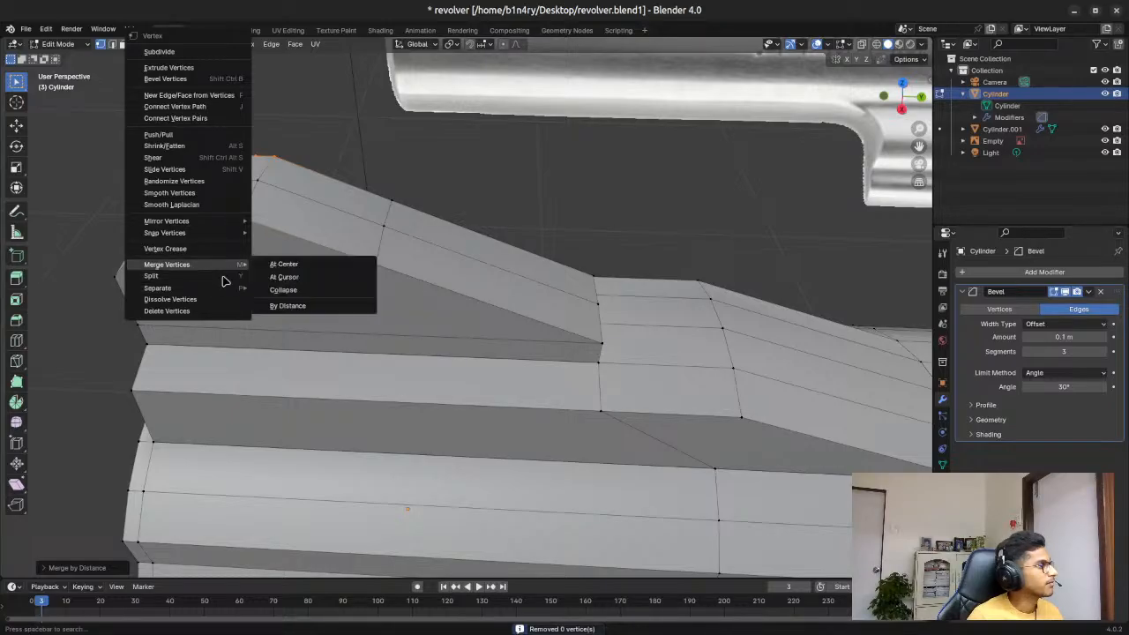
mouse_move(225, 266)
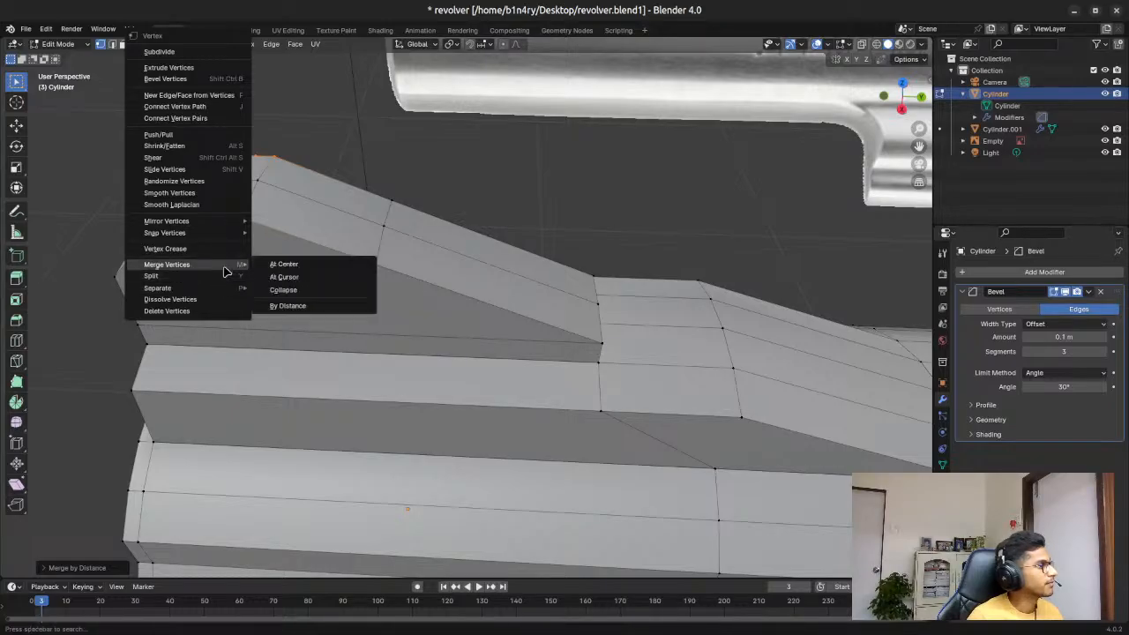
left_click(308, 267)
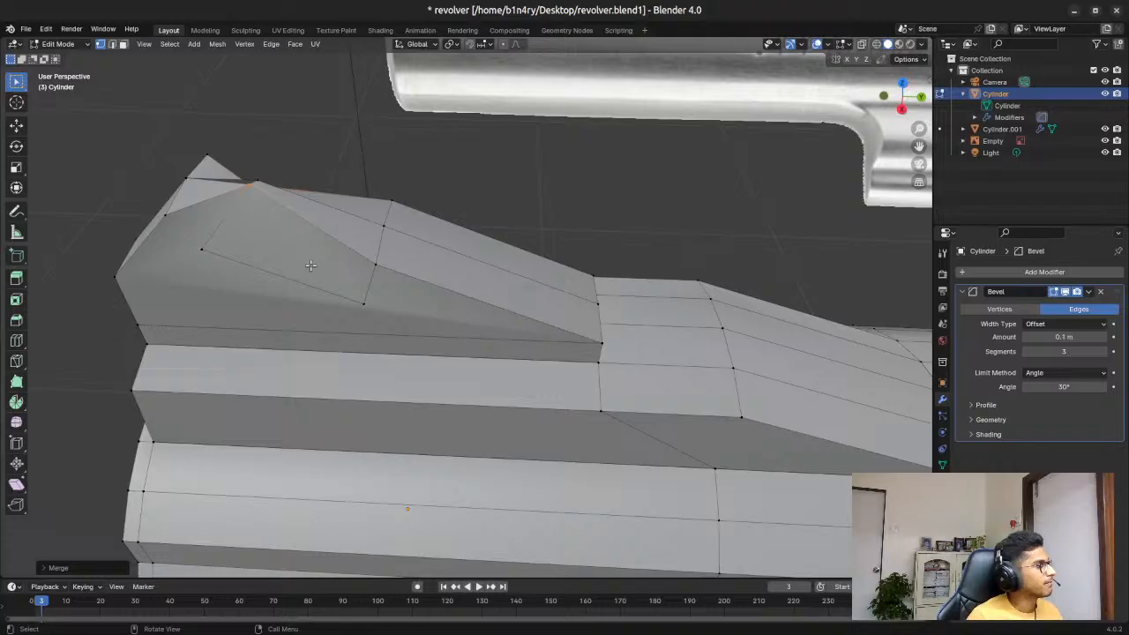
key("ctrl+z")
Step: Merge each selected pair of crease and insert corner vertices with Collapse
key("ctrl+v")
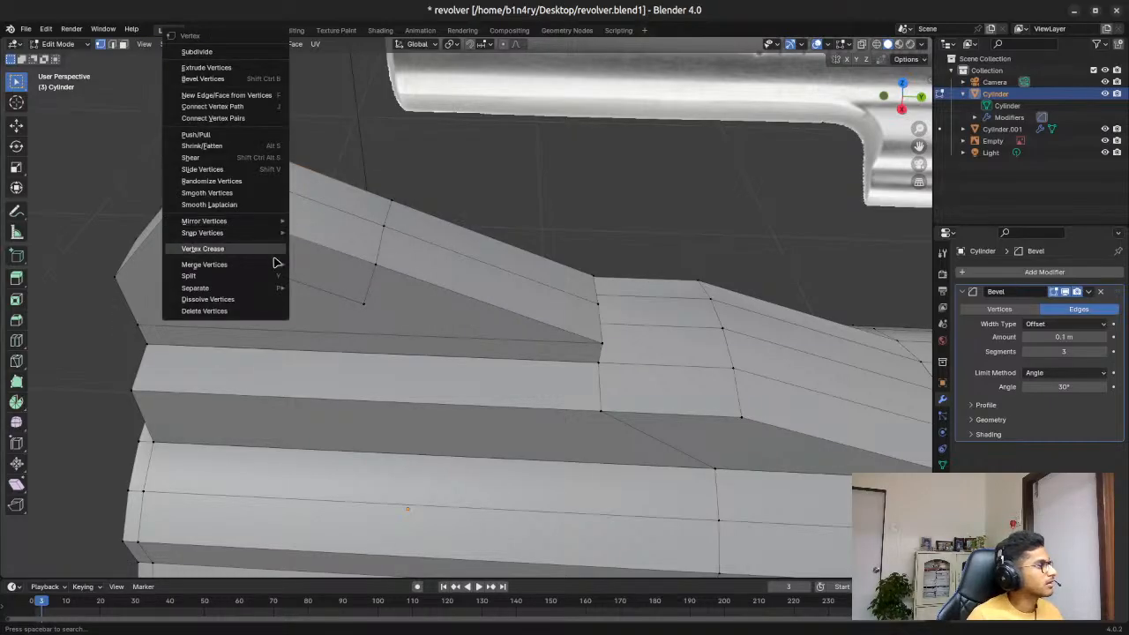
mouse_move(278, 266)
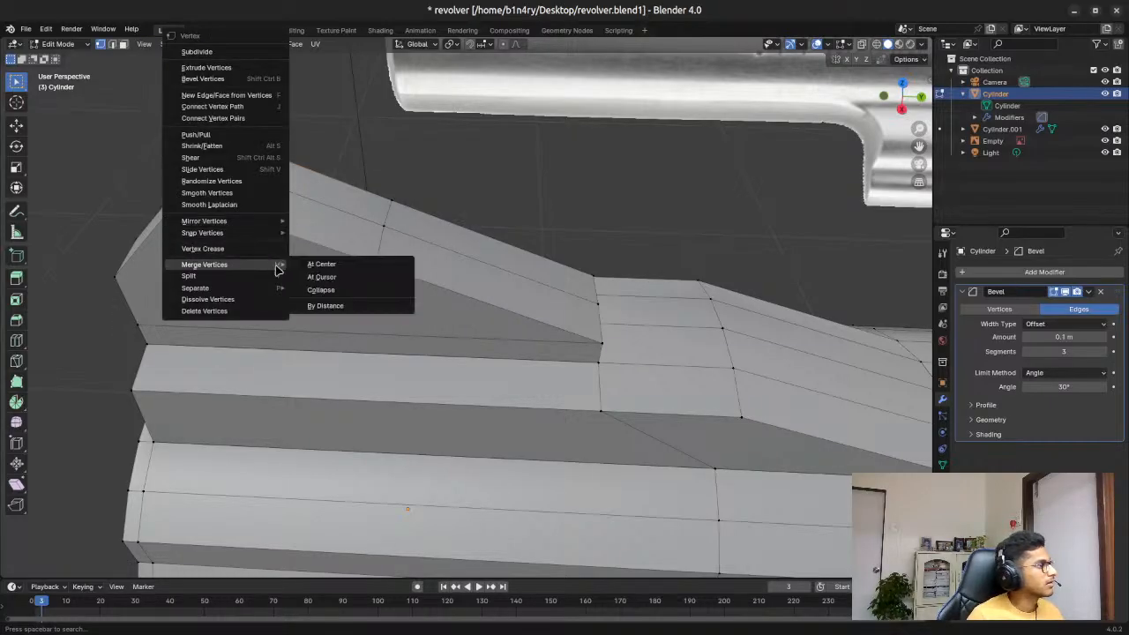
left_click(360, 290)
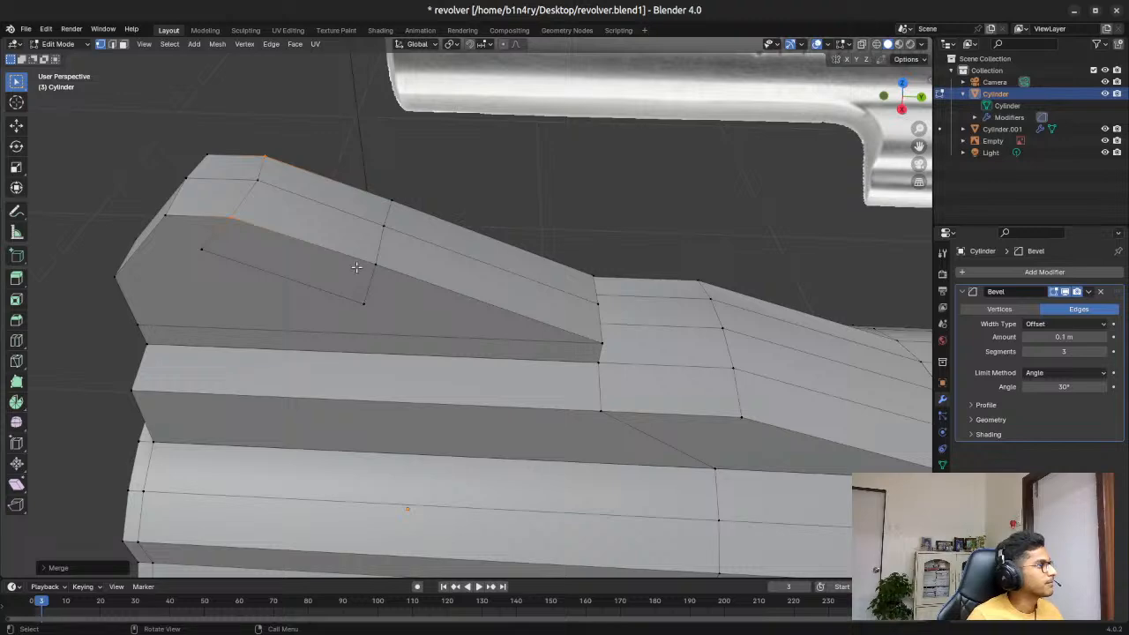
middle_click_drag(262, 308, 222, 293)
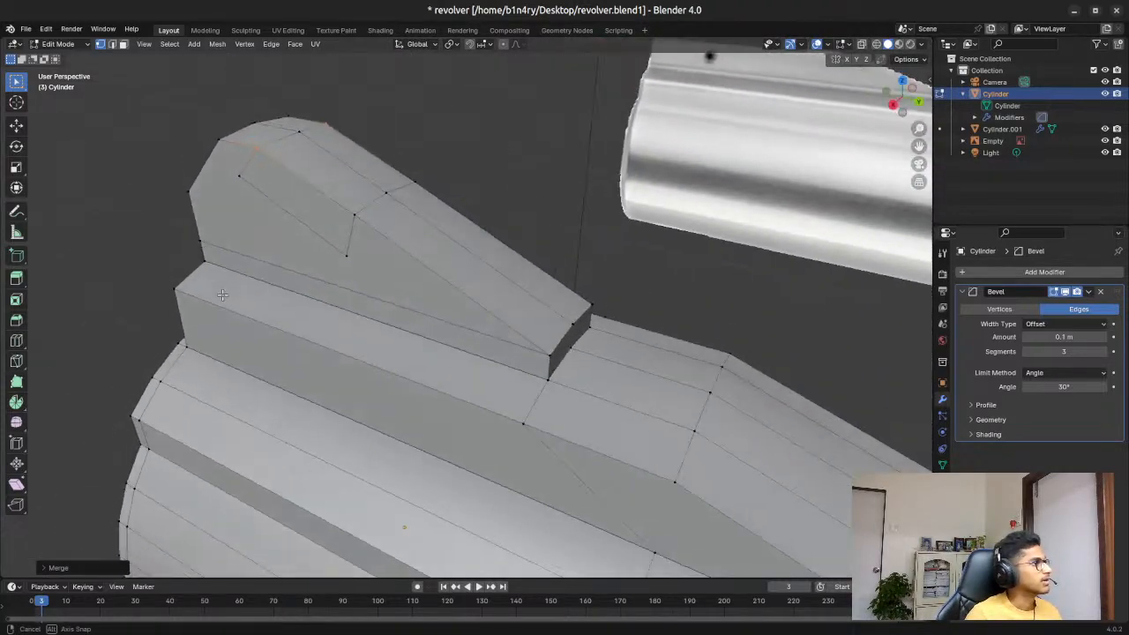
Step: In face mode, select the insert's top and side faces on both halves of the sight and try extruding them together
left_click(414, 133)
key("3")
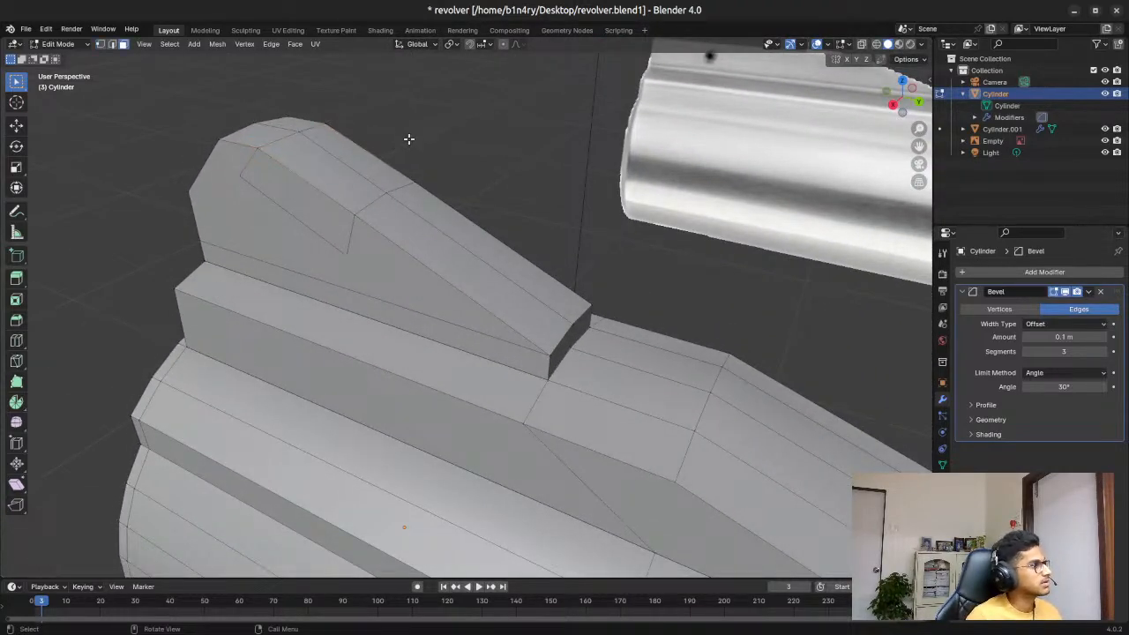
left_click(324, 180)
left_click(325, 203, "shift")
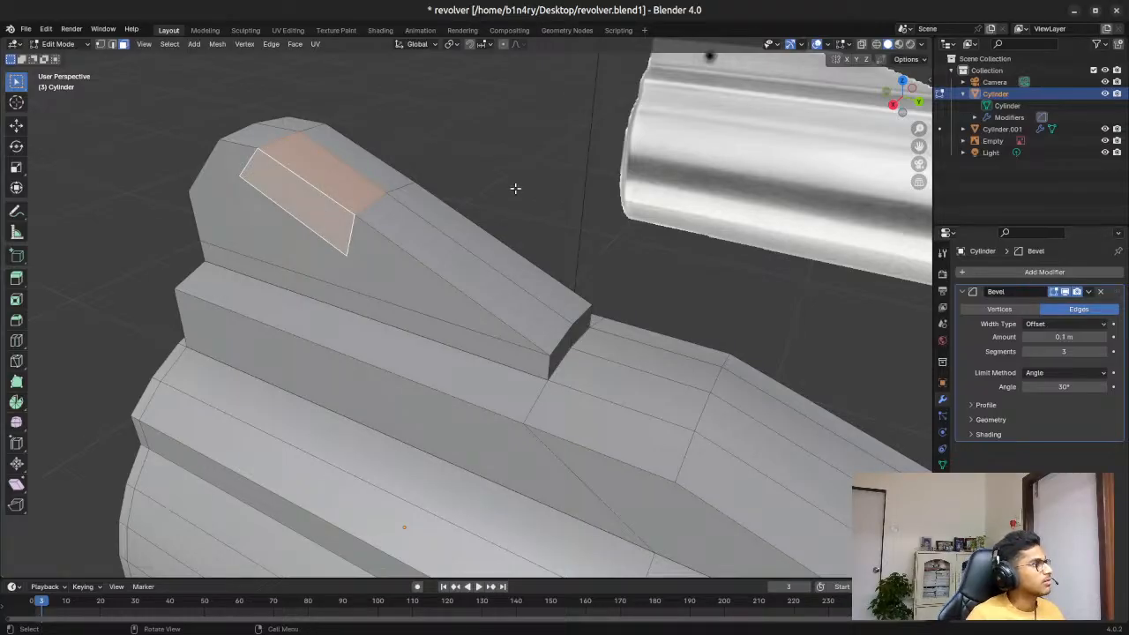
middle_click_drag(426, 163, 311, 159)
left_click(466, 143, "shift")
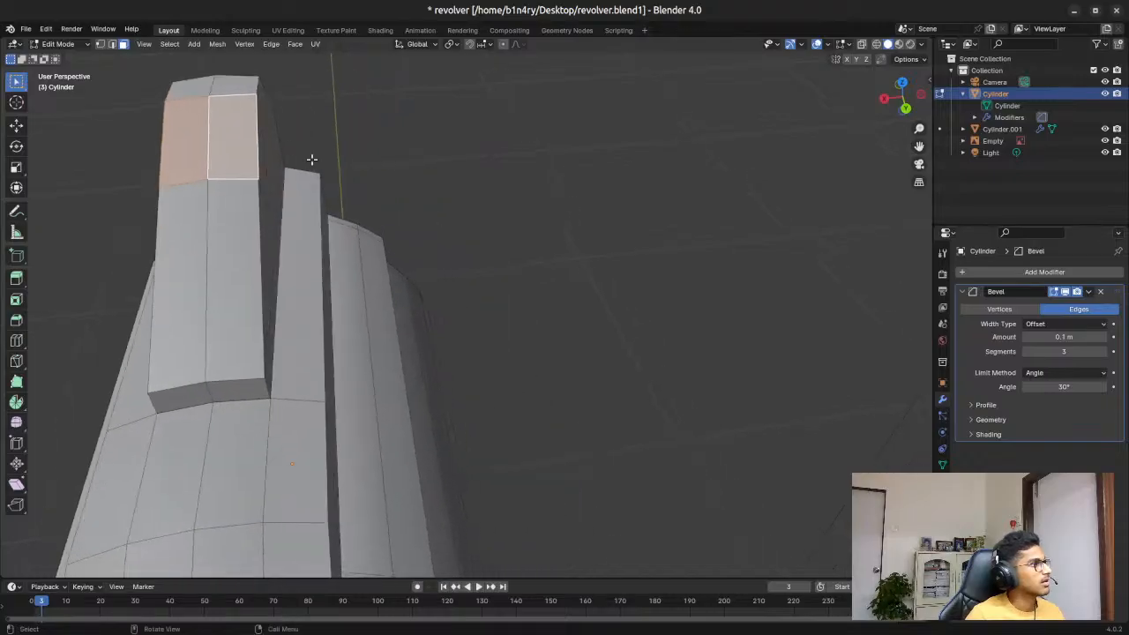
left_click(258, 130, "shift")
key("e")
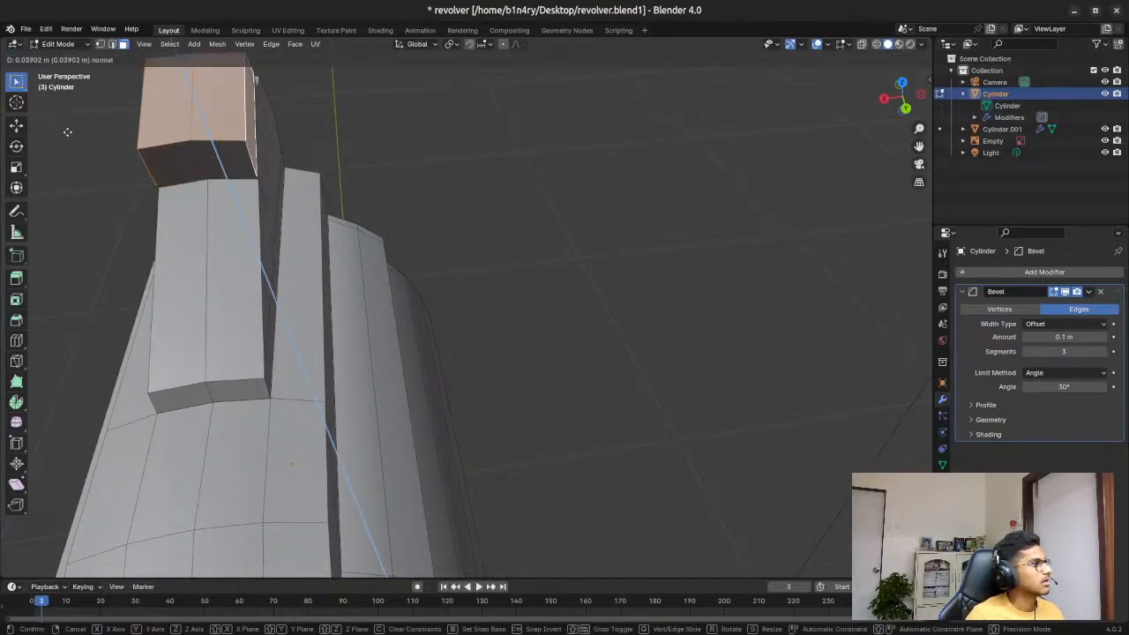
left_click(95, 169)
Step: Deselect the insert's two top faces and try extruding only its opposite side faces together
middle_click_drag(106, 159, 110, 272)
left_click(87, 307, "shift")
left_click(143, 269, "shift")
key("e")
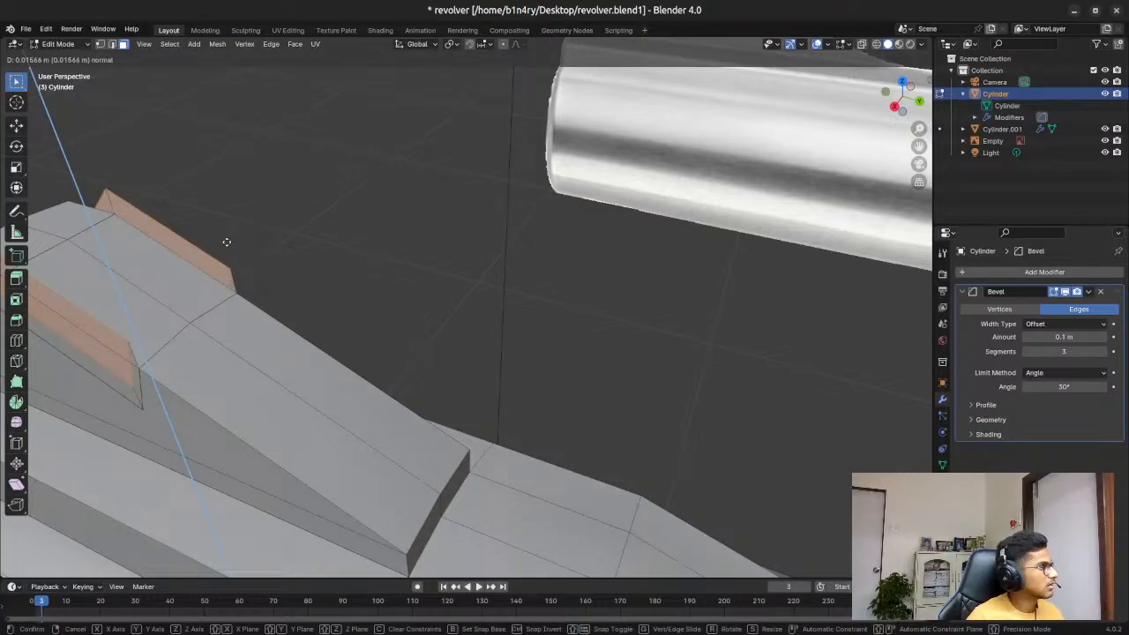
left_click(177, 294)
Step: Extrude the insert's near side face inward by about 0.0018 m
left_click(114, 363)
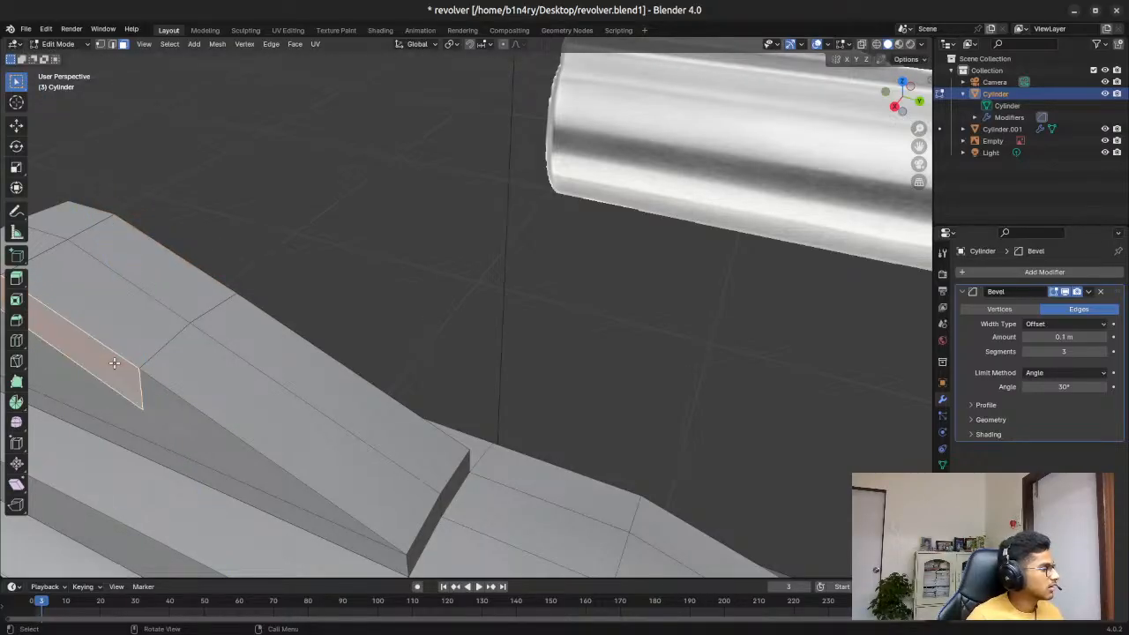
key("e")
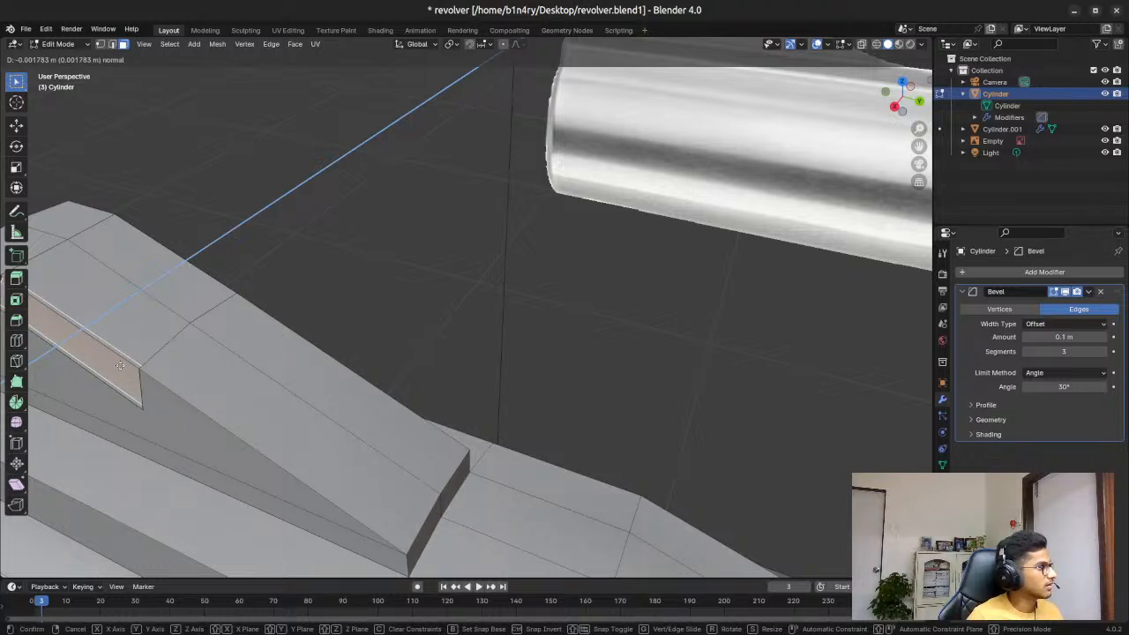
left_click(120, 365)
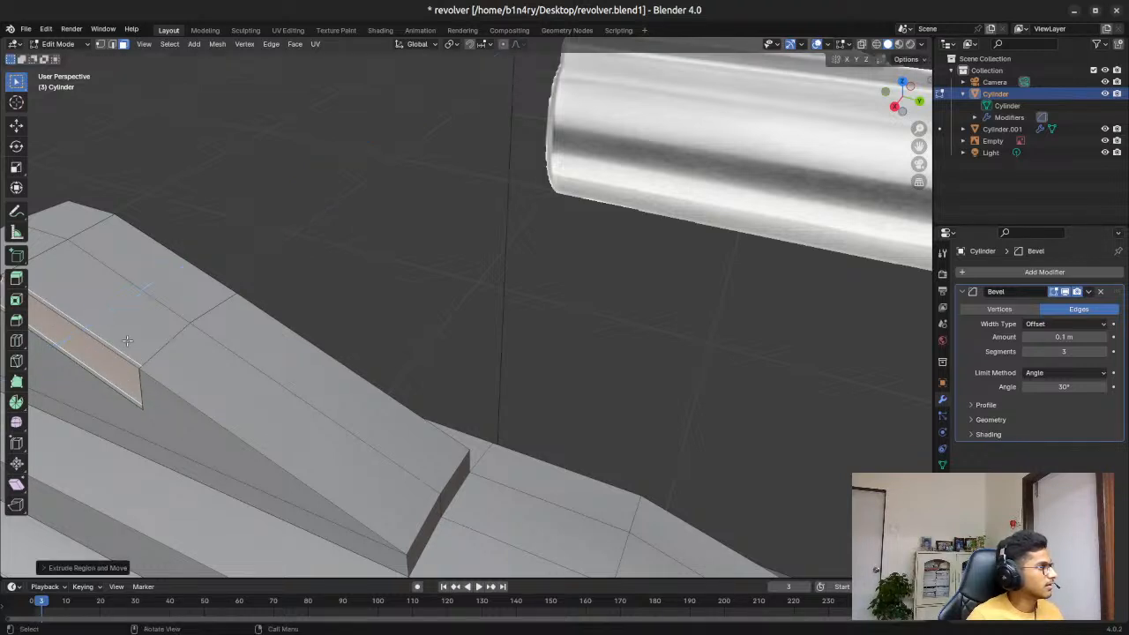
Step: Try extruding the insert's near top face inward, and clear the selection
left_click(127, 340)
key("e")
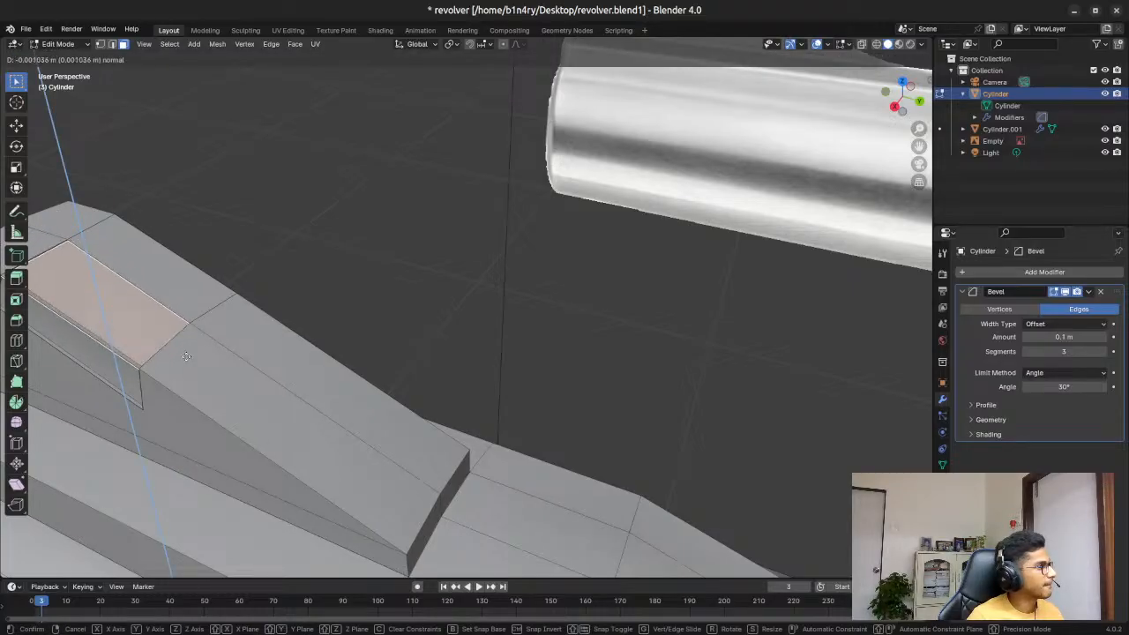
right_click(187, 356)
middle_click_drag(199, 350, 254, 311)
left_click(525, 112)
Step: Extrude the insert's side face on the opposite side of the sight inward by about 0.0029 m, and deselect it
middle_click_drag(421, 255, 392, 138)
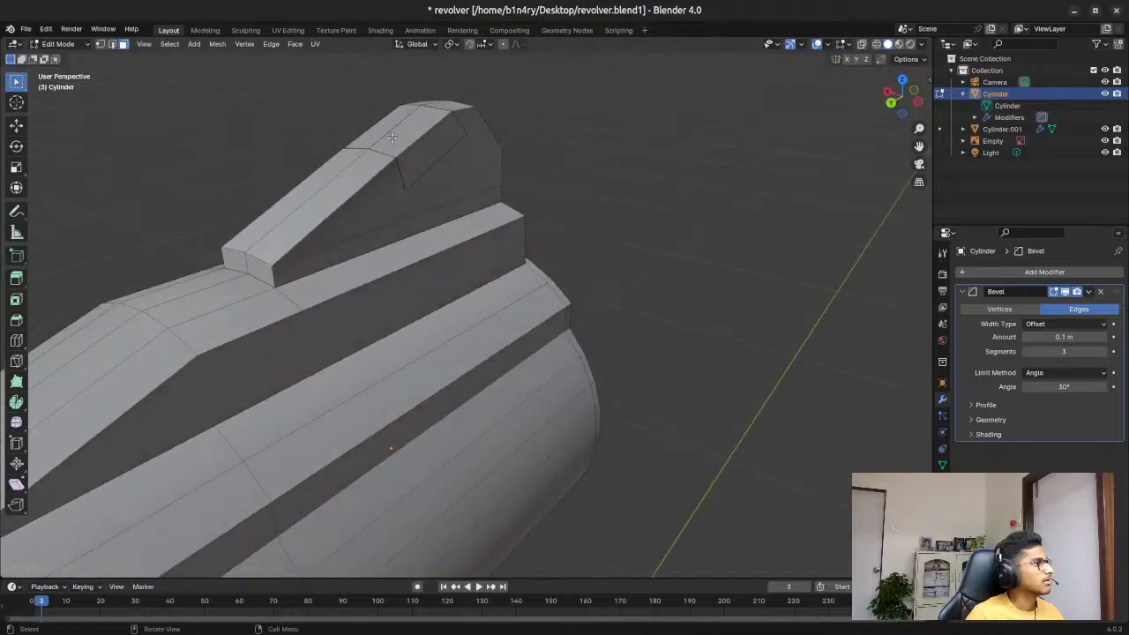
left_click(436, 133)
key("e")
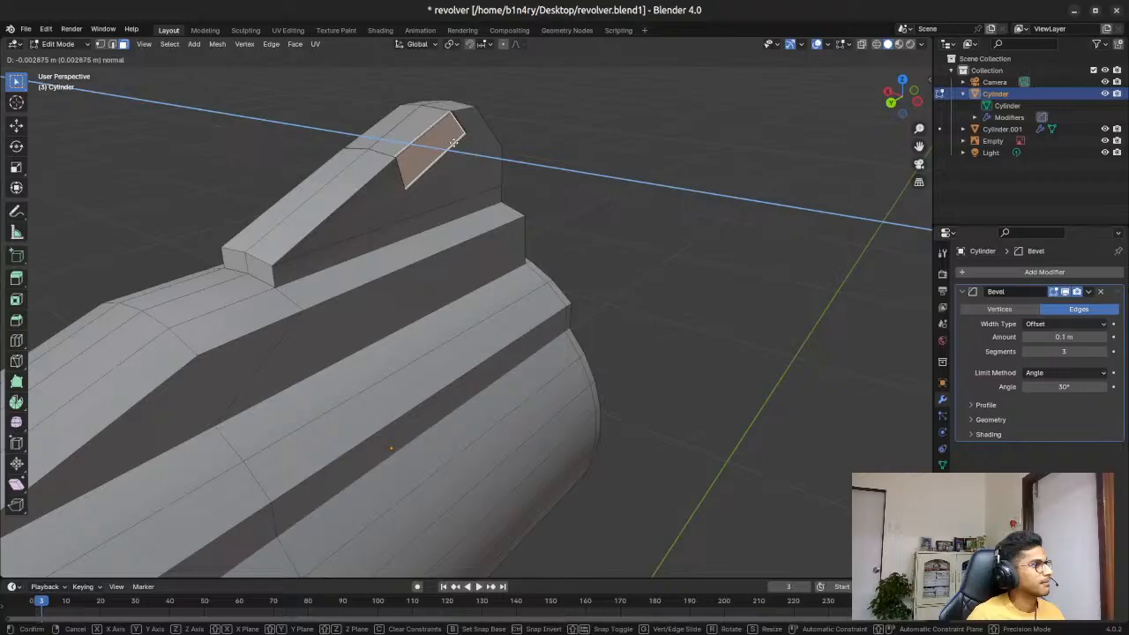
left_click(453, 142)
left_click(526, 139)
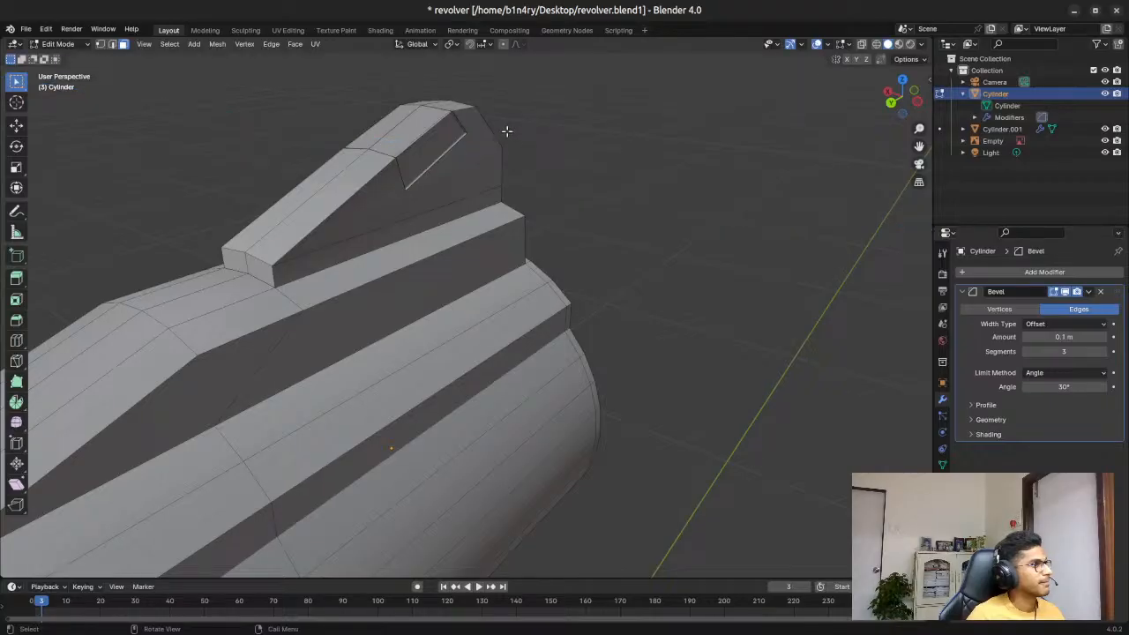
Step: Examine the sight's recessed insert faces and overall shape against the reference image, and switch to edge selection
middle_click_drag(537, 153, 781, 101)
middle_click_drag(774, 182, 603, 325)
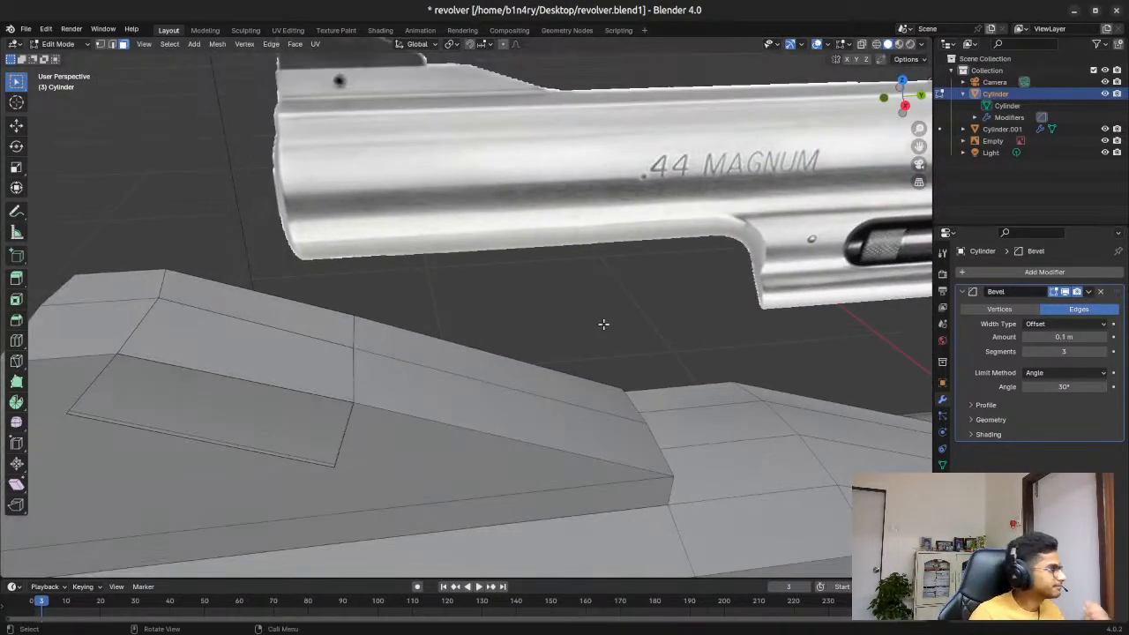
left_click(301, 392)
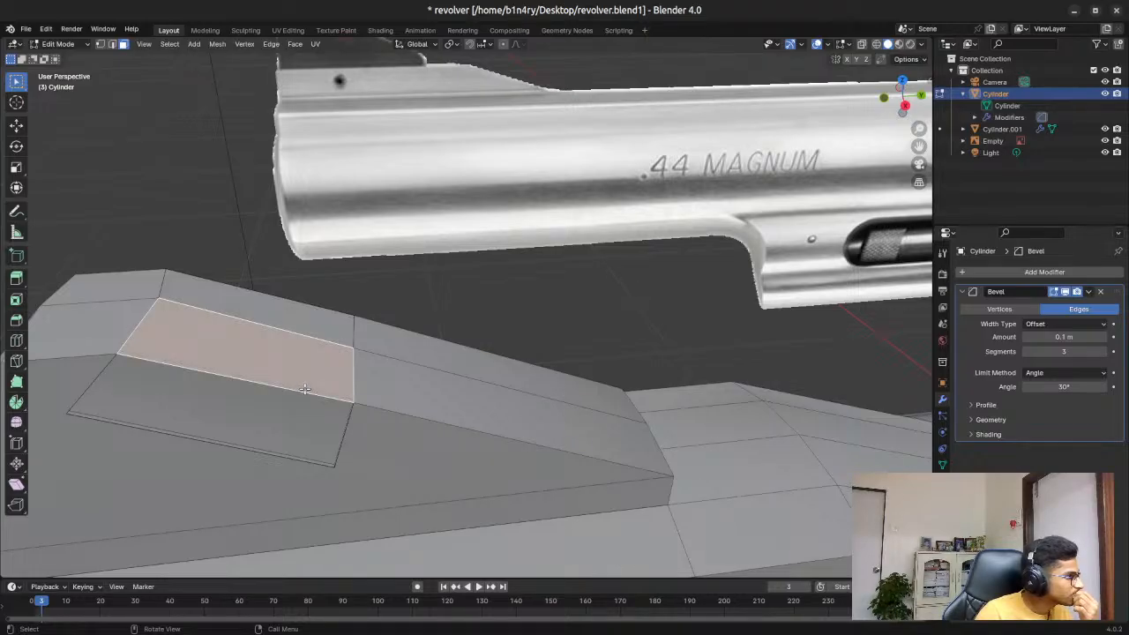
scroll(391, 257, "down", 2)
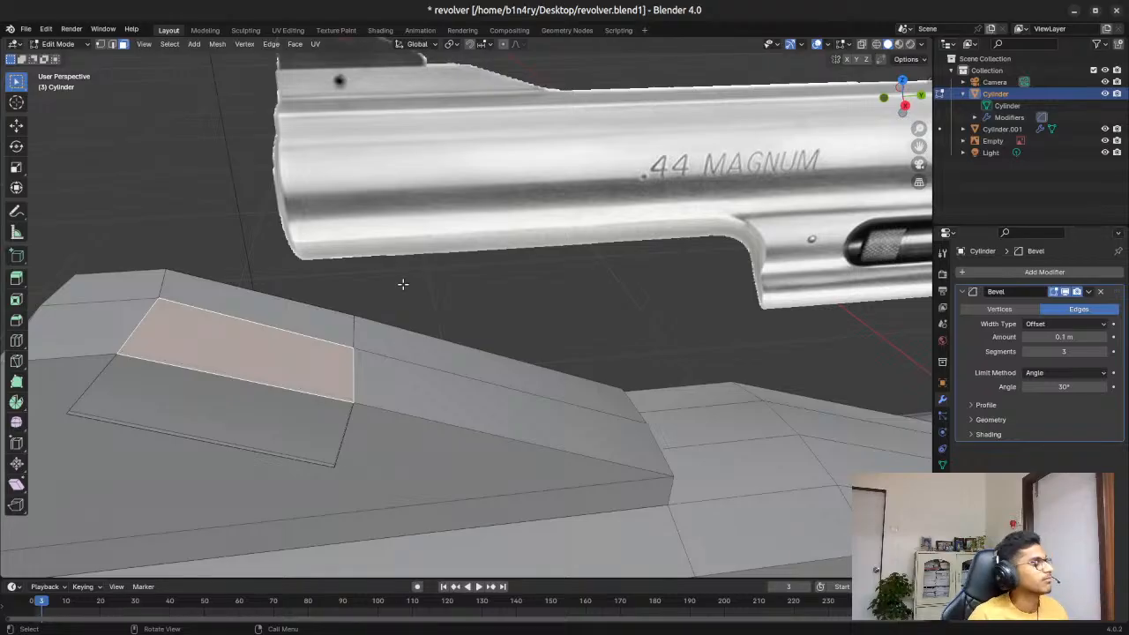
middle_click_drag(403, 282, 181, 285)
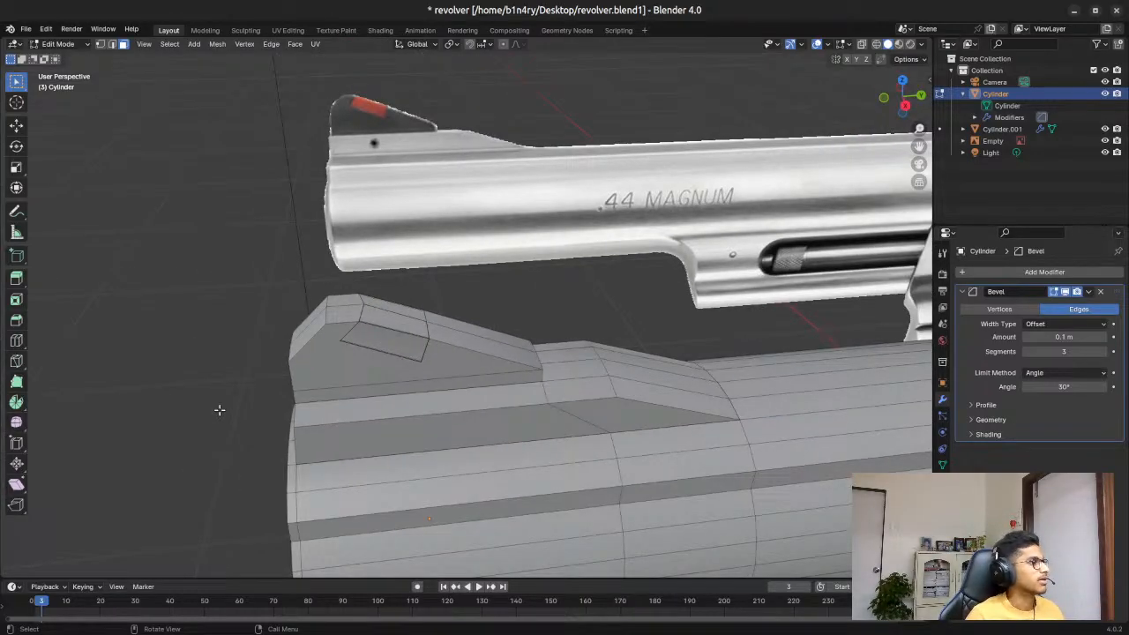
middle_click_drag(250, 310, 238, 266)
scroll(239, 272, "down", 4)
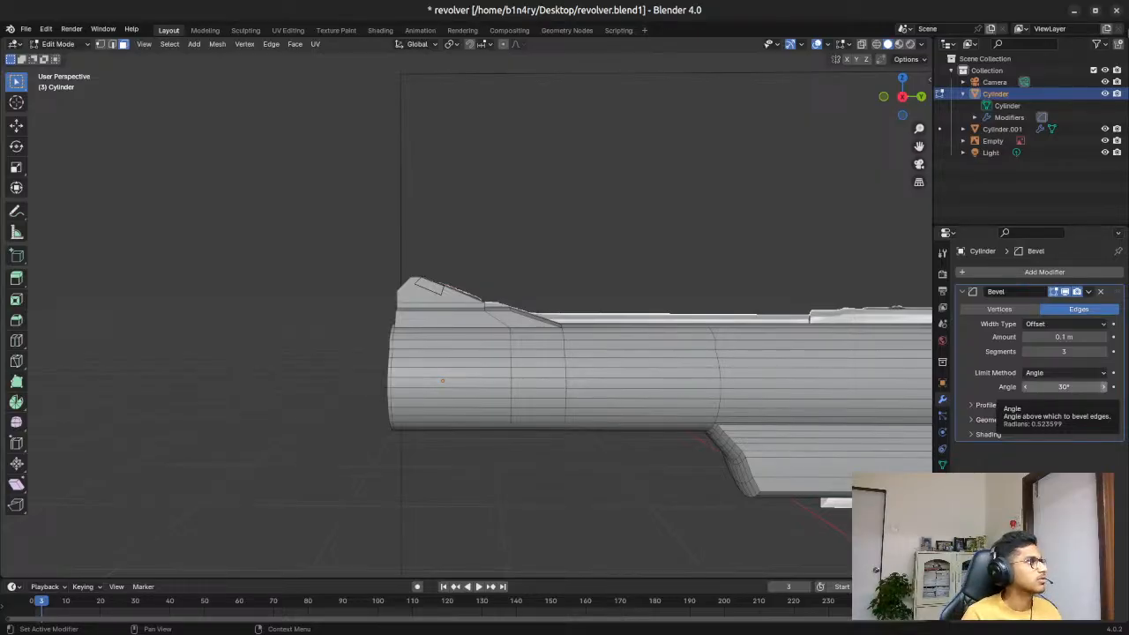
key("2")
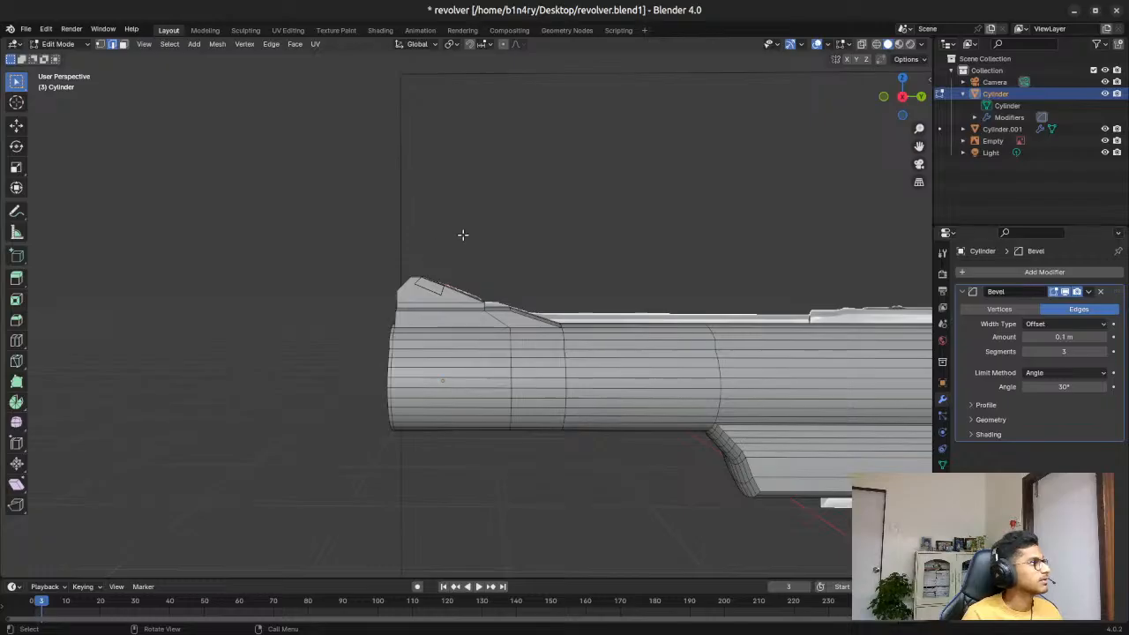
Step: Try bevelling the horizontal edge at the sight blade's base about 0.066 m wide with 7 segments, and undo it
scroll(463, 235, "up", 6)
left_click(336, 292)
key("ctrl+b")
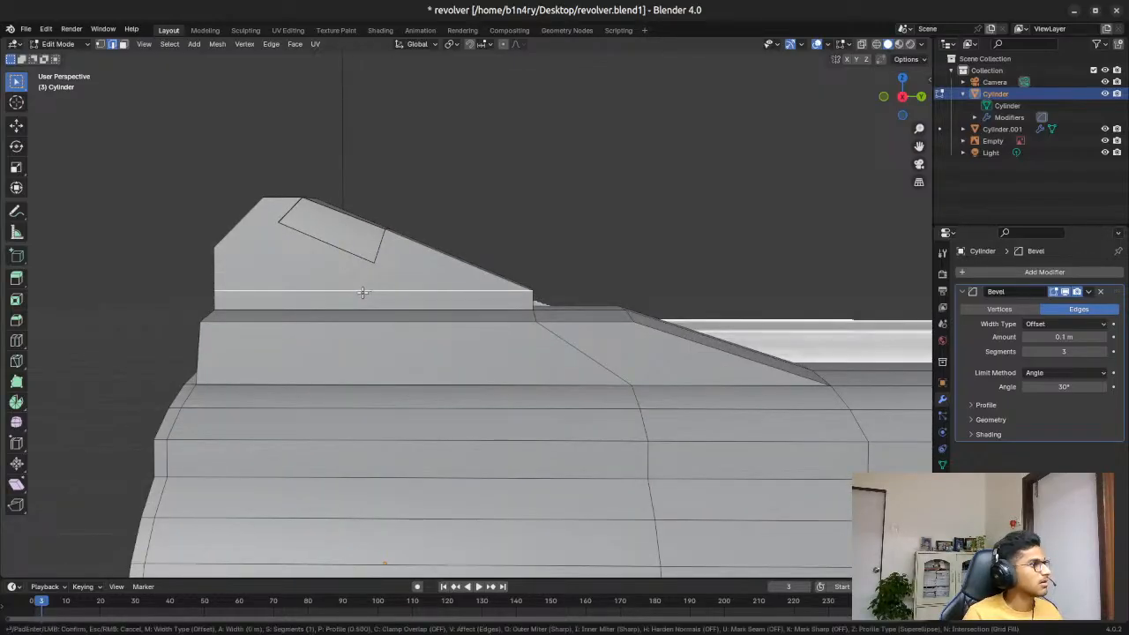
scroll(456, 292, "up", 8)
scroll(456, 292, "up", 5)
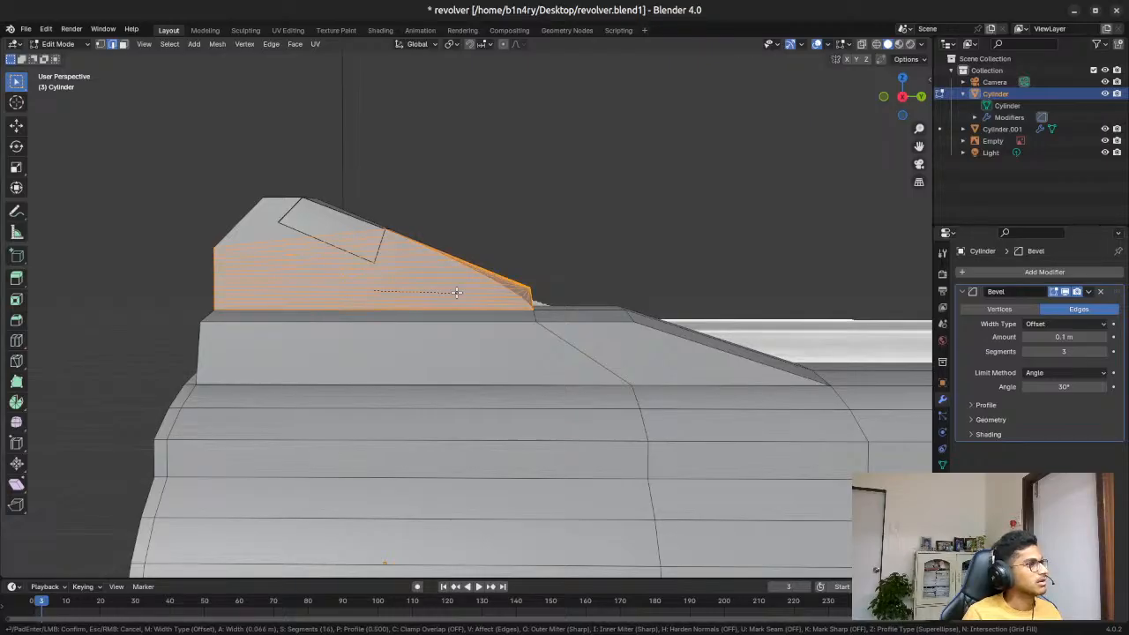
scroll(456, 292, "down", 6)
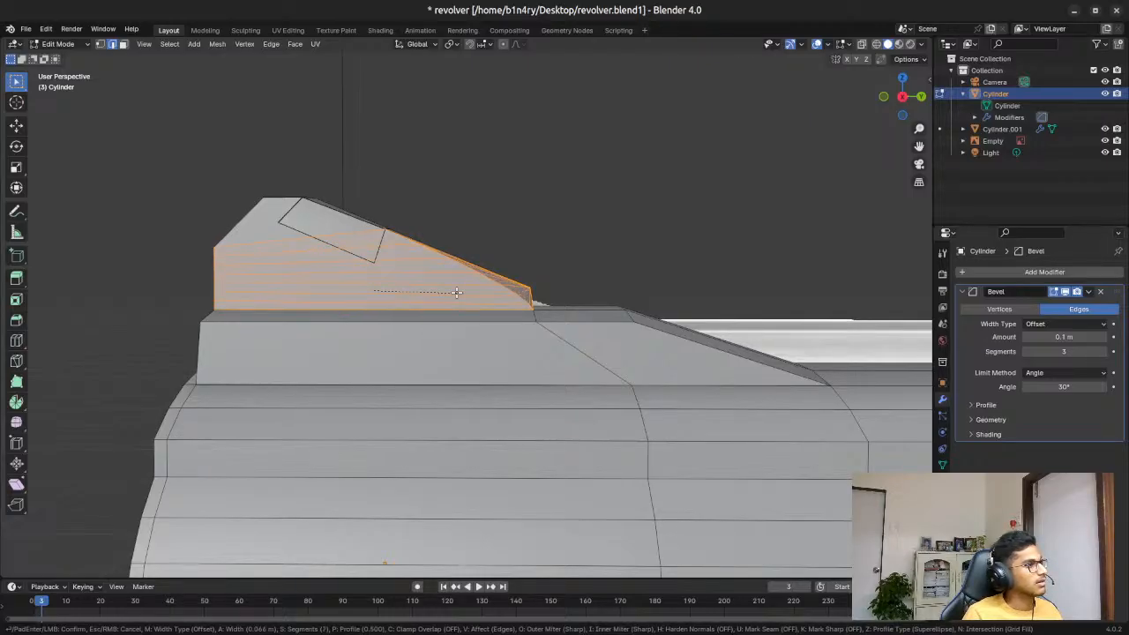
left_click(456, 292)
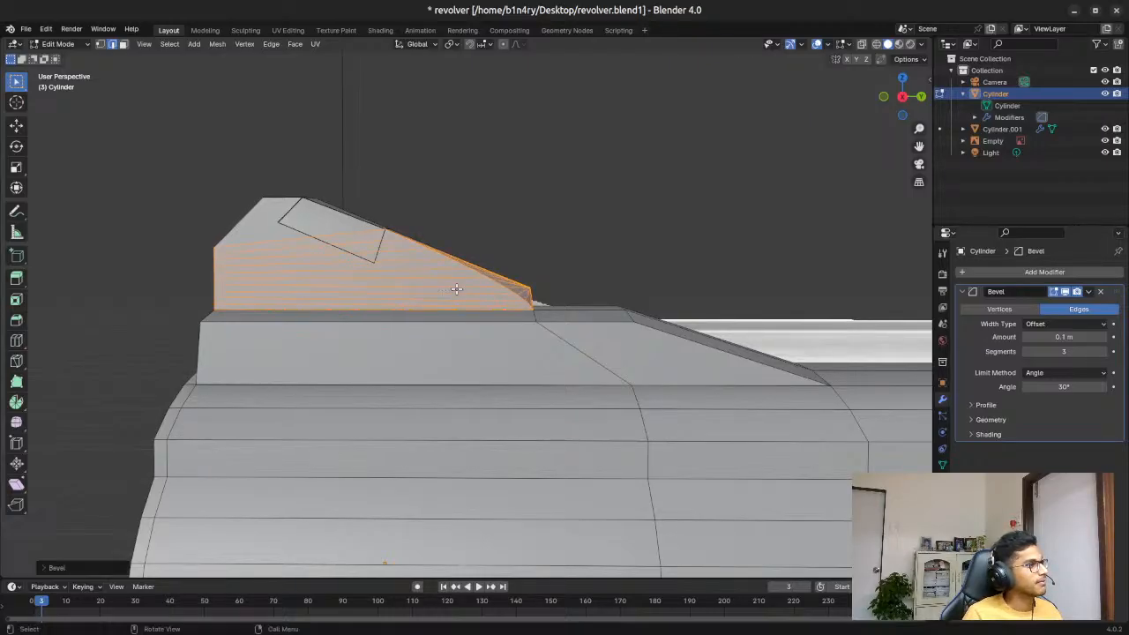
left_click(511, 230)
key("ctrl+z")
key("ctrl+z")
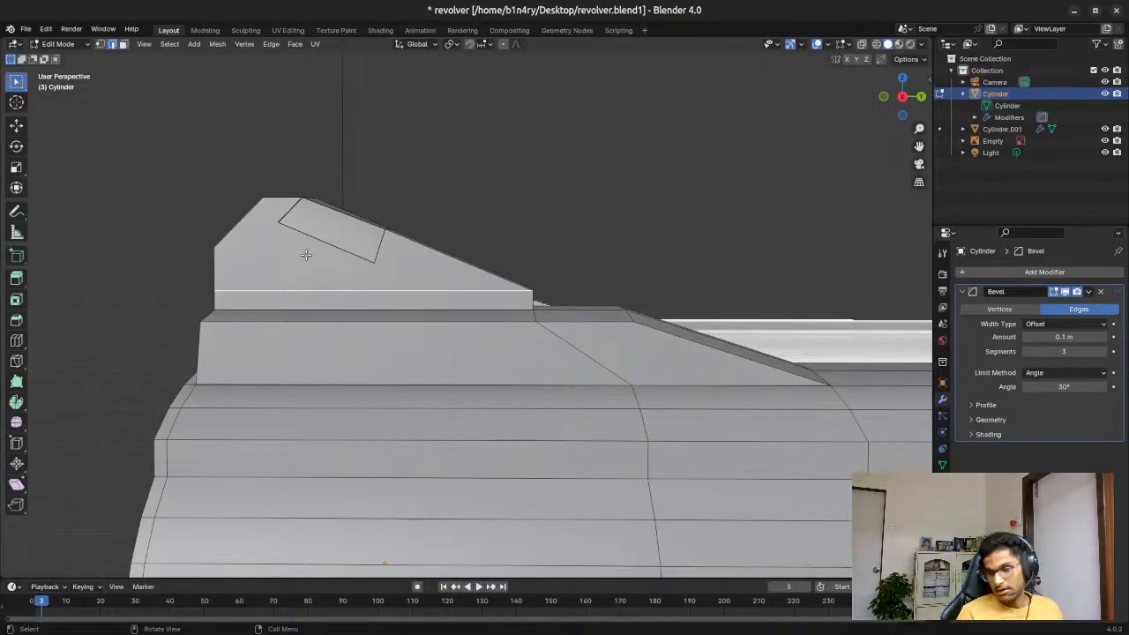
Step: Examine the front sight and its insert recess from several sides, and compare the modelled barrel with the reference revolver
middle_click_drag(212, 128, 345, 157)
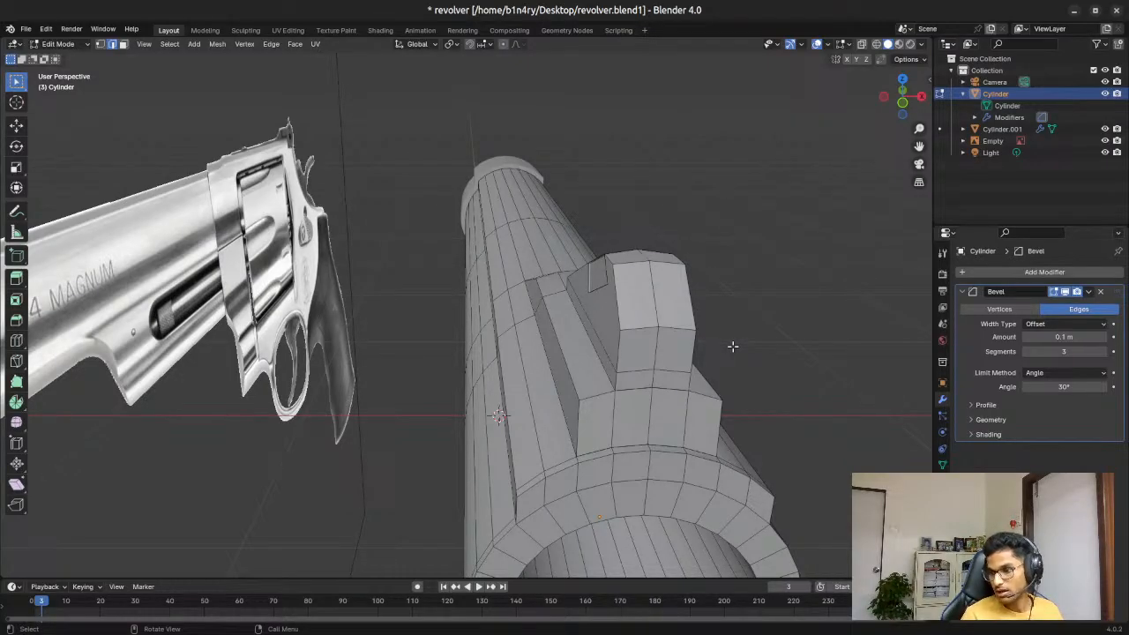
middle_click_drag(726, 348, 562, 375)
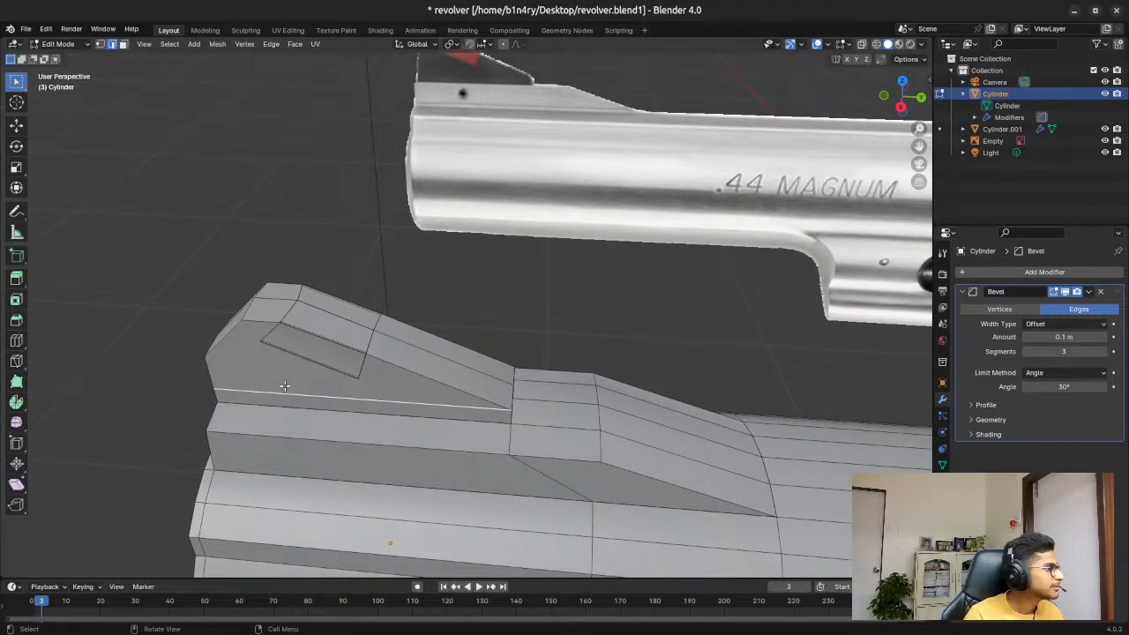
scroll(219, 339, "up", 1)
scroll(218, 339, "up", 1)
left_click(235, 366)
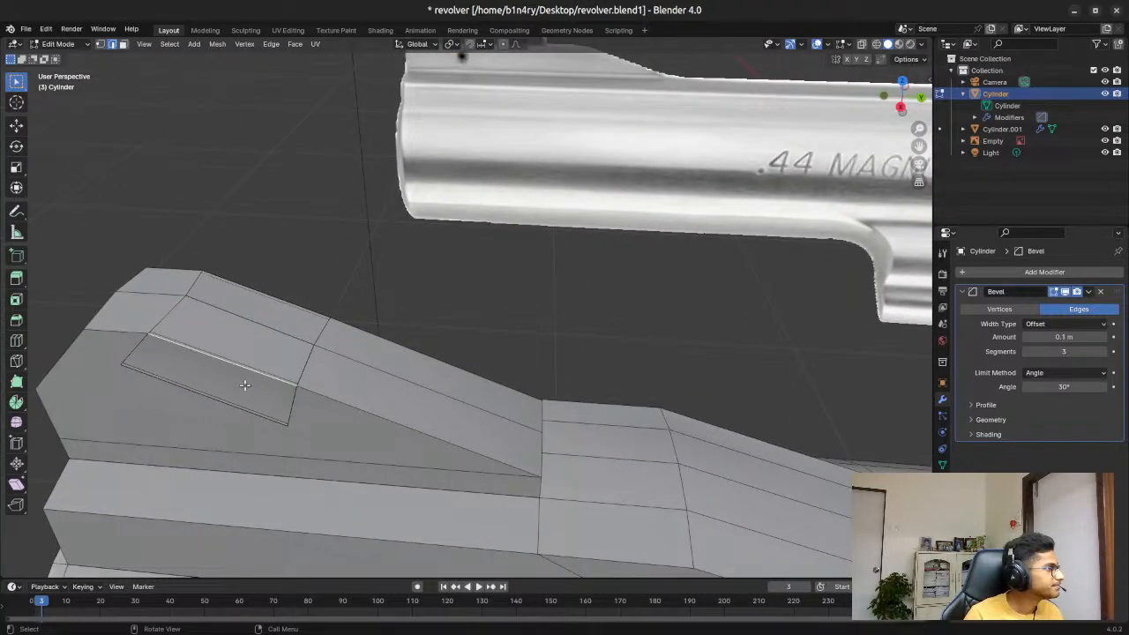
scroll(191, 335, "down", 6)
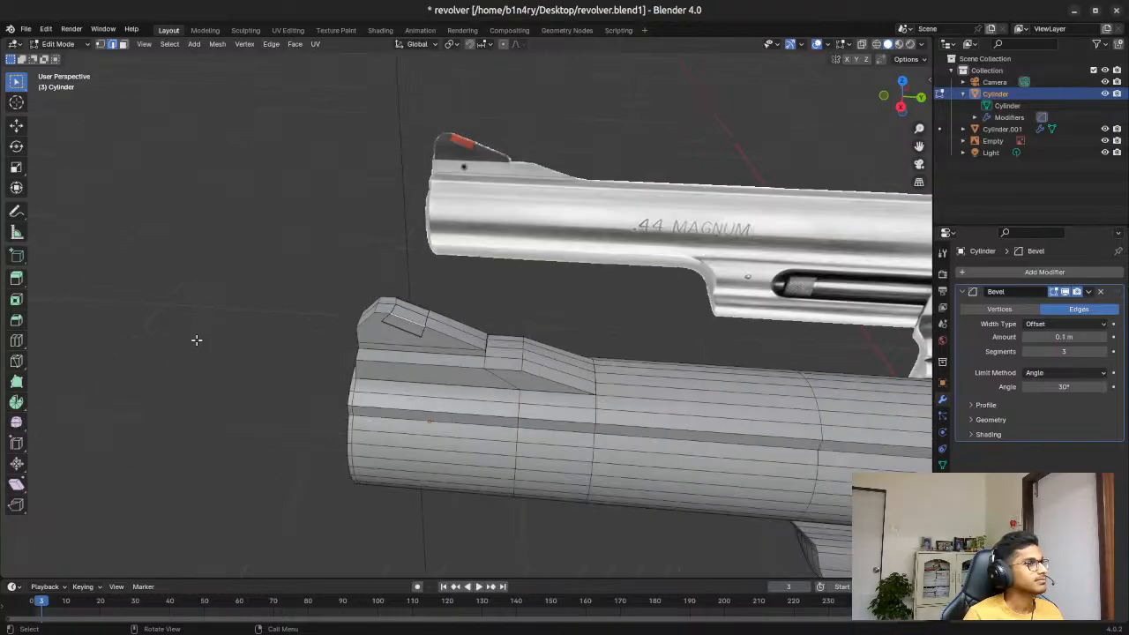
scroll(239, 360, "down", 3)
scroll(820, 403, "up", 4)
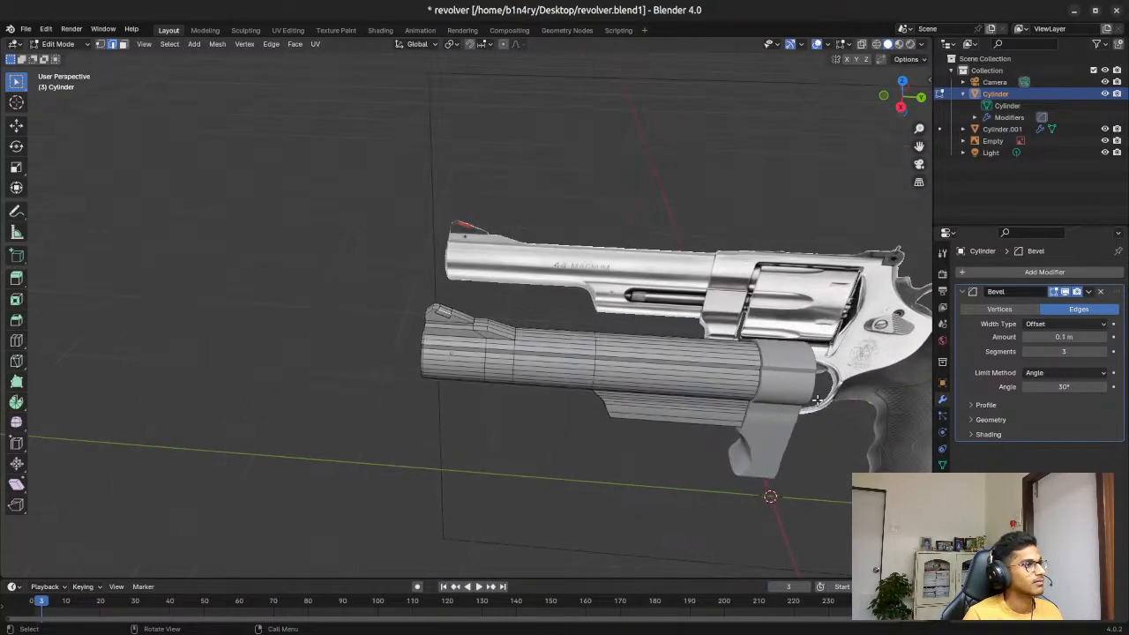
scroll(820, 402, "down", 3)
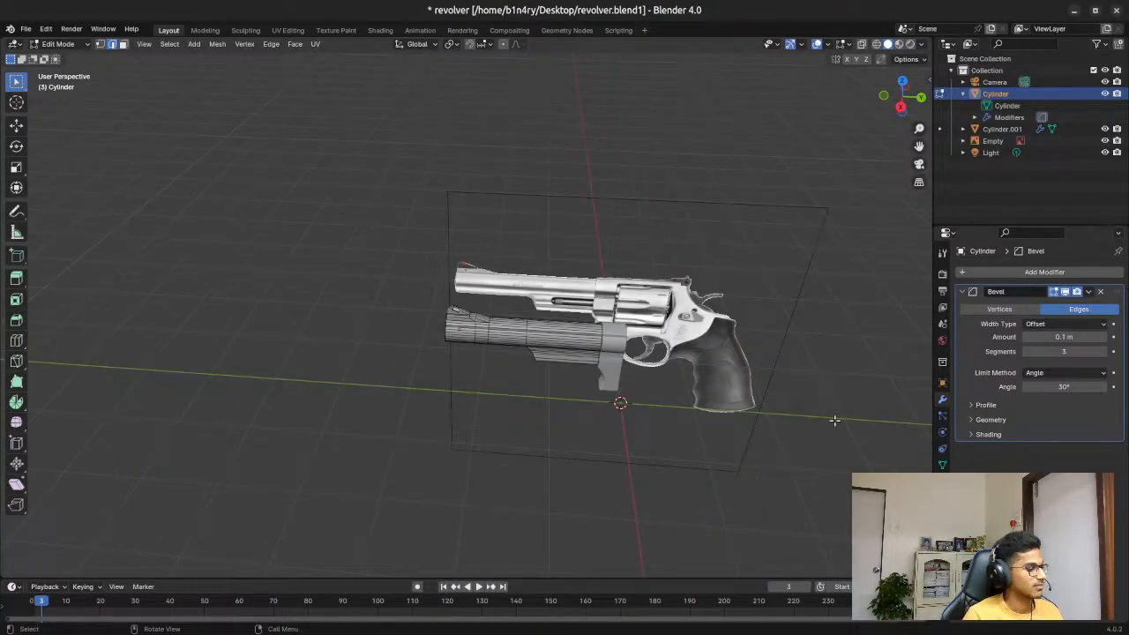
Step: Compare the modelled barrel and rear block with the reference's cylinder, frame and grip from the side, and save the file
key("shift+grave")
key("w")
key("d")
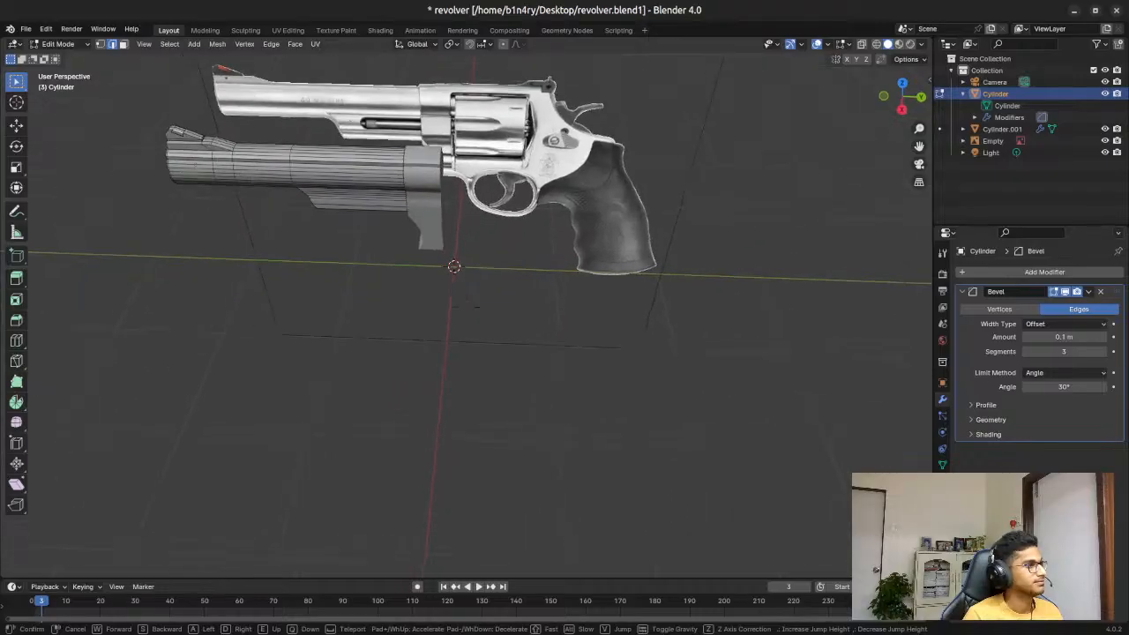
key("w")
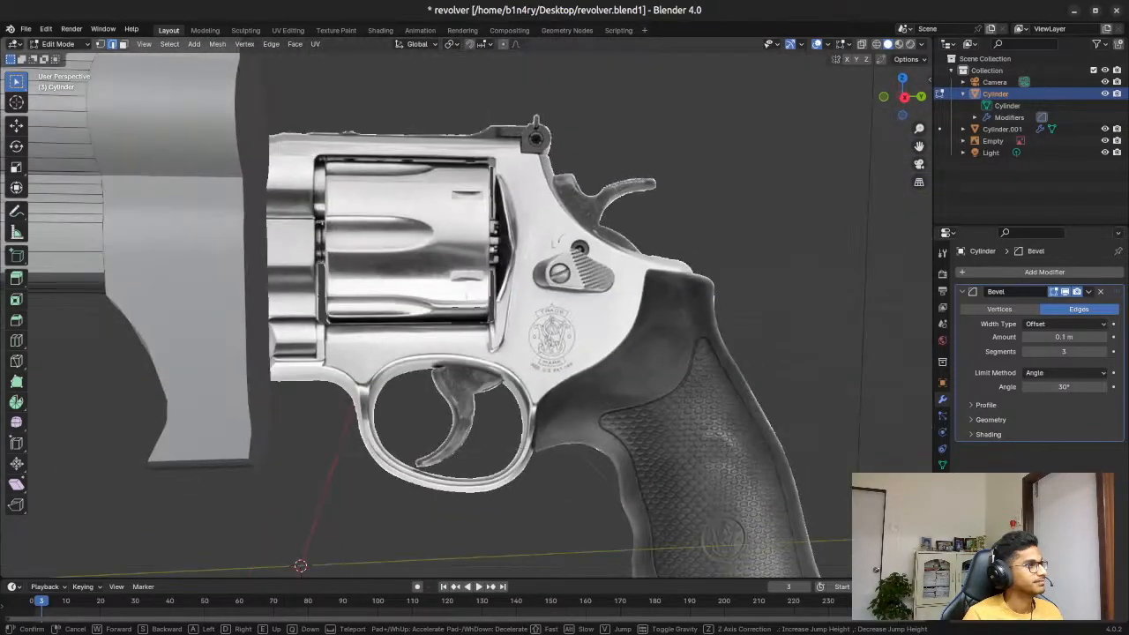
key("s")
key("s")
key("a")
left_click(835, 421)
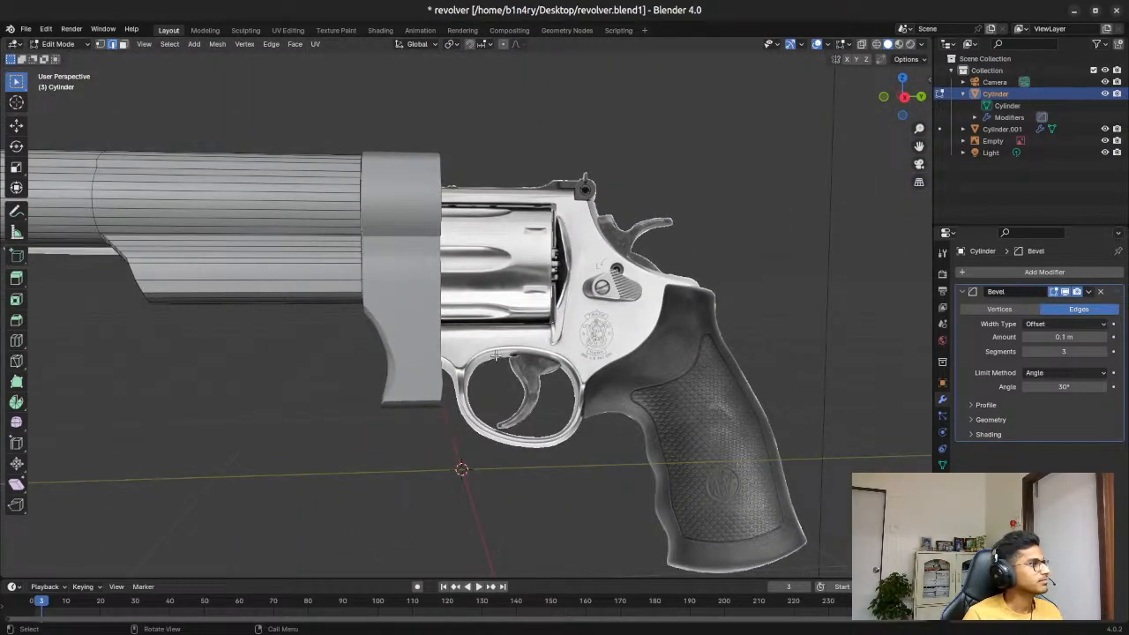
scroll(268, 302, "down", 5)
scroll(284, 300, "up", 6)
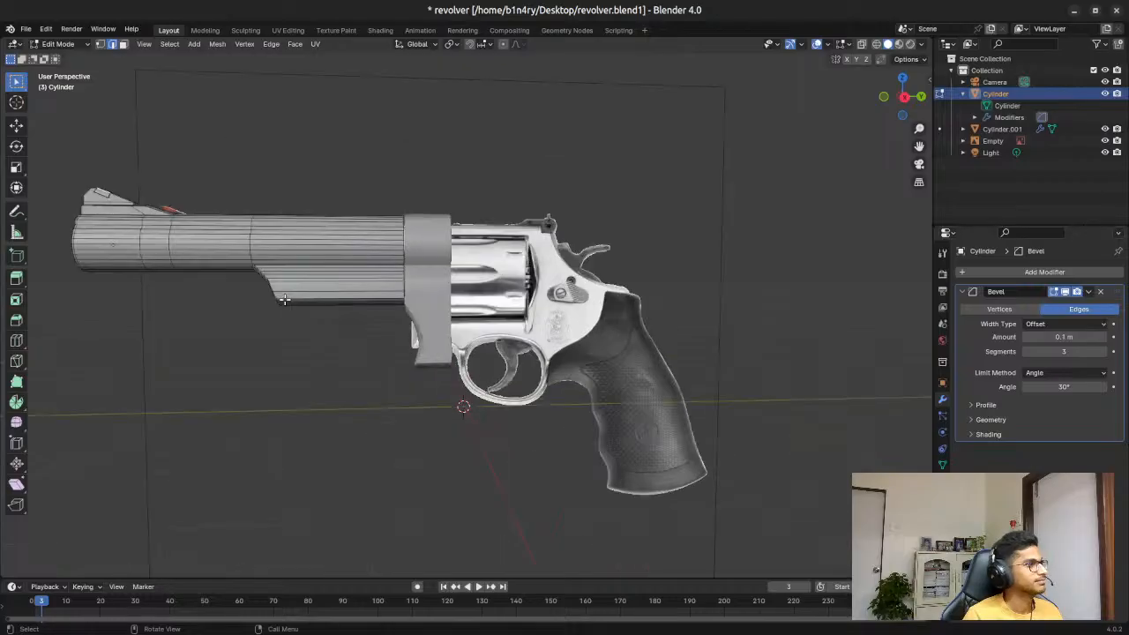
key("ctrl+s")
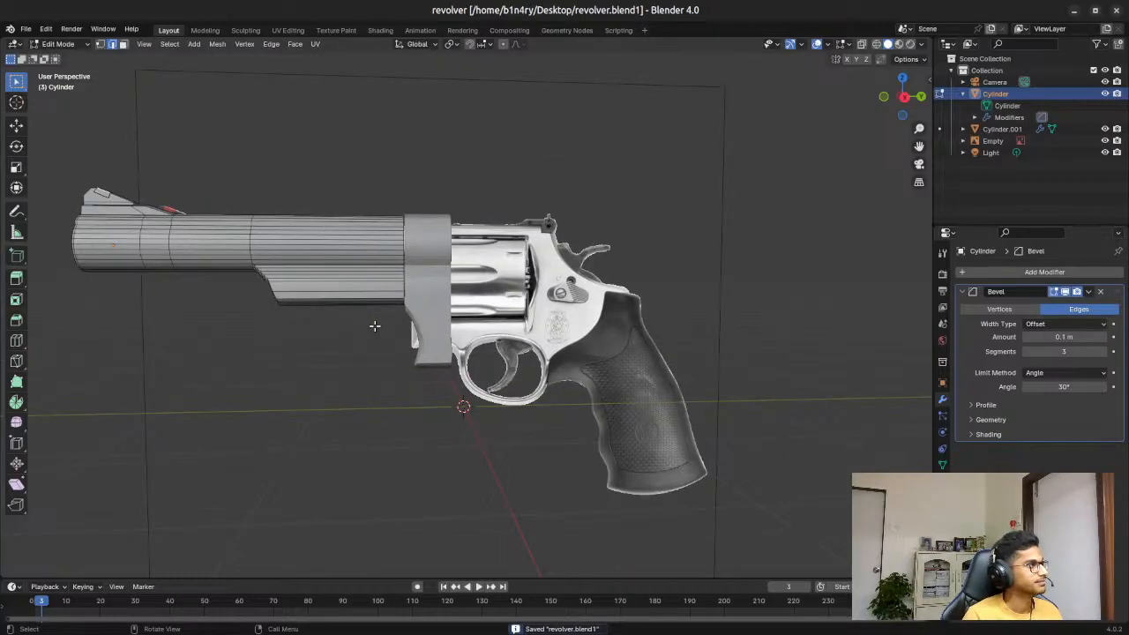
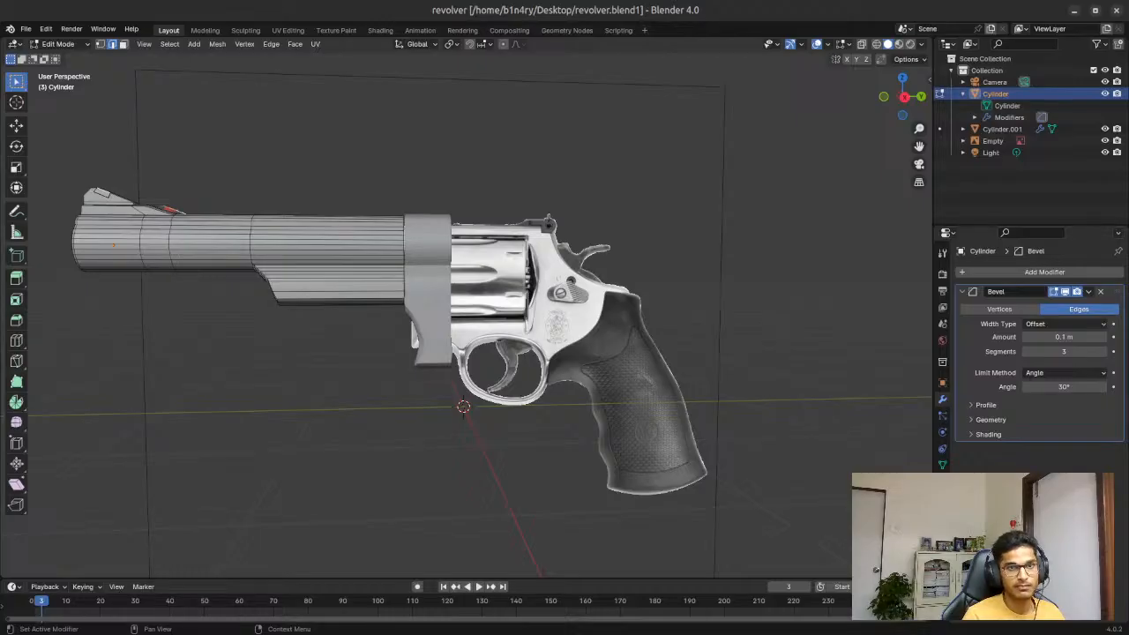
Step: Examine the block behind the barrel against the reference's cylinder and top strap, including in the right orthographic view
scroll(542, 199, "up", 3)
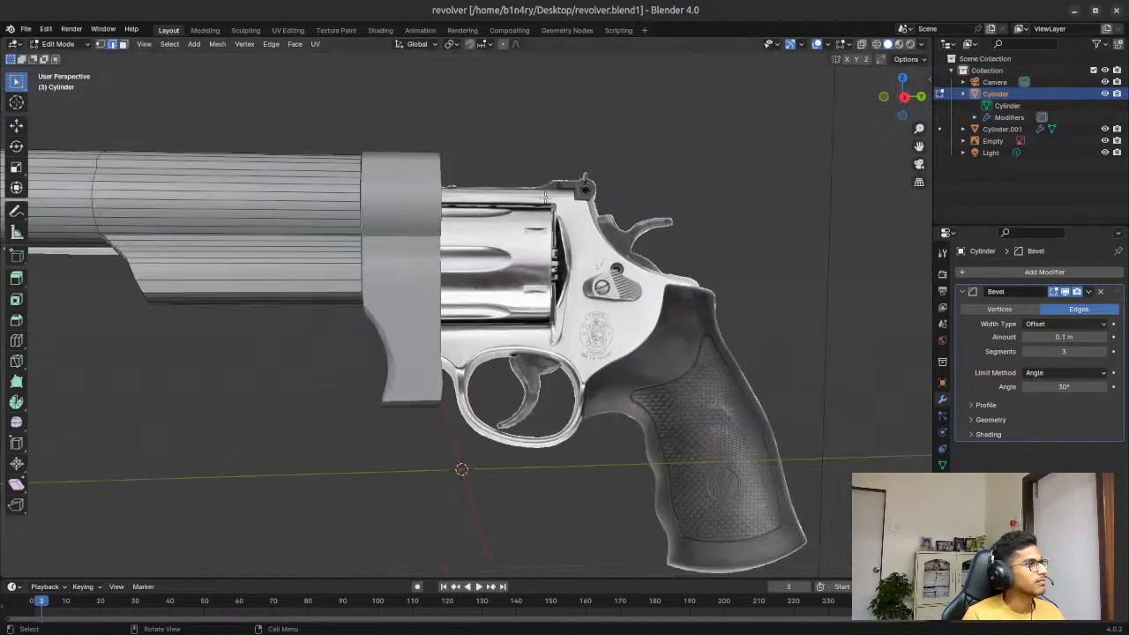
middle_click_drag(526, 152, 560, 174)
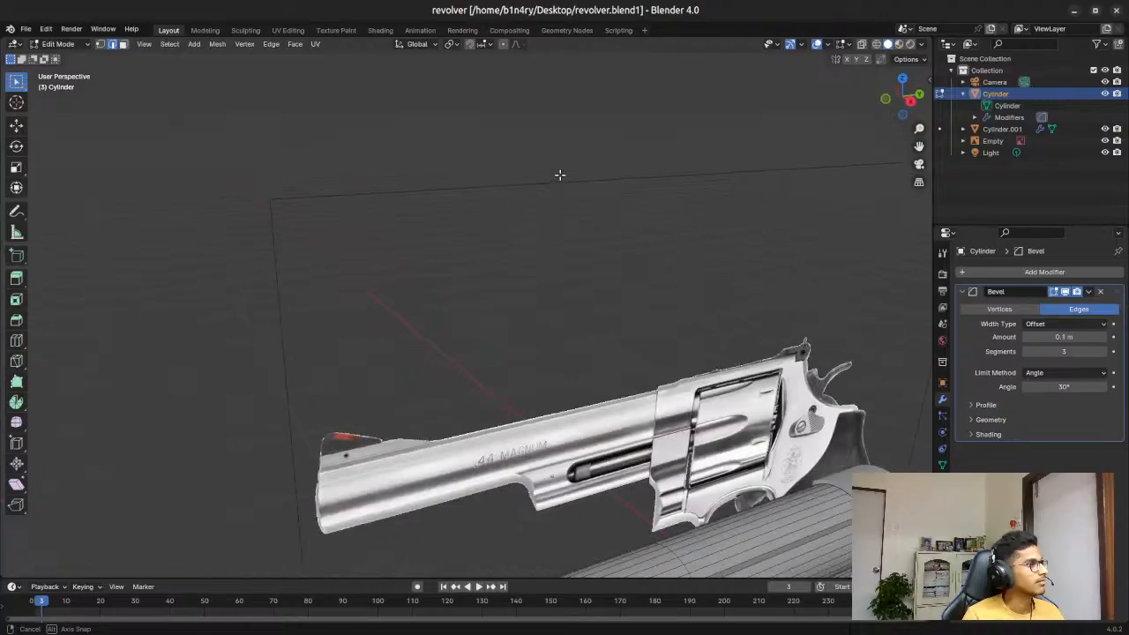
key("shift+grave")
key("w")
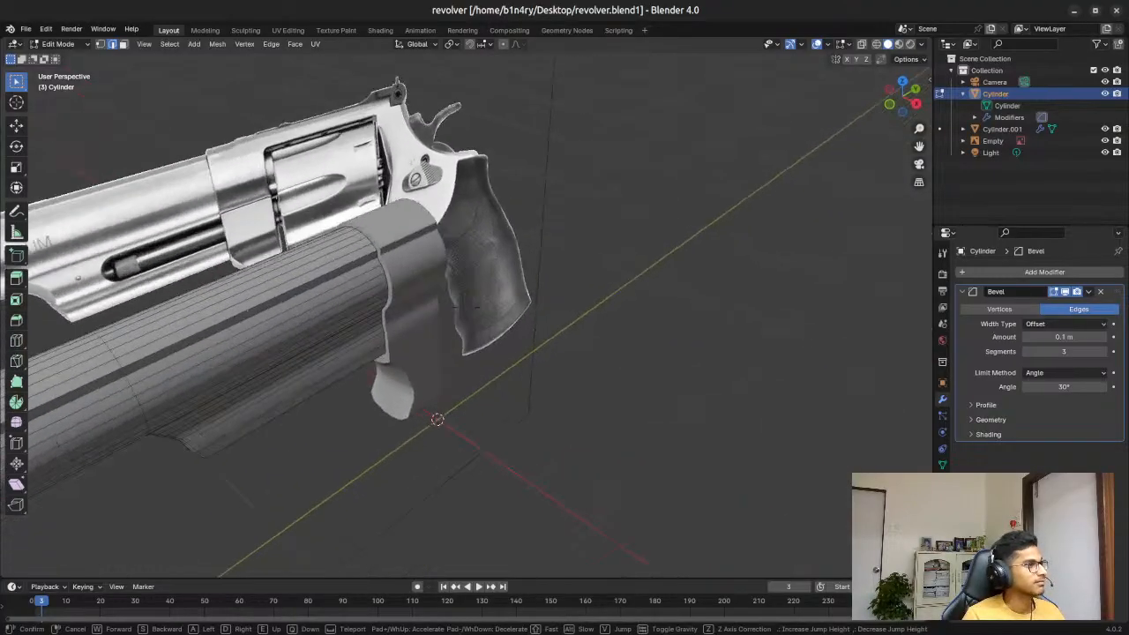
key("w")
key("s")
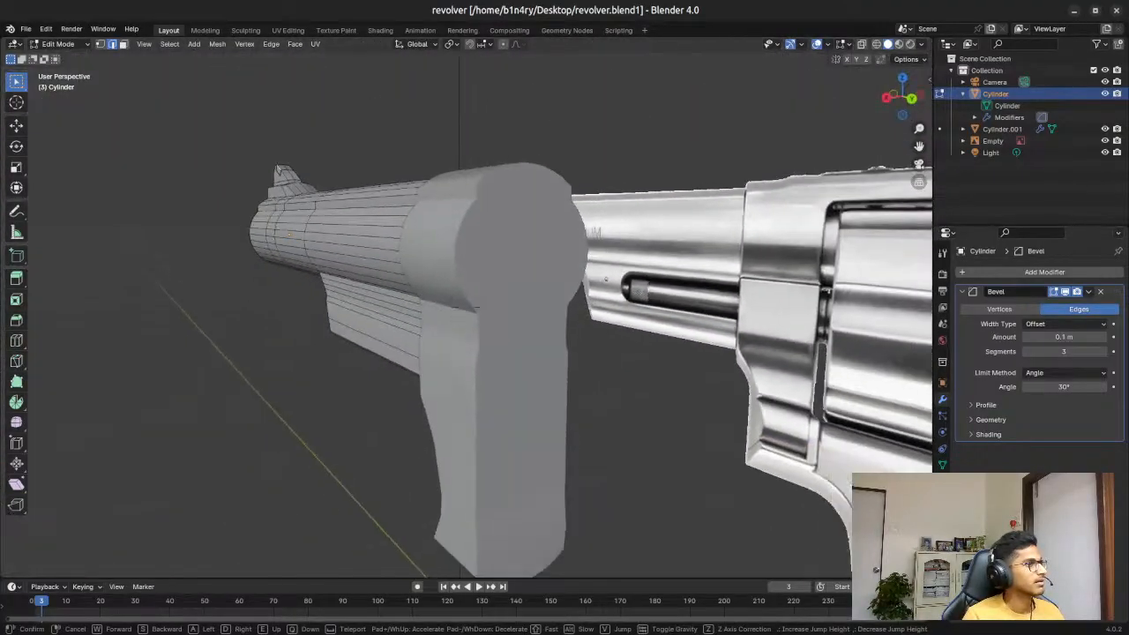
key("a")
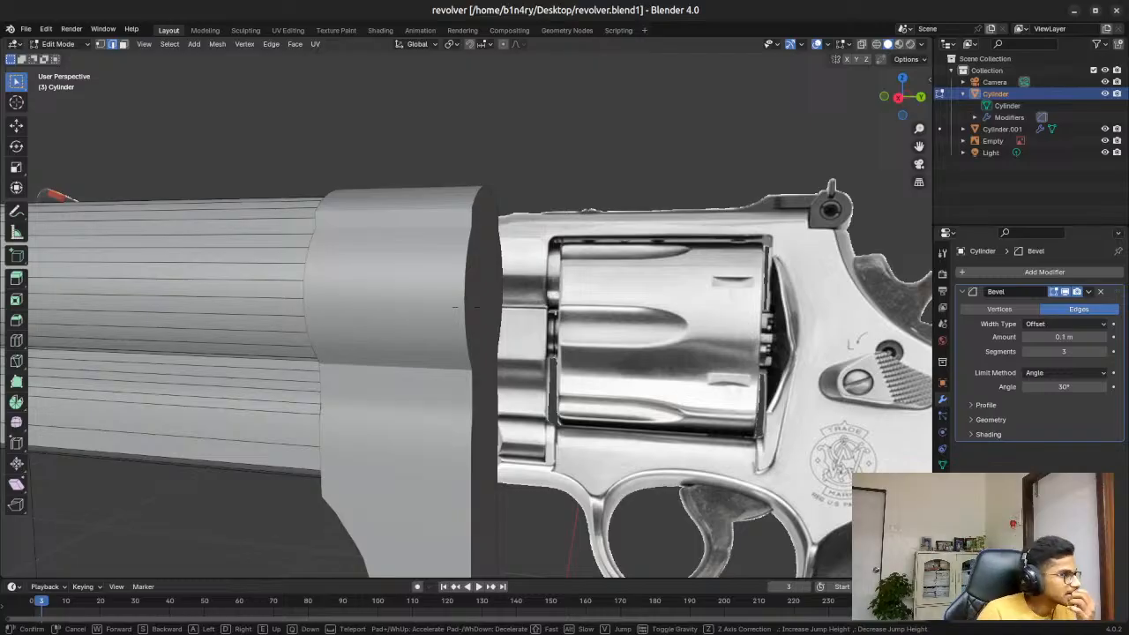
left_click(467, 307)
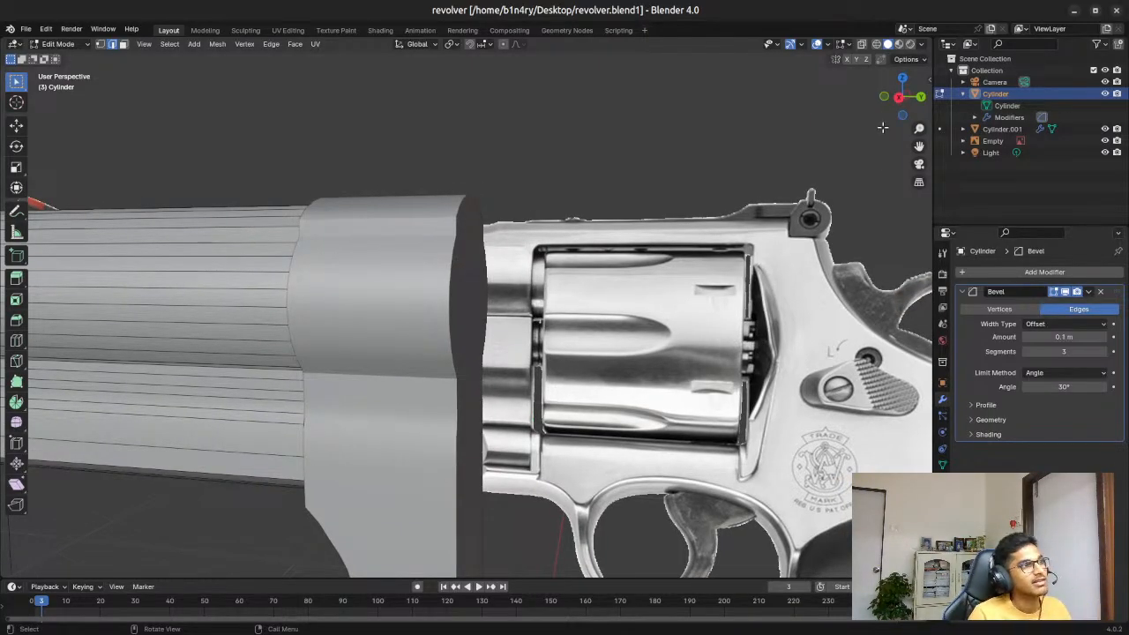
left_click(898, 97)
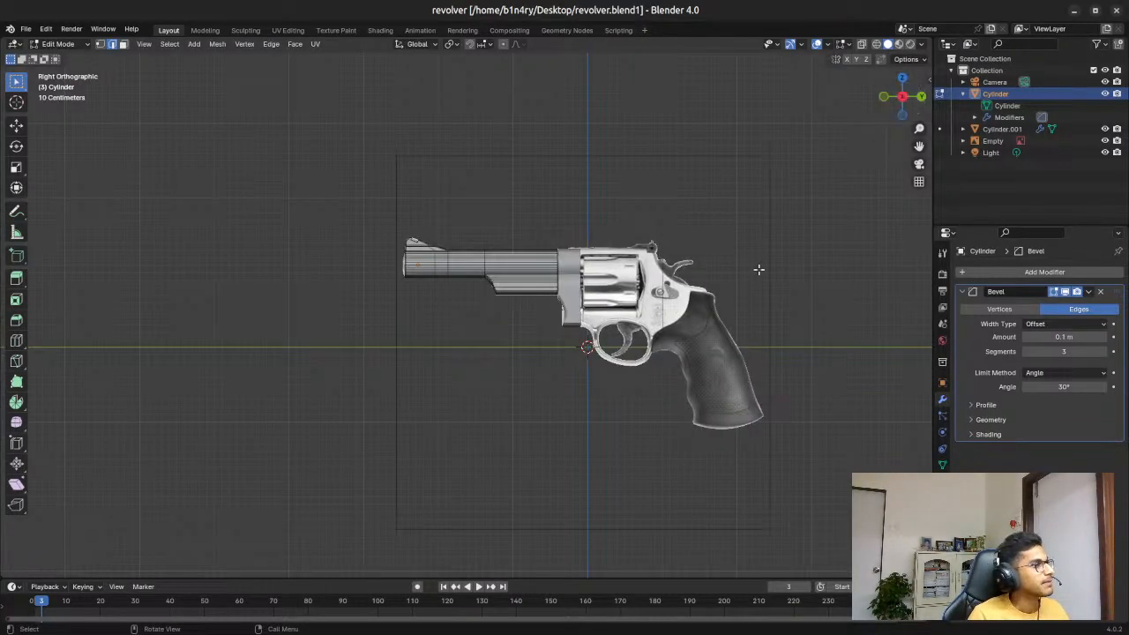
scroll(754, 251, "up", 5)
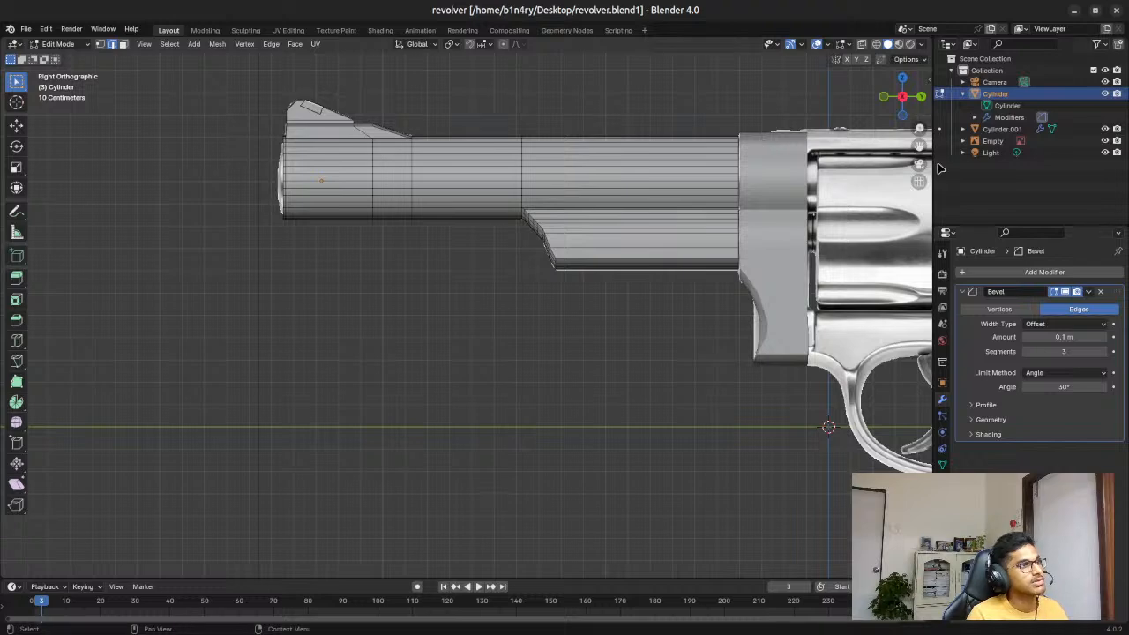
left_click_drag(920, 147, 806, 203)
scroll(806, 204, "up", 1)
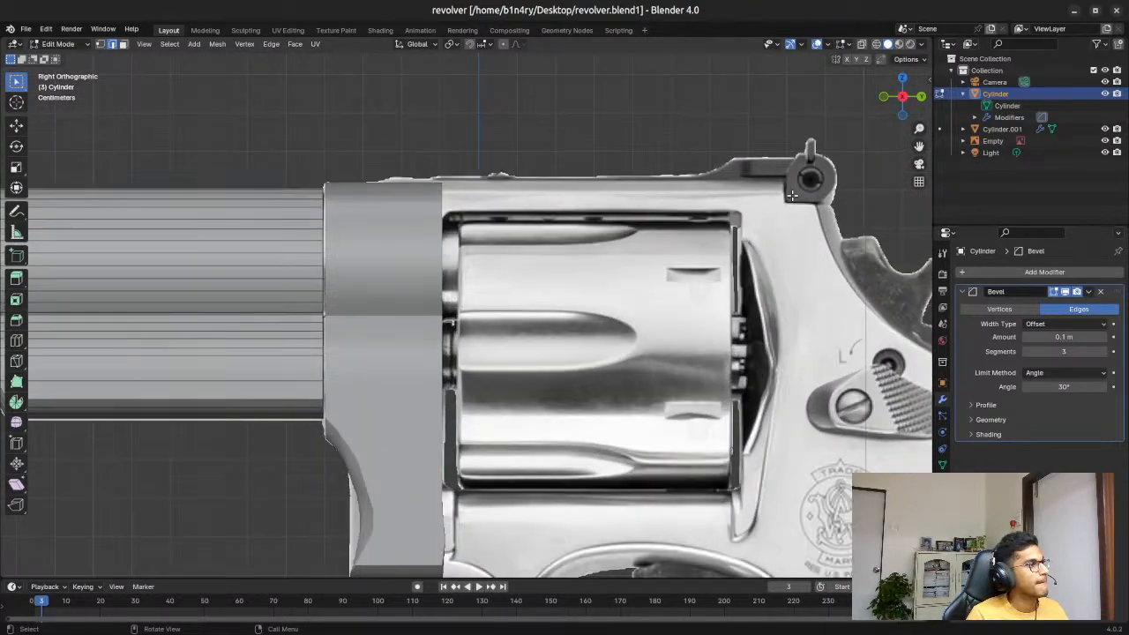
Step: Inspect the outline of the block's flat rear face from behind
key("shift+grave")
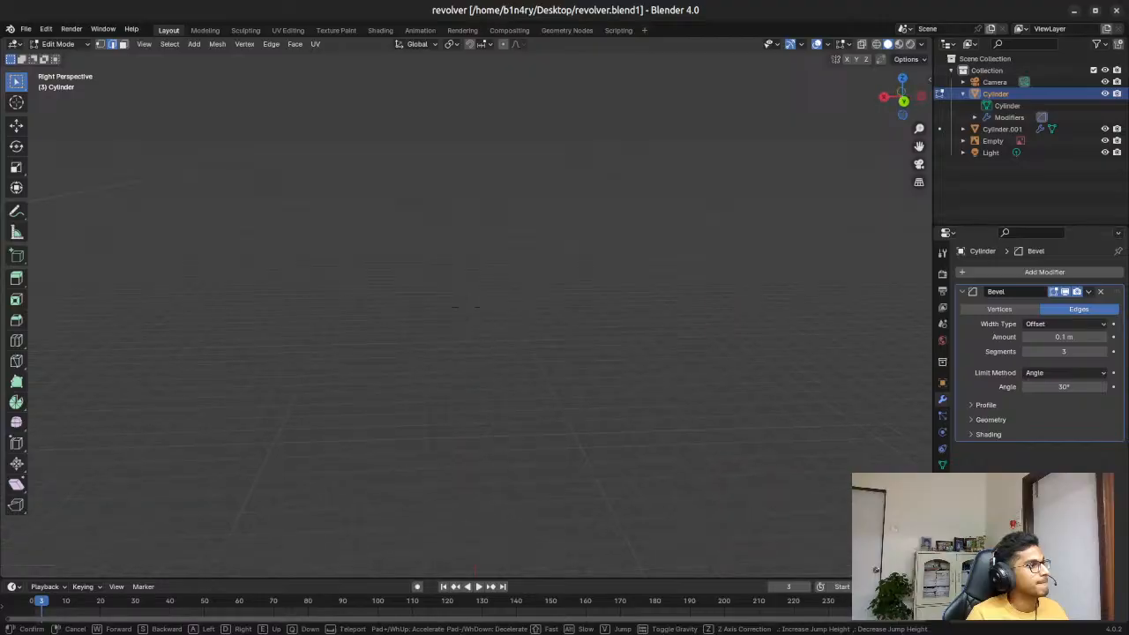
key("w")
key("a")
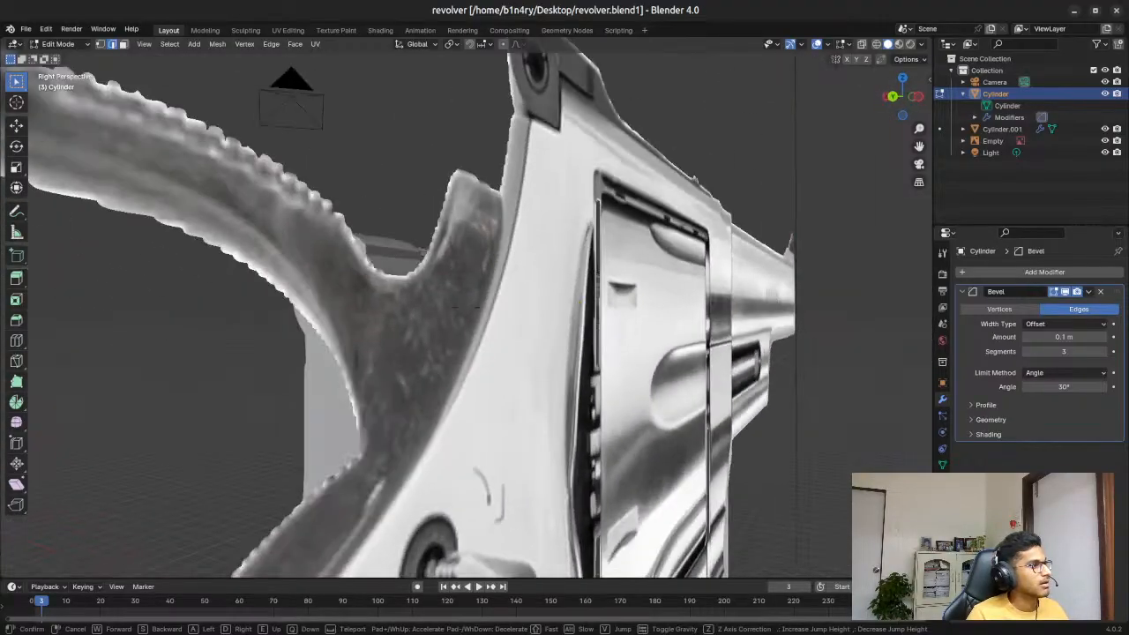
key("s")
key("a")
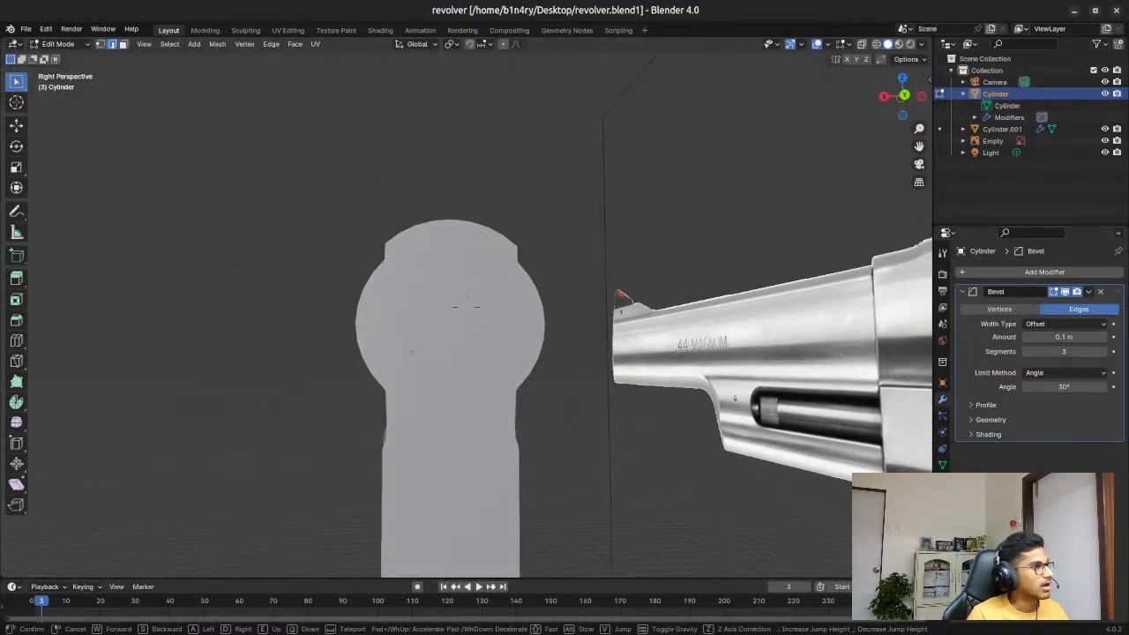
left_click(824, 171)
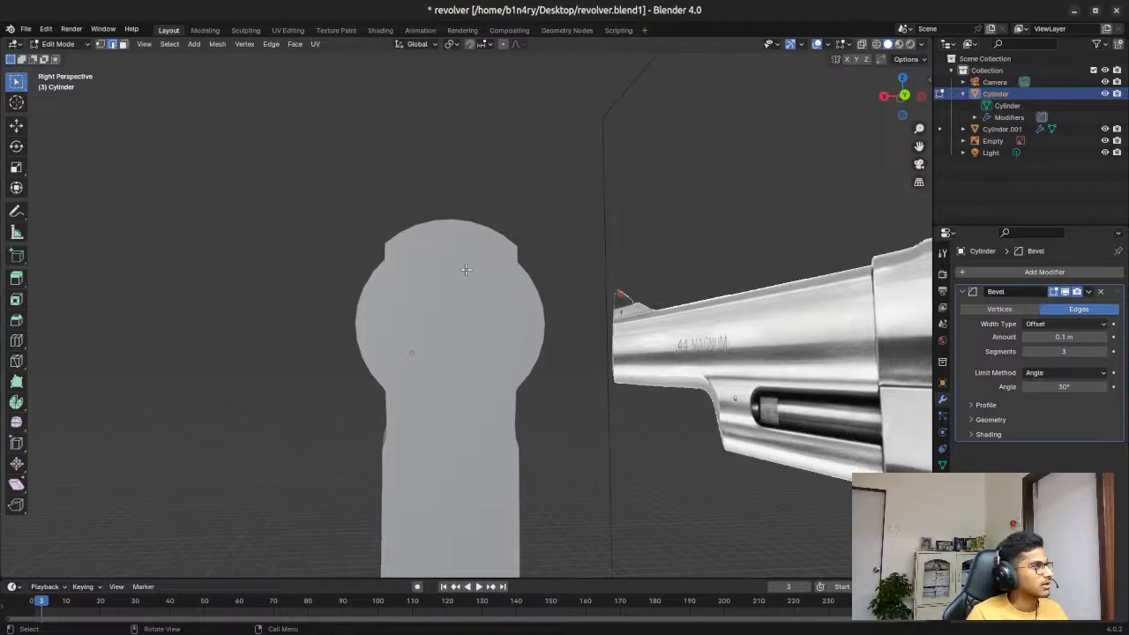
Step: Finish editing the barrel, and open the block behind it in Edit Mode, seen in the right orthographic view
key("Tab")
middle_click_drag(517, 250, 597, 312)
left_click(597, 312)
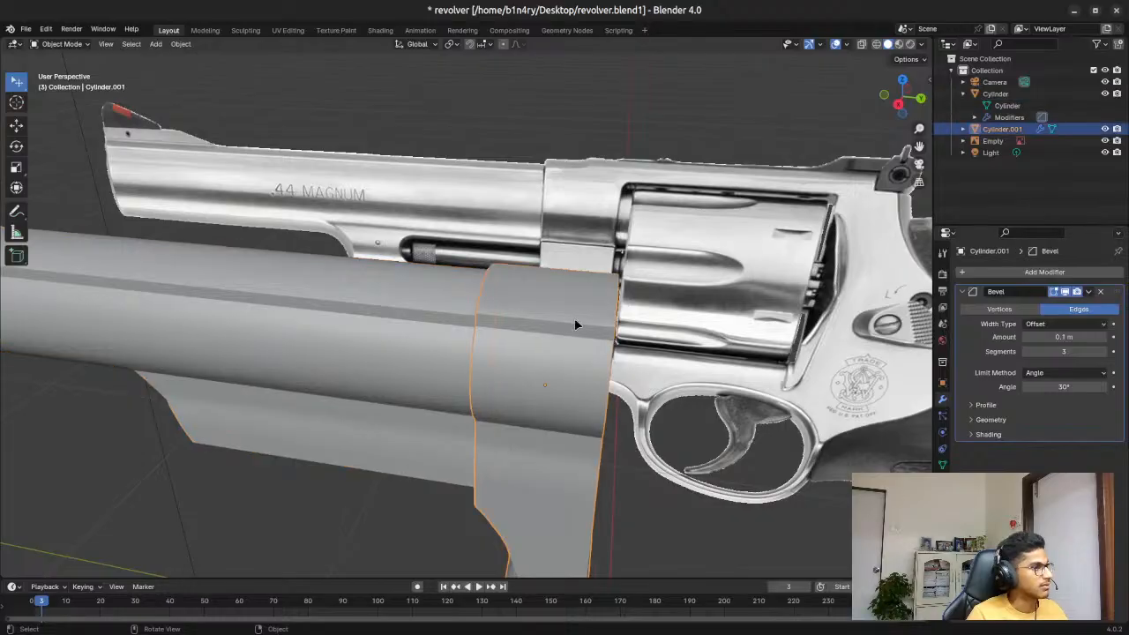
middle_click_drag(794, 430, 649, 434)
key("Tab")
middle_click_drag(646, 428, 726, 419)
left_click(898, 96)
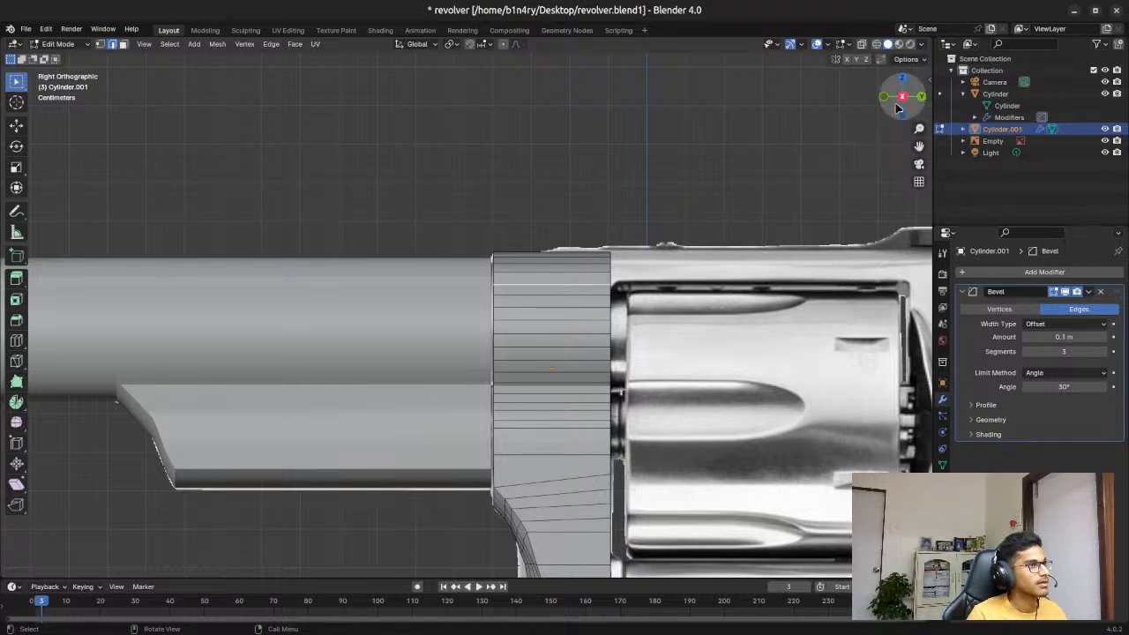
left_click_drag(912, 106, 792, 112)
key("ctrl+r")
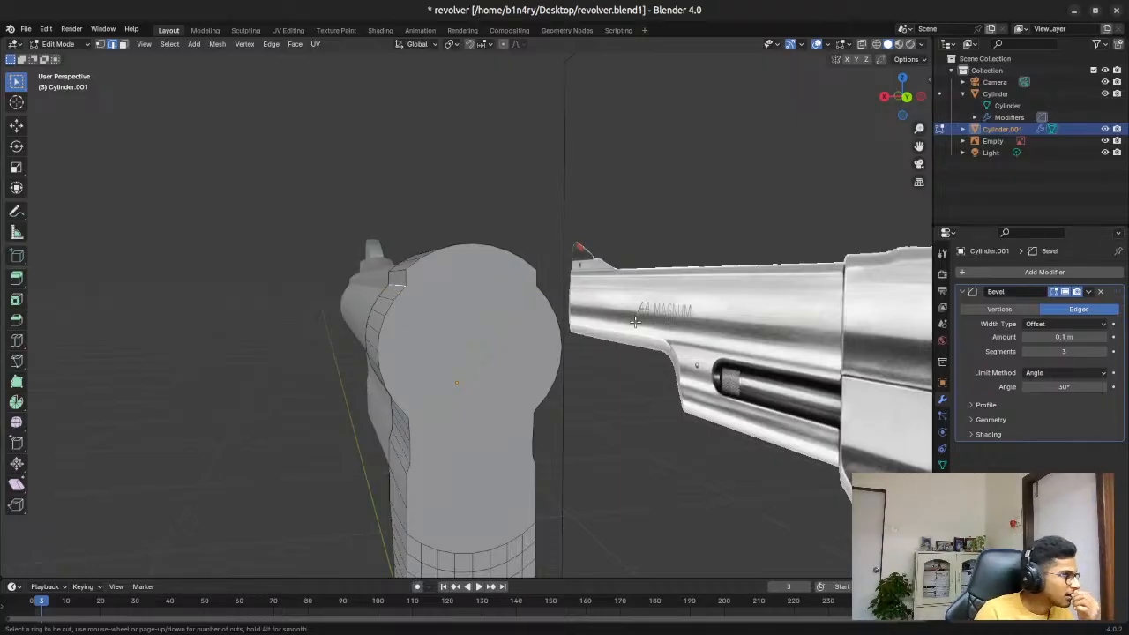
right_click(908, 100)
right_click(600, 336)
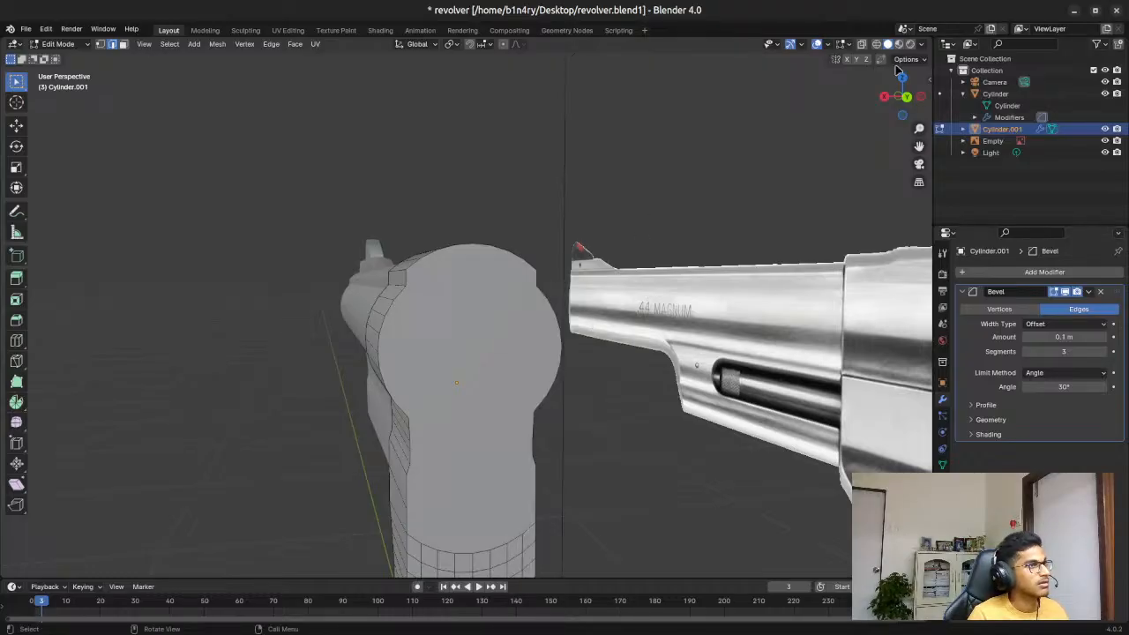
Step: Knife-cut a horizontal edge across the block's rear face, joining the two inner notch corners near its top, in the back orthographic see-through view
left_click(907, 99)
scroll(443, 262, "up", 4)
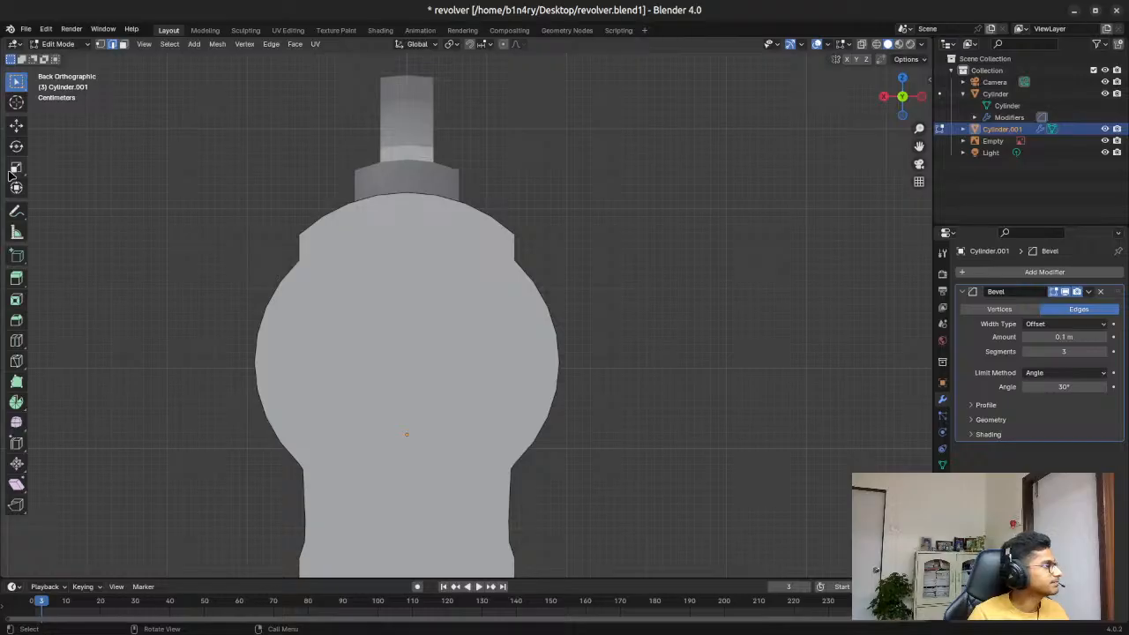
key("alt+z")
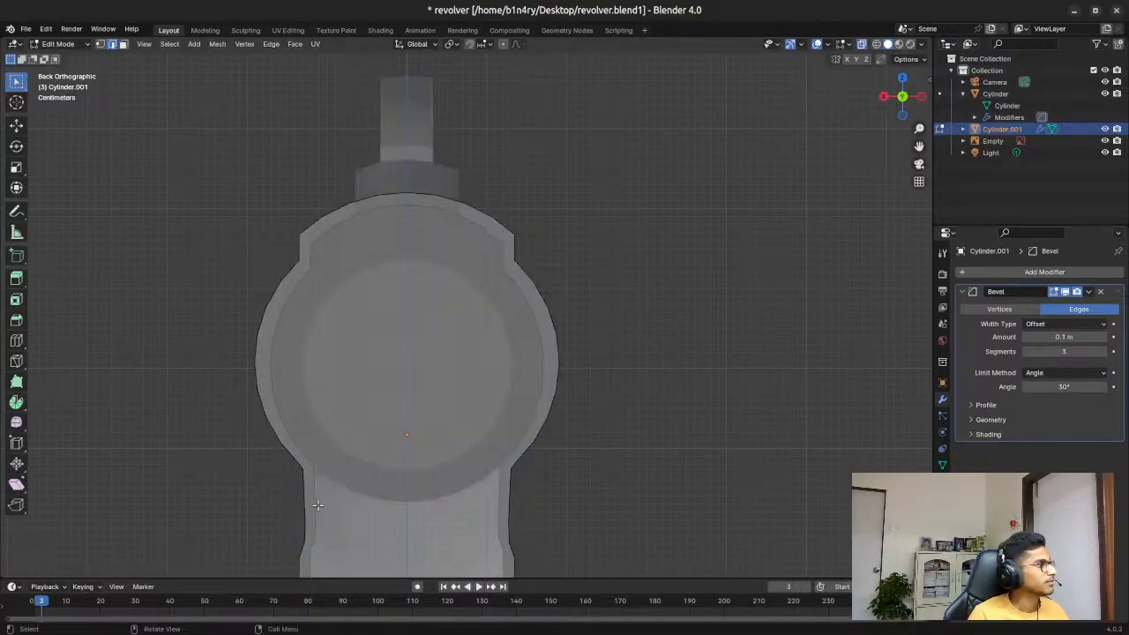
left_click(16, 360)
left_click(300, 260)
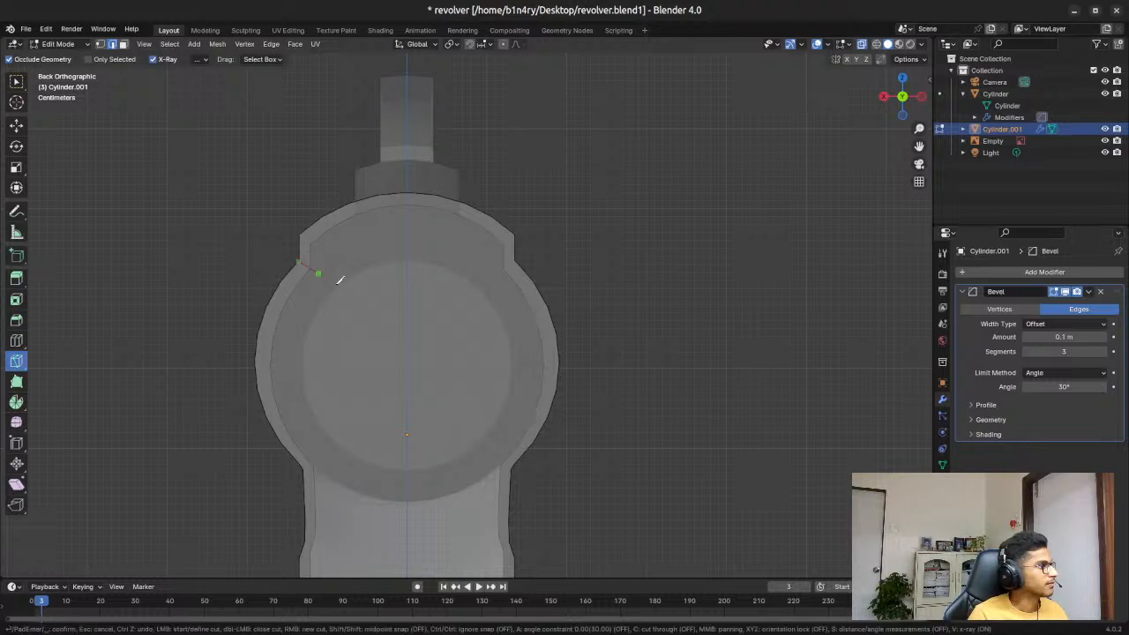
left_click(517, 260)
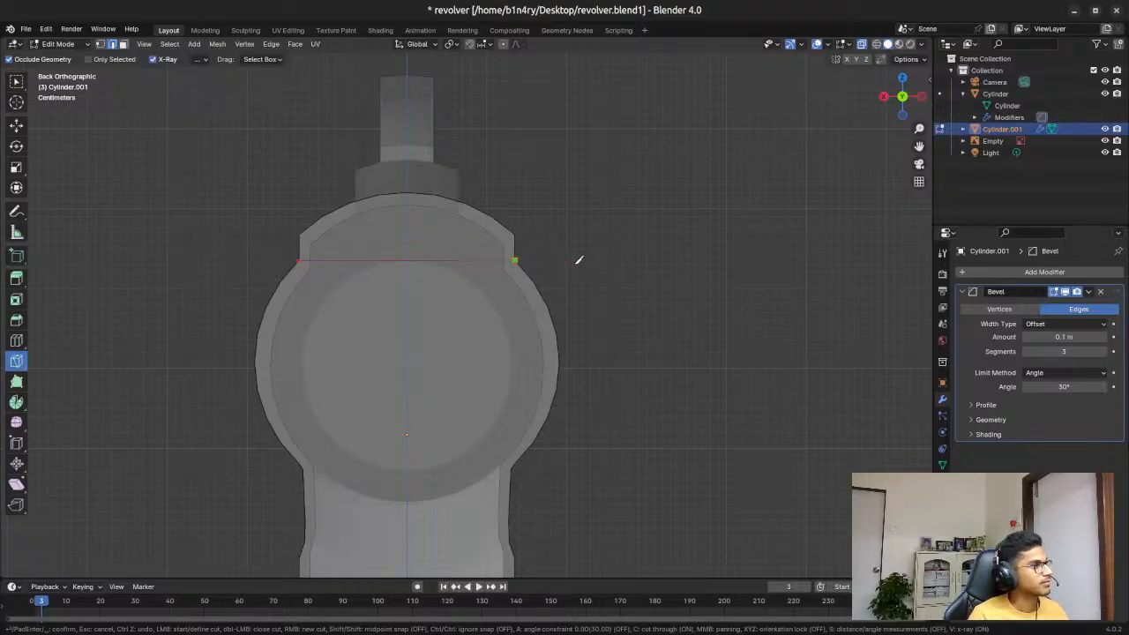
key("Return")
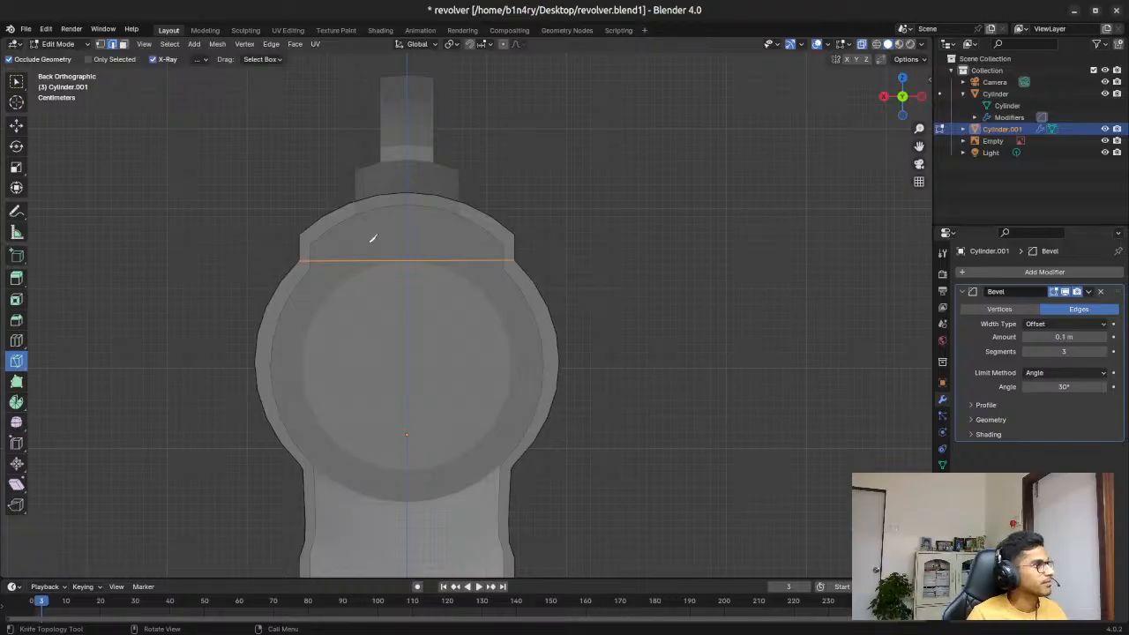
Step: Select only the part of the block's rear face above the knife cut, and show it in the right orthographic view
middle_click_drag(255, 231, 375, 255)
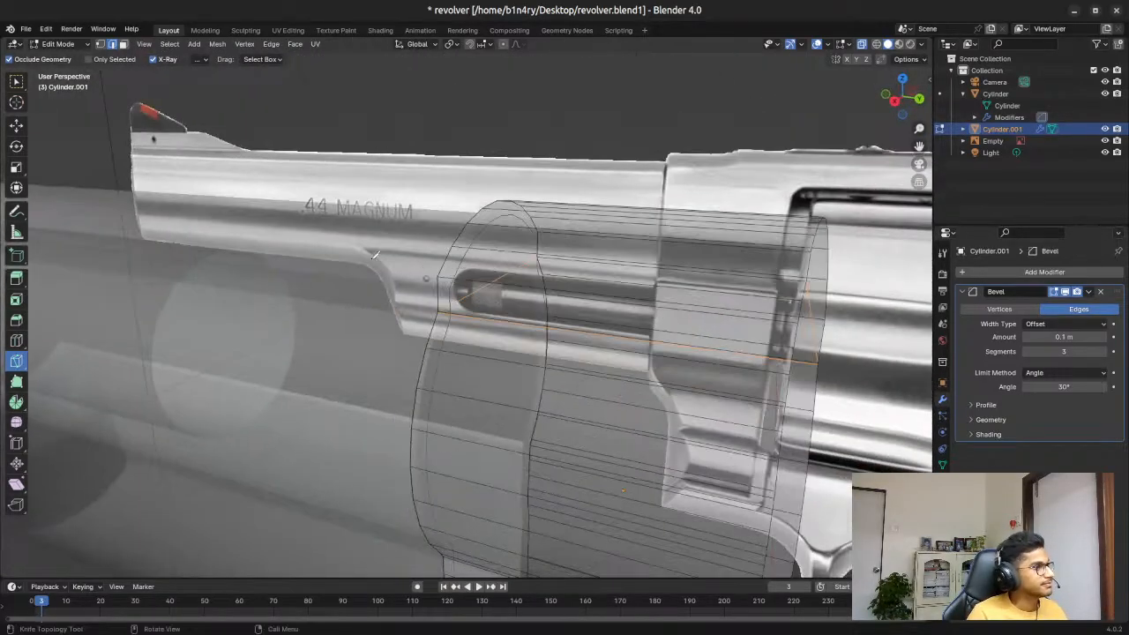
scroll(792, 295, "down", 3)
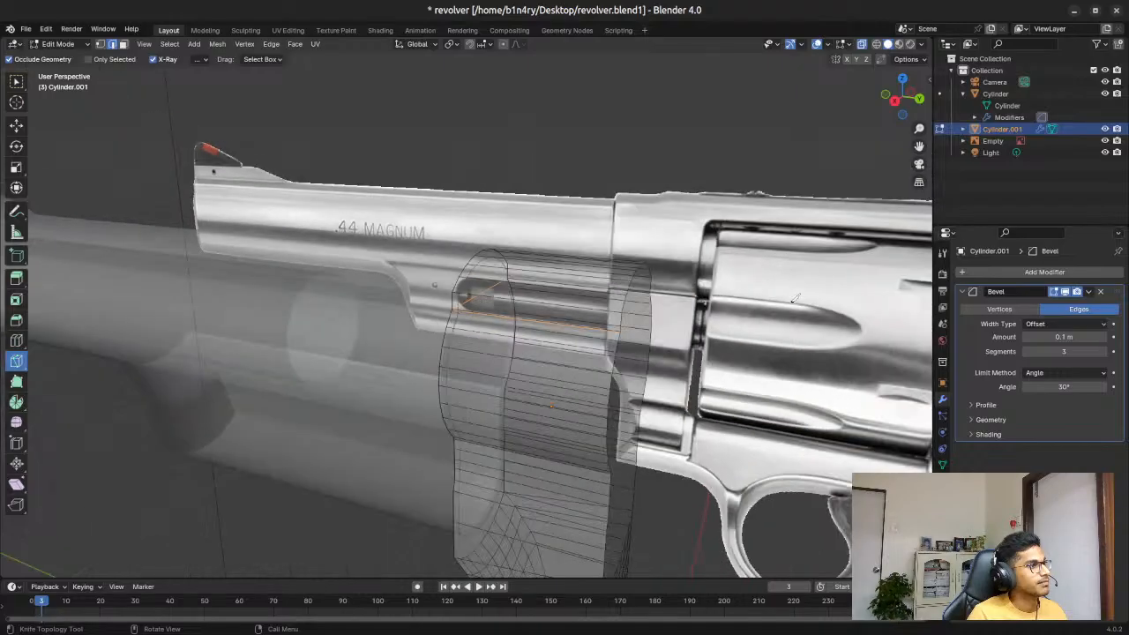
scroll(794, 295, "up", 2)
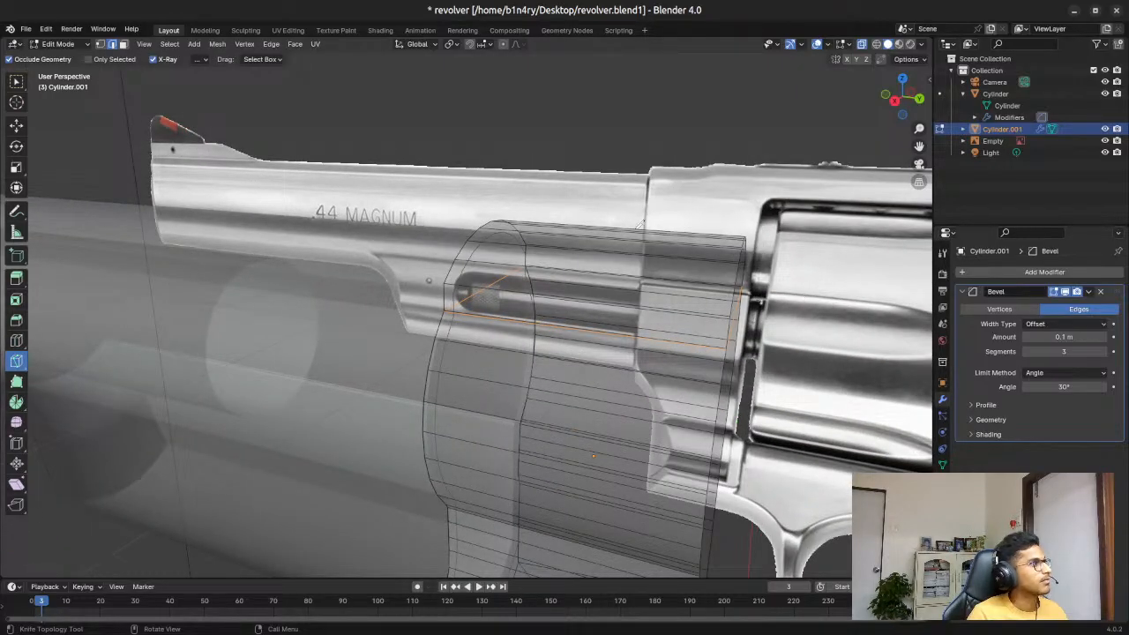
left_click(16, 82)
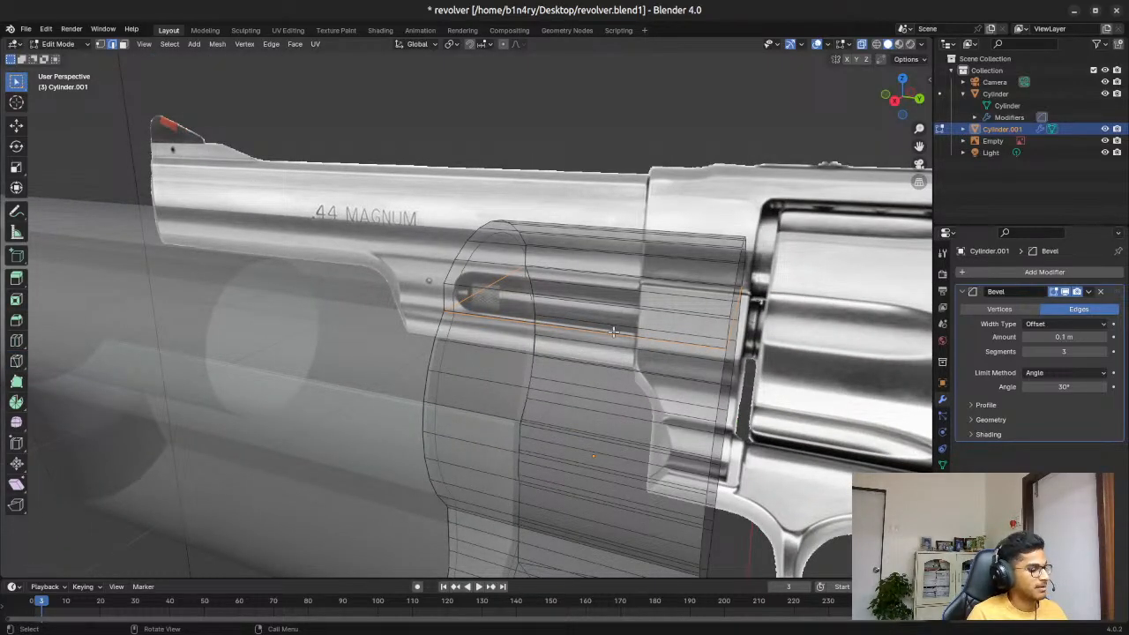
key("3")
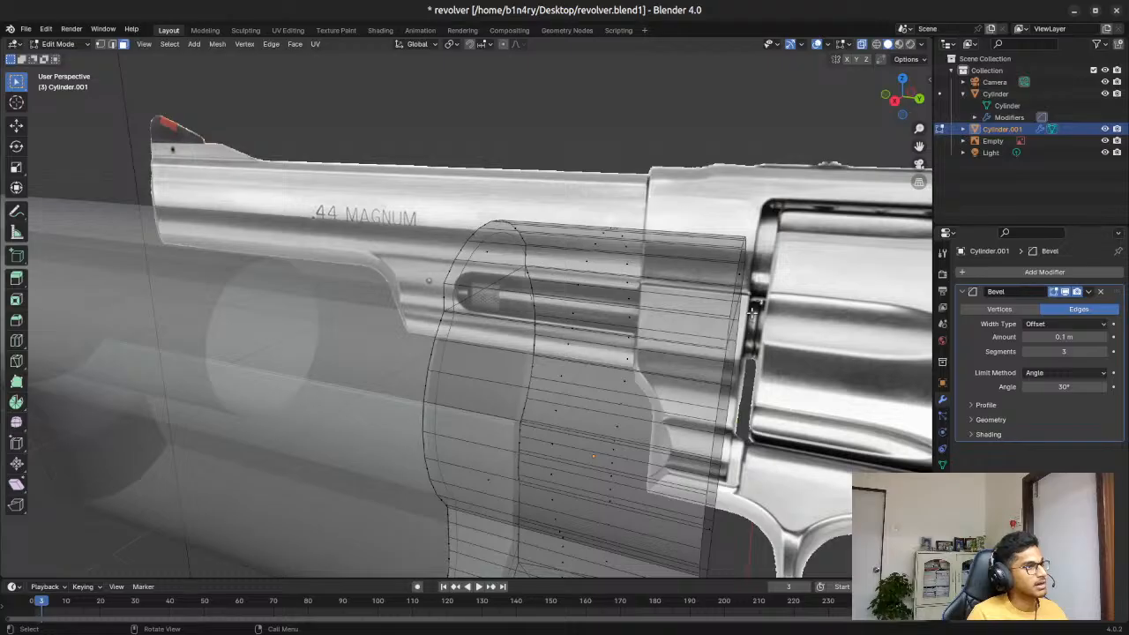
left_click(739, 278)
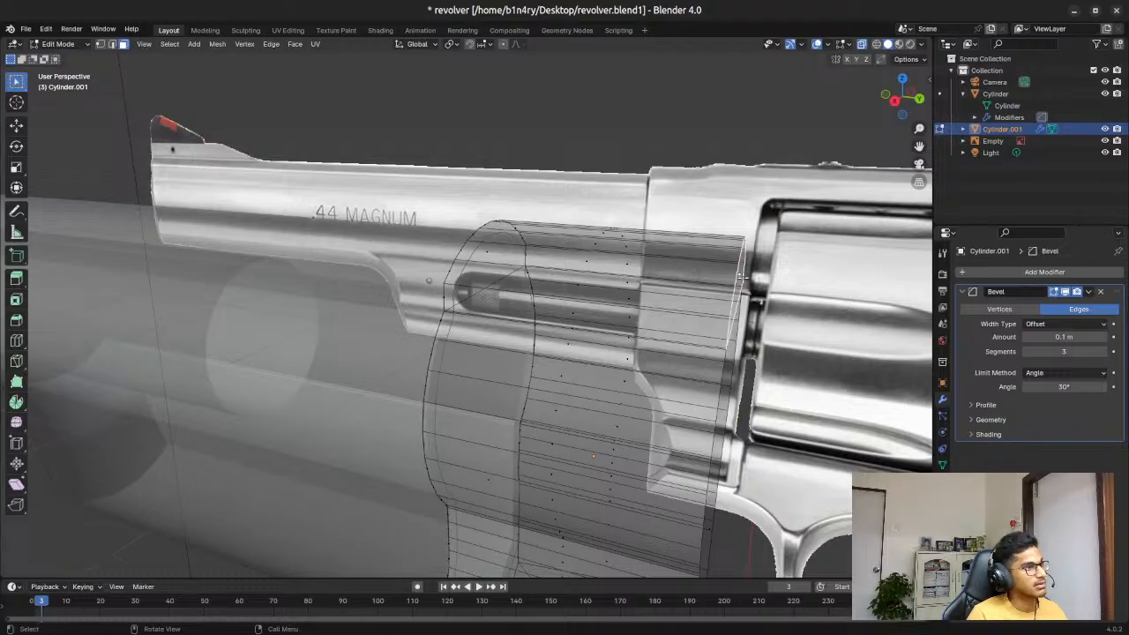
left_click(904, 100)
scroll(784, 324, "down", 2)
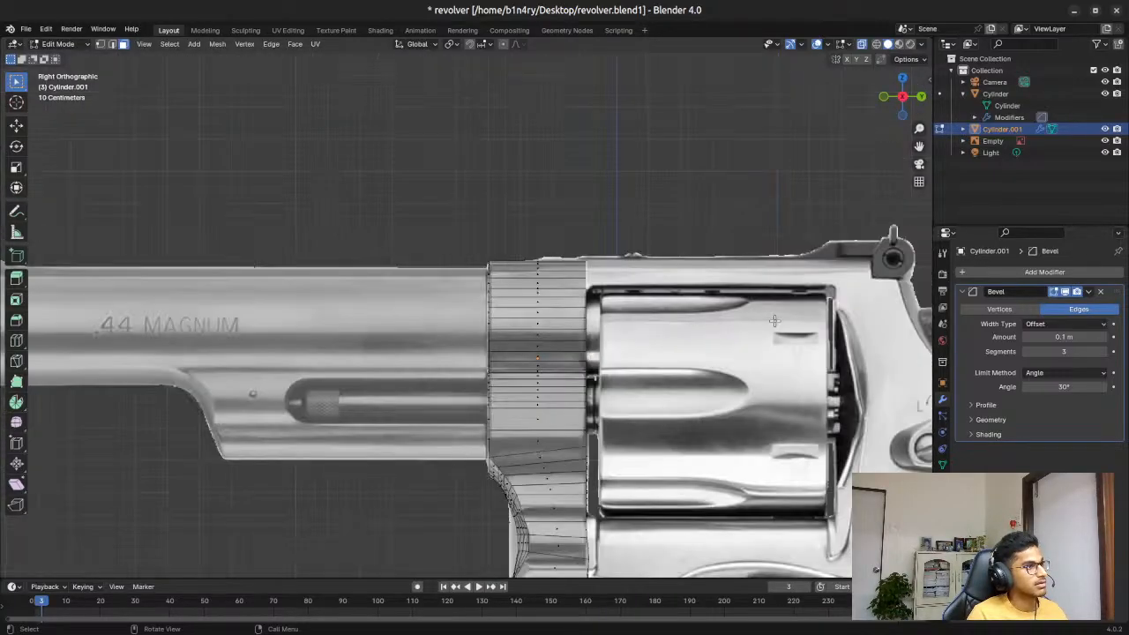
Step: Extrude the selected upper rear face a short distance backwards, to where the reference's cylinder opening finishes its rounded front corner
key("e")
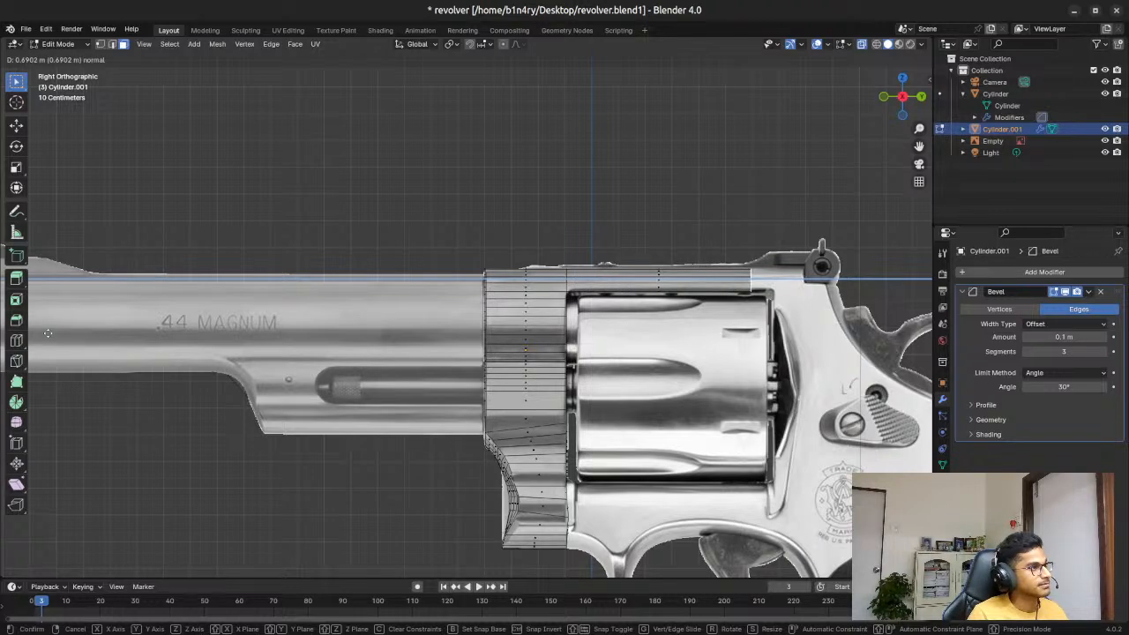
left_click(760, 321)
scroll(641, 291, "up", 3)
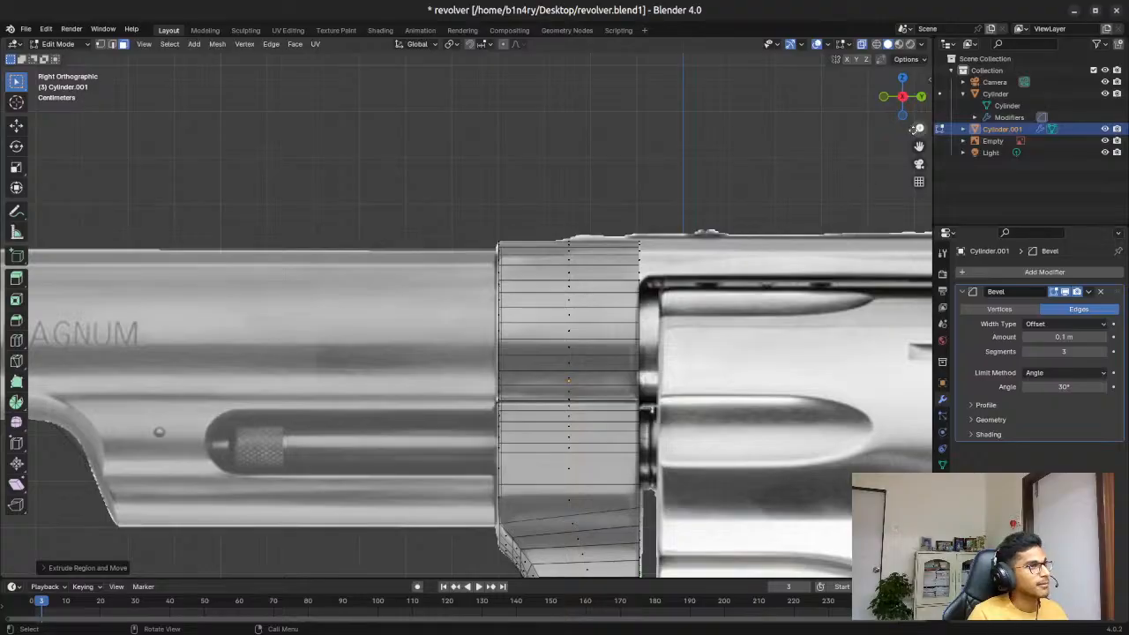
left_click_drag(919, 145, 766, 158)
scroll(630, 299, "up", 2)
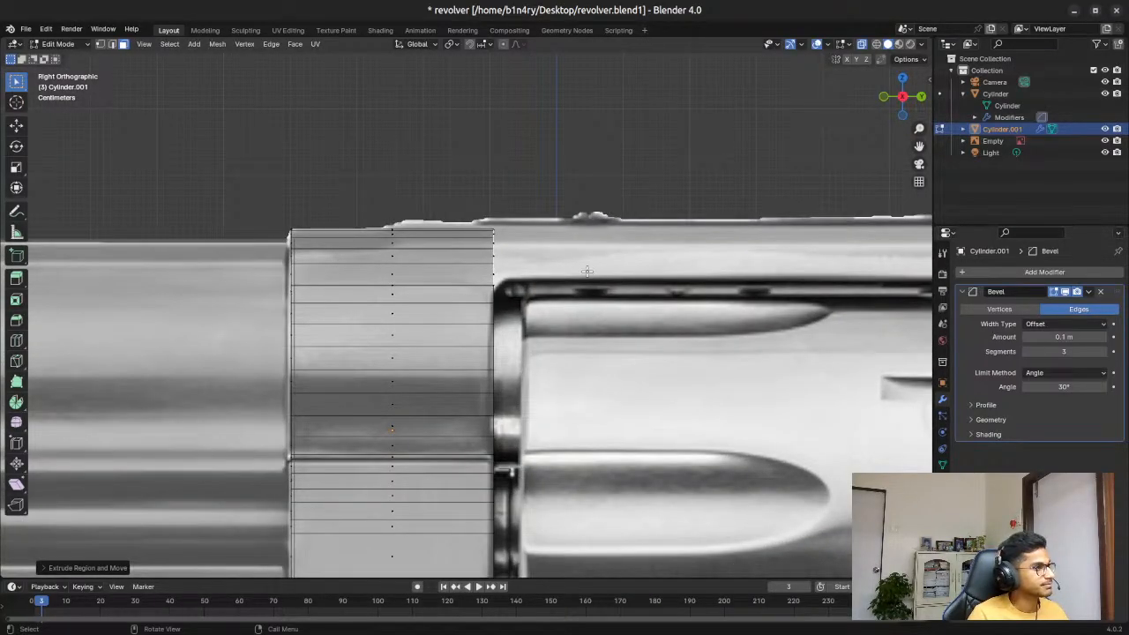
key("e")
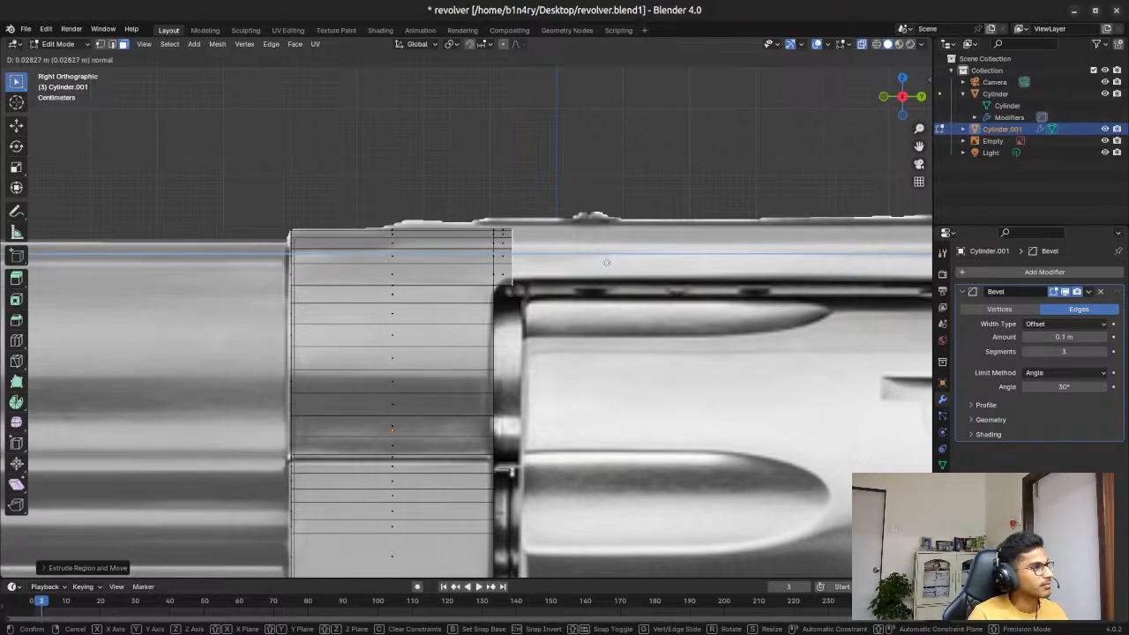
left_click(600, 257)
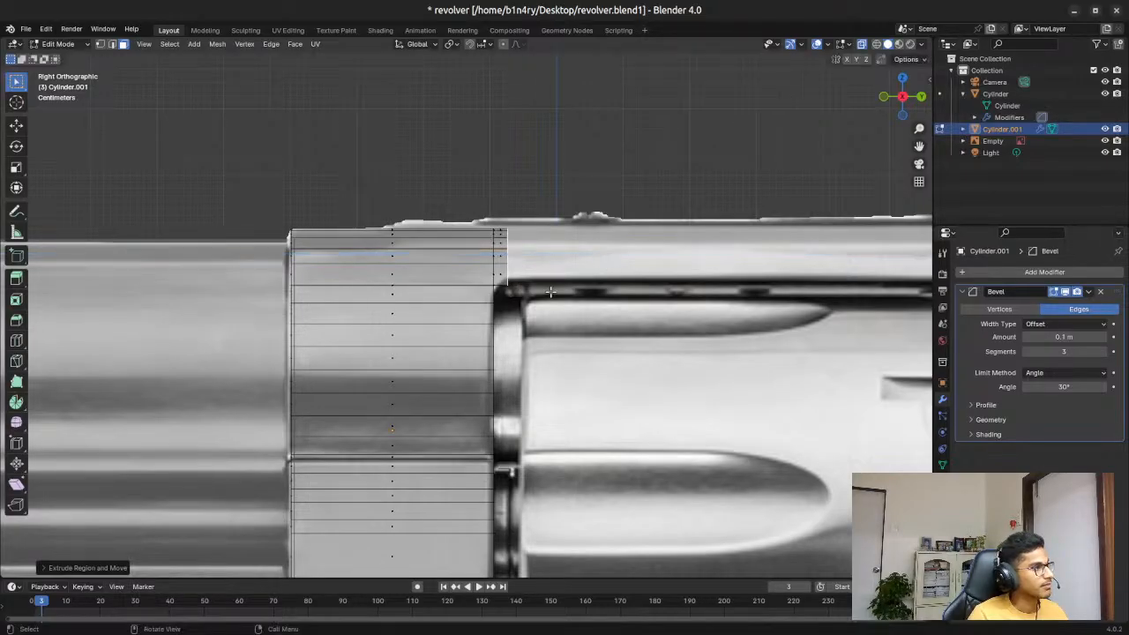
Step: Raise the lower rear vertices of the short extrusion about 0.009 m along Z to follow the rounded corner of the cylinder opening
key("1")
left_click(520, 296)
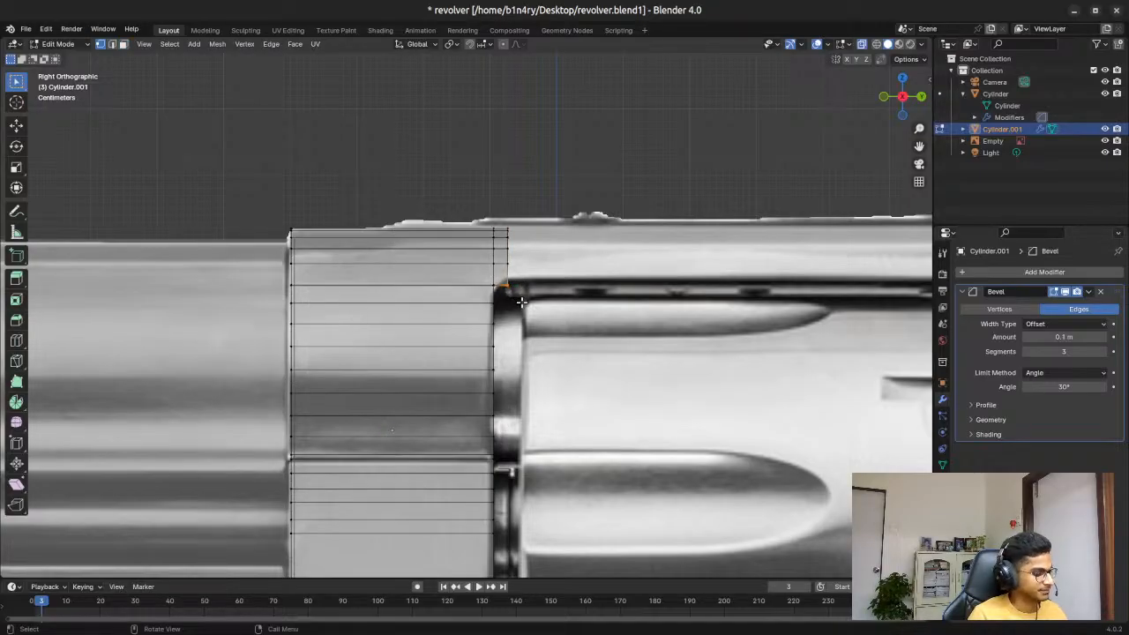
key("g")
key("z")
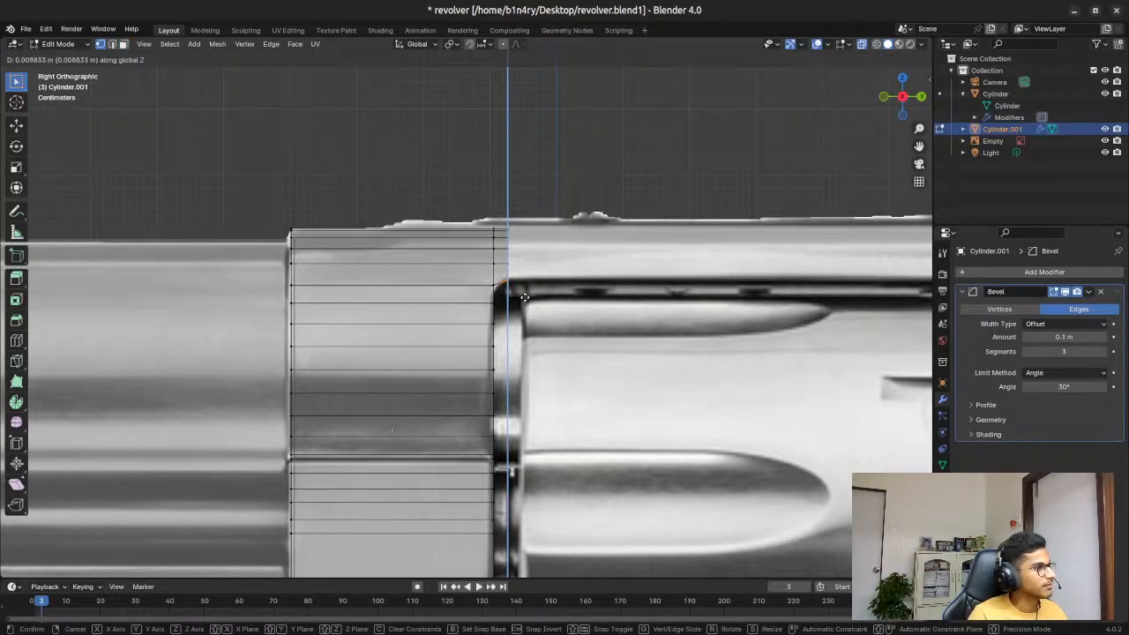
left_click(524, 298)
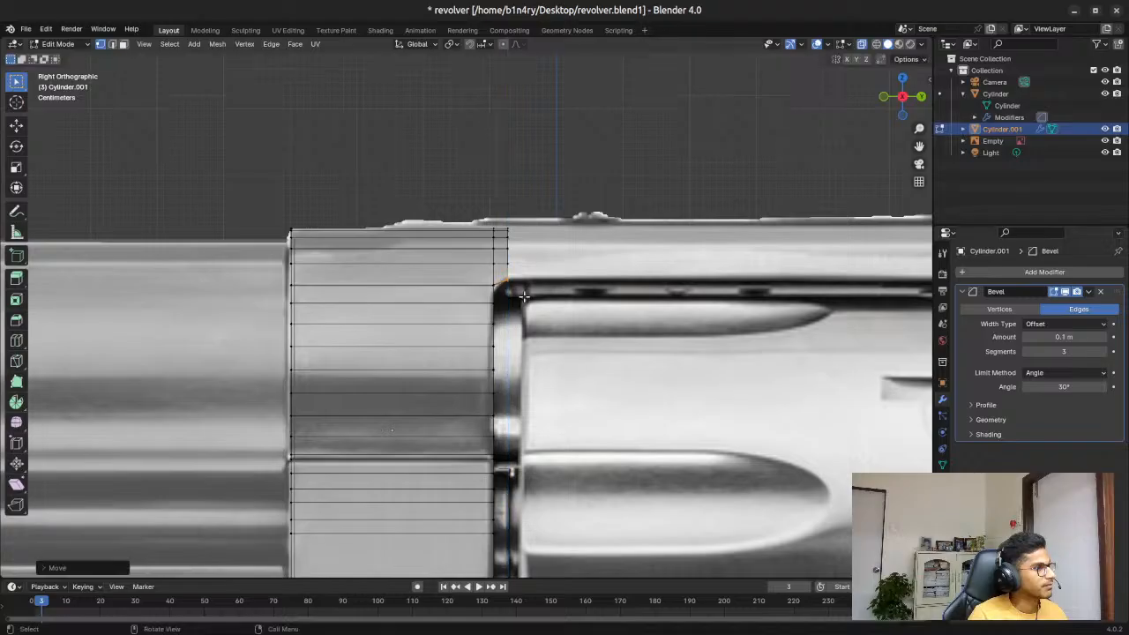
Step: Shift the lower vertices where the extrusion meets the block about 0.002 m backwards along Y and about 0.004 m down along Z
left_click(499, 287)
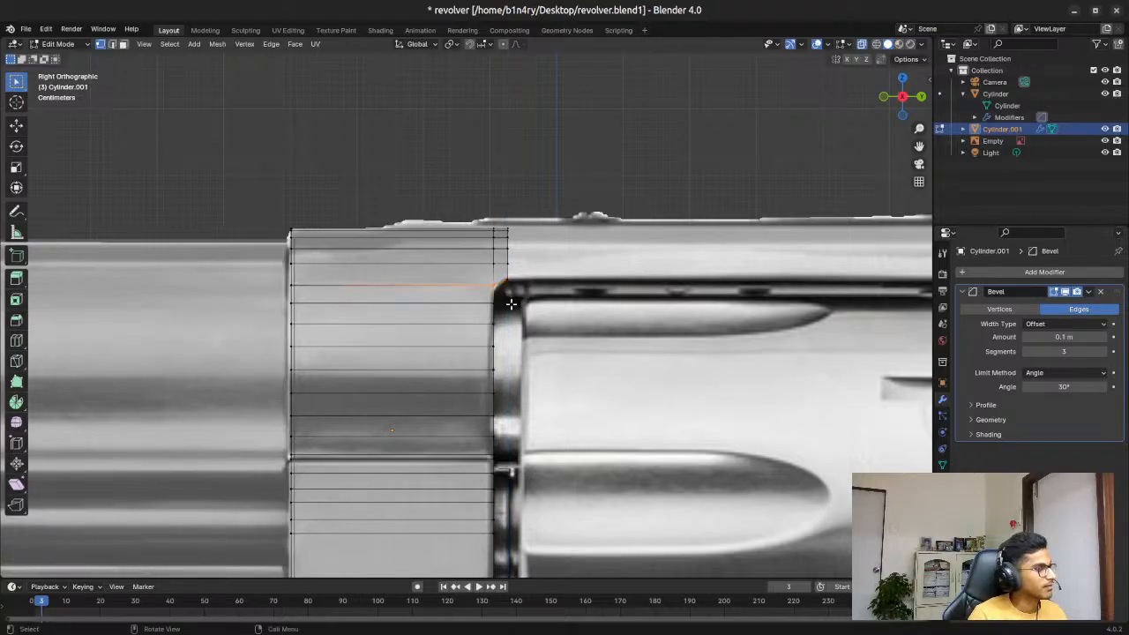
key("g")
key("y")
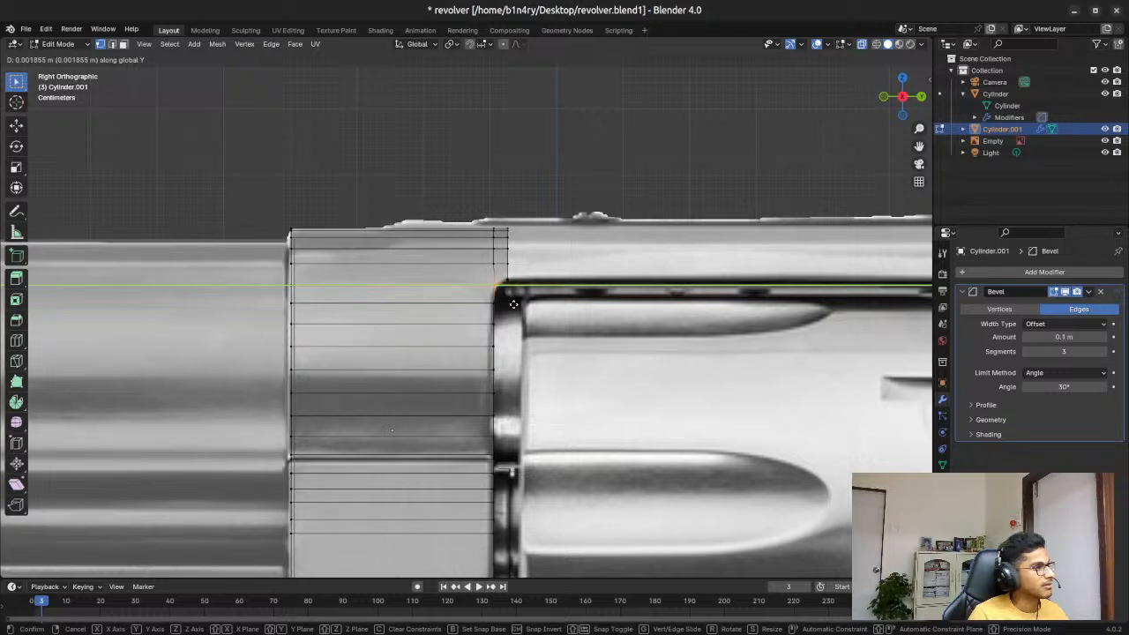
left_click(513, 304)
key("g")
key("z")
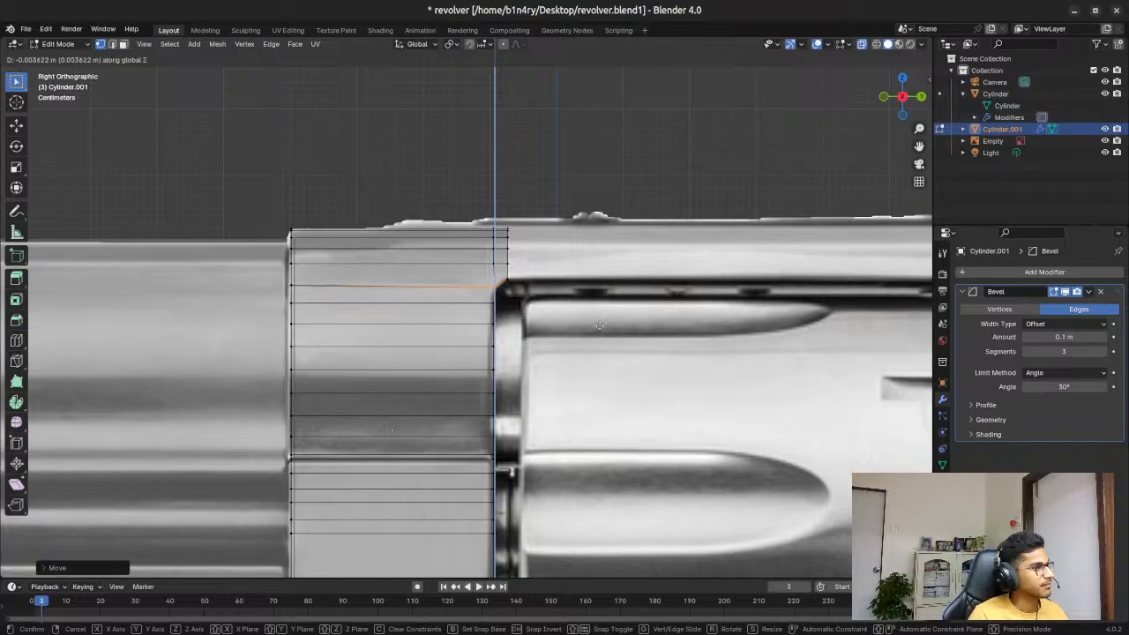
left_click(599, 324)
left_click(564, 251)
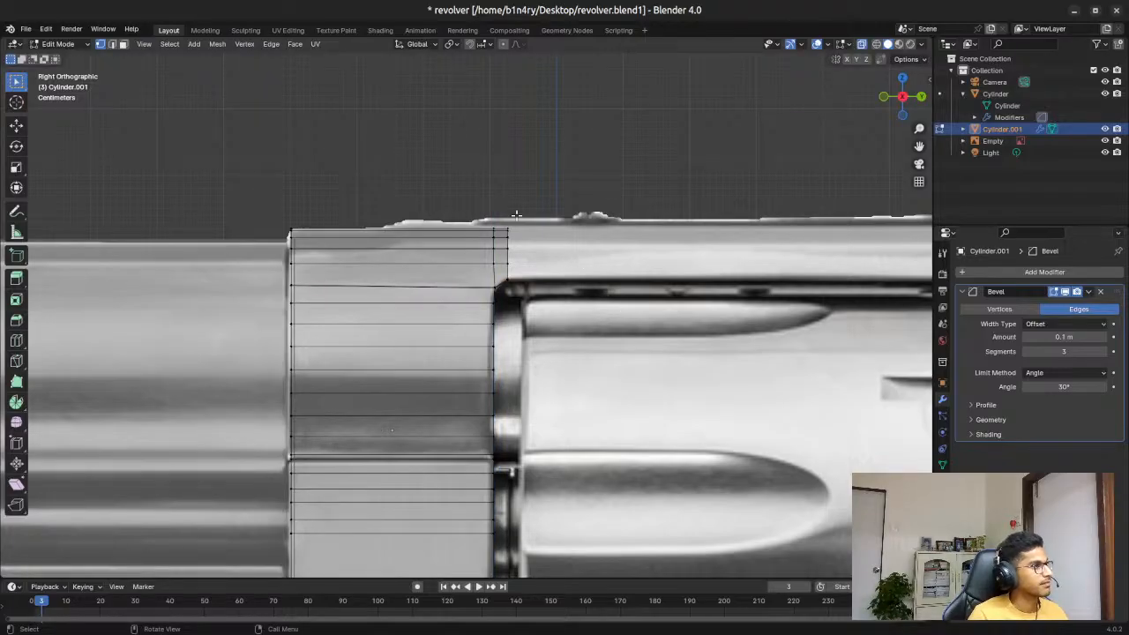
Step: Extrude the rear end of the short section about 0.86 m backwards, forming the top strap up to the rear sight
left_click(506, 247)
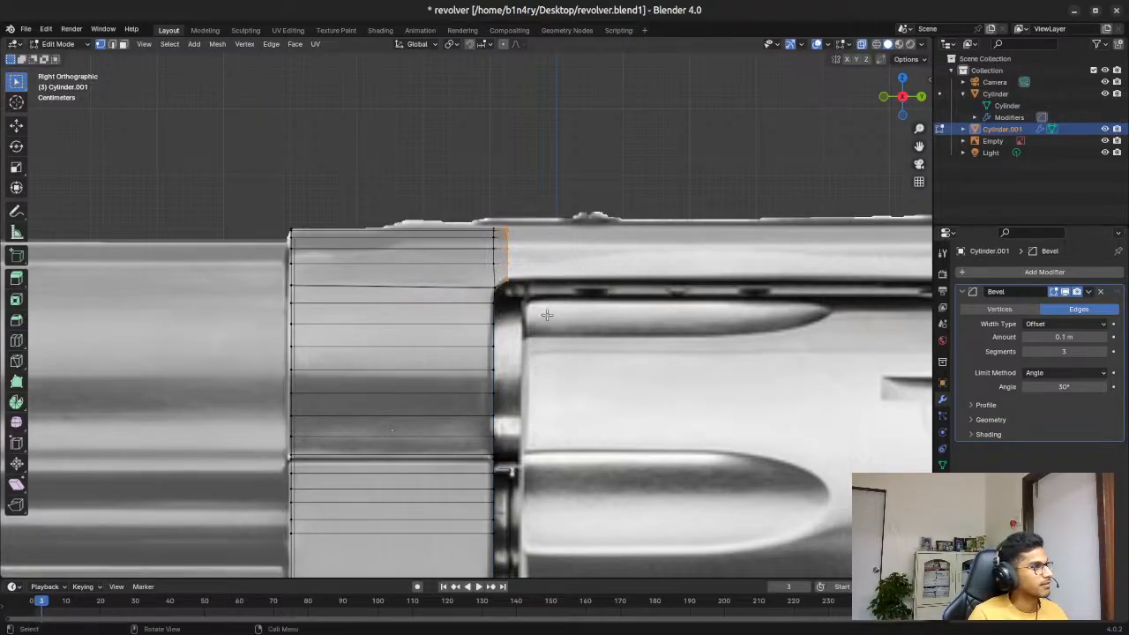
scroll(547, 315, "down", 3)
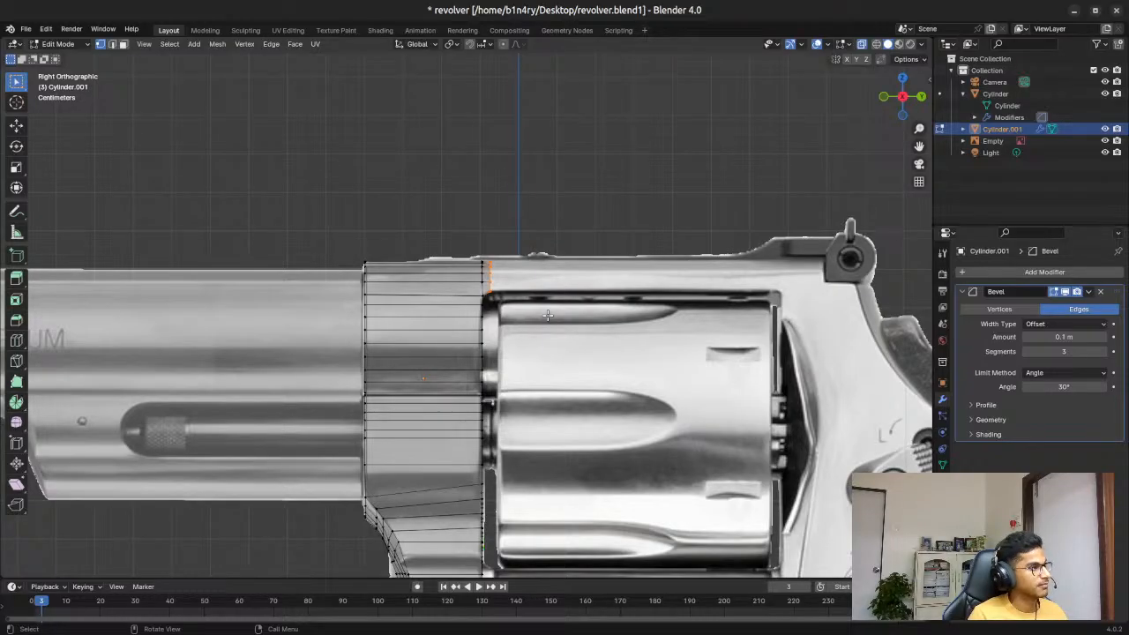
key("e")
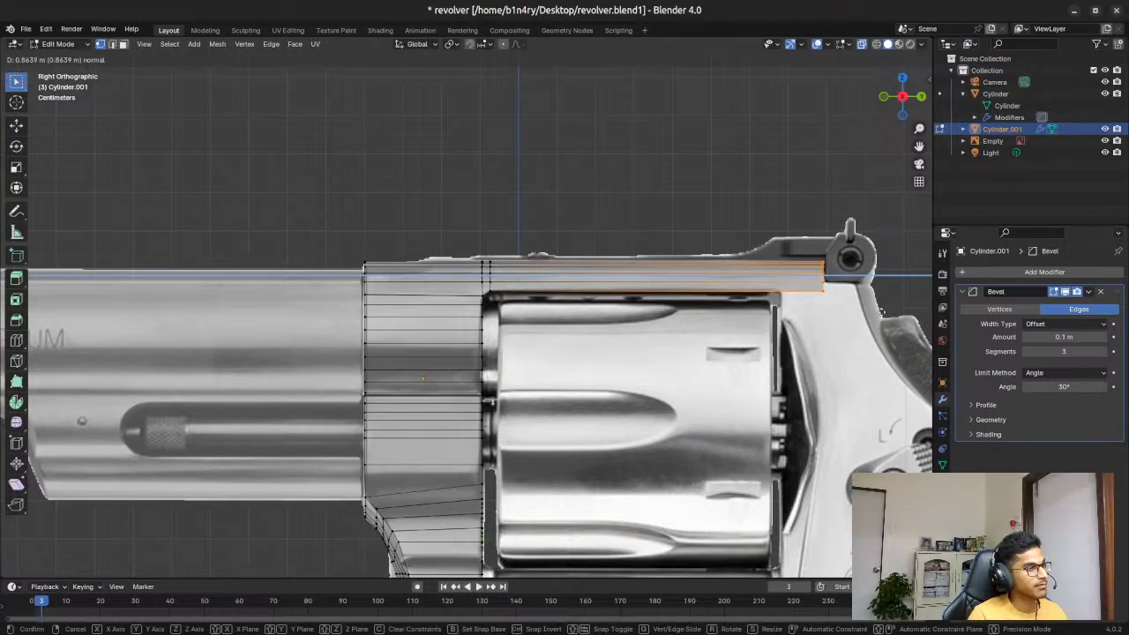
left_click(880, 310)
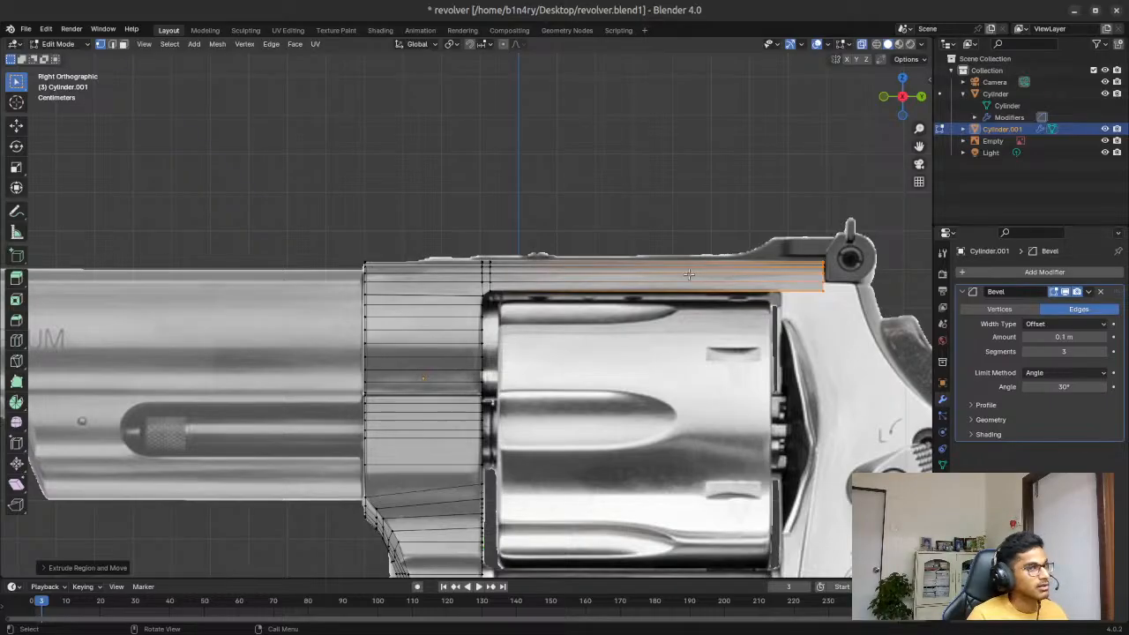
Step: Add a loop cut across the top strap and slide it back in line with the rear edge of the cylinder opening
key("ctrl+z")
key("ctrl+r")
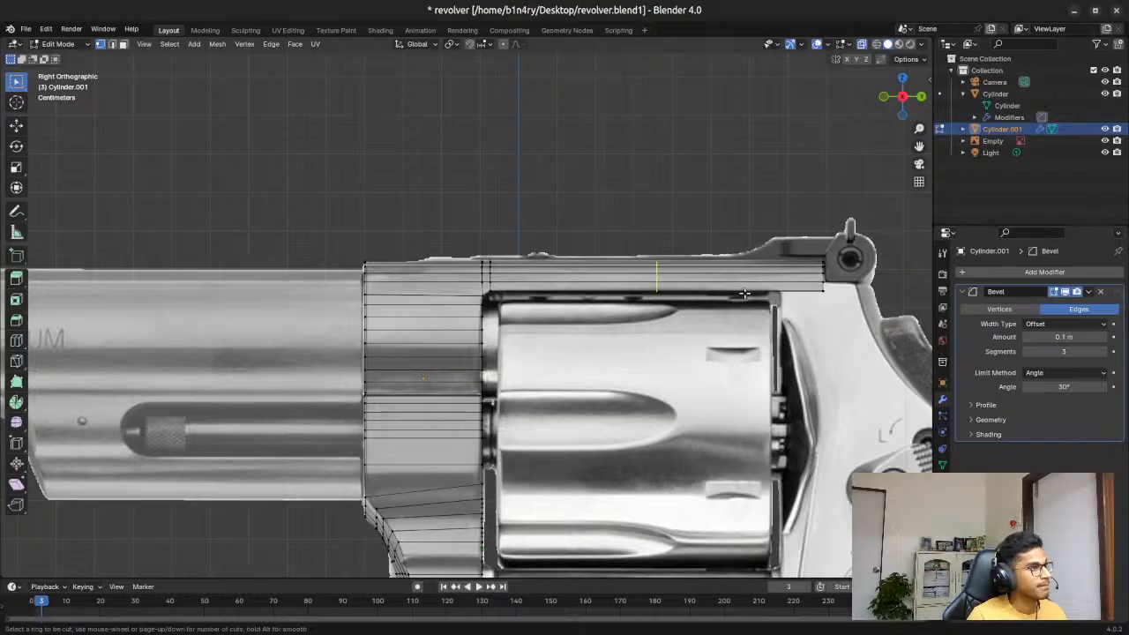
left_click(749, 295)
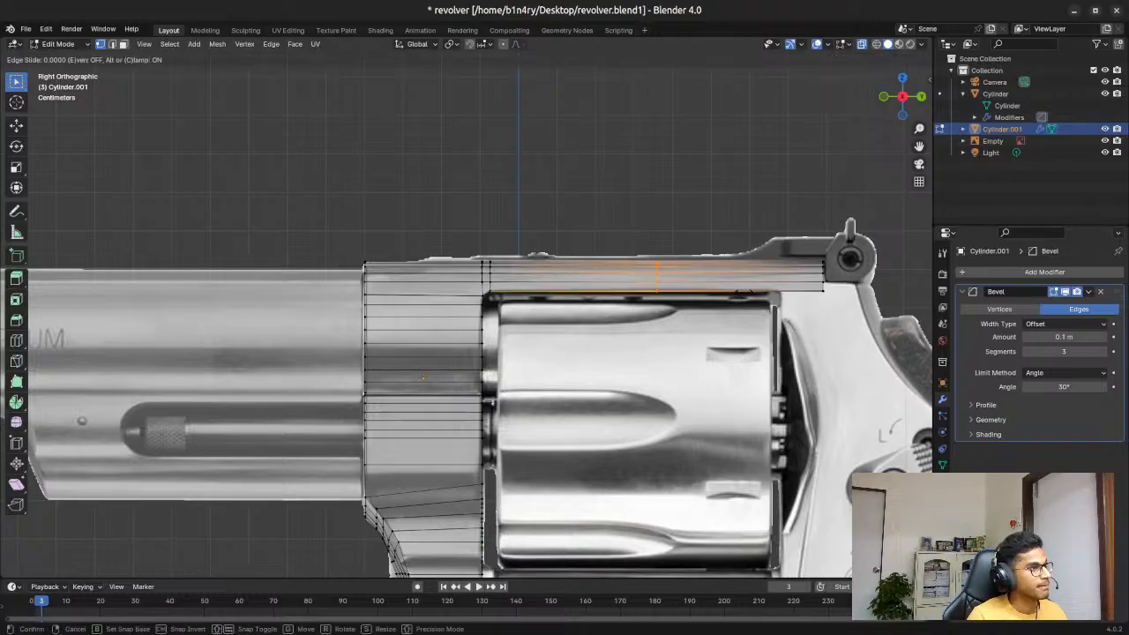
left_click(867, 299)
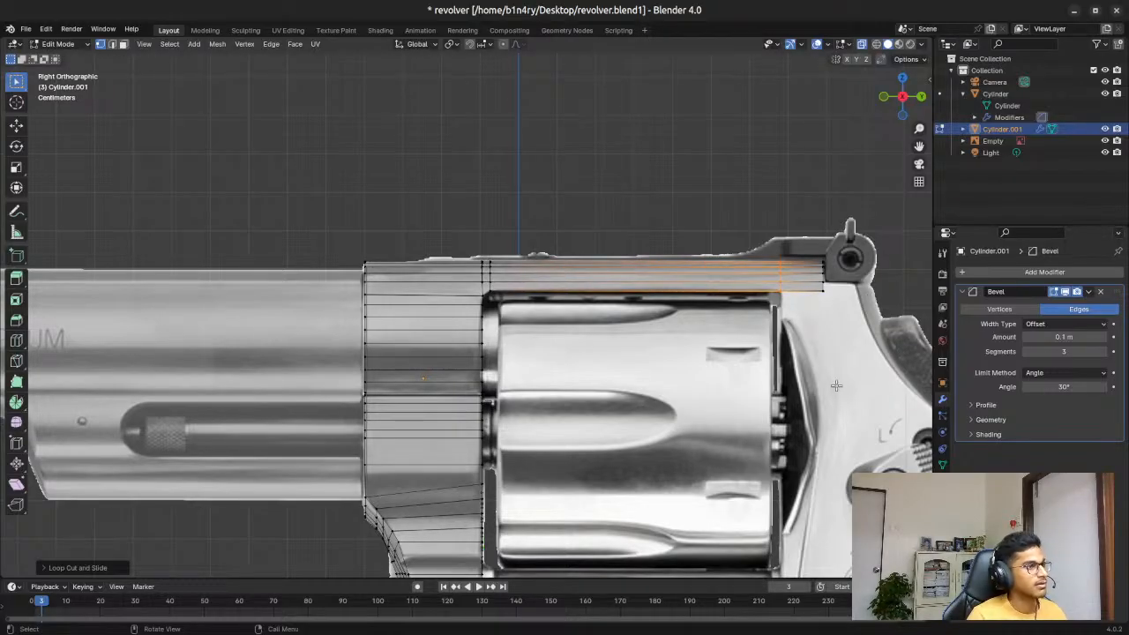
Step: Extrude the underside of the top strap's rearmost section about 0.16 m downwards behind the cylinder
left_click(850, 297)
left_click_drag(774, 287, 867, 315)
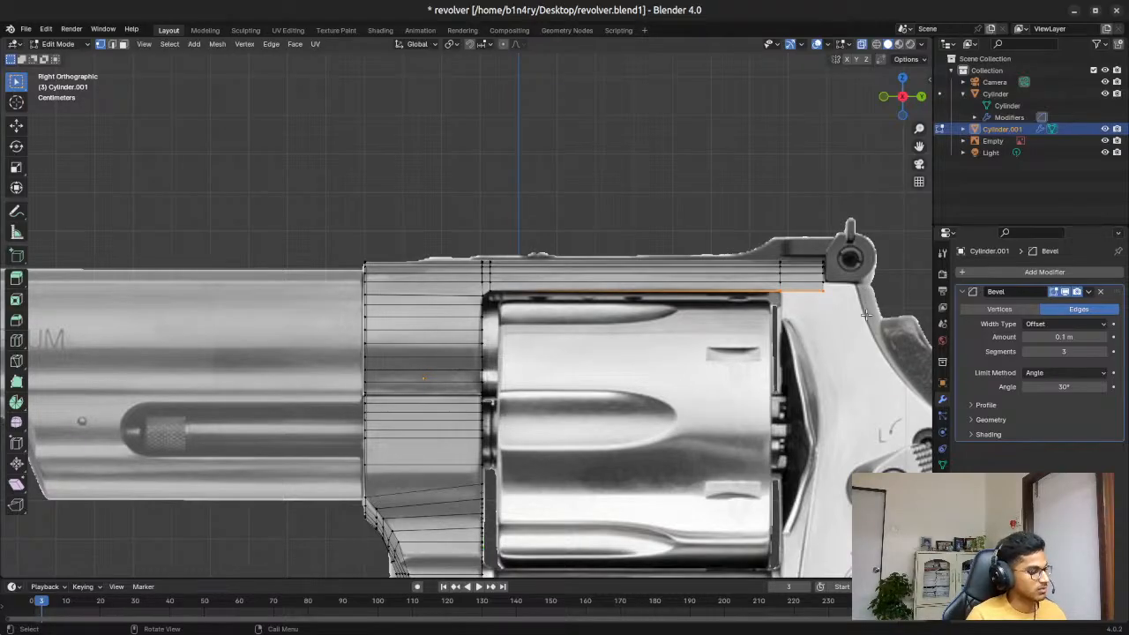
key("e")
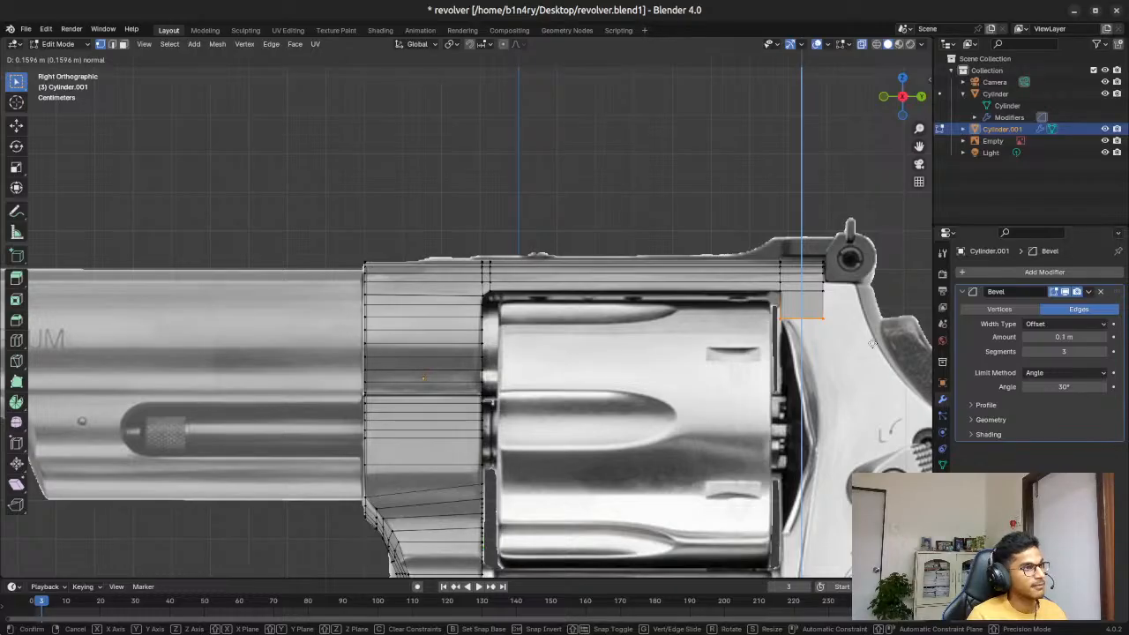
left_click(872, 344)
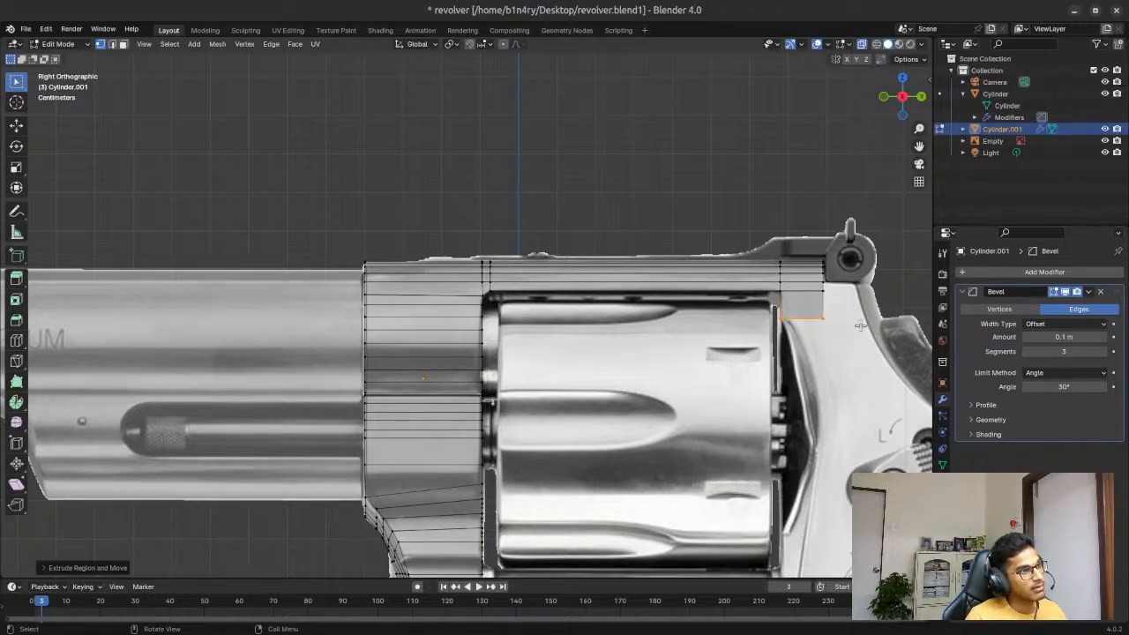
left_click(845, 204)
key("ctrl+z")
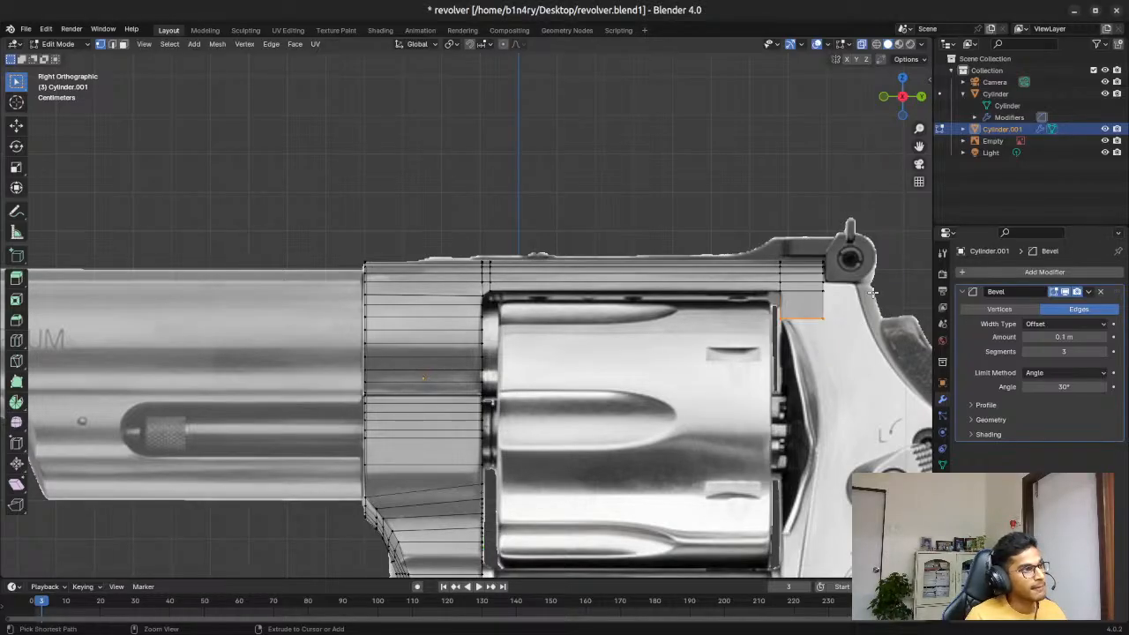
Step: Extrude the lowest strip of the top strap's rear end backwards along Y, ending just beneath the rear sight
left_click(825, 291)
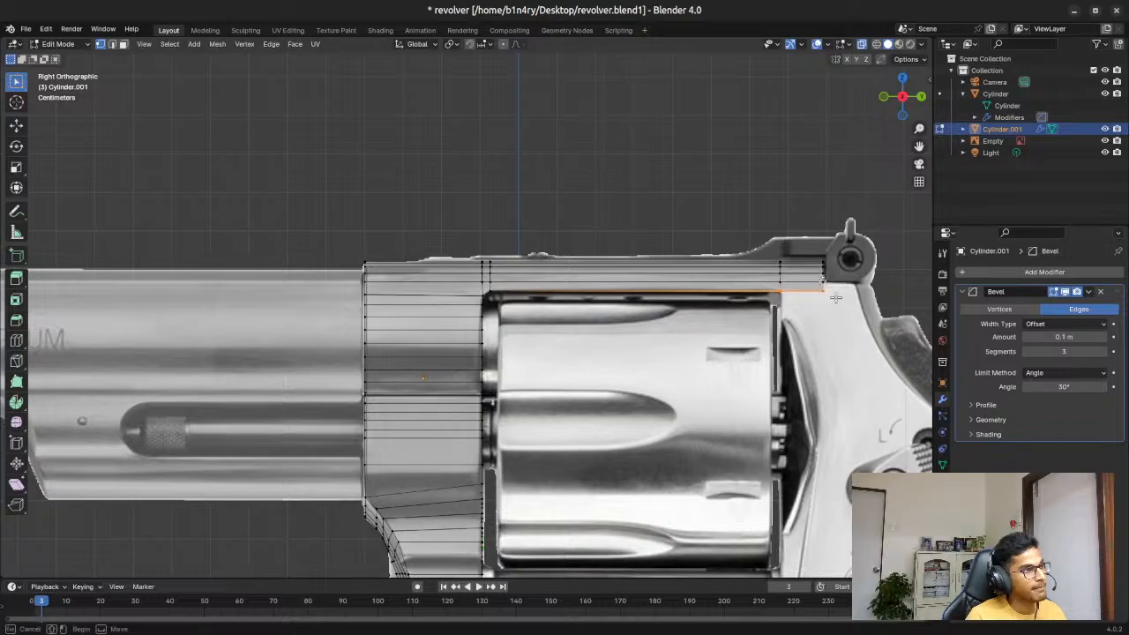
left_click(832, 292)
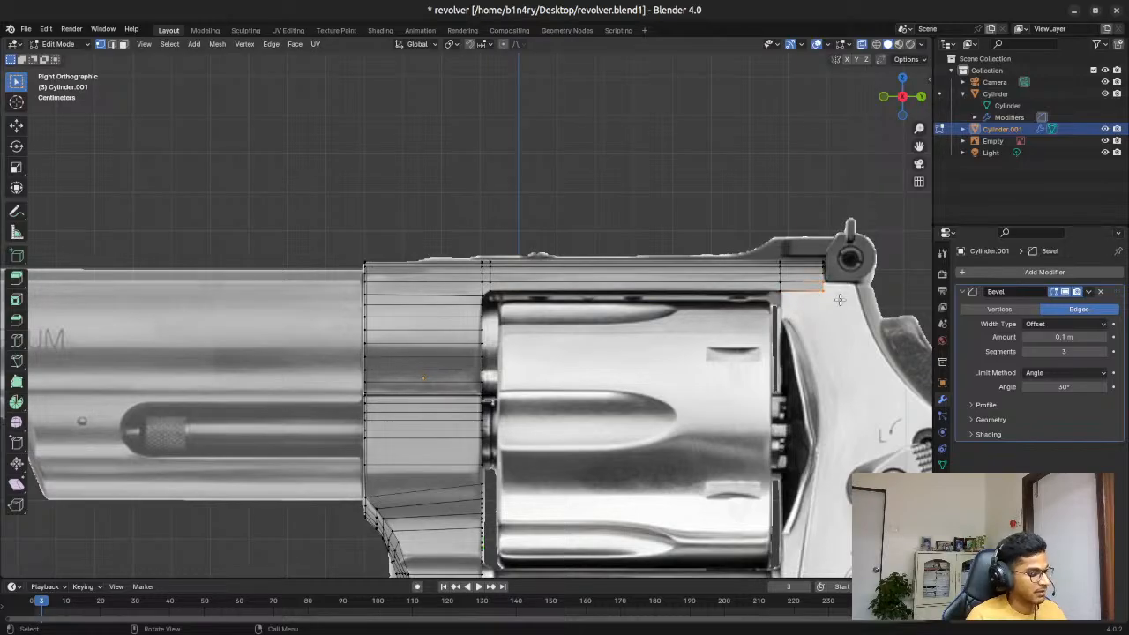
key("g")
key("y")
left_click(872, 312)
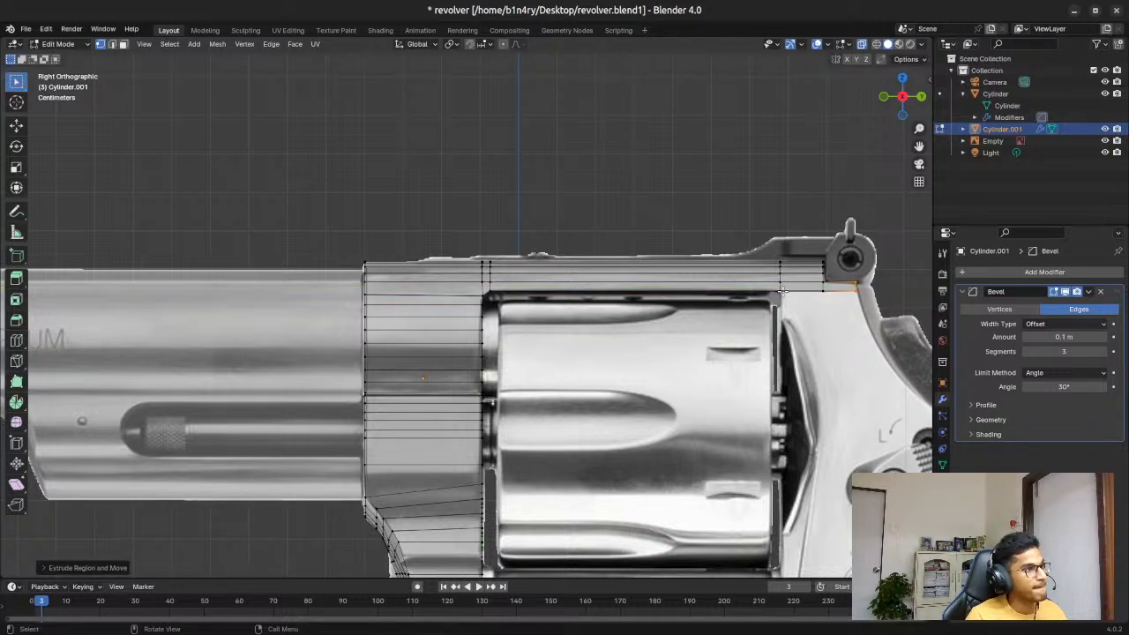
Step: Extrude the underside of the two rearmost top strap sections about 1.03 m downwards behind the cylinder
left_click(857, 323)
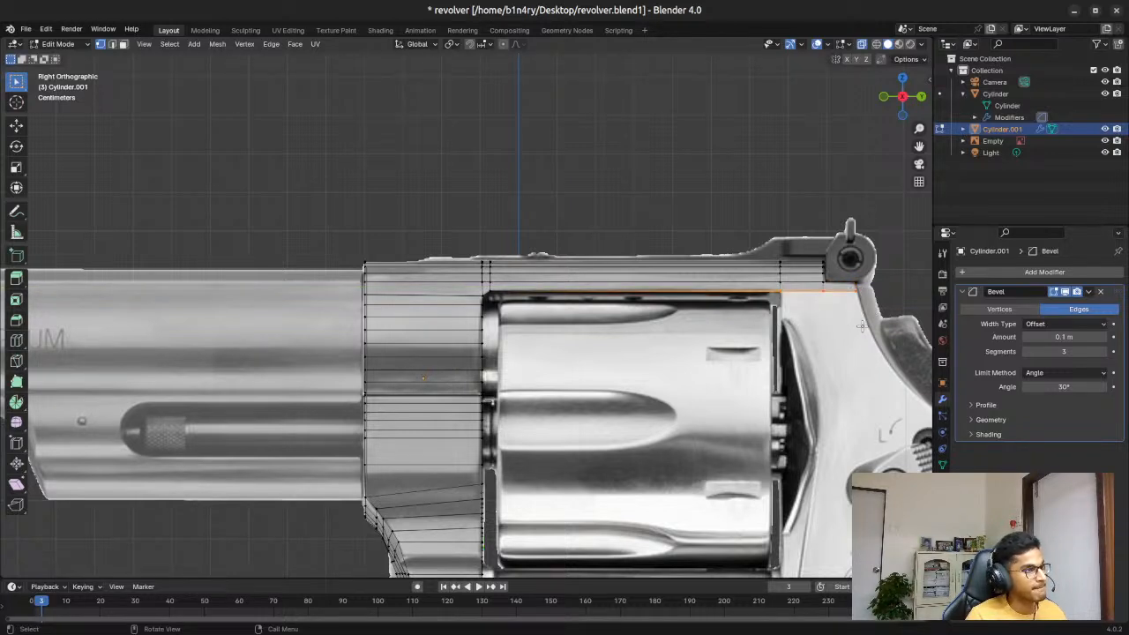
key("e")
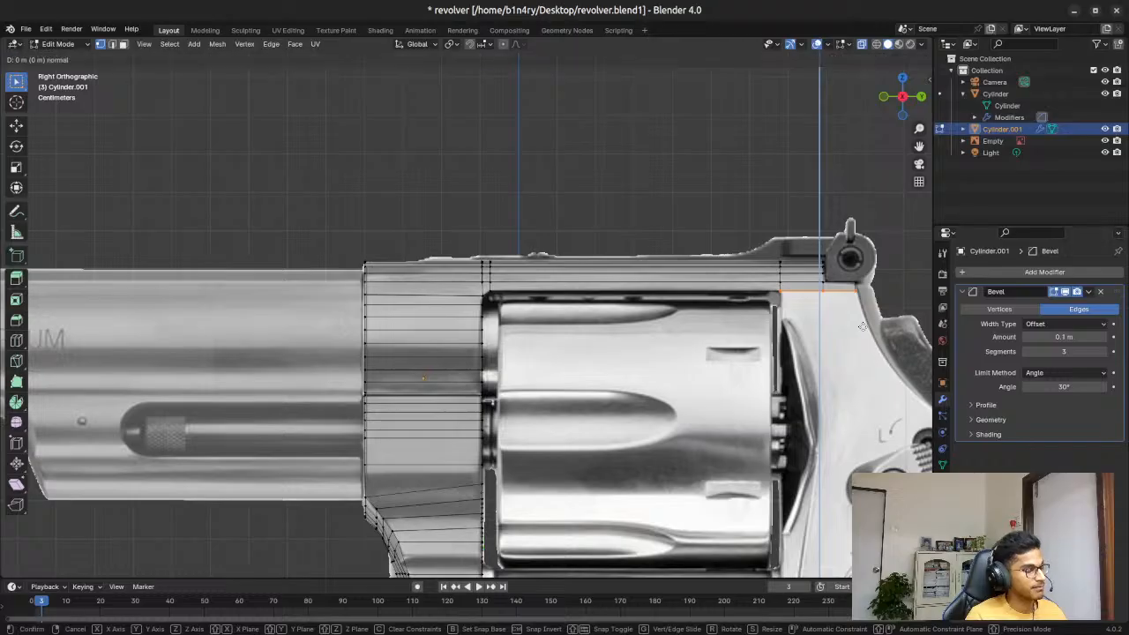
left_click(873, 467)
scroll(878, 450, "down", 3)
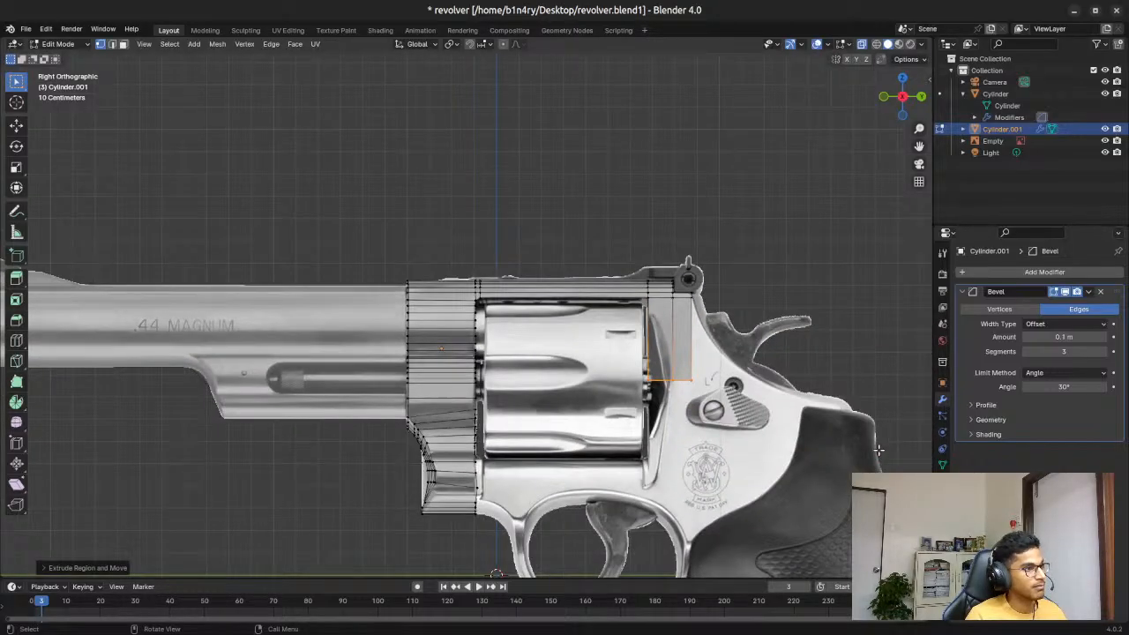
key("ctrl+z")
key("e")
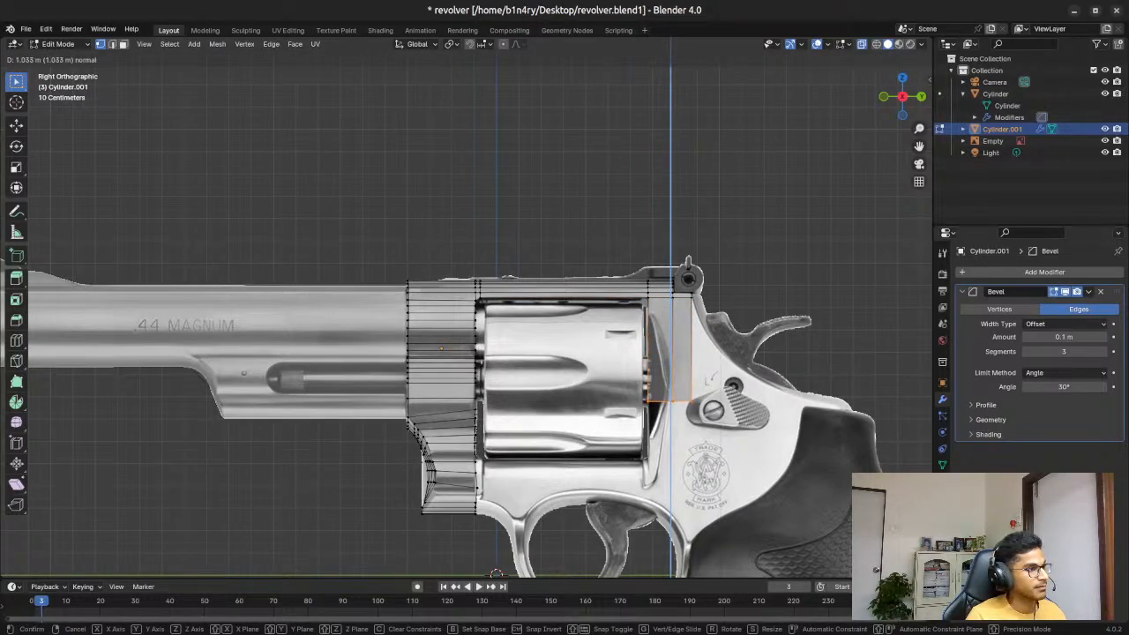
left_click(497, 573)
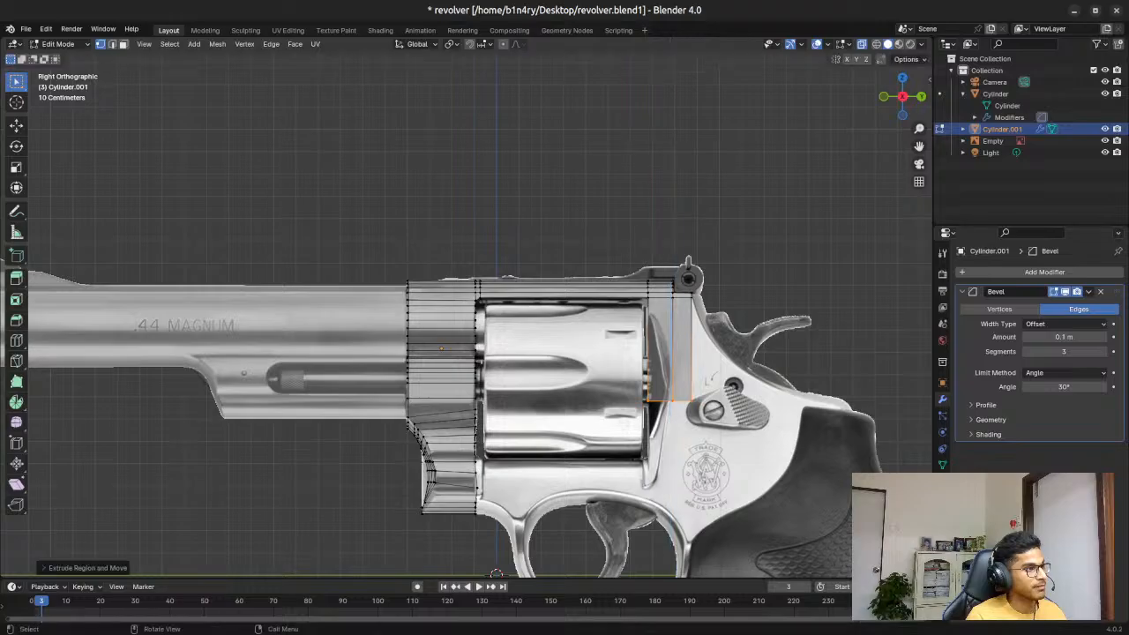
Step: Move the lower rear corner vertices of the extrusion backwards along Y to the frame's tip above the grip
scroll(895, 393, "up", 2)
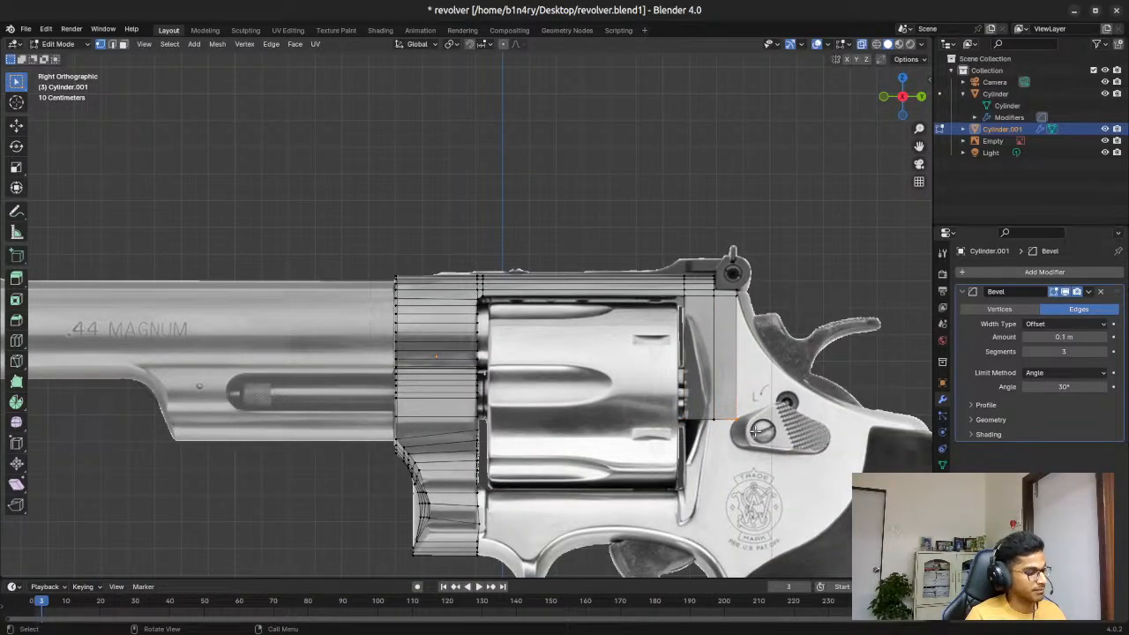
key("g")
key("y")
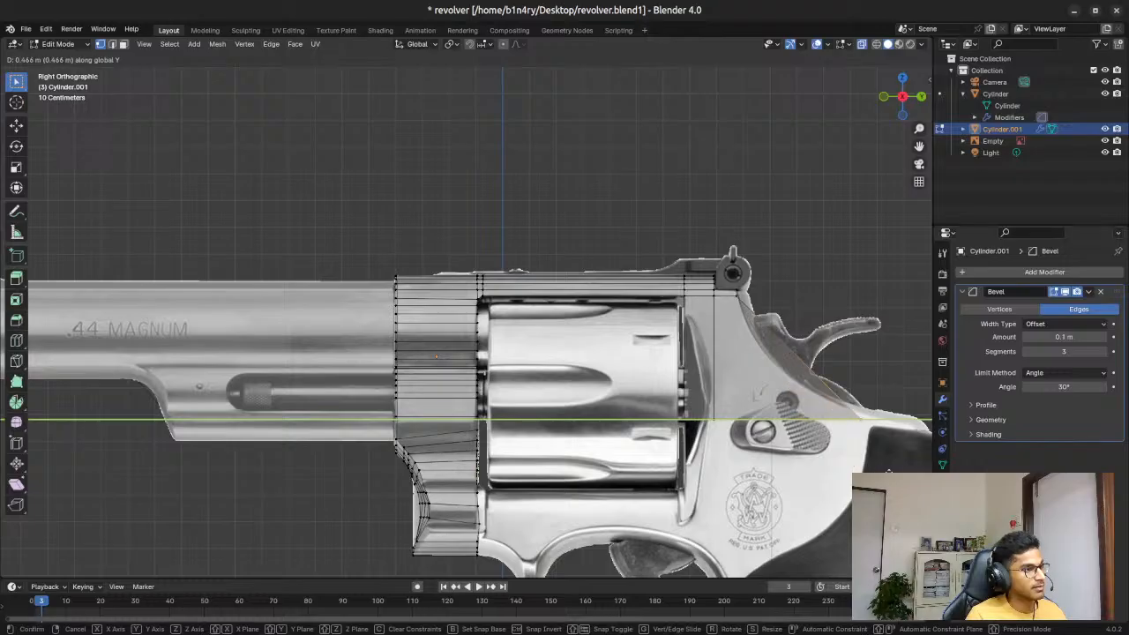
left_click(16, 497)
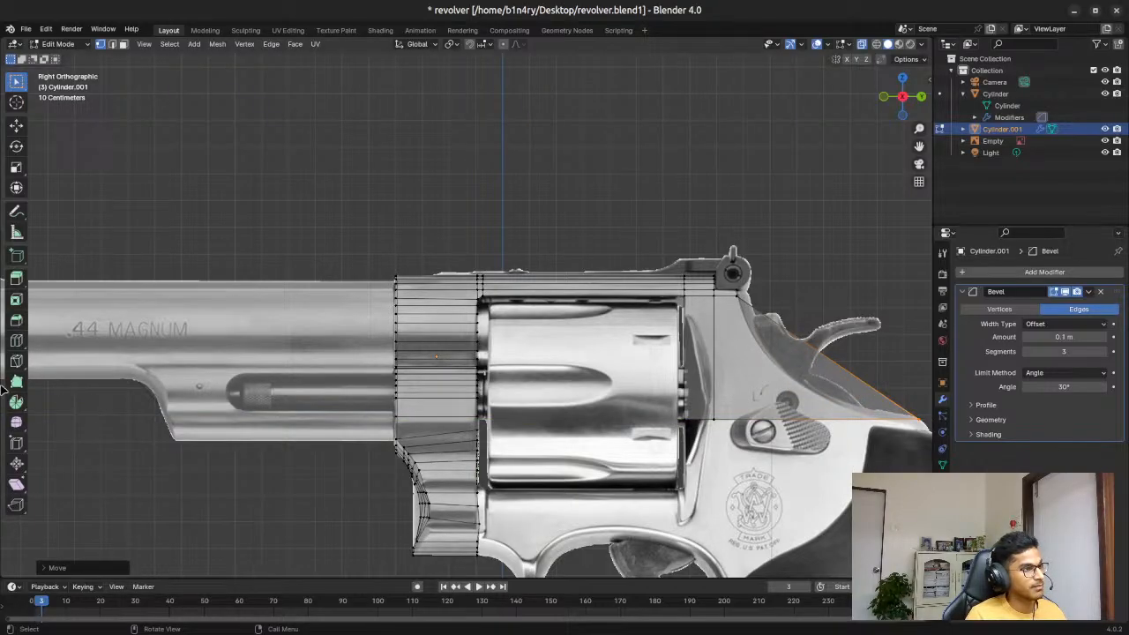
Step: Select all vertices along the bottom edge of the rear frame section and lower them about 0.033 m along Z
key("b")
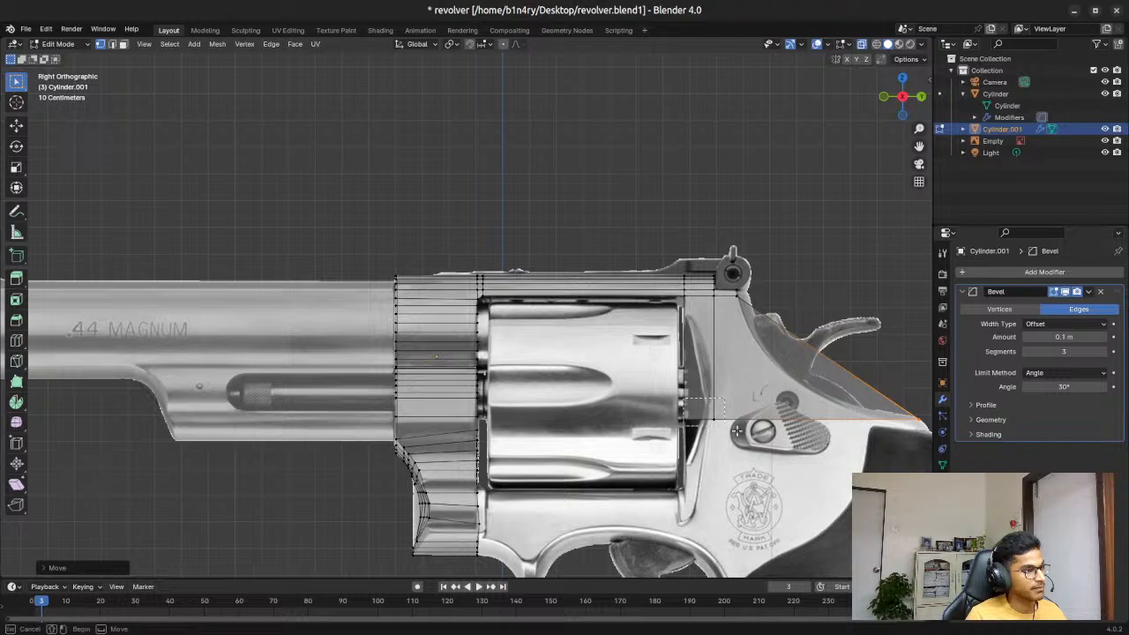
key("Escape")
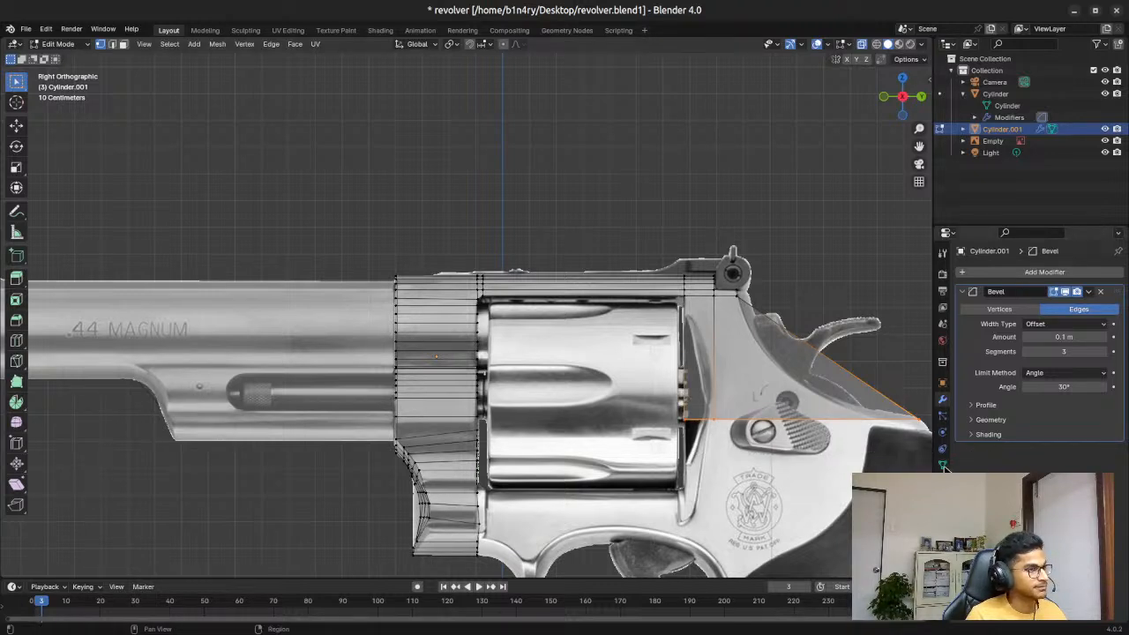
key("g")
key("z")
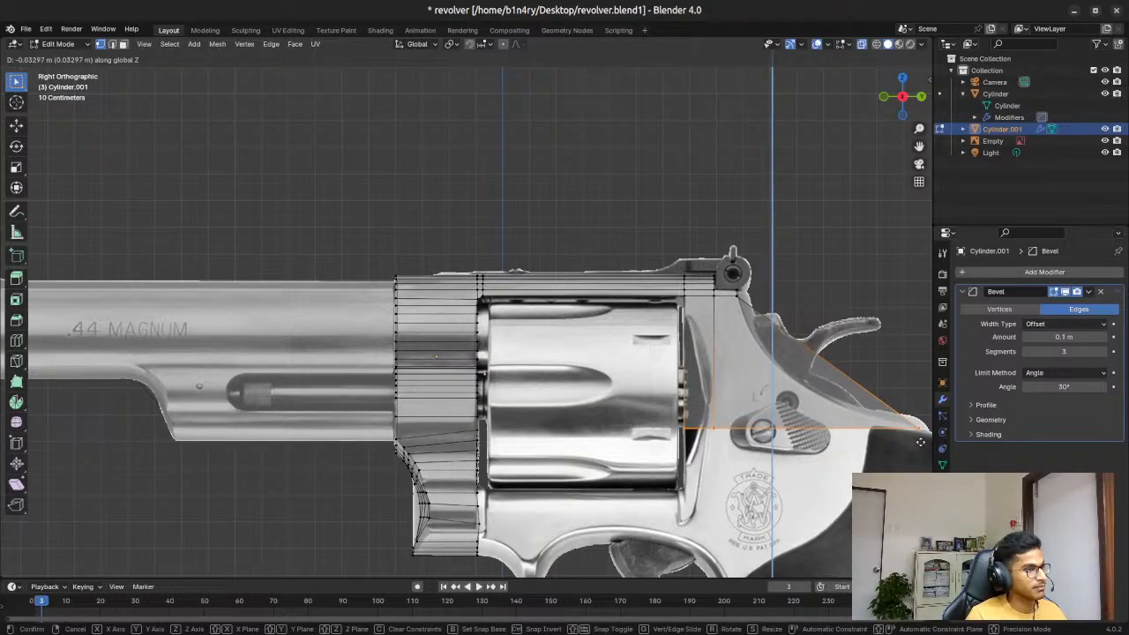
left_click(920, 442)
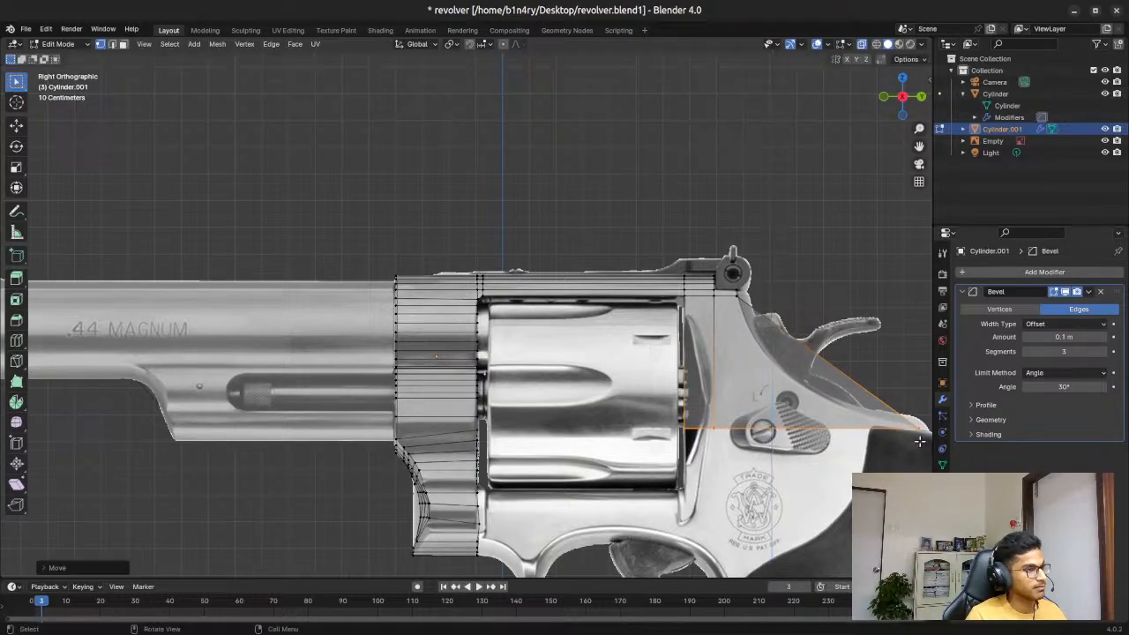
key("g")
key("y")
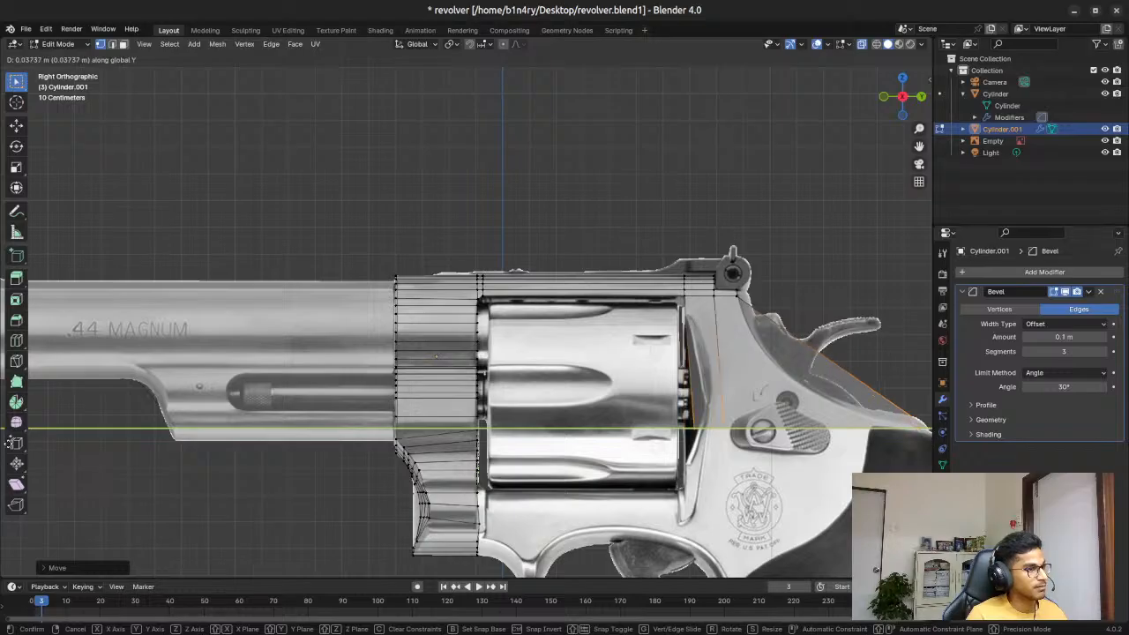
left_click(9, 444)
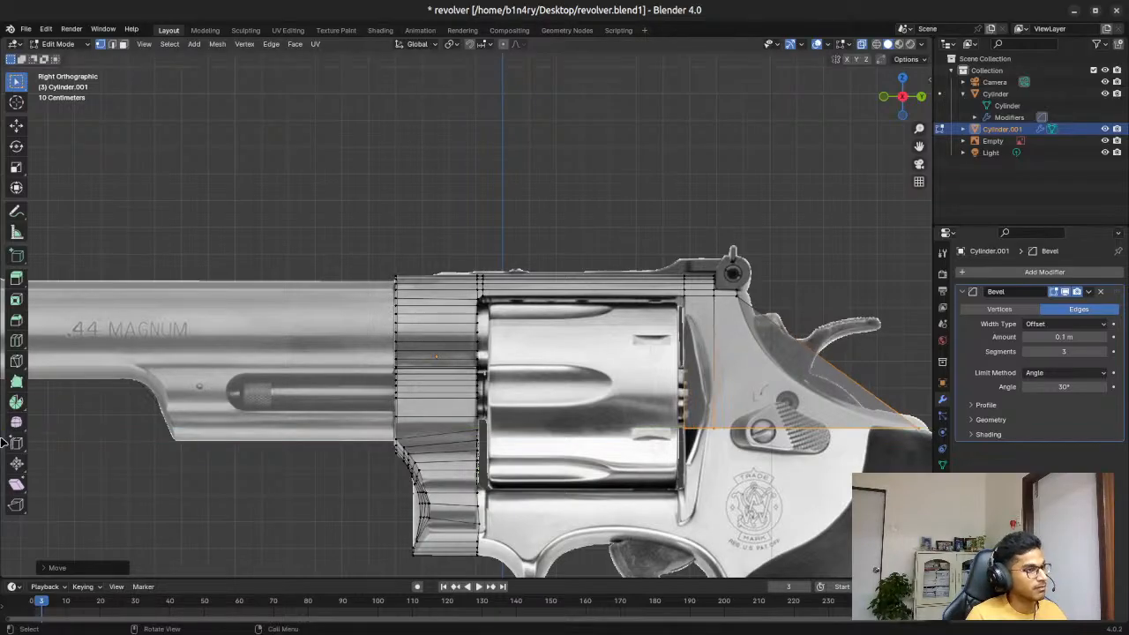
Step: Move only the rear frame's lower back corner vertices about 0.044 m further backwards along Y
left_click(832, 460)
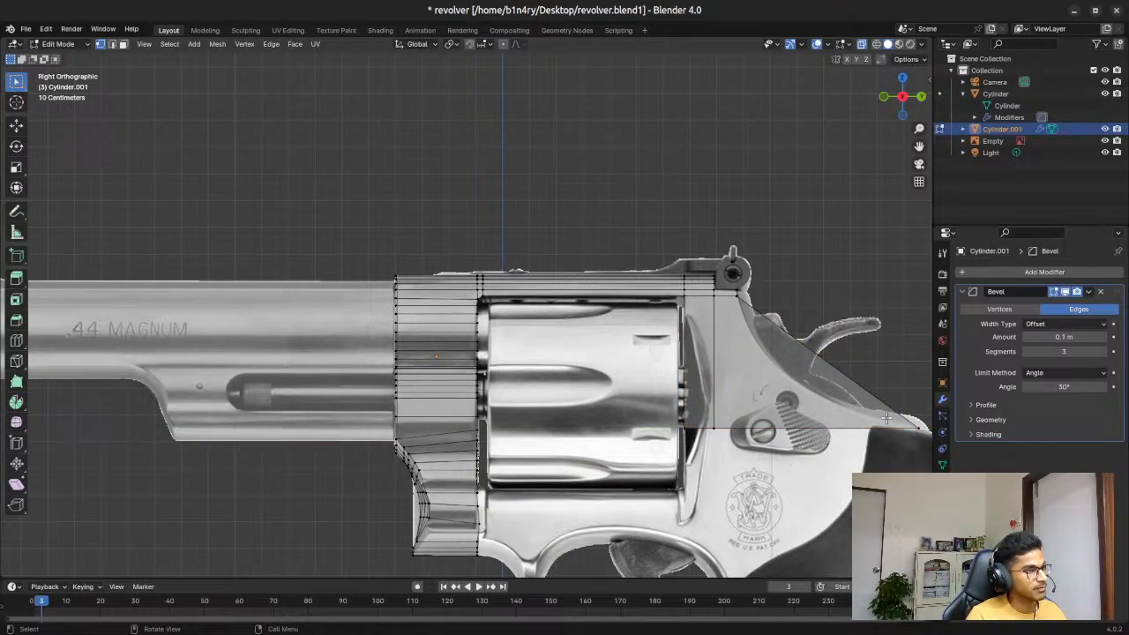
left_click_drag(891, 420, 938, 450)
scroll(925, 449, "down", 2)
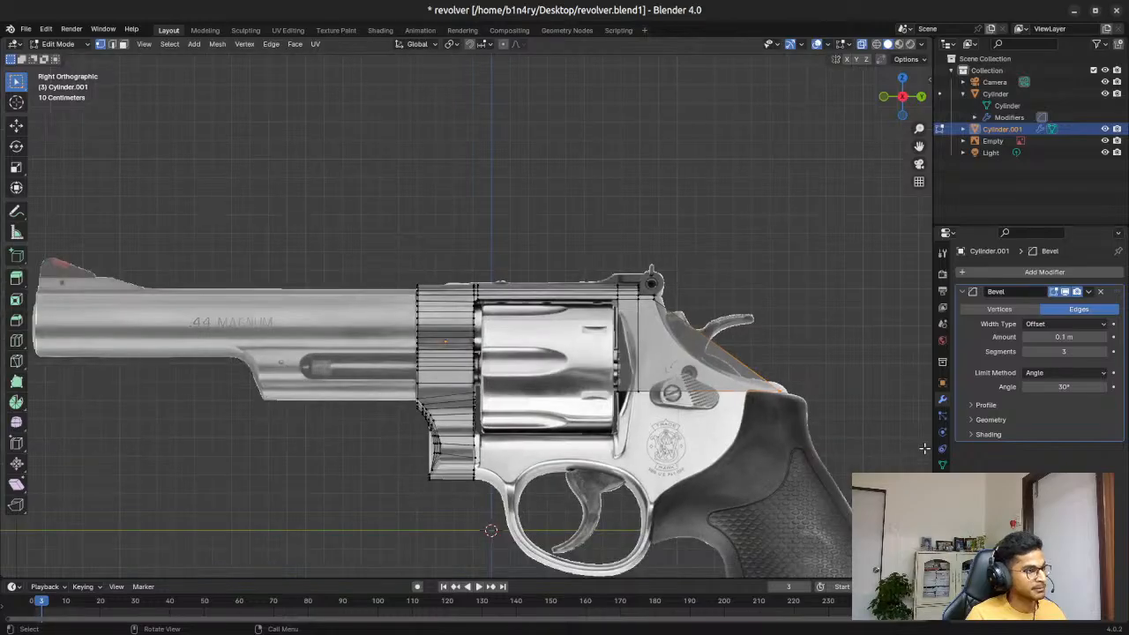
key("g")
key("y")
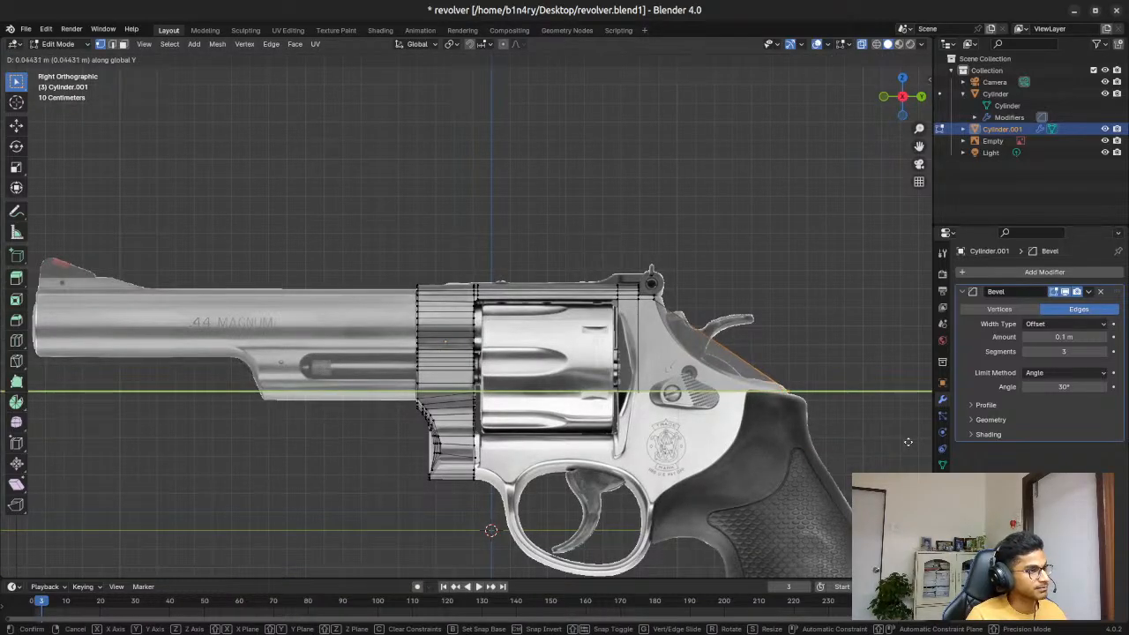
left_click(908, 442)
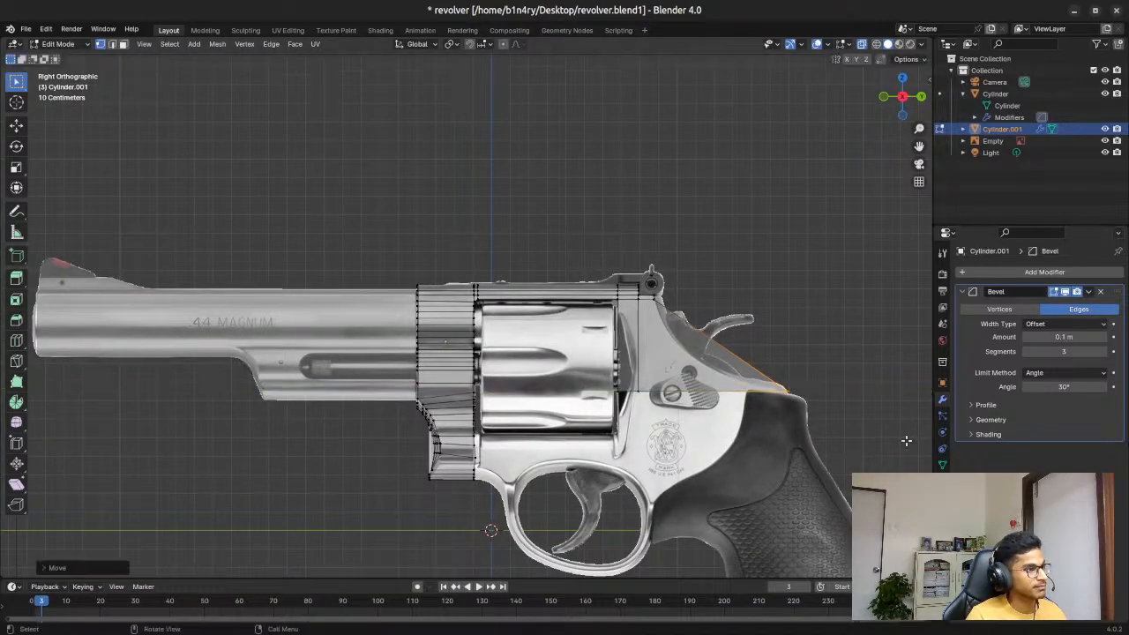
Step: Extrude the whole bottom edge of the rear frame about 0.51 m downwards, level with the cylinder's underside
scroll(726, 308, "up", 2)
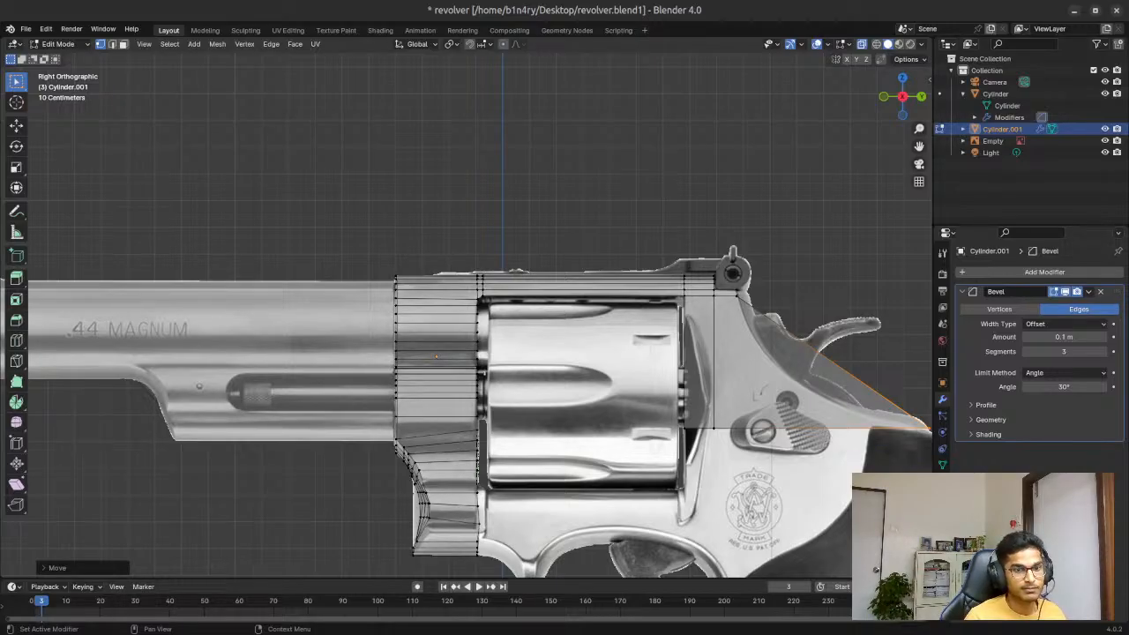
scroll(688, 415, "down", 3)
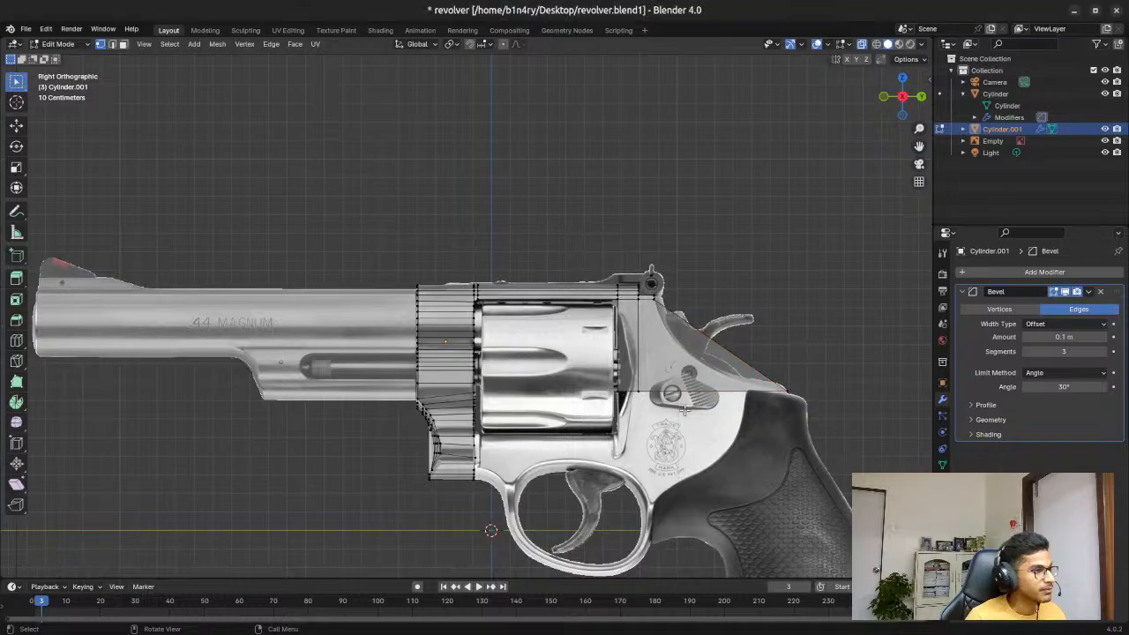
left_click_drag(604, 378, 819, 425)
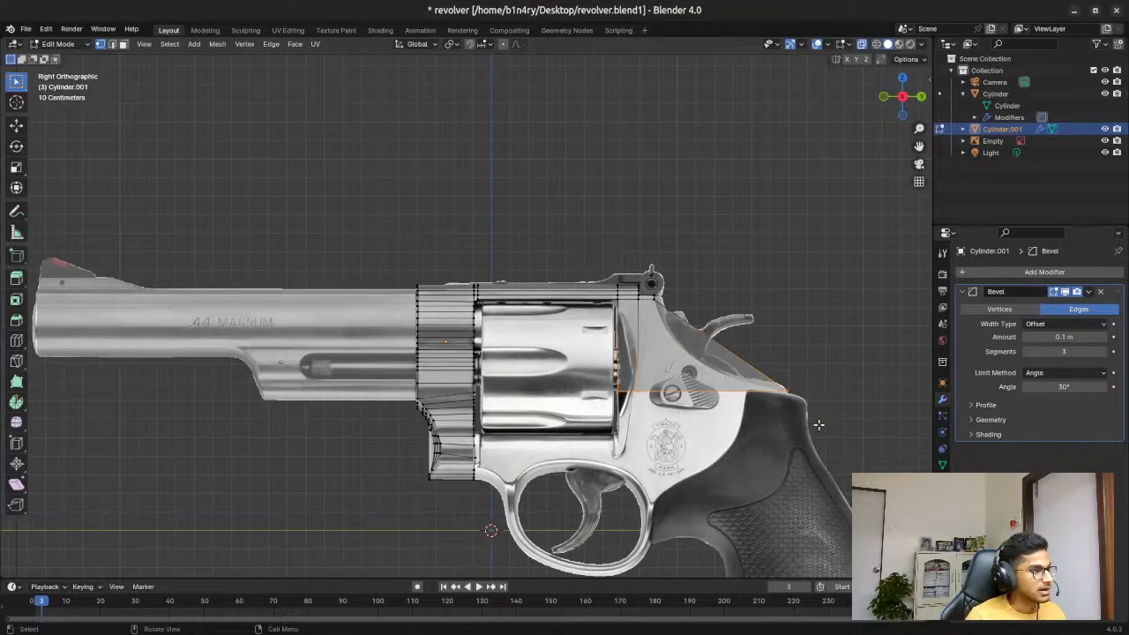
key("e")
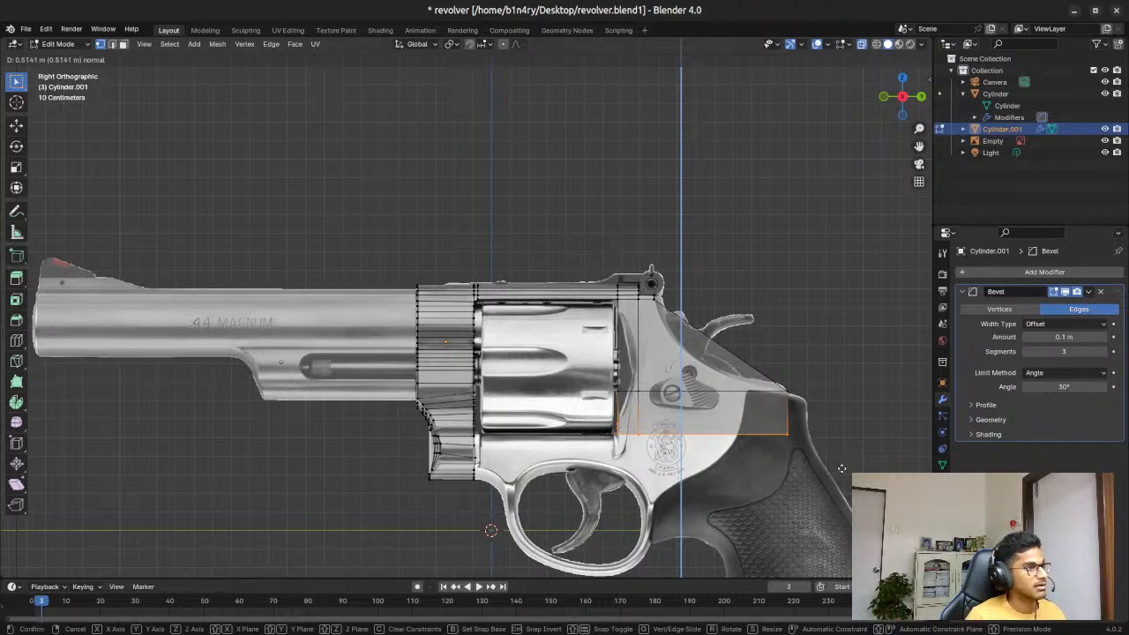
left_click(841, 469)
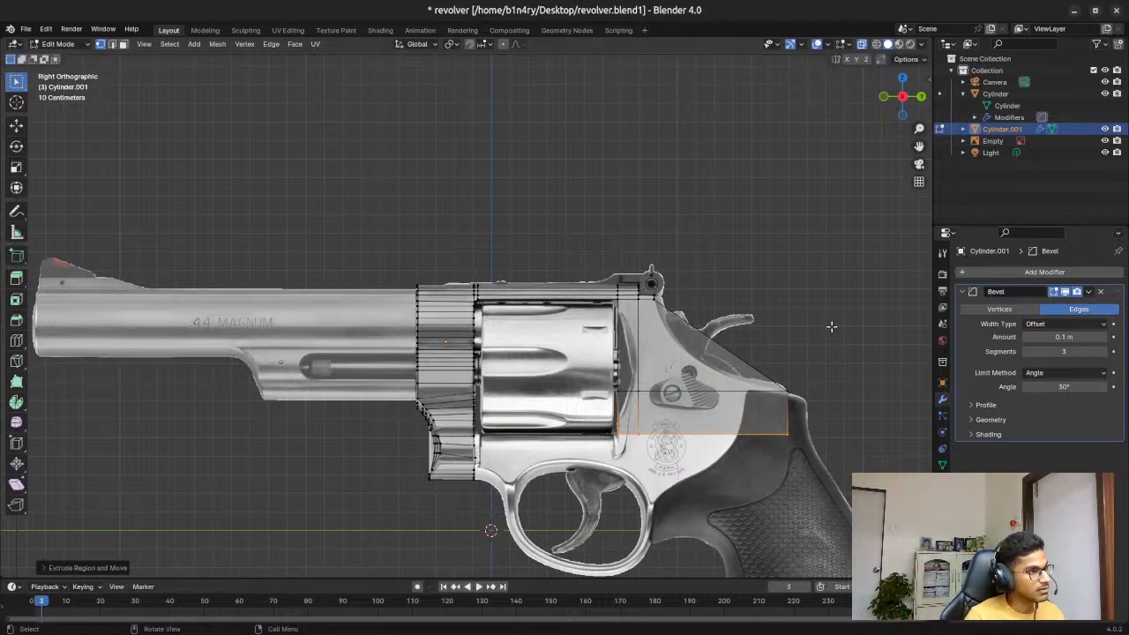
Step: Add six evenly spaced horizontal loop cuts across the sloped upper section of the rear frame
scroll(833, 336, "up", 2)
scroll(836, 344, "down", 1)
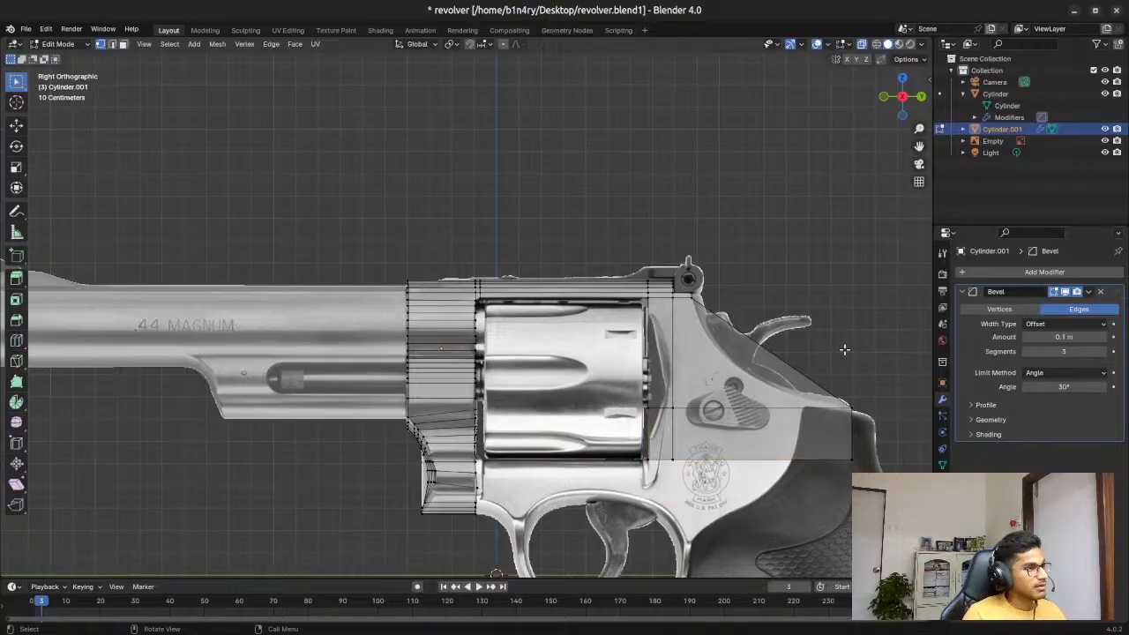
key("ctrl+r")
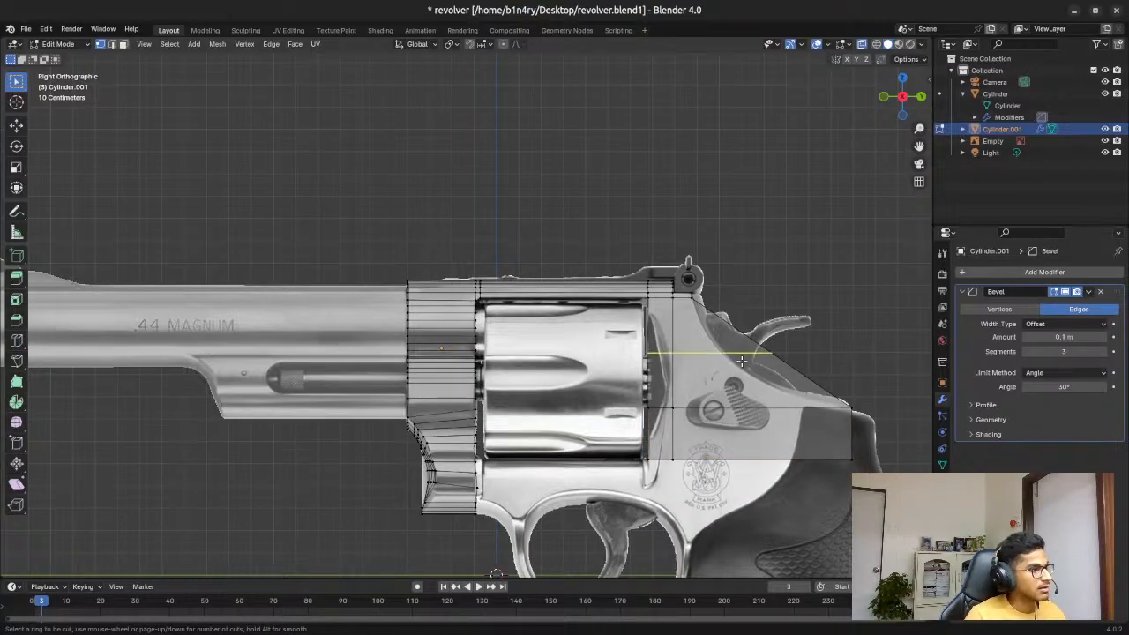
scroll(741, 361, "up", 3)
scroll(741, 361, "up", 1)
scroll(741, 361, "up", 1)
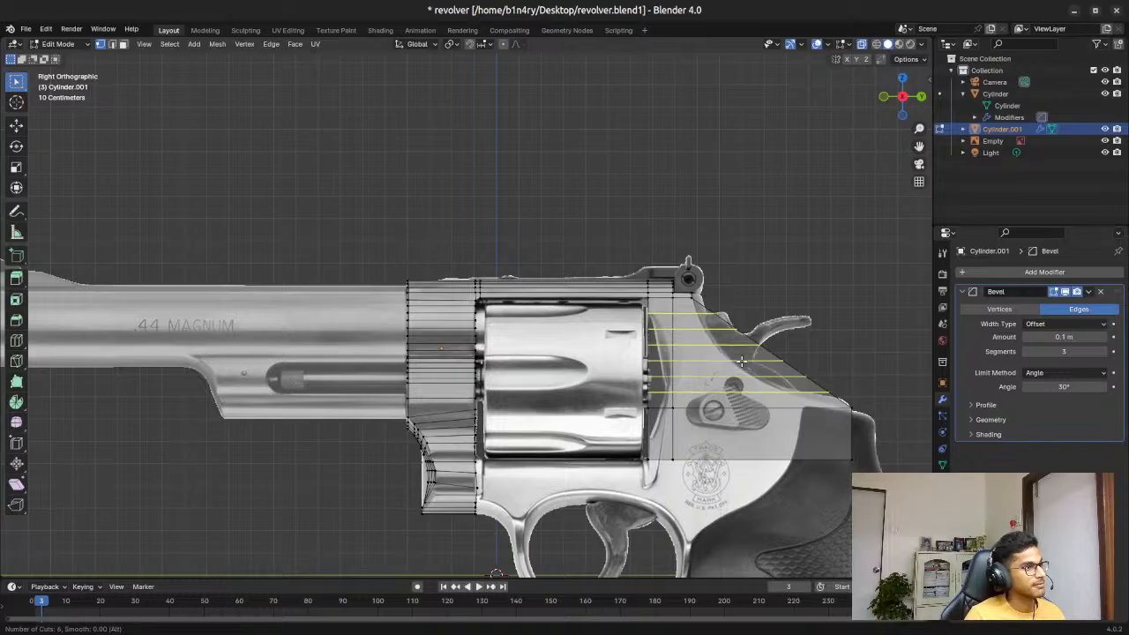
left_click(741, 360)
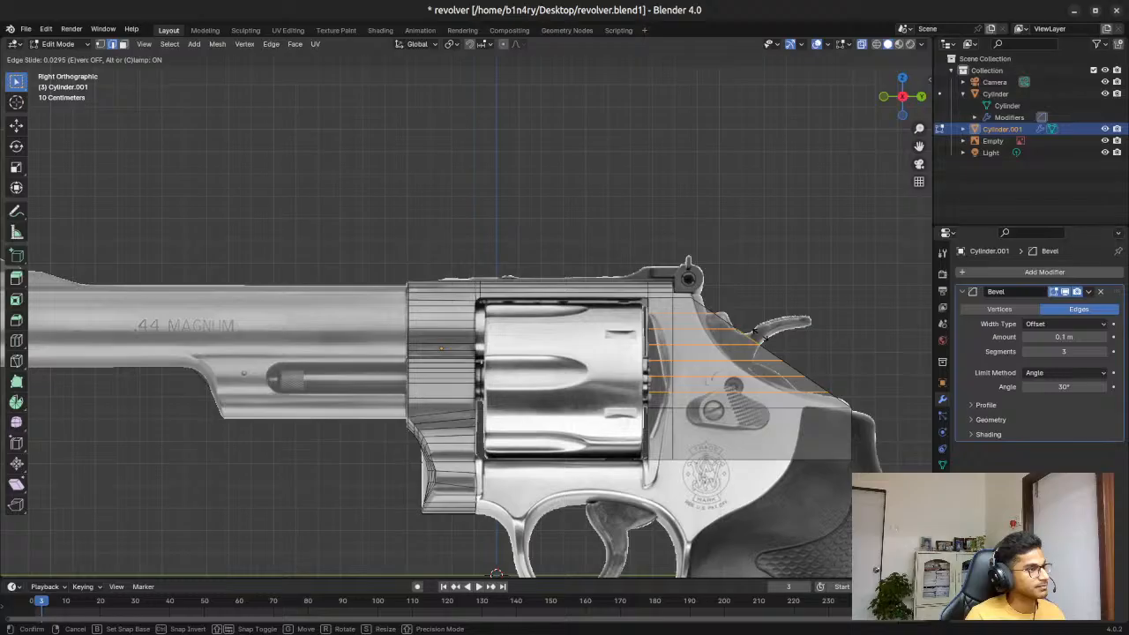
left_click(757, 333)
Step: Move the uppermost loop cut's rear vertices about 0.08 m forwards along Y to follow the frame's back contour
scroll(829, 282, "up", 3)
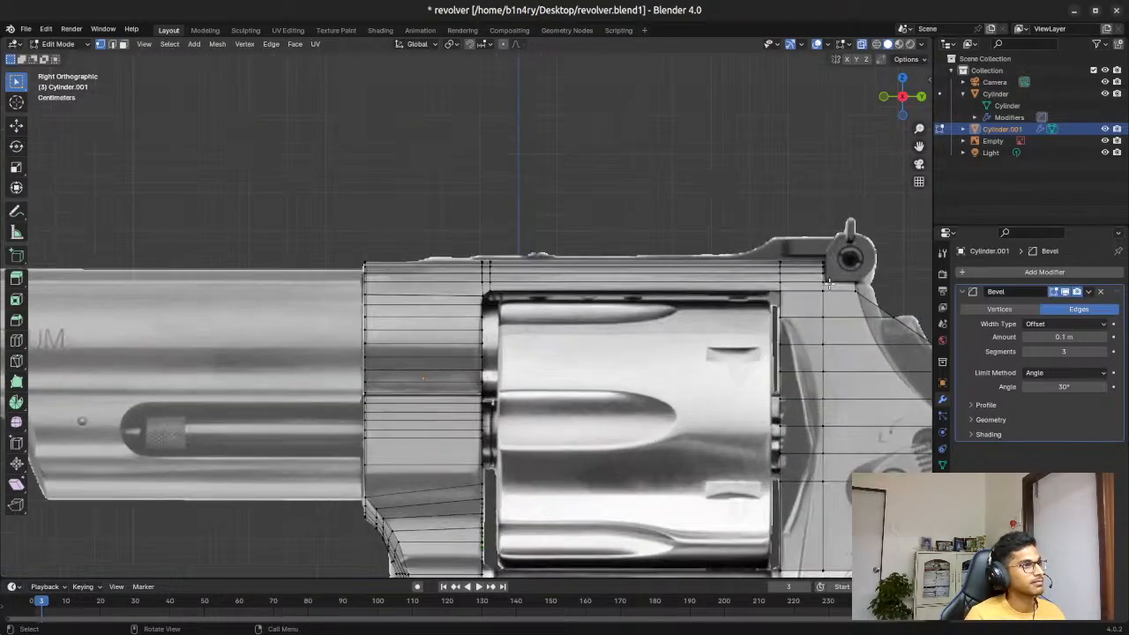
scroll(831, 273, "up", 1)
left_click_drag(920, 146, 425, 124)
scroll(653, 362, "up", 1)
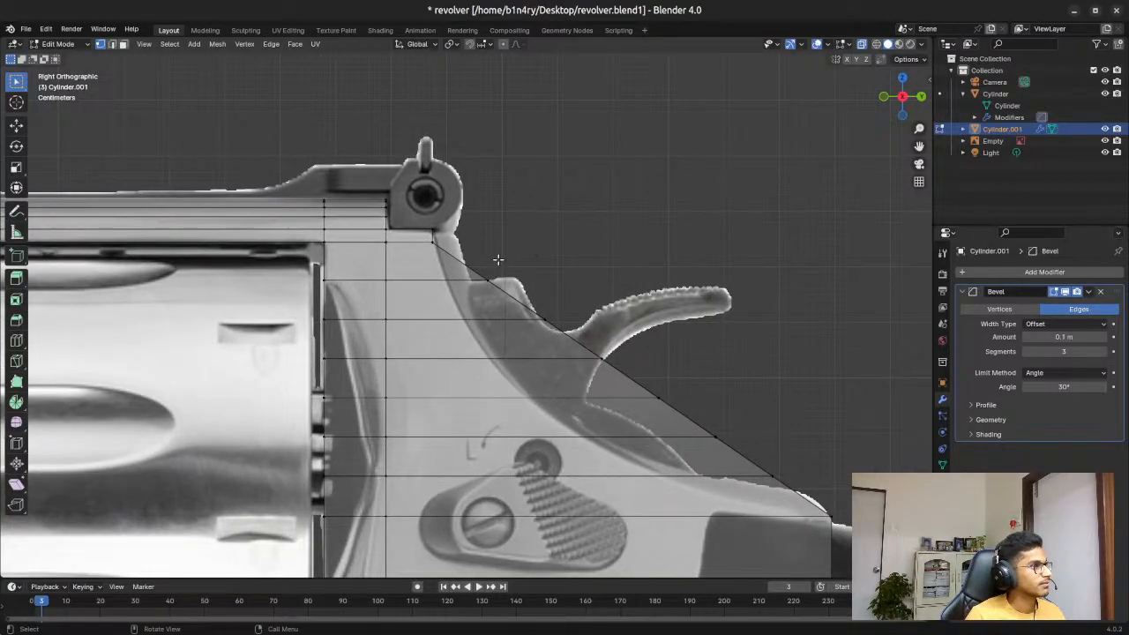
left_click(521, 291)
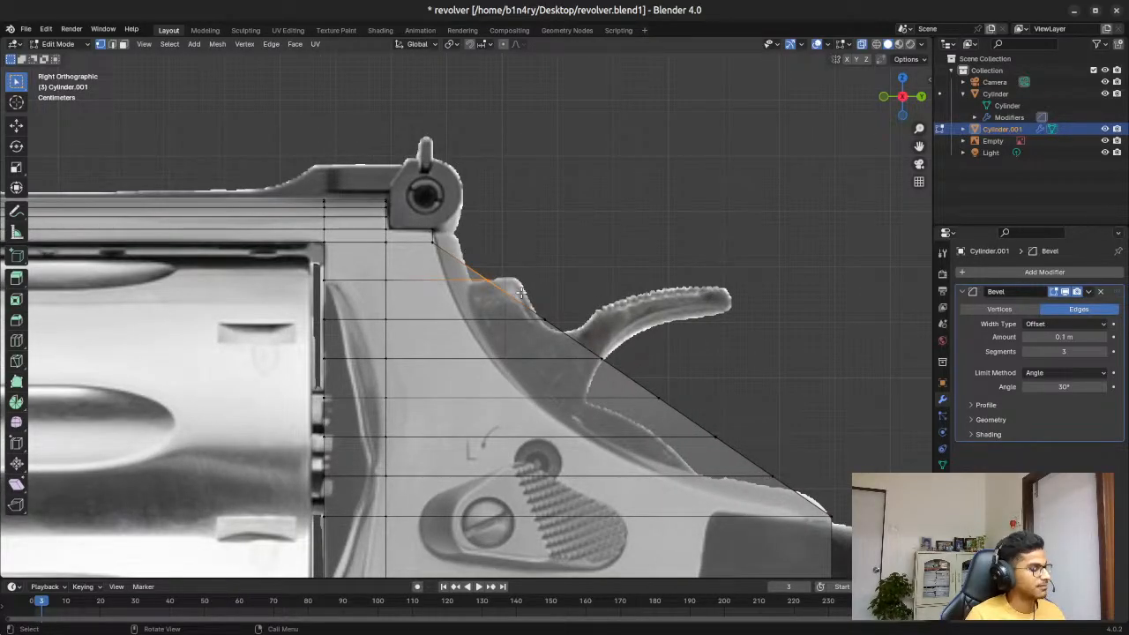
key("g")
key("y")
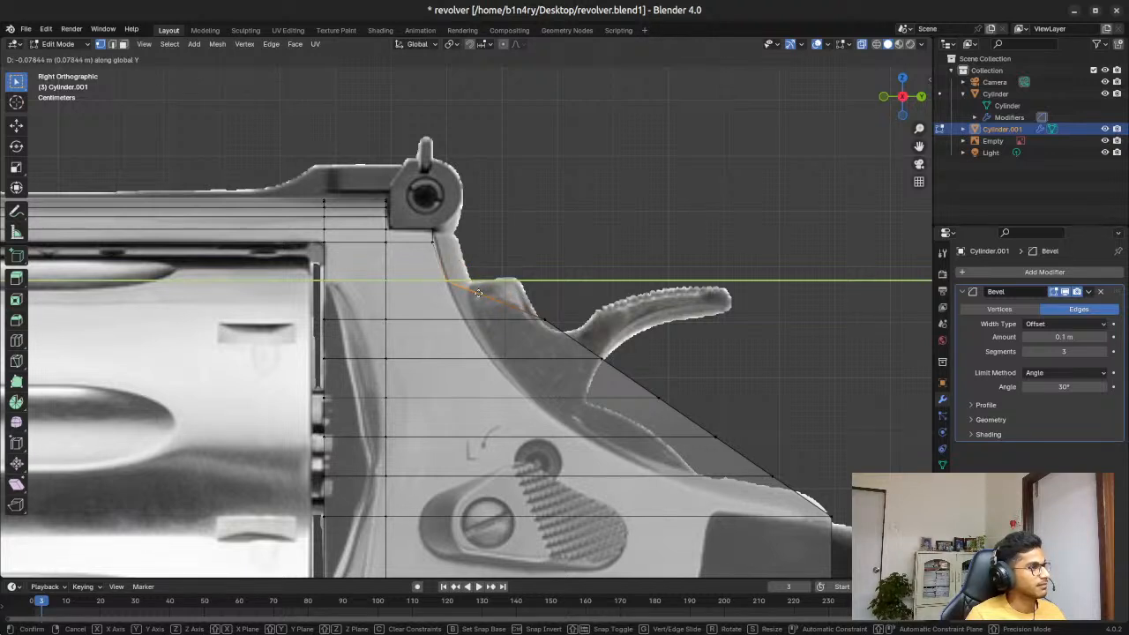
left_click(478, 292)
left_click(443, 251)
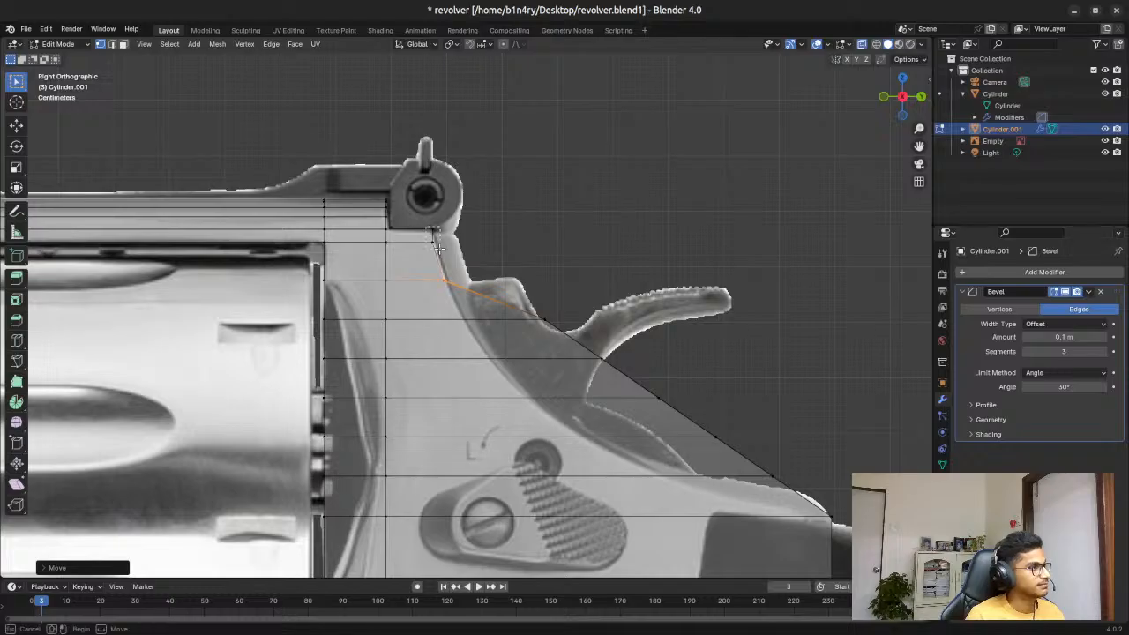
Step: Try nudging the rear frame's top back corner vertices along Y, and move the vertices just below them about 0.002 m backwards
key("g")
key("y")
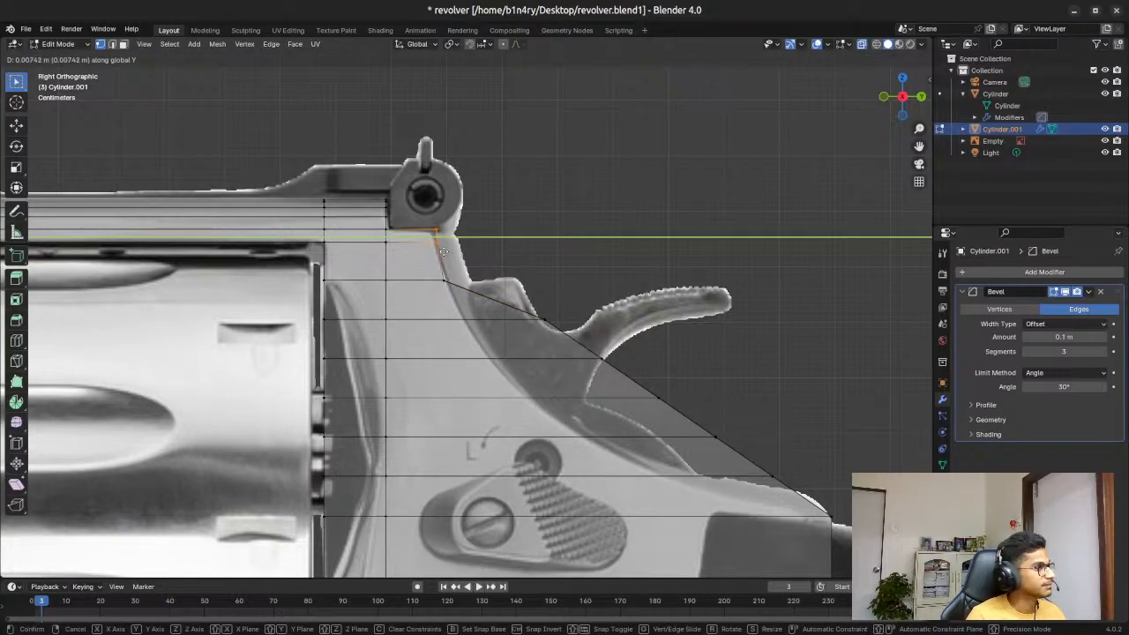
left_click(444, 250)
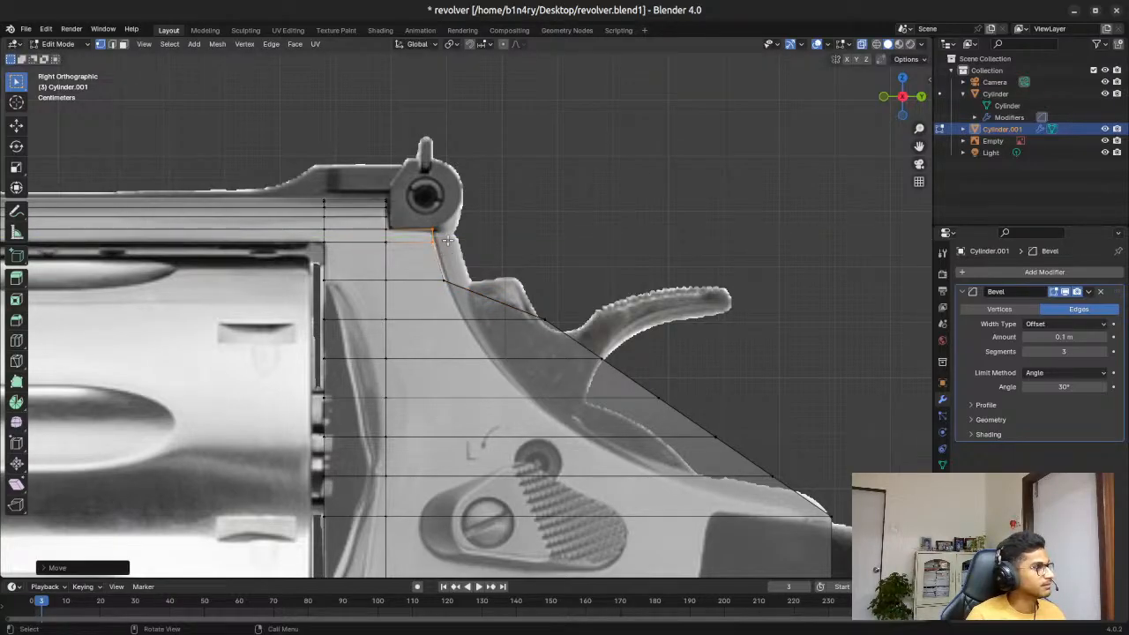
left_click_drag(429, 238, 463, 260)
key("g")
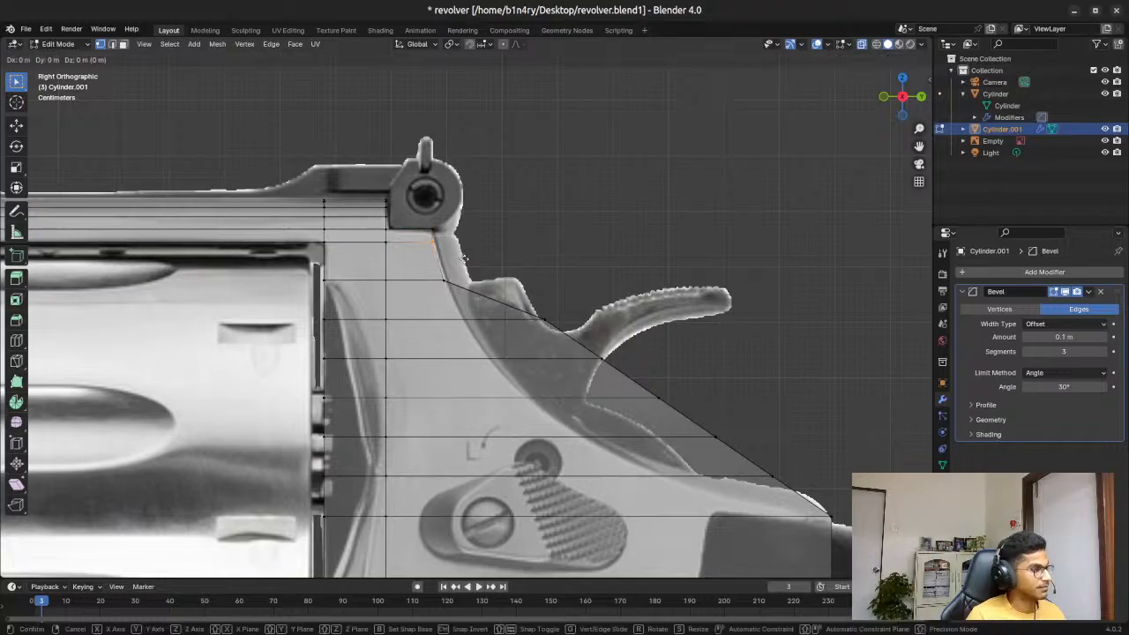
key("y")
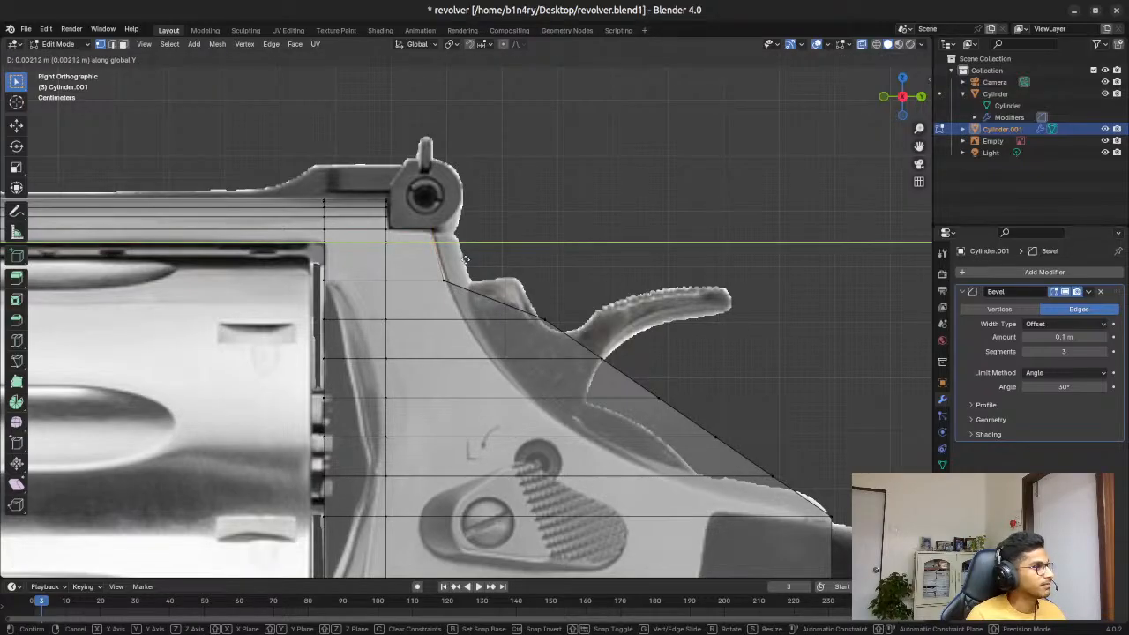
left_click(465, 259)
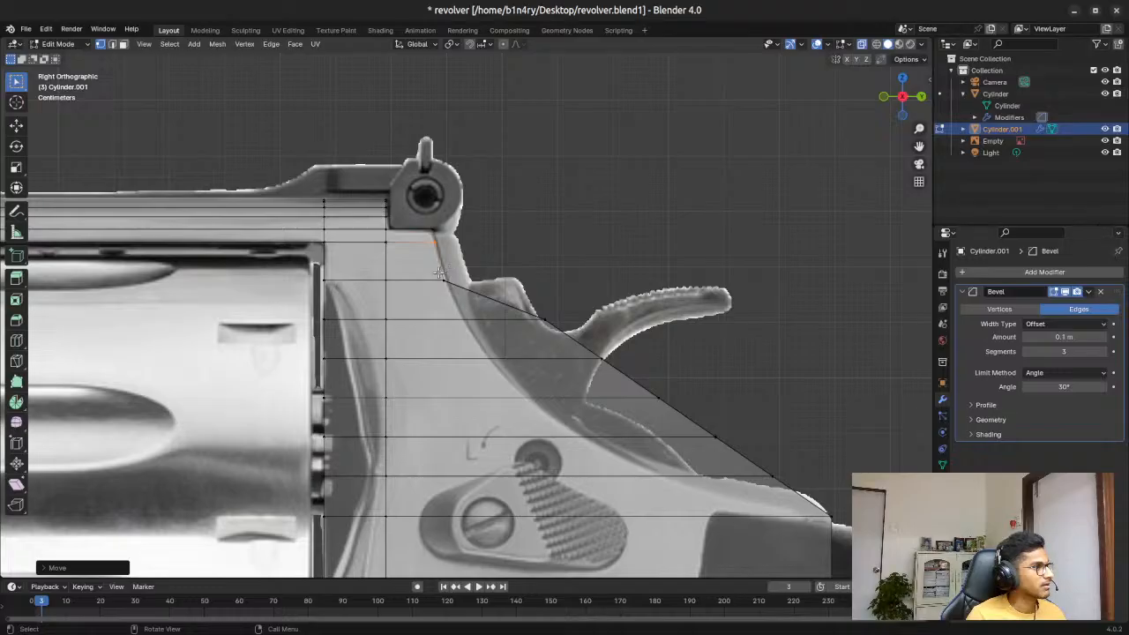
Step: Try moving the uppermost loop cut's rear vertices about 0.003 m backwards and the second loop cut's about 0.147 m forwards along Y
left_click(452, 288)
key("g")
key("y")
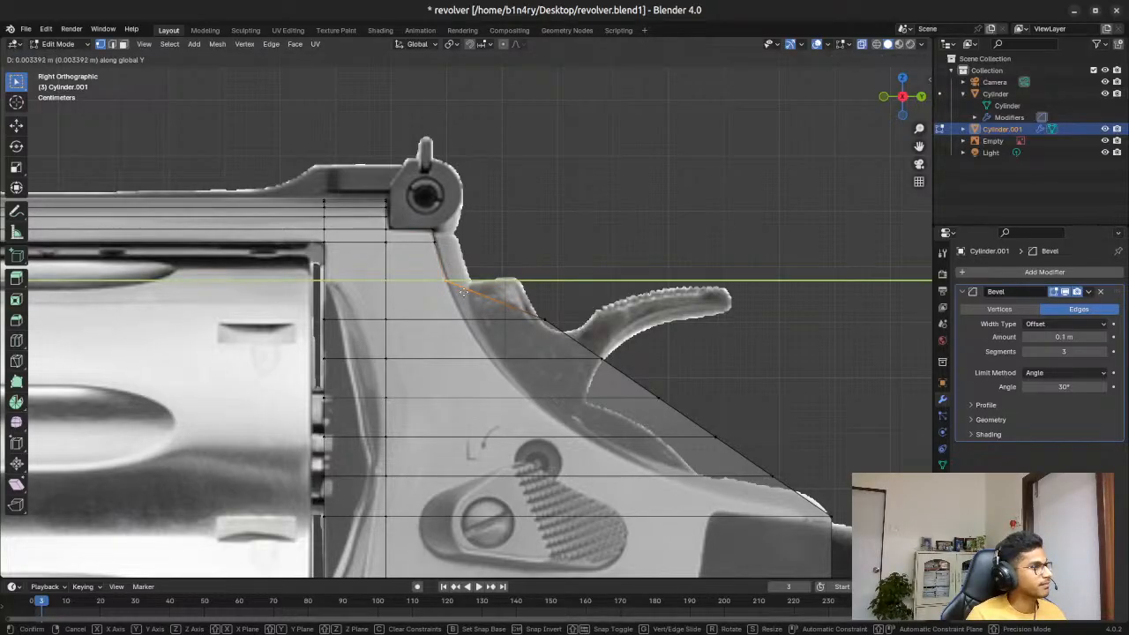
left_click(463, 291)
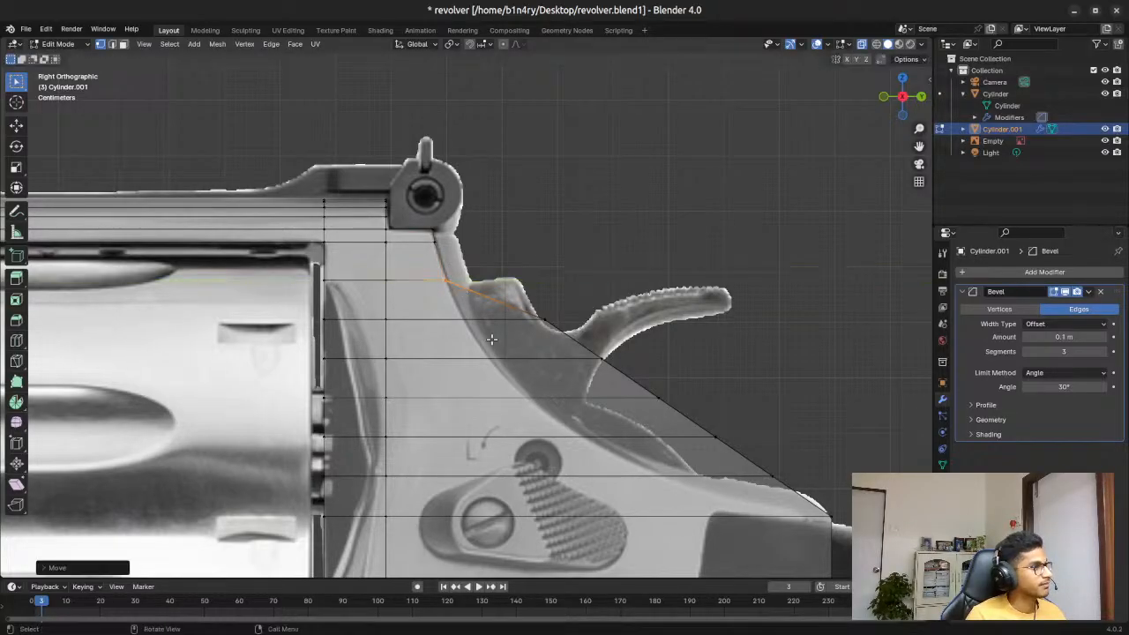
left_click(556, 329)
key("g")
key("y")
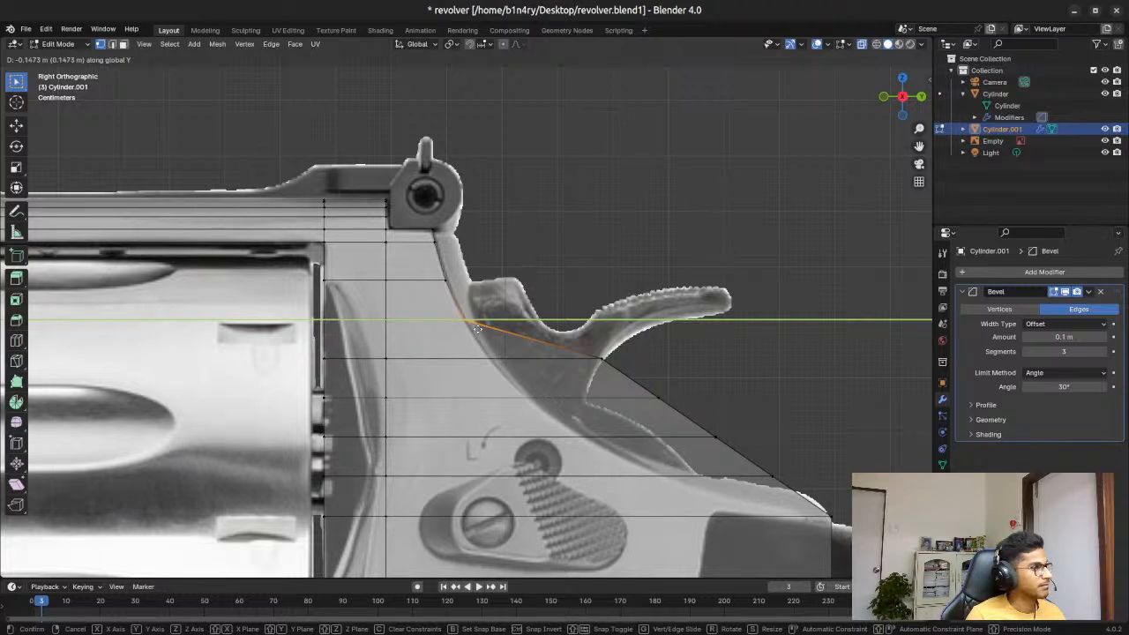
left_click(477, 329)
Step: Try moving the rear vertices of the third loop cut about 0.2 m and the fourth about 0.24 m forwards along Y
left_click(615, 370)
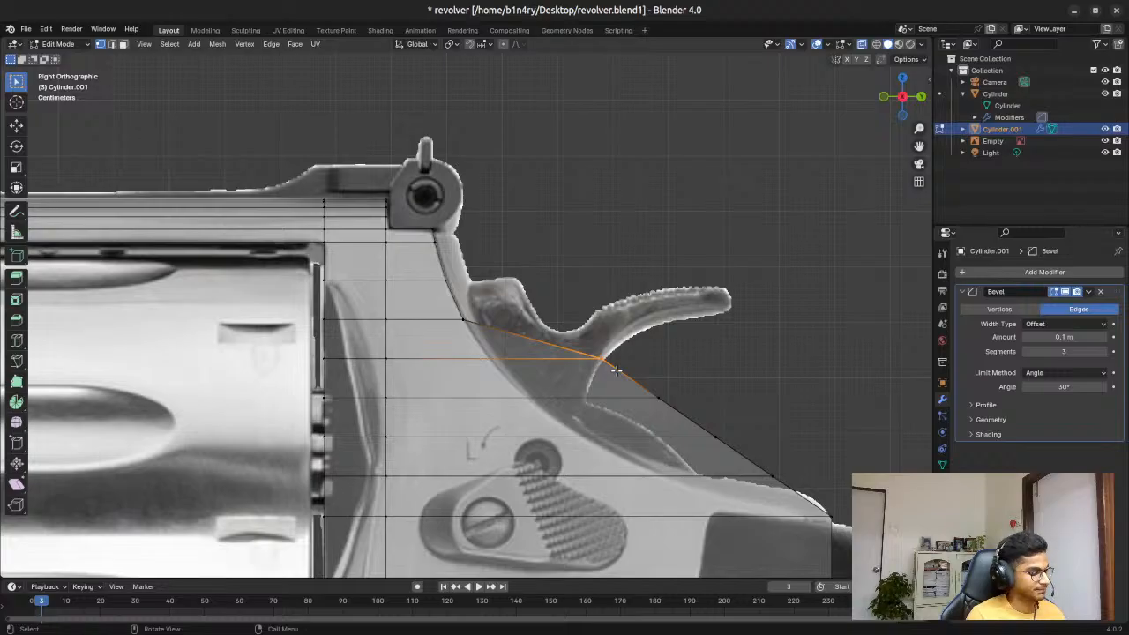
key("g")
key("y")
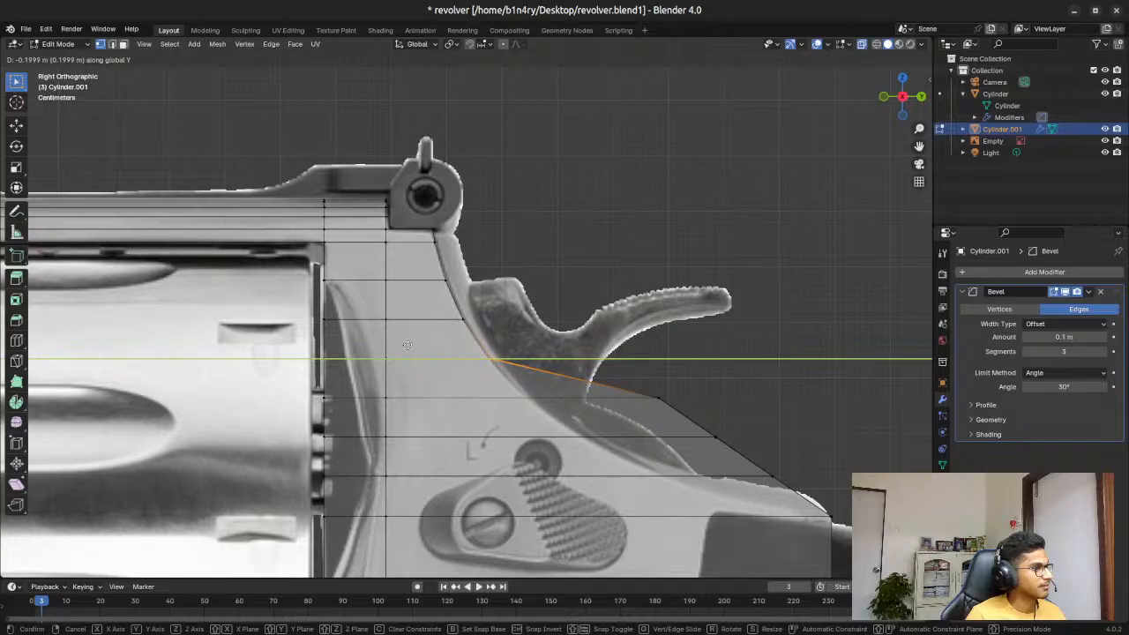
left_click(407, 345)
left_click_drag(623, 385, 728, 410, "shift")
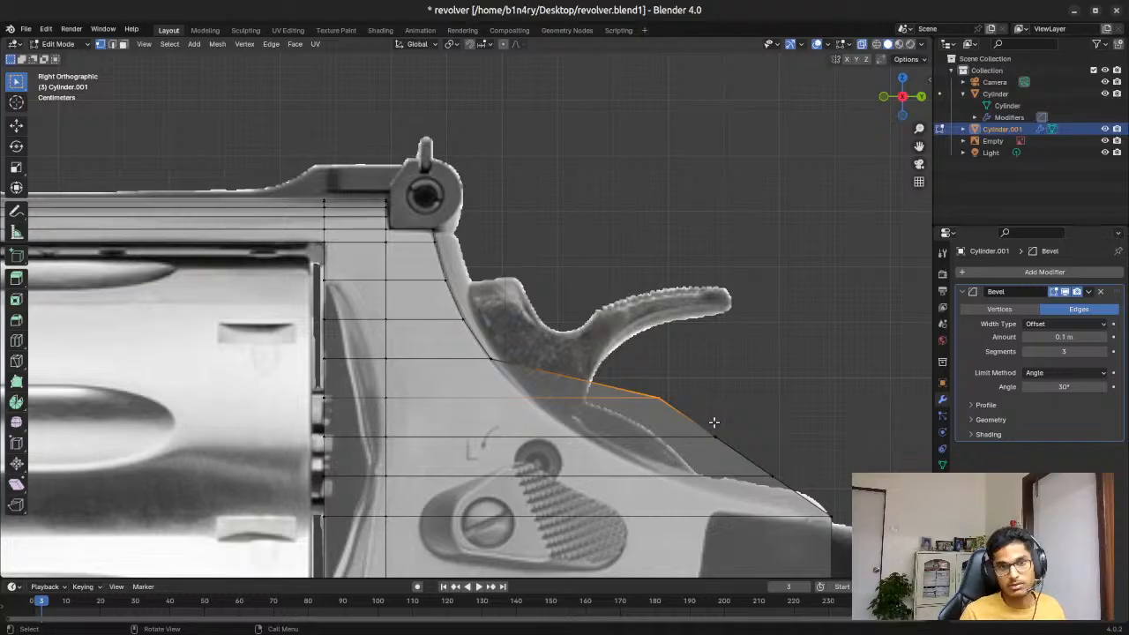
key("g")
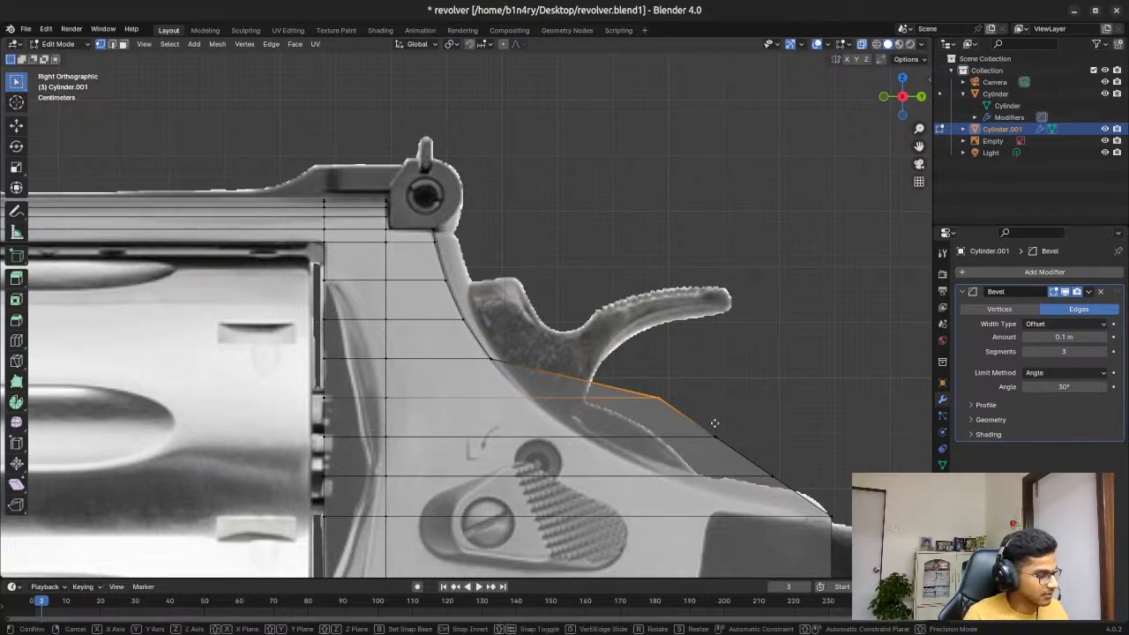
key("y")
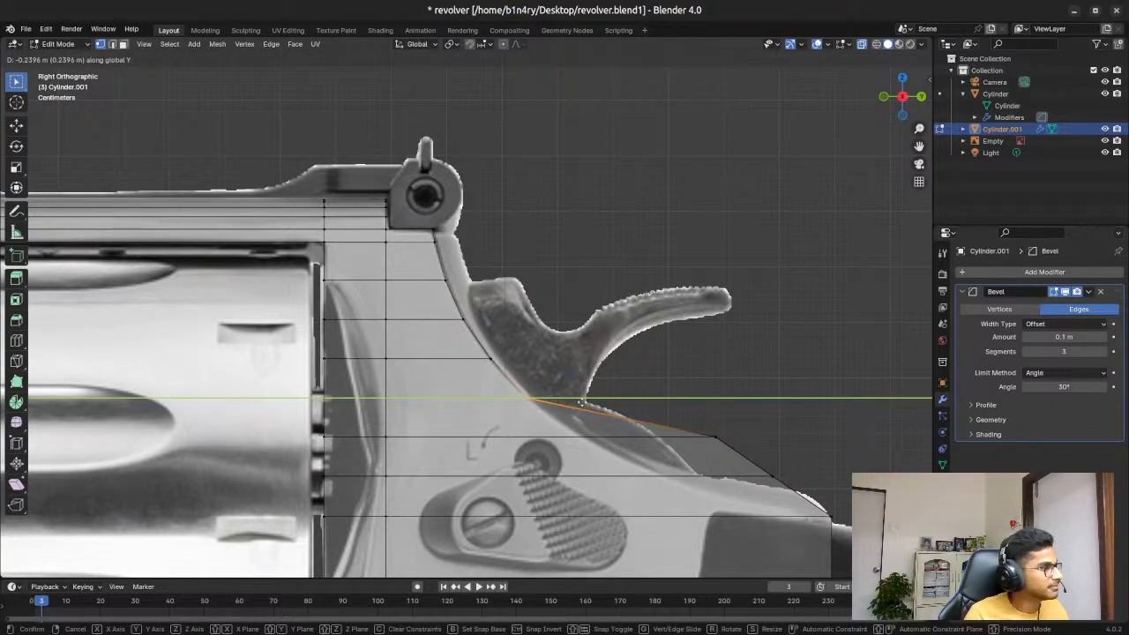
left_click(581, 402)
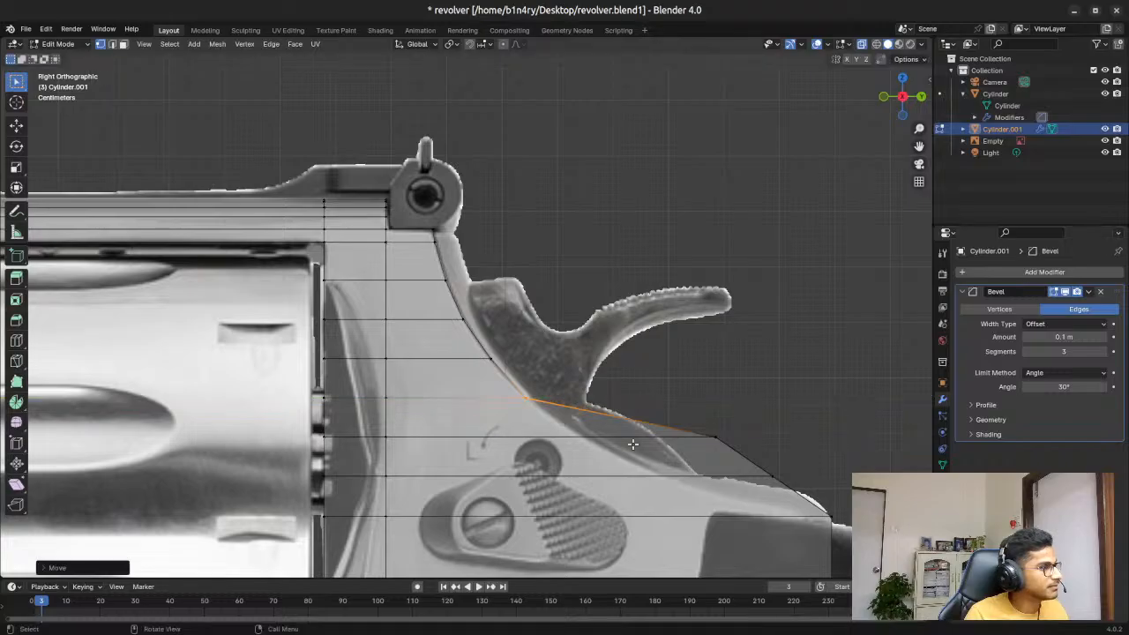
Step: Try moving the rear vertices of the fifth loop cut about 0.23 m and the lowest about 0.15 m forwards along Y
key("g")
key("y")
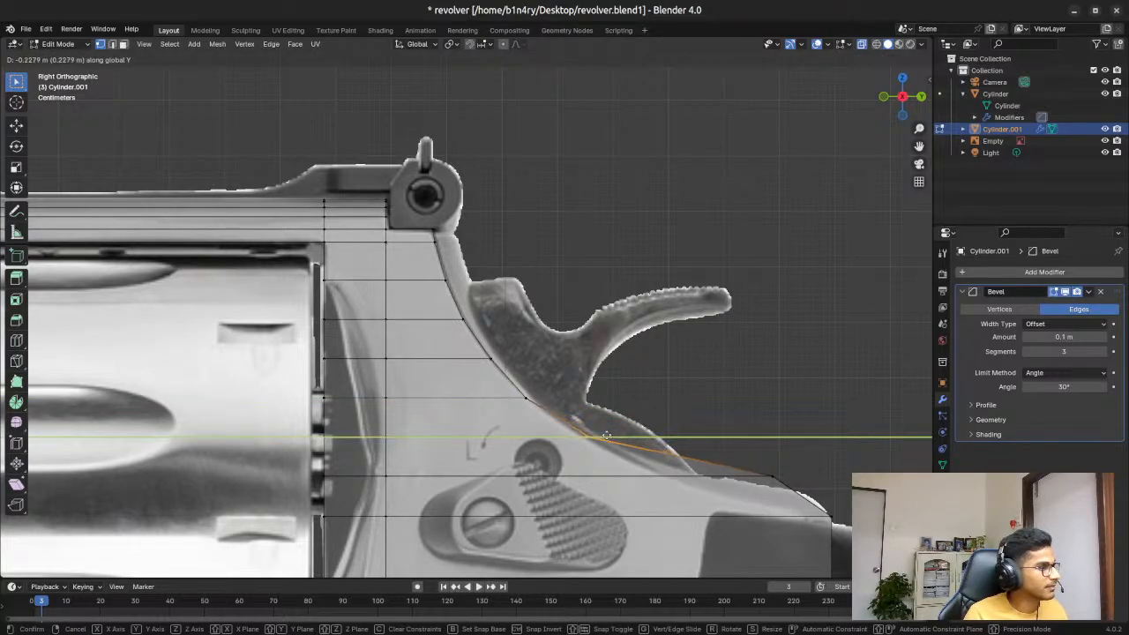
left_click(606, 436)
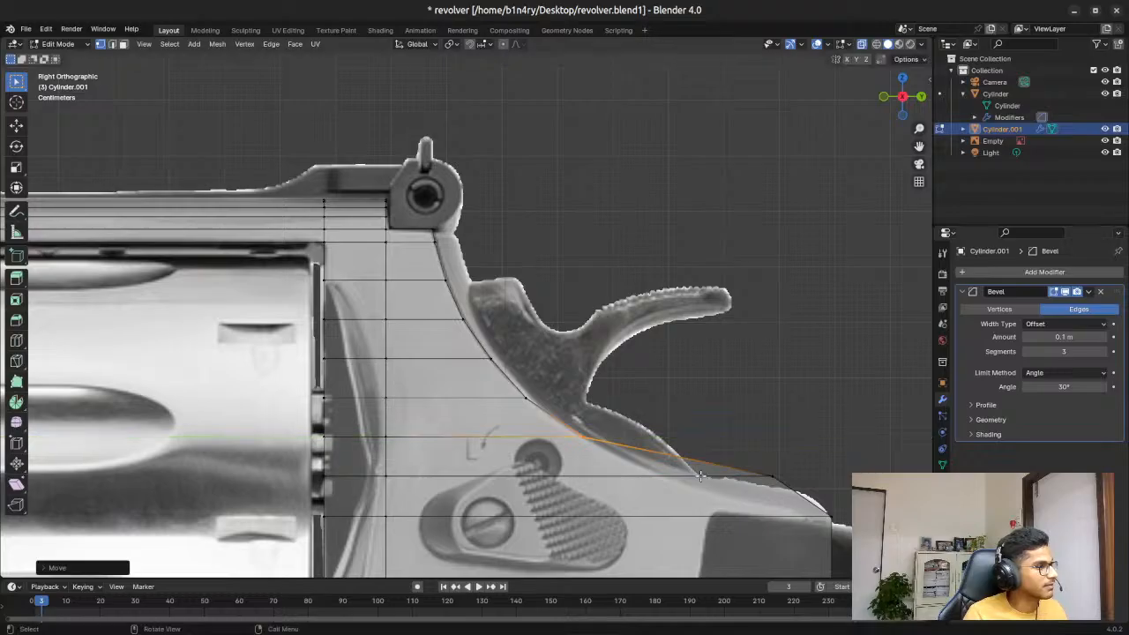
left_click(779, 480, "shift")
key("g")
key("y")
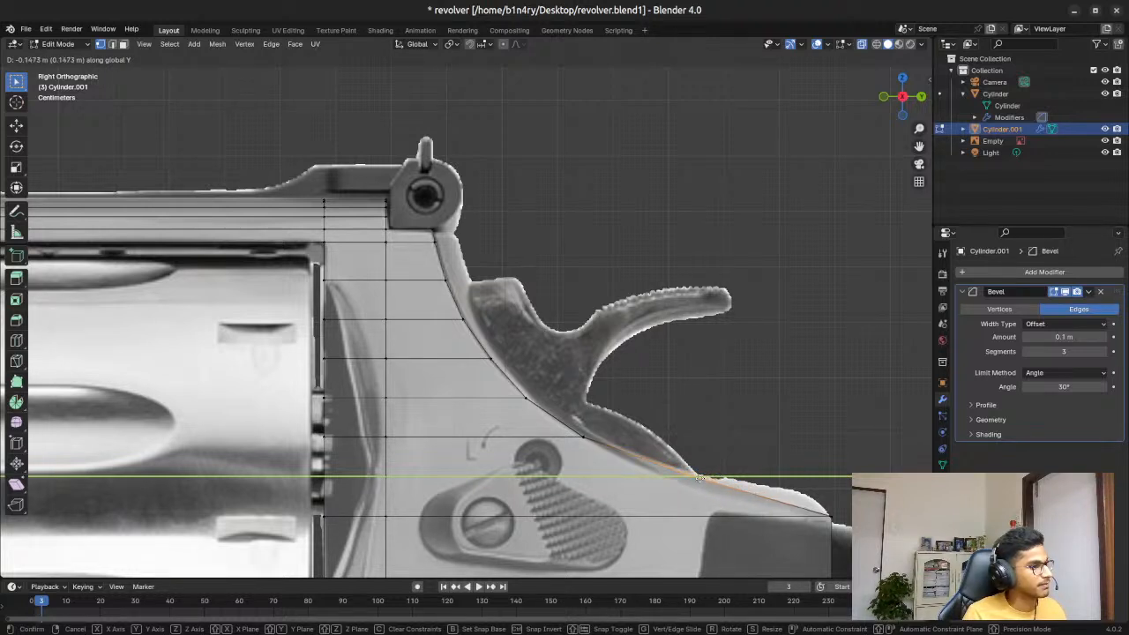
left_click(696, 478)
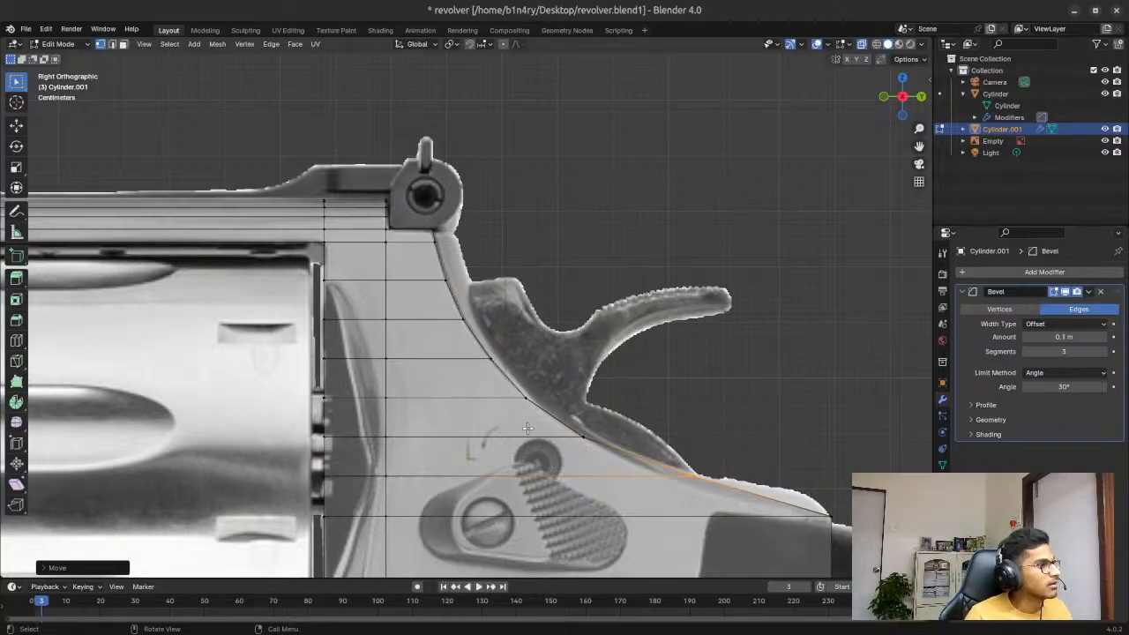
Step: Undo the rear frame's contour edits, loop cuts and downward extrusions, back to the plain top strap above the cylinder opening
middle_click_drag(615, 316, 561, 359)
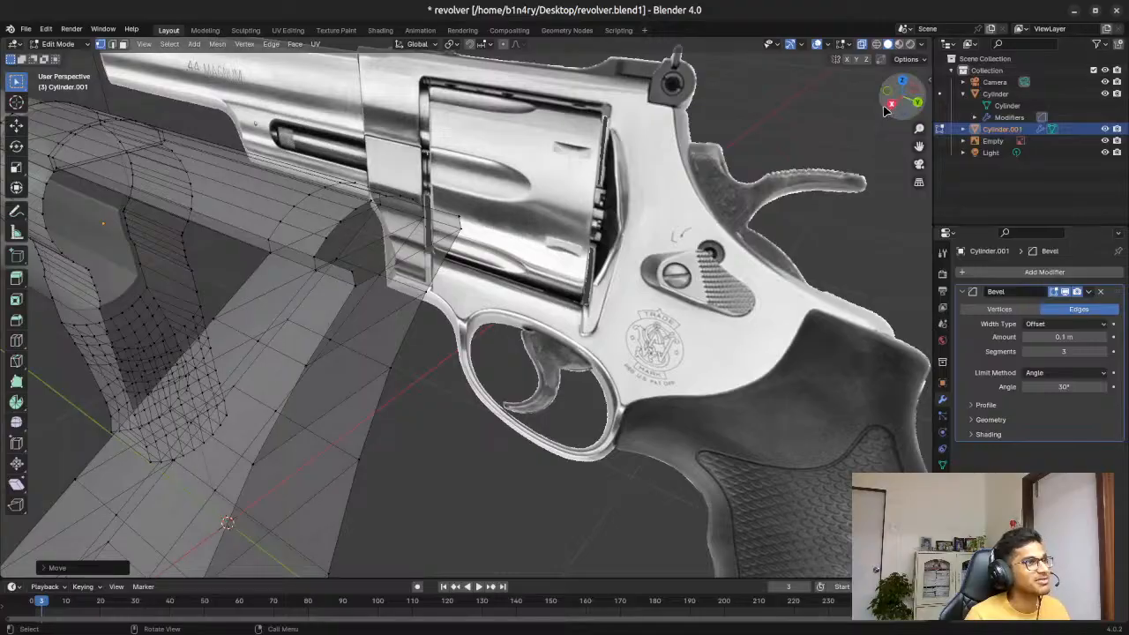
key("ctrl+z")
key("ctrl+z")
key("ctrl+z")
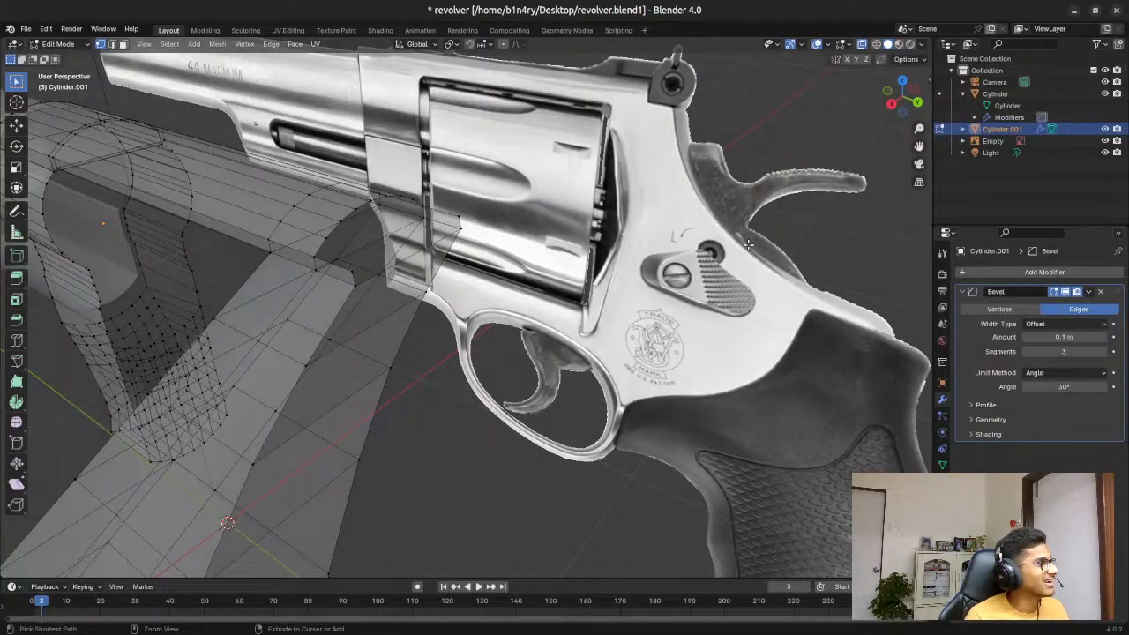
key("ctrl+z")
key("ctrl+z")
key("ctrl+z")
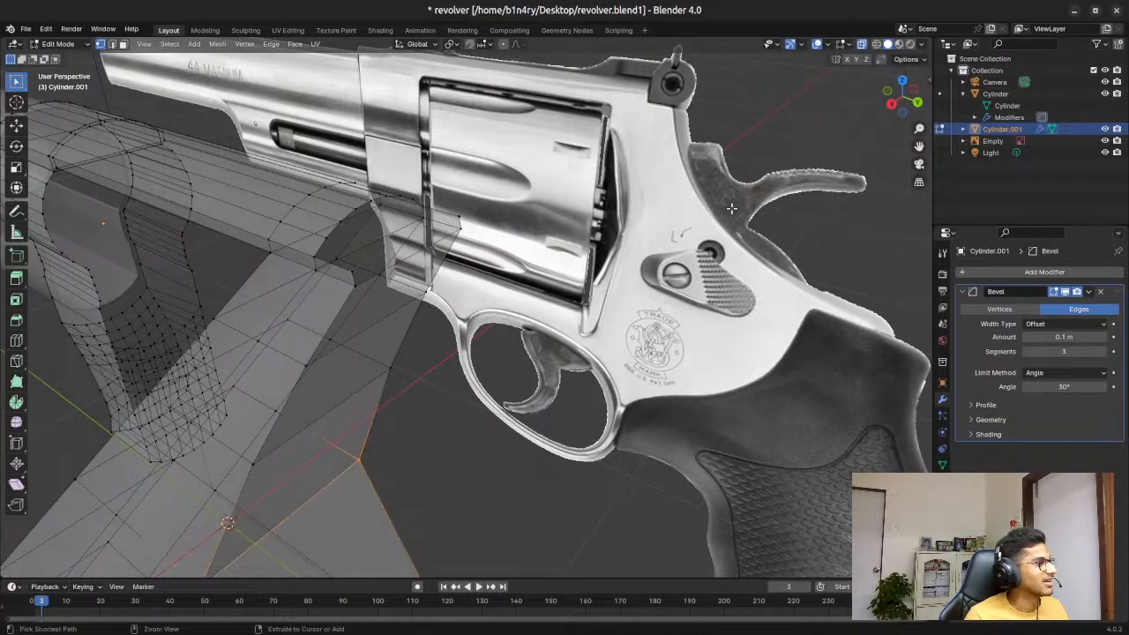
key("ctrl+z")
key("ctrl+z")
key("ctrl+z")
key("ctrl+z")
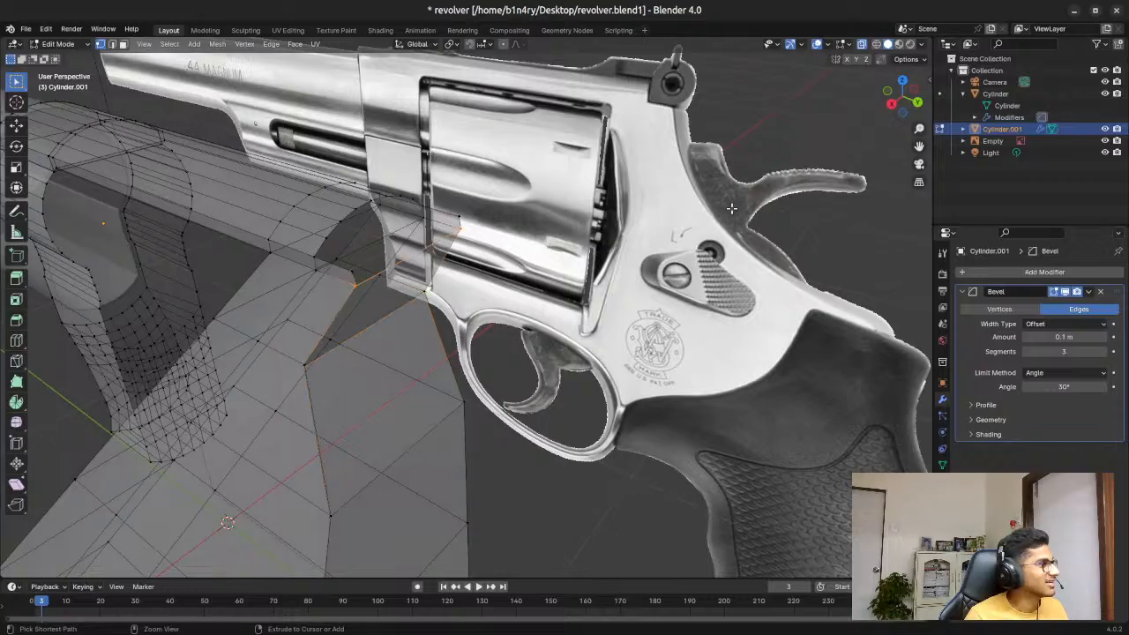
middle_click_drag(321, 448, 486, 421)
key("ctrl+z")
key("ctrl+z")
key("ctrl+z")
key("ctrl+z")
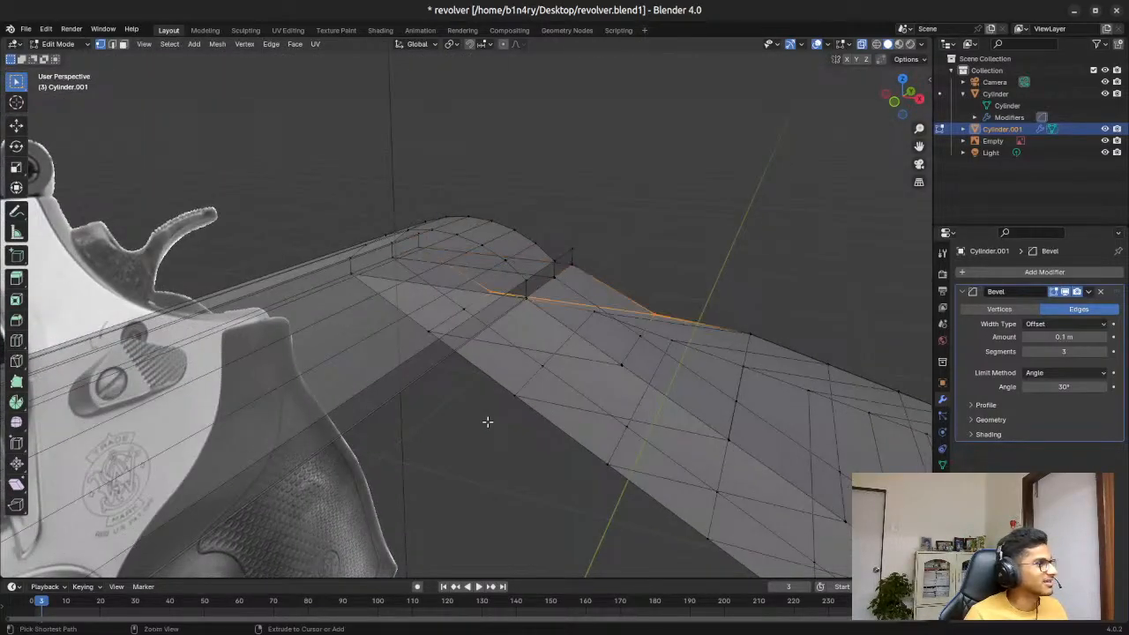
key("ctrl+z")
key("ctrl+z")
key("ctrl+z")
key("ctrl+z")
key("ctrl+z")
key("ctrl+z")
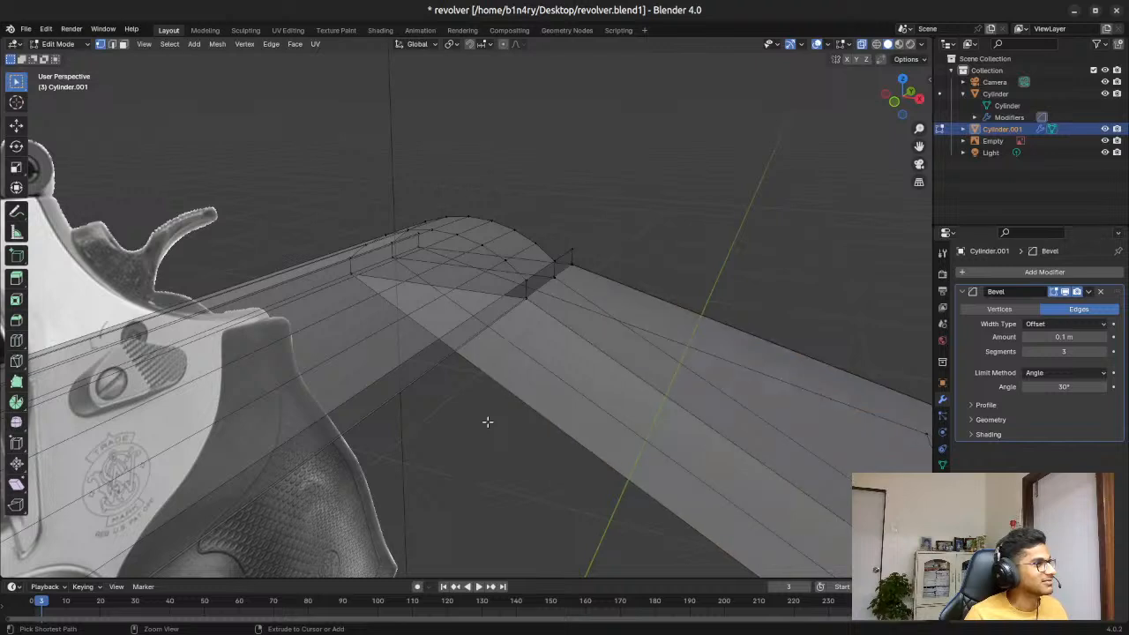
key("ctrl+z")
key("ctrl+z")
key("ctrl+z")
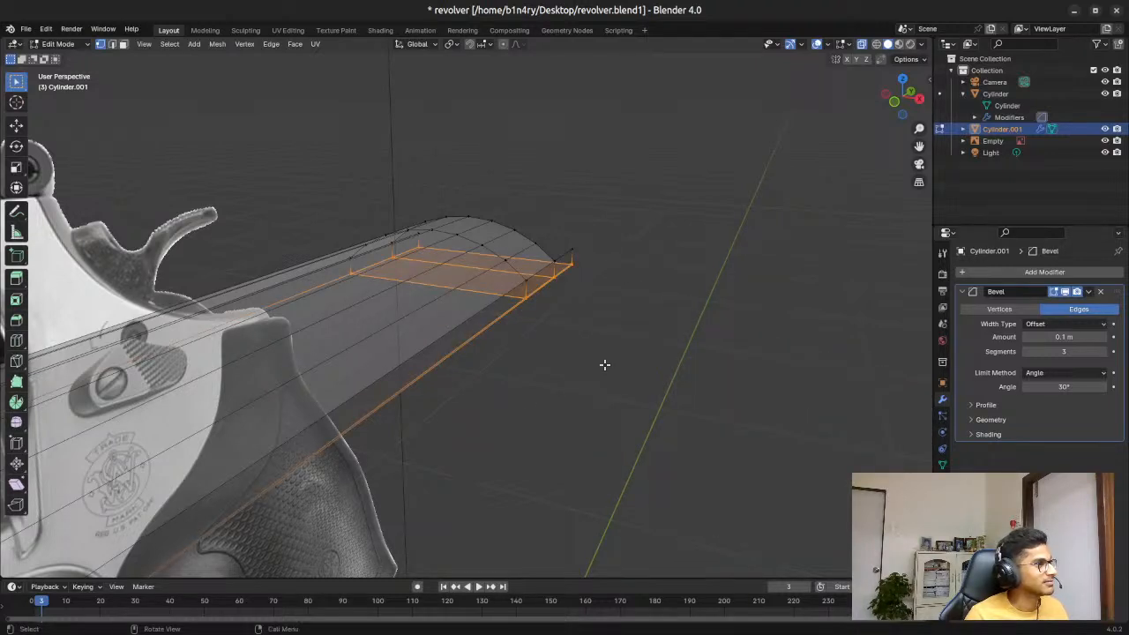
Step: Turn off X-ray, clear the selection and select the narrow face below the rounded end cap at the top strap's rear
middle_click_drag(783, 216, 489, 378)
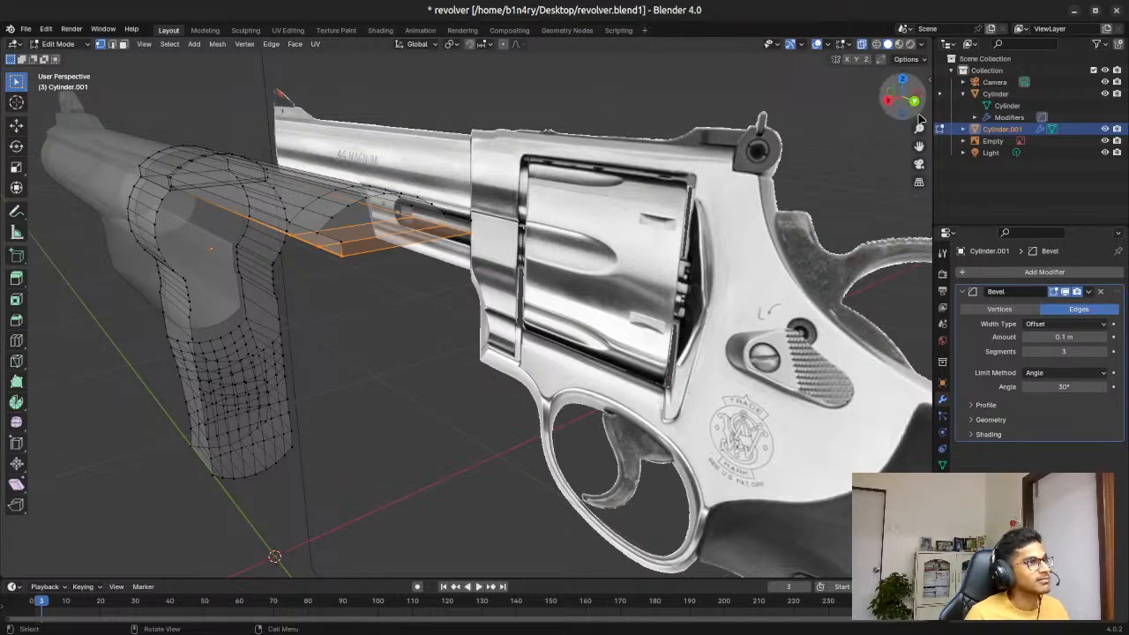
key("alt+z")
left_click(385, 371)
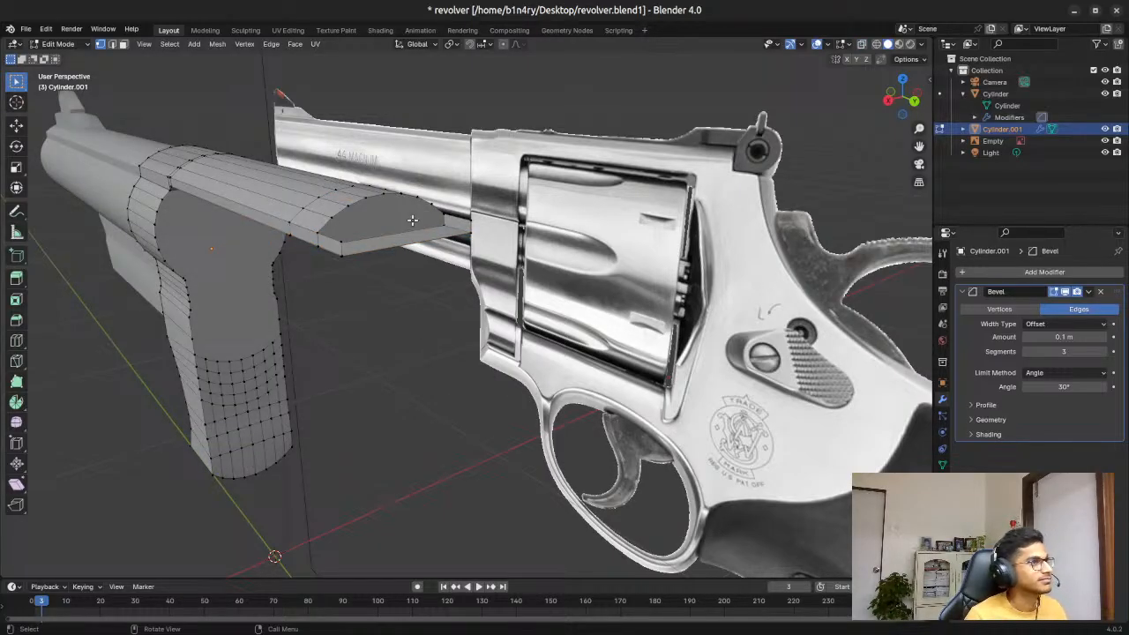
scroll(429, 174, "up", 2)
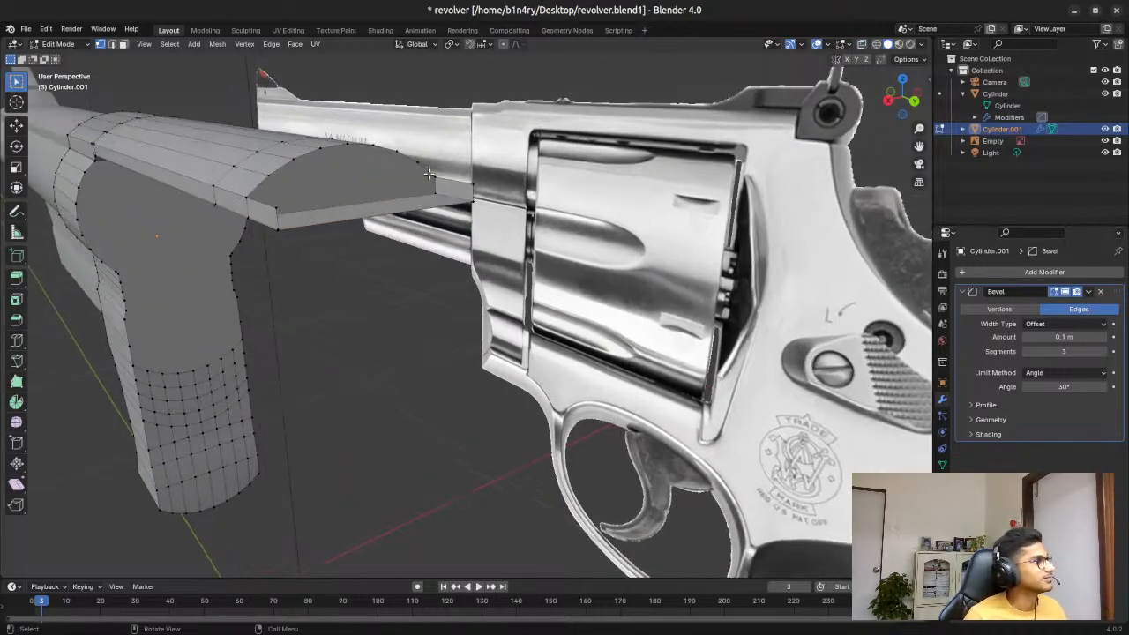
key("3")
left_click(326, 214)
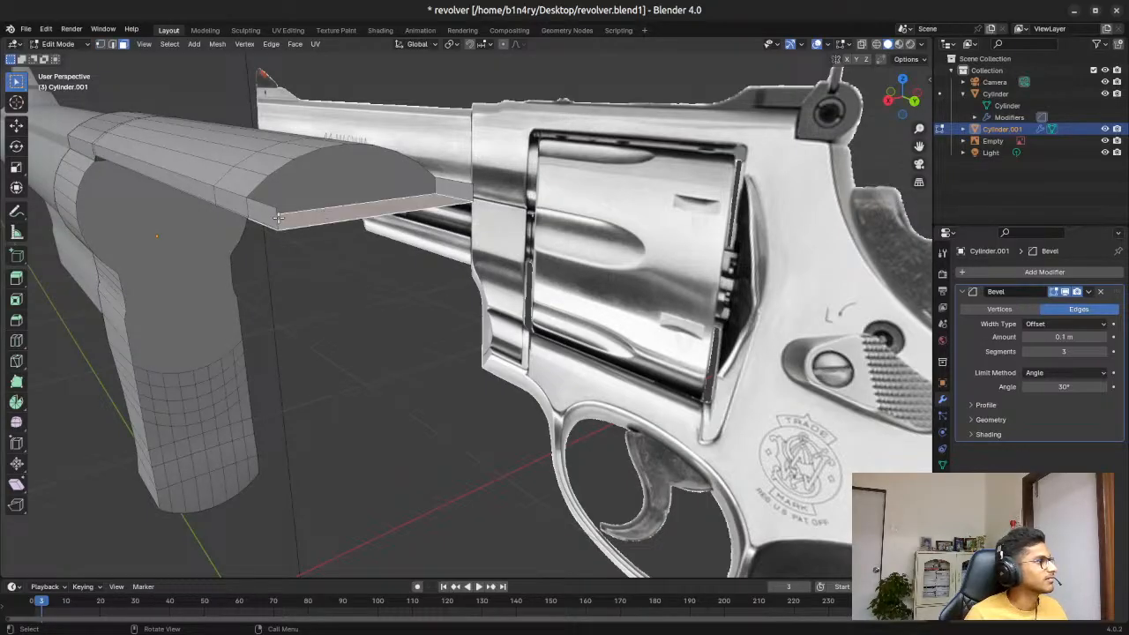
Step: Delete the three thin faces around the lower rear end of the top strap and the leftover flat face beneath it
left_click(263, 215, "shift")
left_click(448, 189, "shift")
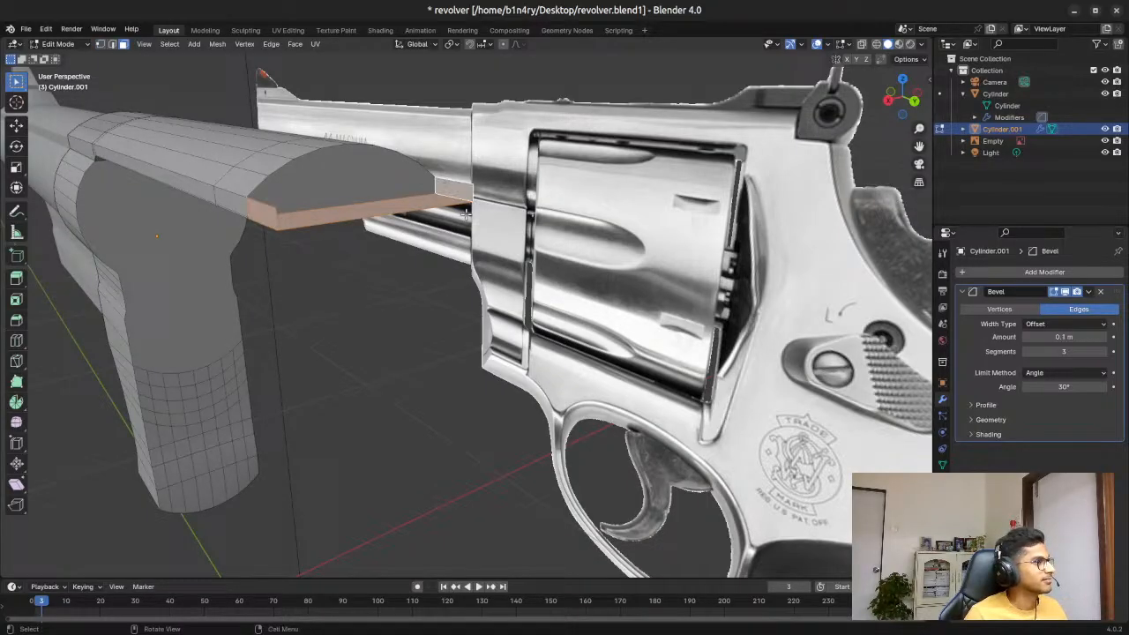
key("x")
left_click(461, 229)
middle_click_drag(274, 257, 341, 251)
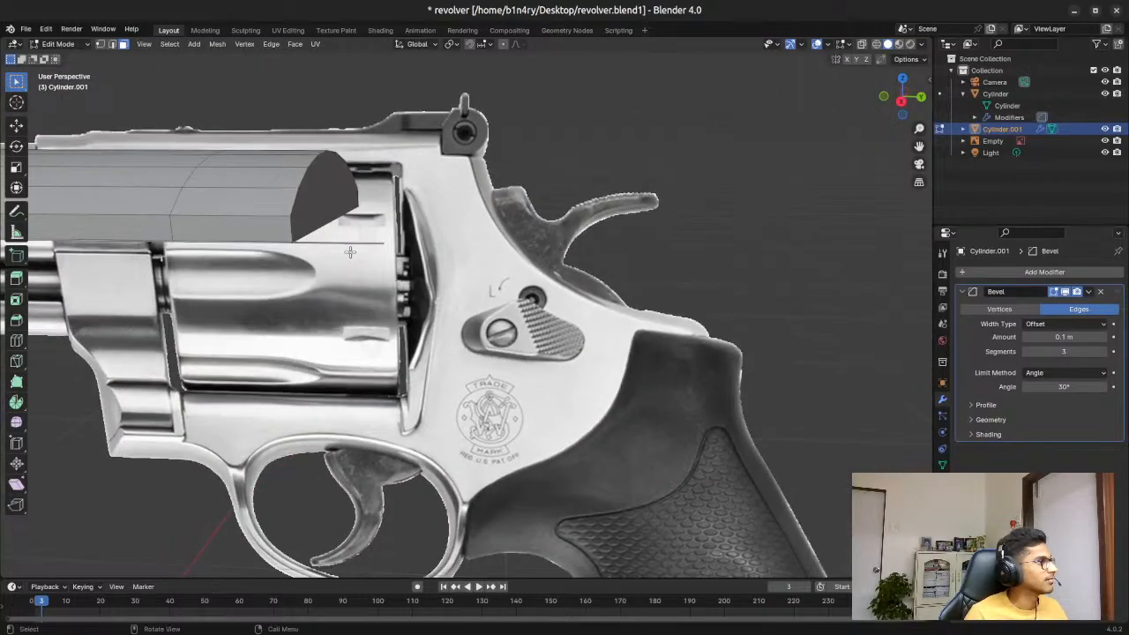
left_click(360, 248)
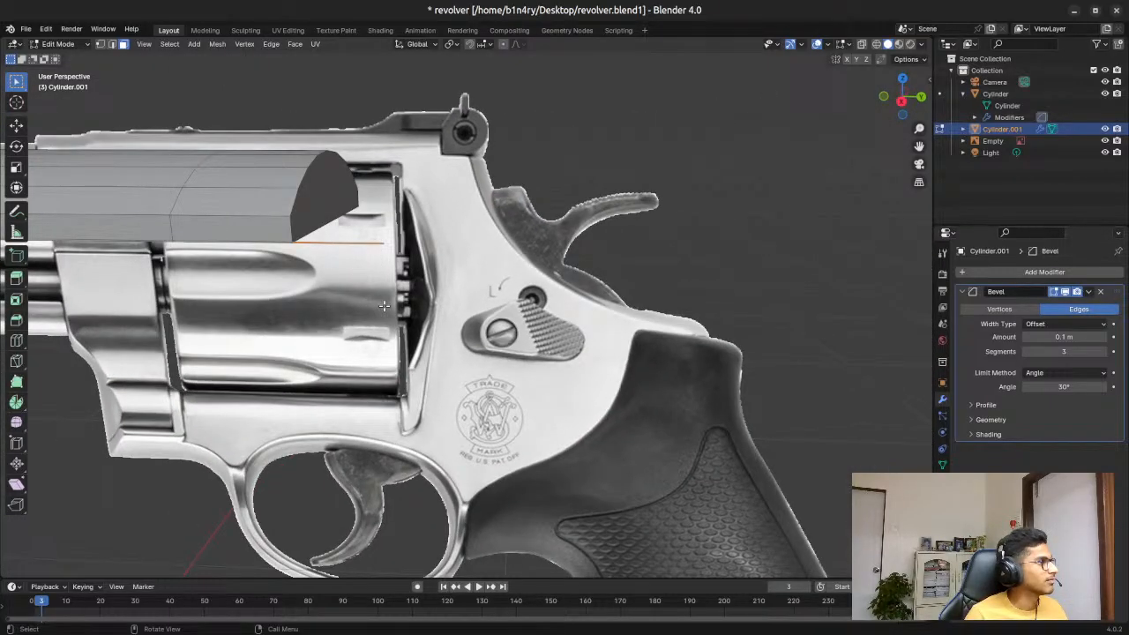
key("x")
left_click(386, 308)
Step: Extrude the rounded rear end face of the top strap backward to the front of the rear sight
middle_click_drag(445, 261, 344, 243)
left_click(370, 157)
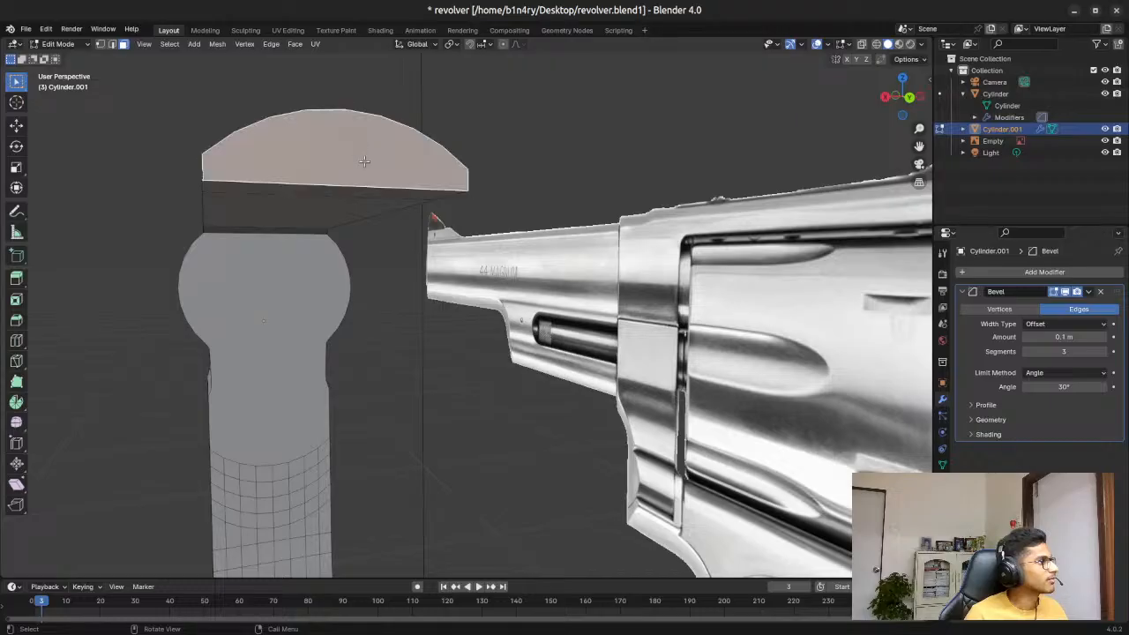
scroll(183, 153, "up", 2)
scroll(197, 143, "down", 2)
key("e")
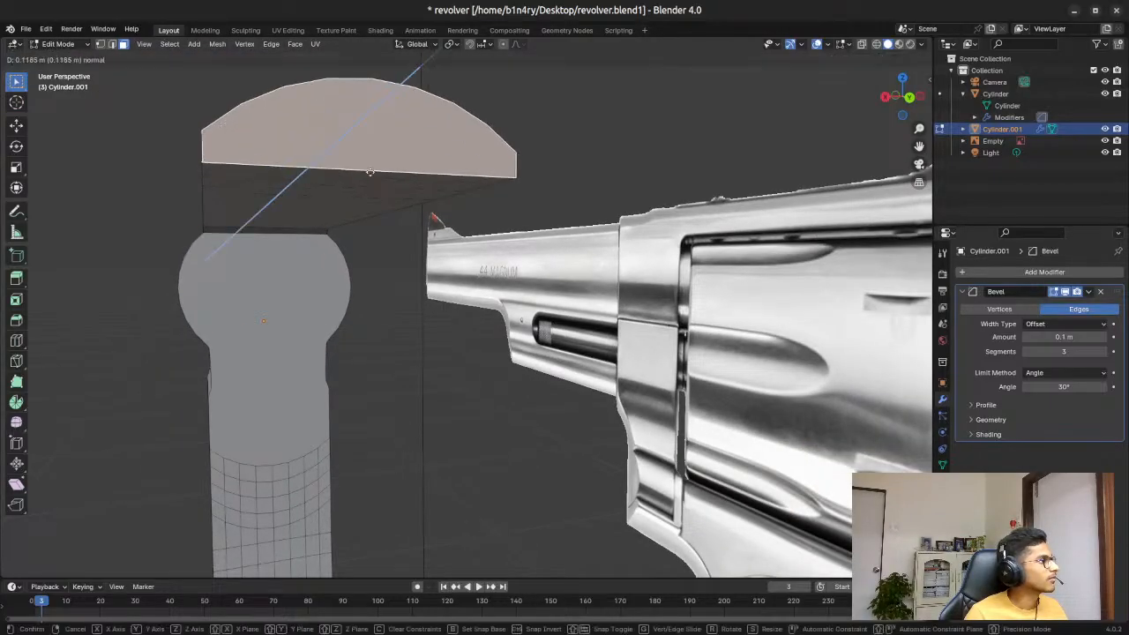
left_click(304, 180)
middle_click_drag(304, 179, 342, 209)
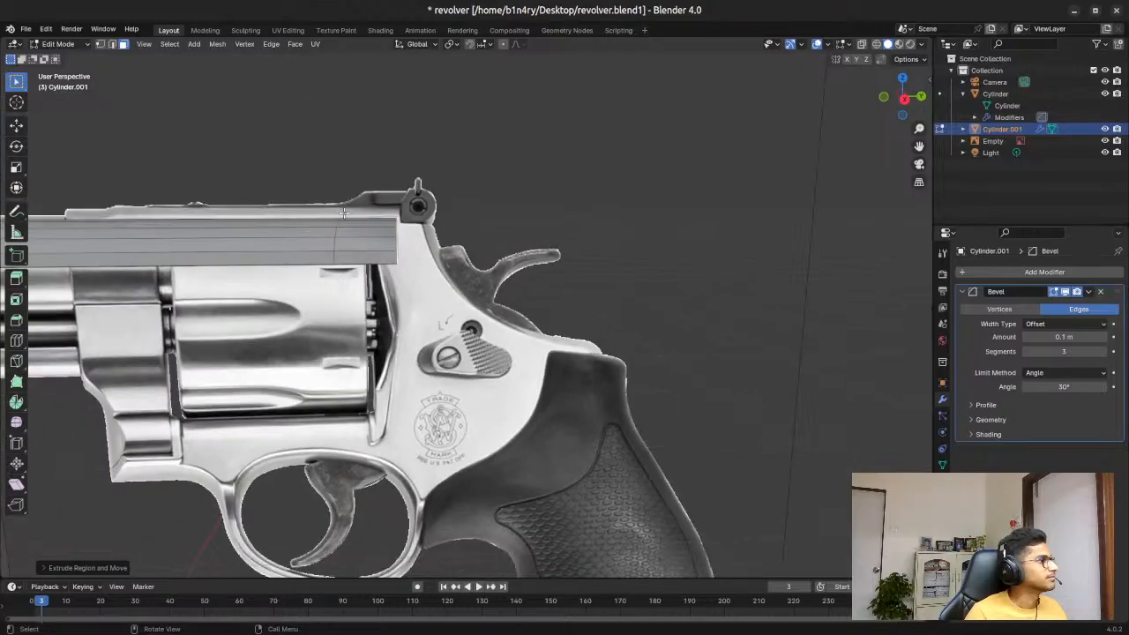
Step: In right view, extrude the underside of the new rear section about 0.066 m down along Z
left_click(906, 101)
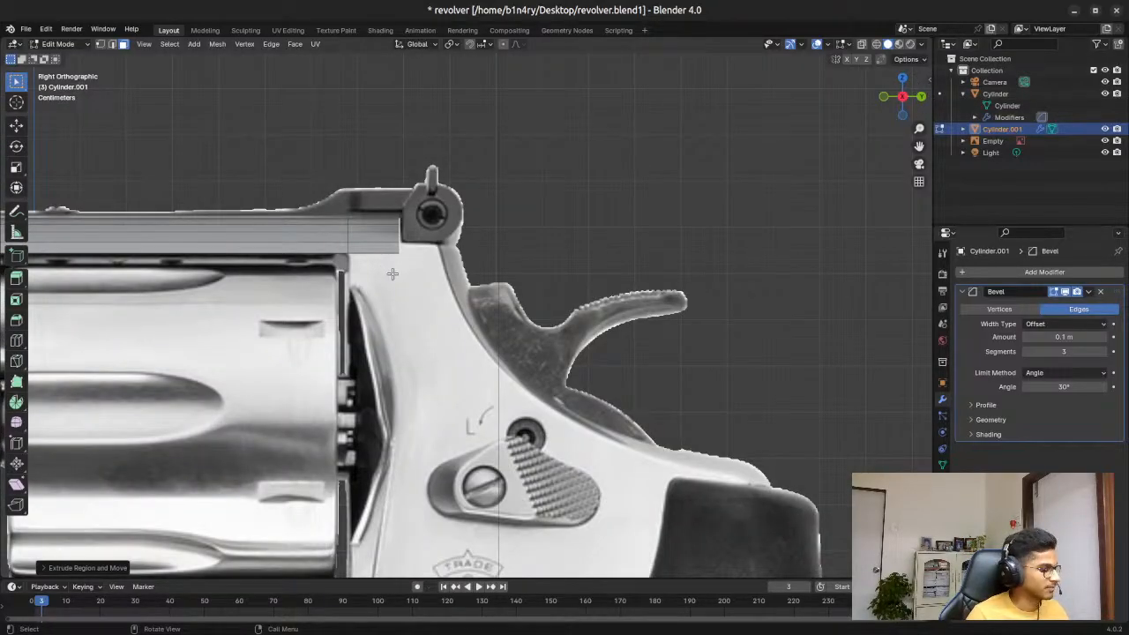
key("alt+z")
left_click(439, 293)
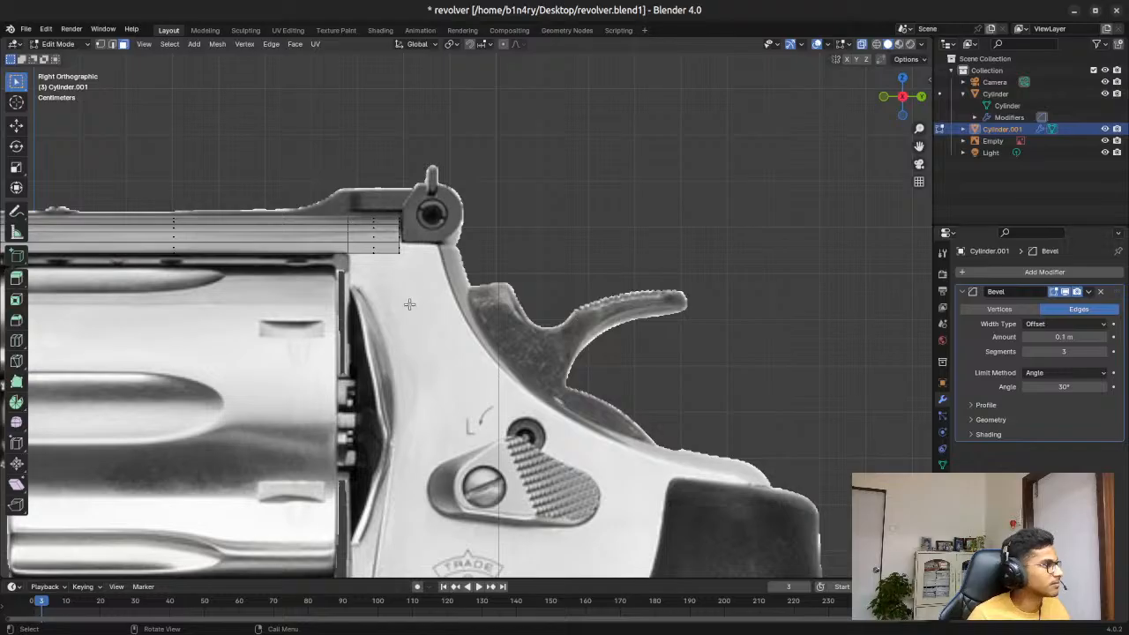
key("1")
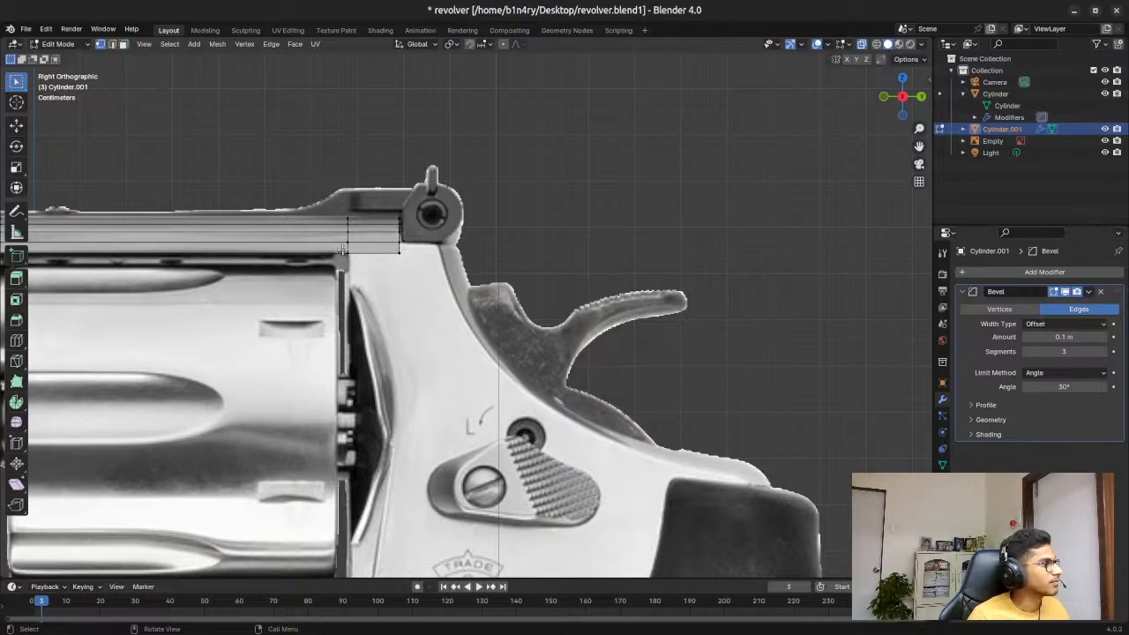
left_click(419, 284, "alt")
key("g")
key("z")
key("z")
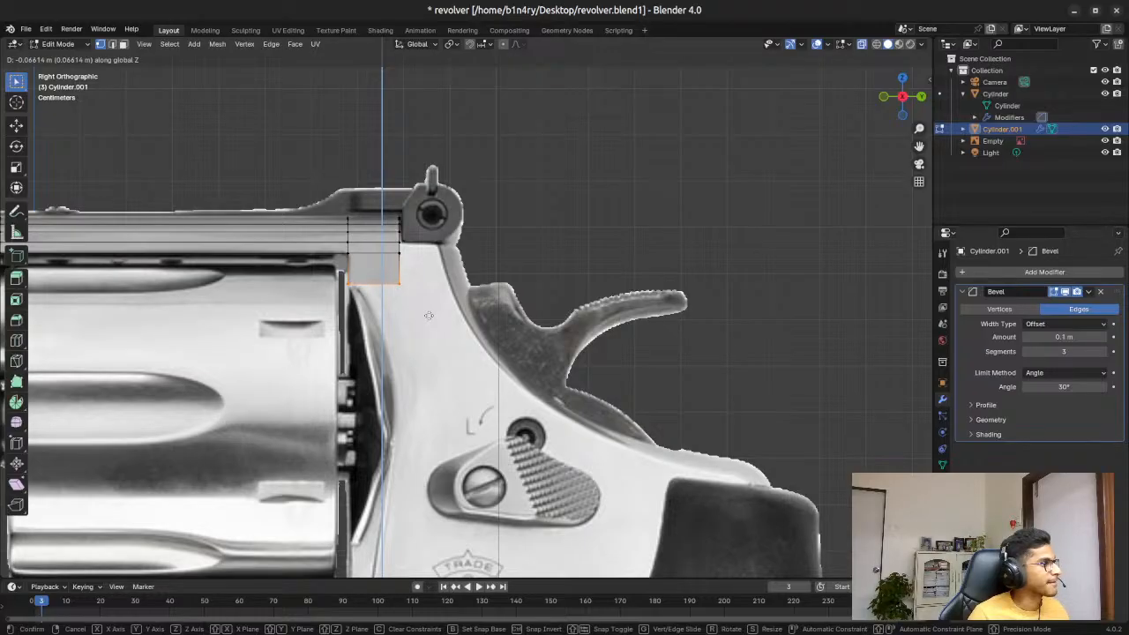
left_click(429, 315)
middle_click_drag(452, 282, 394, 293)
key("alt+z")
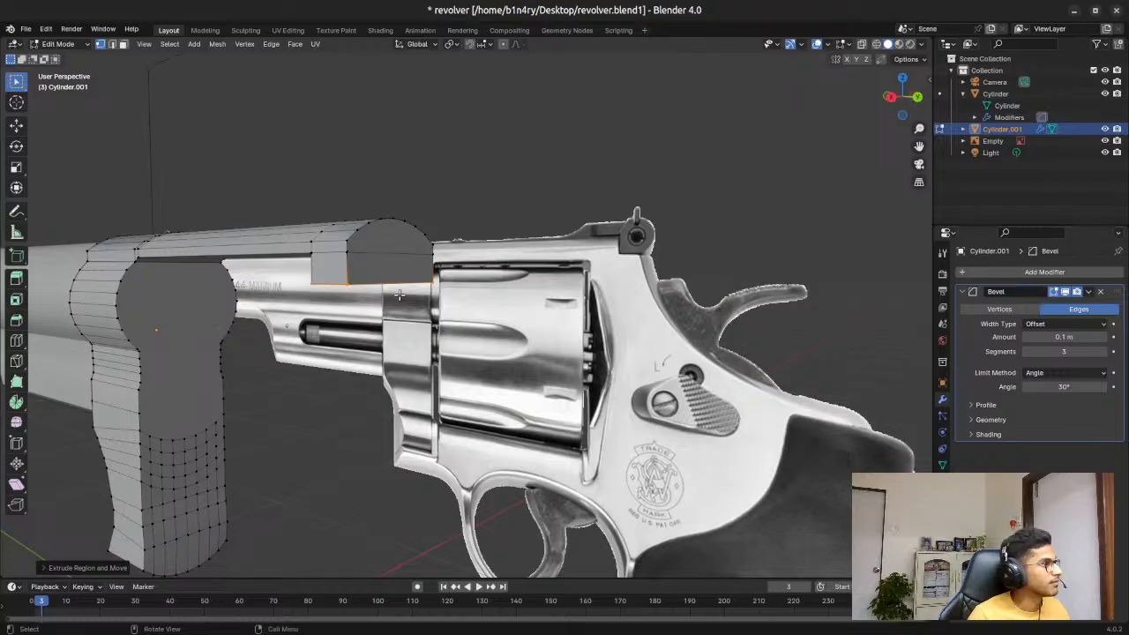
Step: Extrude the lower rear vertices about 0.088 m backward along Y to the frame edge below the rear sight
left_click(891, 99)
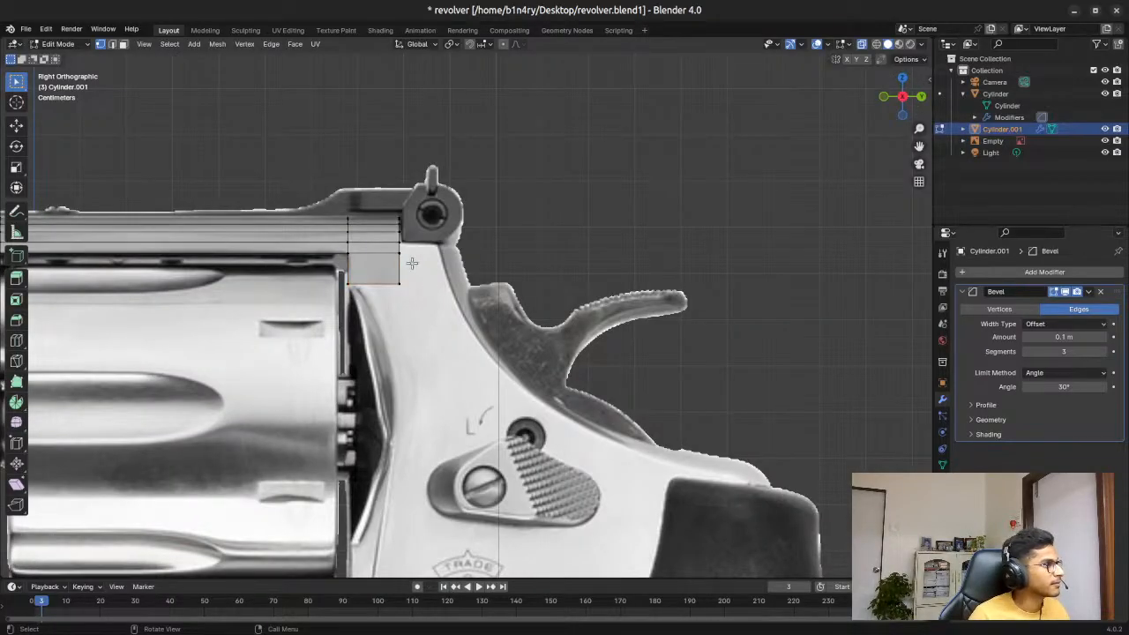
left_click_drag(396, 237, 434, 308)
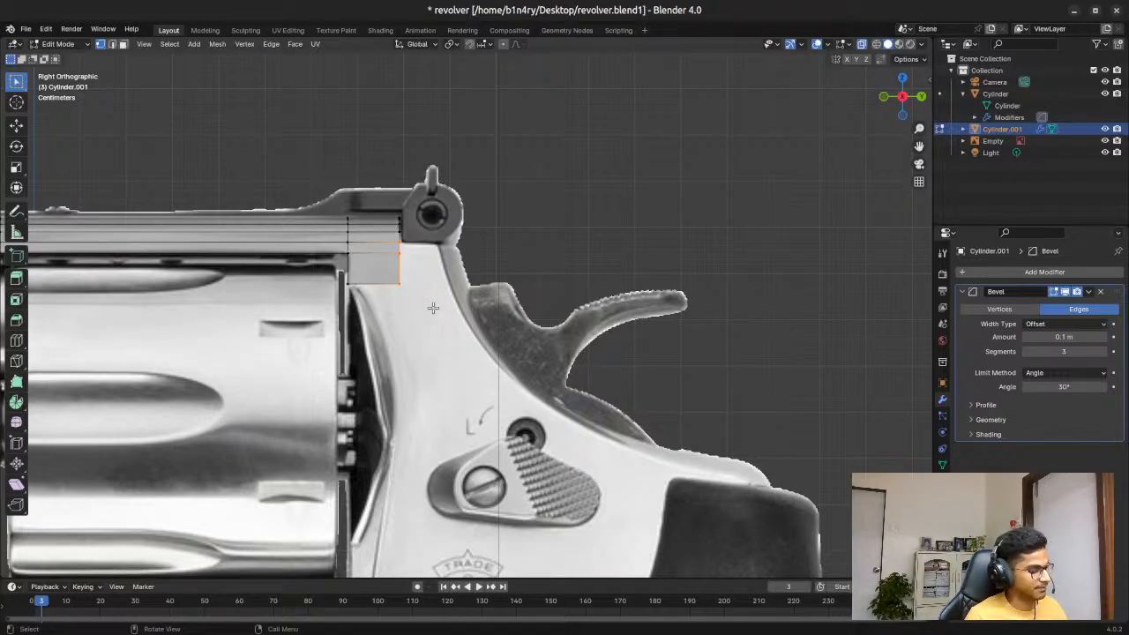
key("e")
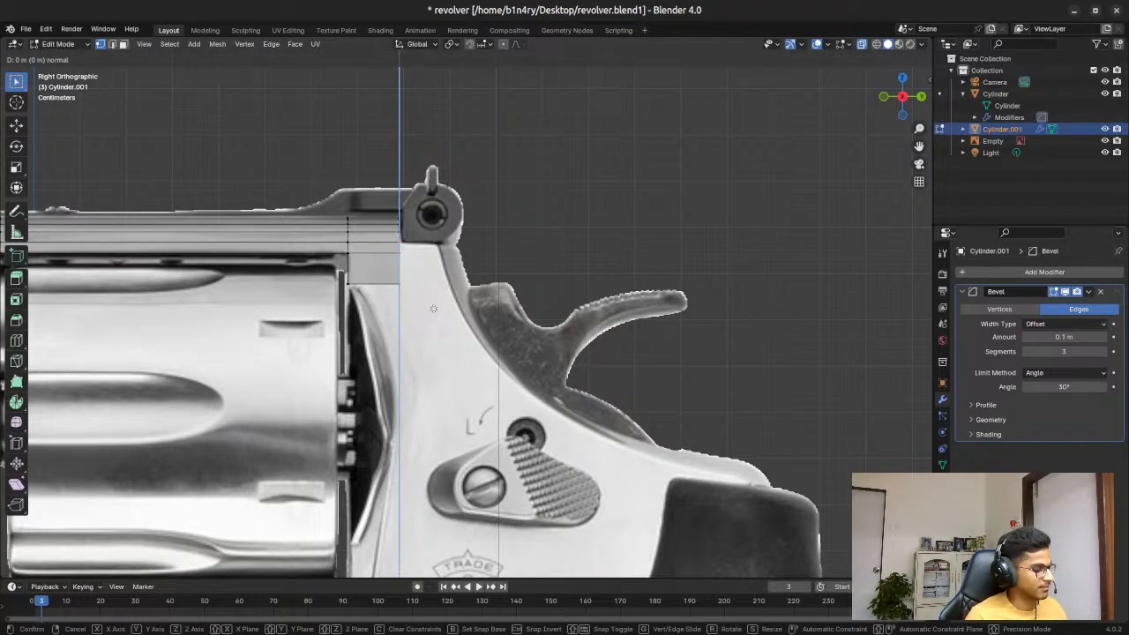
key("y")
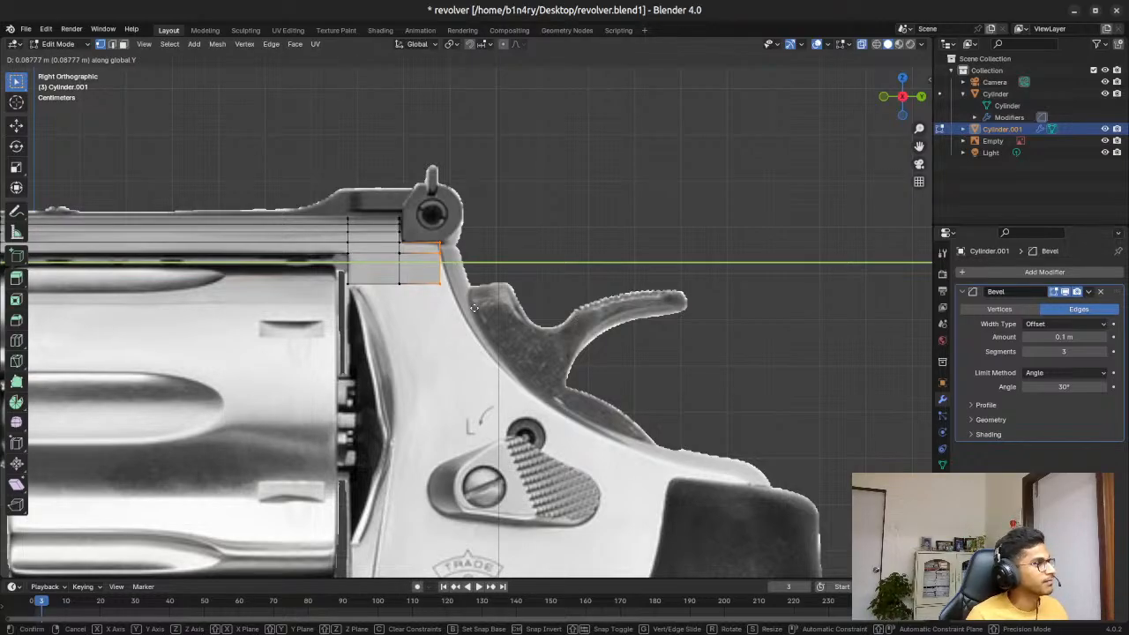
left_click(474, 307)
Step: Extrude the bottom of the rear frame section about 0.91 m along its normal, down to the cylinder release screw's level
left_click(450, 313)
key("e")
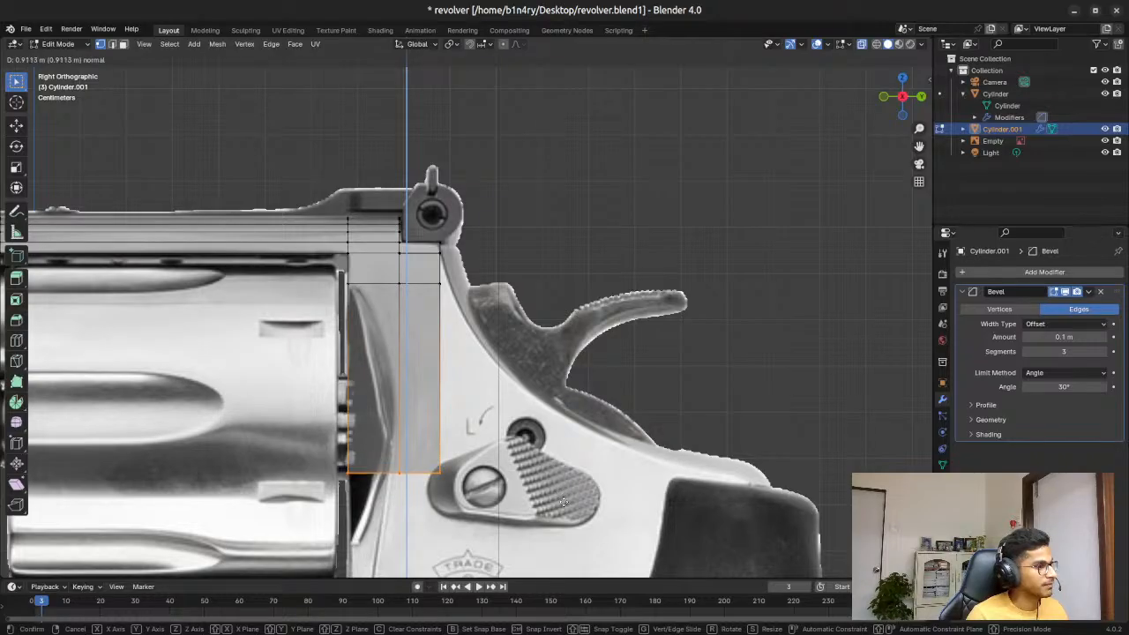
left_click(565, 501)
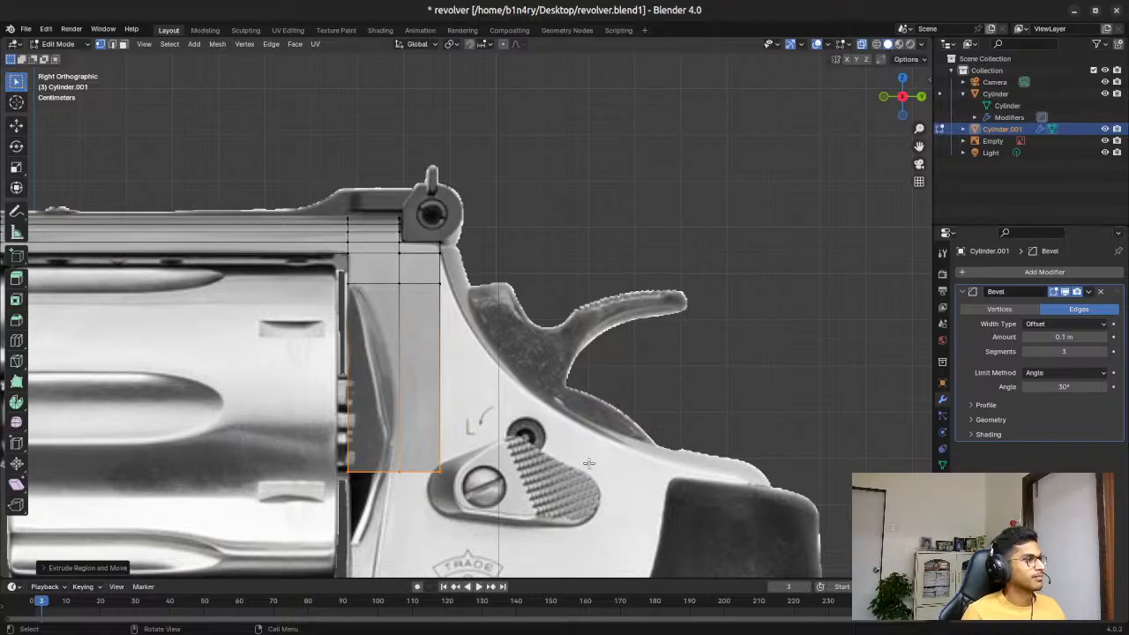
Step: Move the lower rear corner of the frame backward along Y to the top of the grip
left_click(463, 488)
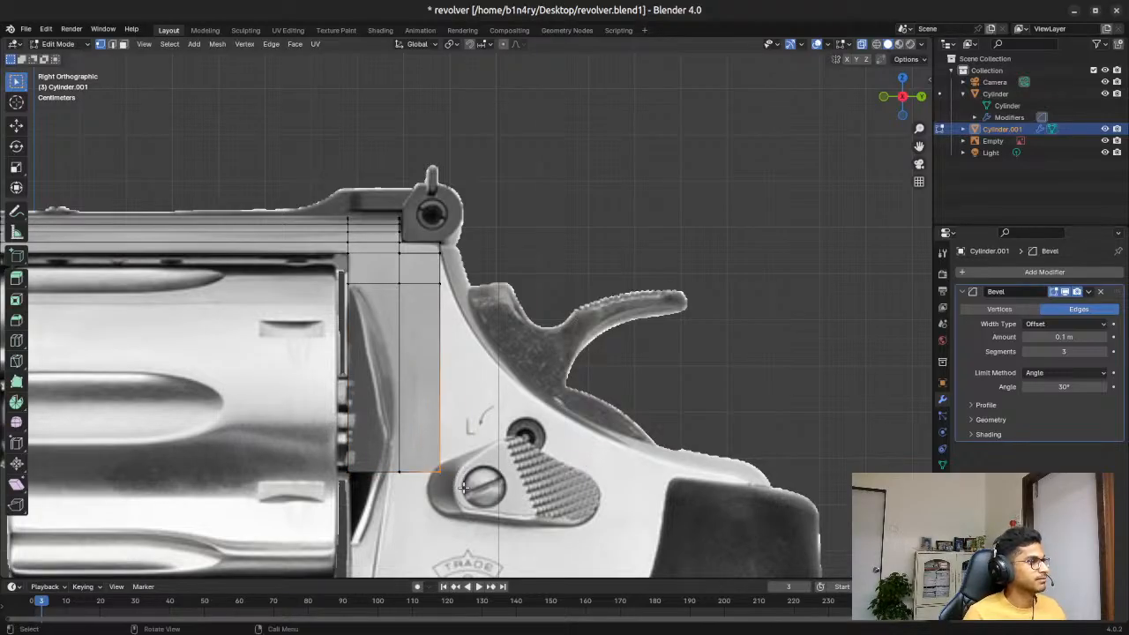
key("g")
key("y")
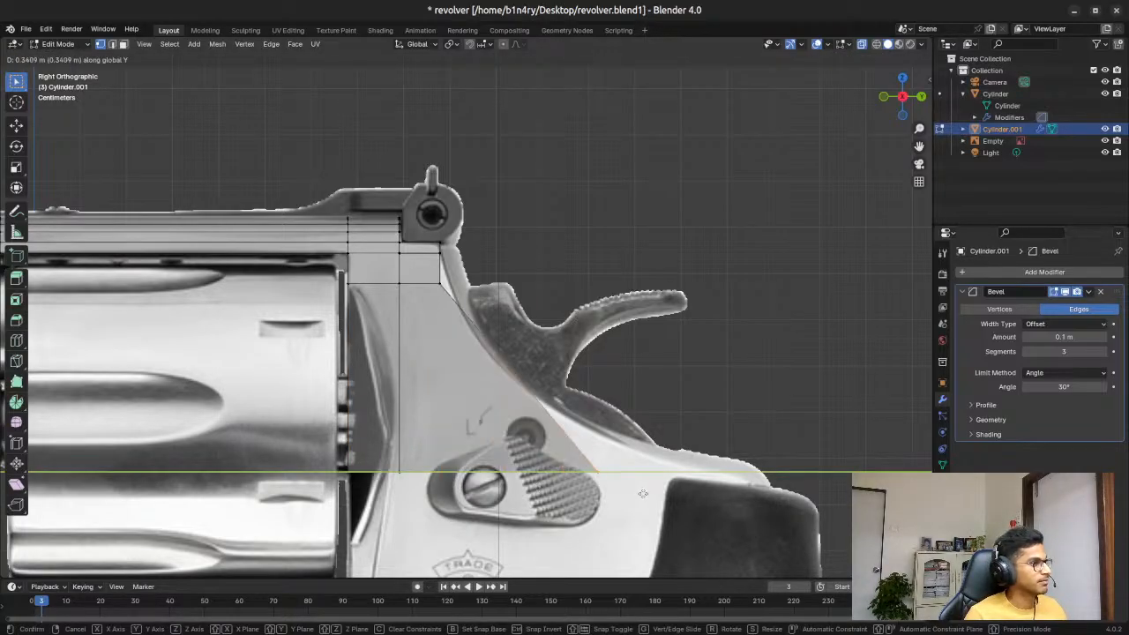
left_click(793, 507)
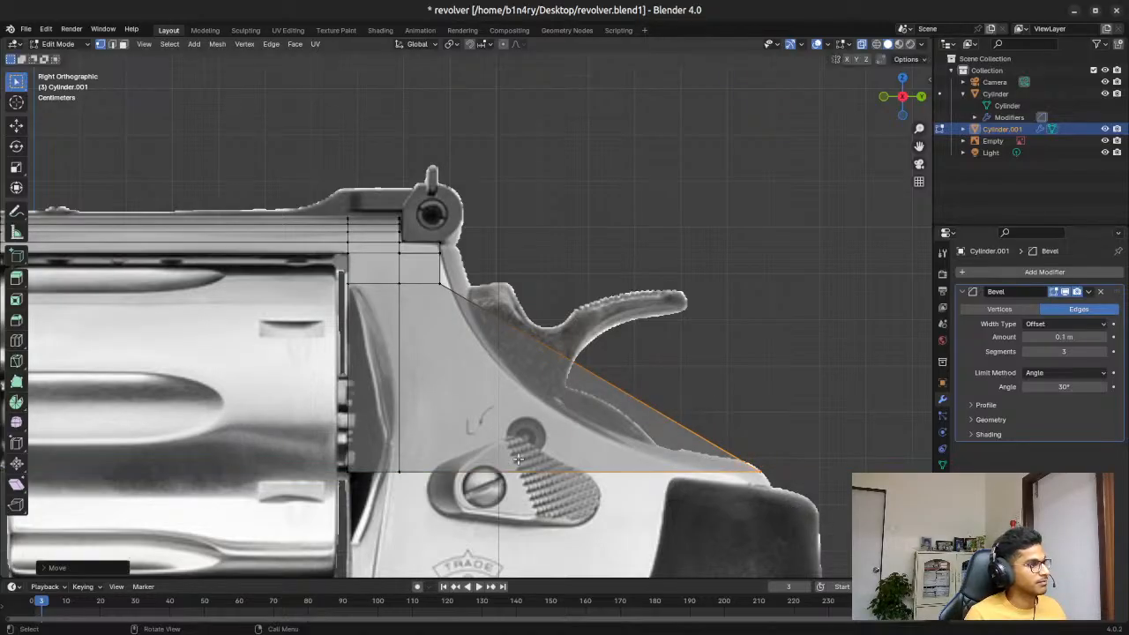
left_click(776, 502)
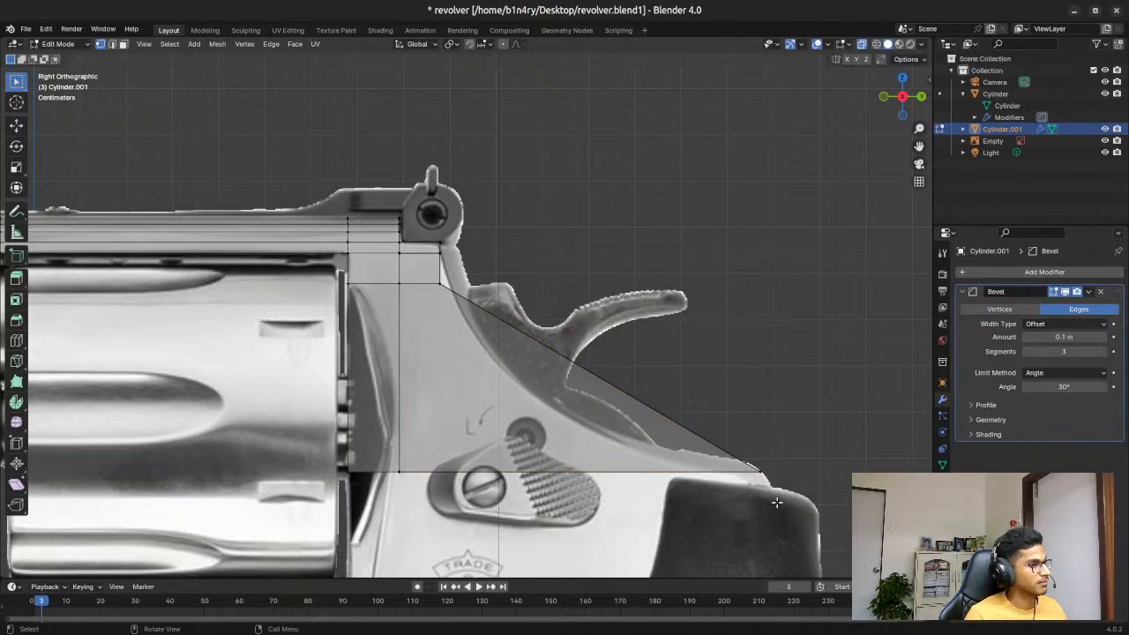
Step: Lower the whole bottom edge of the rear frame about 0.033 m along Z
left_click(424, 472, "alt")
key("g")
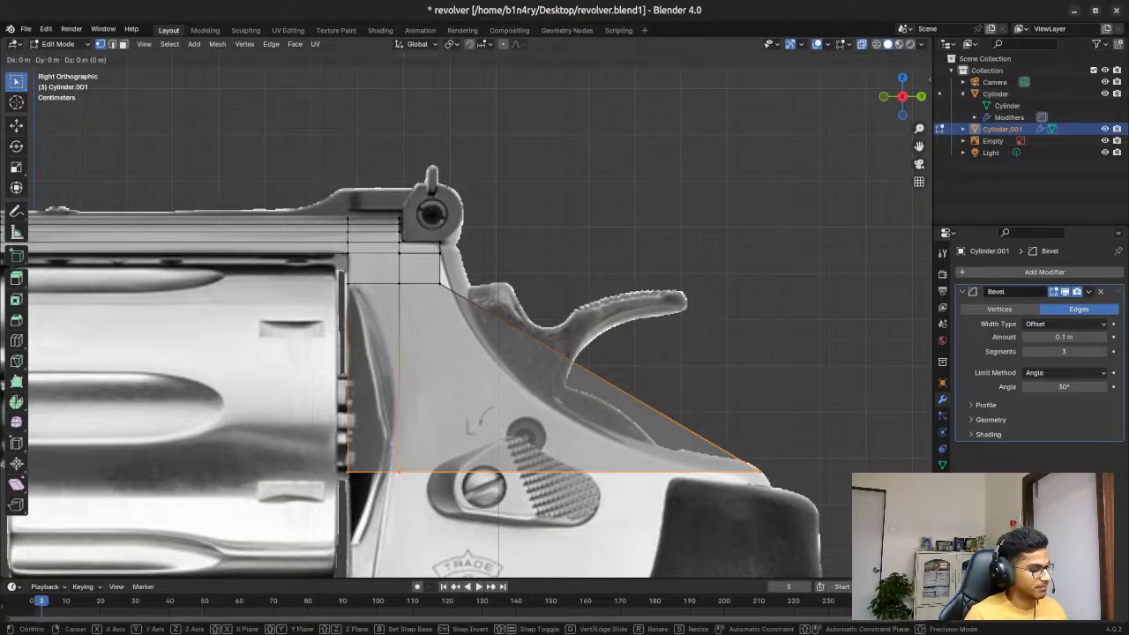
key("z")
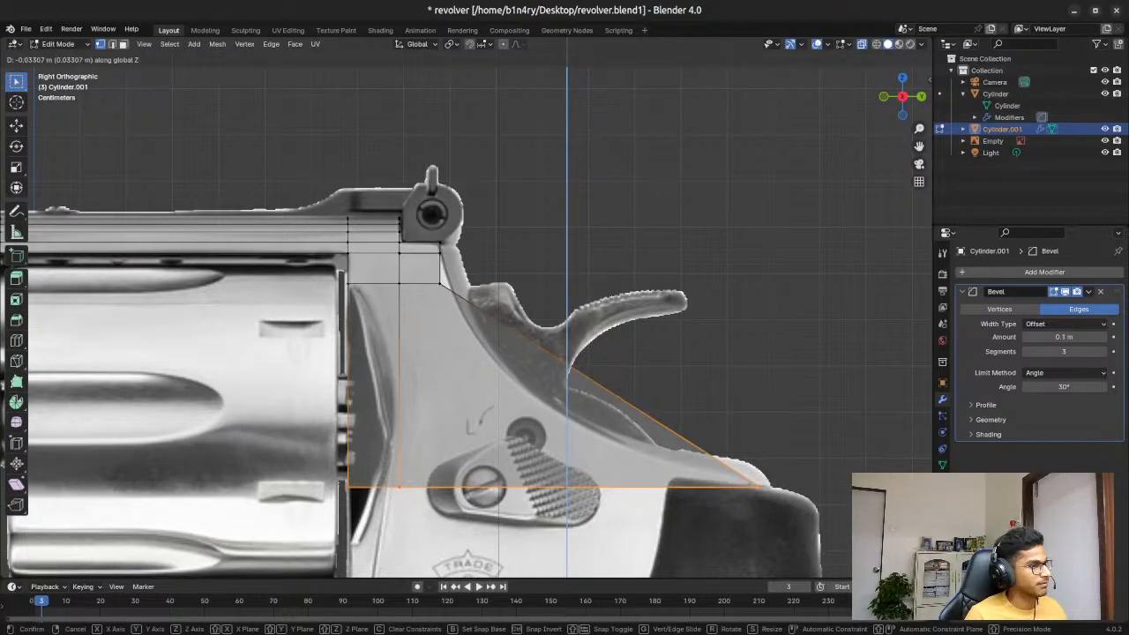
left_click(424, 486)
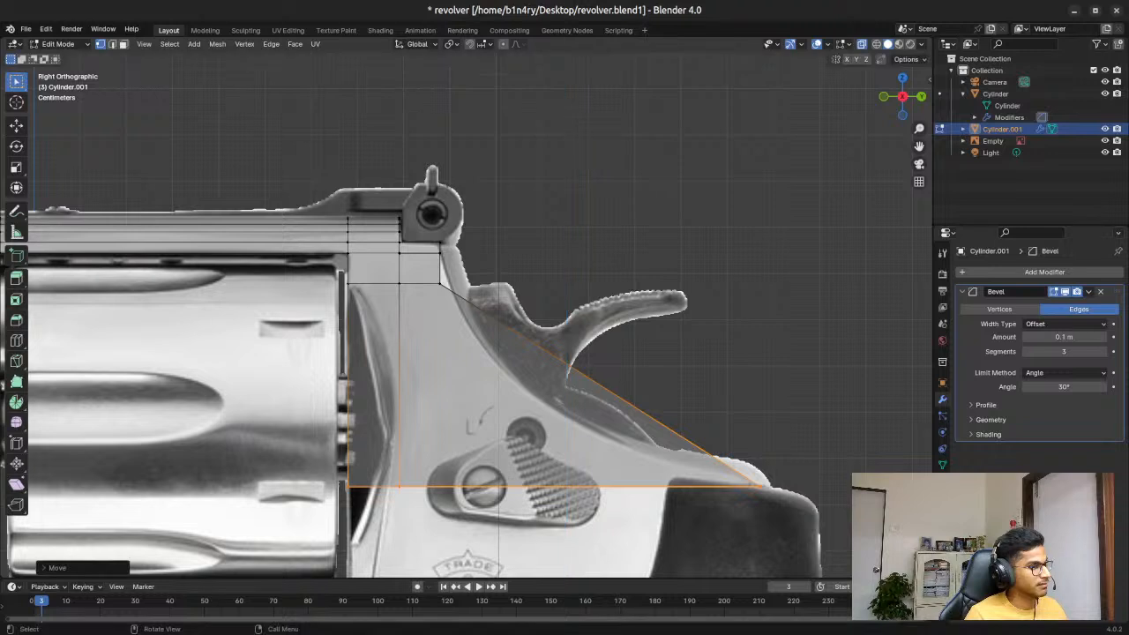
key("g")
key("y")
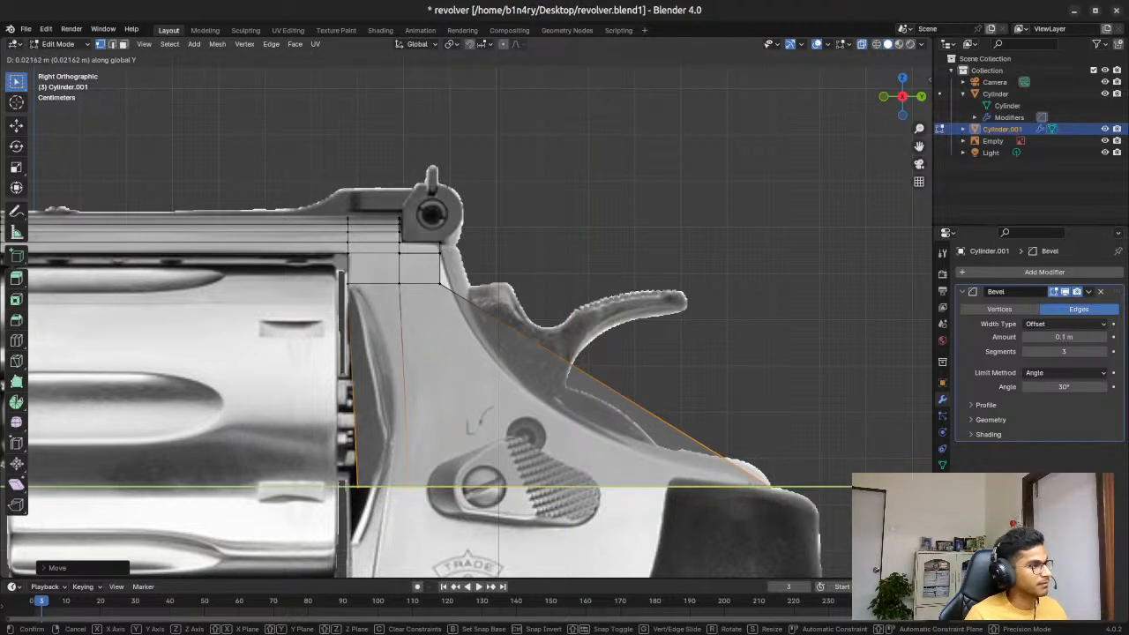
key("Escape")
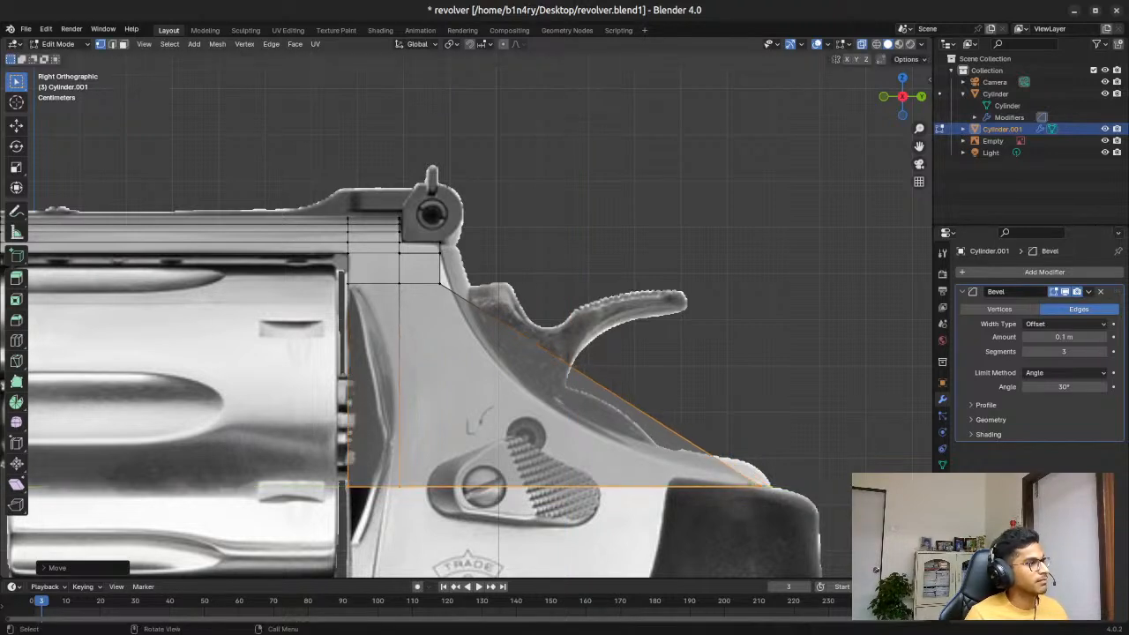
Step: Move the lower rear corner vertices about 0.026 m backward along Y to meet the grip's top edge
left_click(854, 468)
left_click_drag(736, 451, 780, 501)
key("g")
key("y")
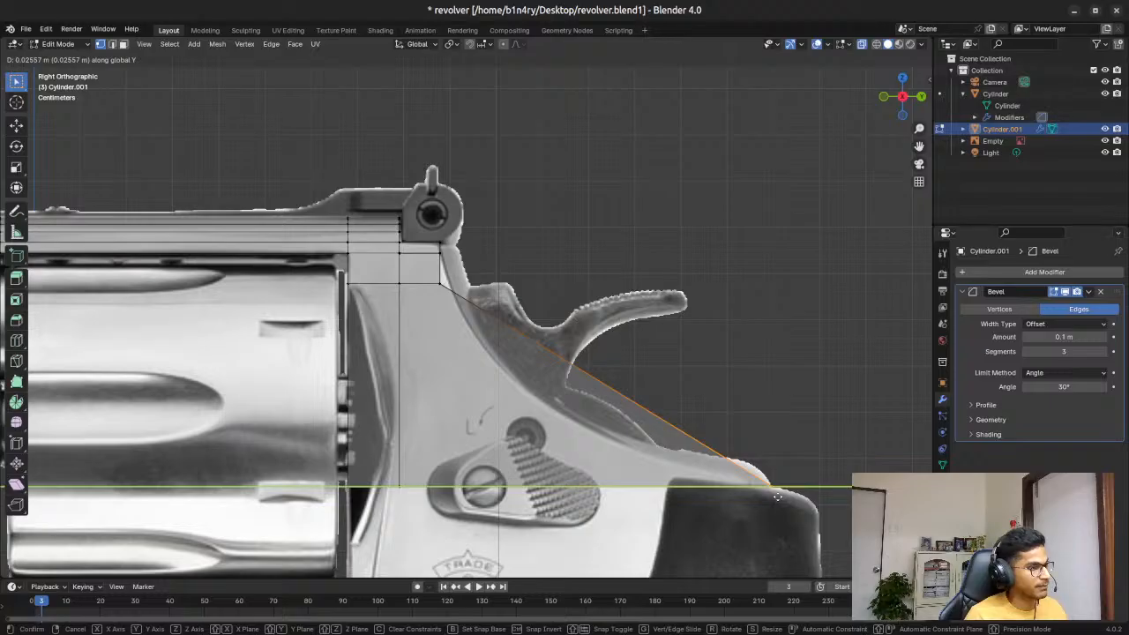
left_click(778, 497)
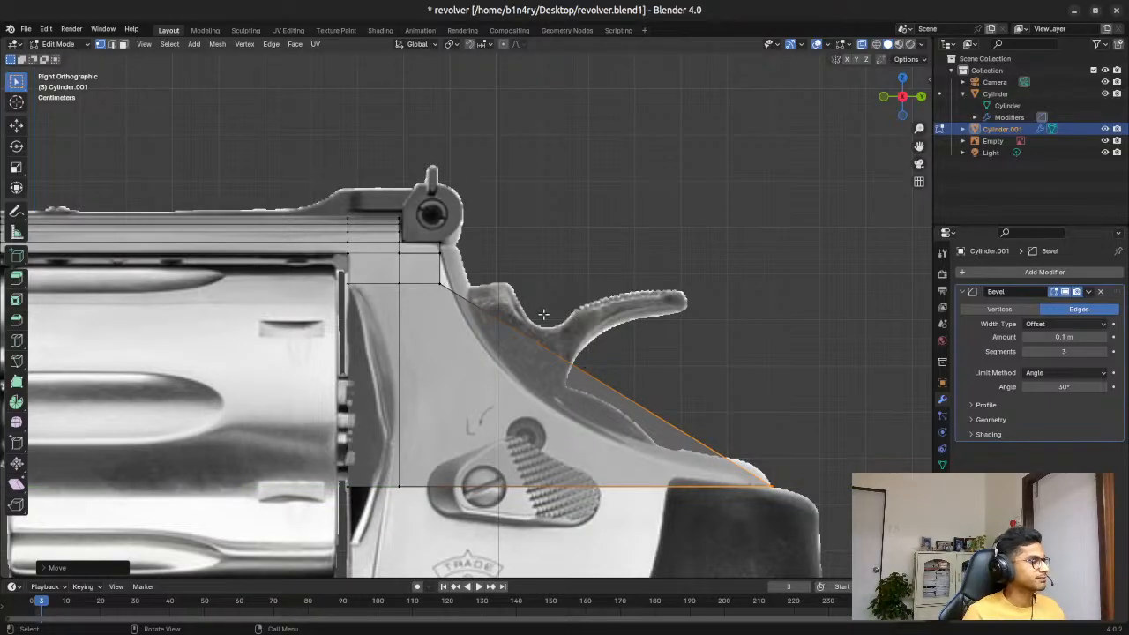
Step: Move the rear frame vertex beside the hammer about 0.022 m backward along Y to follow the reference outline
left_click(450, 290)
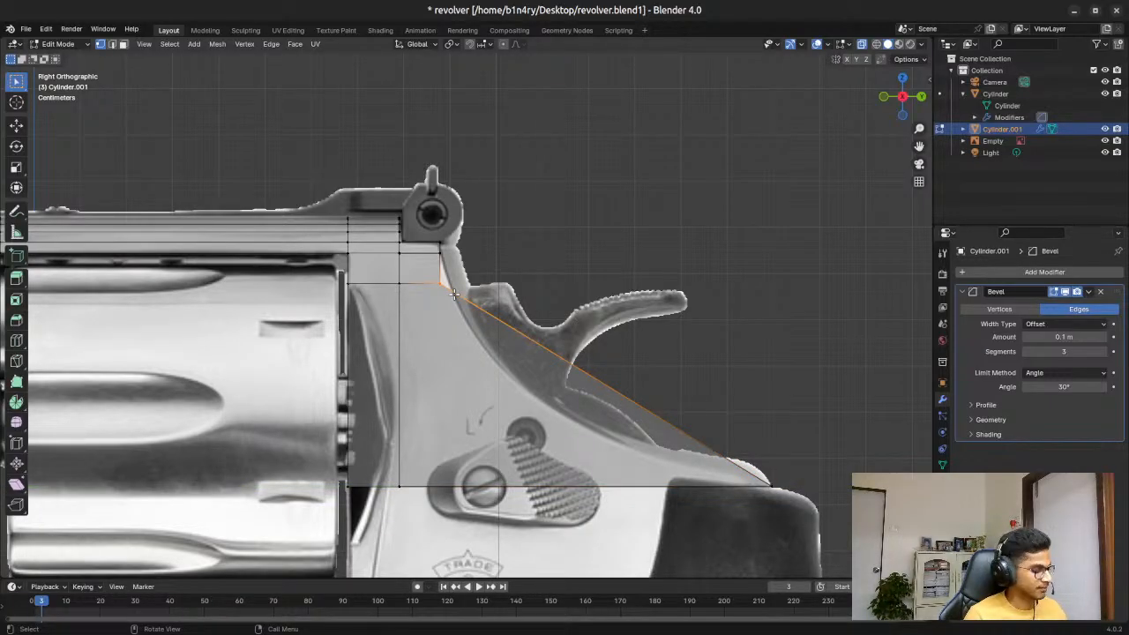
key("g")
key("y")
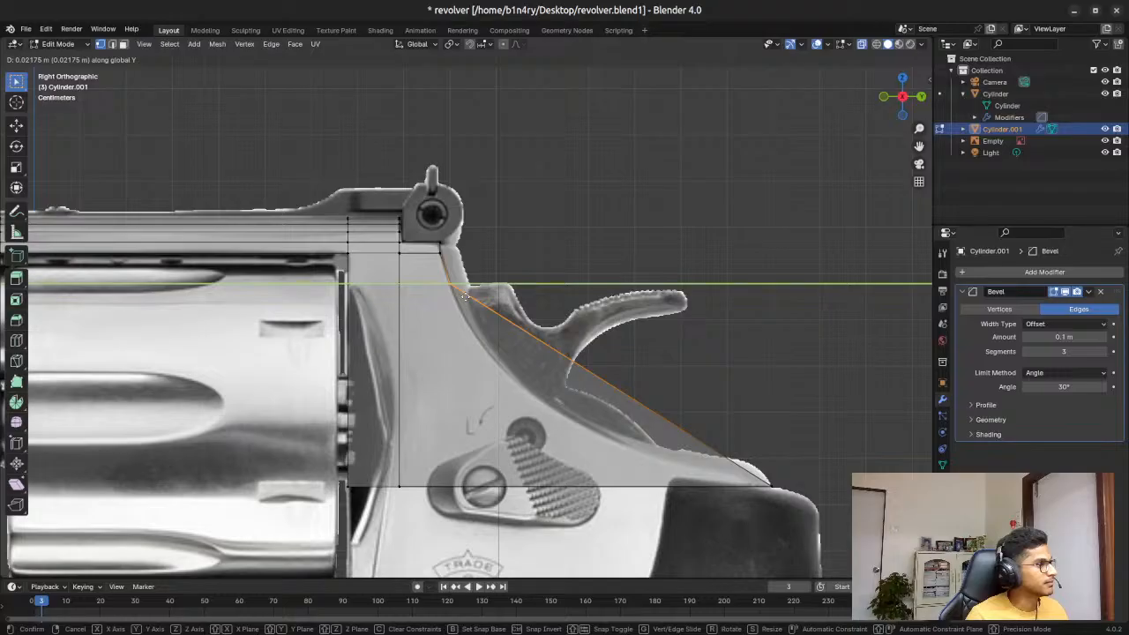
left_click(465, 297)
left_click(547, 356)
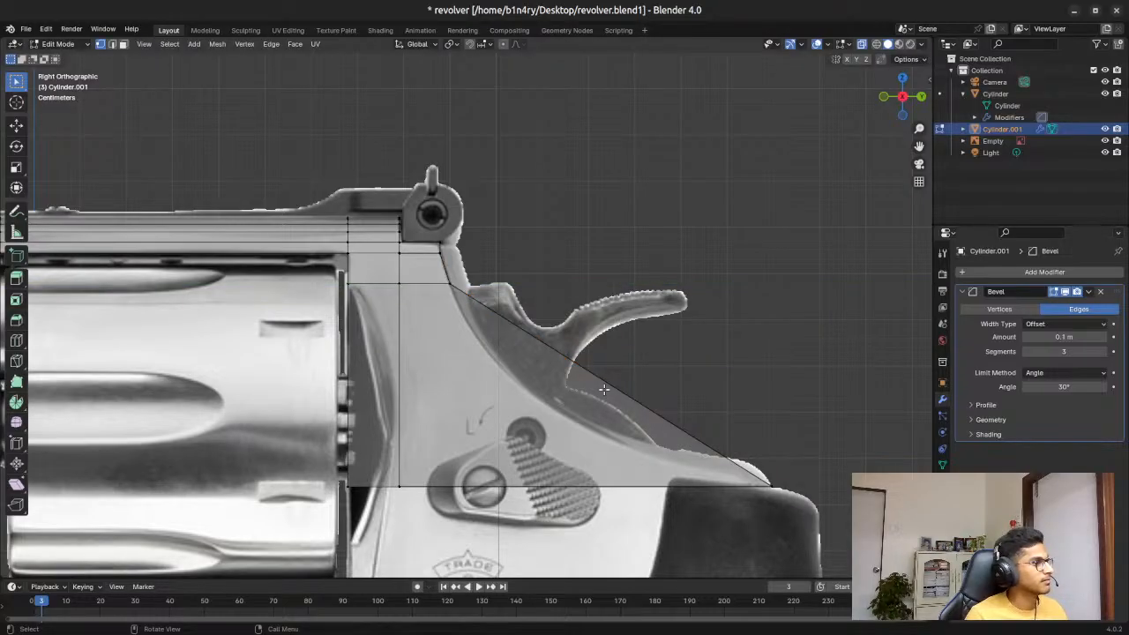
Step: Inspect the frame mesh in perspective, and undo the rear frame edits back to before its bottom edge was extruded down
key("alt+z")
key("Tab")
middle_click_drag(669, 383, 544, 382)
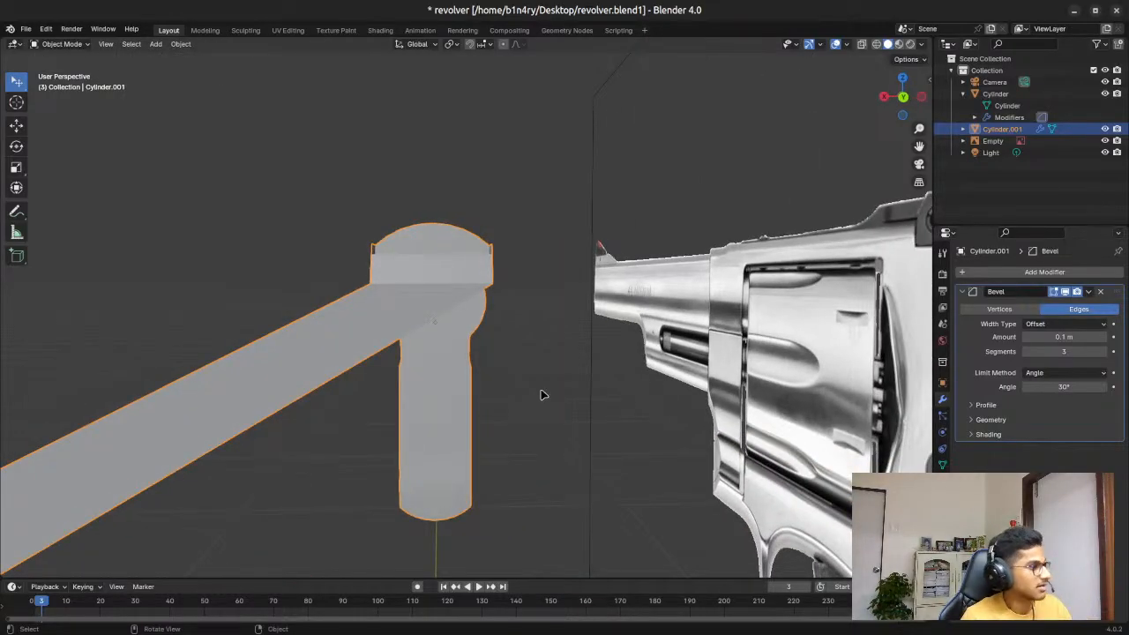
key("Tab")
key("ctrl+z")
key("ctrl+z")
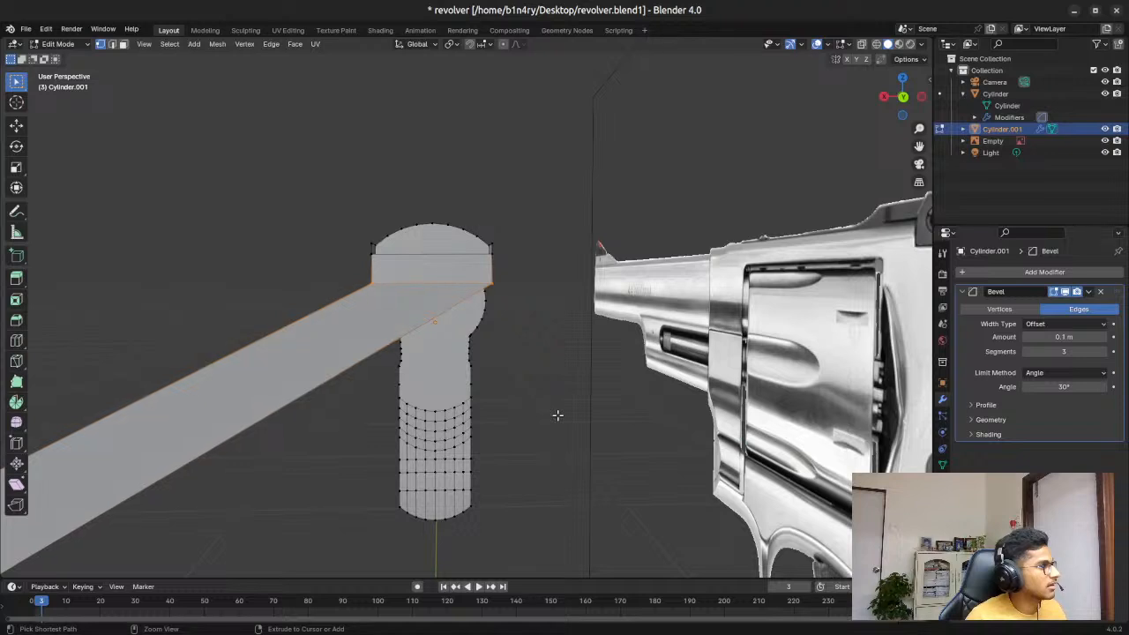
key("ctrl+z")
key("ctrl+z")
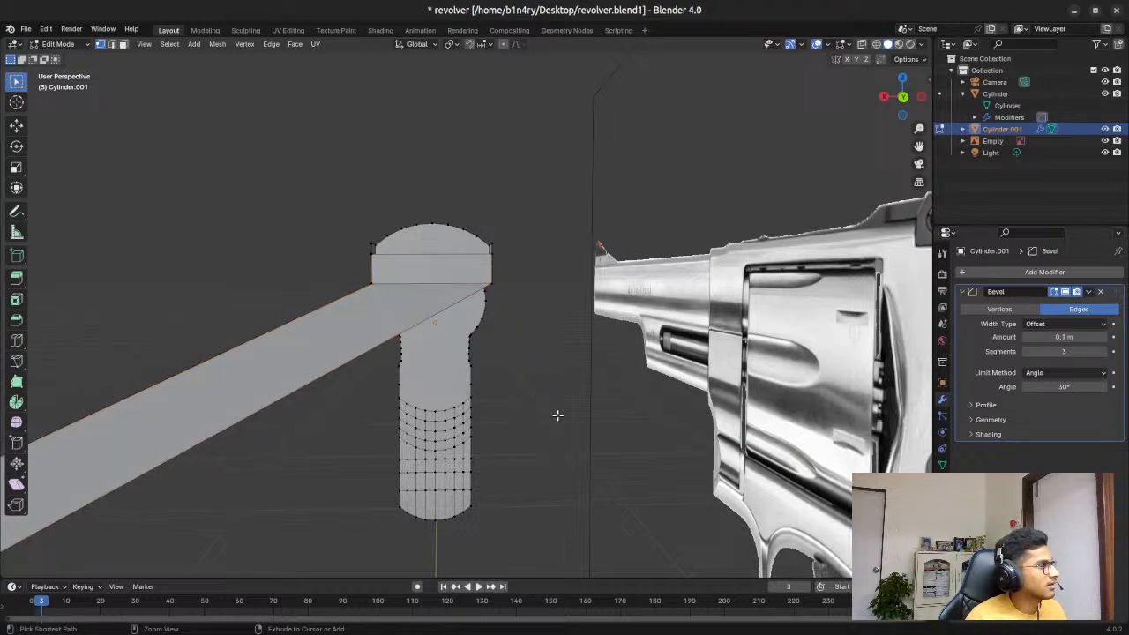
key("ctrl+z")
key("ctrl+z")
key("ctrl+z")
key("ctrl+z")
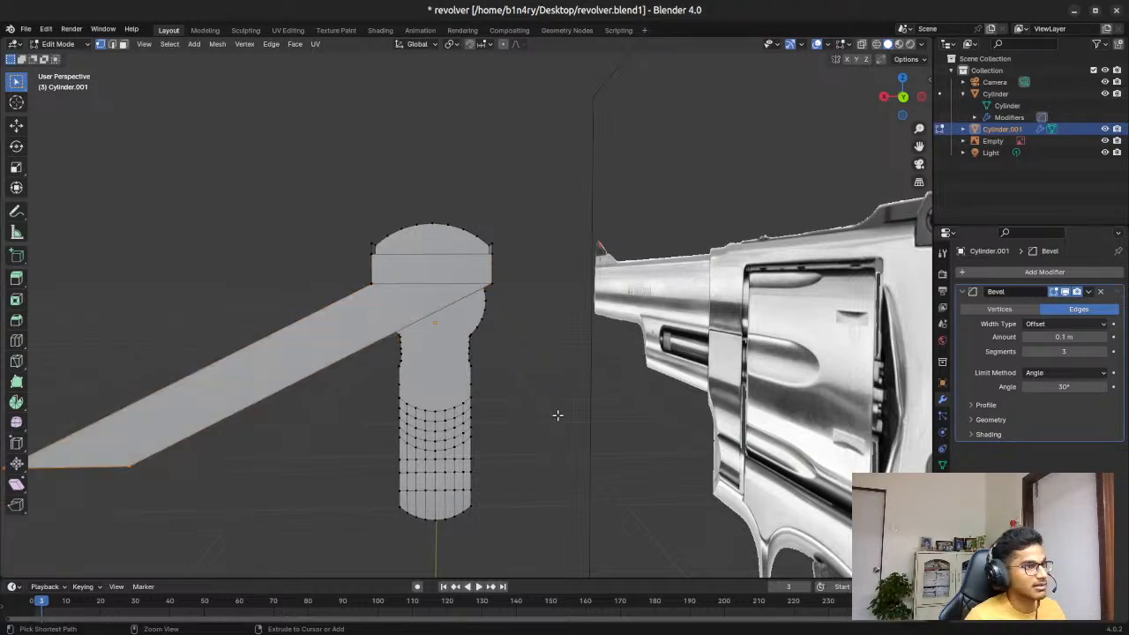
key("ctrl+z")
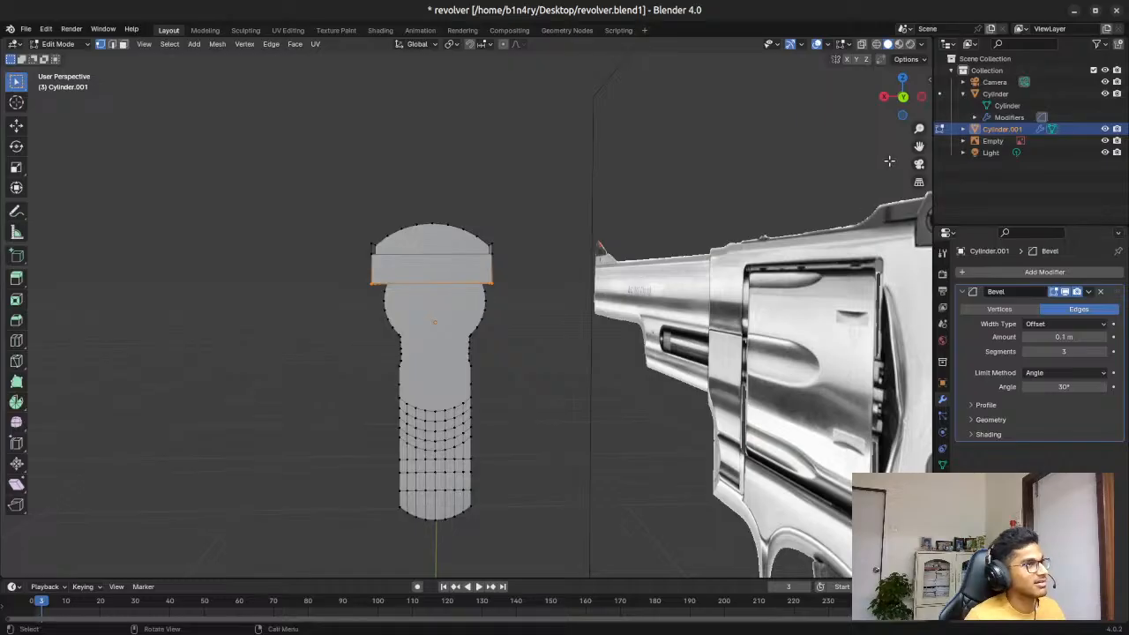
Step: In right side view, extrude the selected bottom edge of the rear frame down along Z to the grip's top level, and save the file
left_click(905, 97)
middle_click_drag(370, 353, 627, 323)
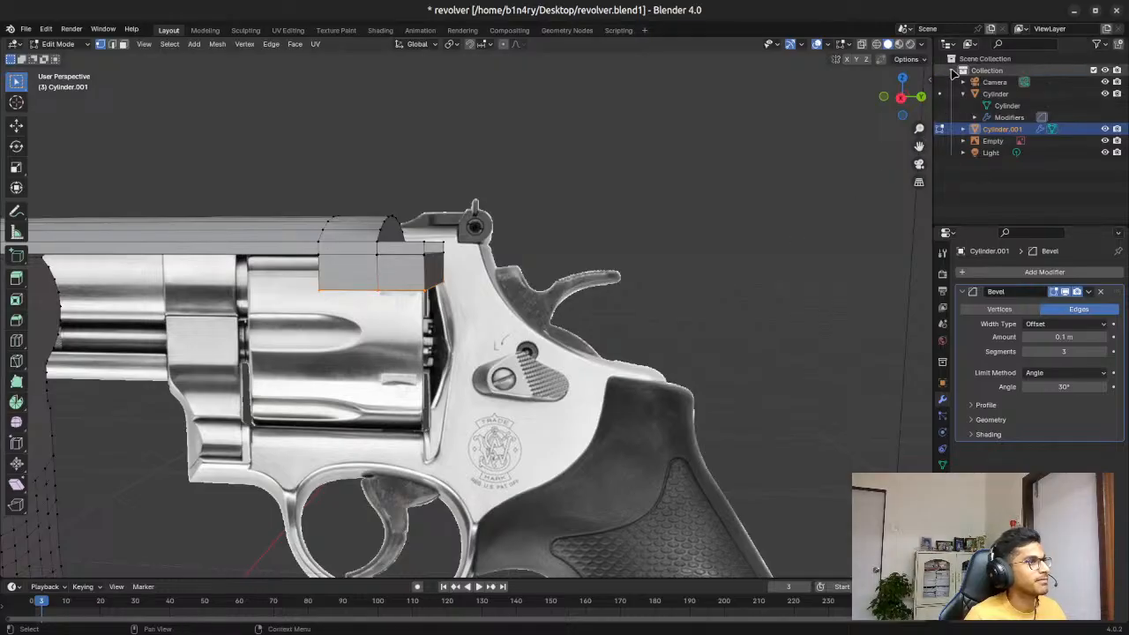
left_click(908, 97)
scroll(553, 315, "up", 2)
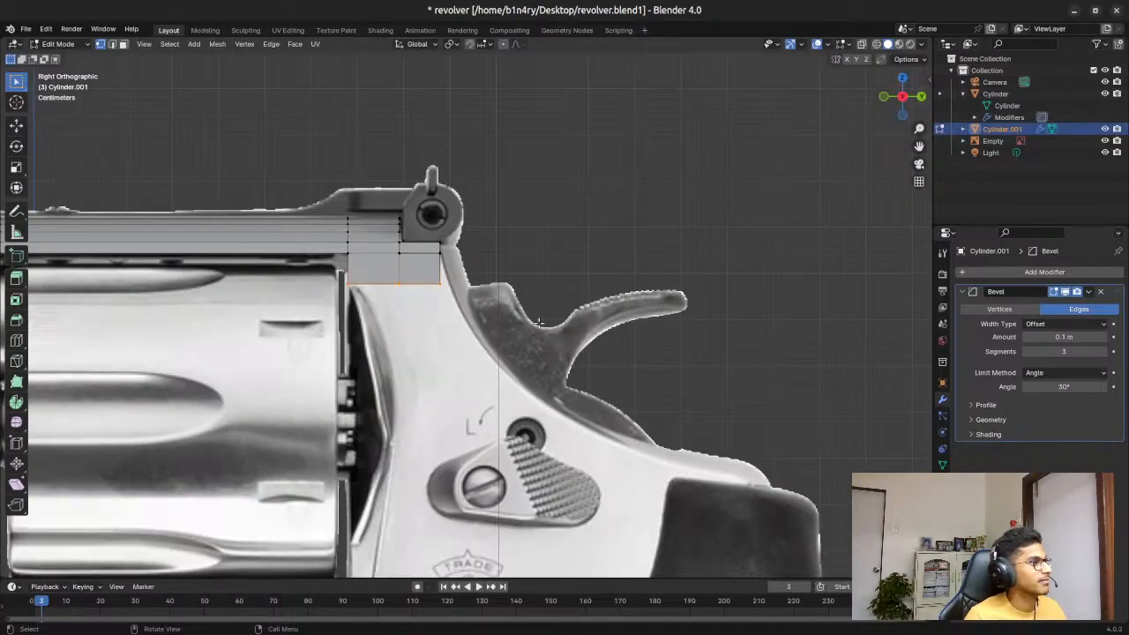
key("g")
key("z")
key("z")
key("z")
key("z")
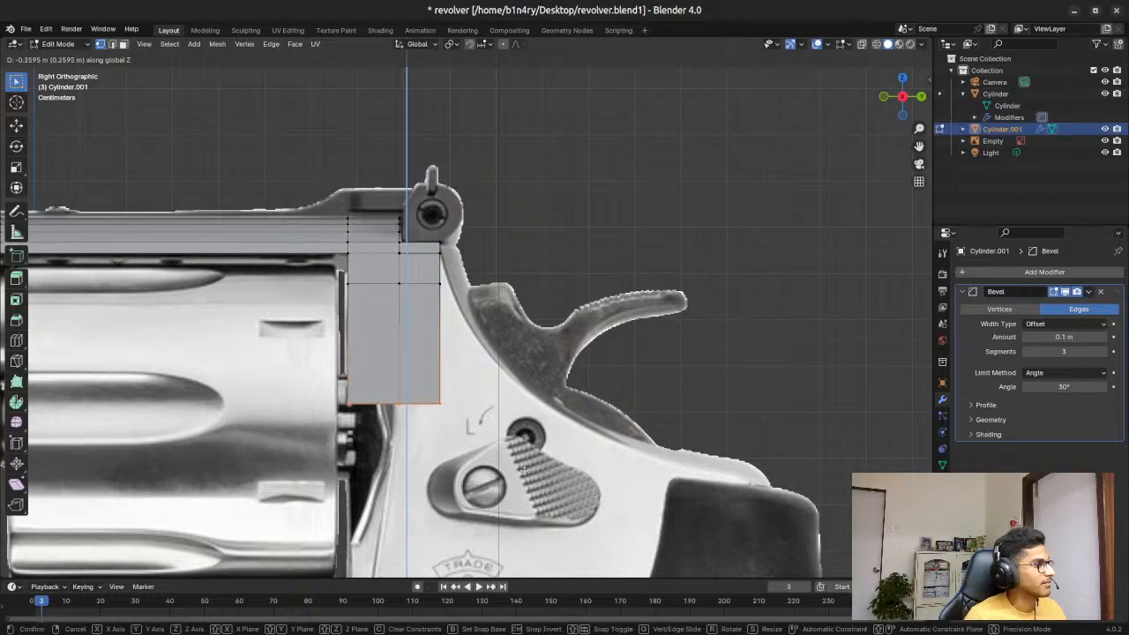
left_click(537, 535)
mouse_move(665, 388)
middle_mouse_down()
mouse_move(573, 390)
mouse_move(680, 388)
middle_mouse_up()
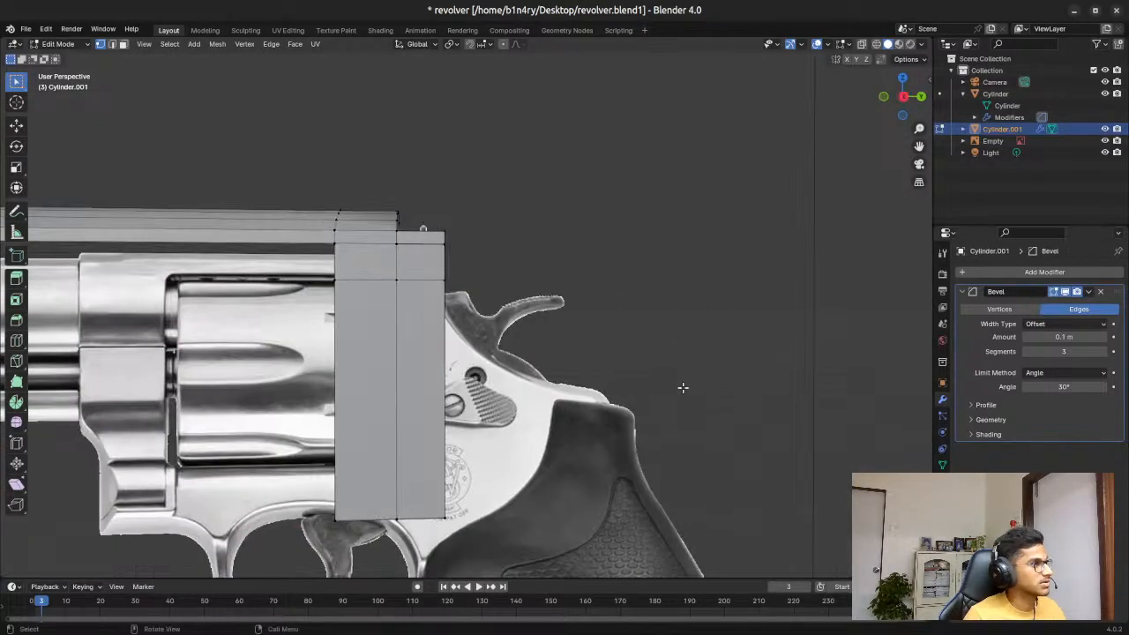
key("ctrl+s")
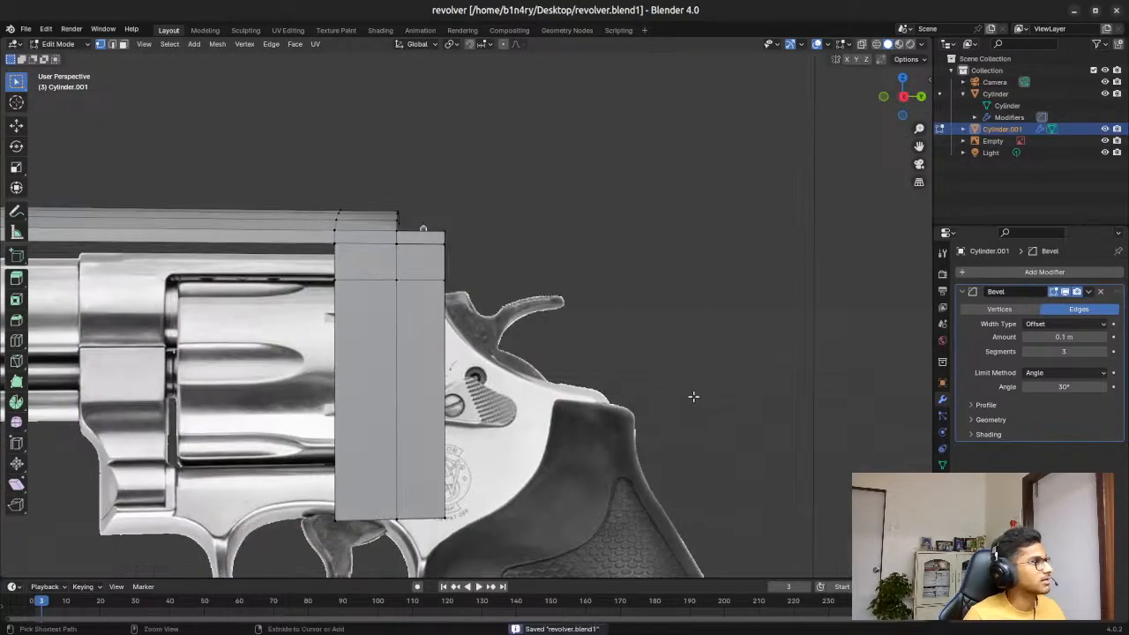
Step: Move the lower rear corner vertices of the frame about 0.716 m backward along Y to the grip's top rear
left_click(902, 98)
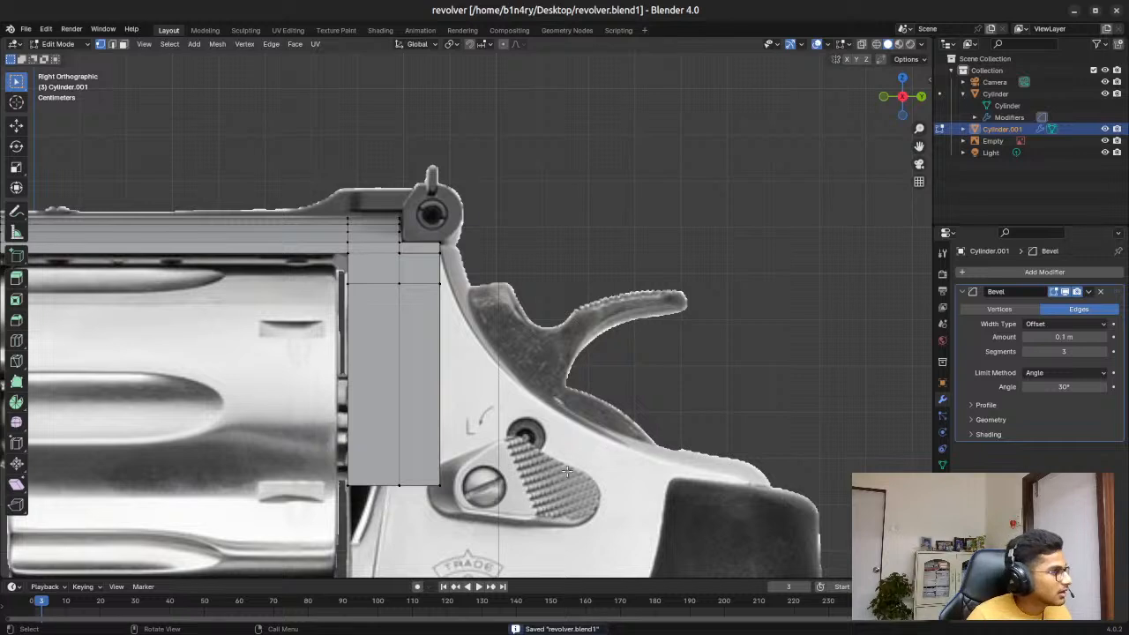
key("alt+z")
left_click(440, 486)
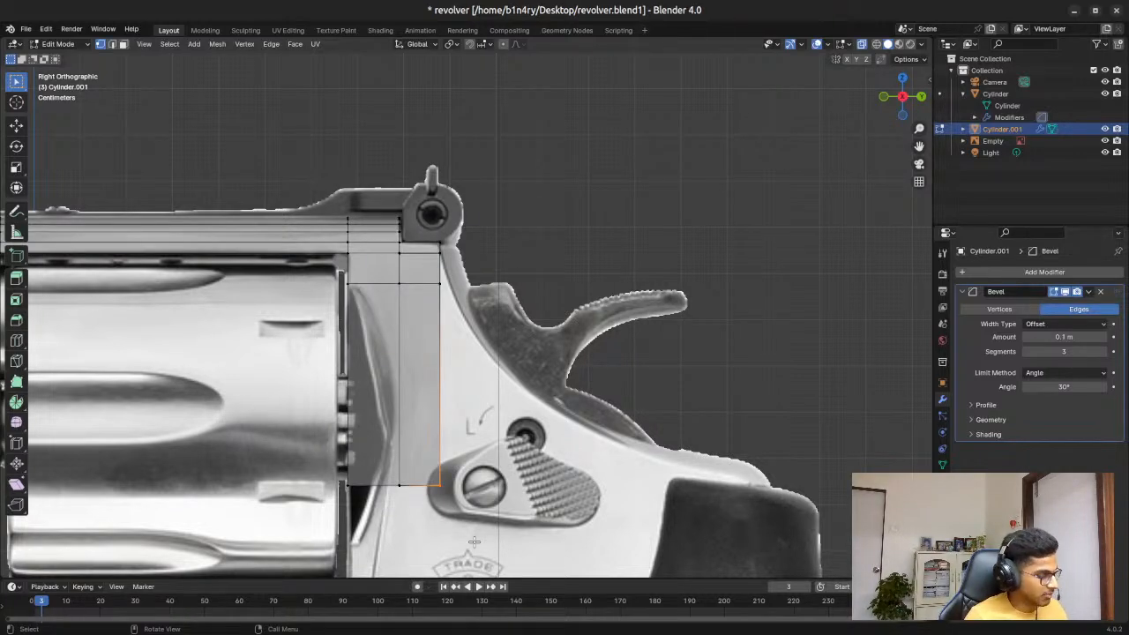
key("g")
key("y")
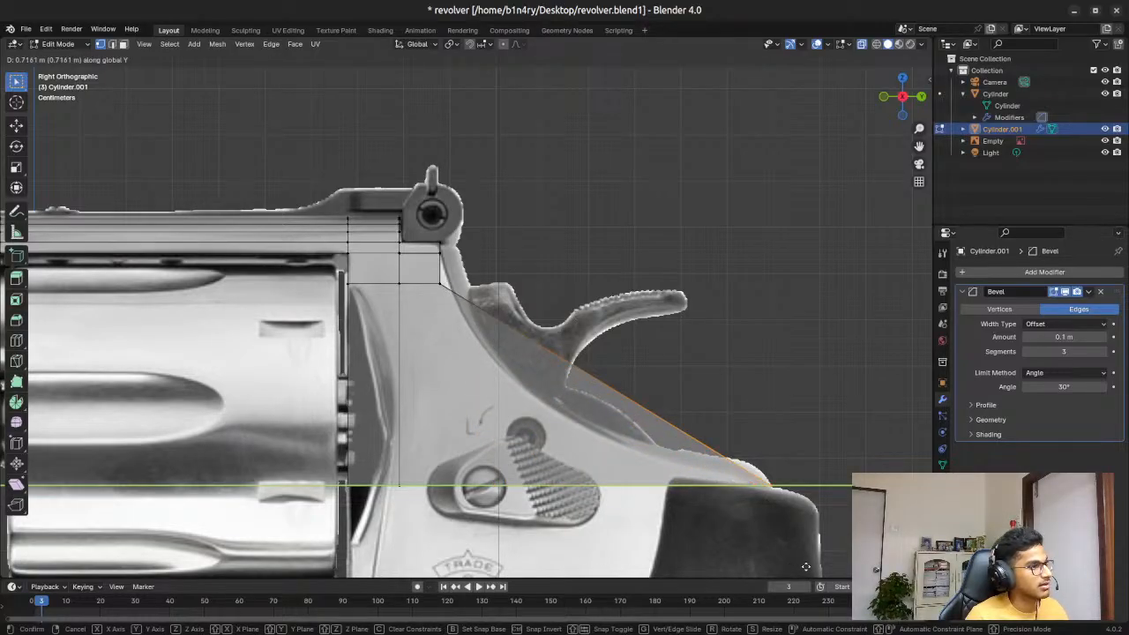
left_click(805, 567)
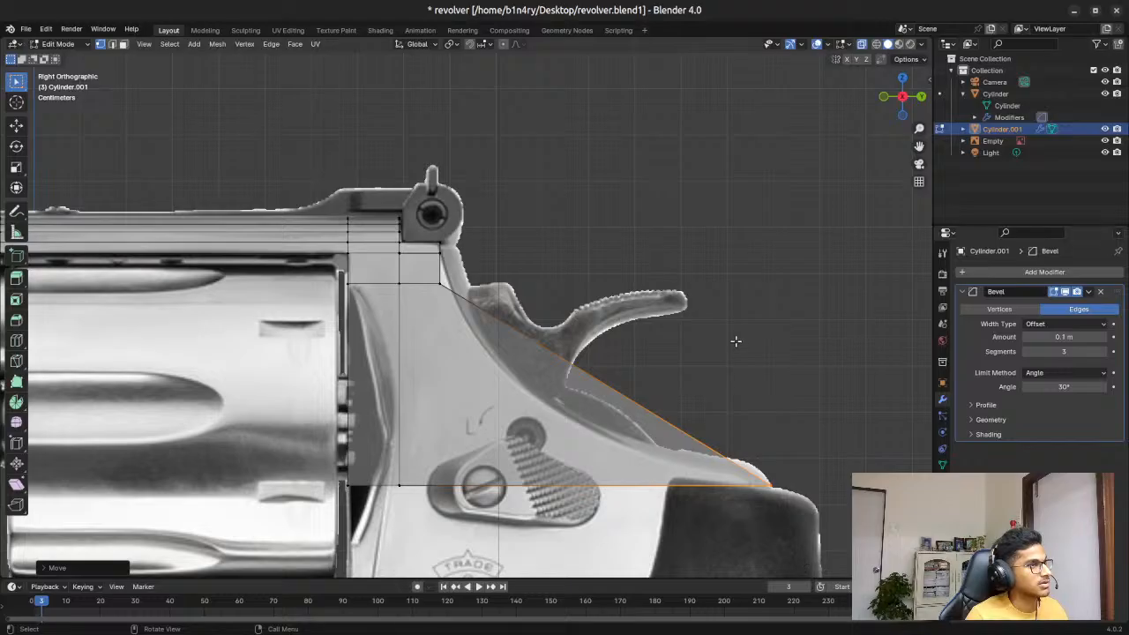
mouse_move(742, 334)
middle_mouse_down()
mouse_move(629, 330)
mouse_move(757, 340)
middle_mouse_up()
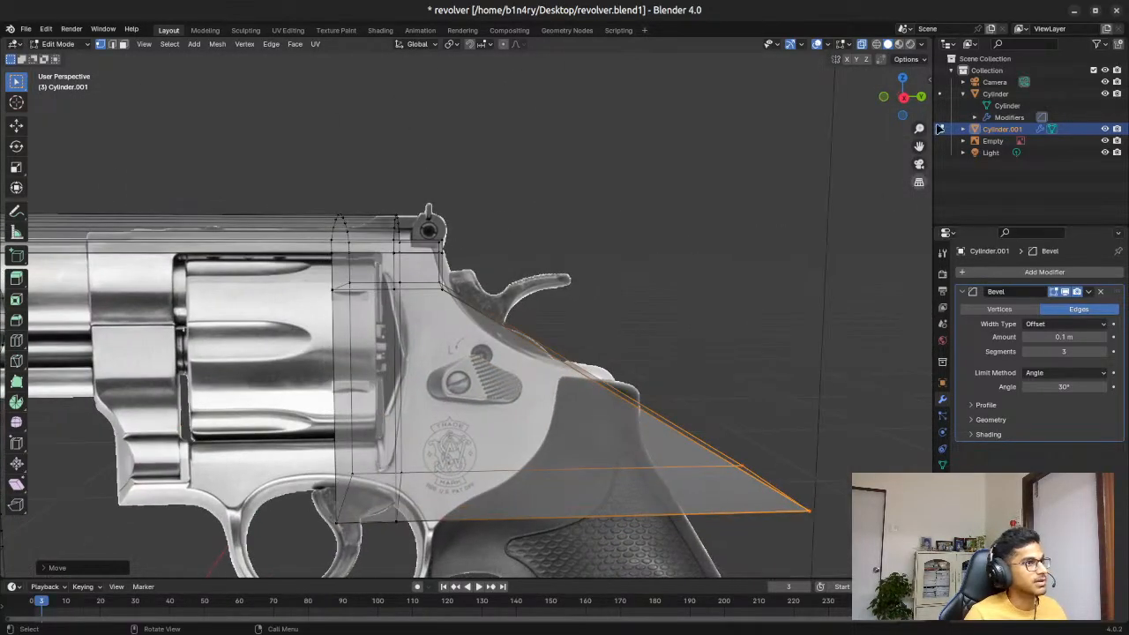
Step: Add six horizontal loop cuts across the sloped rear section of the frame, slid slightly upward
left_click(901, 99)
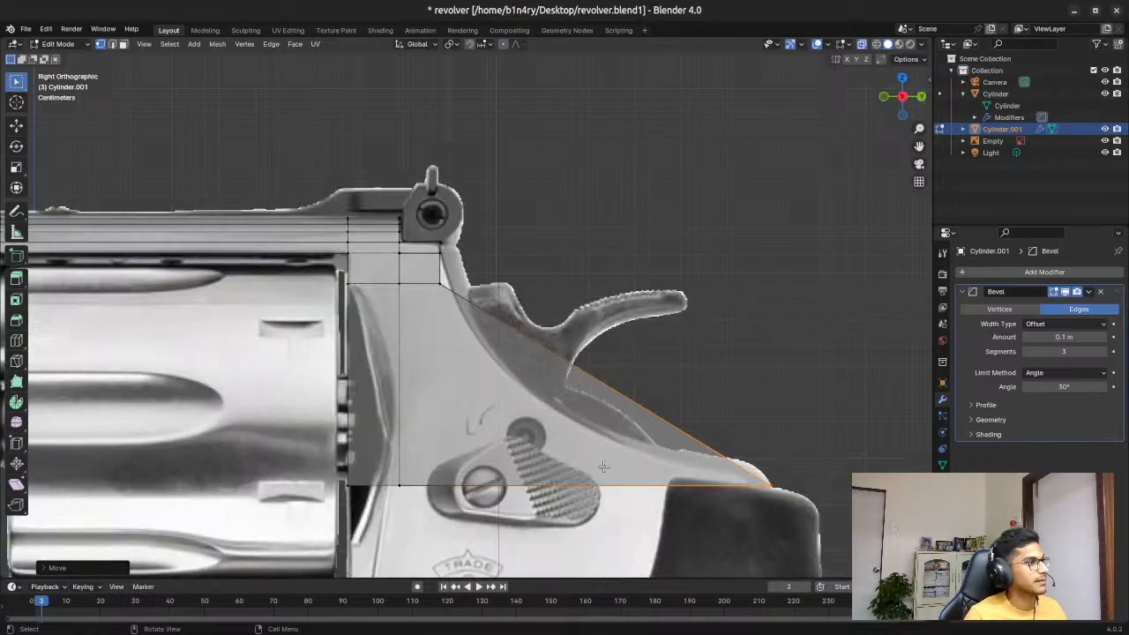
left_click(727, 363)
key("ctrl+r")
scroll(576, 395, "up", 4)
scroll(572, 395, "up", 1)
left_click(572, 395)
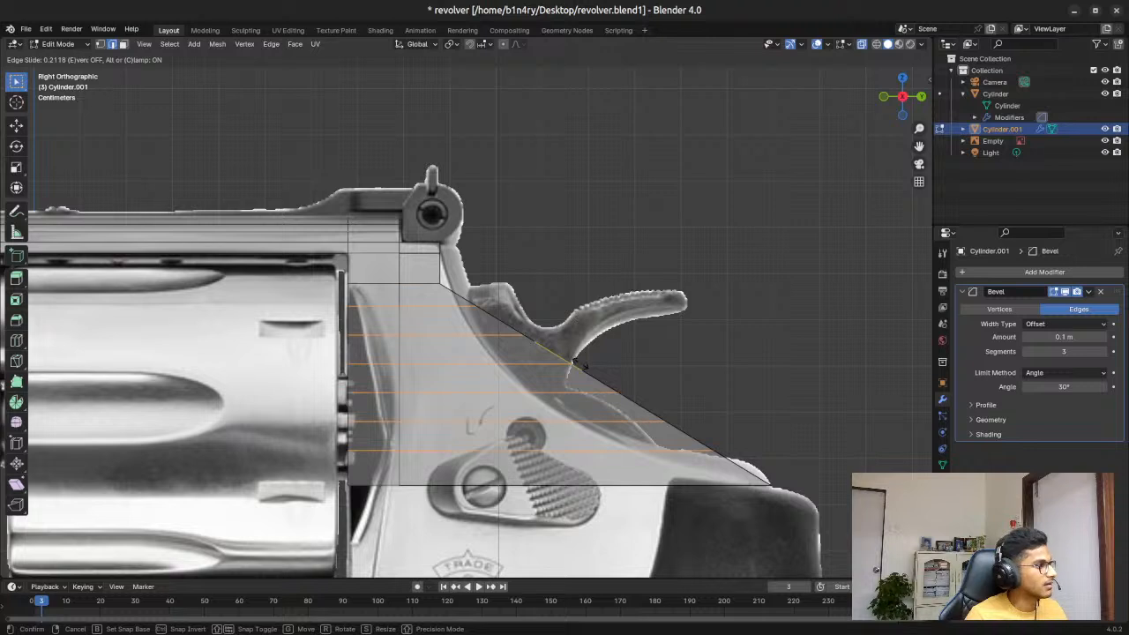
left_click(576, 364)
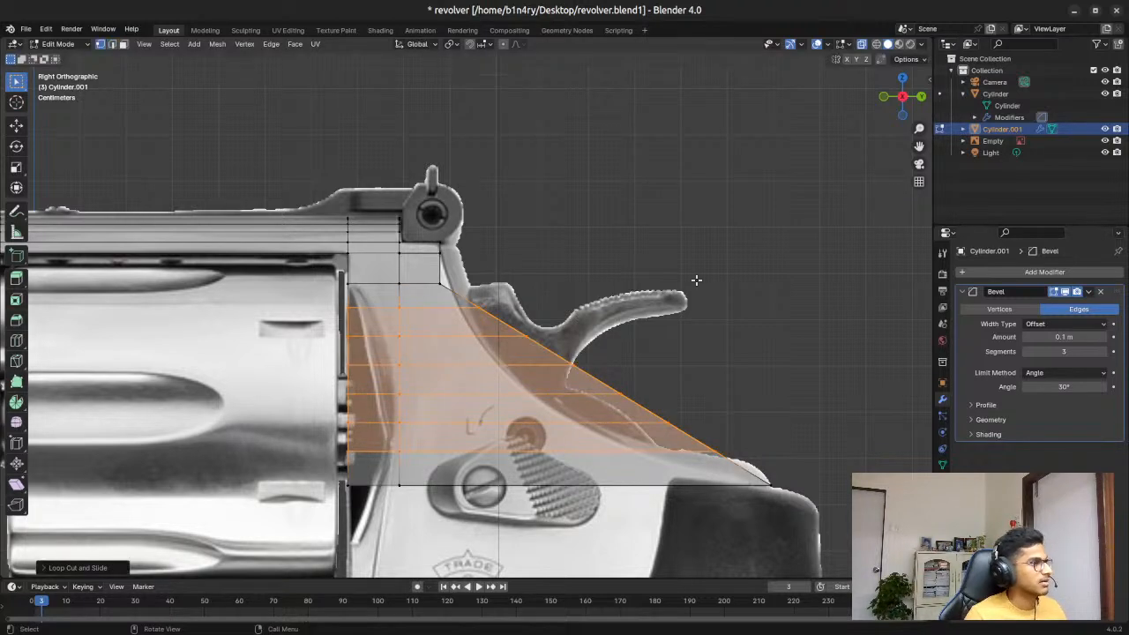
left_click(701, 264)
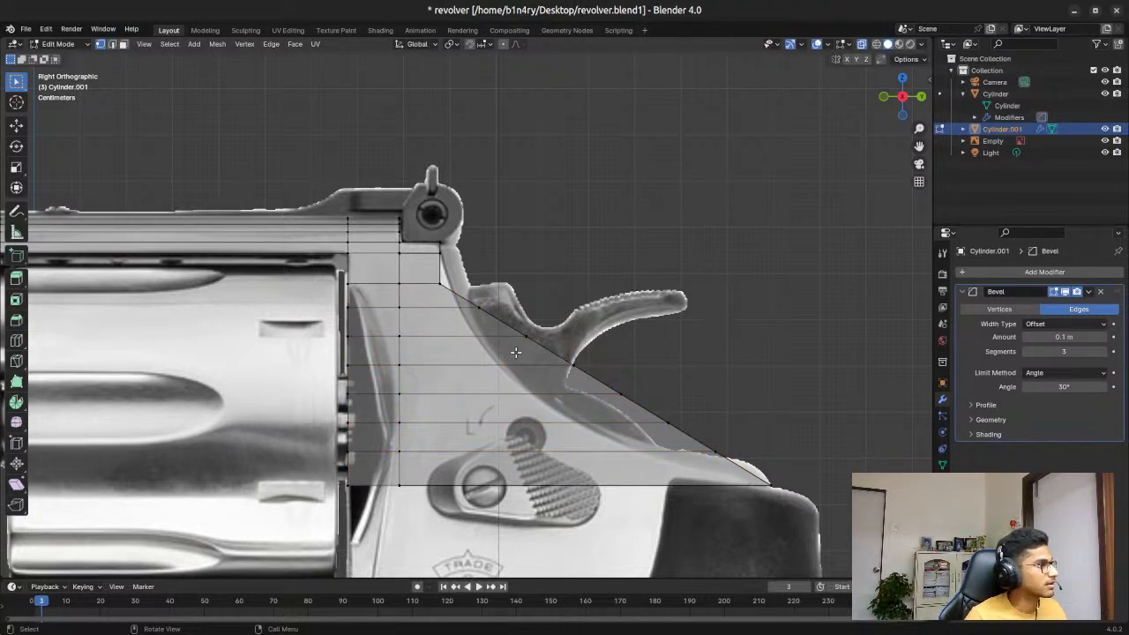
Step: Move the slope's upper corner about 0.024 m backward and the first loop's rear vertices about 0.039 m forward along Y onto the outline
left_click(445, 292)
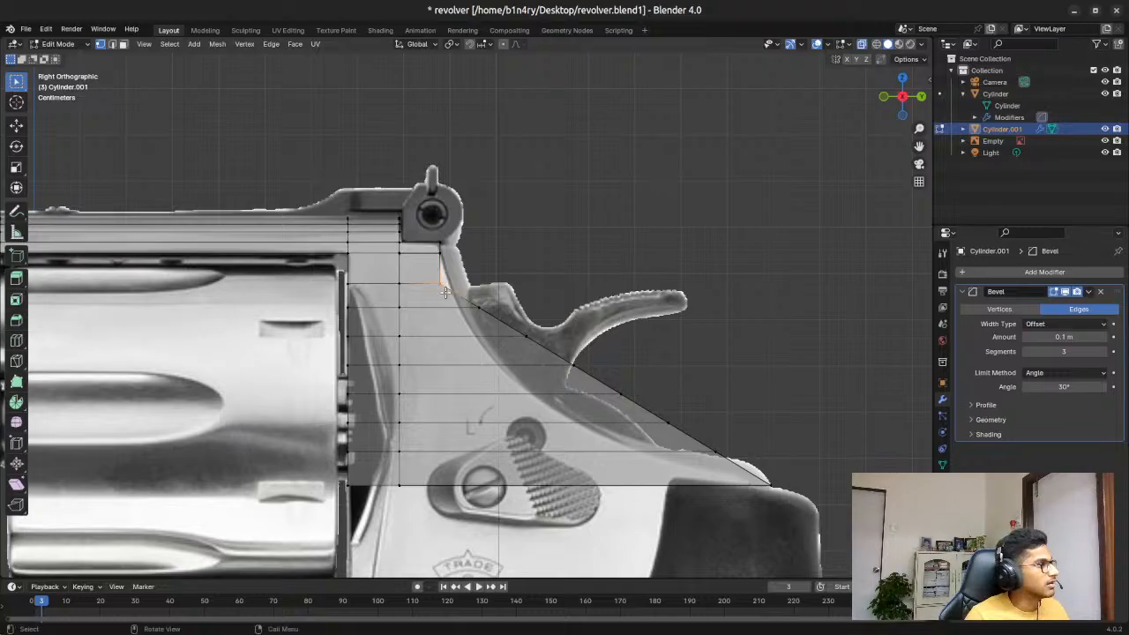
key("g")
key("y")
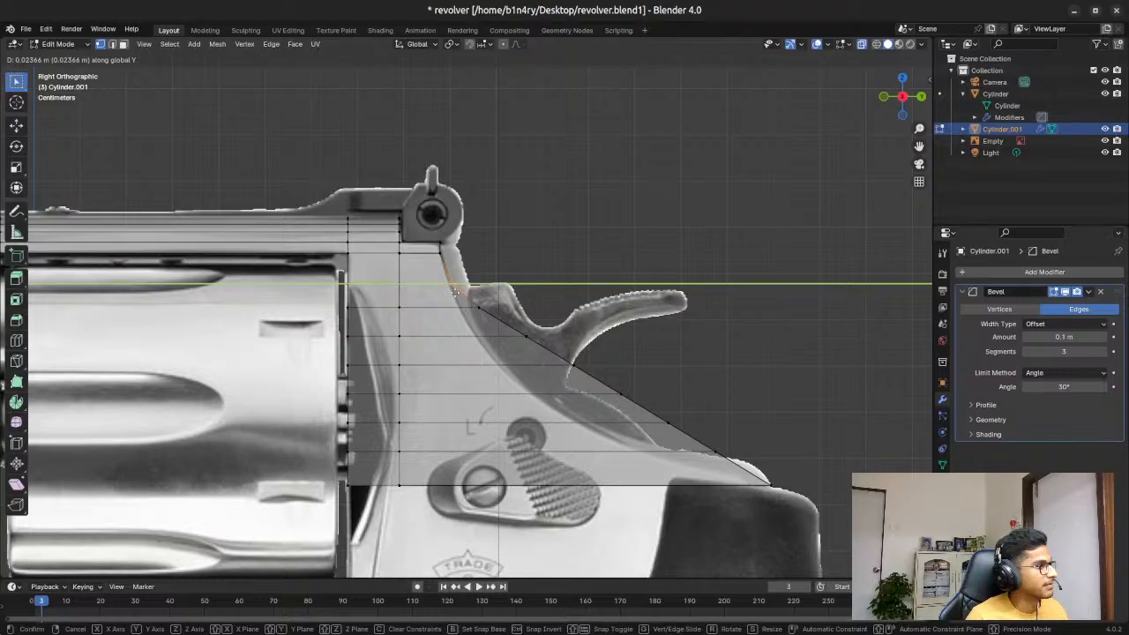
left_click(455, 291)
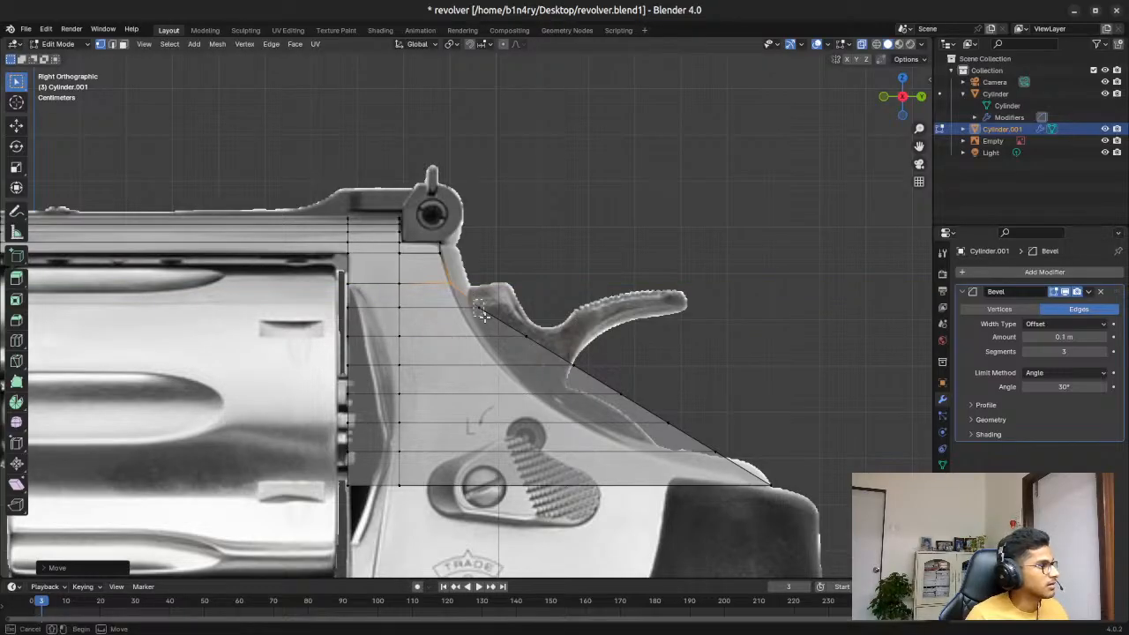
key("g")
key("y")
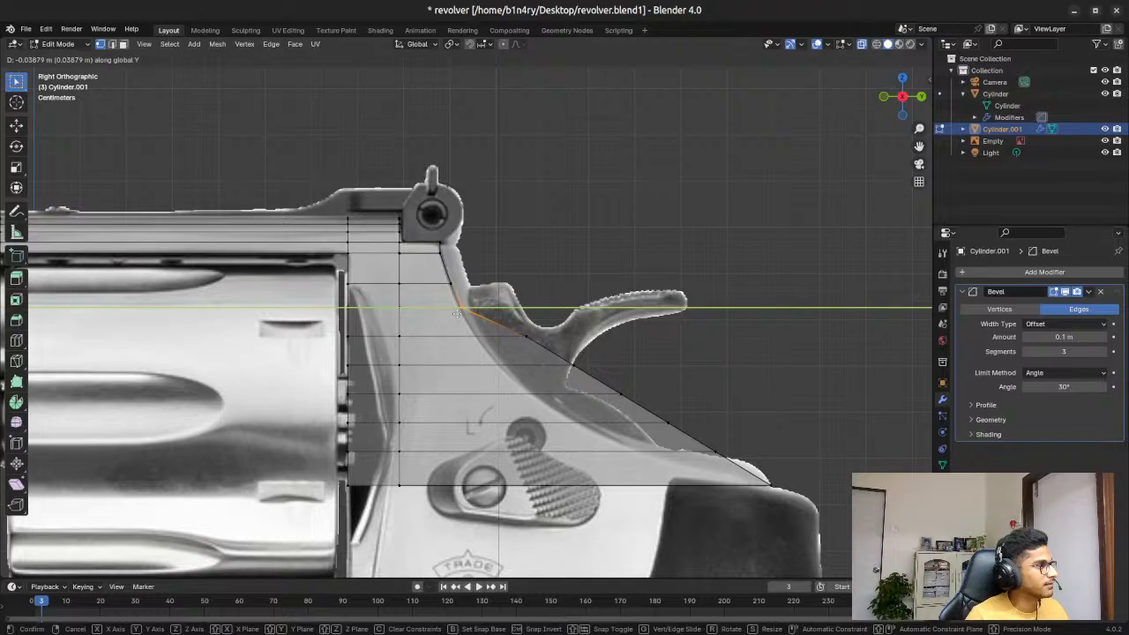
left_click(457, 313)
Step: Move the rear vertices of the second and third loops about 0.107 m and 0.159 m forward along Y to follow the reference curve
left_click_drag(515, 321, 540, 354)
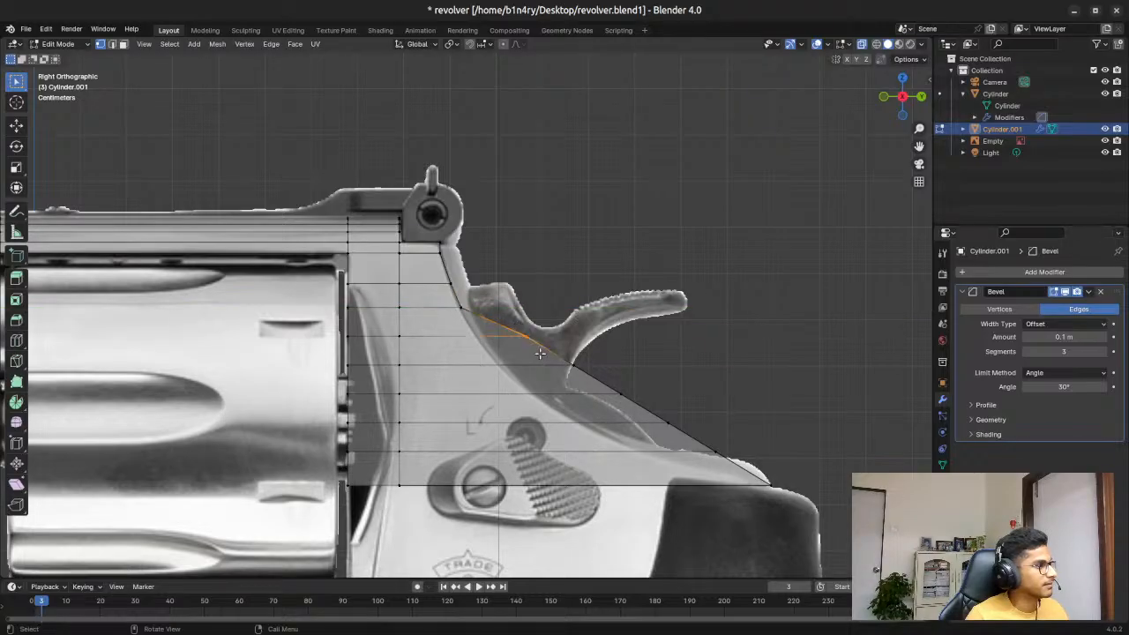
key("g")
key("y")
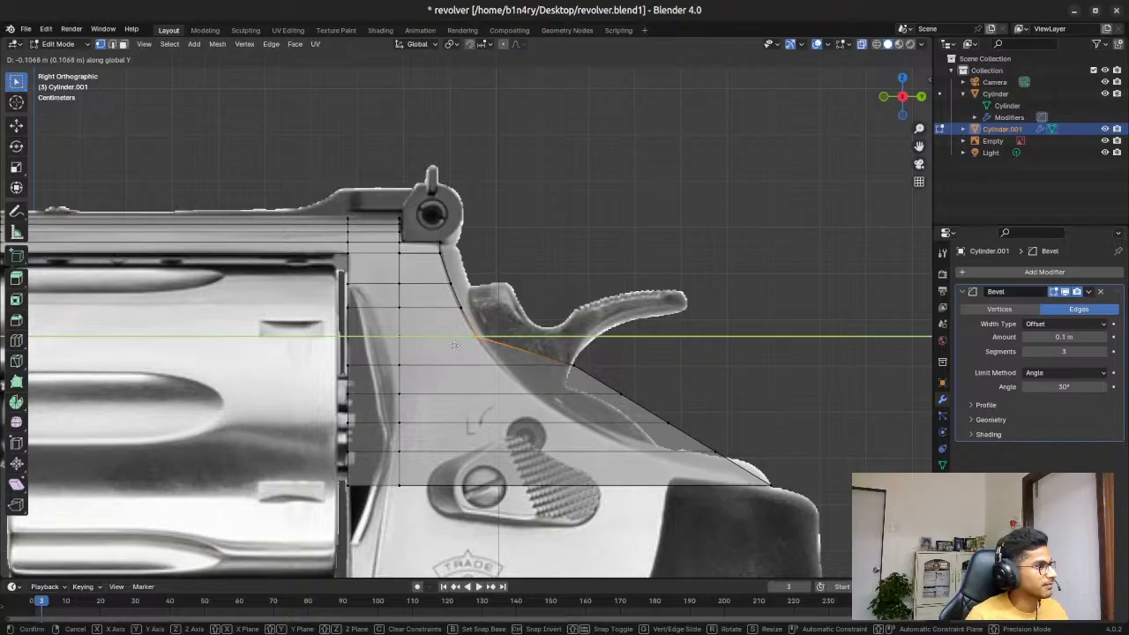
left_click(454, 345)
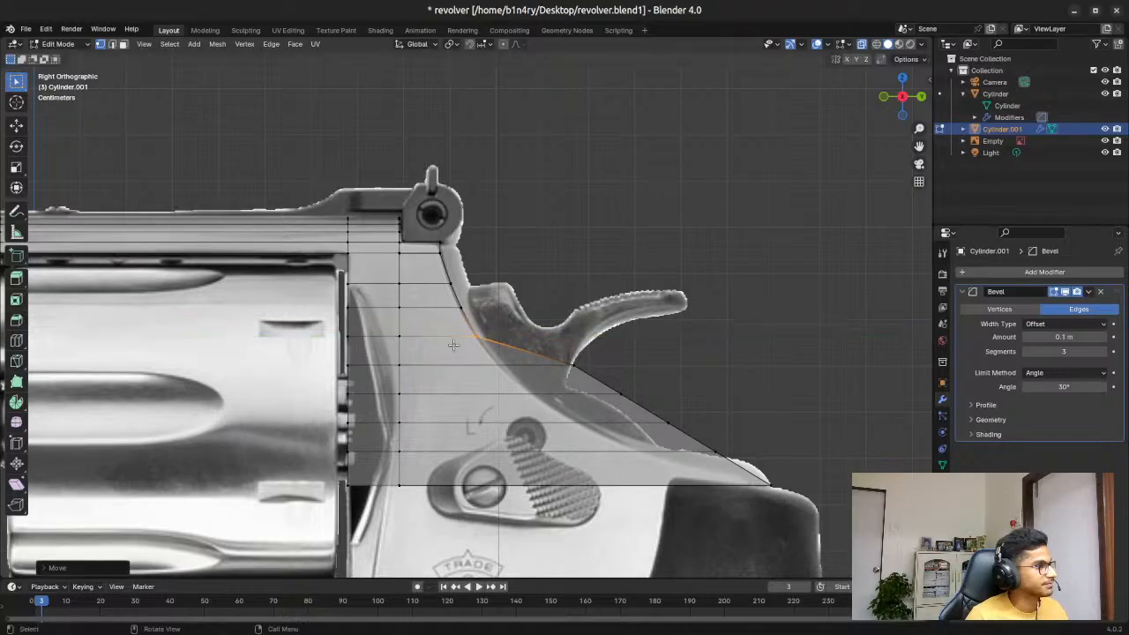
key("g")
key("y")
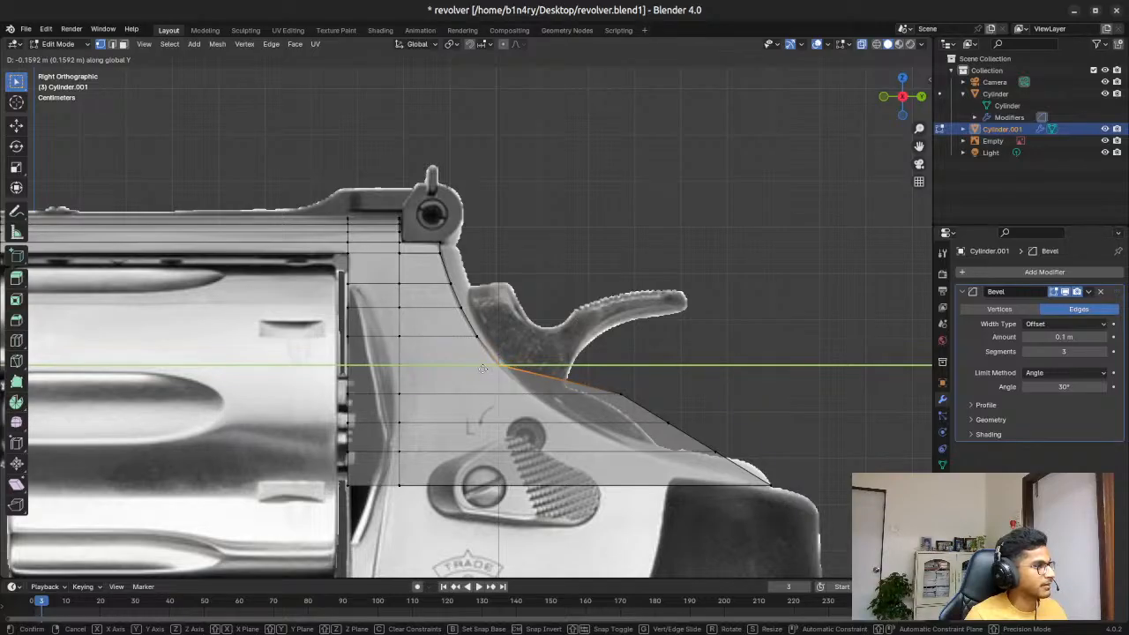
left_click(483, 368)
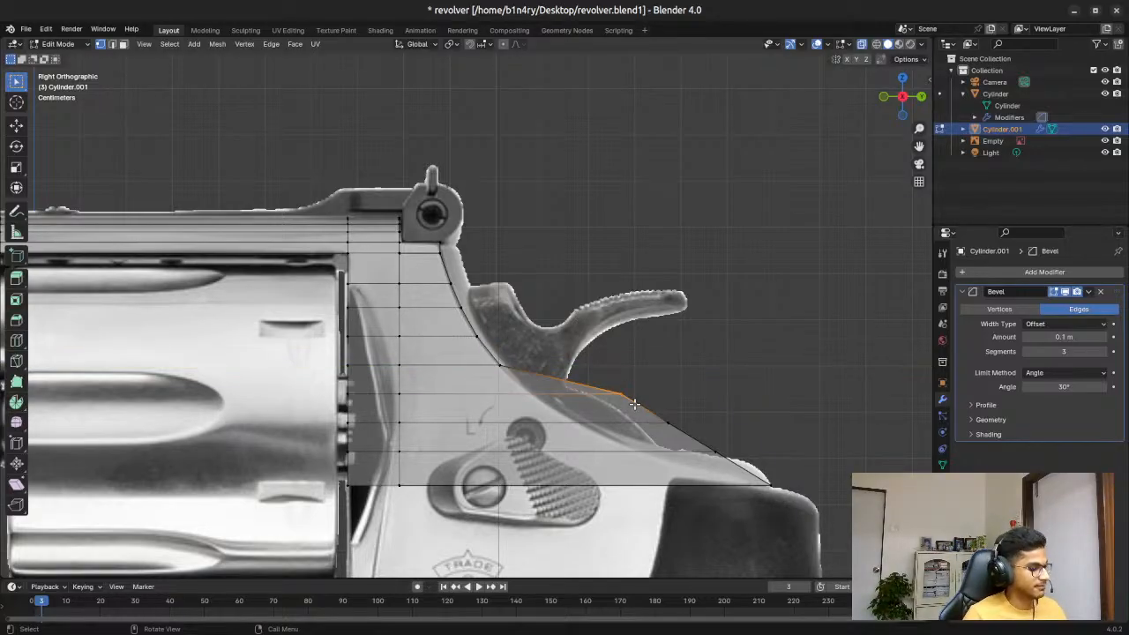
Step: Move the rear vertices of the fourth loop about 0.19 m forward along Y, and bring the fifth loop's forward onto the frame outline
key("g")
key("y")
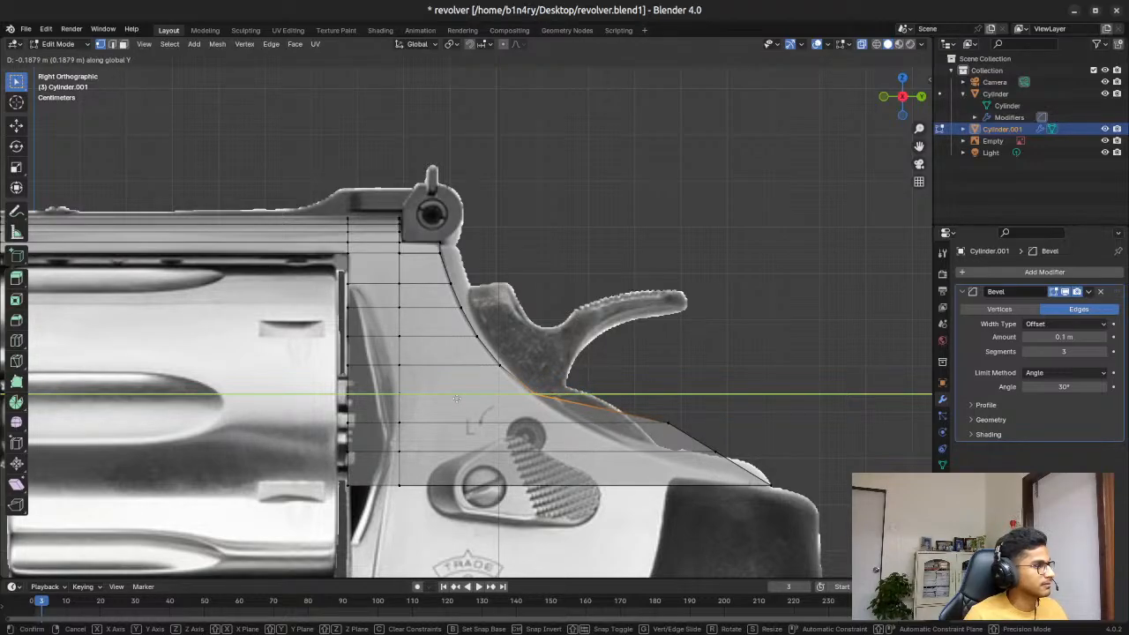
left_click(432, 397)
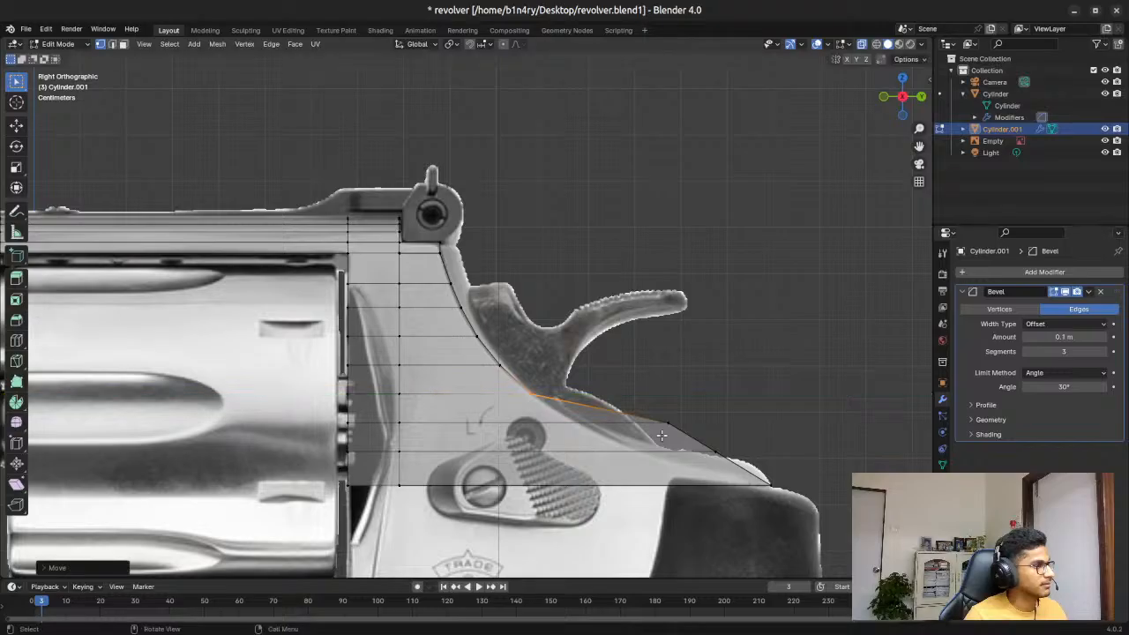
left_click_drag(657, 414, 678, 432)
key("g")
key("y")
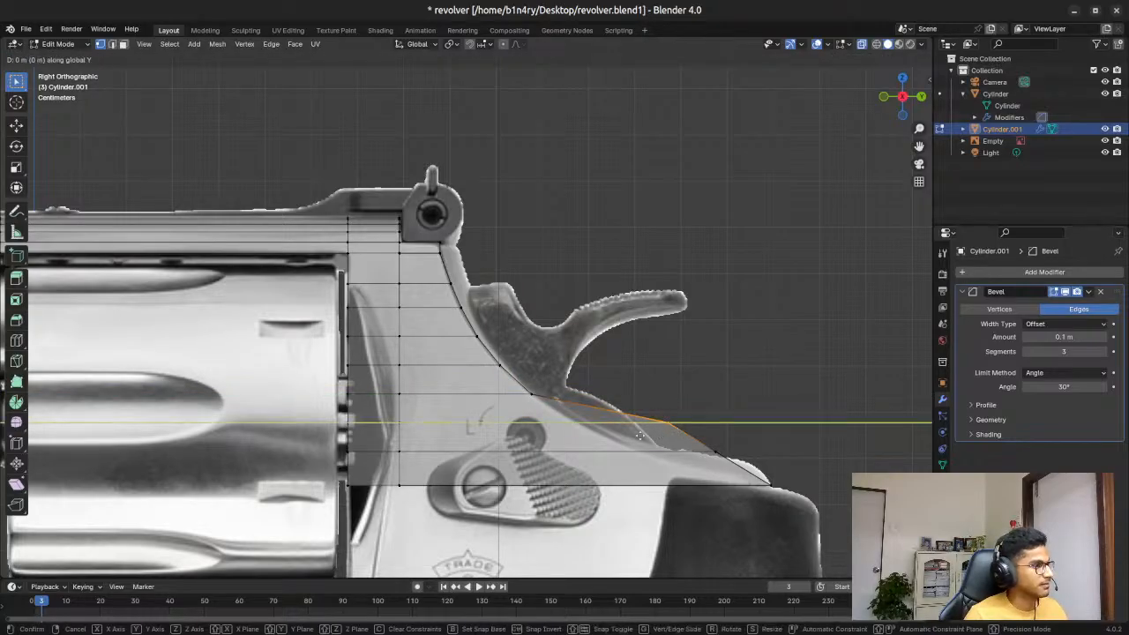
left_click(585, 438)
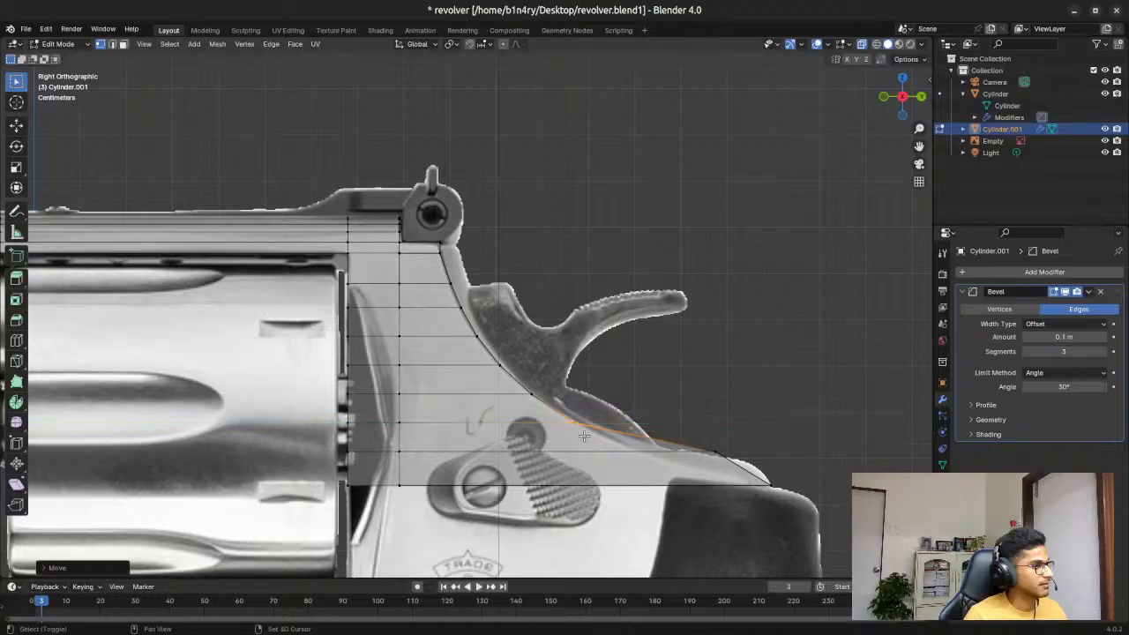
Step: Move the rear vertices of the lowest loop about 0.095 m forward along Y to complete the curve toward the grip
left_click(731, 456)
key("alt+a")
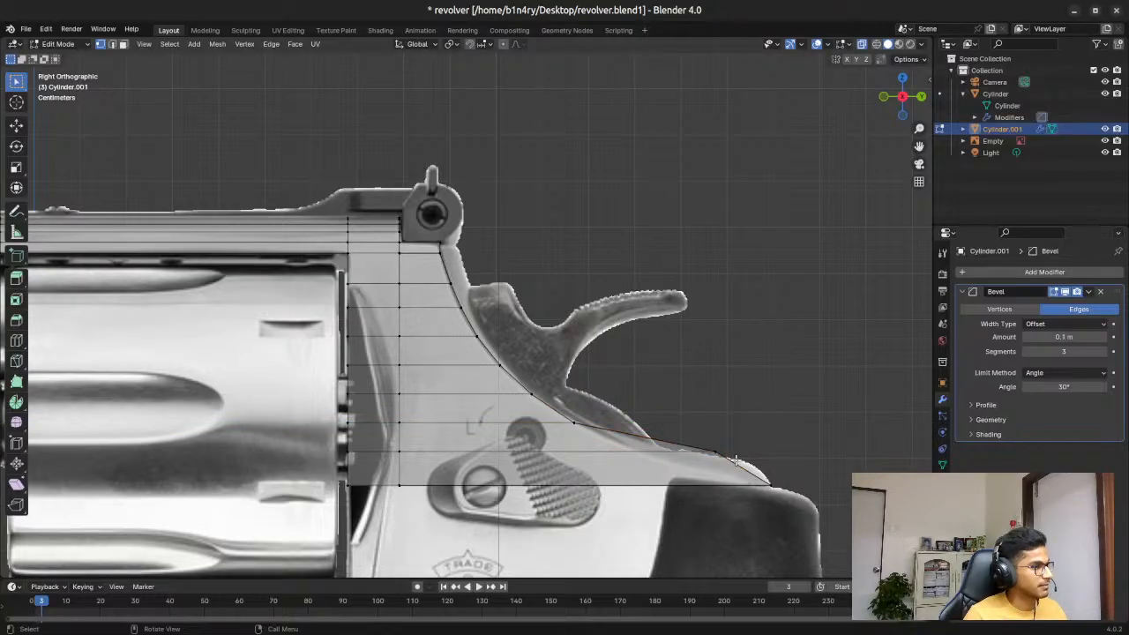
left_click_drag(711, 440, 736, 471)
key("g")
key("y")
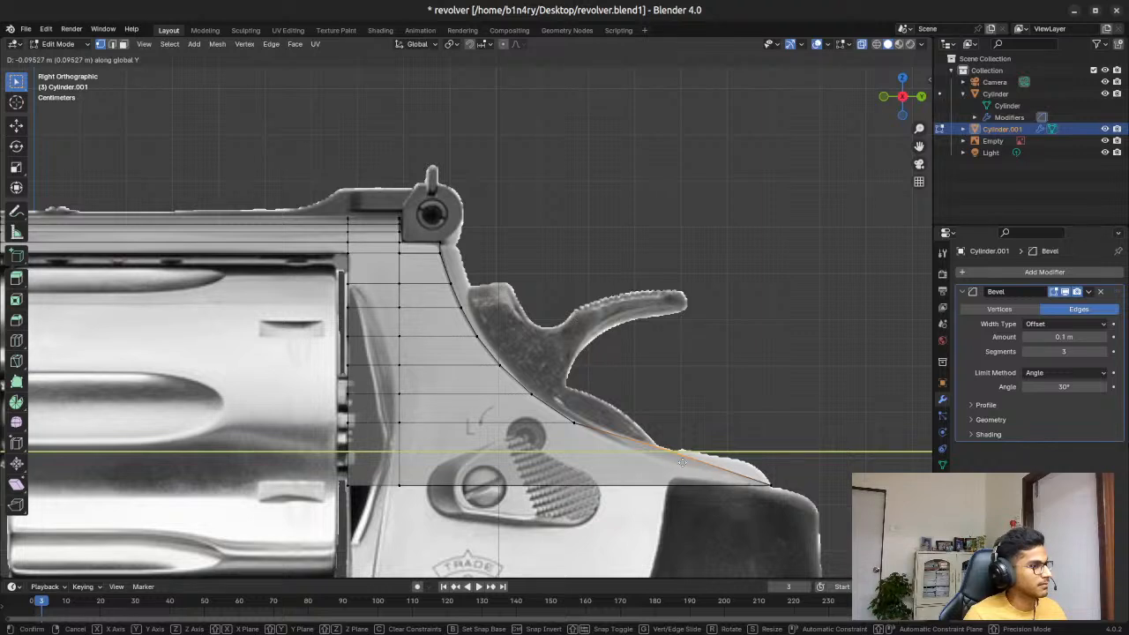
left_click(682, 461)
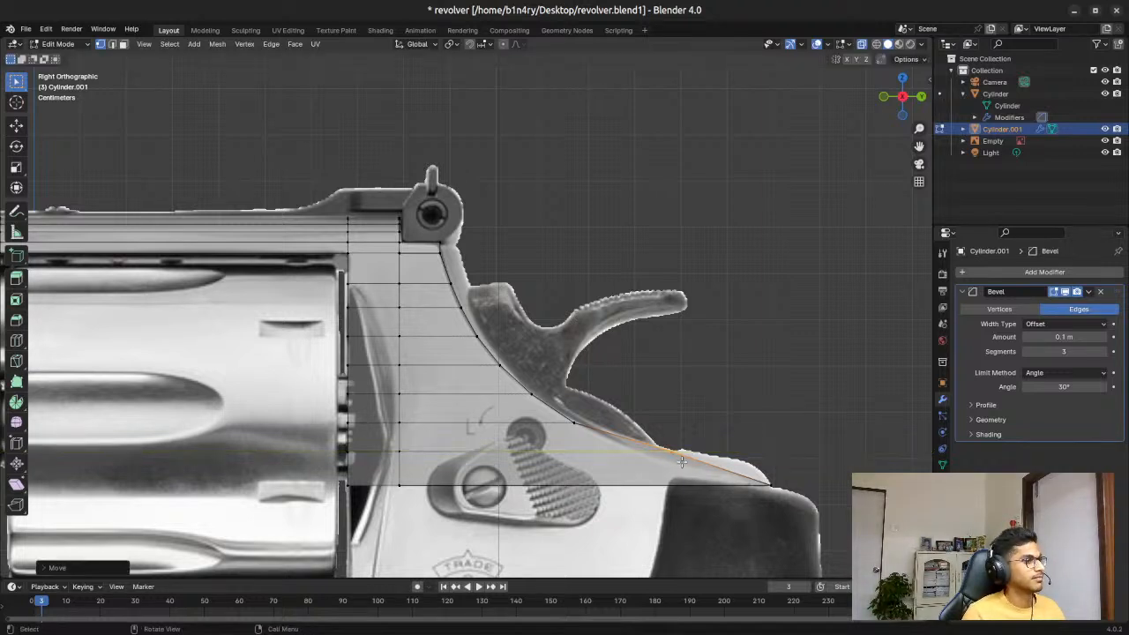
Step: Add a loop cut between the two lowest frame loops and move its rear vertices about 0.058 m backward and 0.01 m up onto the outline
key("ctrl+r")
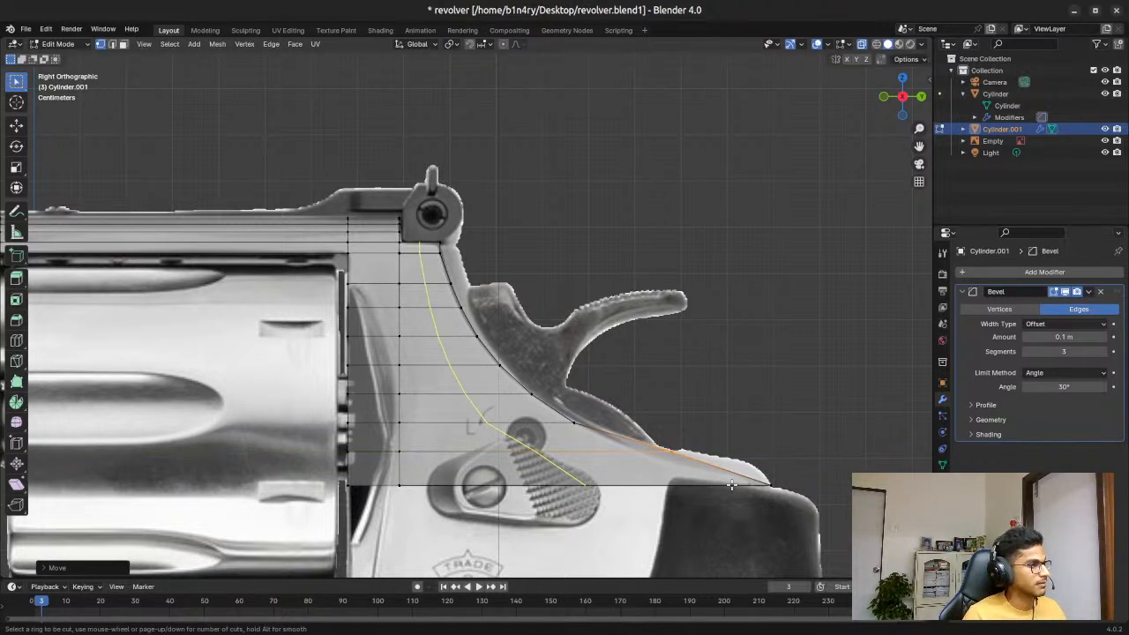
left_click(798, 476)
left_click(798, 476)
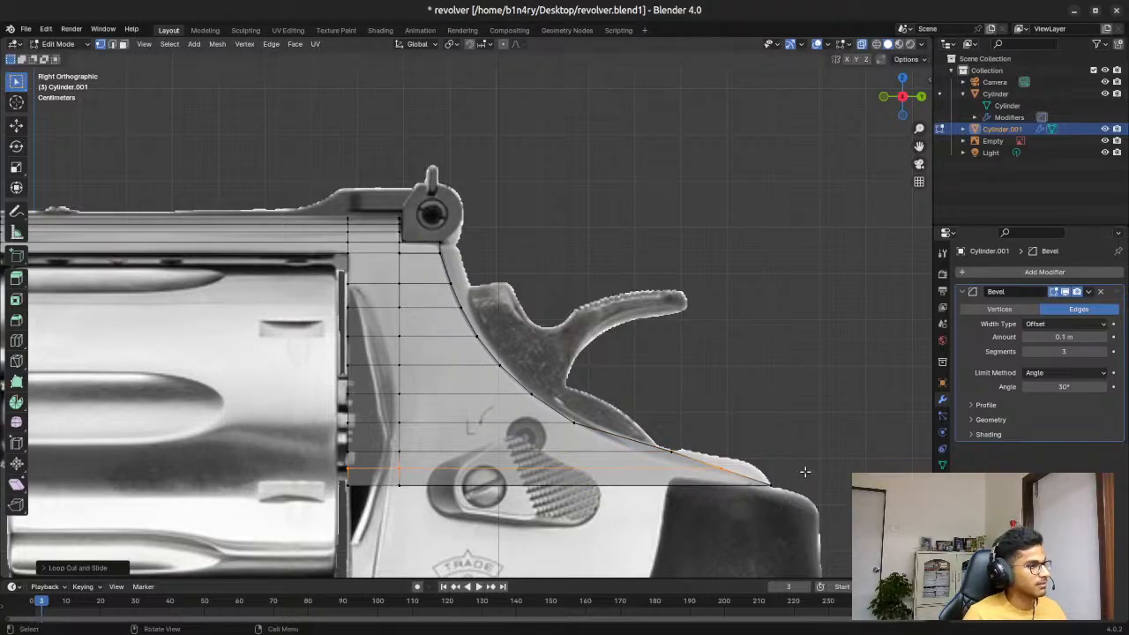
left_click_drag(726, 476, 734, 477)
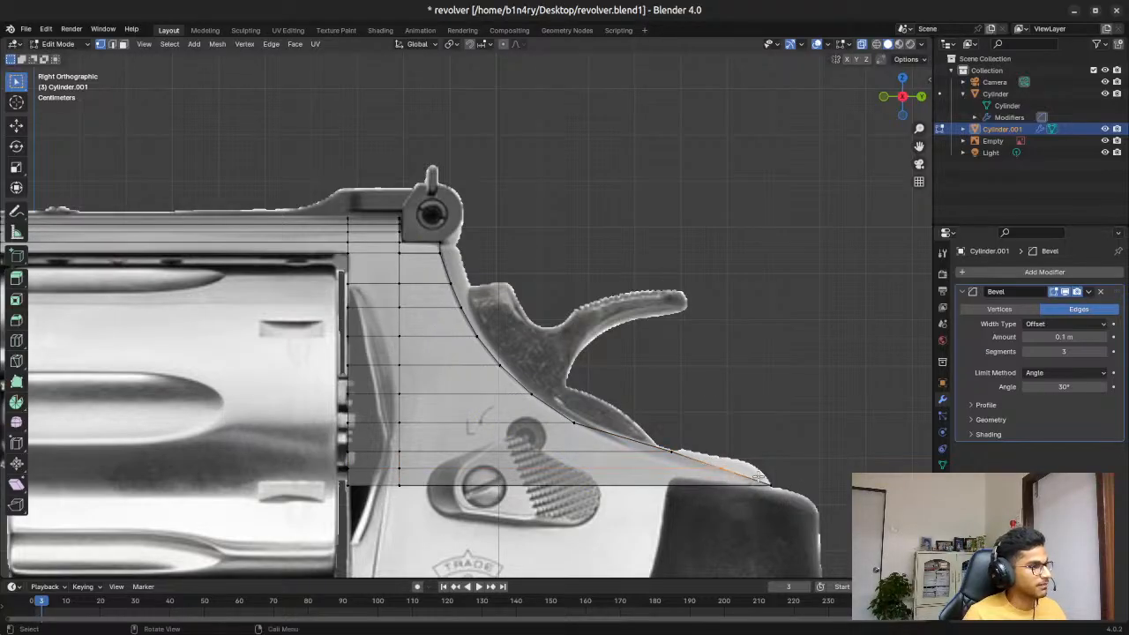
key("g")
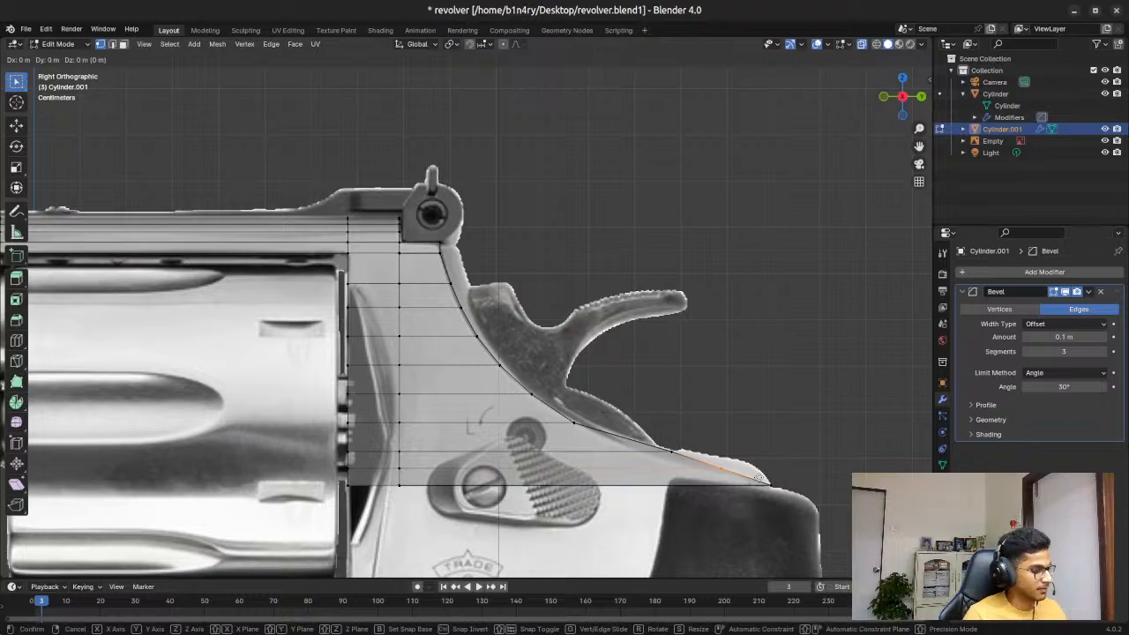
key("shift+x")
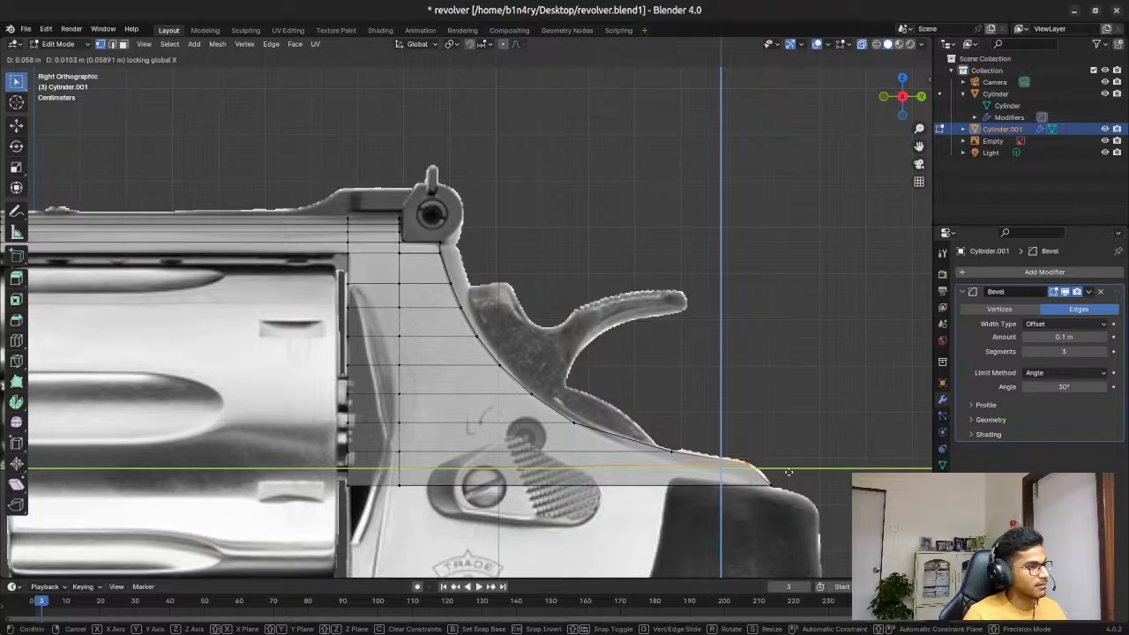
left_click(789, 473)
Step: Add another loop cut just above the frame's bottom edge and move the loop about 0.008 m backward and 0.004 m up
key("ctrl+r")
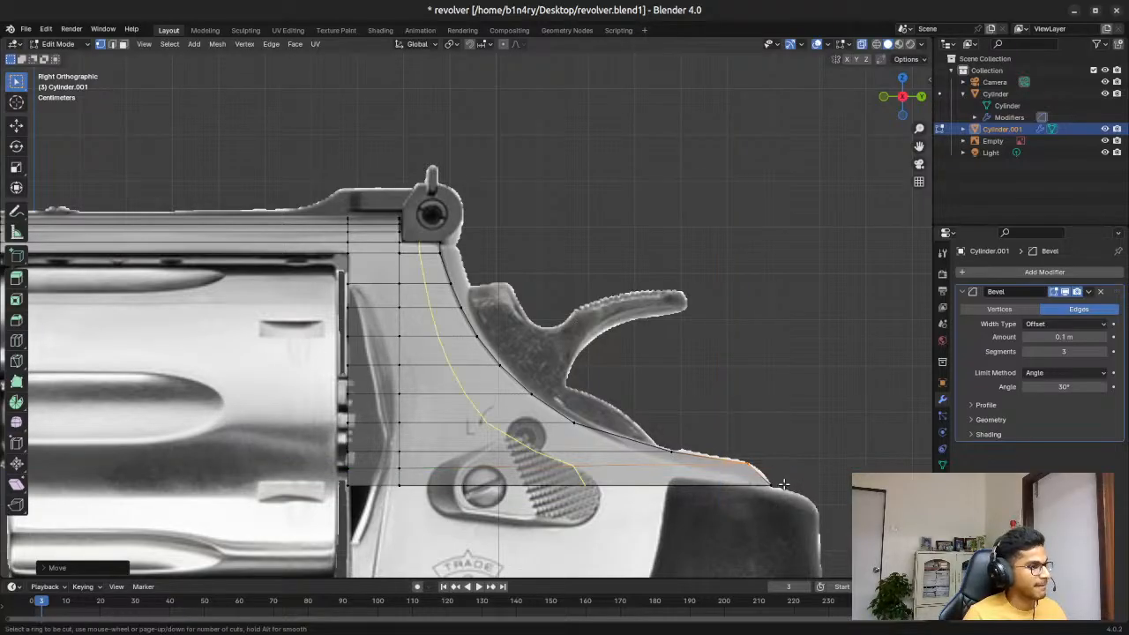
left_click(783, 482)
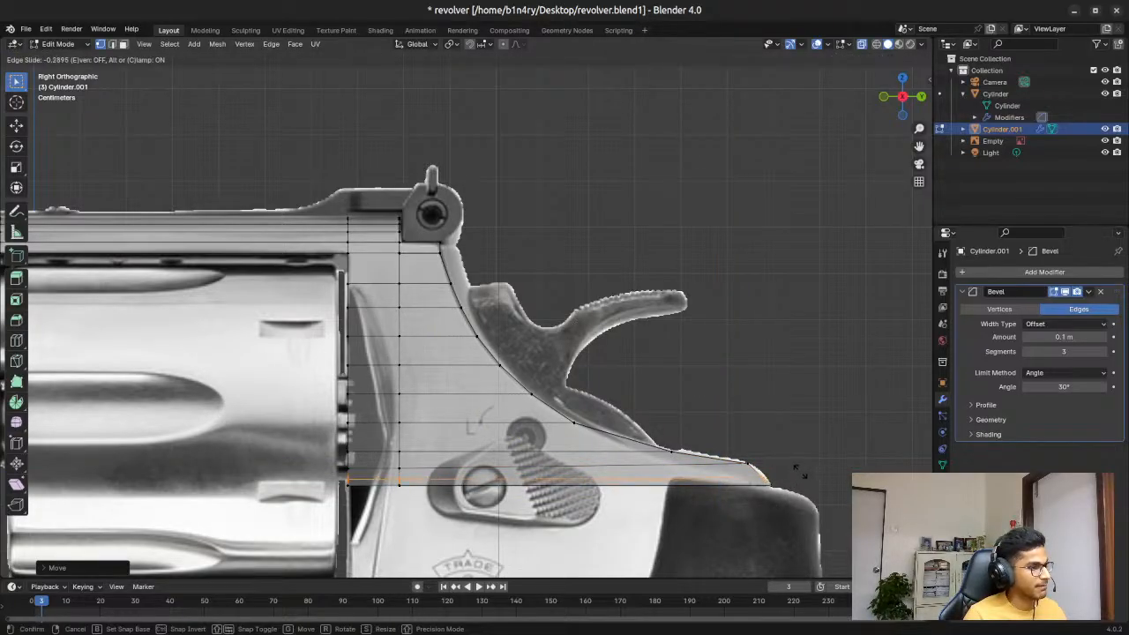
left_click(797, 470)
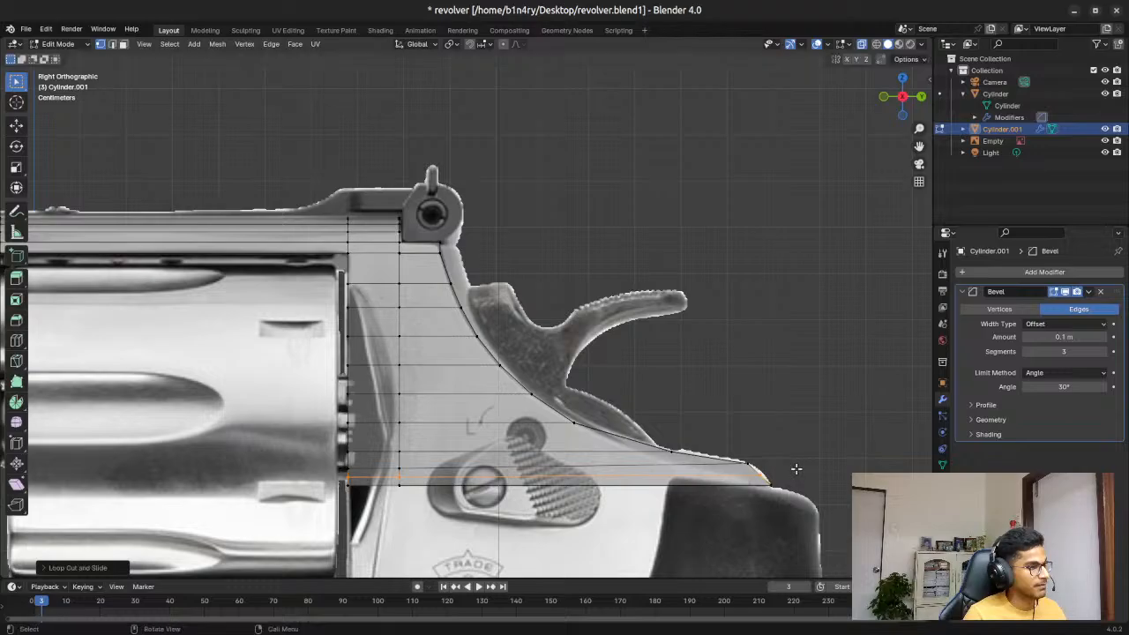
key("g")
key("shift+x")
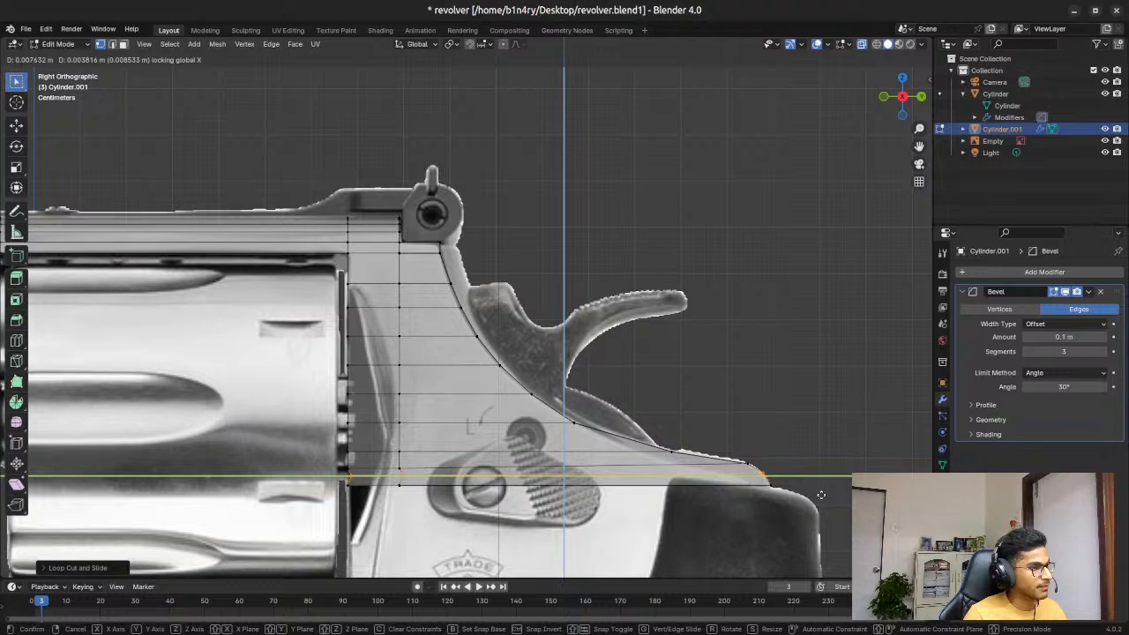
left_click(821, 494)
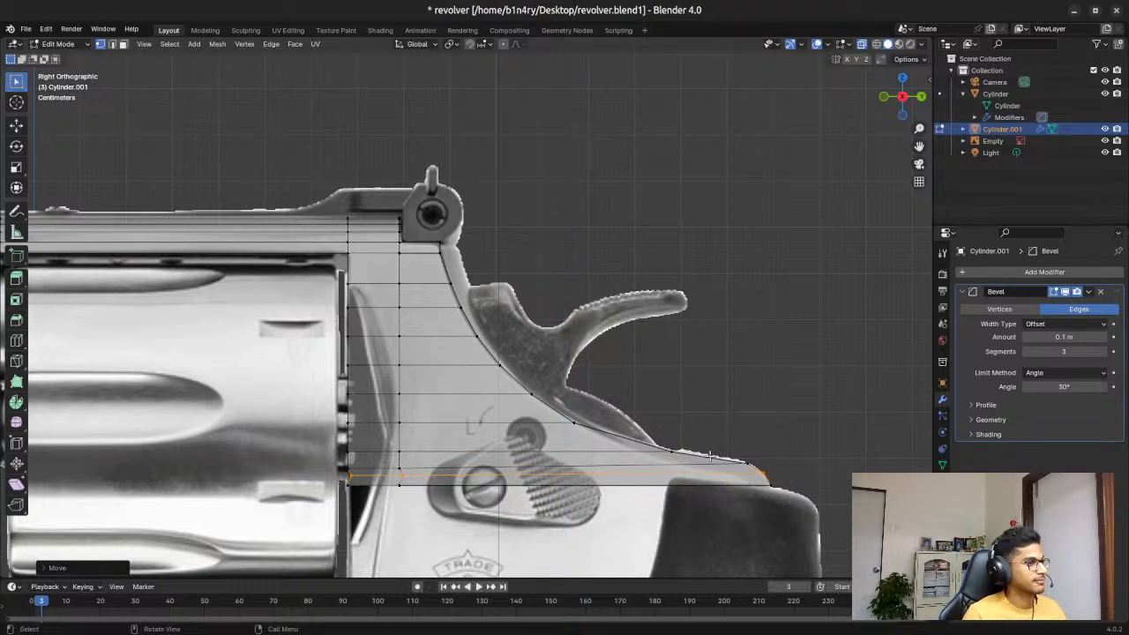
Step: Examine the frame's solid shape in Object Mode from several angles against the reference image
middle_click_drag(785, 383, 722, 378)
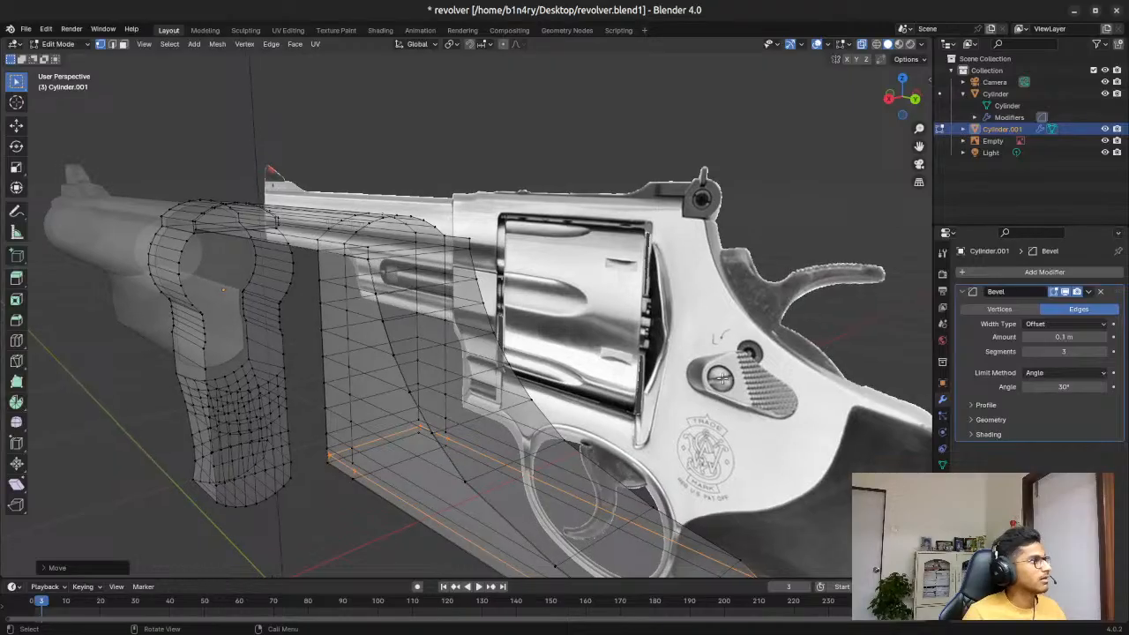
key("Tab")
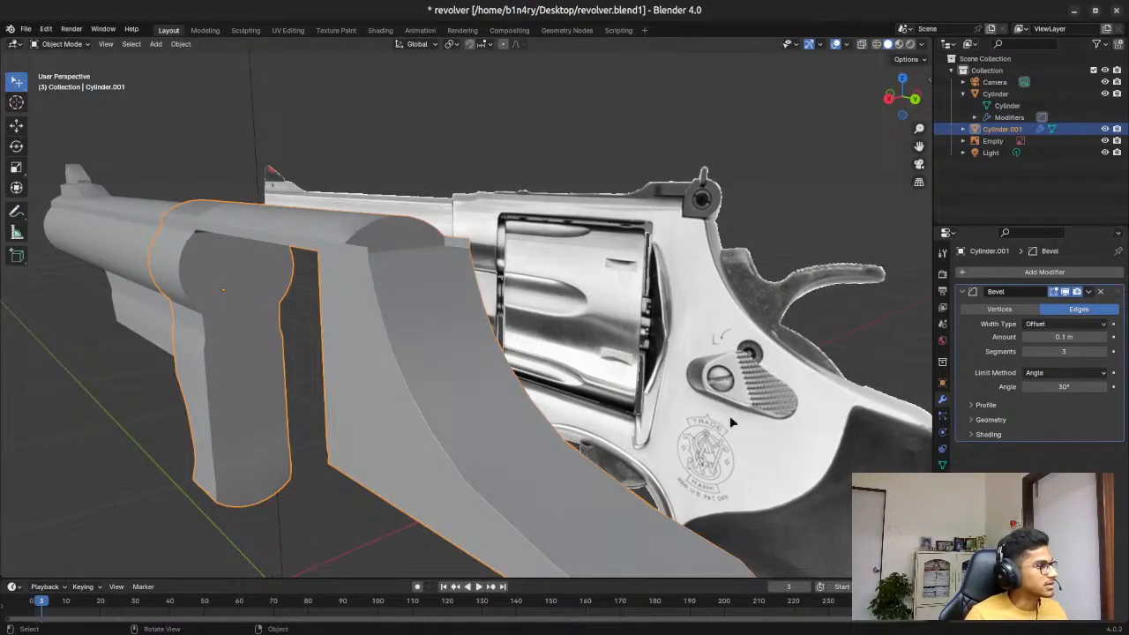
middle_click_drag(532, 457, 563, 450)
scroll(563, 450, "down", 5)
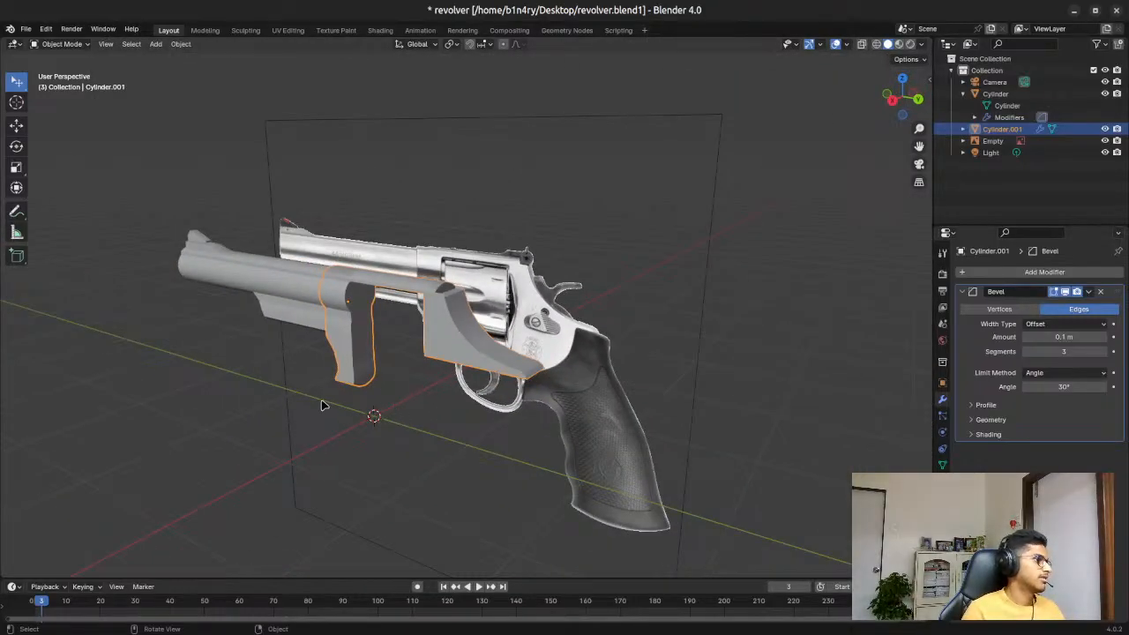
middle_click_drag(322, 405, 371, 397)
scroll(370, 397, "up", 3)
scroll(653, 232, "up", 2)
scroll(696, 245, "up", 2)
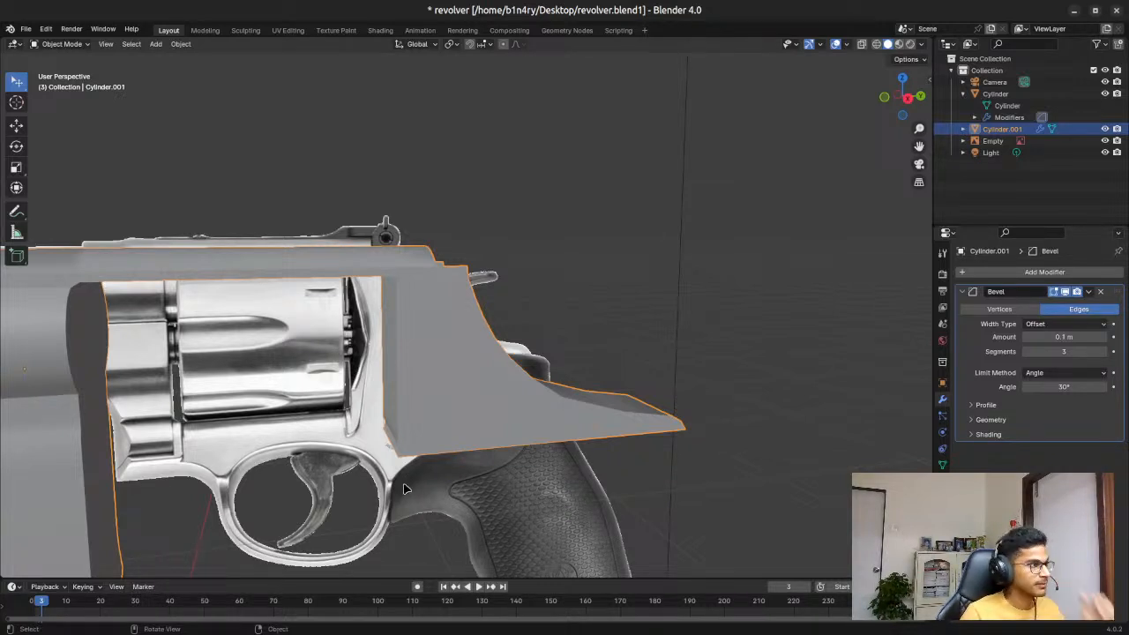
middle_click_drag(726, 355, 610, 372)
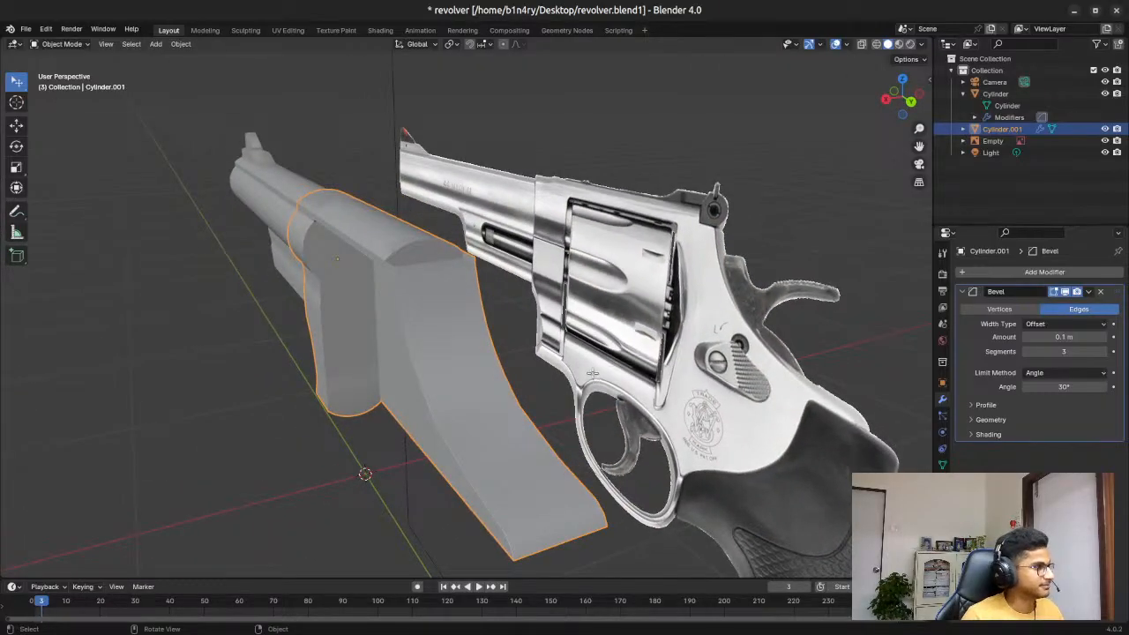
Step: In Edit Mode, add a centred lengthwise loop cut down the frame's curved rear slope
key("Tab")
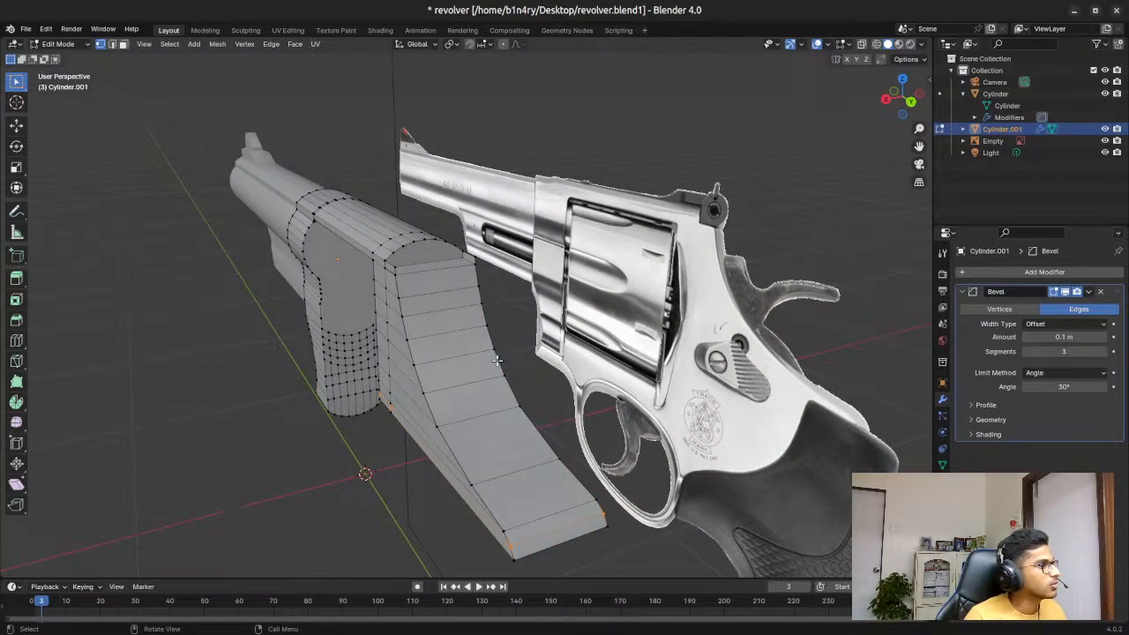
key("ctrl+r")
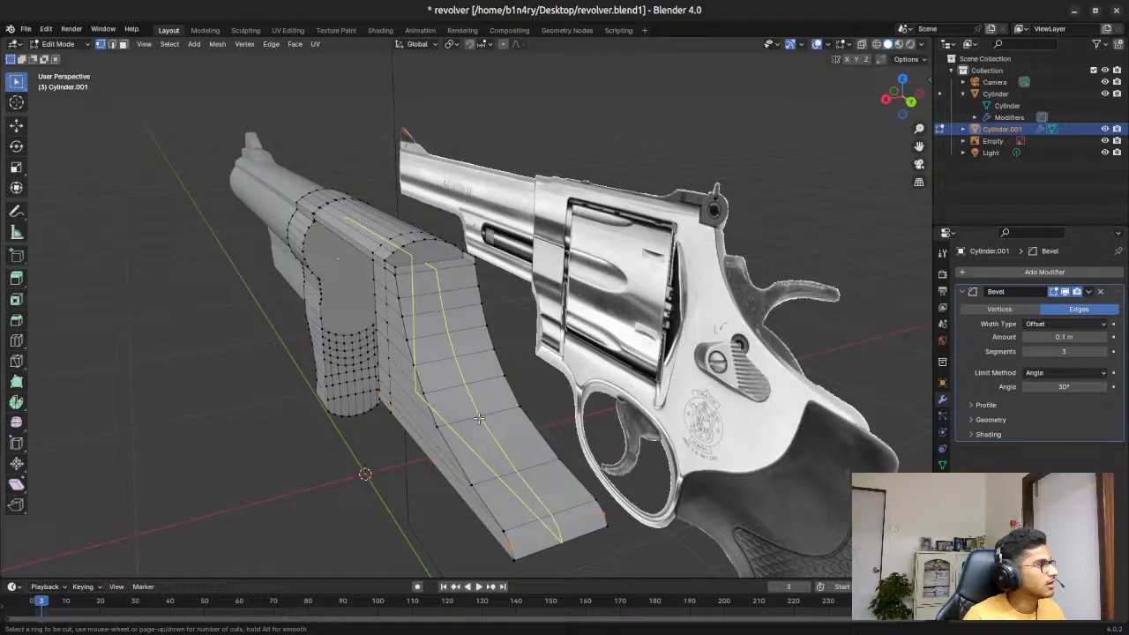
left_click(478, 419)
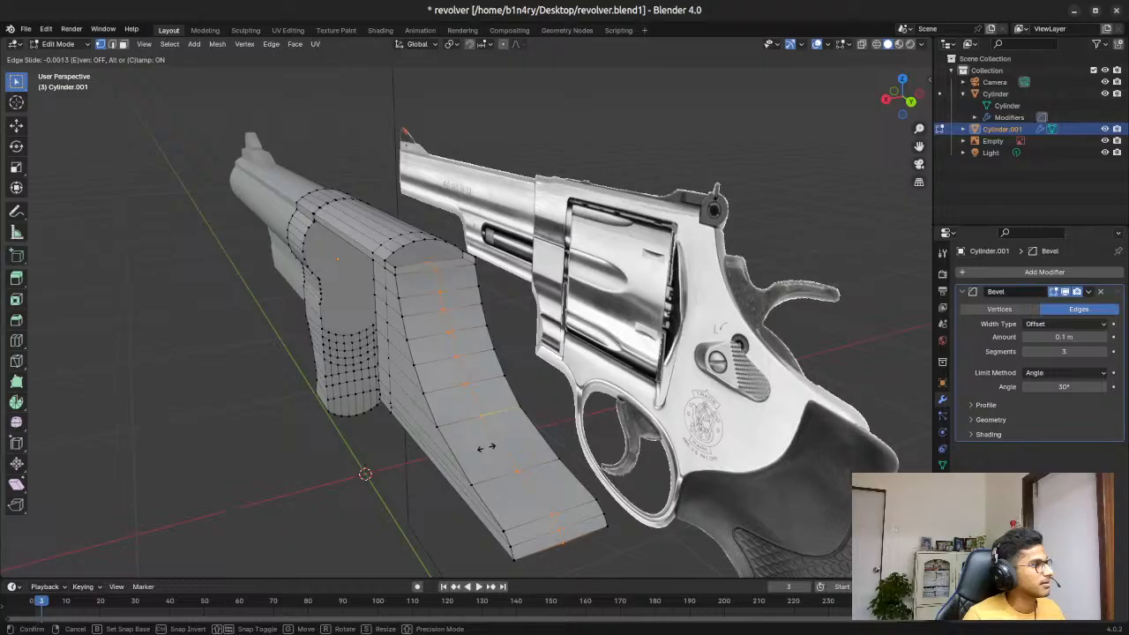
left_click(486, 446)
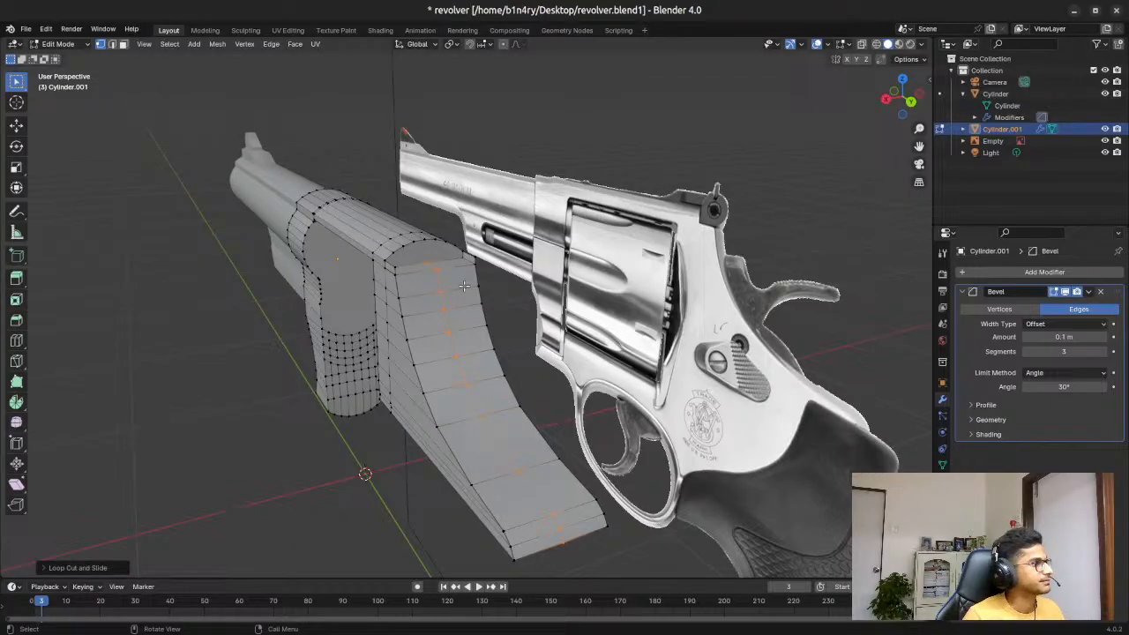
Step: Select the path of centre vertices from the top of the rear slope to its lower end and enable proportional editing
middle_click_drag(644, 455, 695, 486)
left_click(826, 279)
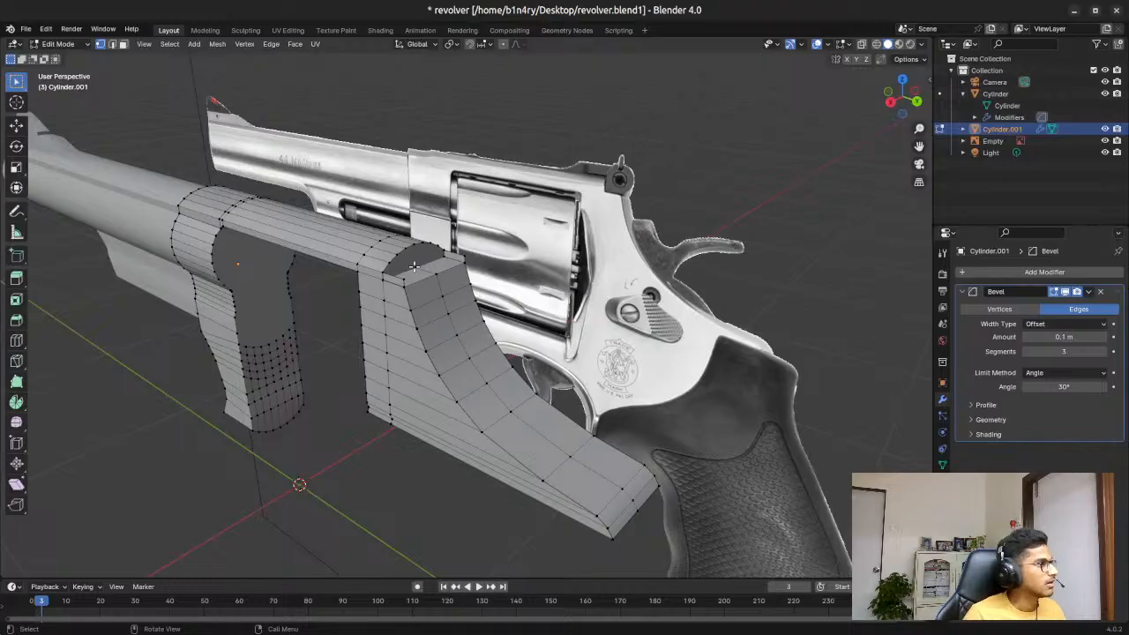
left_click(636, 512, "ctrl")
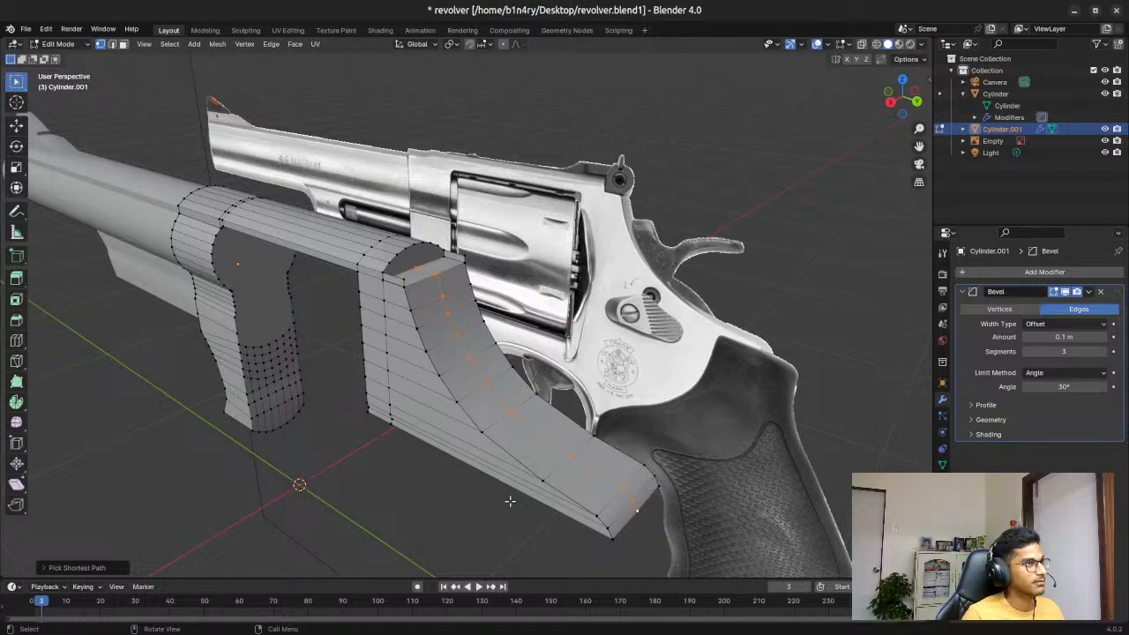
left_click(500, 48)
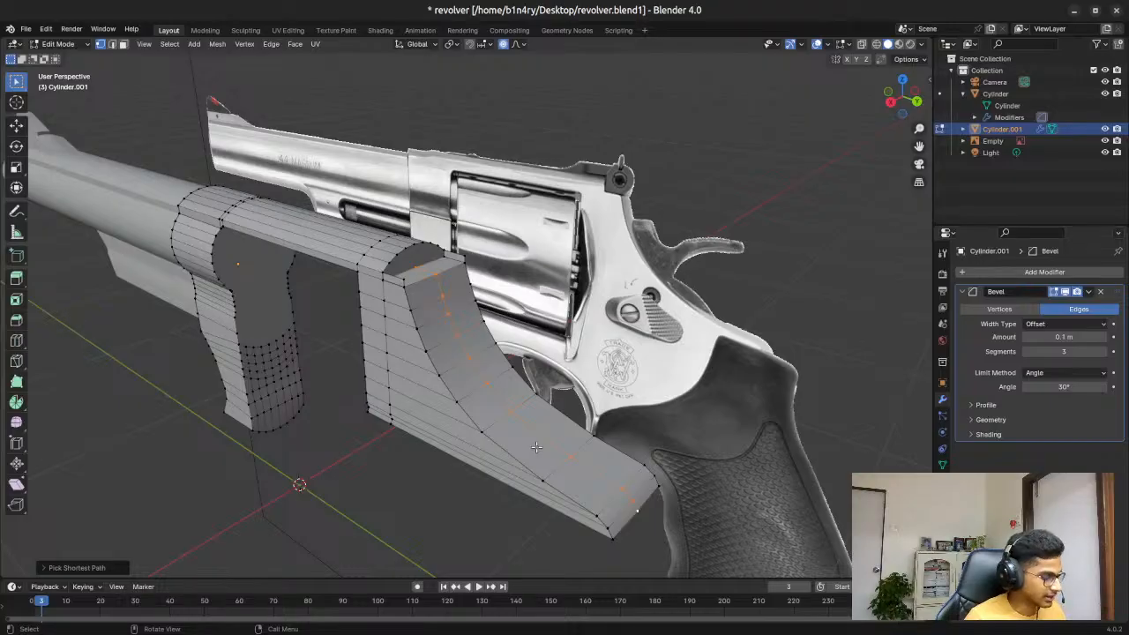
key("g")
key("y")
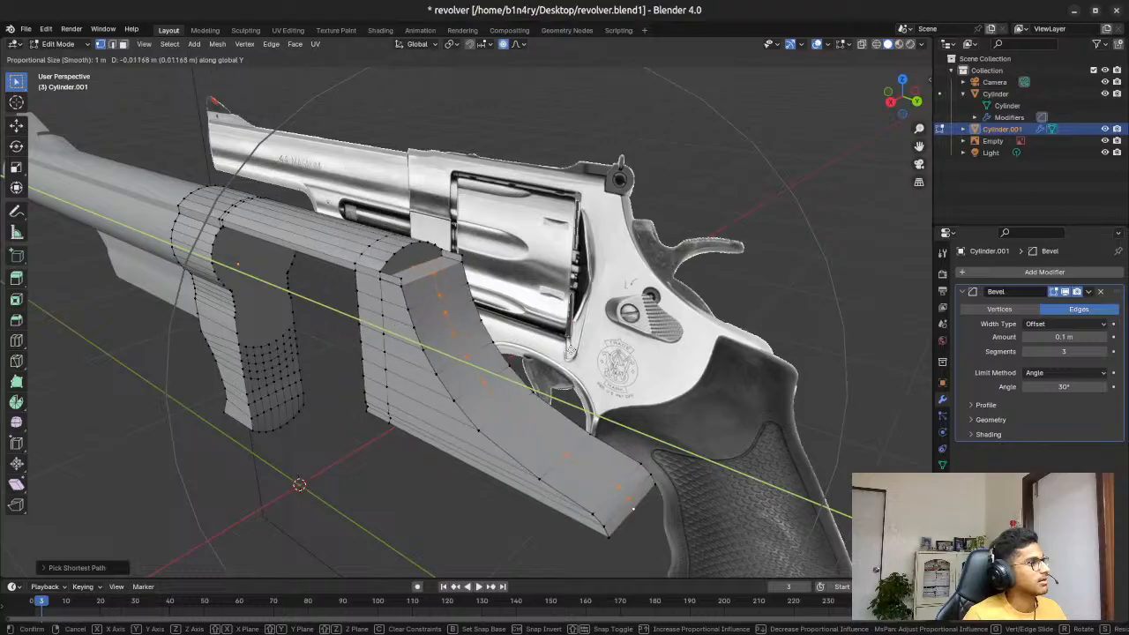
scroll(508, 315, "down", 5)
scroll(501, 311, "up", 11)
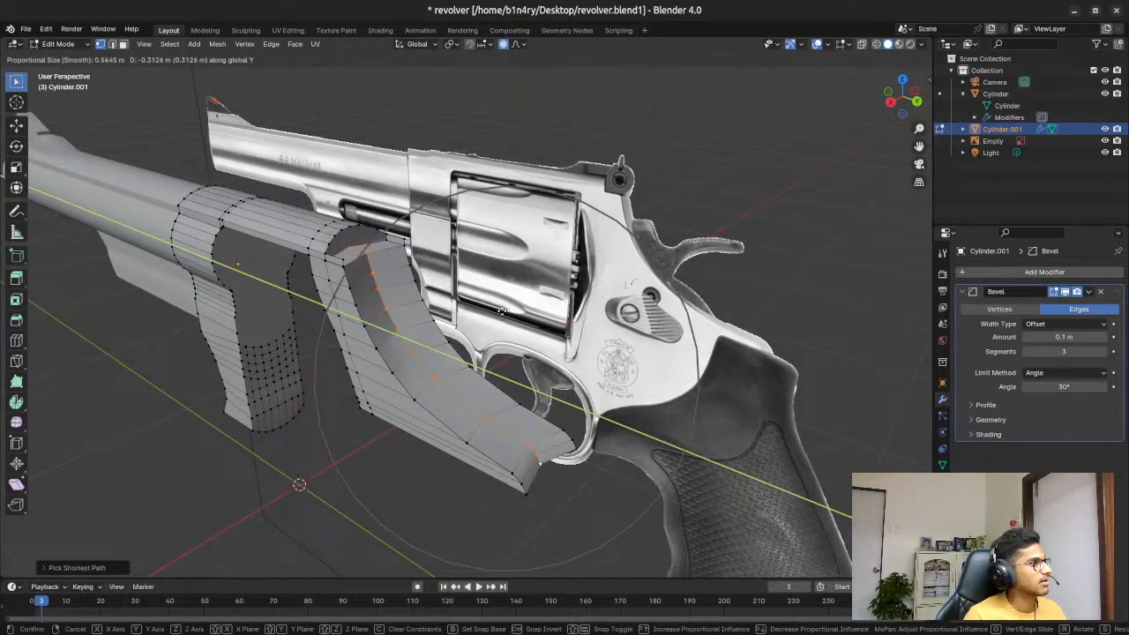
scroll(501, 311, "up", 1)
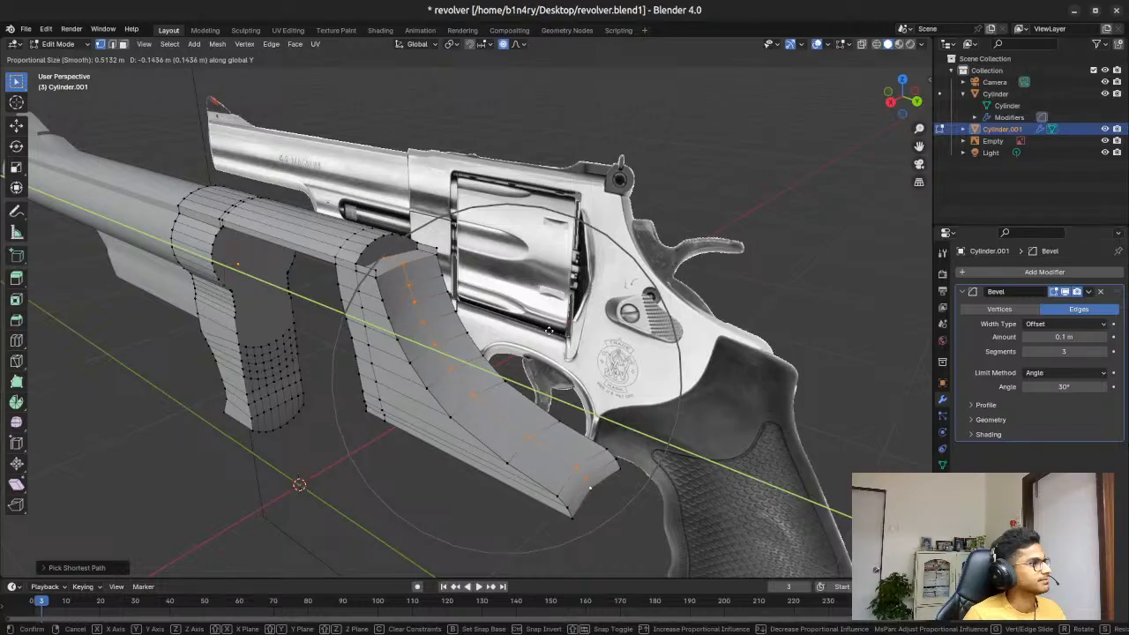
right_click(474, 301)
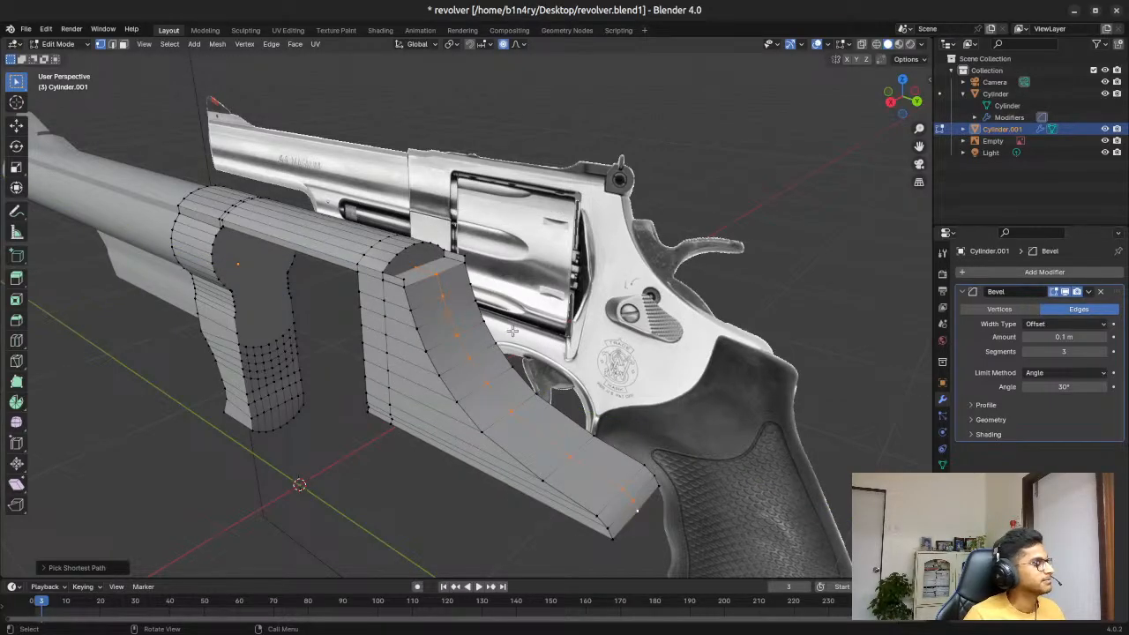
Step: Try moving the slope's centre vertices about 0.046 m backward along Y with a proportional size of about 0.47 m
key("g")
scroll(514, 355, "up", 3)
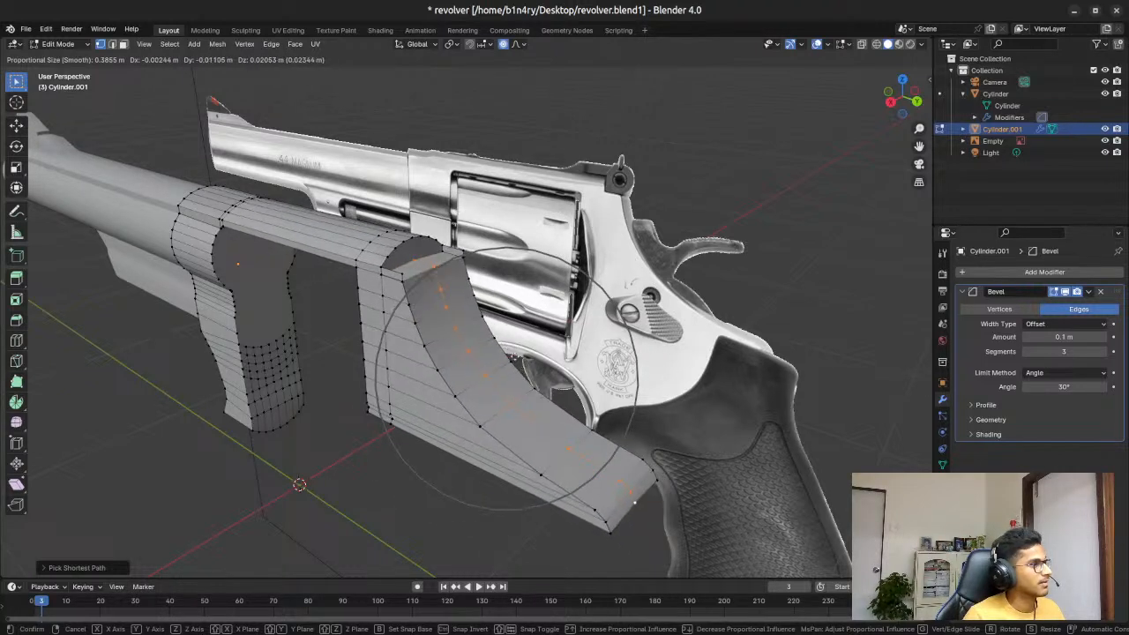
key("y")
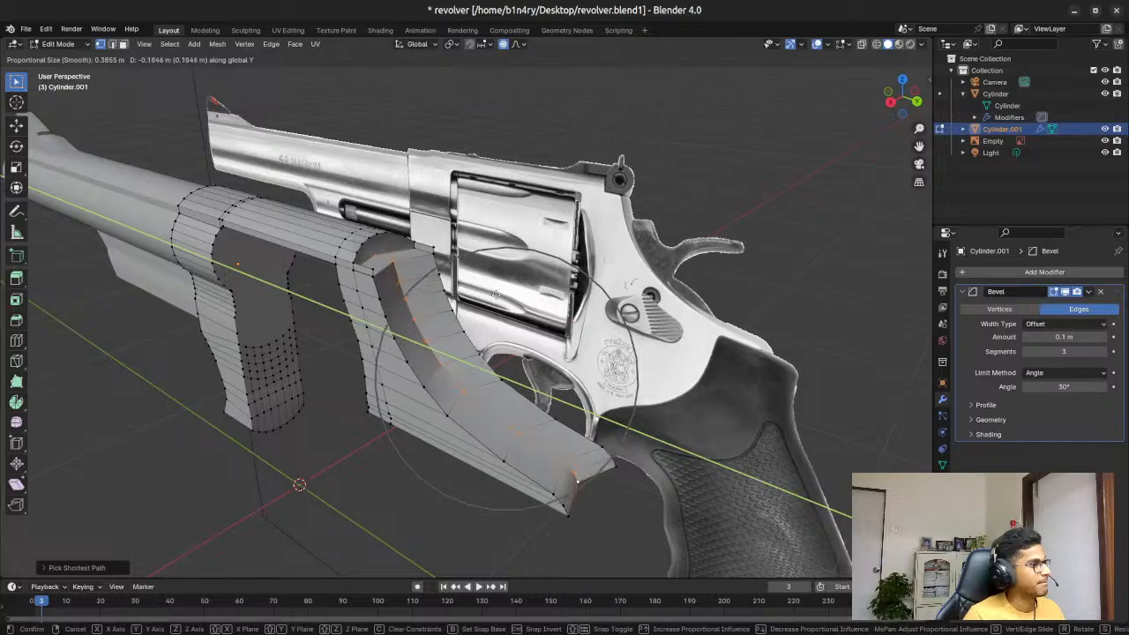
scroll(427, 264, "up", 1)
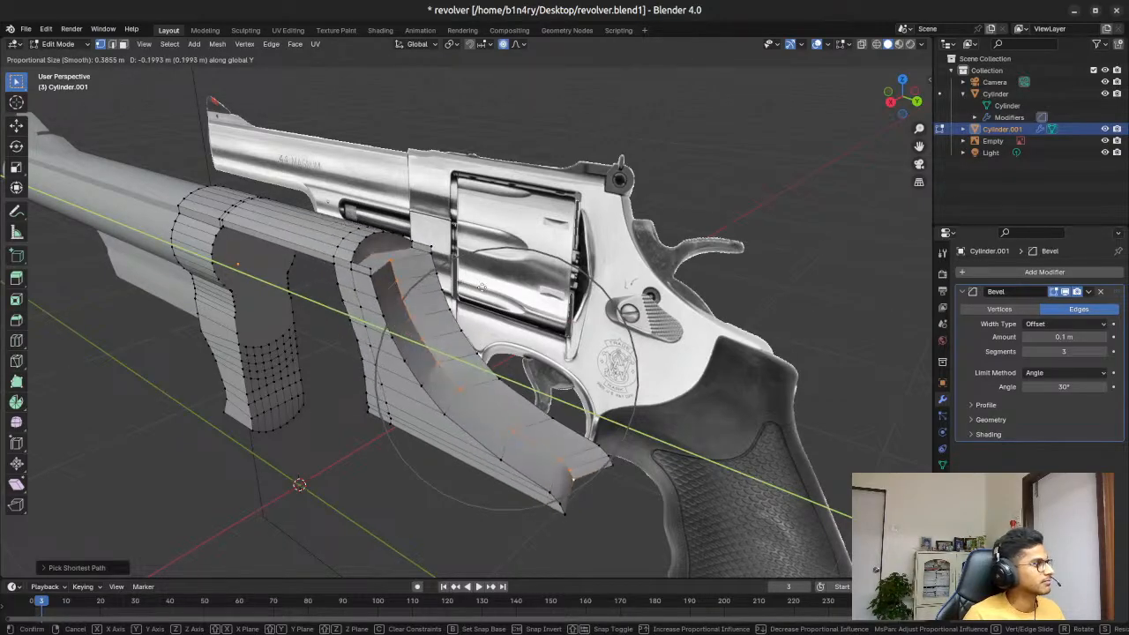
scroll(482, 288, "down", 3)
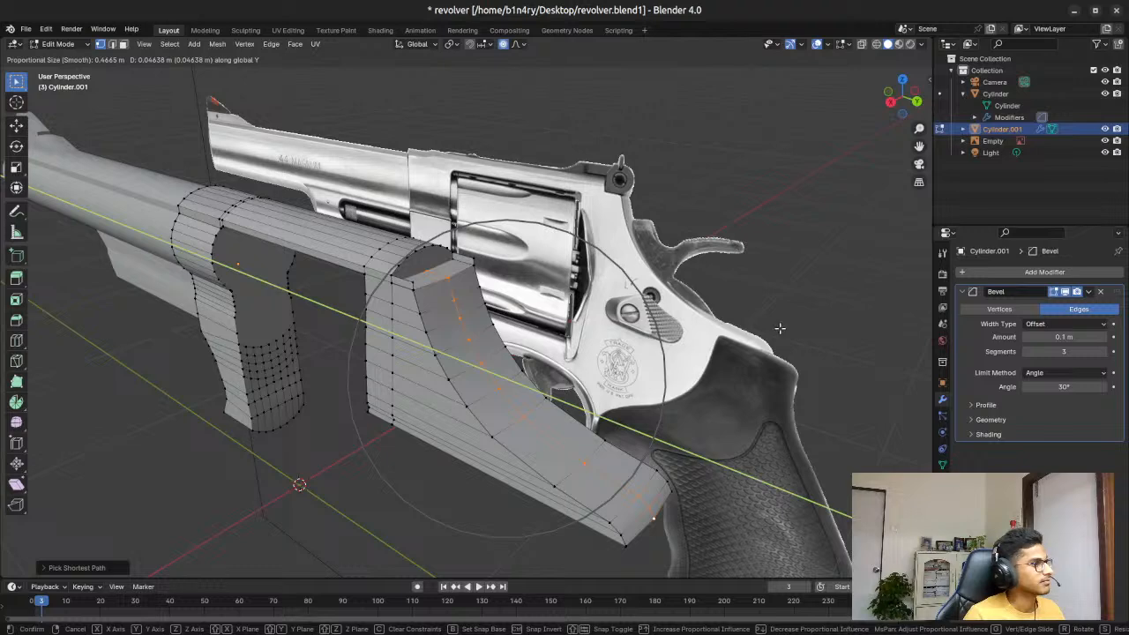
left_click(781, 329)
Step: Check the rear slope in the right side view with X-ray on, and undo the centre vertices' move
left_click(891, 102)
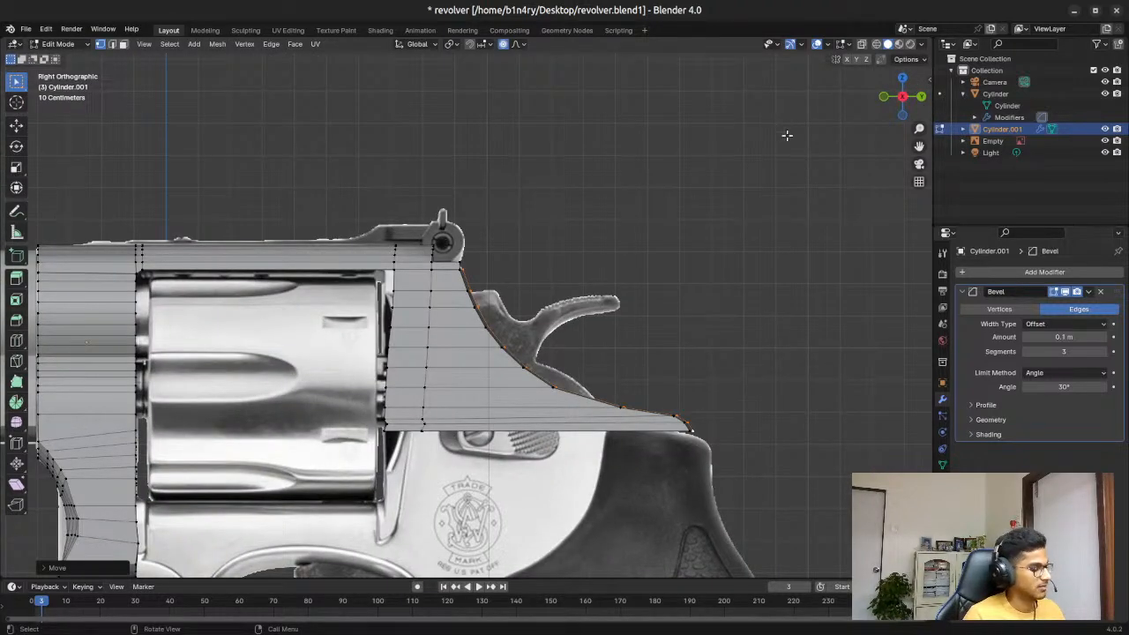
key("alt+z")
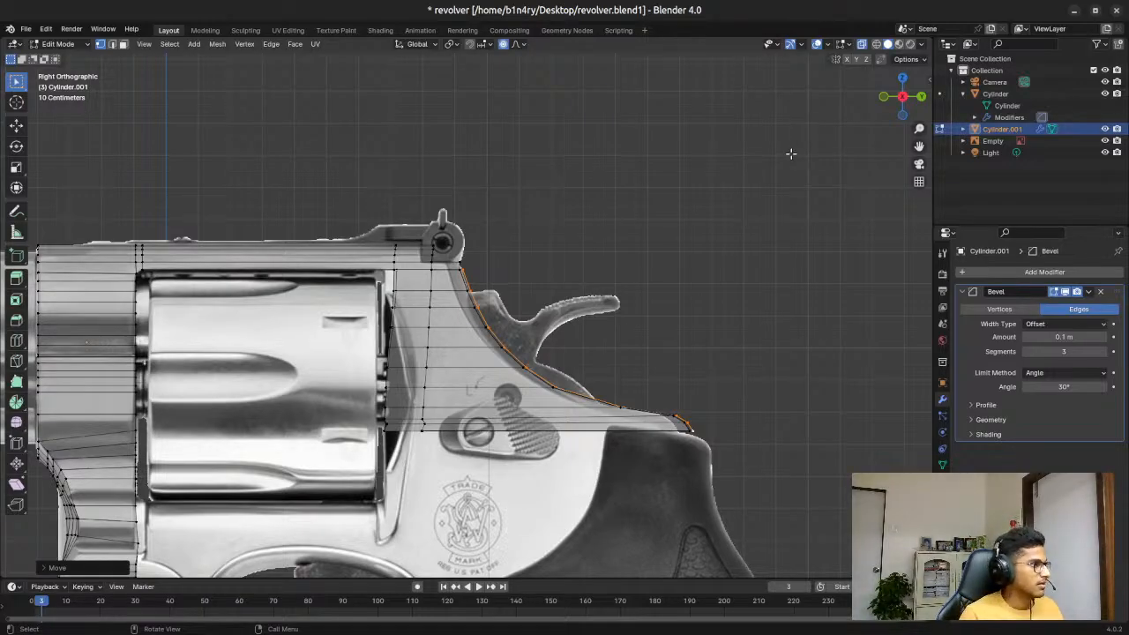
key("ctrl+z")
Step: Move the rear slope's centre vertices about 0.009 m backward along Y with a proportional size of about 0.47 m
middle_click_drag(721, 276, 729, 273)
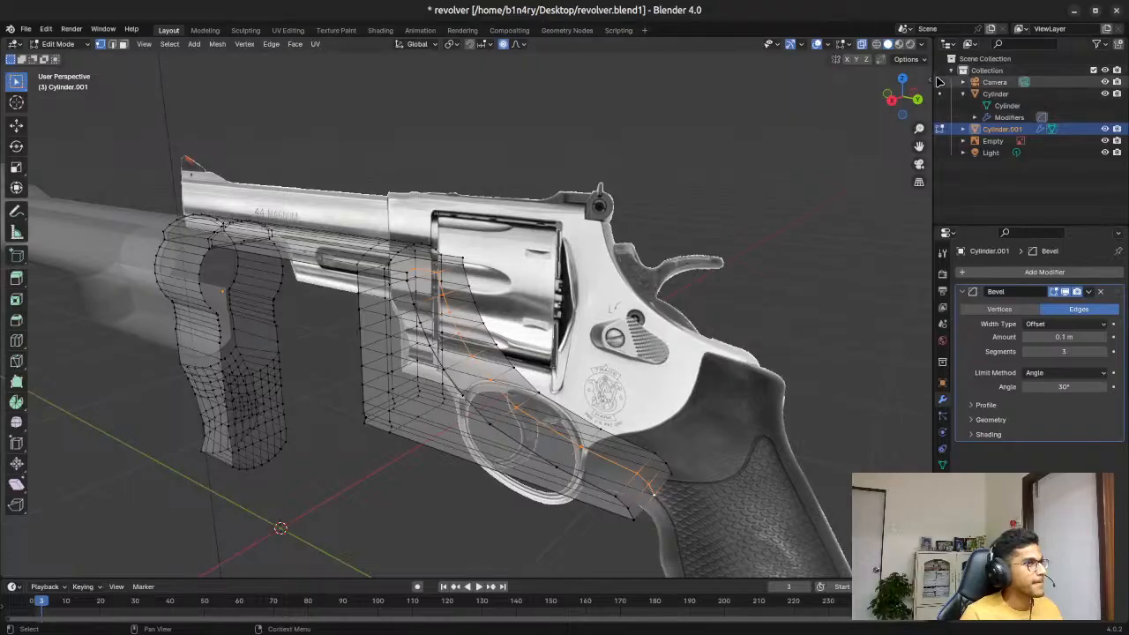
left_click(892, 99)
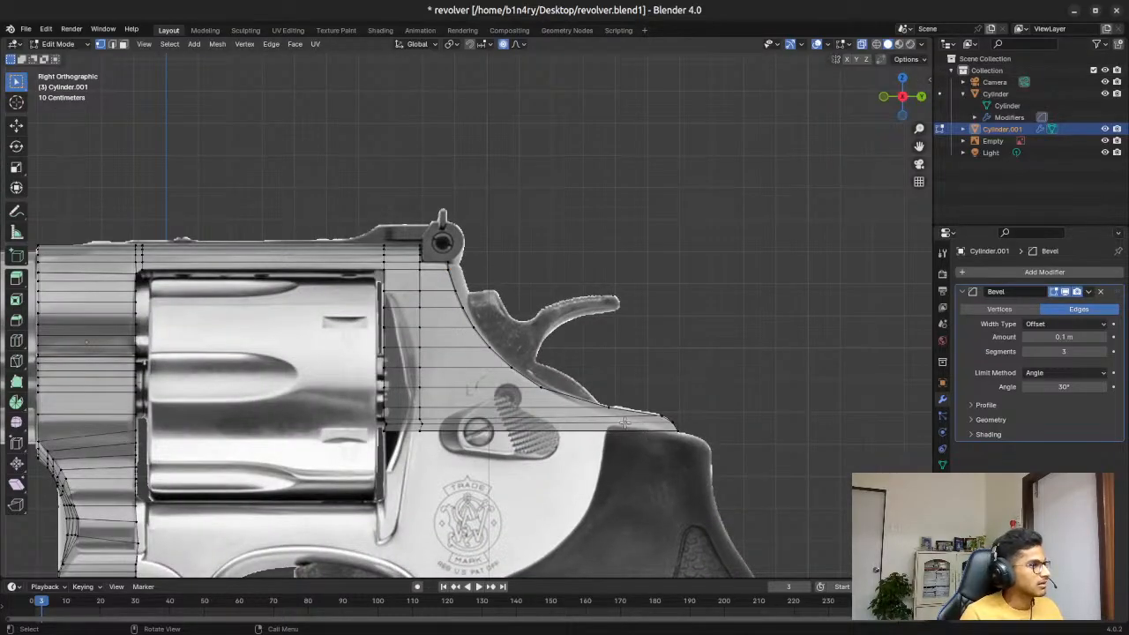
key("g")
key("y")
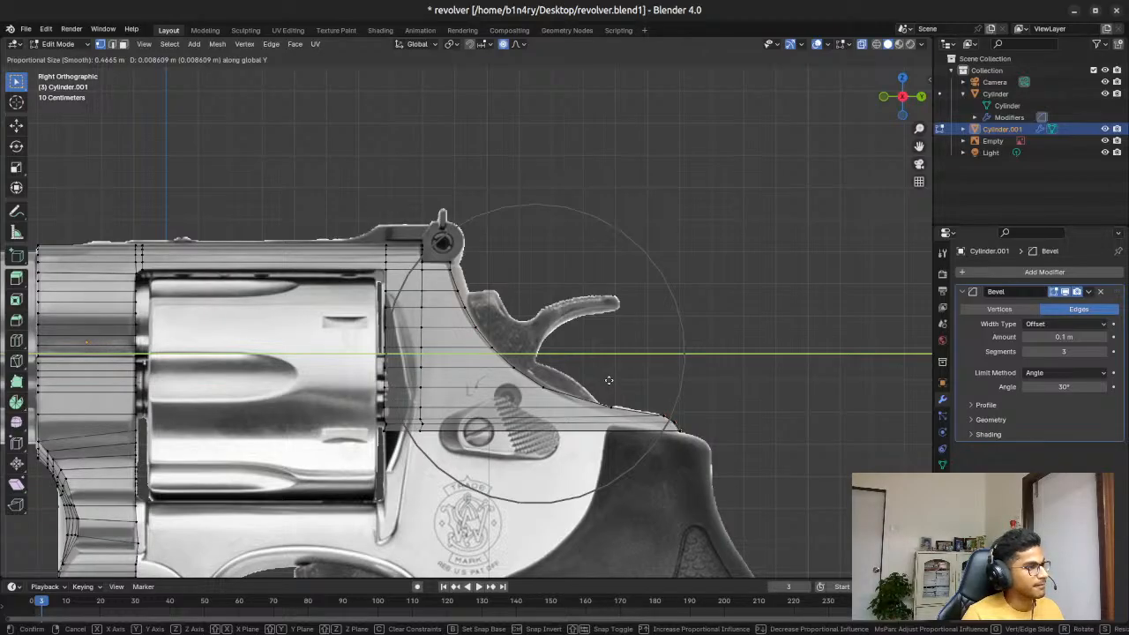
left_click(609, 380)
middle_click_drag(677, 292, 623, 308)
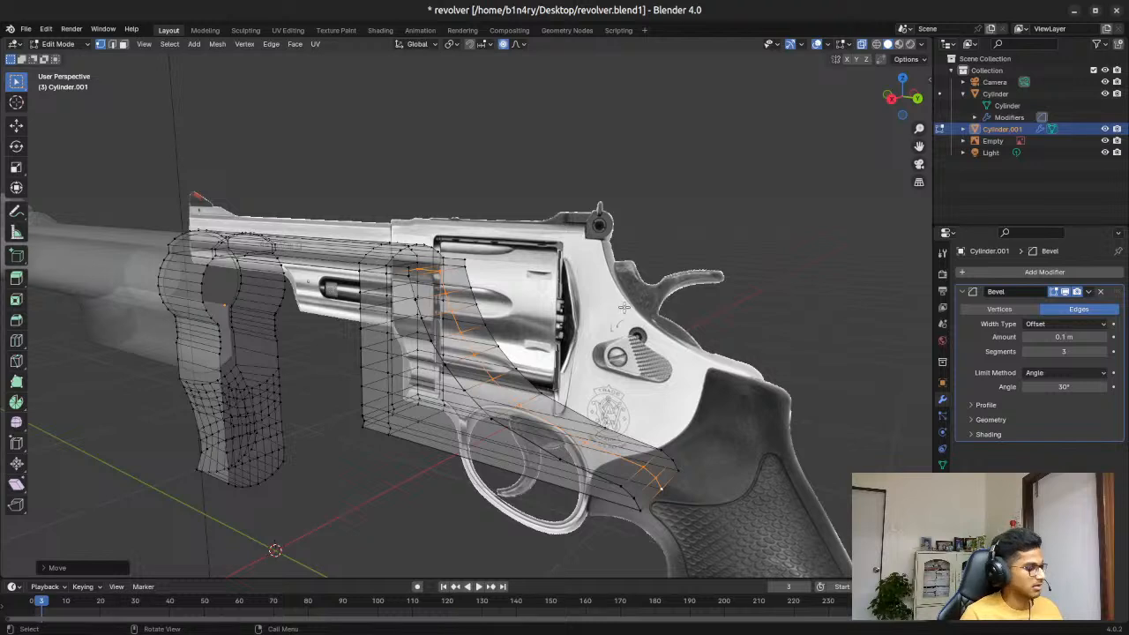
Step: Turn off X-ray and compare the frame with the Bevel modifier's viewport display switched off and on
key("alt+z")
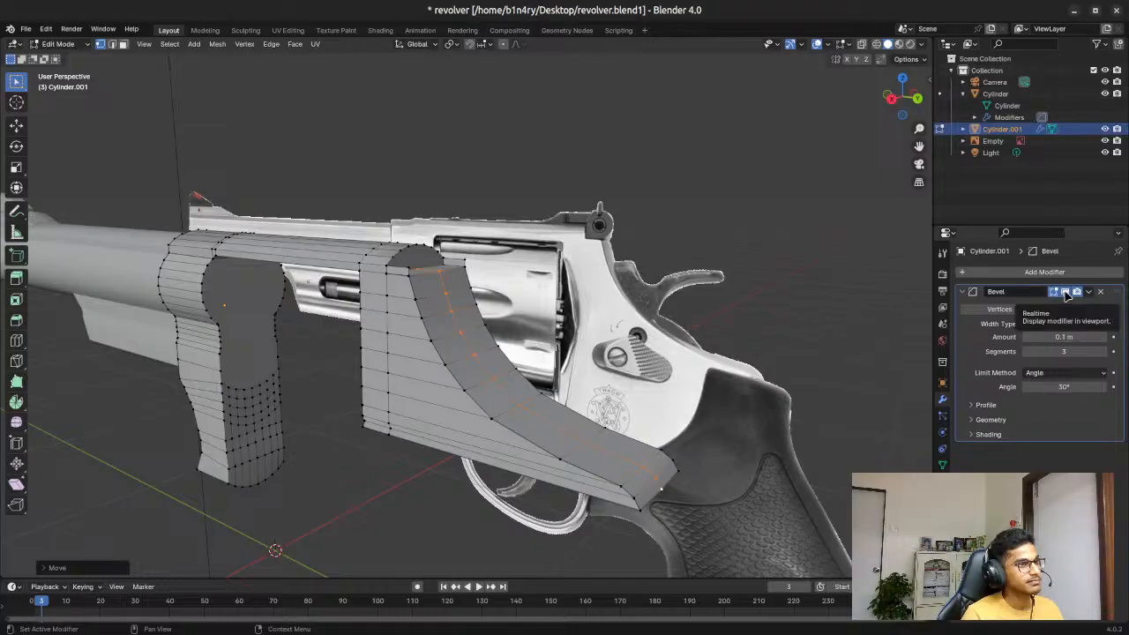
left_click(1066, 293)
left_click(1066, 292)
left_click(1066, 293)
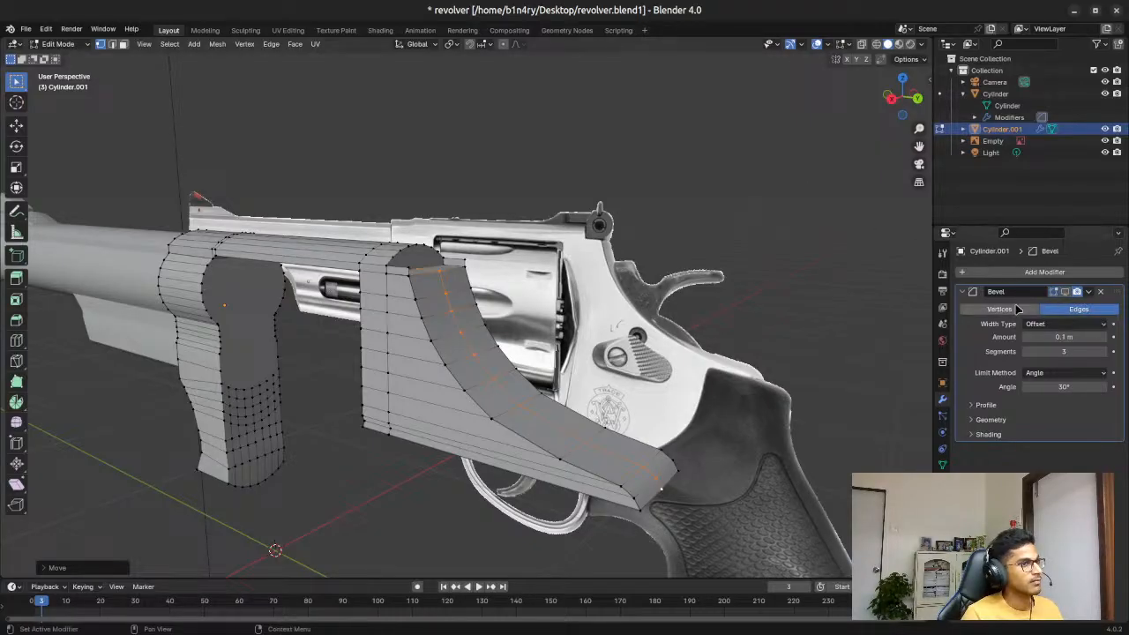
left_click(1065, 292)
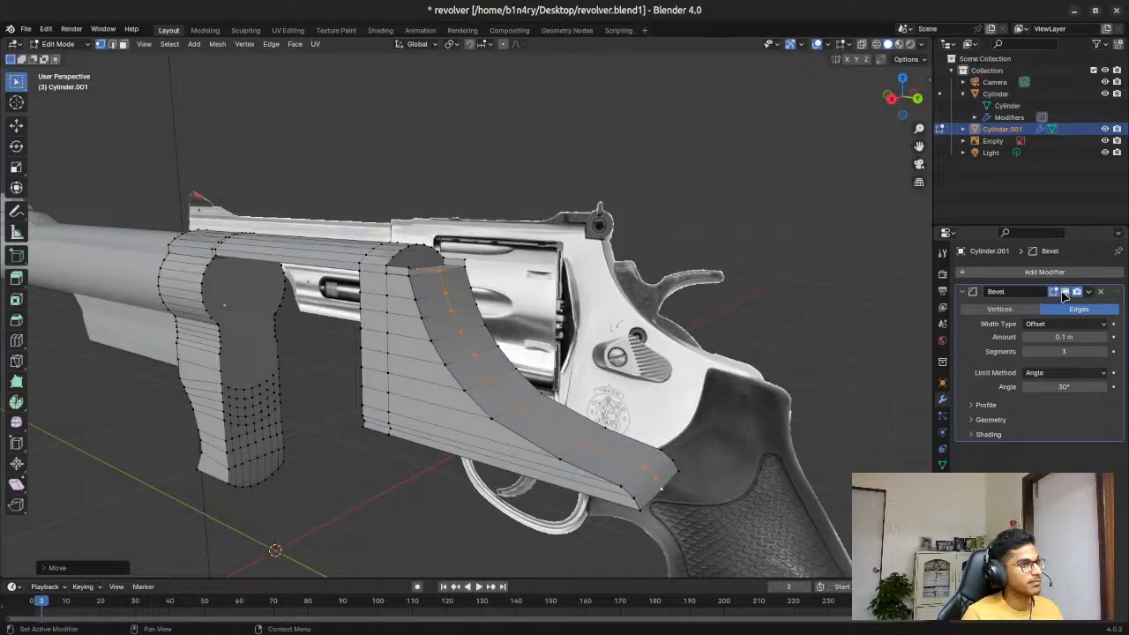
Step: Deselect everything, inspect the frame's rear slope in Object Mode, and return to Edit Mode
key("alt+a")
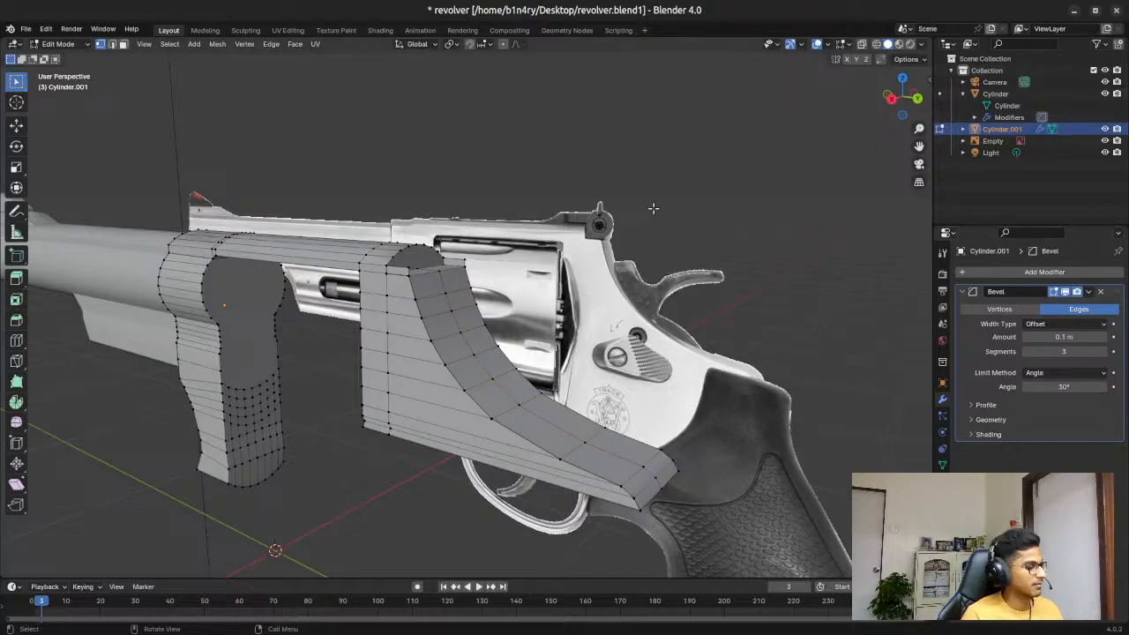
key("Tab")
middle_click_drag(669, 262, 711, 264)
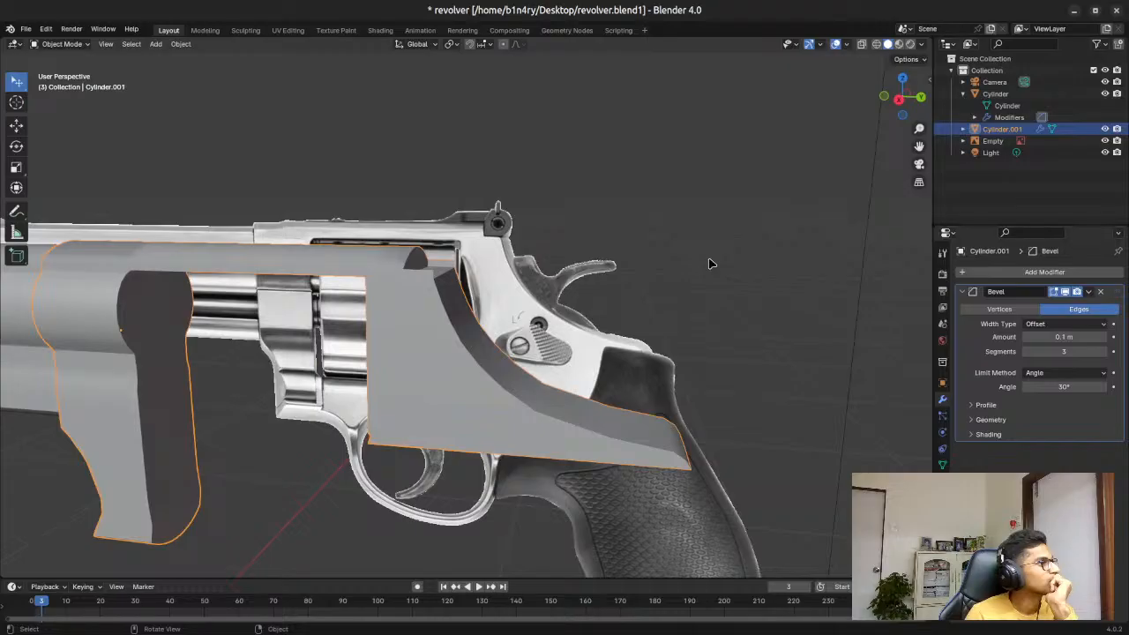
key("Tab")
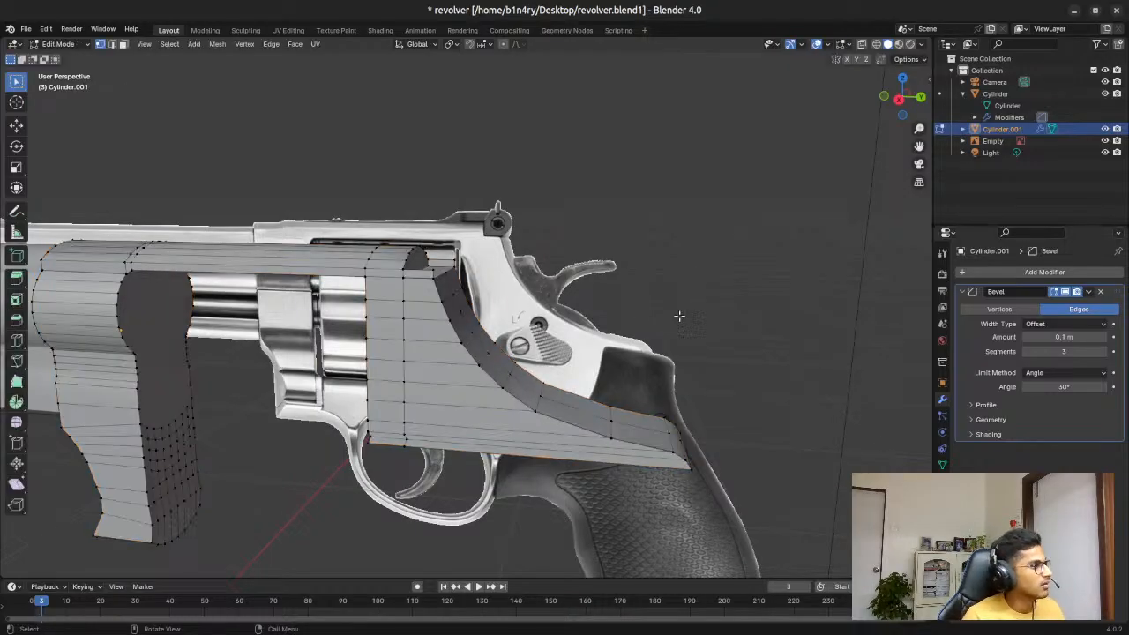
Step: In face select mode, delete the two thin side faces above the rear slope's top, behind the rounded top strap
middle_click_drag(494, 228, 450, 284)
key("3")
left_click(425, 293)
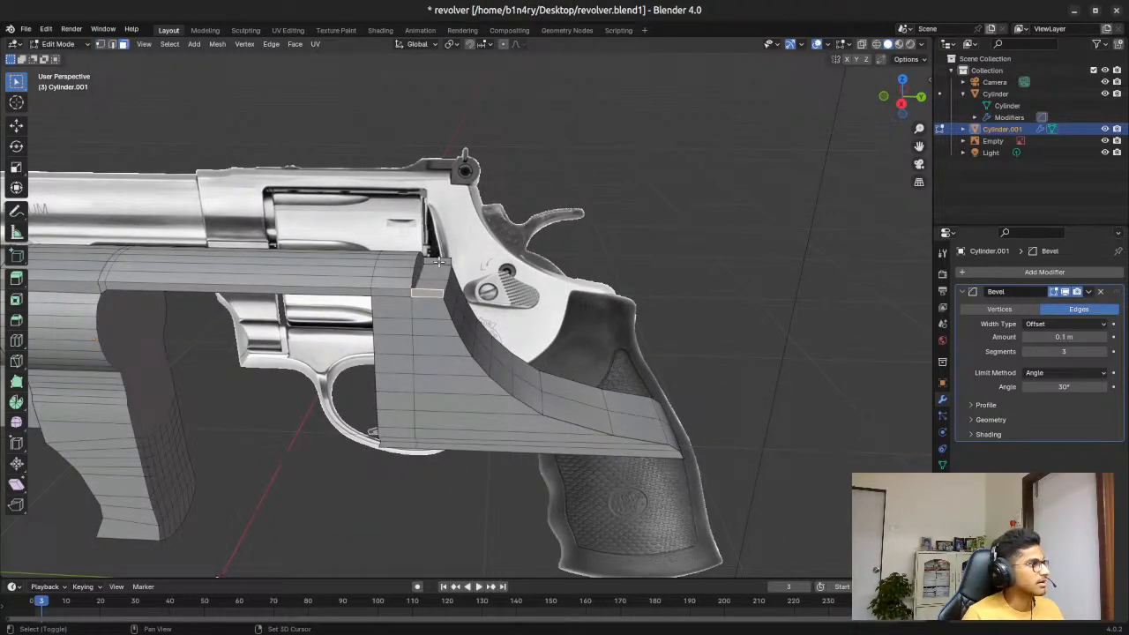
left_click(439, 260, "shift")
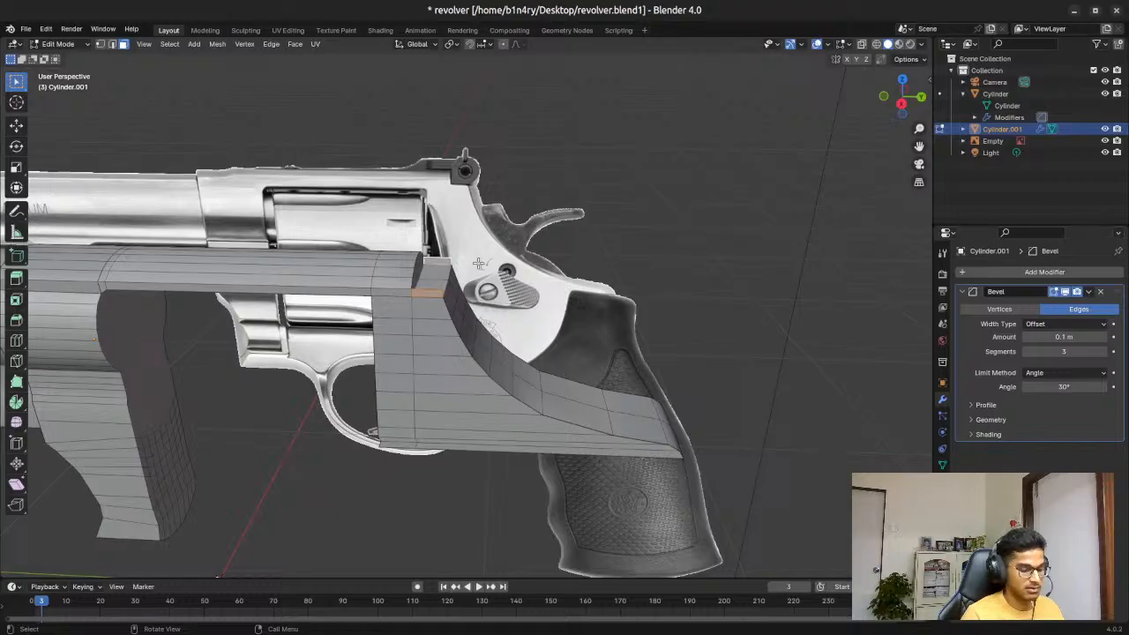
key("x")
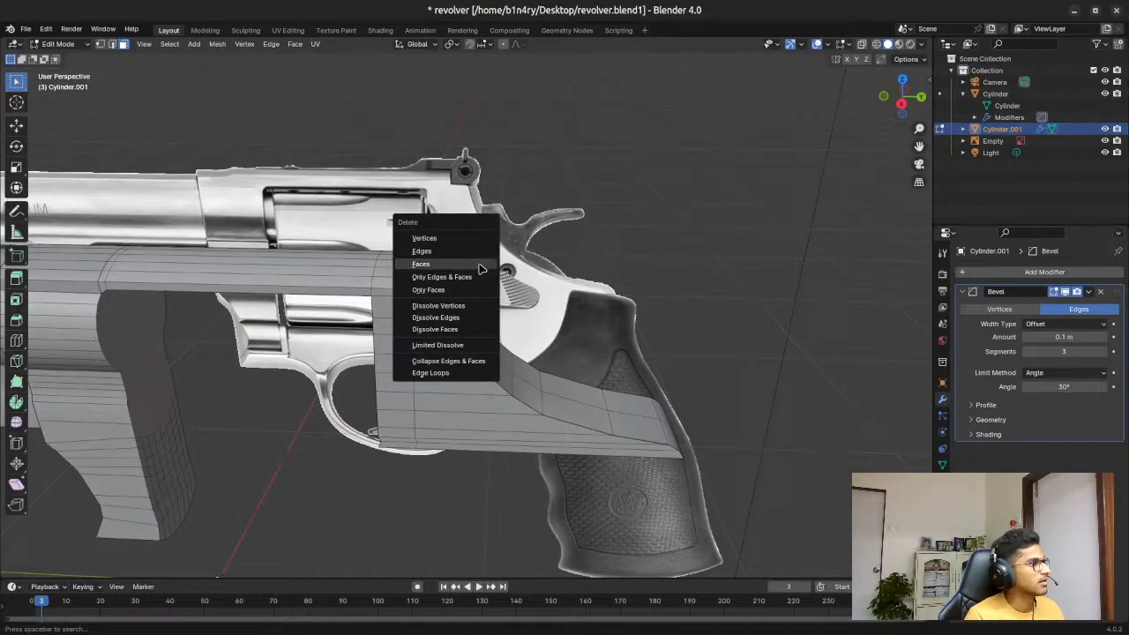
left_click(478, 264)
Step: Delete the remaining pair of thin side faces bordering the flat area behind the top strap, using the Faces option
scroll(479, 264, "up", 3)
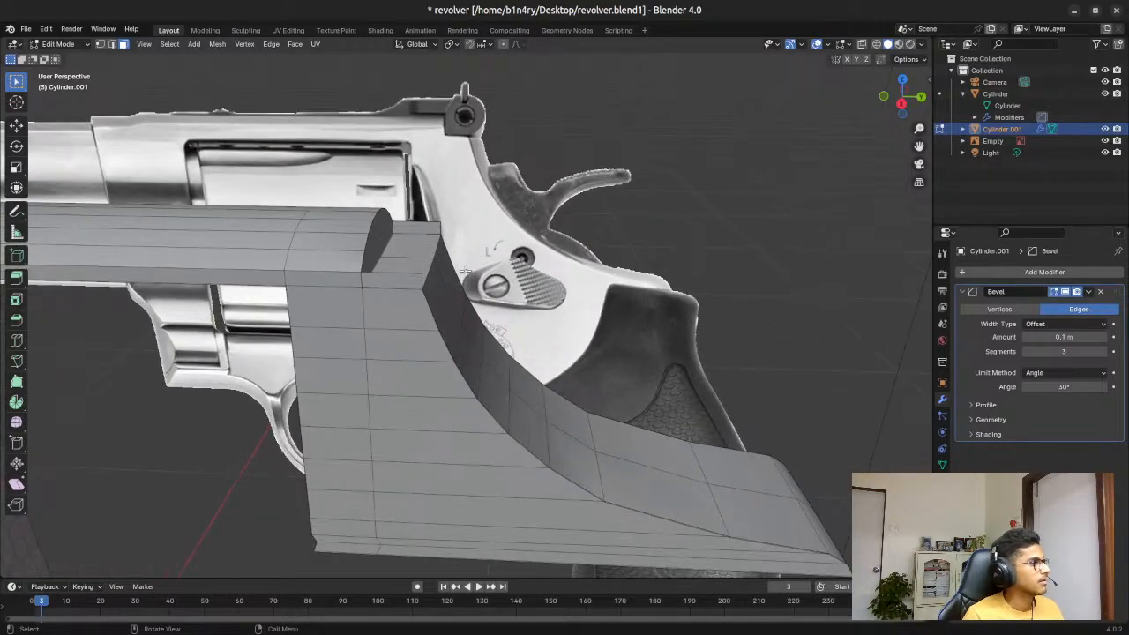
left_click(385, 269)
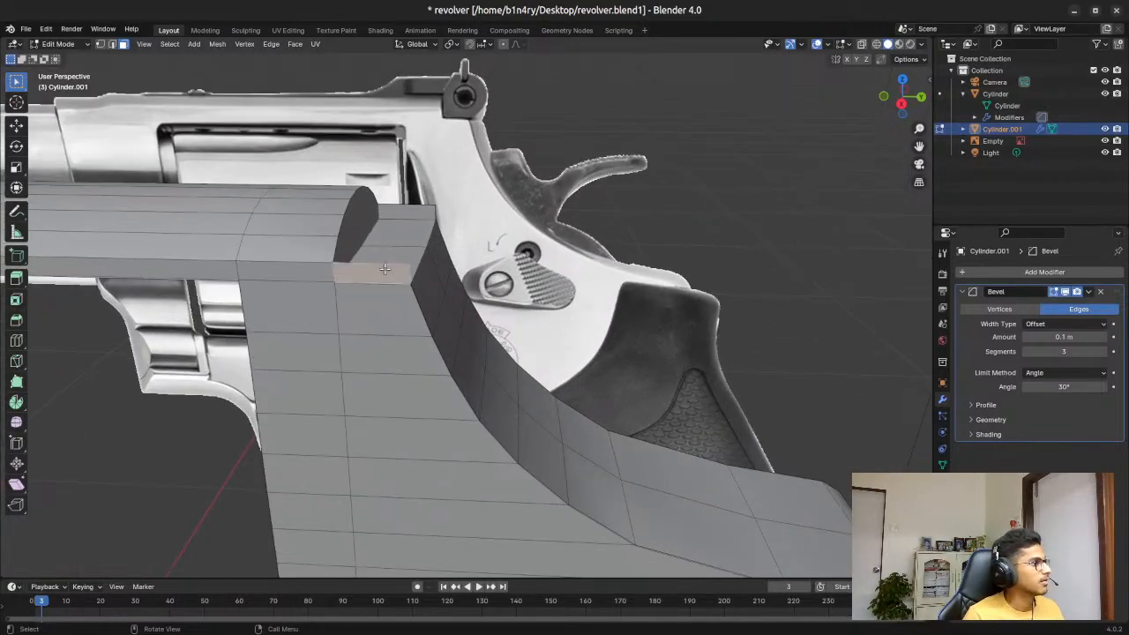
left_click(407, 208, "shift")
key("x")
left_click(407, 210)
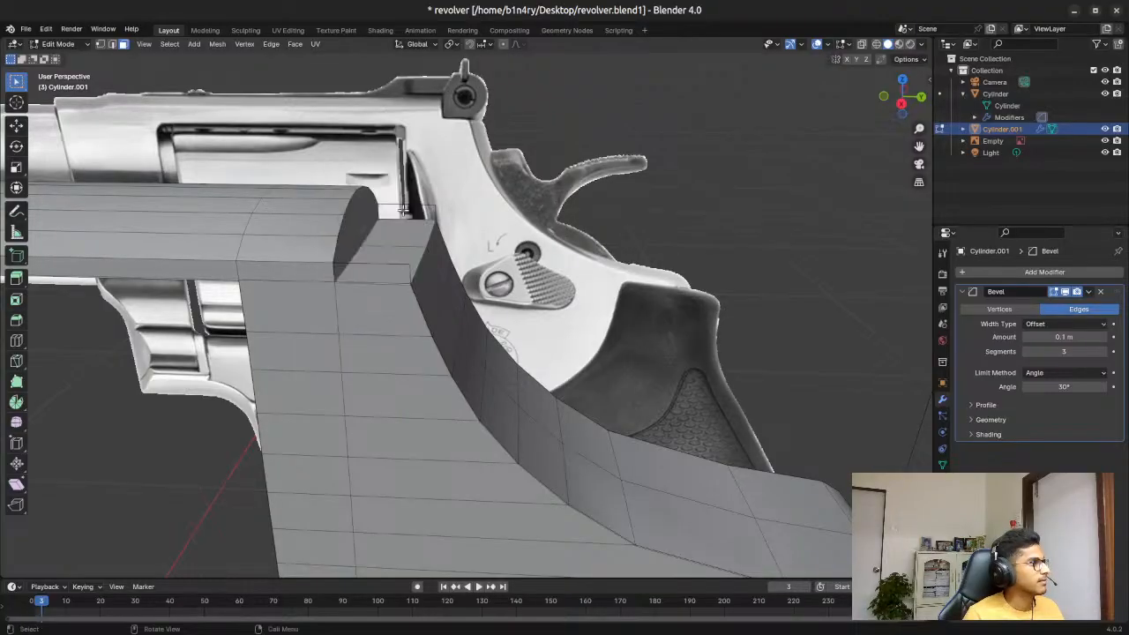
scroll(416, 247, "up", 2)
left_click(350, 217)
key("ctrl+z")
key("ctrl+z")
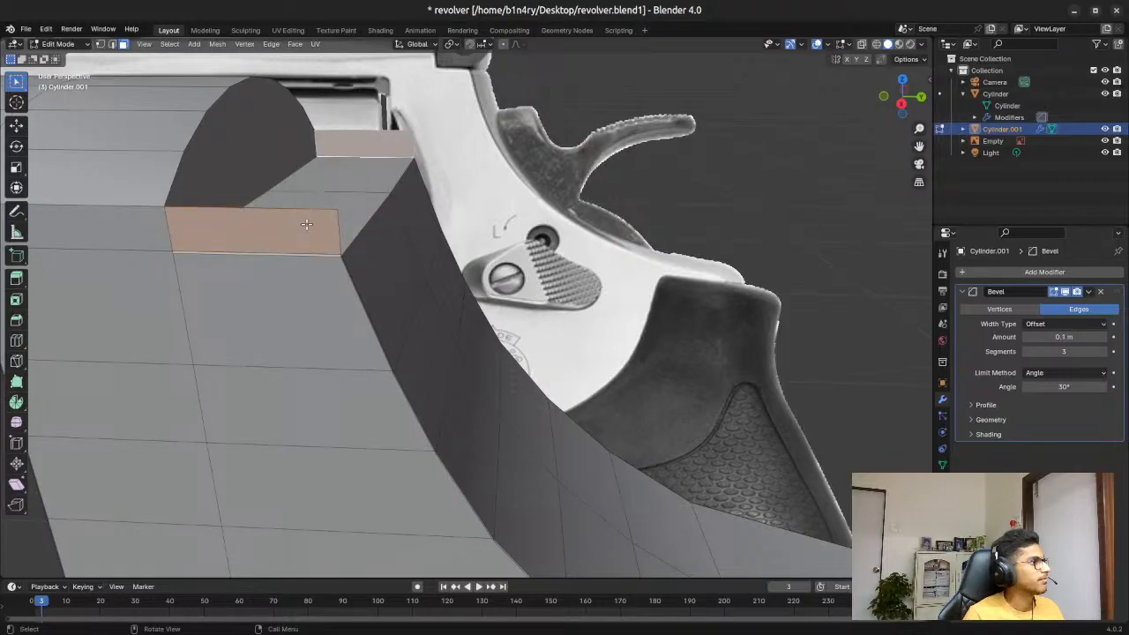
key("x")
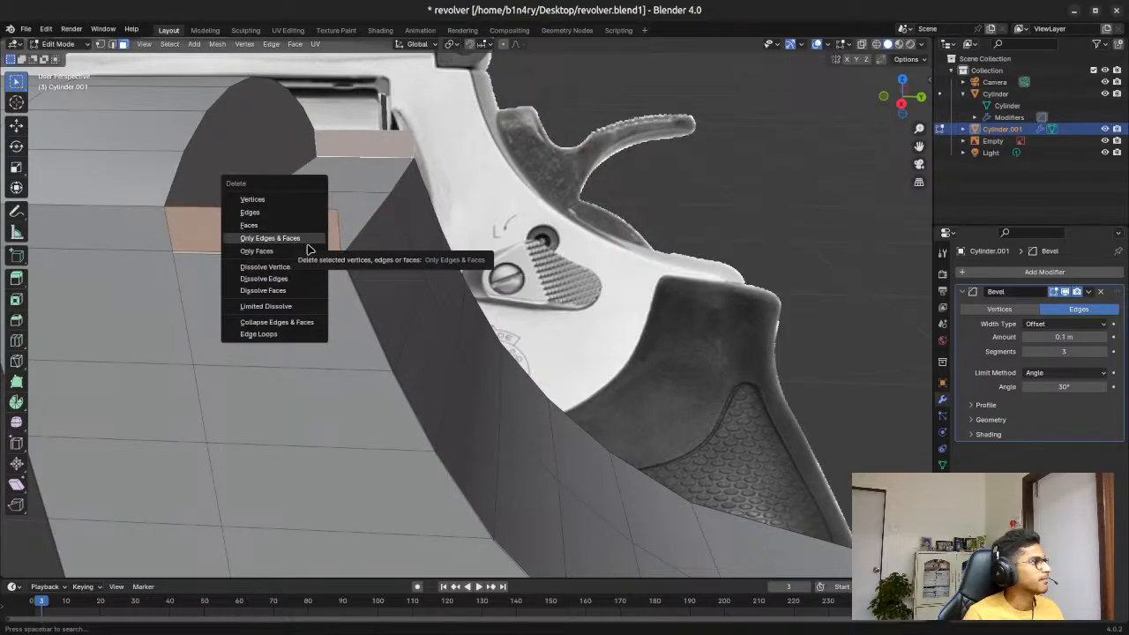
left_click(303, 225)
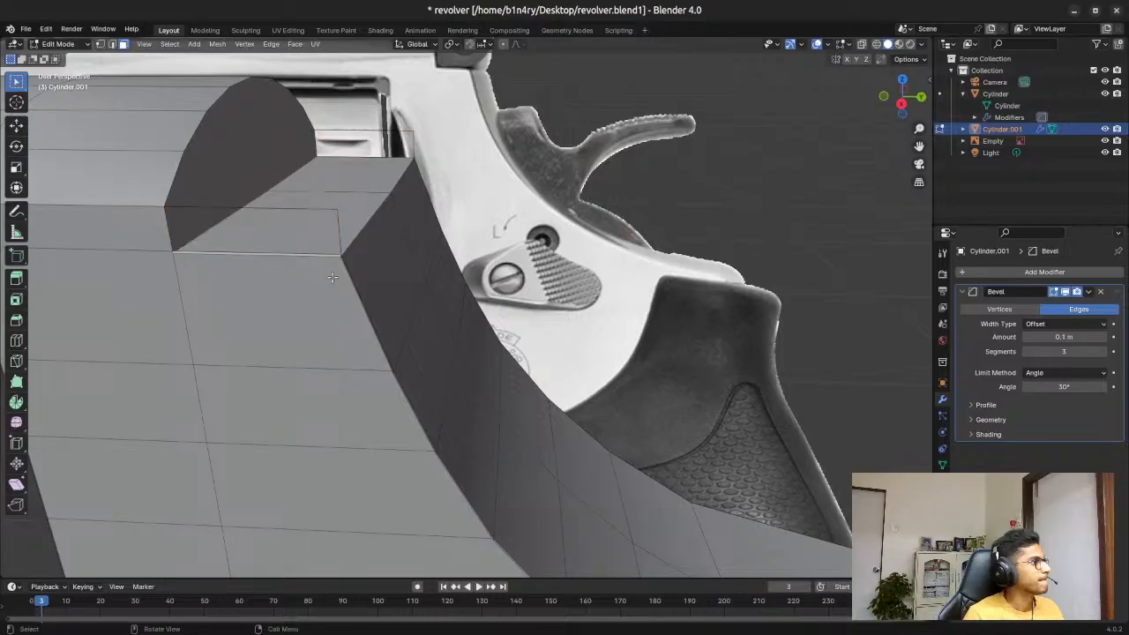
Step: Delete the leftover corner vertices sticking up on both sides above the top edge of the rear slope
scroll(360, 273, "down", 4)
scroll(357, 247, "up", 4)
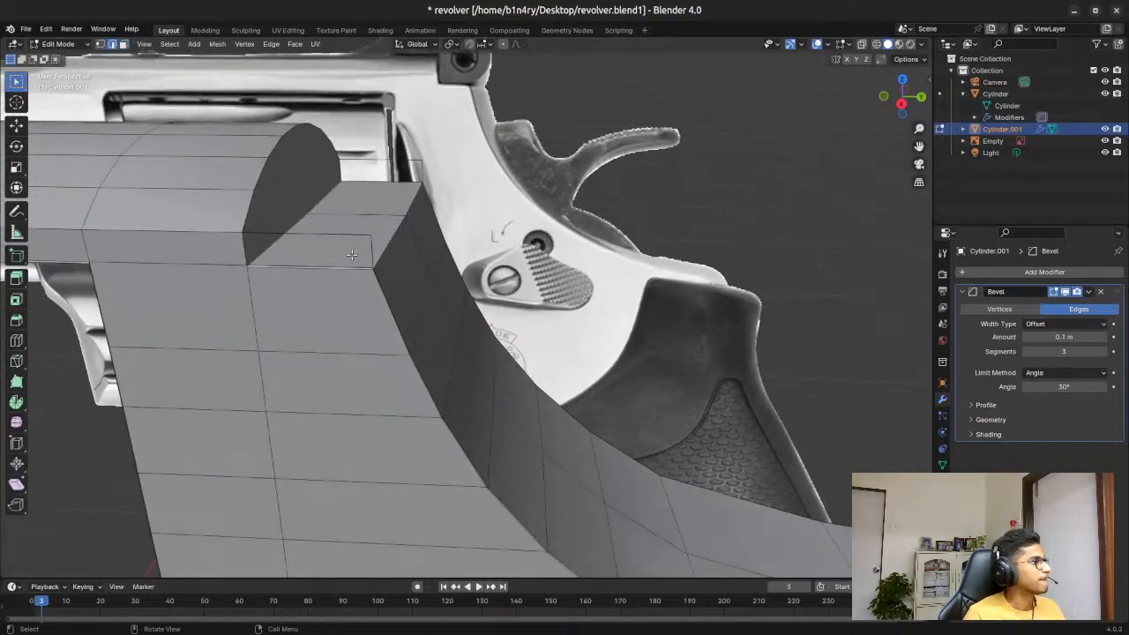
left_click(360, 234)
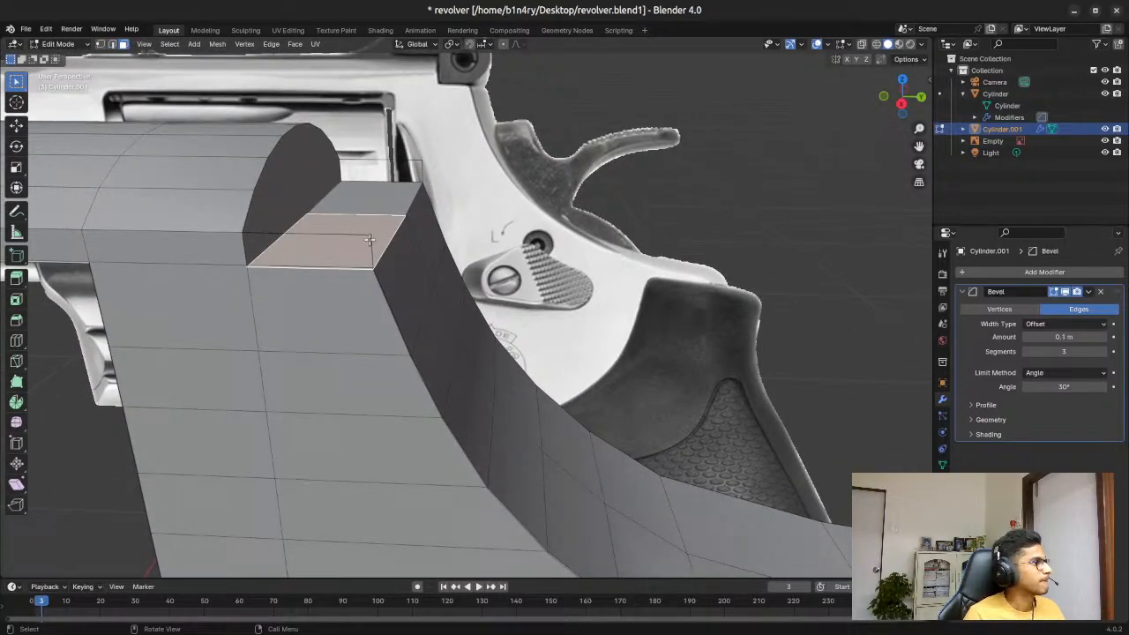
middle_click_drag(429, 237, 249, 243)
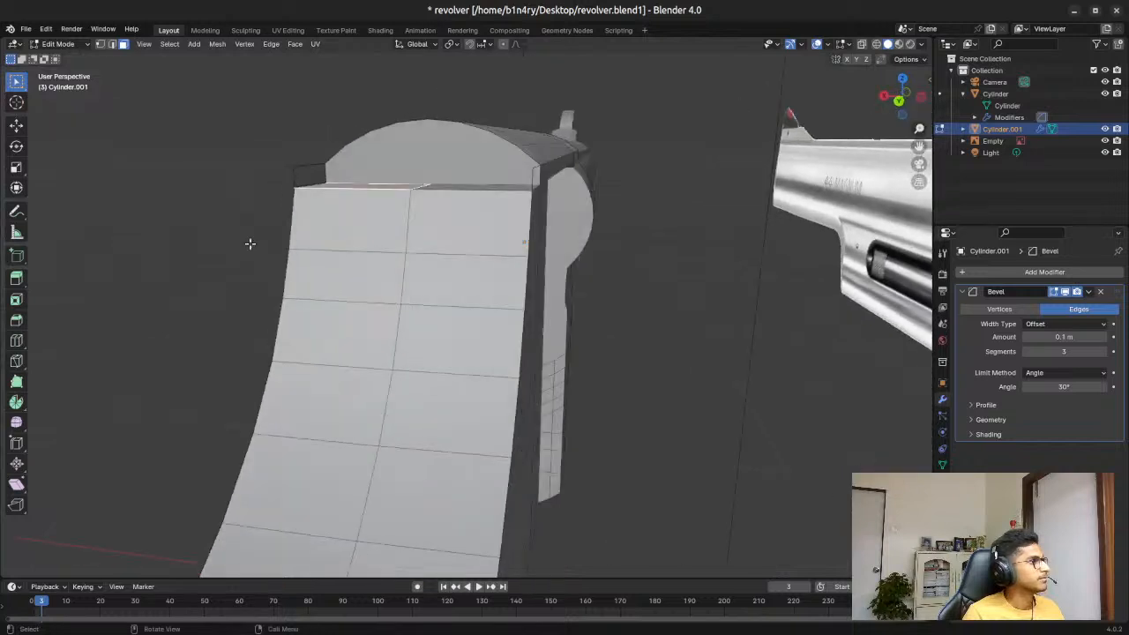
left_click(637, 278)
key("1")
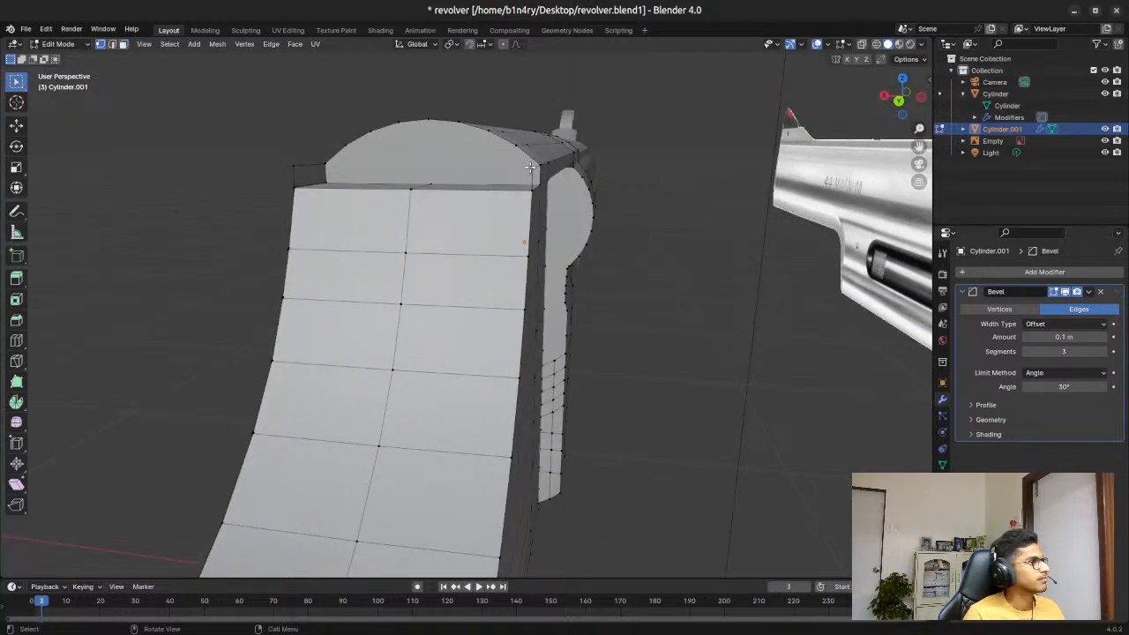
left_click_drag(275, 157, 312, 179)
key("x")
left_click(292, 150)
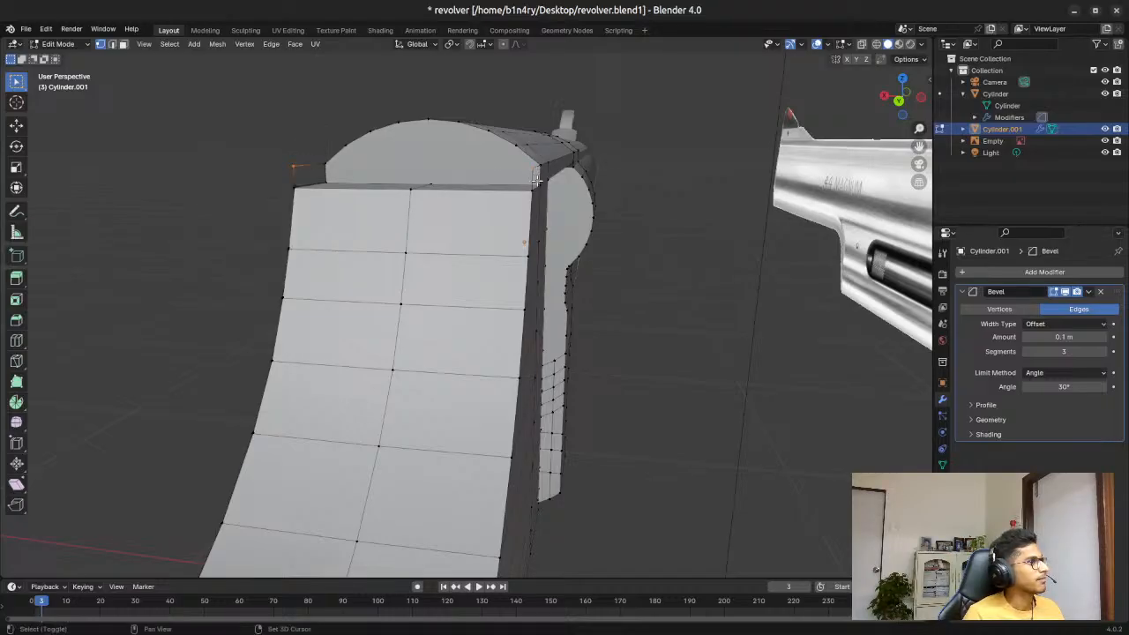
key("x")
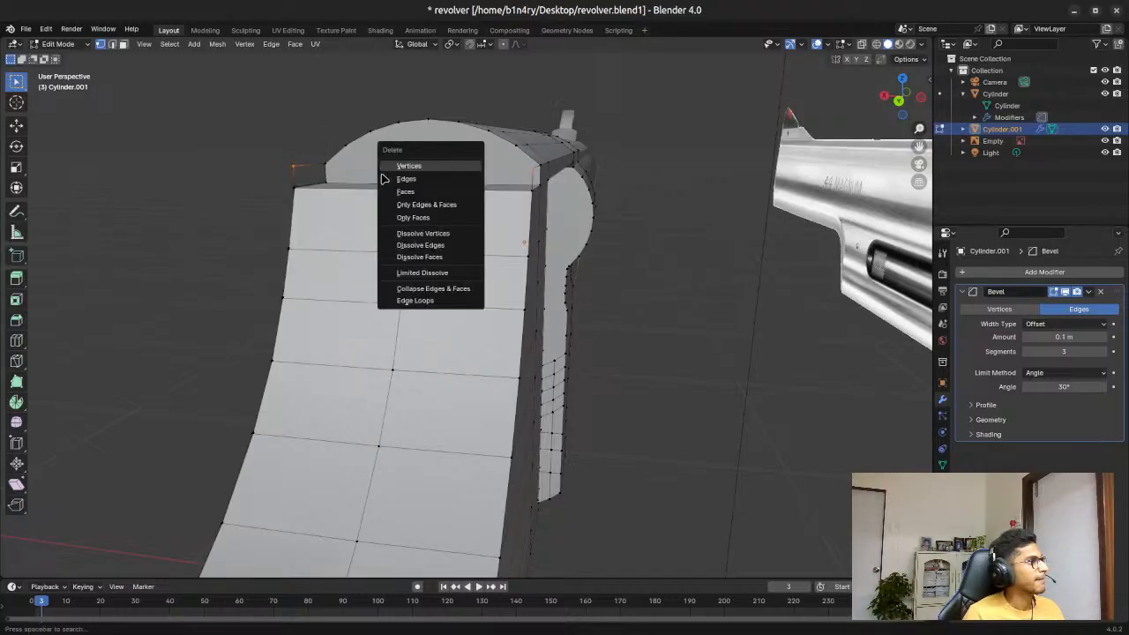
left_click(433, 166)
Step: Inspect the rear frame's top edge and corners behind the rounded top strap from several angles
middle_click_drag(232, 144, 371, 152)
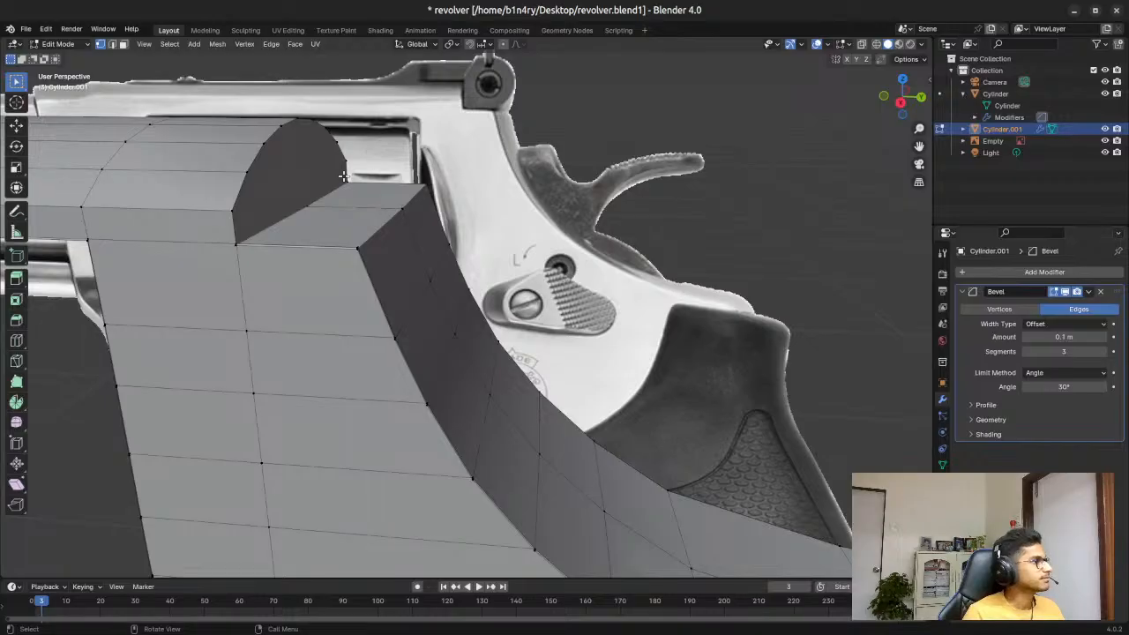
scroll(343, 176, "up", 3)
middle_click_drag(100, 169, 409, 225)
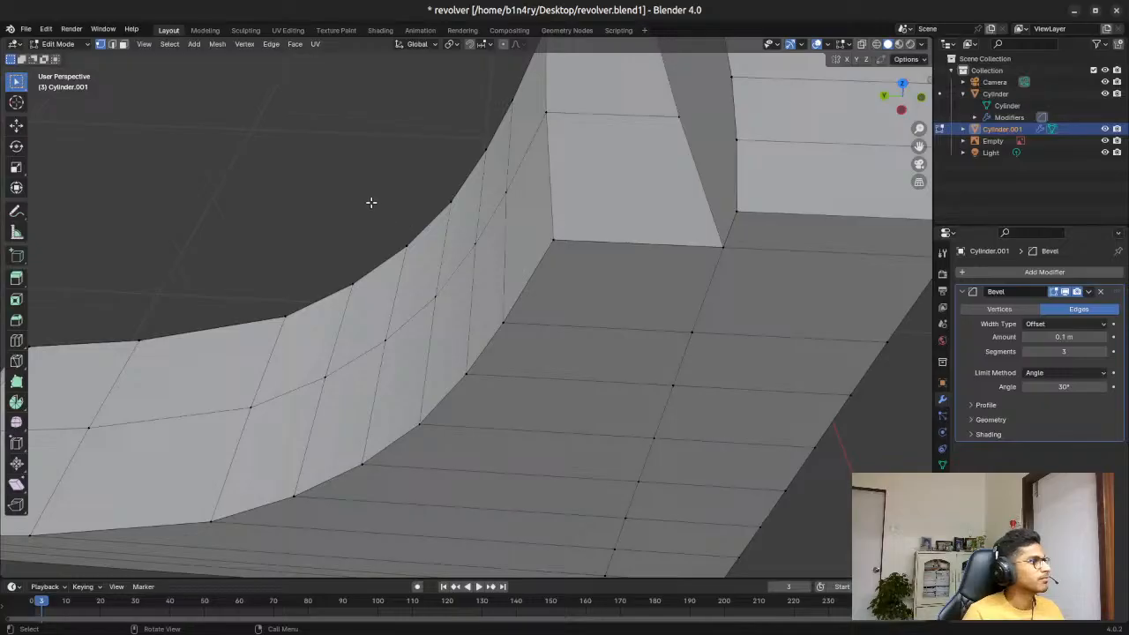
middle_click_drag(374, 179, 373, 171)
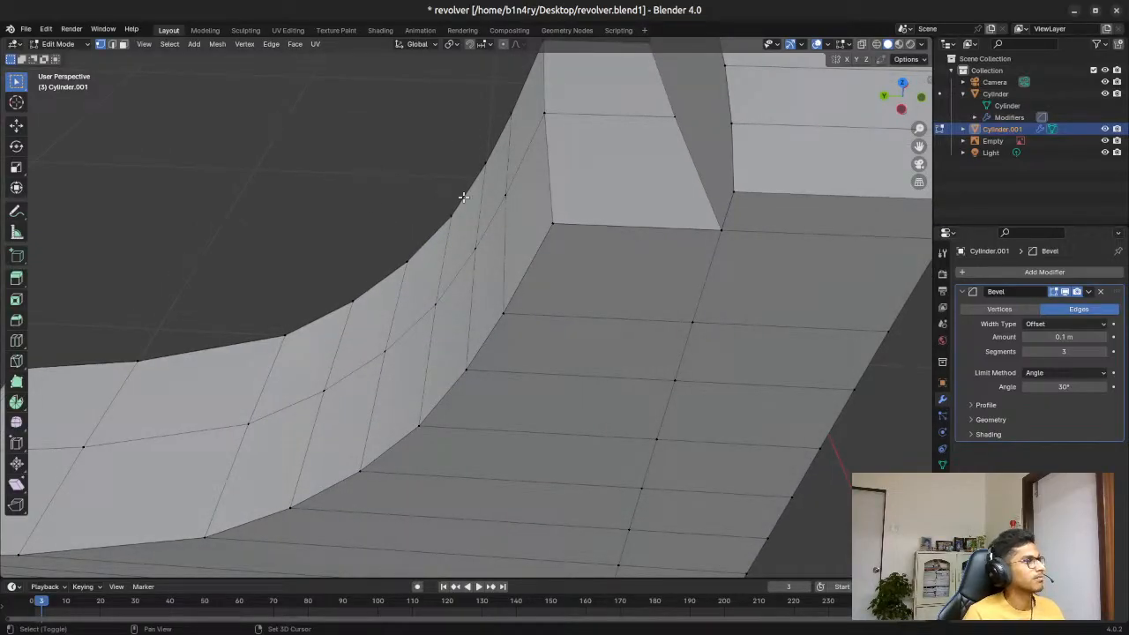
key("shift+grave")
key("w")
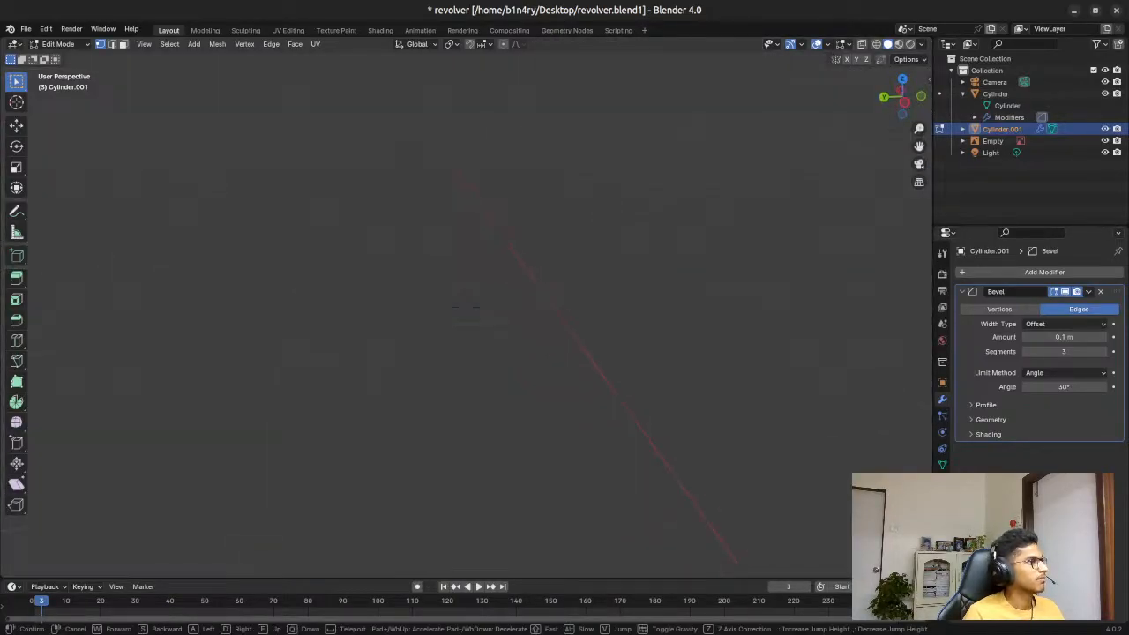
key("s")
key("w")
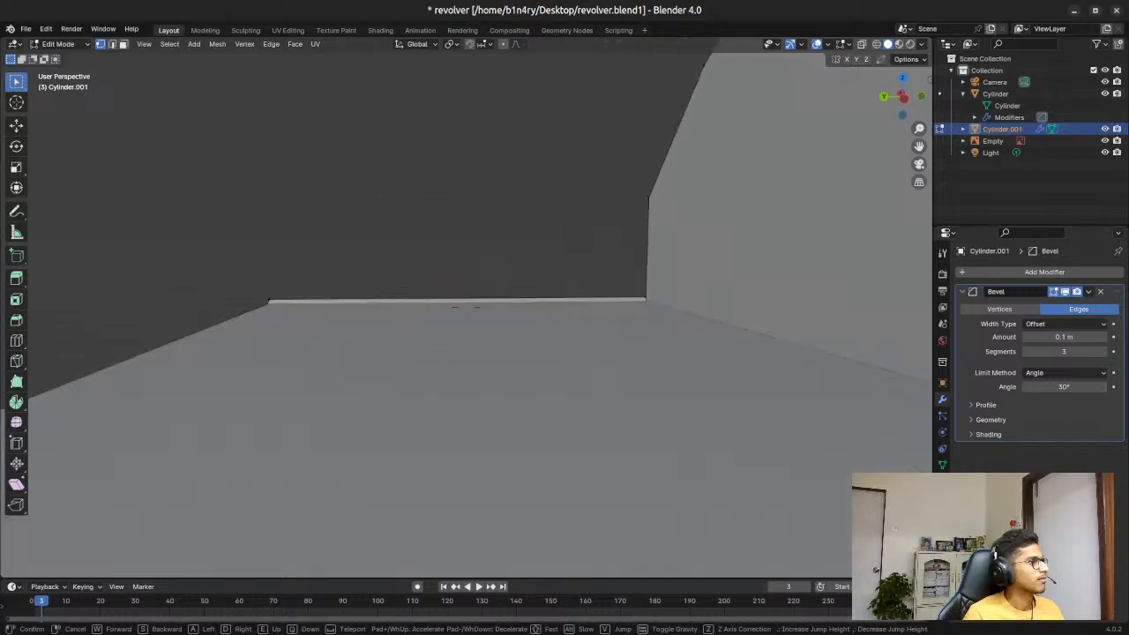
key("s")
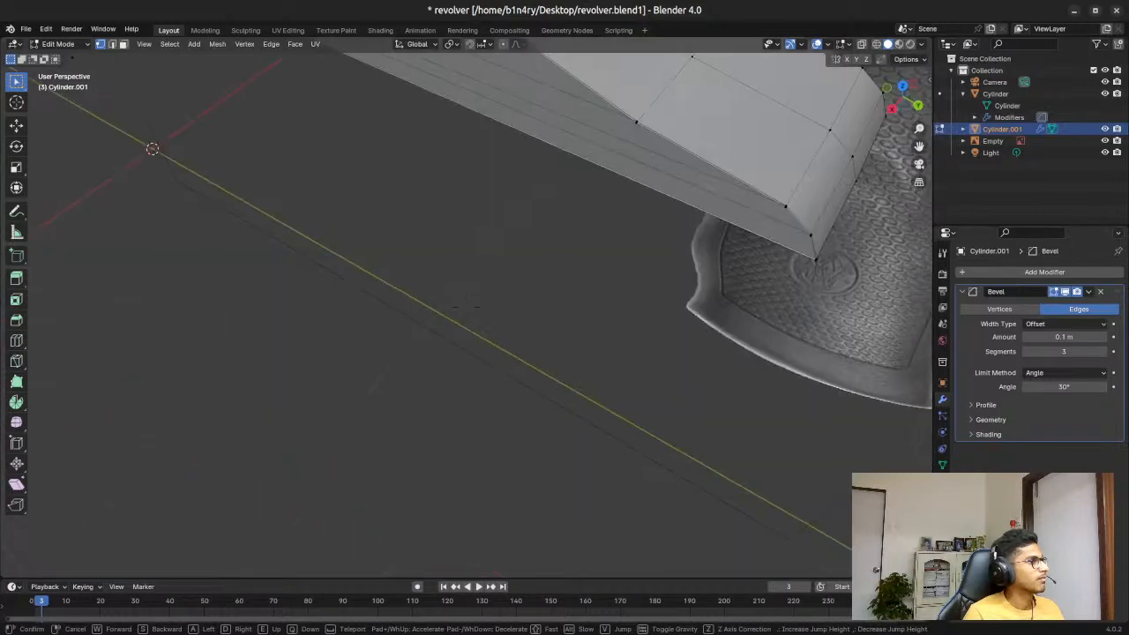
key("a")
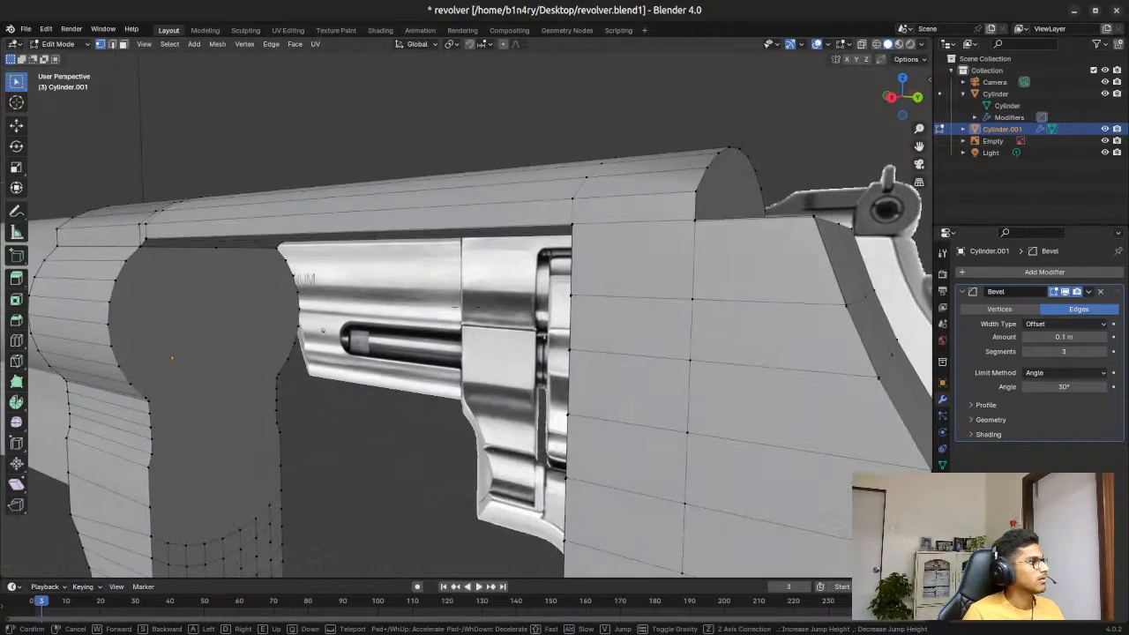
key("w")
key("s")
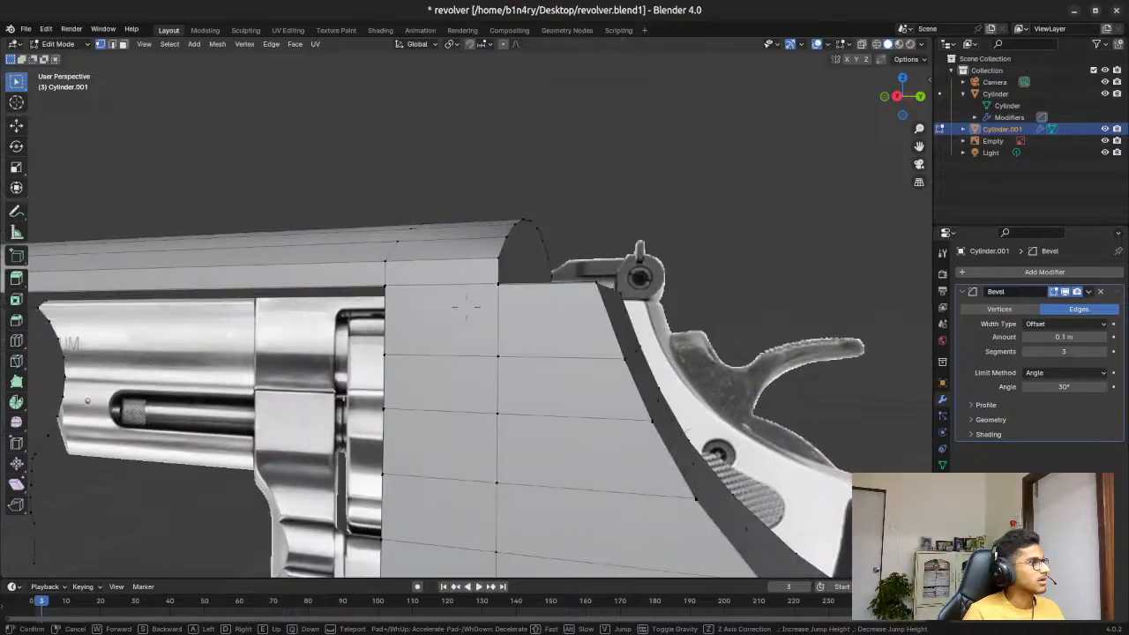
key("w")
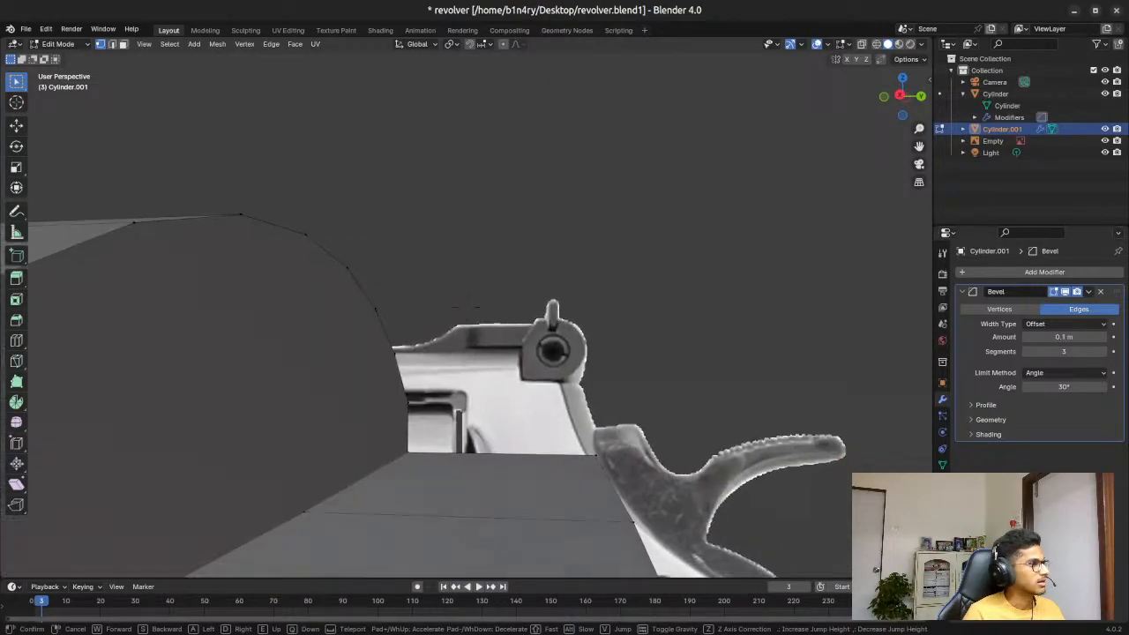
key("s")
key("w")
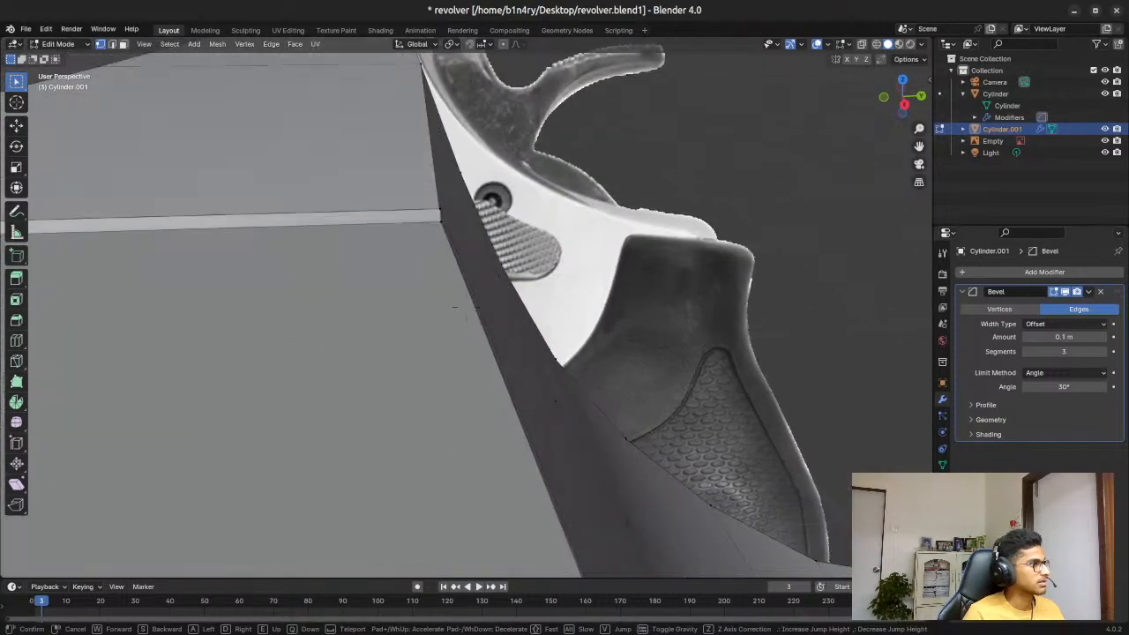
left_click(457, 204)
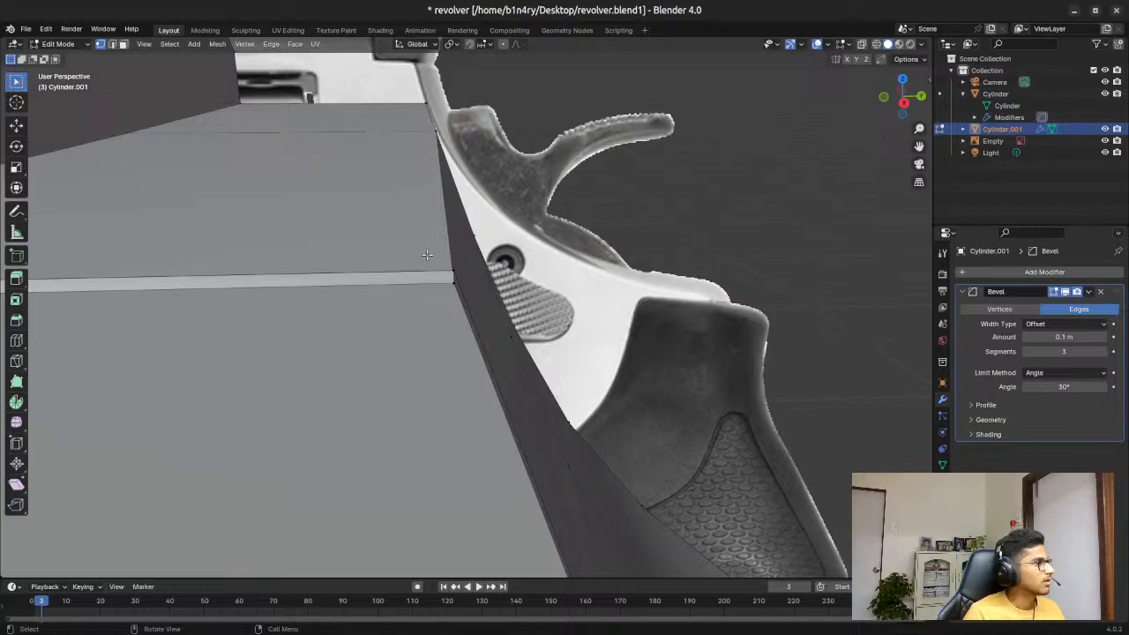
Step: Try to merge the selected corner vertices at both ends of the rear slope's top edge by distance
middle_click_drag(442, 265, 471, 297)
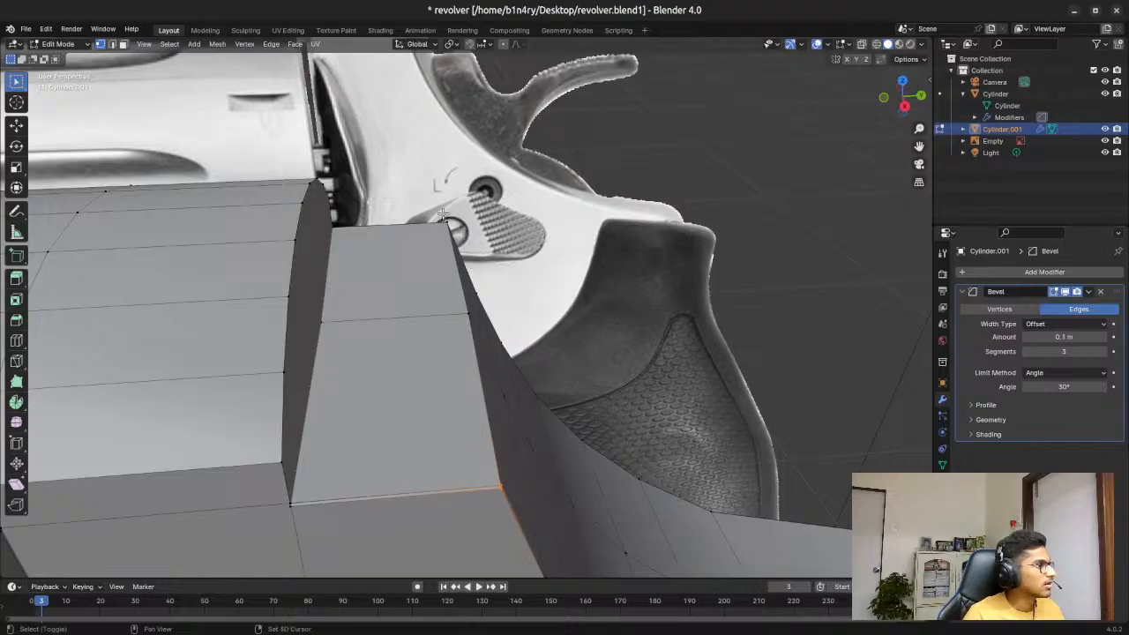
middle_click_drag(485, 228, 304, 80)
scroll(337, 107, "up", 2)
key("shift+grave")
key("s")
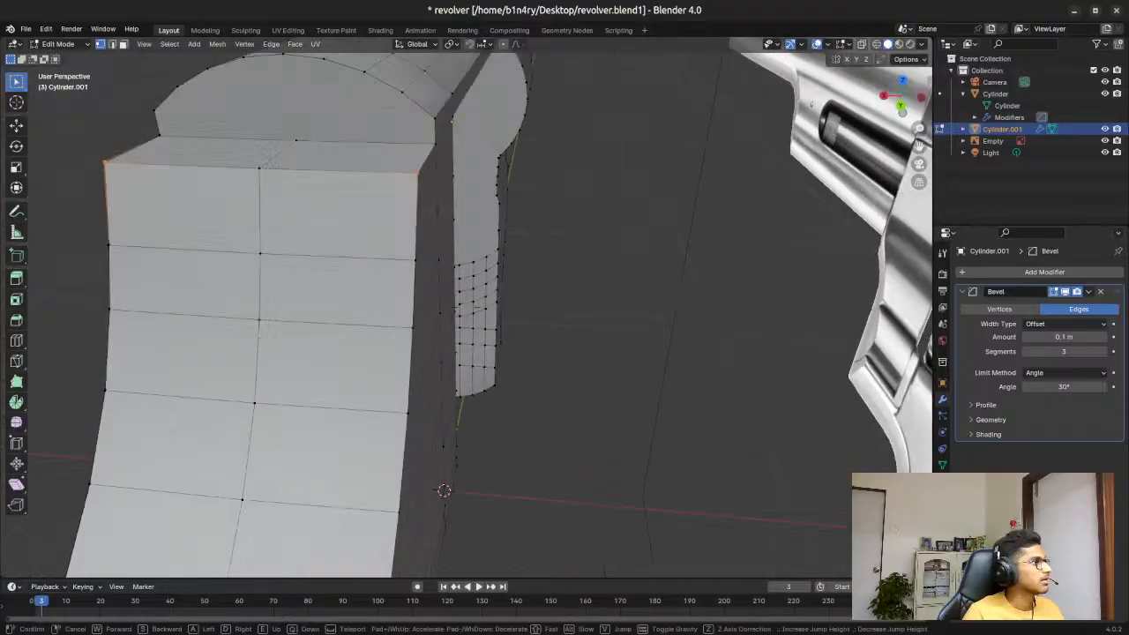
key("w")
key("s")
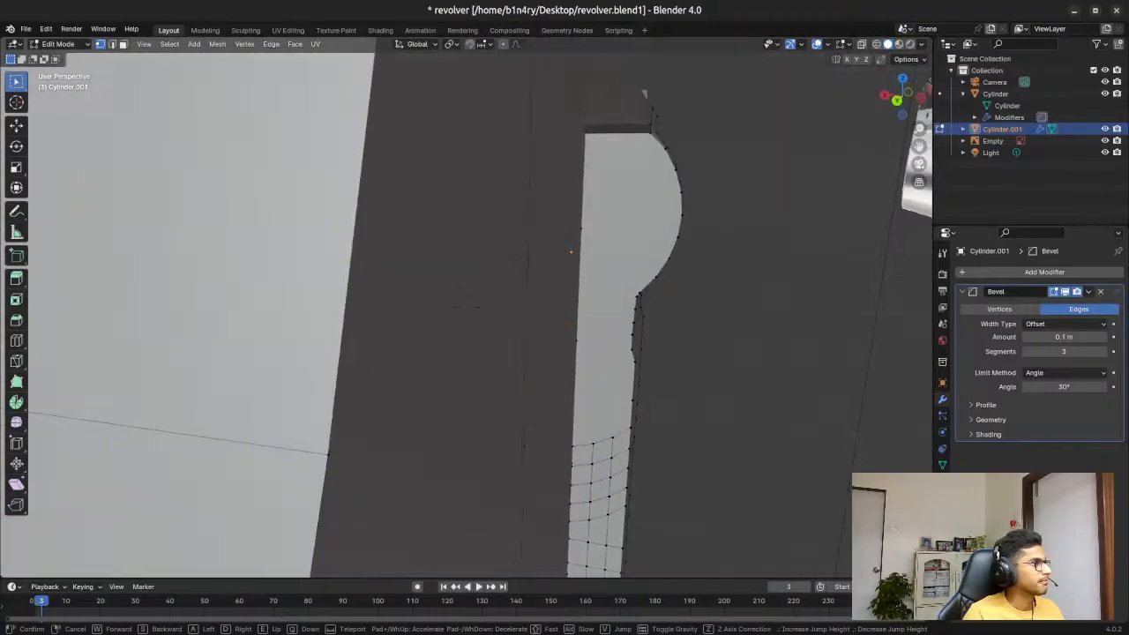
key("d")
key("w")
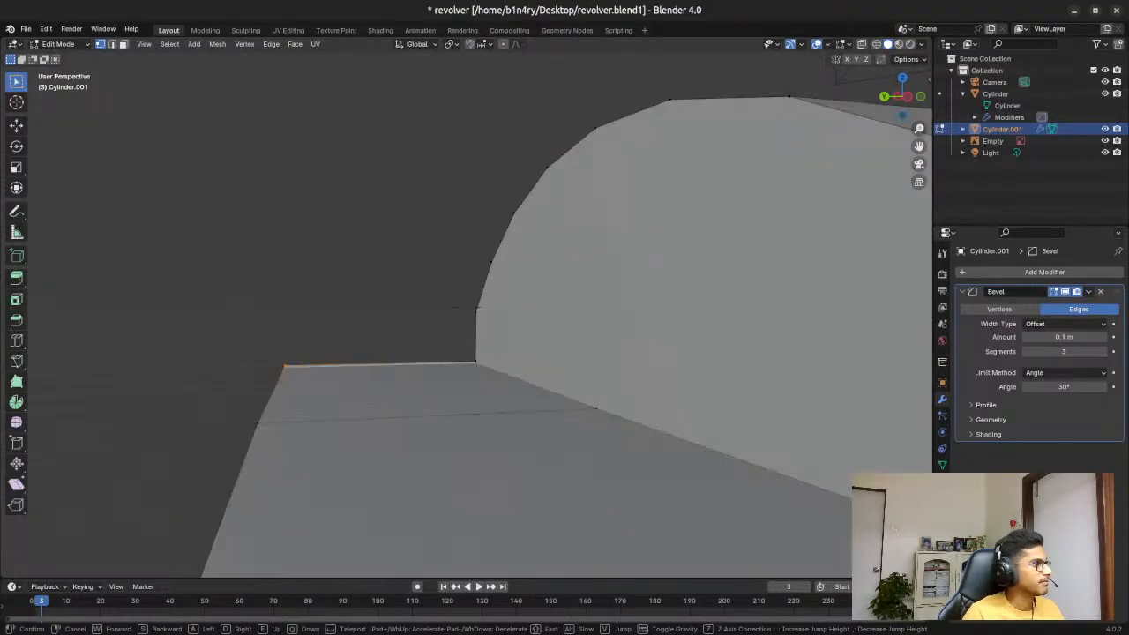
key("s")
key("w")
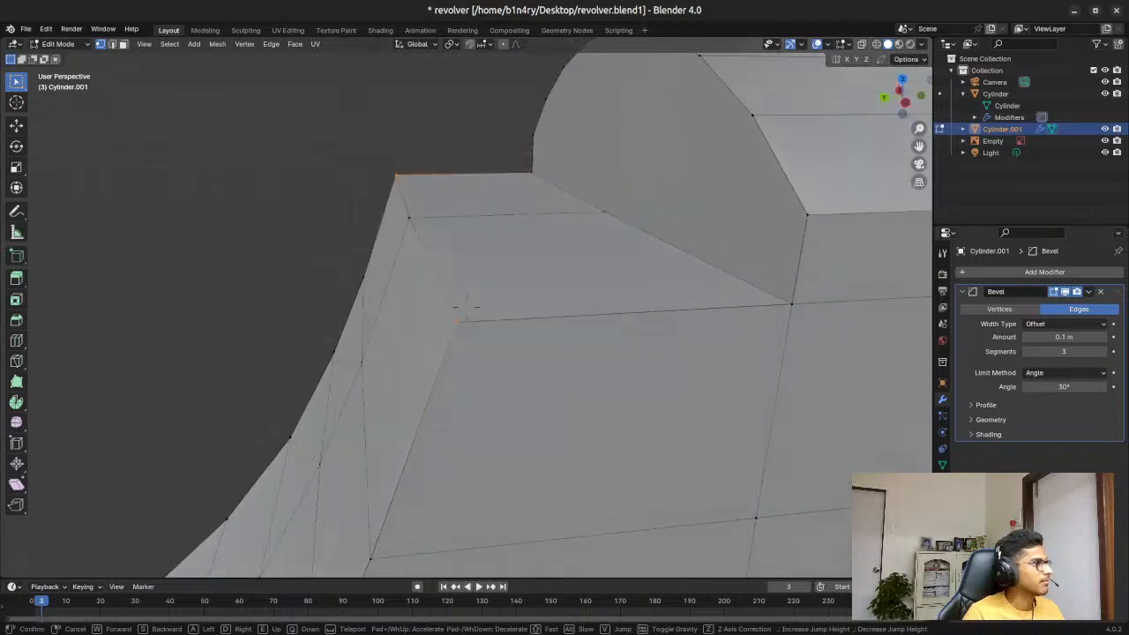
key("Return")
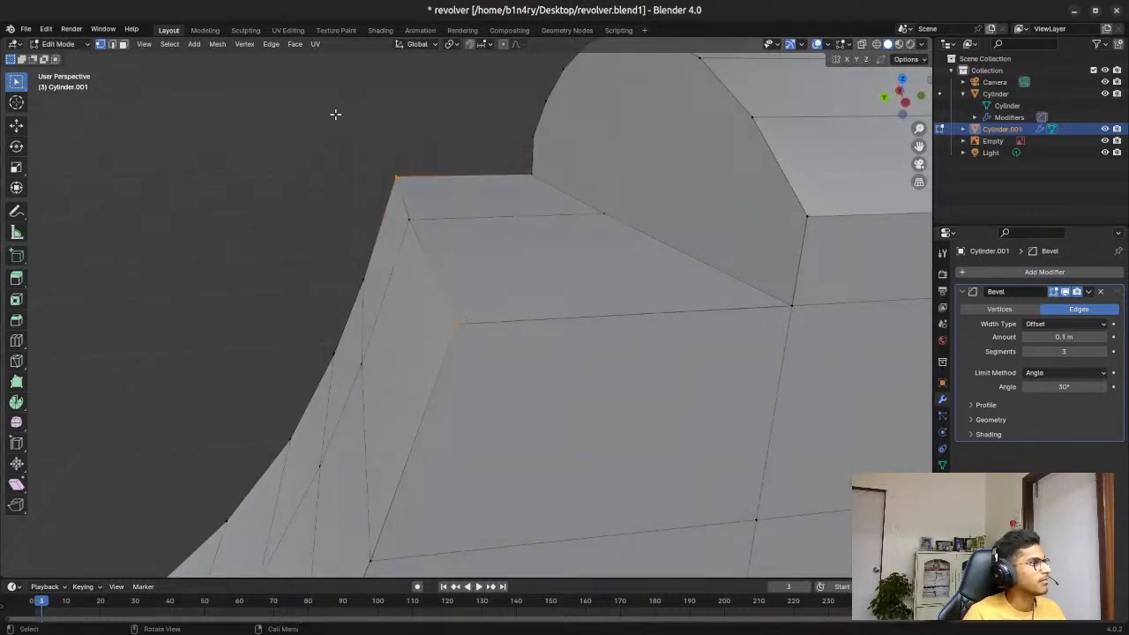
key("ctrl+v")
mouse_move(476, 265)
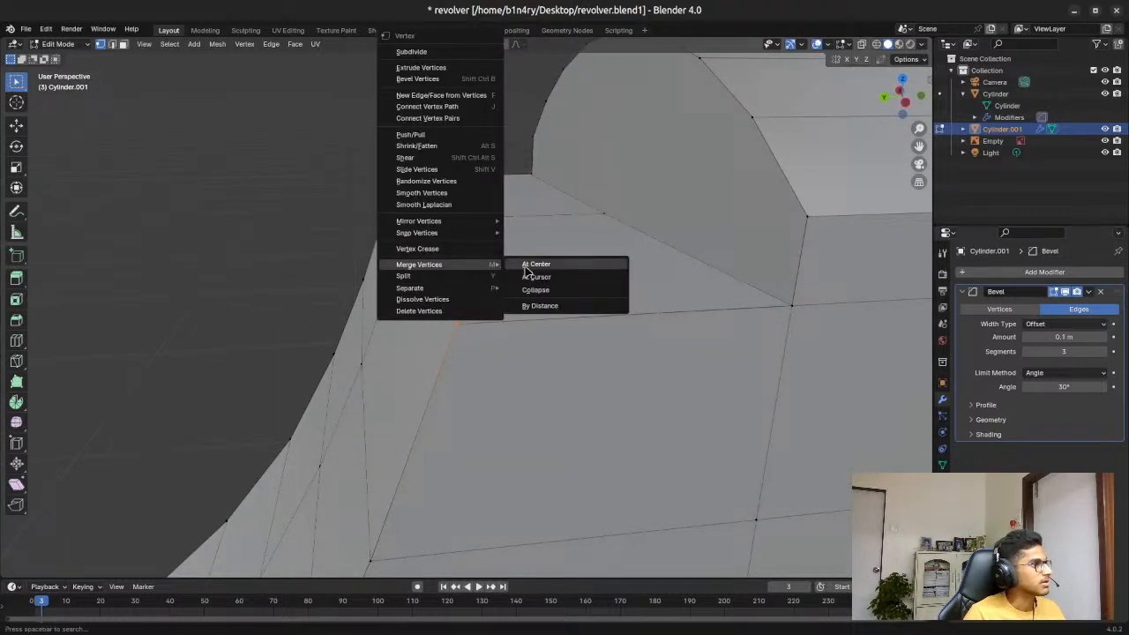
left_click(551, 304)
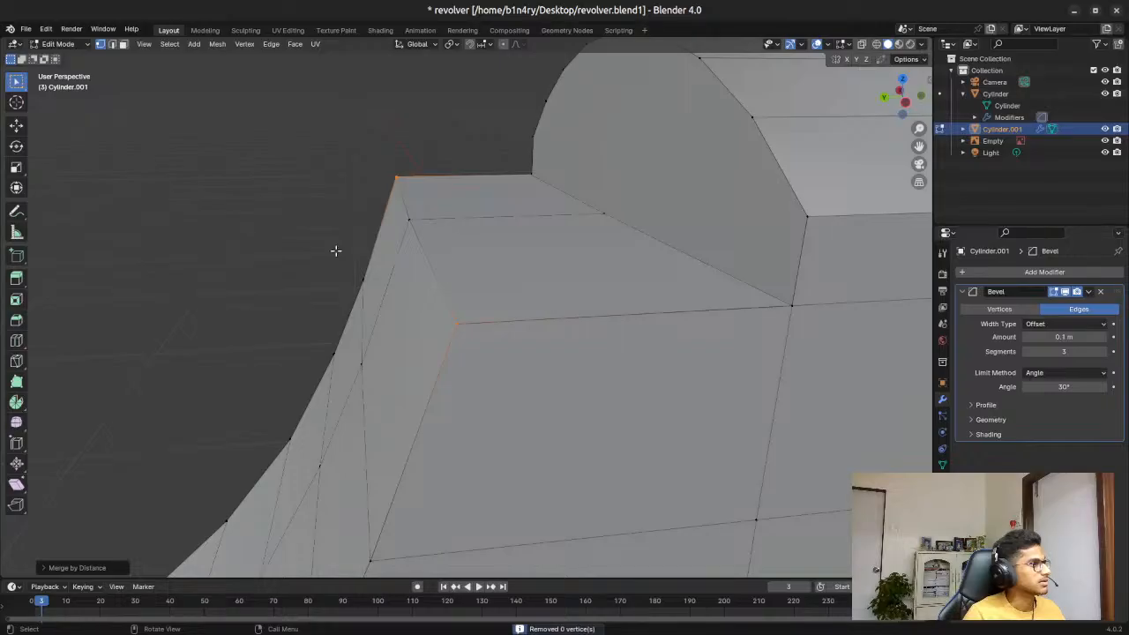
Step: Merge the overlapping vertices at one top corner of the rear slope using the Collapse option
middle_click_drag(397, 196, 477, 209)
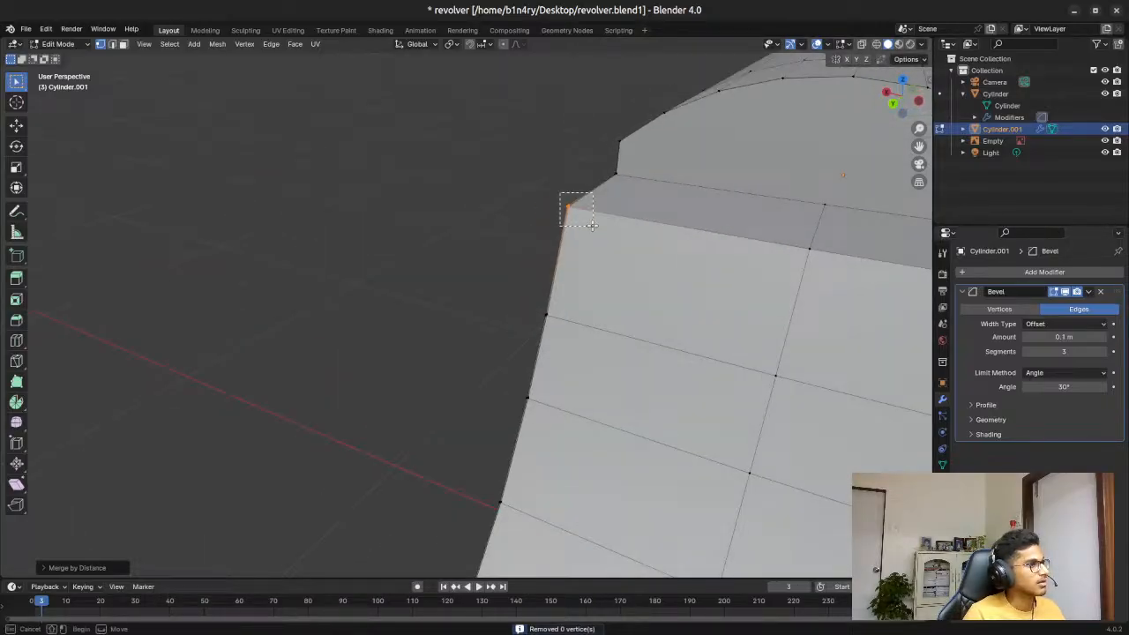
left_click(562, 208)
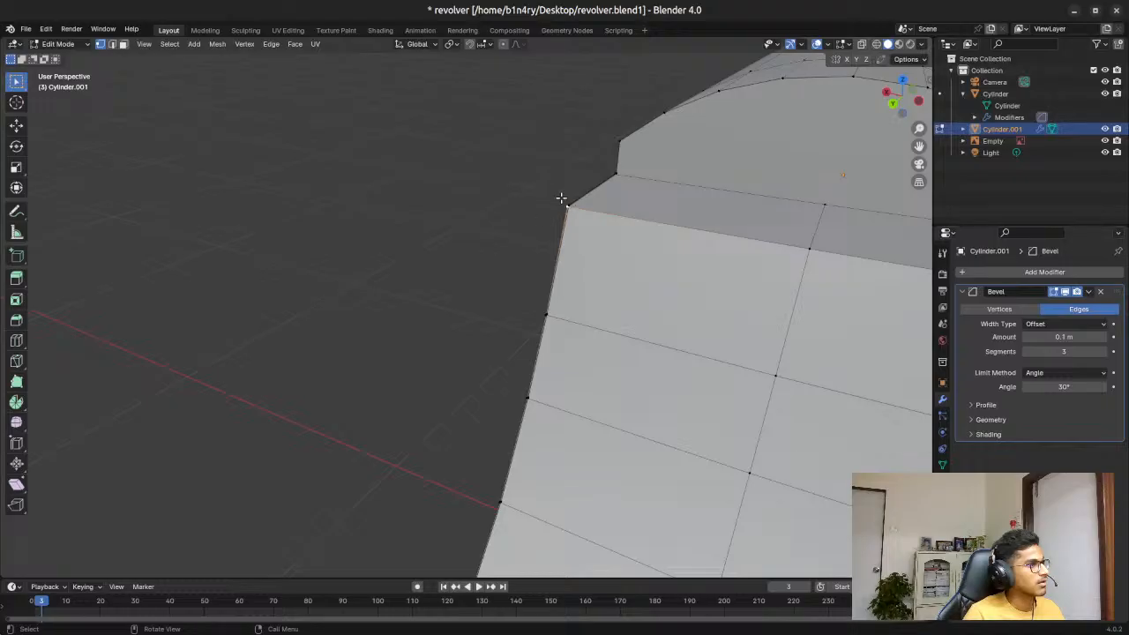
key("ctrl+v")
mouse_move(573, 266)
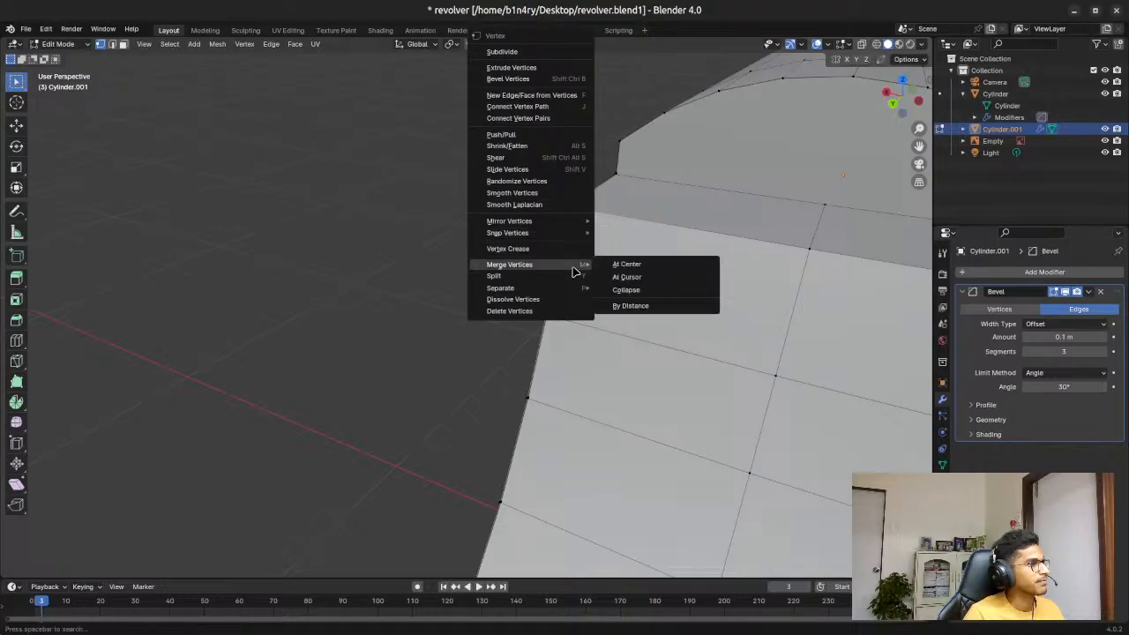
left_click(629, 290)
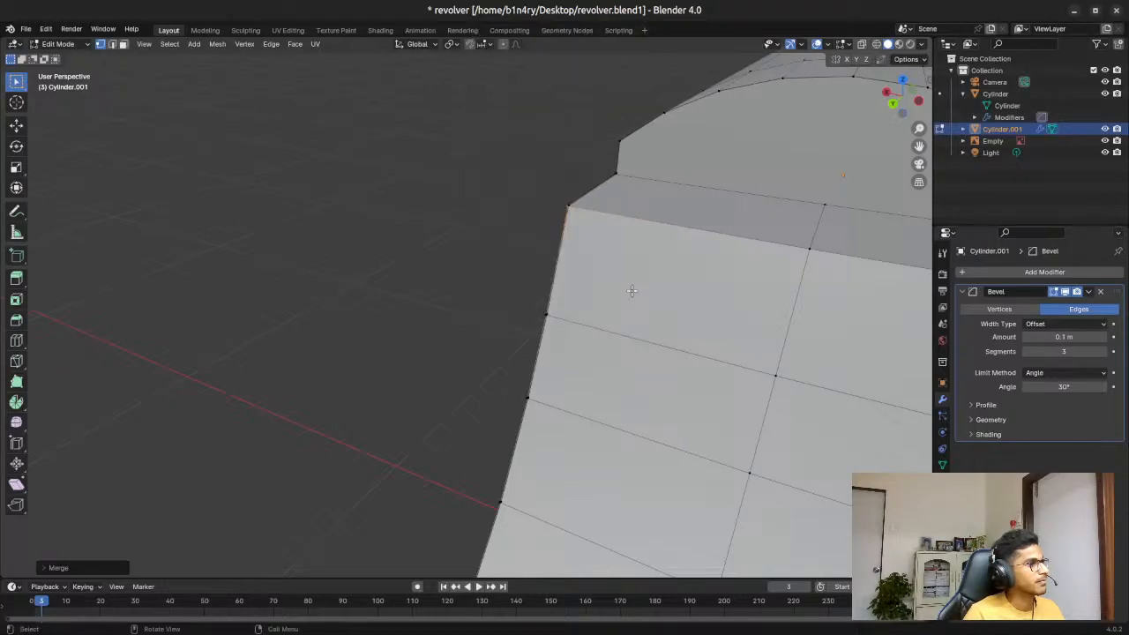
Step: Try deleting the vertices and edges at the rear slope's top corner, and undo the deletions
middle_click_drag(510, 171, 566, 186)
scroll(687, 170, "up", 1)
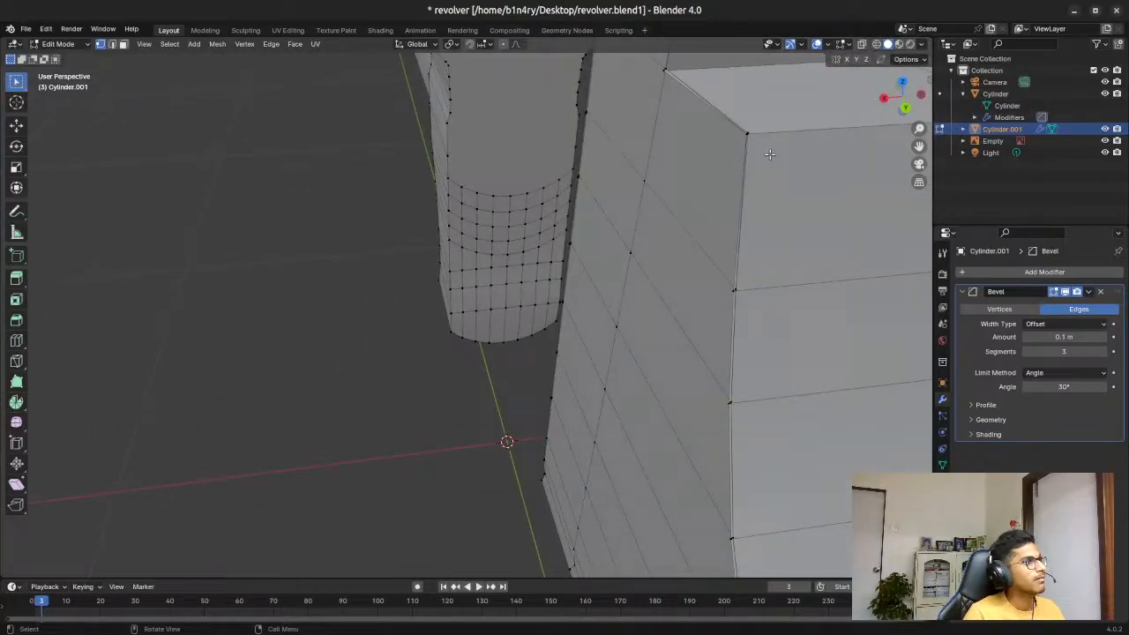
left_click(782, 132, "ctrl")
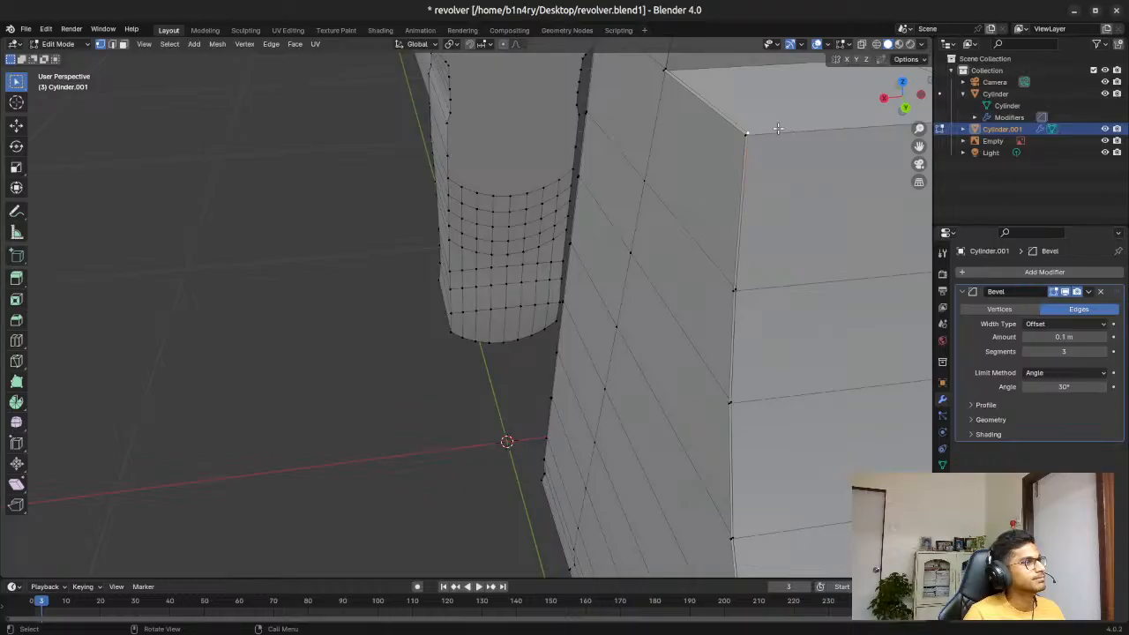
key("x")
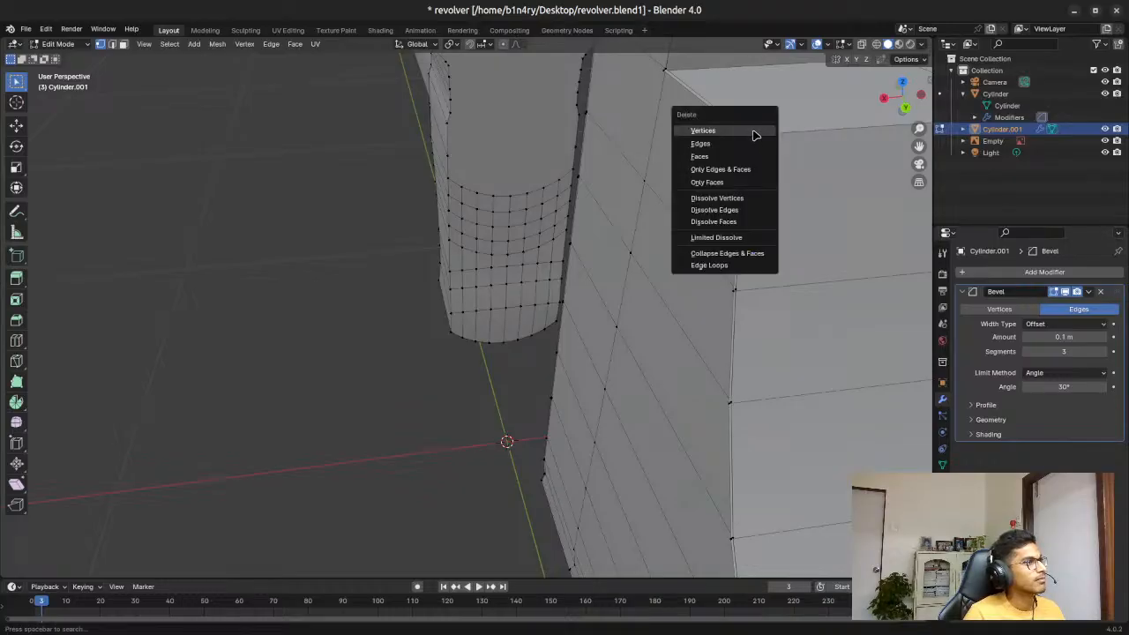
left_click(754, 133)
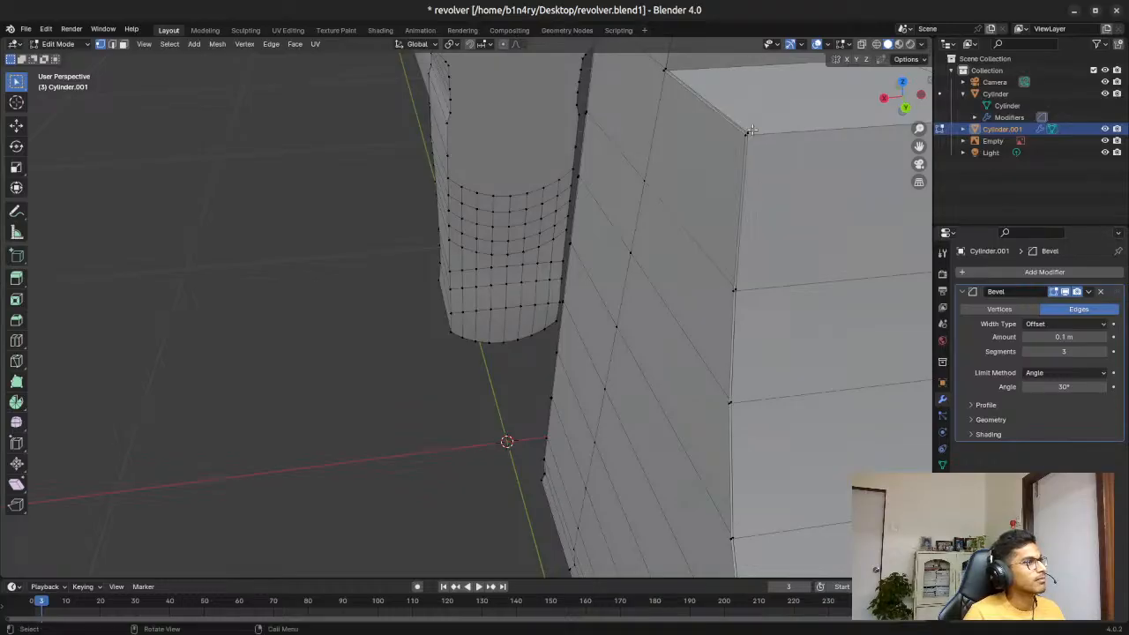
key("x")
left_click(753, 143)
key("ctrl+z")
mouse_move(787, 132)
middle_mouse_down()
mouse_move(847, 137)
mouse_move(790, 129)
middle_mouse_up()
key("ctrl+z")
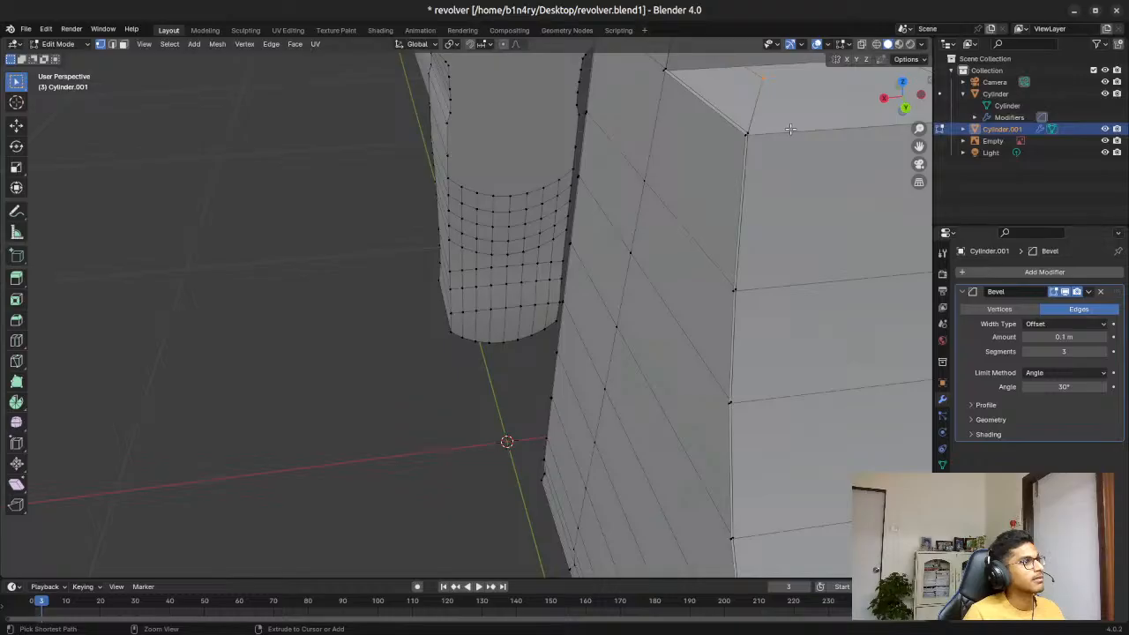
Step: Fly around the frame to examine the rear block's top corner, its side faces and the narrow seam along the slope's top edge
middle_click_drag(791, 129, 803, 179)
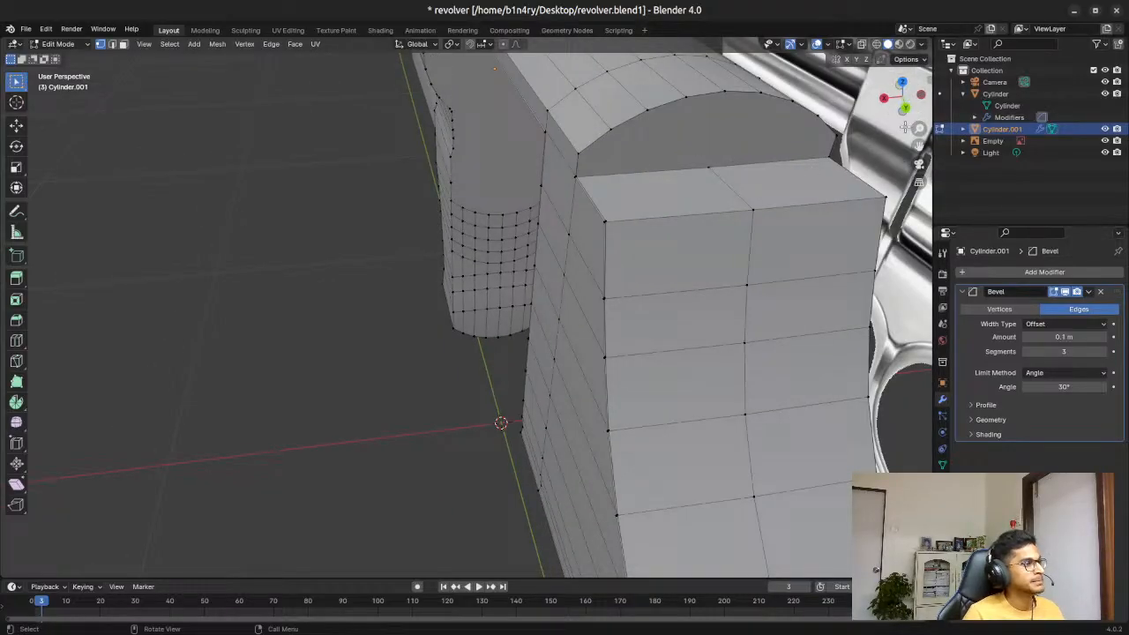
key("shift+grave")
key("w")
key("w")
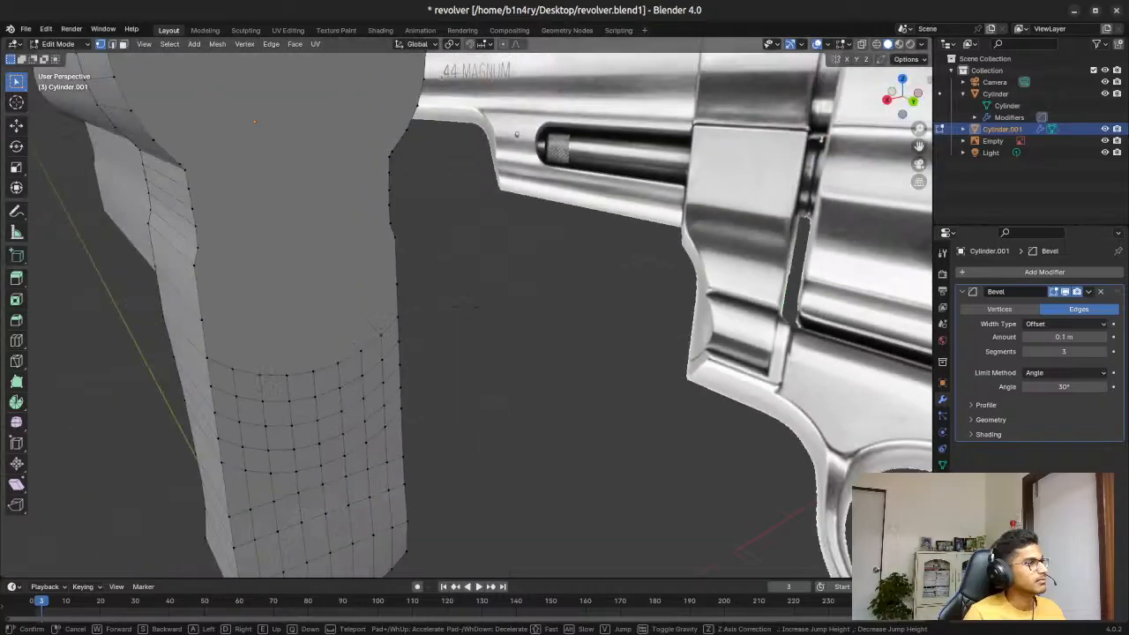
key("s")
key("s")
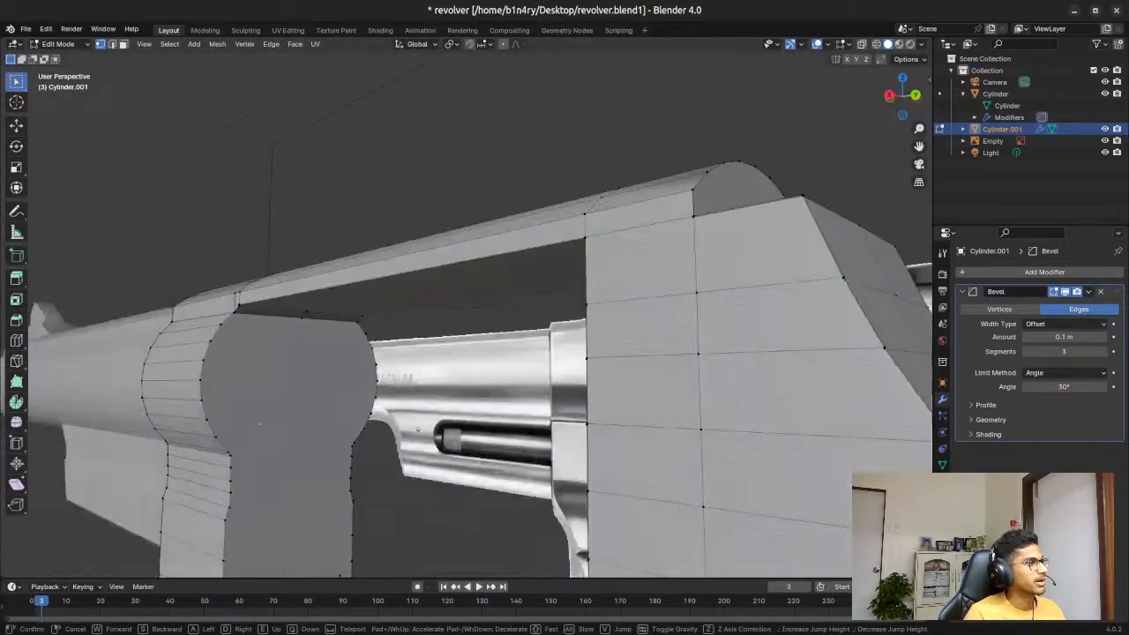
key("w")
key("s")
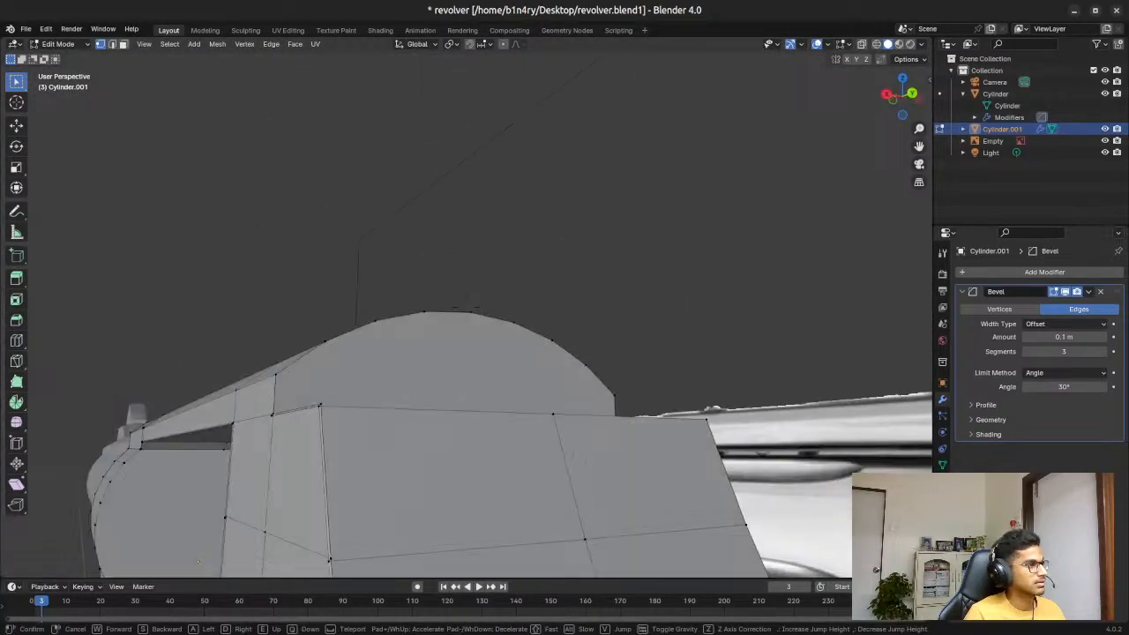
key("w")
key("s")
key("s")
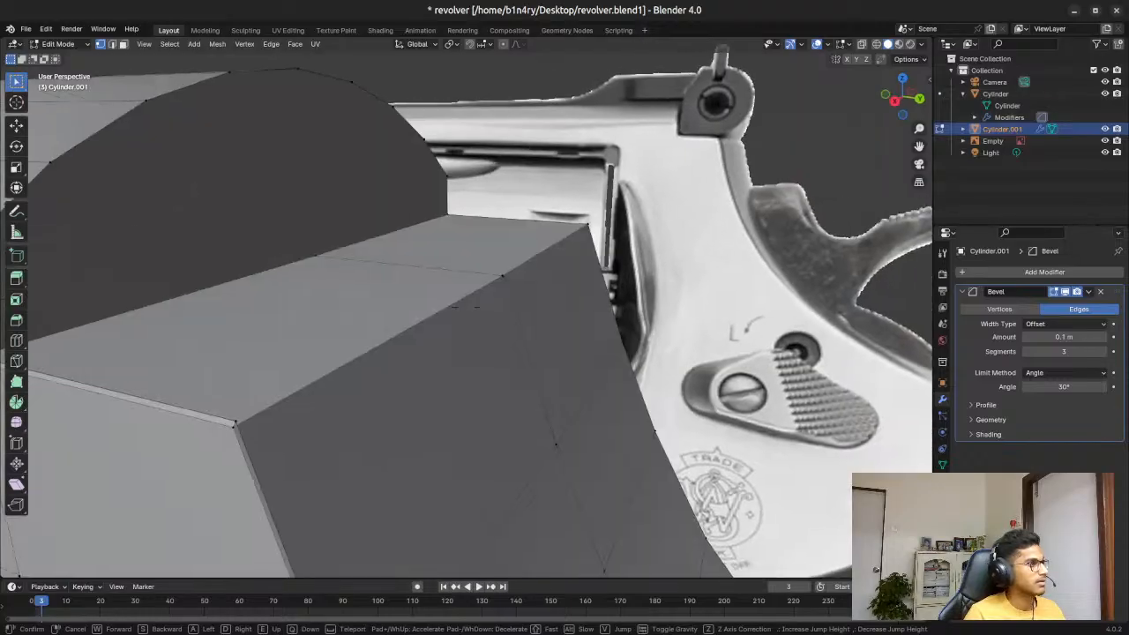
key("w")
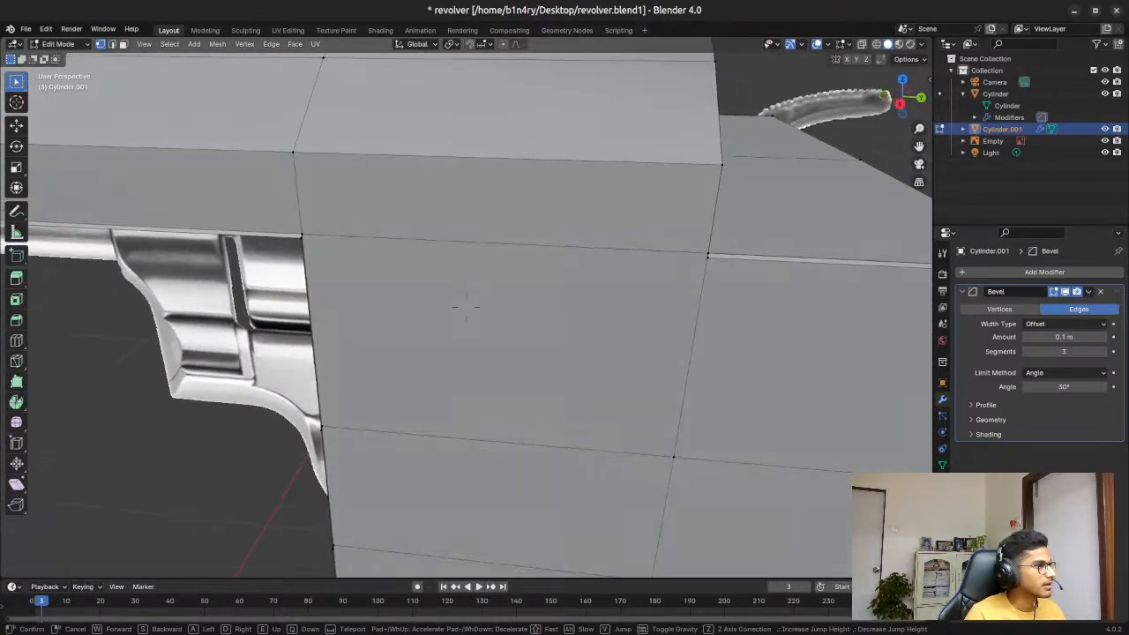
key("w")
key("s")
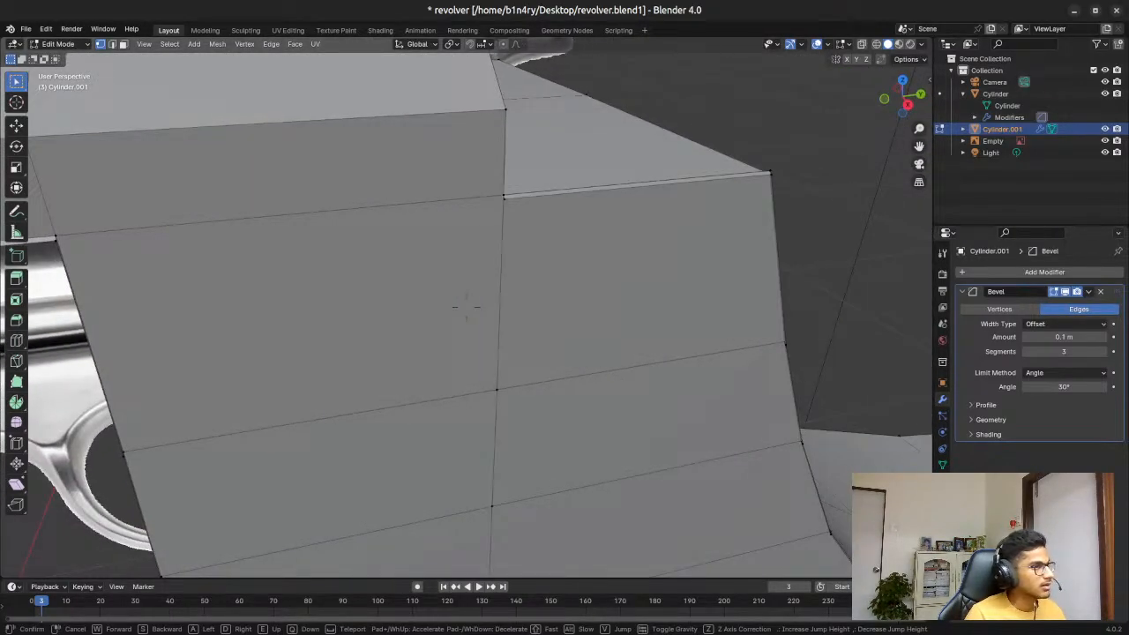
key("w")
key("s")
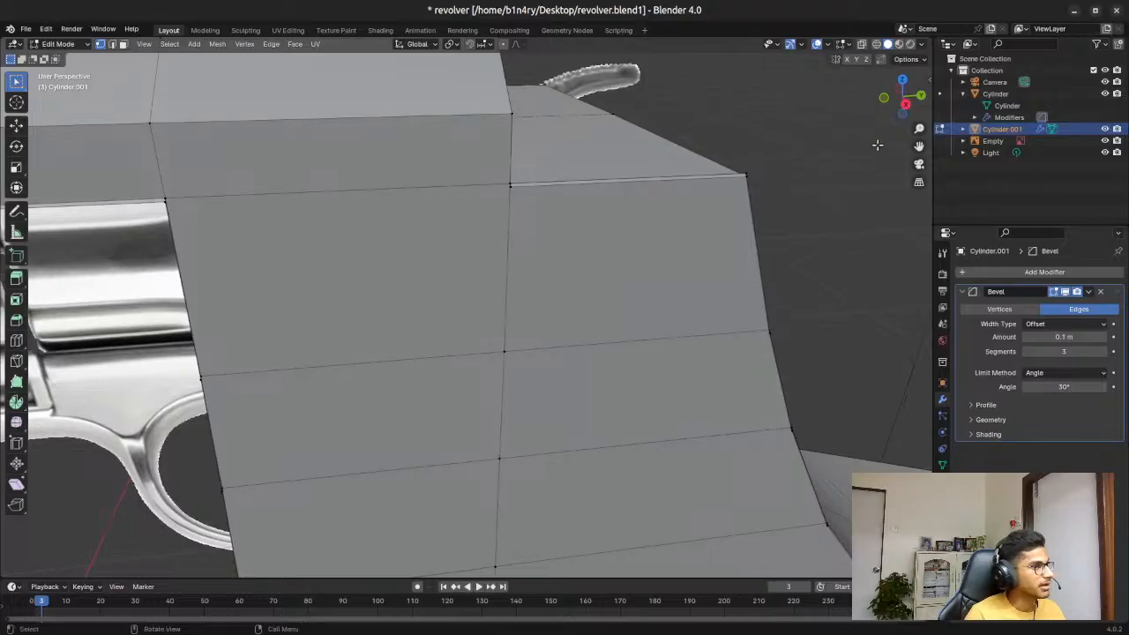
scroll(670, 169, "up", 1)
scroll(669, 166, "down", 1)
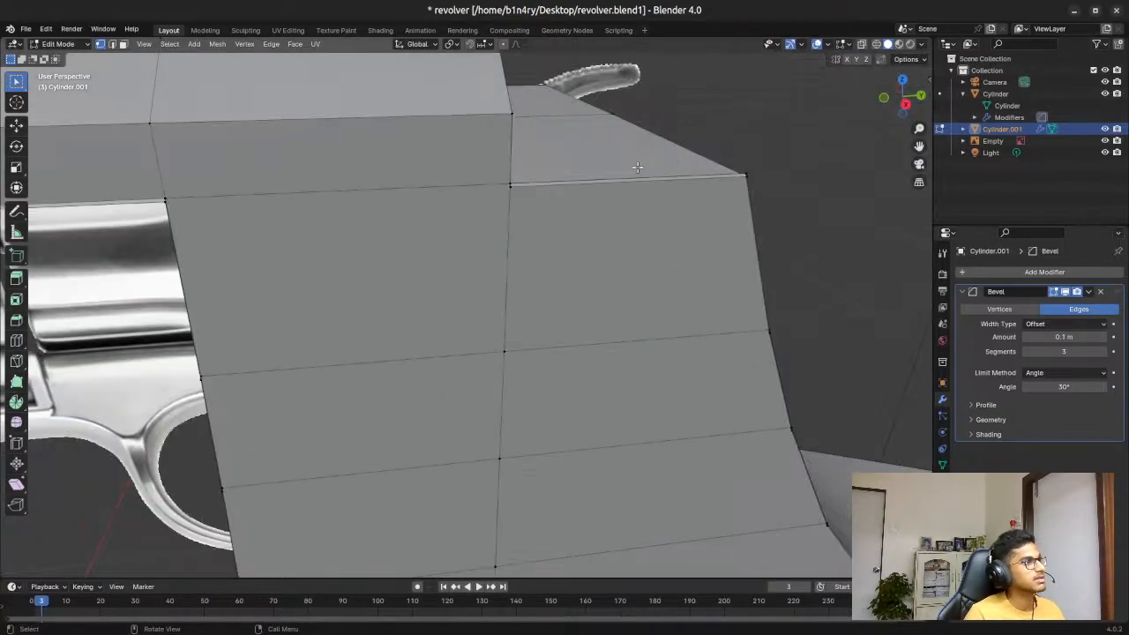
Step: Check the thin face along the rear slope's top edge and the adjoining slope and side faces by selecting them individually
key("3")
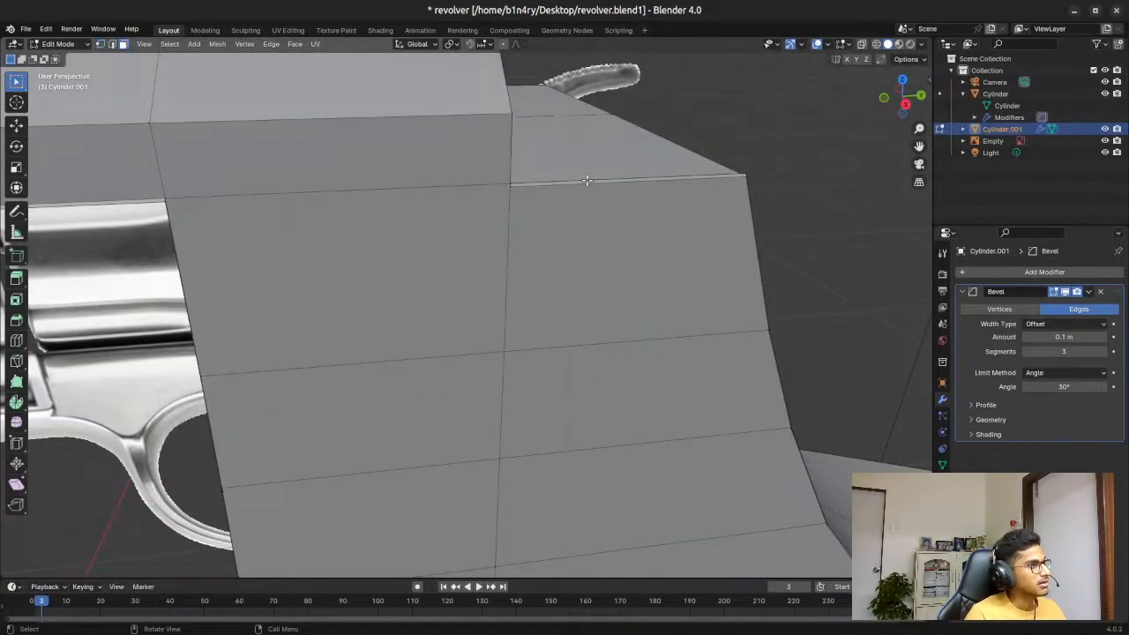
left_click(589, 184)
left_click(594, 182)
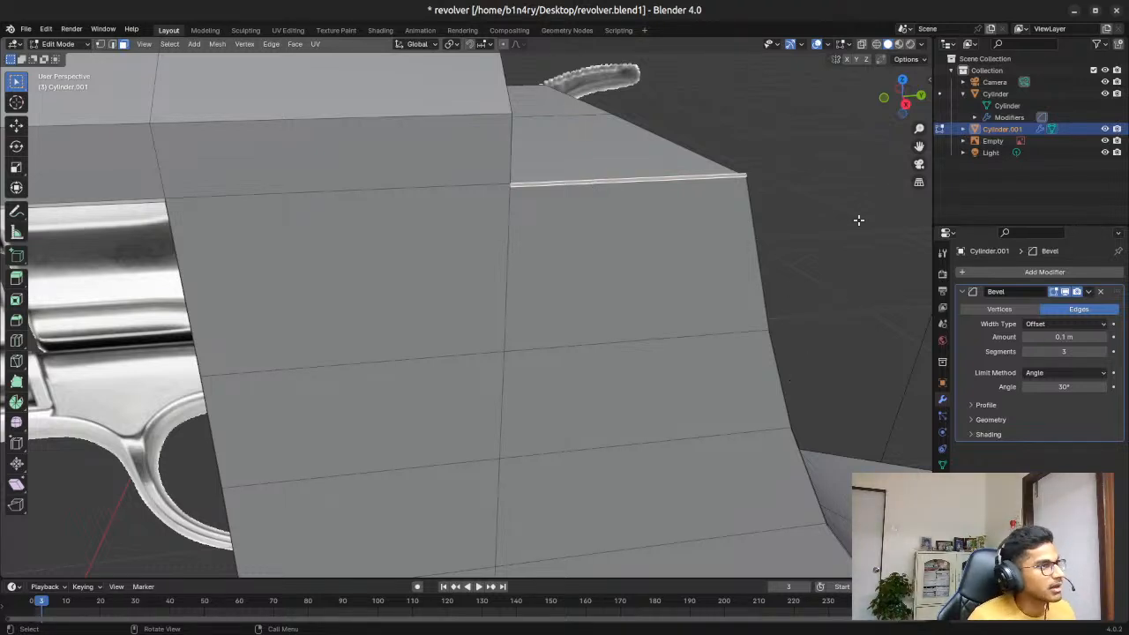
left_click_drag(920, 146, 571, 141)
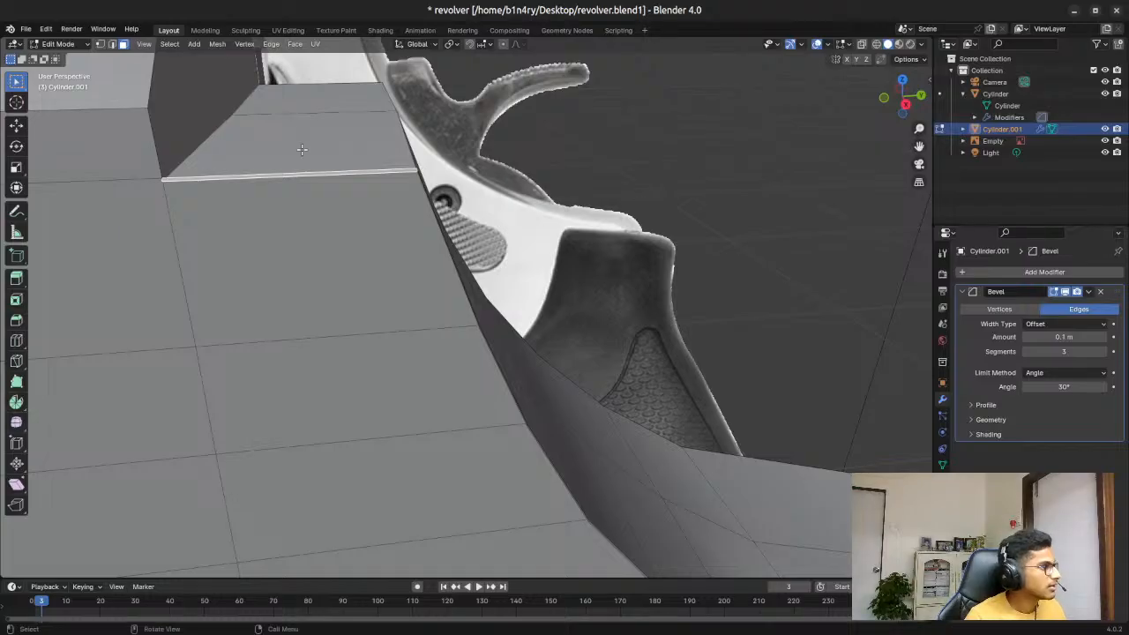
scroll(298, 132, "up", 3)
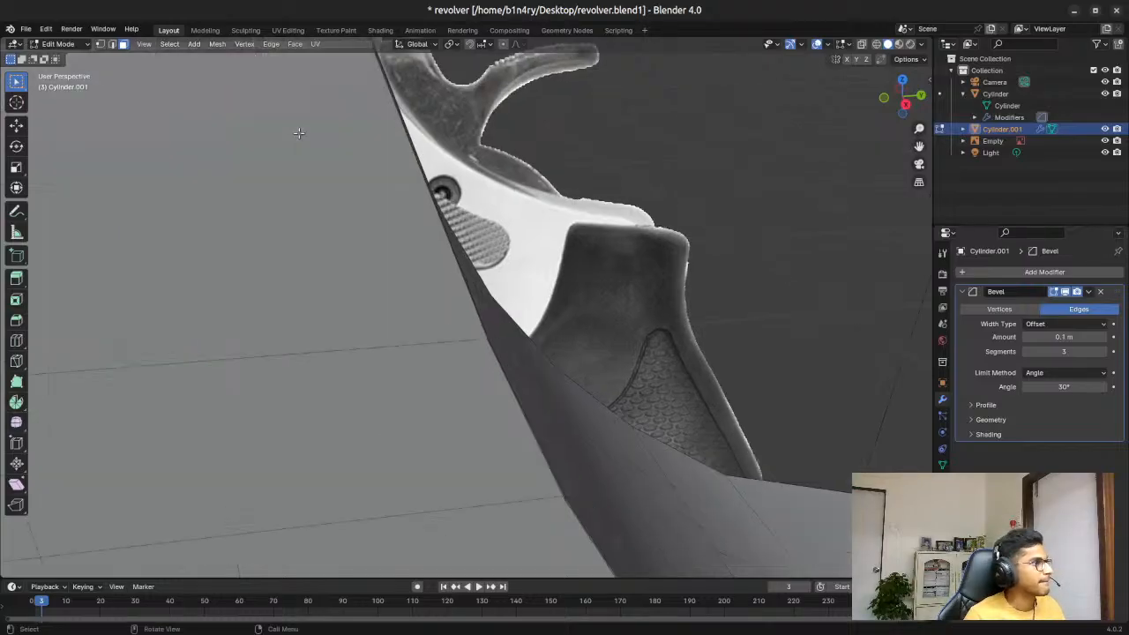
left_click(482, 294)
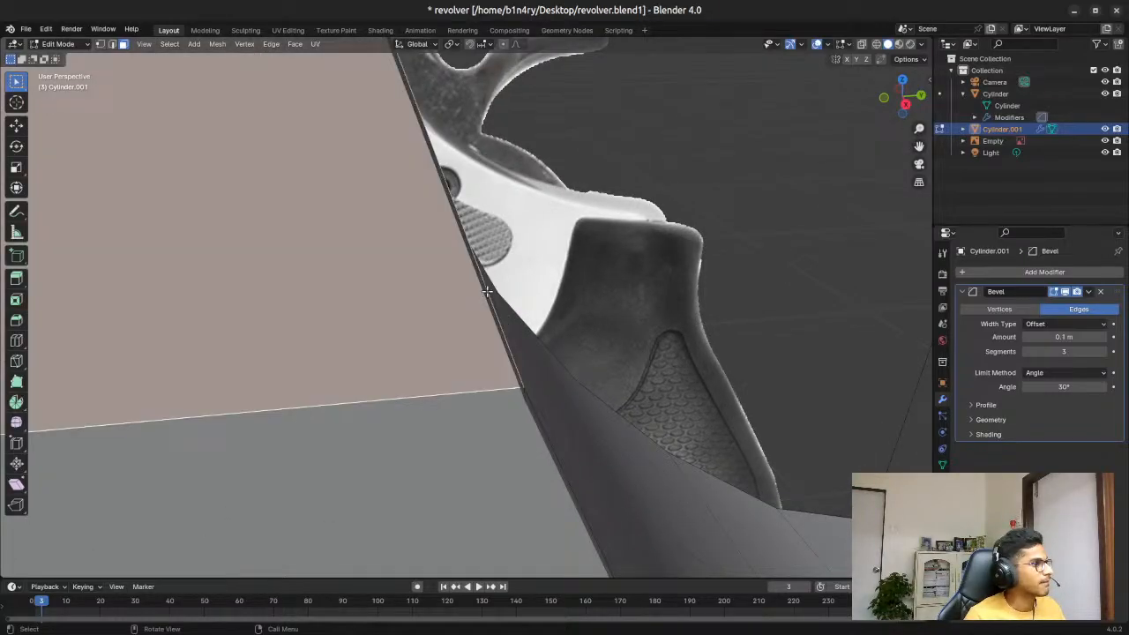
left_click(487, 291)
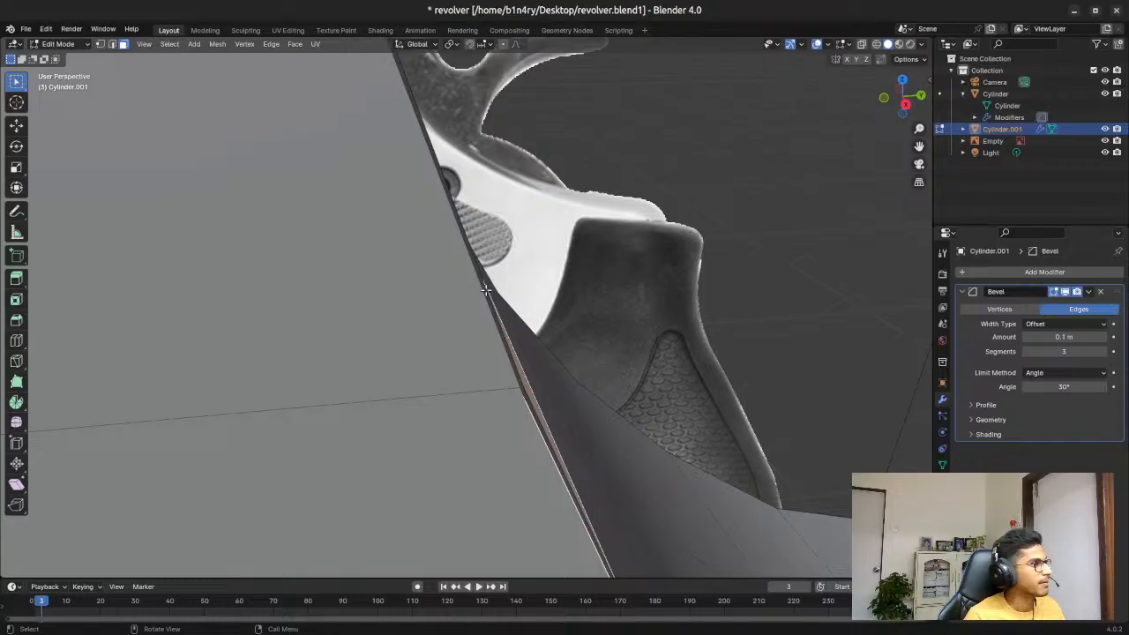
mouse_move(589, 287)
middle_mouse_down()
mouse_move(532, 289)
mouse_move(574, 267)
mouse_move(572, 278)
middle_mouse_up()
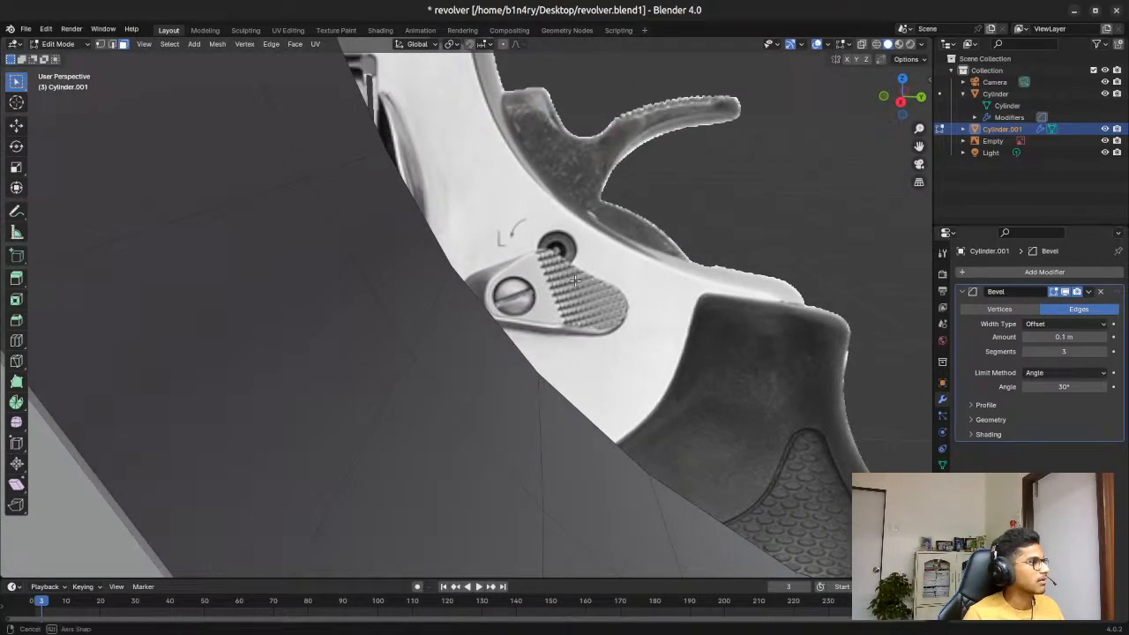
scroll(583, 282, "up", 6)
scroll(599, 291, "down", 6)
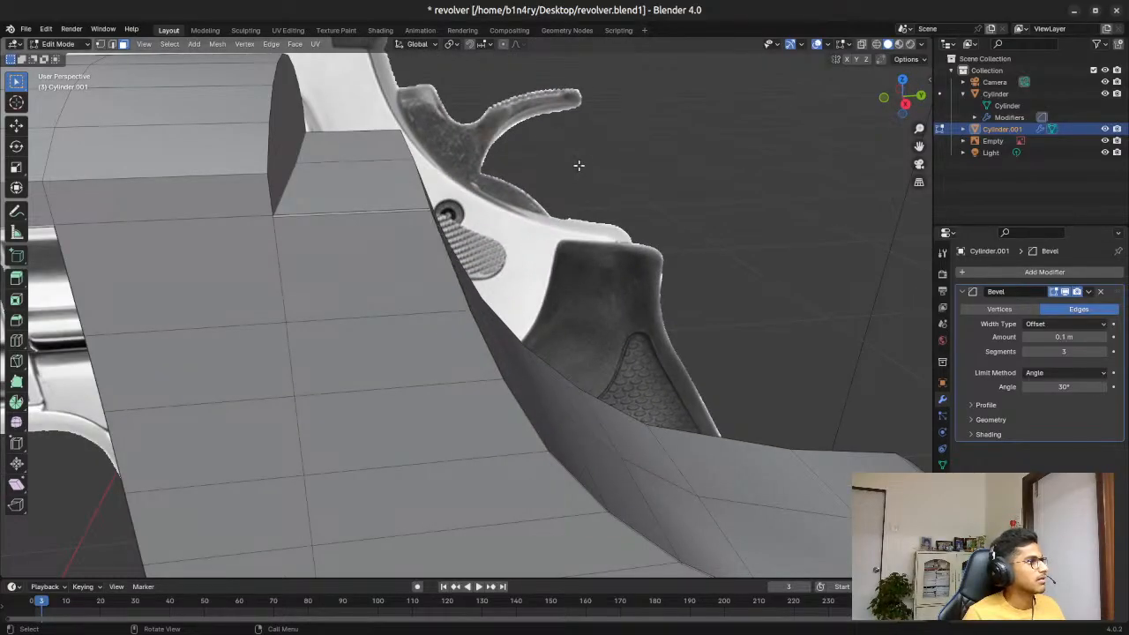
Step: Select the centre line of vertices from the rear slope's top edge to its lower end and shift it slightly along global Y
middle_click_drag(554, 171, 372, 234)
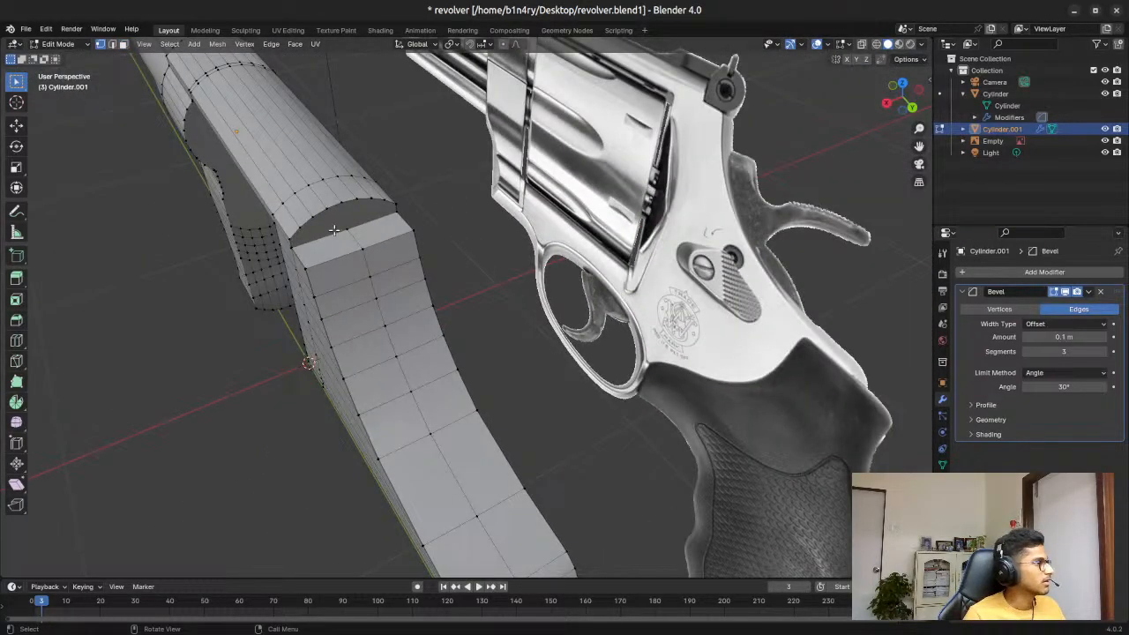
middle_click_drag(479, 378, 527, 470)
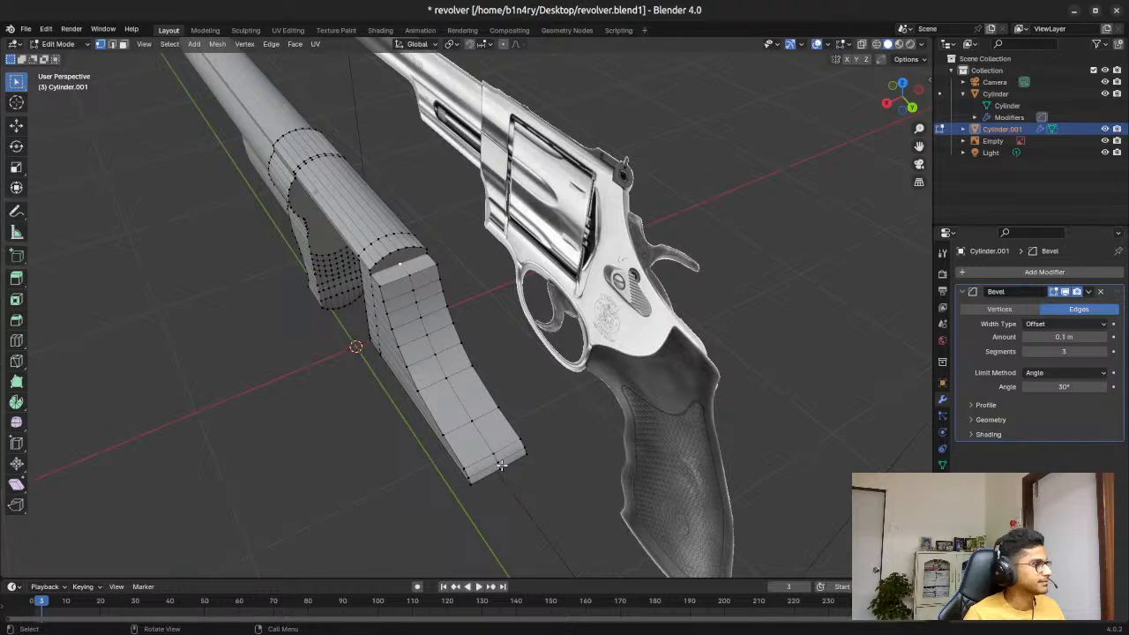
left_click(500, 469, "ctrl")
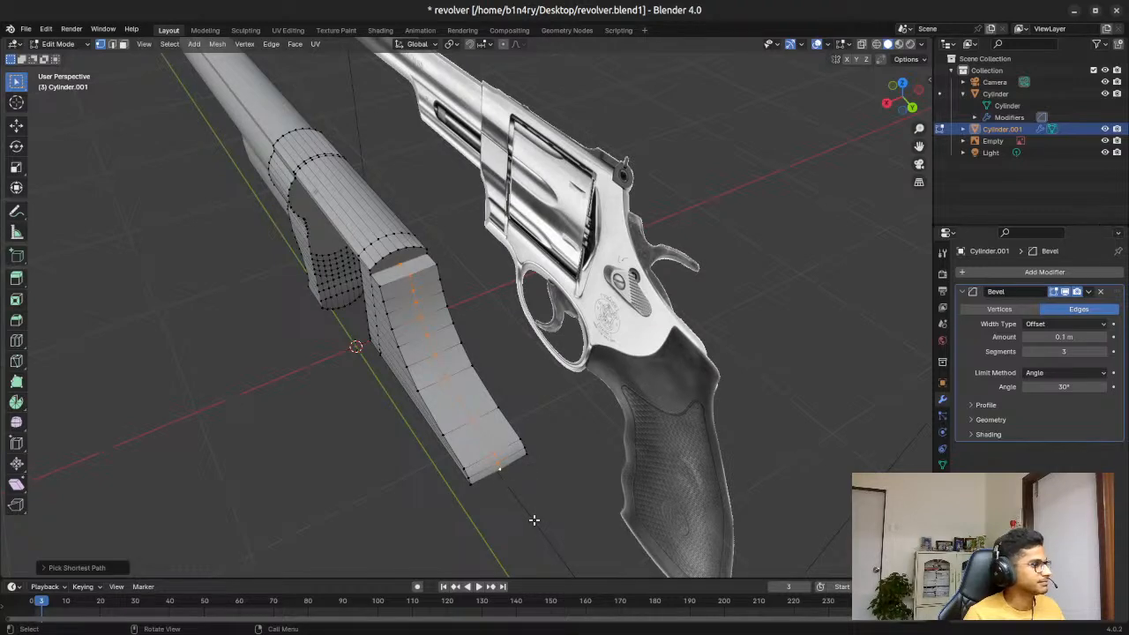
left_click(888, 104)
key("g")
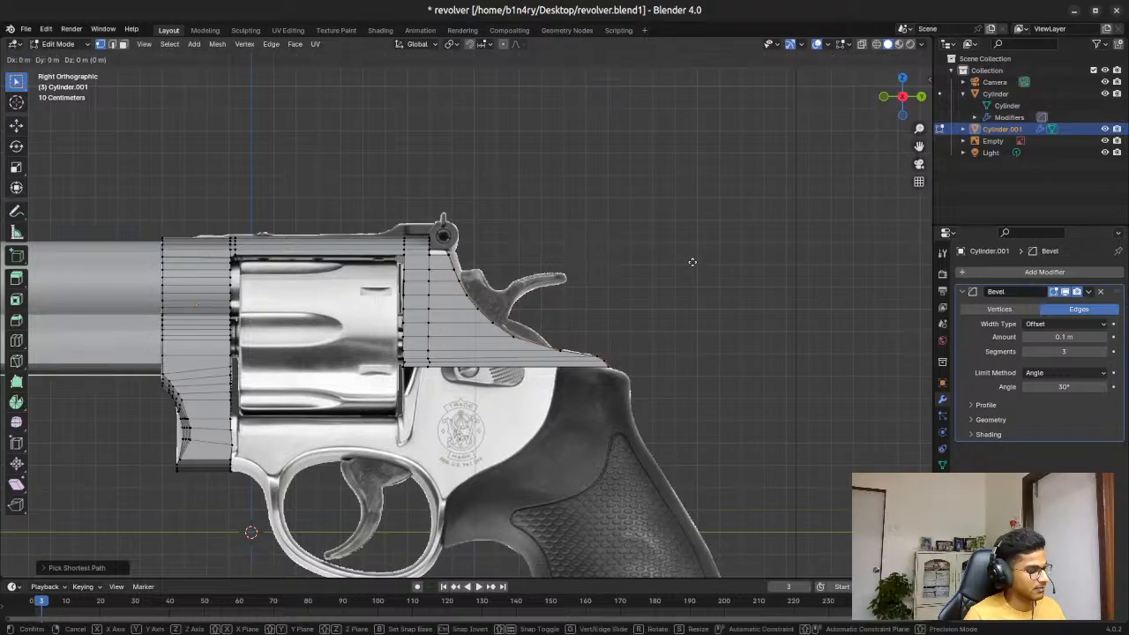
key("y")
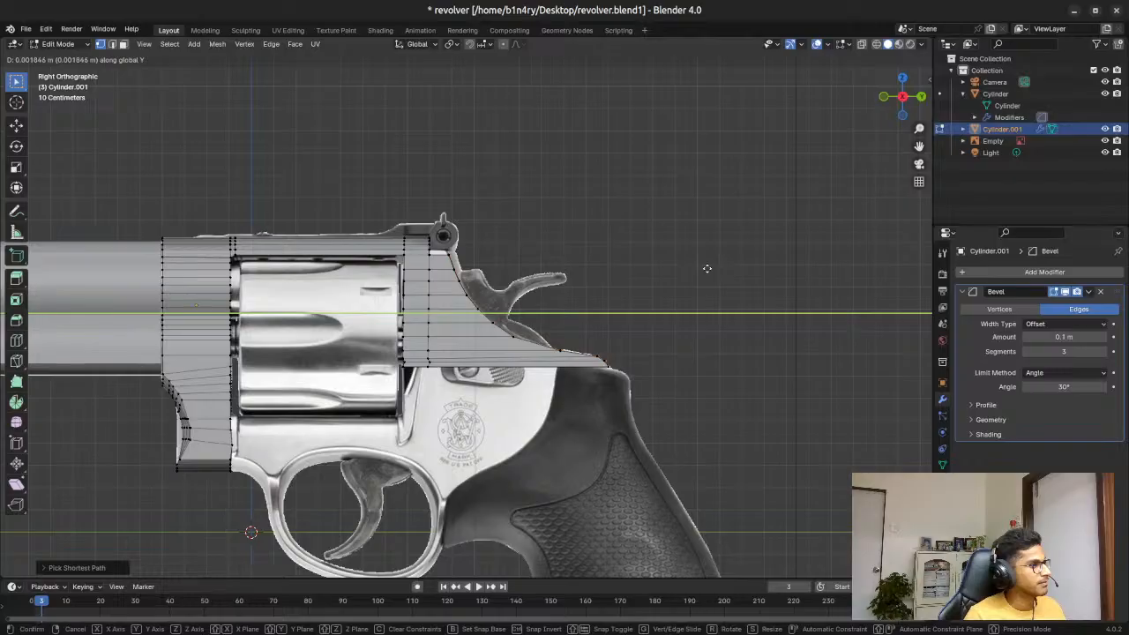
left_click(704, 268)
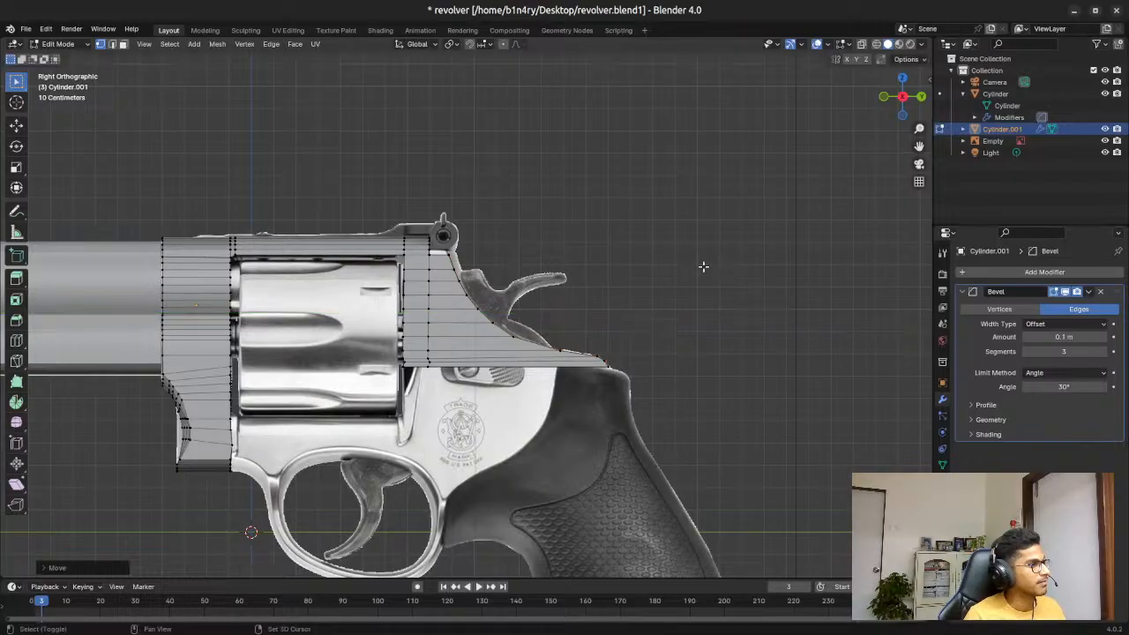
Step: Review the bevelled frame in Object Mode from the rear and side
middle_click_drag(699, 230, 623, 244)
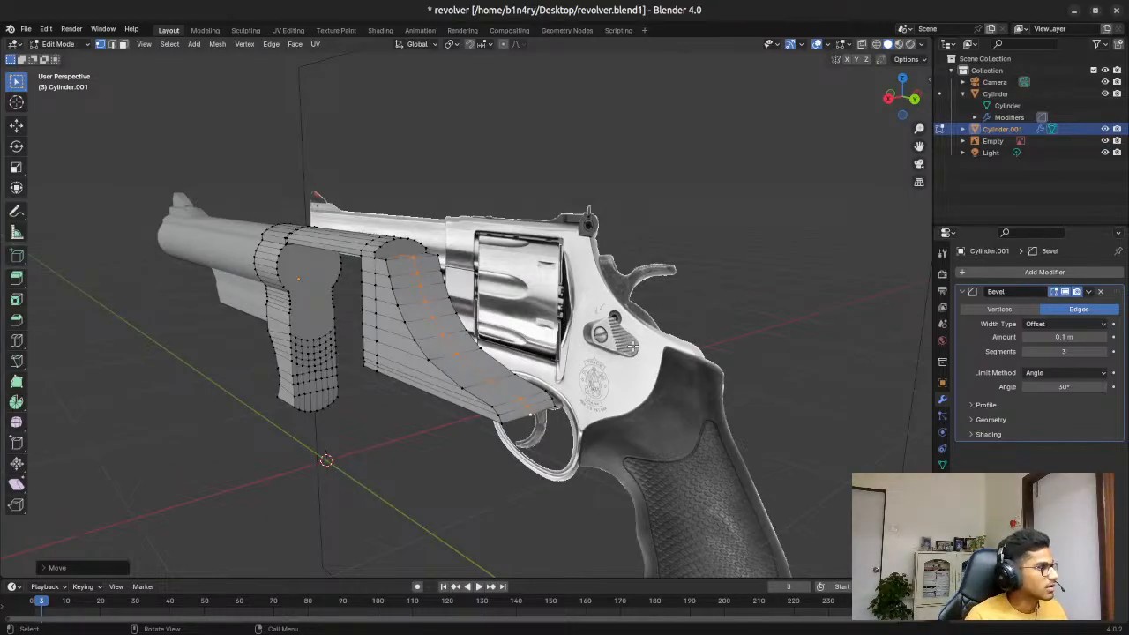
key("Tab")
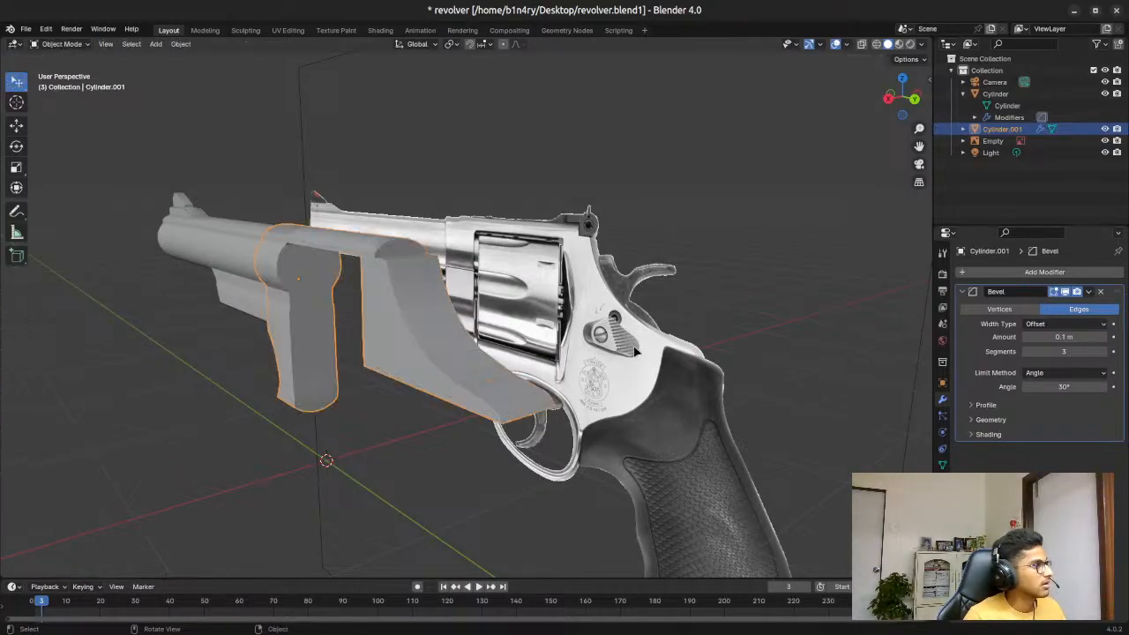
middle_click_drag(339, 268, 265, 279)
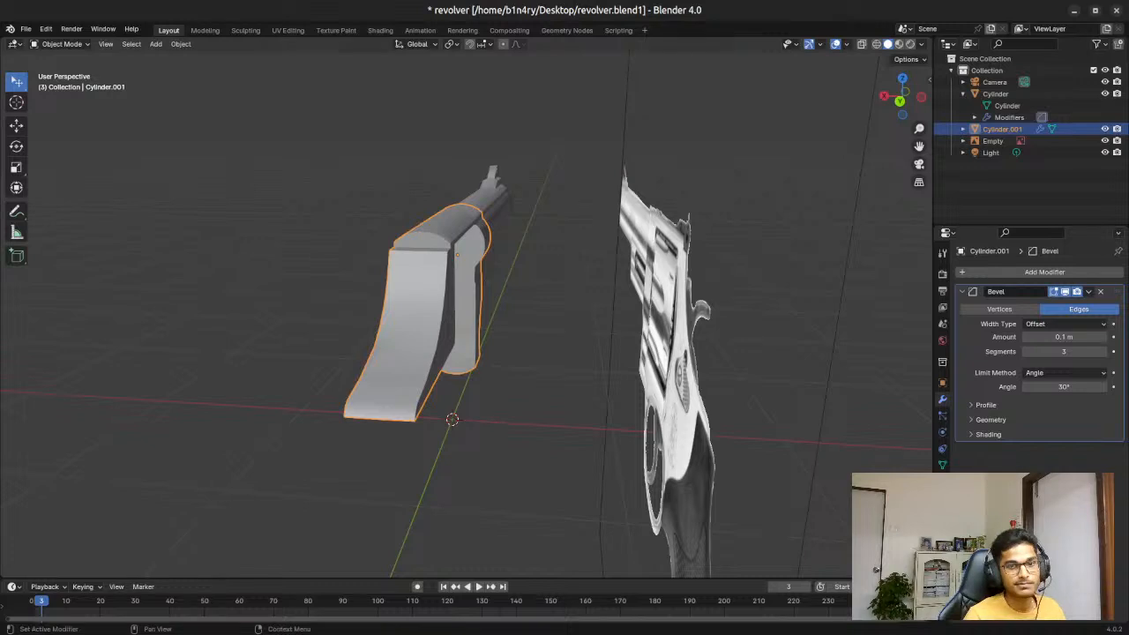
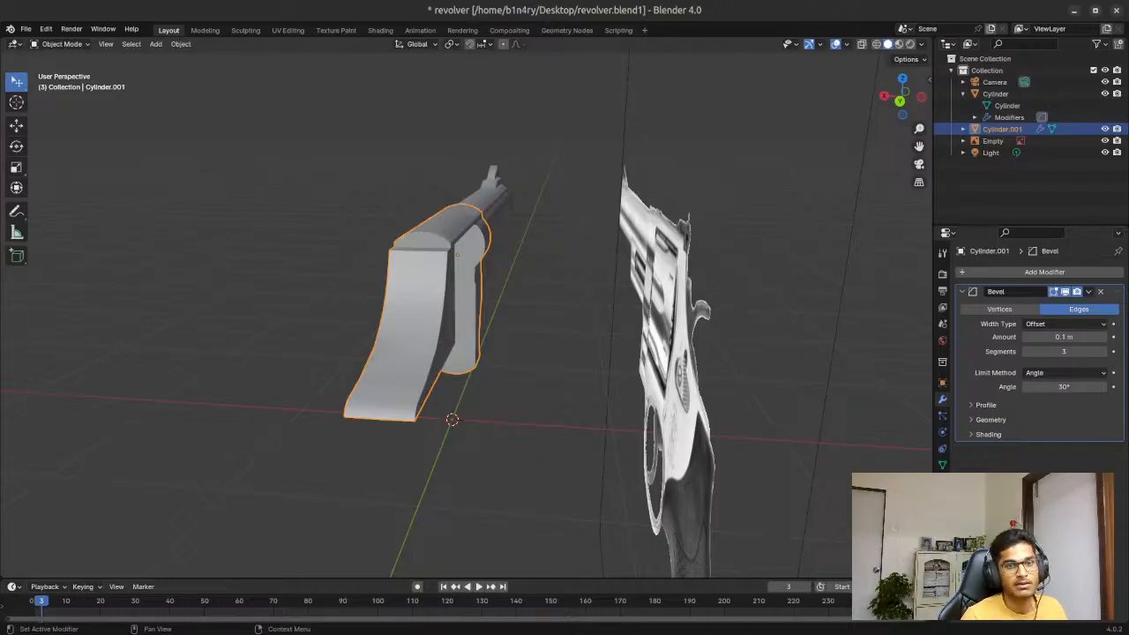
middle_click_drag(209, 297, 391, 268)
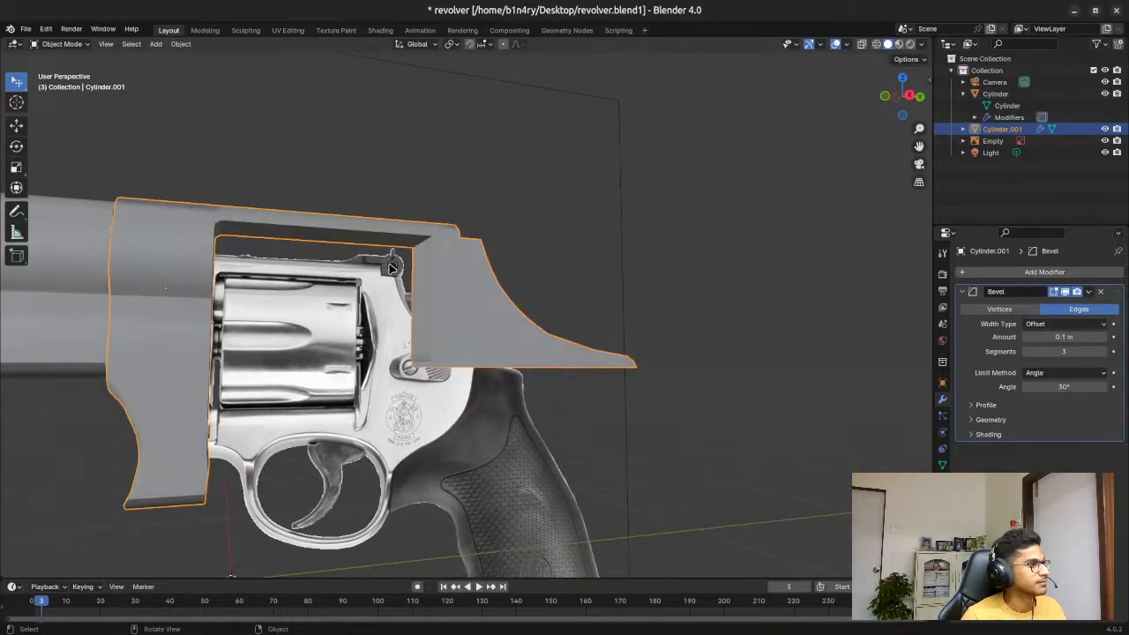
Step: Show the frame in the right orthographic view with X-ray on and enter Edit Mode
left_click(910, 95)
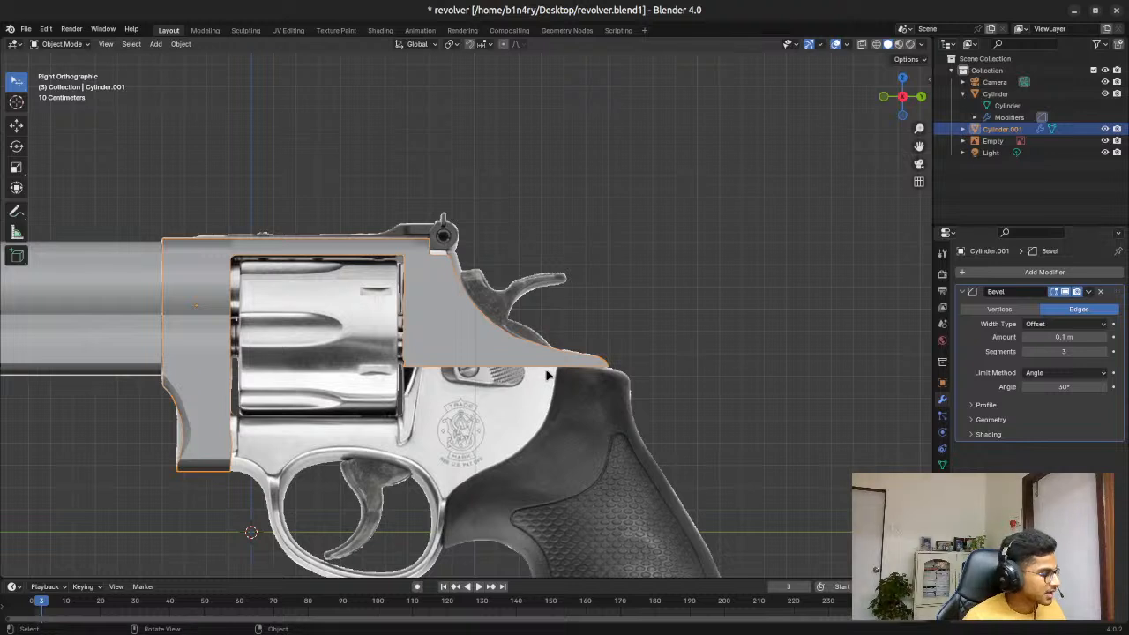
key("alt+z")
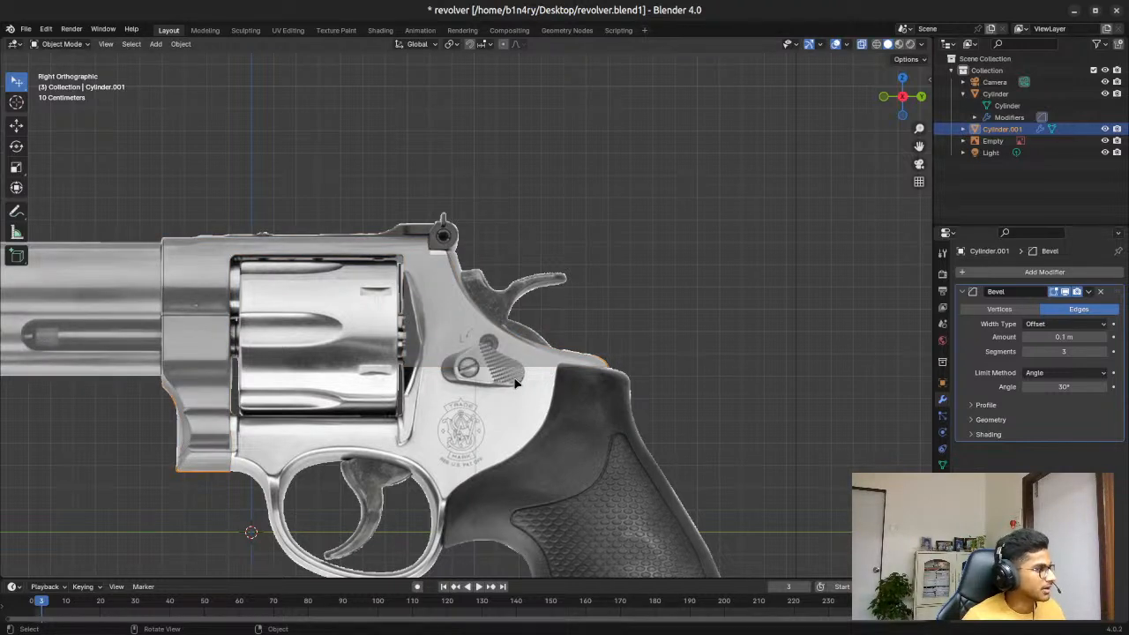
key("Tab")
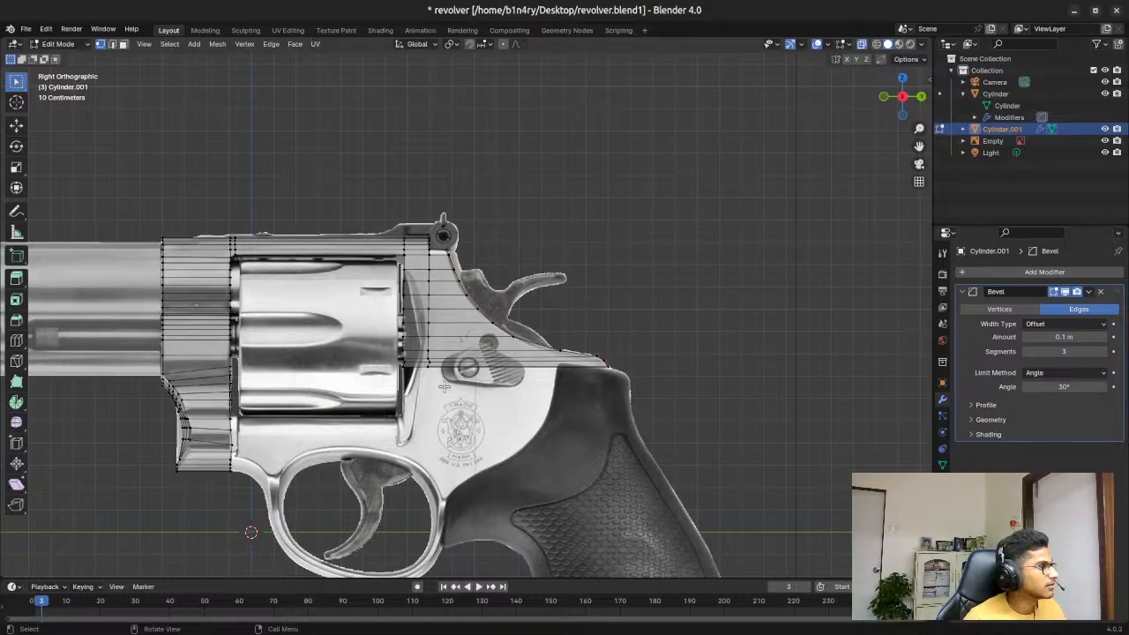
key("3")
key("ctrl+z")
key("ctrl+z")
key("ctrl+z")
key("ctrl+shift+z")
key("ctrl+shift+z")
key("ctrl+shift+z")
key("ctrl+shift+z")
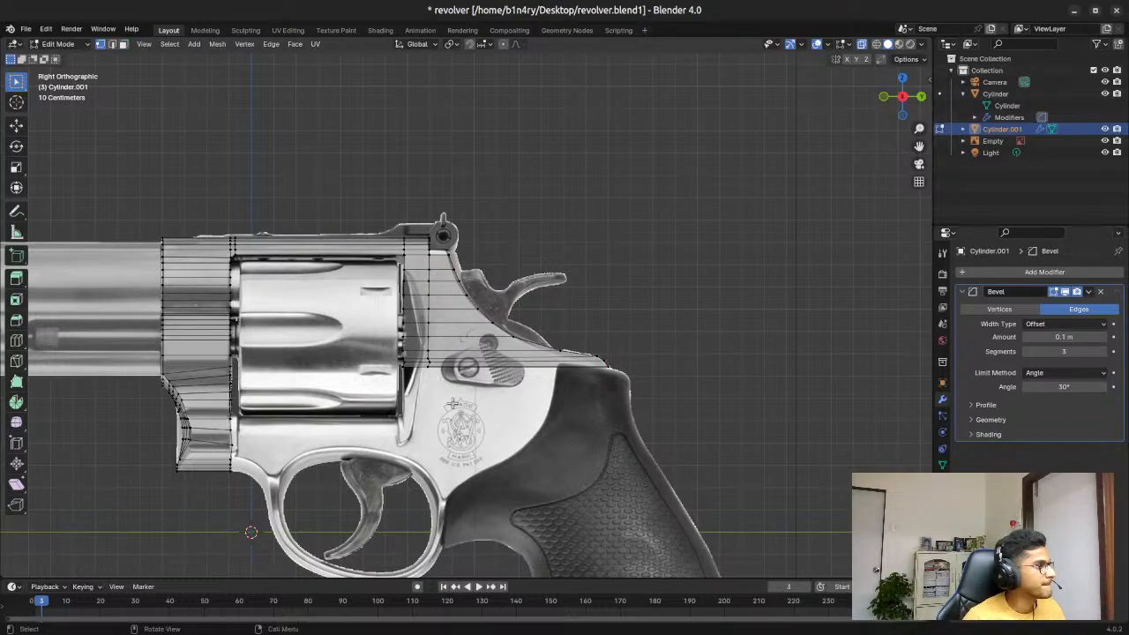
Step: Move the selected vertices on the horizontal edge line just above the rear frame's bottom edge about -0.007 m along global Y
scroll(452, 403, "up", 5)
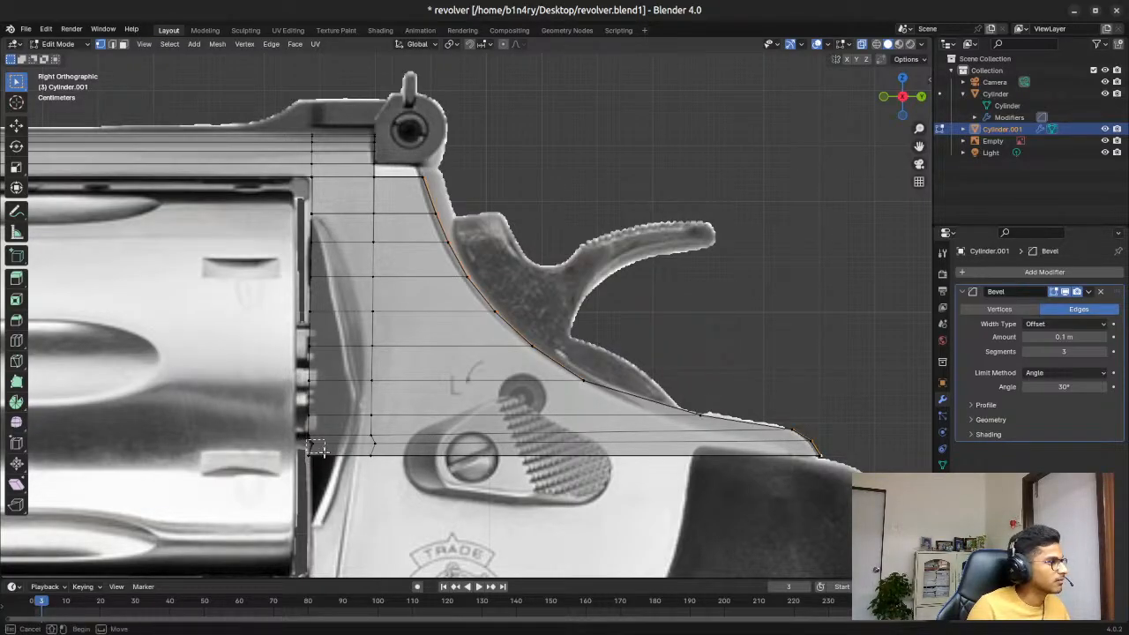
left_click(394, 446, "alt")
key("g")
key("y")
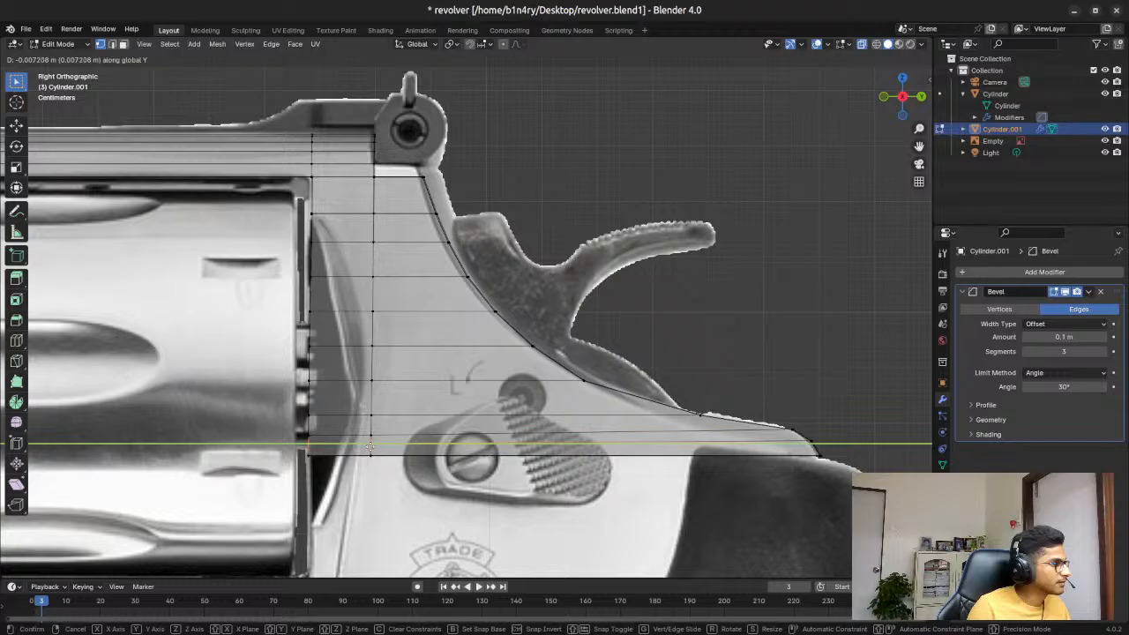
left_click(371, 447)
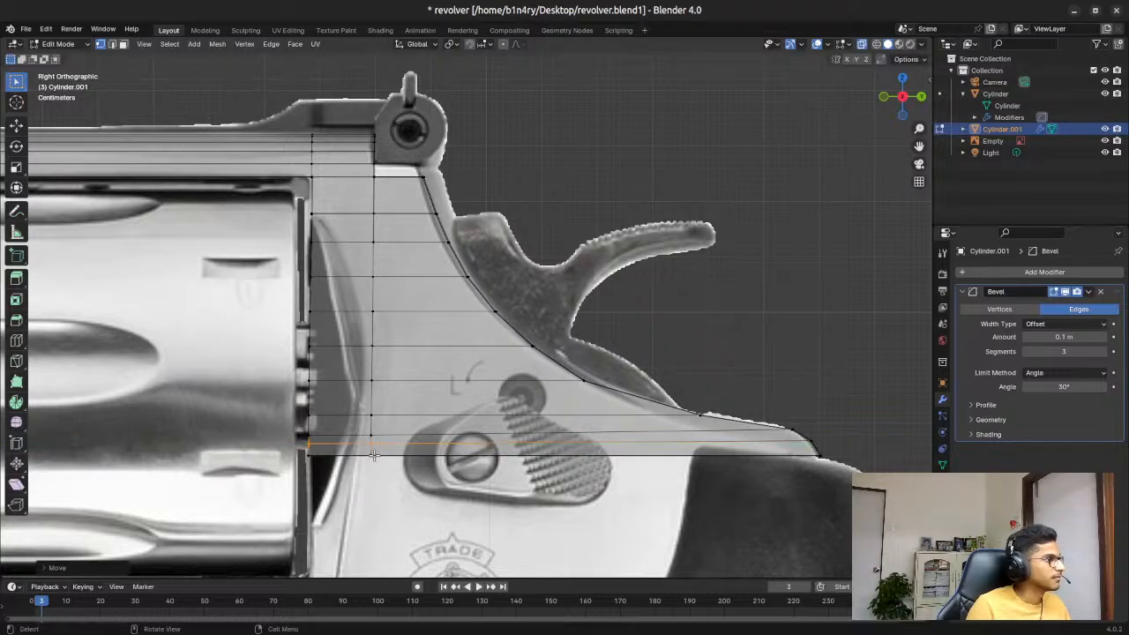
Step: Select the rear frame's entire bottom edge and extrude it about 0.425 m downward over the upper grip
left_click(403, 497)
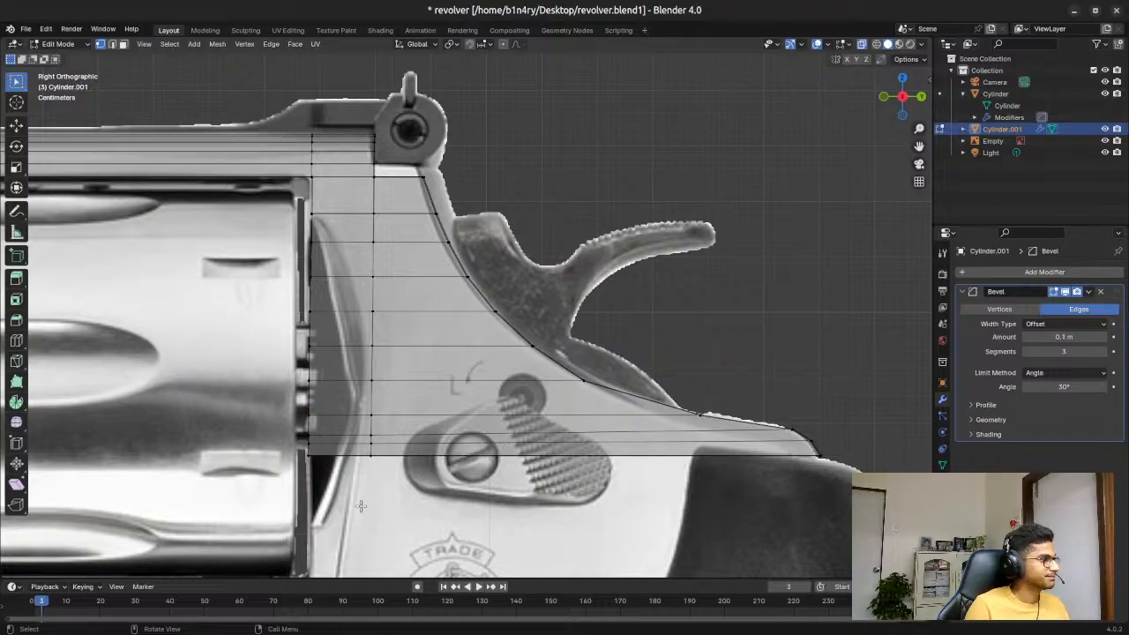
scroll(361, 506, "down", 4)
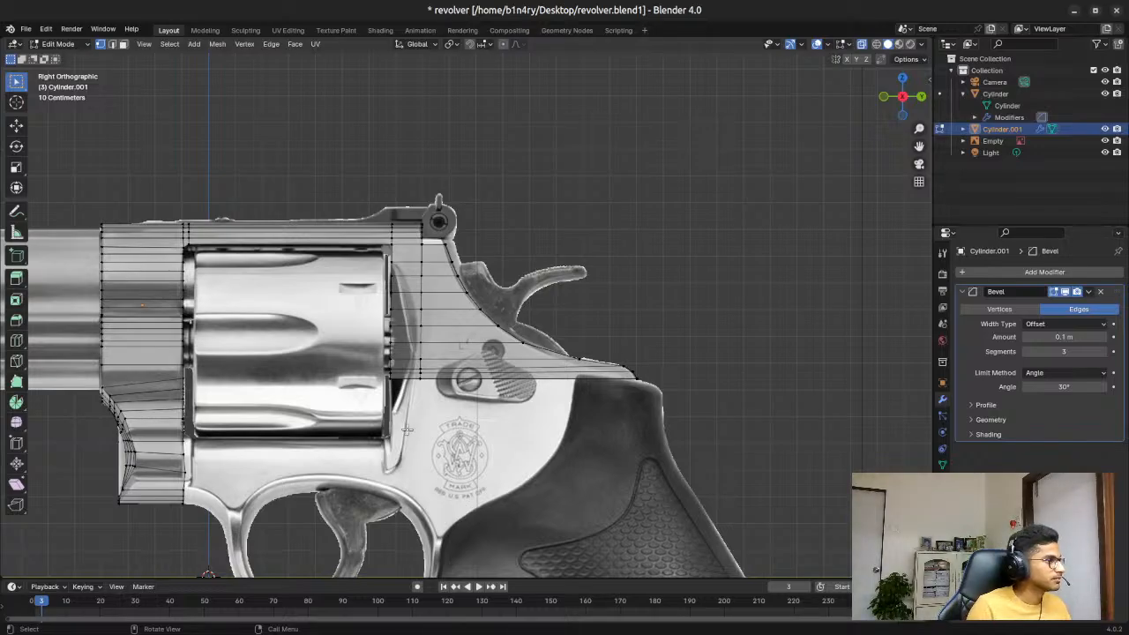
left_click_drag(369, 380, 659, 405)
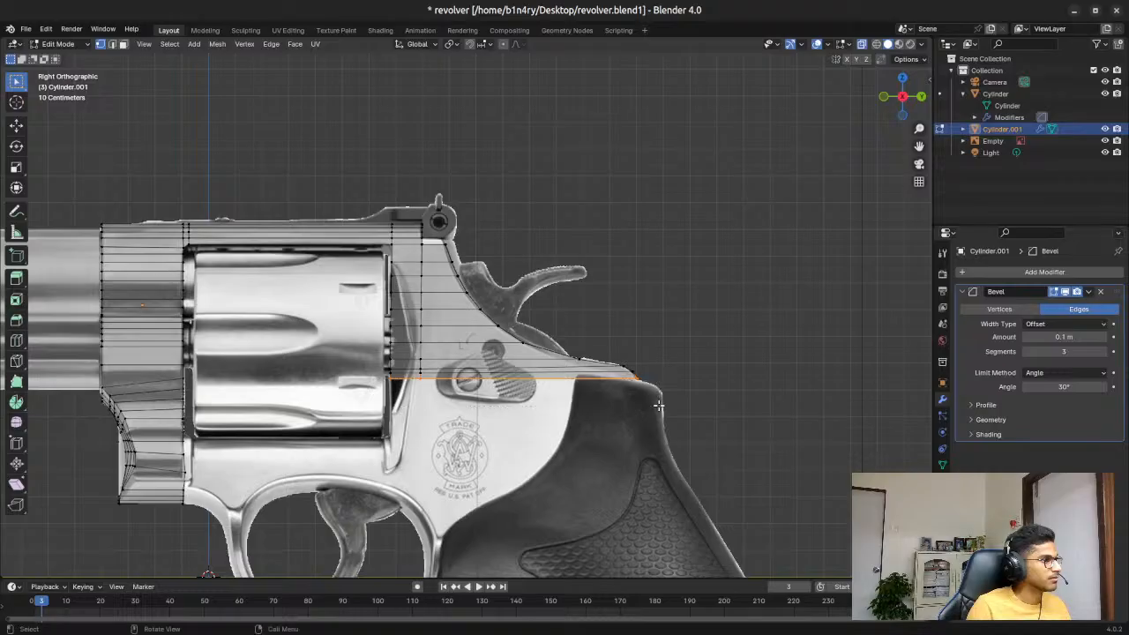
key("e")
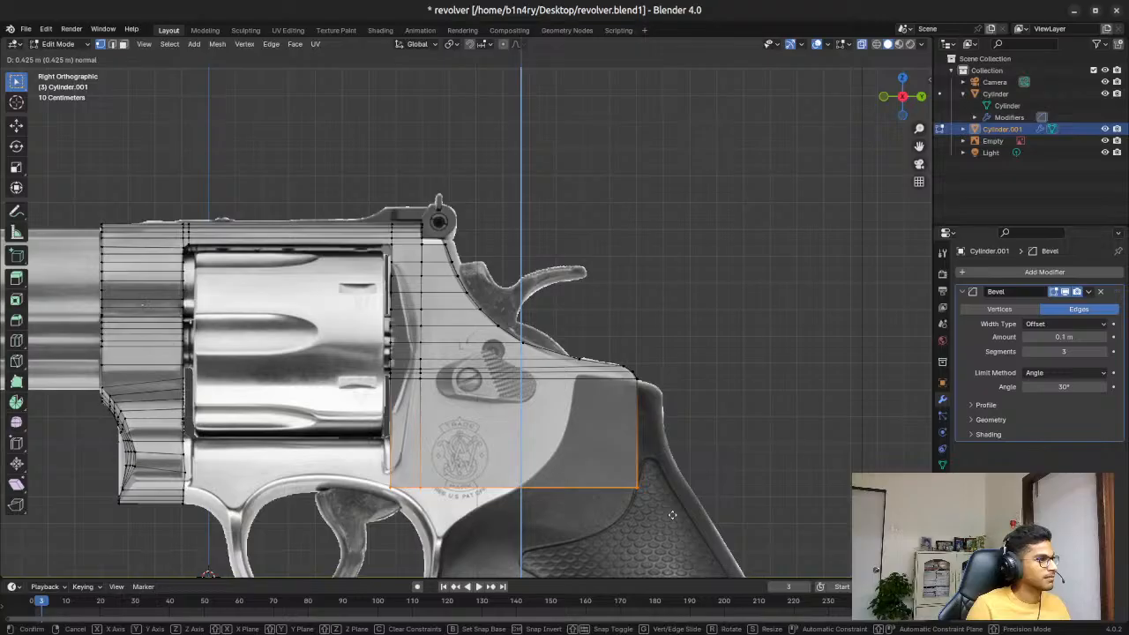
left_click(672, 515)
scroll(524, 519, "down", 1)
scroll(524, 519, "up", 1)
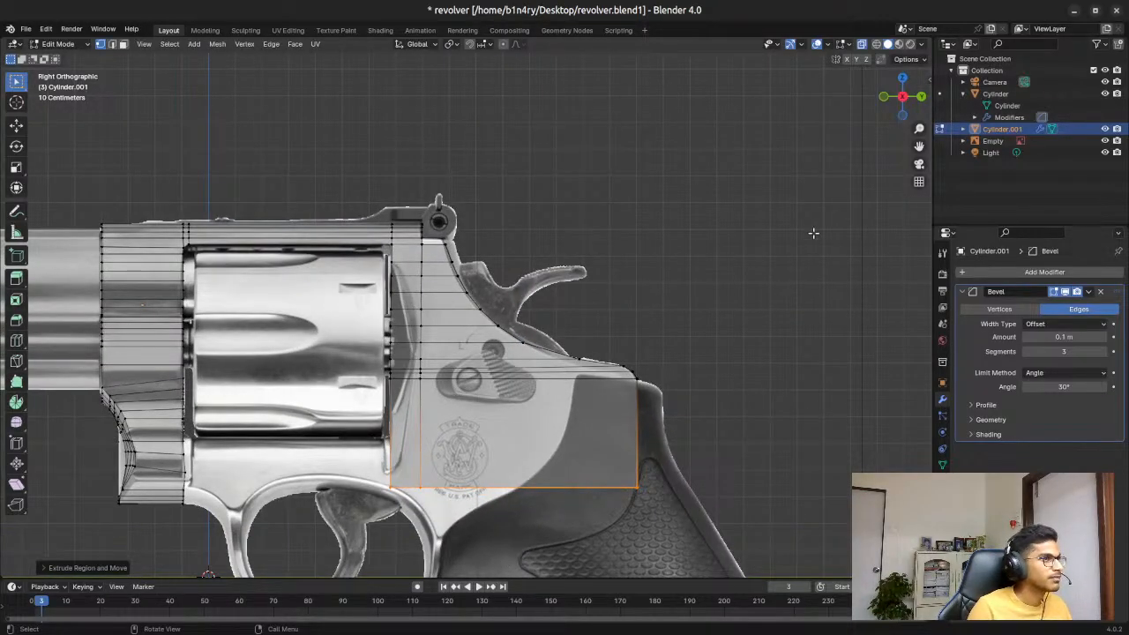
Step: Try to extrude the short front segment of the frame's bottom edge about 0.06 m downward above the trigger guard
left_click_drag(919, 147, 921, 148)
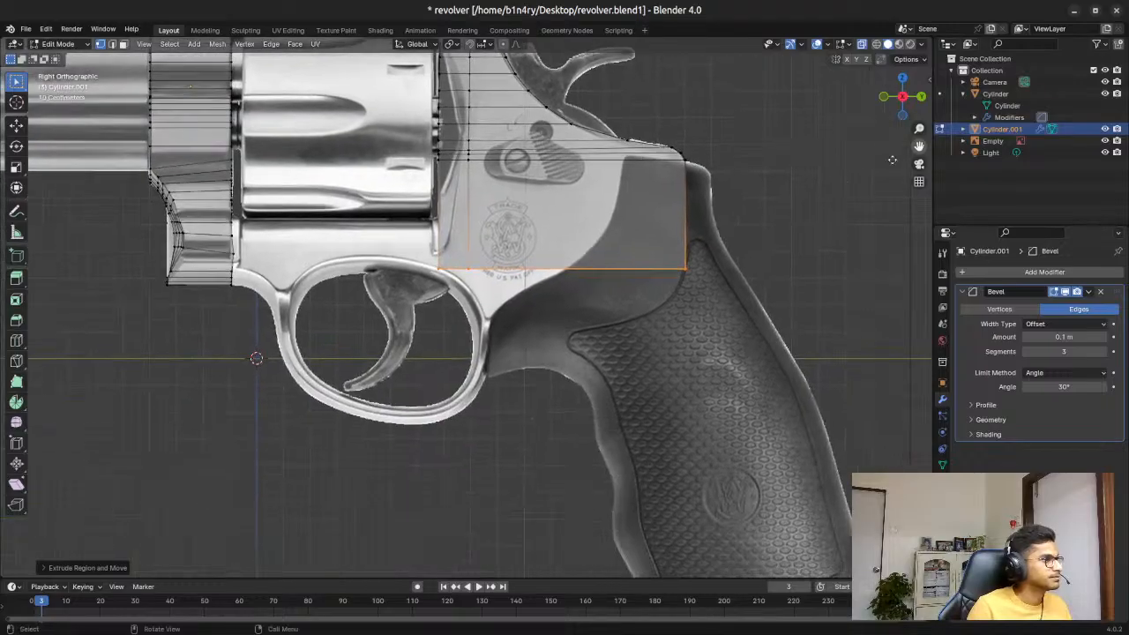
left_click(475, 276)
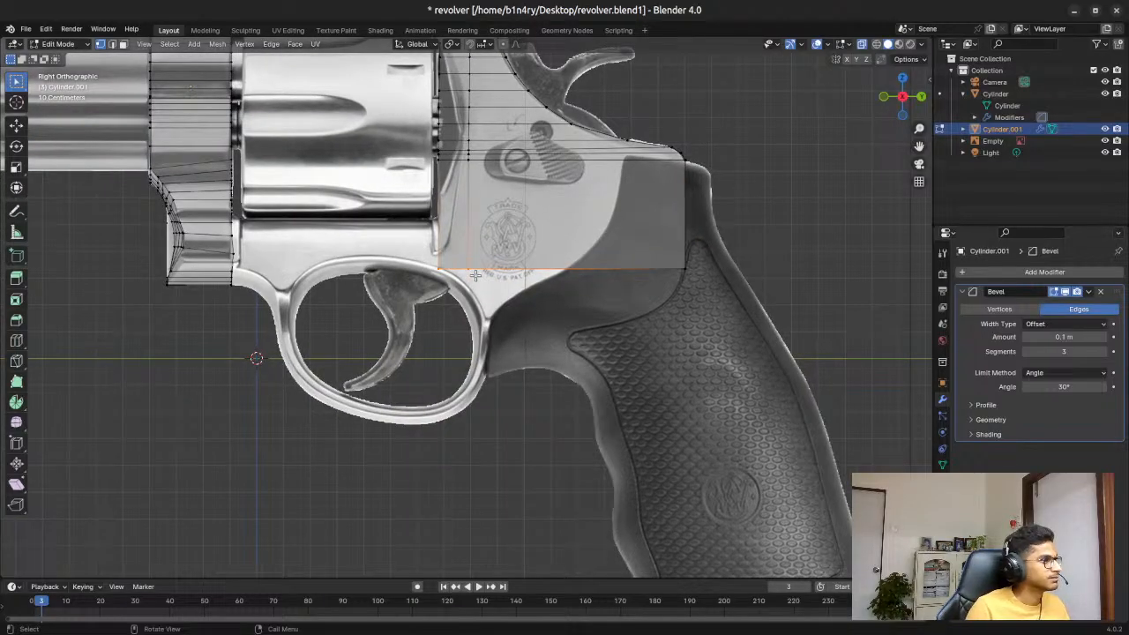
key("e")
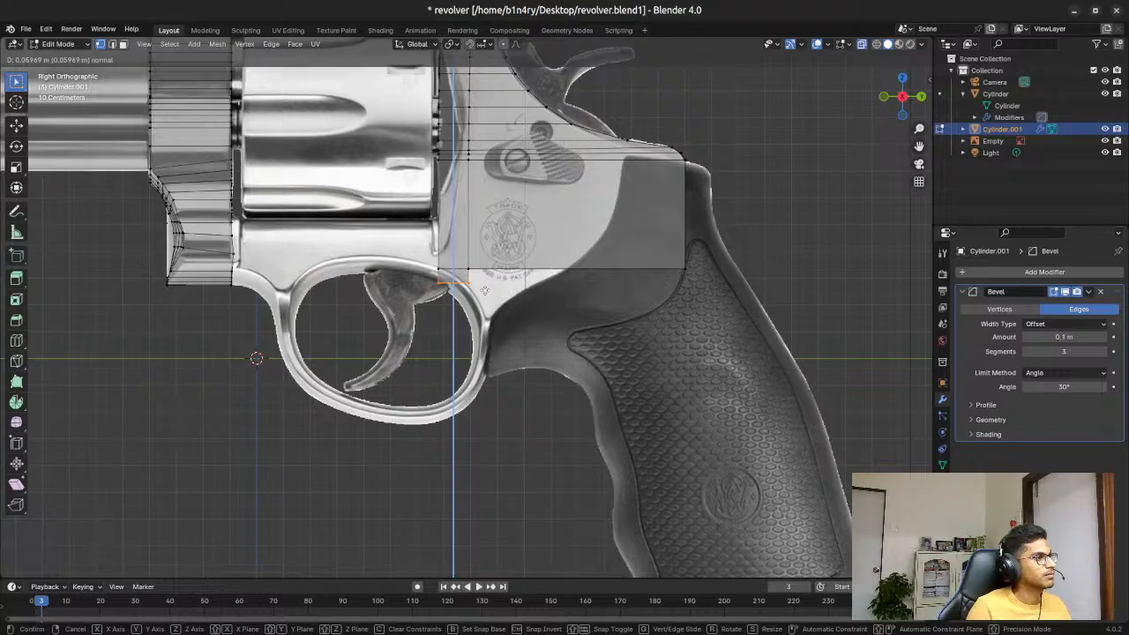
left_click(485, 291)
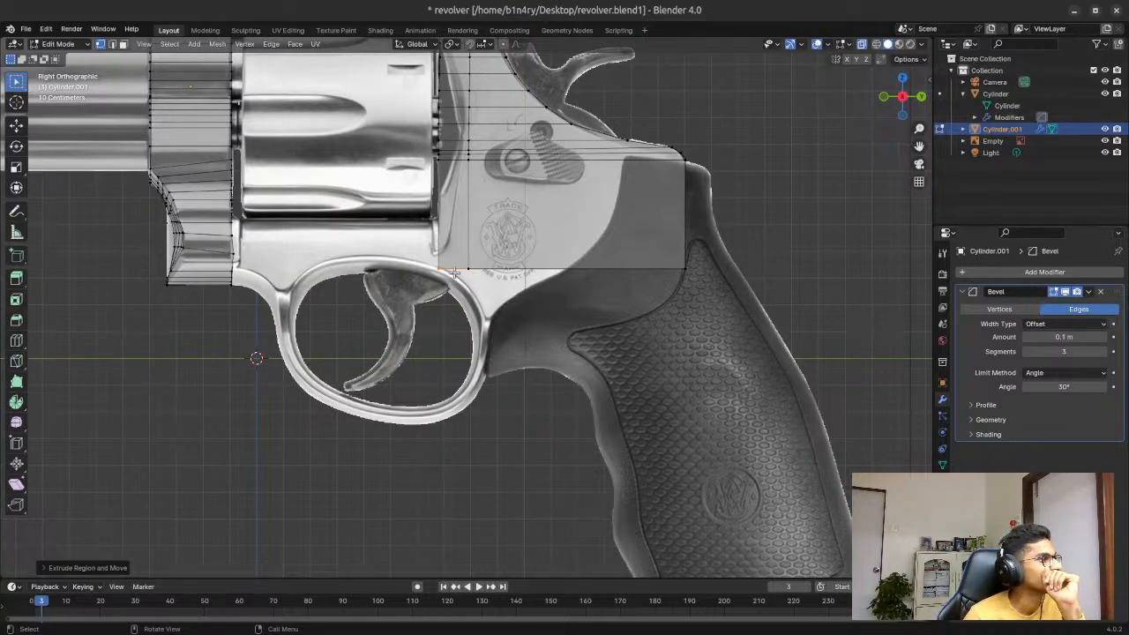
Step: Move the second vertex from the front on the frame's bottom edge about -0.075 m along global Z
left_click(484, 287)
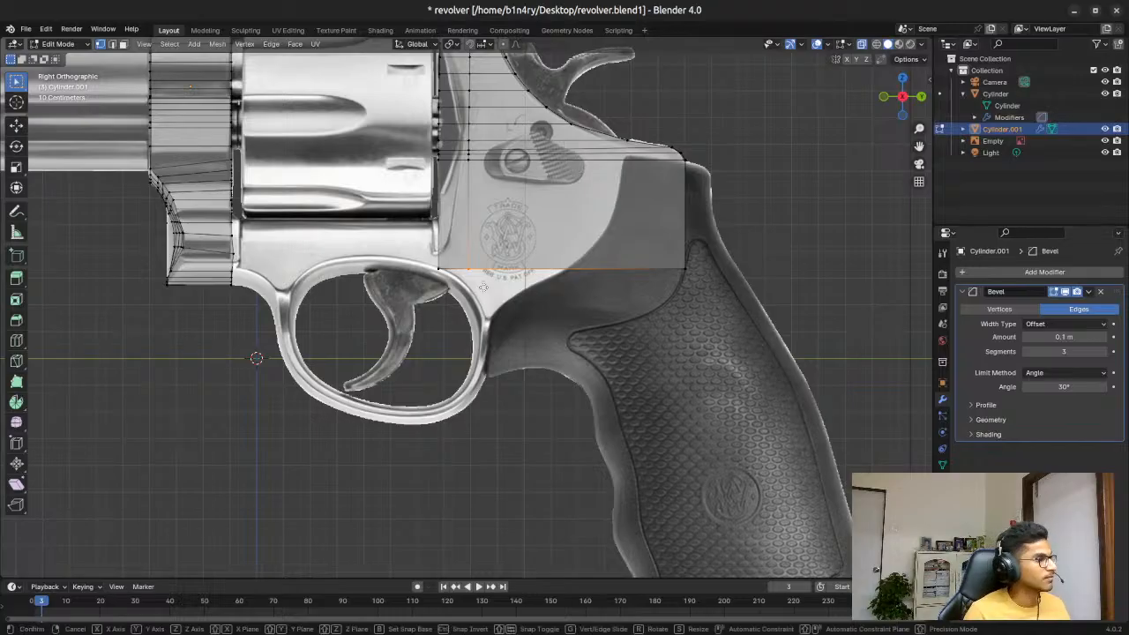
key("g")
key("z")
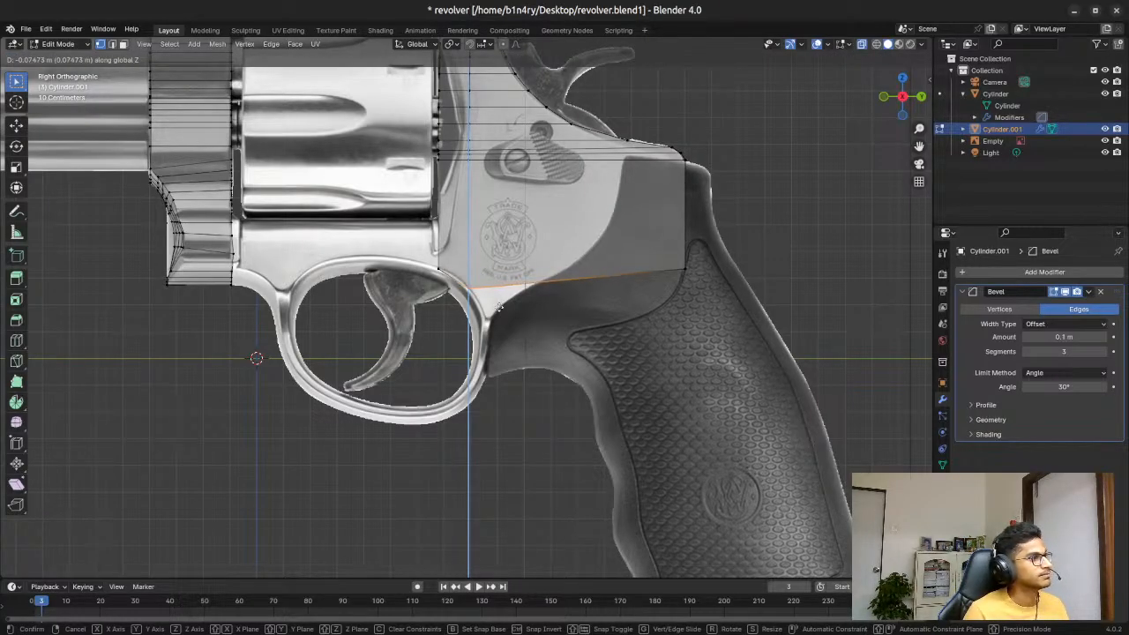
left_click(498, 306)
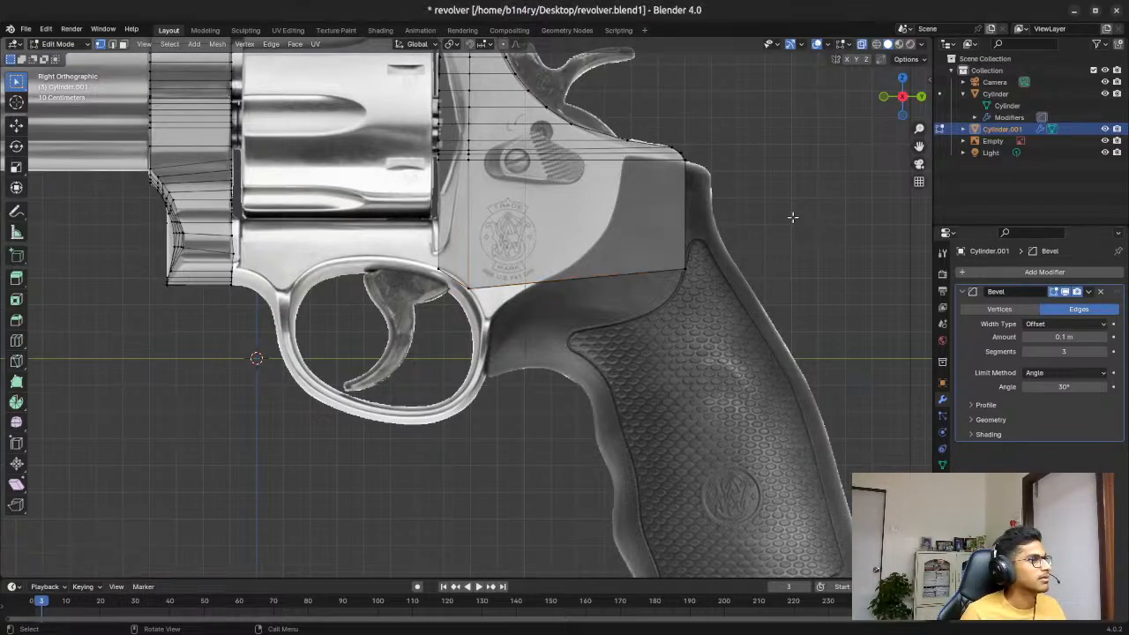
Step: Add one vertical loop cut through the wide rear section of the frame, slid about 0.6 toward the front
key("ctrl+r")
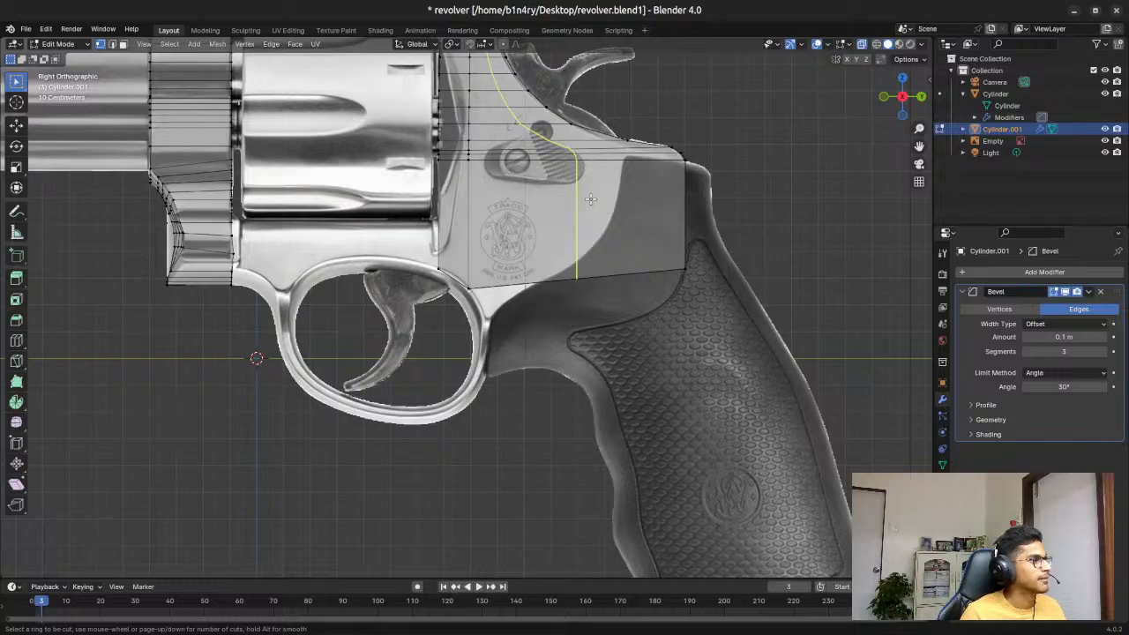
left_click(590, 199)
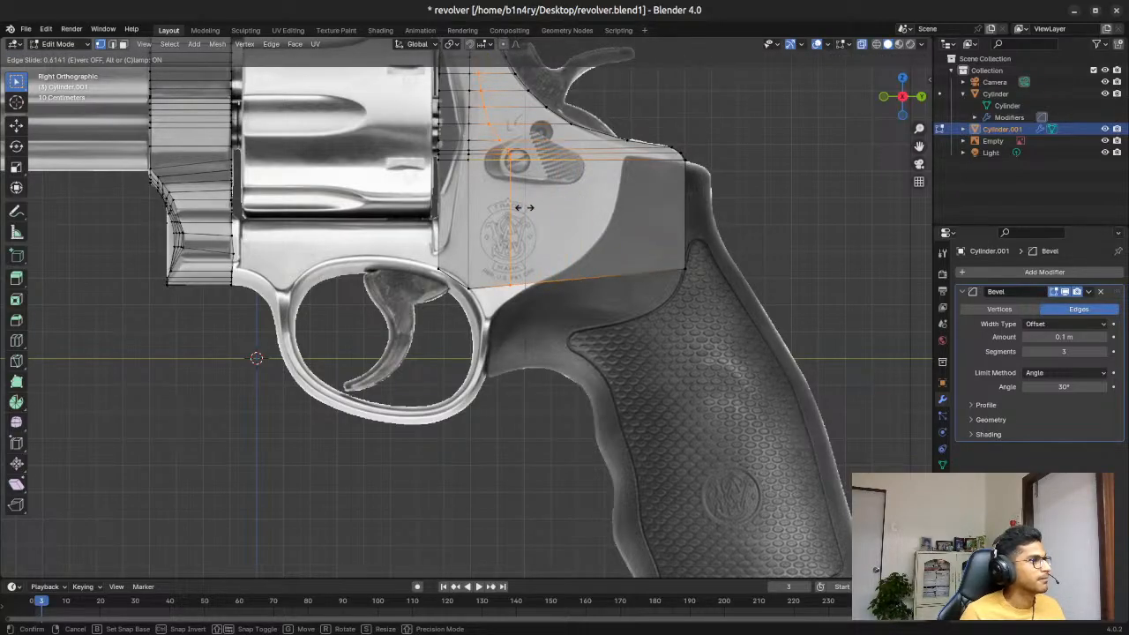
left_click(527, 208)
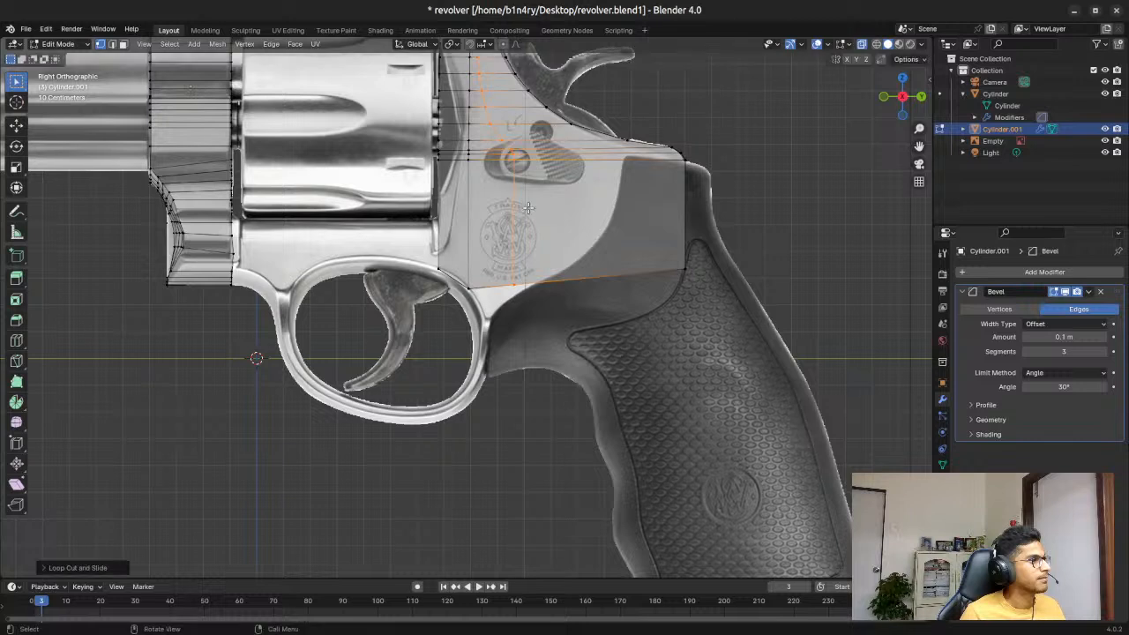
Step: Select the bottom segment between the lowered vertex and the new loop and extrude it about 0.121 m along its normal
left_click(492, 314)
left_click_drag(463, 284, 516, 302)
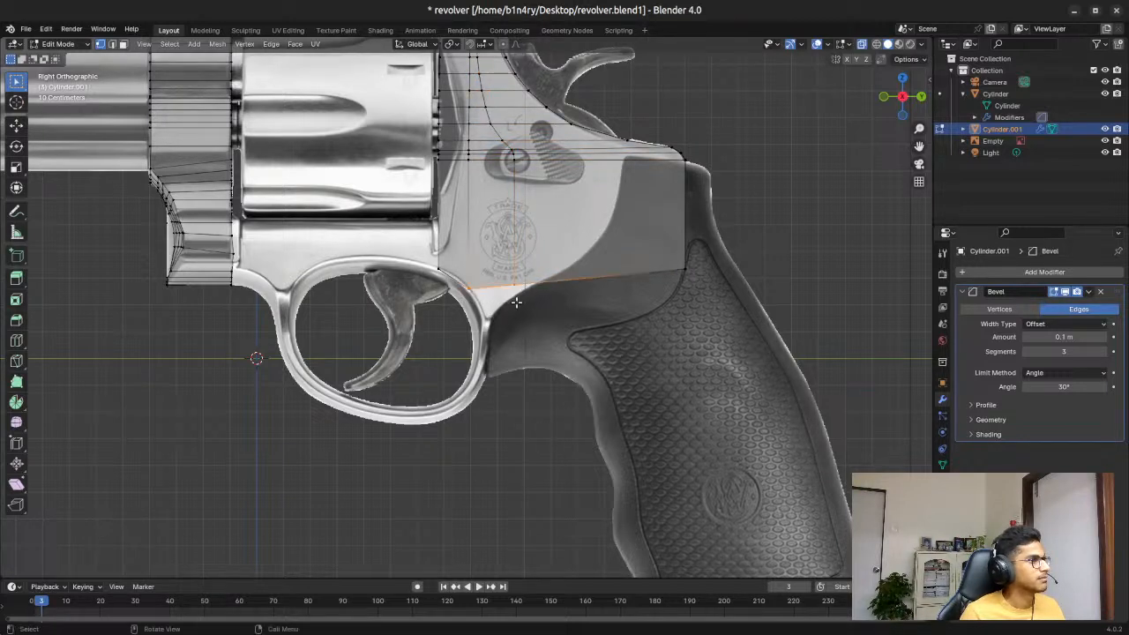
key("g")
key("z")
key("z")
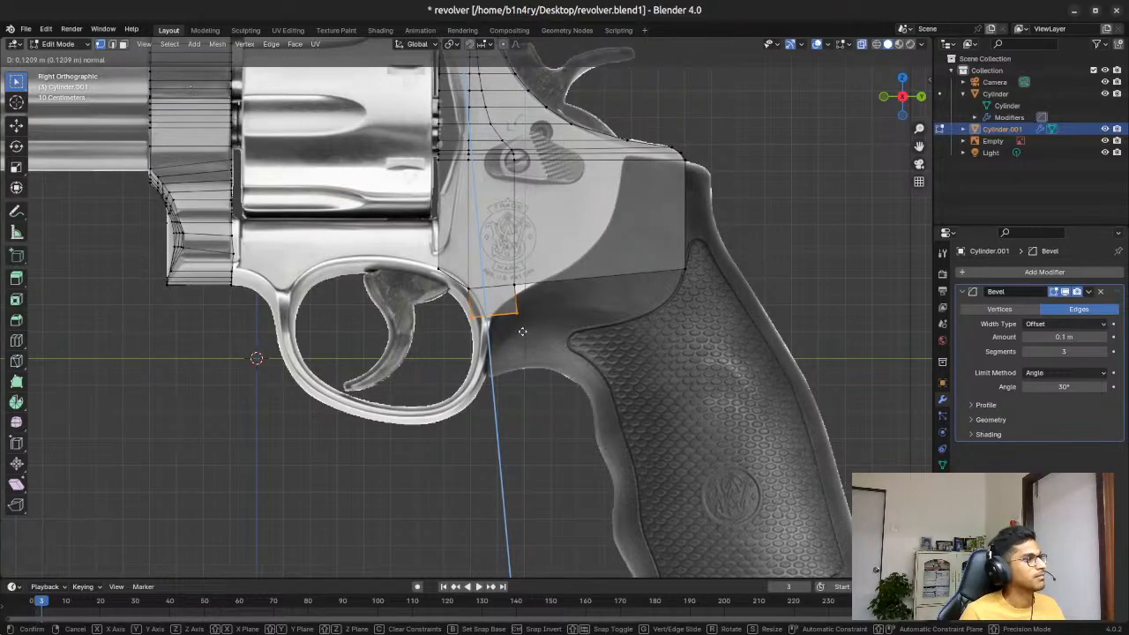
left_click(522, 331)
Step: Move the extrusion's lower front vertex about 0.045 m and the vertex above it about -0.005 m along global Y to follow the trigger guard
scroll(508, 282, "up", 3)
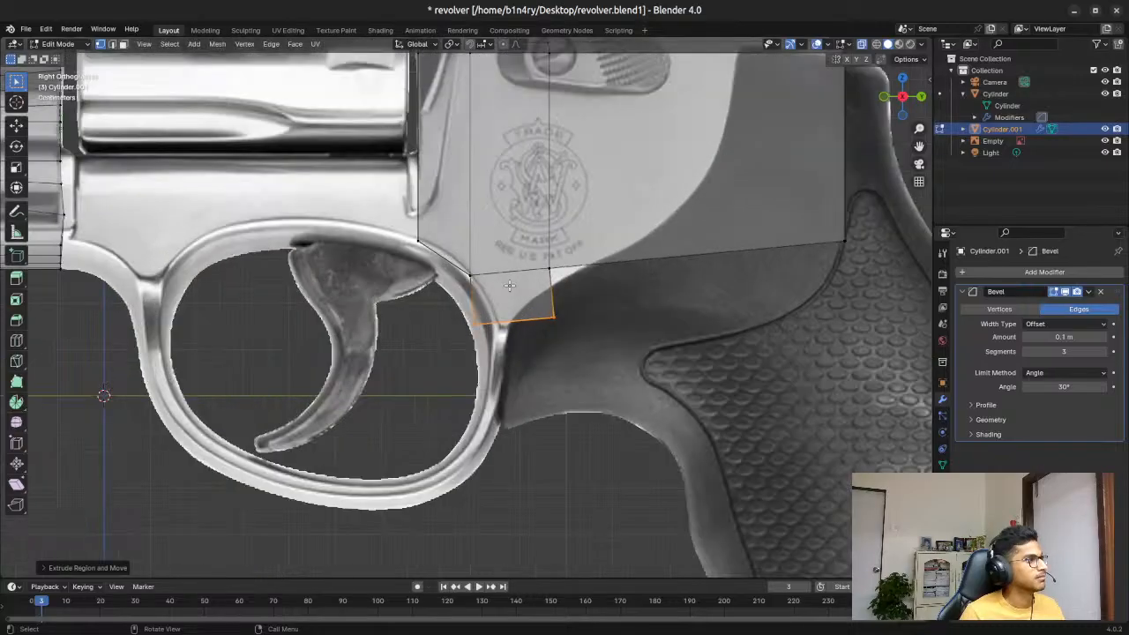
left_click(526, 354)
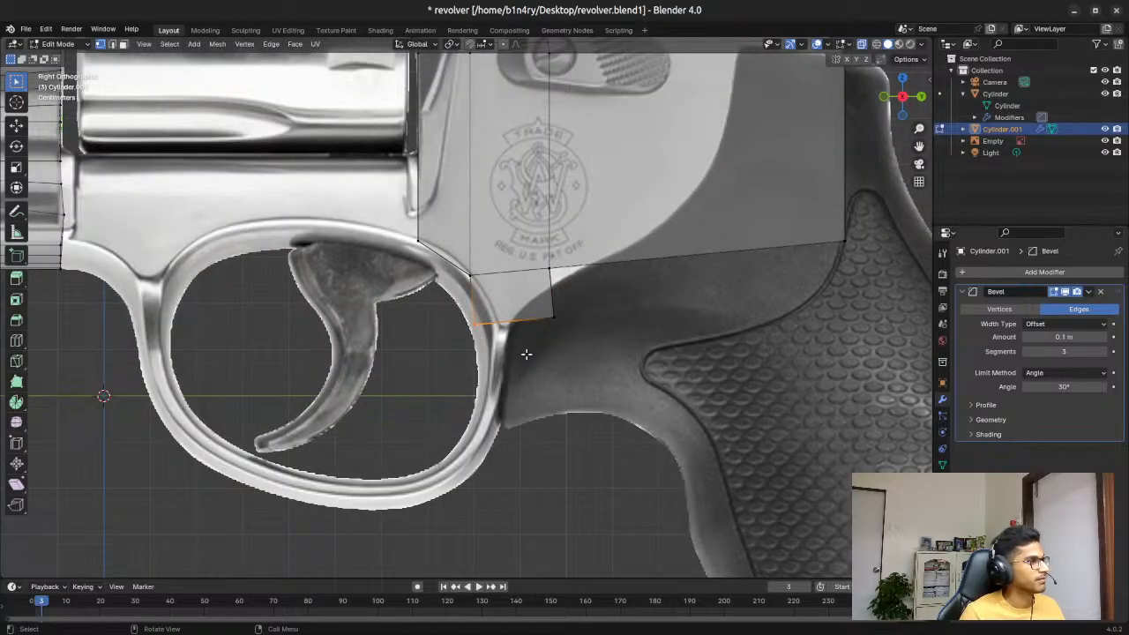
key("g")
key("y")
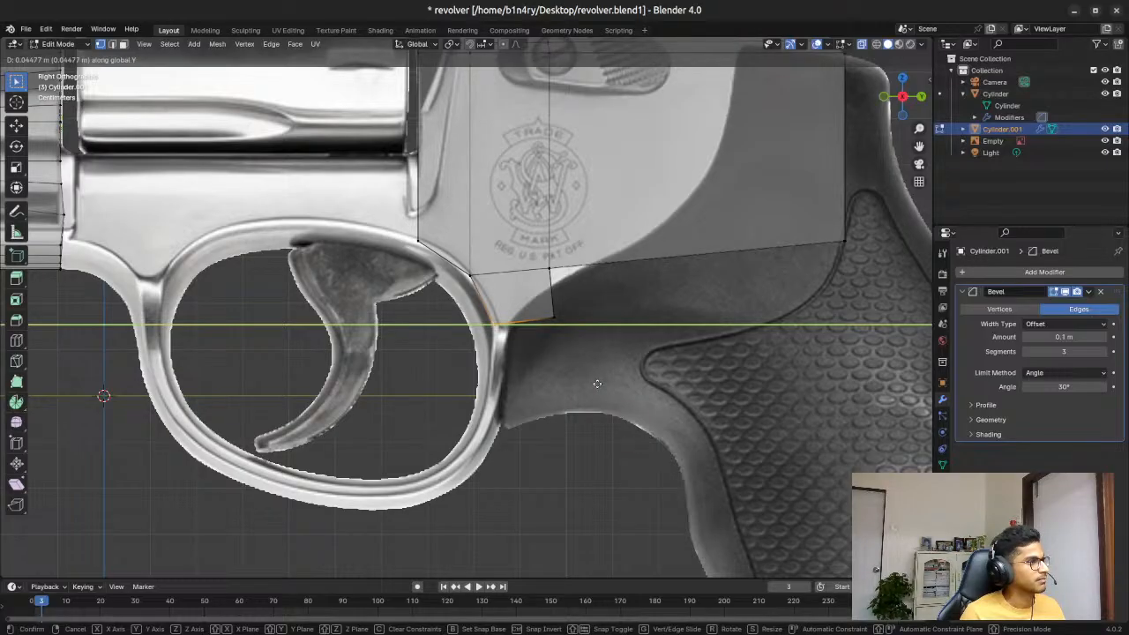
left_click(596, 383)
left_click(483, 281)
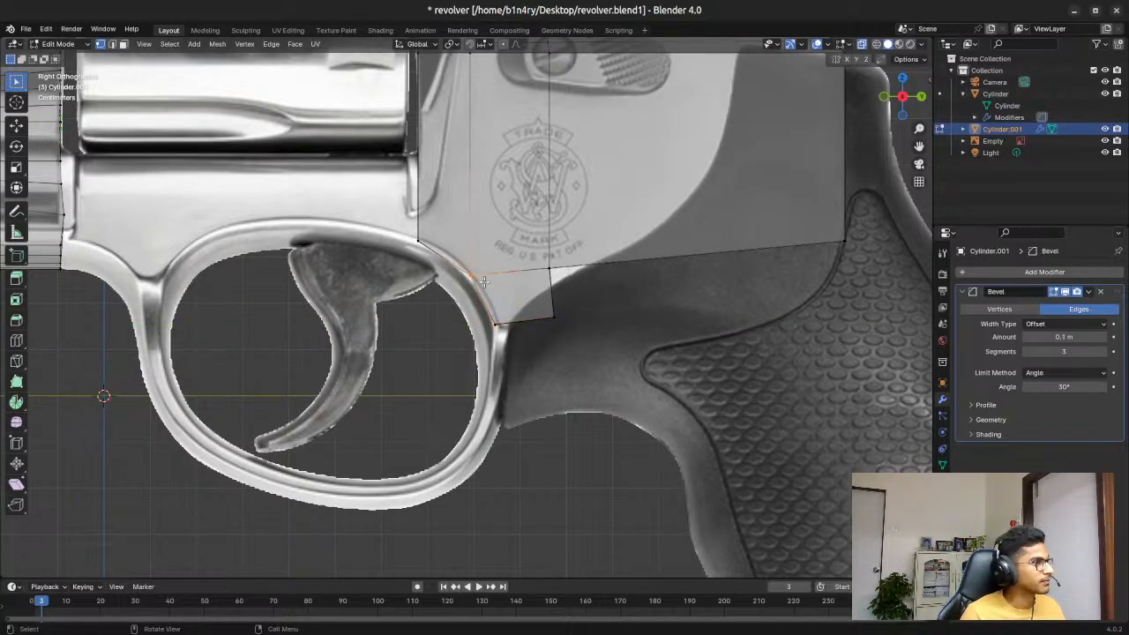
key("g")
key("y")
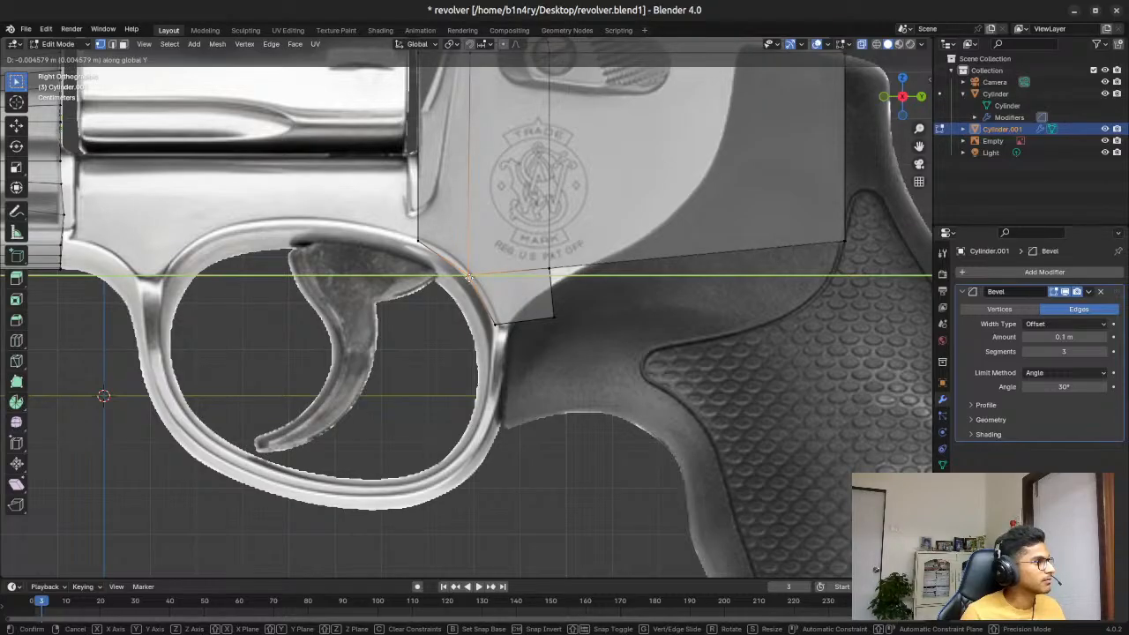
left_click(469, 279)
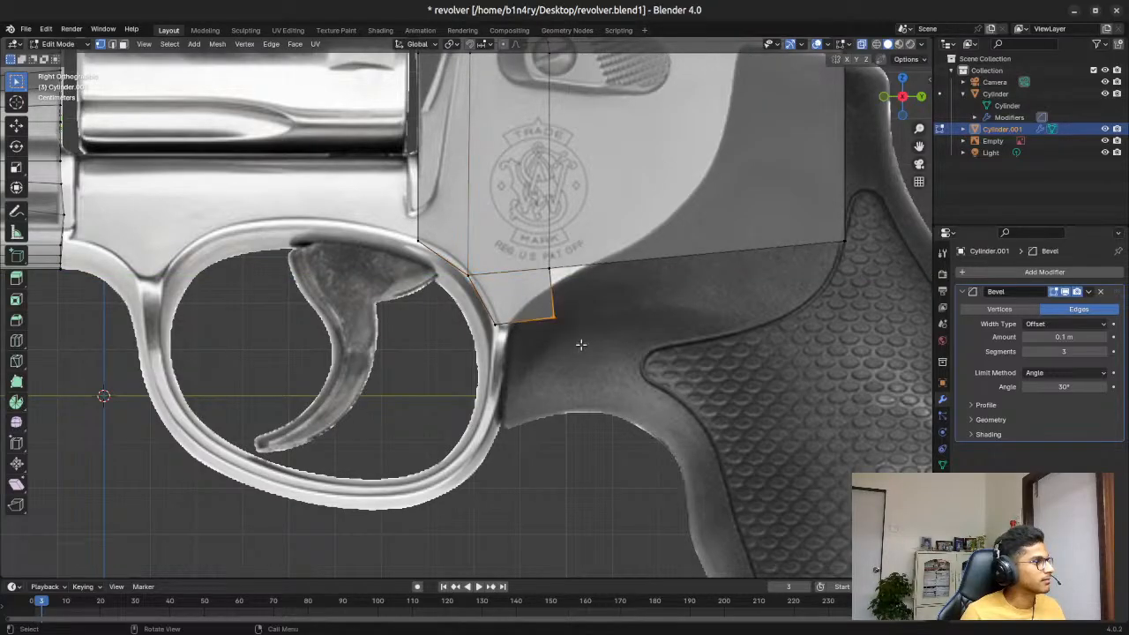
Step: Move the extrusion's lower rear vertex about -0.081 m along global Y to narrow the frame's tip
key("g")
key("y")
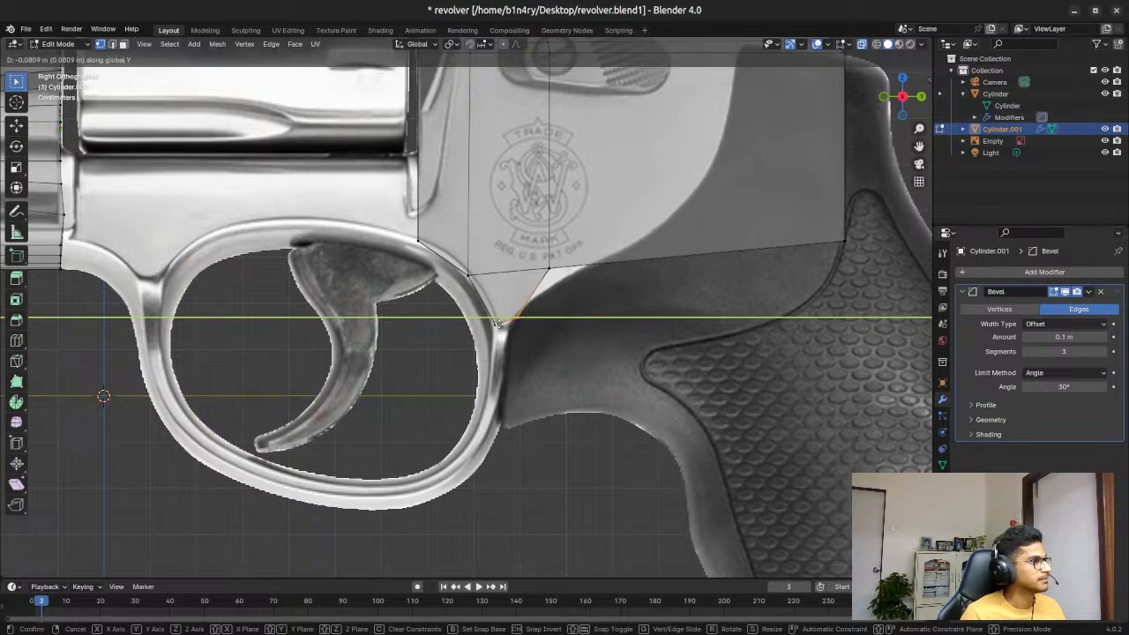
left_click(500, 363)
Step: Select the tip's short bottom edge and extrude it about 0.081 m down along the rear of the trigger guard
left_click_drag(483, 307, 540, 347)
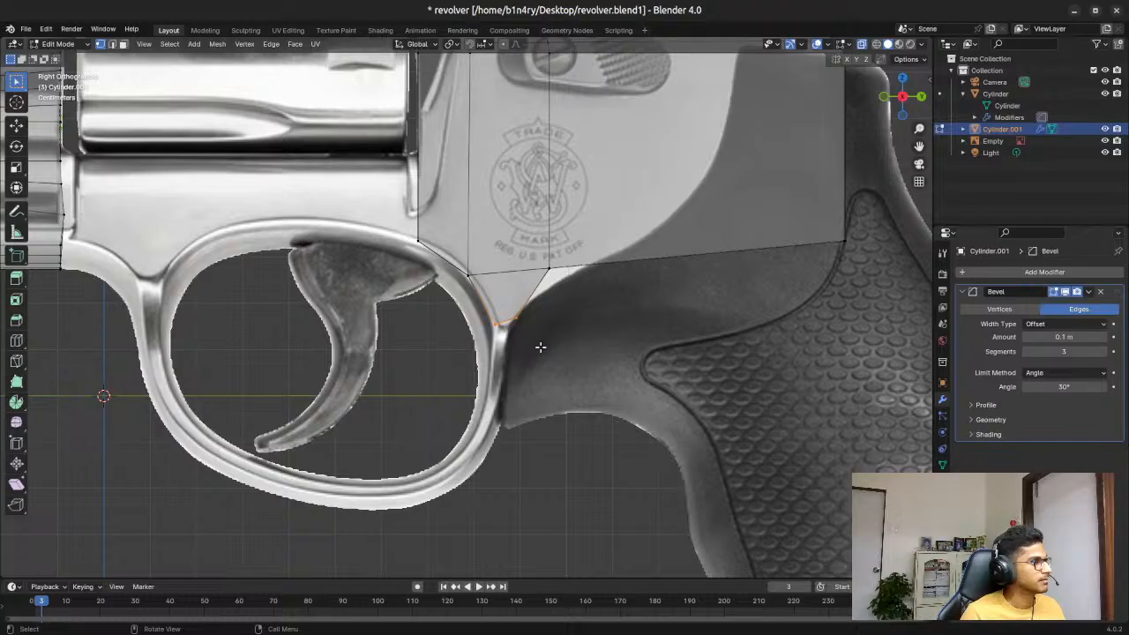
key("e")
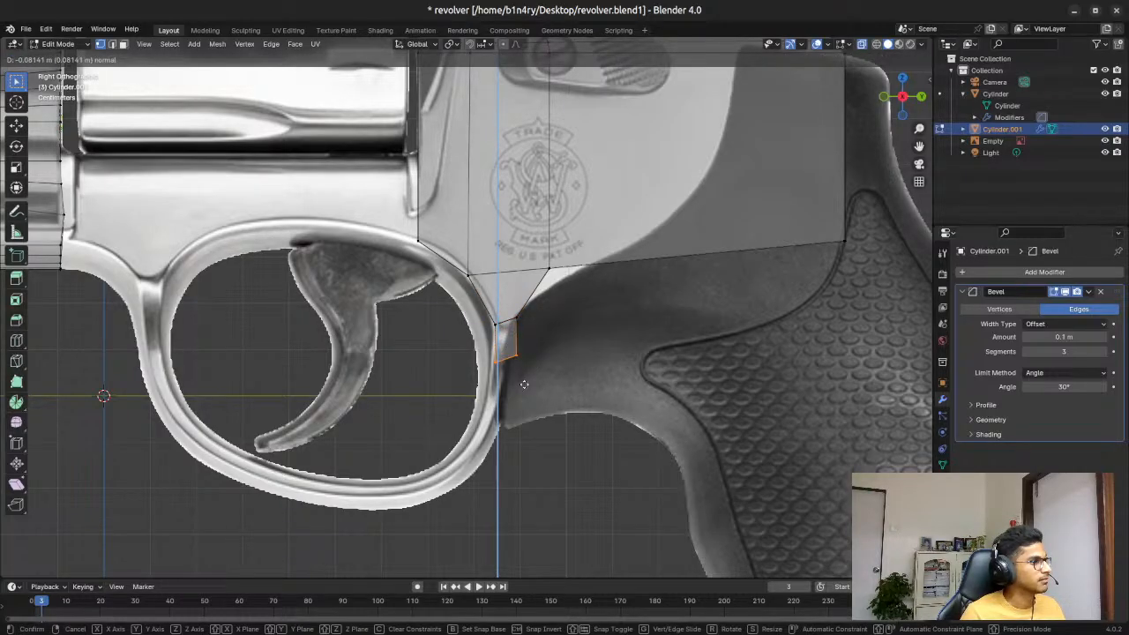
left_click(524, 384)
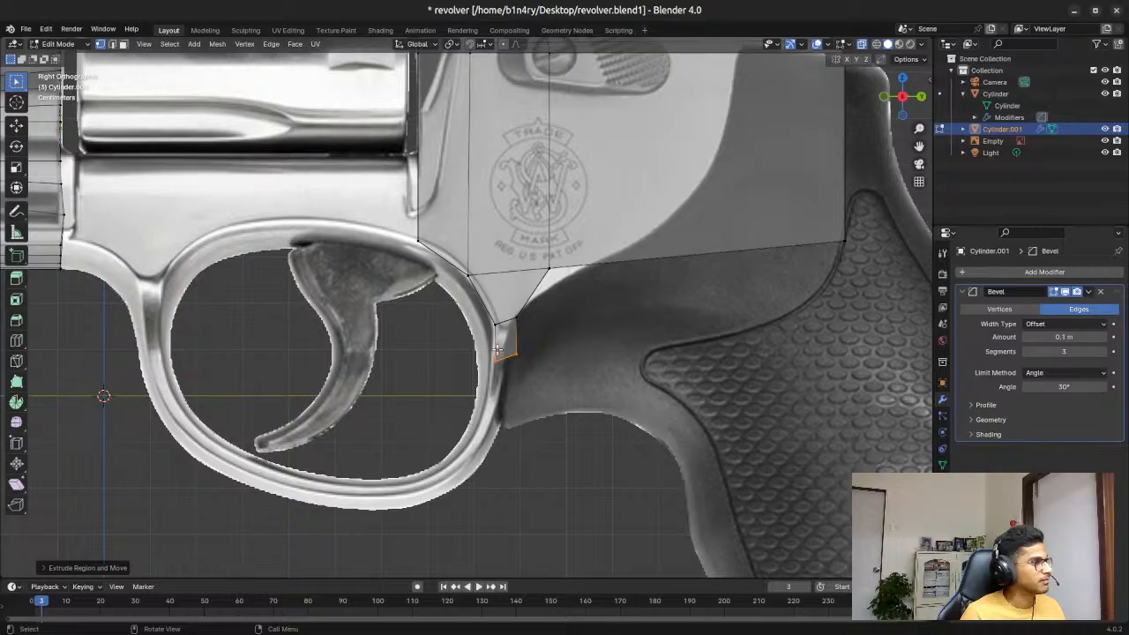
Step: Shift the new strip's lower front vertex about -0.005 m and its lower rear vertex about -0.028 m along global Y
key("g")
key("y")
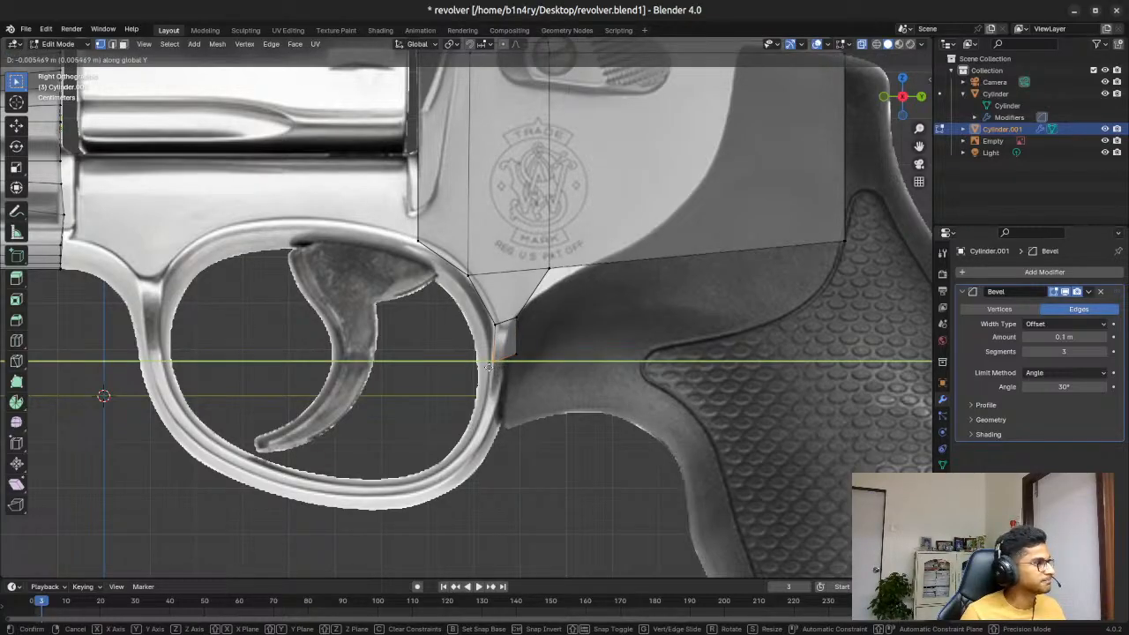
left_click(488, 367)
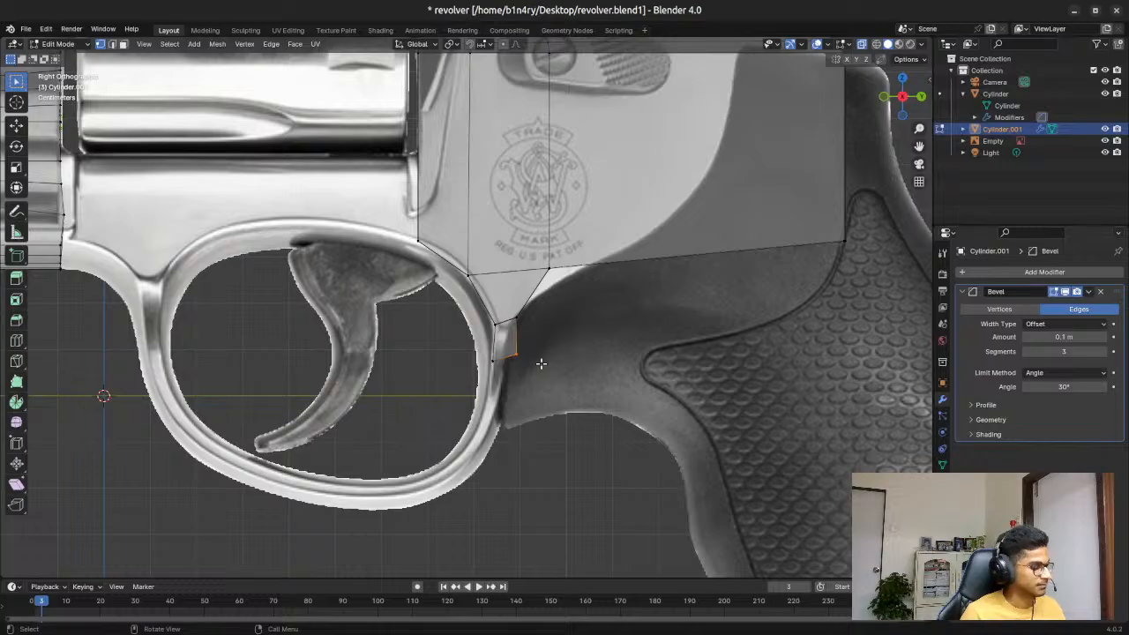
key("g")
key("y")
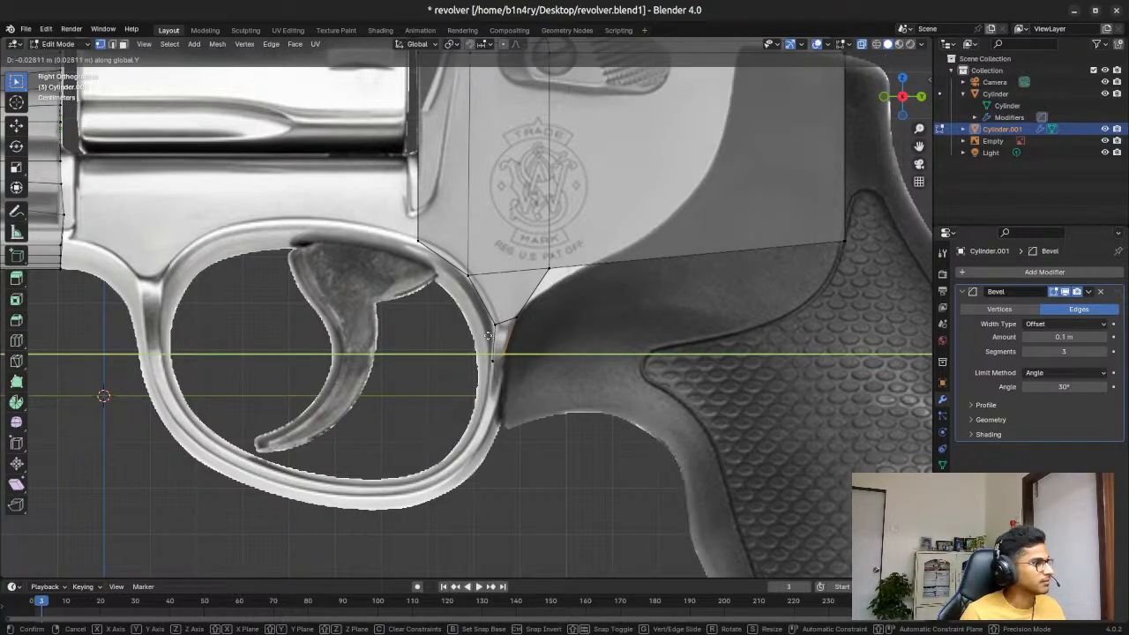
left_click(493, 347)
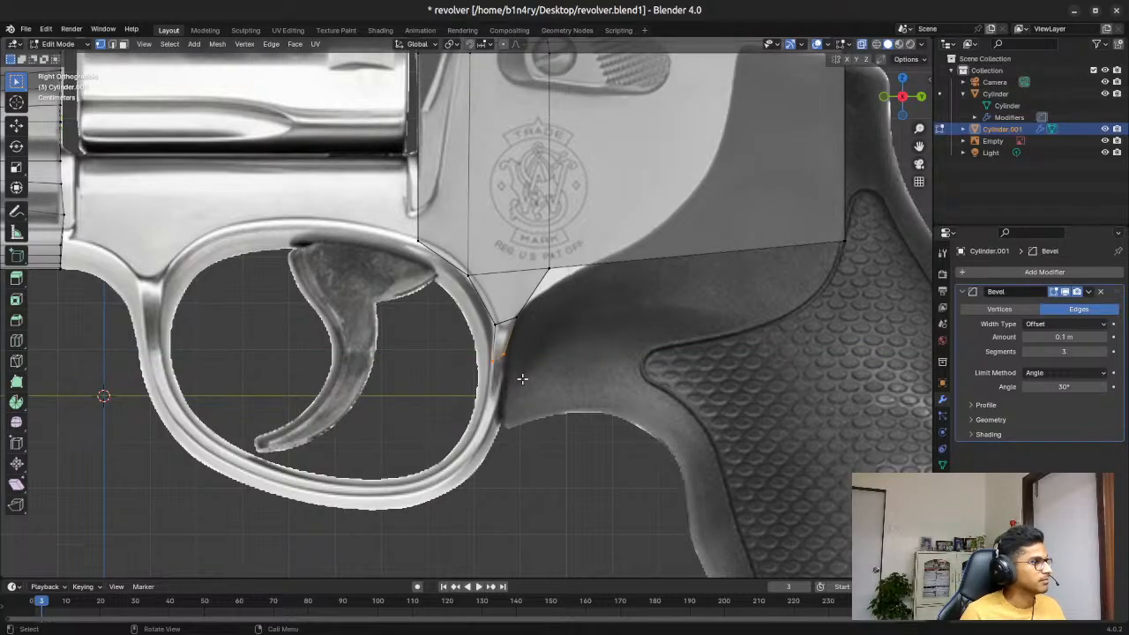
Step: Extrude the strip's lower edge about 0.074 m further down the trigger guard and shift its new front vertex slightly forward along global Y
key("g")
key("z")
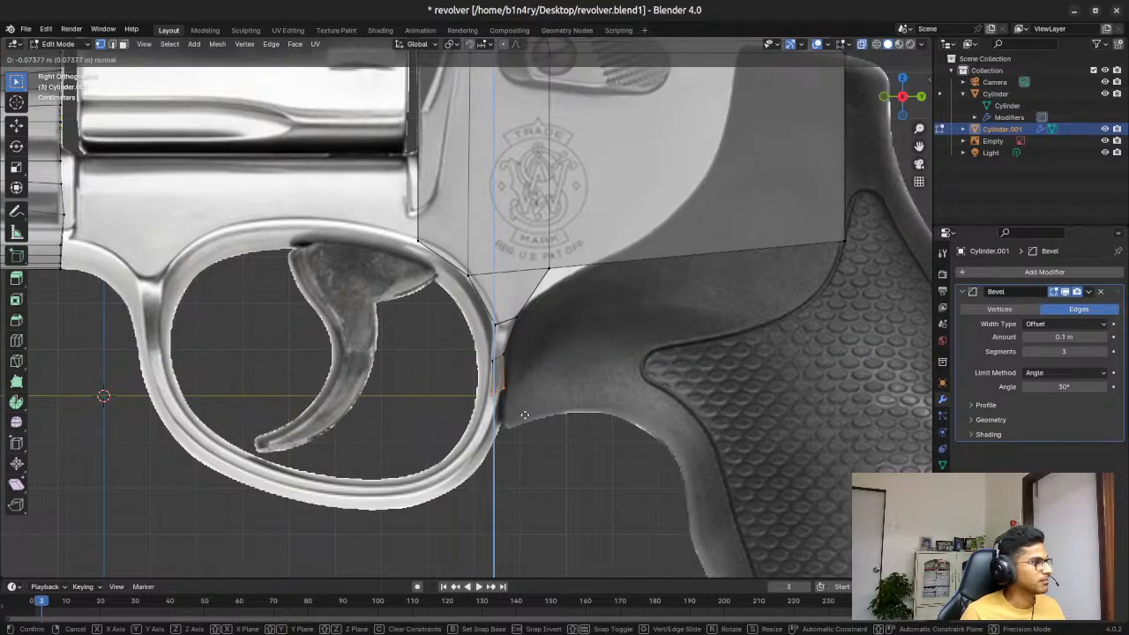
left_click(525, 415)
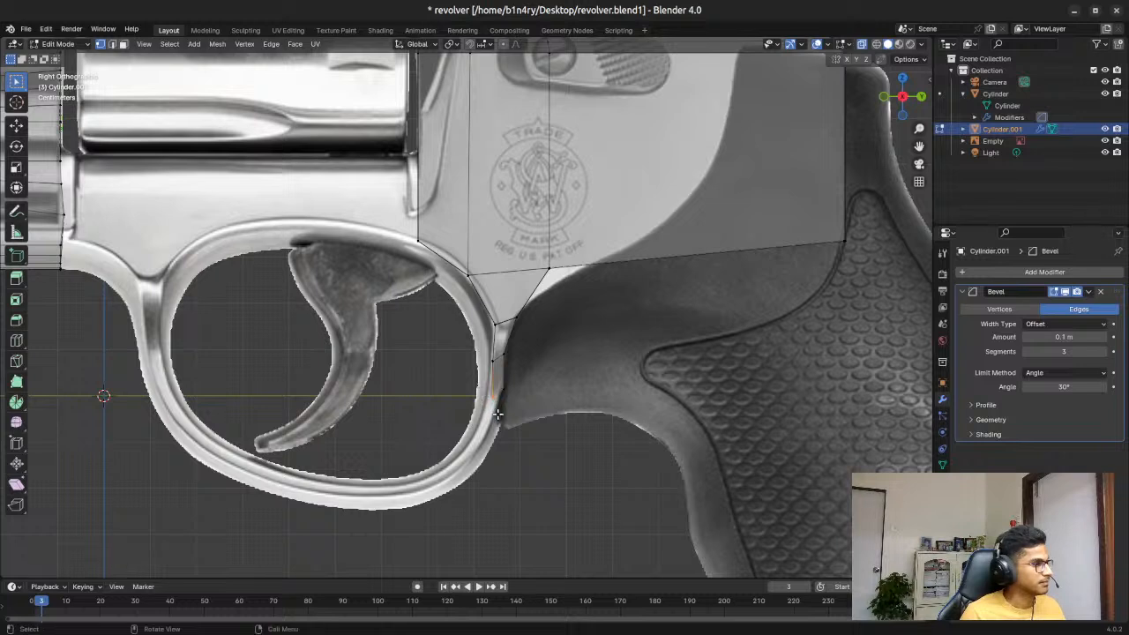
key("g")
key("y")
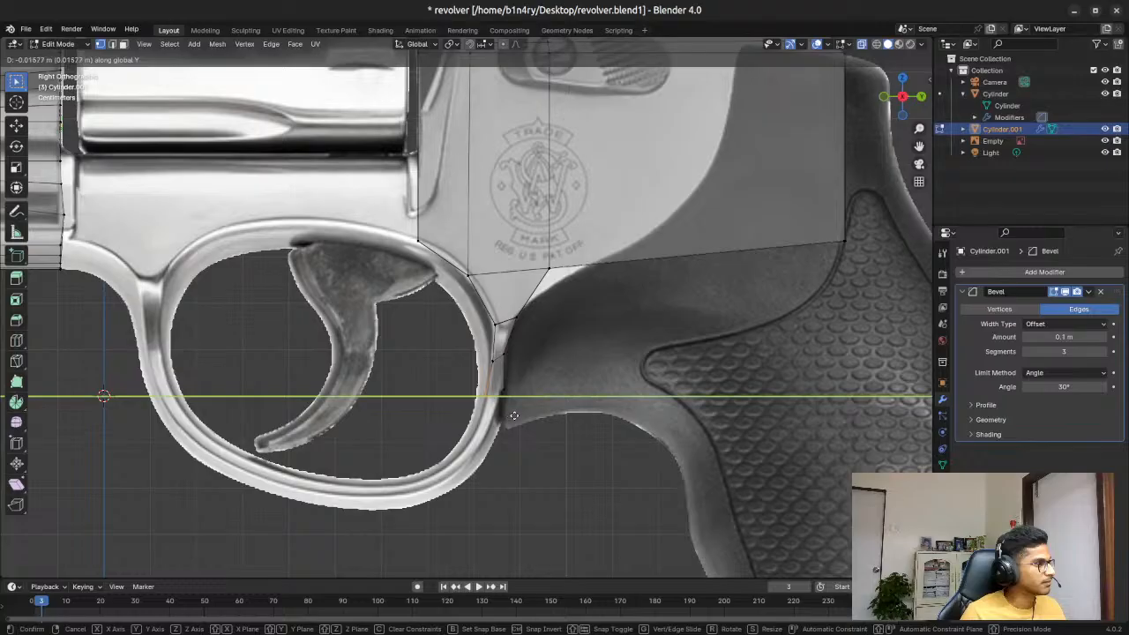
left_click(520, 416)
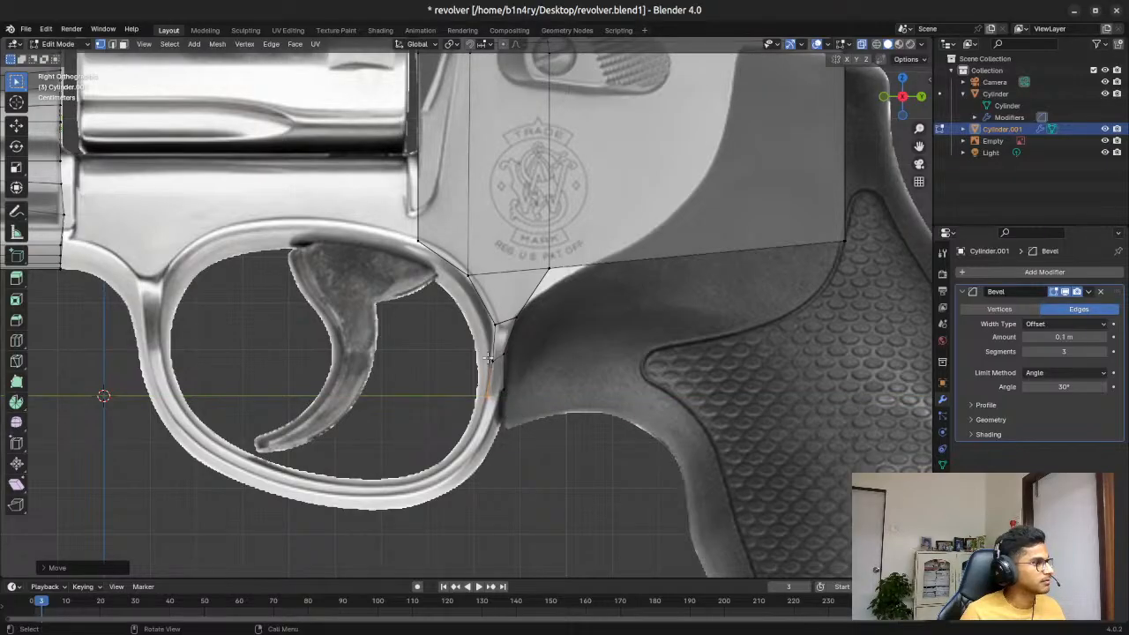
Step: Nudge the front vertex between the last two strip segments about -0.001 m and the lowest rear vertex about -0.003 m along global Y
key("g")
key("y")
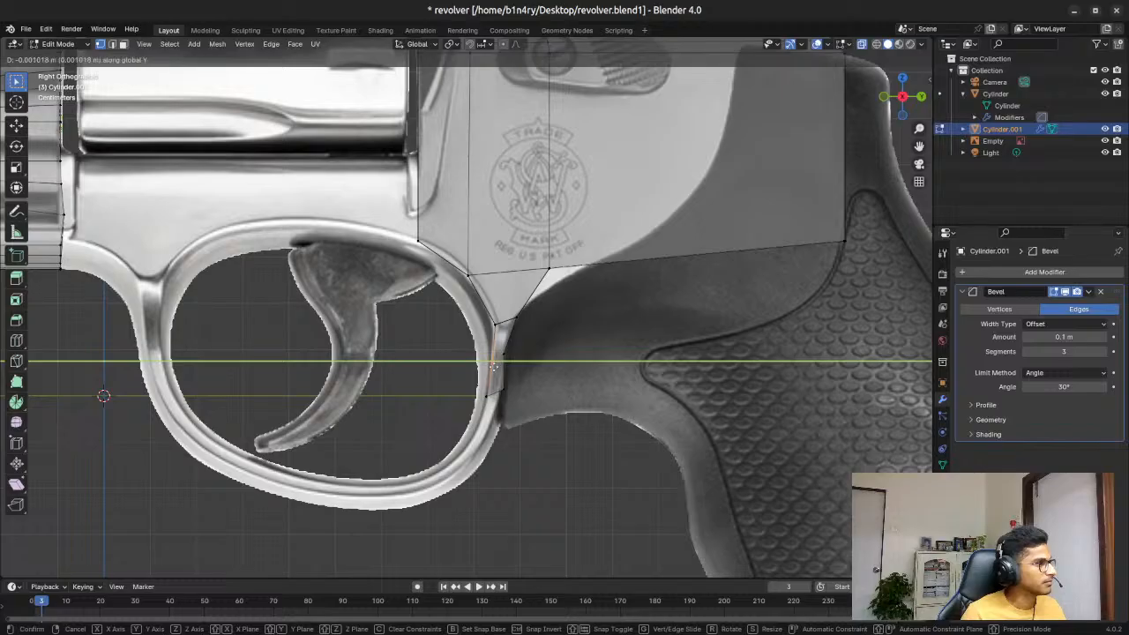
left_click(499, 327)
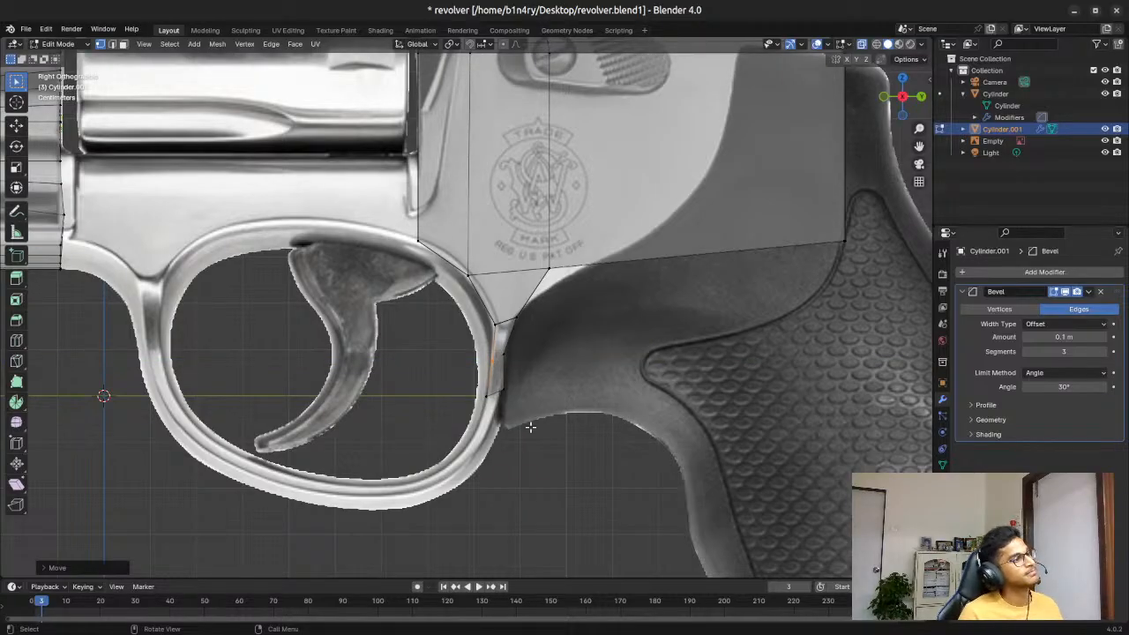
left_click_drag(500, 382, 528, 408)
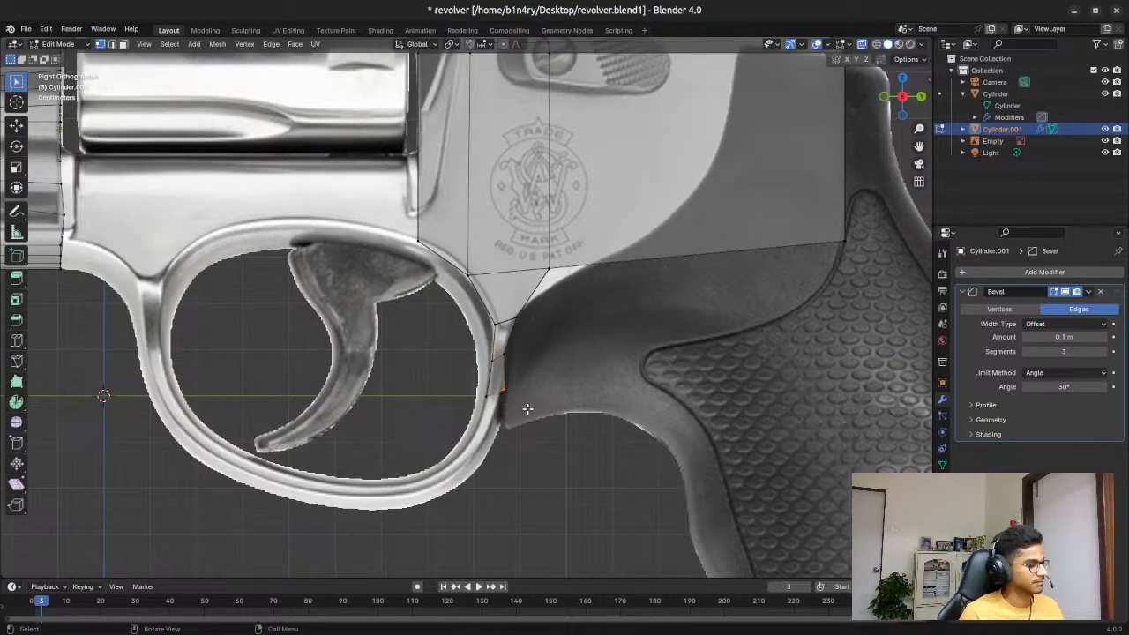
key("g")
key("y")
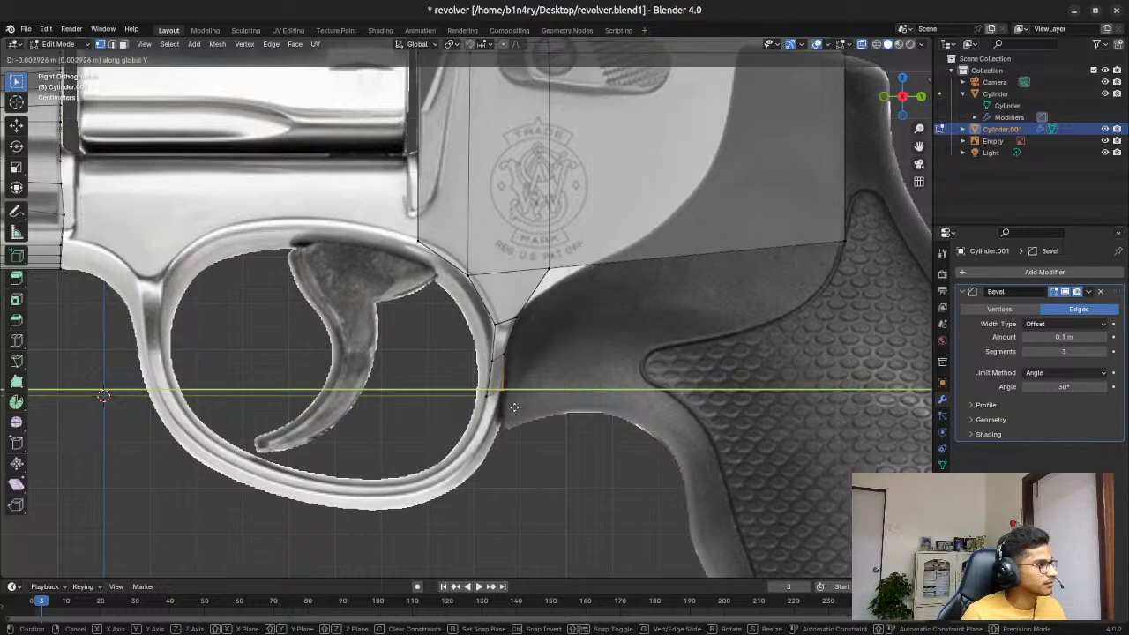
left_click(501, 403)
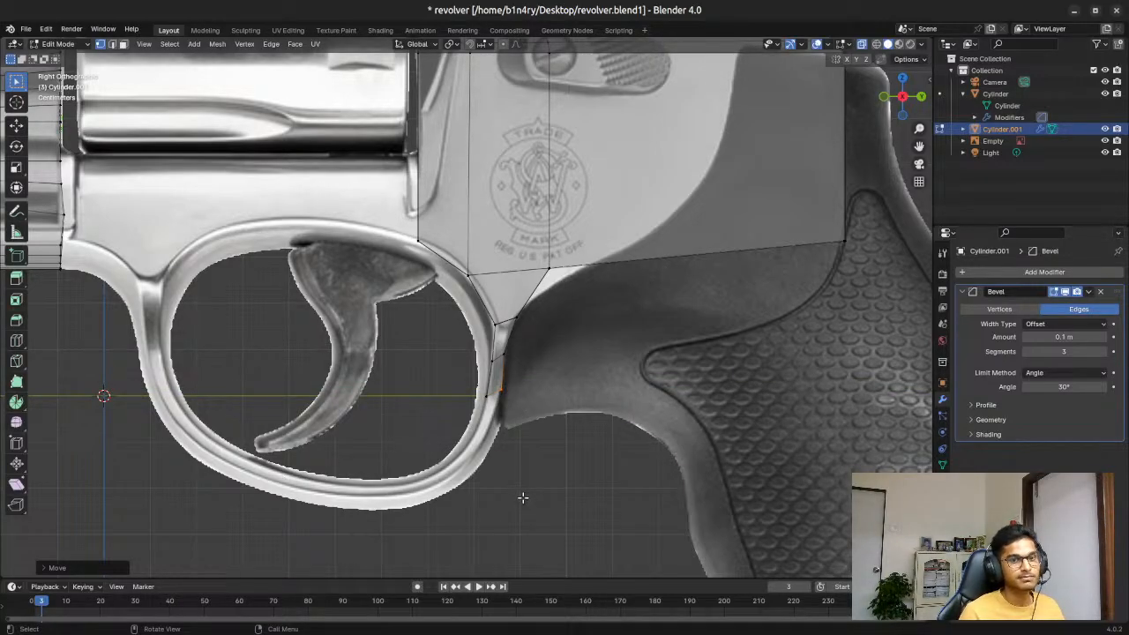
left_click(506, 398)
left_click(502, 388, "shift")
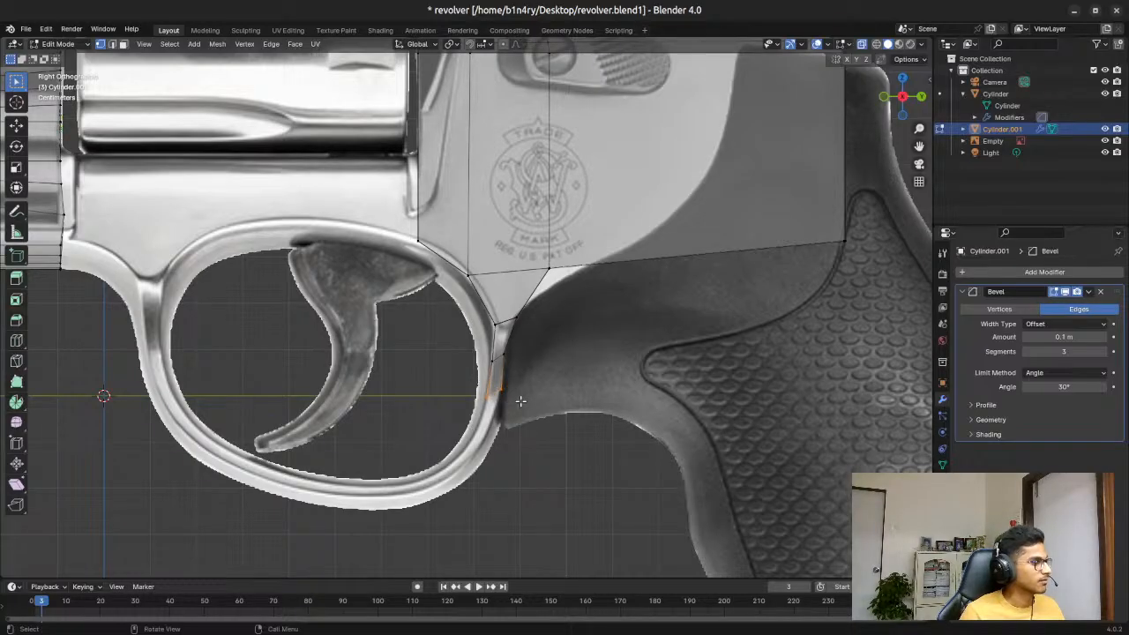
key("g")
key("y")
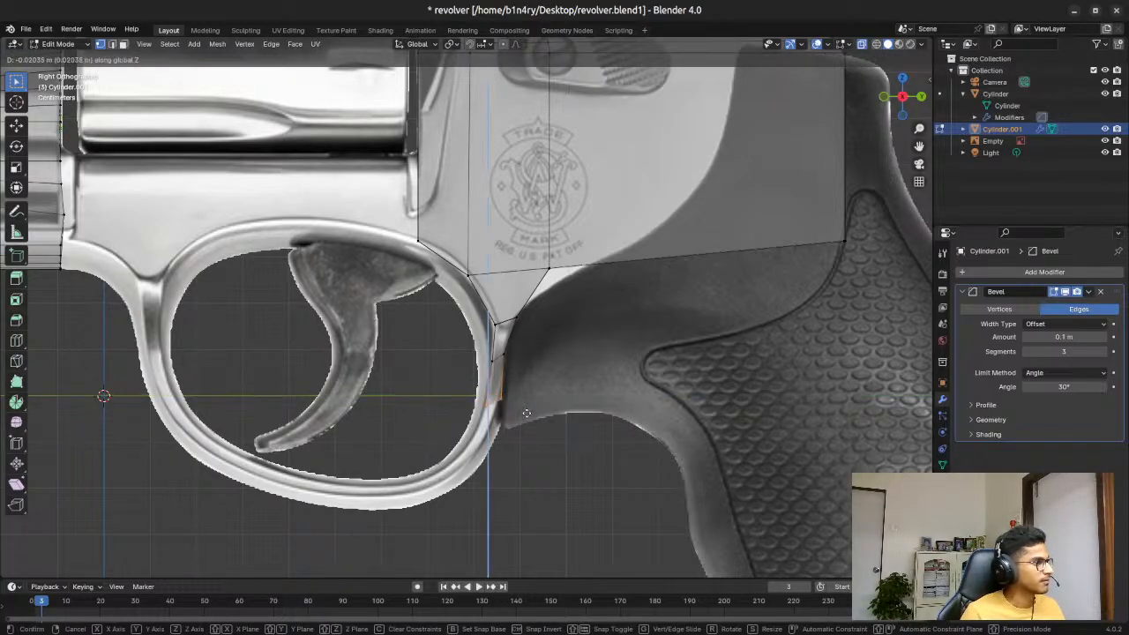
left_click(520, 434)
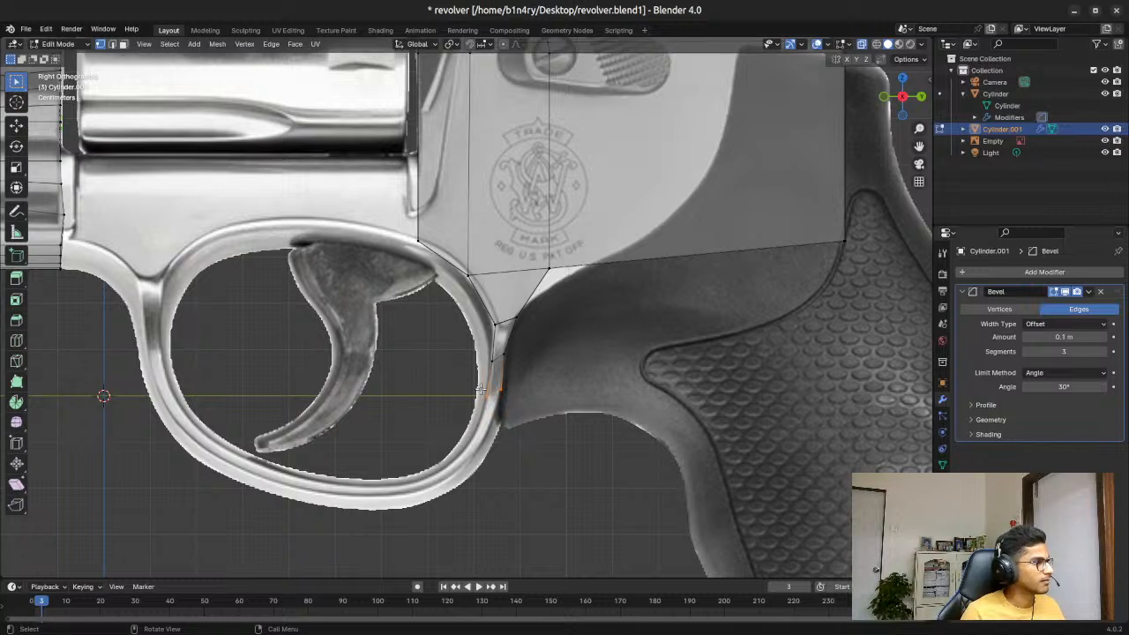
Step: Extrude the strip's lower edge about 0.104 m further down the rear of the trigger guard
key("g")
key("z")
key("z")
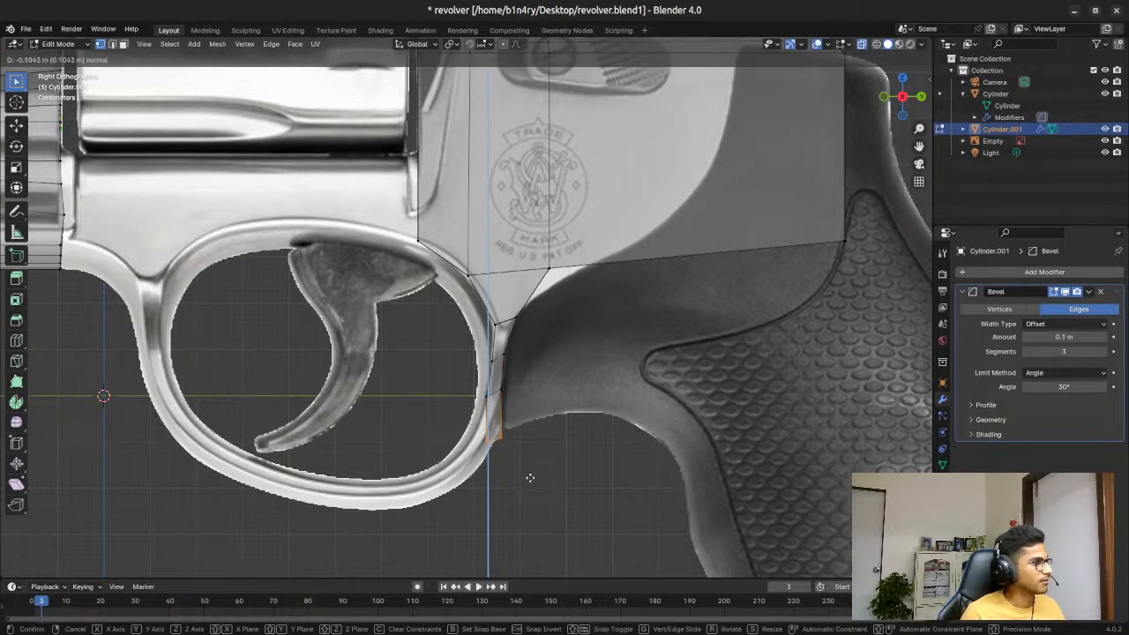
left_click(529, 475)
Step: Shift the new segment's front vertex about -0.038 m and its rear vertex about -0.005 m along global Y
left_click_drag(481, 432, 492, 456)
key("g")
key("y")
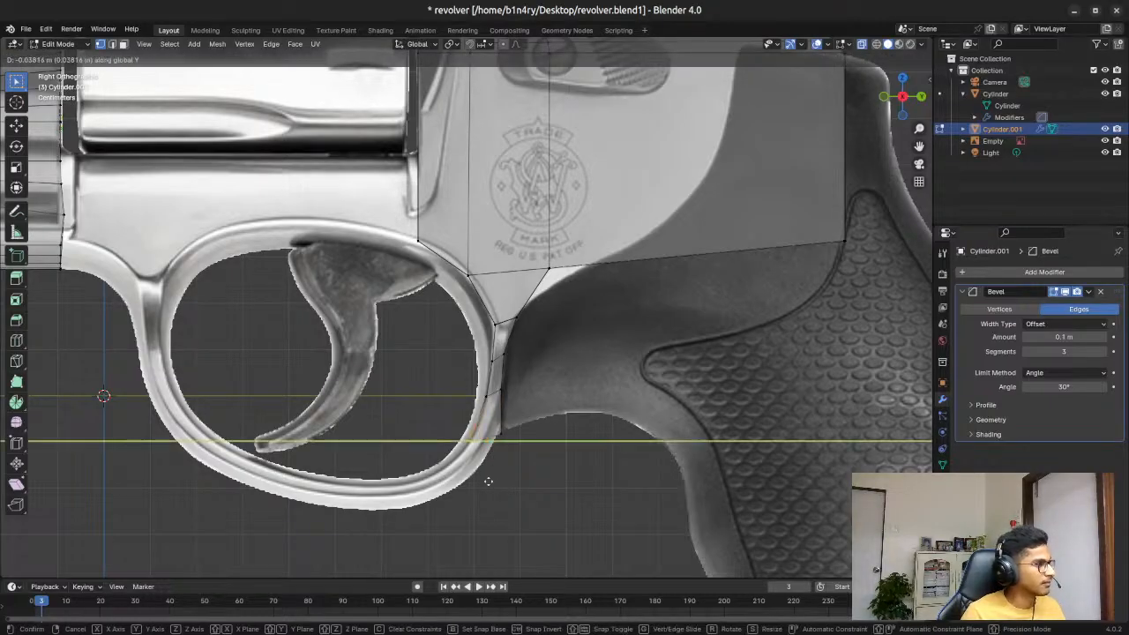
left_click(492, 481)
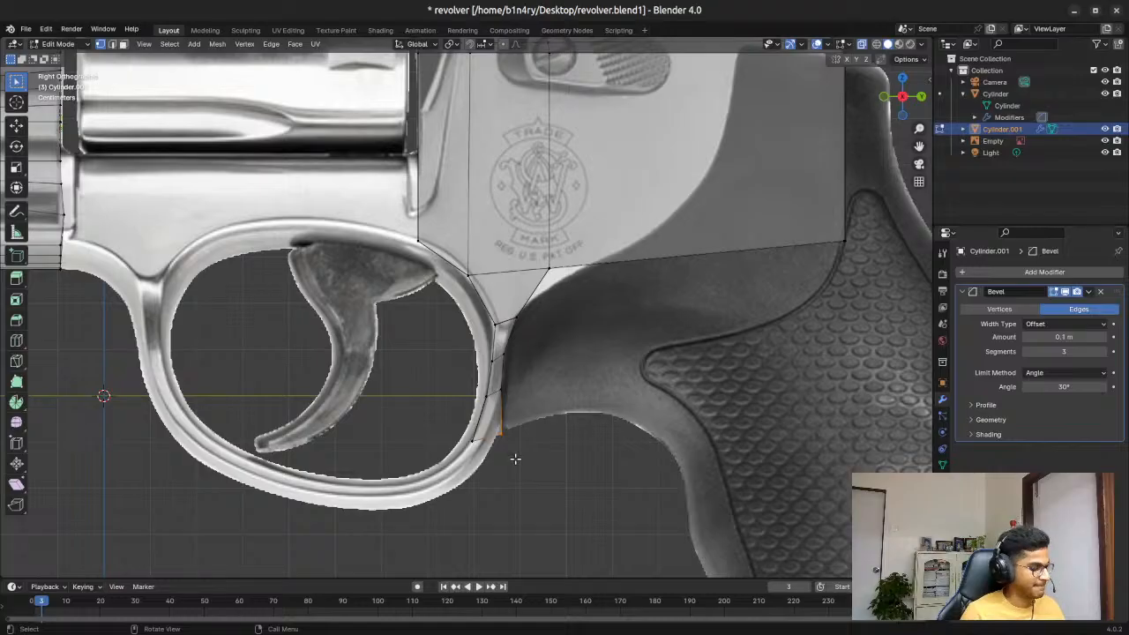
key("g")
key("y")
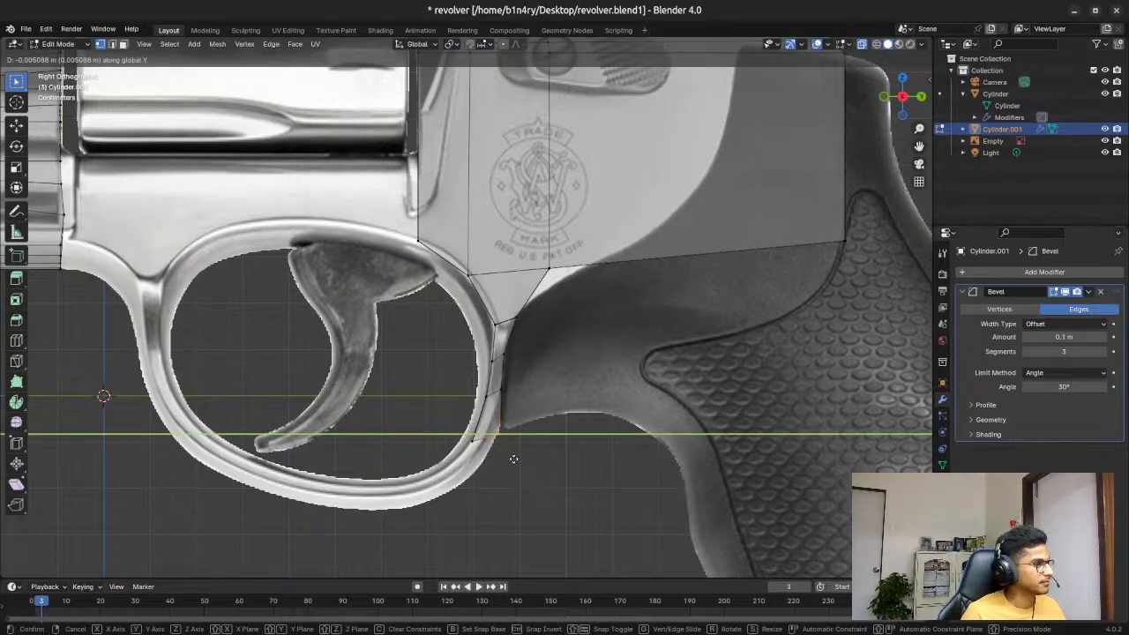
left_click(514, 459)
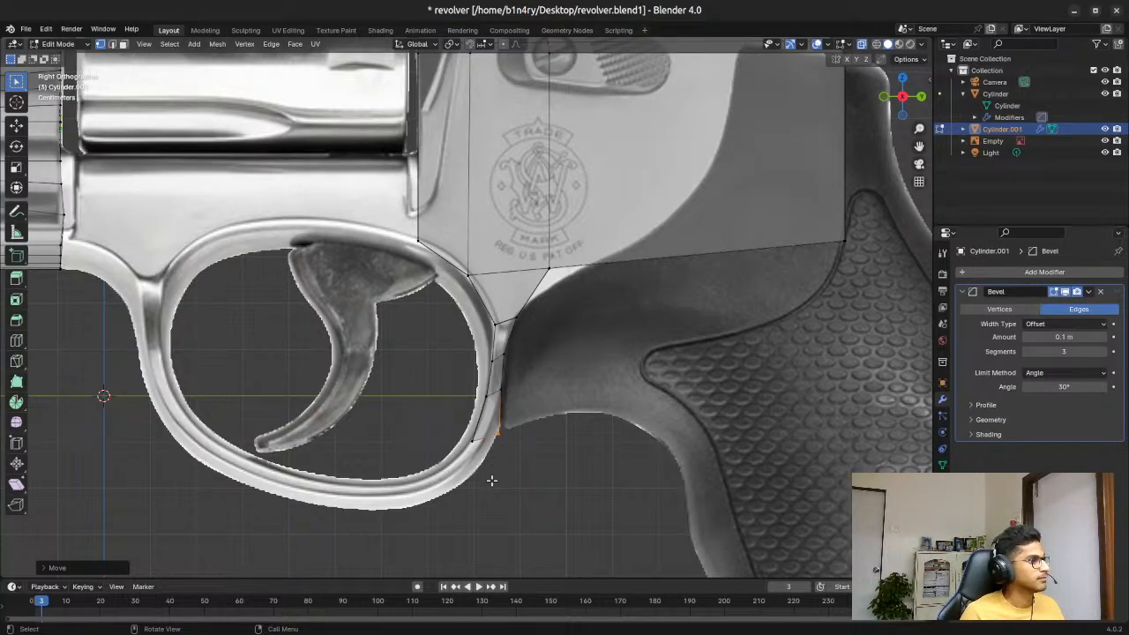
Step: Select the strip's lower edge and extrude it straight down just below the grip's front corner
left_click(469, 432)
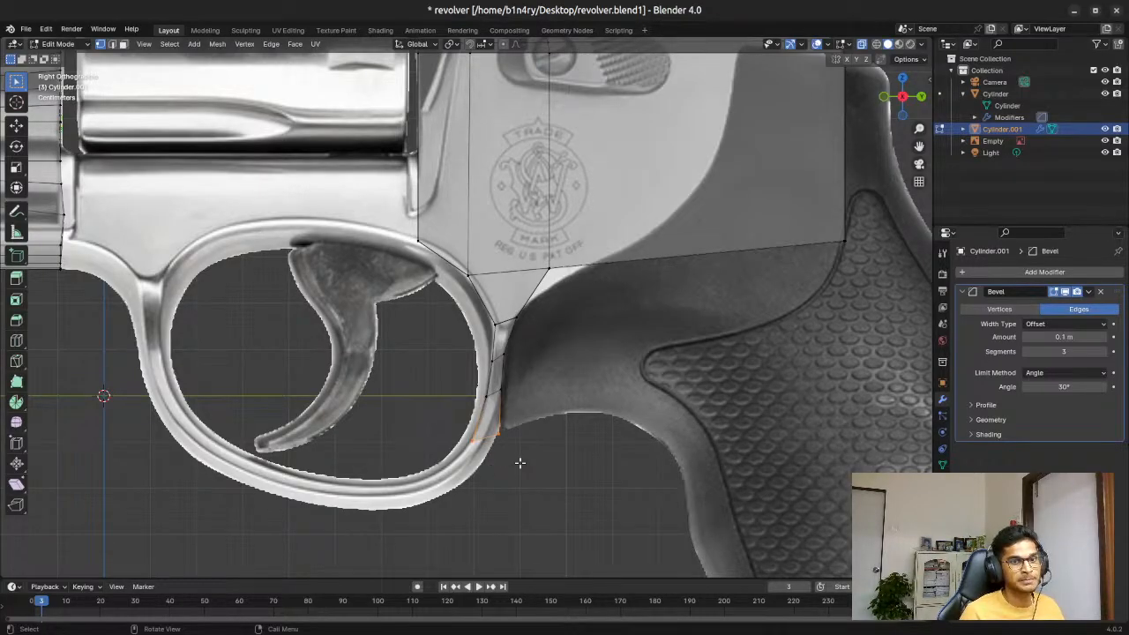
key("g")
key("z")
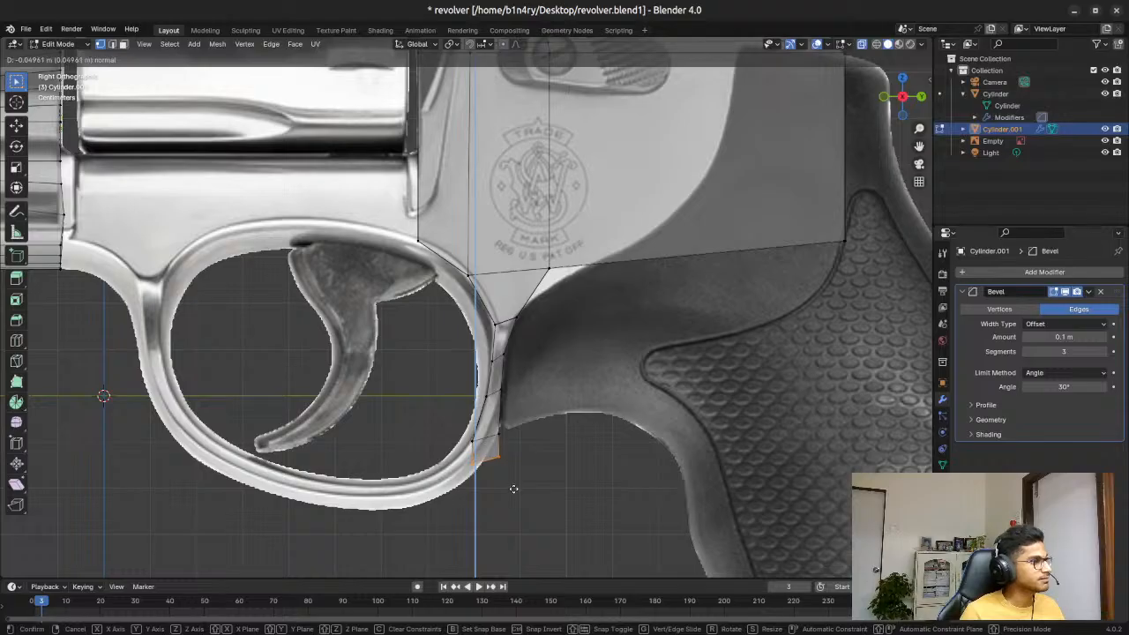
left_click(514, 489)
Step: Move the new front vertex about -0.034 m in Y and 0.017 m in Z, and the rear vertex about -0.042 m and -0.007 m
left_click_drag(465, 467, 488, 481)
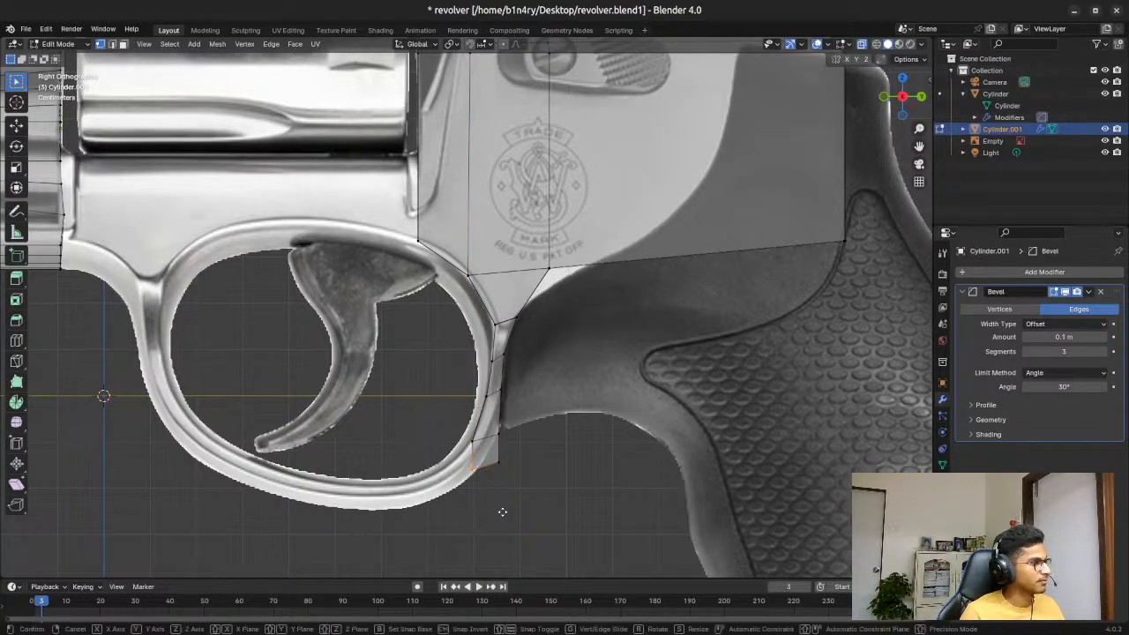
key("g")
key("shift+x")
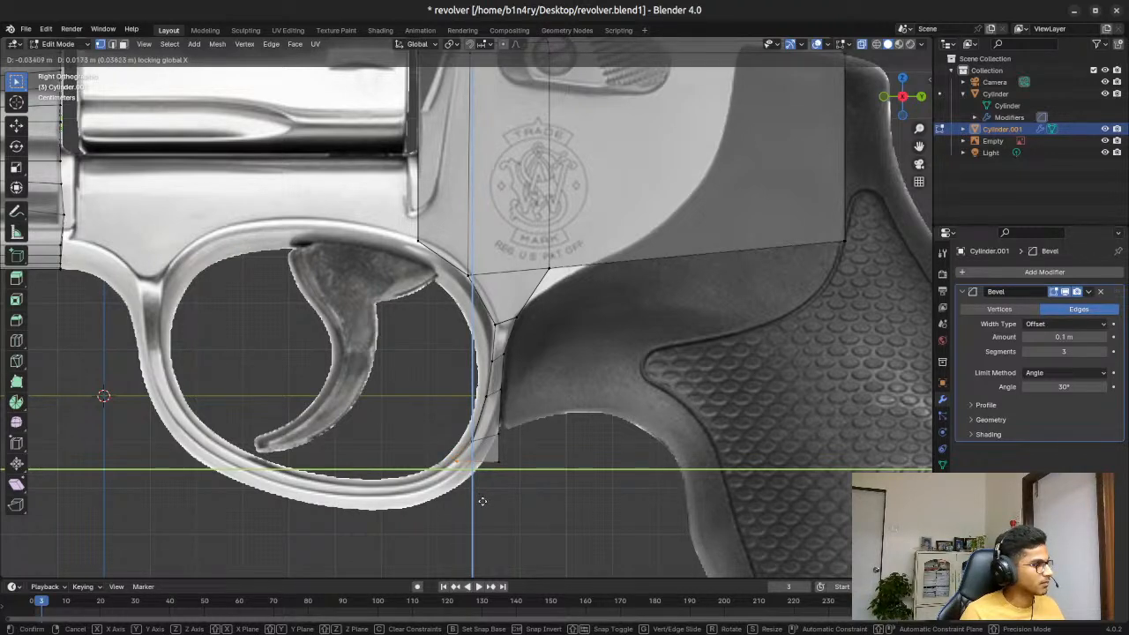
left_click(479, 502)
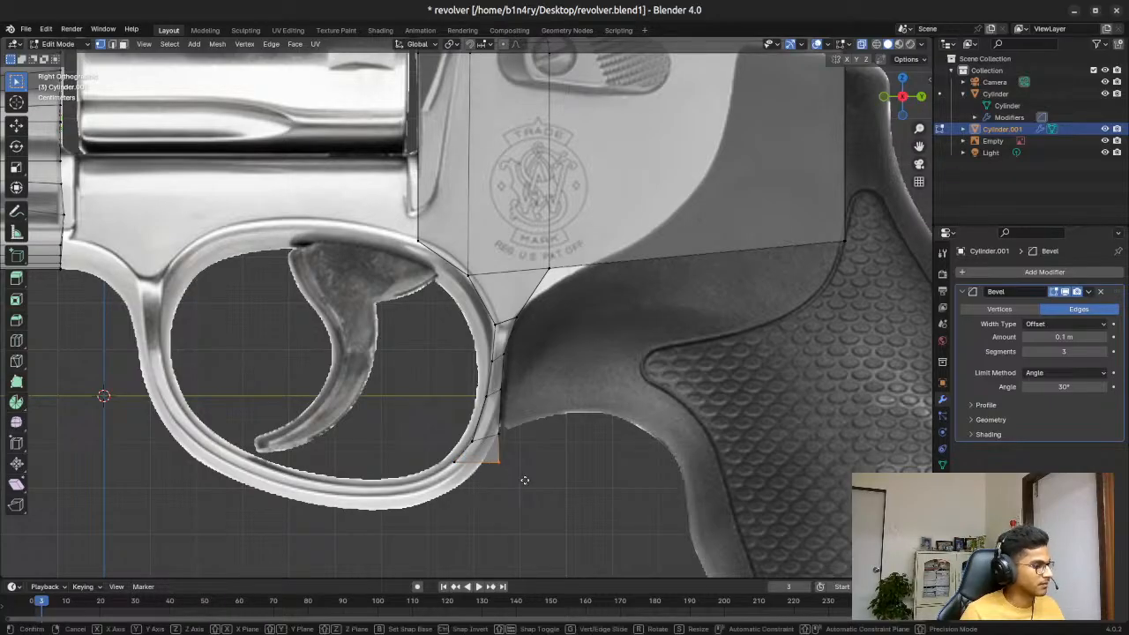
key("g")
key("shift+x")
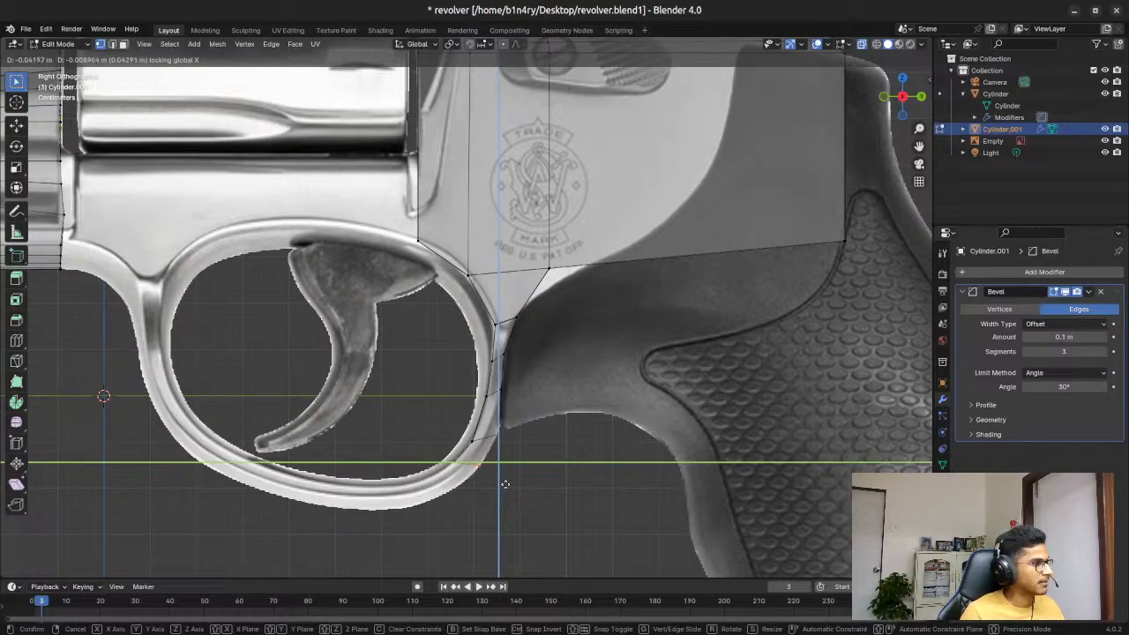
left_click(504, 483)
Step: Extrude the strip's end edge about -0.048 m in Y and -0.046 m in Z, keeping global X locked, around the guard's lower curve
left_click_drag(432, 456, 489, 485)
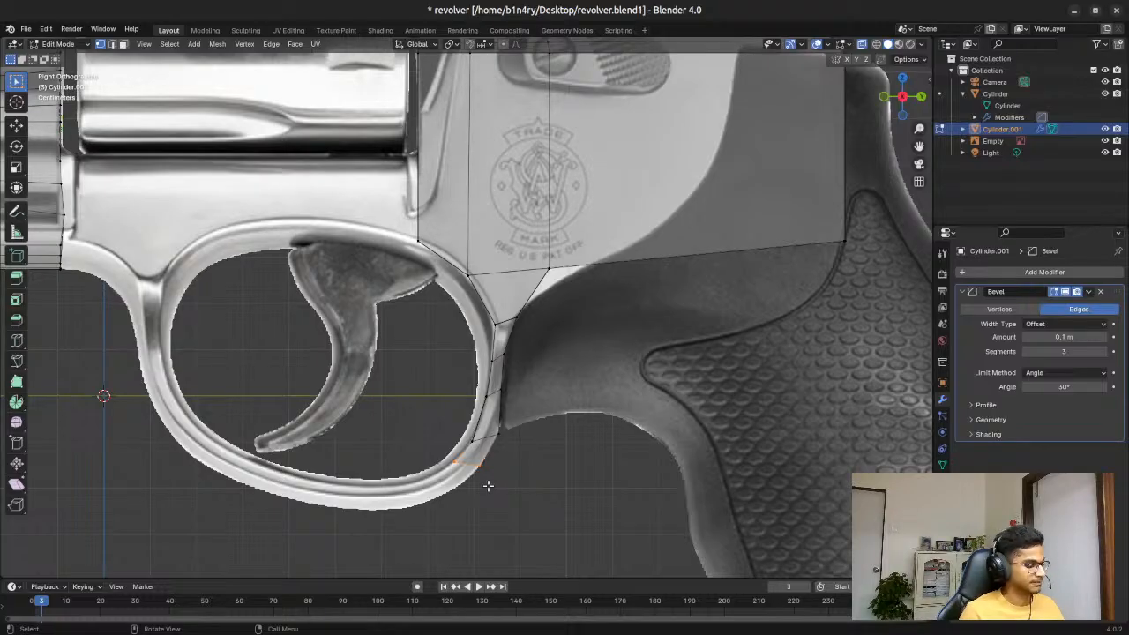
key("g")
key("Escape")
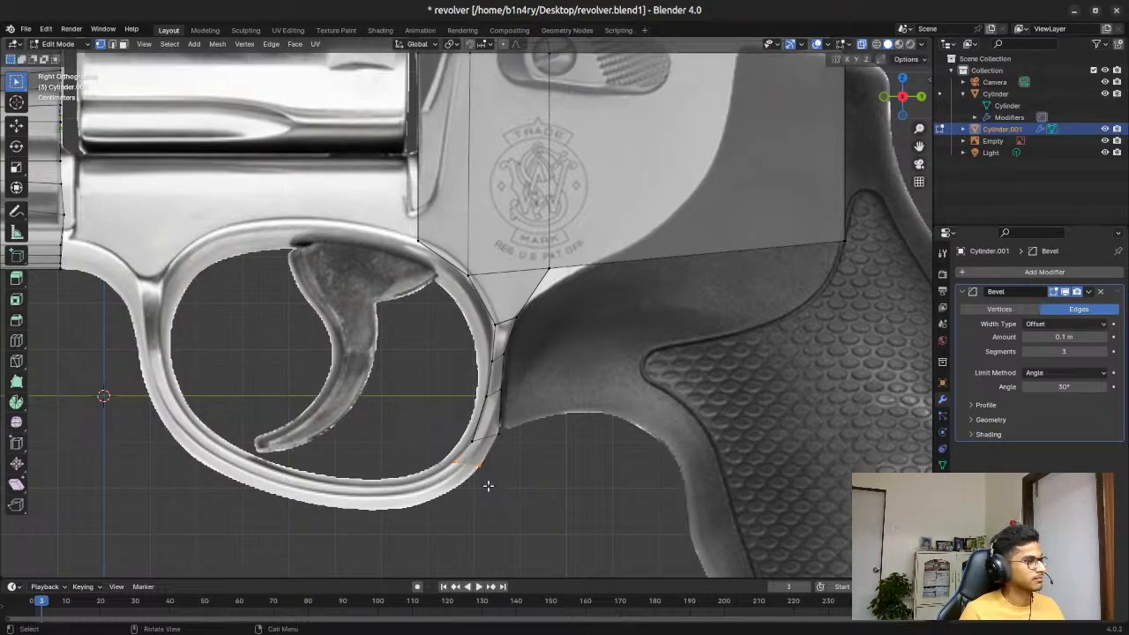
key("g")
key("z")
key("z")
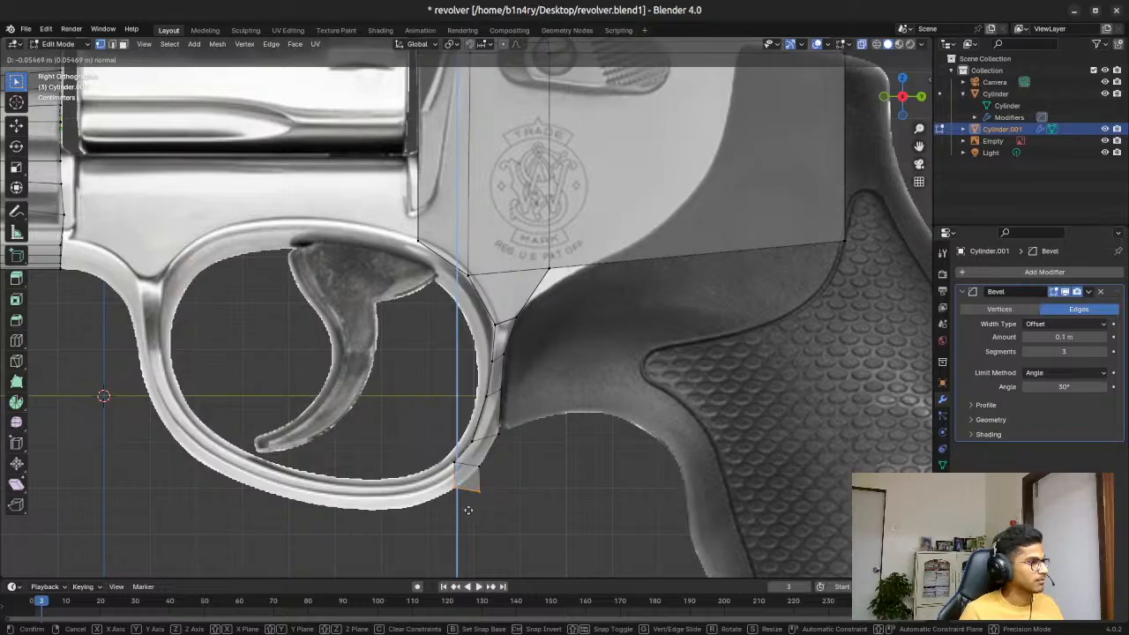
key("shift+x")
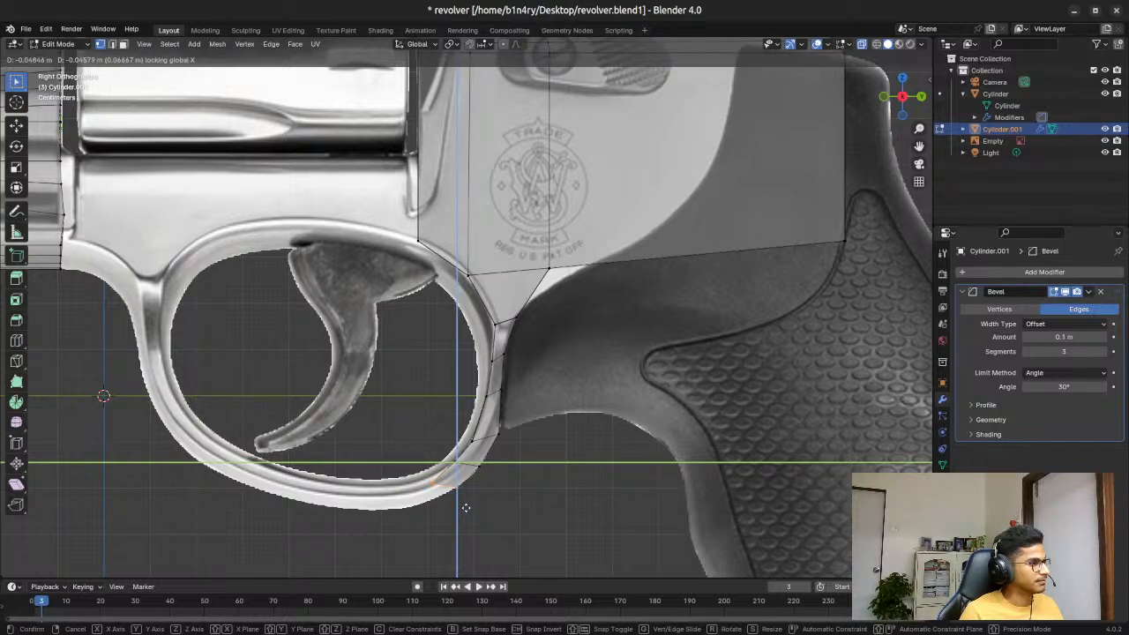
left_click(465, 506)
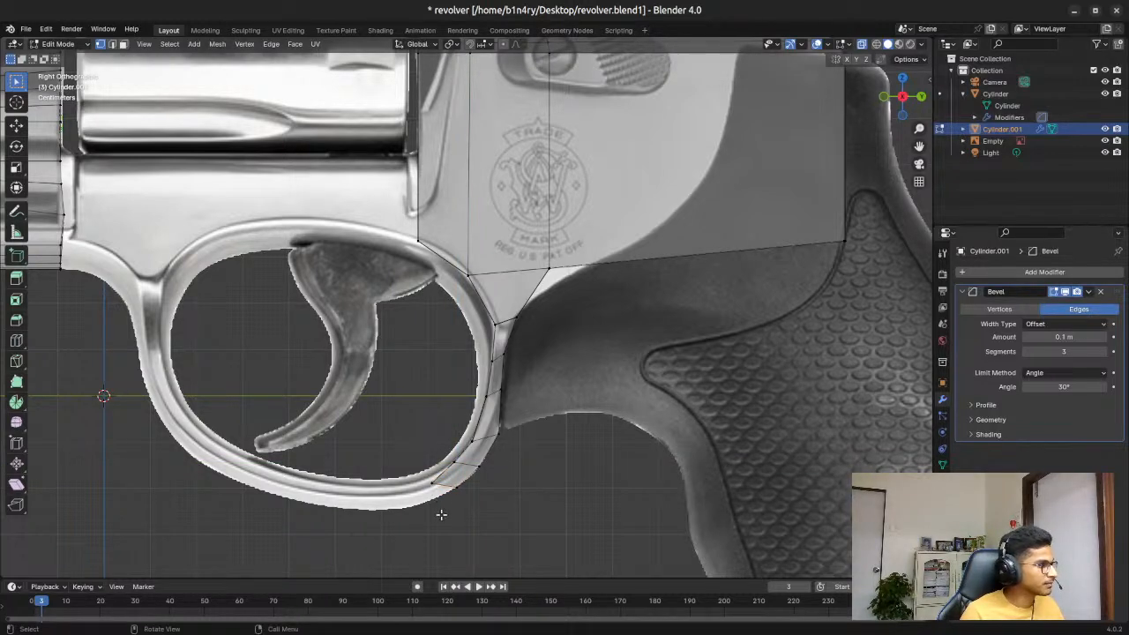
Step: Move the end's inner vertex about -0.010 m in Y and 0.009 m in Z, and its outer vertex about 0.006 m and 0.005 m
key("b")
left_click_drag(435, 491, 444, 496)
key("g")
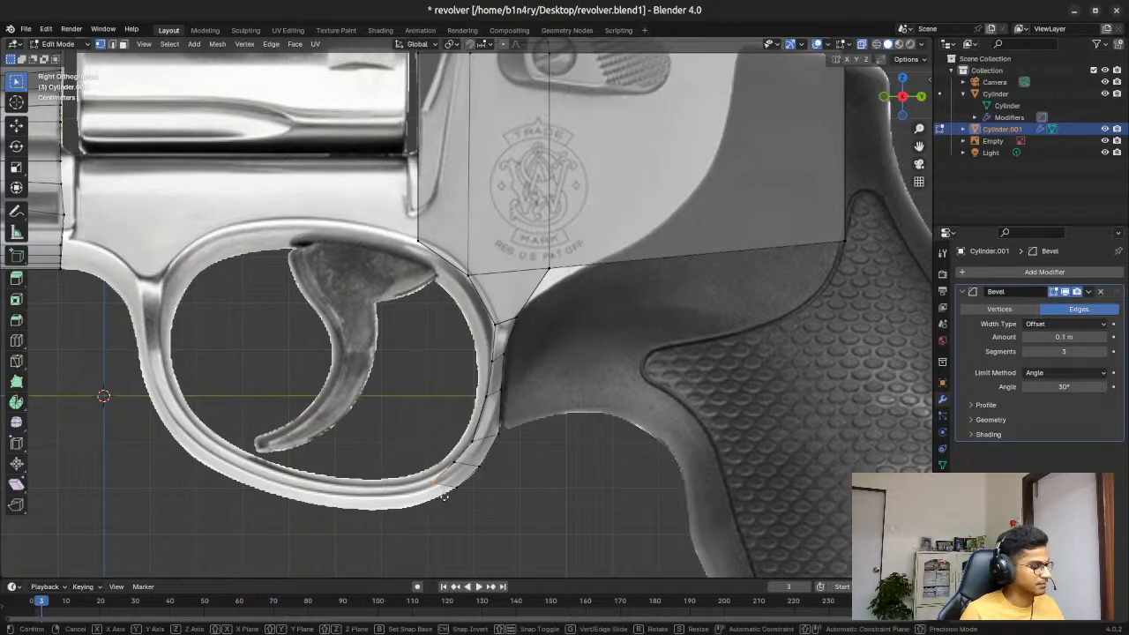
key("shift+x")
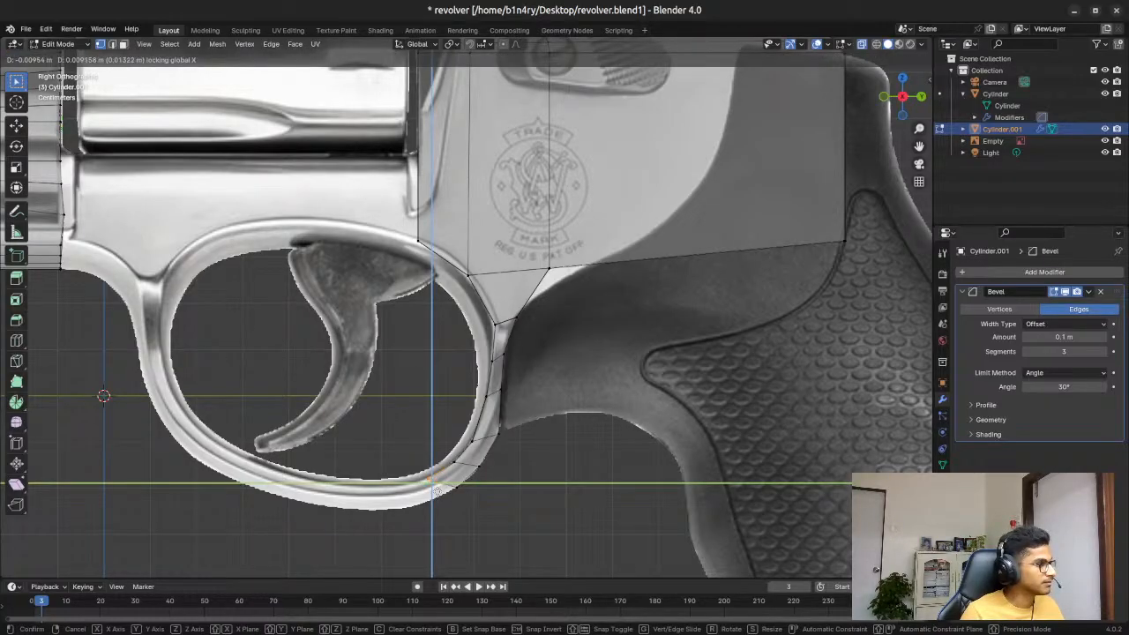
left_click(436, 490)
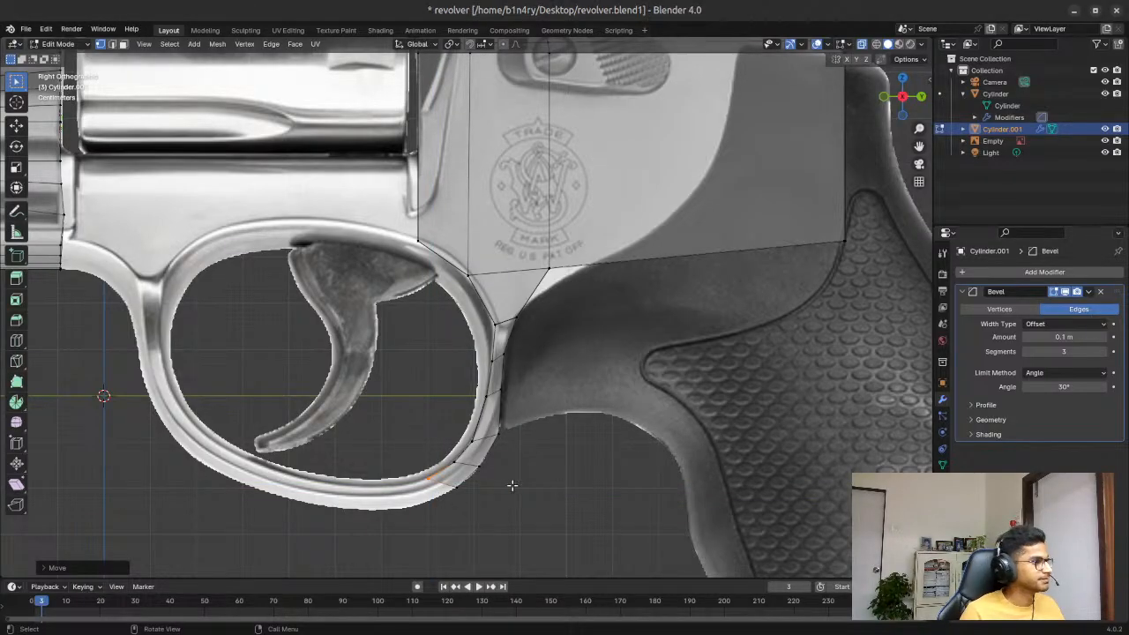
left_click(470, 498)
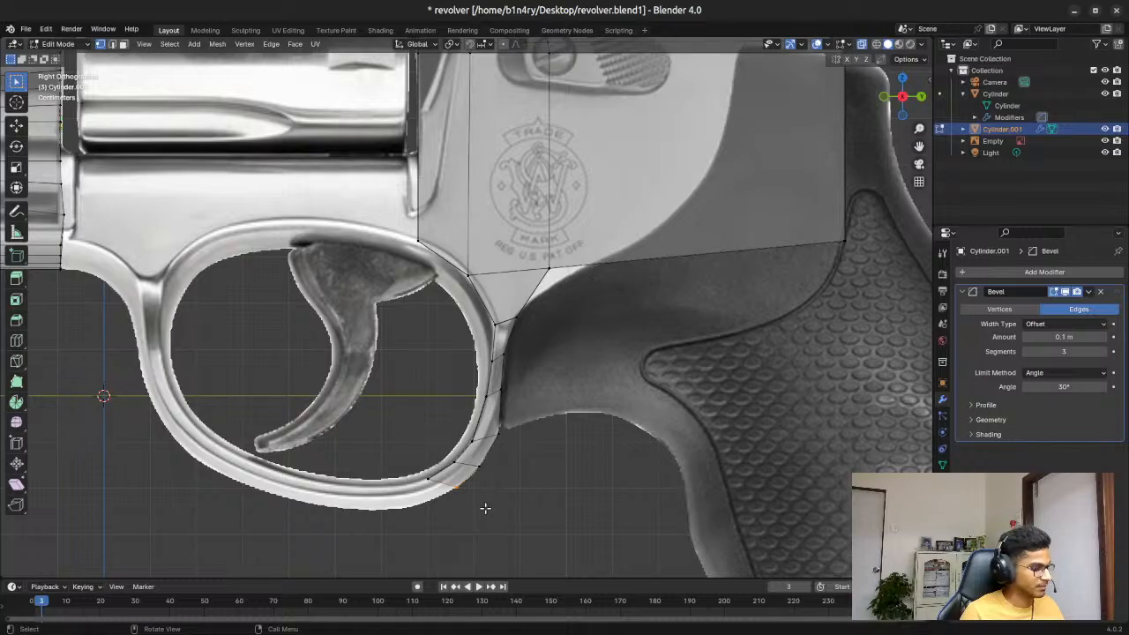
key("g")
key("shift+x")
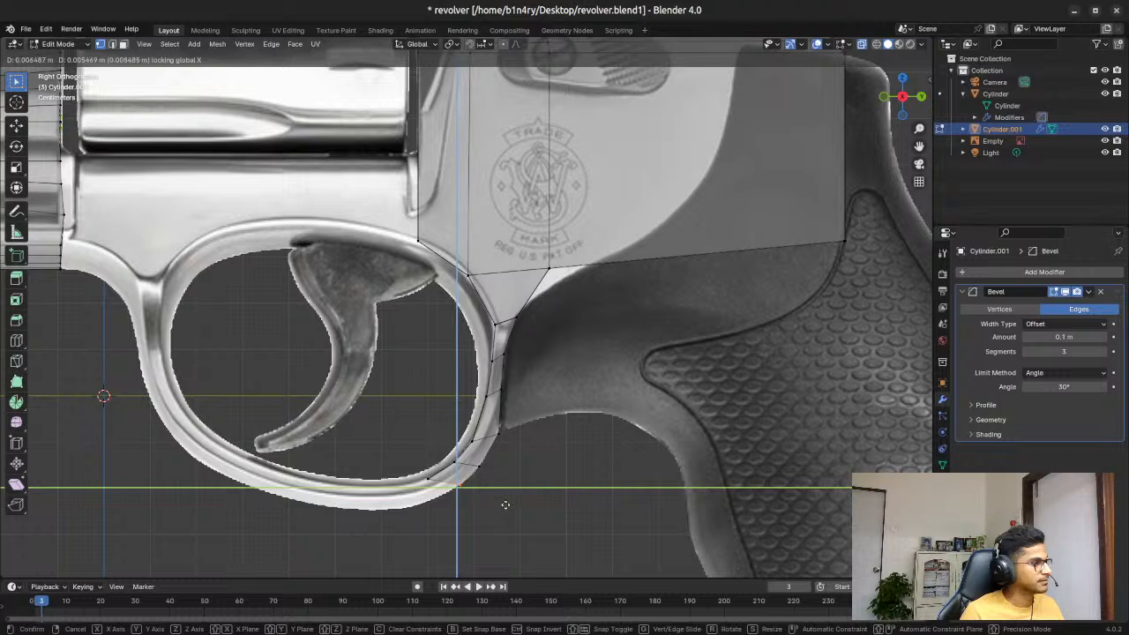
left_click(506, 504)
Step: Extrude the end edge about -0.070 m in Y and -0.037 m in Z along the trigger guard's underside, with global X locked
left_click_drag(451, 495, 461, 500)
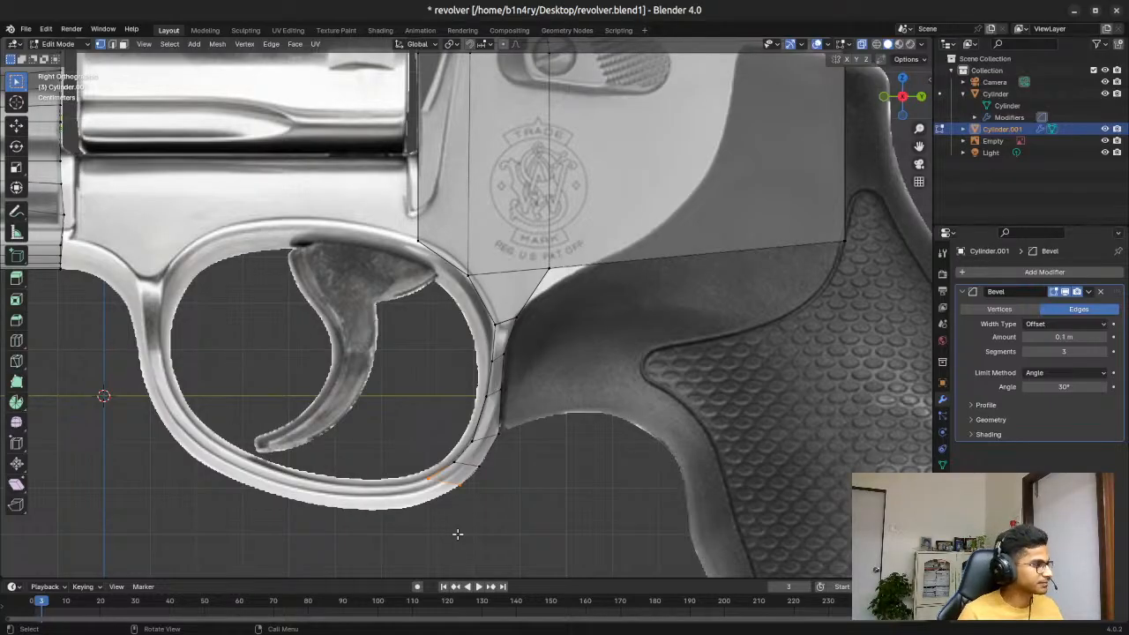
key("g")
key("z")
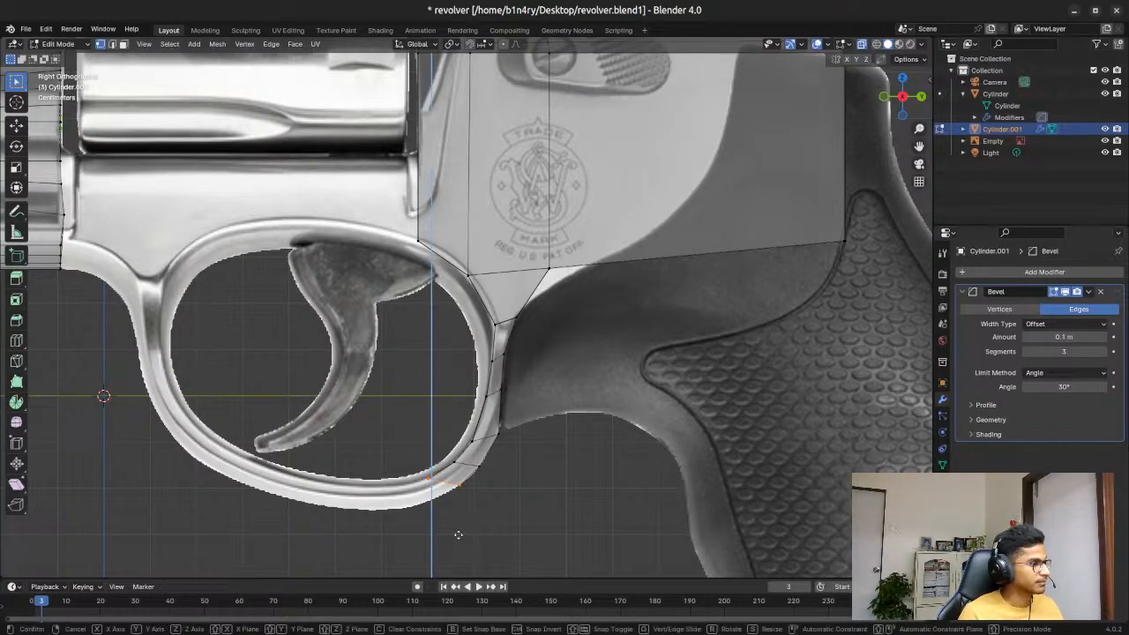
key("shift+x")
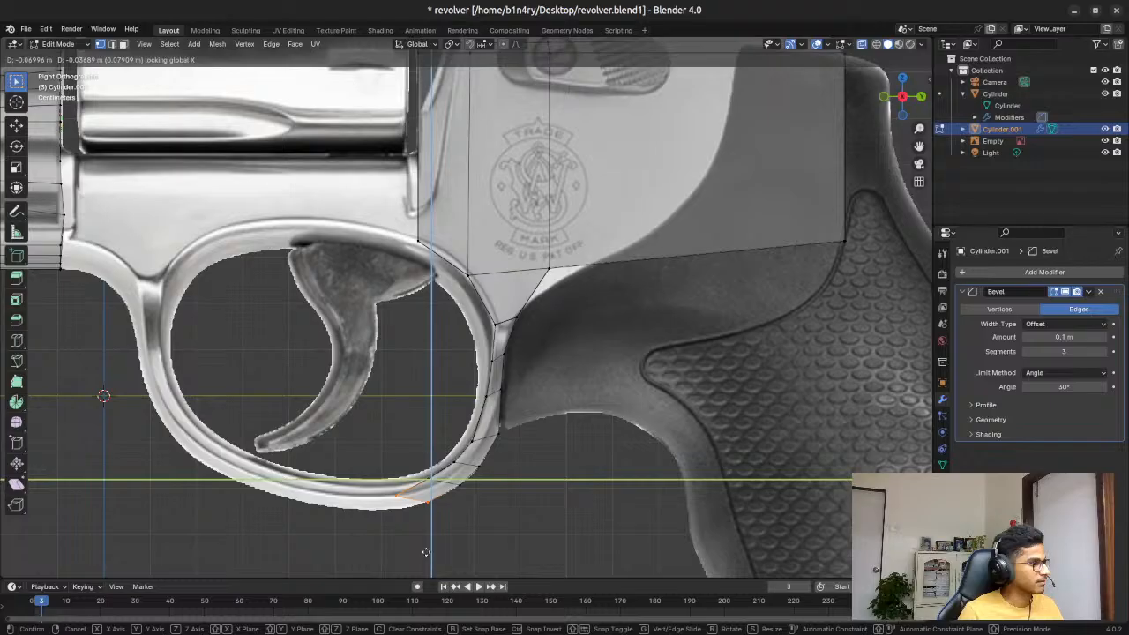
left_click(426, 551)
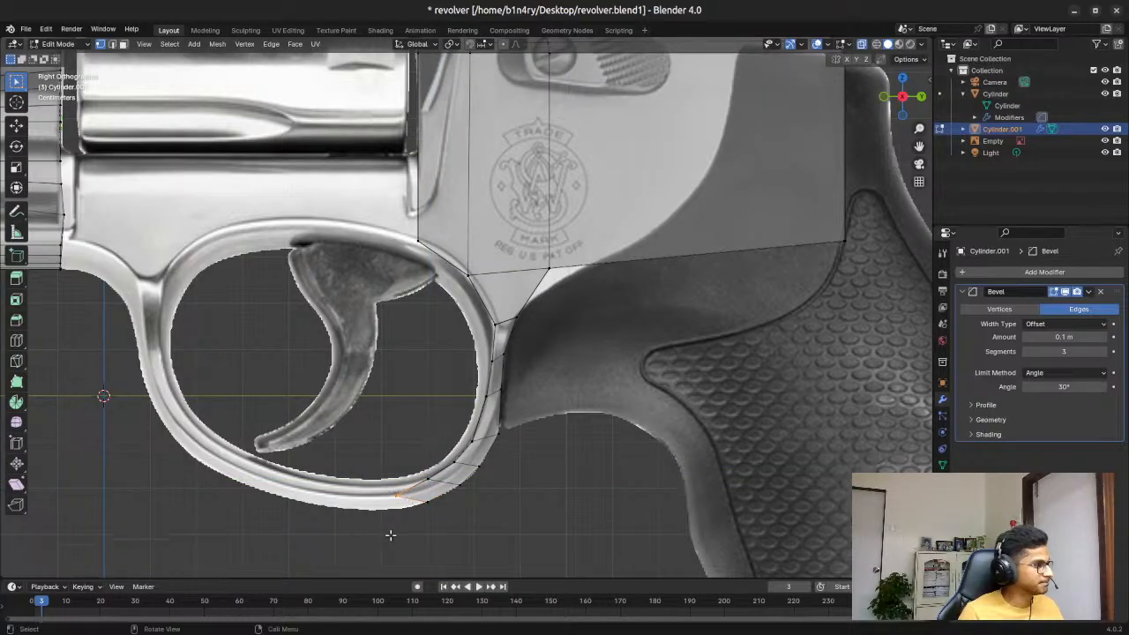
Step: Move the new segment's inner vertex about -0.014 m in Y and 0.022 m in Z onto the guard's inner edge
key("g")
key("shift+x")
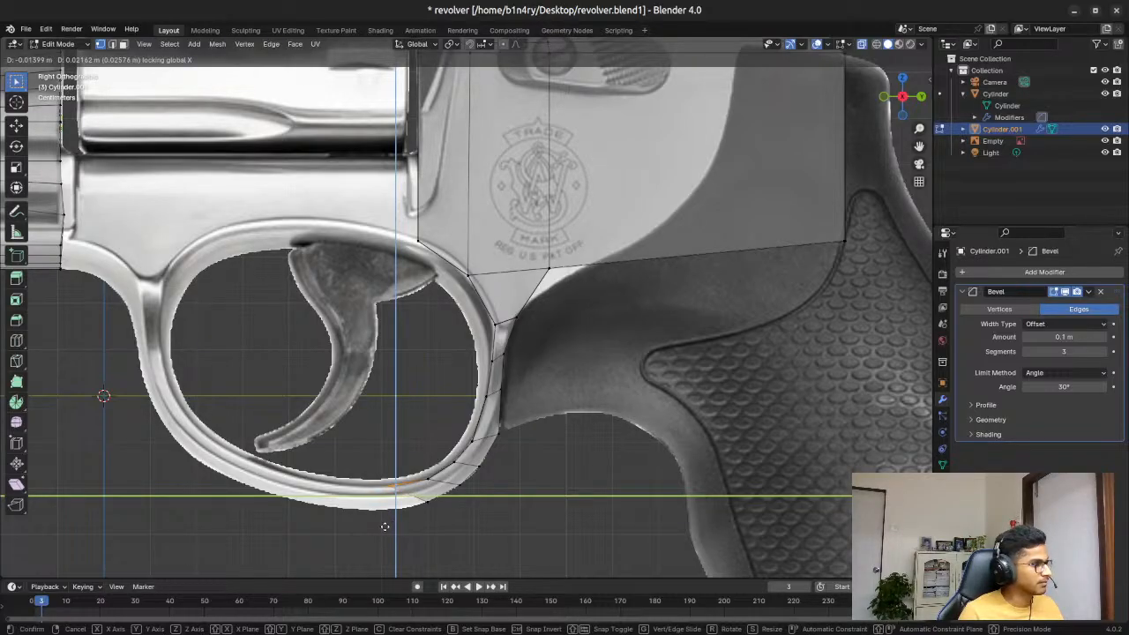
left_click(385, 526)
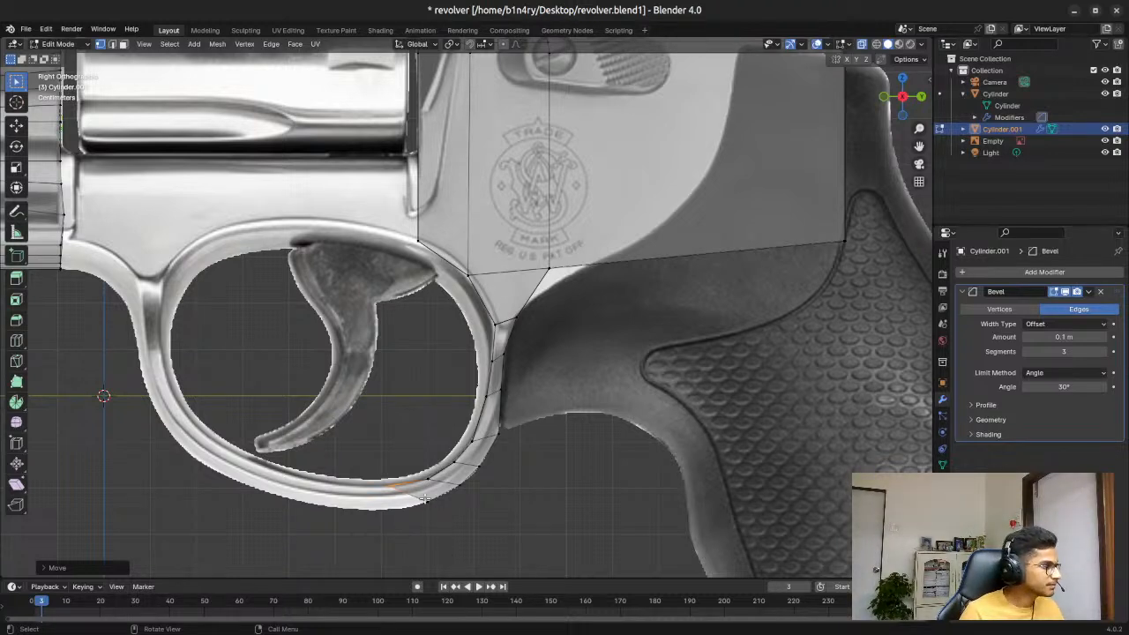
Step: Extrude the strip's end edge about -0.092 m in Y and -0.022 m in Z along the guard's underside, with global X locked
left_click_drag(379, 491, 431, 536)
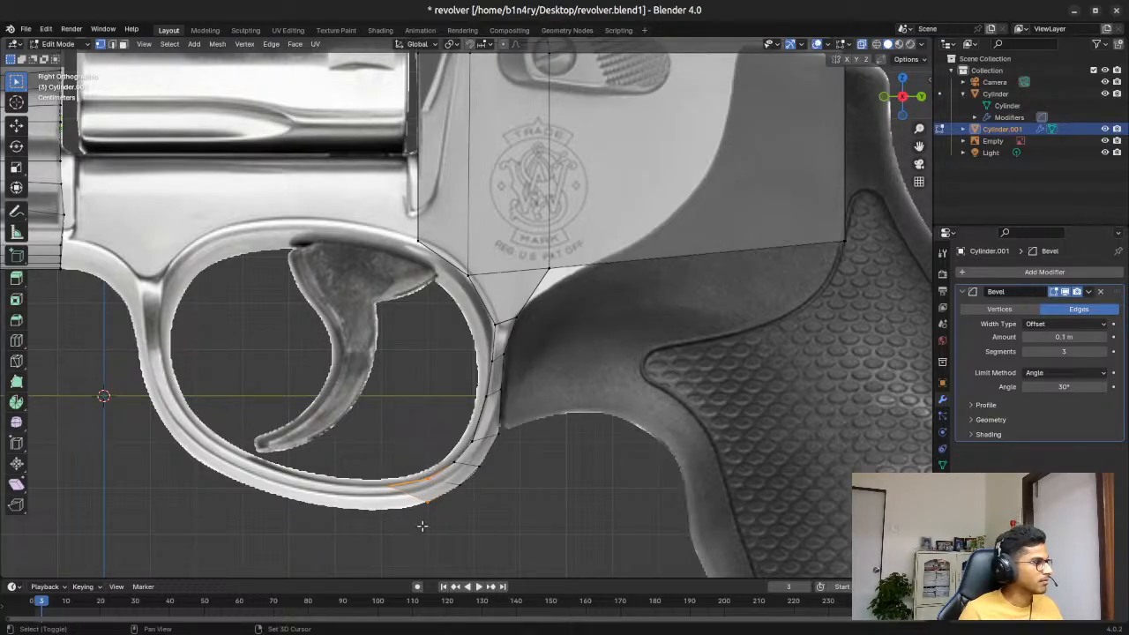
left_click(432, 500)
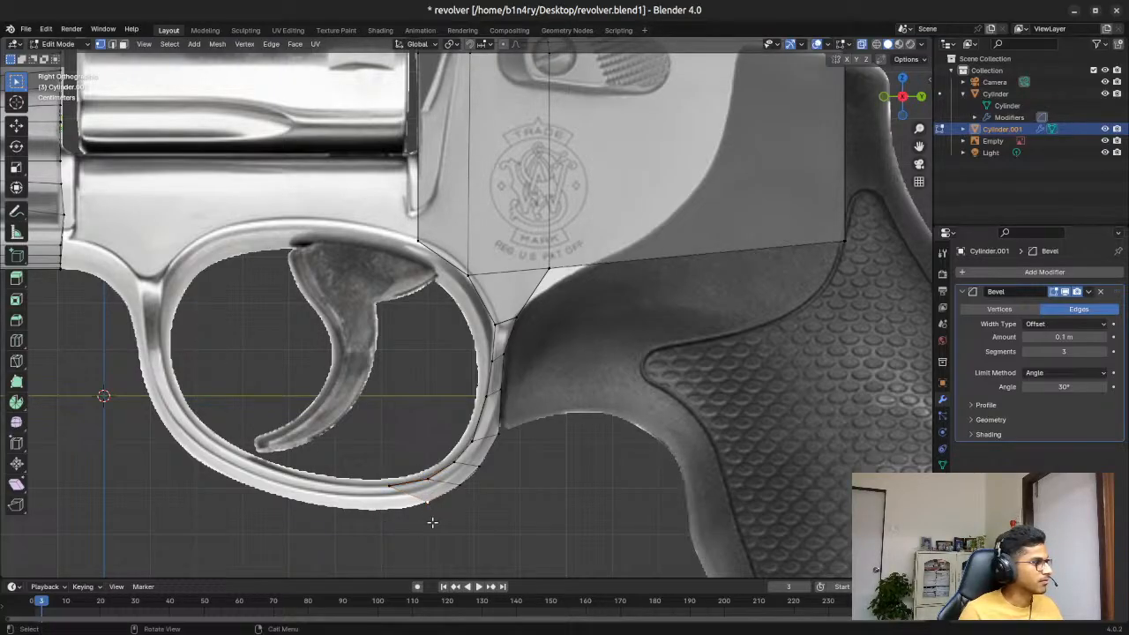
left_click(388, 485, "shift")
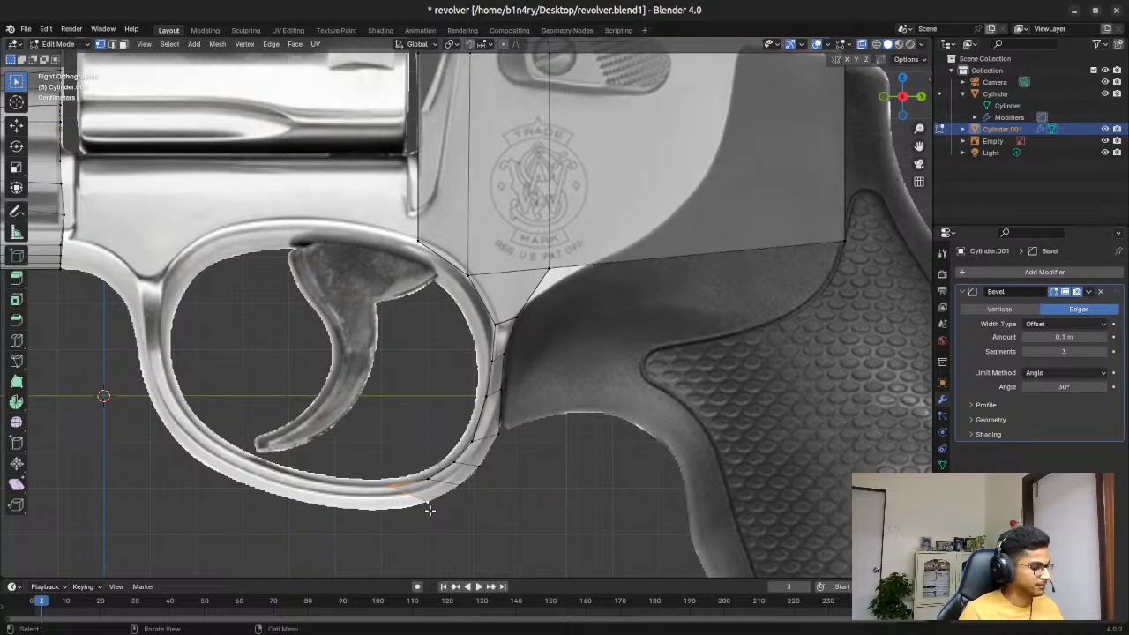
key("e")
key("shift+x")
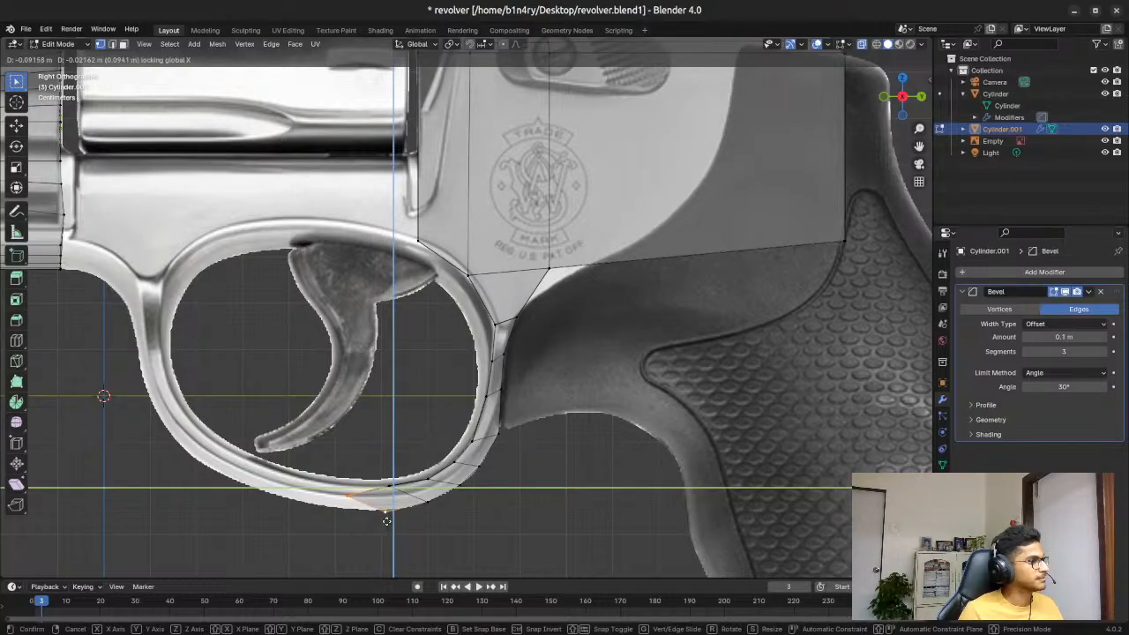
left_click(388, 519)
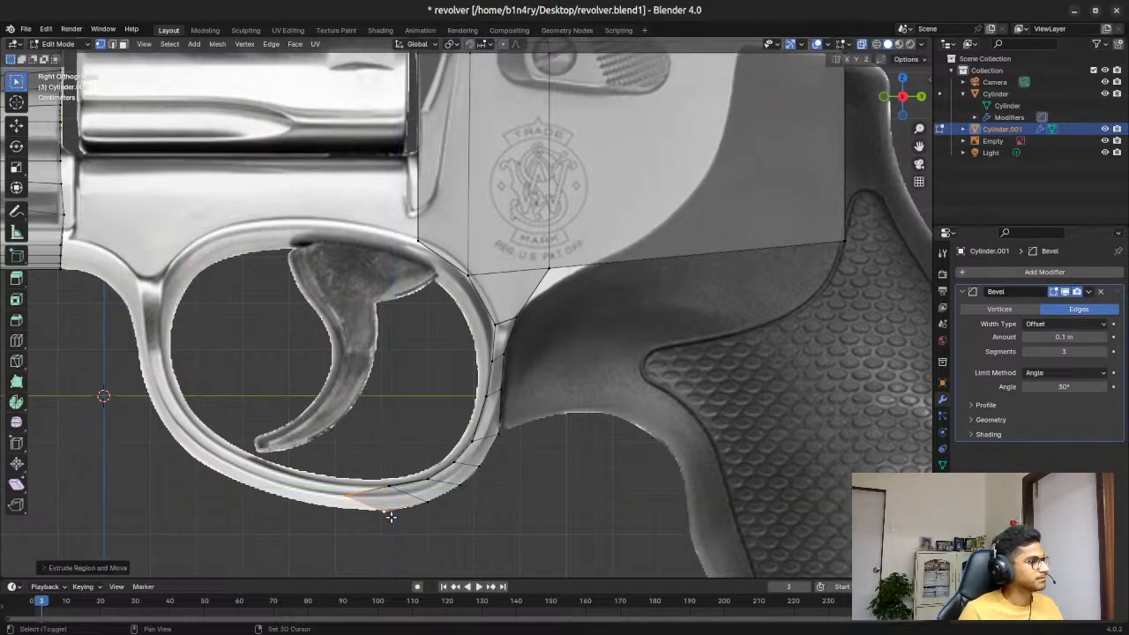
Step: Move the new end's inner vertex about -0.009 m in Y and 0.021 m in Z, and its outer vertex about 0.012 m and 0.006 m
left_click(353, 499)
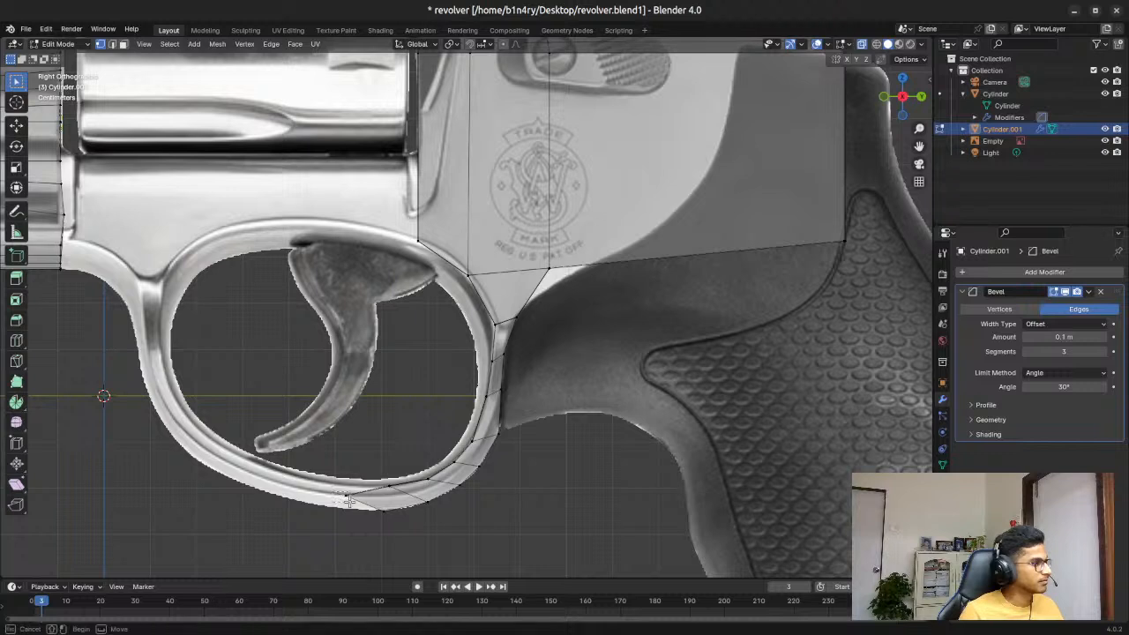
key("e")
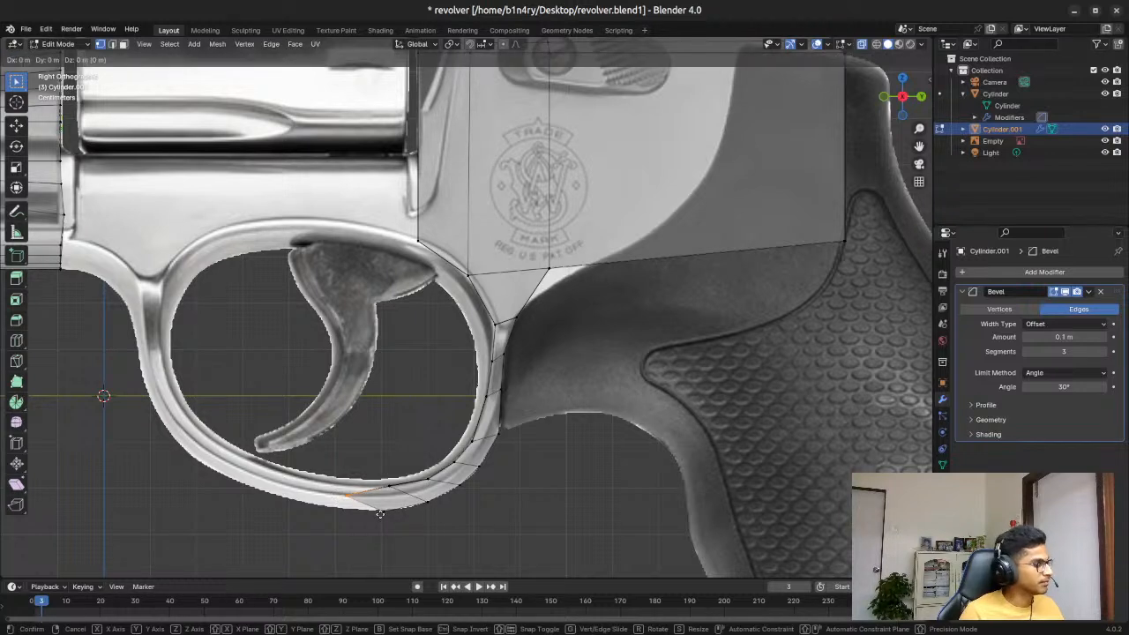
key("shift+x")
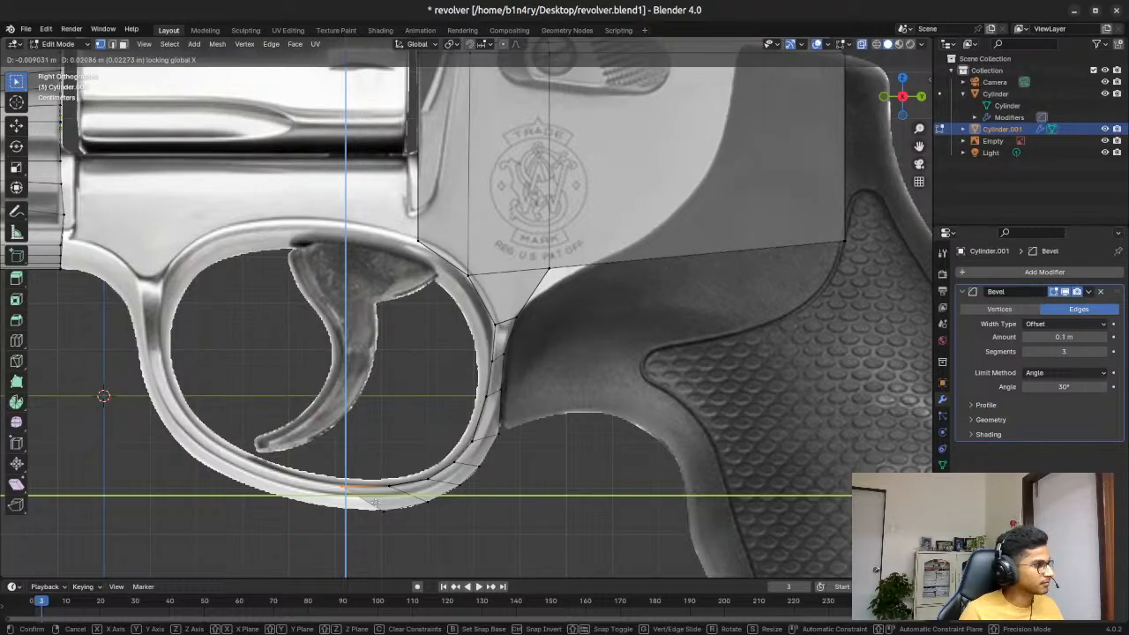
left_click(375, 501)
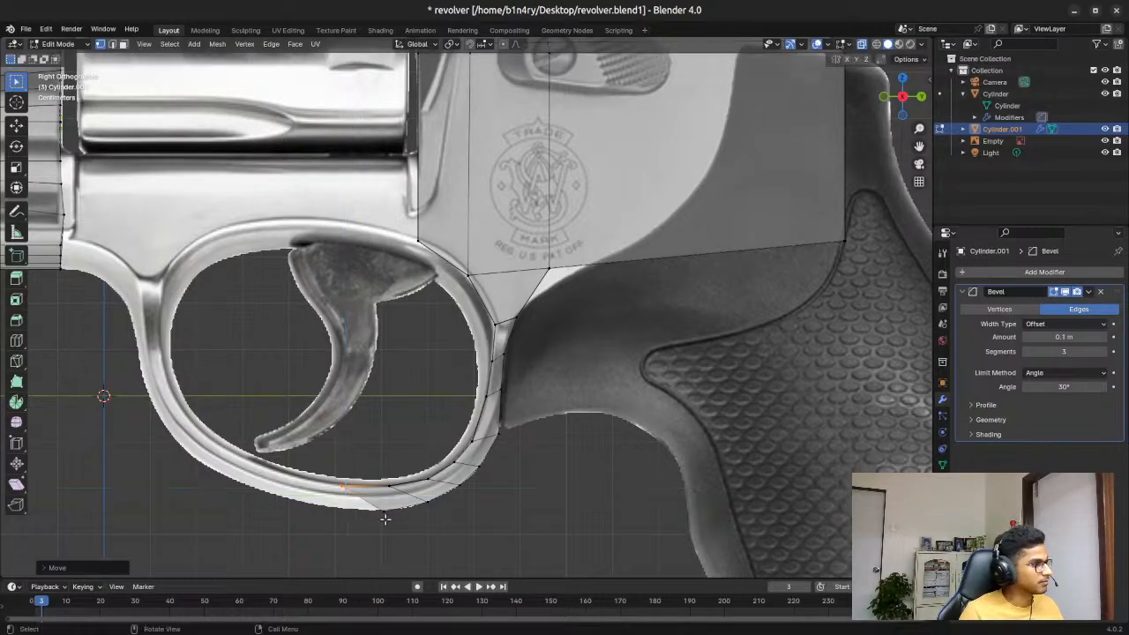
left_click_drag(372, 502, 392, 522)
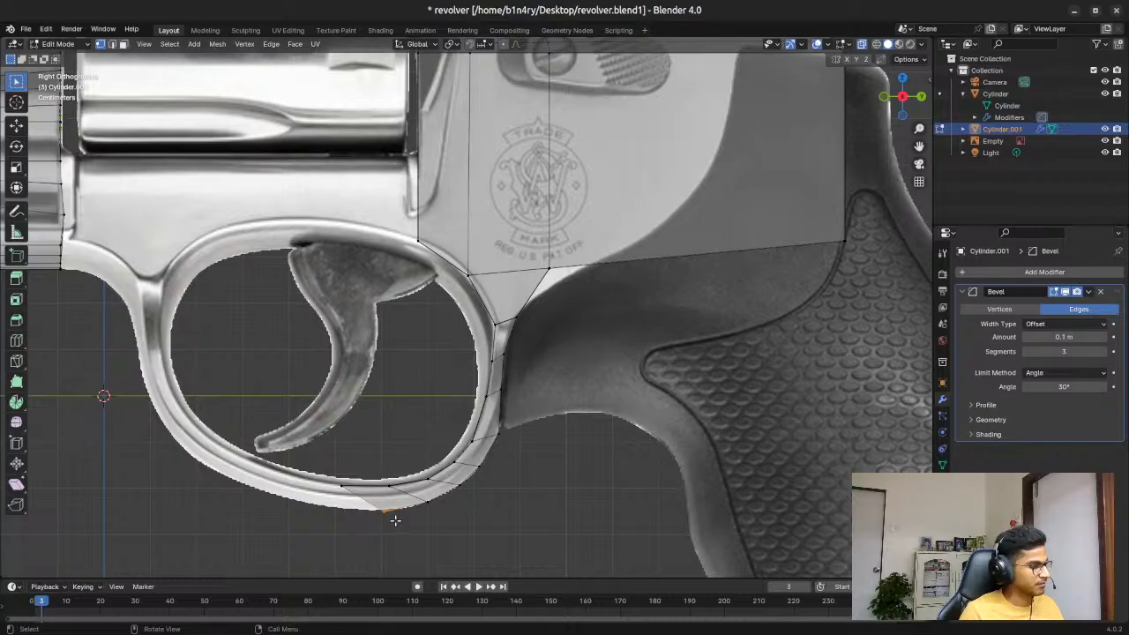
key("g")
key("shift+x")
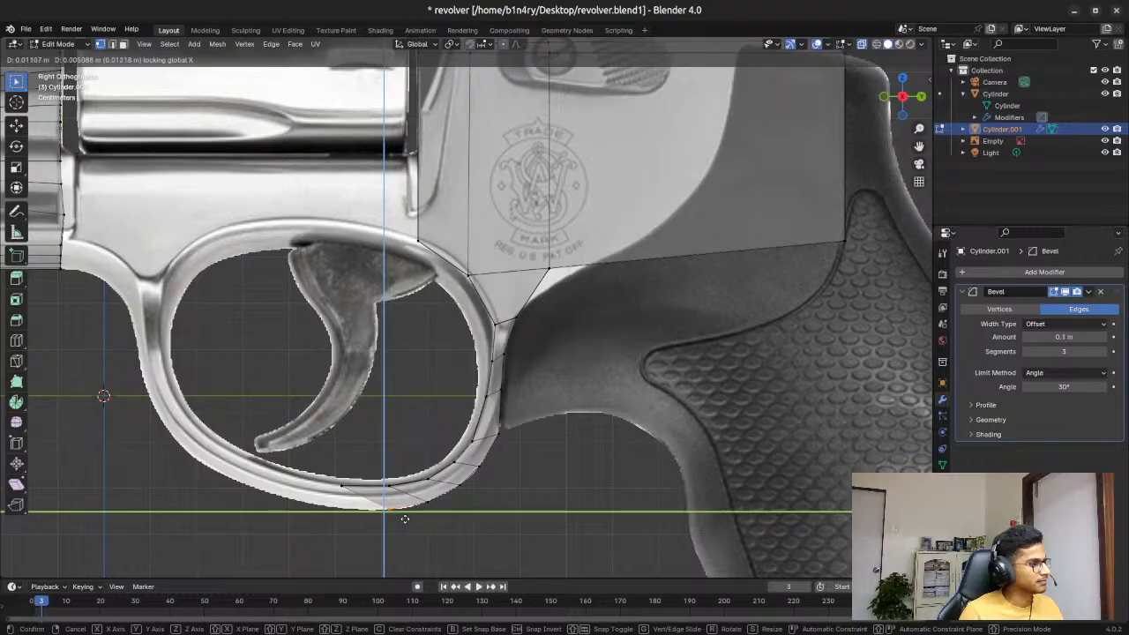
left_click(404, 519)
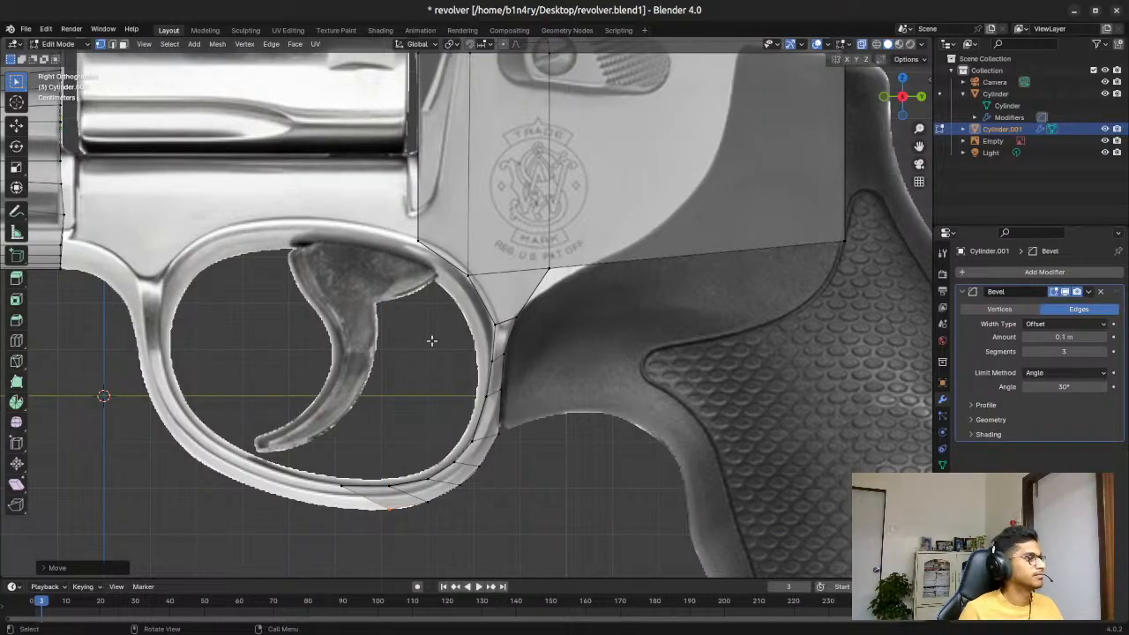
Step: Turn off X-ray, inspect the trigger guard strip in perspective, and undo its latest extrusions and vertex moves
key("alt+z")
middle_click_drag(374, 352, 479, 336)
middle_click_drag(670, 203, 471, 245)
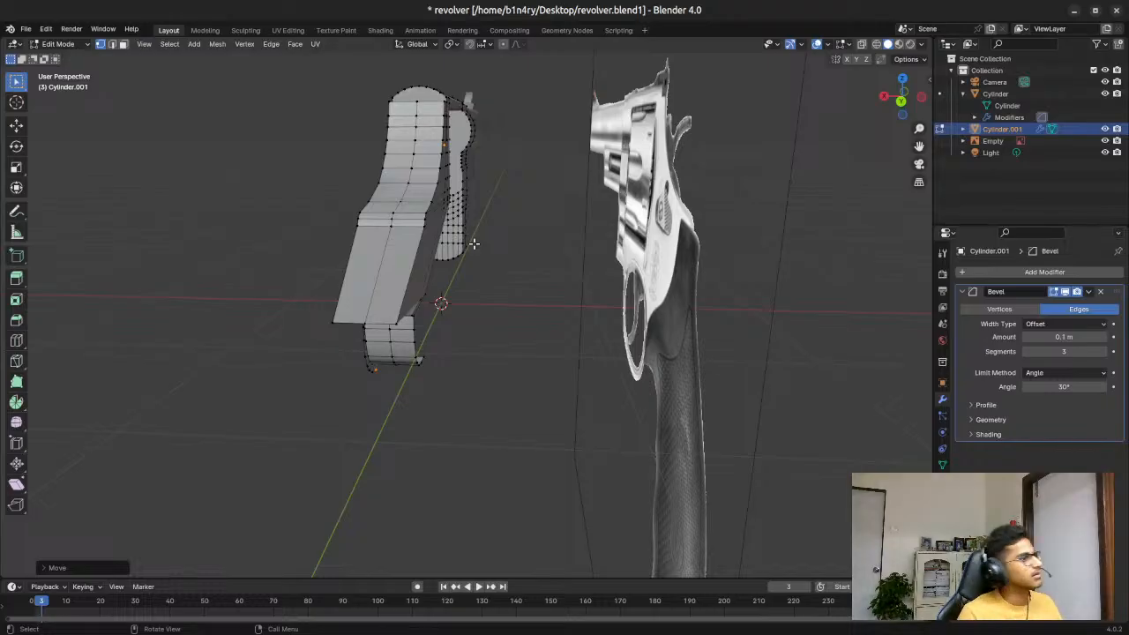
middle_click_drag(386, 254, 432, 251)
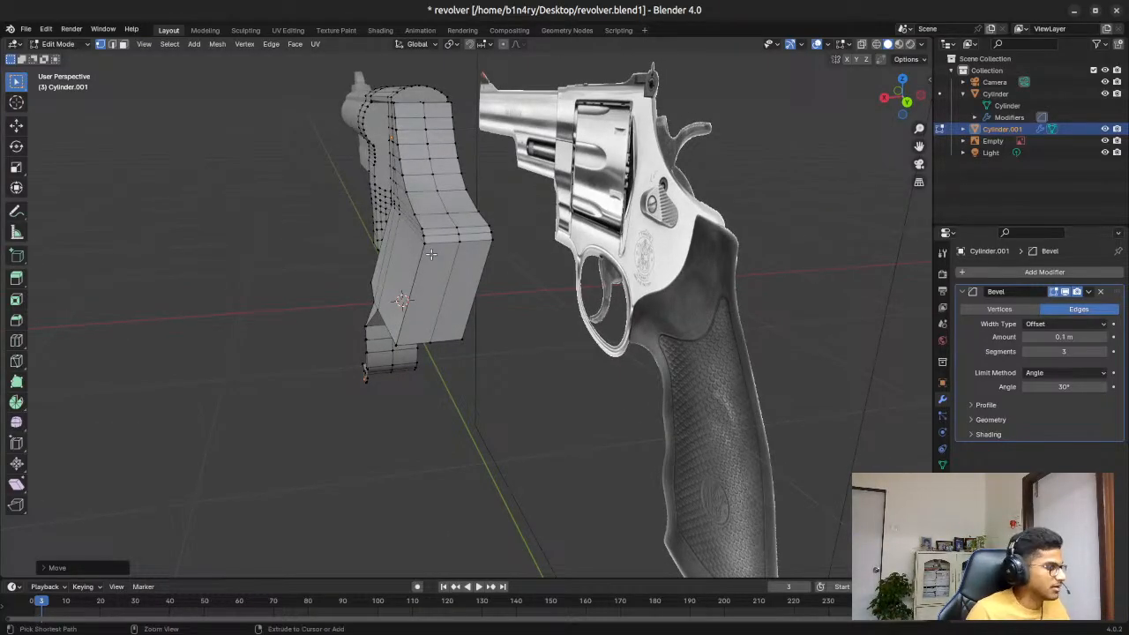
key("ctrl+z")
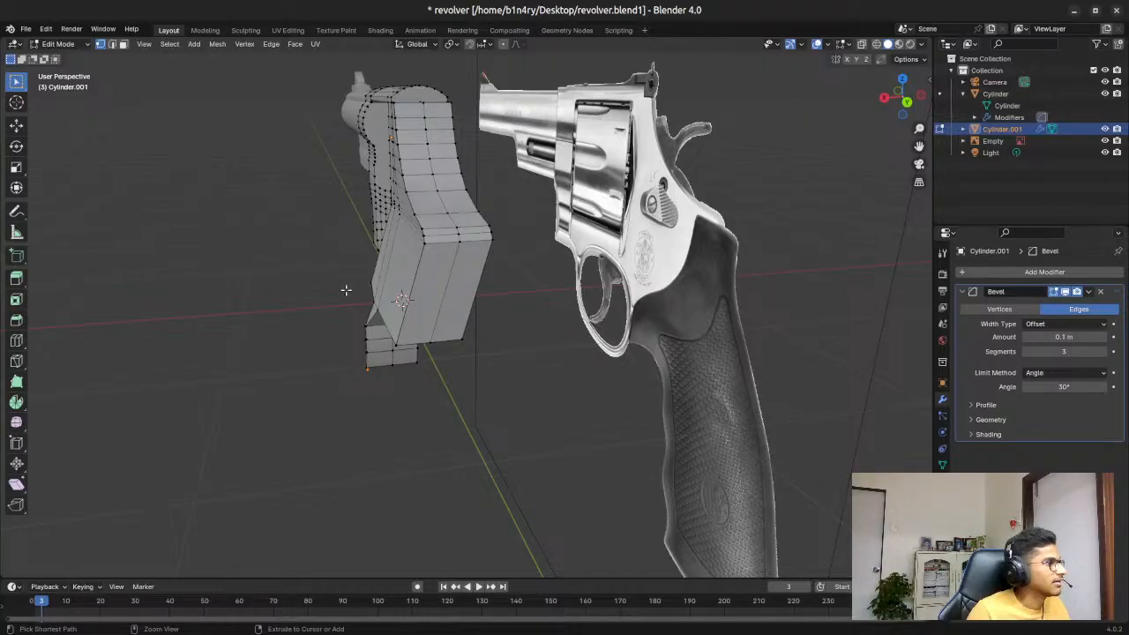
Step: Select the trigger guard strip and the lower end of the rear frame, and delete the faces there
middle_click_drag(329, 306, 470, 324)
left_click_drag(383, 234, 631, 409)
left_click(819, 298)
middle_click_drag(838, 290, 464, 277)
key("alt+z")
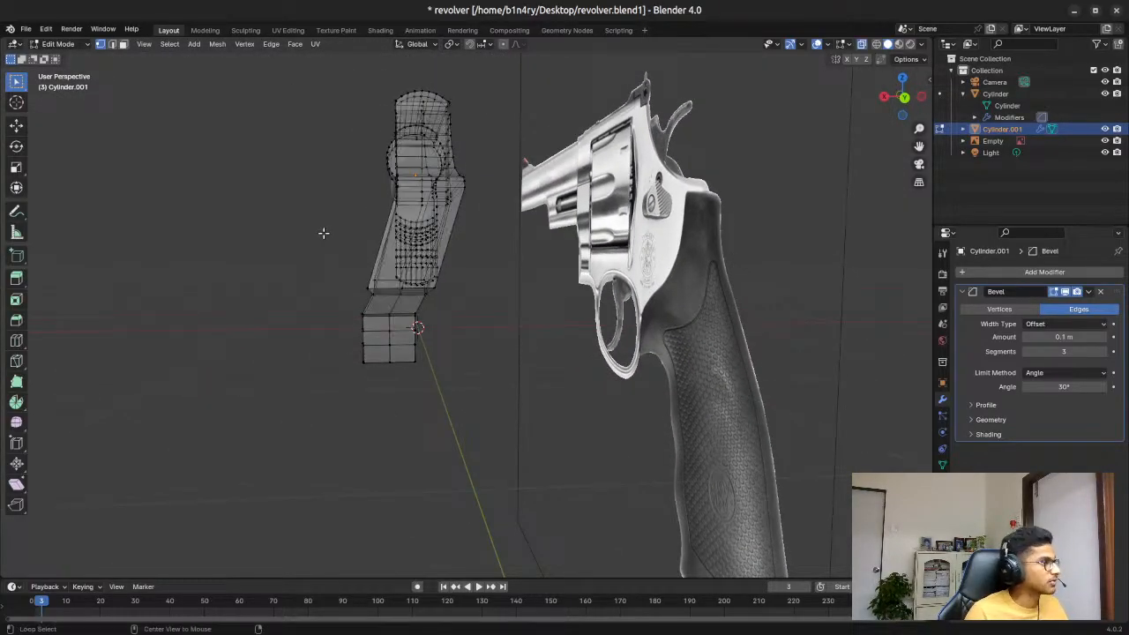
key("alt+z")
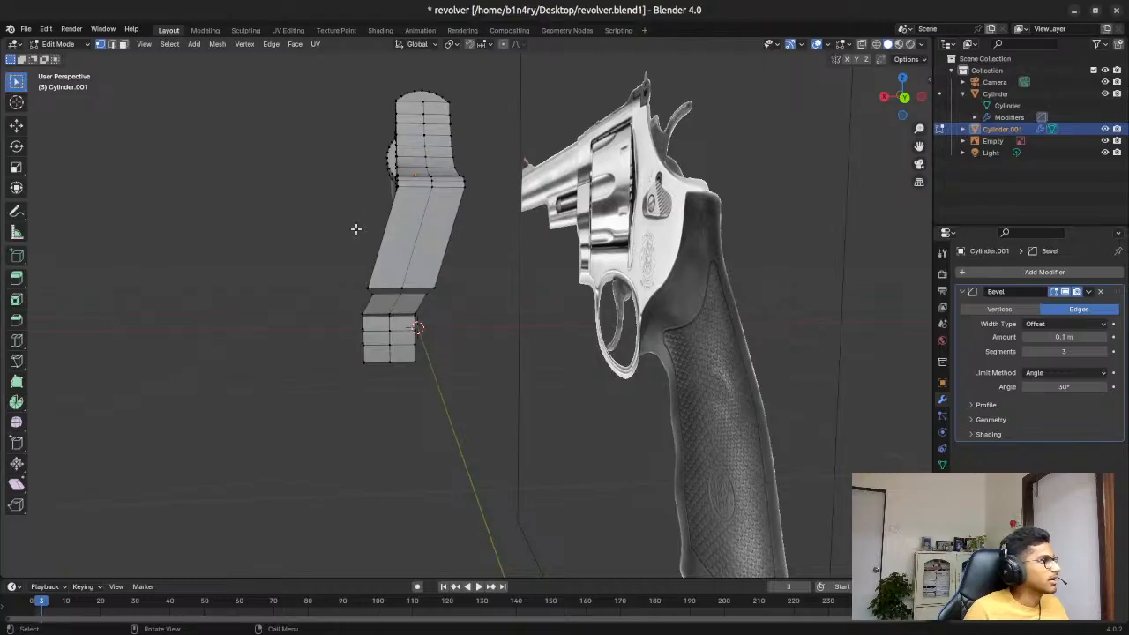
left_click_drag(346, 258, 515, 393)
middle_click_drag(204, 305, 491, 287)
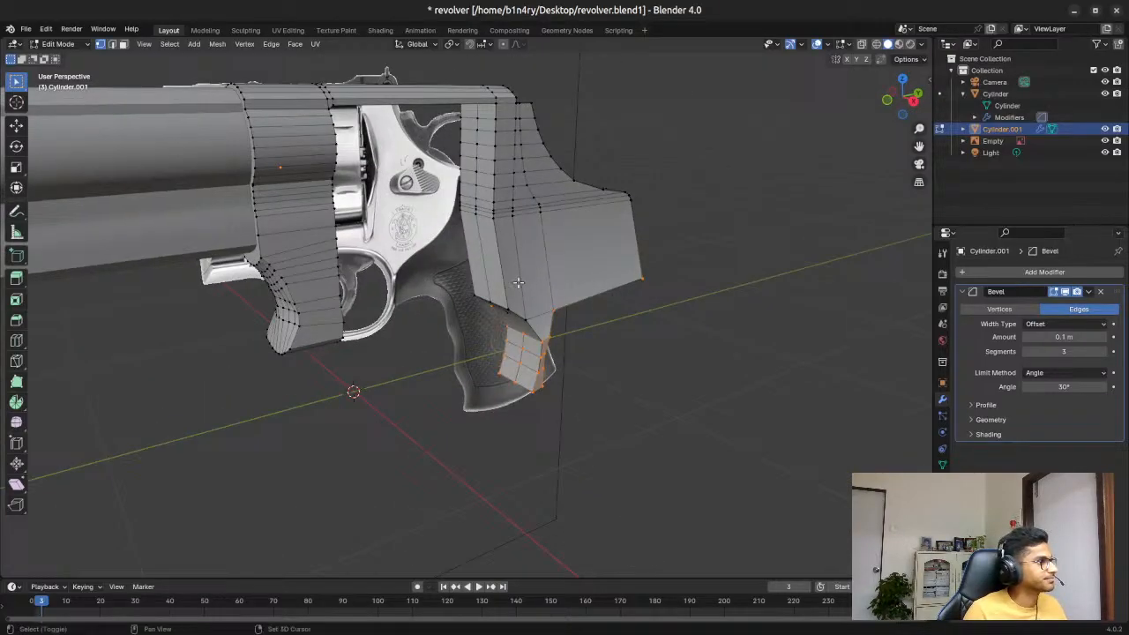
middle_click_drag(680, 365, 510, 351)
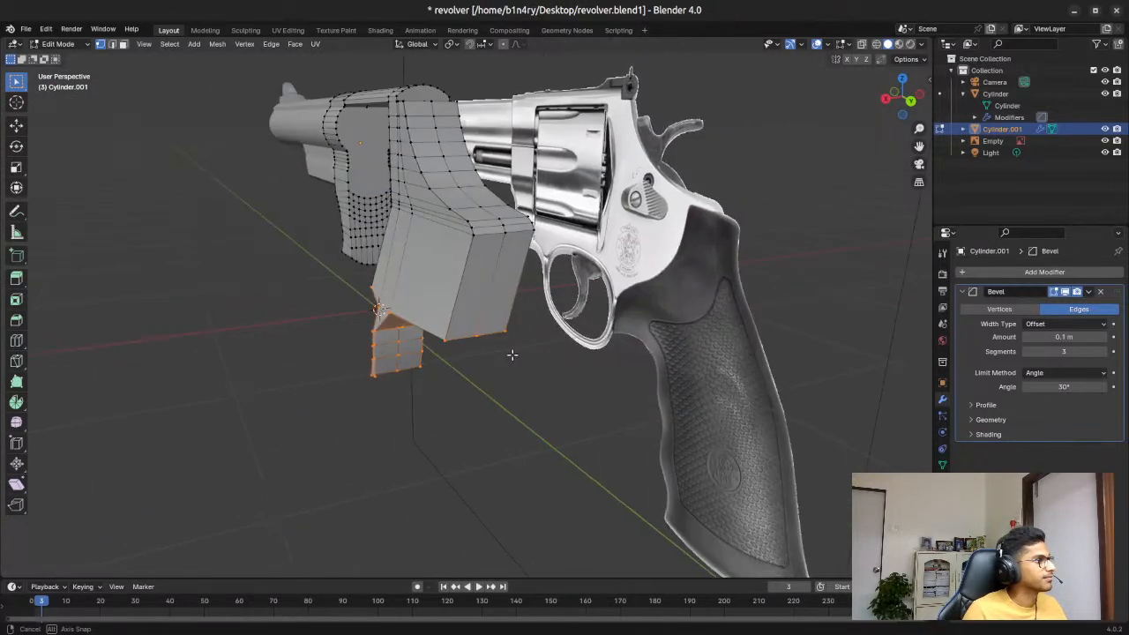
right_click(443, 304)
mouse_move(444, 303)
key("x")
left_click(585, 220)
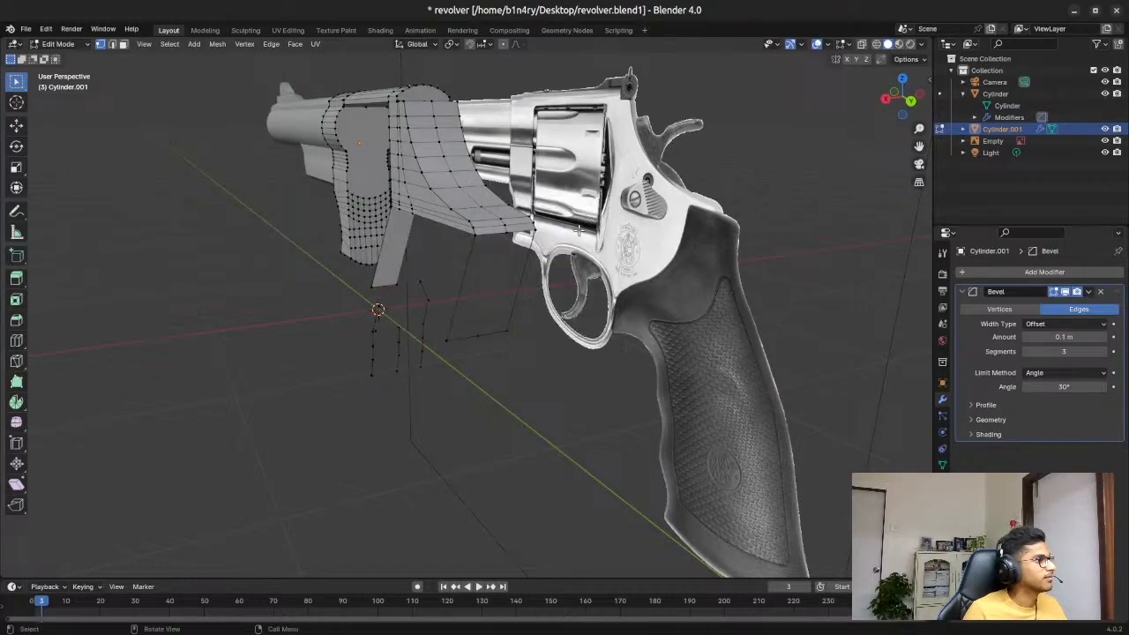
Step: Delete the leftover vertices and remaining panel below the rear frame, and save the file
left_click_drag(411, 275, 542, 382)
left_click_drag(354, 294, 441, 389, "shift")
left_click_drag(370, 281, 410, 295, "shift")
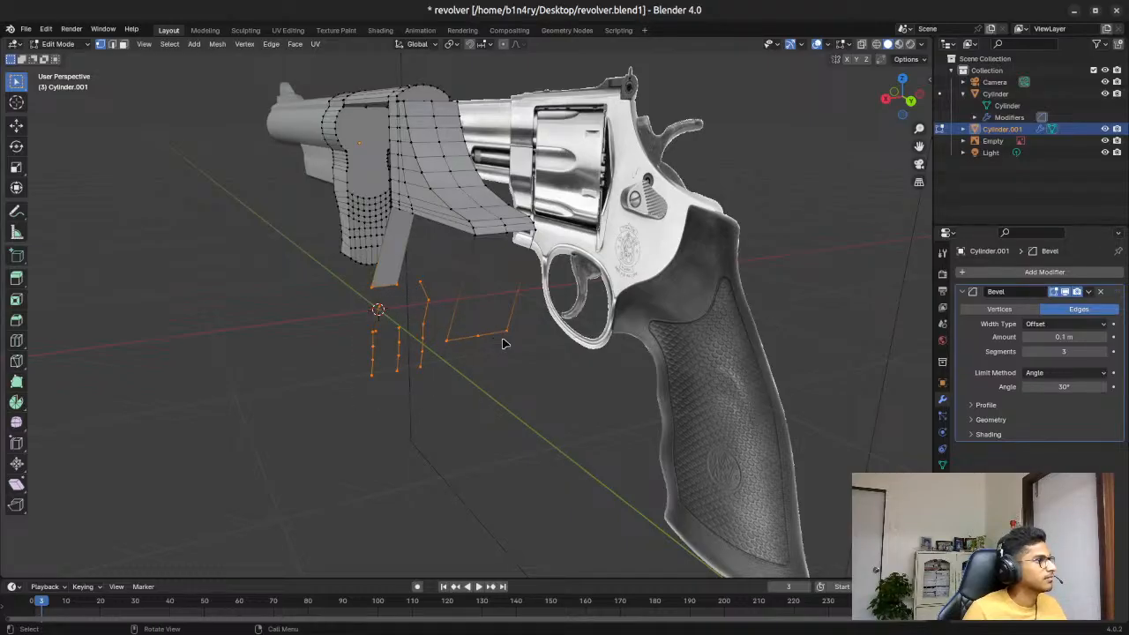
key("x")
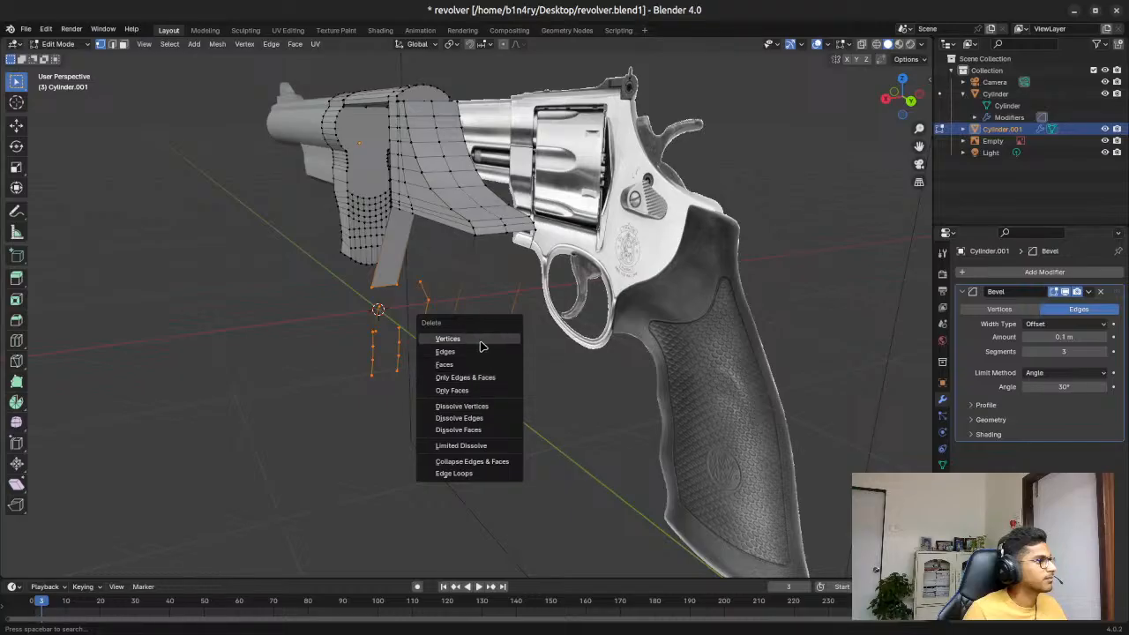
left_click(483, 342)
left_click_drag(339, 305, 456, 461)
key("x")
left_click(446, 458)
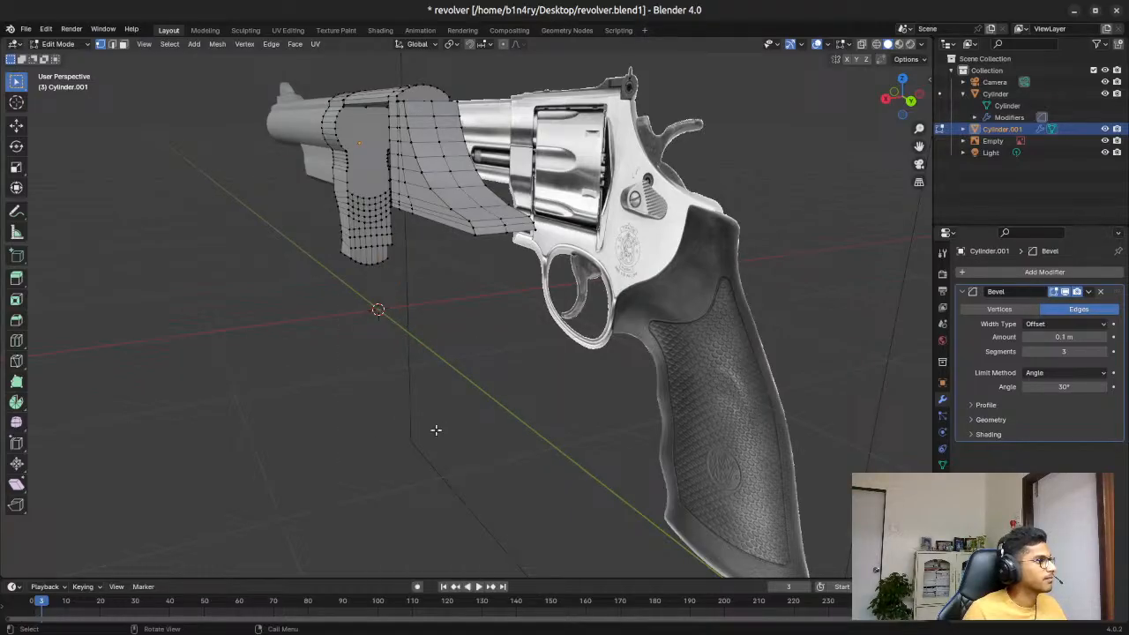
middle_click_drag(385, 432, 470, 423)
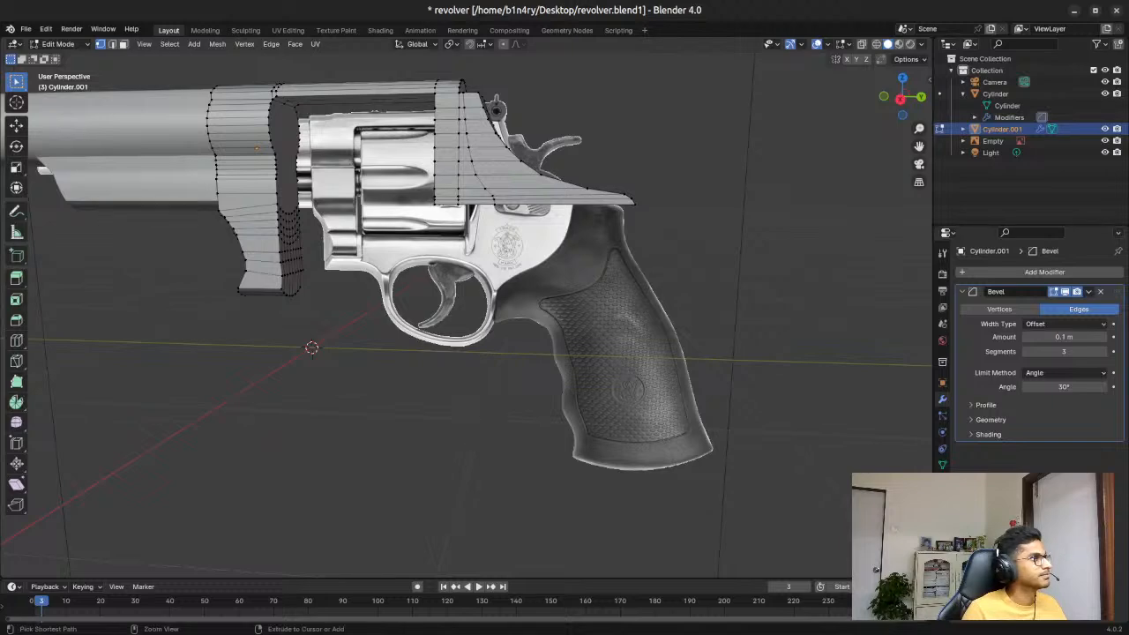
key("ctrl+s")
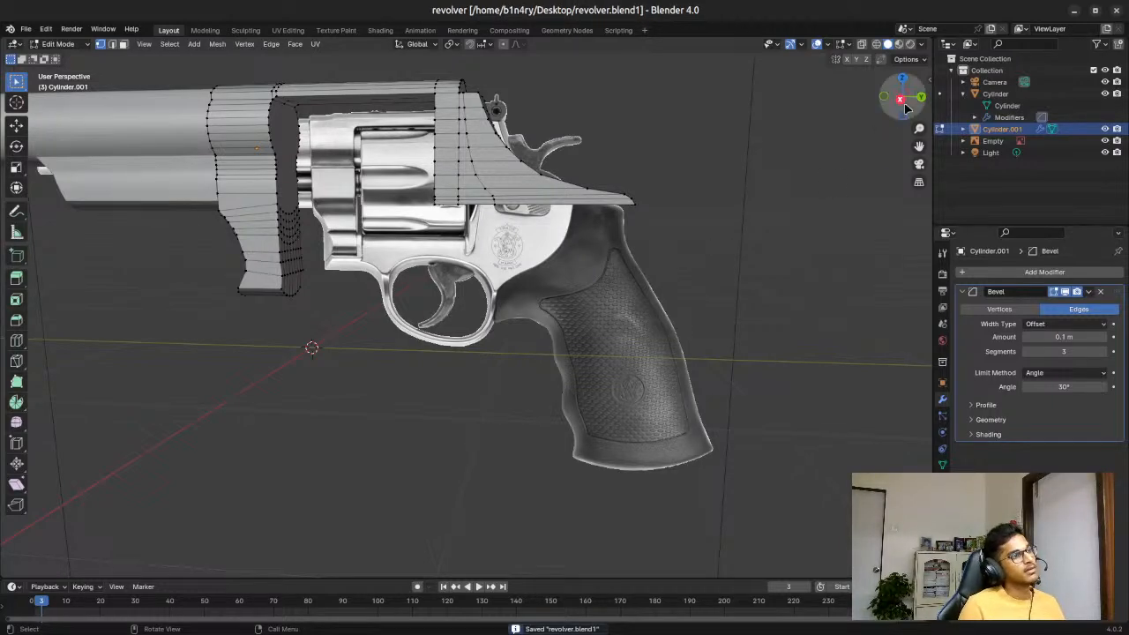
Step: In the right orthographic view with X-ray on, extrude the rear frame's entire lower edge about -0.413 m along global Z
middle_click_drag(708, 204, 481, 225)
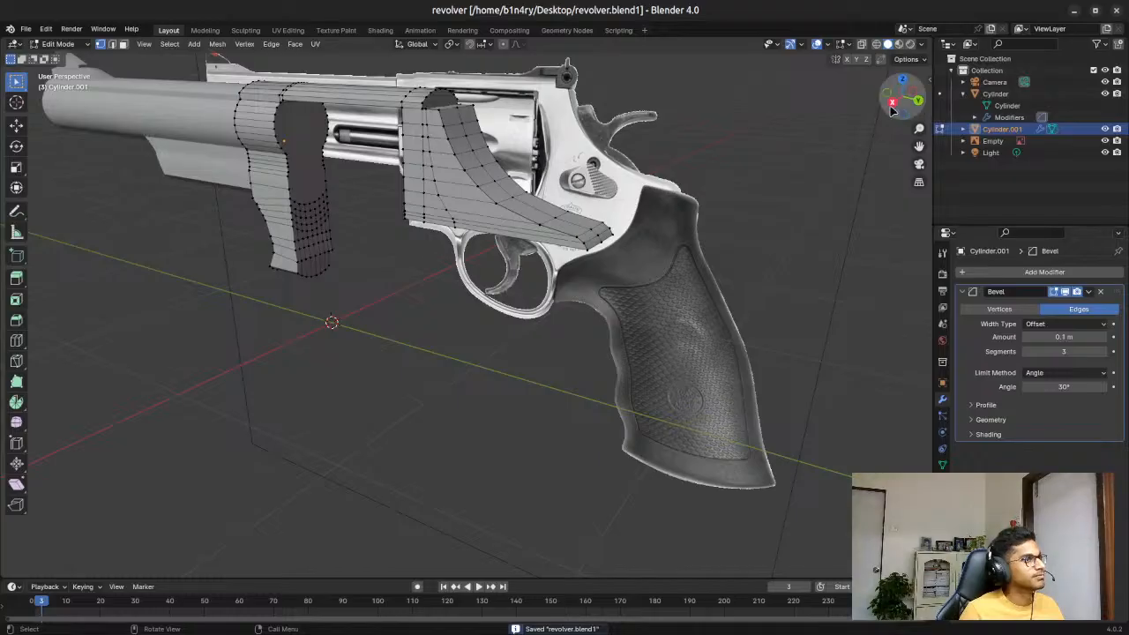
left_click(892, 103)
key("alt+z")
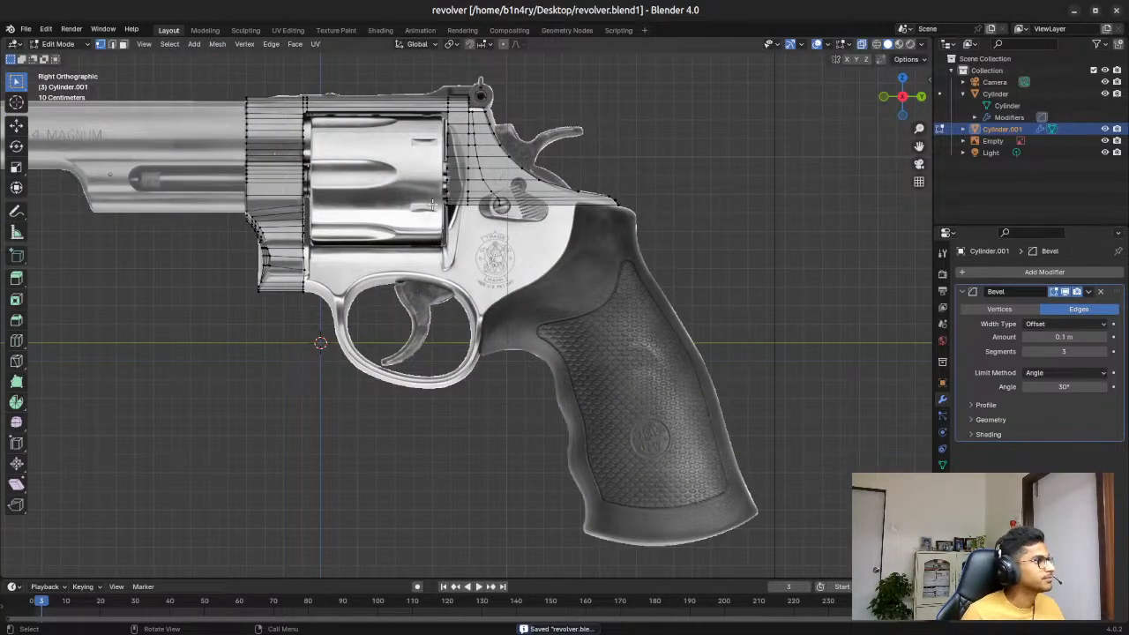
scroll(435, 205, "up", 2)
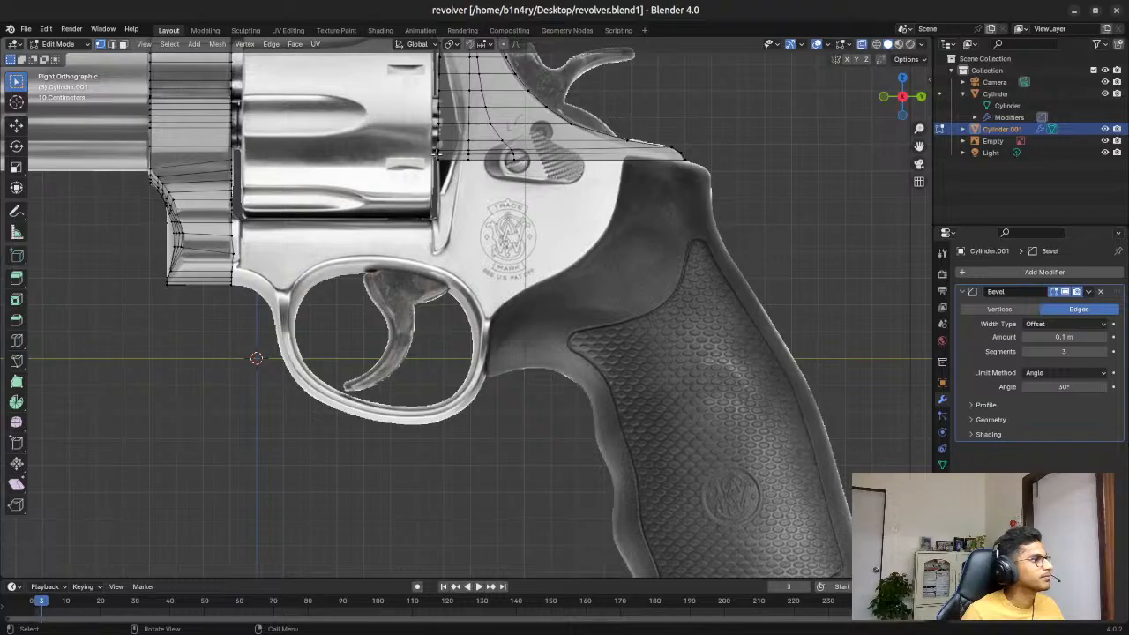
left_click_drag(431, 152, 882, 226)
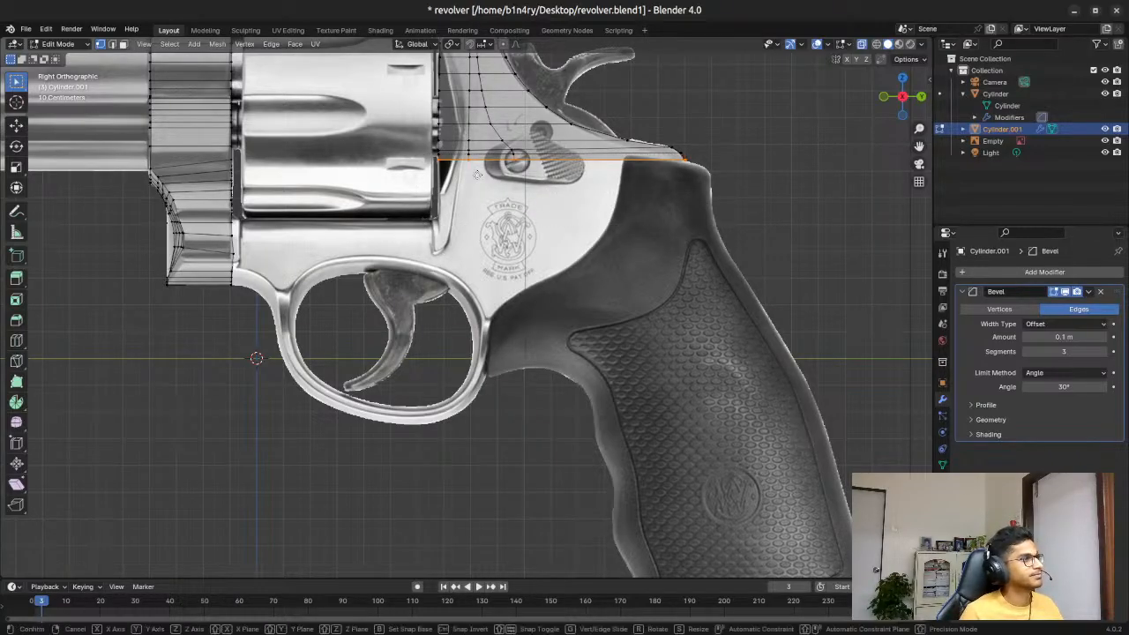
key("g")
key("z")
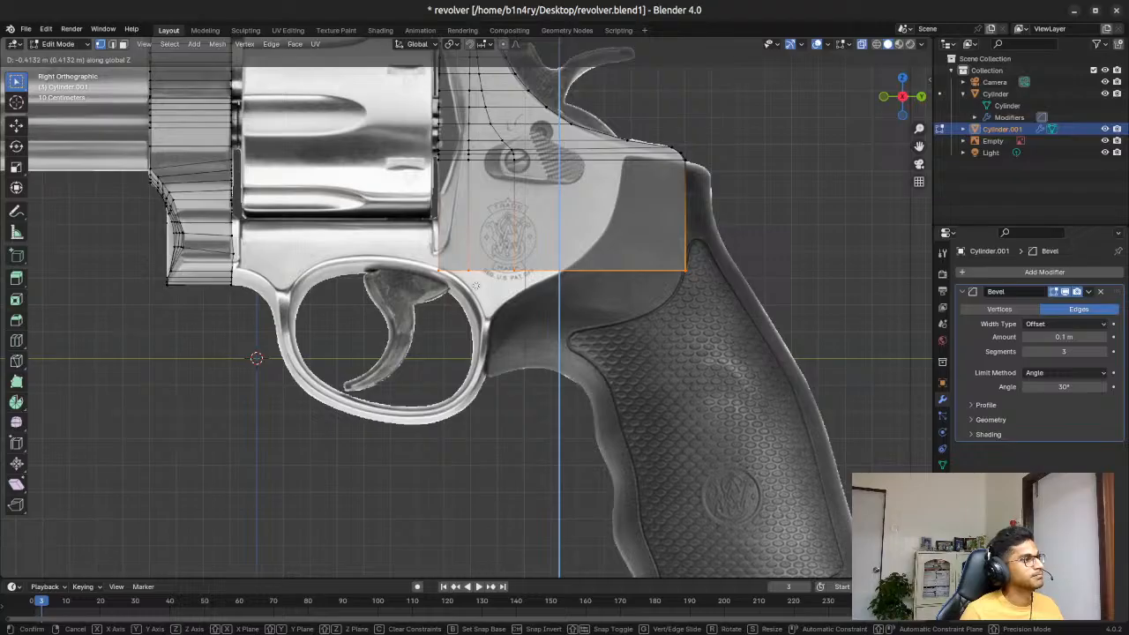
left_click(475, 285)
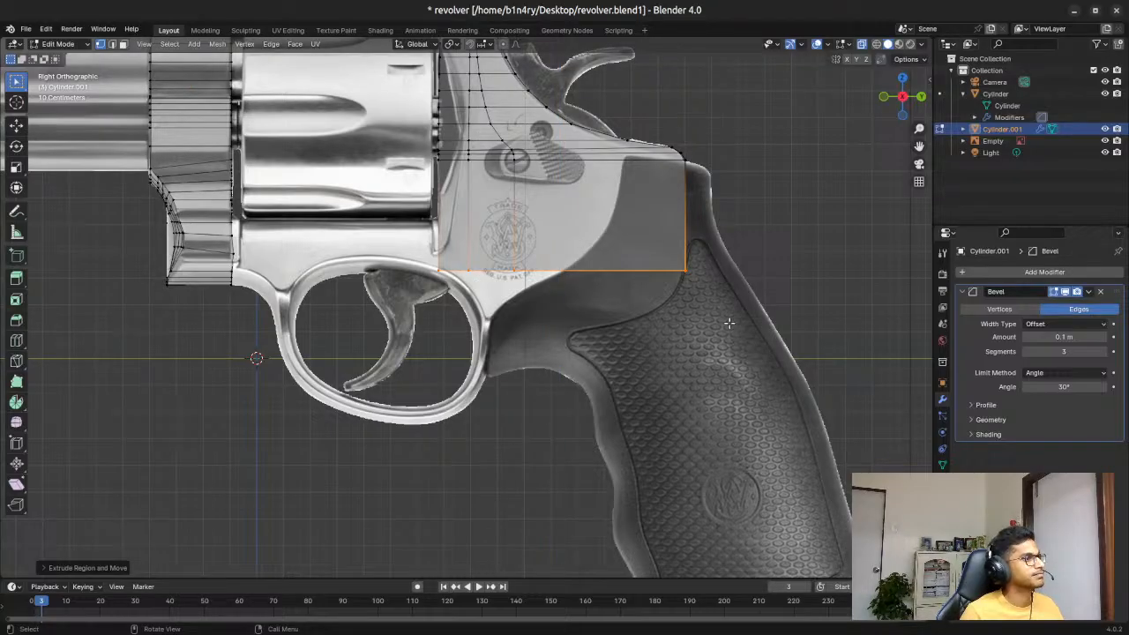
Step: Move the rear frame's second and third lower-edge vertices from the front about -0.048 m and -0.086 m along global Z
left_click(477, 285)
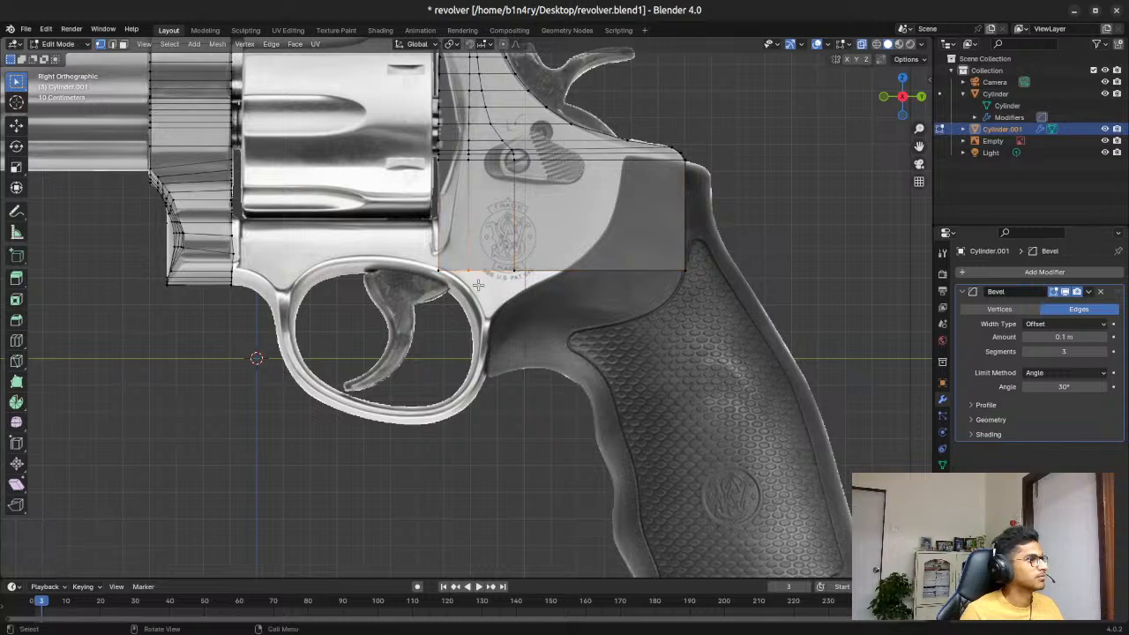
key("g")
key("z")
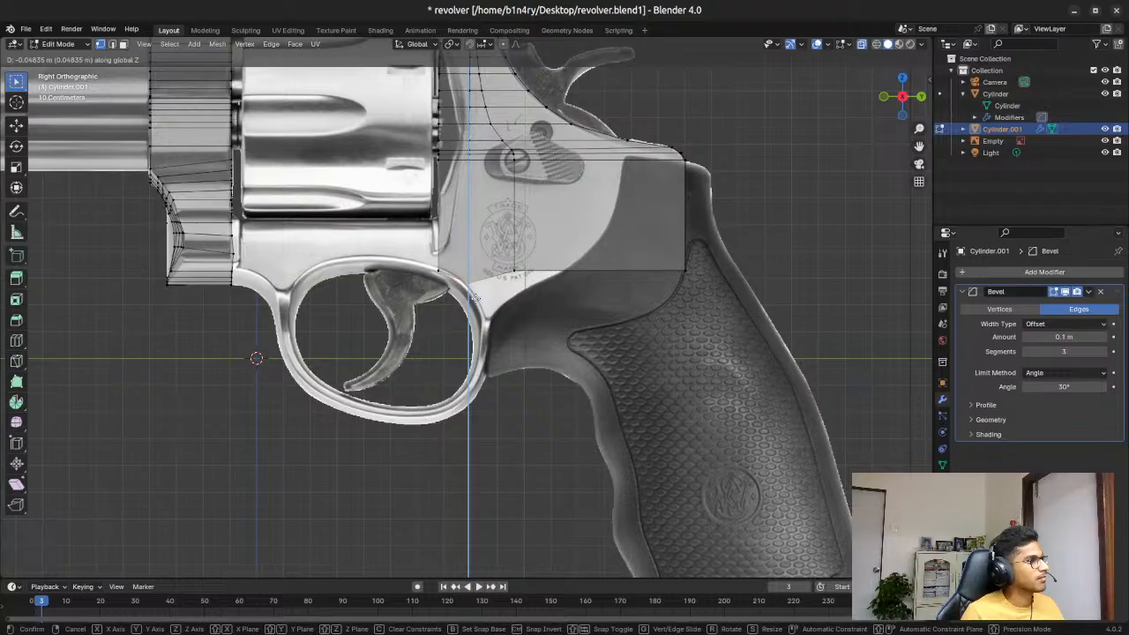
left_click(474, 298)
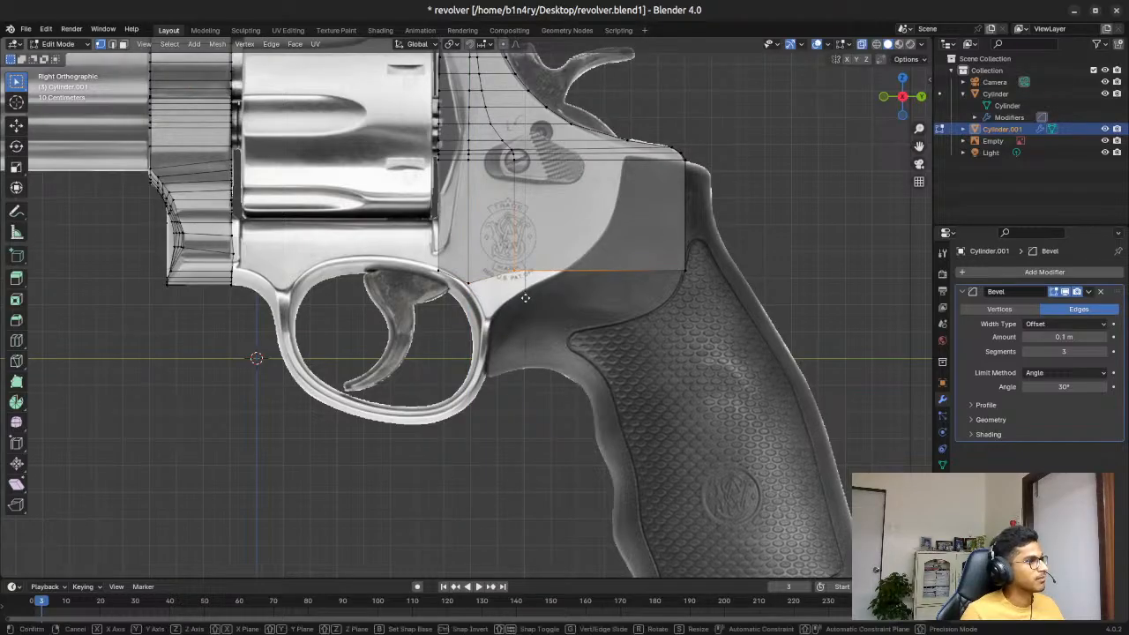
key("g")
key("z")
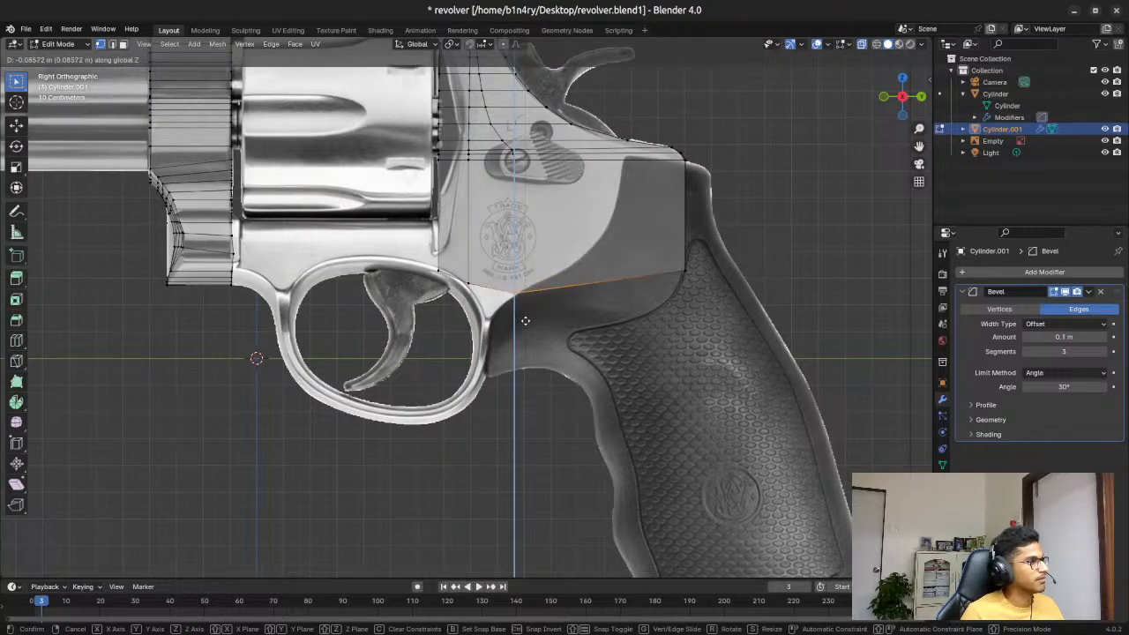
left_click(525, 321)
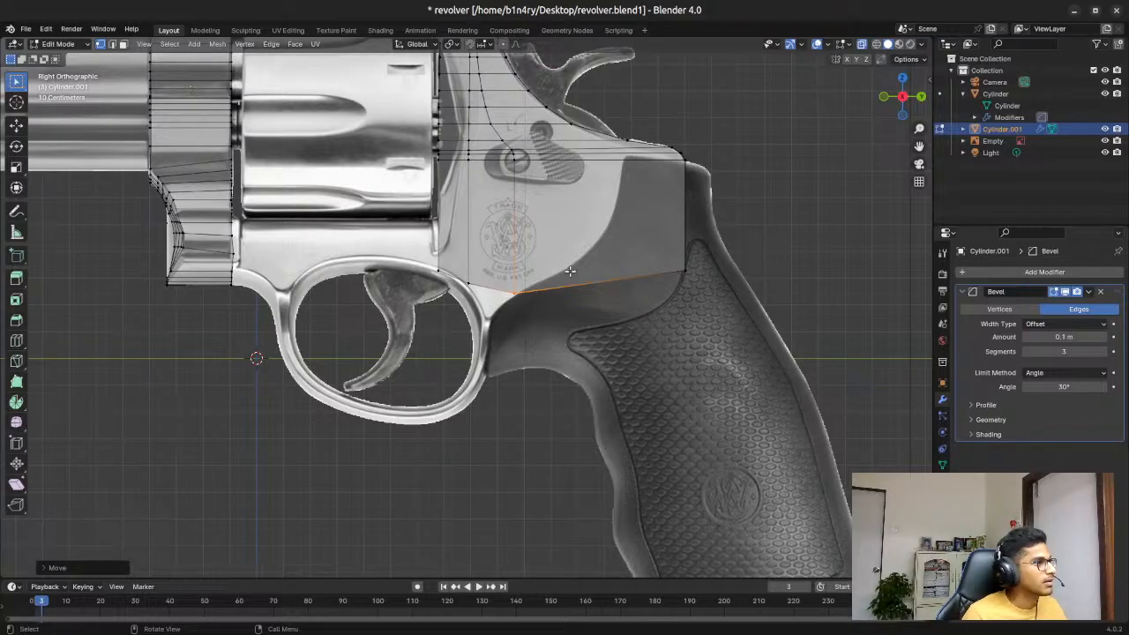
Step: Adjust the rear frame's front lower corner along global Z, and shift the adjacent lower vertex slightly forward with X locked
key("g")
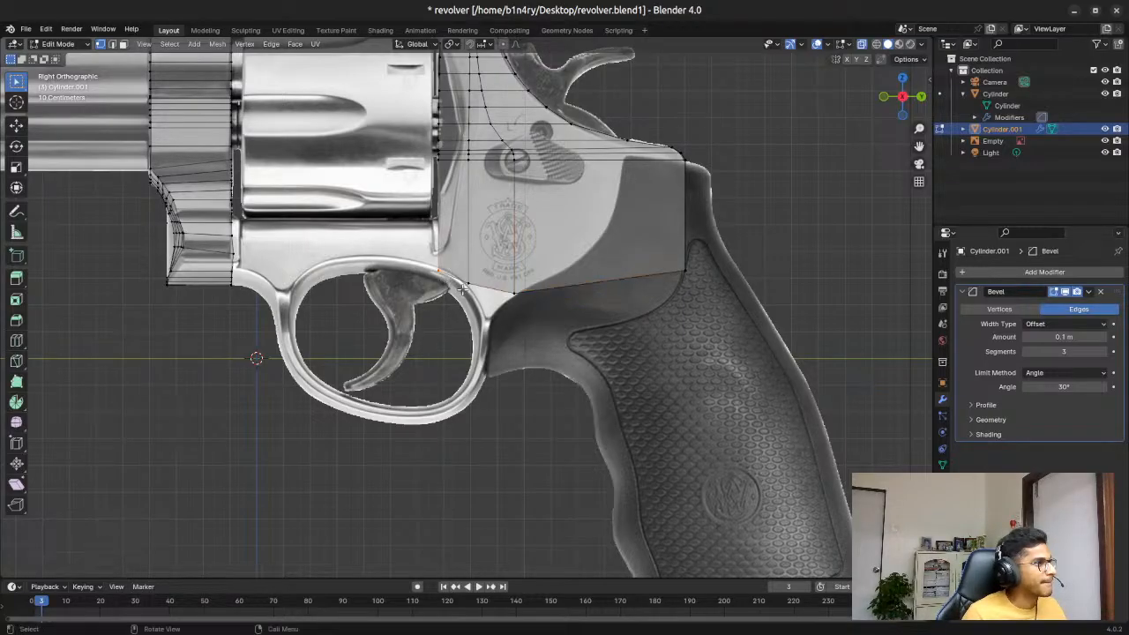
key("z")
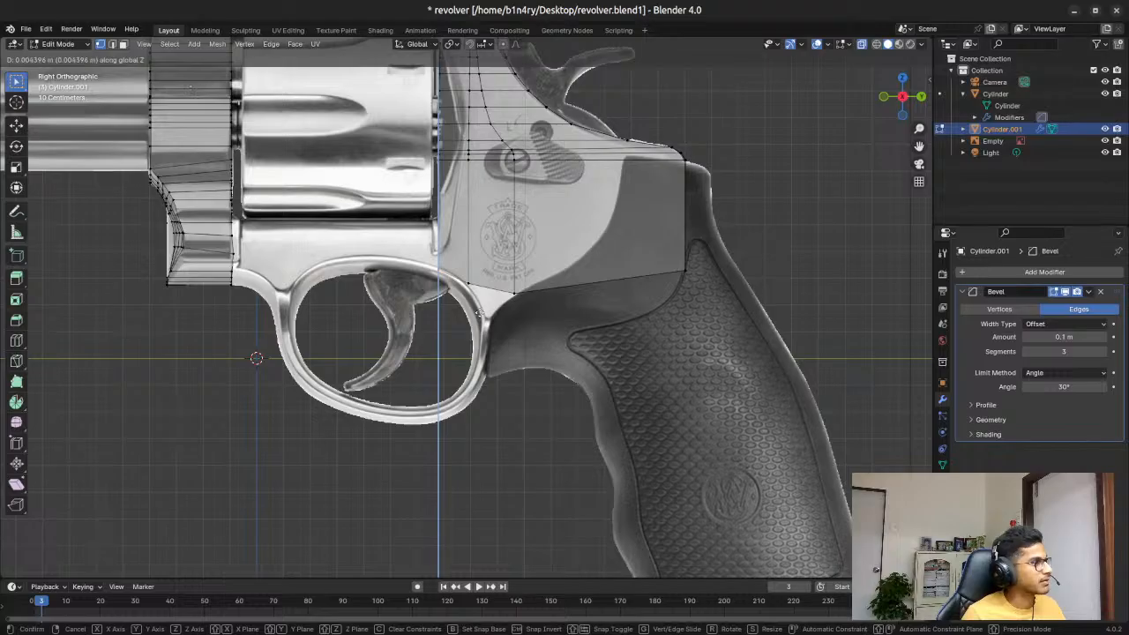
left_click(481, 310)
left_click_drag(461, 273, 473, 300)
key("g")
key("z")
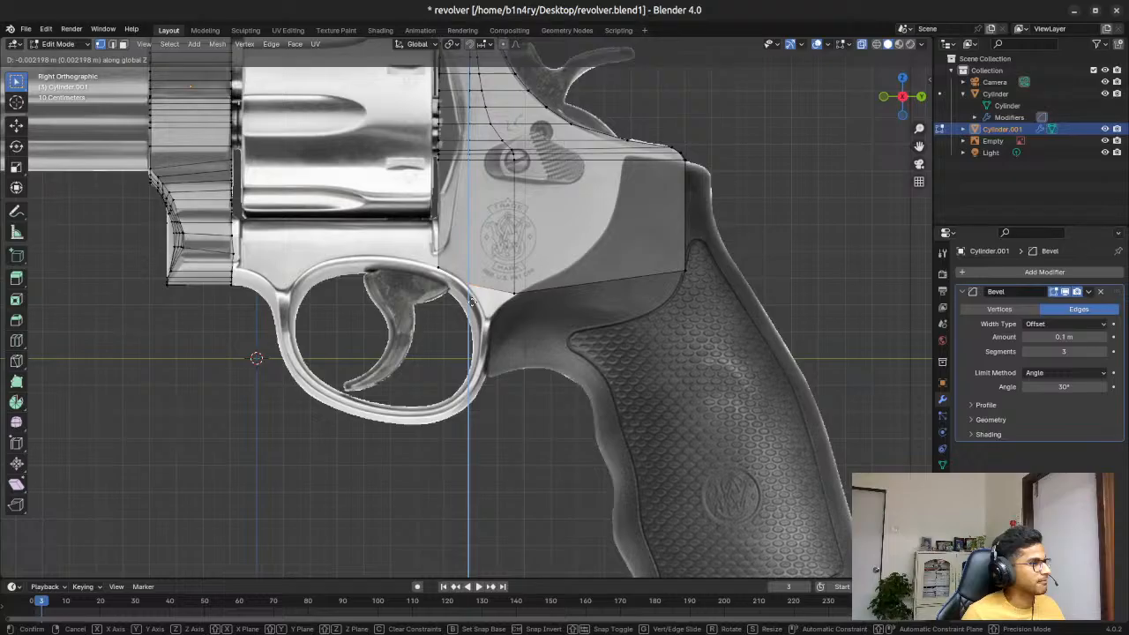
key("shift+x")
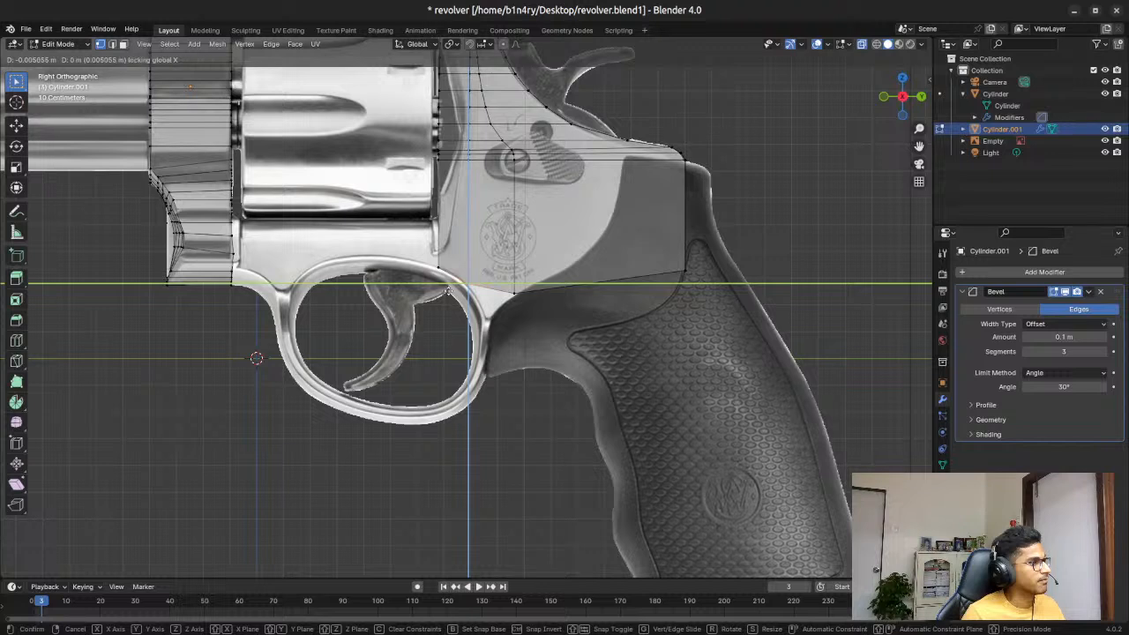
left_click(449, 290)
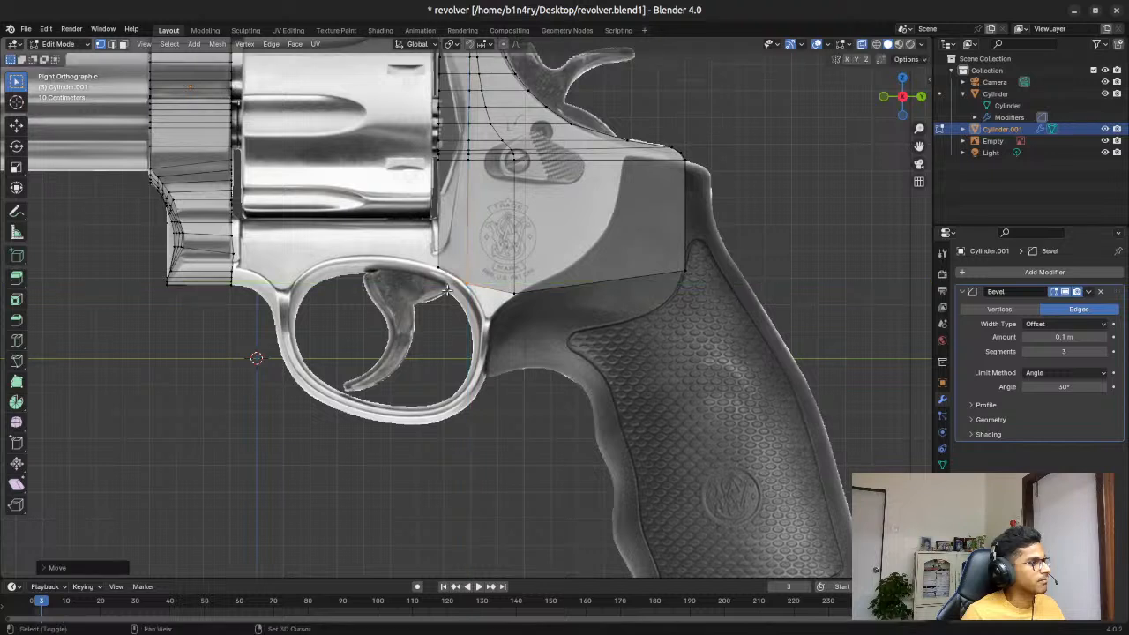
Step: Nudge the rear frame's lowest vertex slightly toward the grip with X locked, matching the reference outline
left_click(516, 301)
key("g")
key("shift+x")
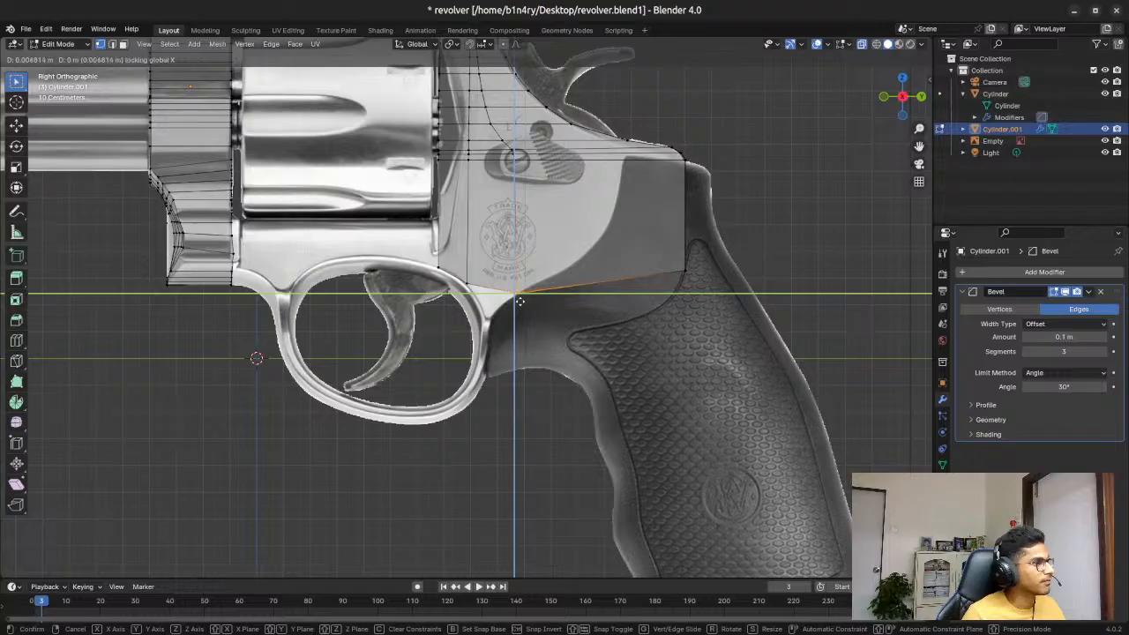
left_click(520, 302)
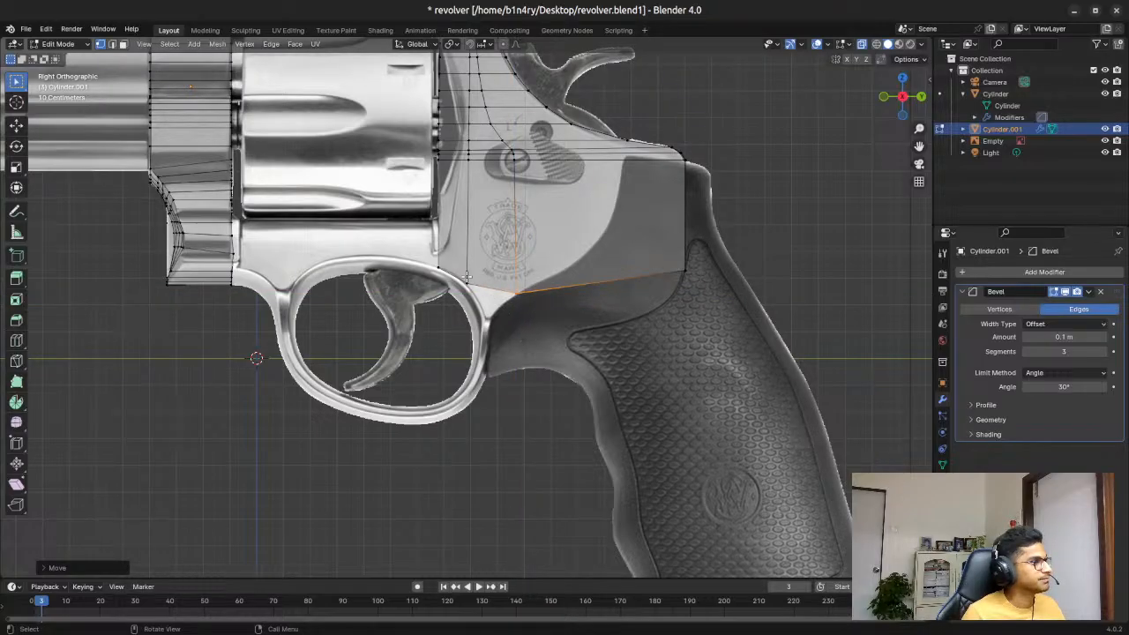
Step: Select the short lower edge just behind the trigger guard's upper rear curve, and extrude it down along global Z
left_click_drag(458, 274, 514, 314)
left_click_drag(524, 323, 525, 324)
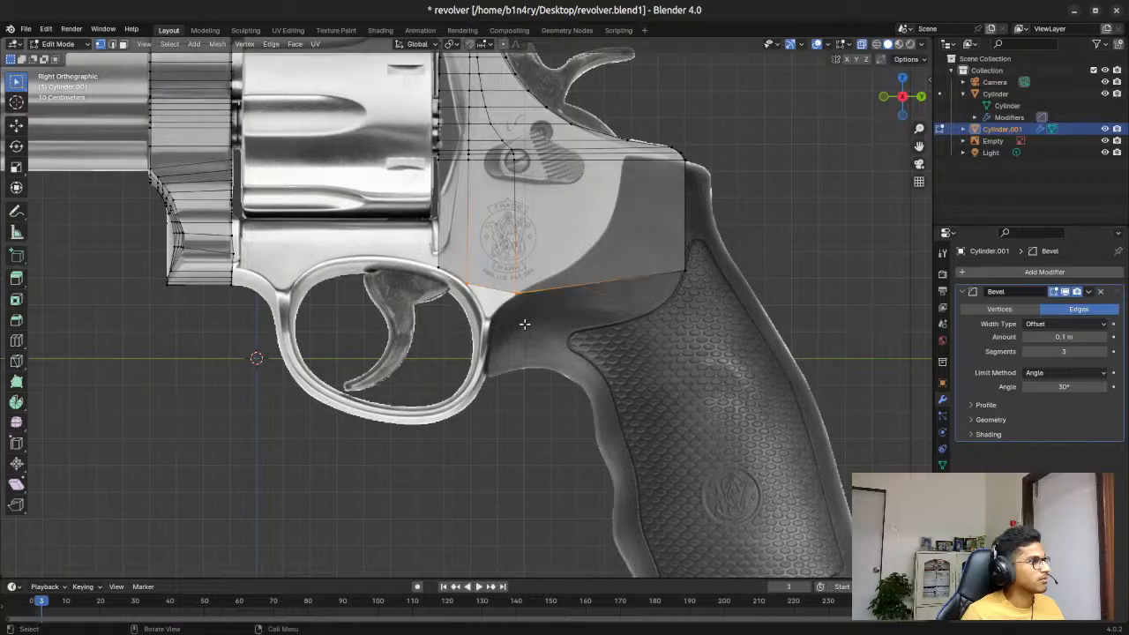
key("g")
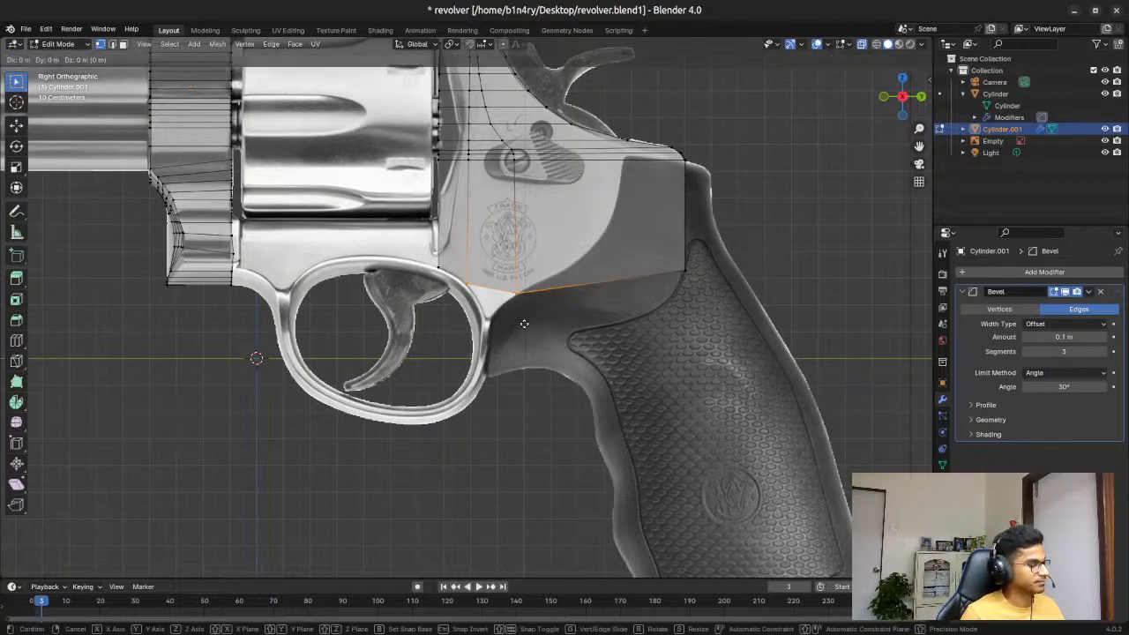
right_click(524, 324)
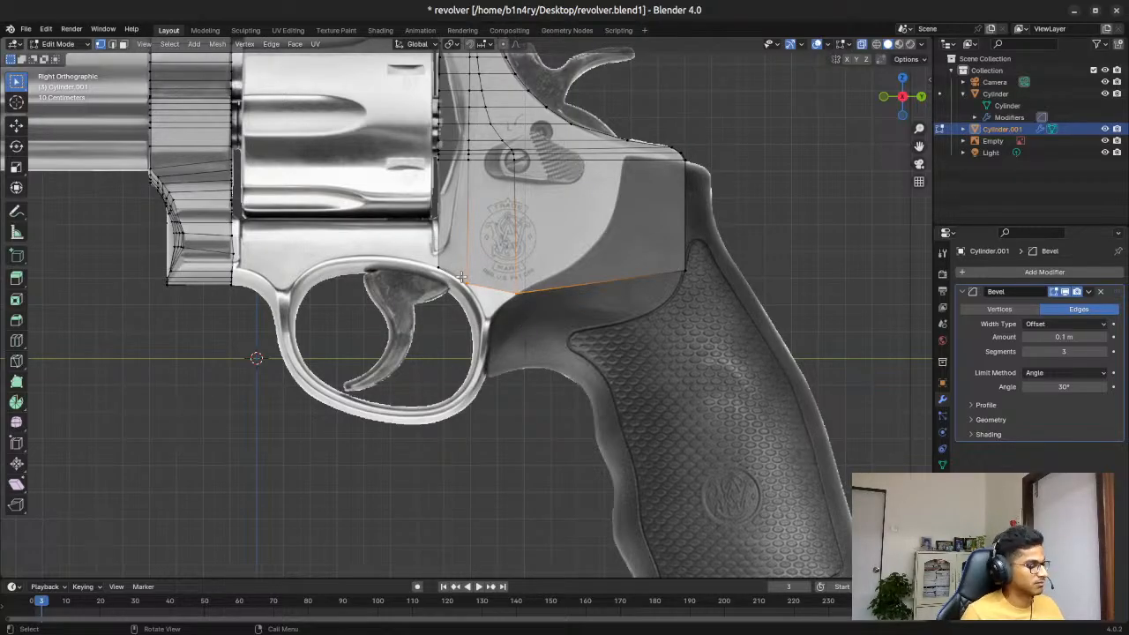
key("g")
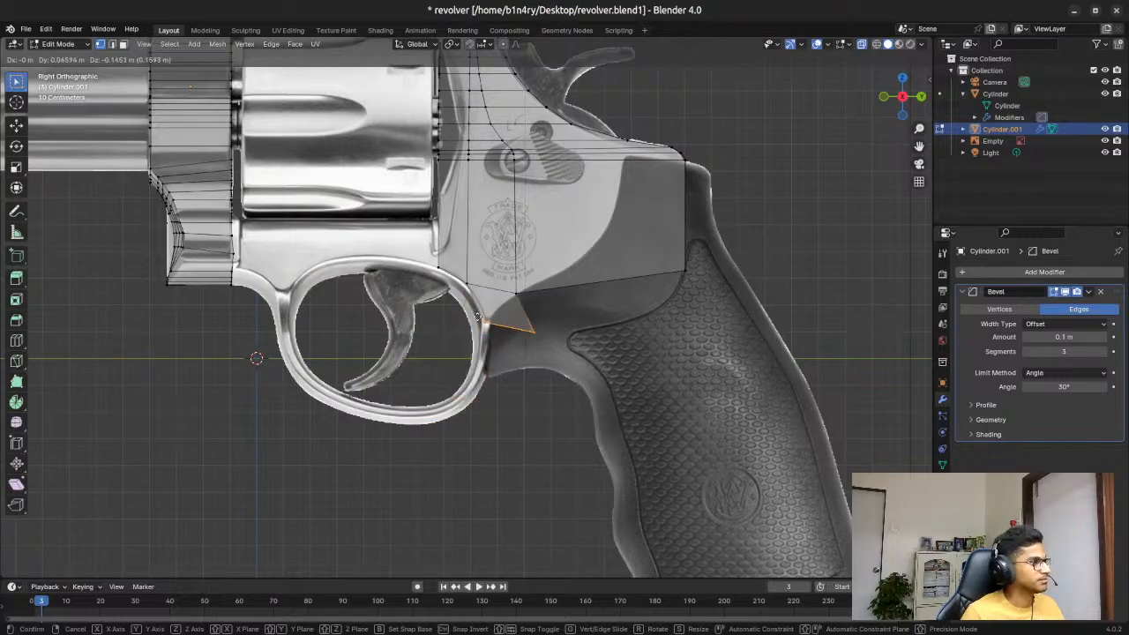
key("z")
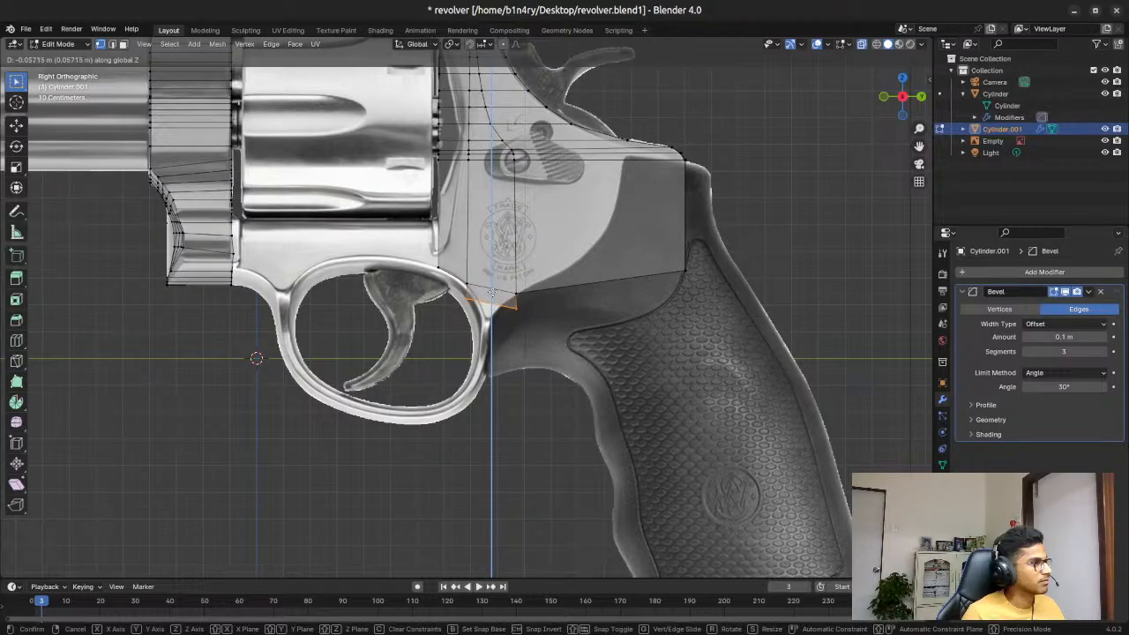
left_click(487, 313)
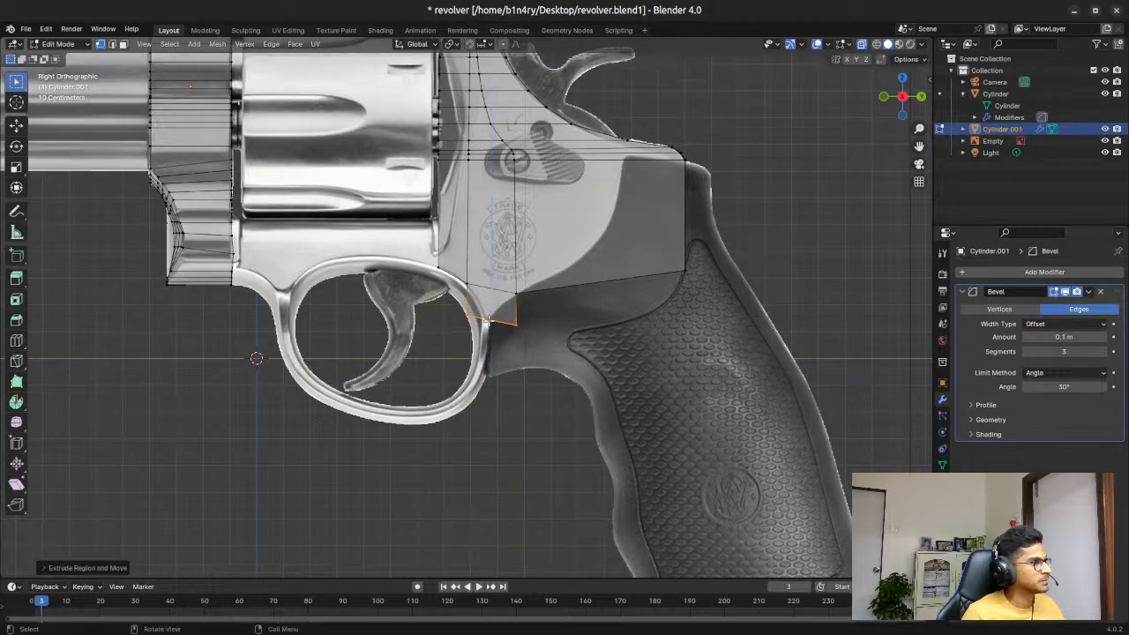
Step: With X locked, move the extrusion's rear lower vertex about -0.080 m in Y and 0.054 m in Z, and bring the front one onto the guard outline
key("g")
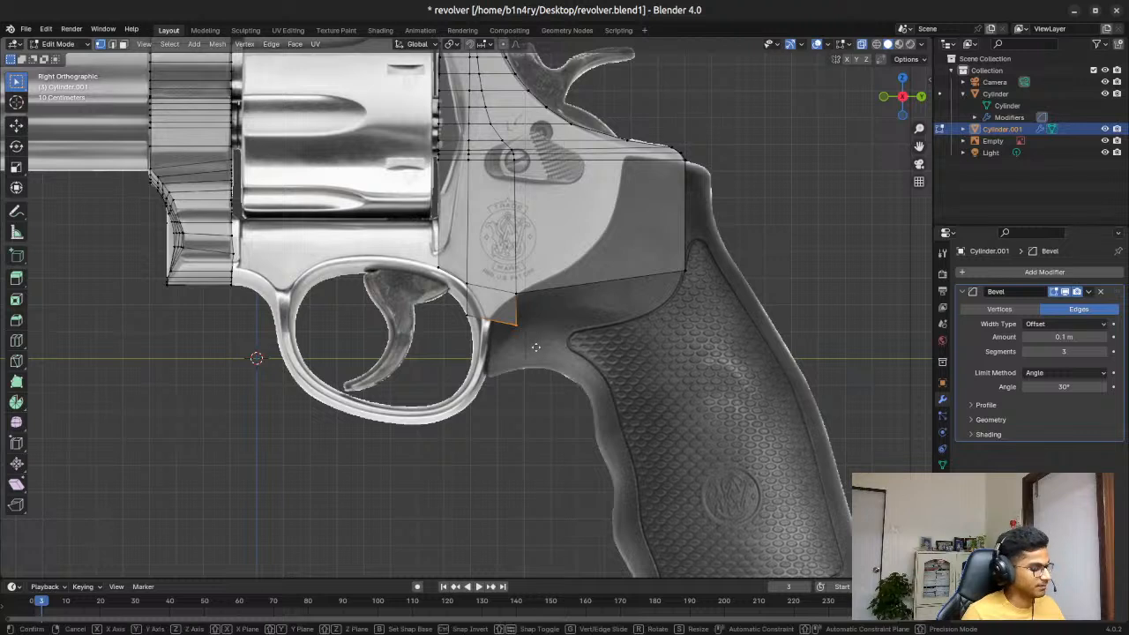
key("shift+x")
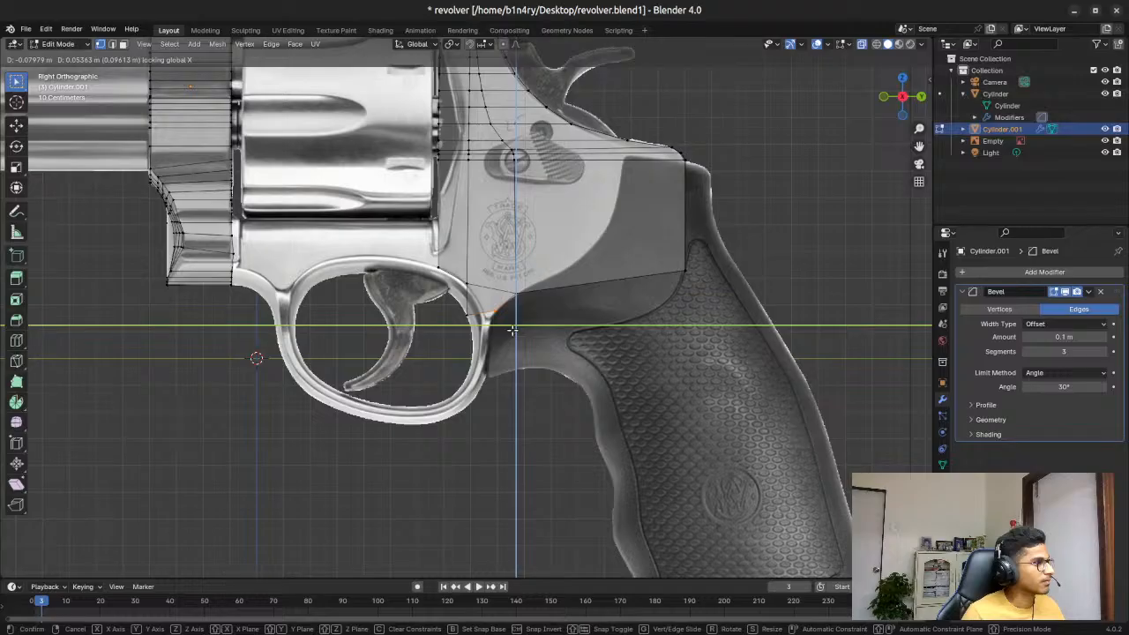
left_click(486, 315)
key("g")
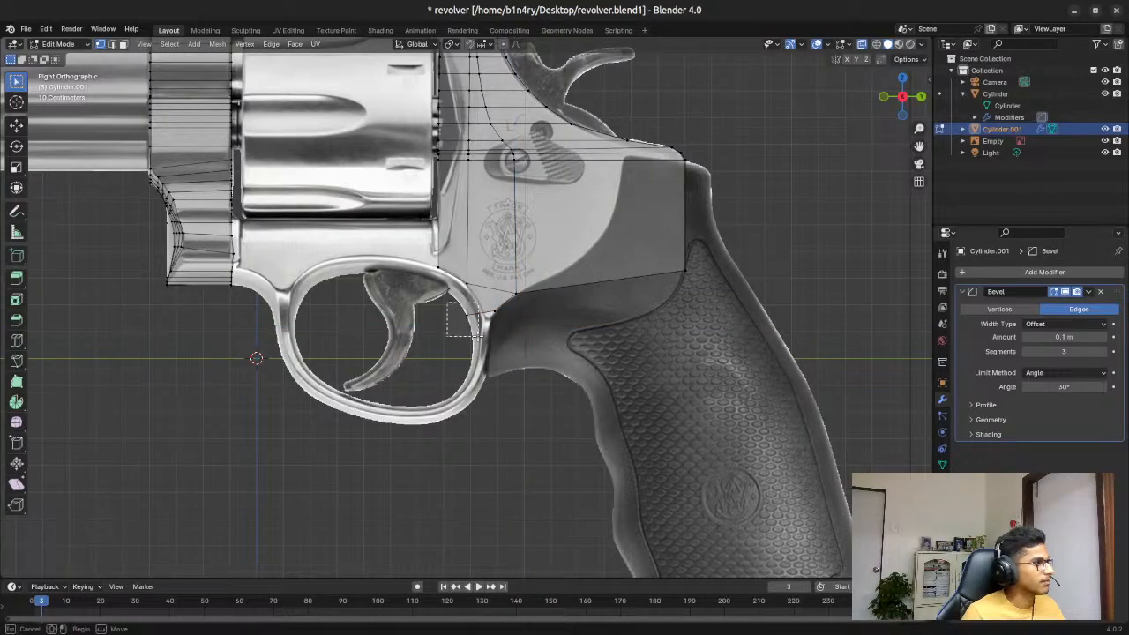
key("shift+x")
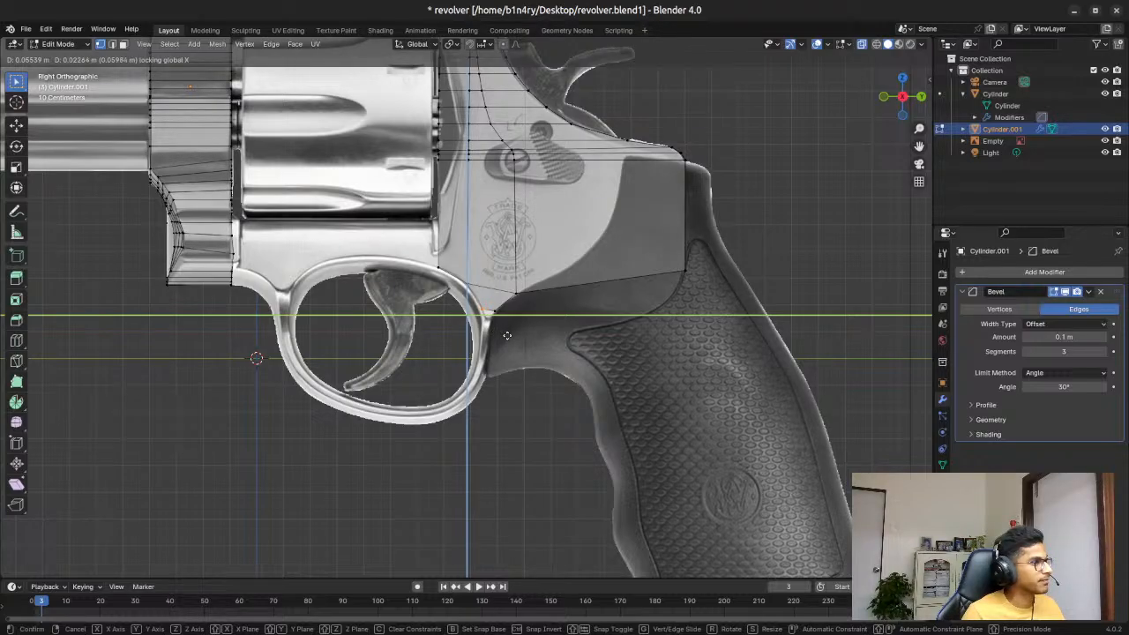
left_click(507, 336)
Step: Fine-tune the narrow extrusion's rear lower vertex by about 0.009 m in Y and 0.007 m in Z, keeping X locked
scroll(521, 305, "up", 3)
left_click_drag(516, 309, 531, 343)
left_click_drag(512, 303, 523, 348)
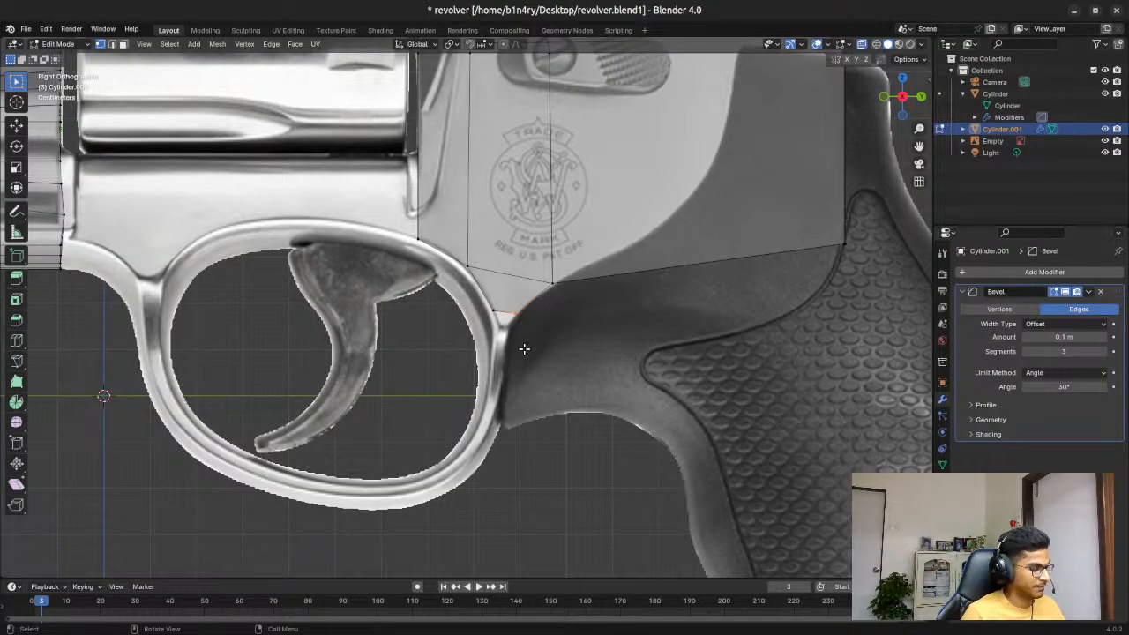
key("g")
key("shift+x")
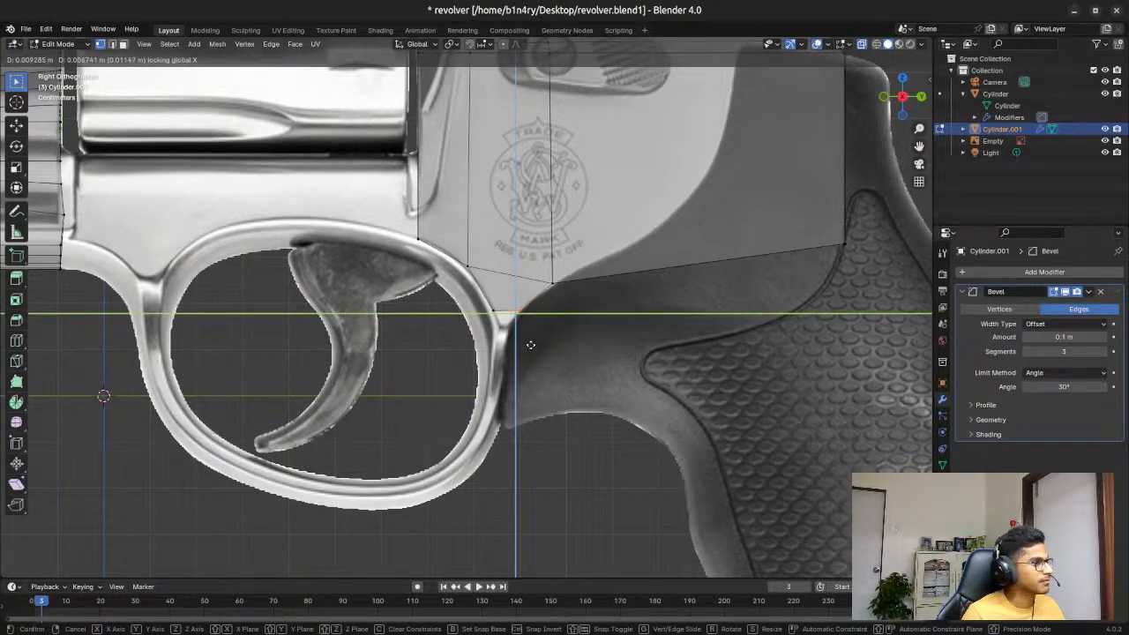
left_click(530, 344)
Step: Select the frame vertex above the grip's front curve, and nudge it slightly forward and down onto the reference with X locked
left_click(554, 282)
left_click(549, 282)
left_click_drag(541, 270, 568, 315)
left_click(554, 286)
left_click_drag(543, 271, 570, 314)
key("g")
key("shift+x")
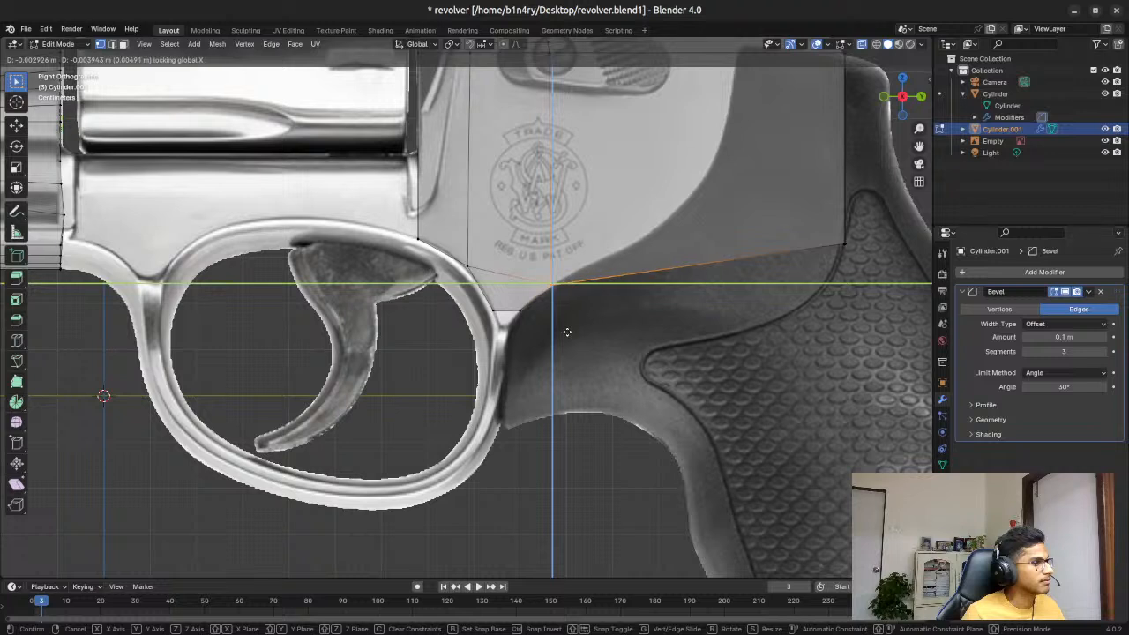
left_click(566, 329)
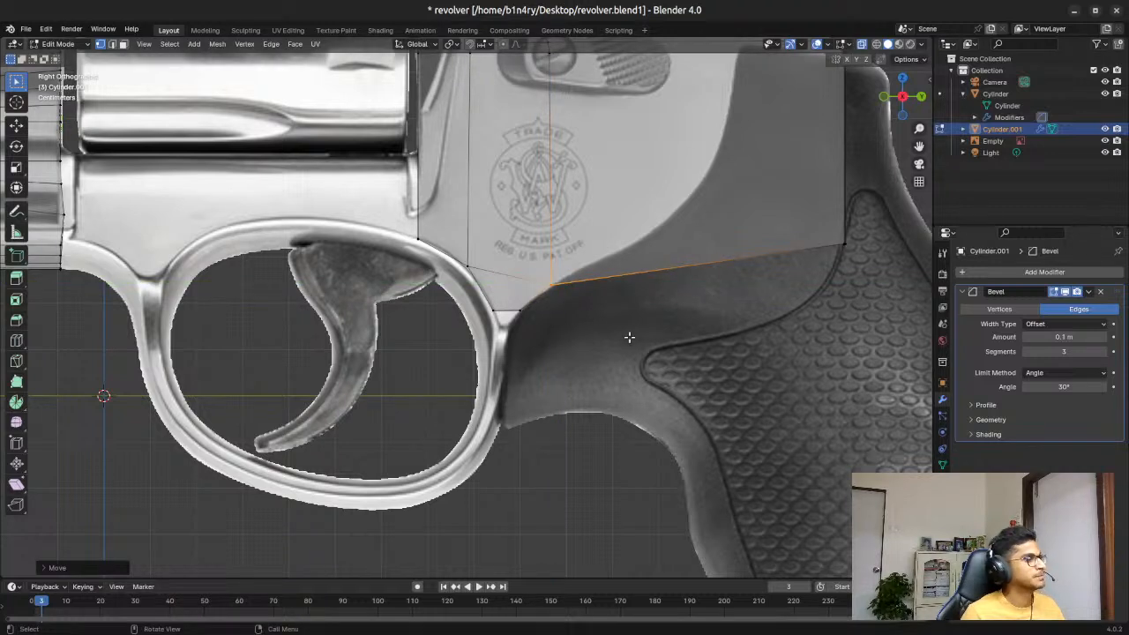
Step: Extrude the narrow bottom edge about -0.084 m along Z, and move its rear vertex about -0.023 m in Y and 0.041 m in Z
left_click(552, 346)
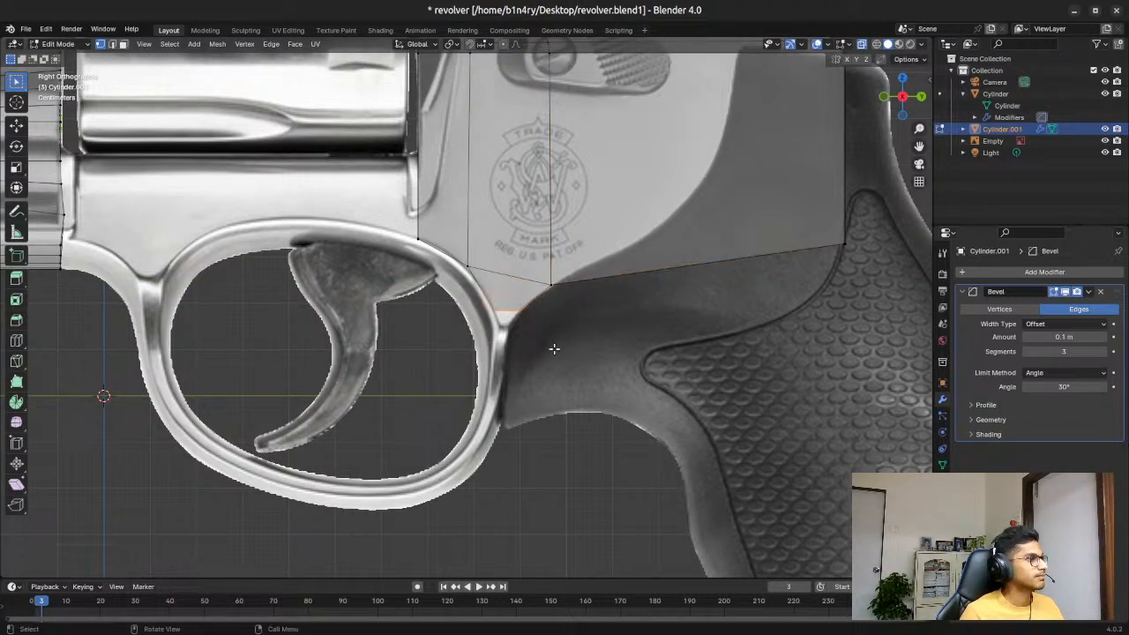
key("g")
key("x")
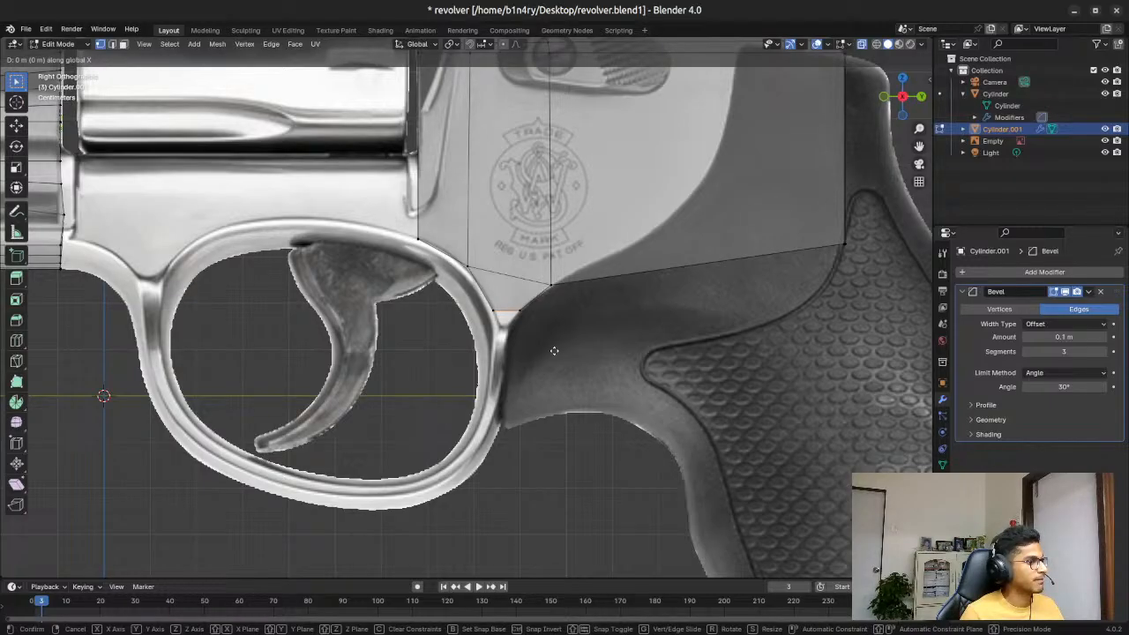
key("z")
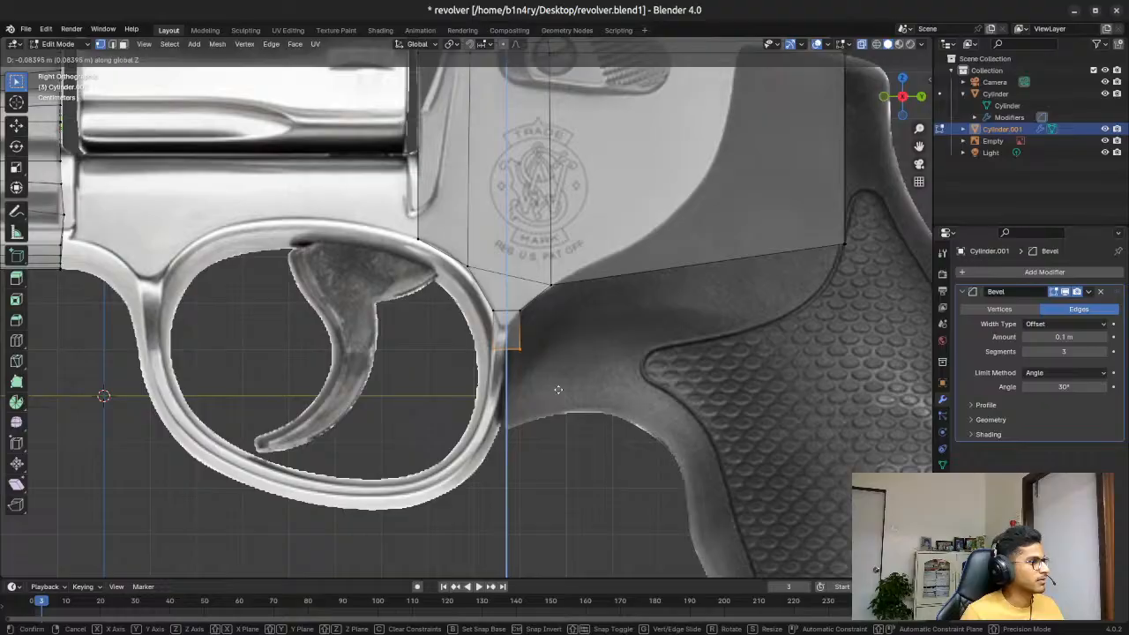
left_click(558, 390)
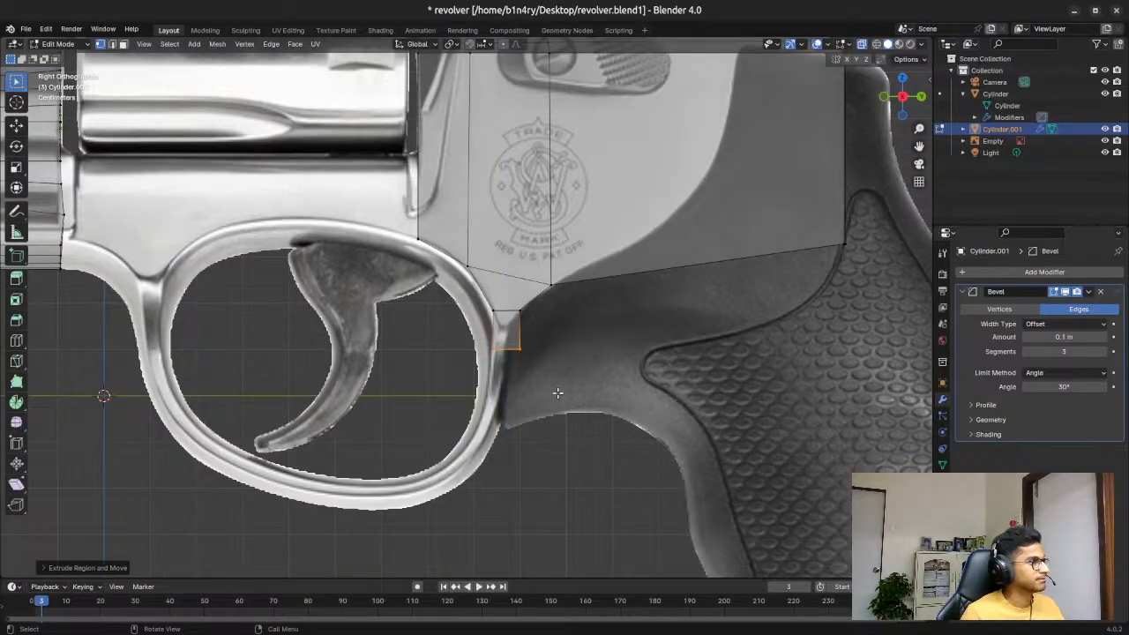
key("g")
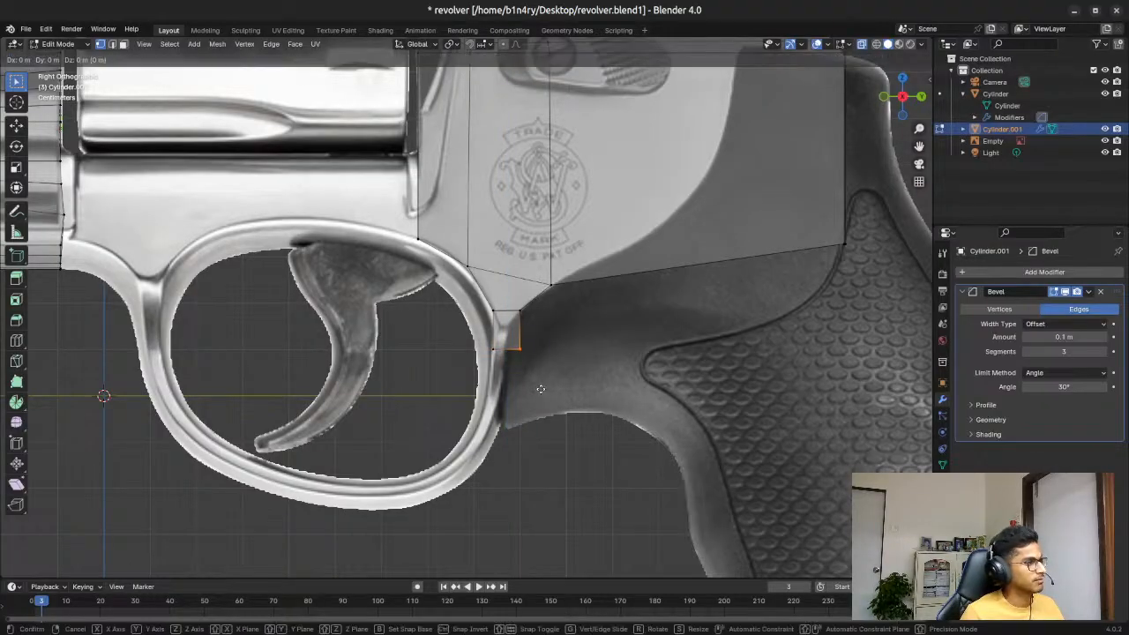
key("shift+x")
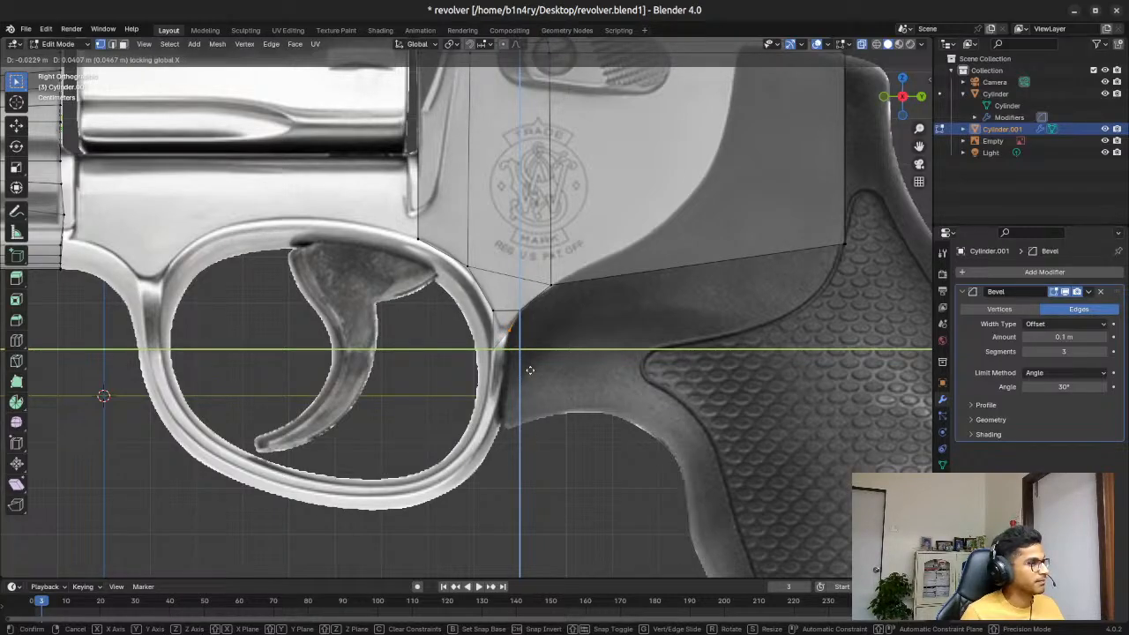
left_click(529, 370)
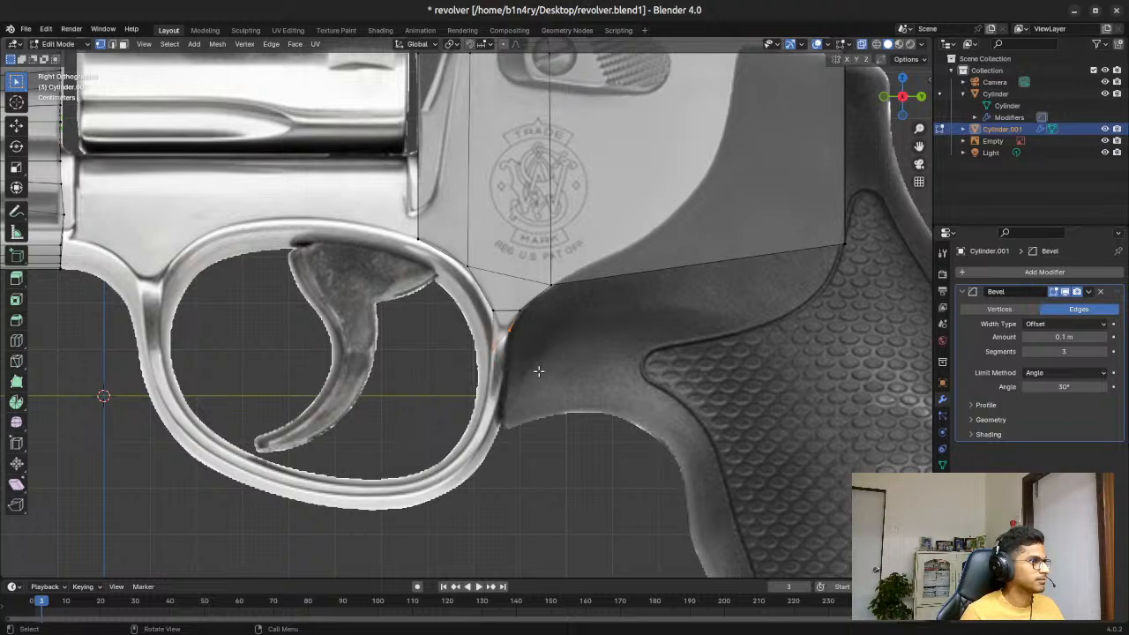
Step: Extrude the trigger guard strip's end edge about -0.015 m in Y and -0.117 m in Z along the guard's rear, with X locked
key("g")
key("shift+x")
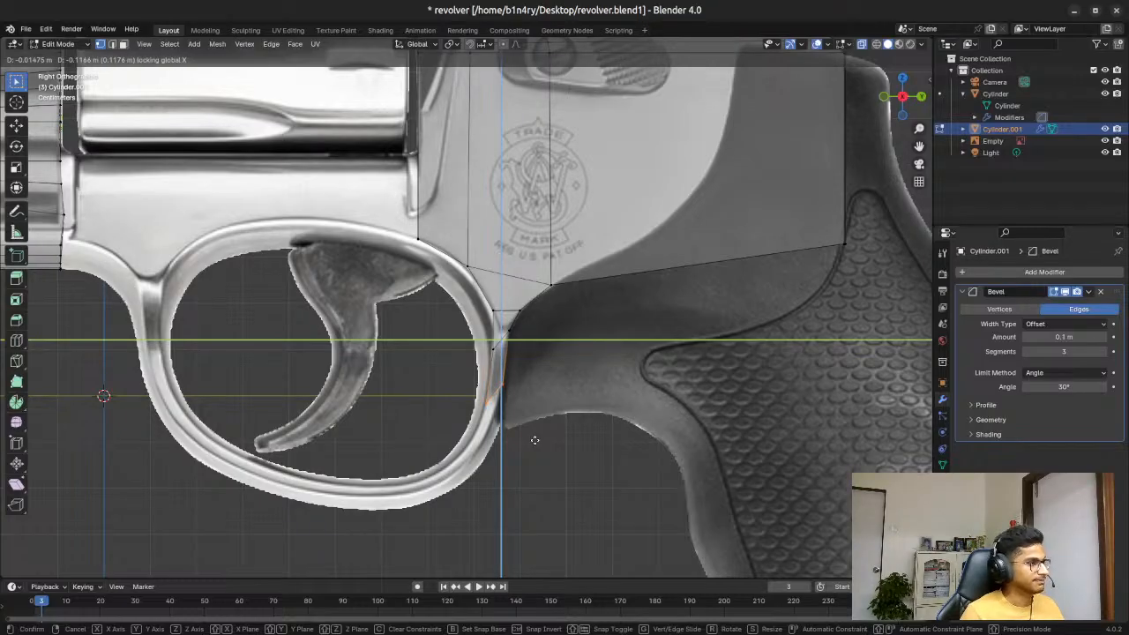
left_click(533, 439)
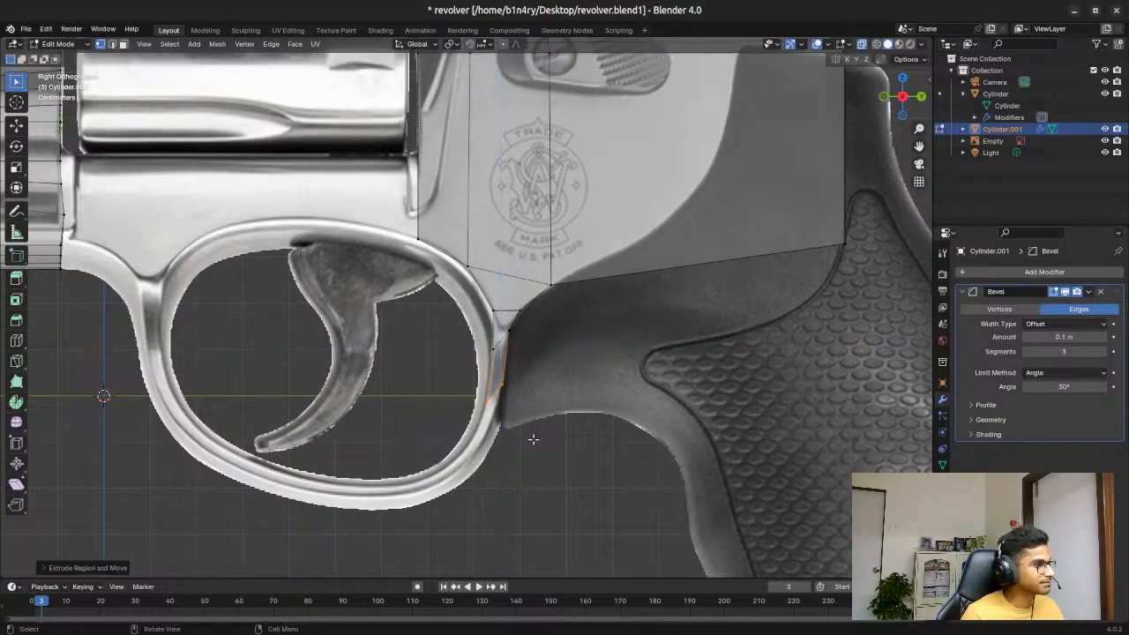
Step: Select the strip's rear vertex where the frame meets the grip, and nudge it slightly rearward along Y onto the reference
left_click(553, 404)
left_click(509, 328)
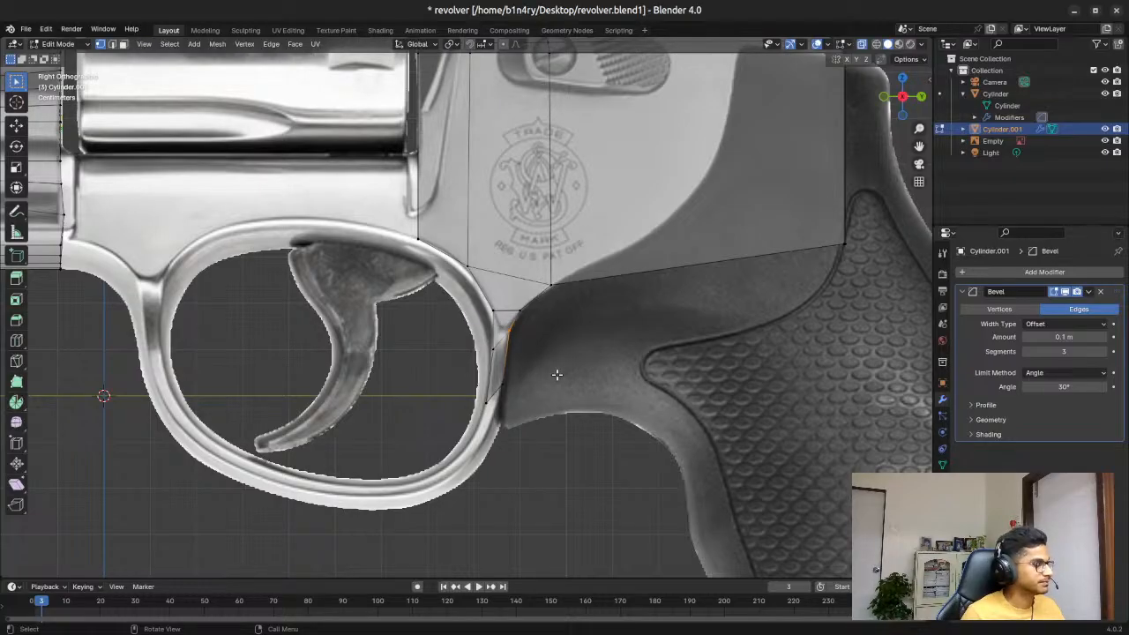
key("g")
key("y")
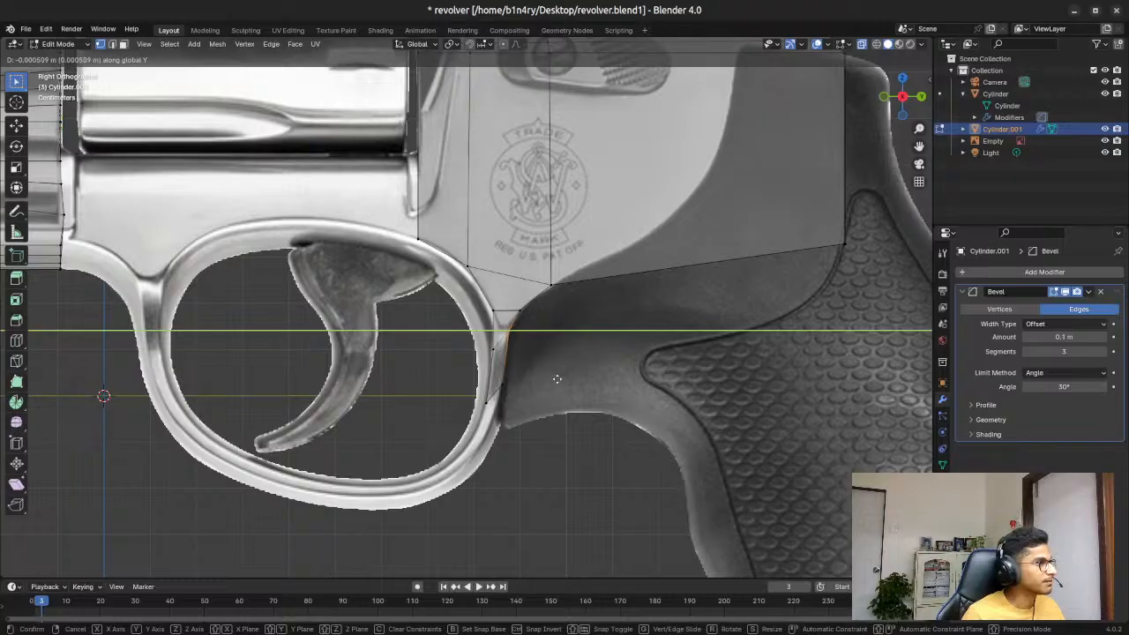
left_click(562, 380)
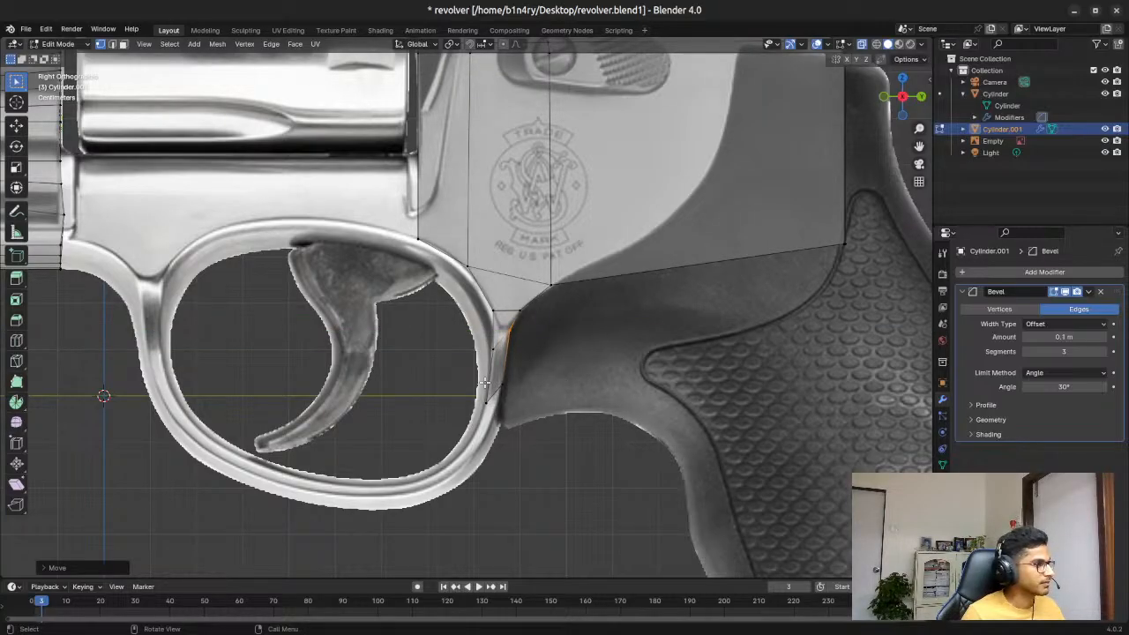
Step: Extrude the trigger guard strip's end edge about -0.006 m in Y and -0.093 m in Z, with X locked
left_click_drag(482, 375, 513, 413)
key("g")
key("shift+x")
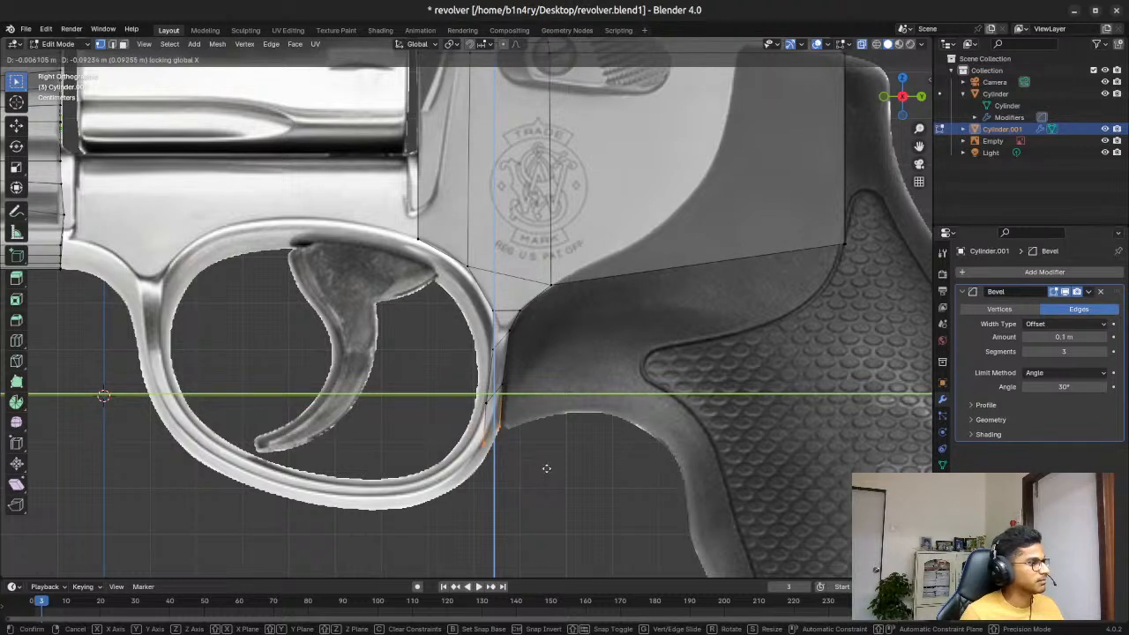
left_click(547, 468)
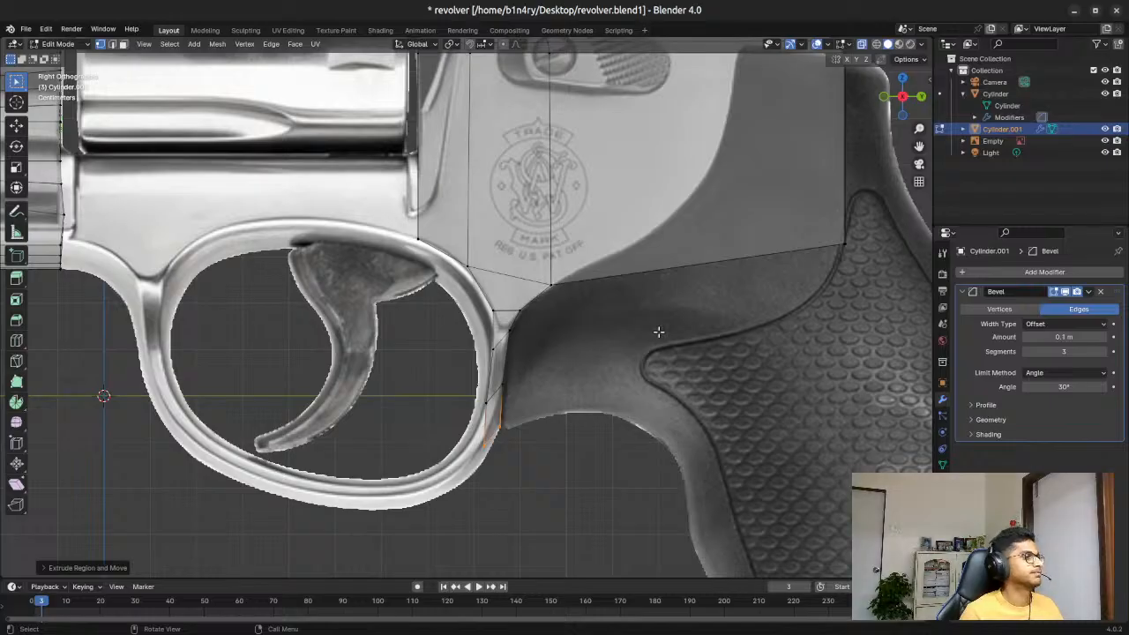
Step: Fill the gap between the two trigger guard strips with a face spanning their rear edge vertices, from the frame's lower corners to the tips
key("Tab")
middle_click_drag(691, 327, 610, 300)
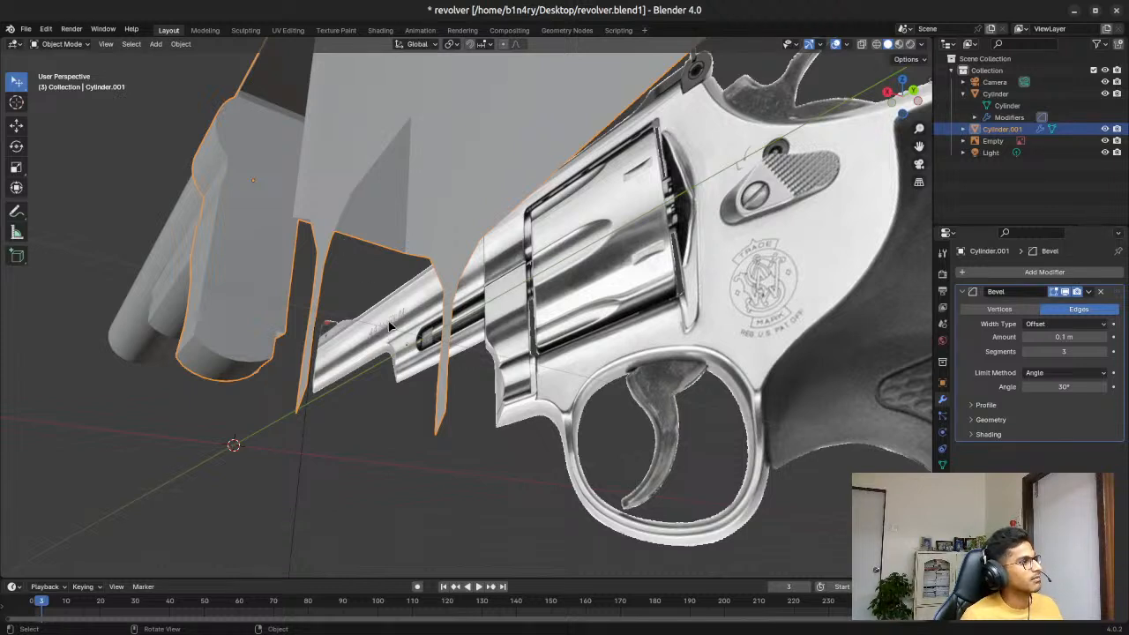
key("Tab")
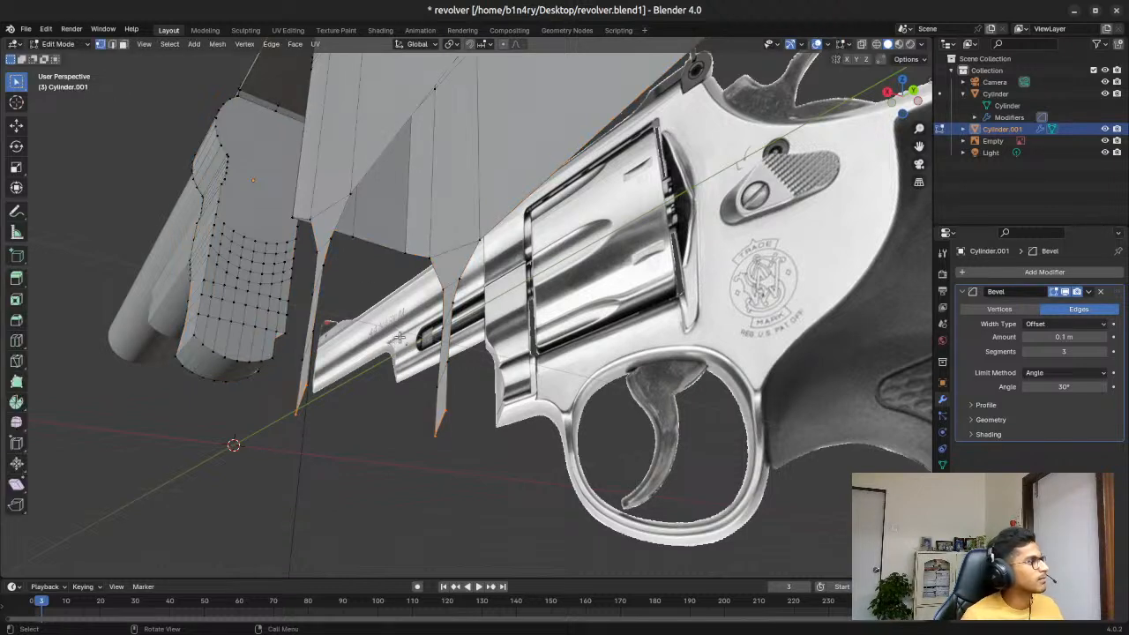
left_click(351, 194)
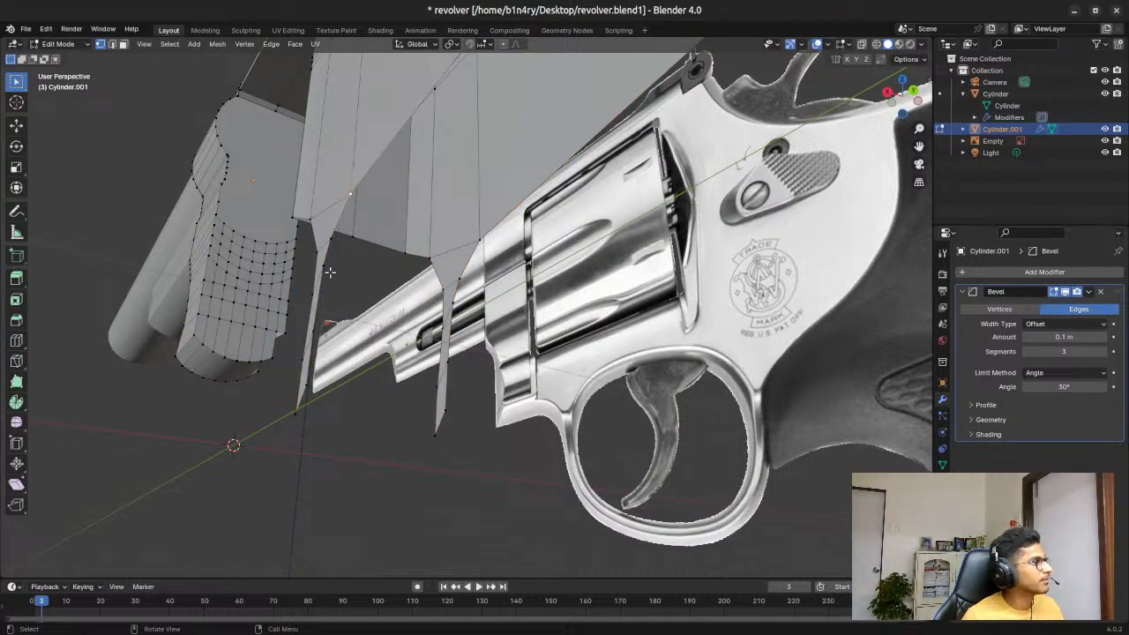
left_click(298, 411, "ctrl")
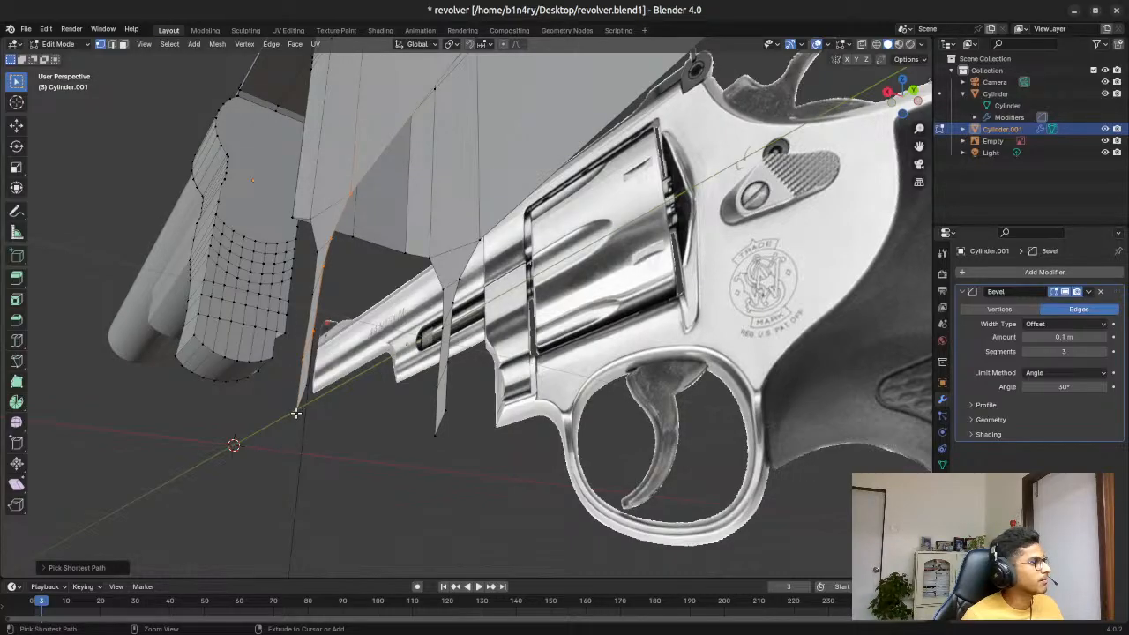
left_click(296, 412)
left_click(350, 192)
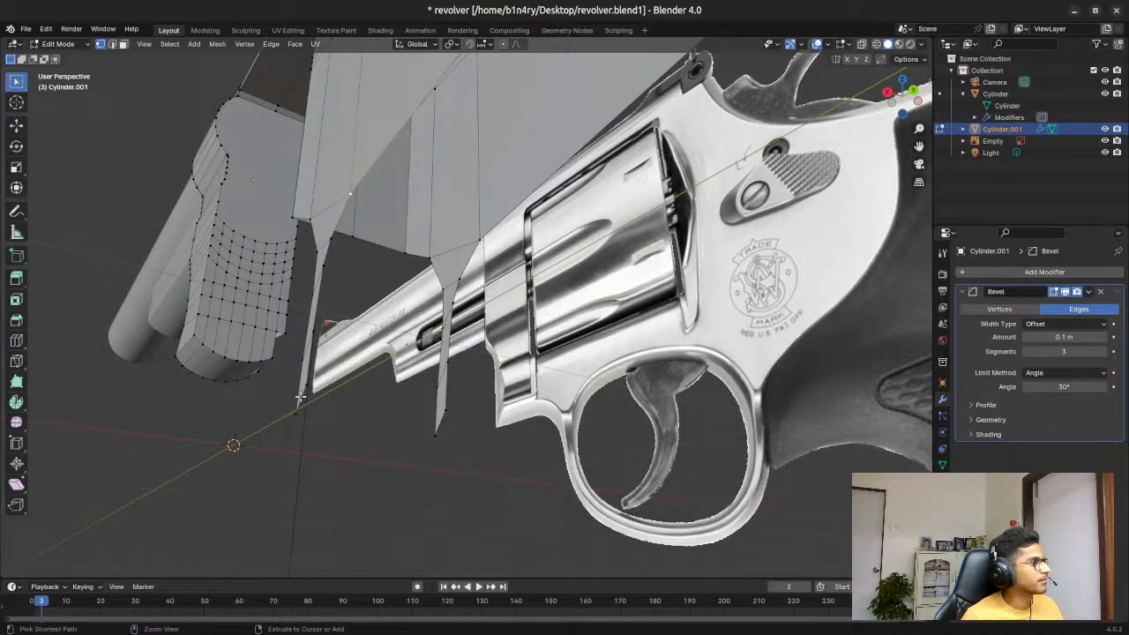
left_click(314, 333, "ctrl")
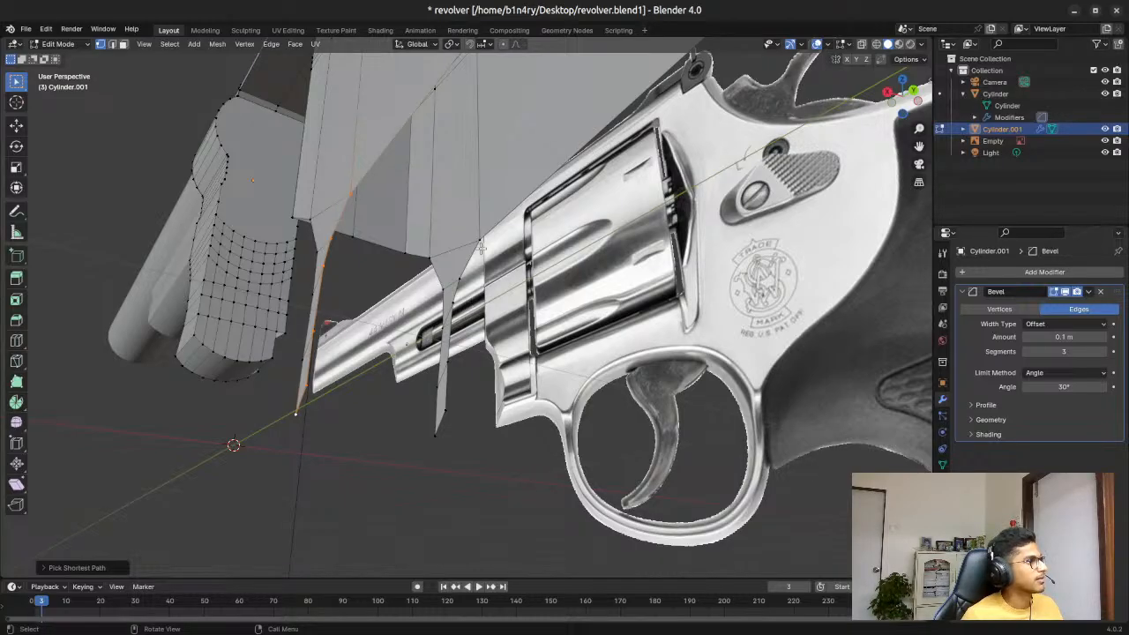
key("b")
left_click_drag(487, 252, 488, 253, "shift")
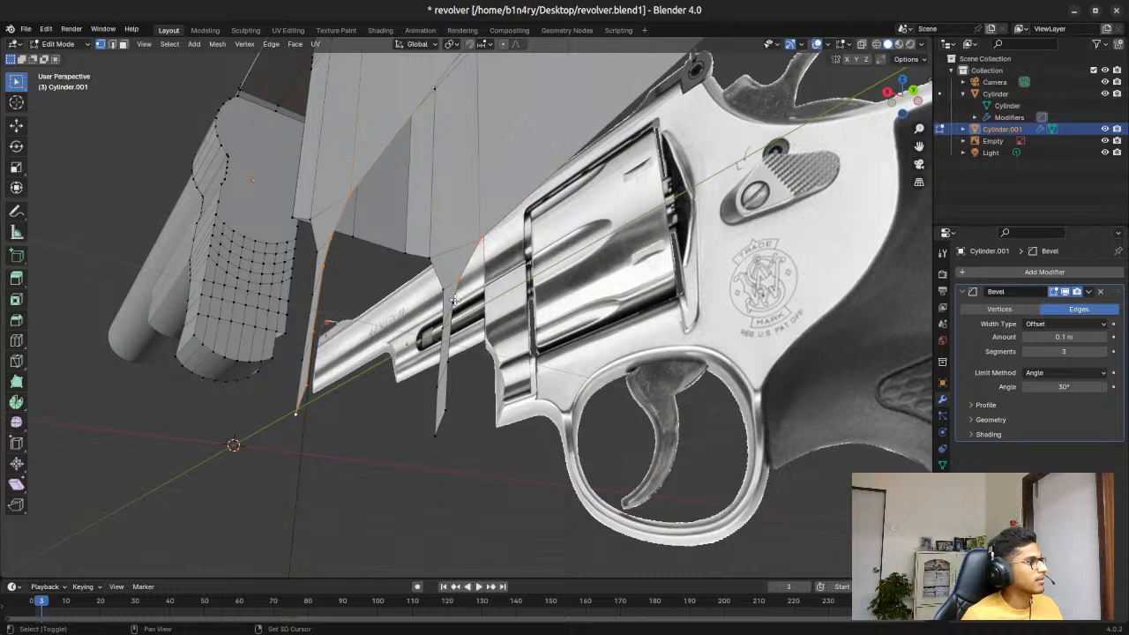
key("b")
left_click_drag(450, 370, 454, 379, "shift")
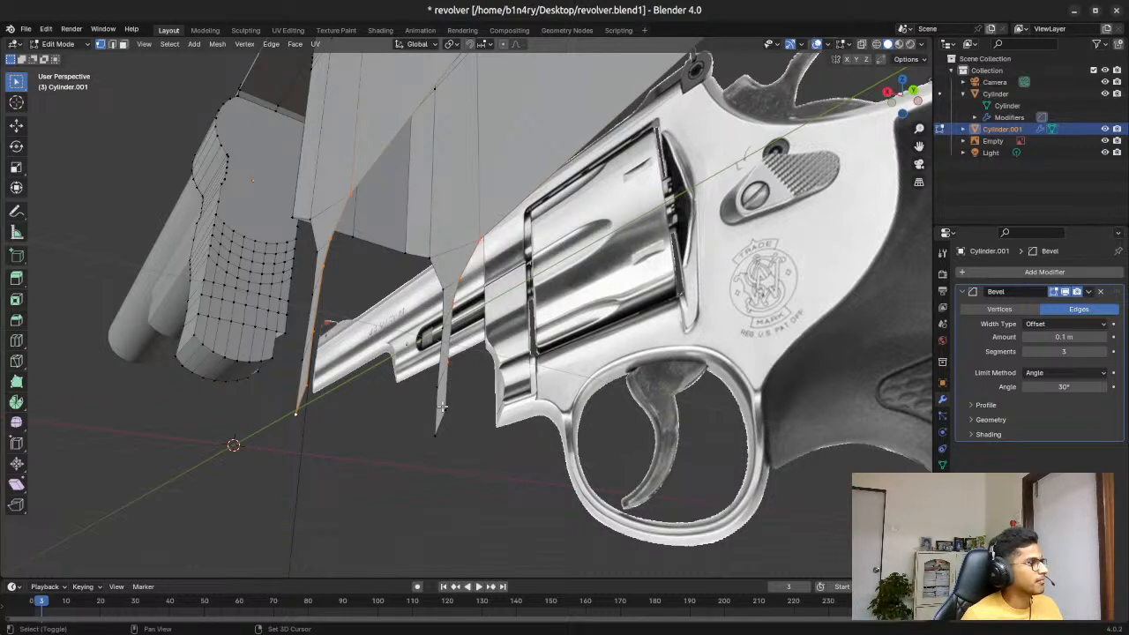
left_click(433, 433, "shift")
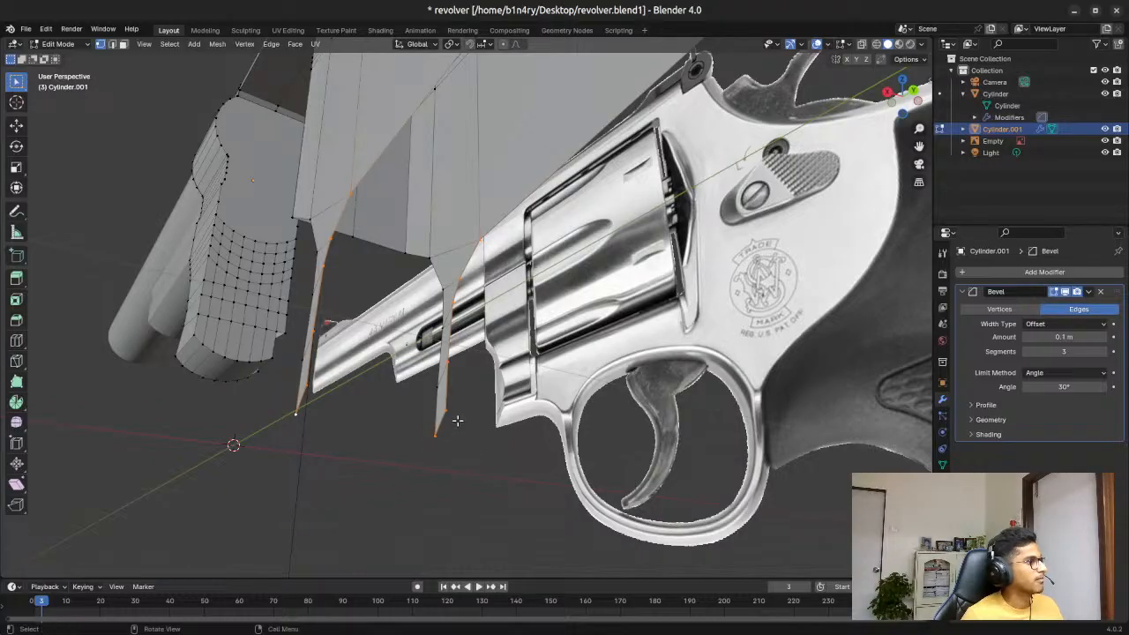
key("ctrl+v")
mouse_move(463, 375)
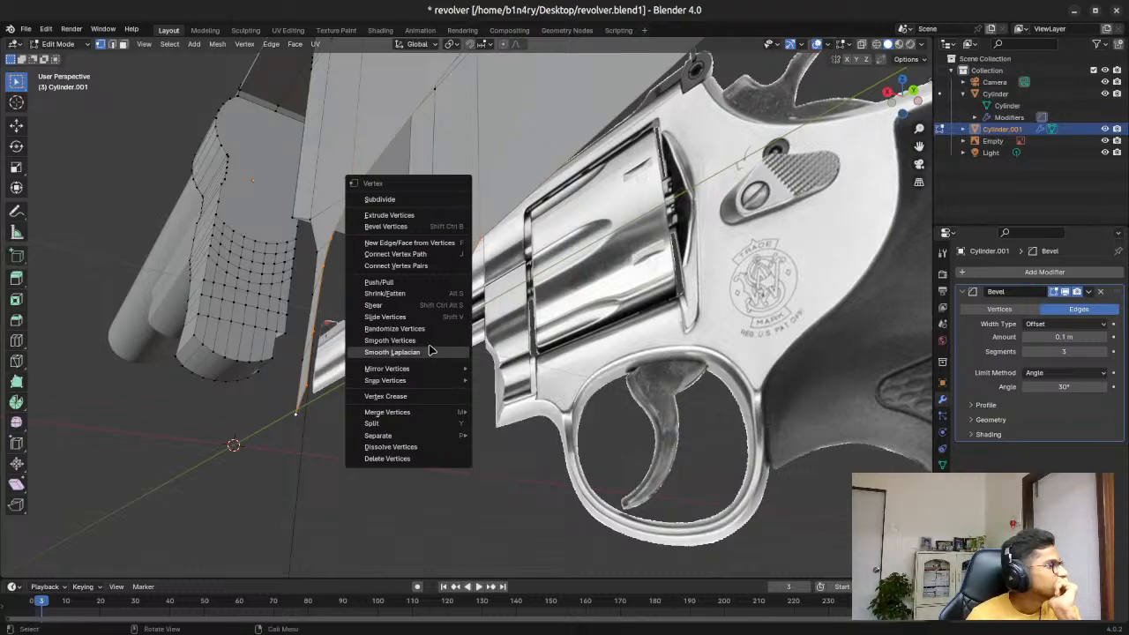
left_click(426, 243)
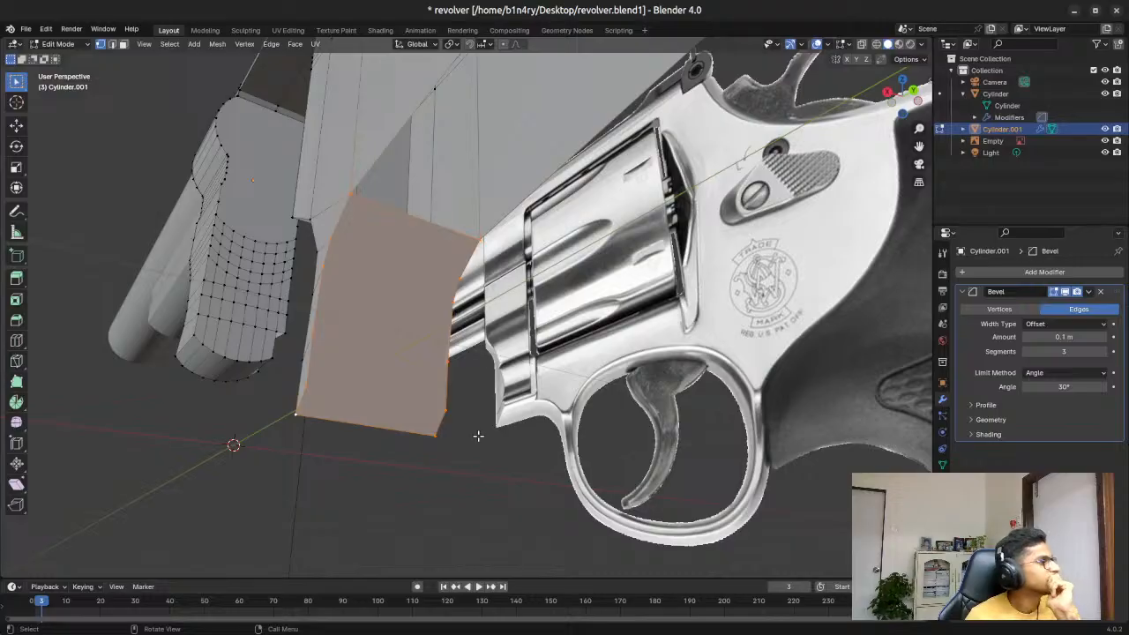
left_click(483, 442)
Step: Try to fill the frame's open underside between its rear edge and the trigger guard strip with a face, and undo it
middle_click_drag(196, 300, 368, 286)
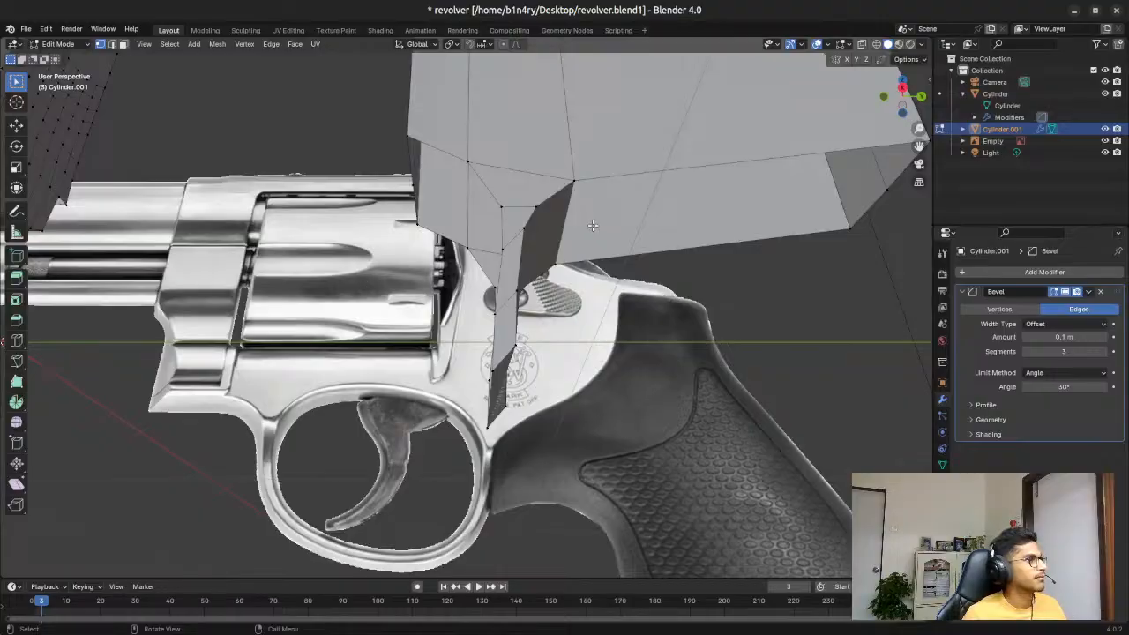
scroll(593, 226, "down", 1)
left_click(837, 176)
left_click(809, 210, "shift")
left_click(785, 240, "shift")
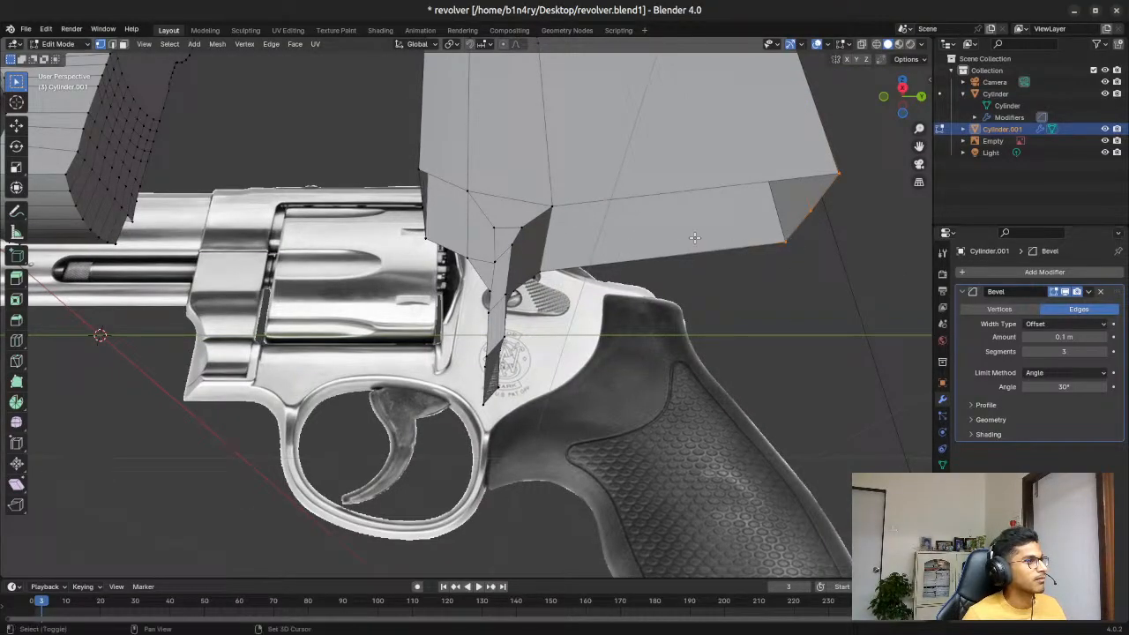
left_click(548, 202, "shift")
key("b")
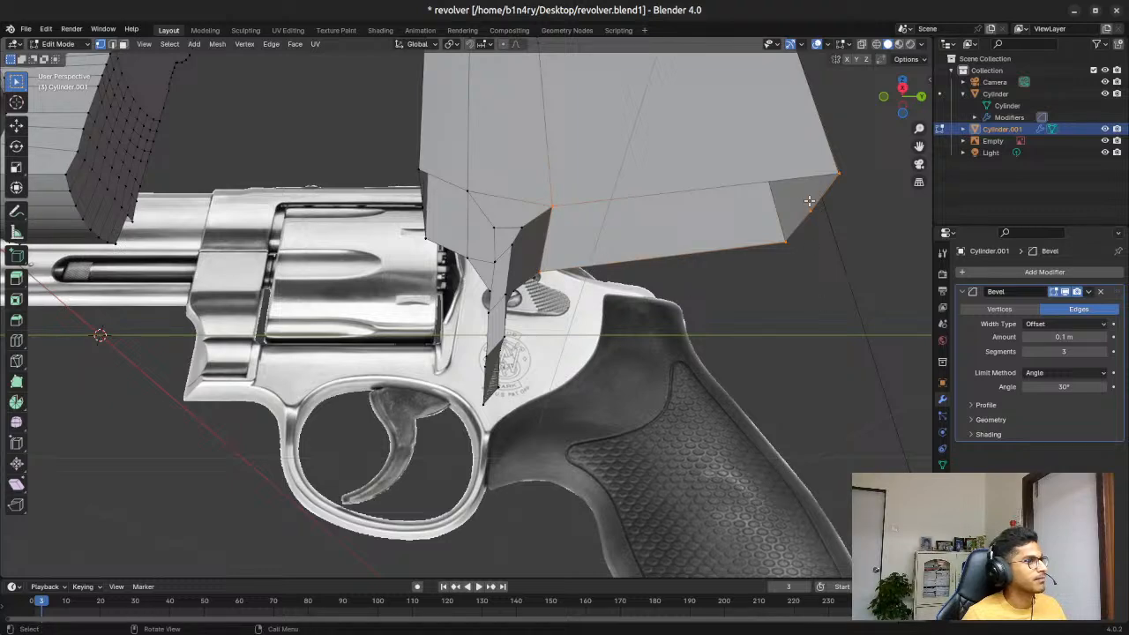
right_click(813, 212)
left_click(796, 194)
left_click(827, 324)
middle_click_drag(839, 286, 764, 298)
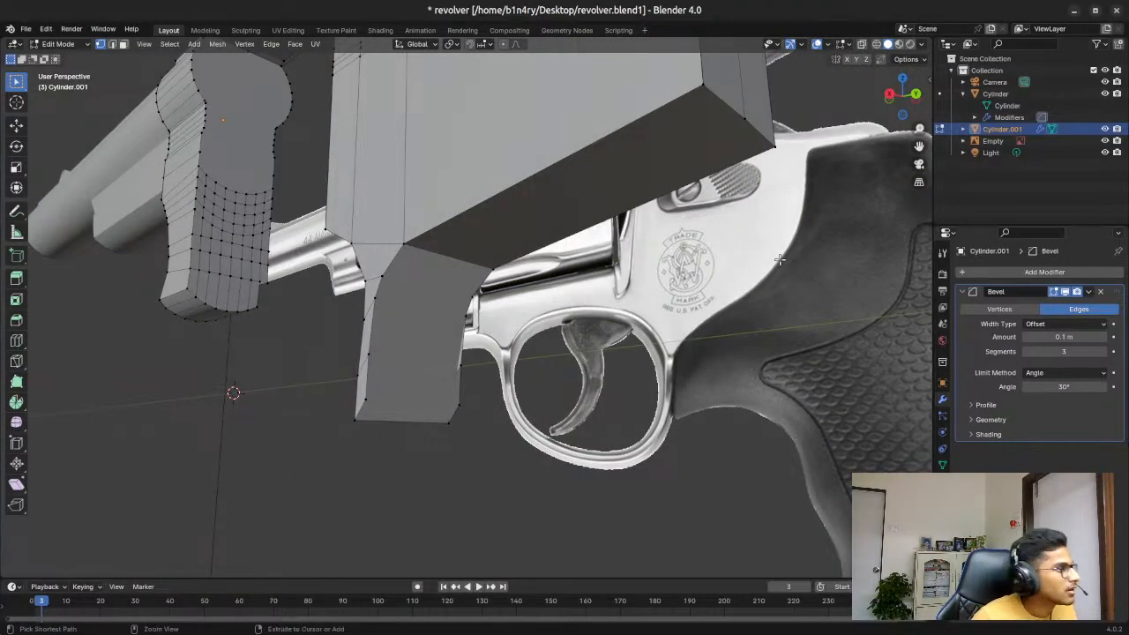
key("ctrl+z")
key("ctrl+z")
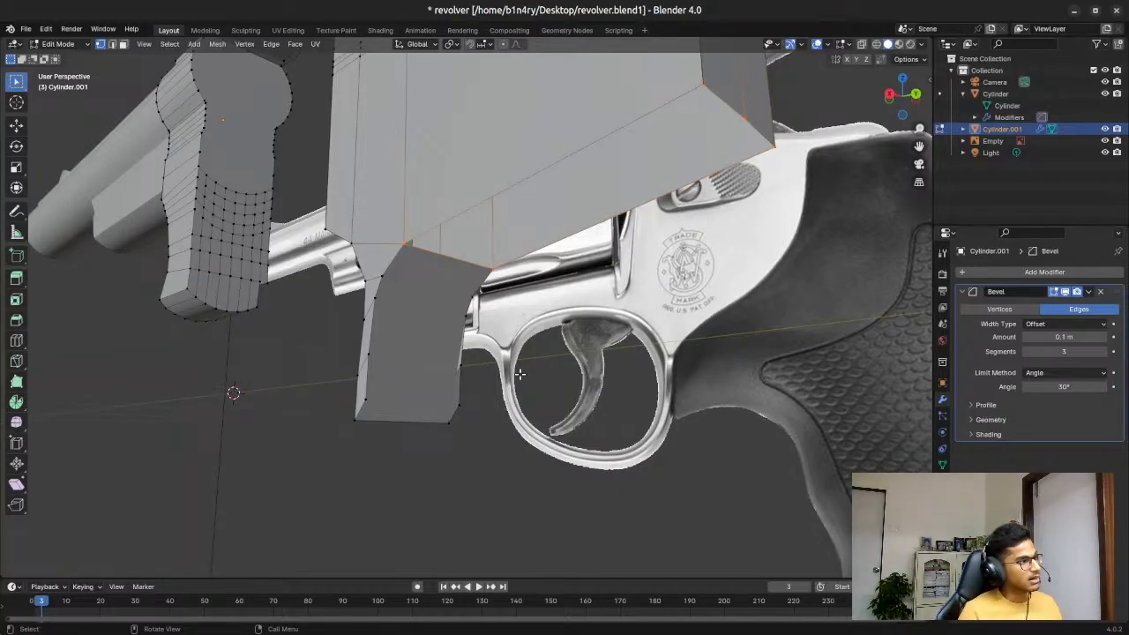
Step: In the see-through right view, move the strip end's front vertex about -0.017 m in Y and 0.027 m in Z, with X locked
middle_click_drag(471, 396, 590, 416)
left_click(905, 99)
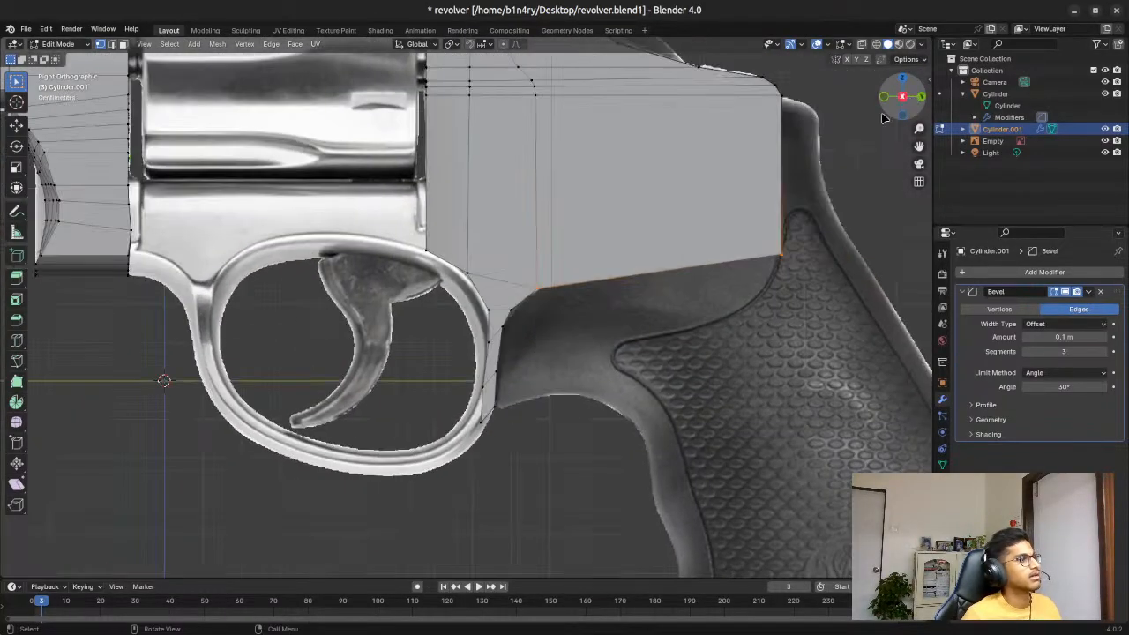
key("alt+z")
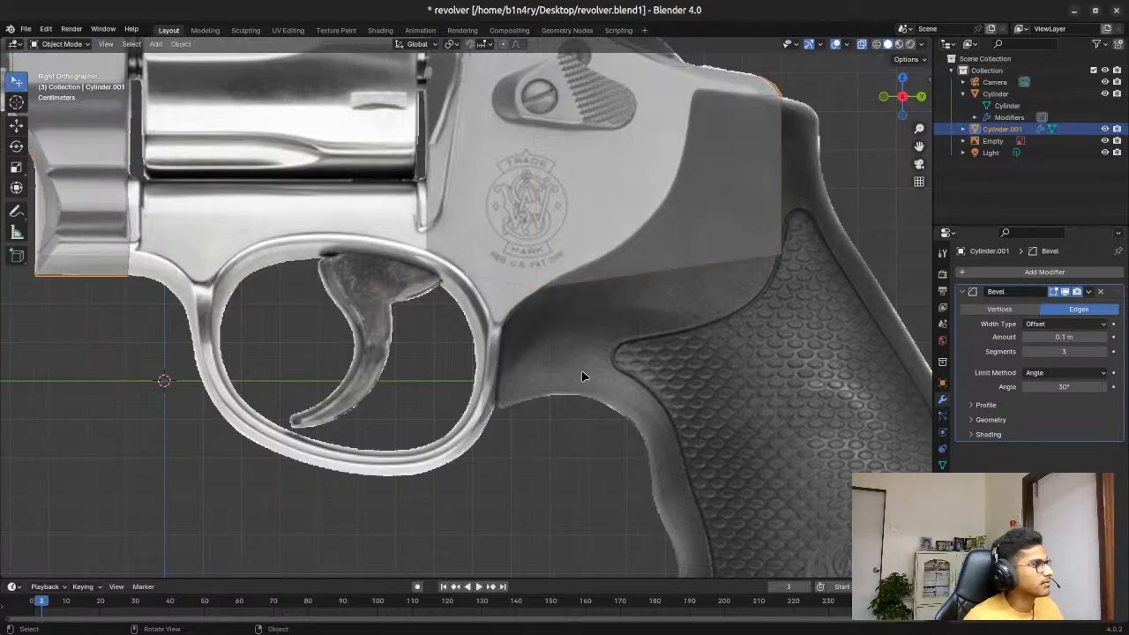
left_click(477, 432)
left_click_drag(475, 410, 522, 430)
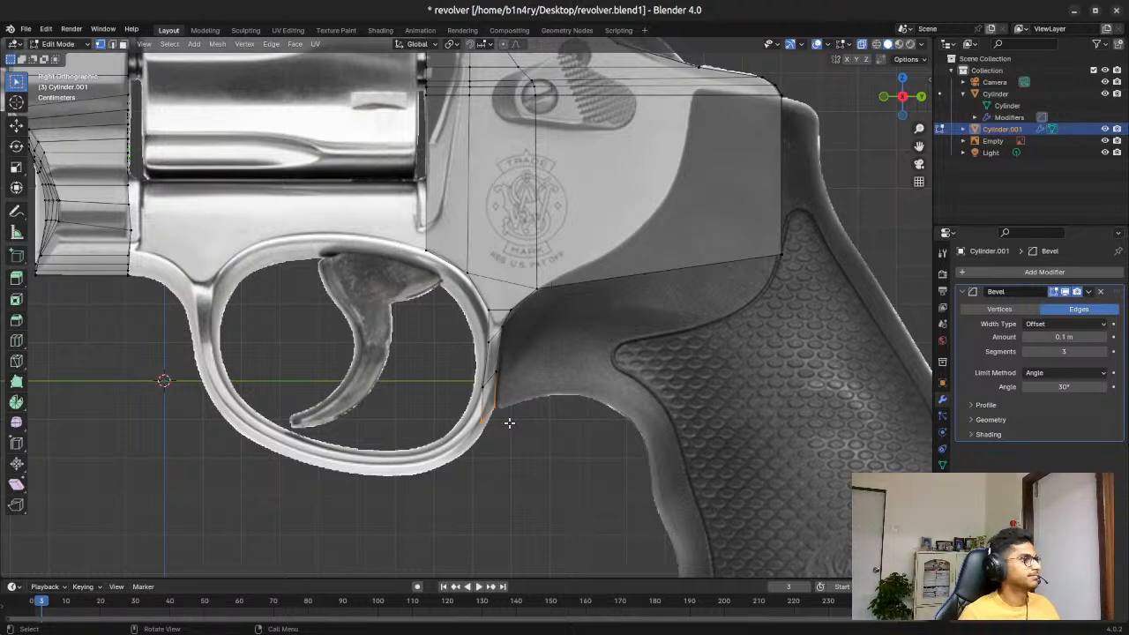
left_click(478, 414)
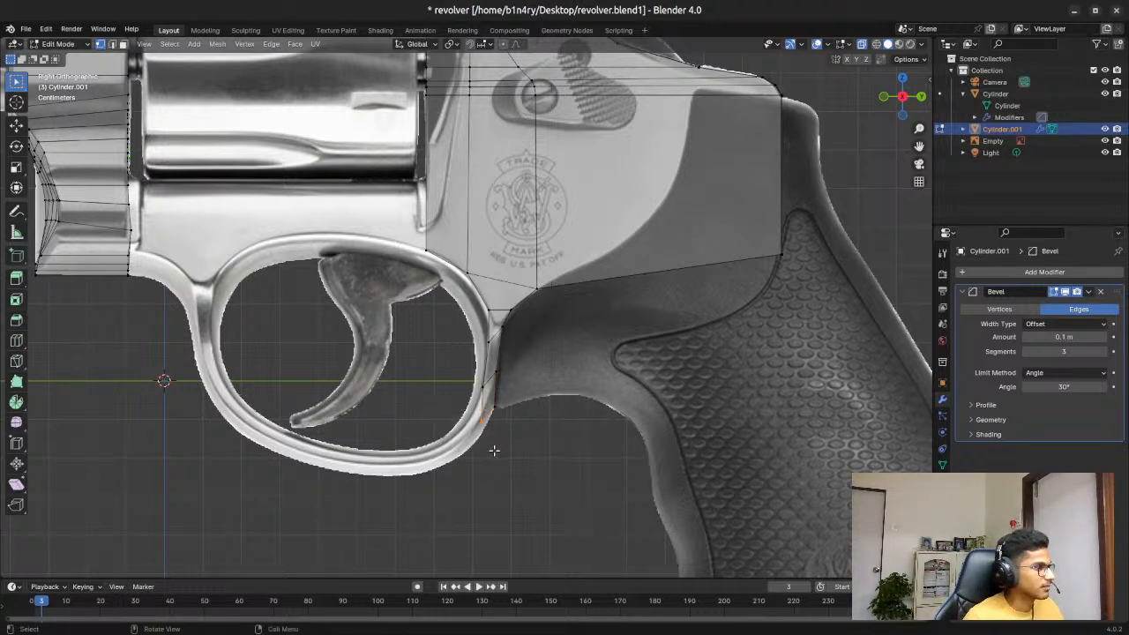
key("g")
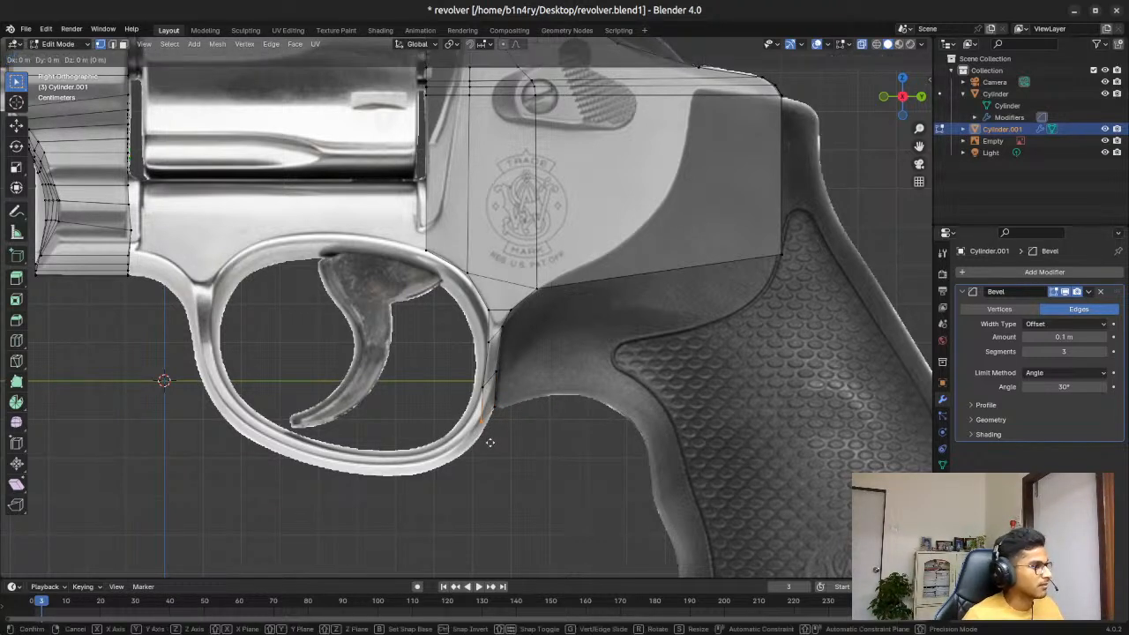
key("shift+x")
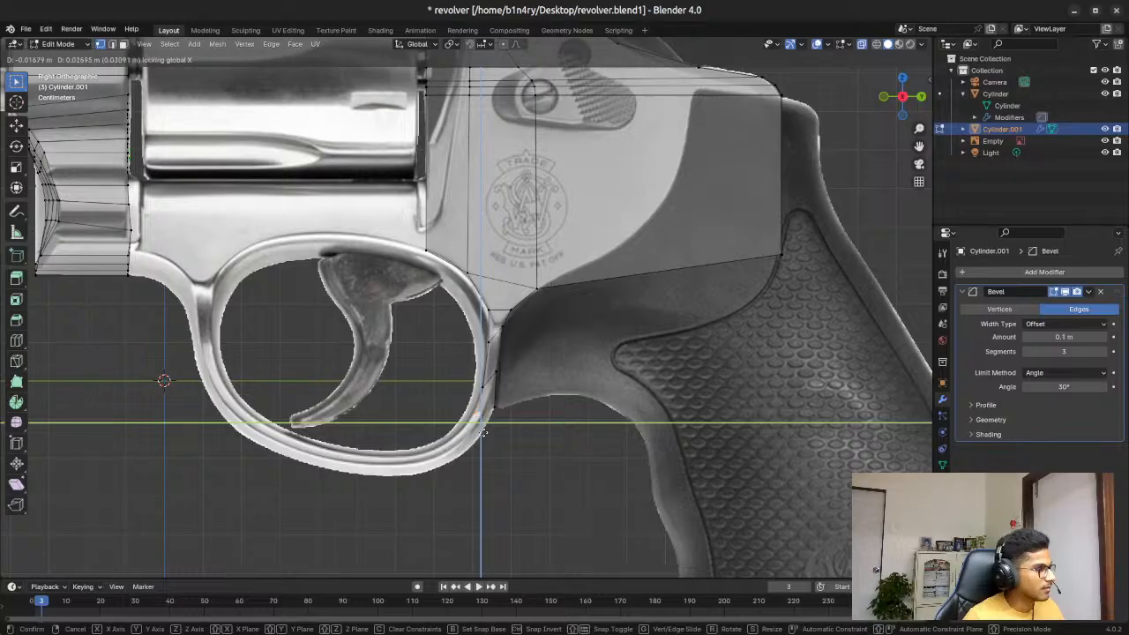
left_click(481, 433)
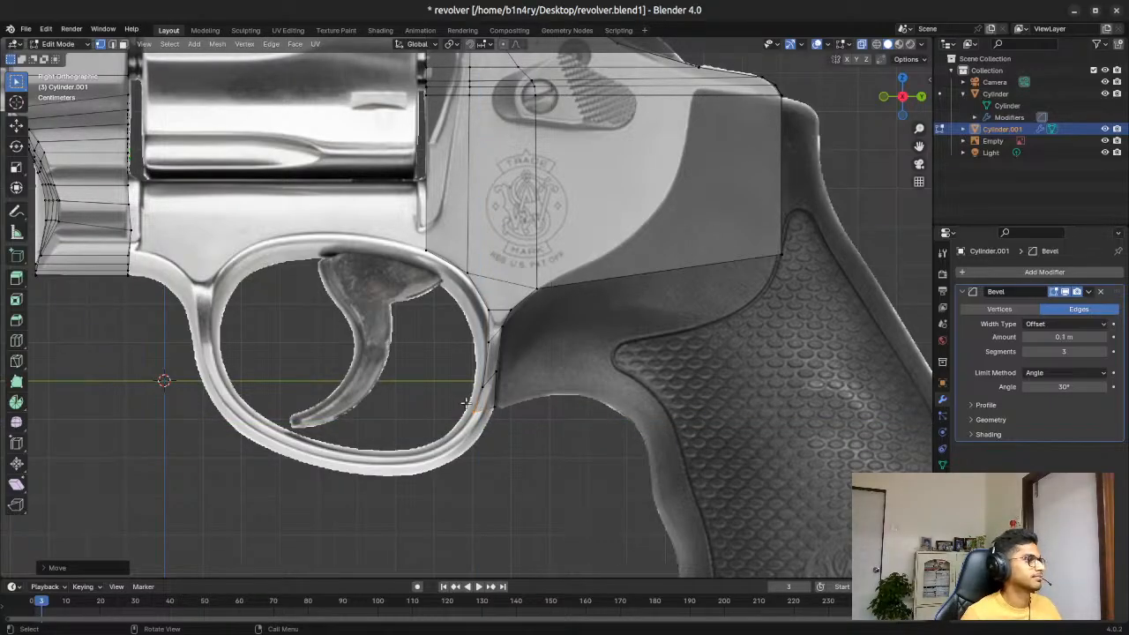
Step: Extrude the strip's end edge about -0.037 m in Y and -0.077 m in Z around the guard's lower rear curve, with X locked
left_click_drag(464, 402, 512, 430)
key("g")
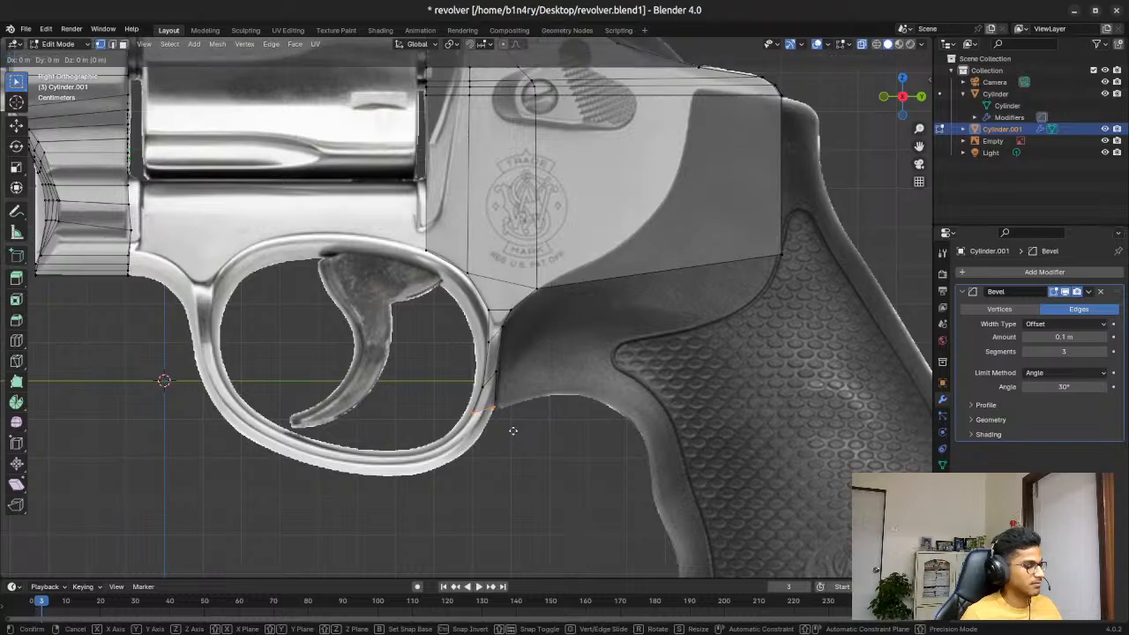
key("shift+x")
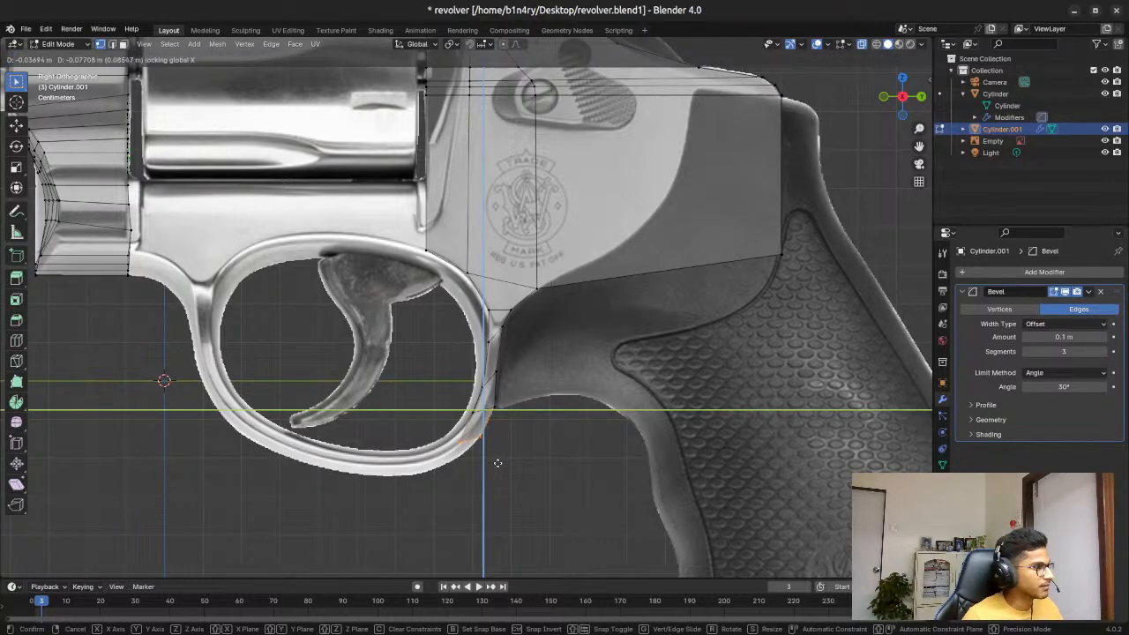
left_click(497, 463)
Step: Move the new end edge's front vertex about -0.012 m in Y and 0.008 m in Z onto the guard's inner outline
key("e")
key("shift+x")
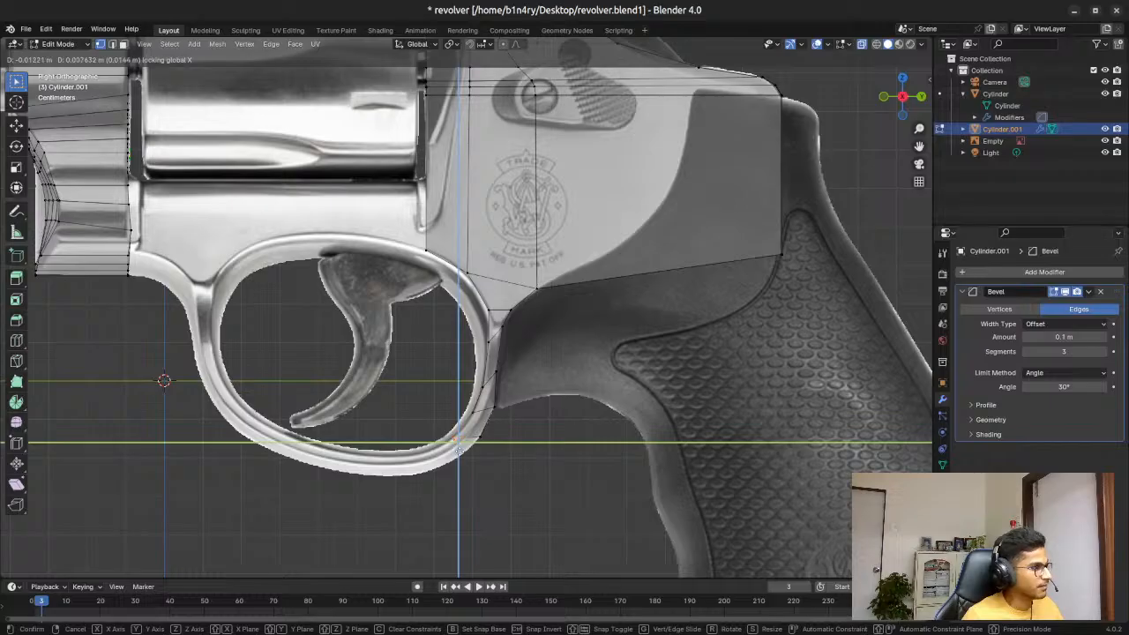
left_click(458, 449)
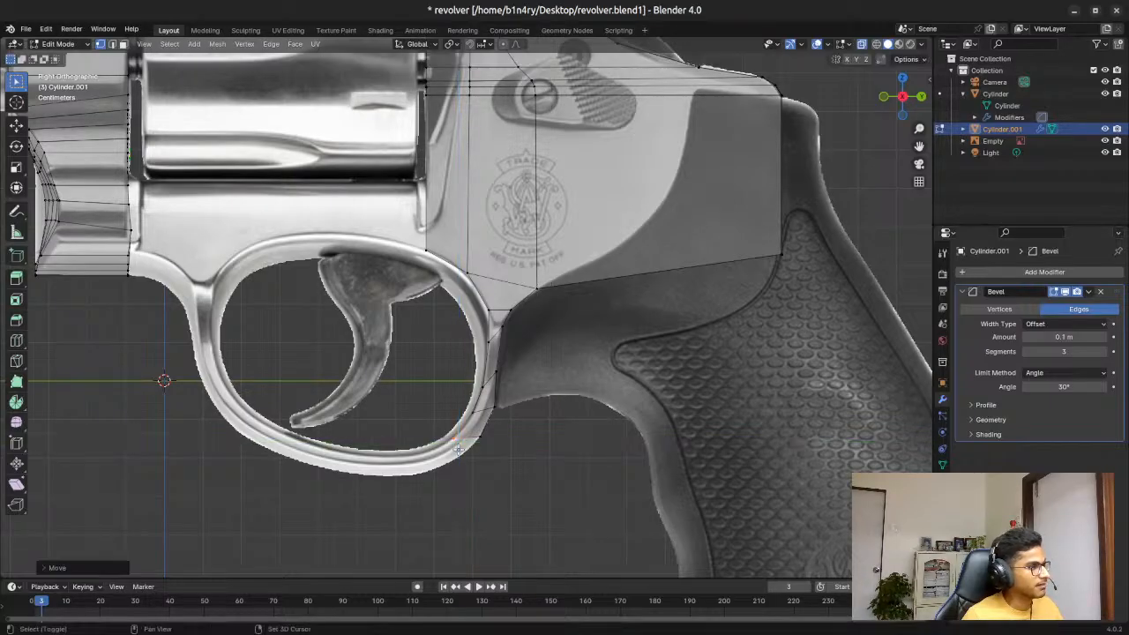
Step: Extrude the trigger guard strip's end edge about -0.053 m in Y and -0.044 m in Z along the guard's lower rear curve, with X locked
left_click(501, 452, "shift")
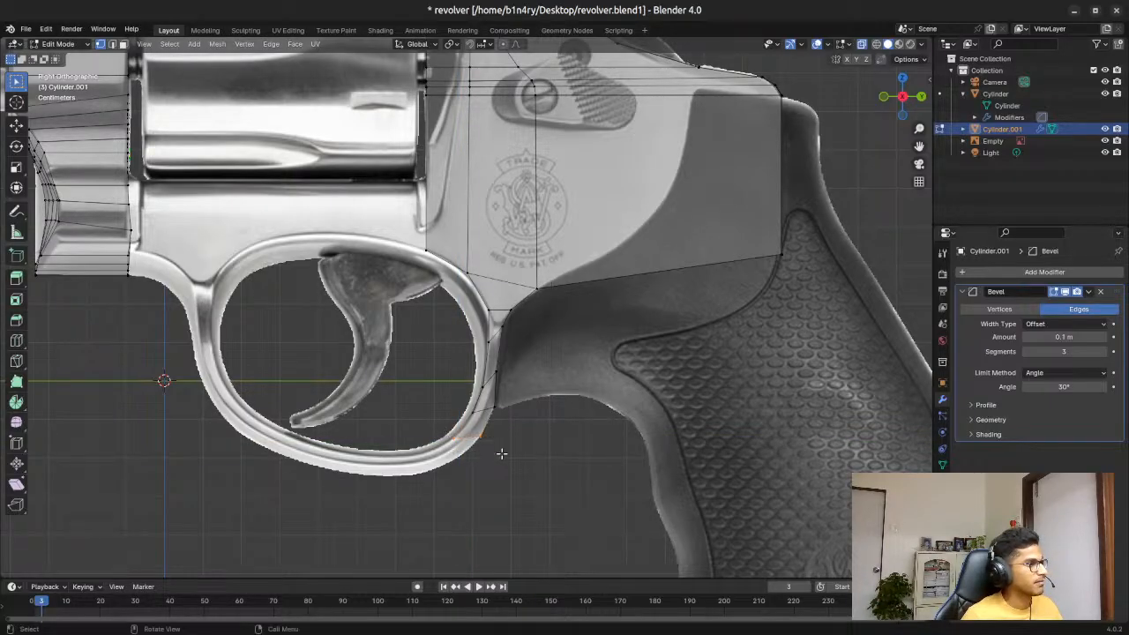
key("e")
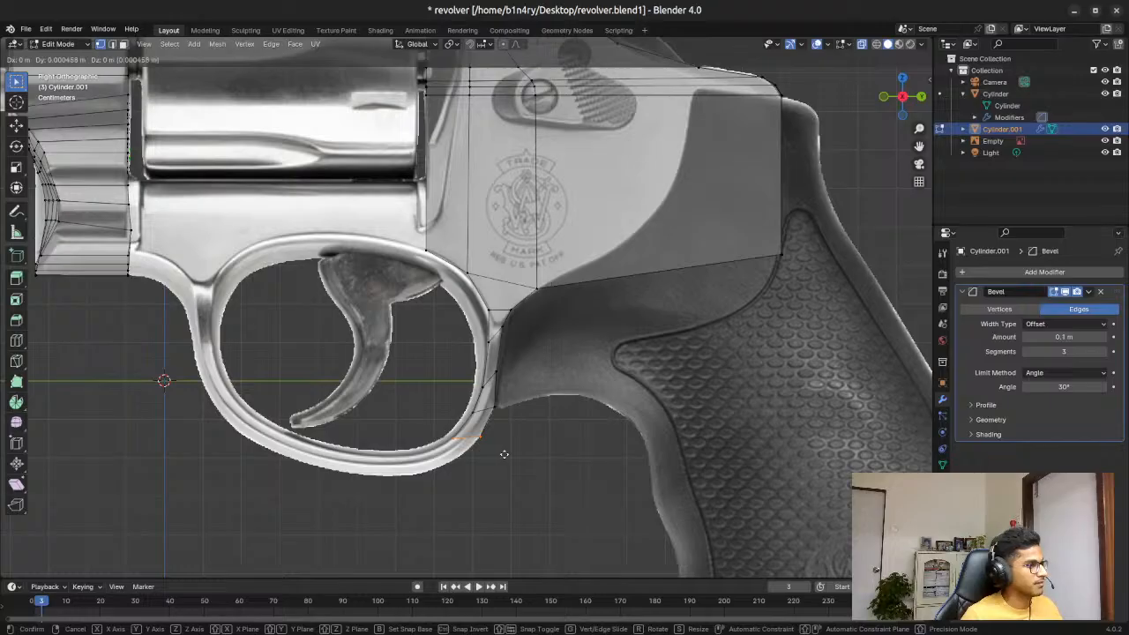
key("shift+x")
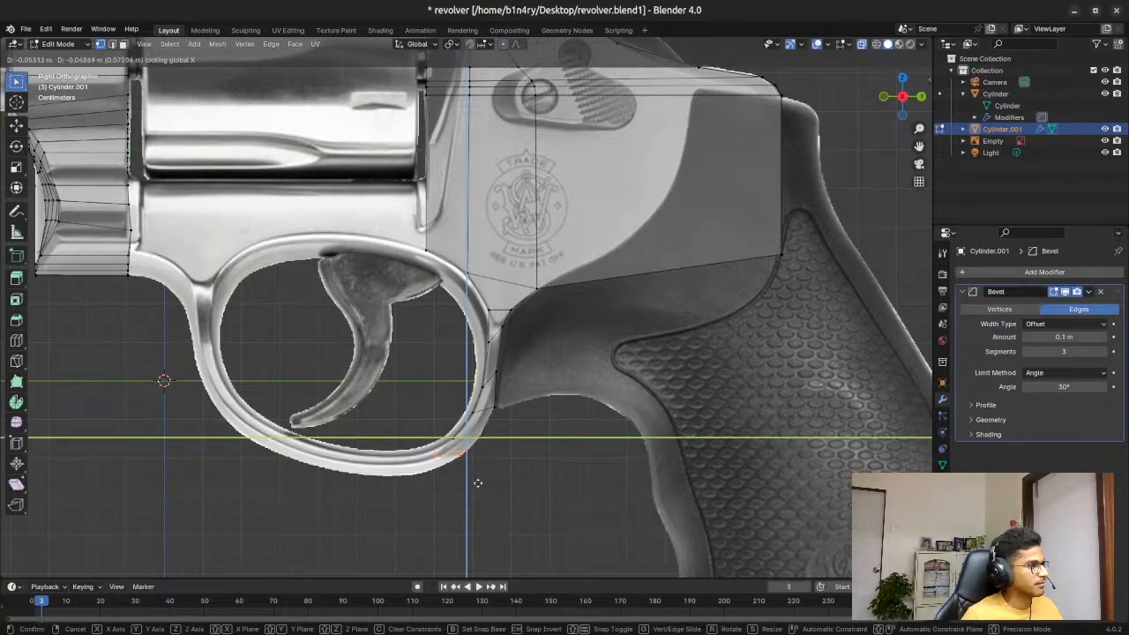
left_click(477, 483)
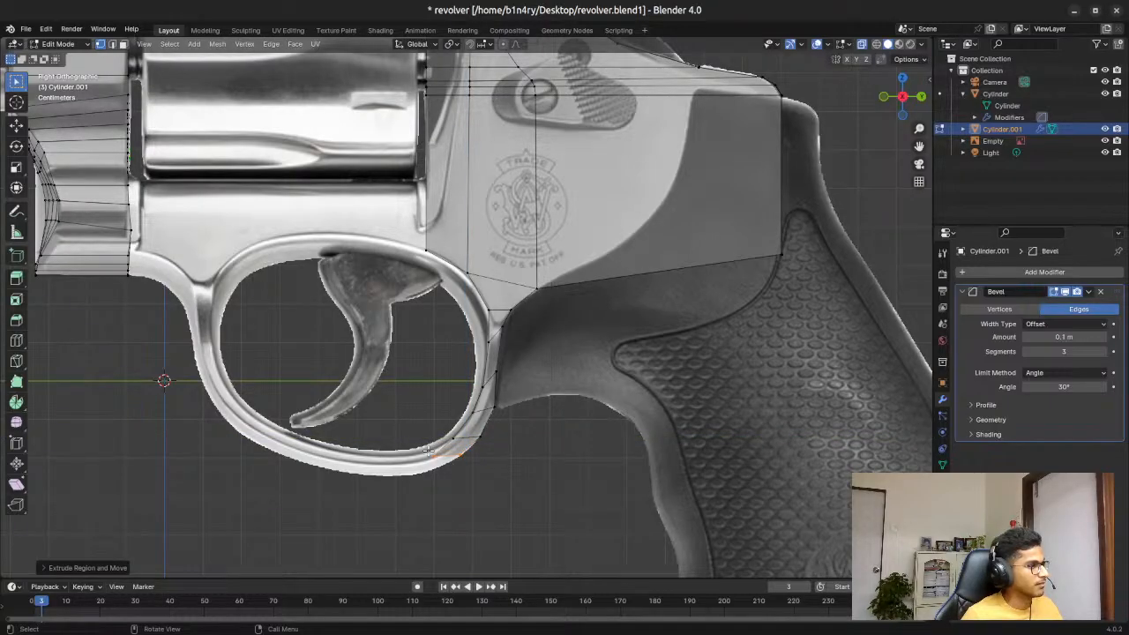
Step: With X locked, move the new end edge's front vertex about -0.008 m in Y and 0.015 m in Z, and its rear vertex about 0.006 m in Y
key("e")
key("shift+x")
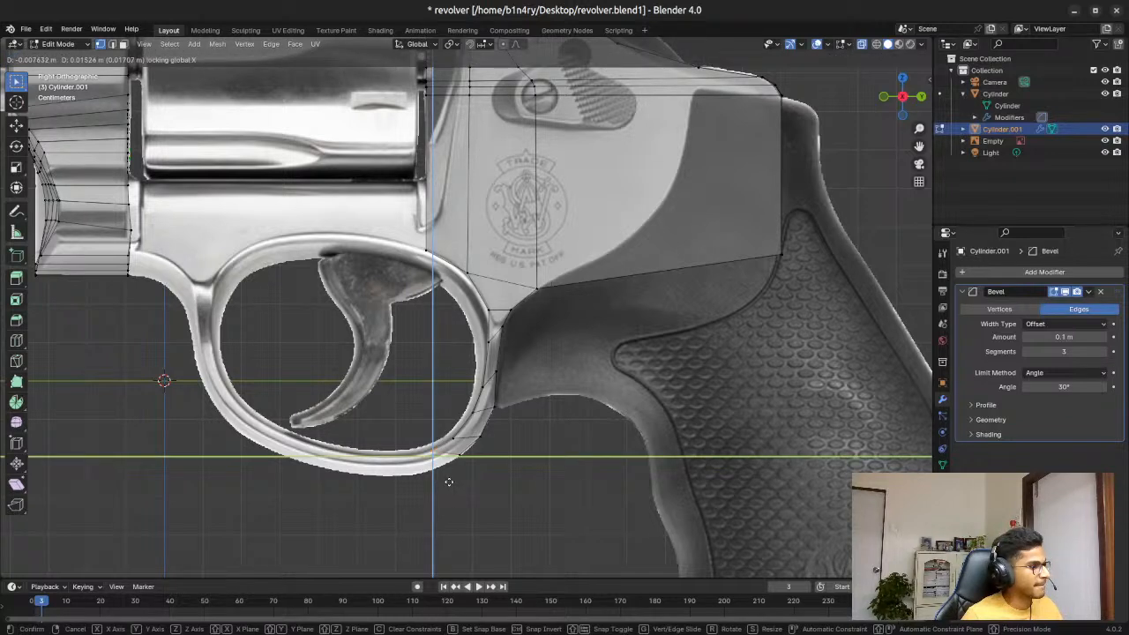
left_click(449, 482)
left_click(465, 467, "shift")
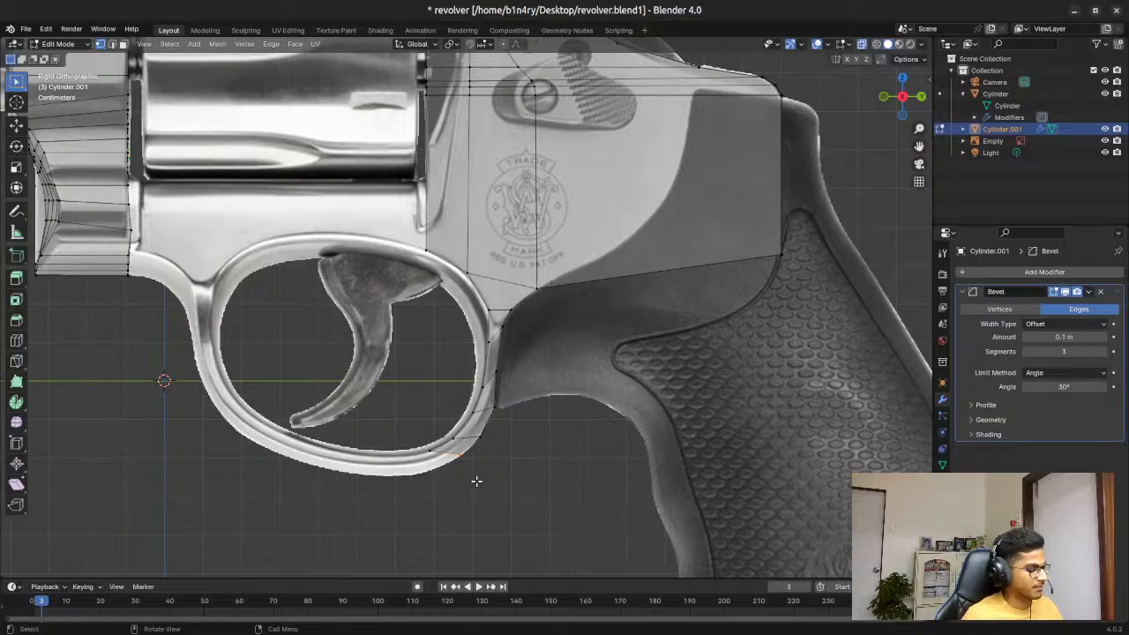
key("g")
key("shift+x")
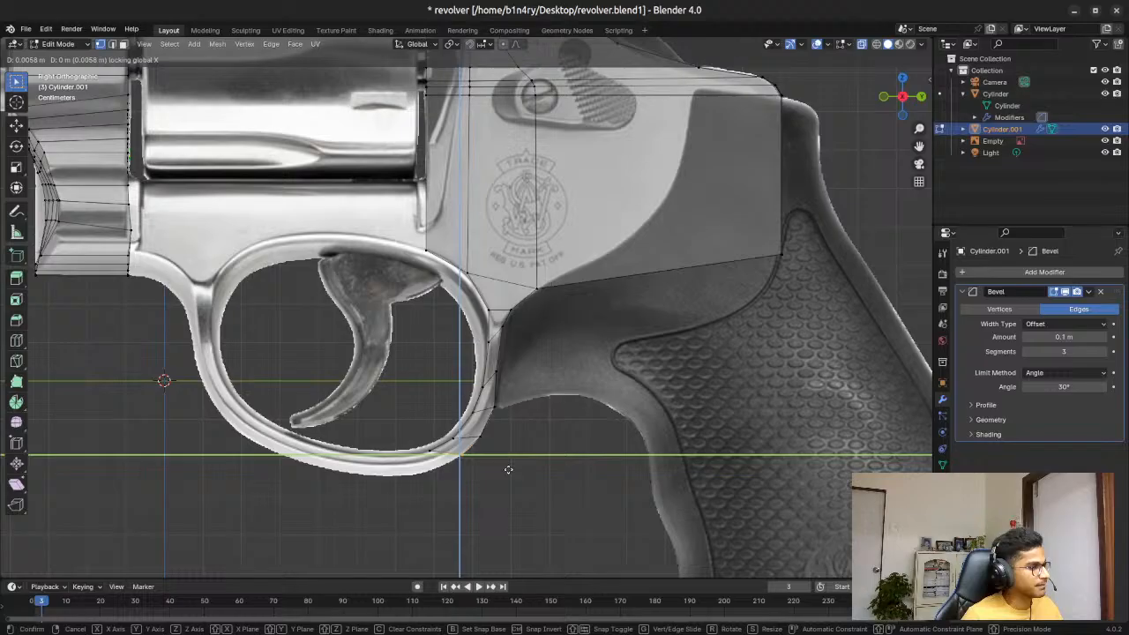
left_click(508, 469)
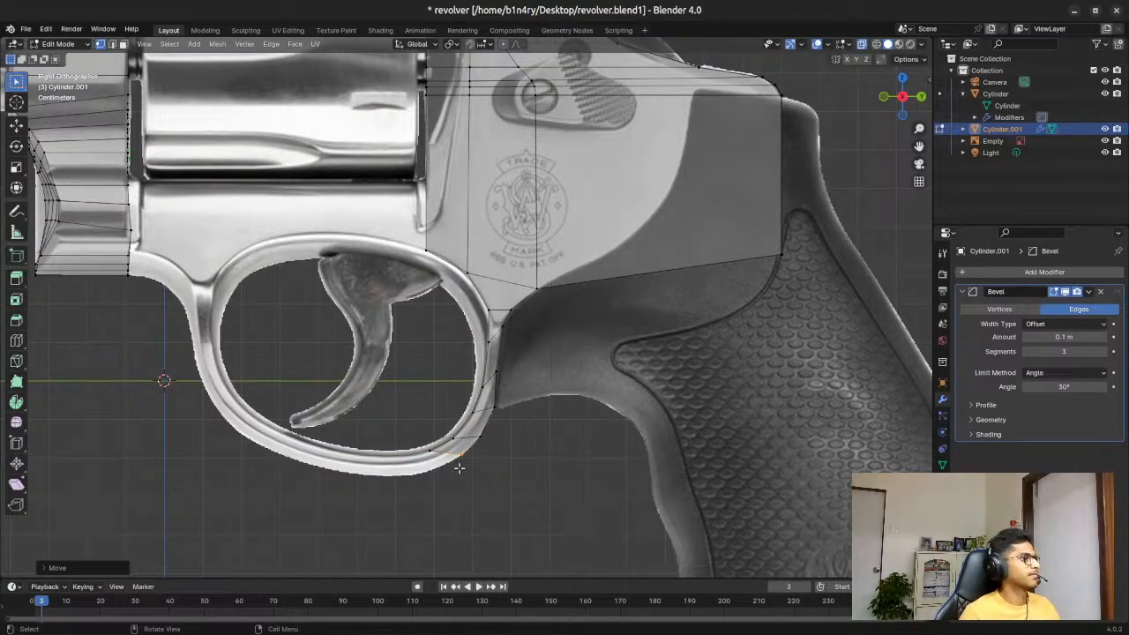
Step: Extrude the strip's end edge about -0.066 m in Y and -0.037 m in Z toward the guard's bottom, with X locked
left_click_drag(415, 436, 467, 481)
left_click_drag(416, 446, 474, 477)
key("g")
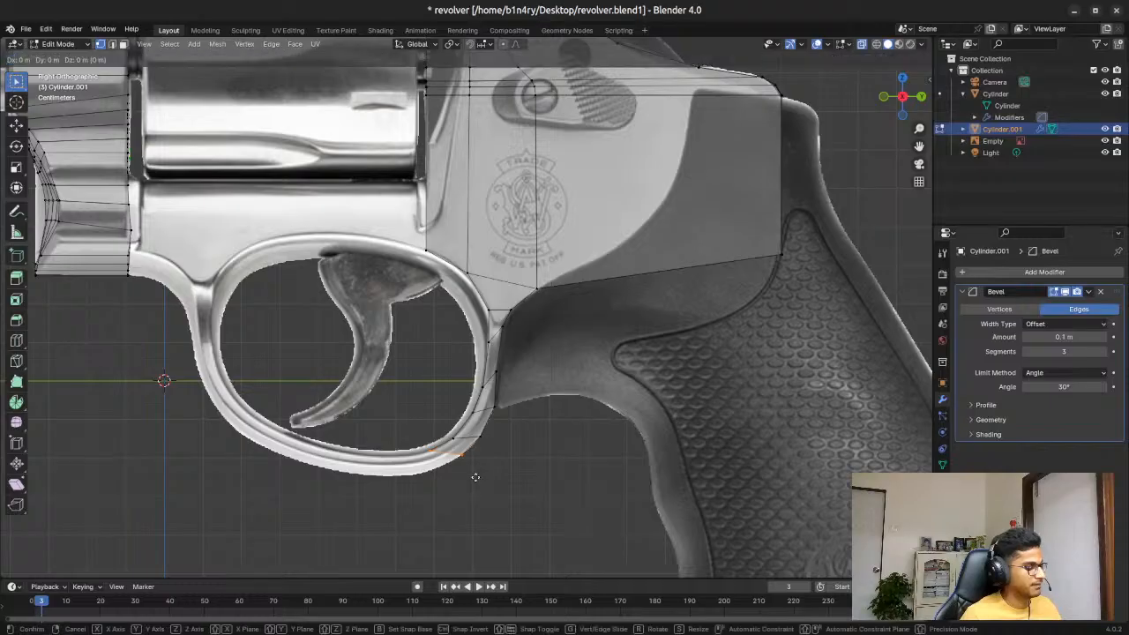
key("shift+x")
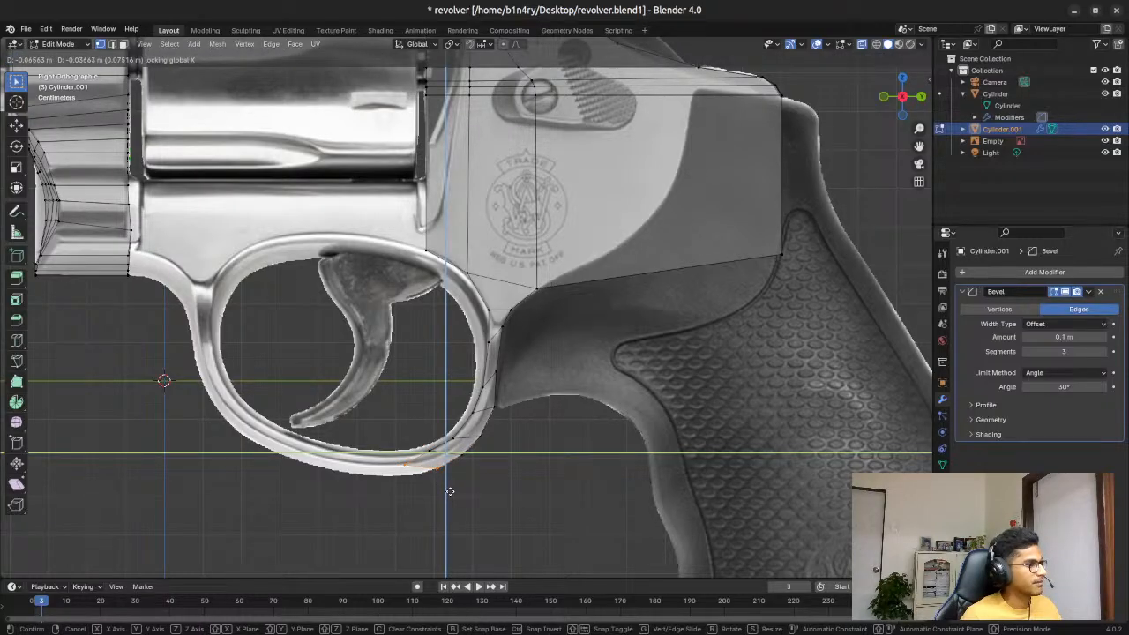
left_click(450, 491)
Step: Move the newest end edge's front vertex about -0.02 m in Y and 0.02 m in Z onto the guard's inner outline, with X locked
left_click_drag(397, 462, 413, 474)
key("g")
key("shift+x")
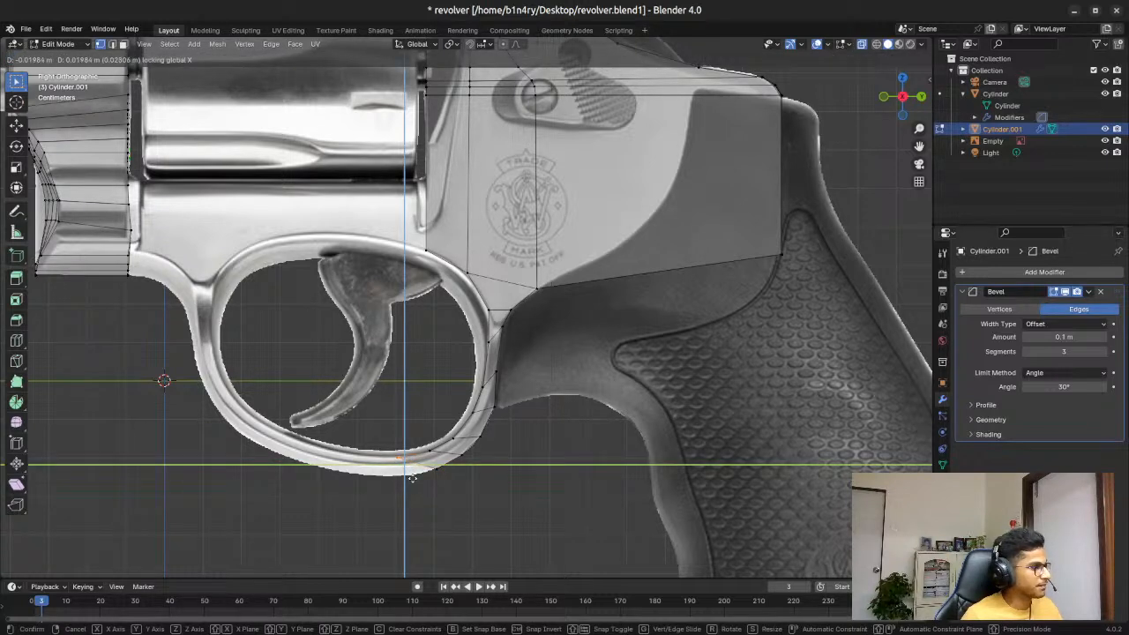
left_click(411, 475)
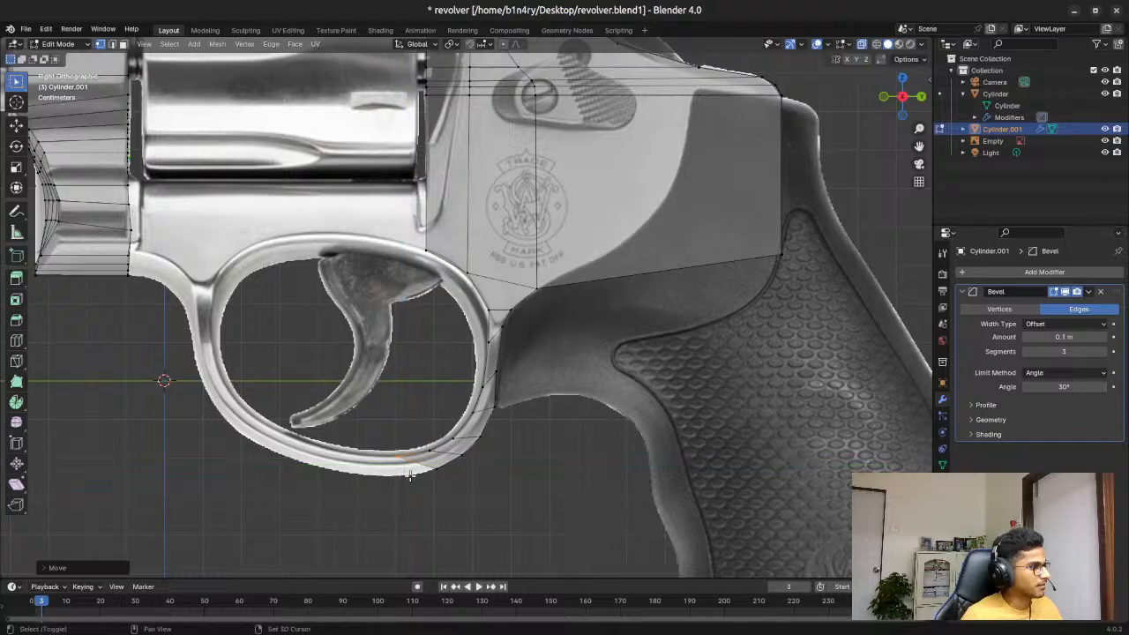
Step: Extrude the strip's end edge about 0.07 m forward along the trigger guard's underside without X movement, then align its inner vertex with the inner rim
left_click_drag(383, 448, 442, 500)
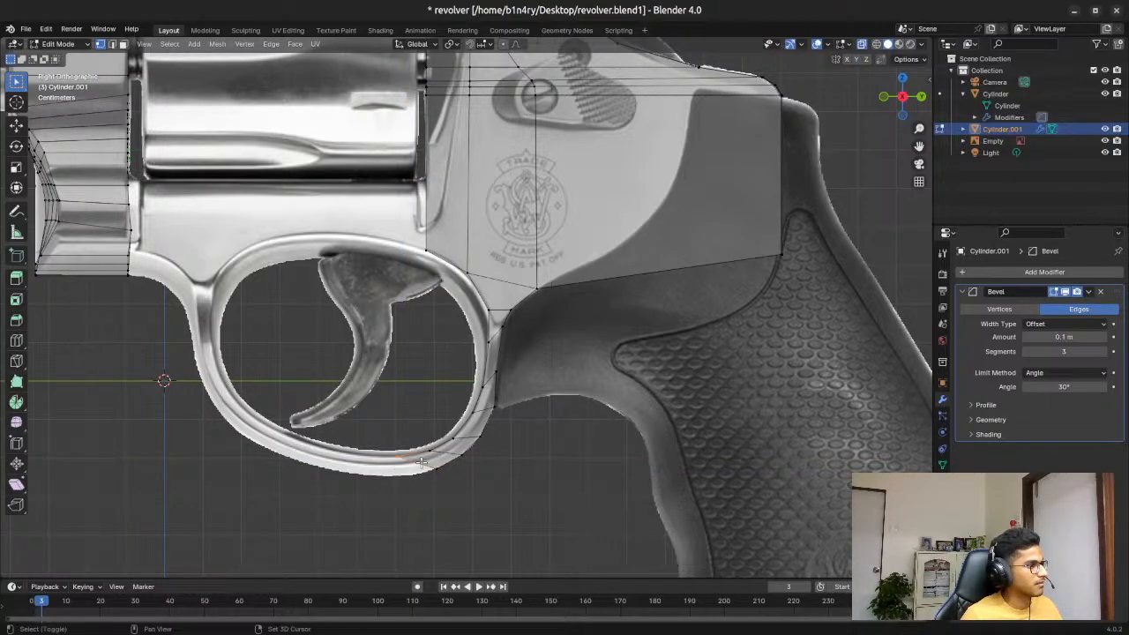
key("g")
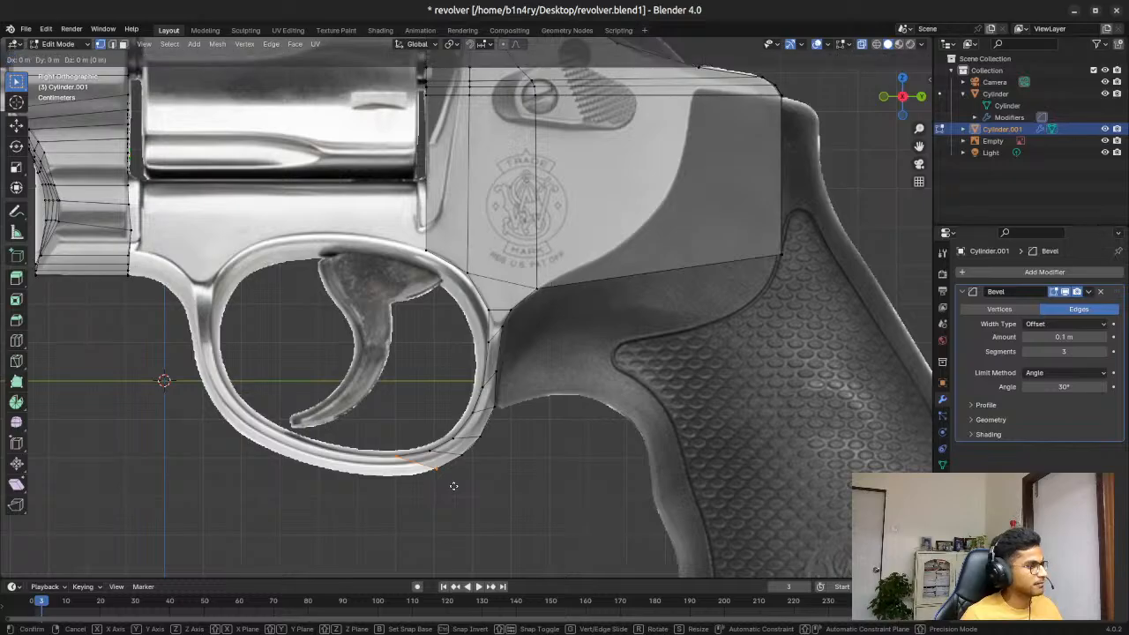
key("shift+x")
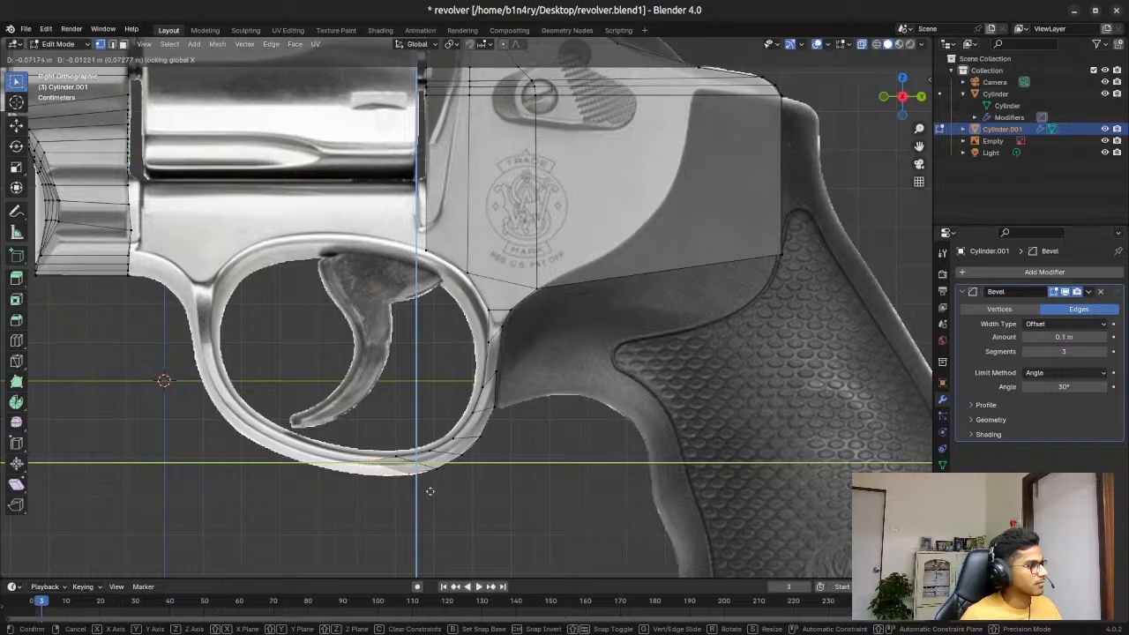
left_click(429, 493)
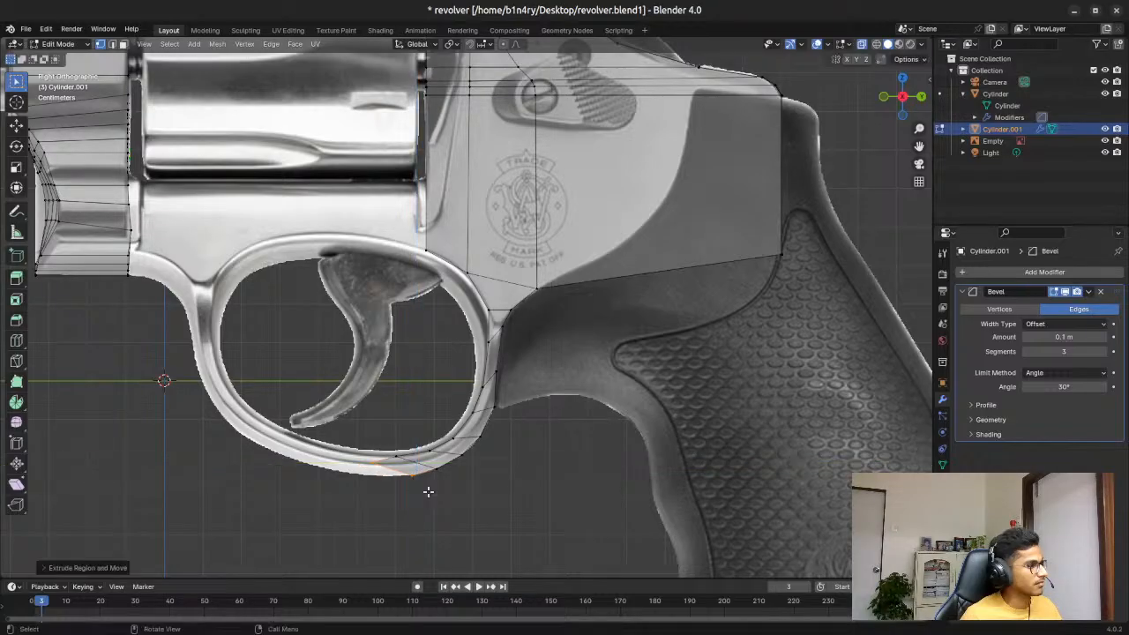
left_click_drag(363, 453, 381, 483)
key("g")
key("shift+x")
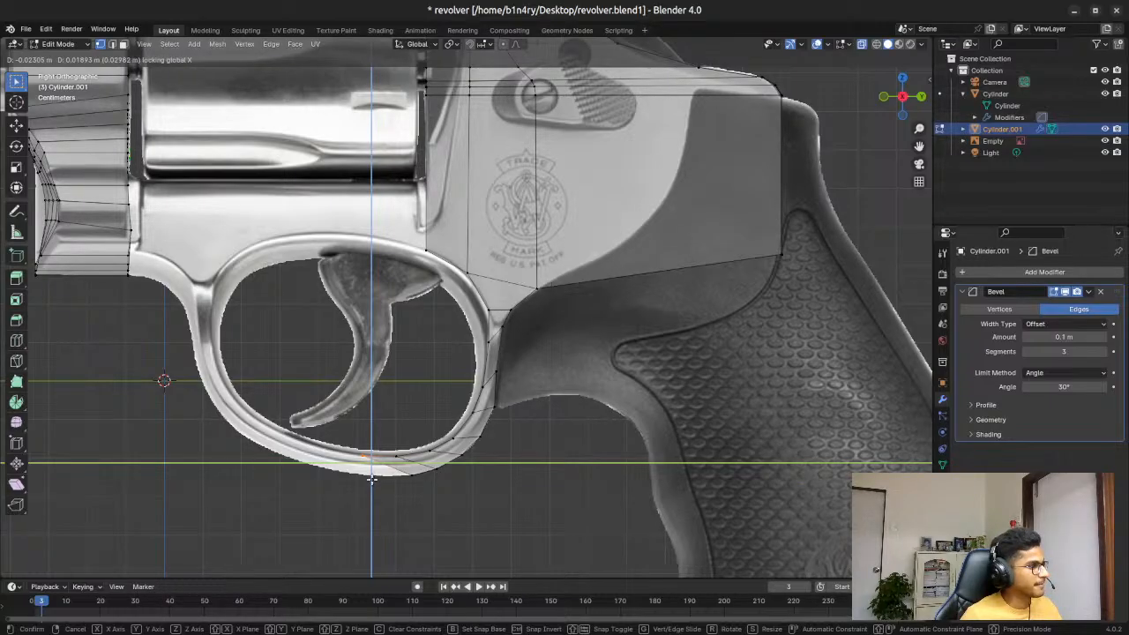
left_click(373, 479)
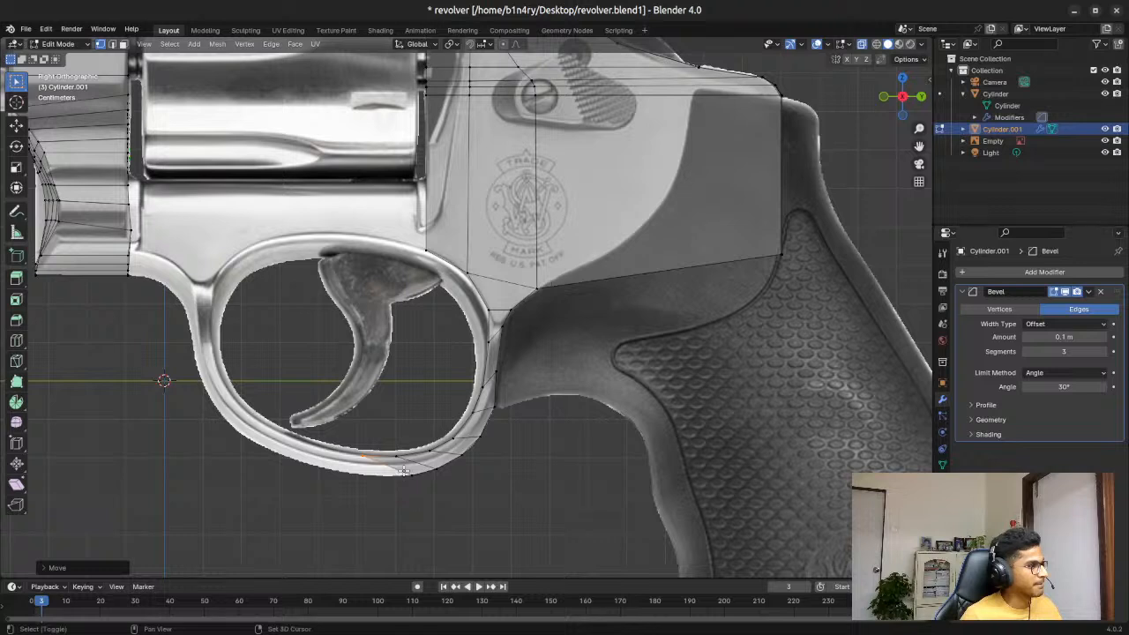
Step: Extrude the new end edge about 0.11 m further along the guard's underside with X locked, and raise its inner vertex to the rim
left_click_drag(404, 472, 427, 500, "shift")
key("g")
key("shift+x")
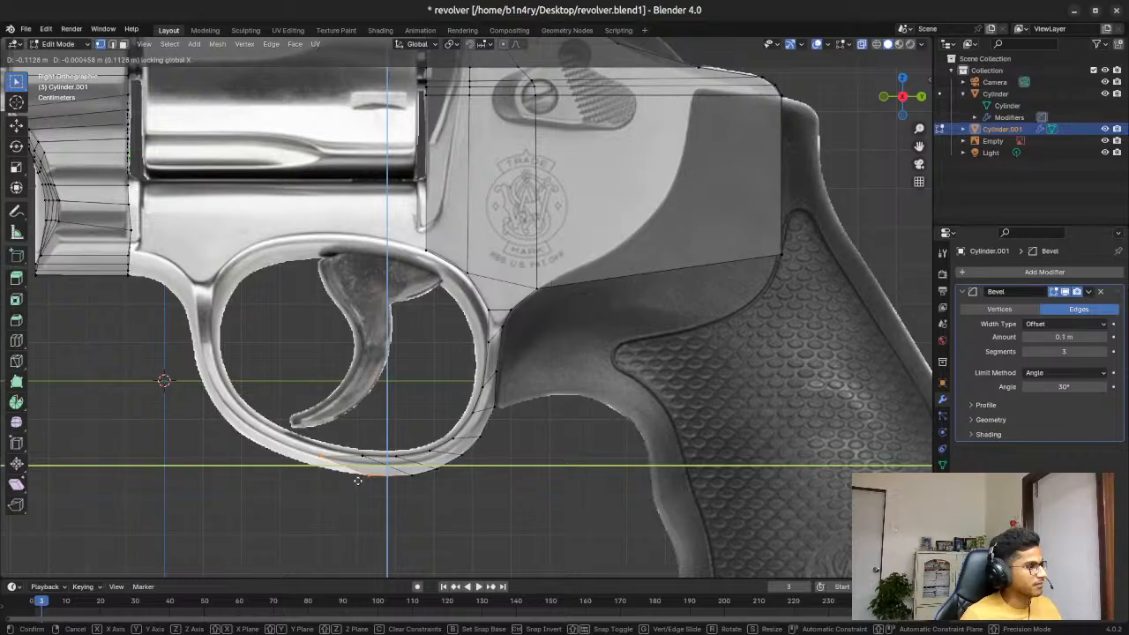
left_click(353, 478)
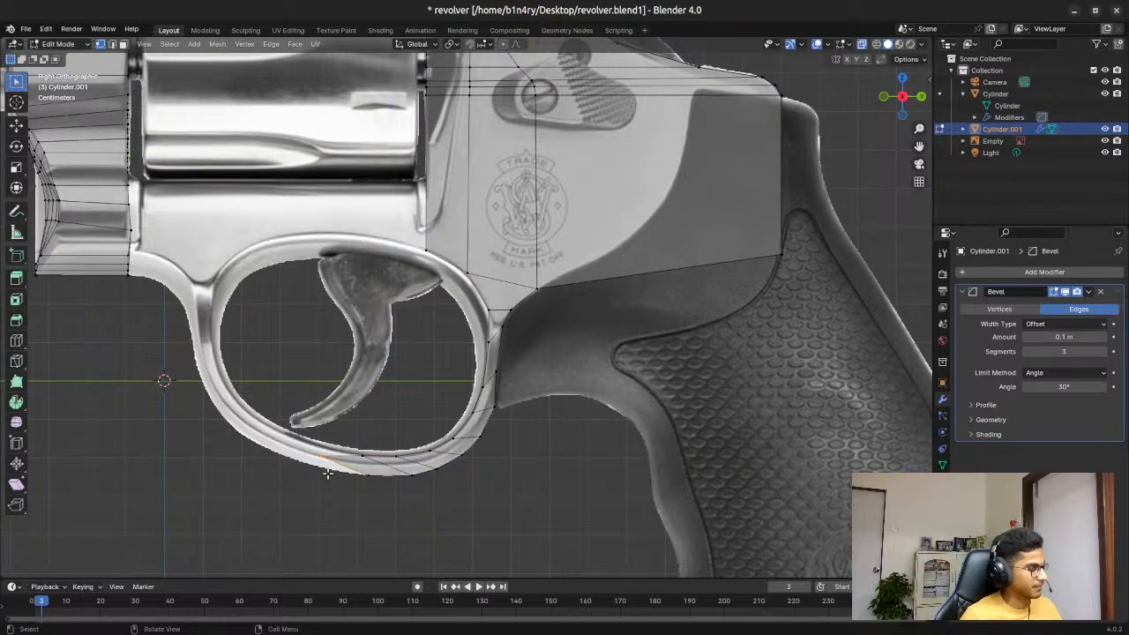
key("g")
key("shift+x")
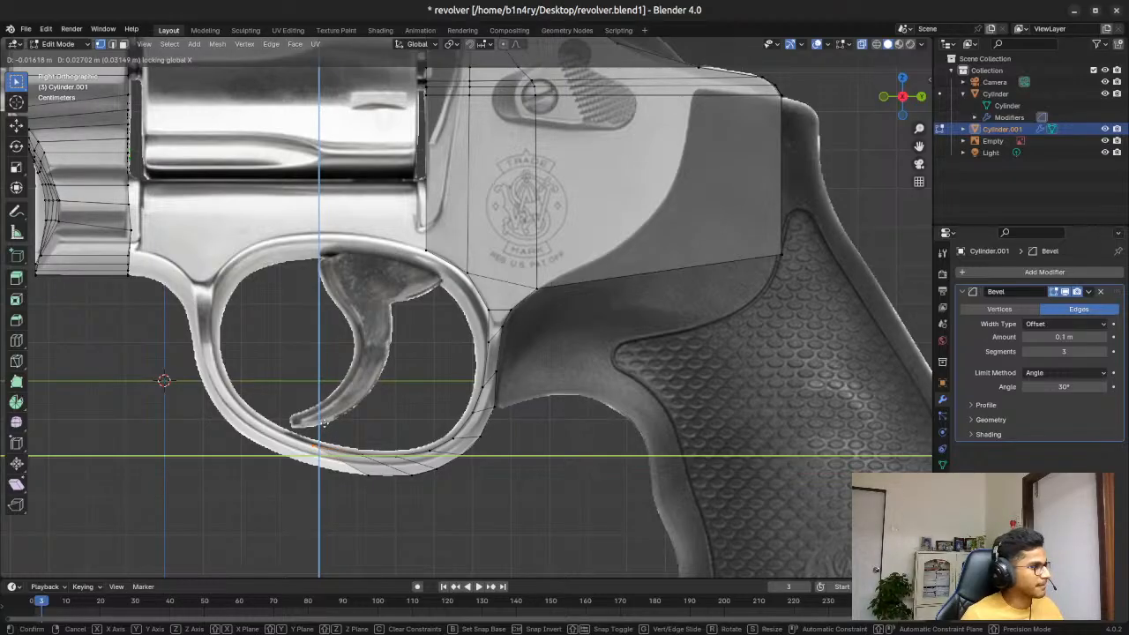
left_click(327, 433)
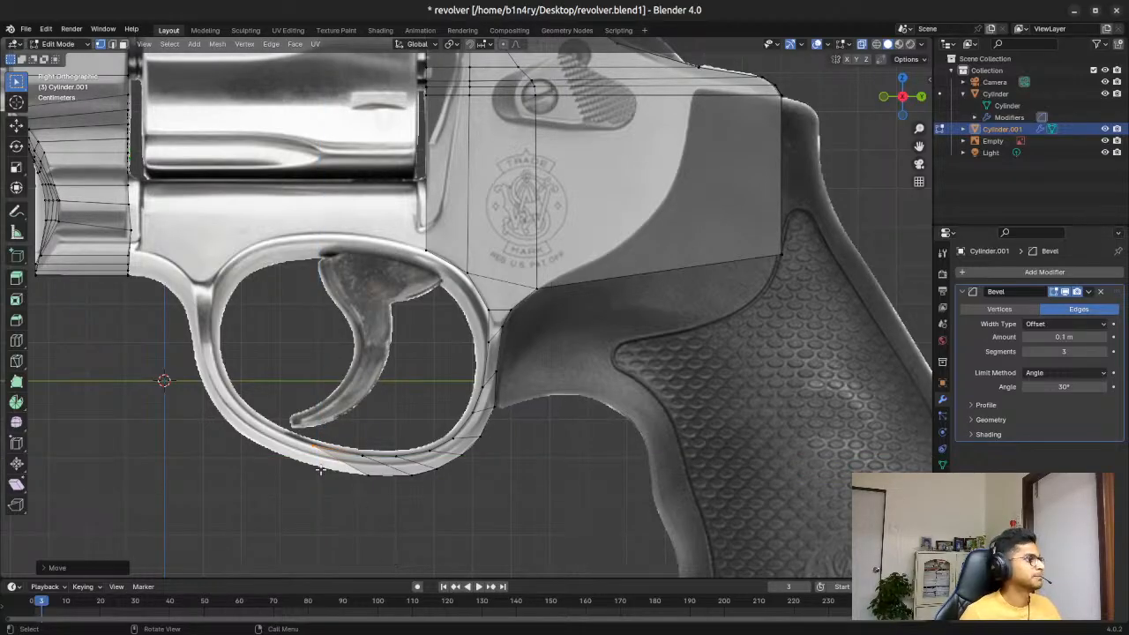
Step: Extend the guard strip another 0.12 m or so below the trigger tip with X locked, and fit the inner vertex to the reference
left_click_drag(295, 461, 374, 494, "shift")
key("g")
key("shift+x")
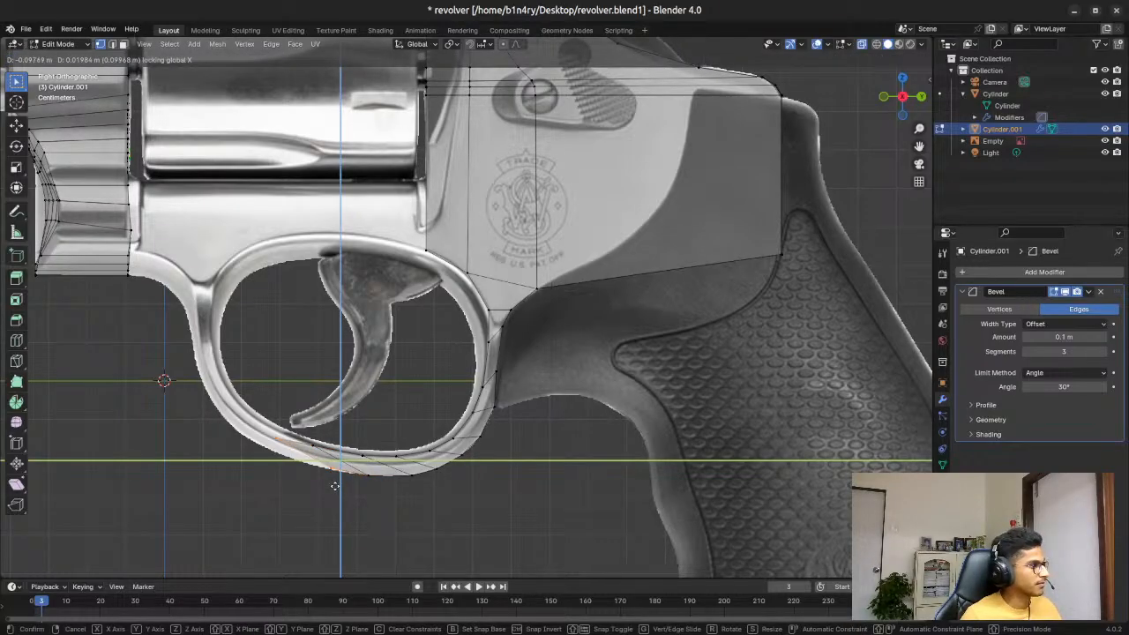
left_click(328, 486)
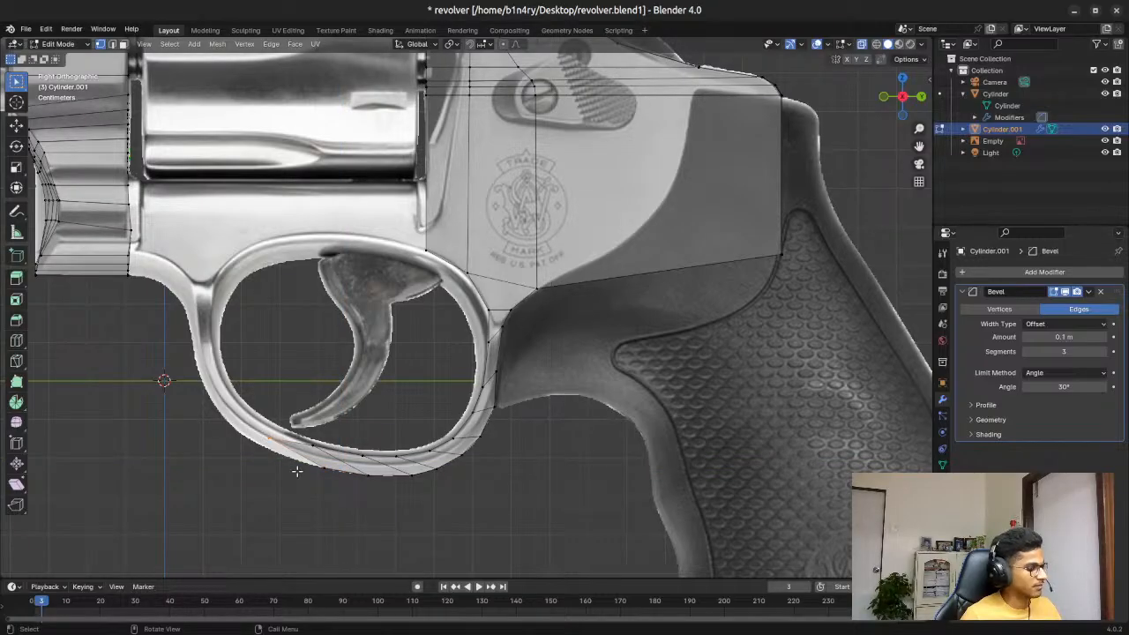
key("g")
key("shift+x")
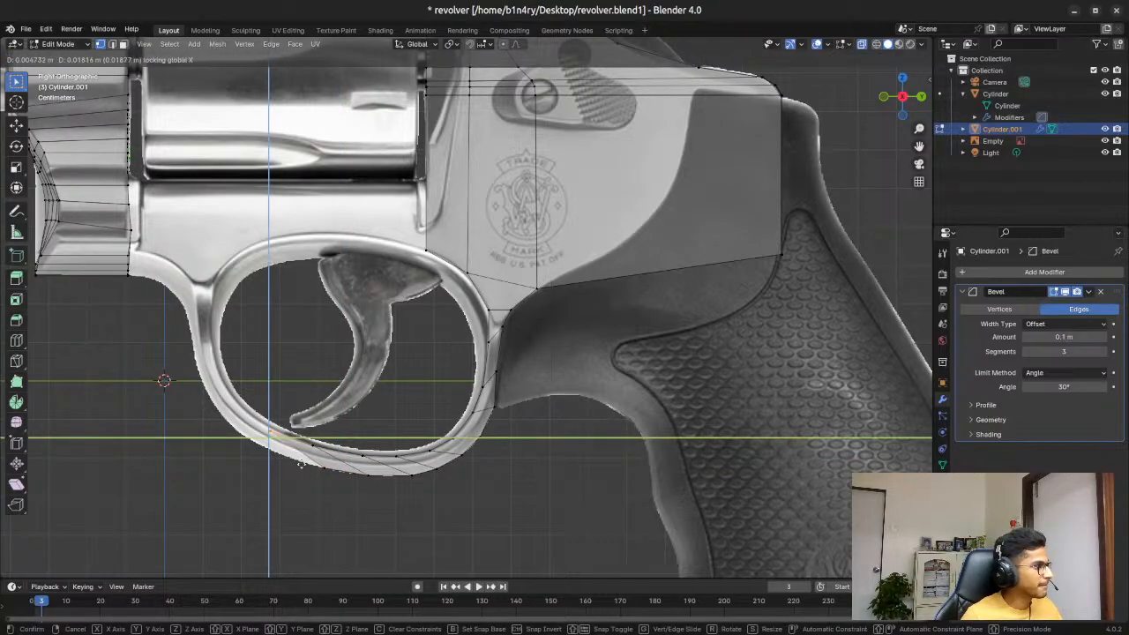
left_click(294, 465)
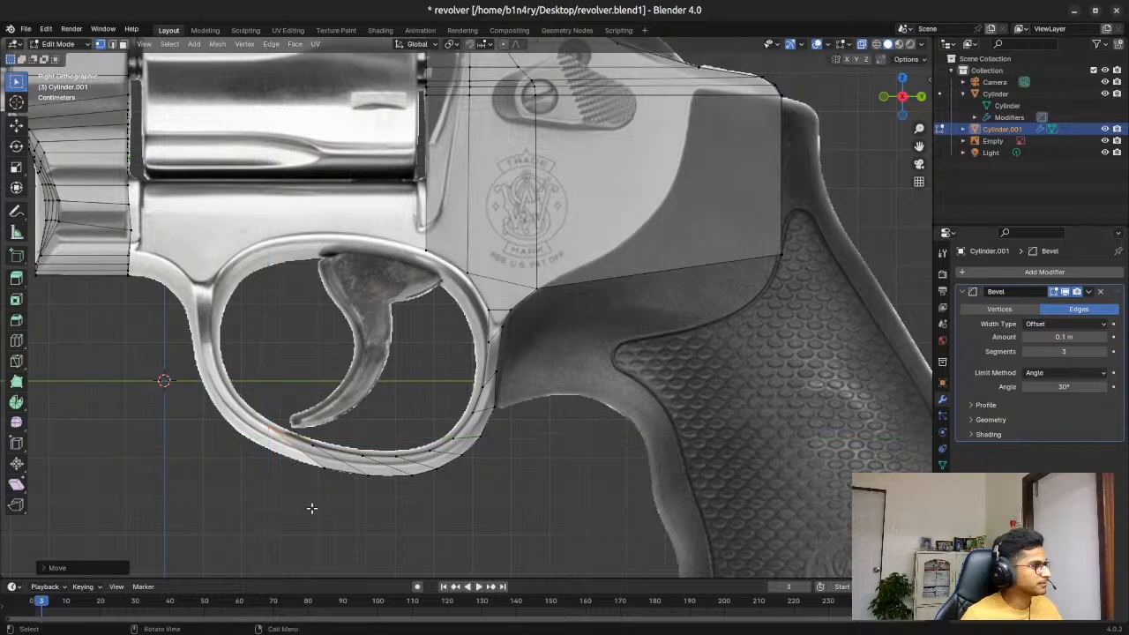
Step: Extrude the end edge about 0.11 m into the guard's lower front curve with X locked, and place its inner vertex on the inner outline
left_click(317, 472, "shift")
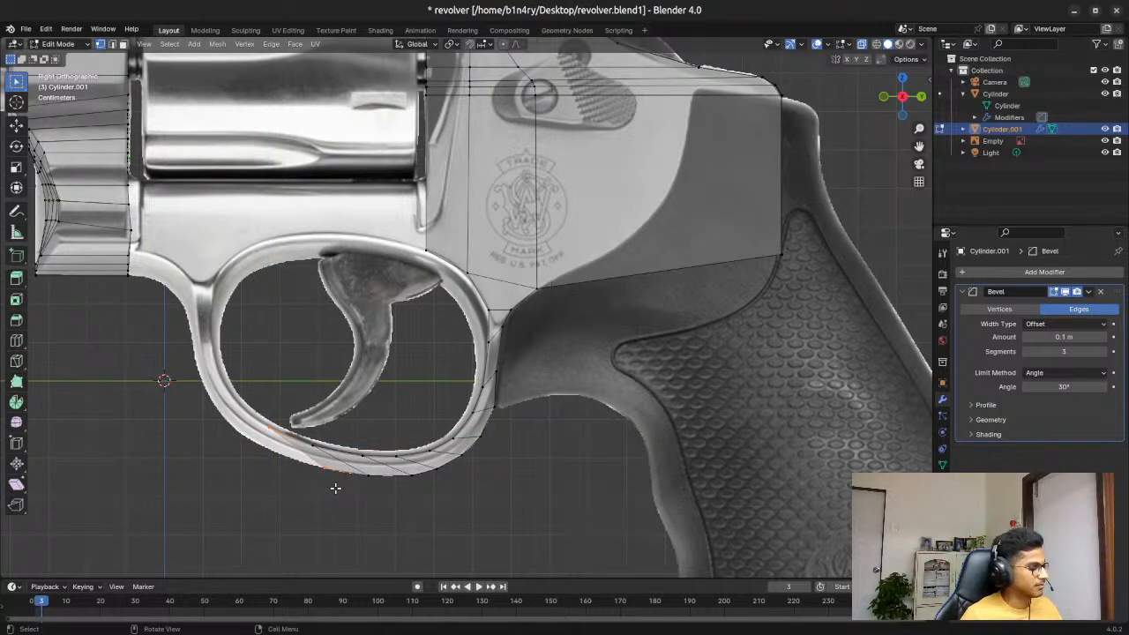
key("g")
key("shift+x")
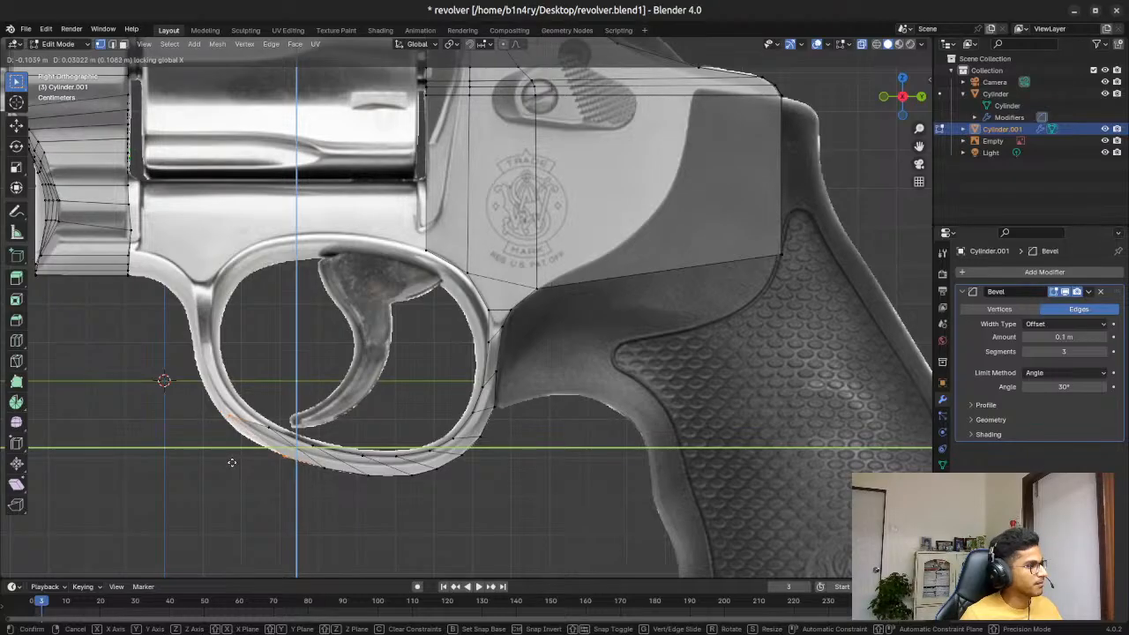
left_click(231, 463)
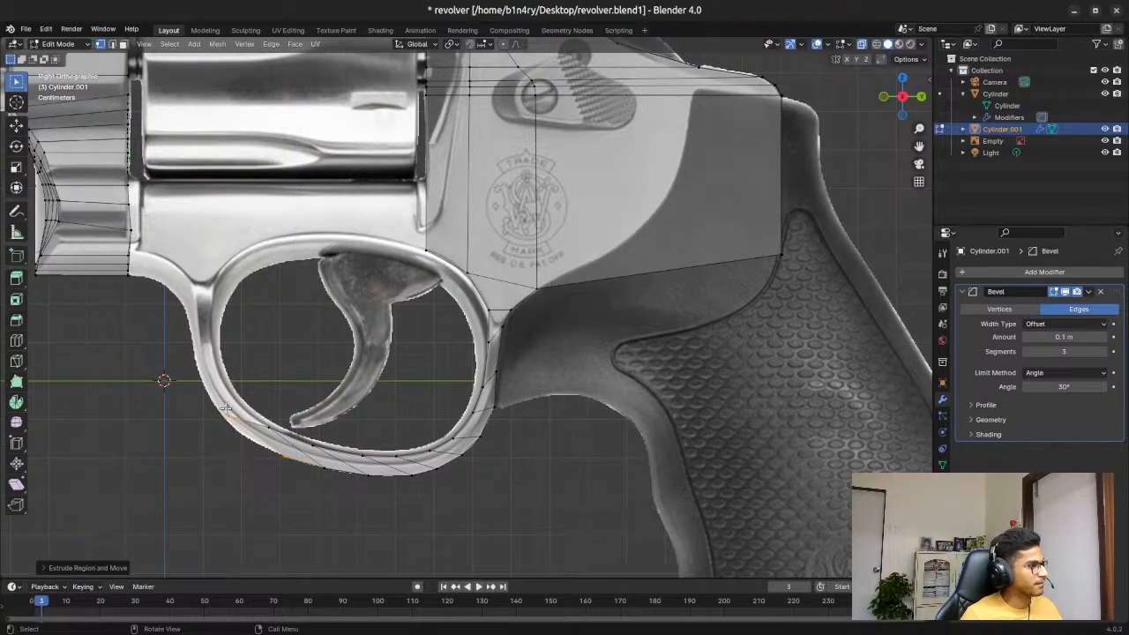
key("g")
key("shift+x")
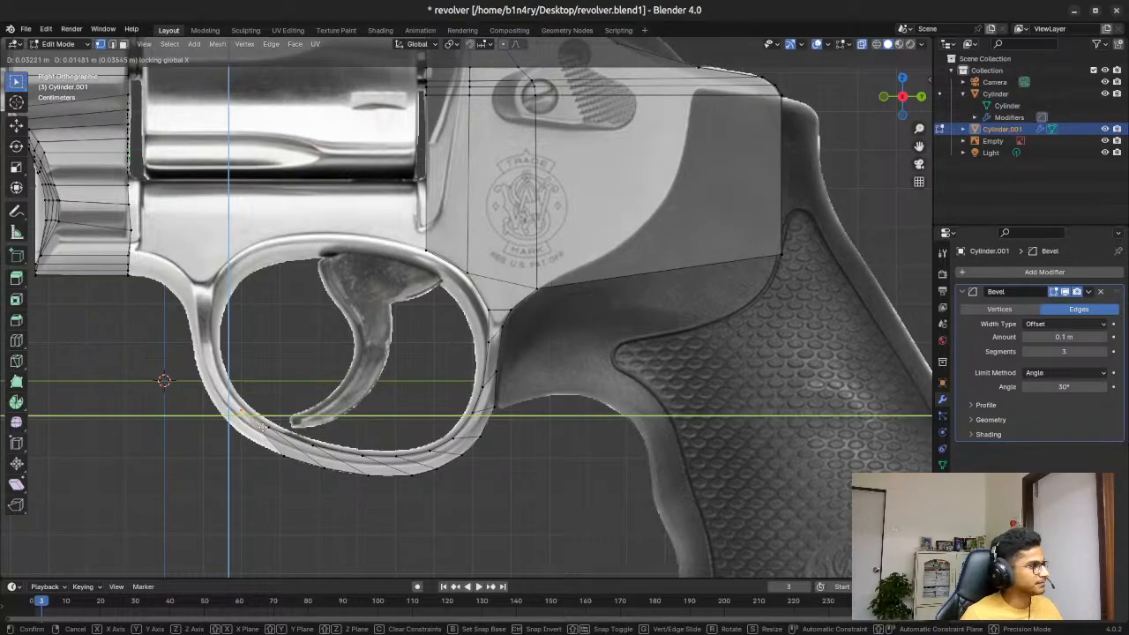
left_click(262, 426)
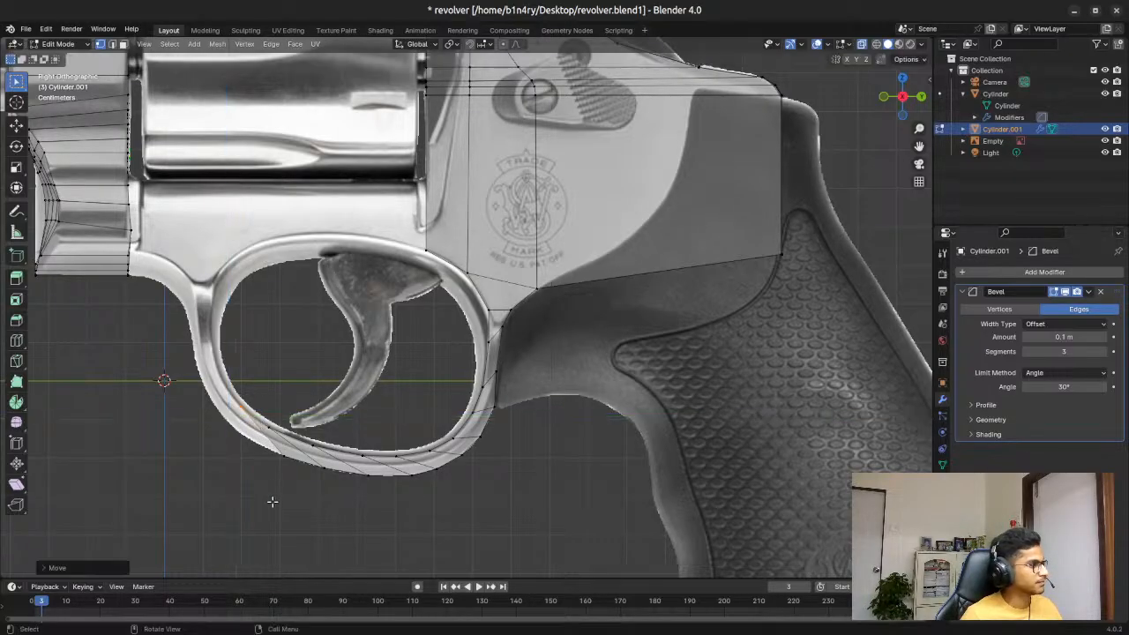
Step: Extrude the end edge about 0.12 m up the guard's front curve with X locked, and shift its inner vertex inward onto the rim
left_click_drag(278, 456, 290, 476)
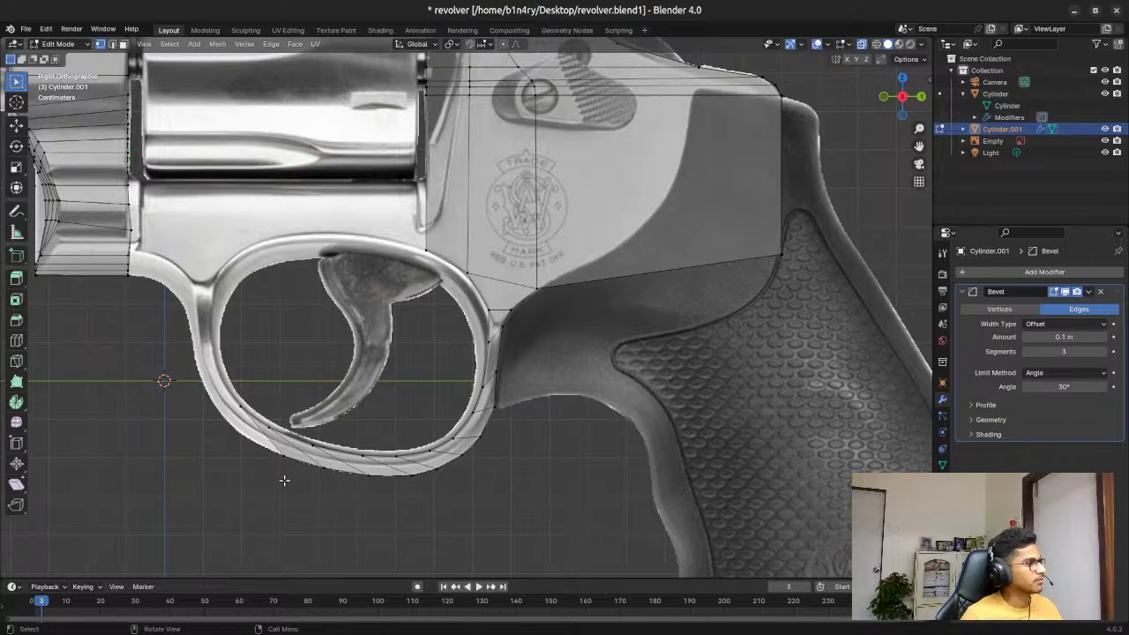
left_click_drag(232, 397, 291, 474)
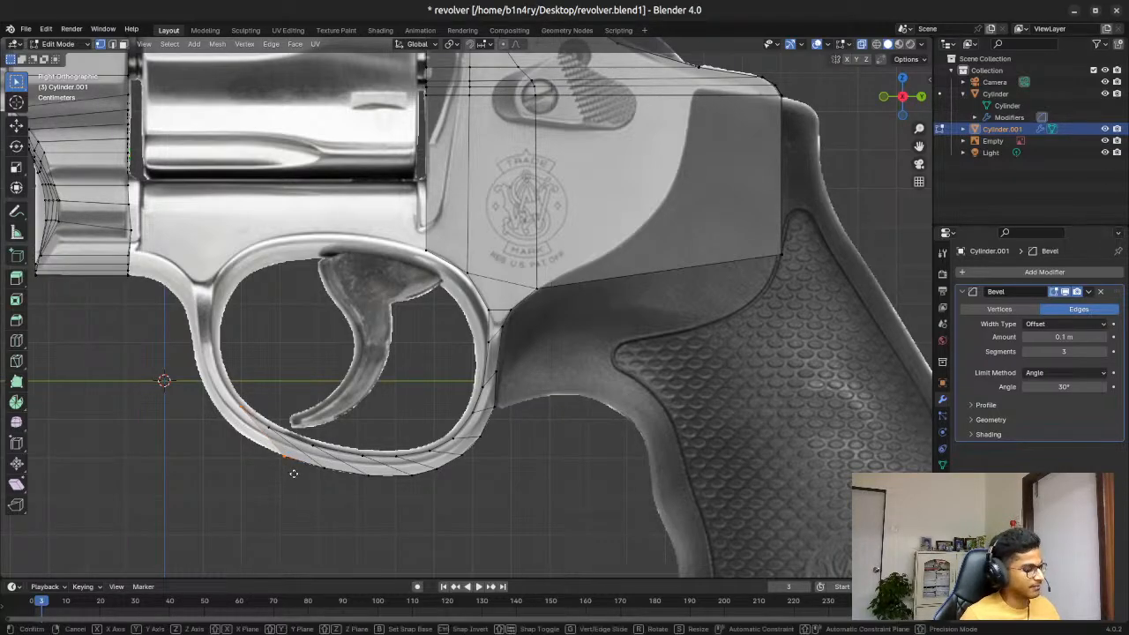
key("g")
key("shift+x")
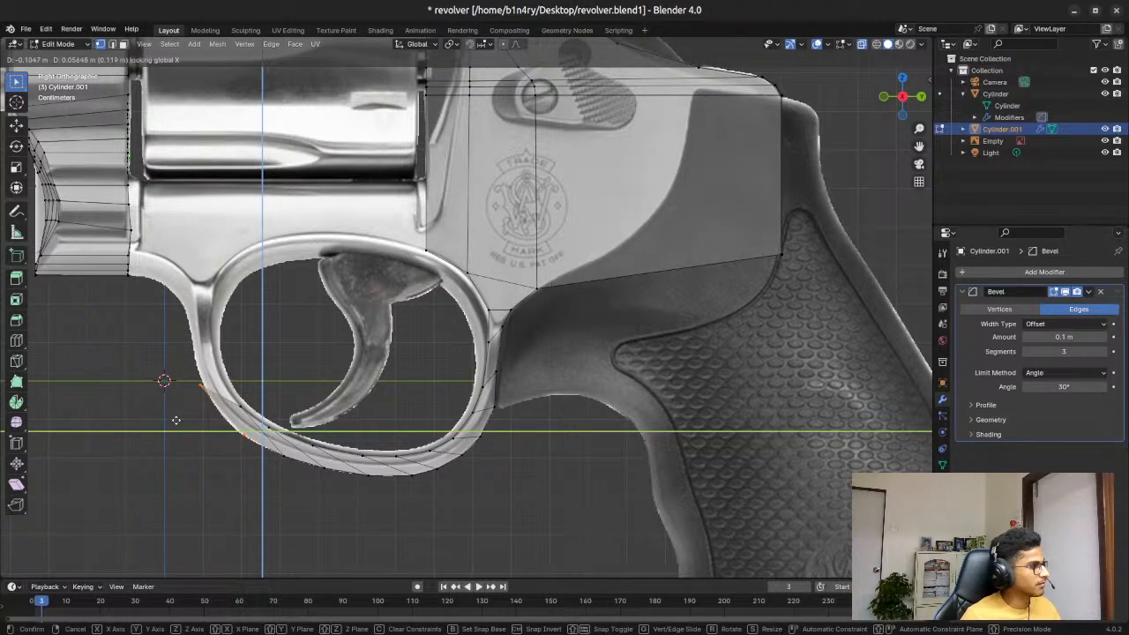
left_click(175, 420)
left_click(199, 382)
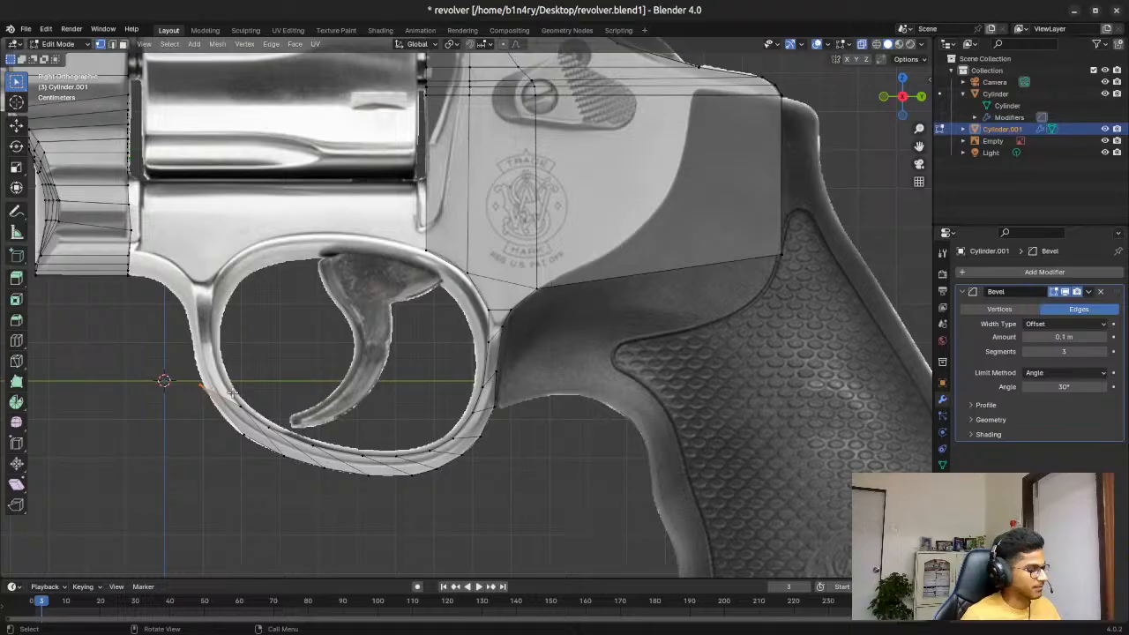
key("e")
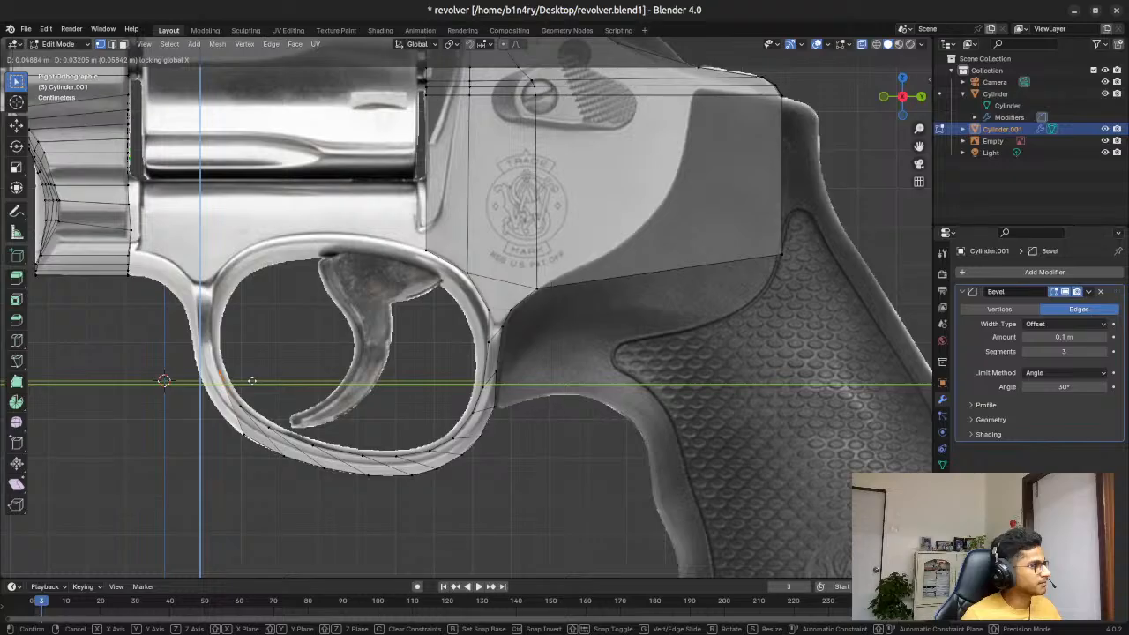
left_click(251, 381)
Step: Extrude the end edge about 0.12 m up to the guard's front leg with X locked, and bring the stray upper vertex inside the outline
left_click(244, 433)
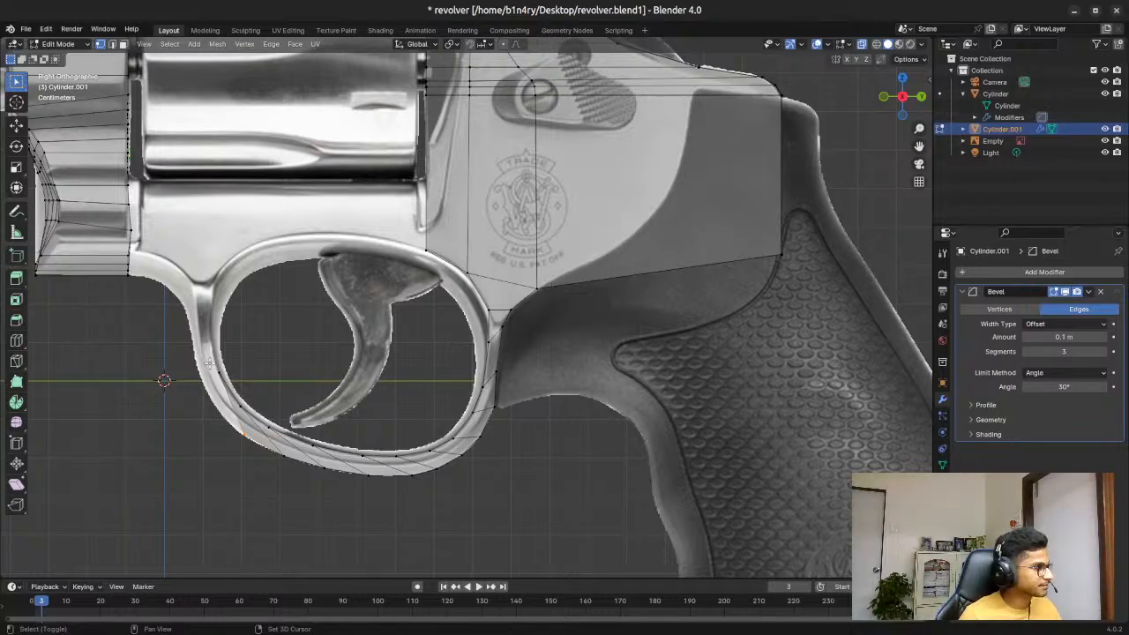
key("g")
key("shift+x")
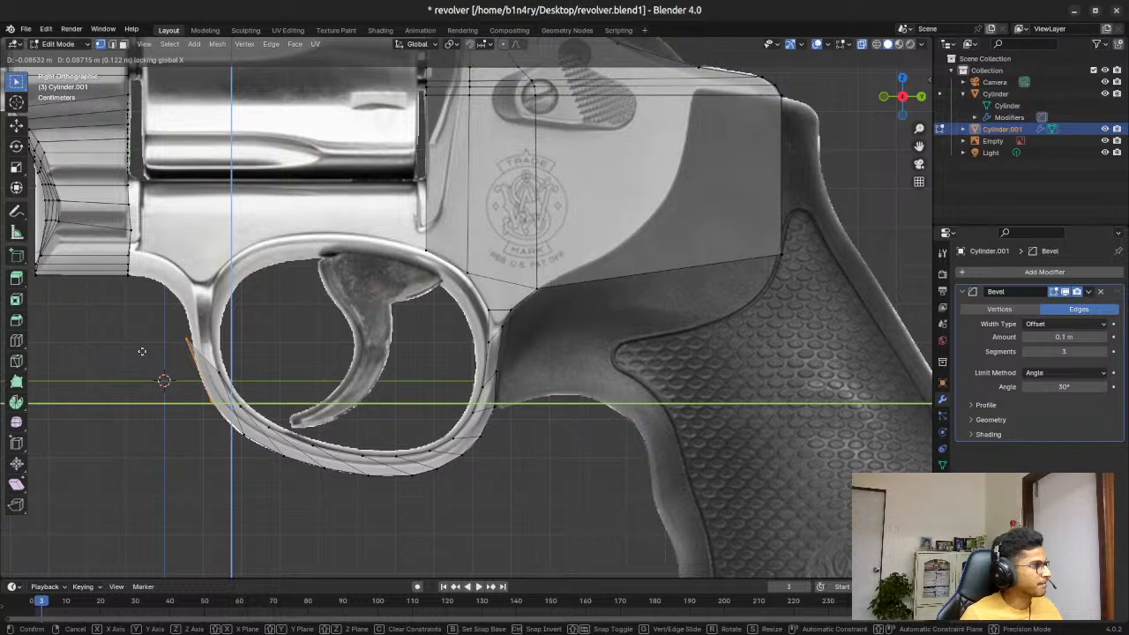
left_click(141, 351)
left_click(185, 330)
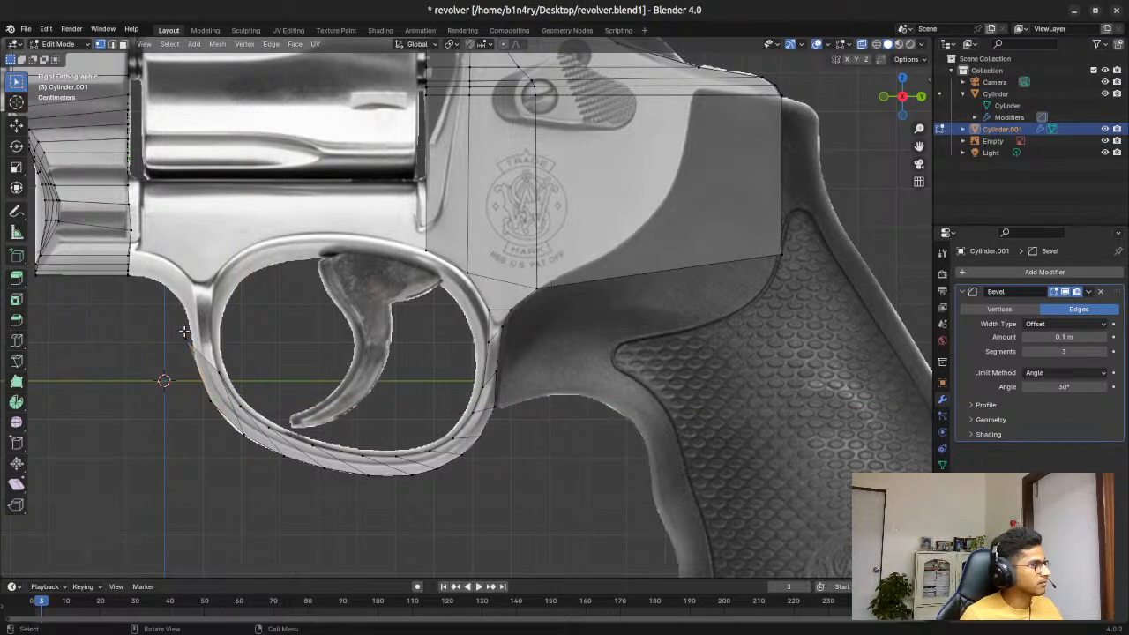
key("g")
key("shift+x")
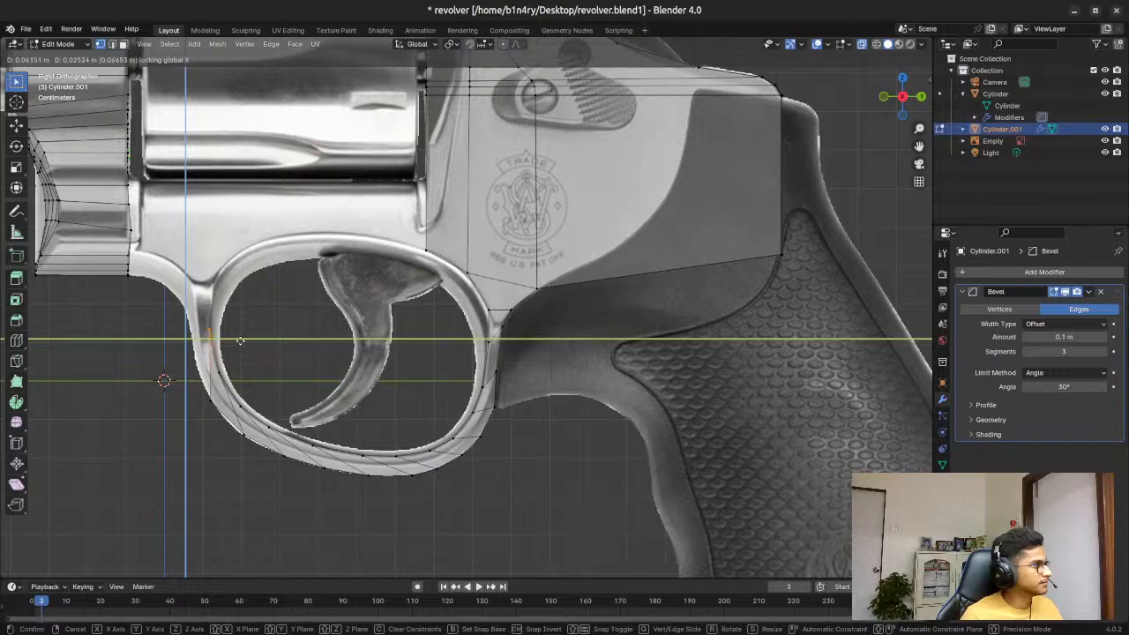
left_click(240, 344)
Step: Extrude the front leg's end edge about 0.11 m up towards the frame with X locked, and align its upper vertex with the inner rim
left_click_drag(192, 371, 211, 427)
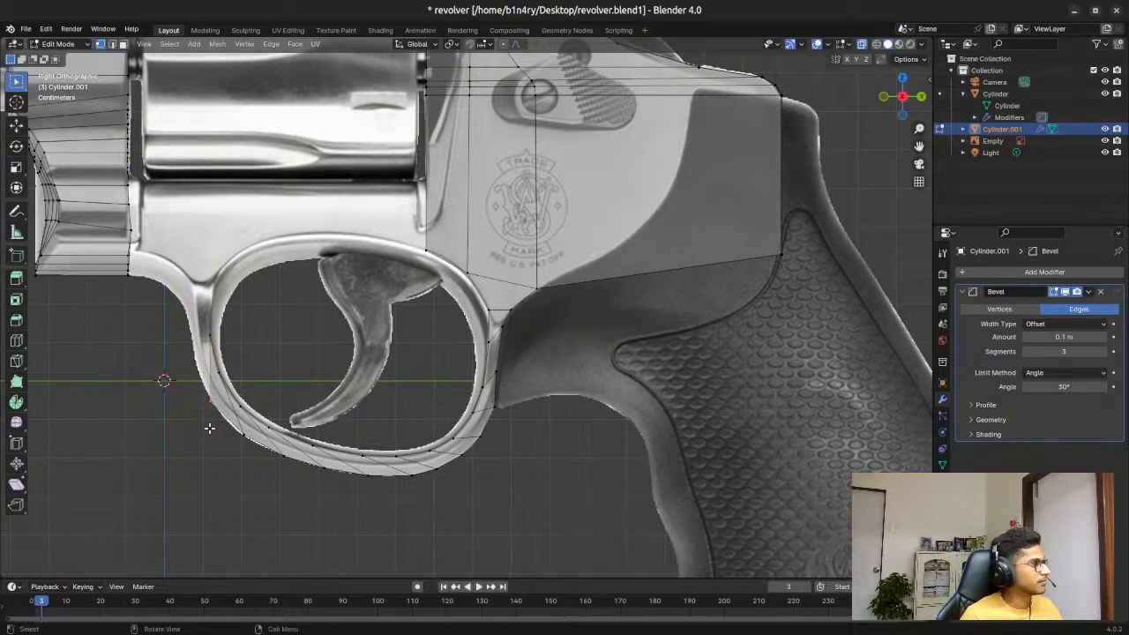
key("g")
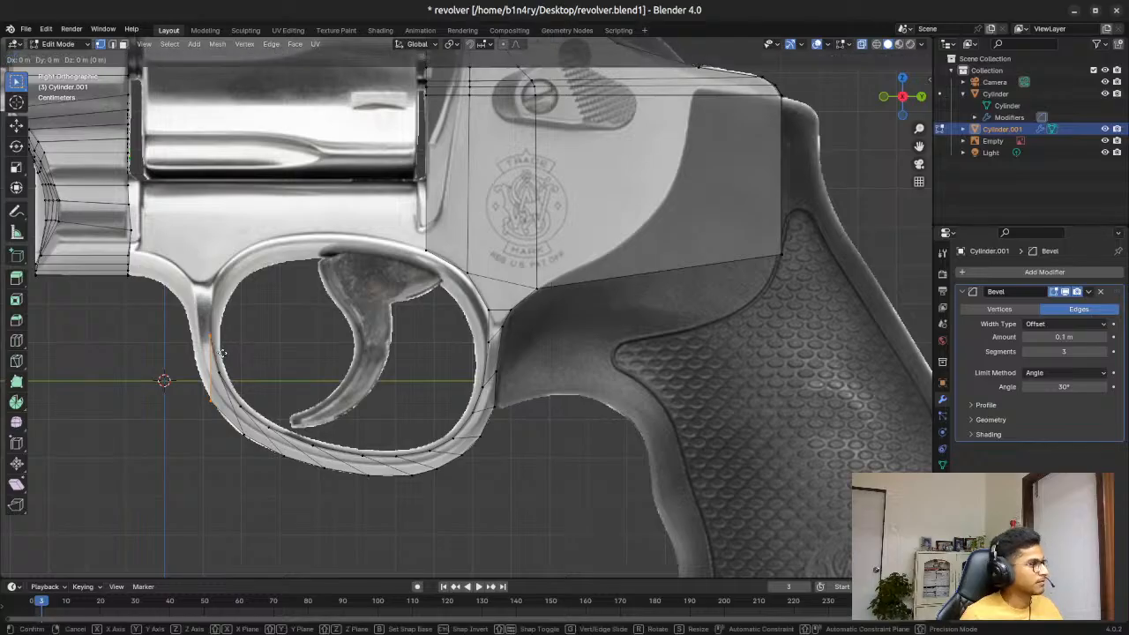
key("shift+x")
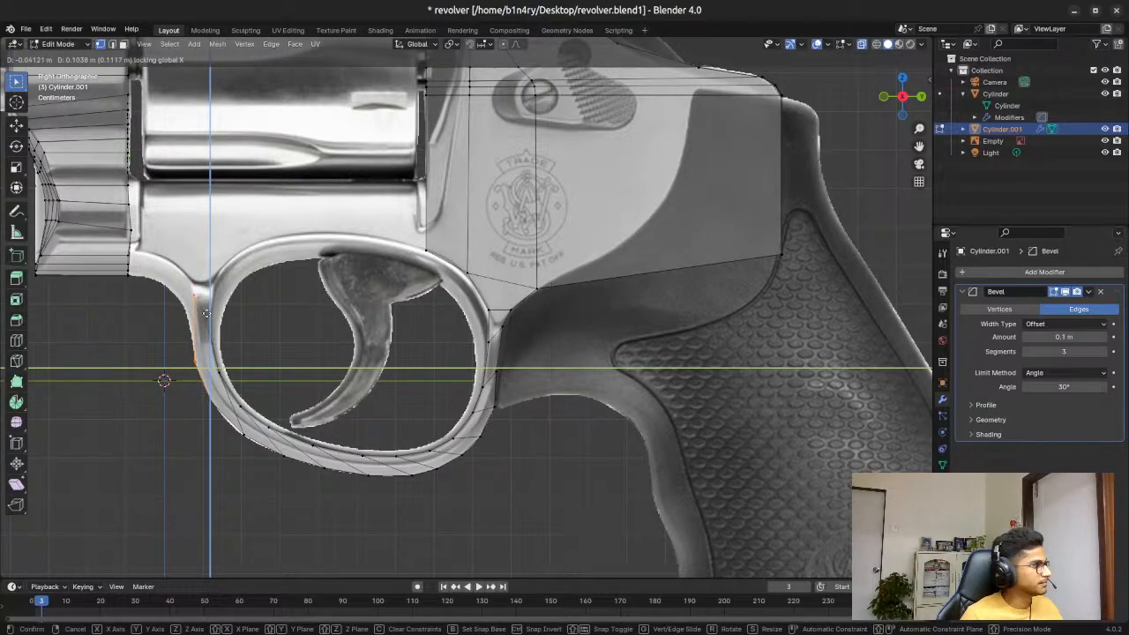
left_click(206, 313)
left_click(207, 308)
key("g")
key("shift+x")
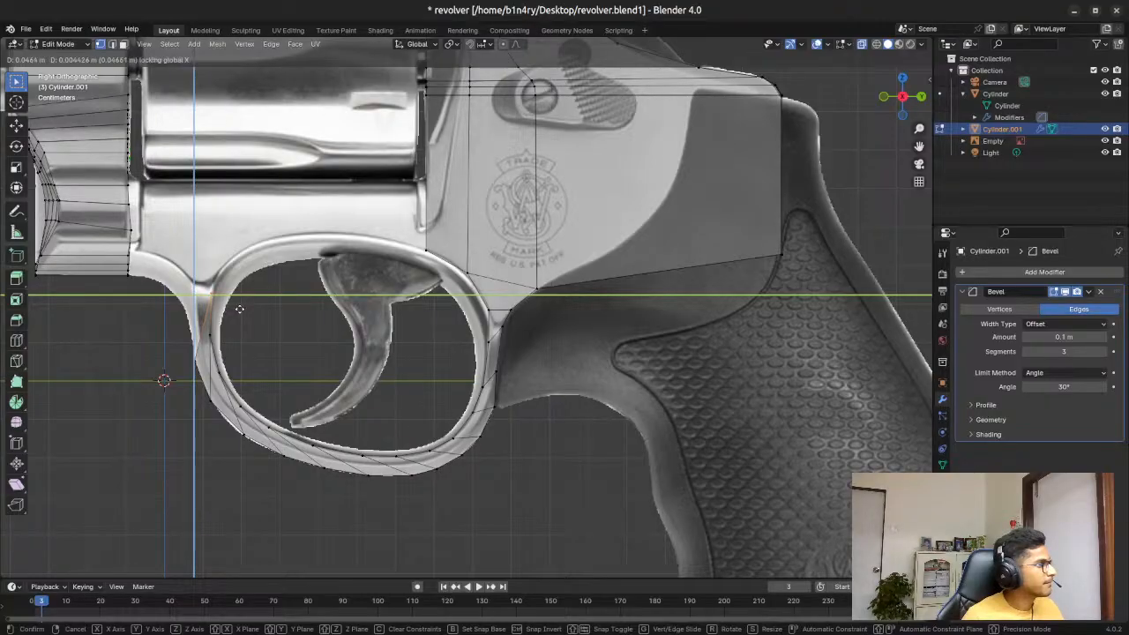
left_click(232, 310)
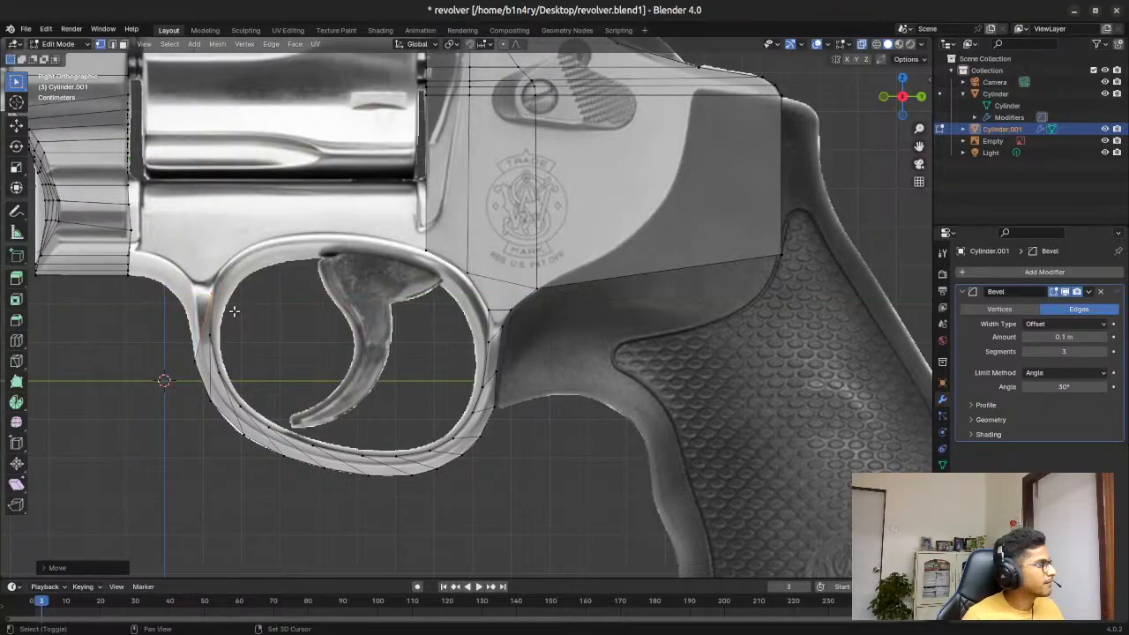
Step: Extrude the front leg's end edge about 0.13 m up to the frame with X locked, and move its upper vertex about 0.08 m onto the guard's rim
left_click(199, 363)
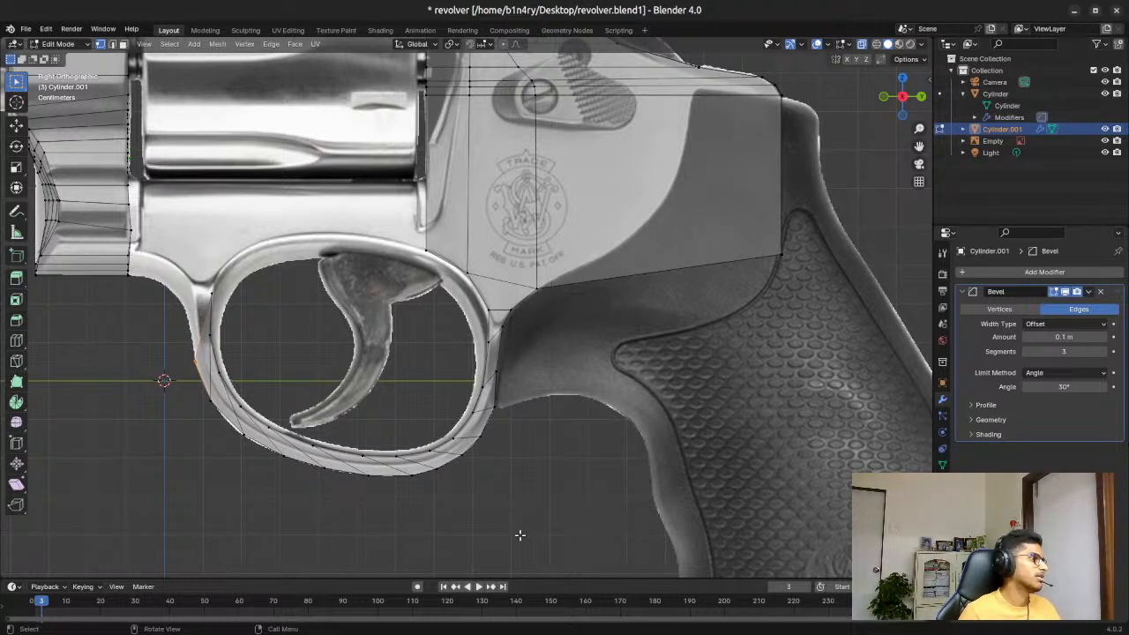
left_click(215, 285, "shift")
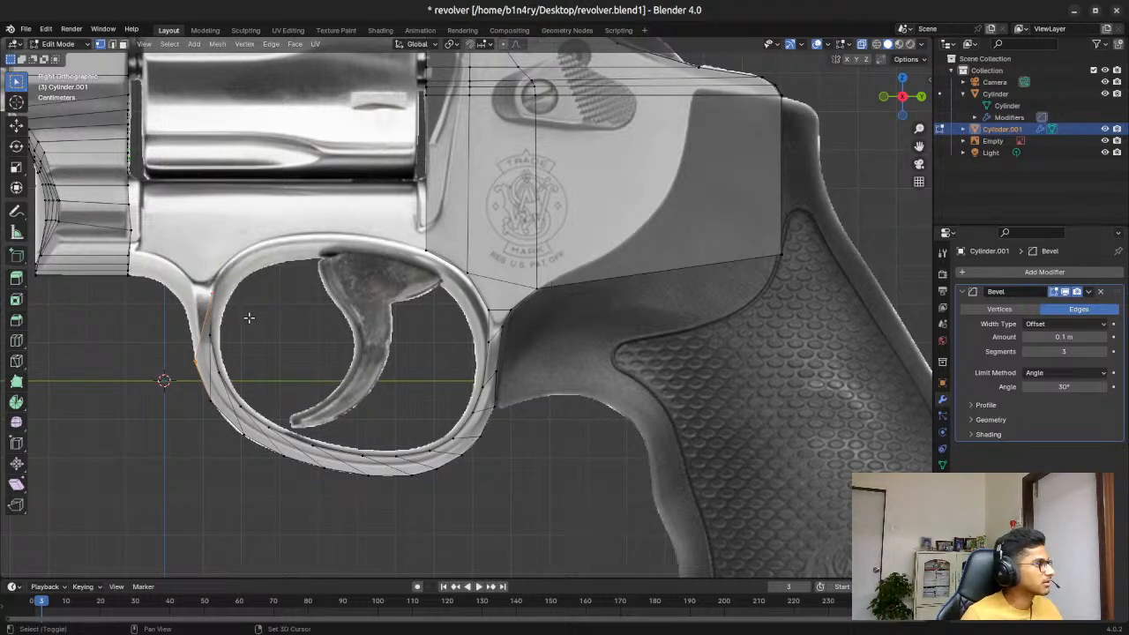
key("g")
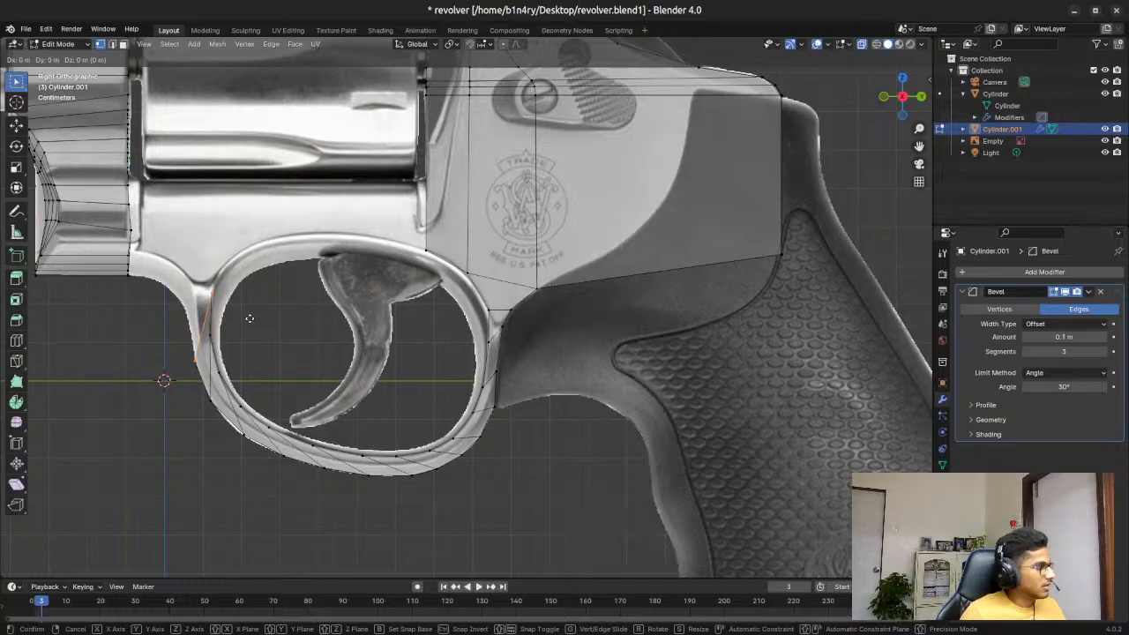
key("shift+x")
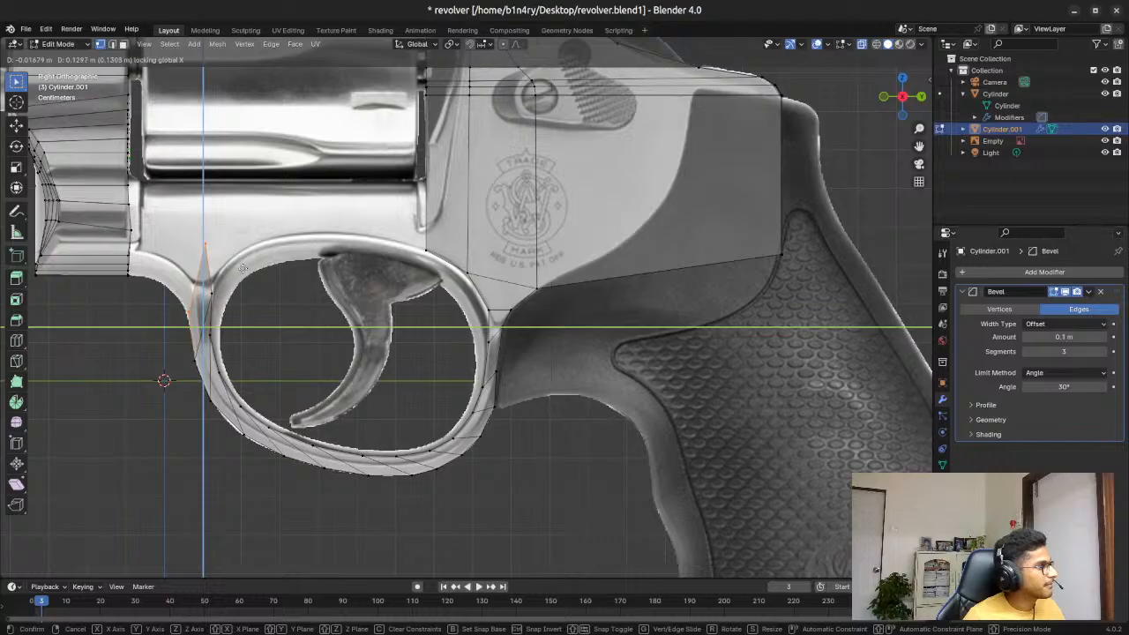
left_click(243, 267)
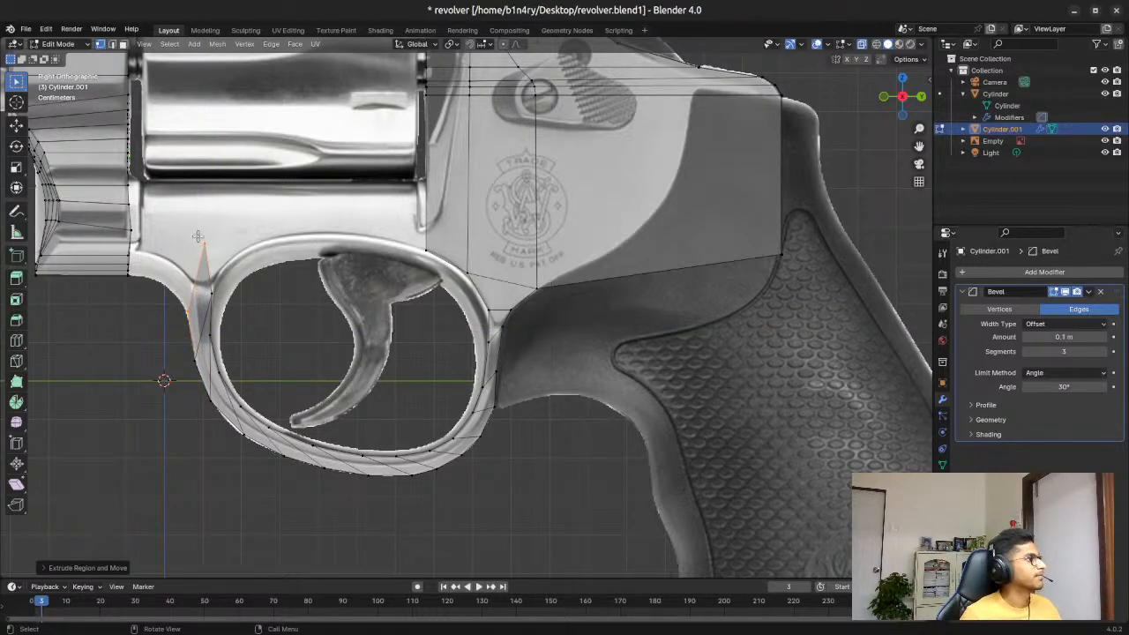
key("g")
key("shift+x")
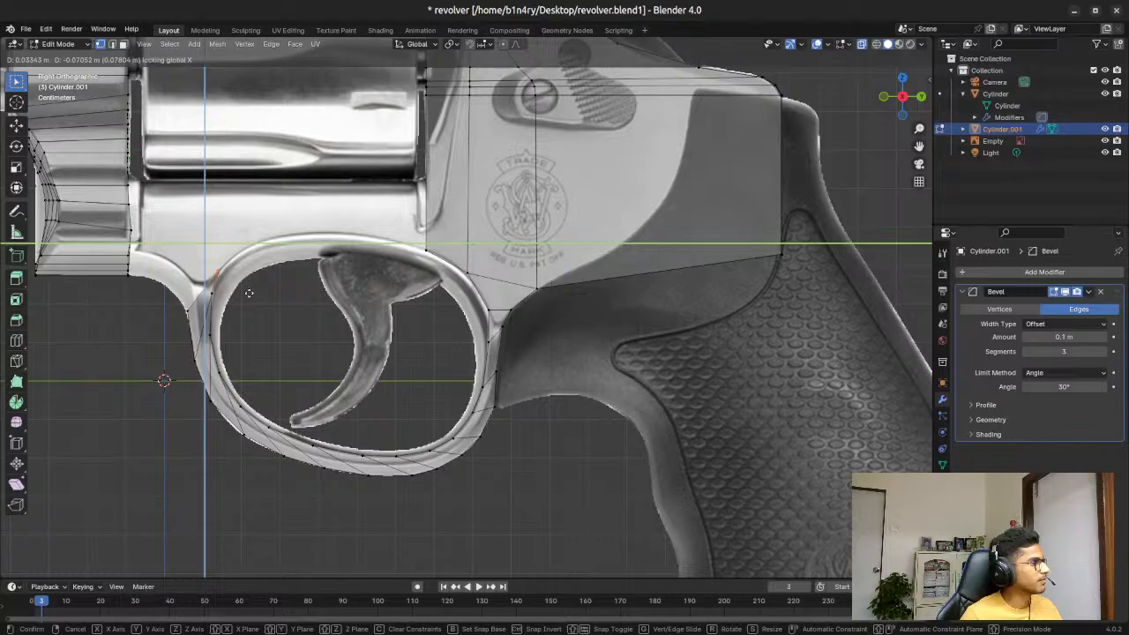
left_click(250, 295)
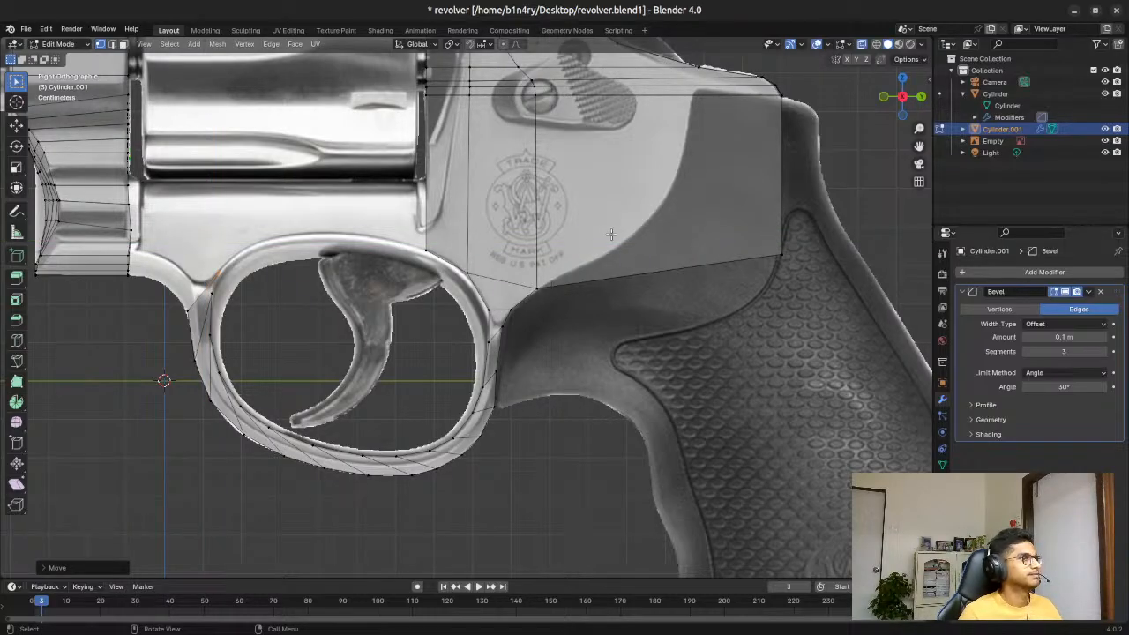
Step: Turn off X-ray to examine the trigger guard in perspective, and select the vertex path along one side of its rim
key("alt+z")
key("Tab")
middle_click_drag(637, 267, 592, 222)
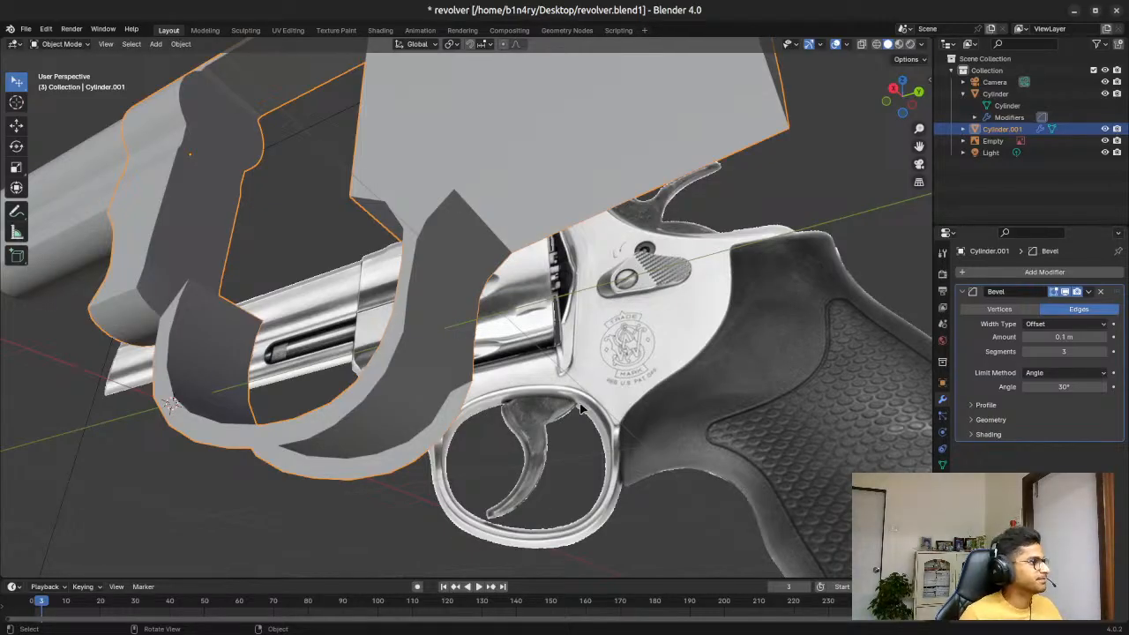
key("Tab")
key("ctrl+z")
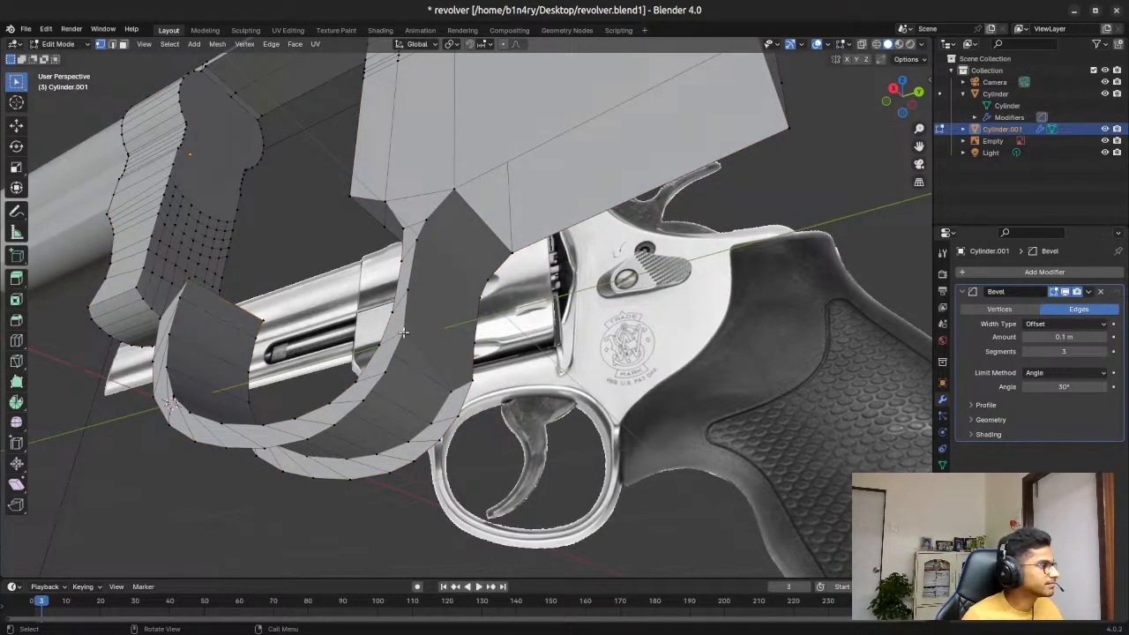
left_click(188, 279, "ctrl")
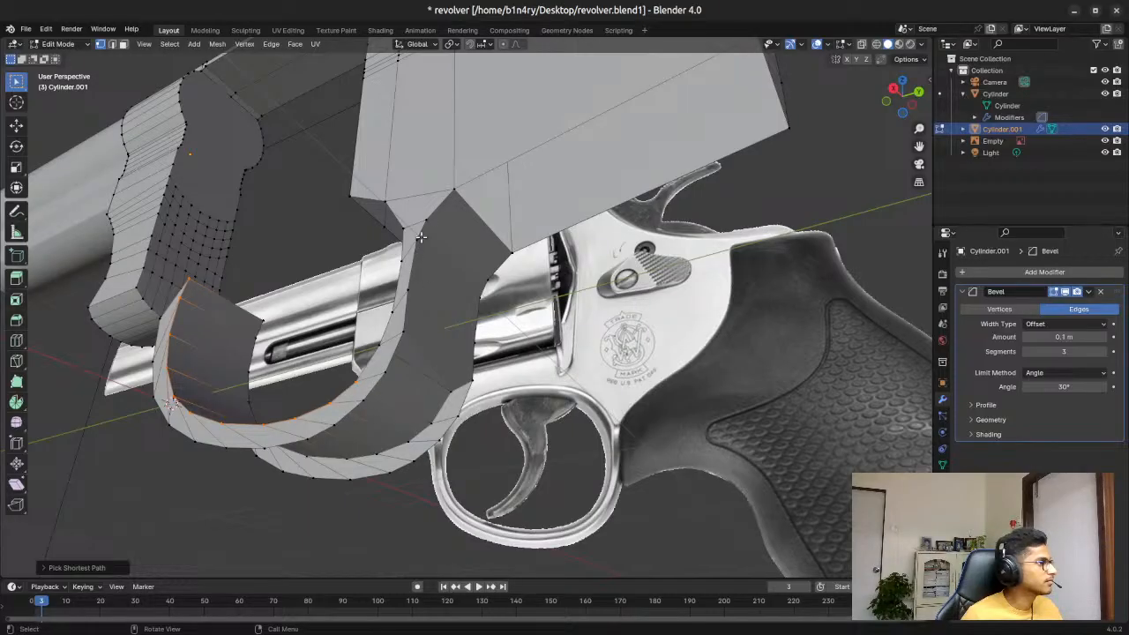
Step: Delete the edges of the faces bridging the two sides of the guard's rear leg below the frame
middle_click_drag(469, 288, 617, 403)
scroll(605, 391, "up", 3)
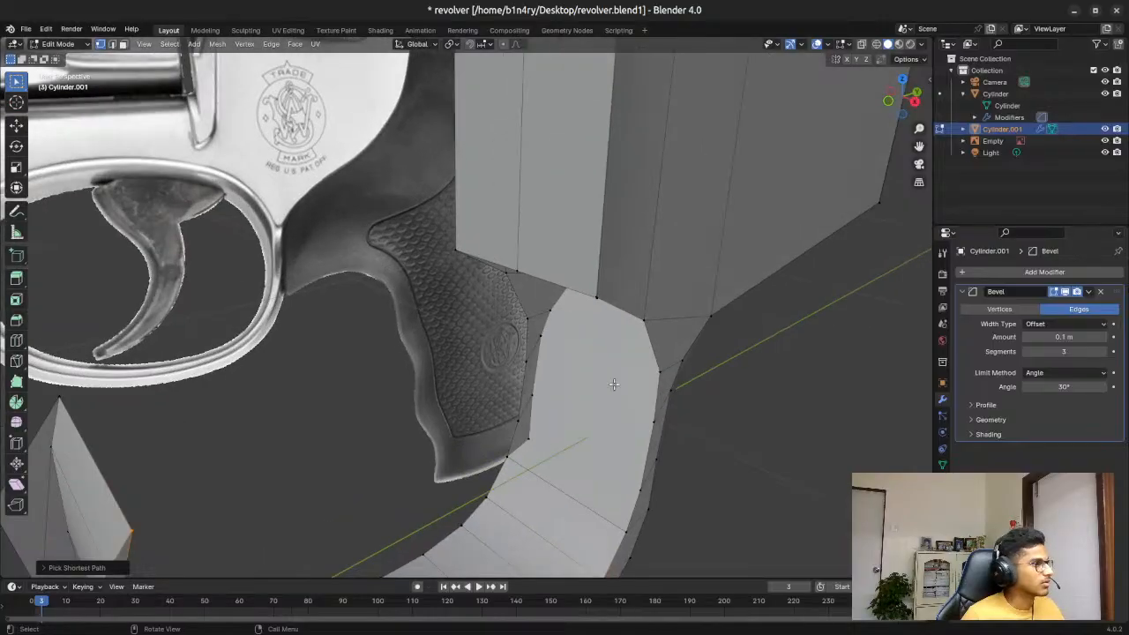
key("3")
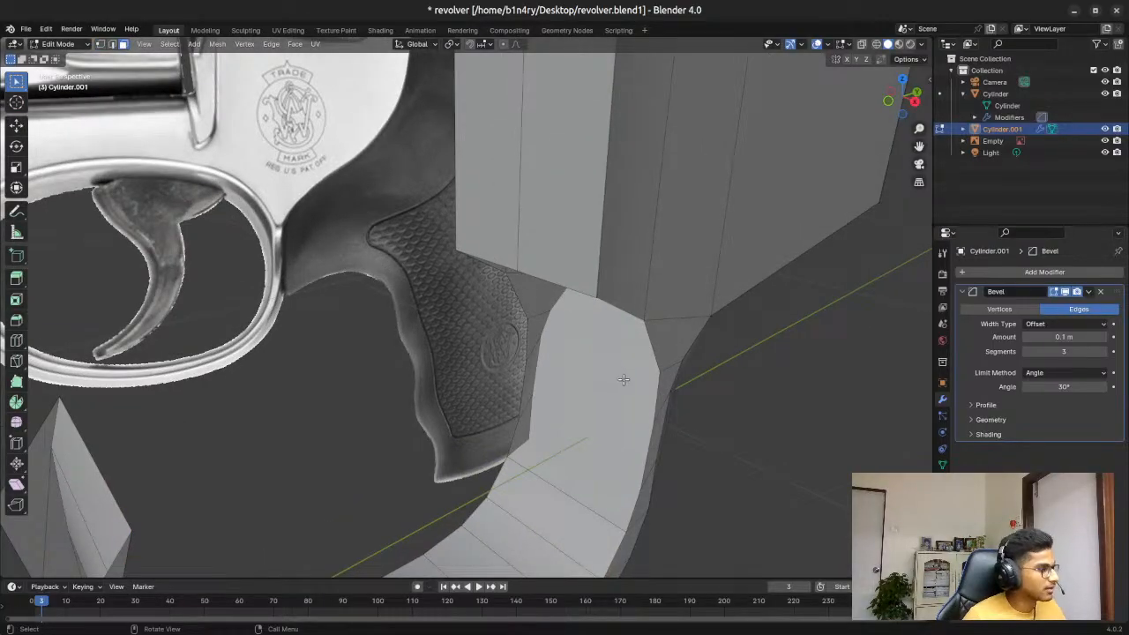
middle_click_drag(687, 412, 620, 398)
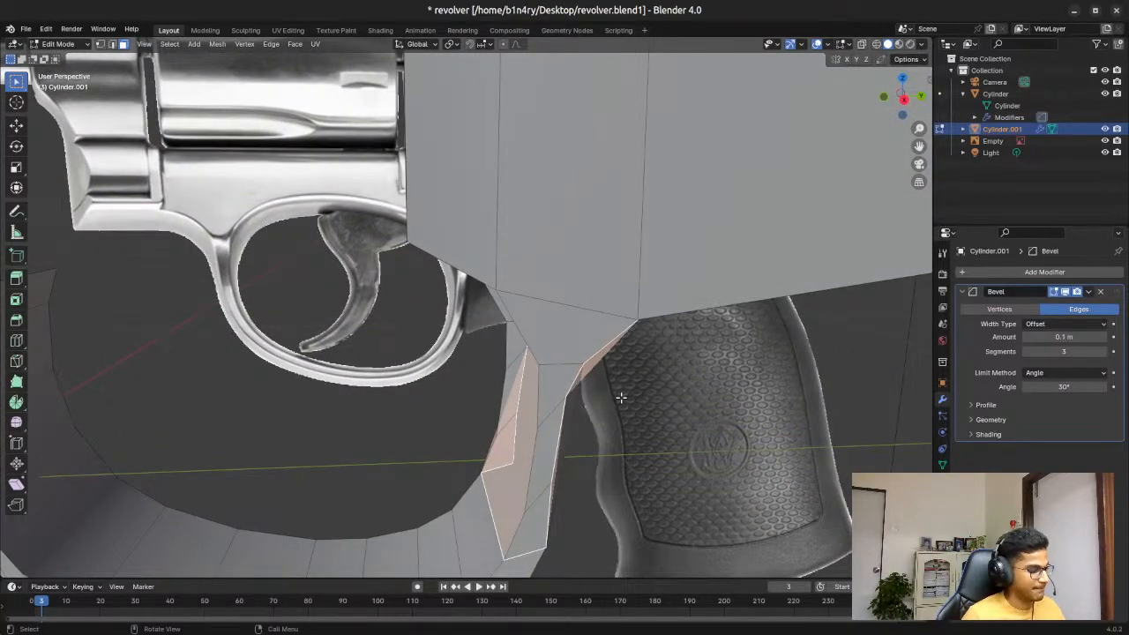
key("x")
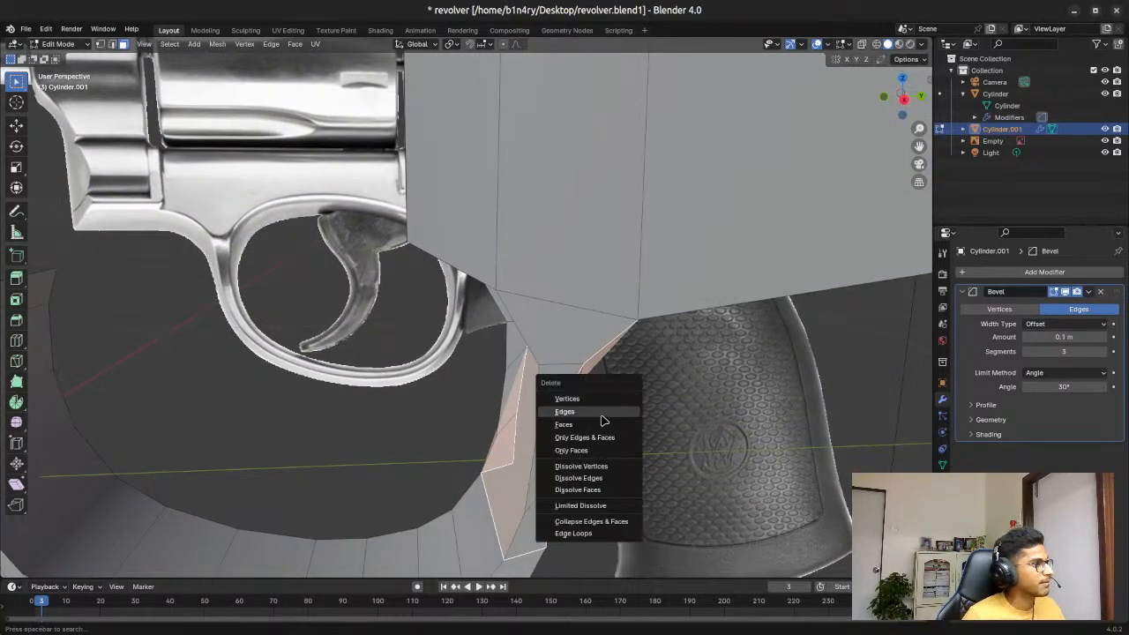
left_click(601, 414)
Step: Fill the trigger-facing side of the guard's rear leg with a new face from its boundary vertices, between the frame's lower edge and the guard's existing faces
mouse_move(629, 437)
middle_mouse_down()
mouse_move(587, 431)
mouse_move(489, 376)
mouse_move(542, 400)
mouse_move(701, 421)
mouse_move(644, 431)
middle_mouse_up()
scroll(687, 494, "up", 2)
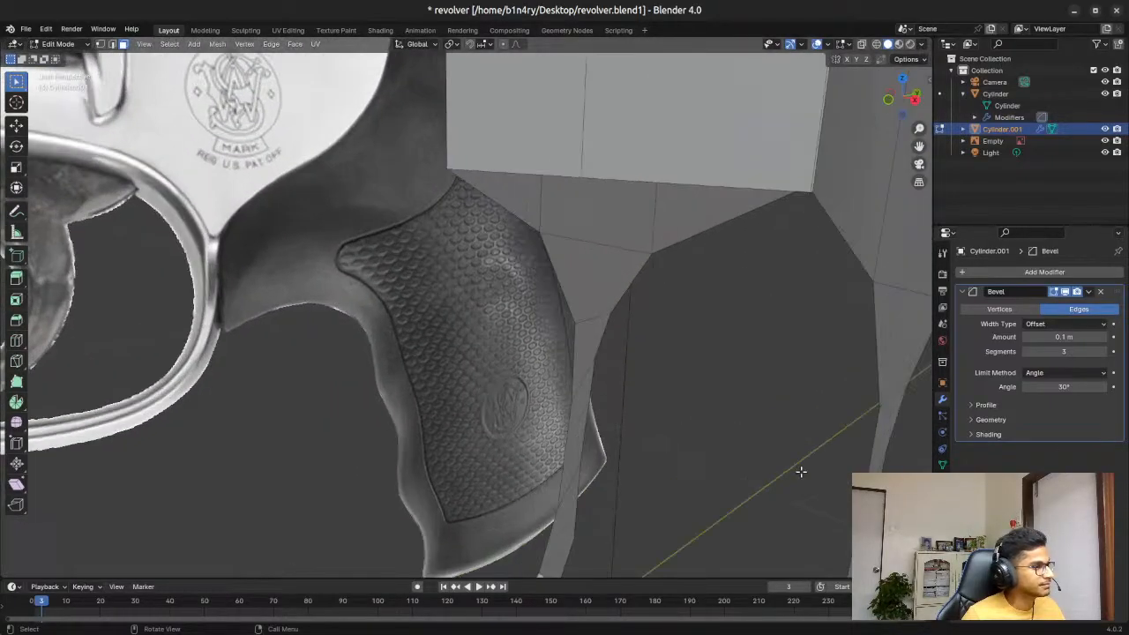
scroll(802, 481, "down", 1)
key("1")
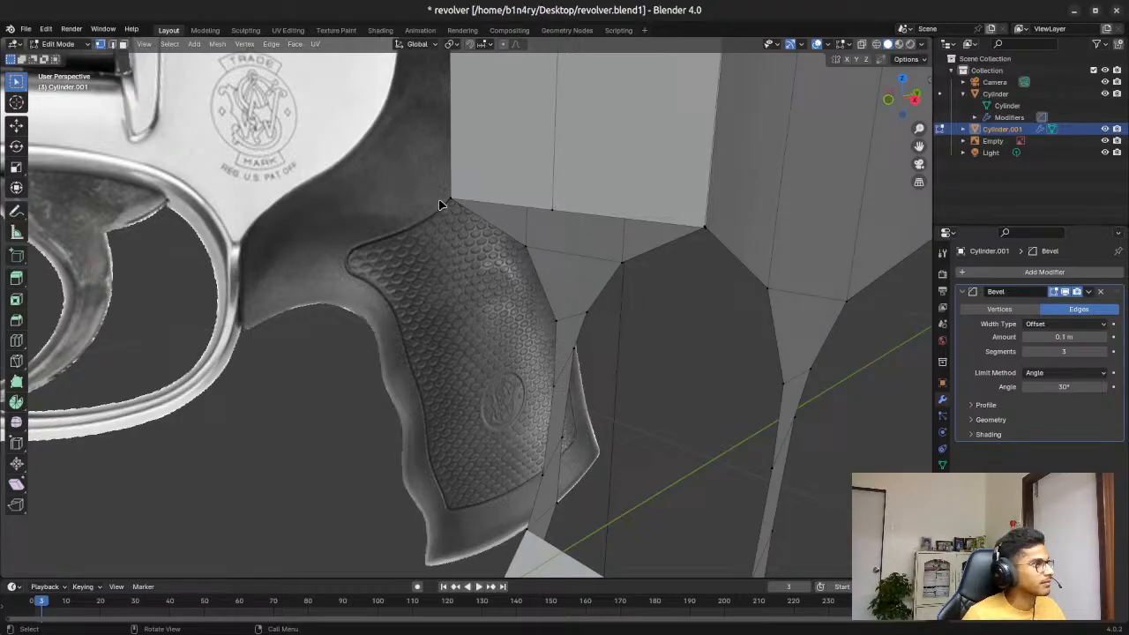
middle_click_drag(587, 312, 736, 348)
scroll(738, 351, "down", 1)
scroll(759, 349, "up", 1)
scroll(773, 349, "down", 3)
scroll(774, 350, "up", 1)
scroll(792, 340, "down", 1)
scroll(683, 256, "up", 4)
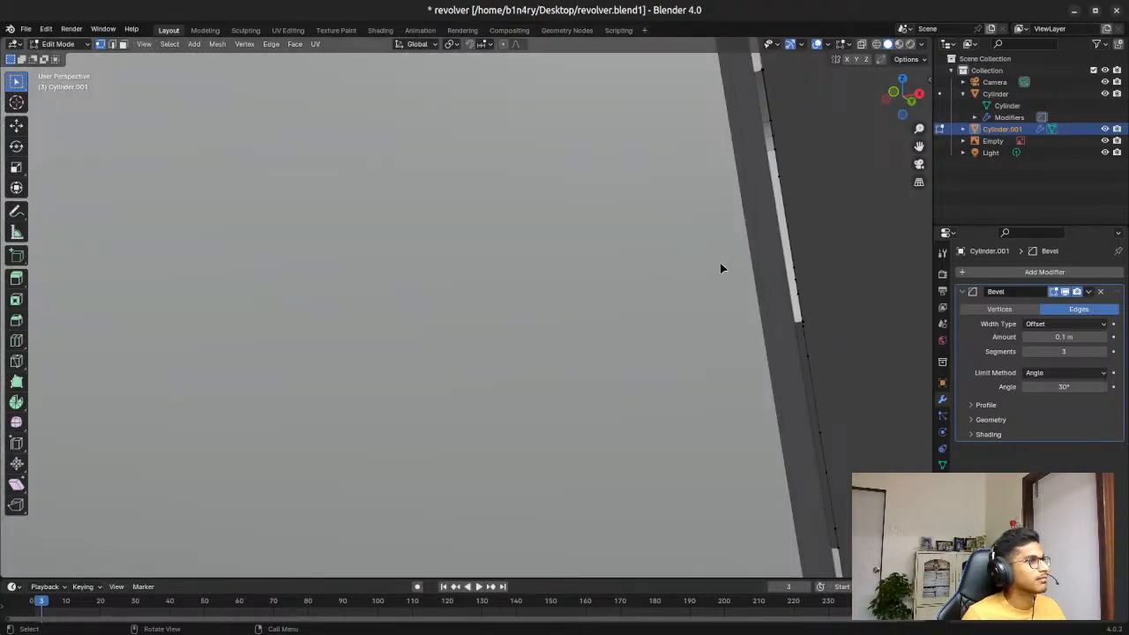
key("shift+grave")
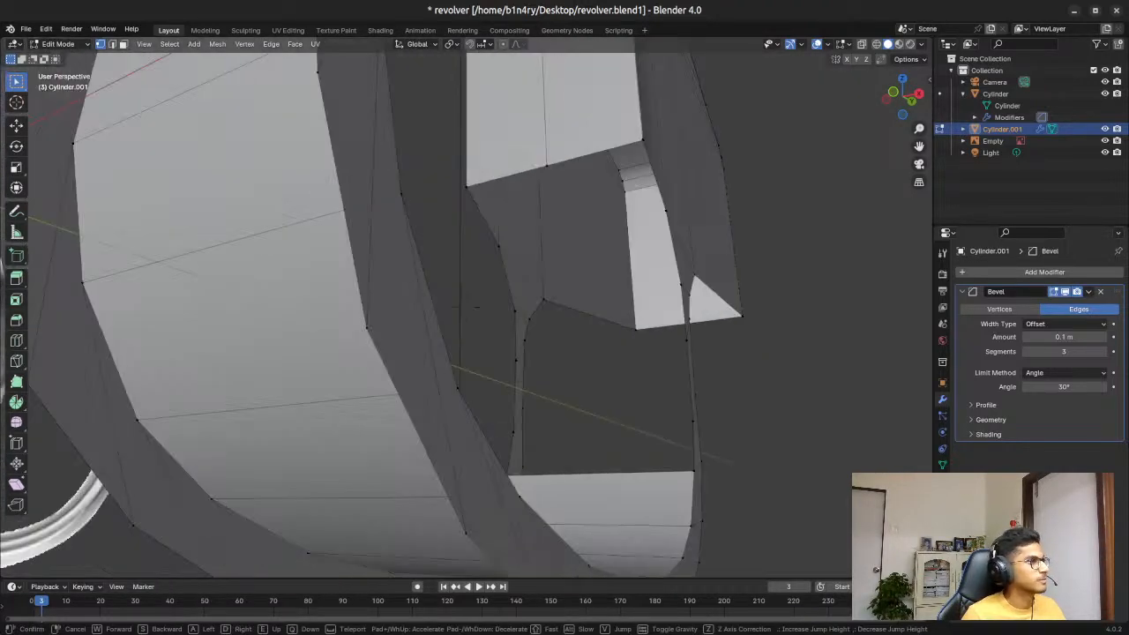
left_click(750, 270)
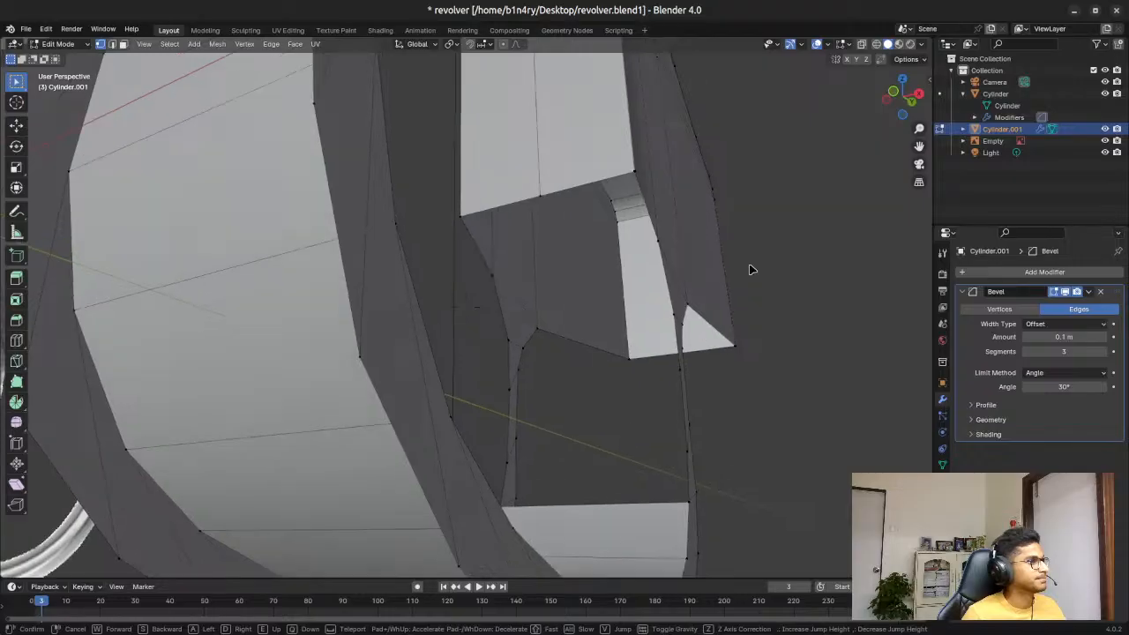
left_click(459, 216, "shift")
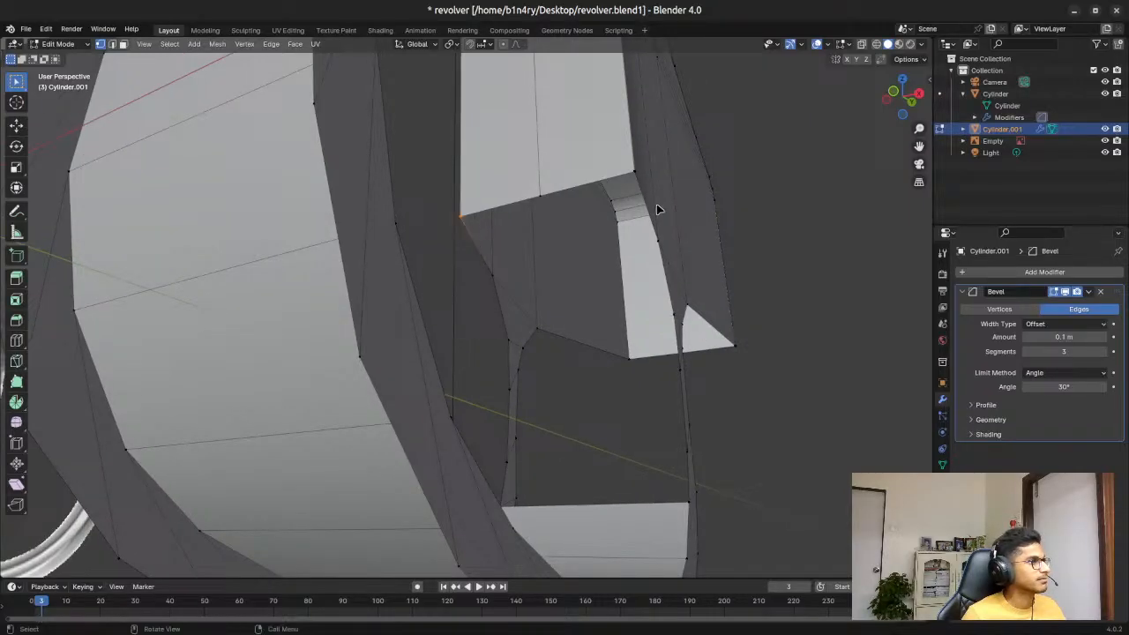
left_click(536, 193, "shift")
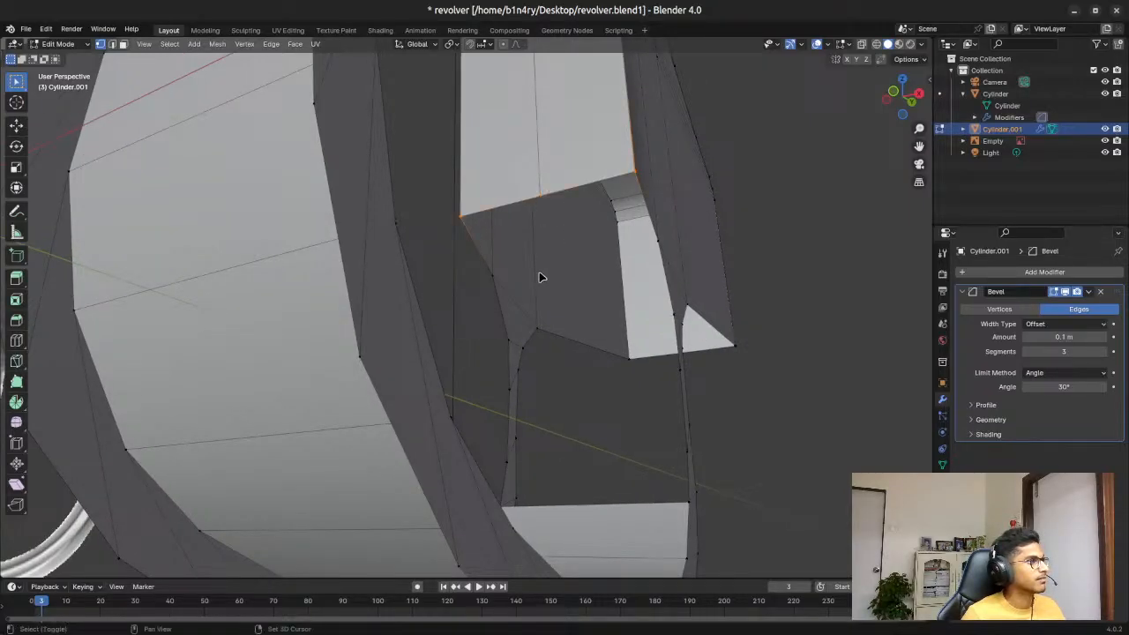
left_click(492, 275, "shift")
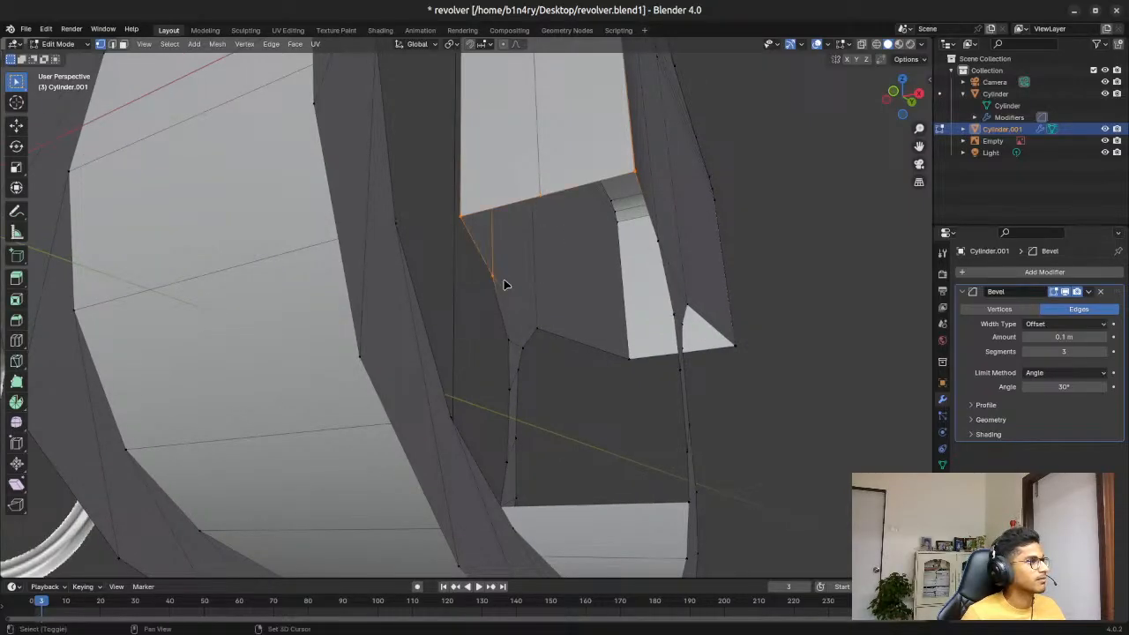
left_click(654, 240, "shift")
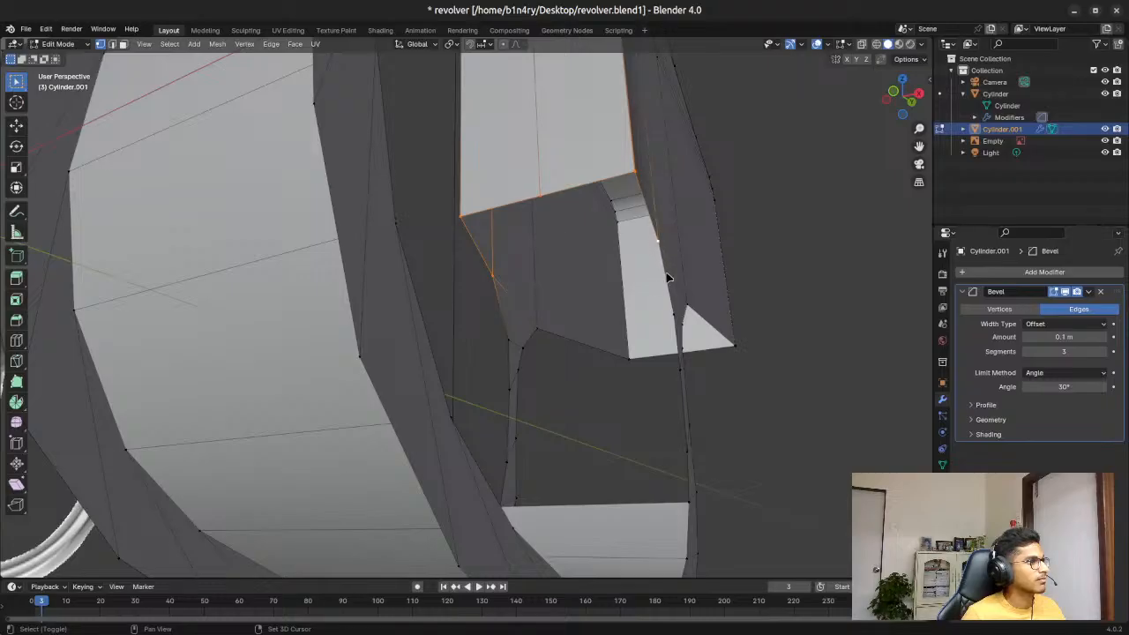
left_click(508, 342, "shift")
left_click_drag(661, 307, 687, 391, "shift")
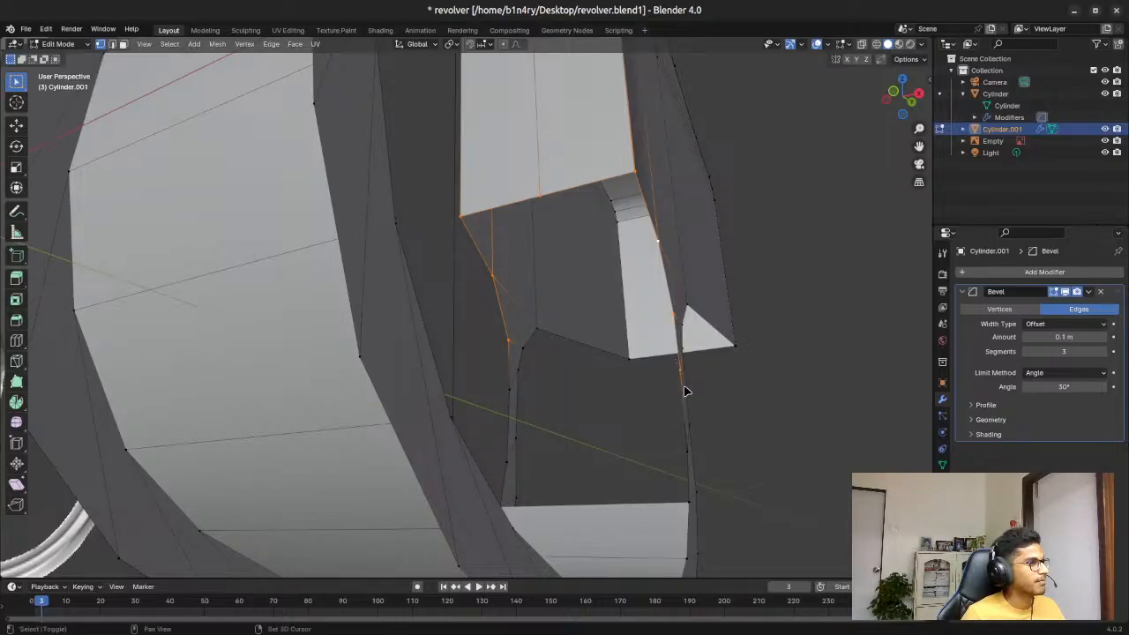
left_click(510, 390, "shift")
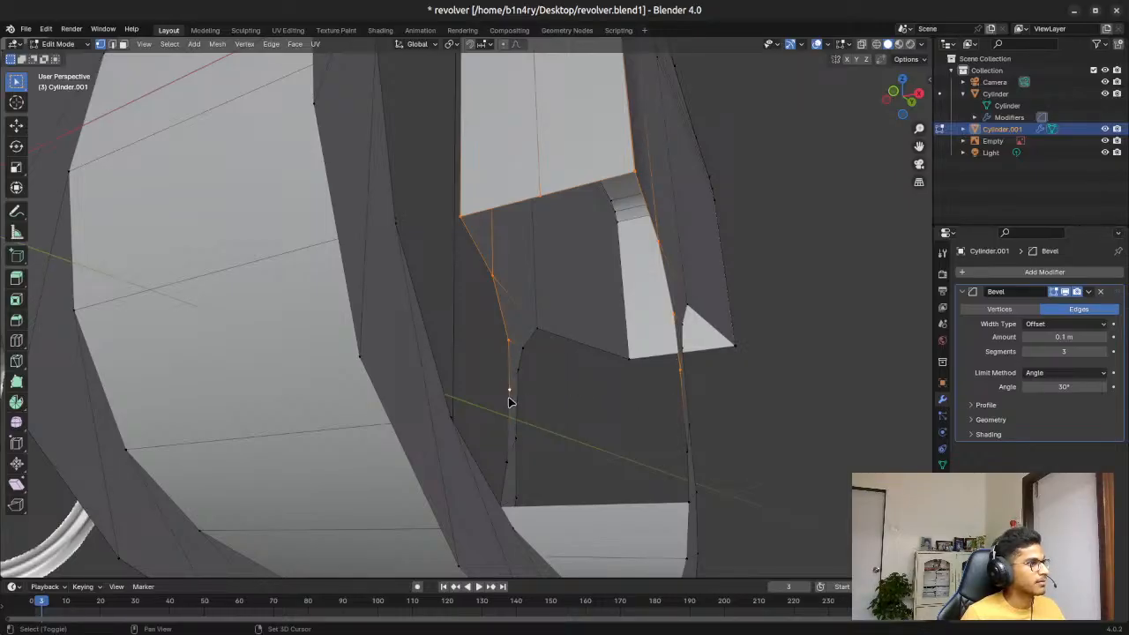
left_click(507, 463, "shift")
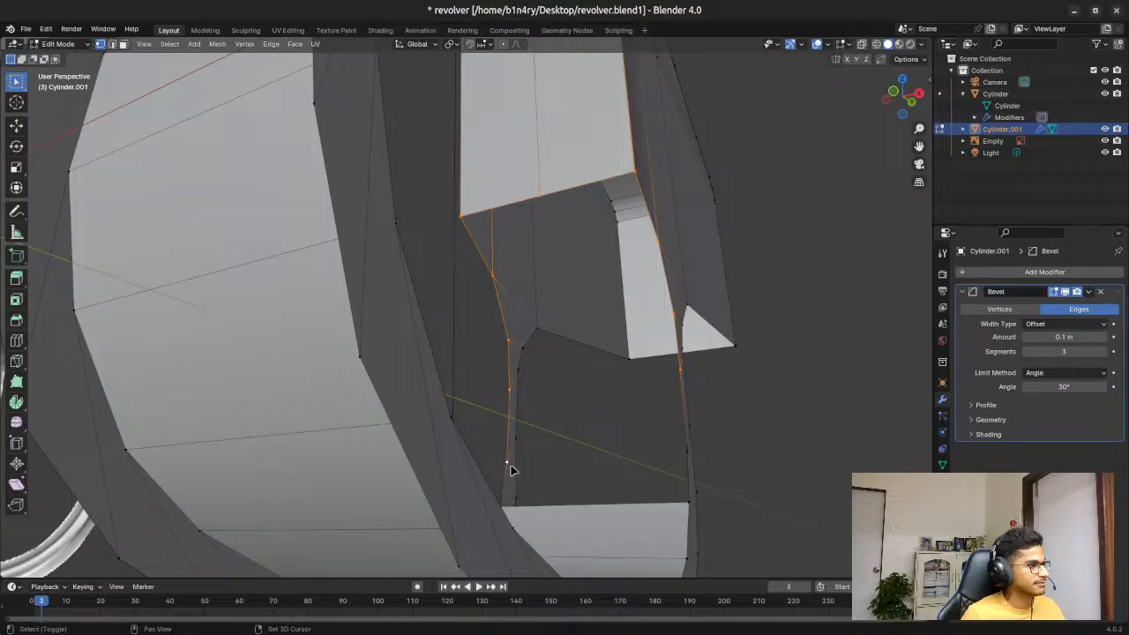
left_click(694, 457, "shift")
left_click(690, 505, "shift")
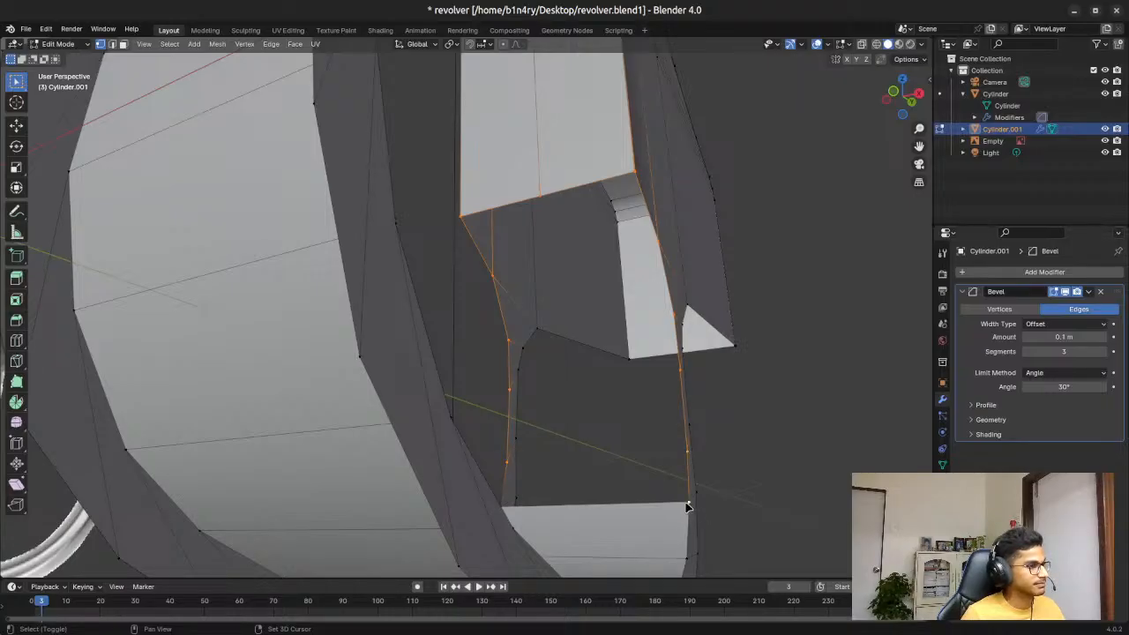
middle_click_drag(676, 433, 668, 453)
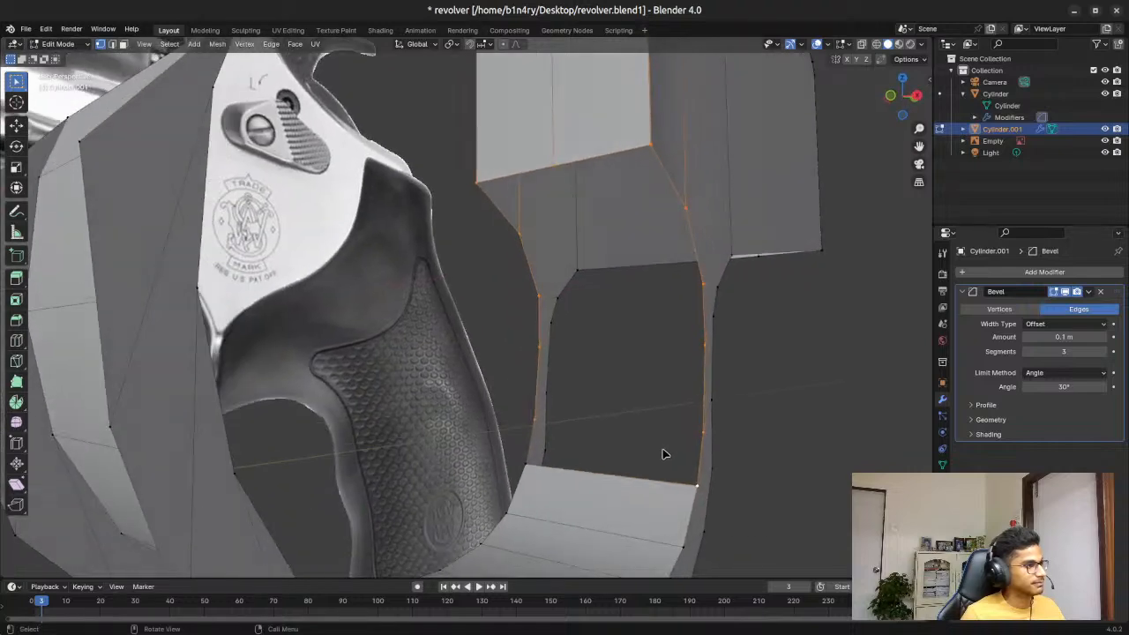
left_click(525, 465, "shift")
right_click(552, 262)
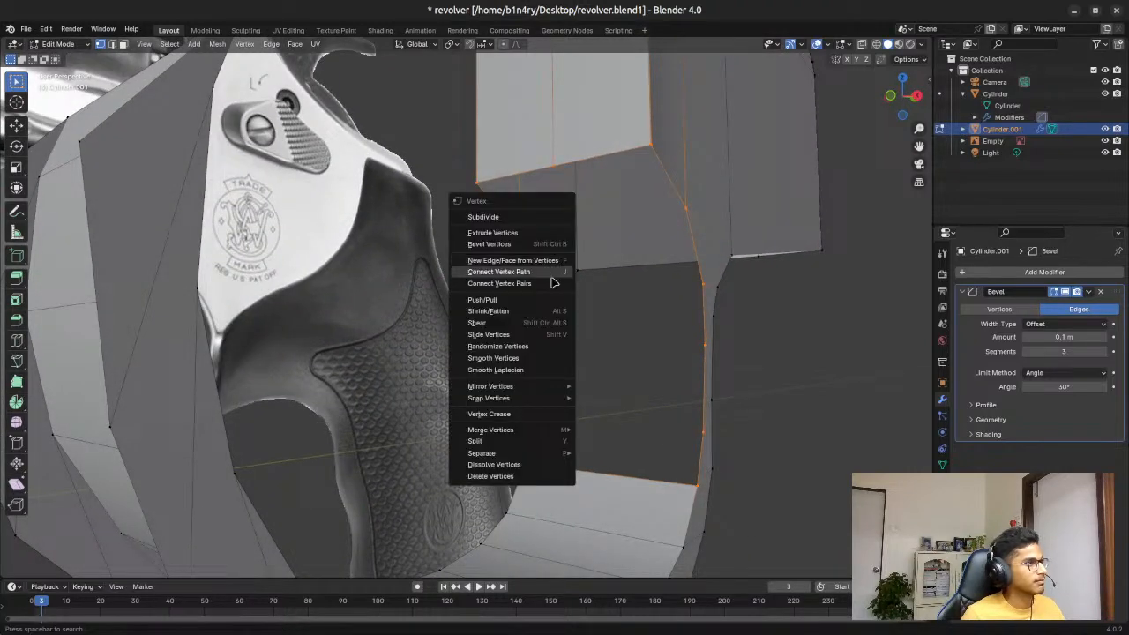
left_click(521, 261)
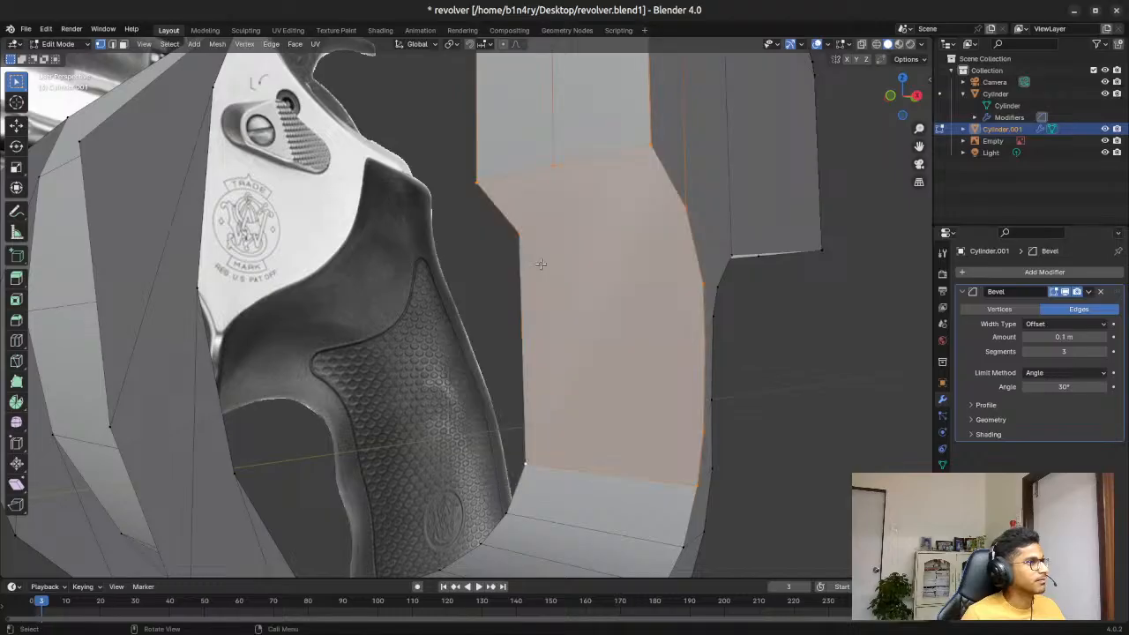
Step: Try to close the outer side of the trigger guard with a single face made from the vertices along both of its outer rims
left_click(838, 448)
middle_click_drag(869, 431, 734, 389)
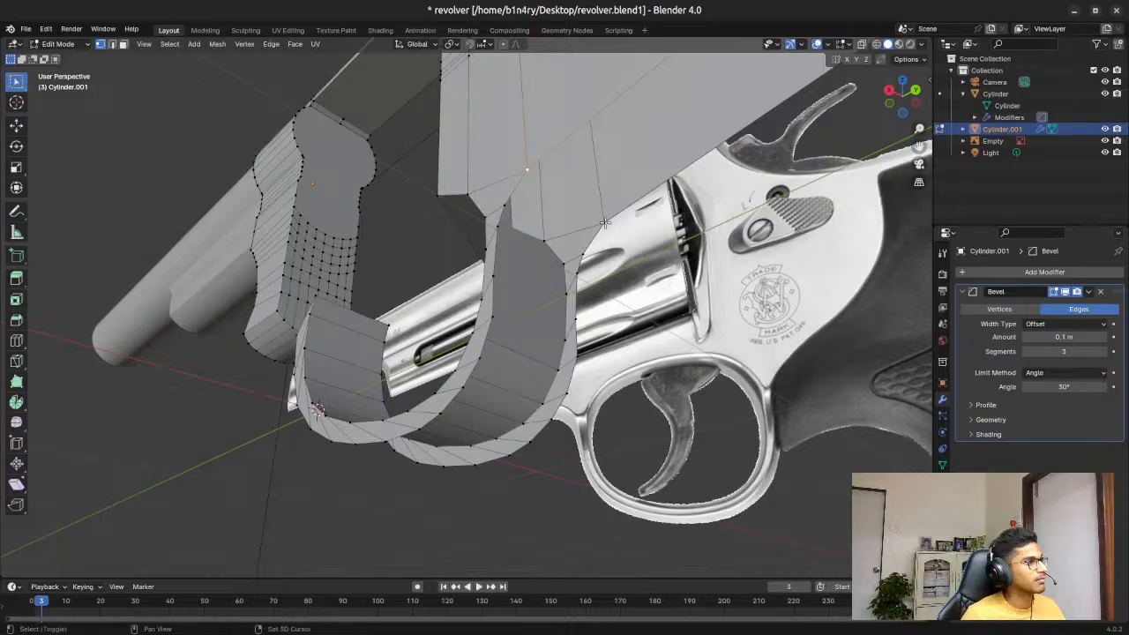
left_click(505, 204, "shift")
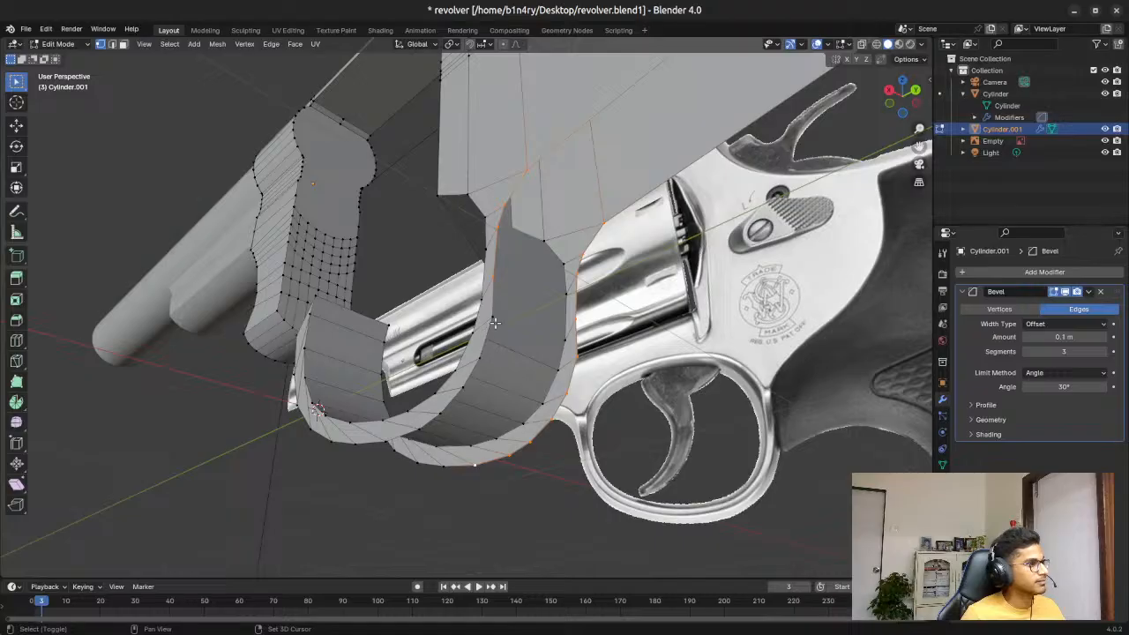
left_click(475, 357, "shift")
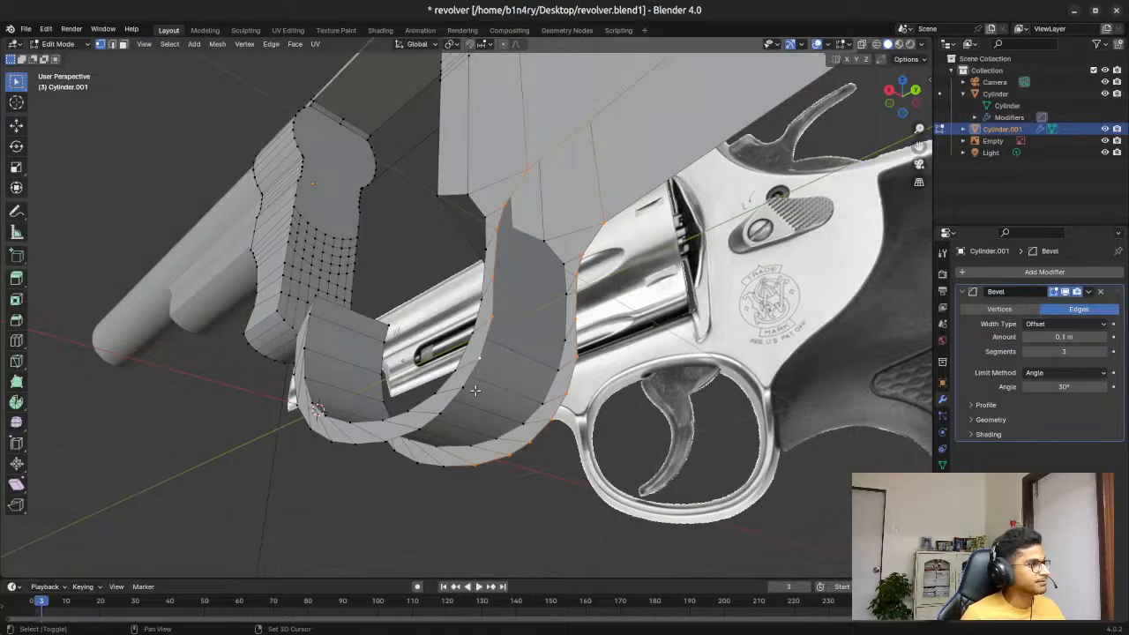
left_click(461, 387, "shift")
left_click(441, 411, "shift")
left_click_drag(416, 424, 447, 478, "shift")
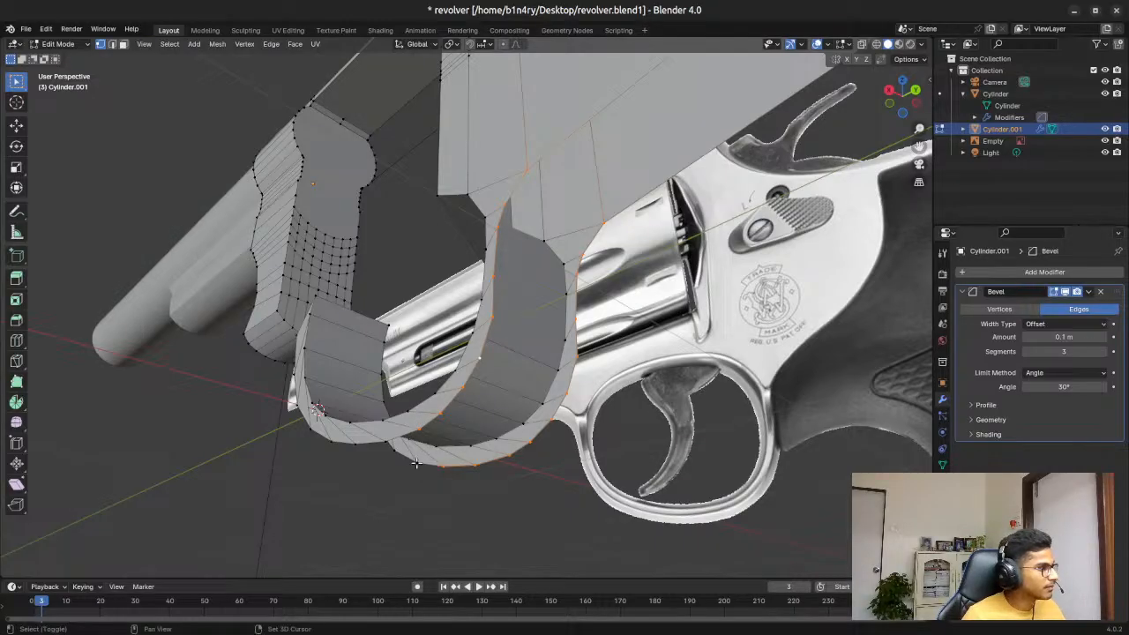
left_click(413, 464, "shift")
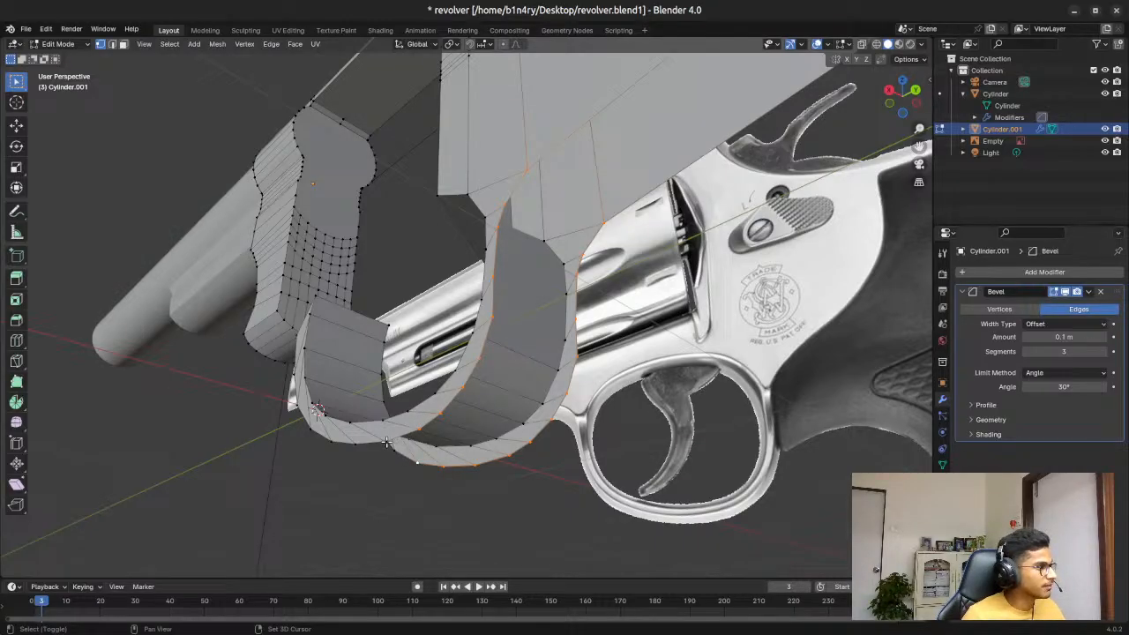
left_click_drag(379, 439, 399, 460, "shift")
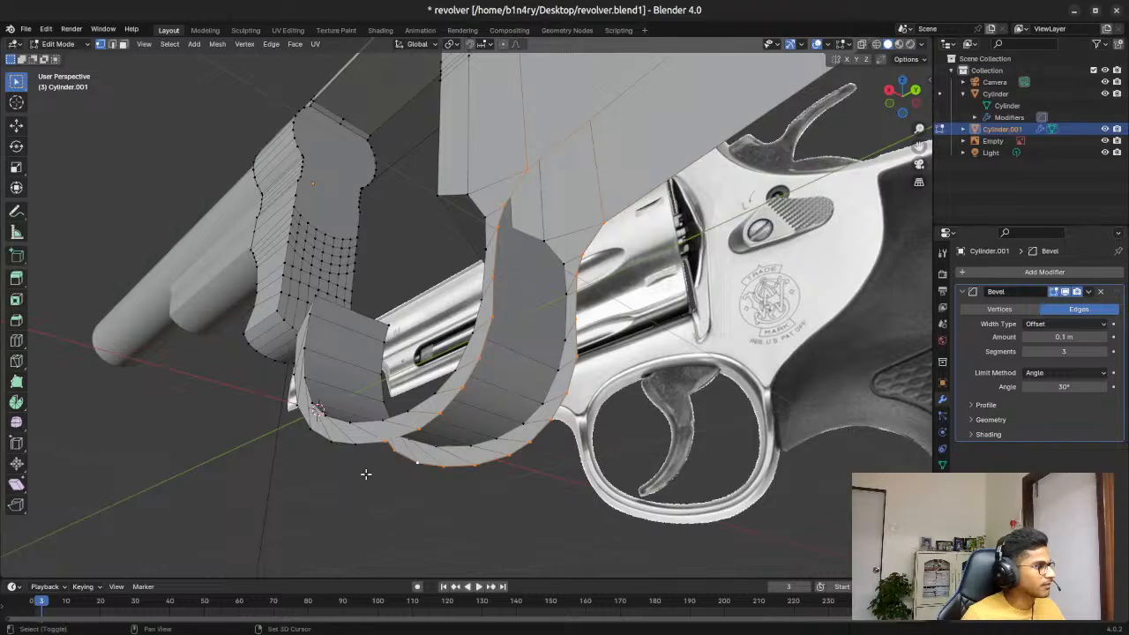
middle_click_drag(324, 461, 449, 459)
left_click_drag(411, 387, 432, 405, "shift")
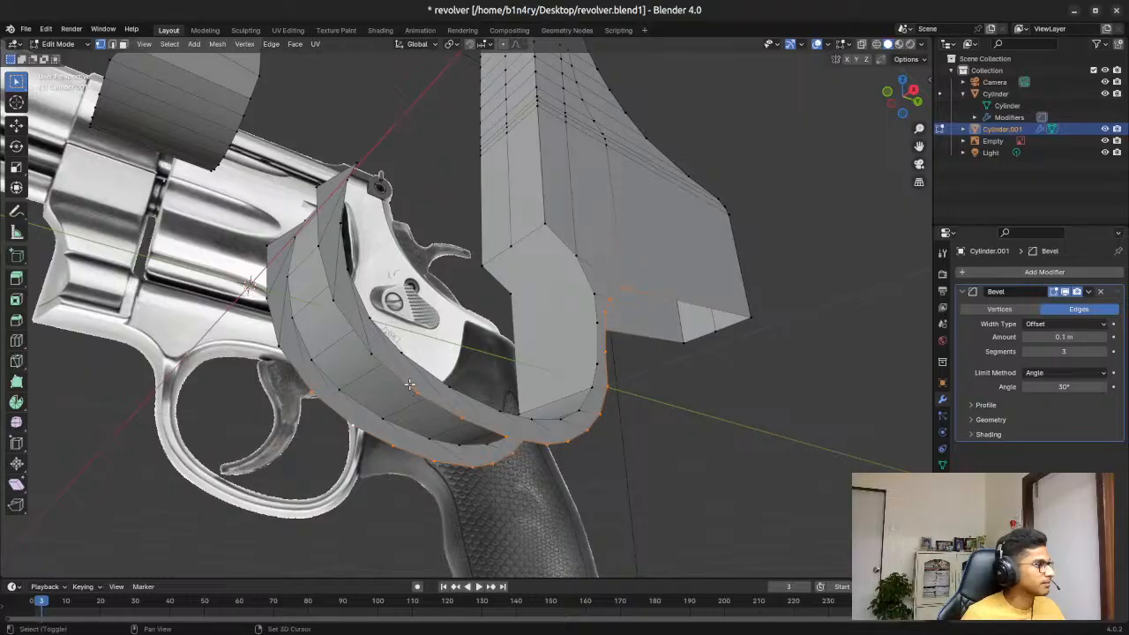
key("b")
left_click_drag(374, 358, 332, 297)
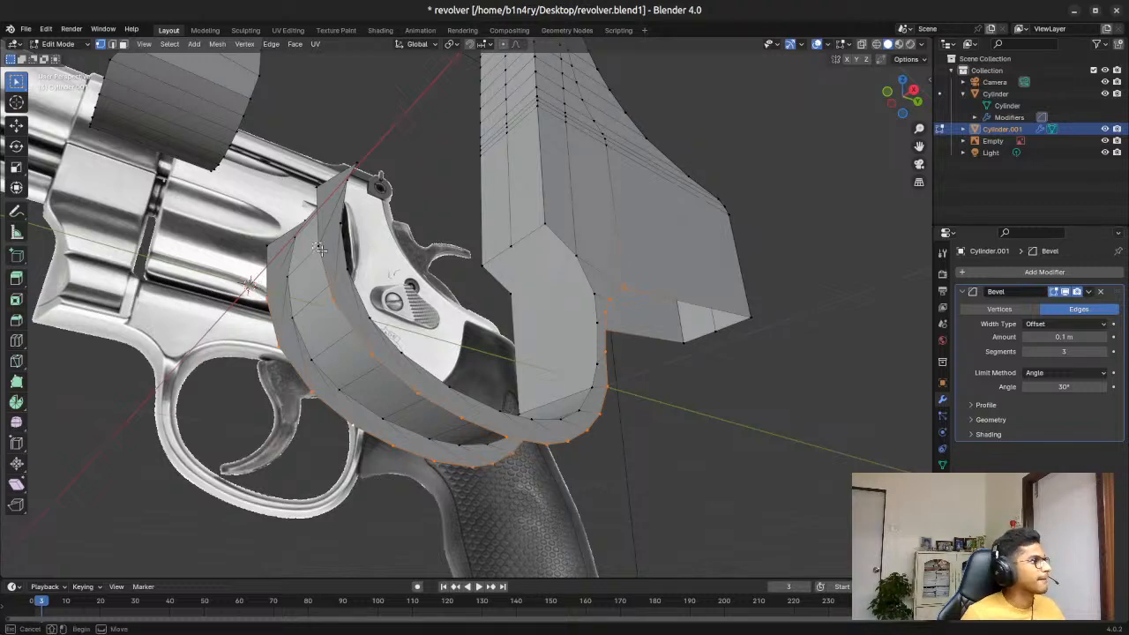
middle_click_drag(291, 202, 315, 252)
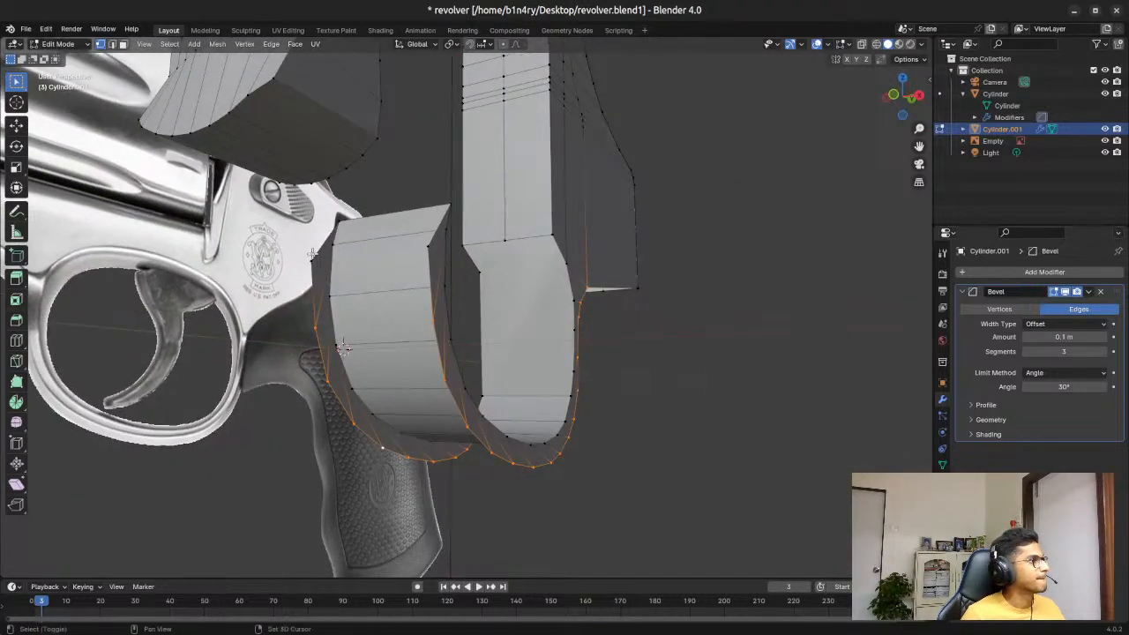
right_click(431, 264)
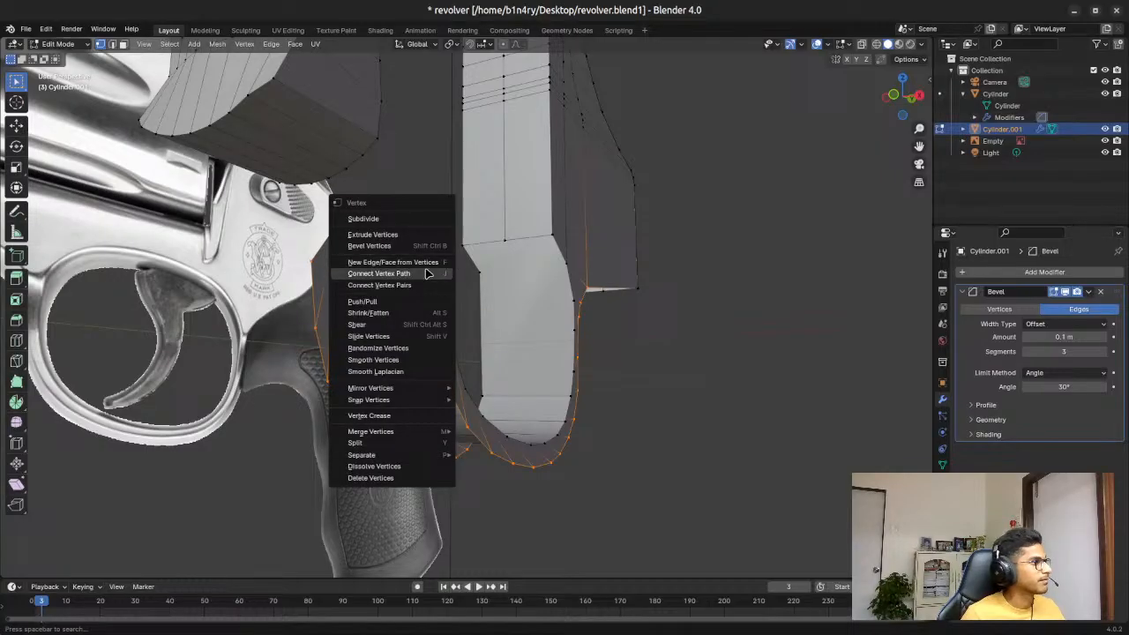
left_click(433, 263)
middle_click_drag(632, 438, 896, 471)
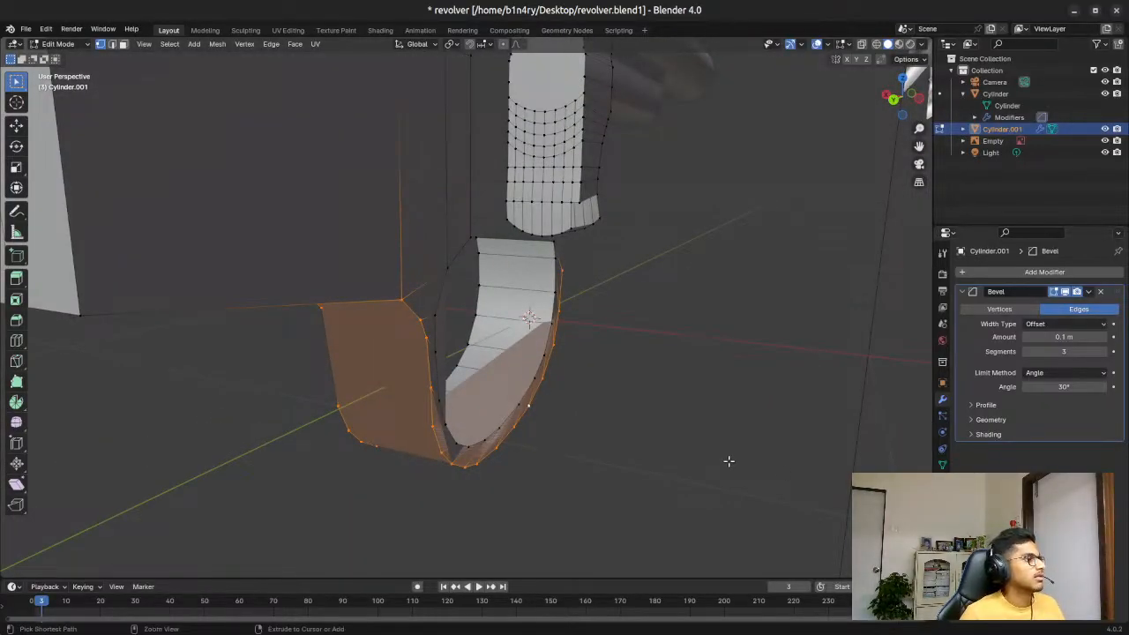
key("ctrl+z")
left_click(599, 477)
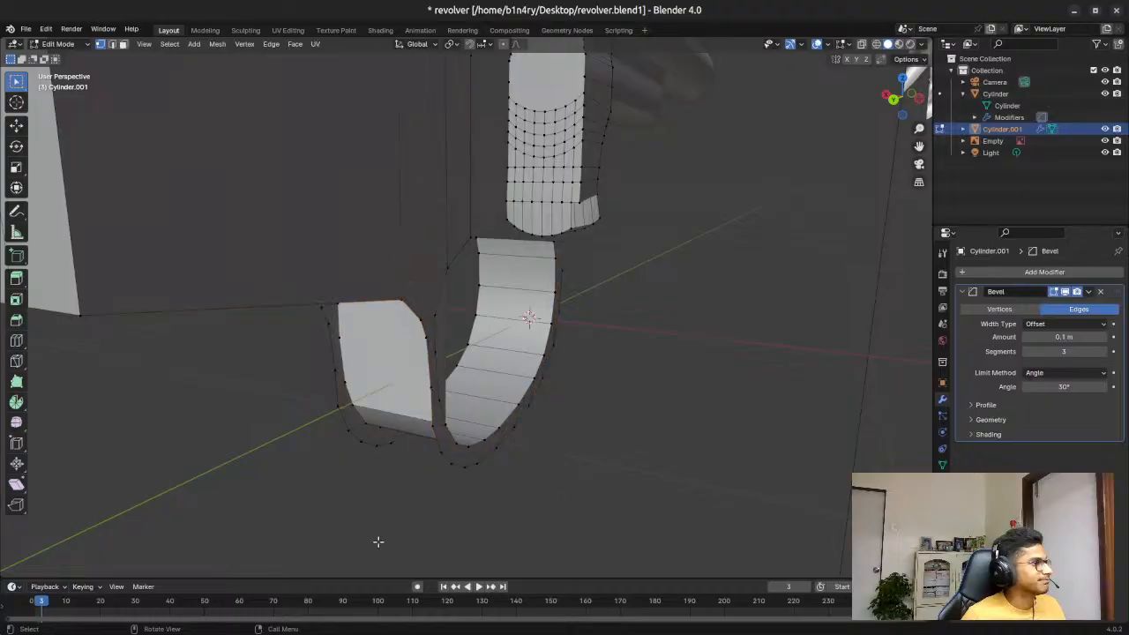
Step: In the right side view with X-ray on, add a horizontal loop cut around the rear frame near the cylinder window's lower edge, slid about -0.11
middle_click_drag(390, 464, 617, 406)
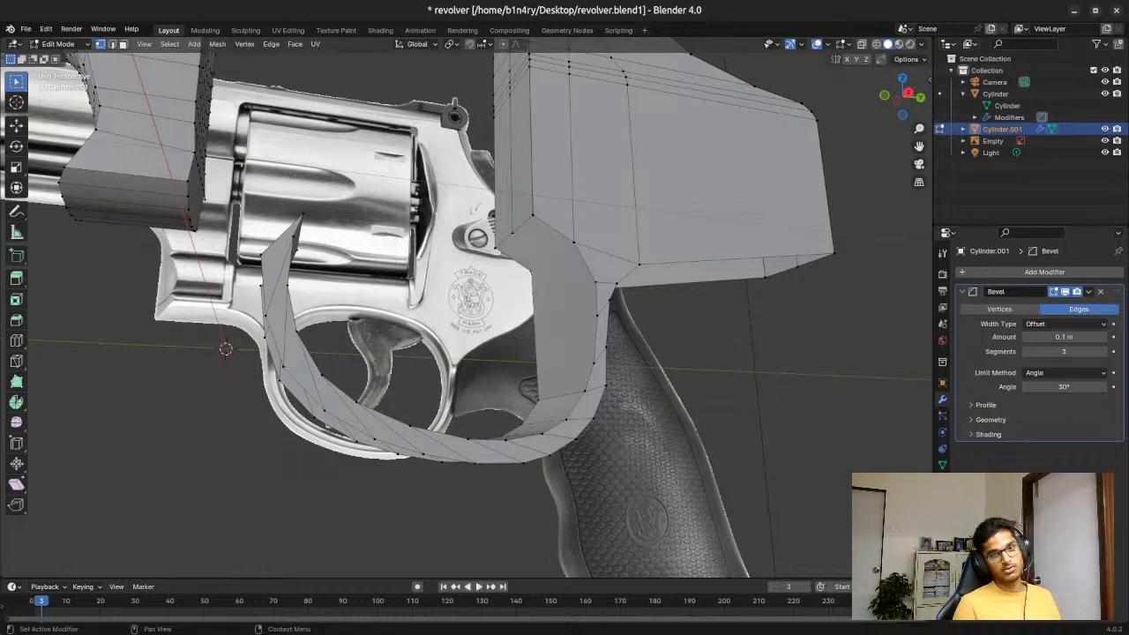
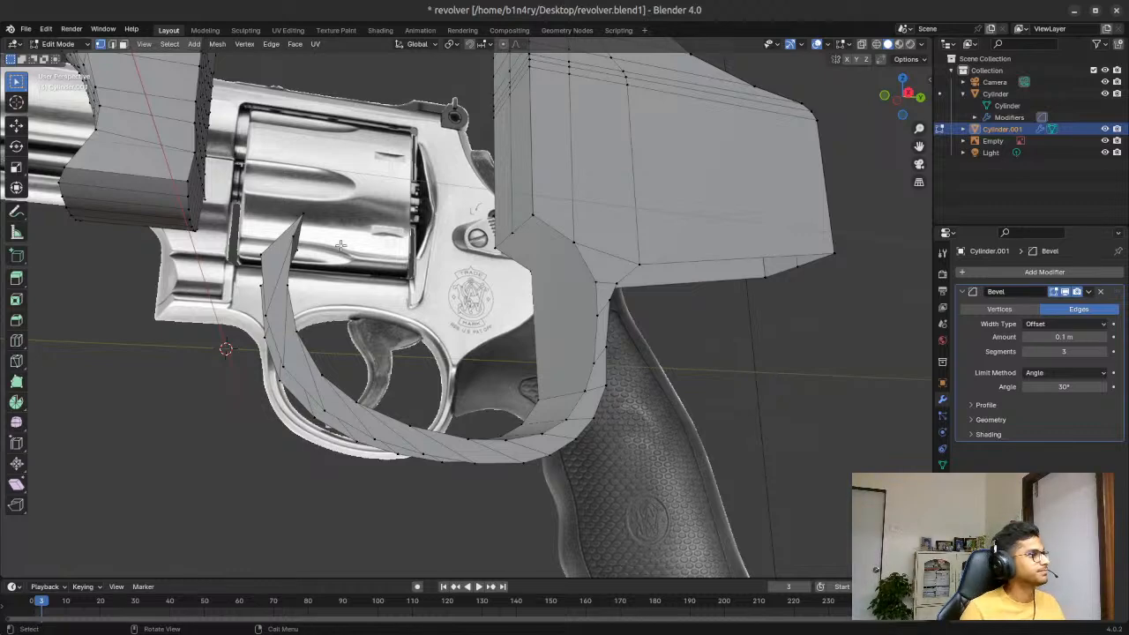
left_click(918, 92)
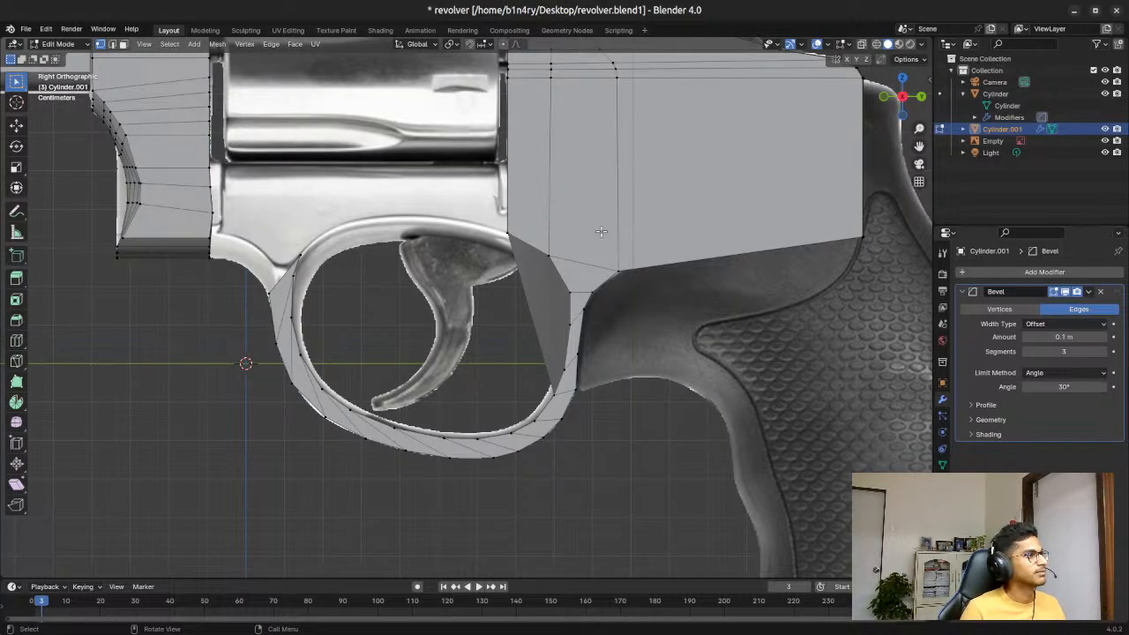
scroll(602, 233, "down", 3)
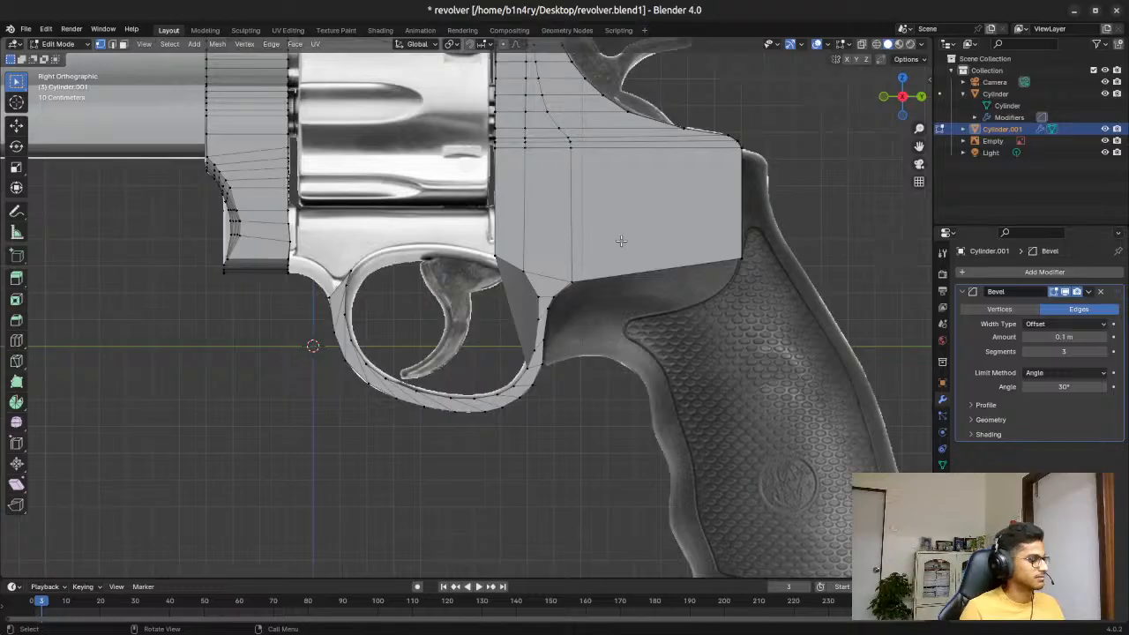
key("alt+z")
key("ctrl+r")
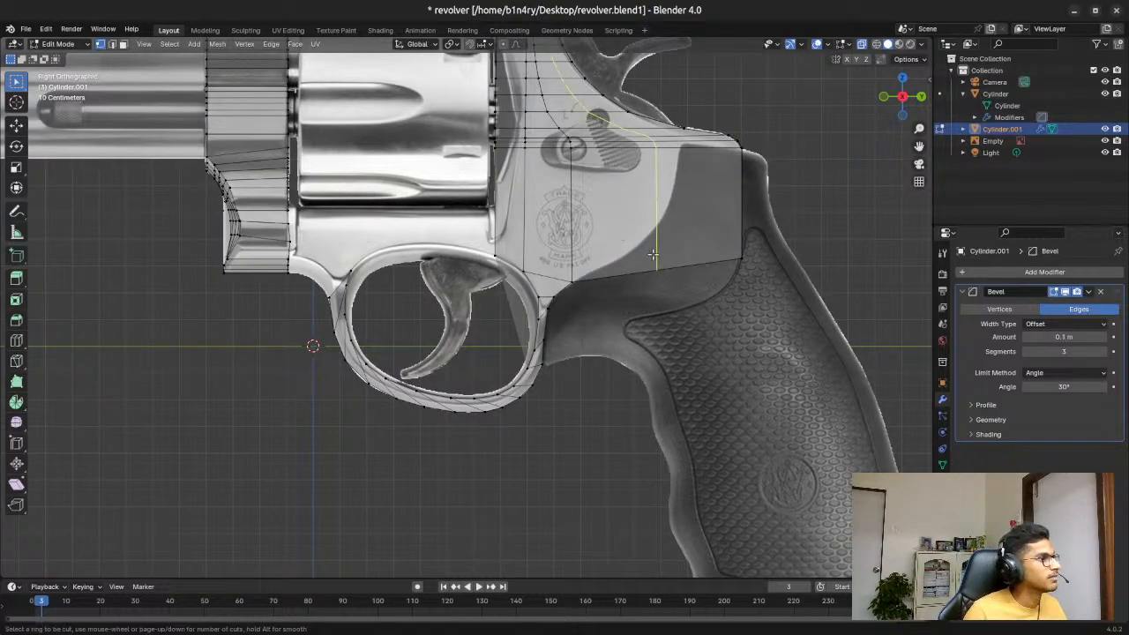
left_click(772, 217)
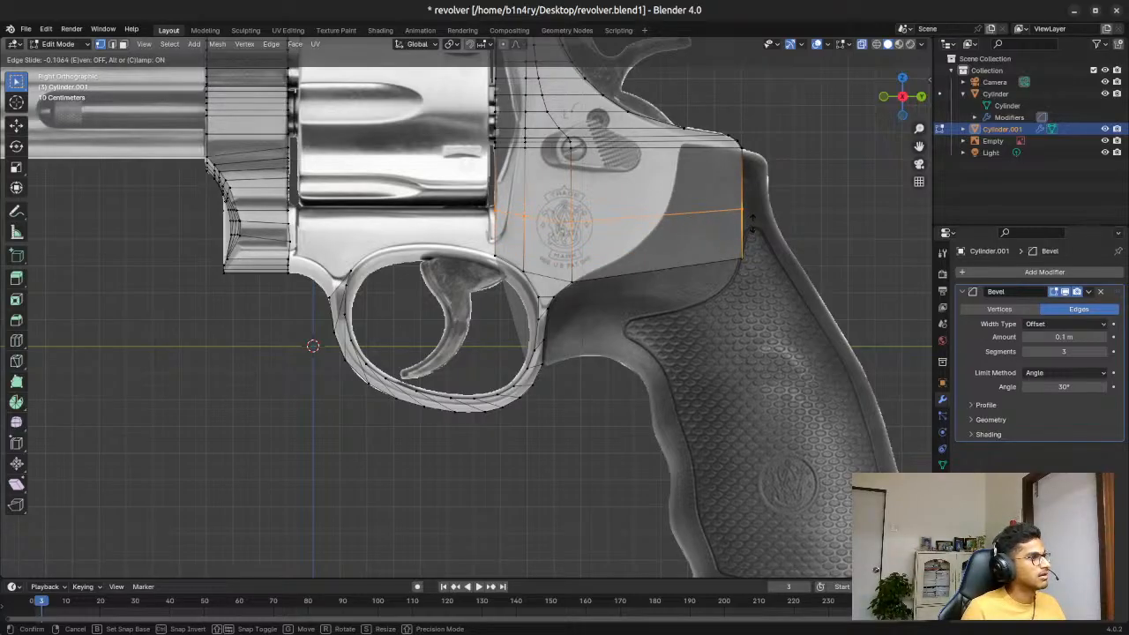
left_click(752, 218)
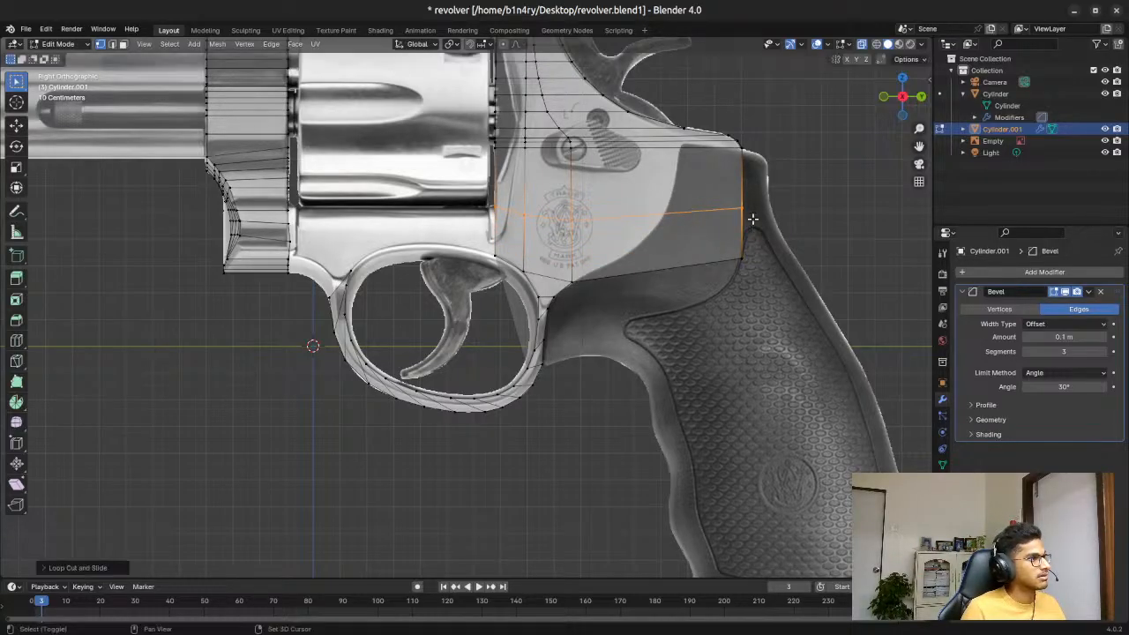
Step: Extrude the rear frame's lower front edge about 0.75 m forward along Y, beneath the cylinder to the front frame block
left_click(485, 202)
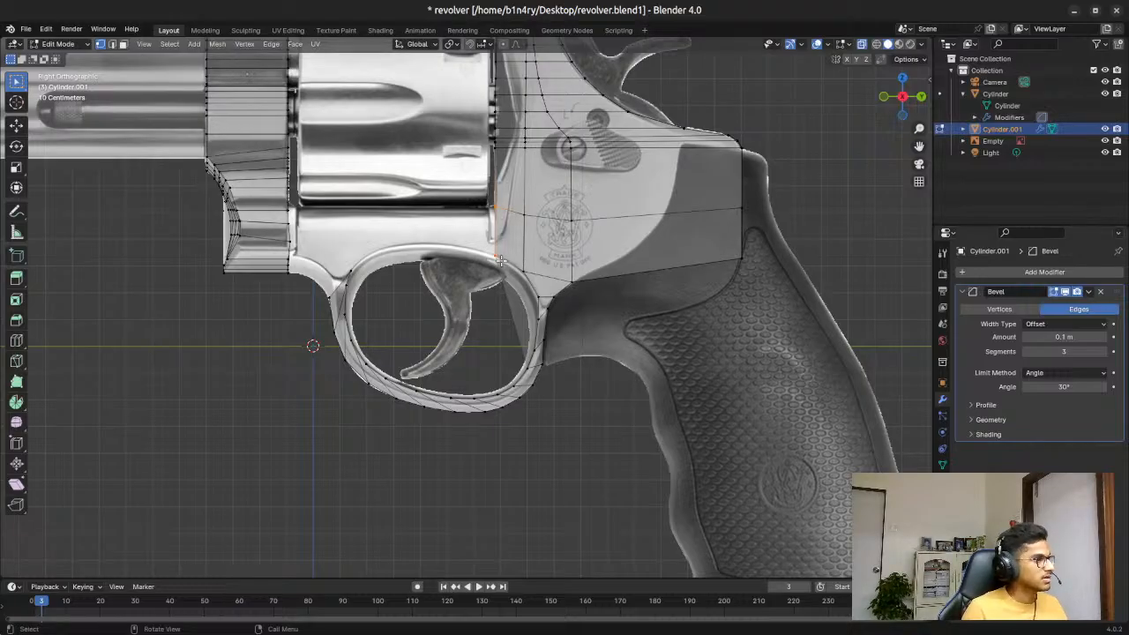
key("g")
key("z")
key("z")
key("y")
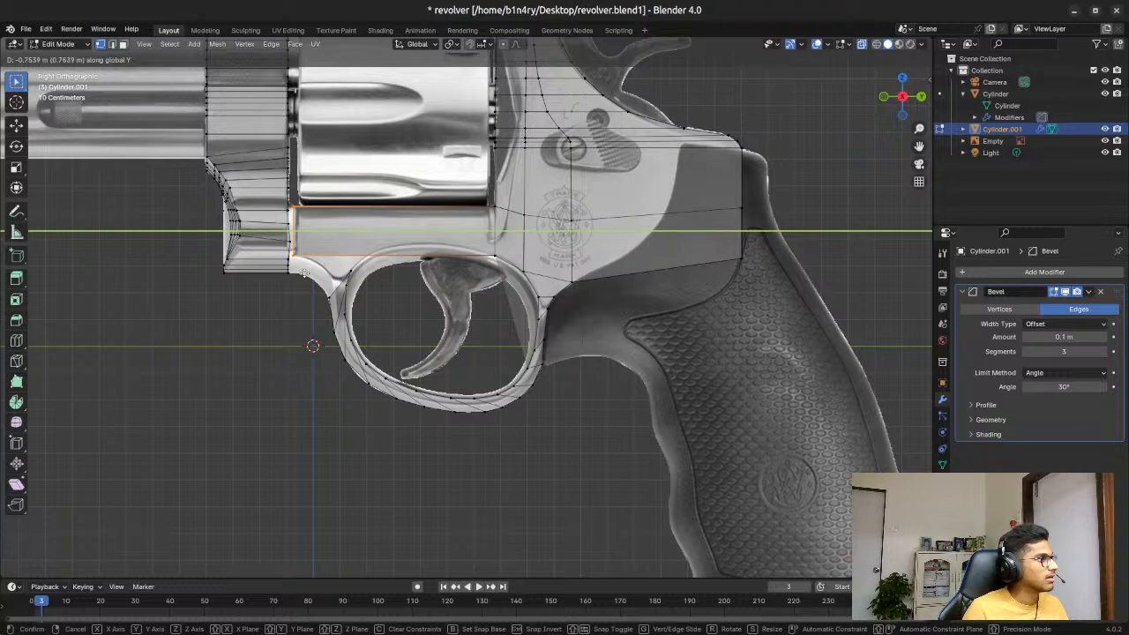
left_click(310, 269)
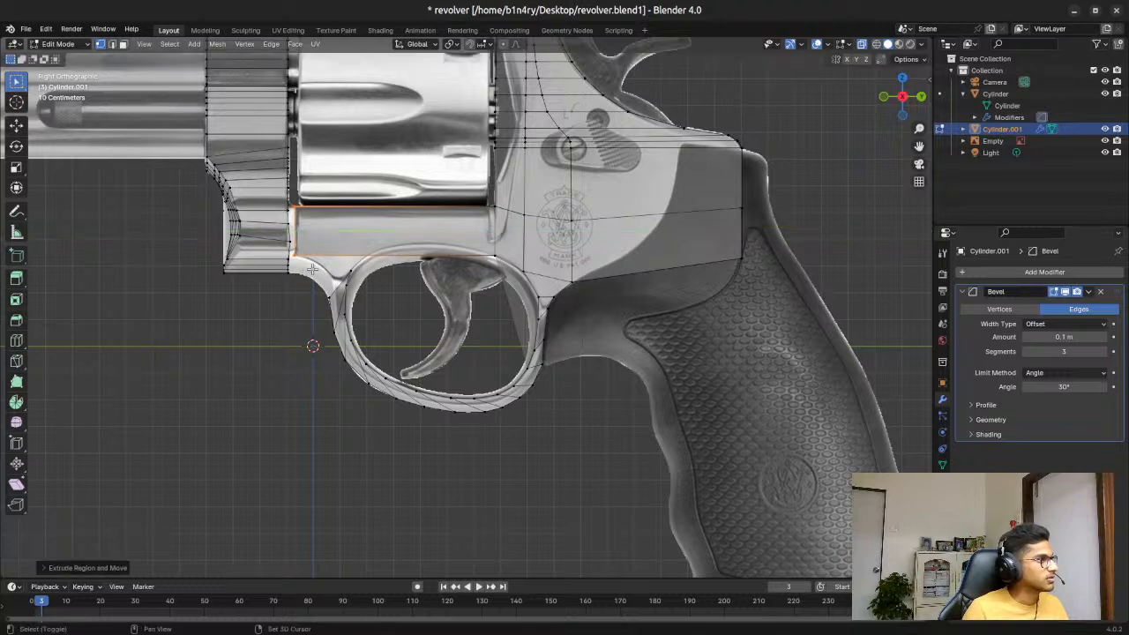
left_click(378, 303)
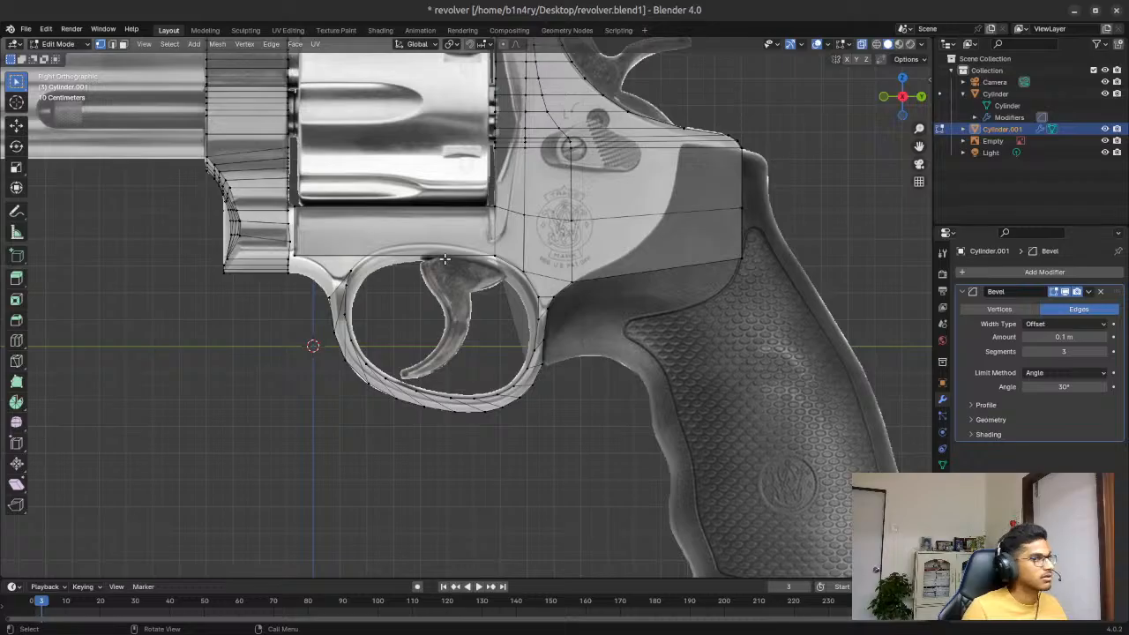
Step: Add a vertical loop cut across the bar beneath the cylinder, slid about -0.27 toward the front, and inspect the solid model in Object Mode
key("ctrl+r")
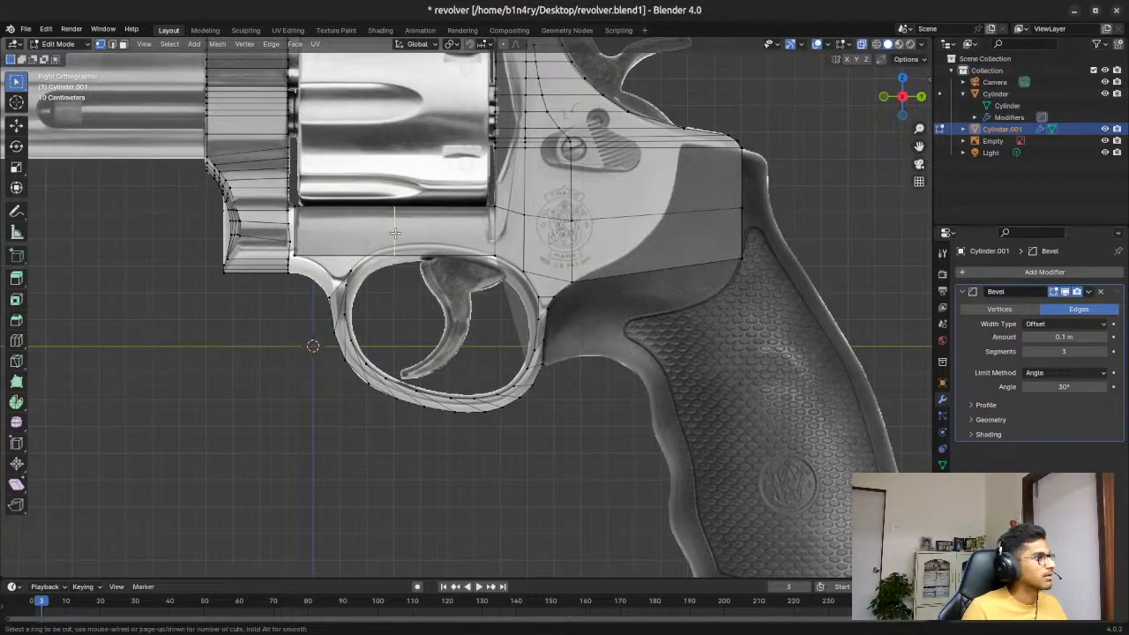
left_click(394, 232)
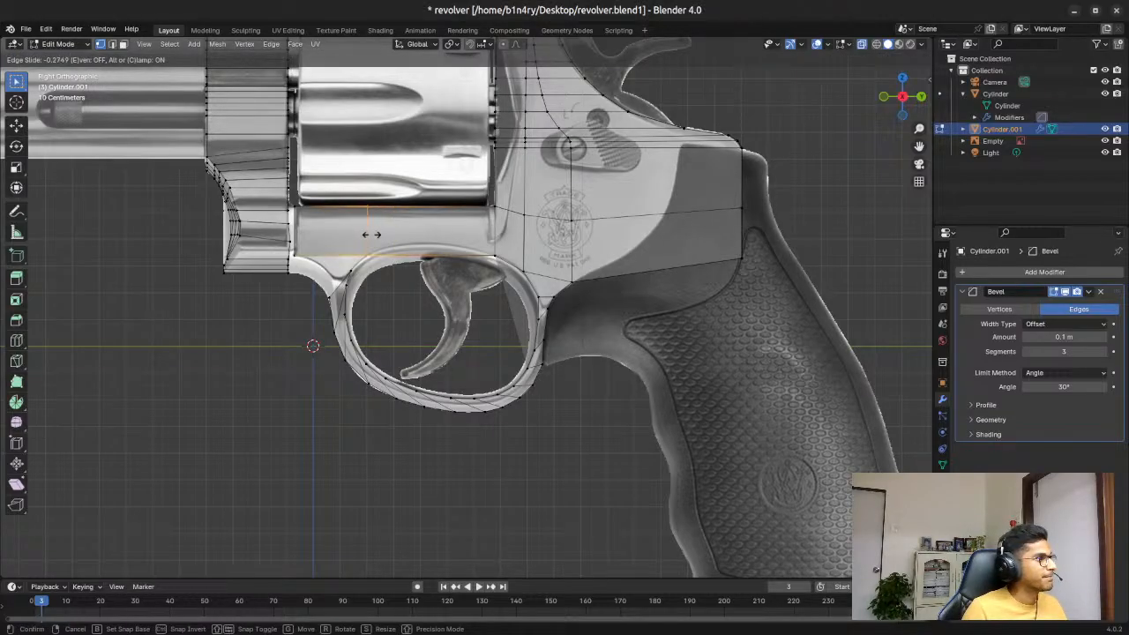
left_click(370, 234)
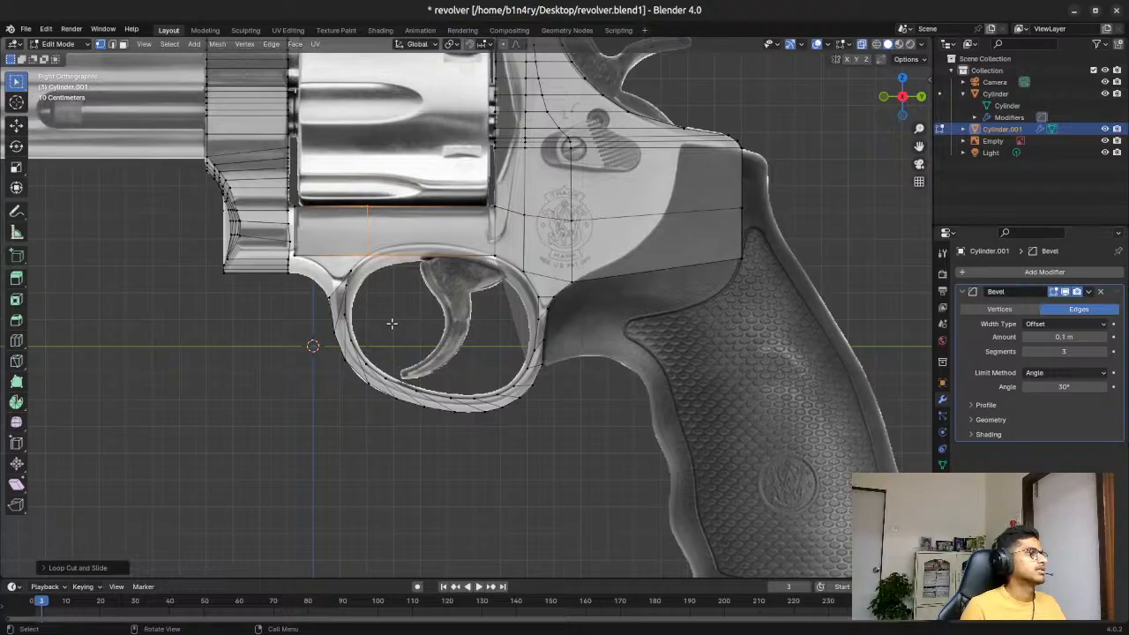
key("alt+z")
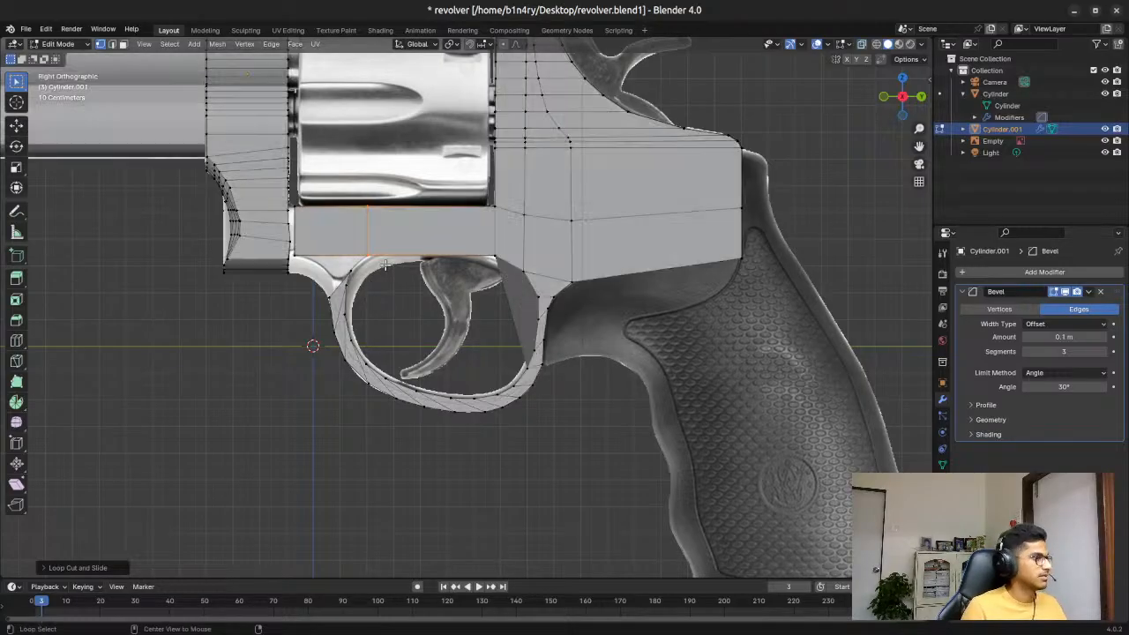
key("Tab")
middle_click_drag(385, 265, 470, 216)
scroll(393, 261, "up", 3)
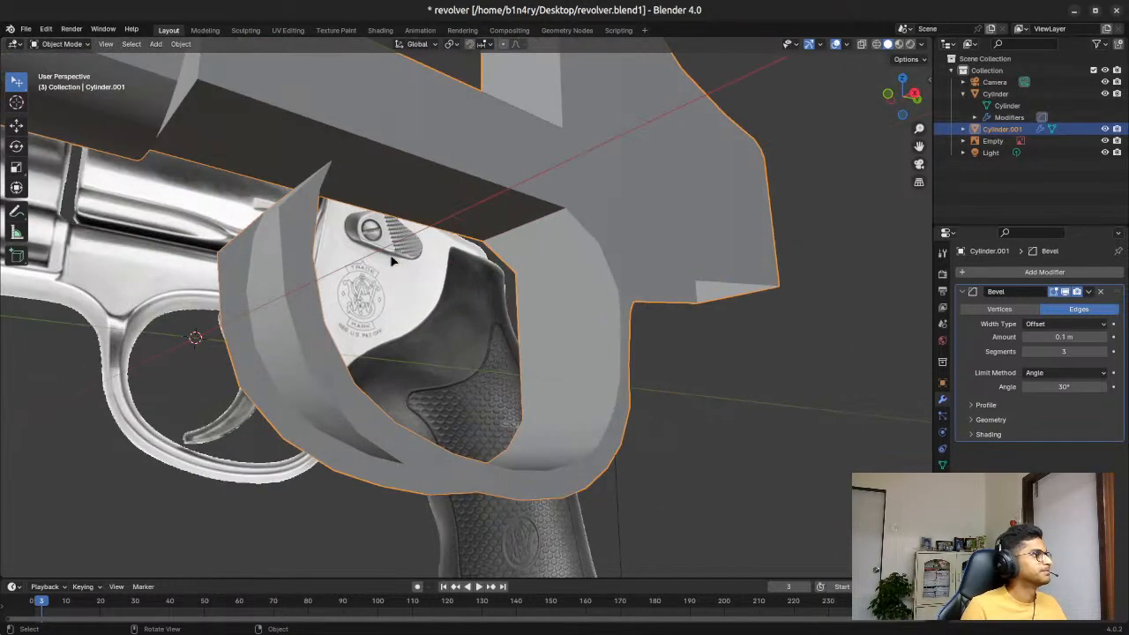
Step: Fill a new face between four outer-rim vertices across the front side of the trigger guard's front leg
key("Tab")
middle_click_drag(239, 230, 300, 333)
left_click(281, 282)
left_click(446, 262, "shift")
left_click(442, 358, "shift")
left_click(290, 355, "shift")
key("ctrl+v")
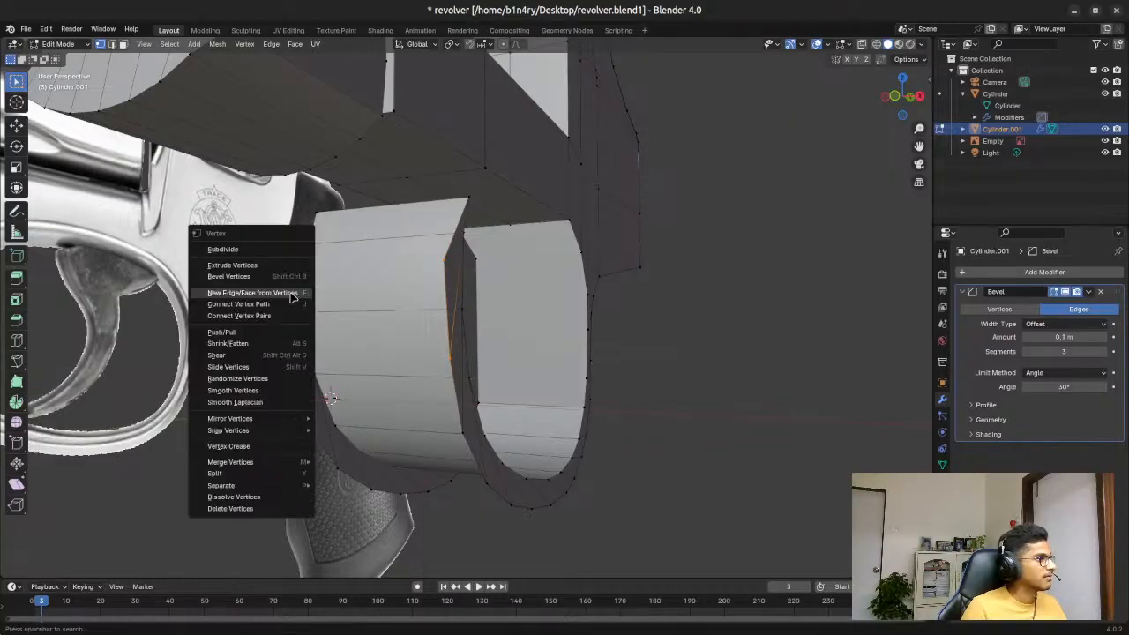
left_click(279, 296)
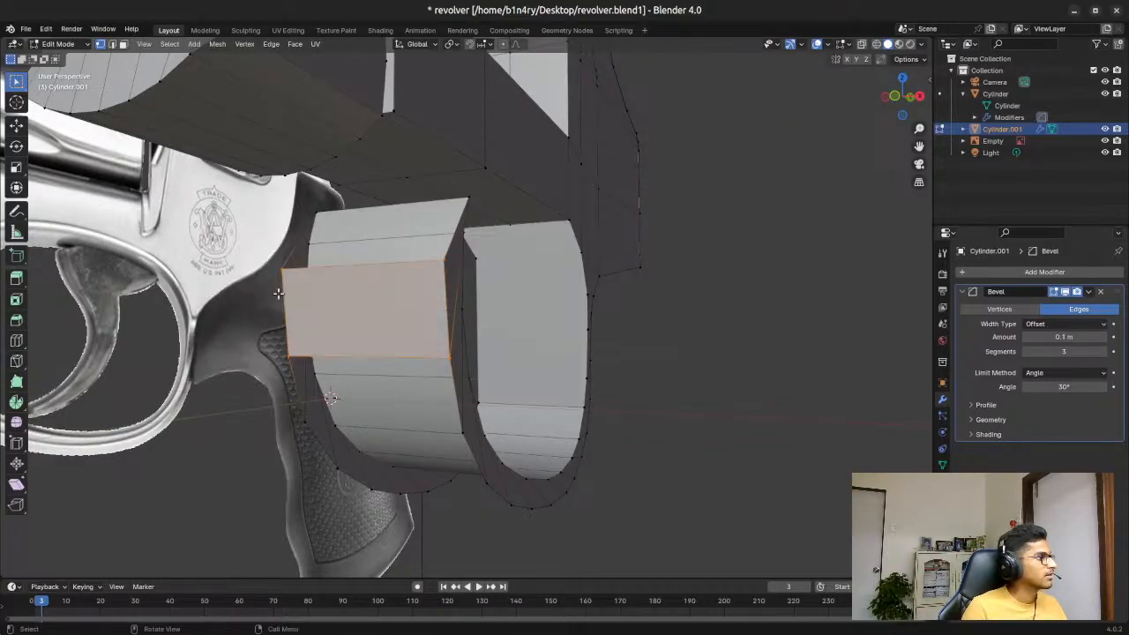
Step: Fill a face between the four outer-rim vertices directly below the existing front face on the trigger guard's front leg
middle_click_drag(529, 461, 528, 402)
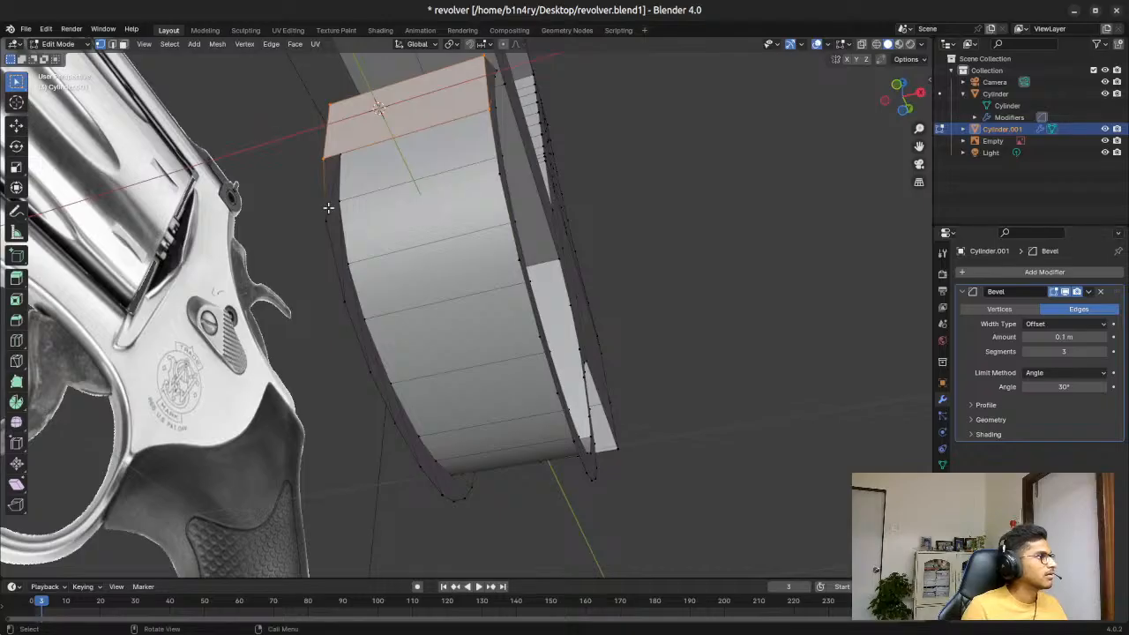
left_click_drag(306, 151, 350, 186)
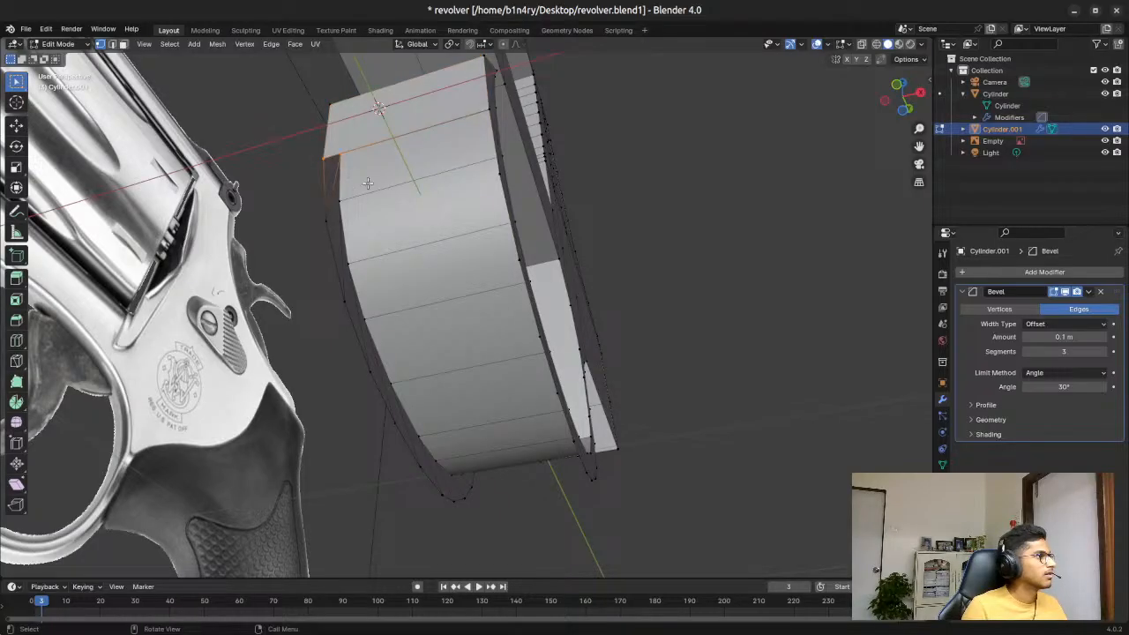
left_click(306, 197)
left_click_drag(316, 151, 333, 172)
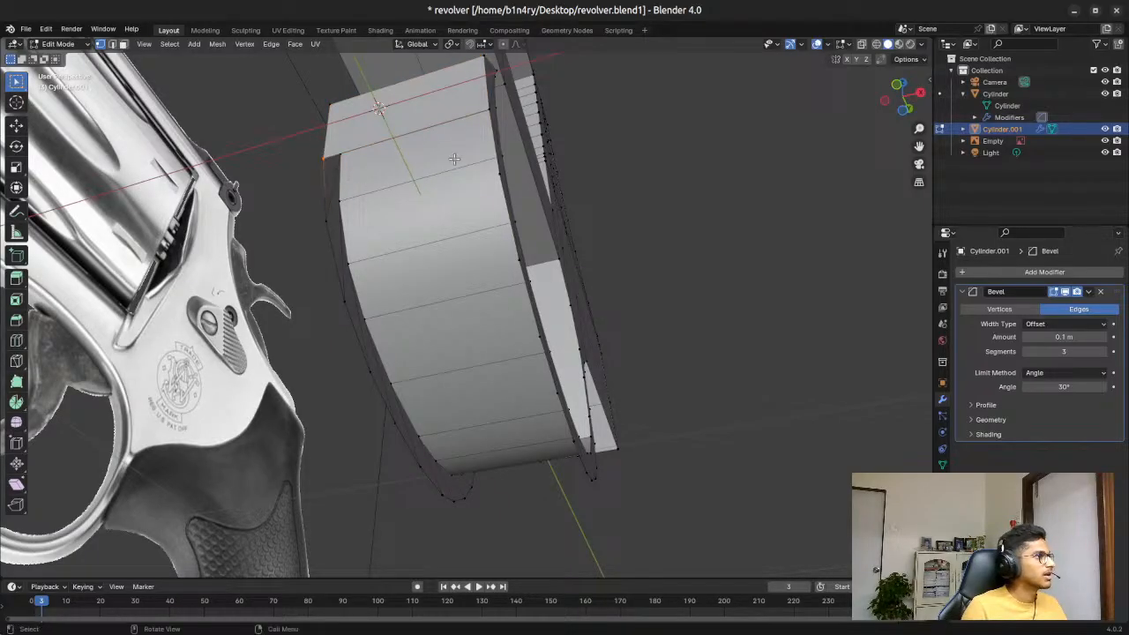
left_click(484, 104, "shift")
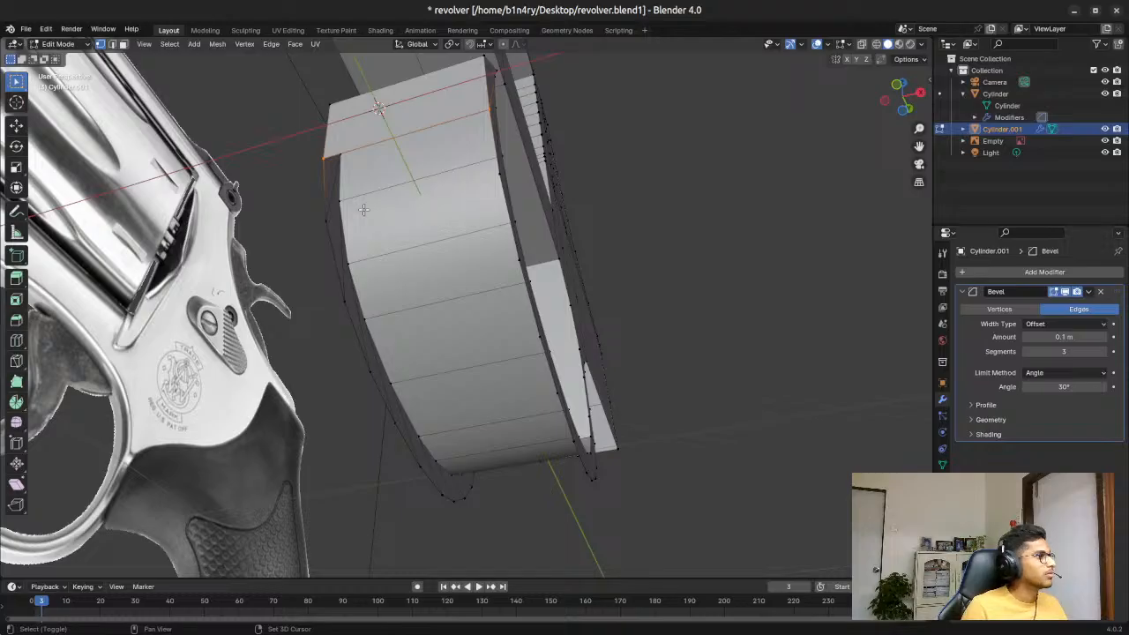
left_click(328, 224, "shift")
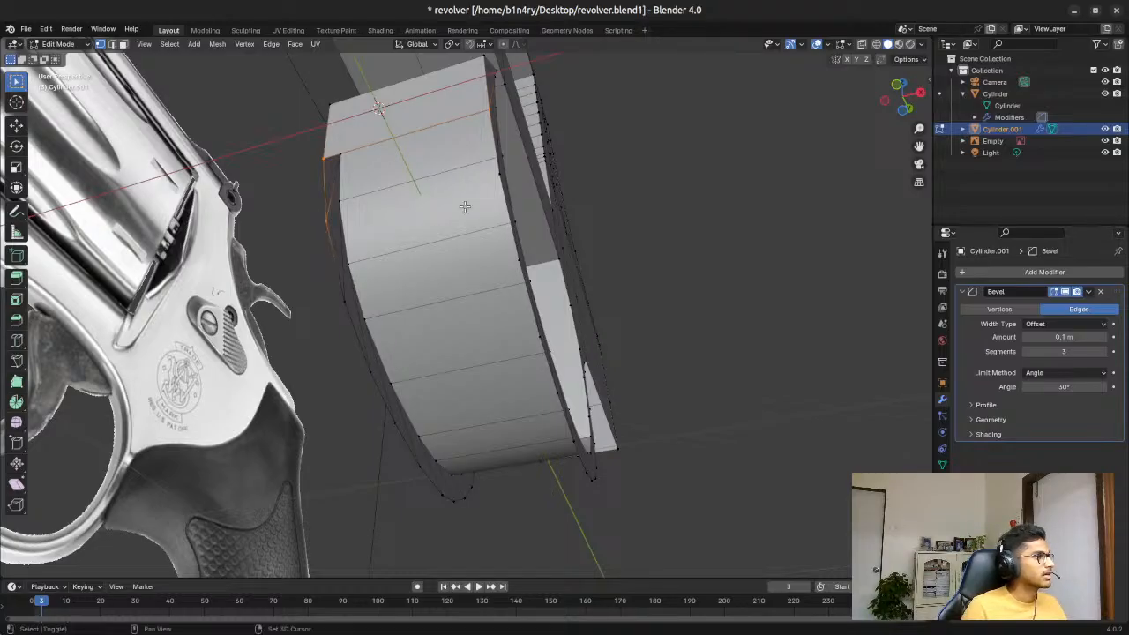
right_click(500, 176)
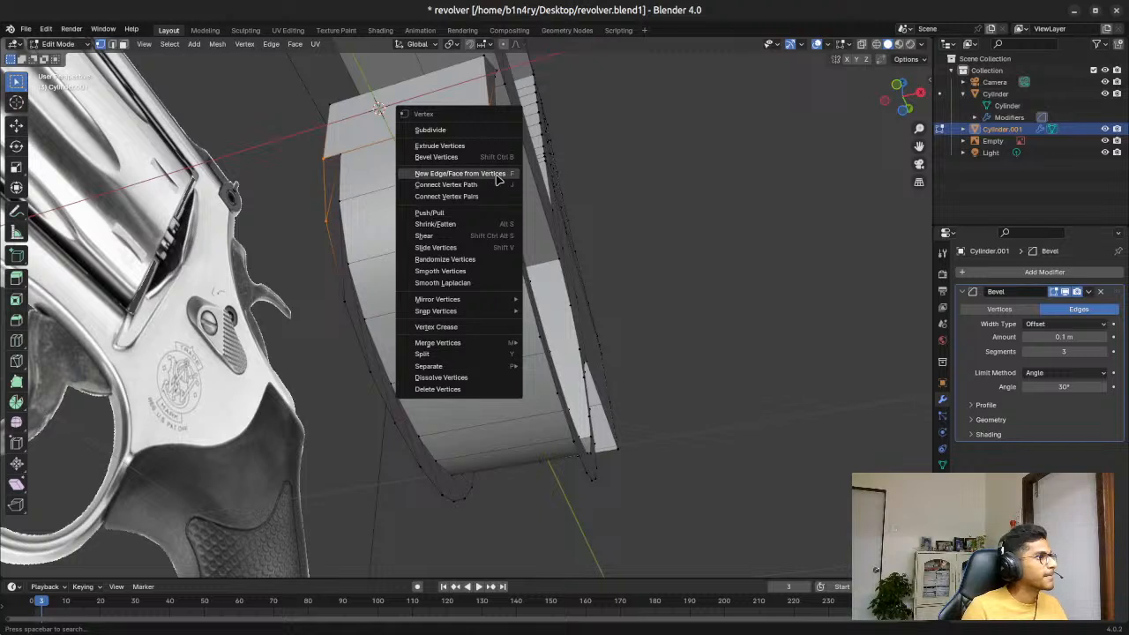
left_click(495, 174)
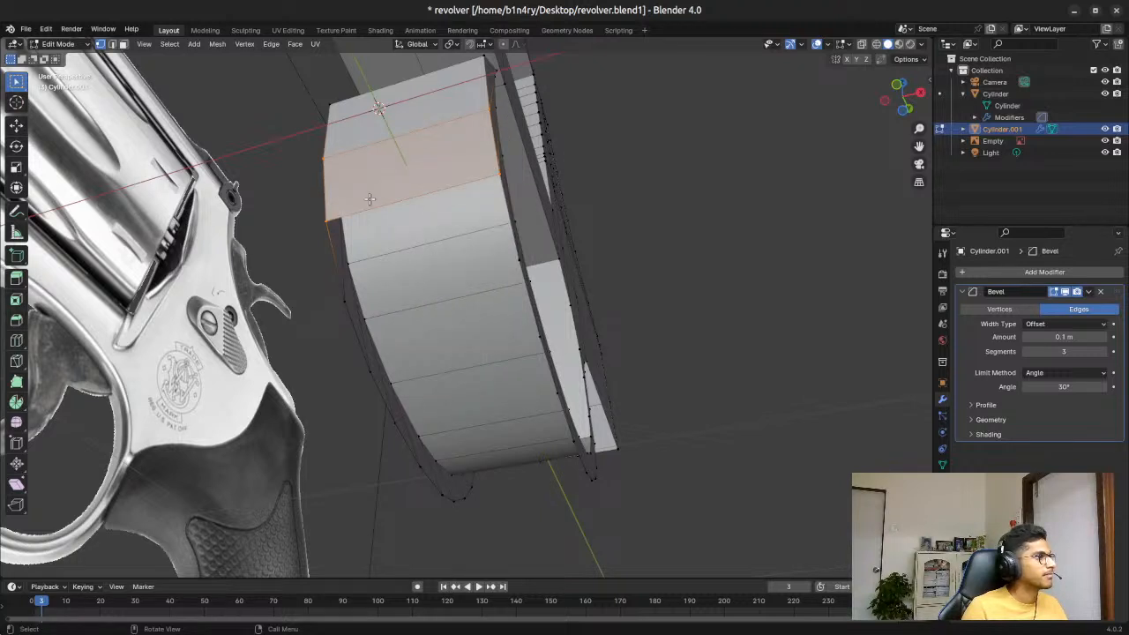
Step: Close the second outer-rim gap down the guard's front leg with a face made from its four corner vertices
left_click(322, 220)
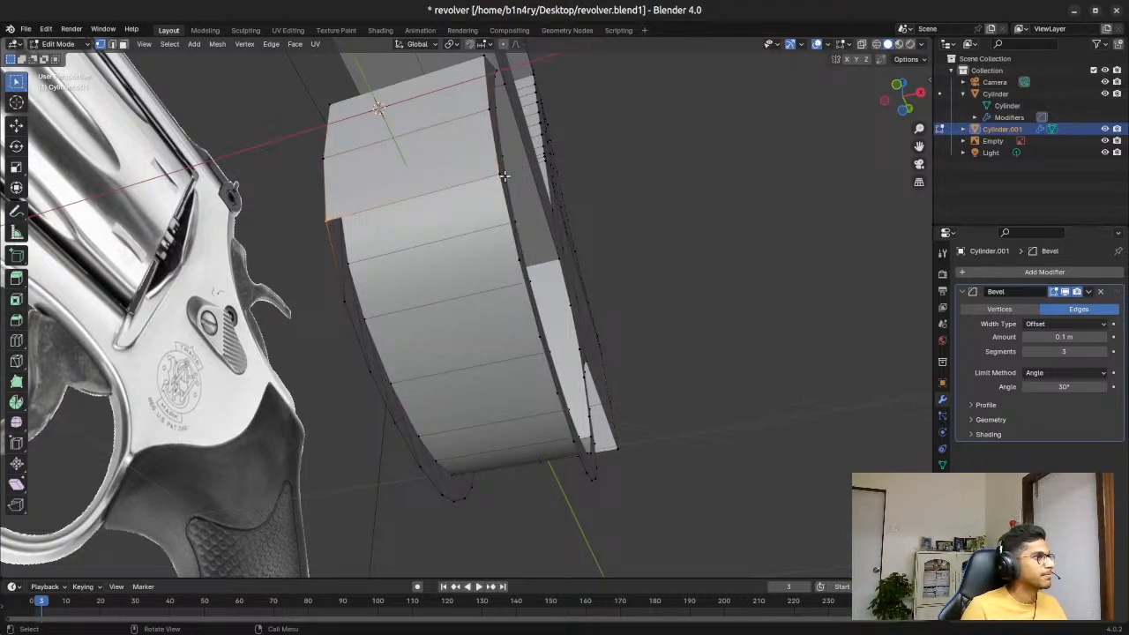
left_click(343, 301, "shift")
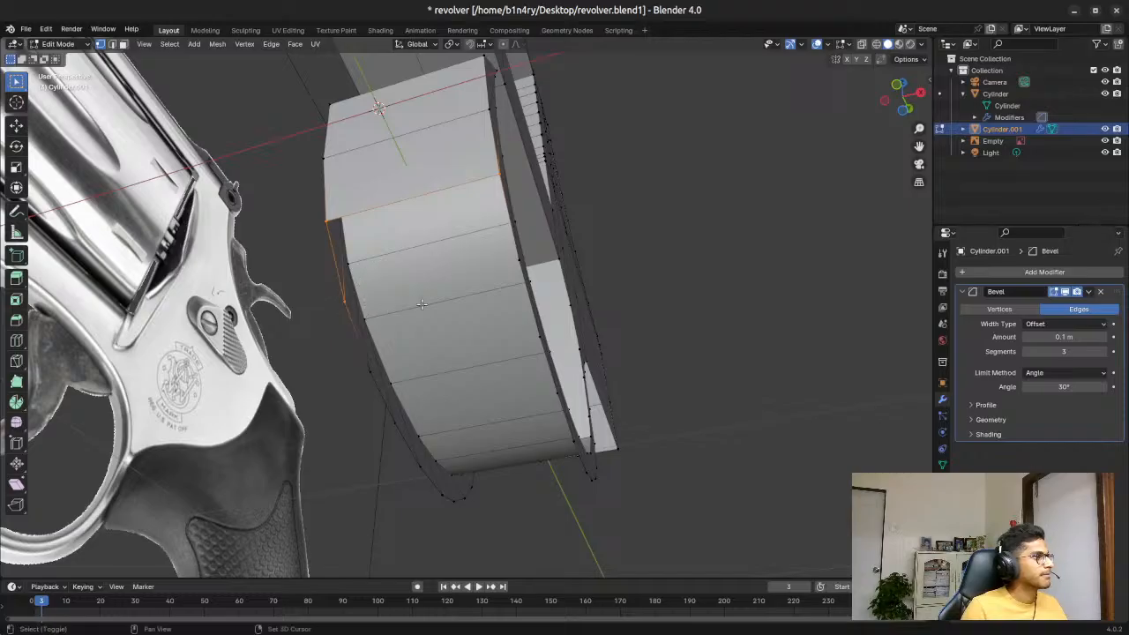
left_click(520, 260, "shift")
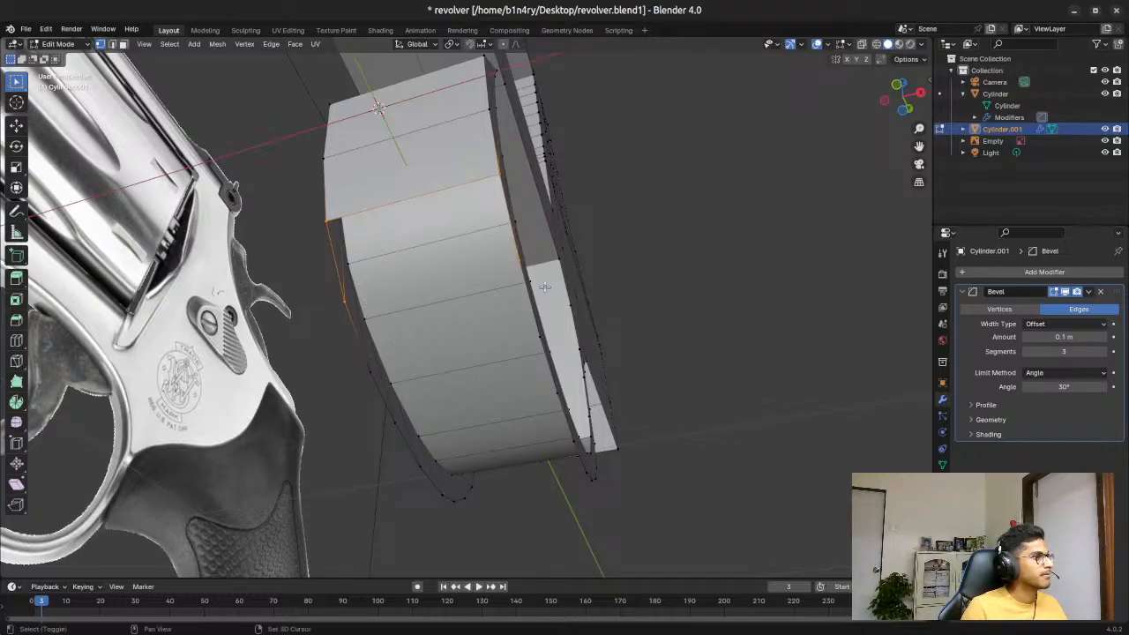
right_click(455, 205)
left_click(454, 205)
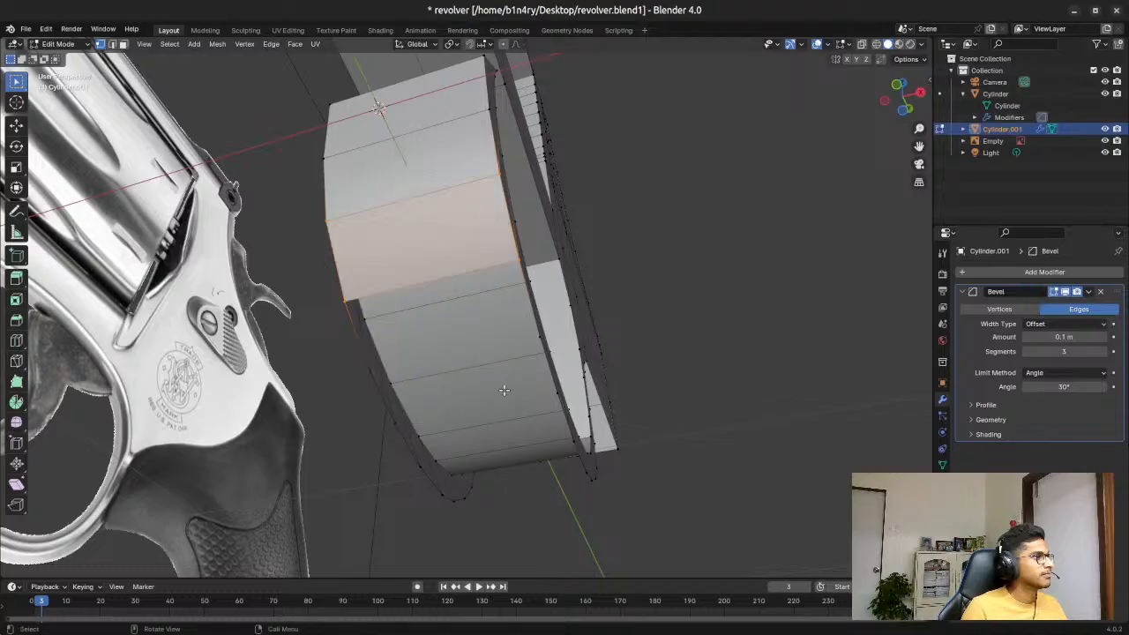
Step: Extend the outer skin one more segment down the guard's front curve by creating a face from four rim vertices
left_click(348, 304)
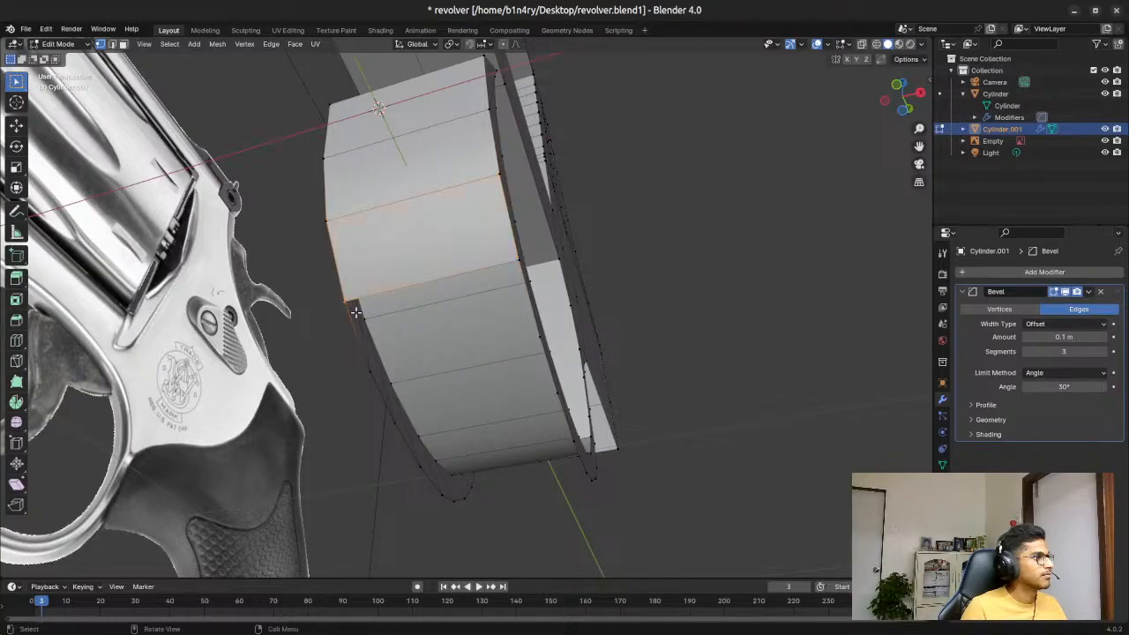
left_click(518, 263, "shift")
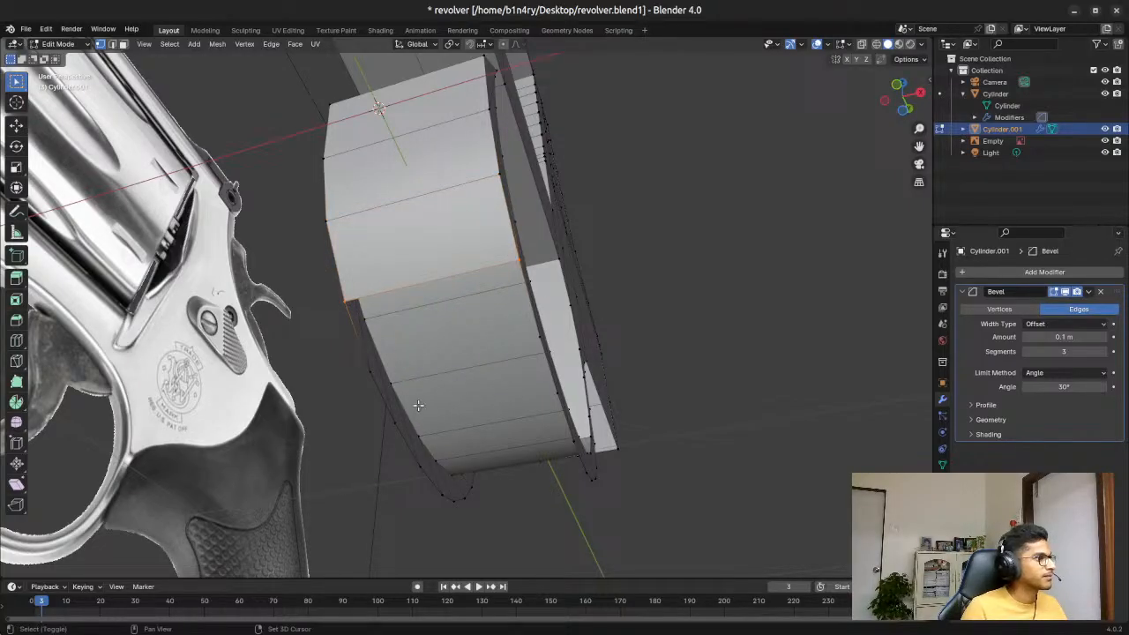
left_click(370, 377, "shift")
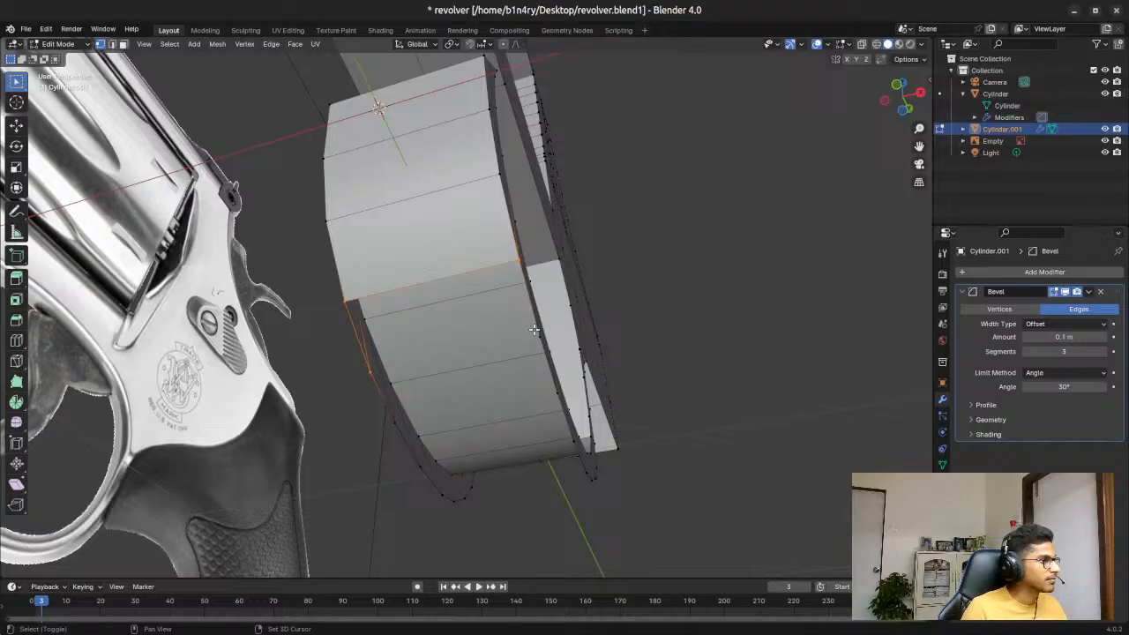
right_click(476, 285)
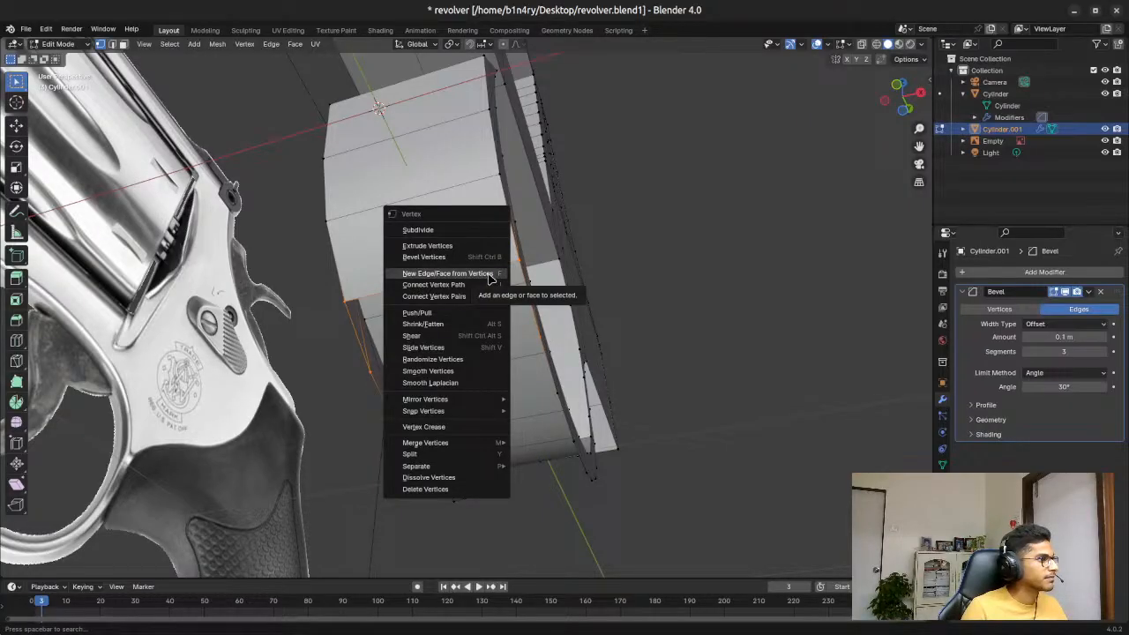
left_click(491, 275)
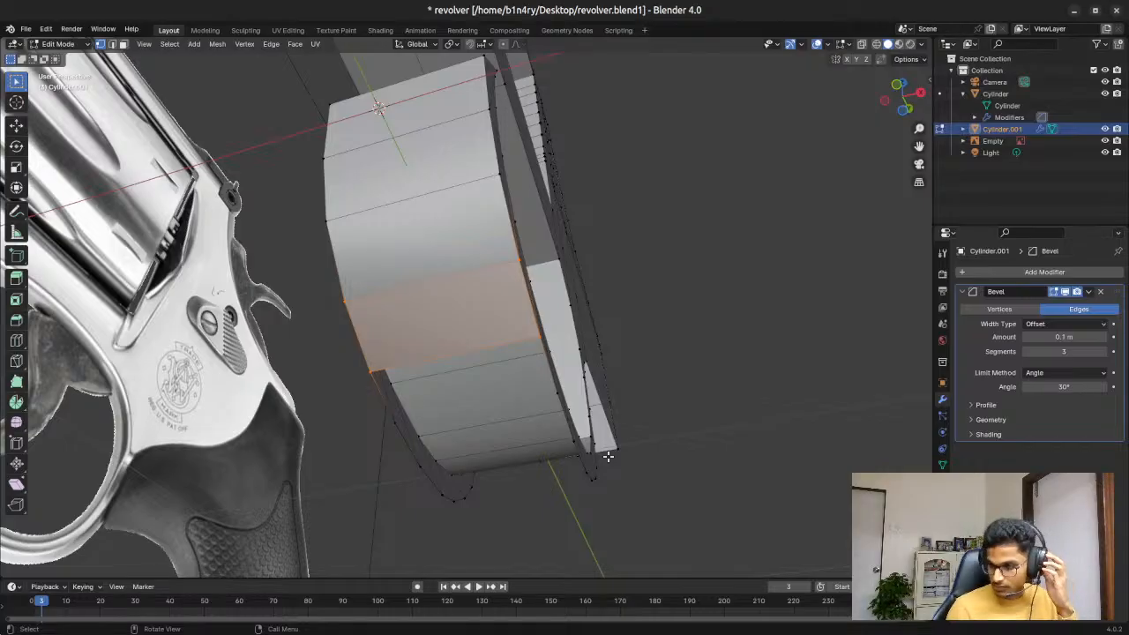
Step: Fill the following outer-rim segment, where the guard's front curve turns toward the underside, with a new four-vertex face
left_click(365, 360)
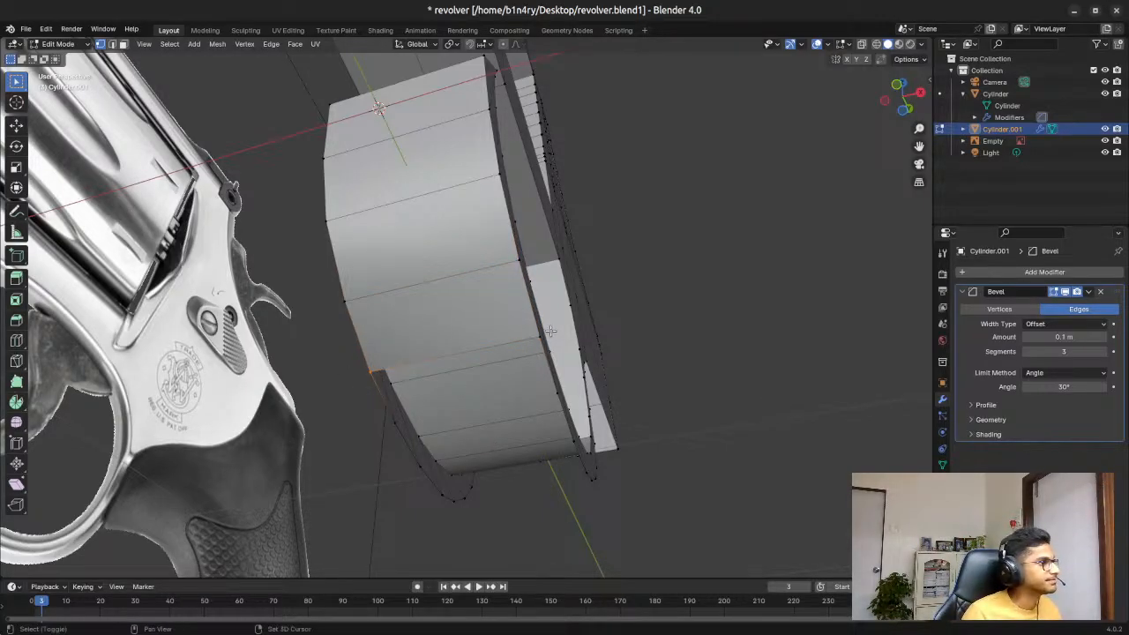
key("b")
left_click_drag(545, 349, 546, 349, "shift")
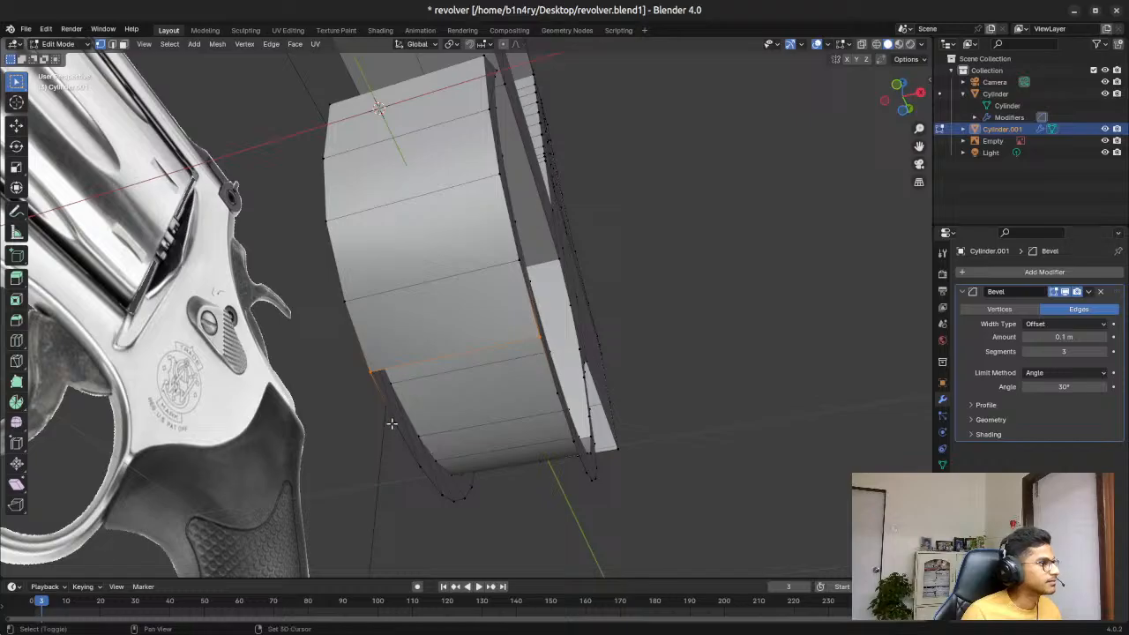
mouse_move(385, 421)
left_mouse_down("shift")
mouse_move(396, 430)
mouse_move(402, 418)
left_mouse_up("shift")
key("ctrl+v")
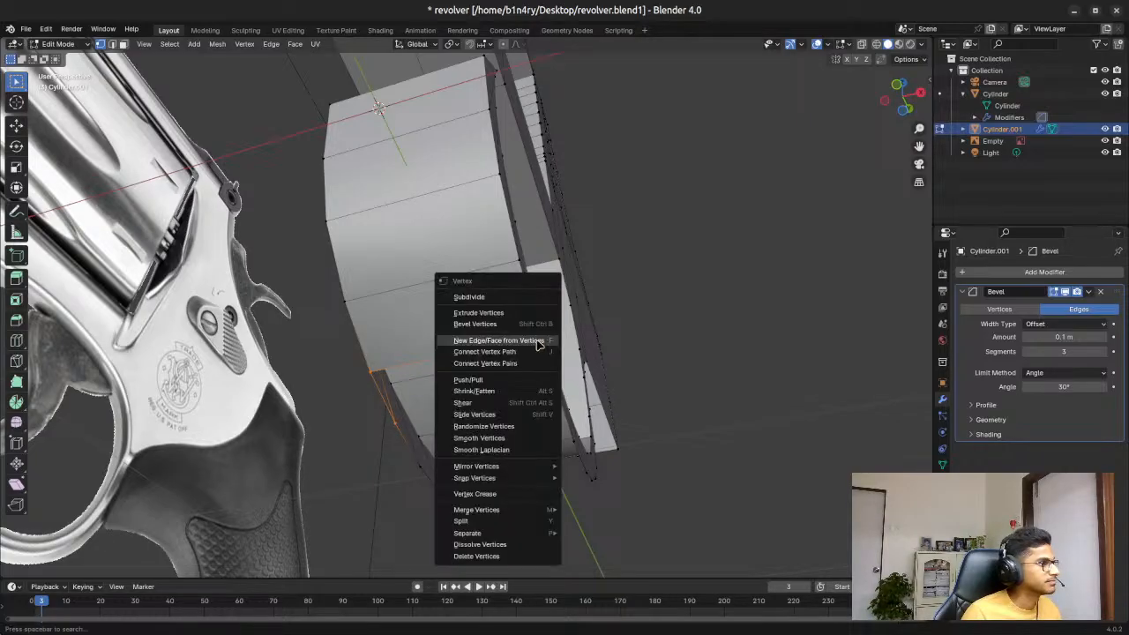
left_click(538, 342)
Step: From below, create a face between the last filled edge and the next pair of outer-rim vertices on the guard's underside
middle_click_drag(782, 401, 555, 207)
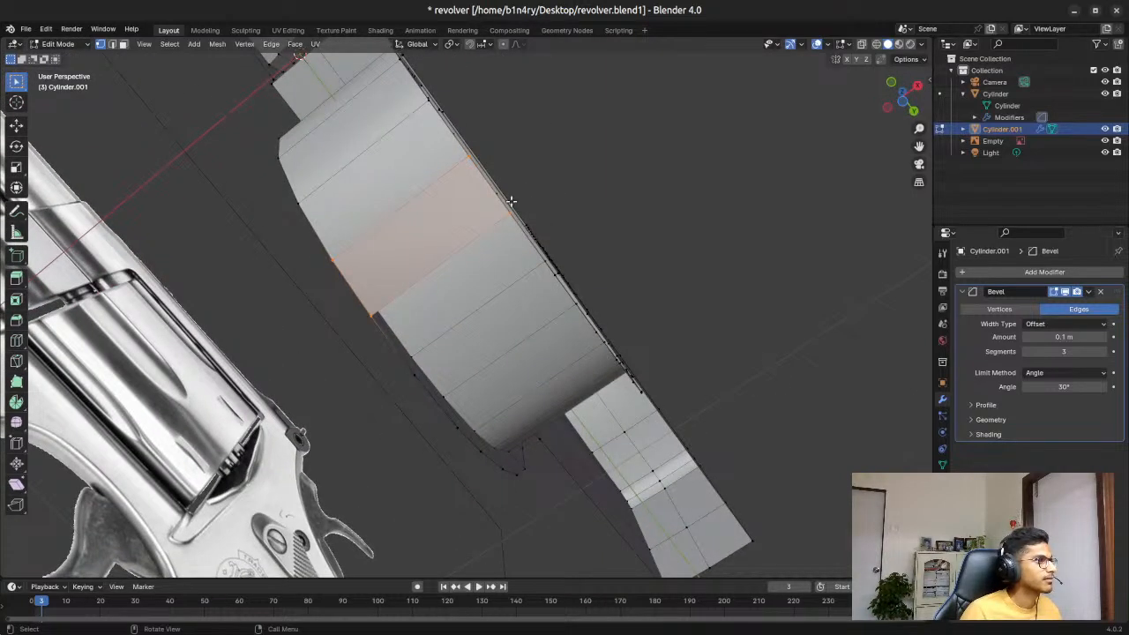
left_click_drag(522, 226, 507, 209)
left_click_drag(364, 307, 373, 330, "shift")
left_click_drag(406, 371, 422, 384, "shift")
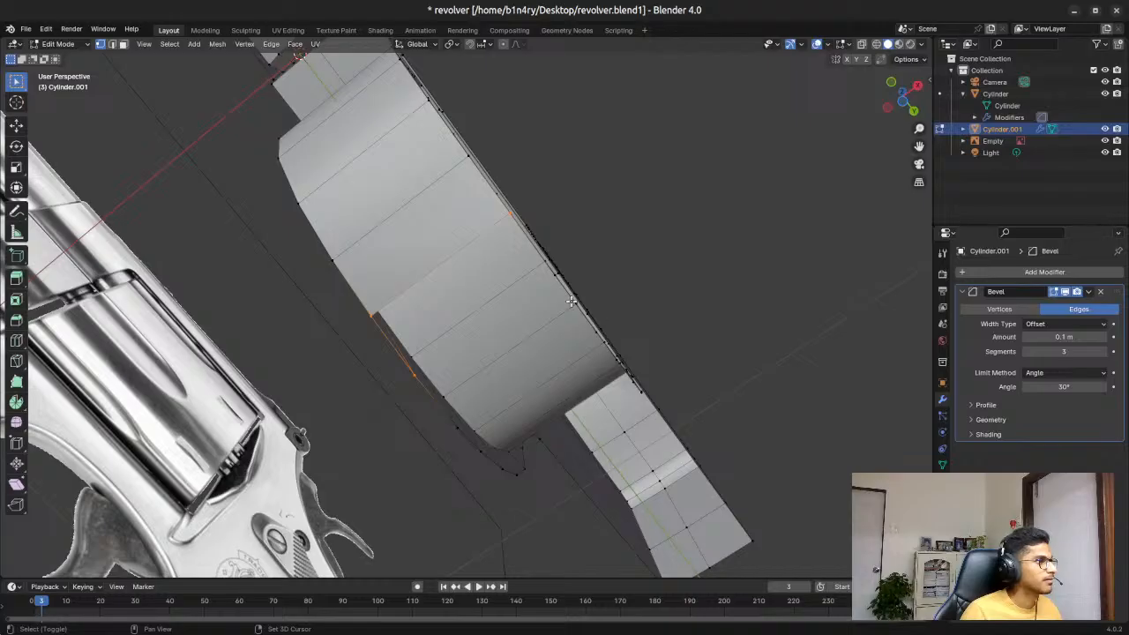
middle_click_drag(660, 240, 655, 275)
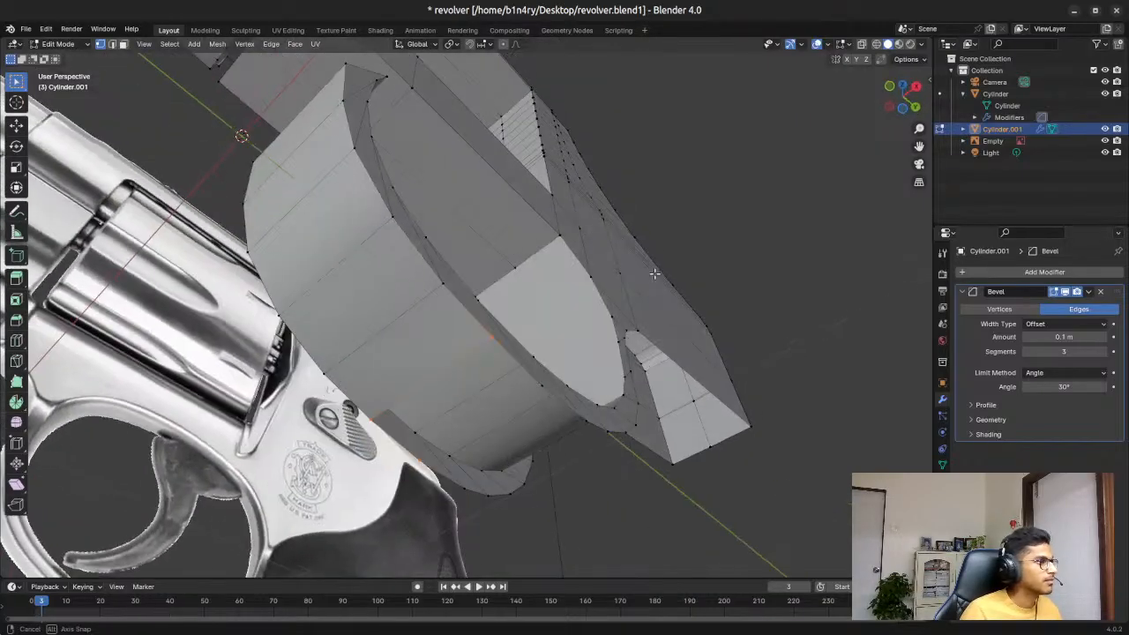
right_click(547, 391)
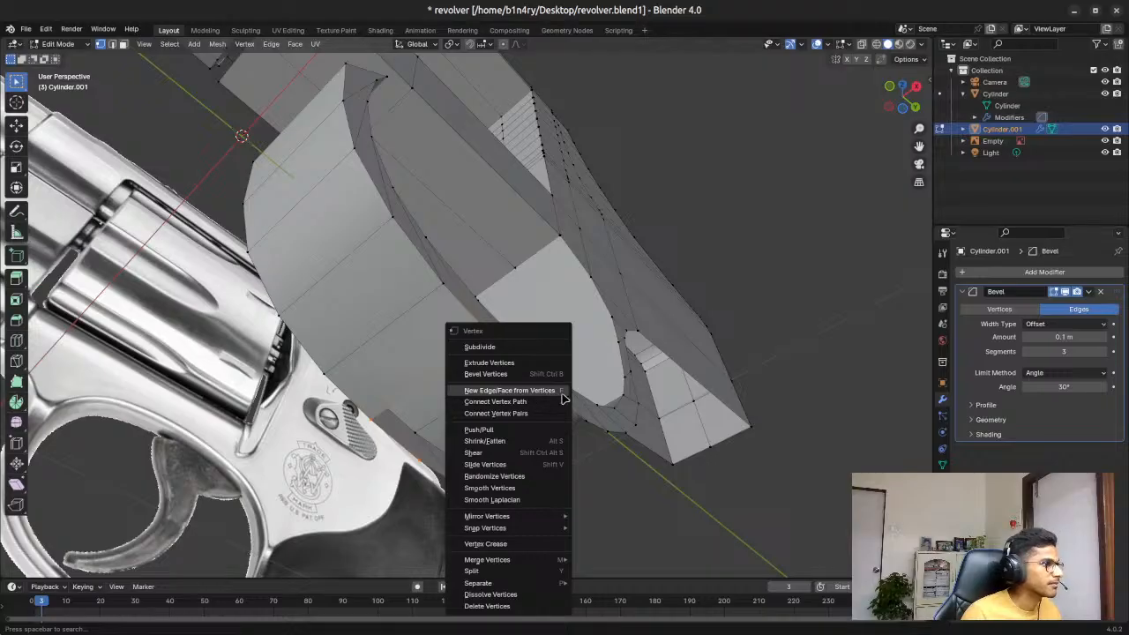
Step: Continue the underside skin rearward with a face joining the next four outer-rim vertices on both sides of the guard
middle_click_drag(632, 440, 507, 418)
left_click(379, 291)
left_click(459, 433, "shift")
left_click(515, 409, "shift")
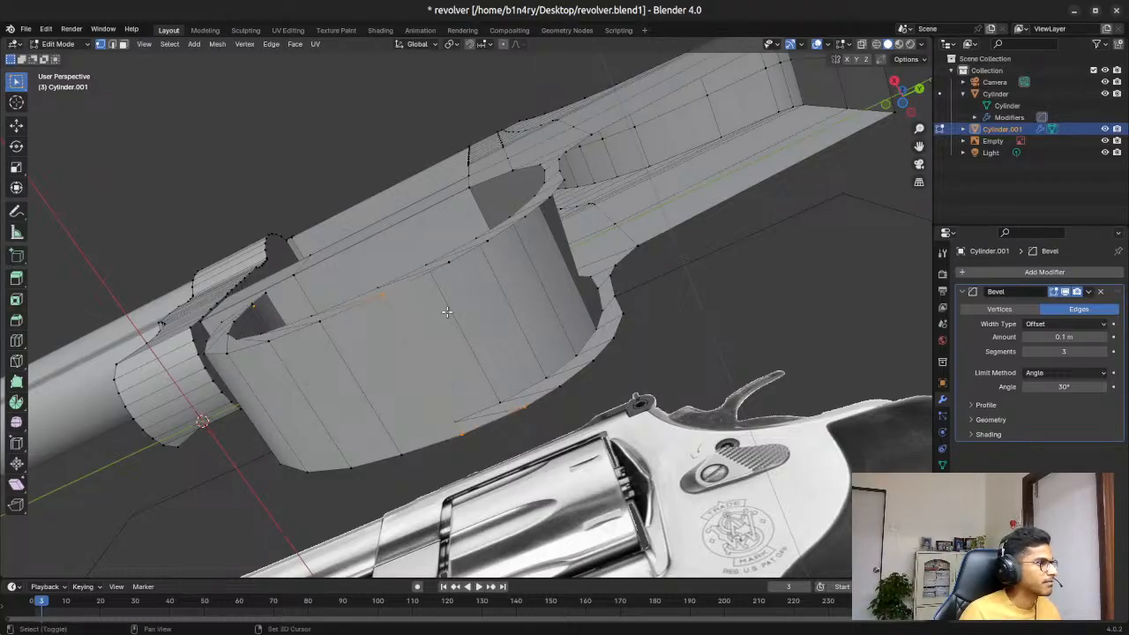
left_click(447, 262, "shift")
right_click(450, 266)
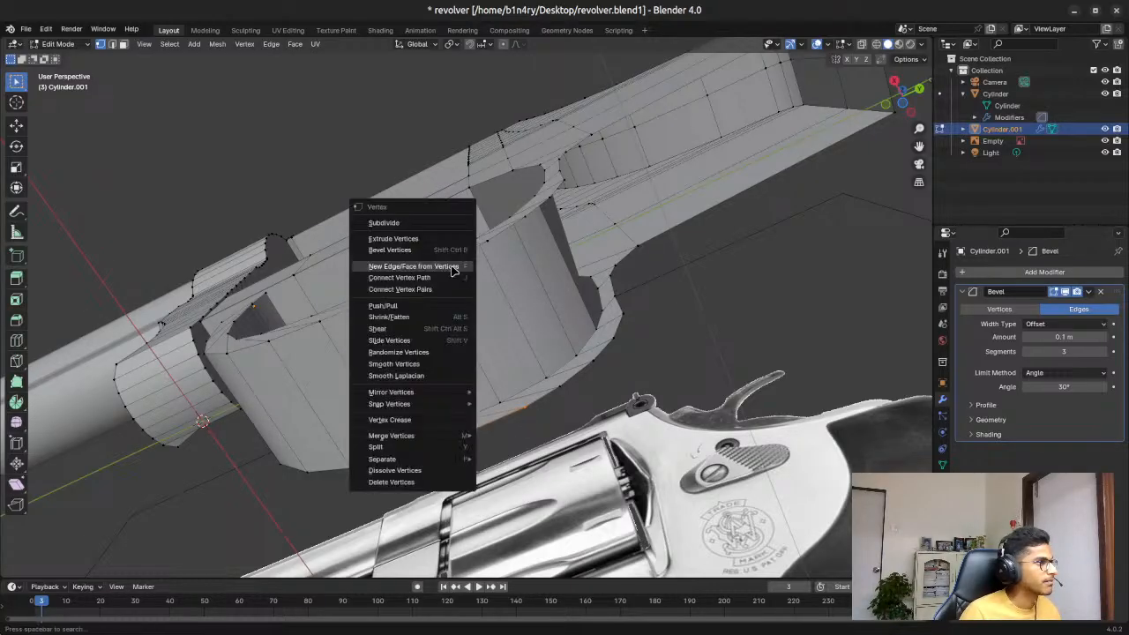
left_click(457, 270)
Step: Fill the narrower outer-rim segment where the guard's underside starts curving up toward the rear
left_click_drag(445, 260, 467, 282)
left_click_drag(517, 394, 538, 414, "shift")
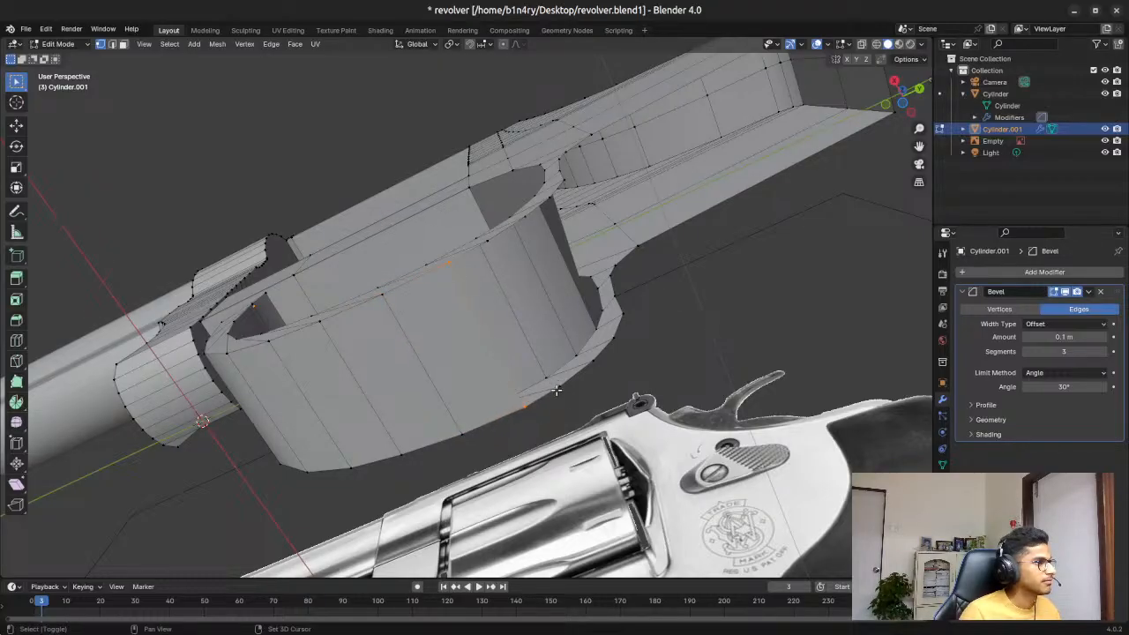
left_click(560, 384, "shift")
key("ctrl+v")
Step: Add a four-vertex face over the next outer-rim segment along the guard's lower rear curve
left_click(483, 240)
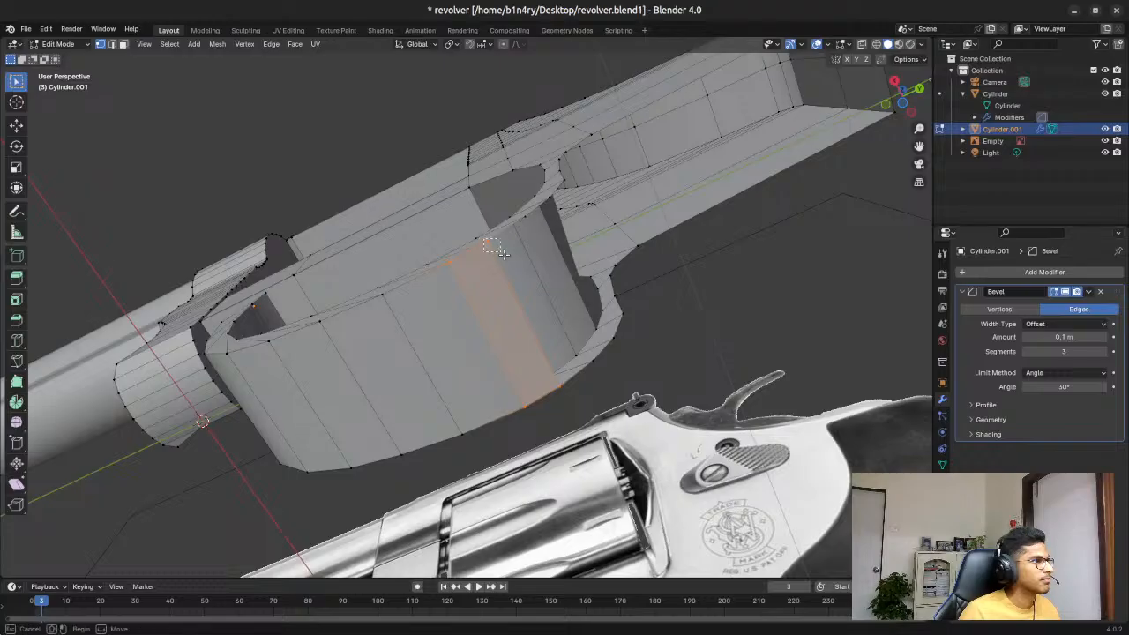
left_click(557, 382, "shift")
left_click(557, 381, "shift")
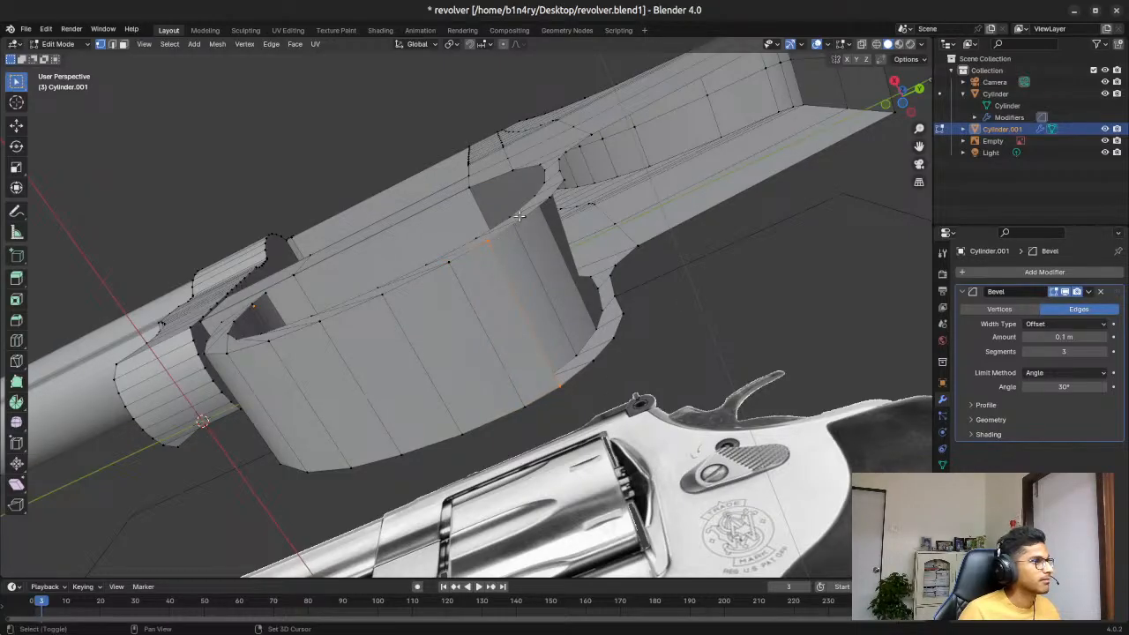
left_click(592, 358, "shift")
right_click(592, 365)
left_click(587, 361)
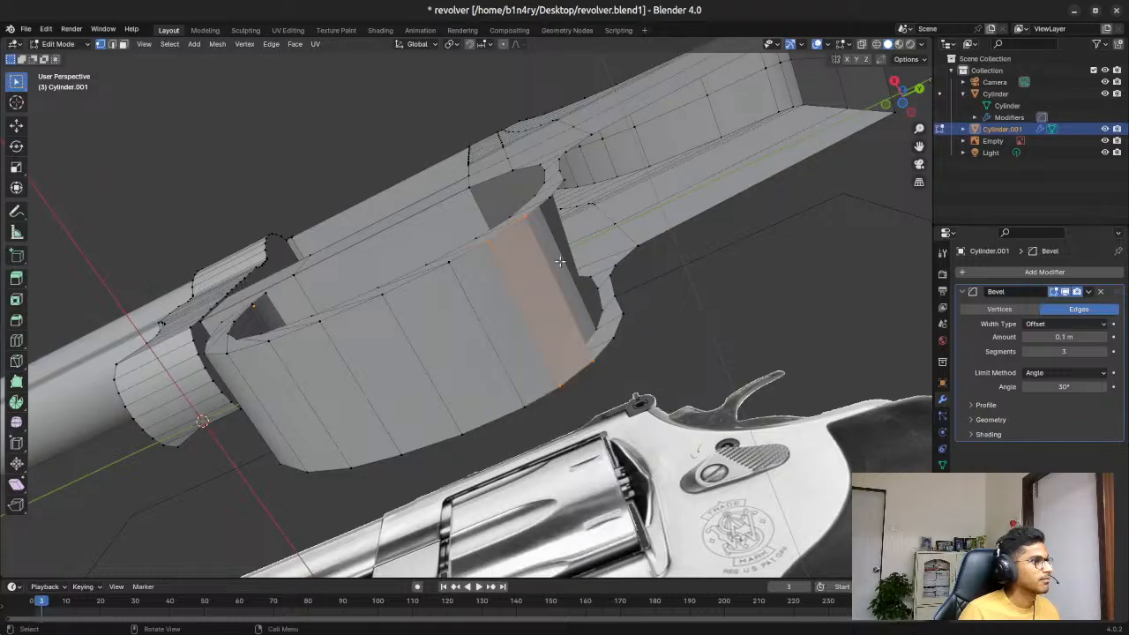
Step: Close one more outer-rim segment further up the guard's rear curve with a face from its four vertices
left_click(520, 217, "shift")
left_click(616, 341, "shift")
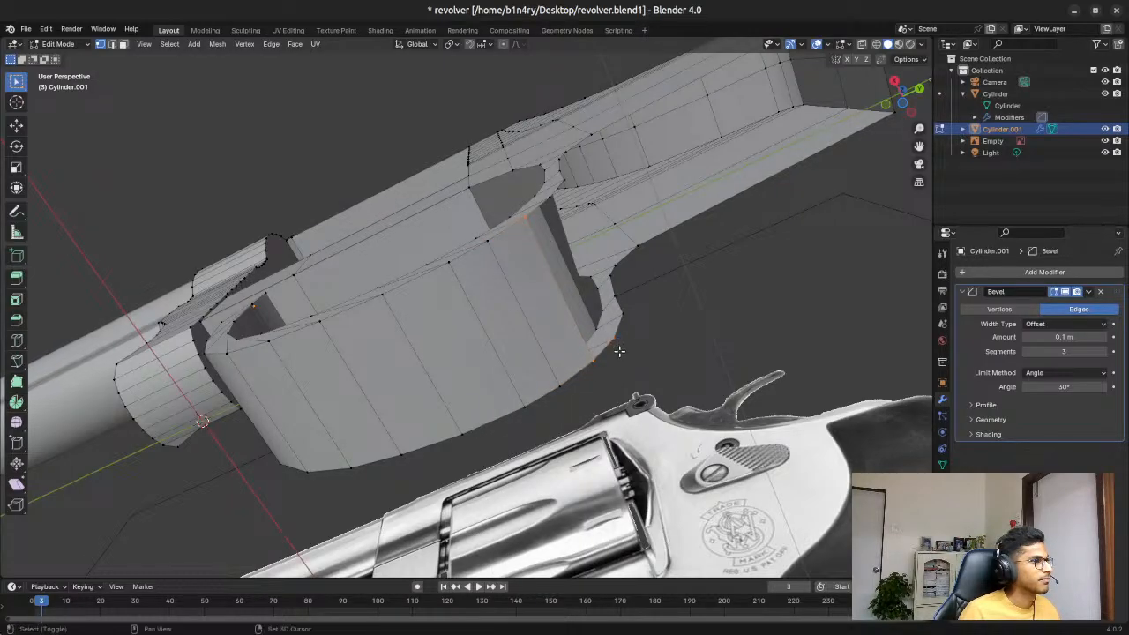
right_click(545, 203)
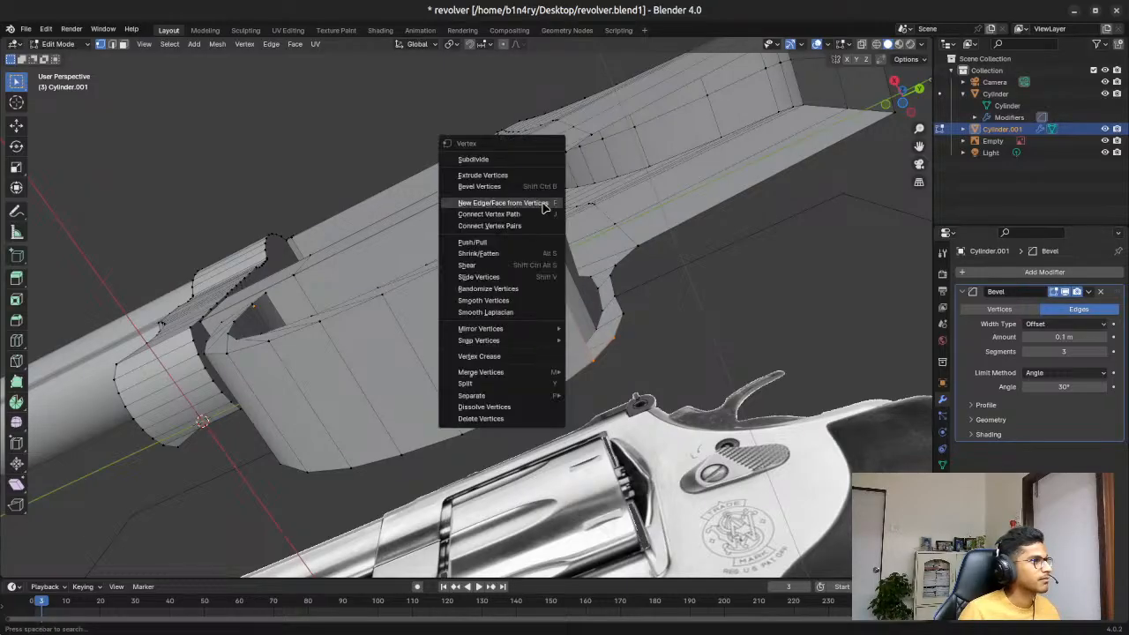
left_click(547, 210)
Step: Viewing the guard from behind, fill a face between the four outer-rim vertices at the base of its rear leg
middle_click_drag(673, 223, 585, 313)
middle_click_drag(676, 293, 444, 383)
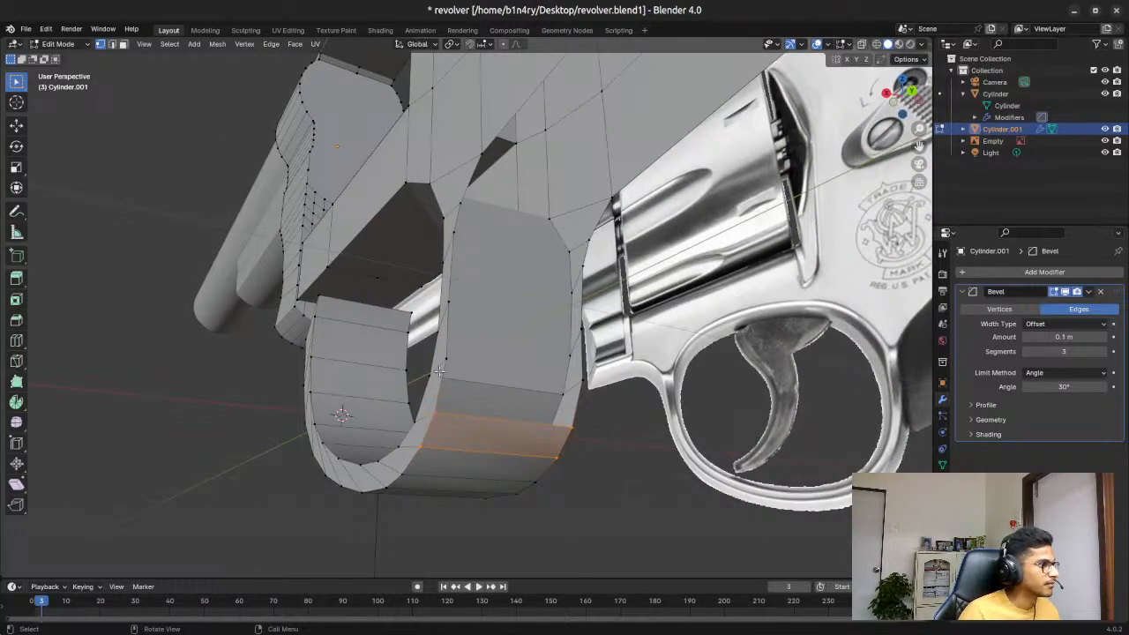
left_click_drag(443, 355, 453, 361)
left_click_drag(578, 378, 595, 396, "shift")
left_click(580, 434, "shift")
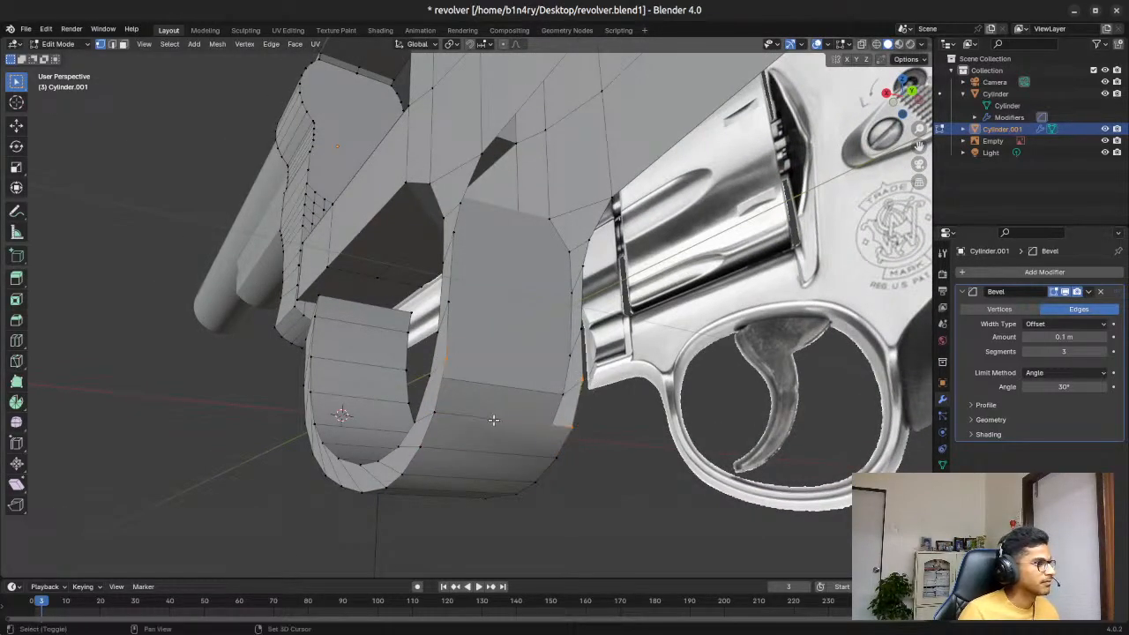
left_click(433, 411, "shift")
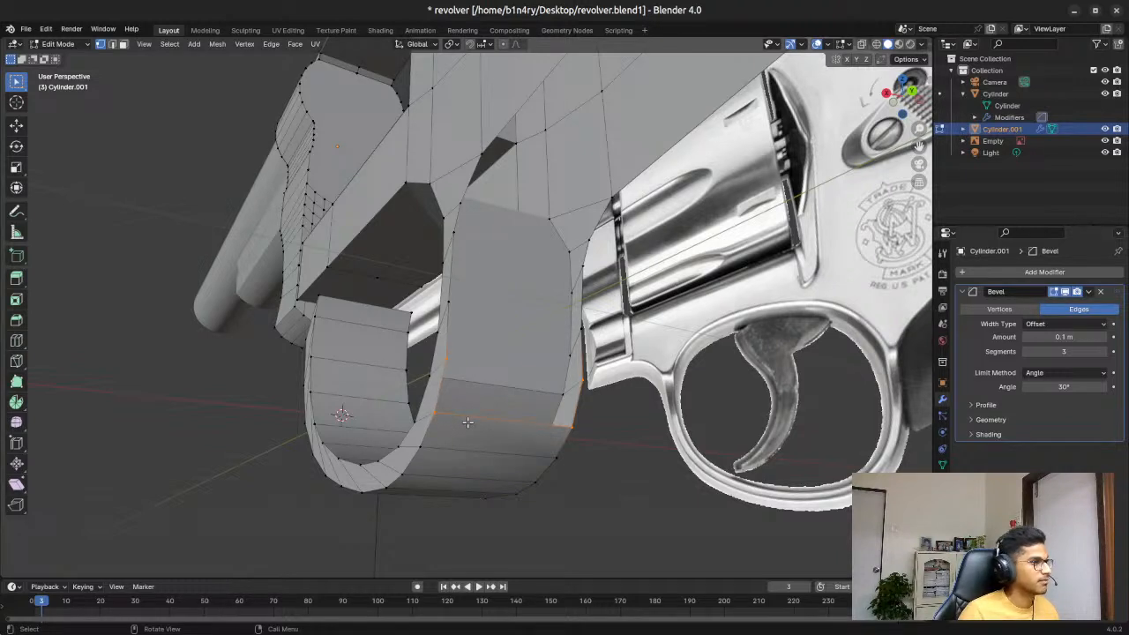
key("f")
Step: Fill the next outer-rim face up the guard's rear leg from its four corner vertices
left_click(447, 299)
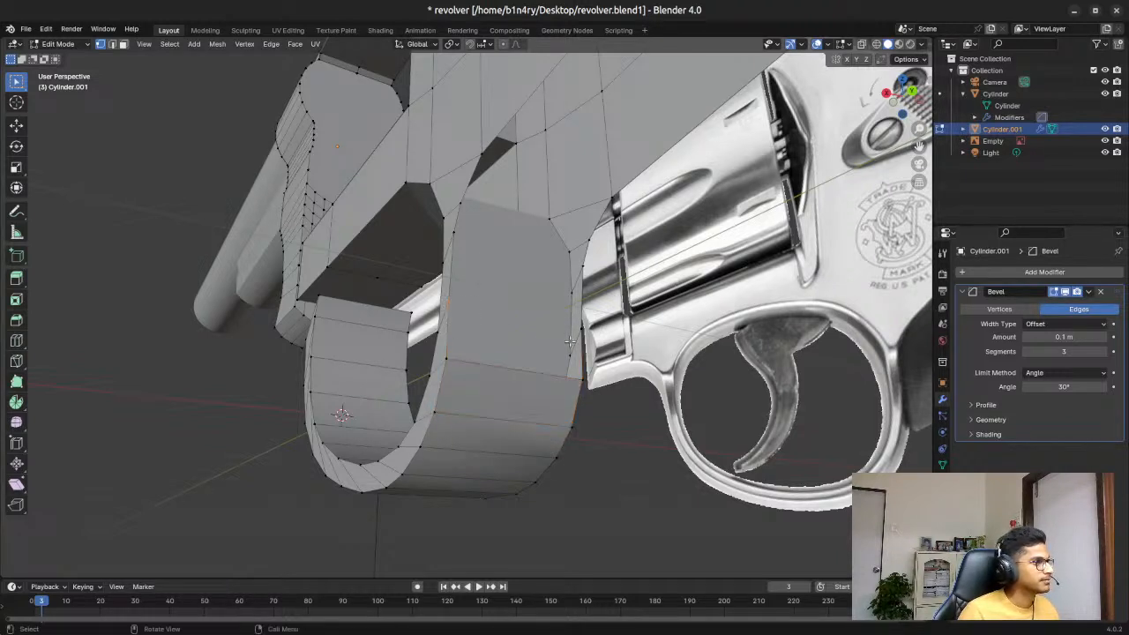
left_click(576, 326, "shift")
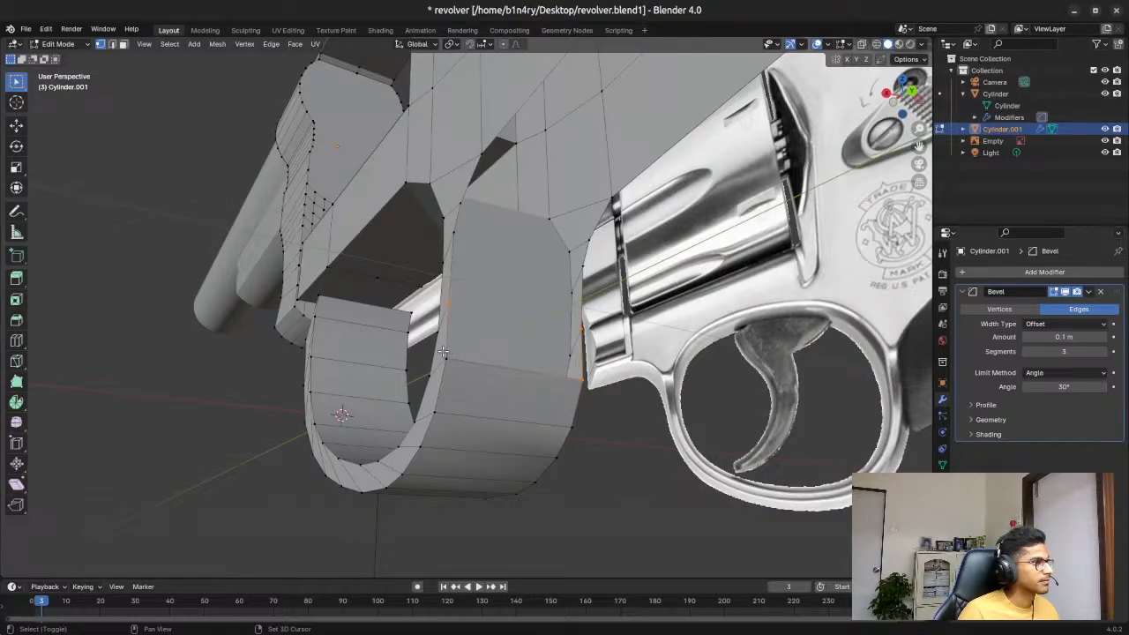
key("f")
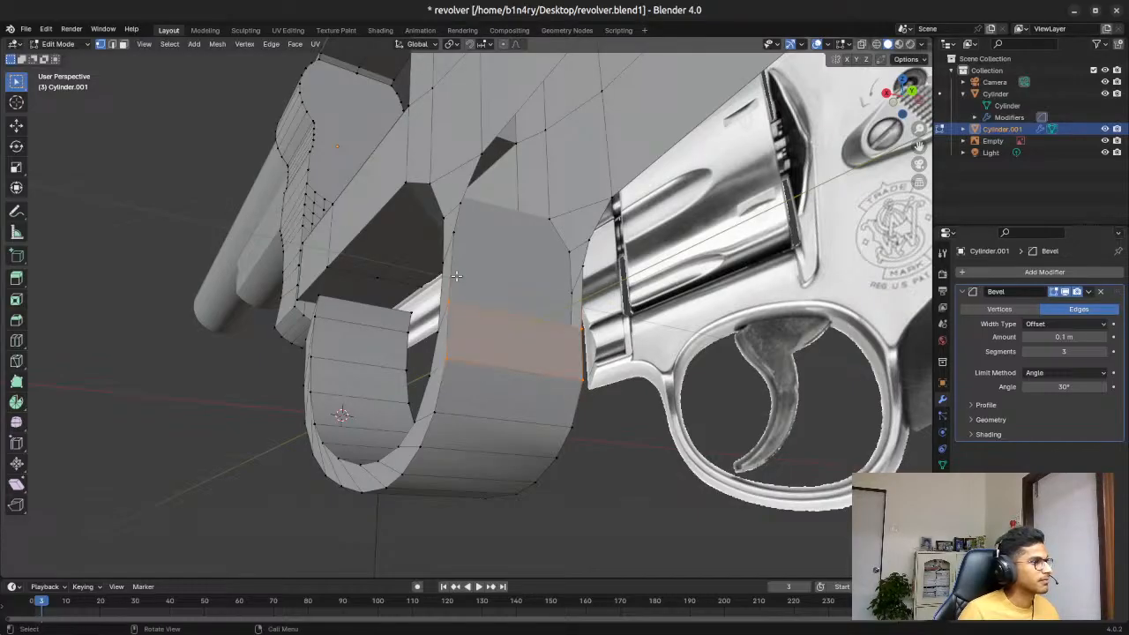
Step: Close the taller outer-rim segment on the upper half of the rear leg with a four-vertex face
left_click(450, 231)
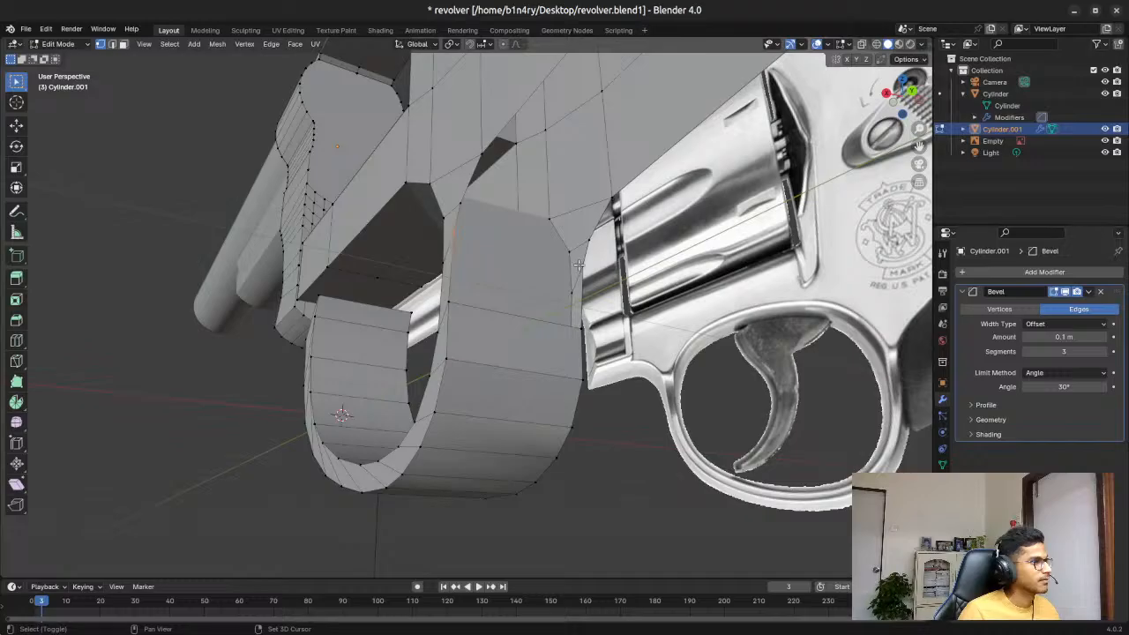
left_click(583, 329, "shift")
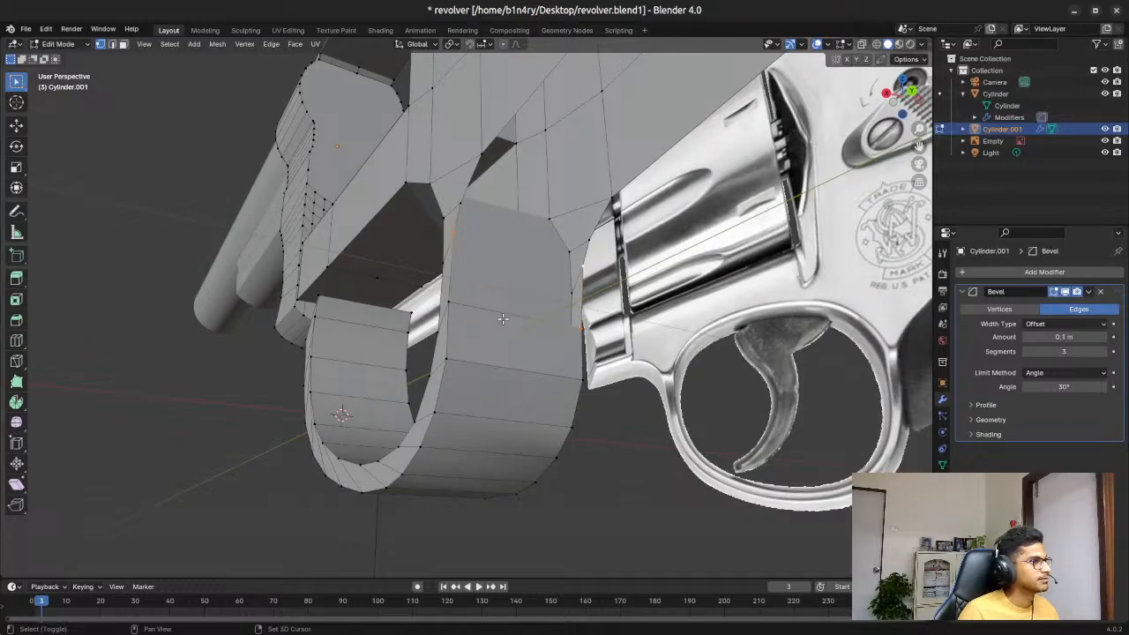
left_click_drag(445, 294, 479, 321, "shift")
key("f")
Step: Fill the last two outer-rim segments at the top of the rear leg, joining it to the frame's underside
key("alt+a")
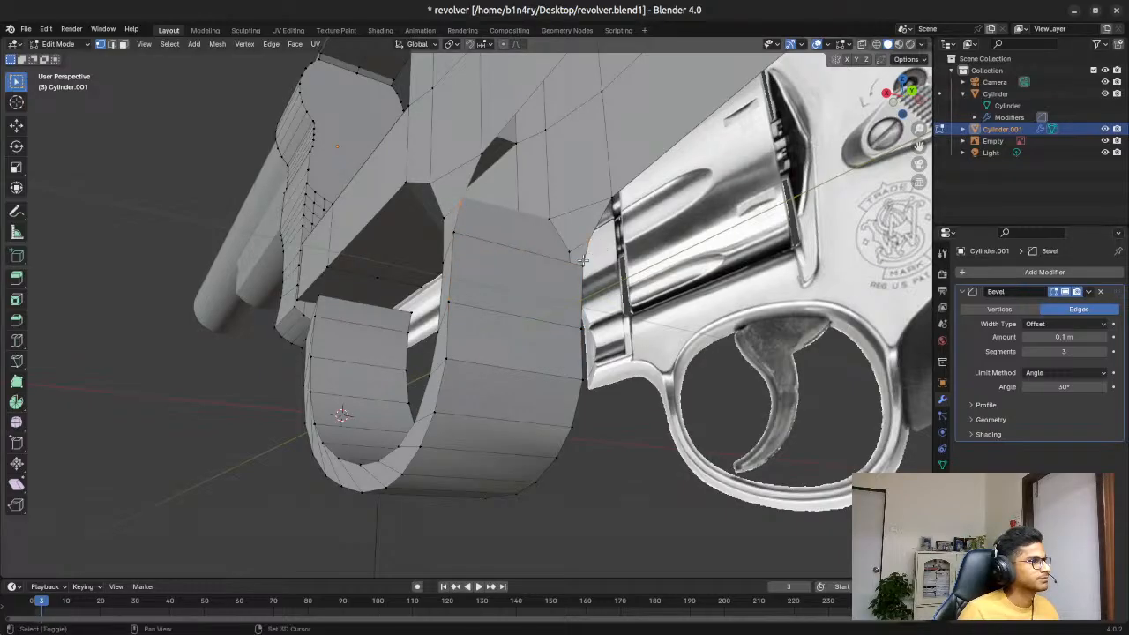
left_click(468, 246, "alt")
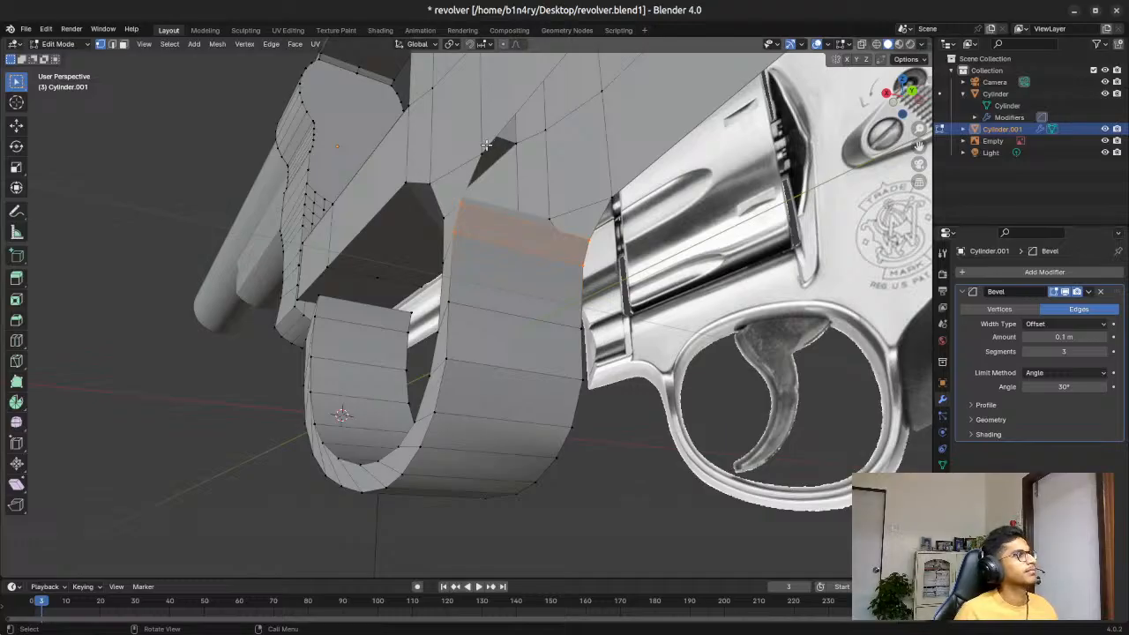
left_click(482, 152)
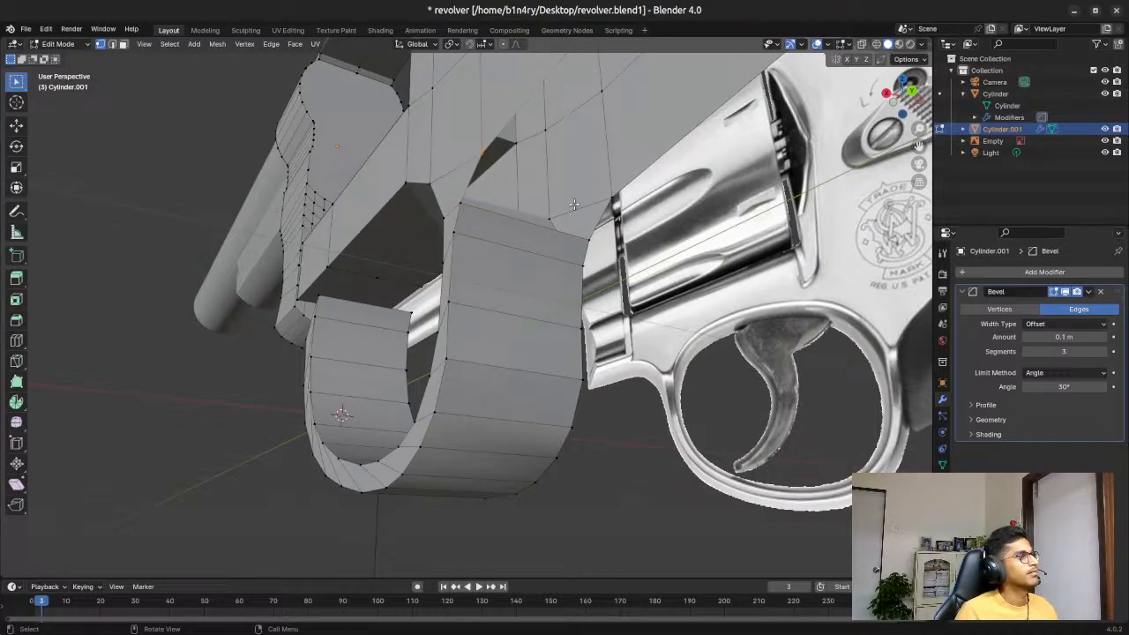
left_click(608, 194, "shift")
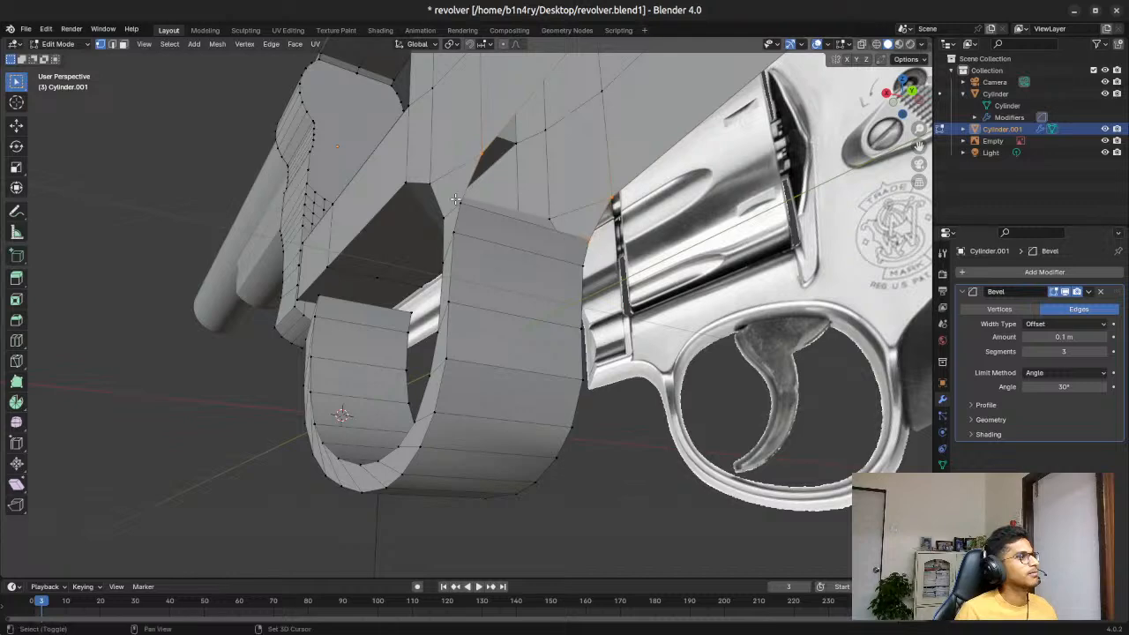
left_click_drag(460, 197, 494, 219, "shift")
middle_click_drag(655, 346, 702, 227)
left_click_drag(468, 222, 573, 252)
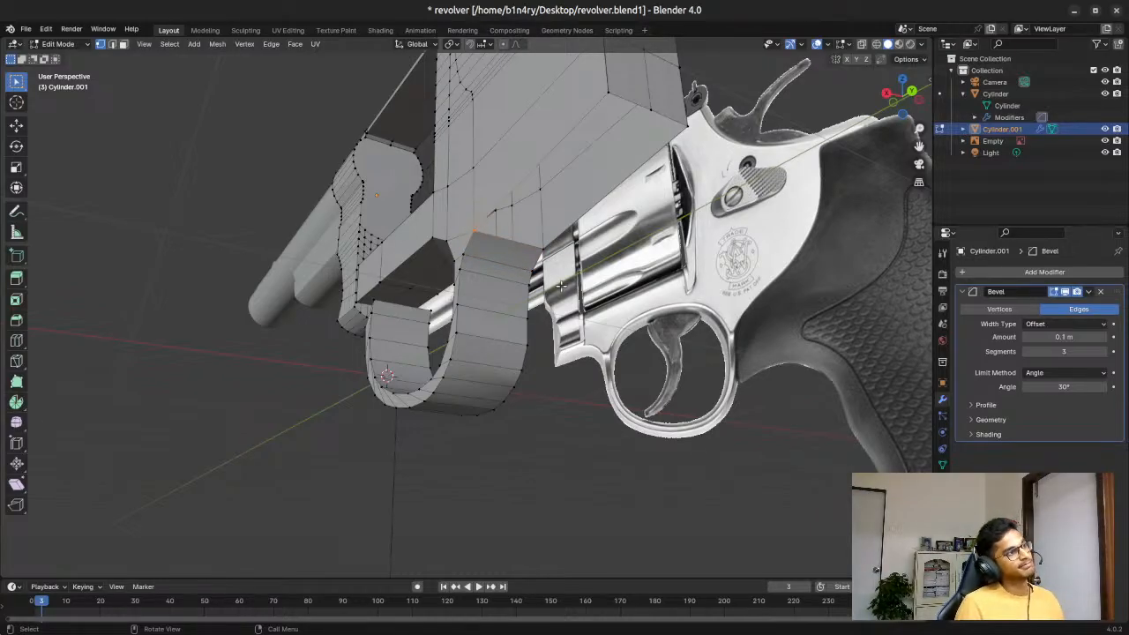
left_click_drag(537, 241, 556, 260)
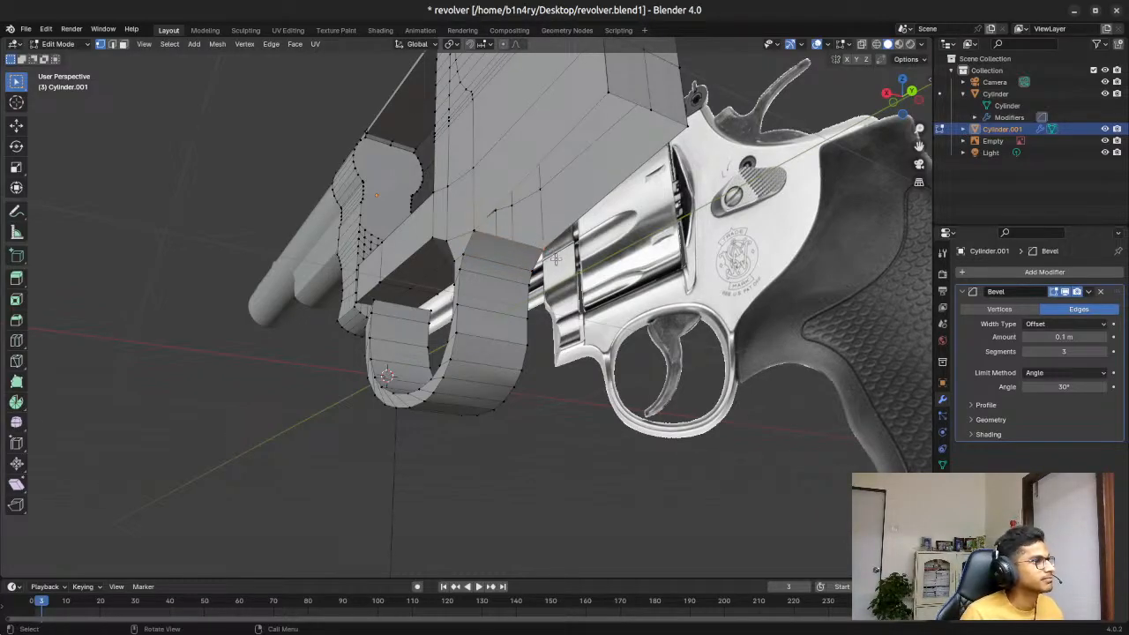
left_click(475, 231, "shift")
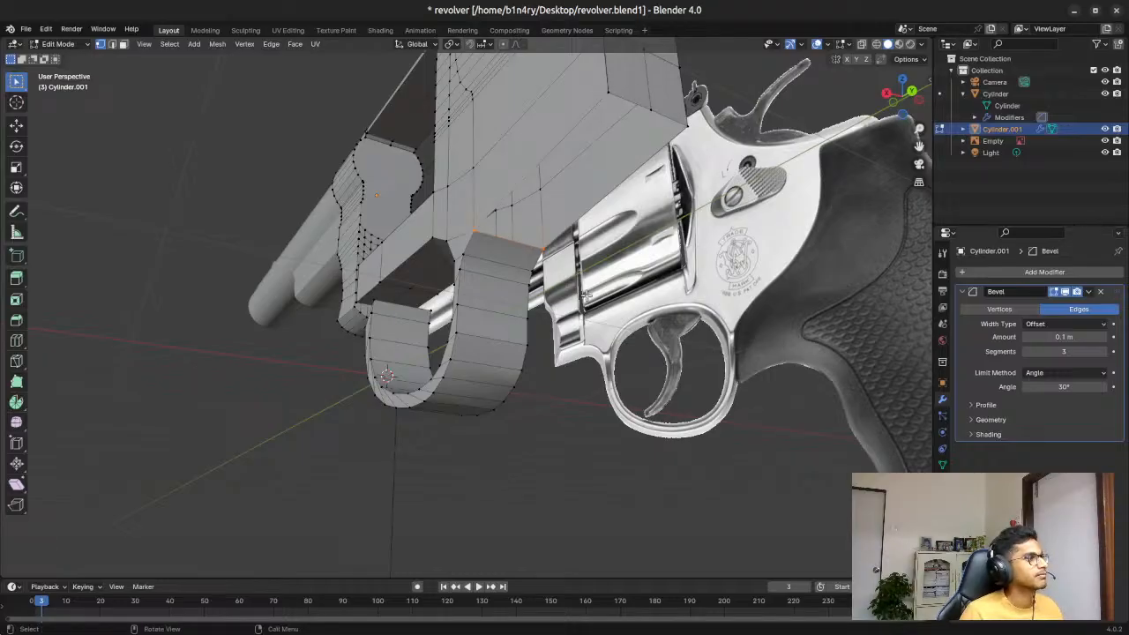
Step: Delete the two underside faces at the front of the frame's lower bar, above the guard's front leg
middle_click_drag(342, 241, 426, 262)
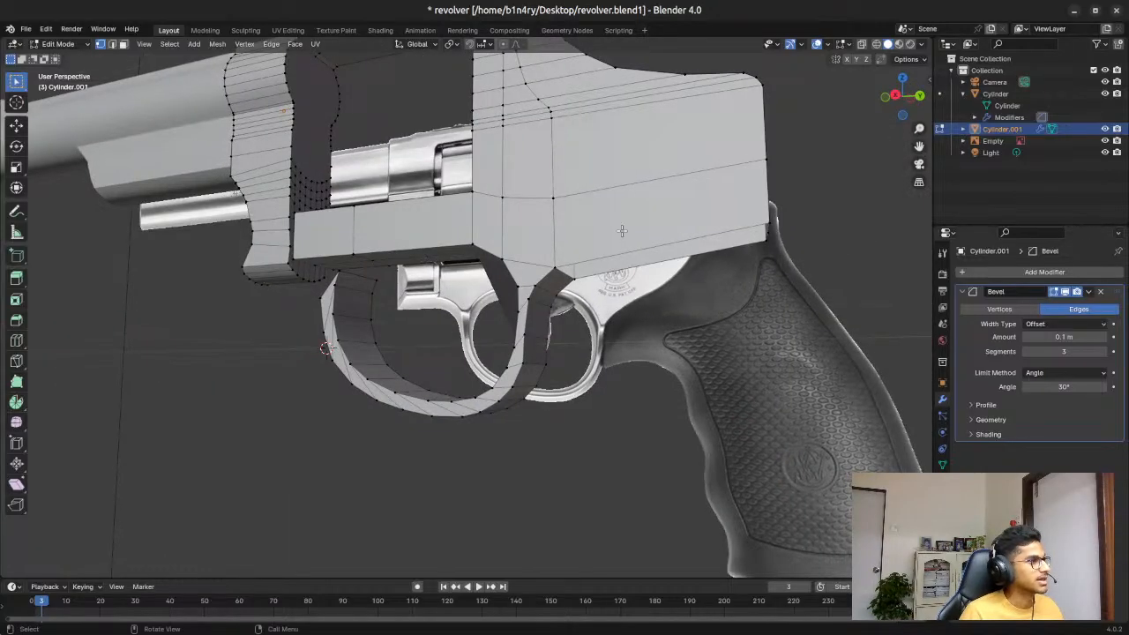
middle_click_drag(183, 196, 265, 202)
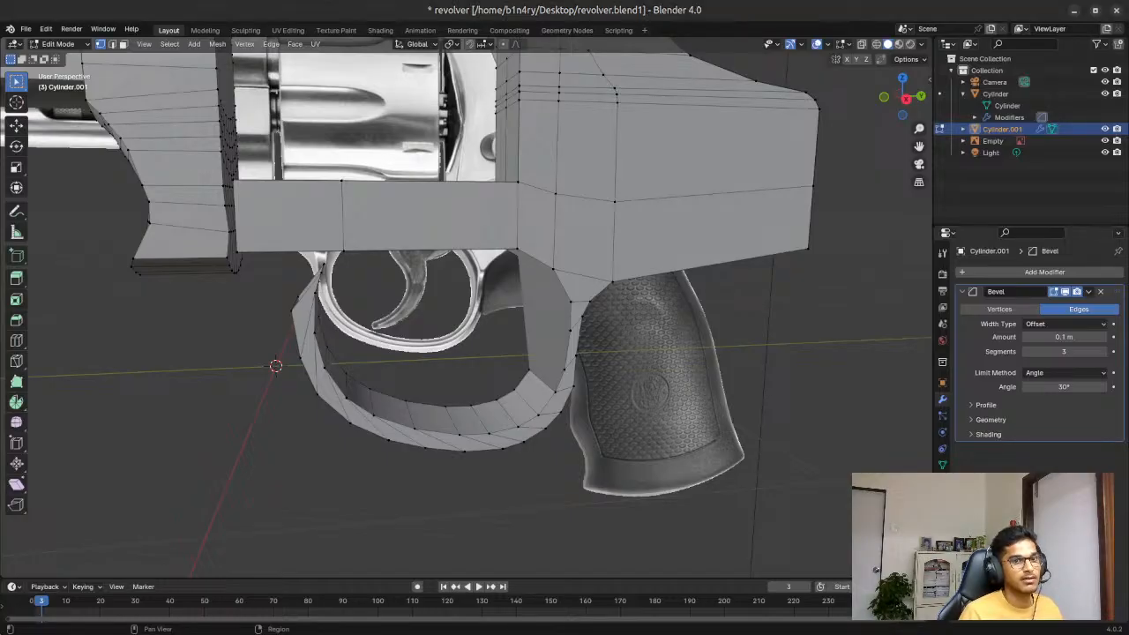
scroll(265, 255, "up", 2)
middle_click_drag(251, 254, 291, 272)
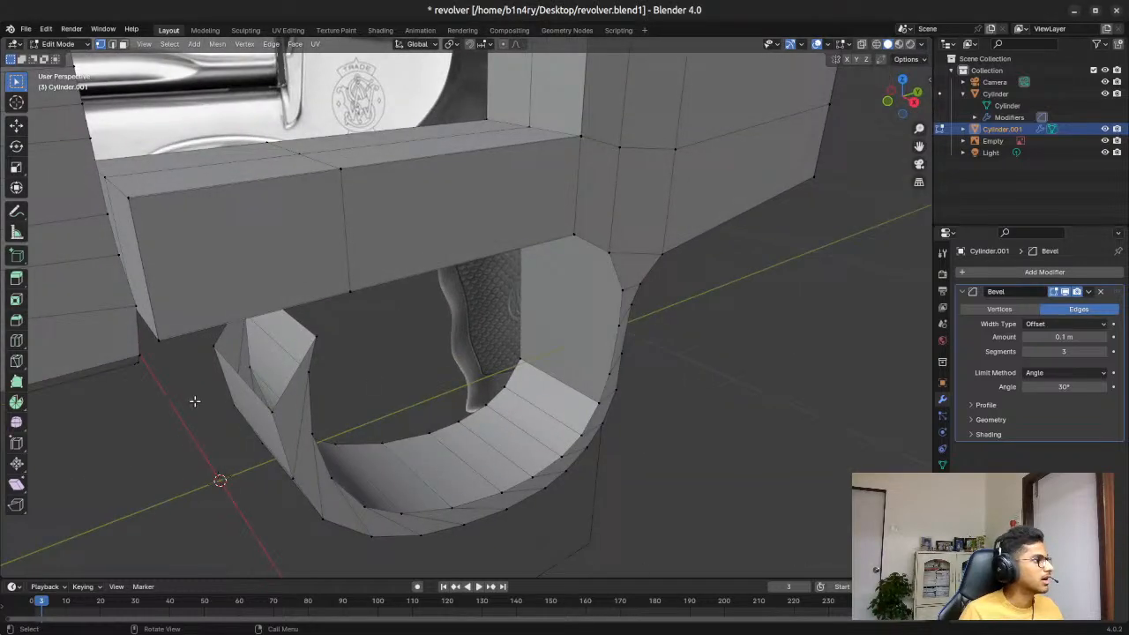
middle_click_drag(205, 419, 201, 261)
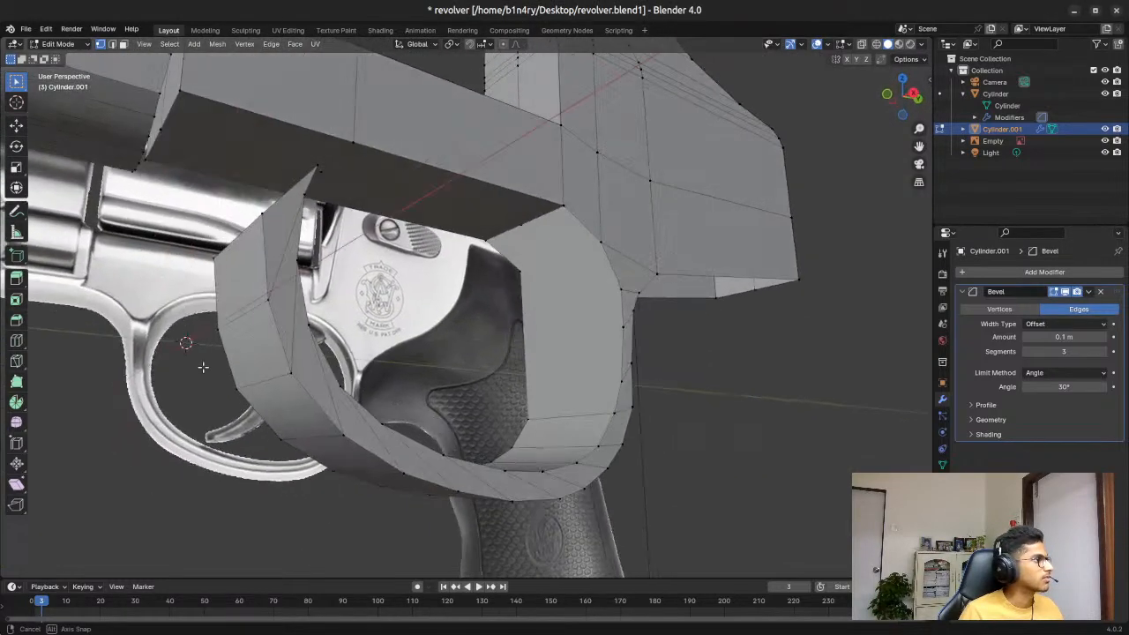
key("3")
left_click(224, 133)
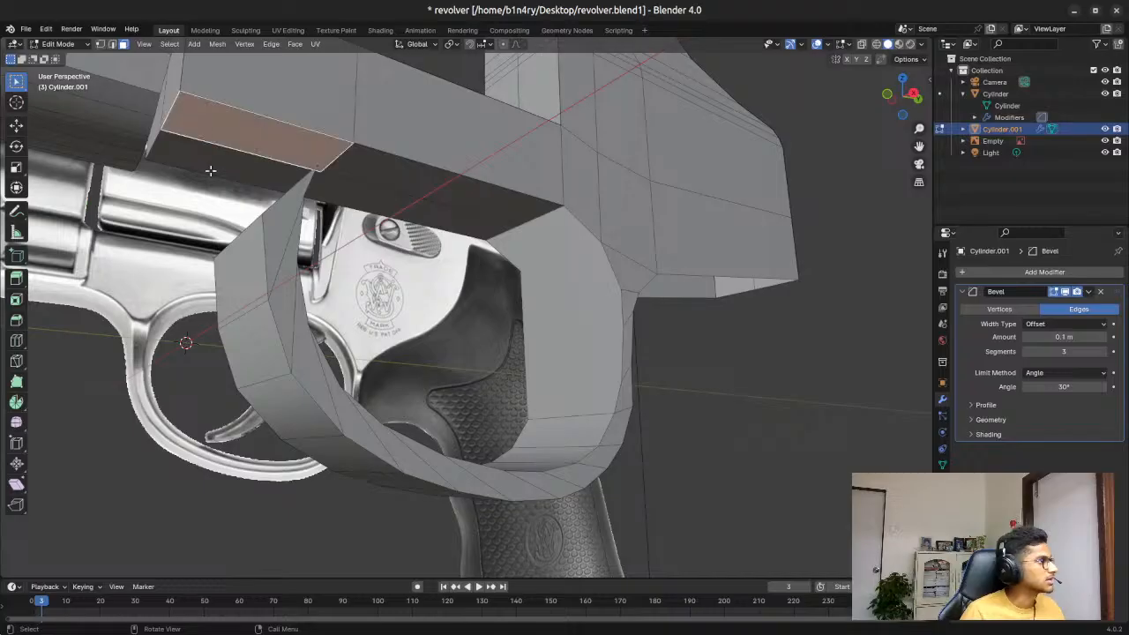
left_click(211, 170, "shift")
key("x")
left_click(212, 160)
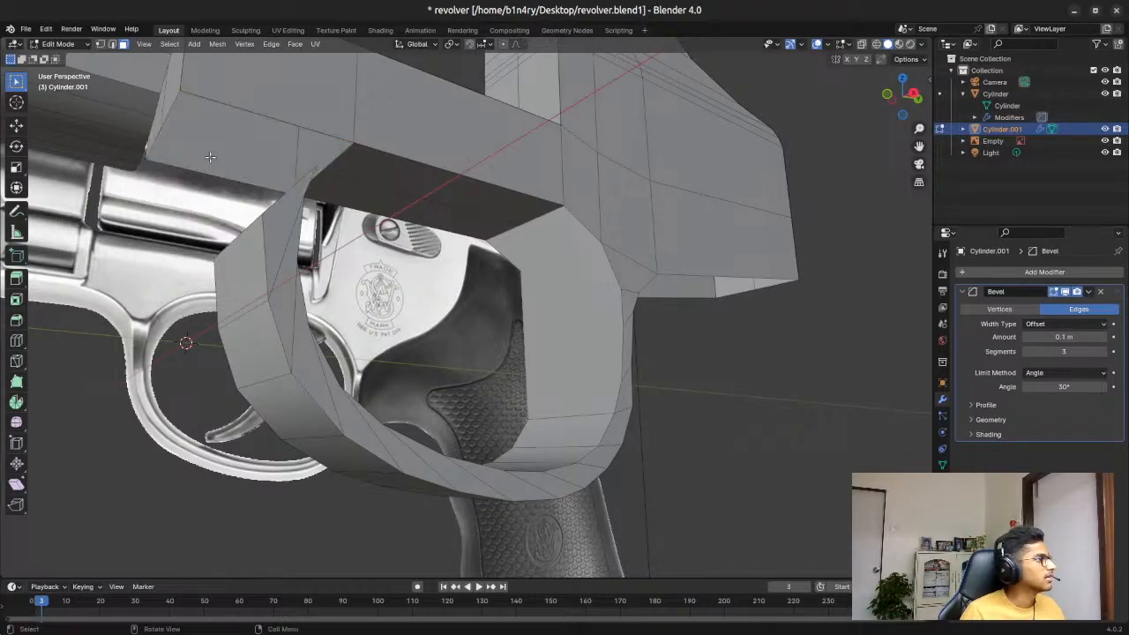
key("1")
left_click(177, 87)
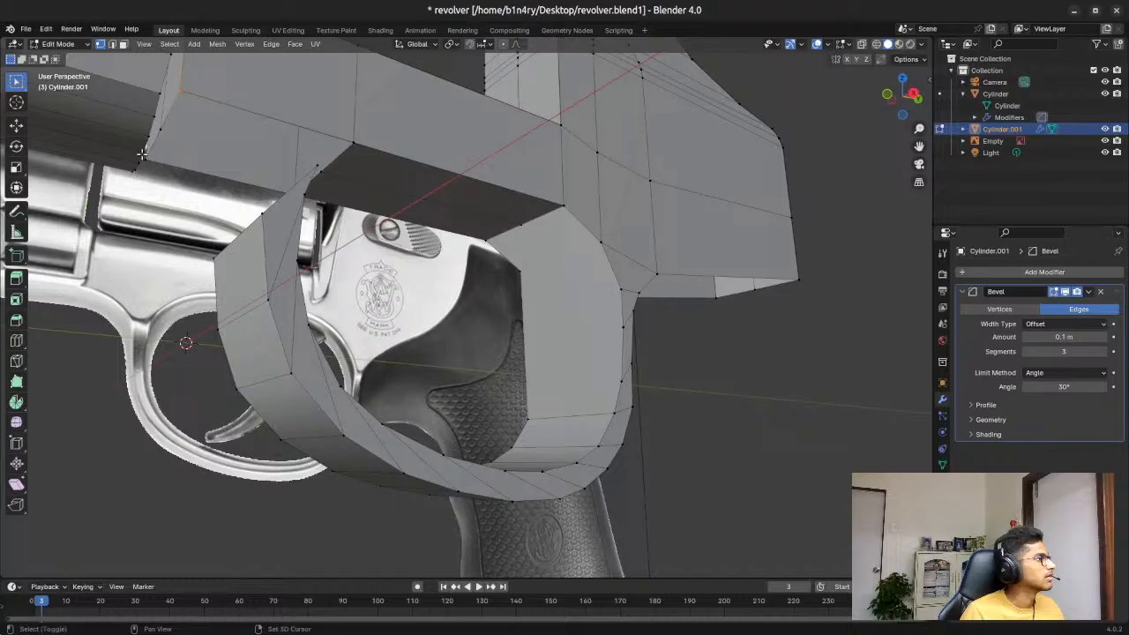
left_click(160, 128, "shift")
middle_click_drag(442, 273, 466, 293)
key("alt+a")
Step: Add lengthwise loop cuts near the middle of the trigger guard's inner and outer surfaces
key("ctrl+r")
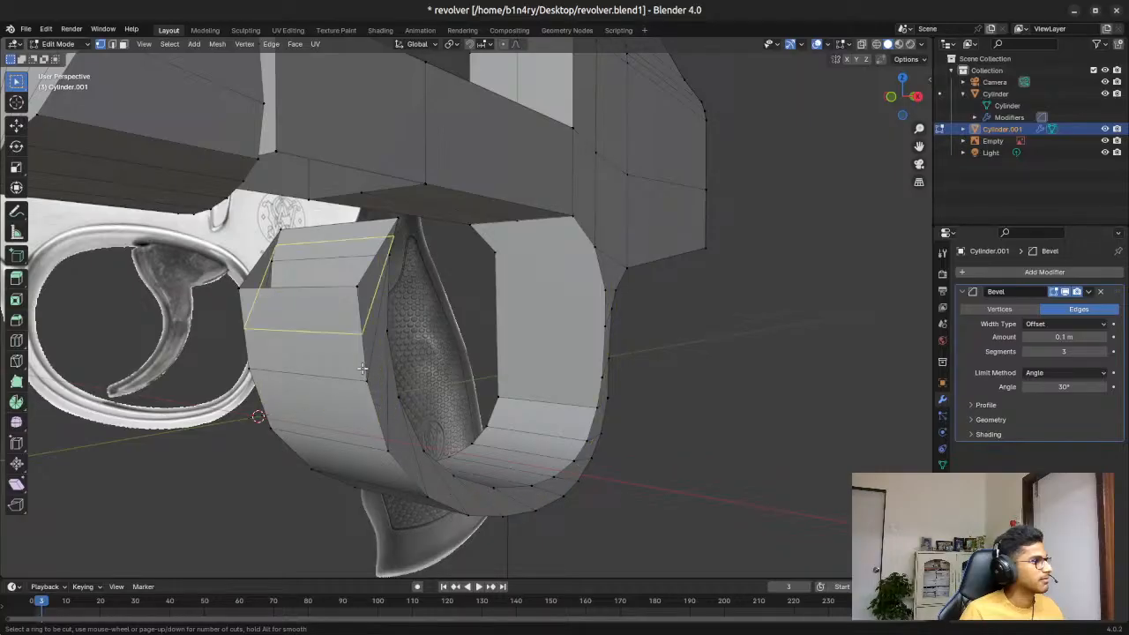
left_click(323, 256)
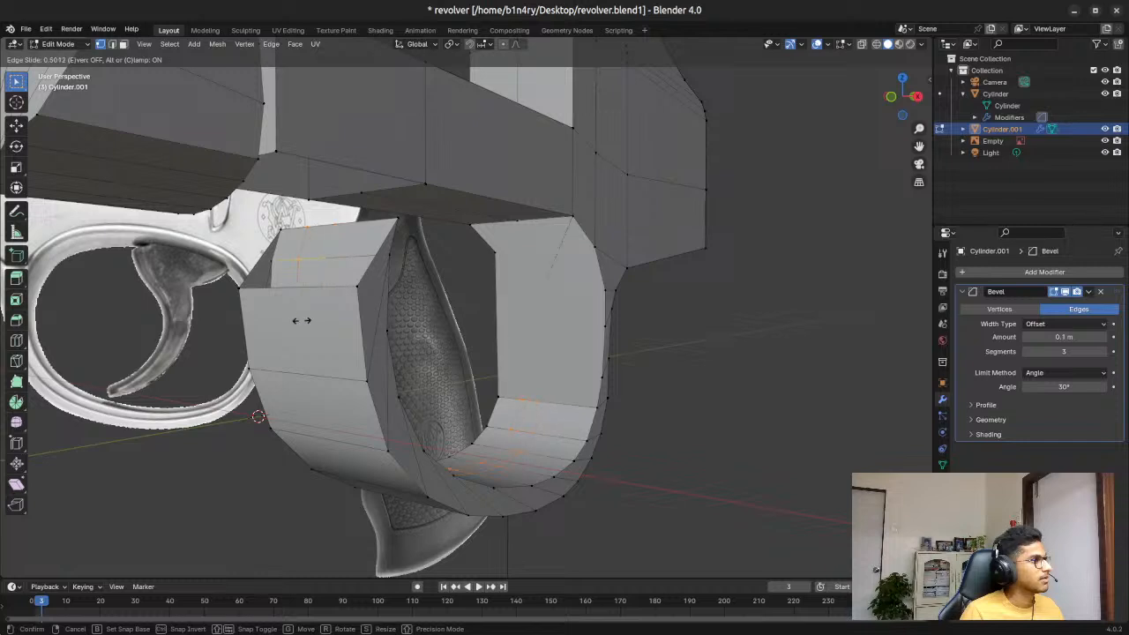
left_click(370, 338)
key("ctrl+r")
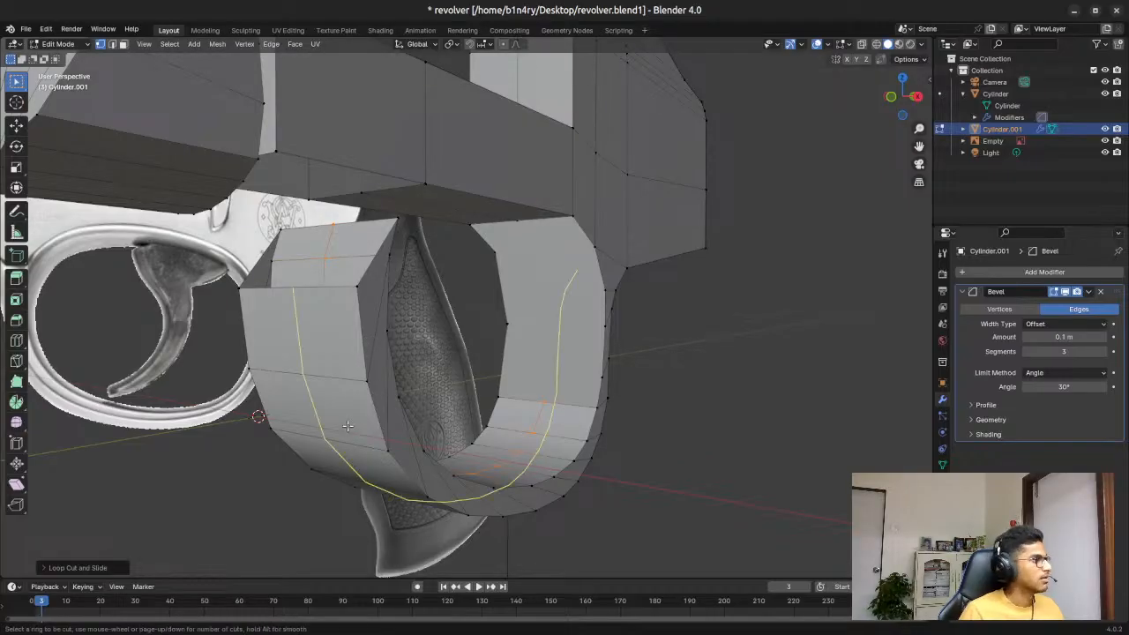
left_click(342, 438)
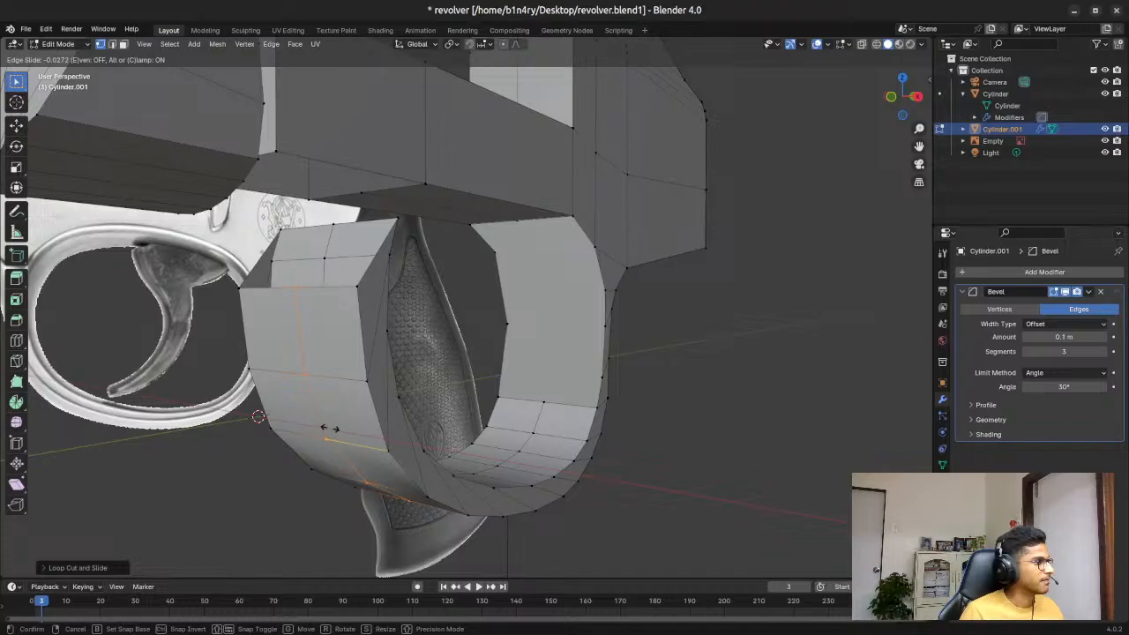
left_click(329, 428)
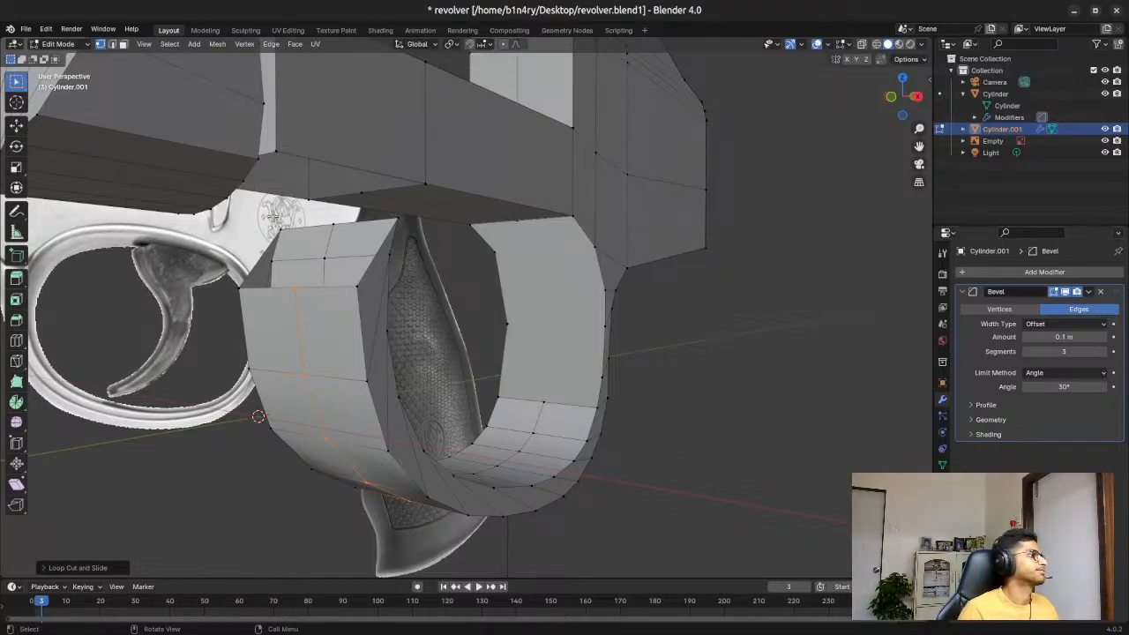
Step: Fill a face between the top edge vertices of the guard's front leg and the vertices across the frame bar's underside
key("alt+a")
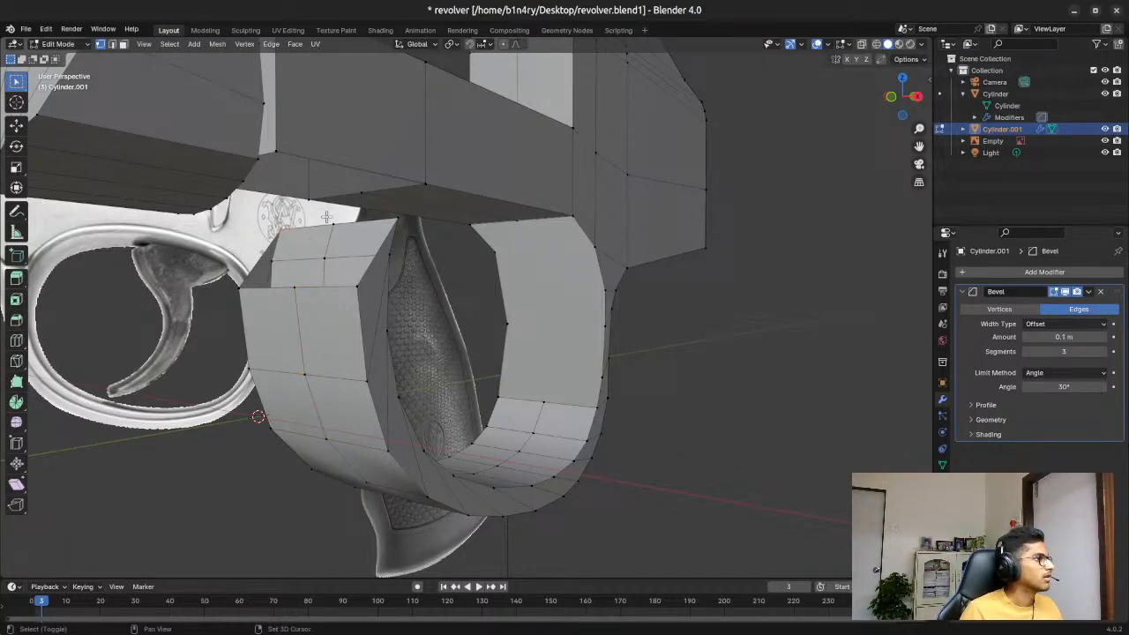
left_click(406, 222, "shift")
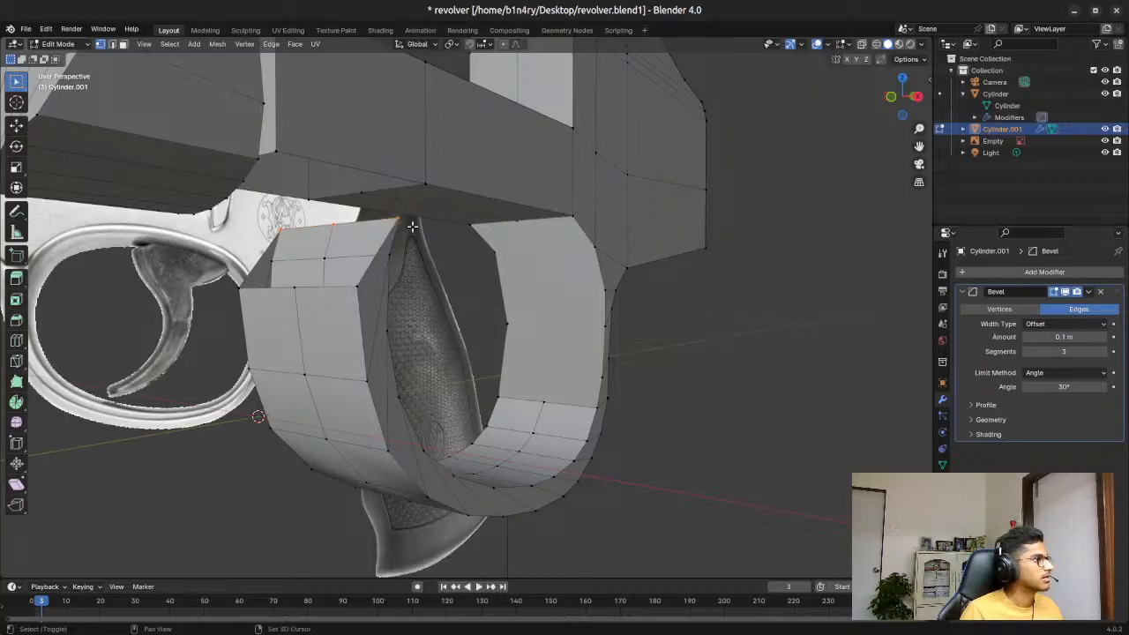
left_click(306, 195, "shift")
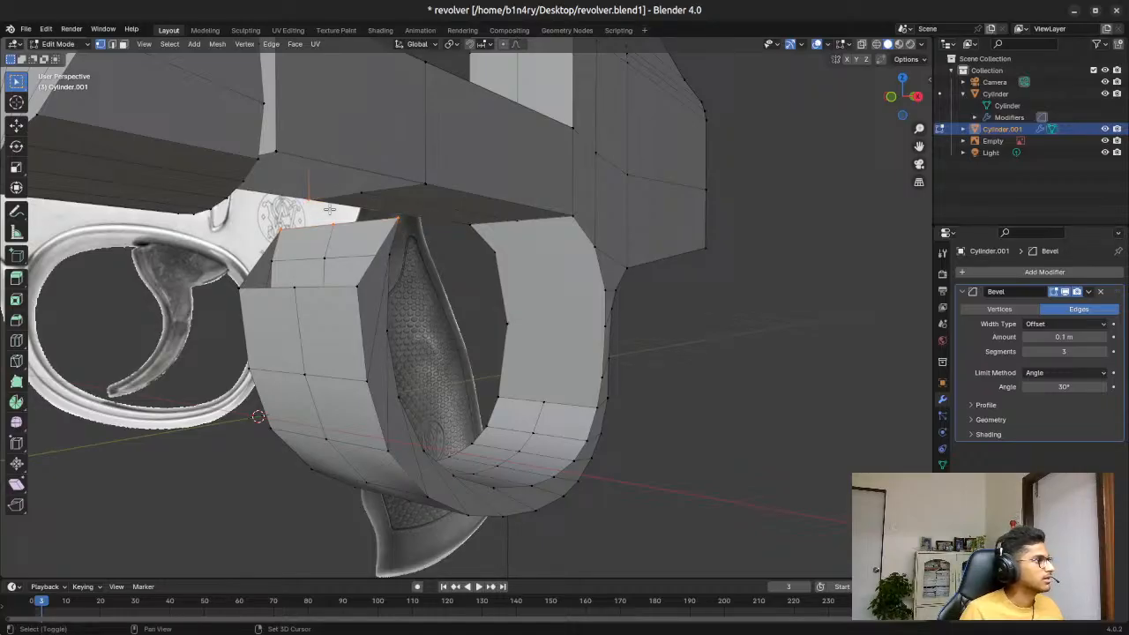
left_click(355, 191, "shift")
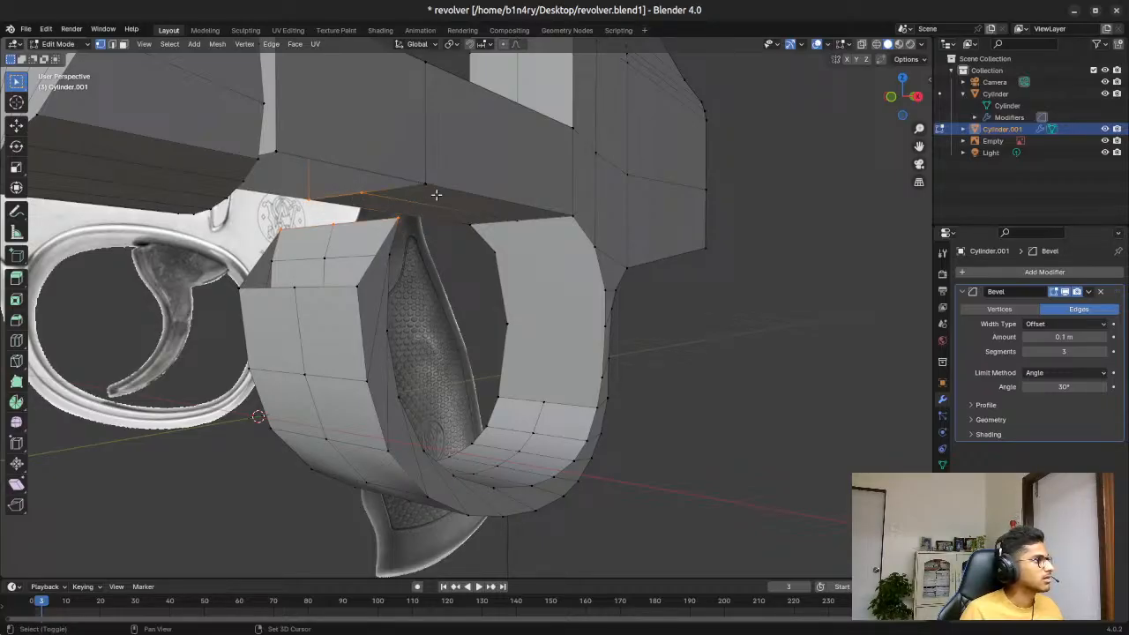
left_click(425, 185, "shift")
key("f")
Step: Fill a face from the frame bar's front lower corner down to the outer top edge of the guard's front leg
middle_click_drag(502, 266, 381, 265)
middle_click_drag(296, 312, 237, 306)
left_click(126, 169, "shift")
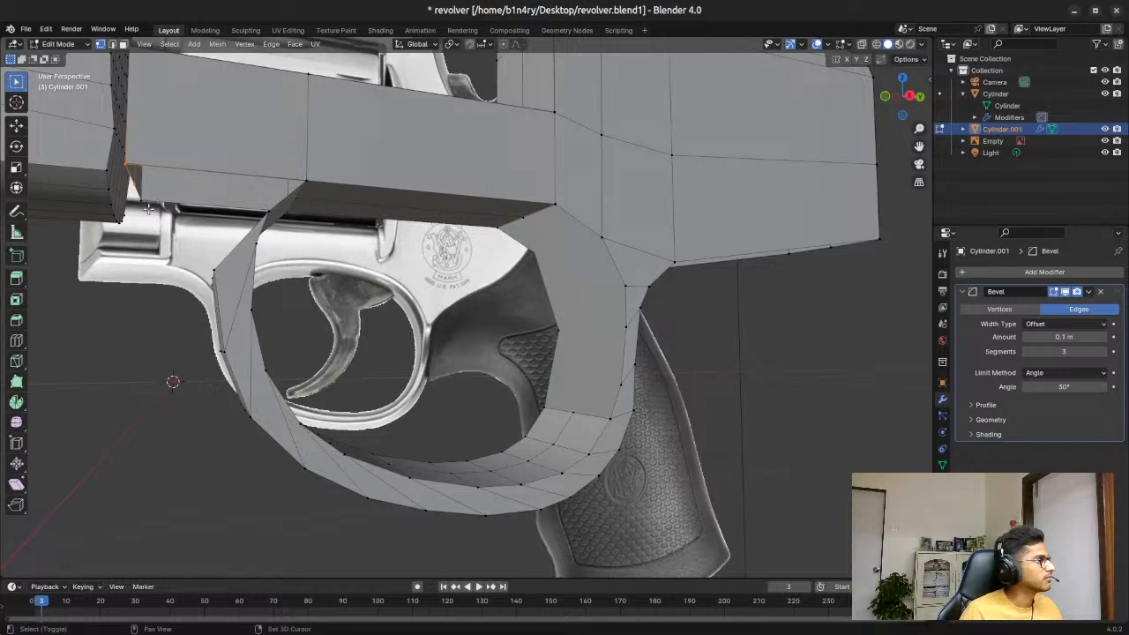
middle_click_drag(157, 231, 189, 283)
left_click_drag(204, 294, 263, 338, "shift")
key("f")
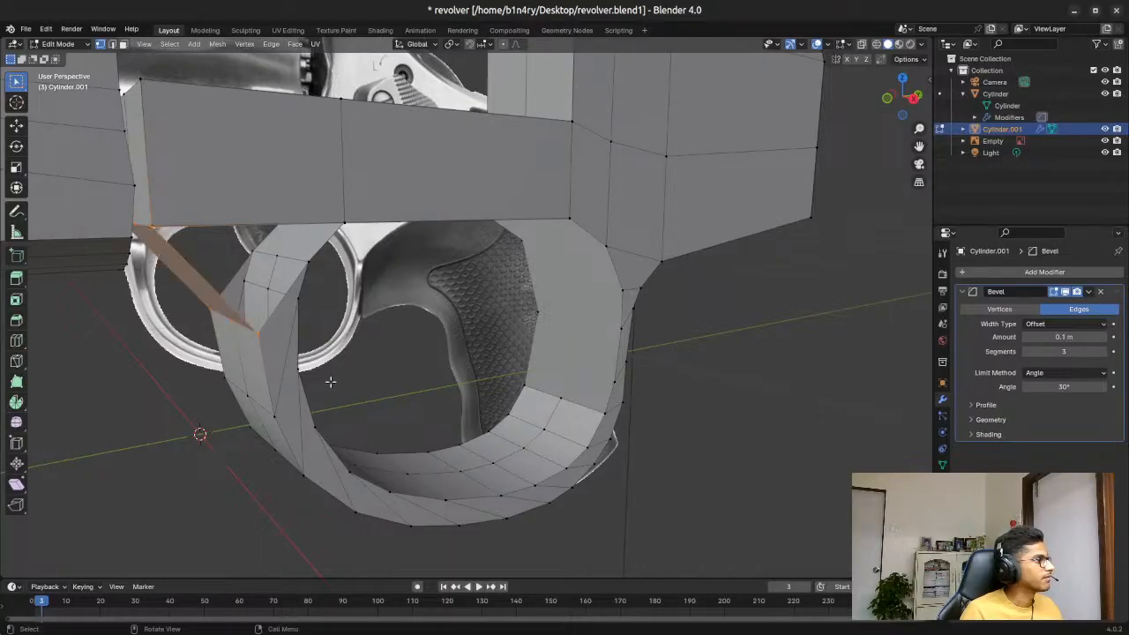
Step: Undo the faces bridging the guard's front leg and the frame bar's underside
middle_click_drag(361, 399, 447, 372)
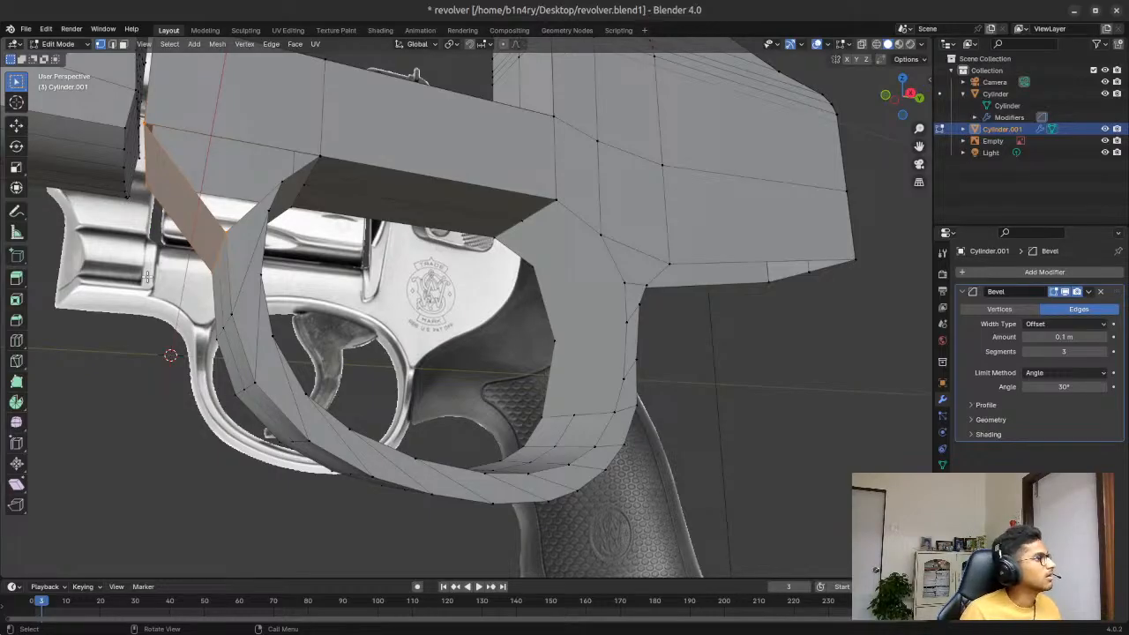
left_click(473, 319)
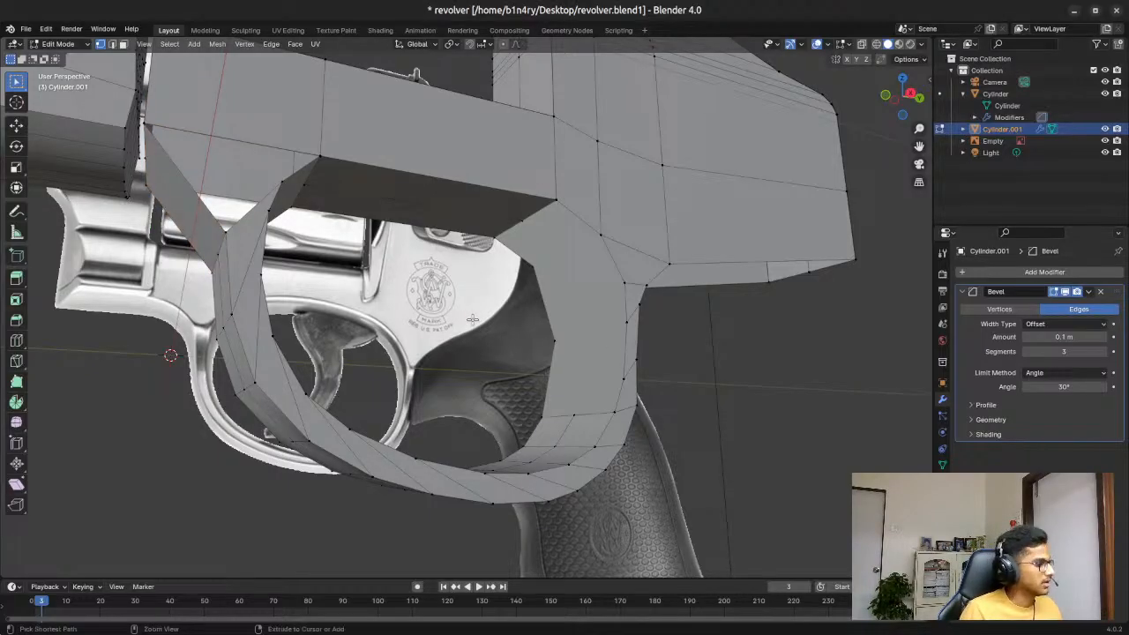
key("ctrl+z")
key("ctrl+z")
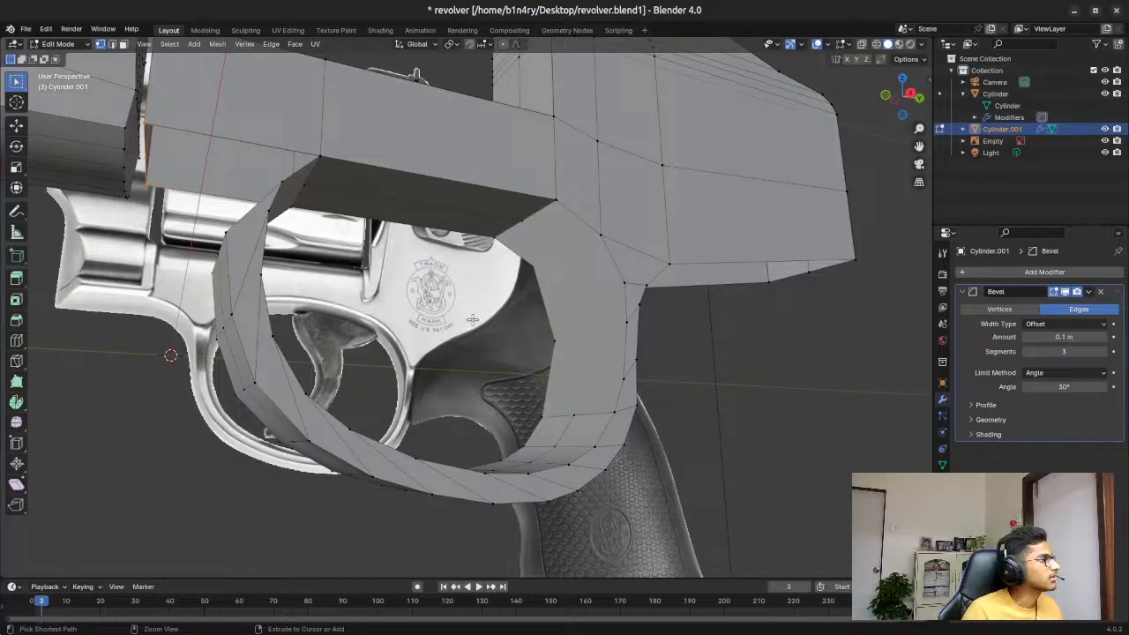
key("ctrl+z")
key("ctrl+z")
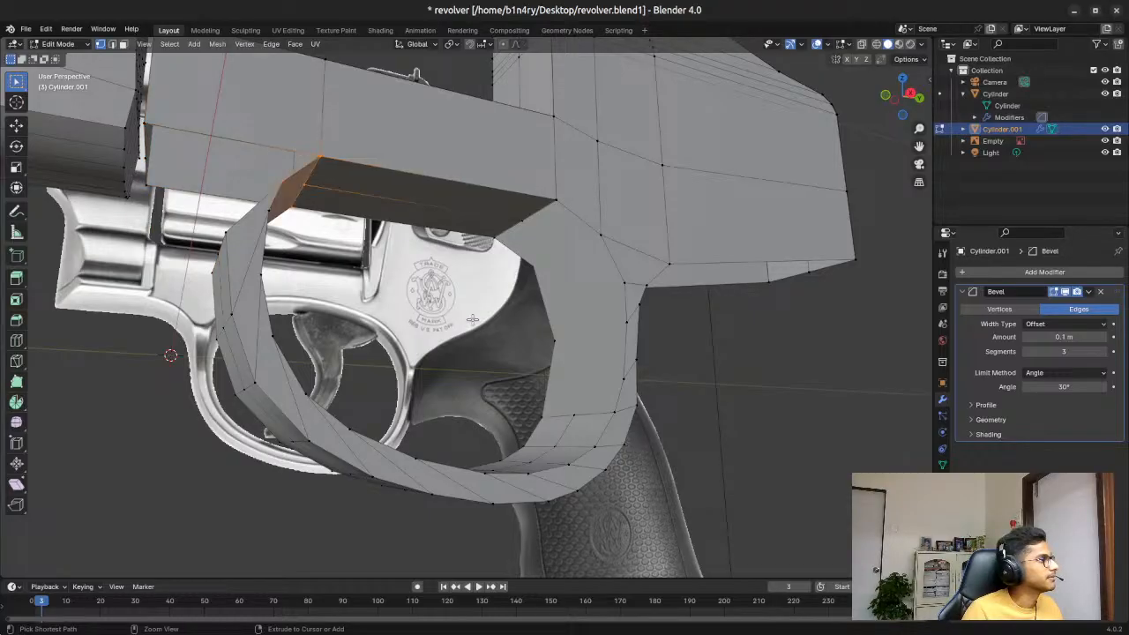
middle_click_drag(316, 215, 315, 244)
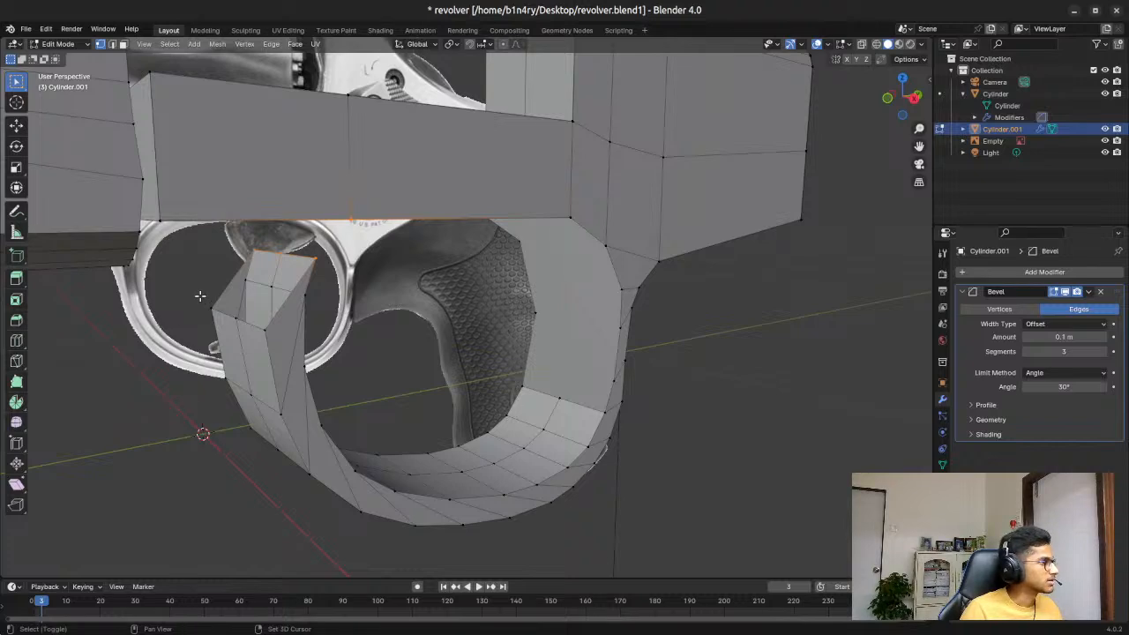
Step: Try to join the guard's front leg rim to the frame bar's underside vertices with Connect Vertex Path and Connect Vertex Pairs
left_click(267, 338, "shift")
middle_click_drag(293, 356, 127, 111)
left_click(179, 65, "shift")
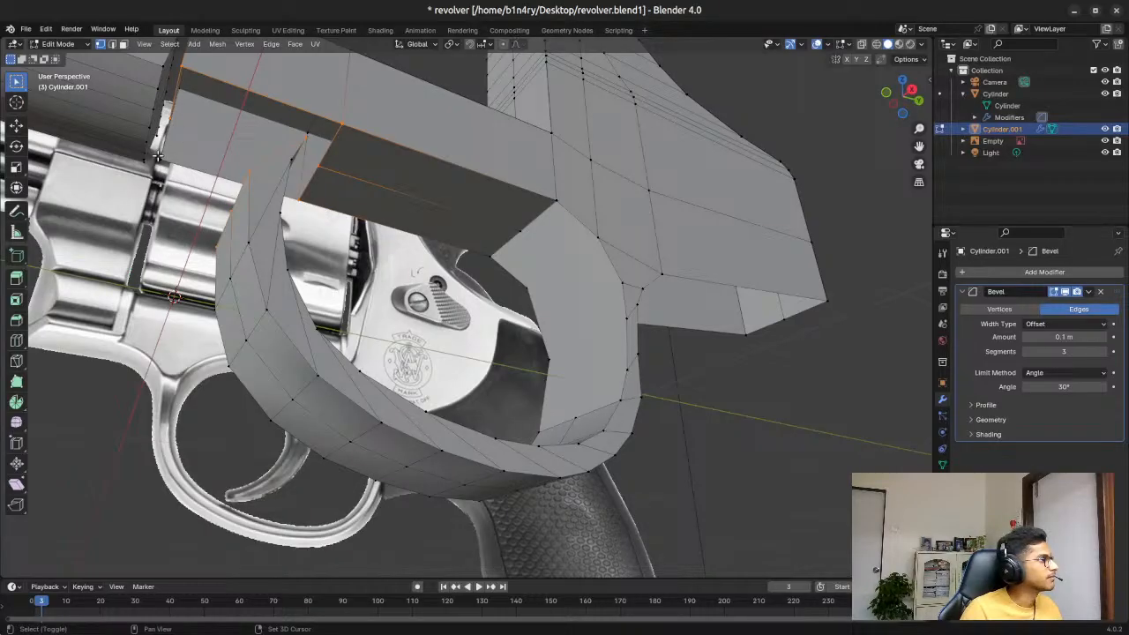
key("ctrl+v")
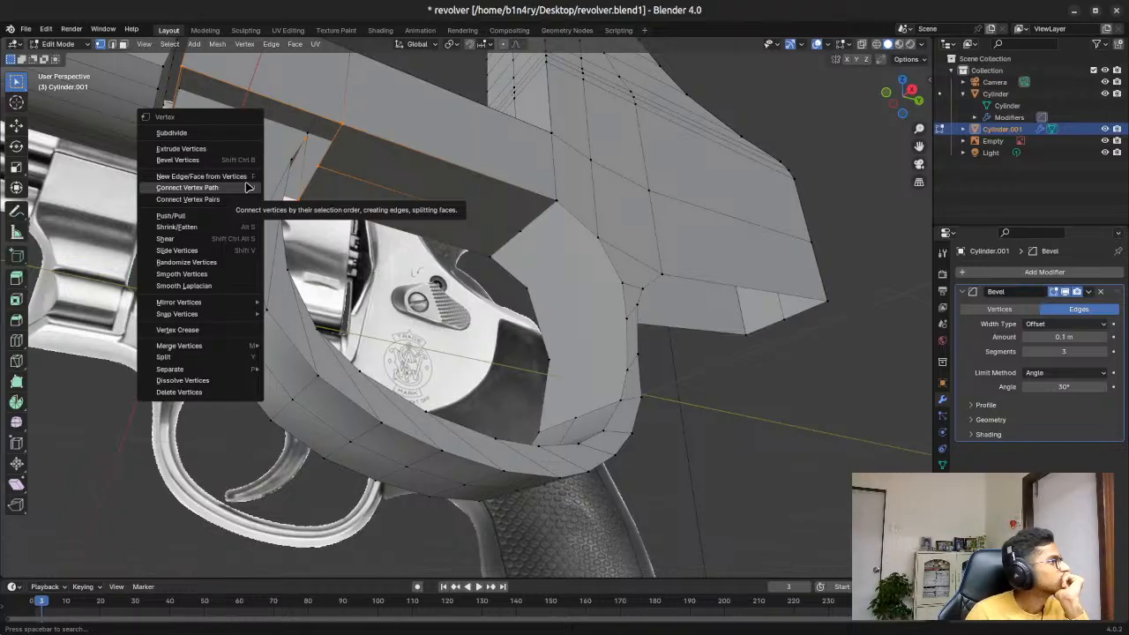
left_click(249, 187)
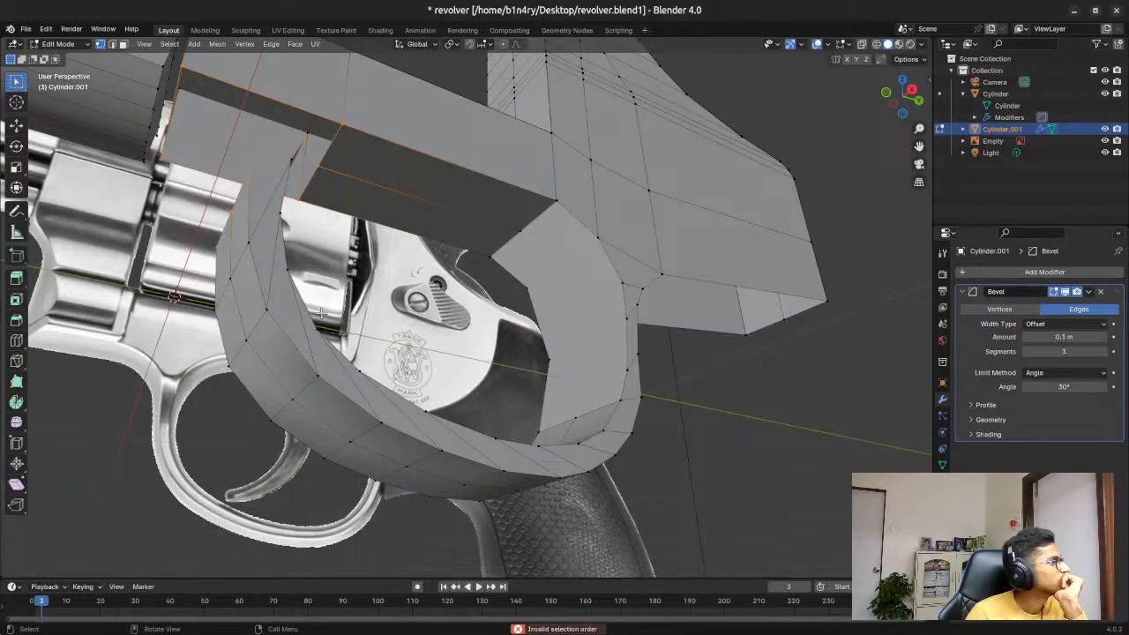
key("ctrl+v")
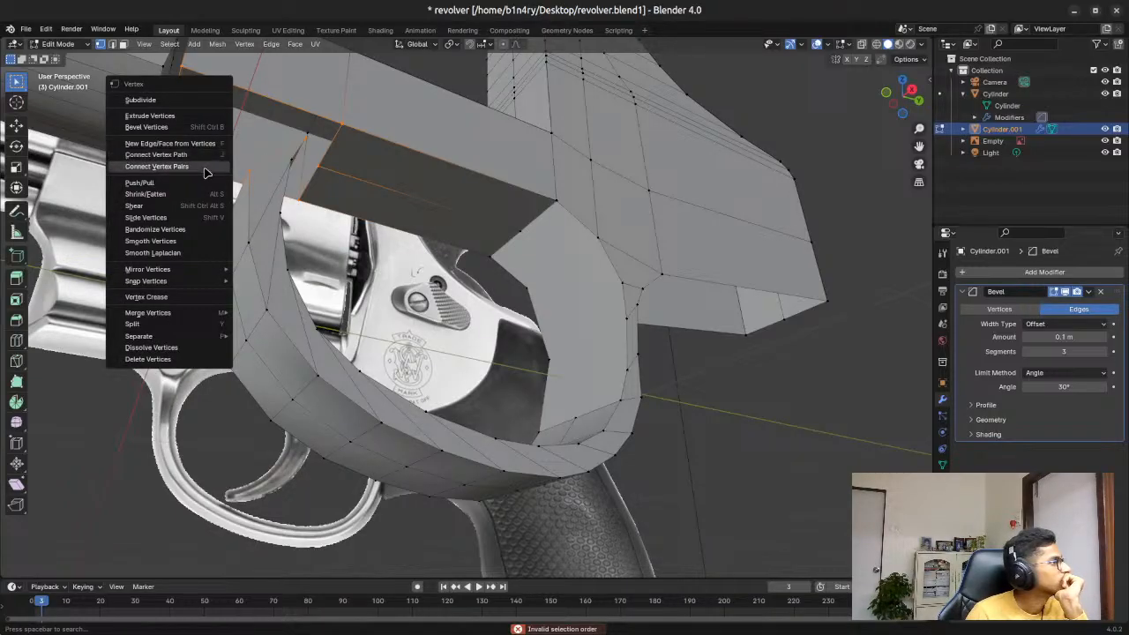
left_click(204, 168)
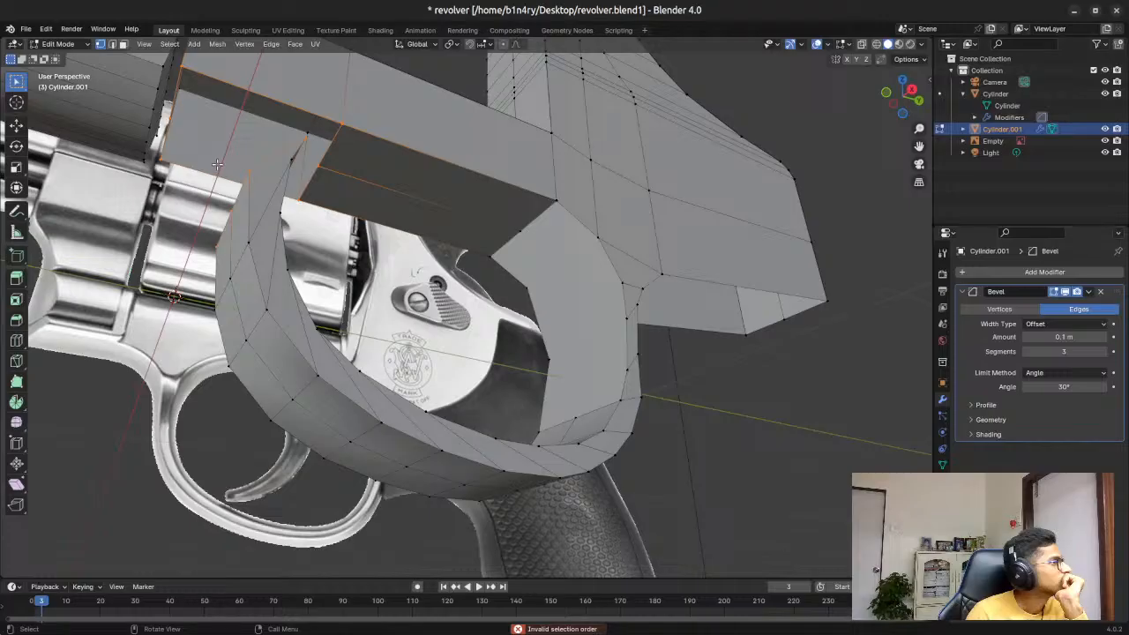
key("ctrl+v")
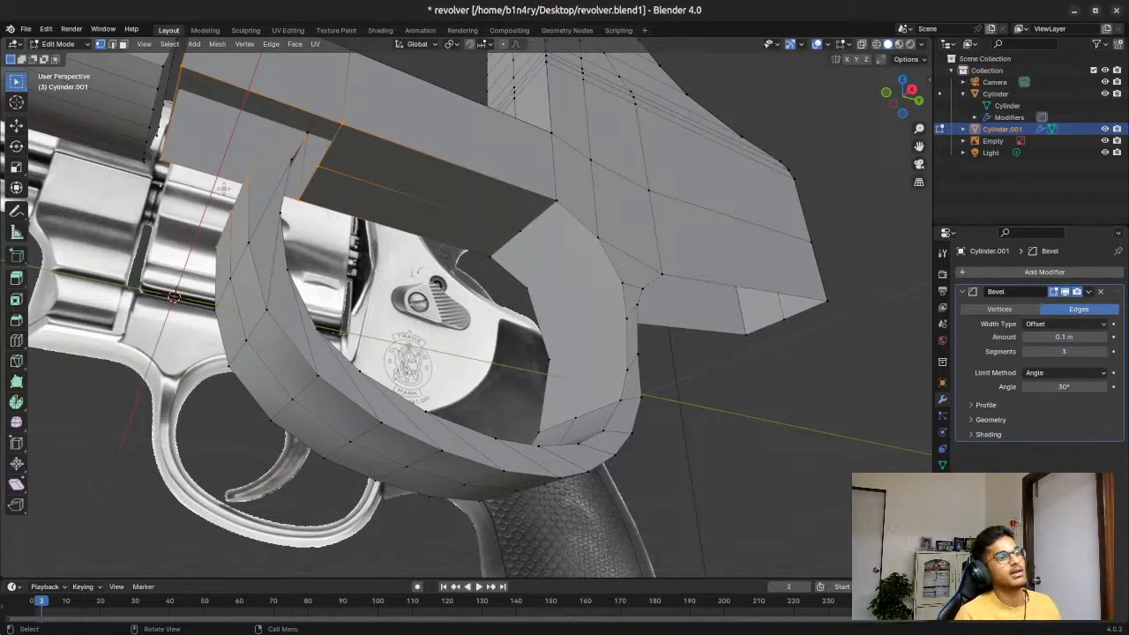
middle_click_drag(142, 156, 143, 158)
middle_click_drag(192, 201, 171, 230)
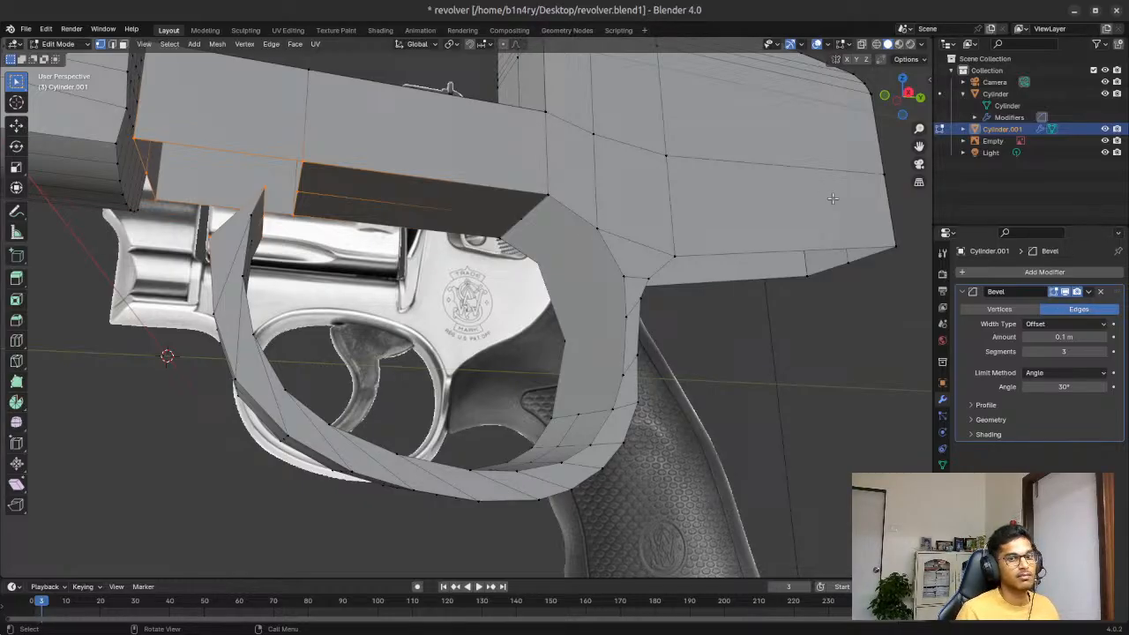
left_click(500, 317)
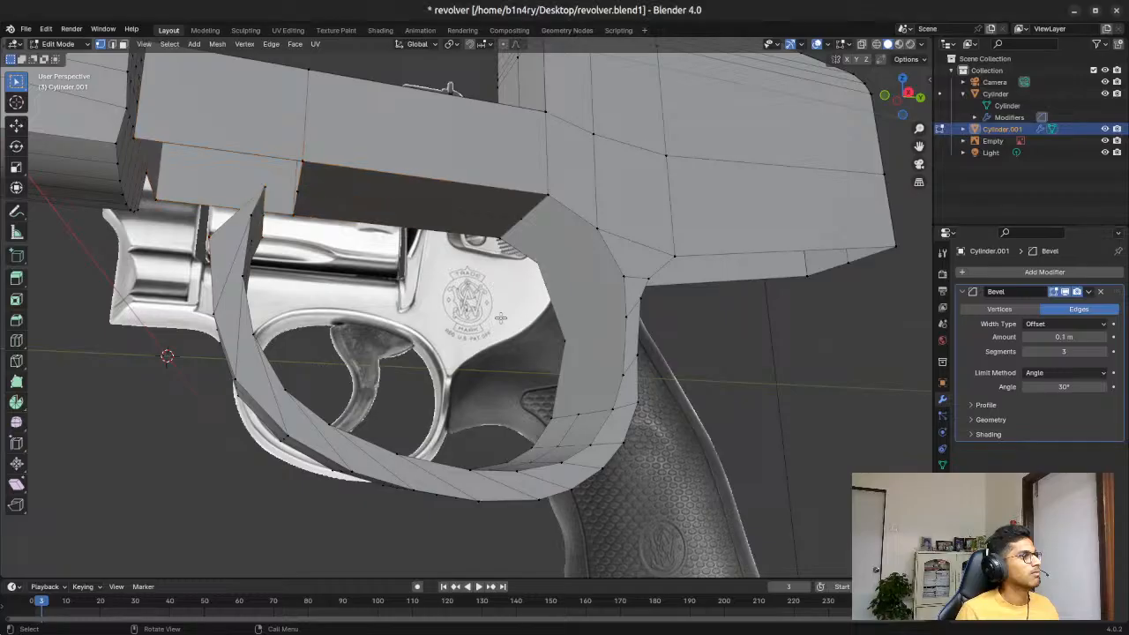
key("ctrl+z")
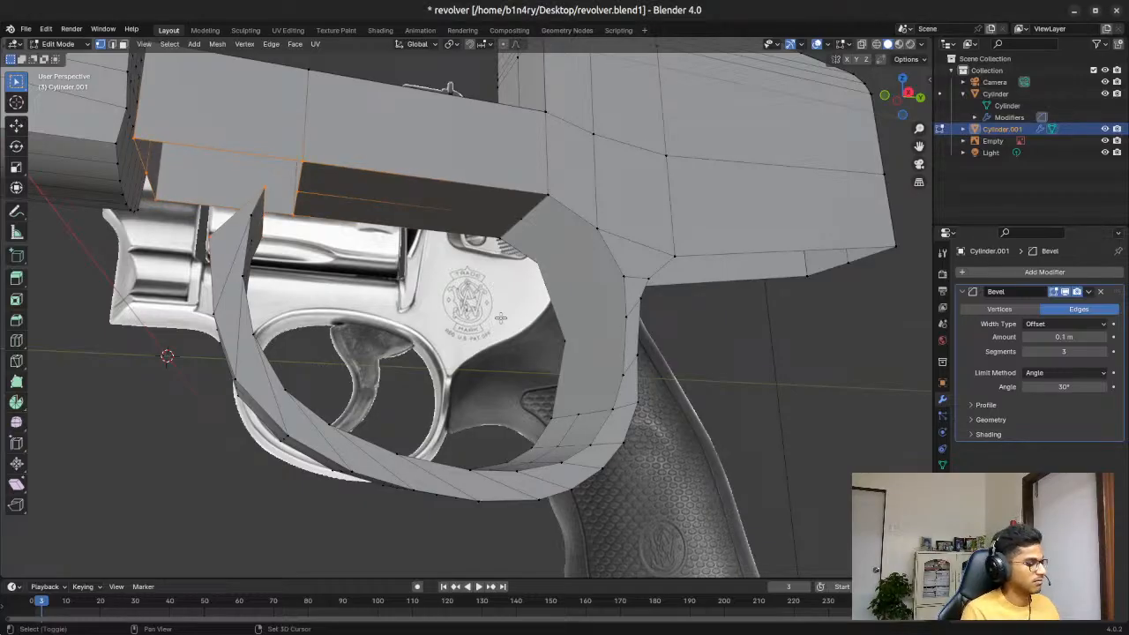
key("shift+space")
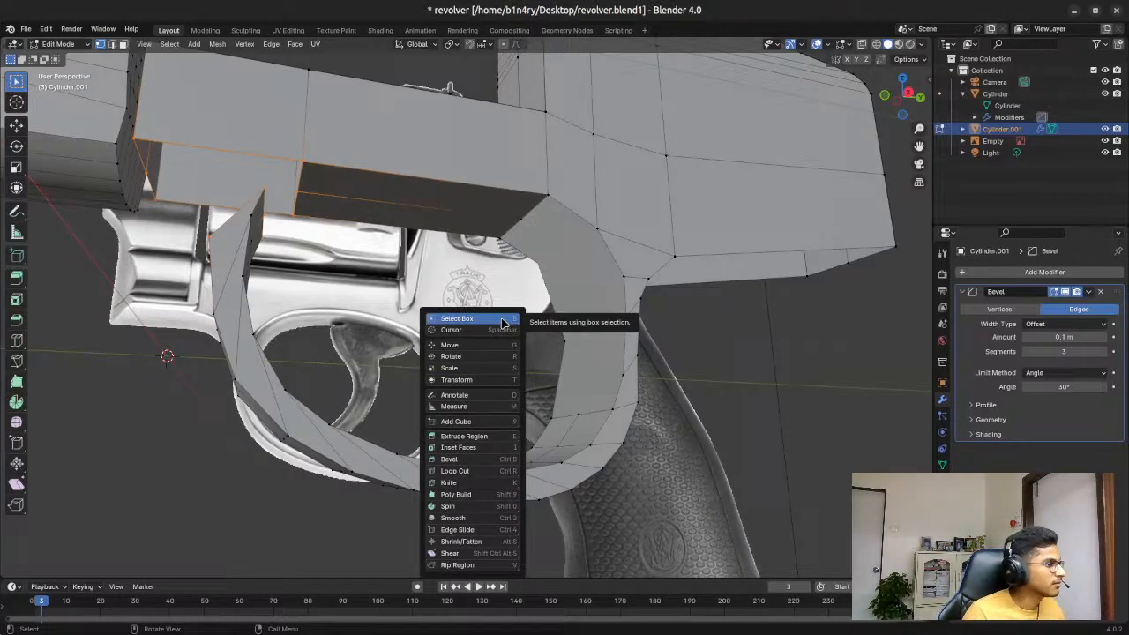
left_click(502, 319)
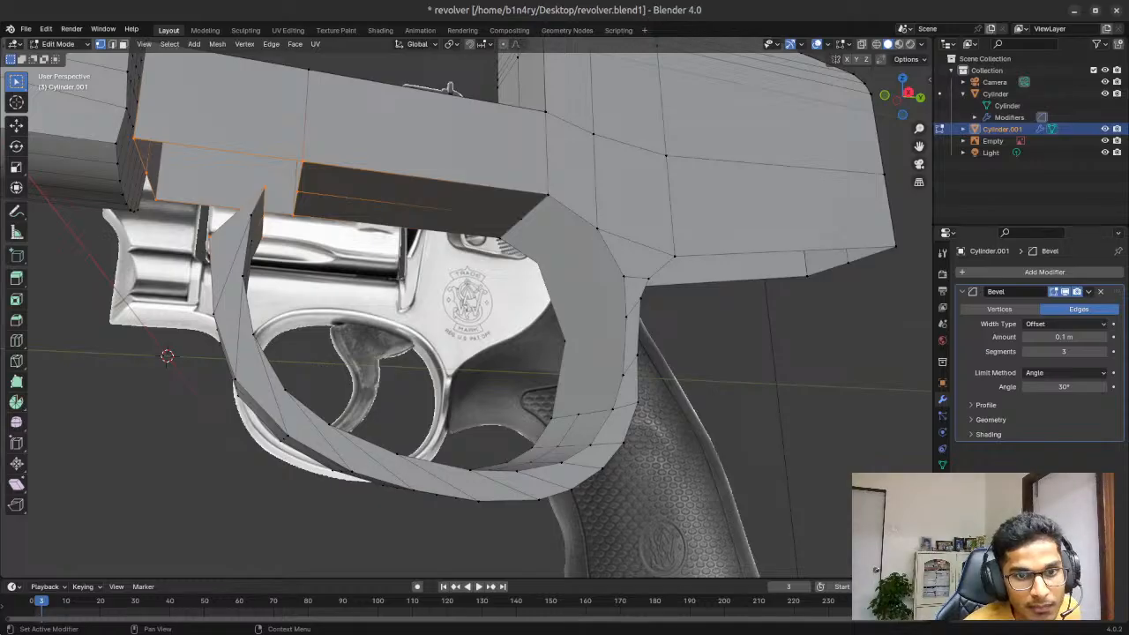
key("ctrl+e")
left_click(279, 241)
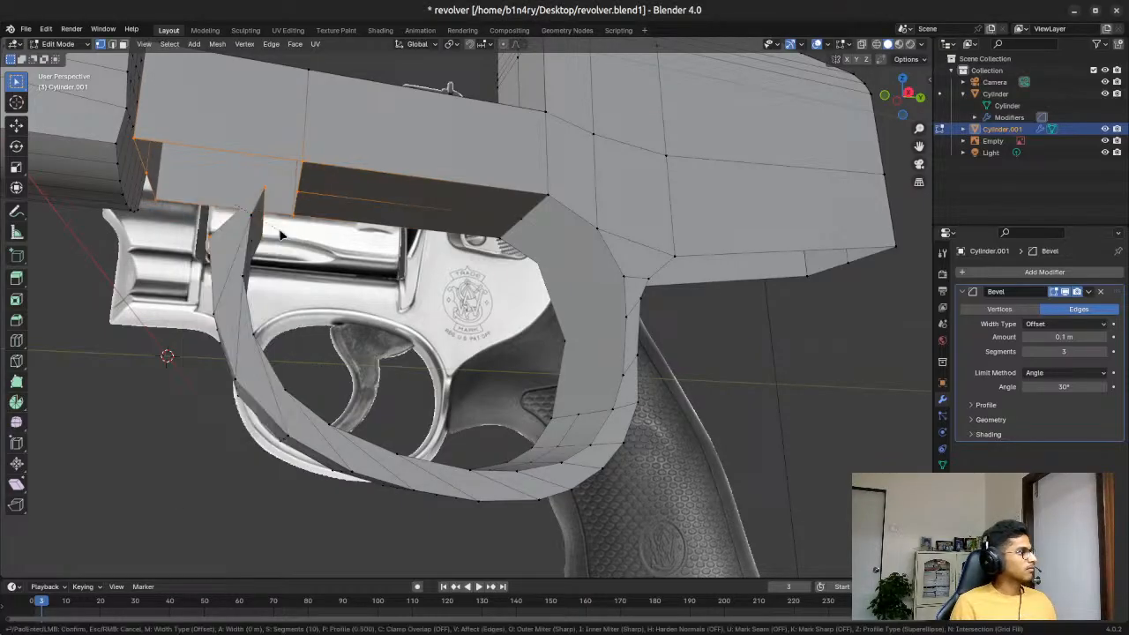
right_click(279, 262)
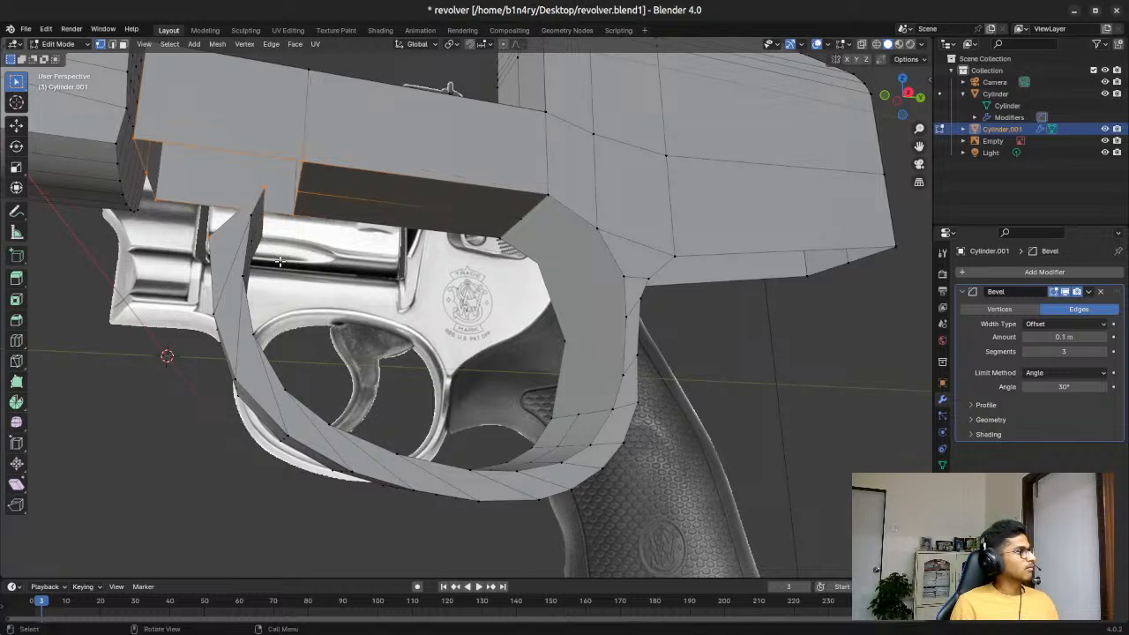
Step: Try to bridge the guard's open front leg rim to the frame bar's underside edges with Bridge Edge Loops, and open its settings
key("ctrl+e")
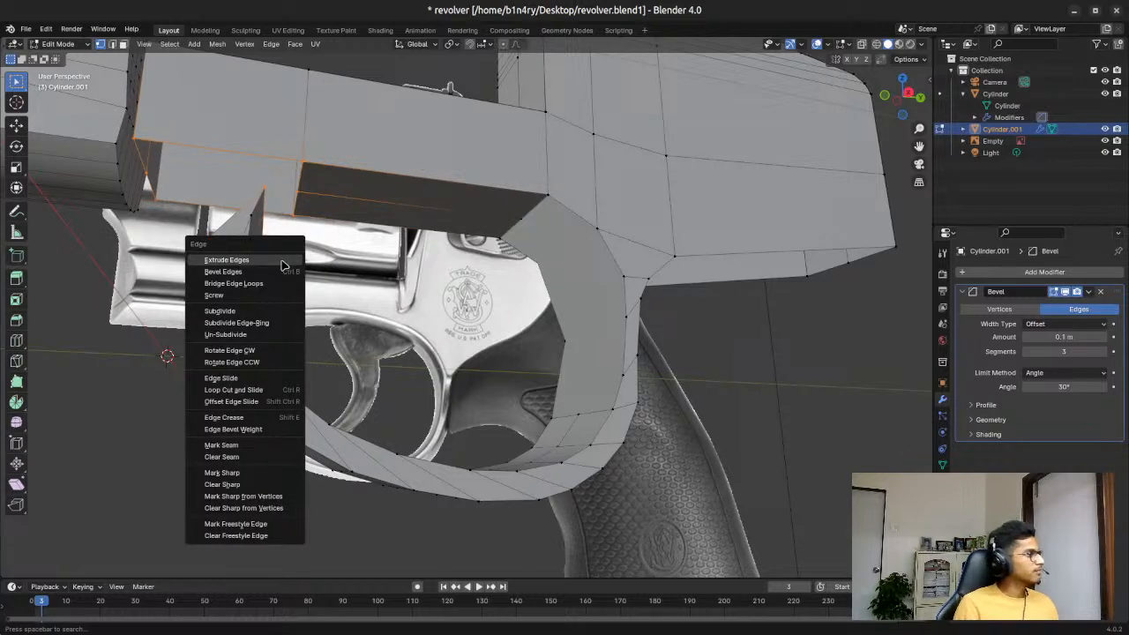
left_click(265, 283)
middle_click_drag(228, 266, 449, 312)
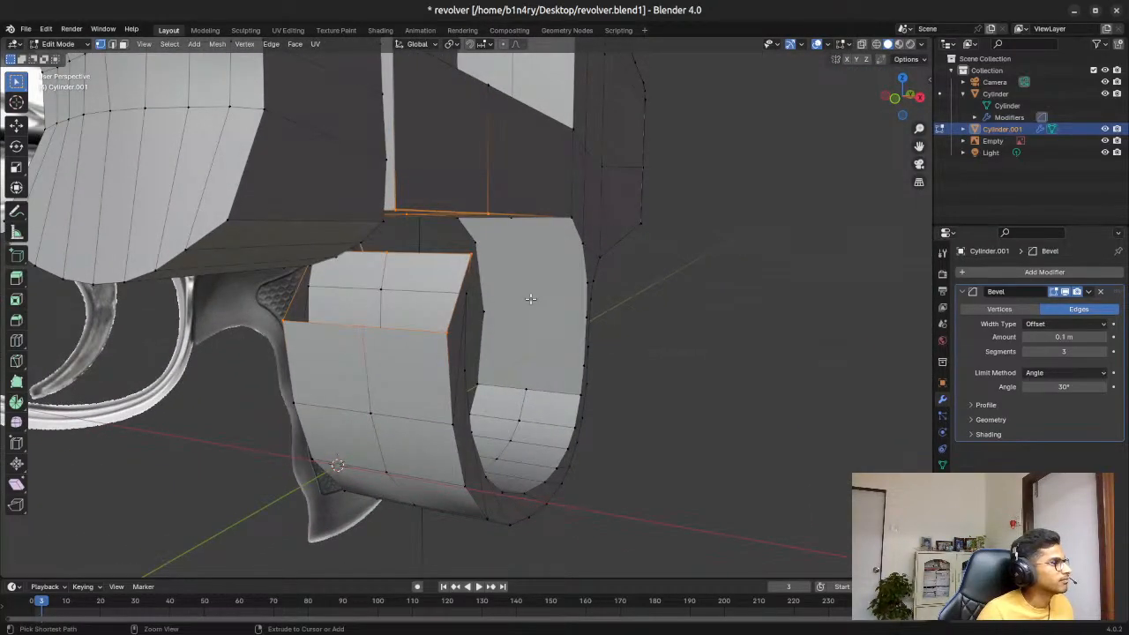
middle_click_drag(546, 300, 436, 276)
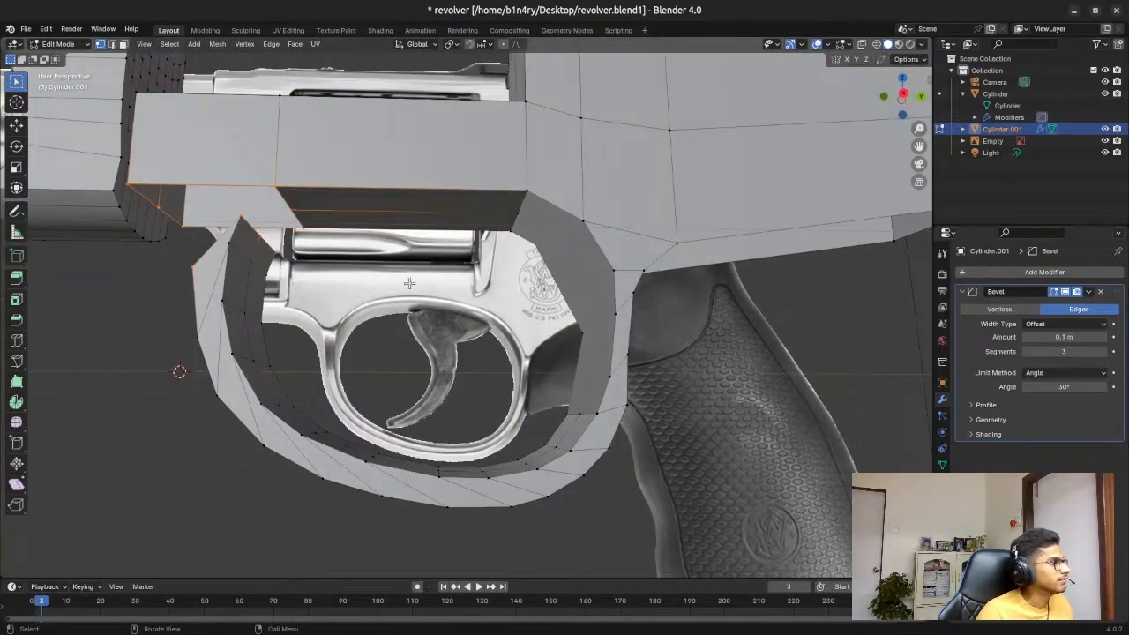
key("ctrl+e")
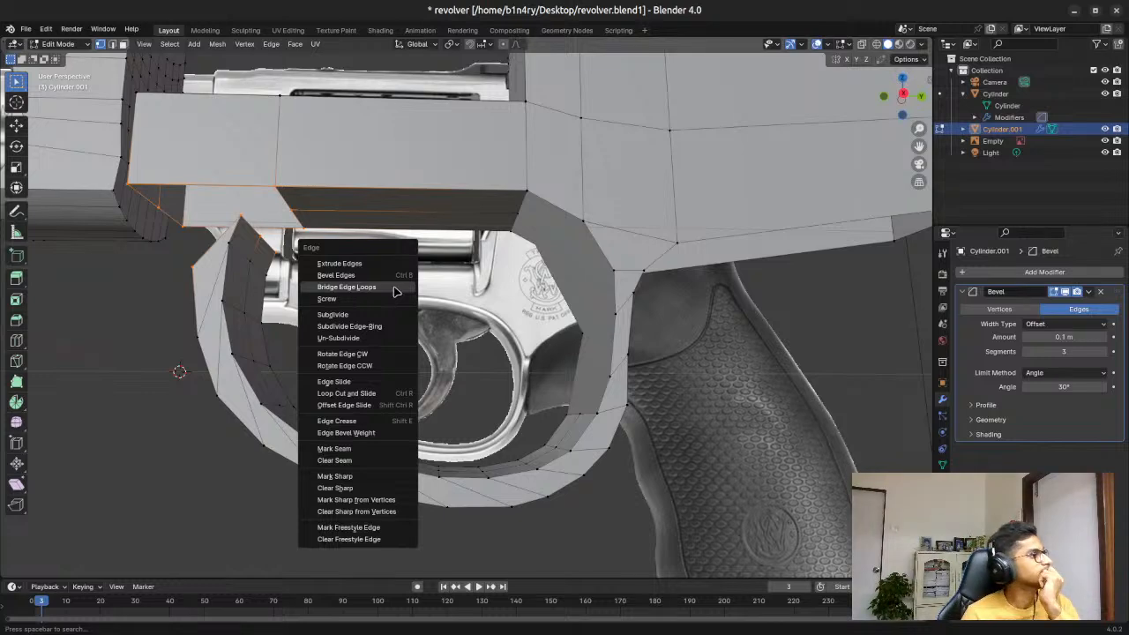
left_click(395, 291)
middle_click_drag(394, 290, 398, 306)
left_click(75, 568)
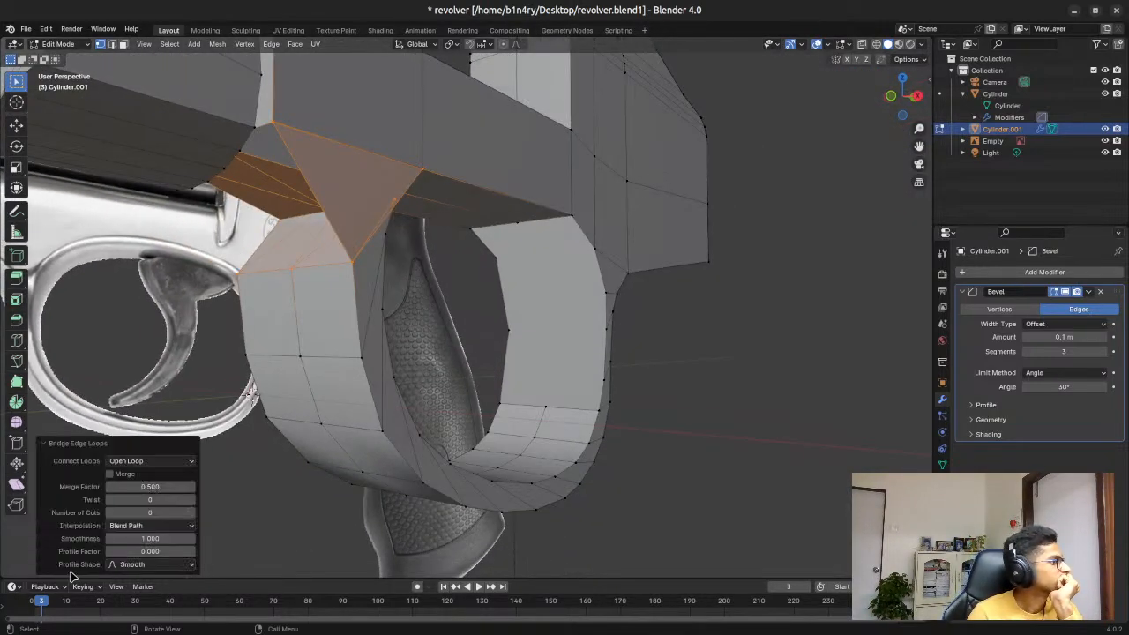
Step: Try the Loop Pairs connection for the bridge, and return it to Open Loop
left_click(165, 461)
left_click(165, 488)
left_click(163, 462)
left_click(155, 501)
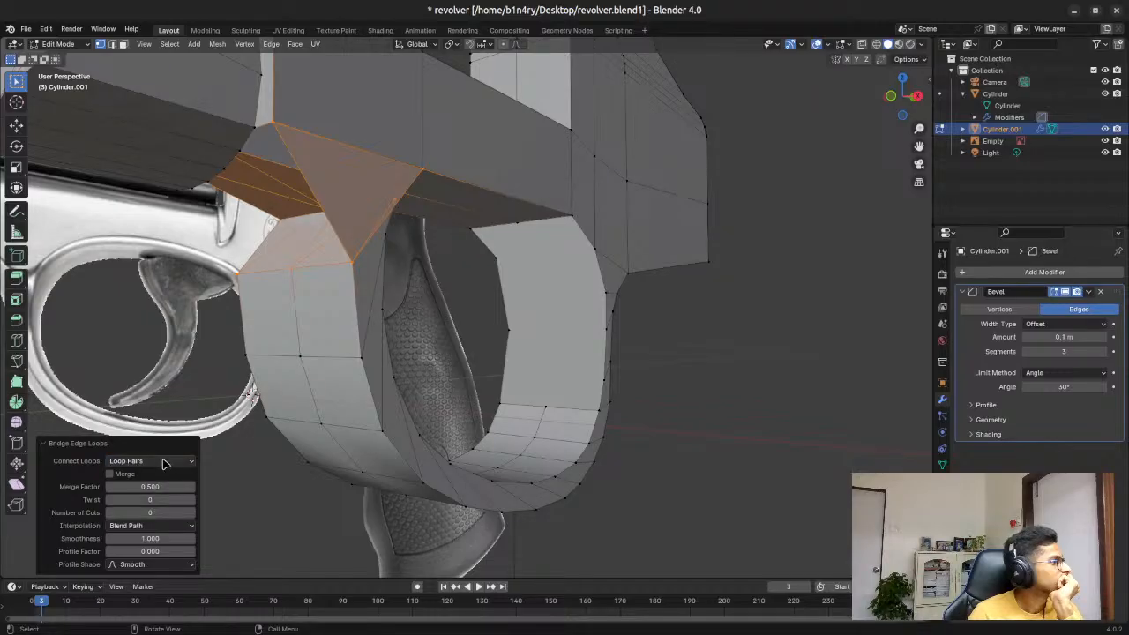
left_click(162, 464)
left_click(144, 475)
Step: Test the bridge's Merge option, leave it off, and set the merge factor to 1.000 and the twist to -75
left_click_drag(148, 487, 167, 487)
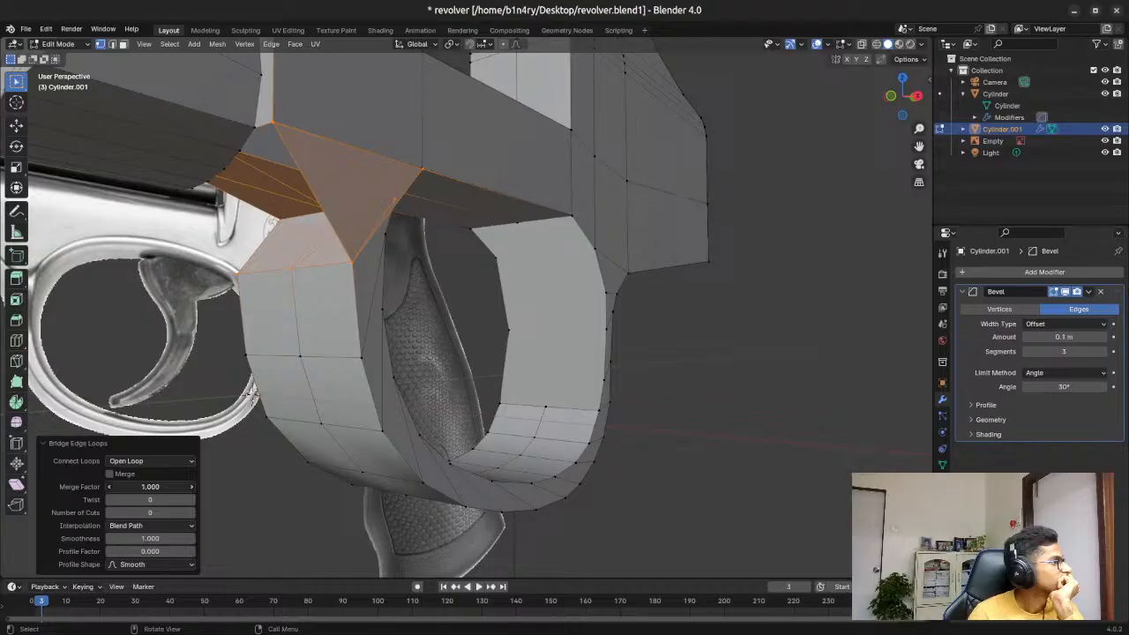
left_click(110, 475)
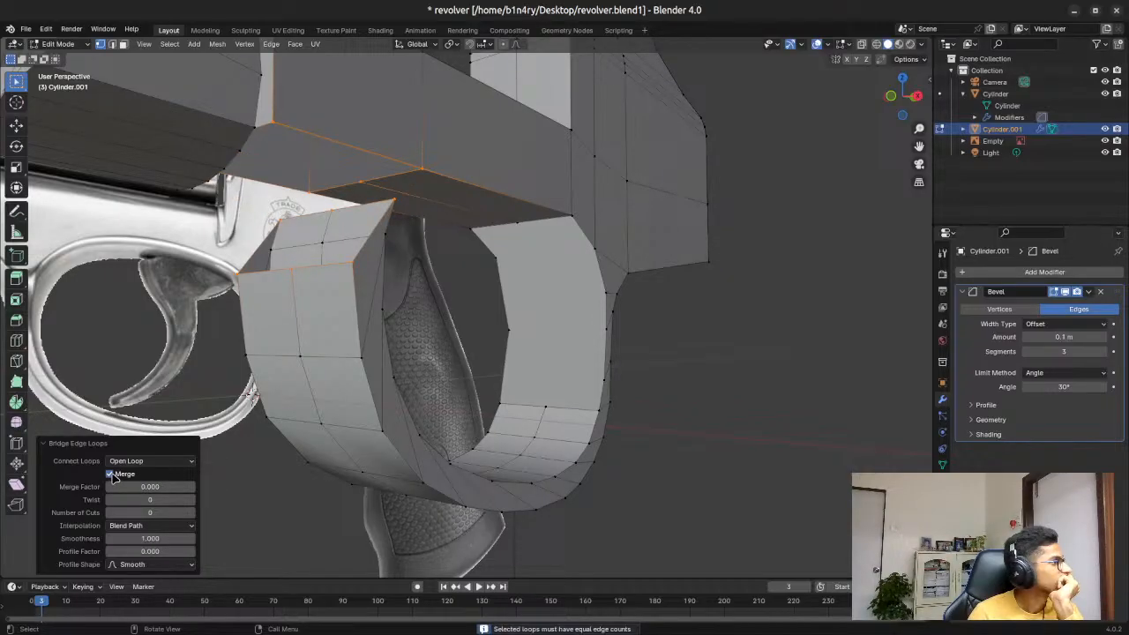
left_click(113, 478)
left_click(120, 479)
left_click(121, 479)
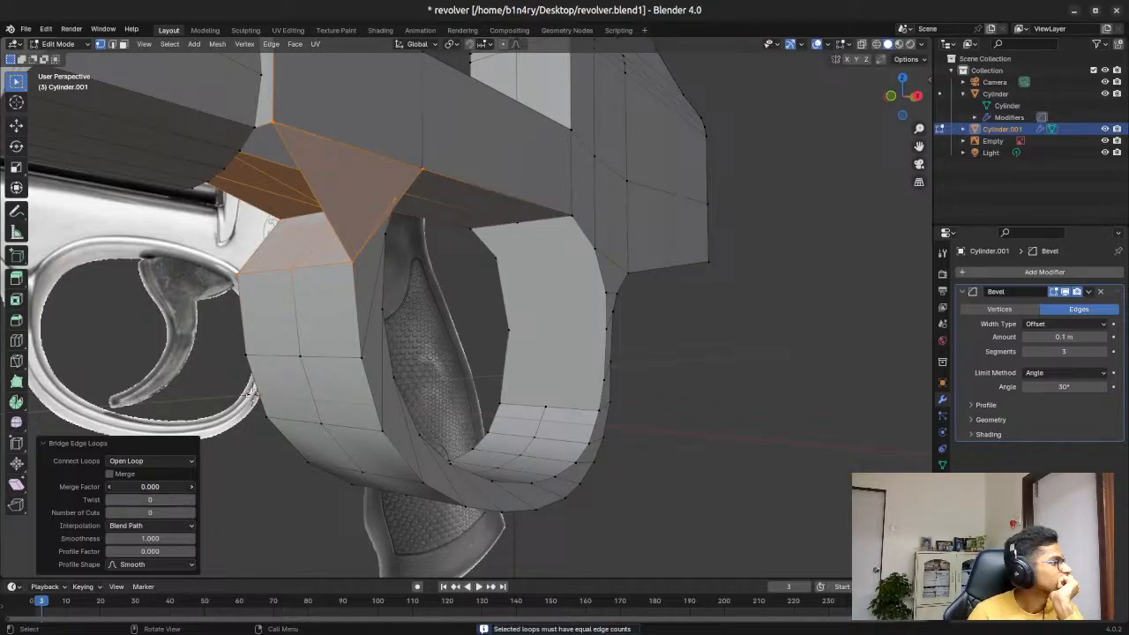
left_click(116, 475)
left_click(117, 474)
left_click(117, 475)
left_click(116, 474)
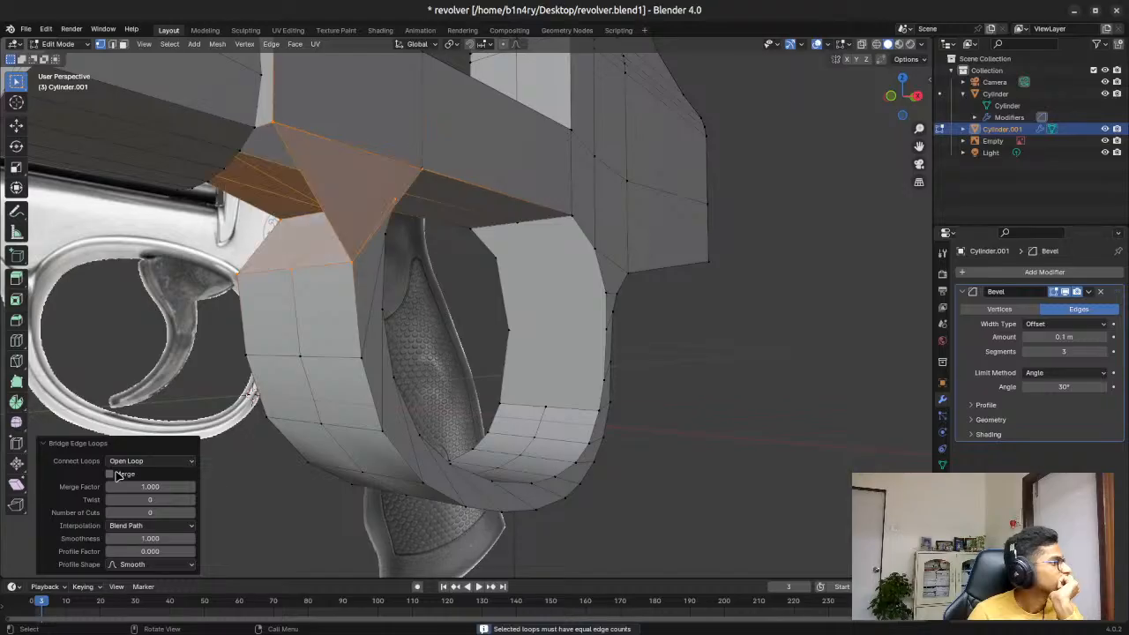
left_click_drag(132, 499, 167, 508)
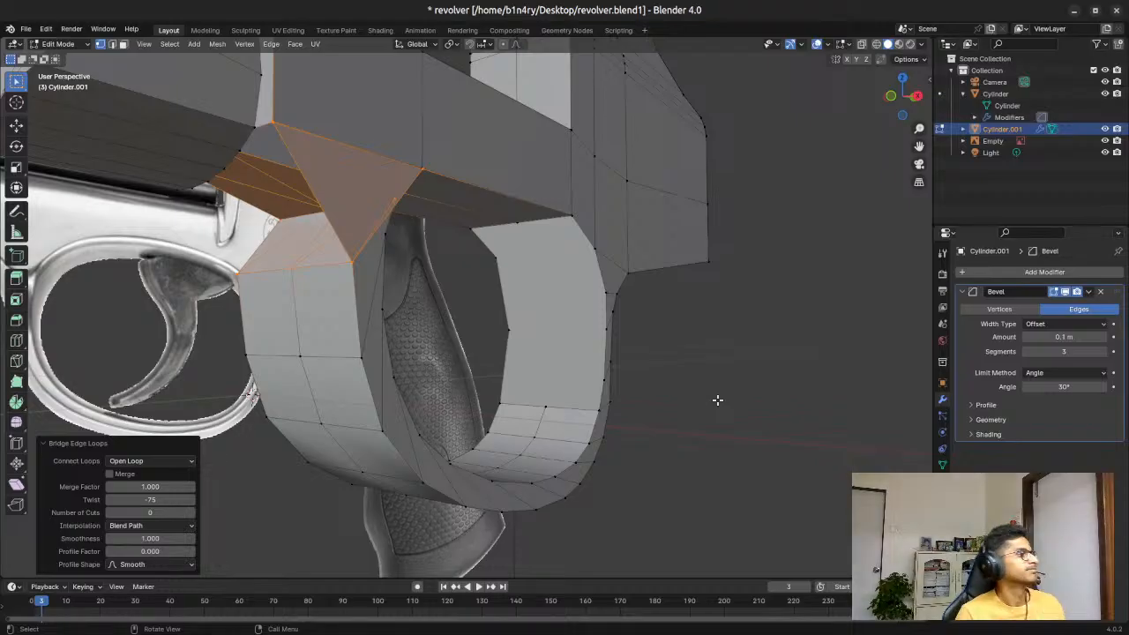
Step: Undo the bridge between the guard's front leg and the frame bar's underside
left_click(718, 396)
key("ctrl+z")
key("ctrl+z")
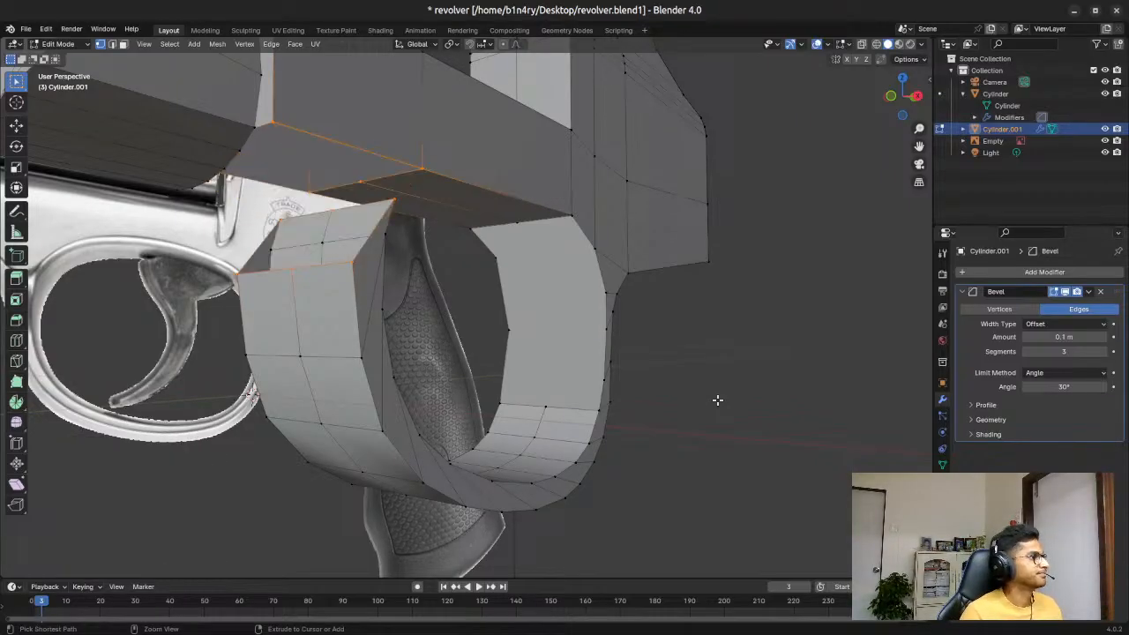
Step: Clear the selection and, in edge mode, select the edges around the front section of the frame bar's underside
middle_click_drag(442, 368, 350, 314)
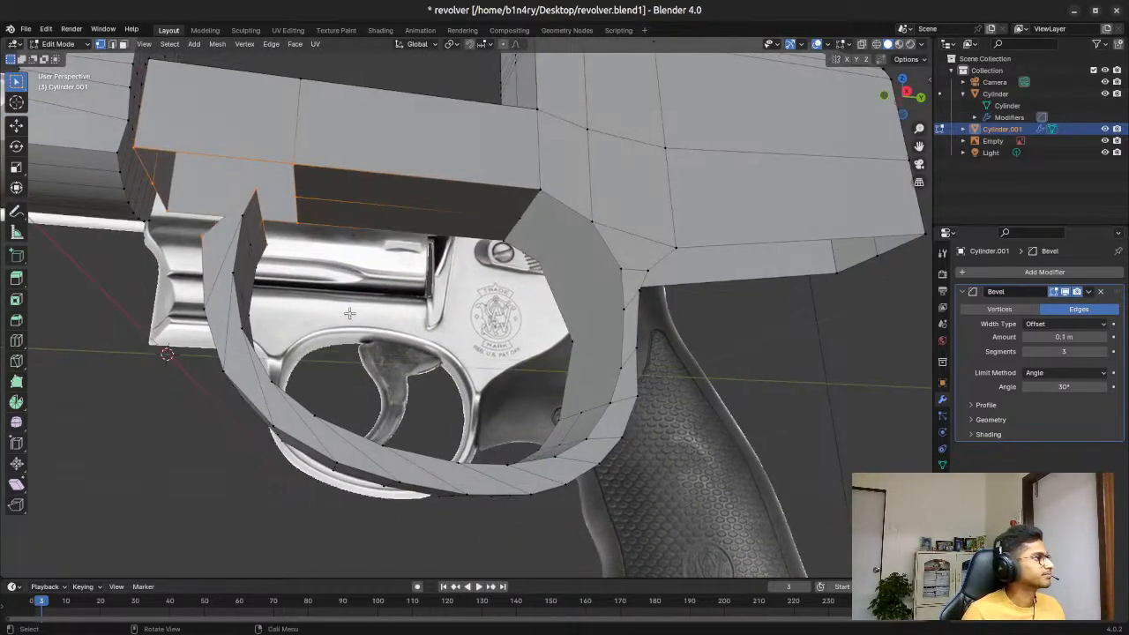
key("alt+a")
key("2")
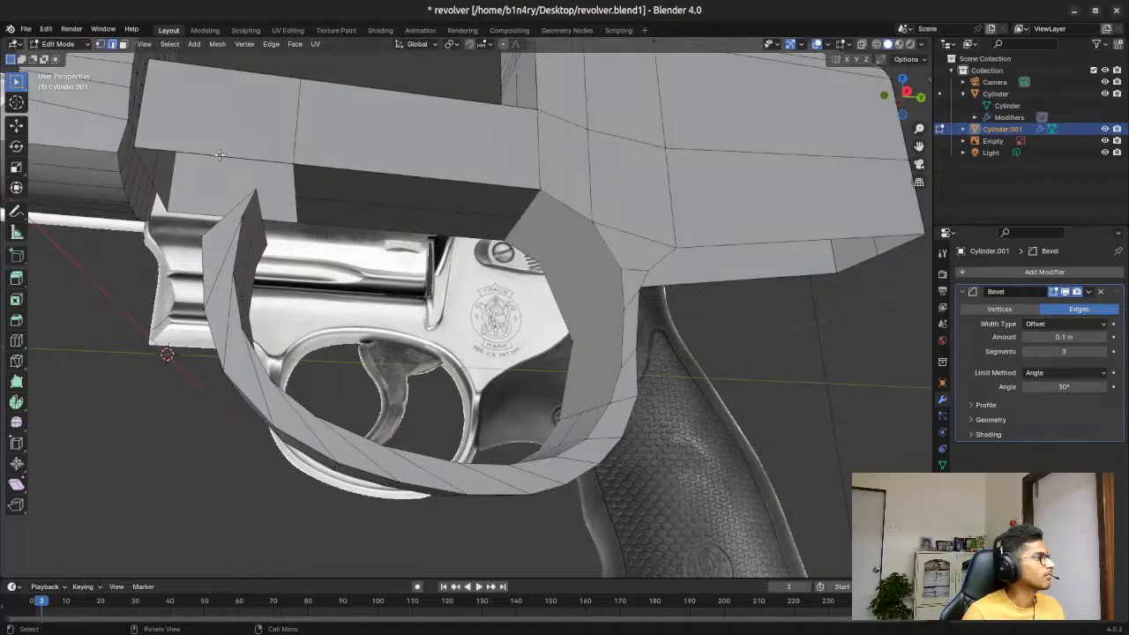
left_click(220, 155, "ctrl")
left_click(220, 155, "ctrl")
left_click(92, 388)
left_click(216, 157)
left_click(196, 216, "ctrl")
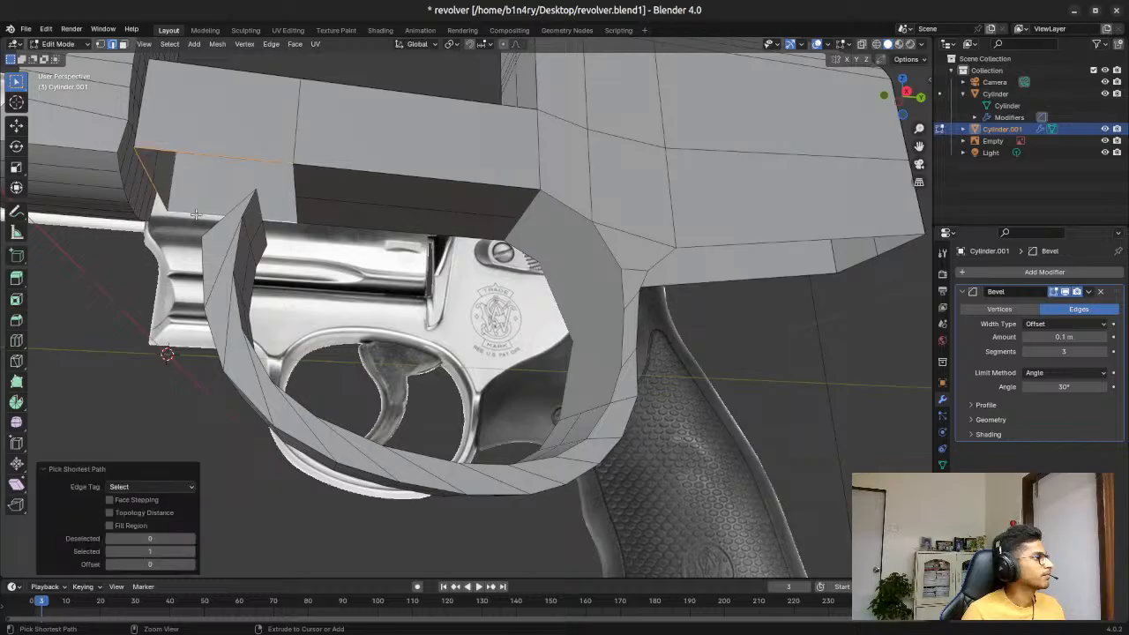
left_click(293, 179, "ctrl")
Step: Add the edges around the open top of the guard's front leg to the selection, undoing any wrongly picked edges
middle_click_drag(222, 199, 228, 290)
left_click(253, 291, "ctrl")
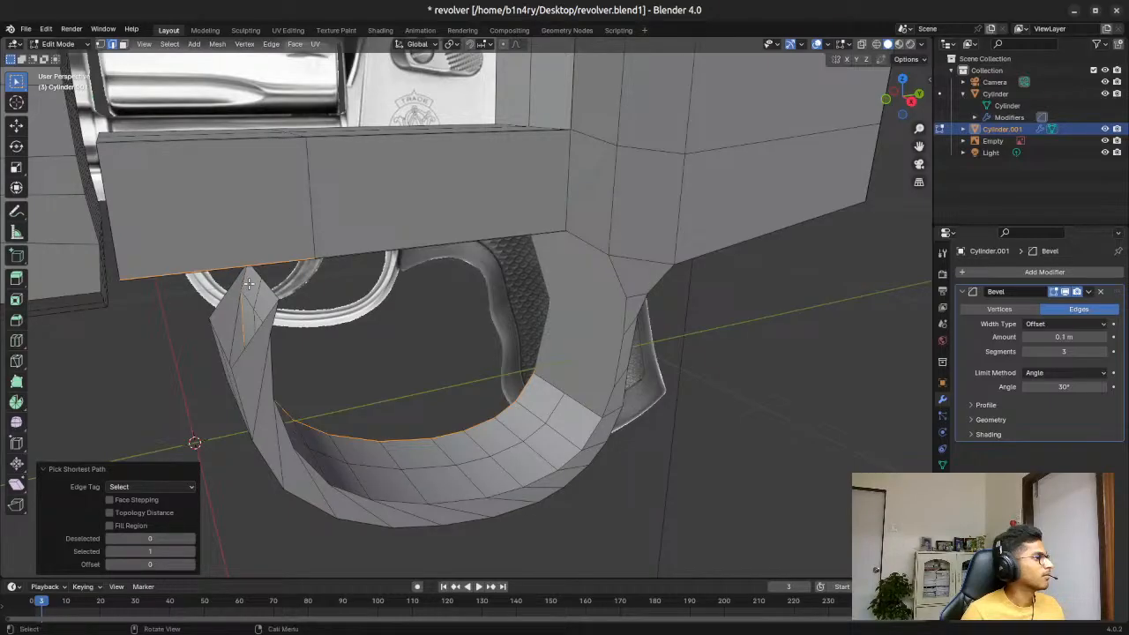
key("ctrl+z")
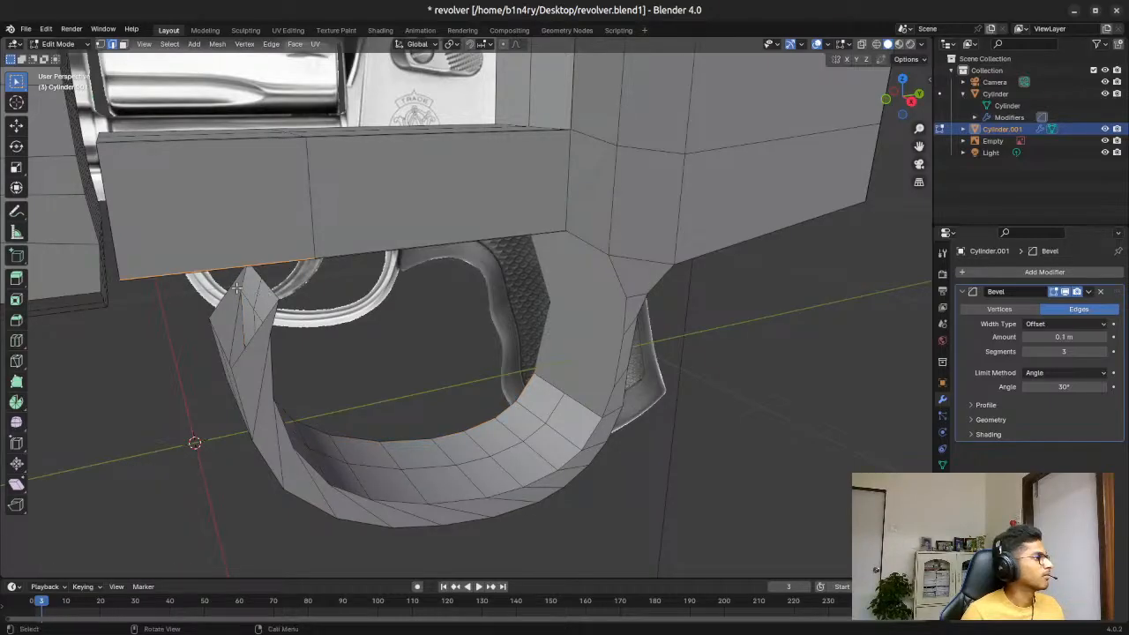
left_click(228, 287, "shift")
left_click(261, 279, "shift")
key("ctrl+z")
left_click(270, 290, "shift")
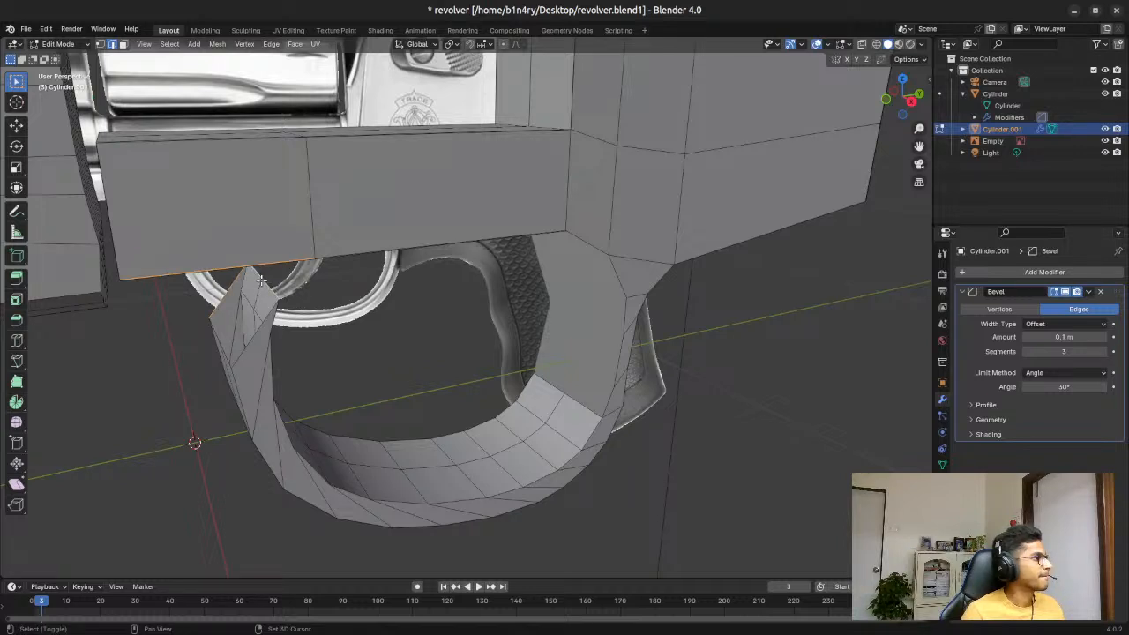
left_click(265, 316, "ctrl")
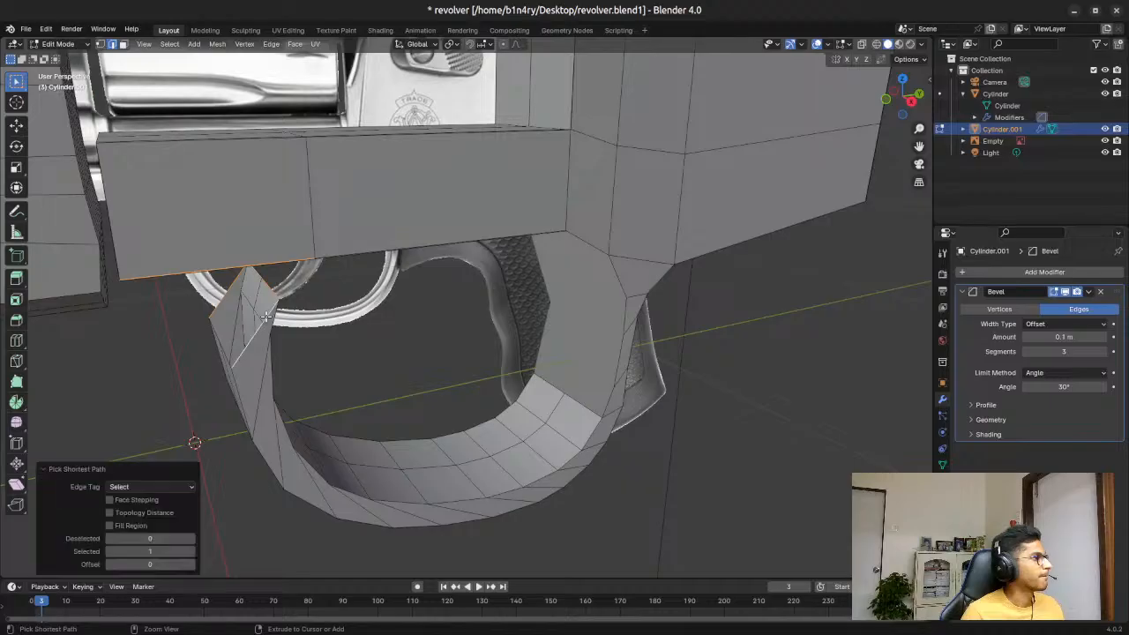
Step: Bridge the selected front leg rim edges to the frame bar's underside edges with Bridge Edge Loops
middle_click_drag(214, 332, 262, 357)
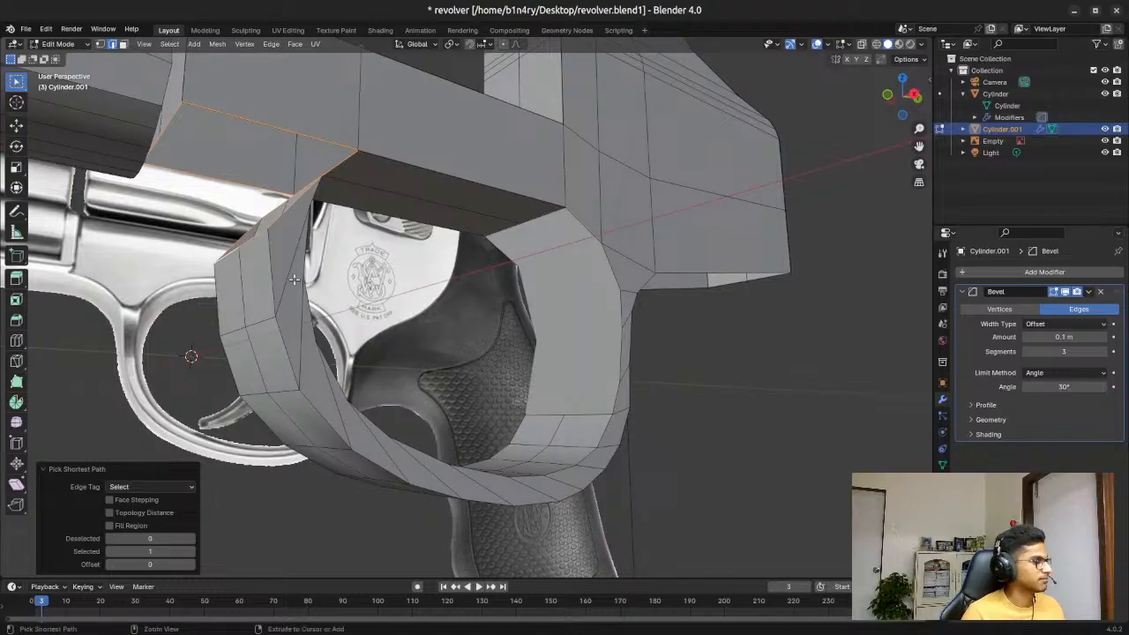
key("ctrl+e")
left_click(296, 284)
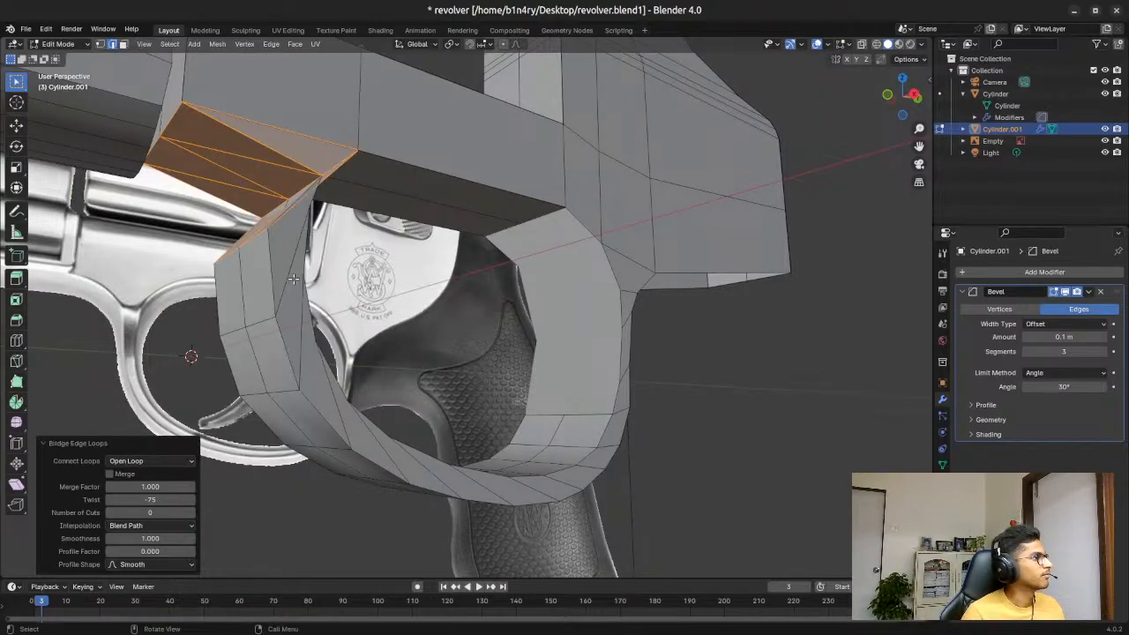
middle_click_drag(282, 220, 249, 245)
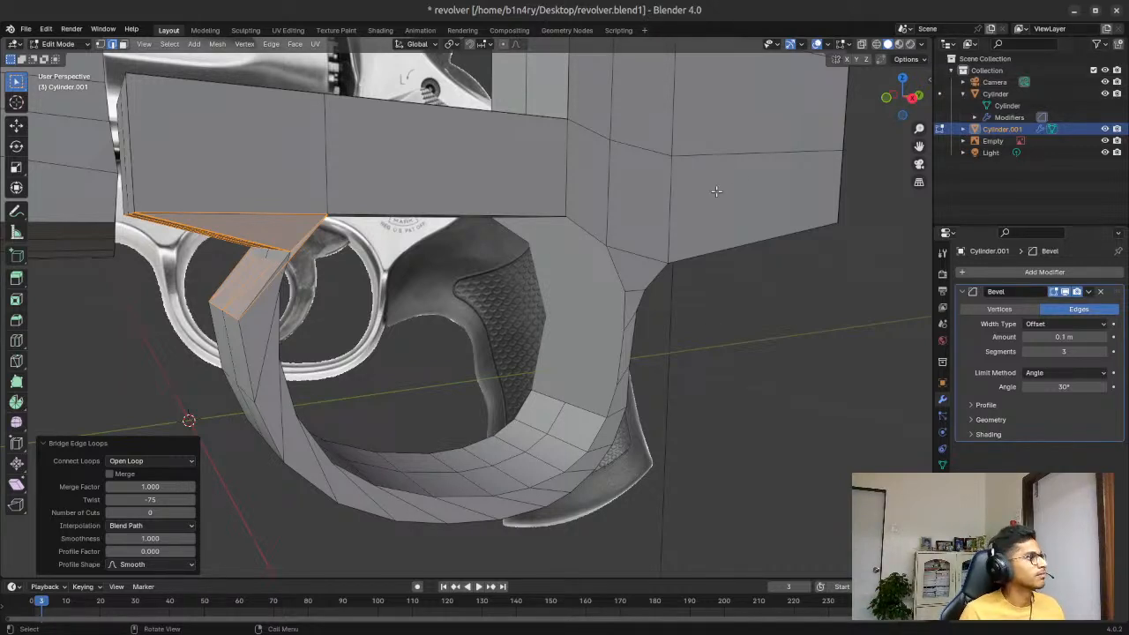
Step: Undo the latest bridge between the guard's front leg rim and the frame bar's underside
key("ctrl+z")
key("ctrl+z")
key("ctrl+z")
key("ctrl+z")
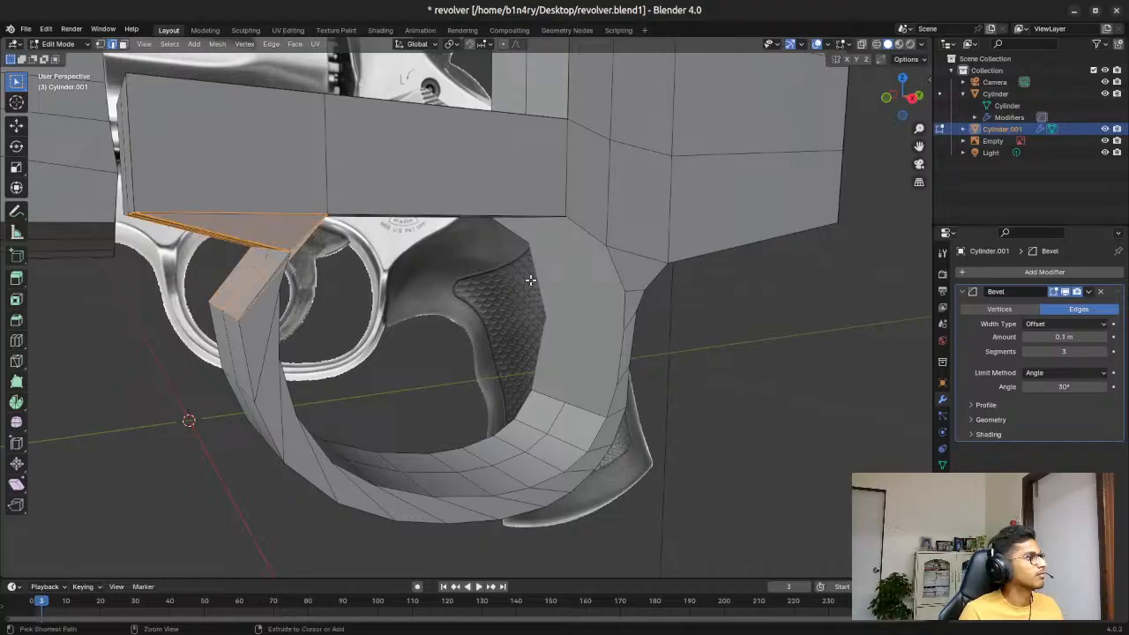
key("ctrl+z")
key("ctrl+z")
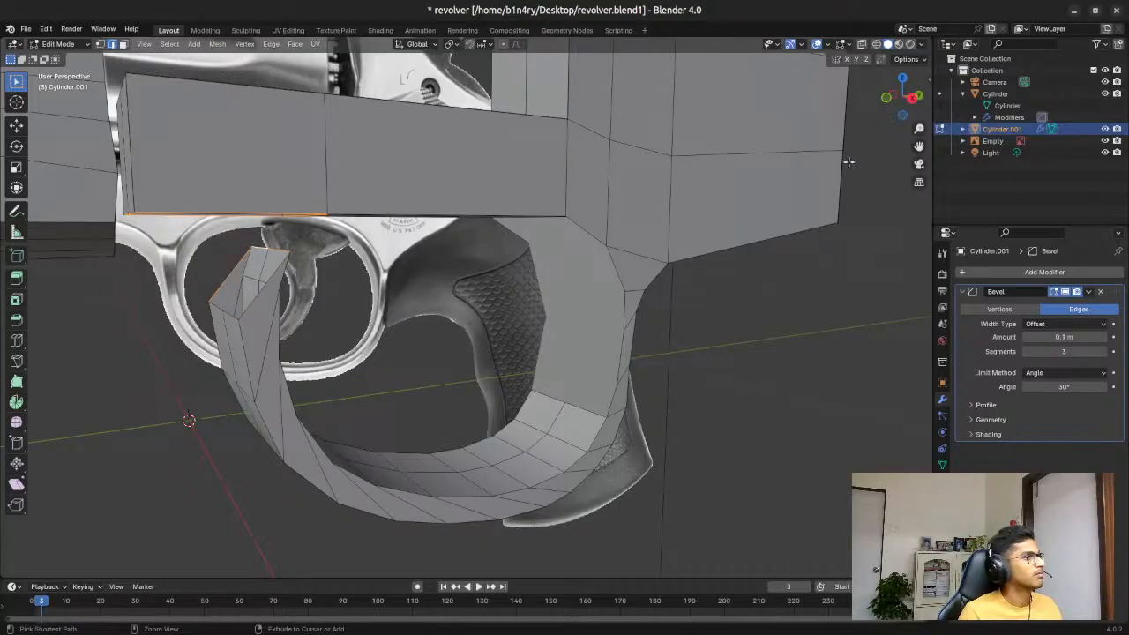
Step: In the right orthographic view, switch to vertex mode with X-ray on and select the outer top vertices of the guard's front leg
left_click(912, 99)
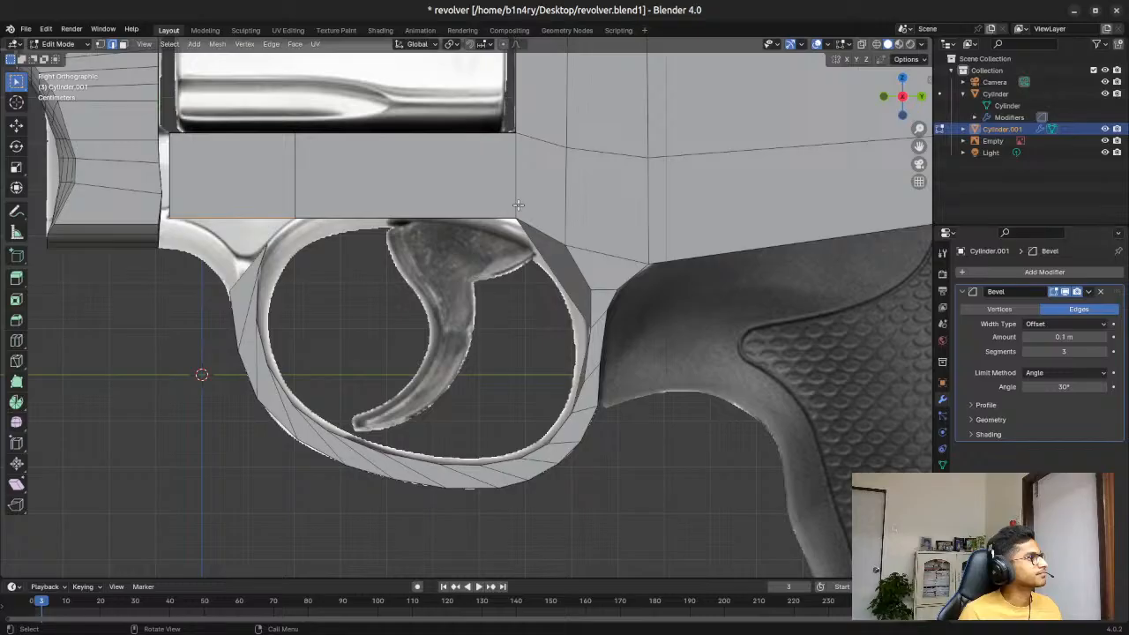
left_click(234, 298)
key("1")
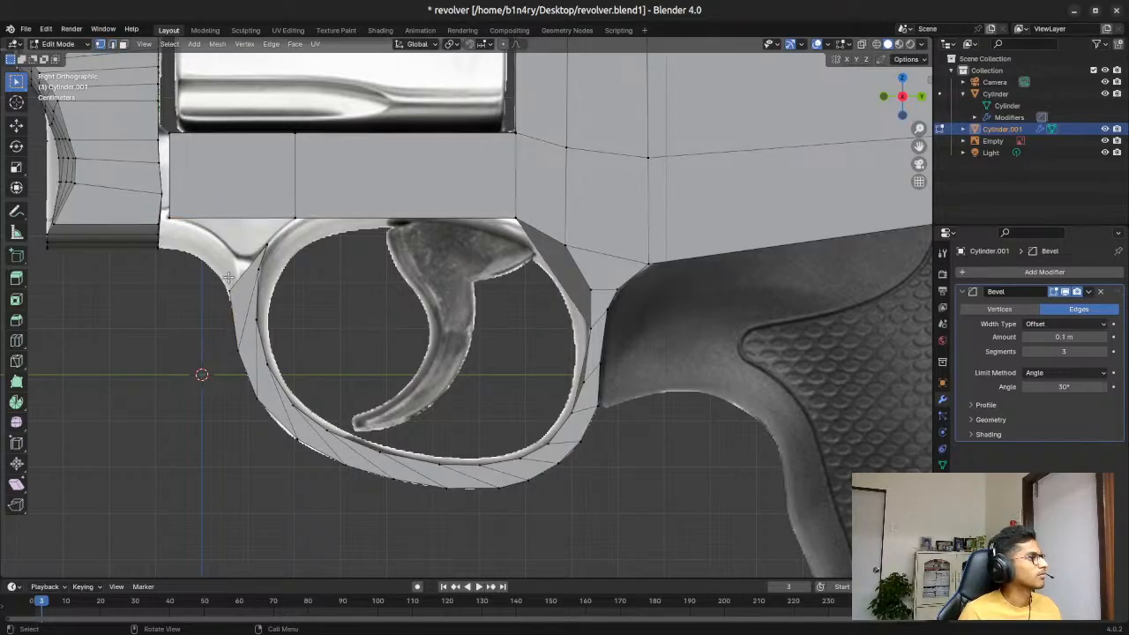
key("alt+z")
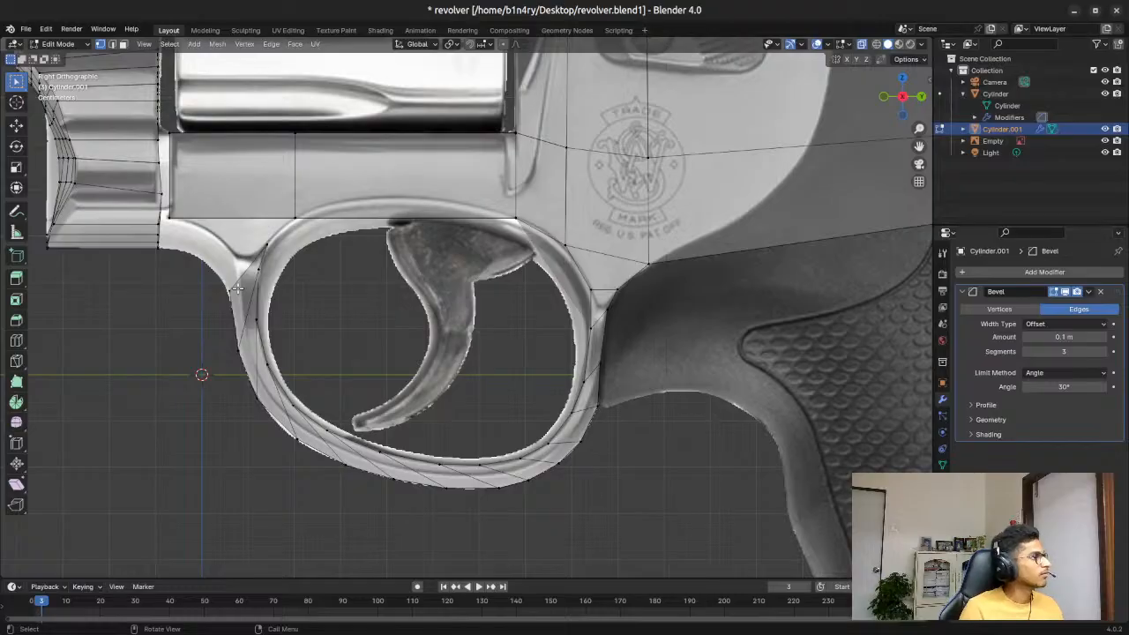
left_click_drag(217, 282, 237, 304)
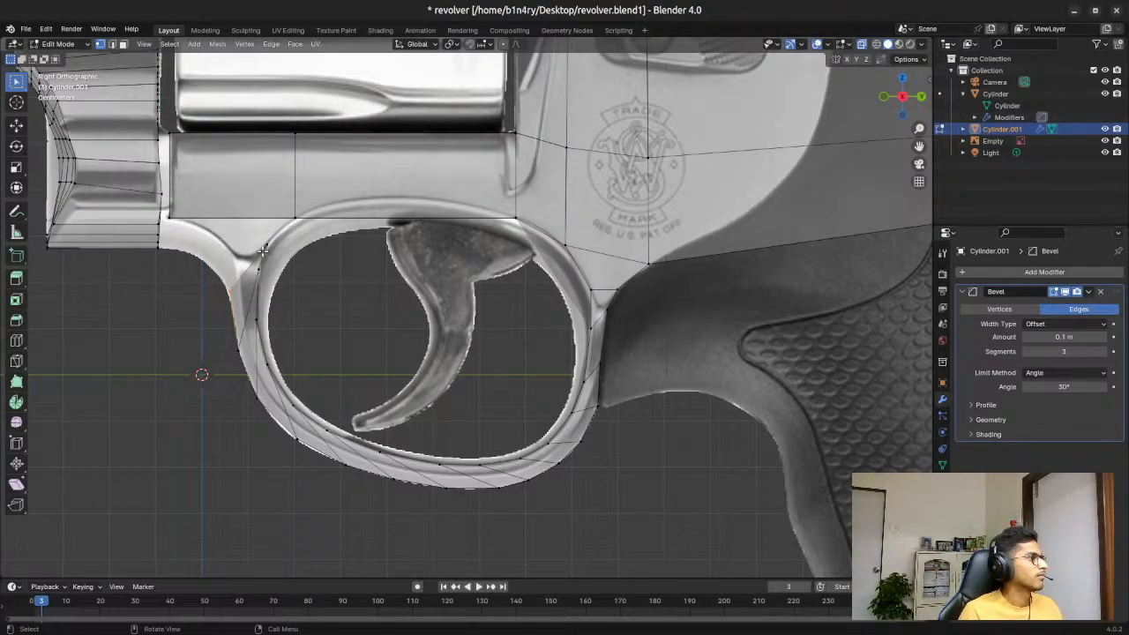
Step: Try extruding the front leg's outer top vertices upward about 0.092 m and shifting them along Y, and undo it
key("g")
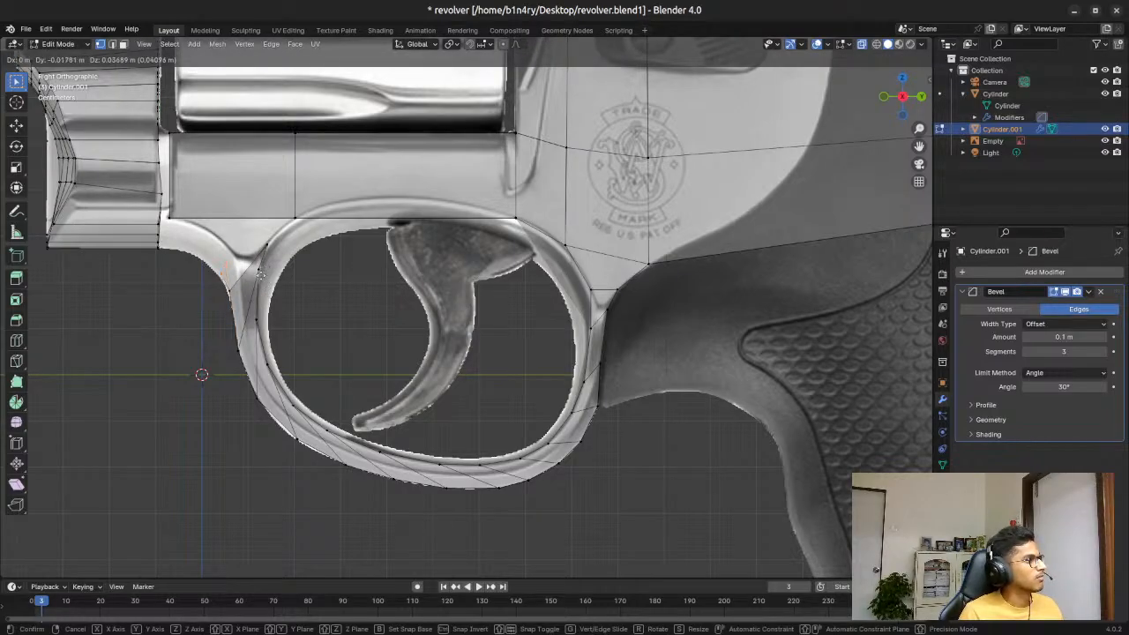
right_click(264, 272)
left_click_drag(219, 263, 233, 302)
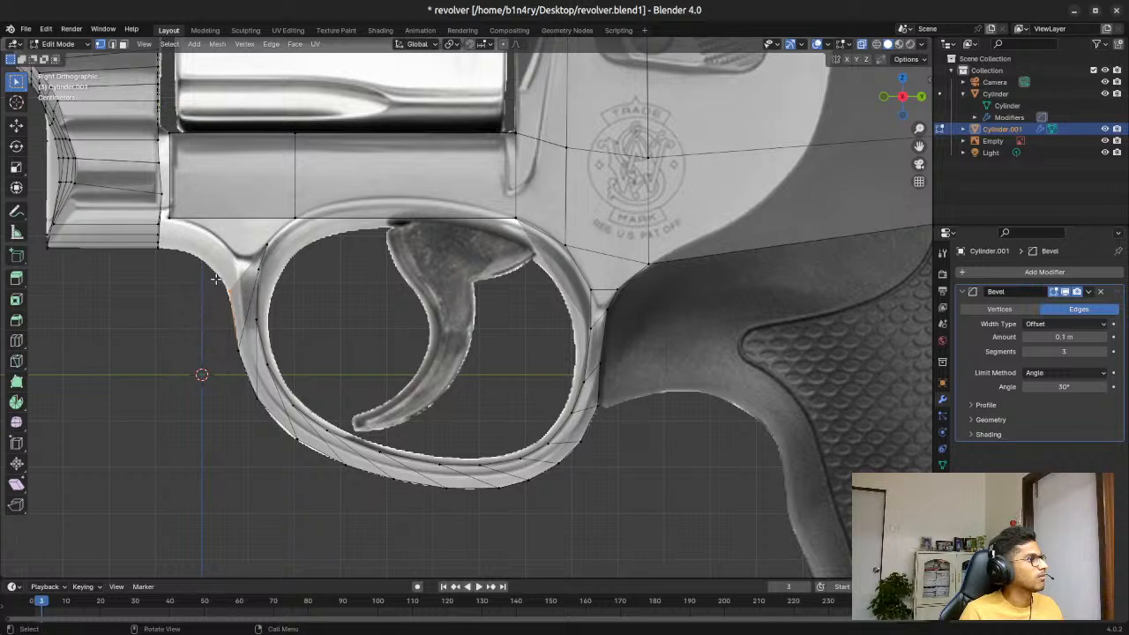
key("g")
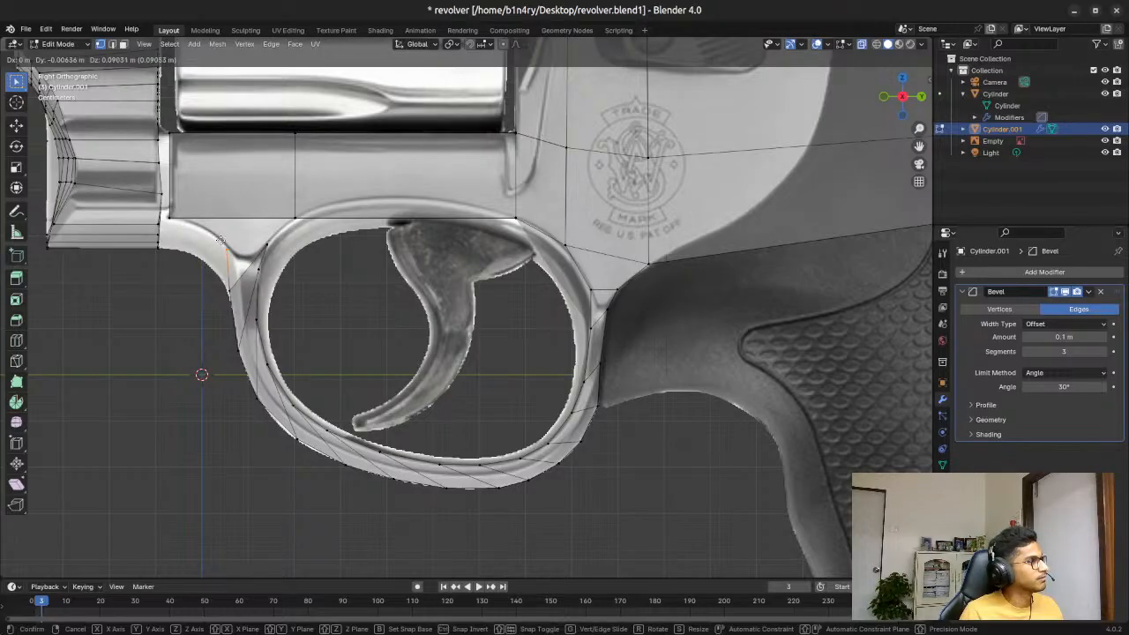
left_click(220, 243)
key("g")
key("y")
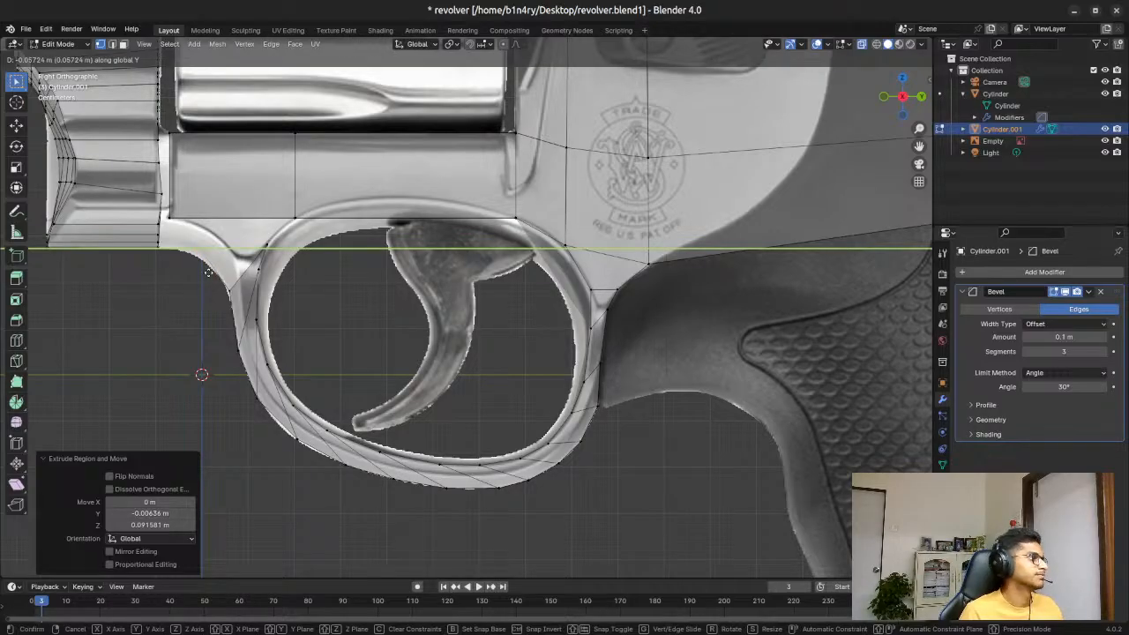
left_click(236, 274)
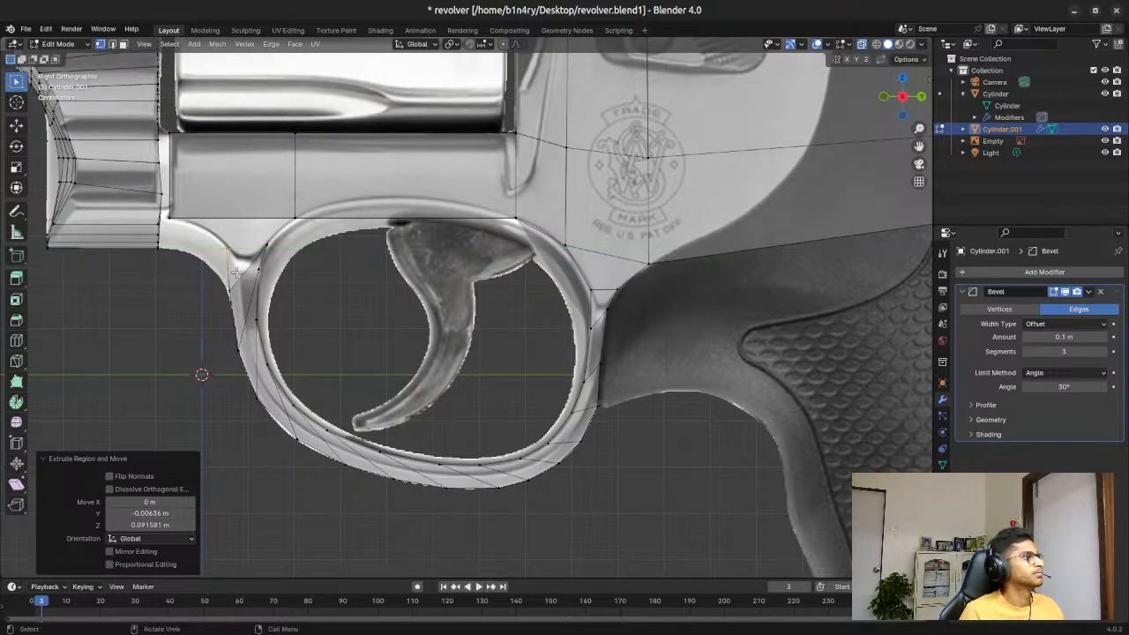
left_click(236, 273)
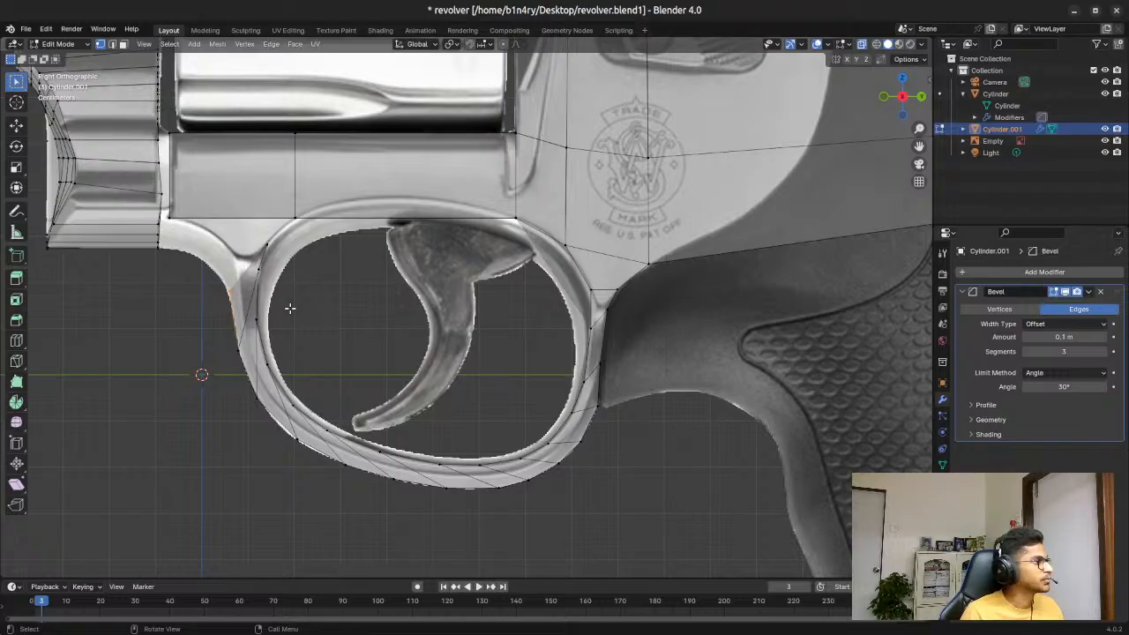
Step: Lower the front leg's outer top vertices along Z by about 0.004 m
key("g")
key("z")
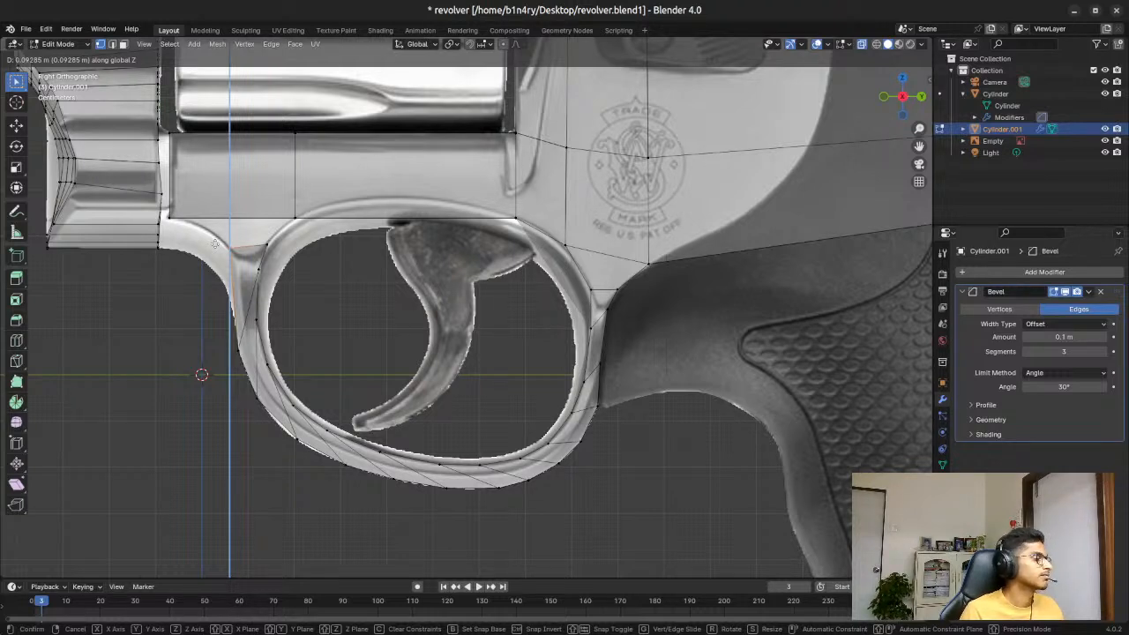
left_click(204, 289)
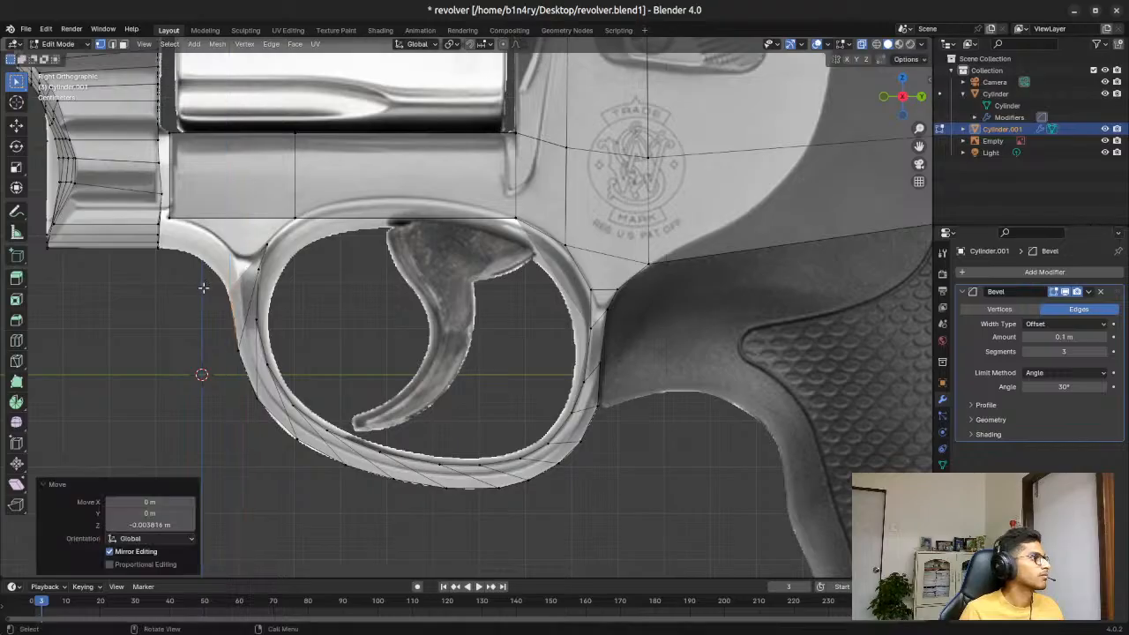
Step: Select the vertices just below the front leg's inner top corner and lower them along Z by about 0.083 m
left_click(267, 282)
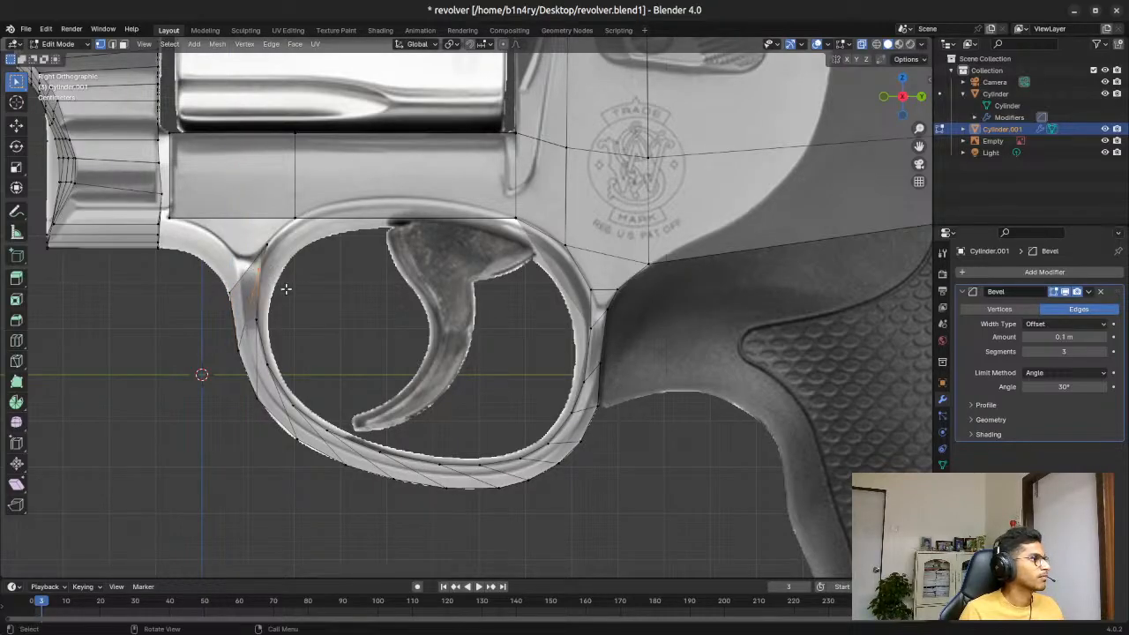
key("g")
key("z")
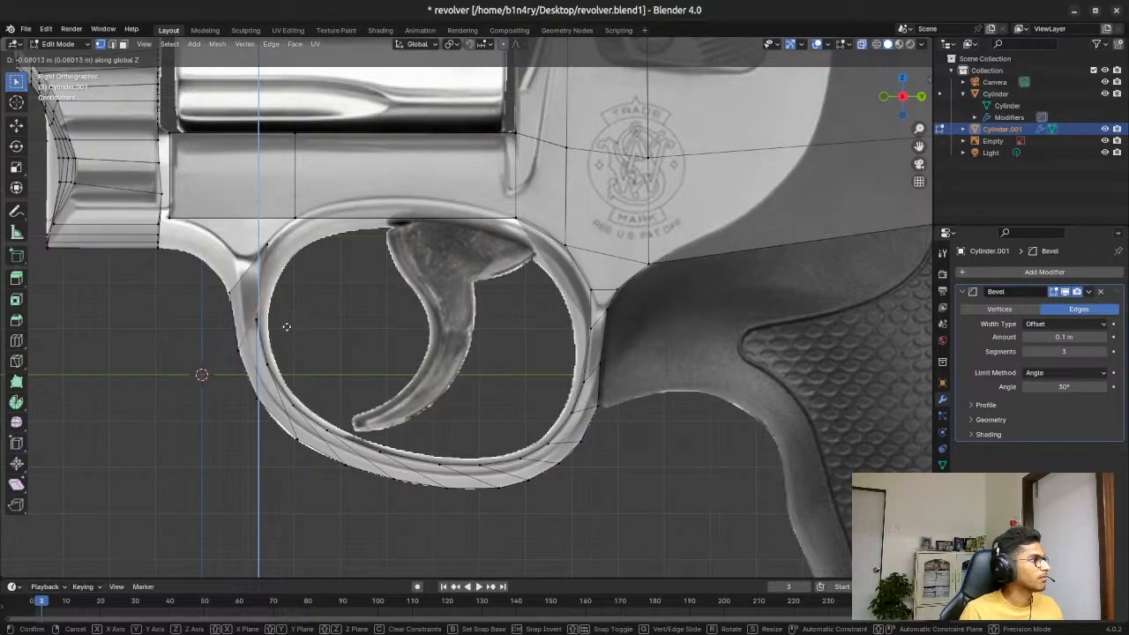
left_click(284, 328)
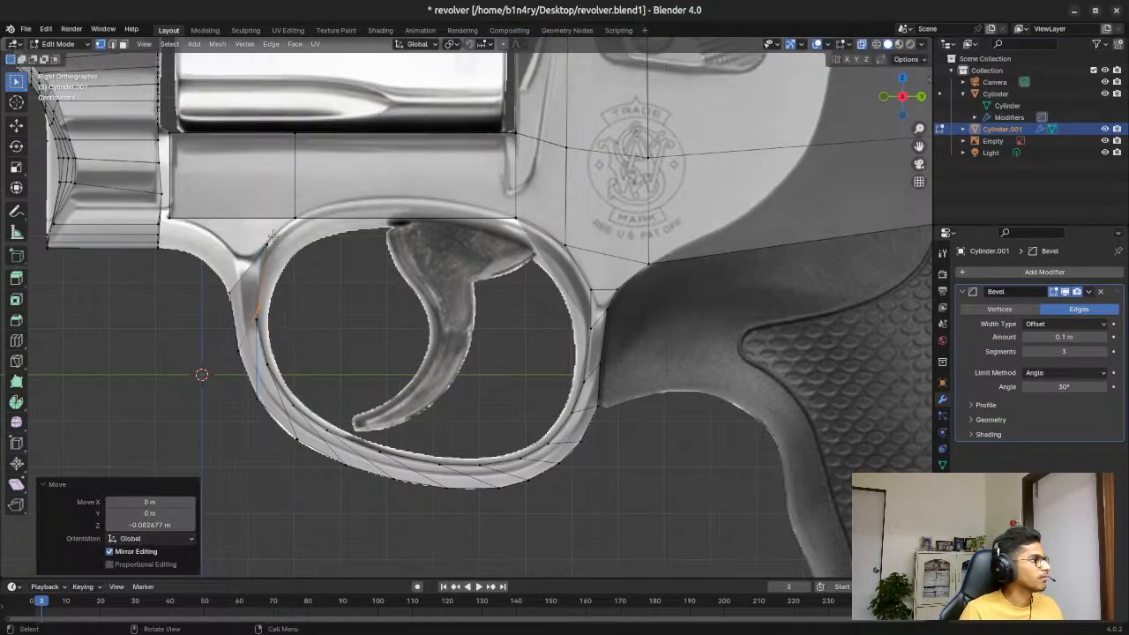
key("ctrl+z")
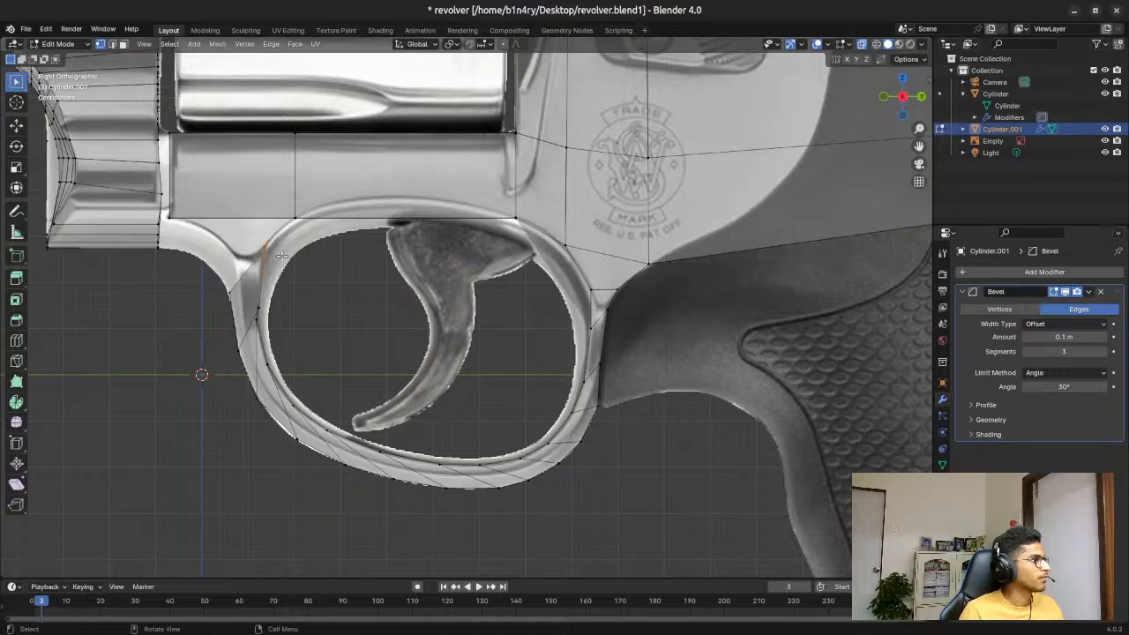
Step: Lower the front leg's inner top vertices about 0.083 m along Z and shift them about -0.014 m along Y
key("g")
key("z")
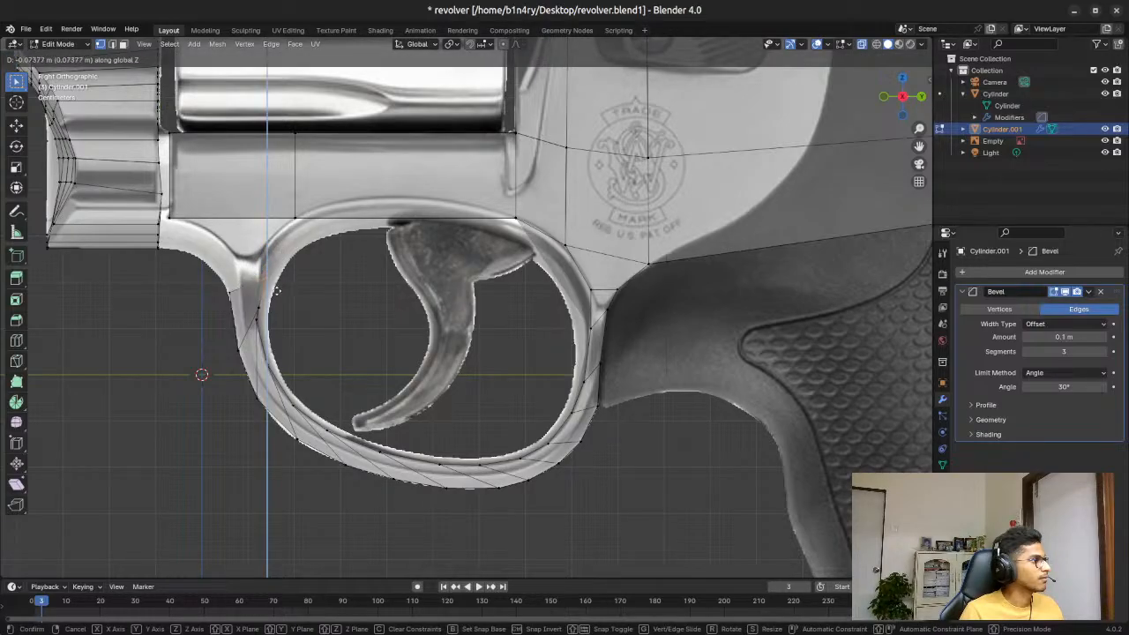
left_click(273, 295)
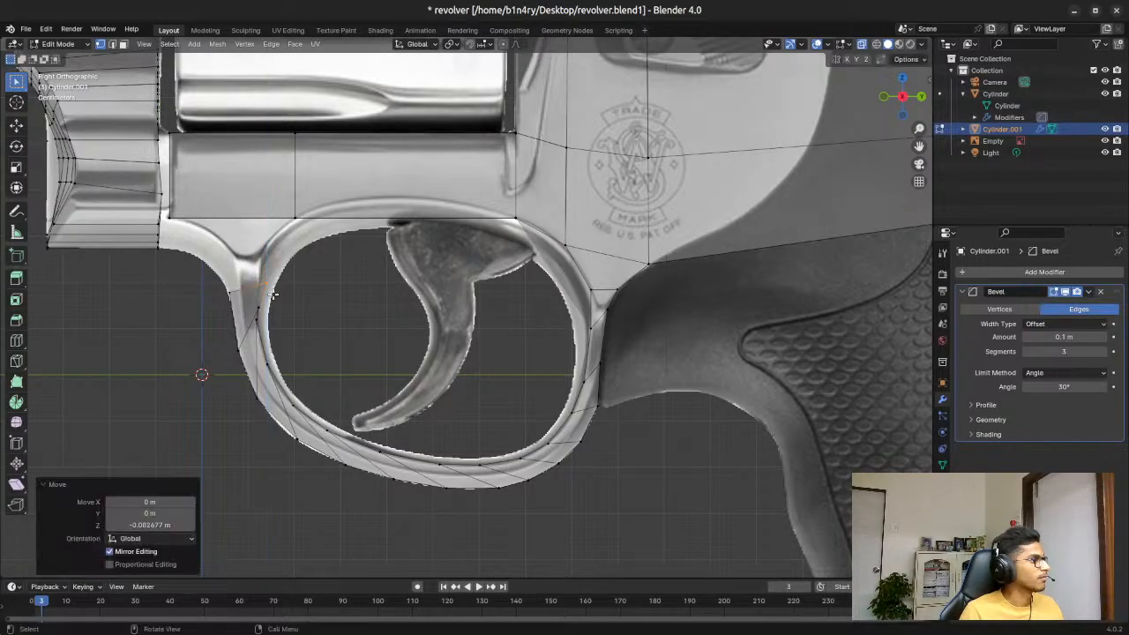
key("g")
key("y")
left_click(268, 299)
Step: Lower the inner top vertices another 0.019 m along Z and nudge them along Y to square off the front leg's rim
key("g")
key("z")
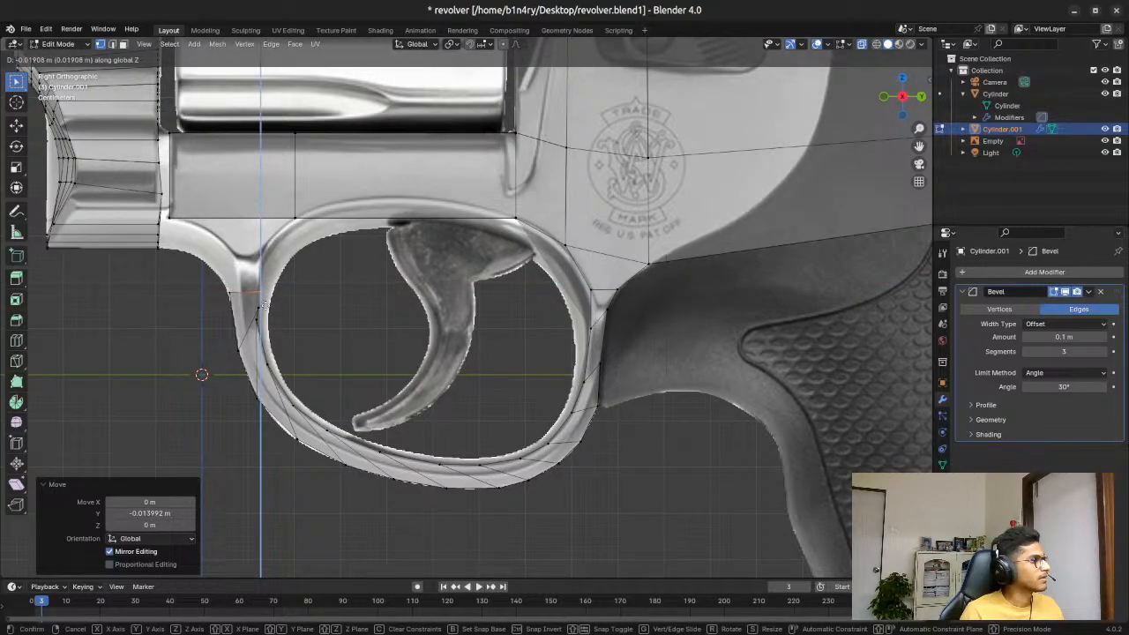
left_click(264, 304)
key("g")
key("y")
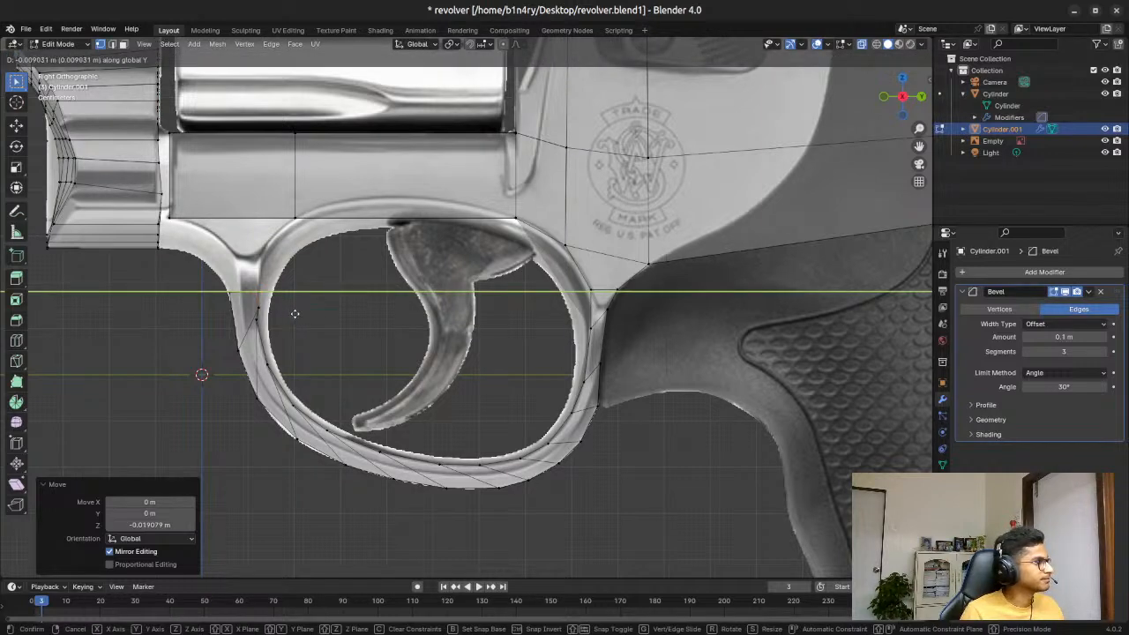
left_click(317, 319)
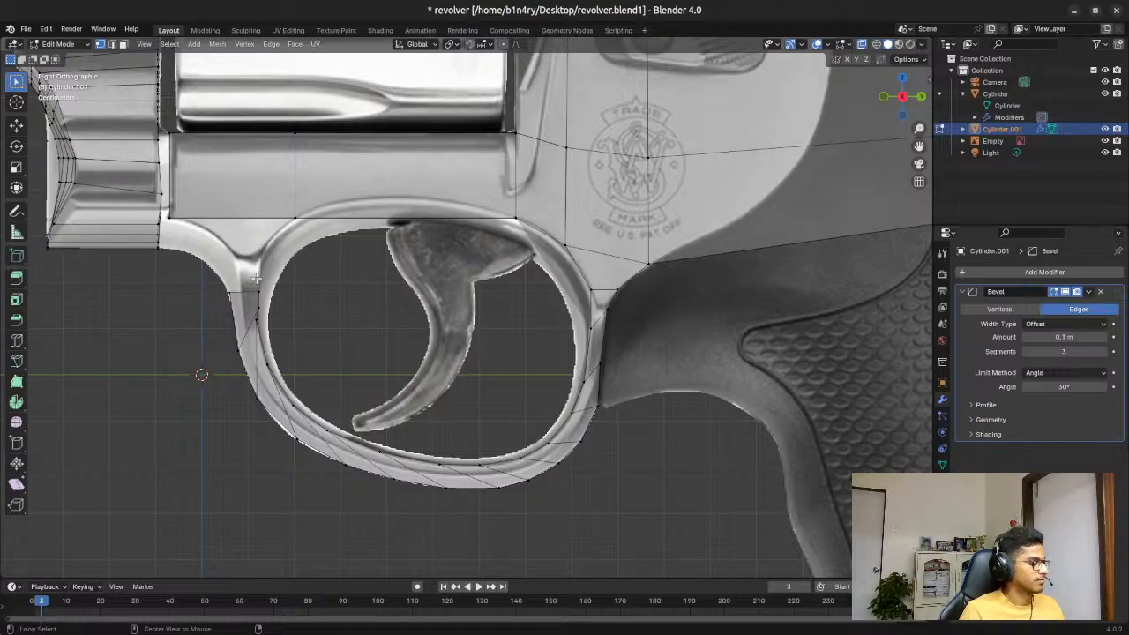
Step: Turn X-ray off and, in edge mode, select the edges around the open top of the guard's front leg
key("alt+z")
middle_click_drag(202, 248, 265, 278)
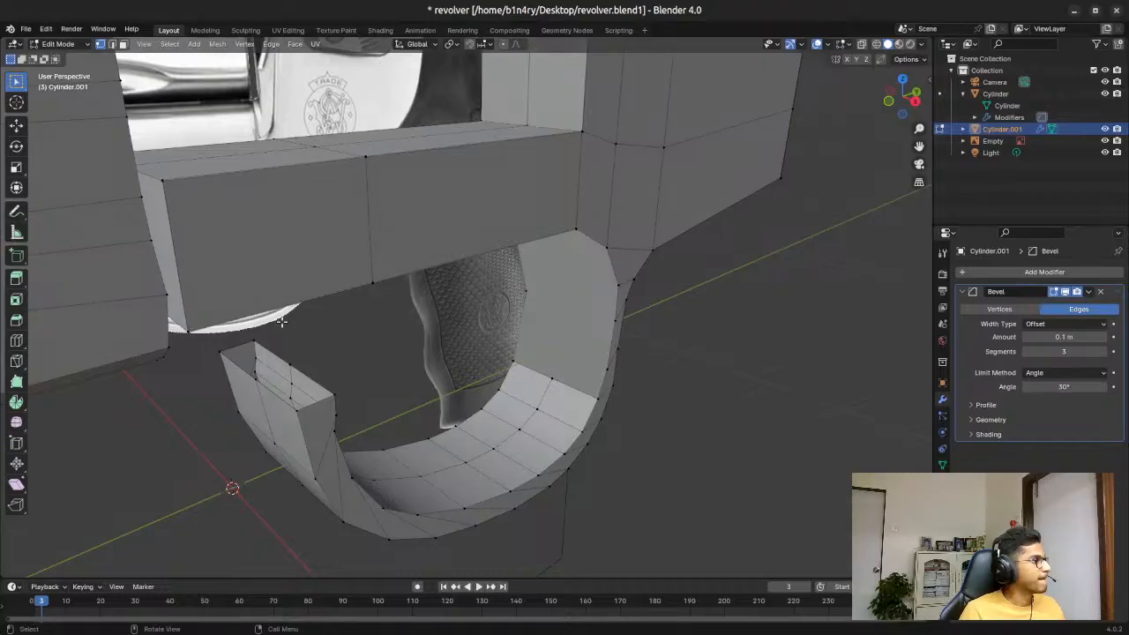
key("2")
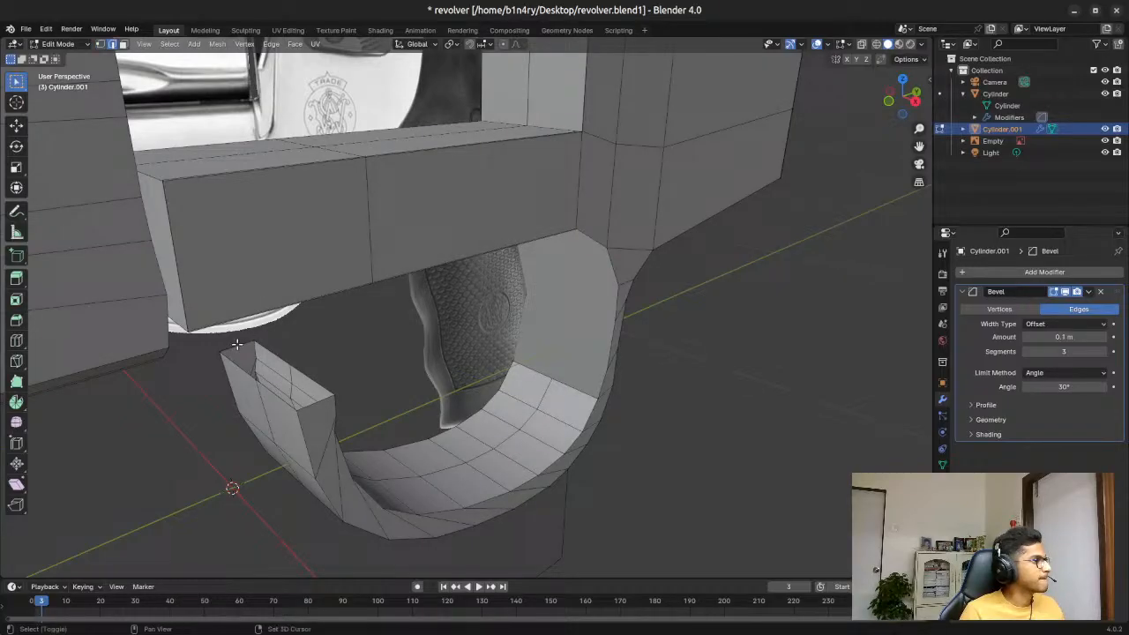
left_click(240, 346, "shift")
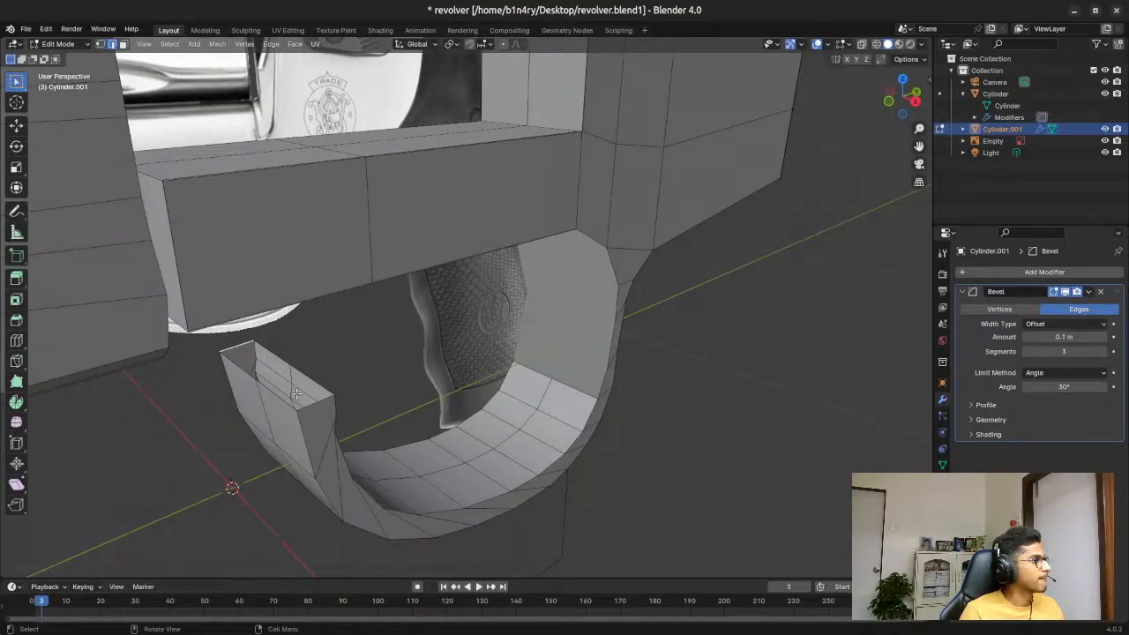
left_click(321, 398, "ctrl")
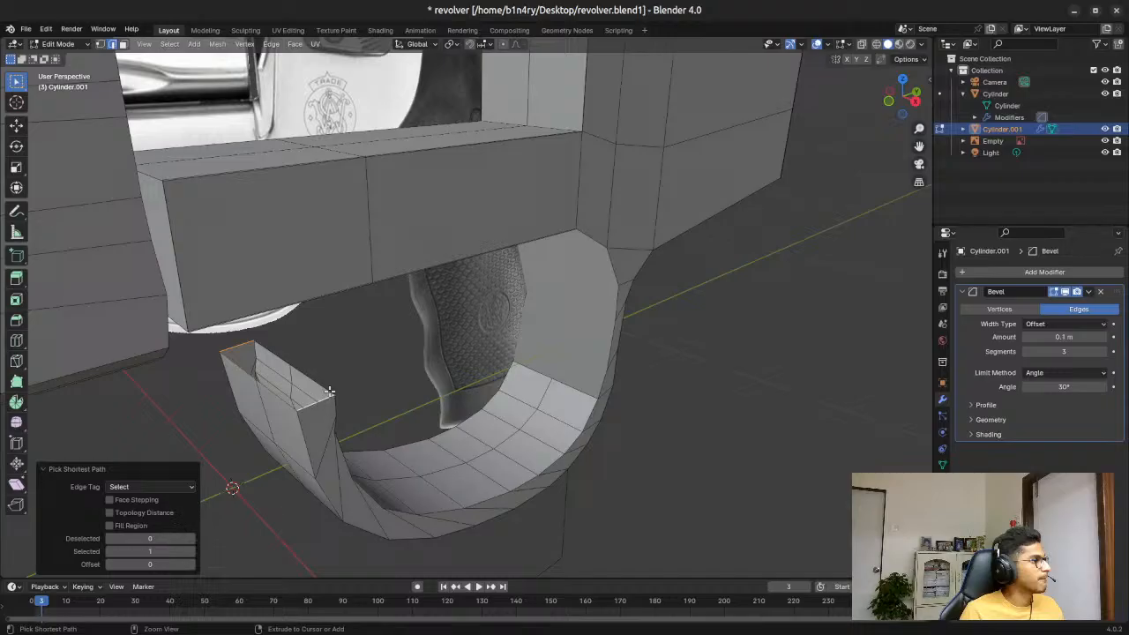
left_click(310, 381, "ctrl")
left_click(275, 354, "ctrl")
Step: Try adding the frame bar's lower side edge with a shortest-path selection, and undo the wrongly picked edges
middle_click_drag(309, 394, 321, 366)
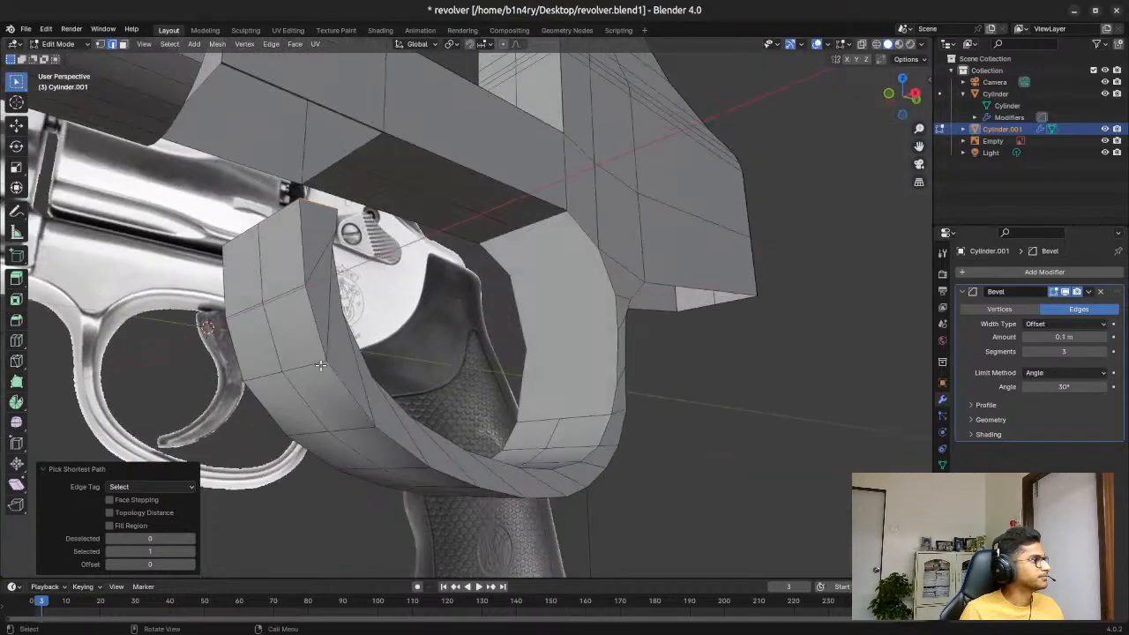
left_click(331, 108, "ctrl")
left_click(333, 108, "ctrl")
key("ctrl+z")
key("ctrl+z")
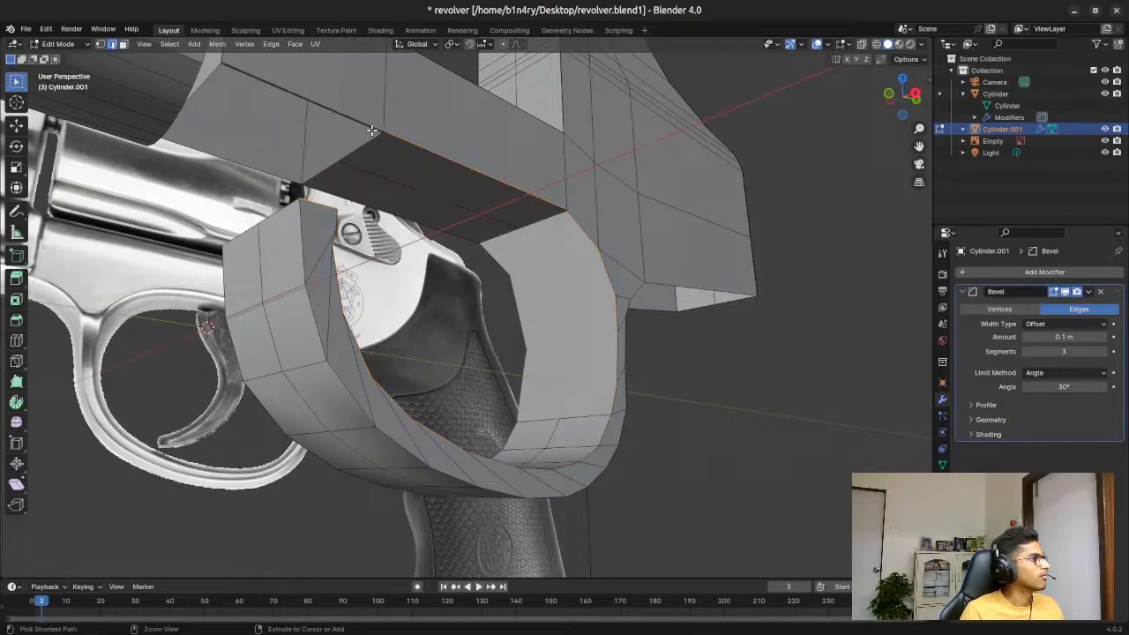
Step: Add the boundary edges of the opening beneath the frame bar to the selected rim of the guard's front leg
left_click(267, 170, "shift")
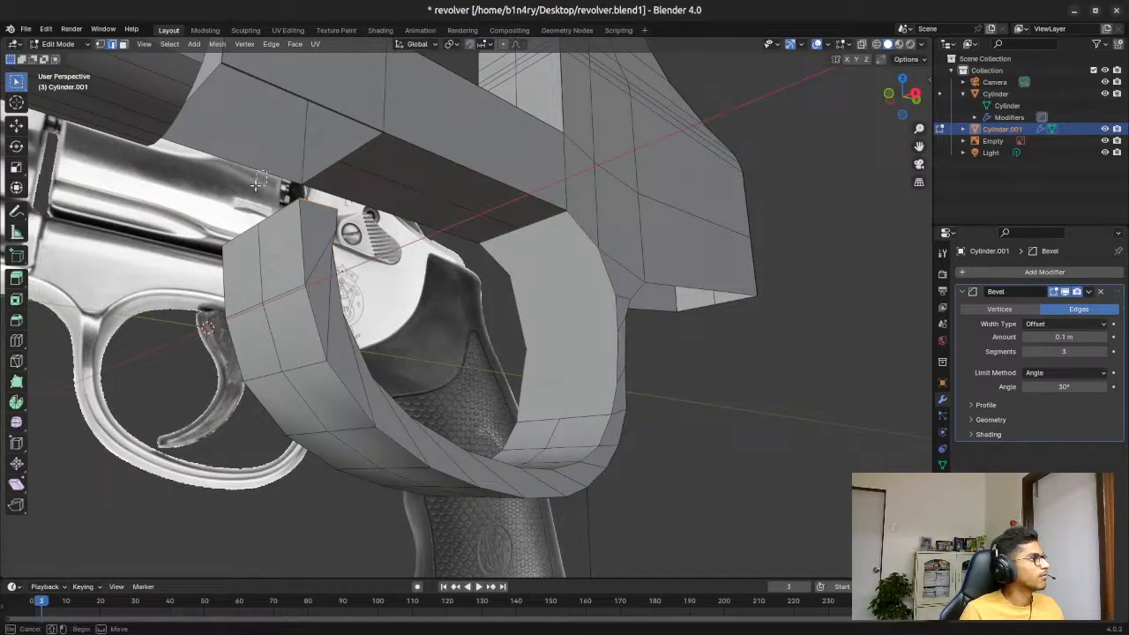
left_click(314, 103, "ctrl")
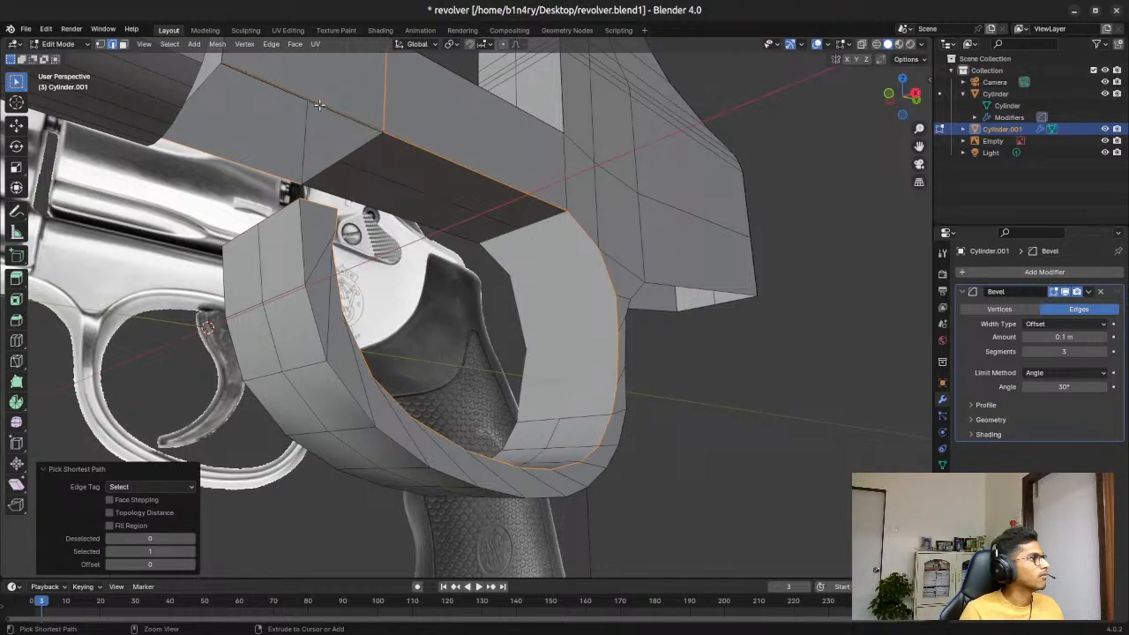
left_click(319, 104, "shift")
key("ctrl+z")
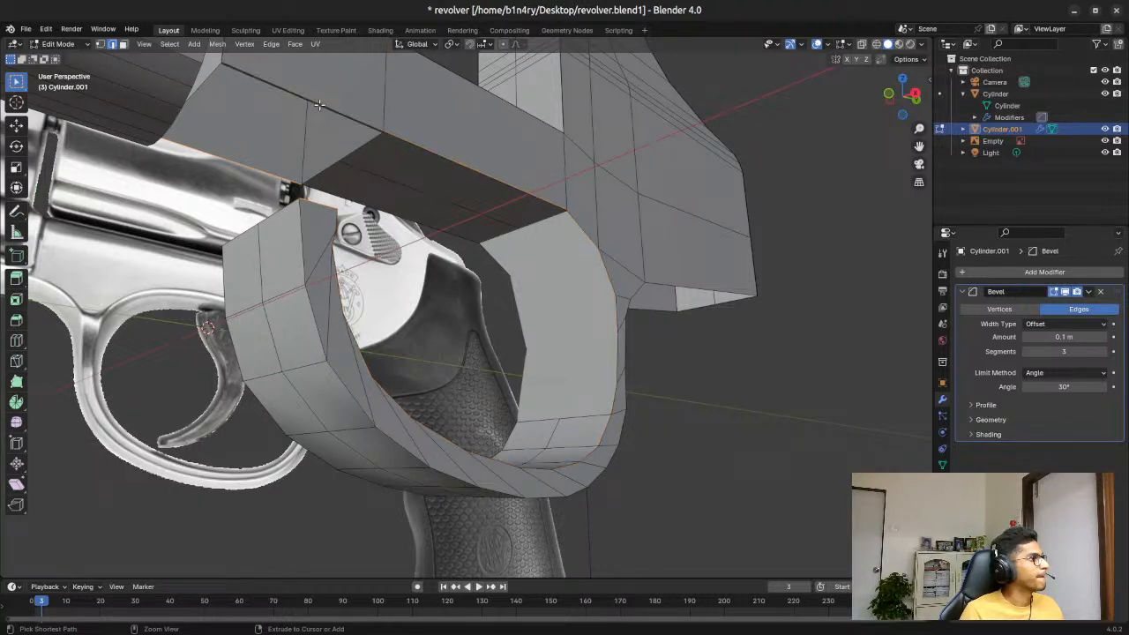
left_click(322, 105, "shift")
left_click(352, 166, "shift")
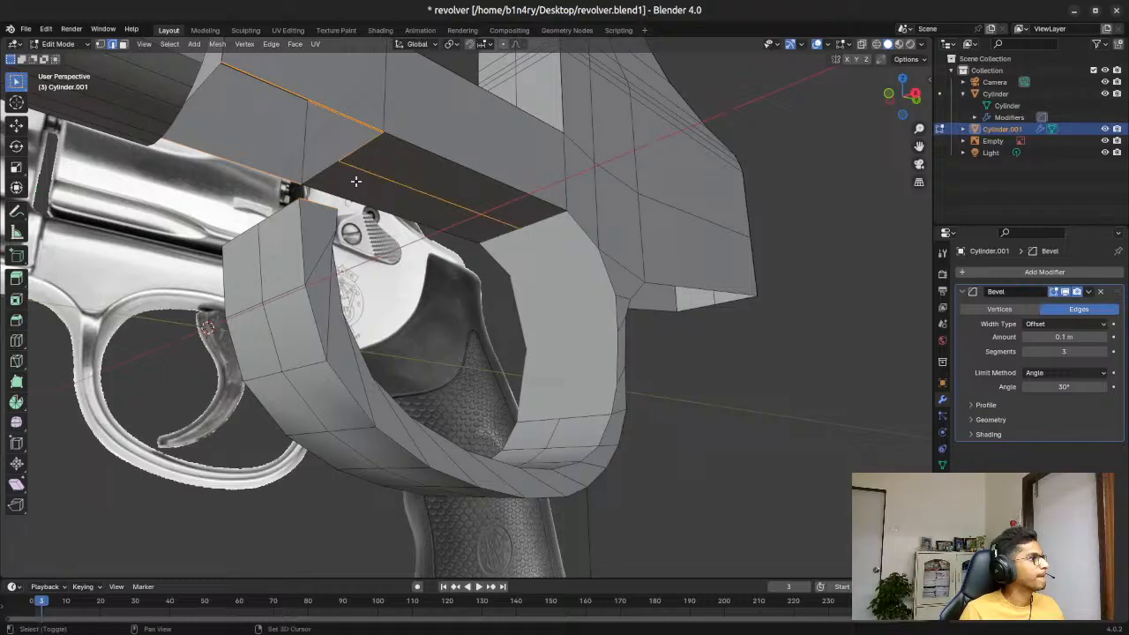
left_click(382, 177, "shift")
middle_click_drag(328, 142, 346, 97)
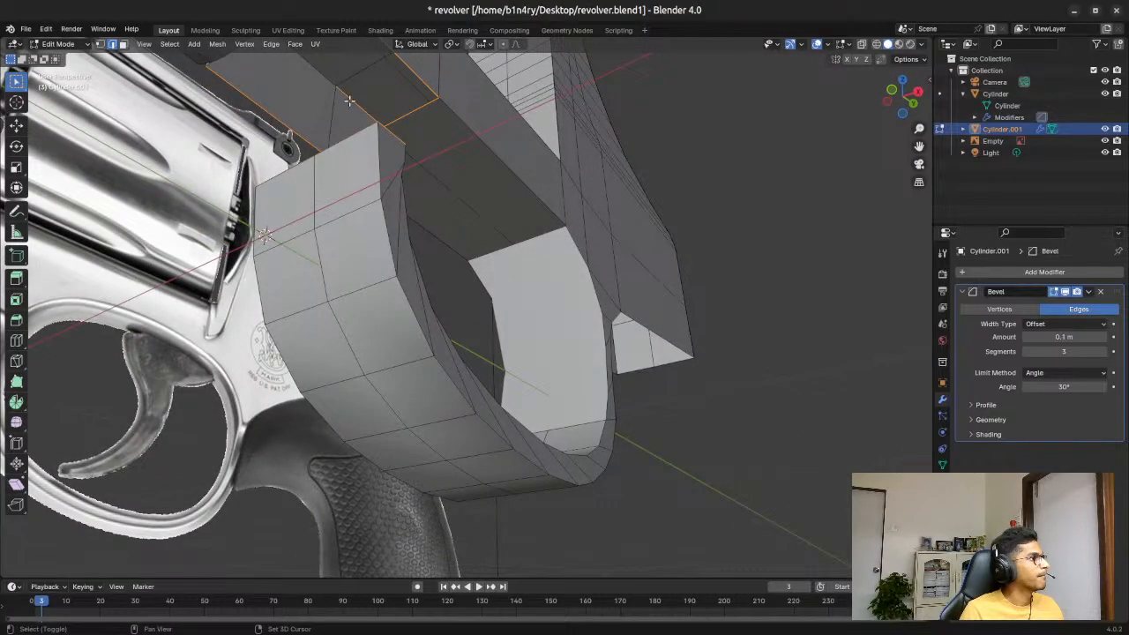
middle_click_drag(398, 146, 133, 229)
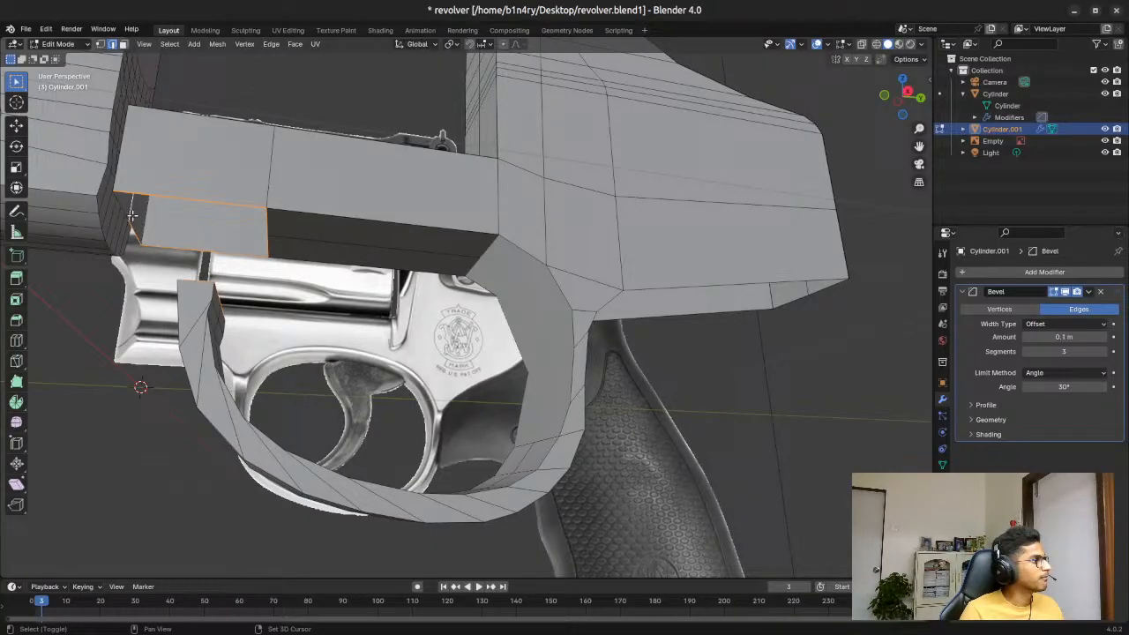
left_click(126, 213, "shift")
middle_click_drag(200, 203, 226, 222)
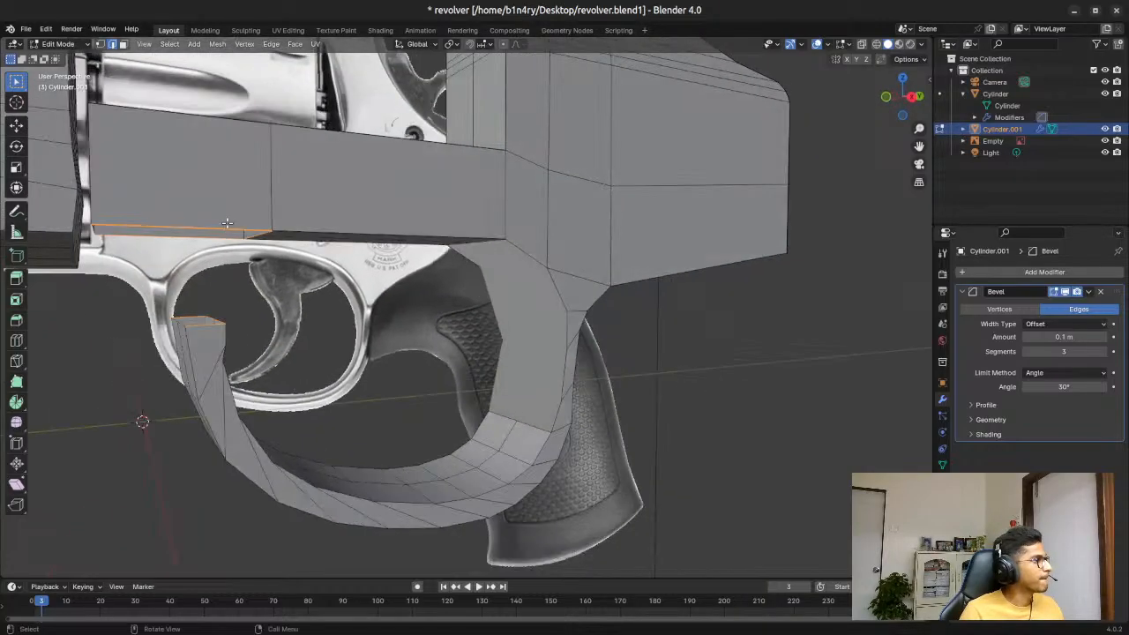
Step: Try bridging the front leg's rim to the frame bar's underside opening with Bridge Edge Loops, and undo the bridge and its selection
key("ctrl+e")
left_click(225, 222)
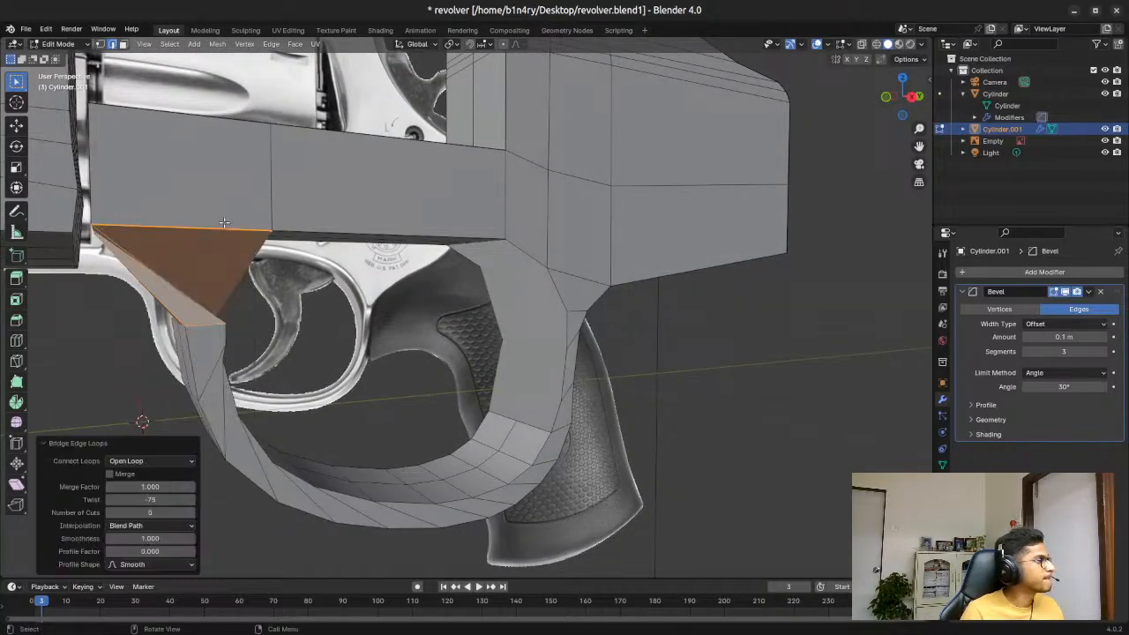
middle_click_drag(273, 301, 148, 282)
middle_click_drag(222, 285, 310, 301)
key("ctrl+z")
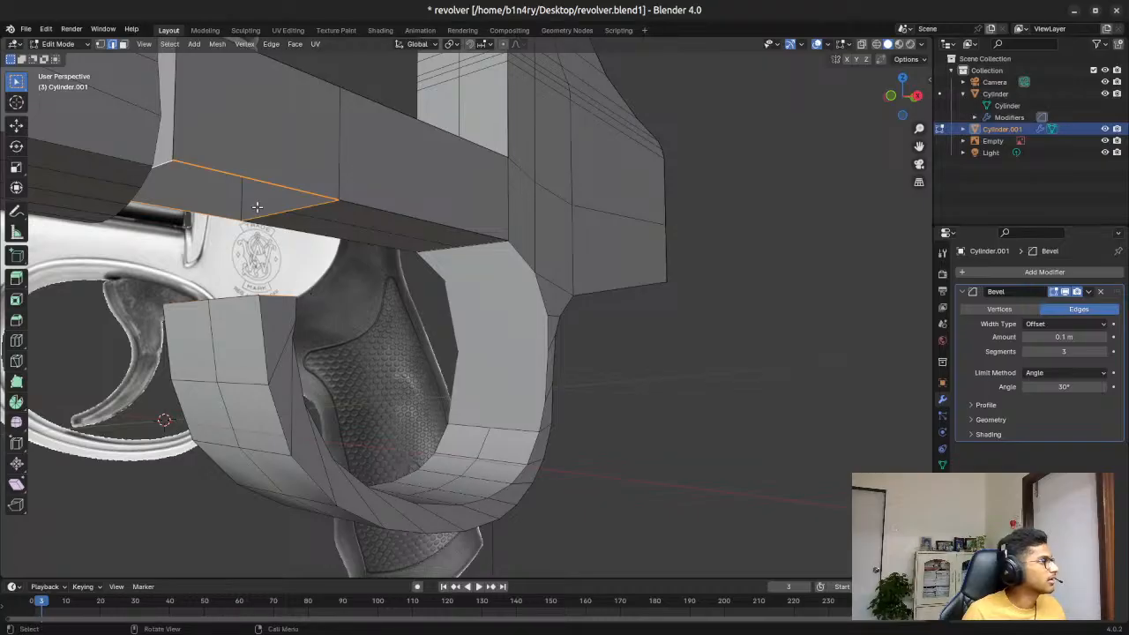
key("ctrl+z")
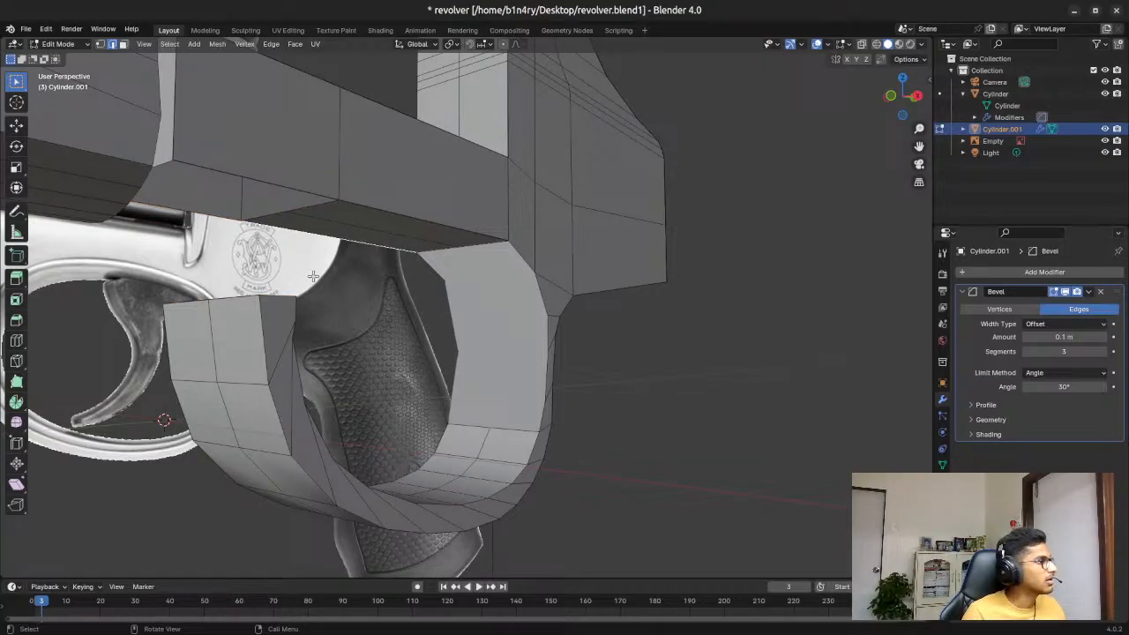
Step: In vertex mode, select the front leg's rim vertices and the vertices around the opening beneath the frame bar using shortest paths
middle_click_drag(265, 209, 228, 299)
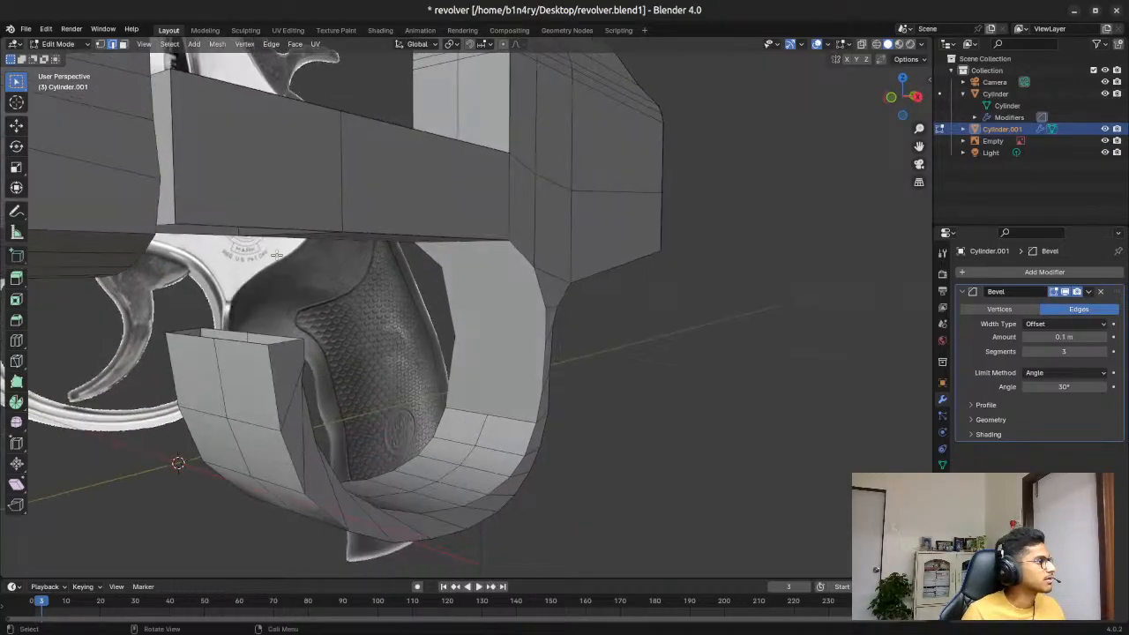
key("1")
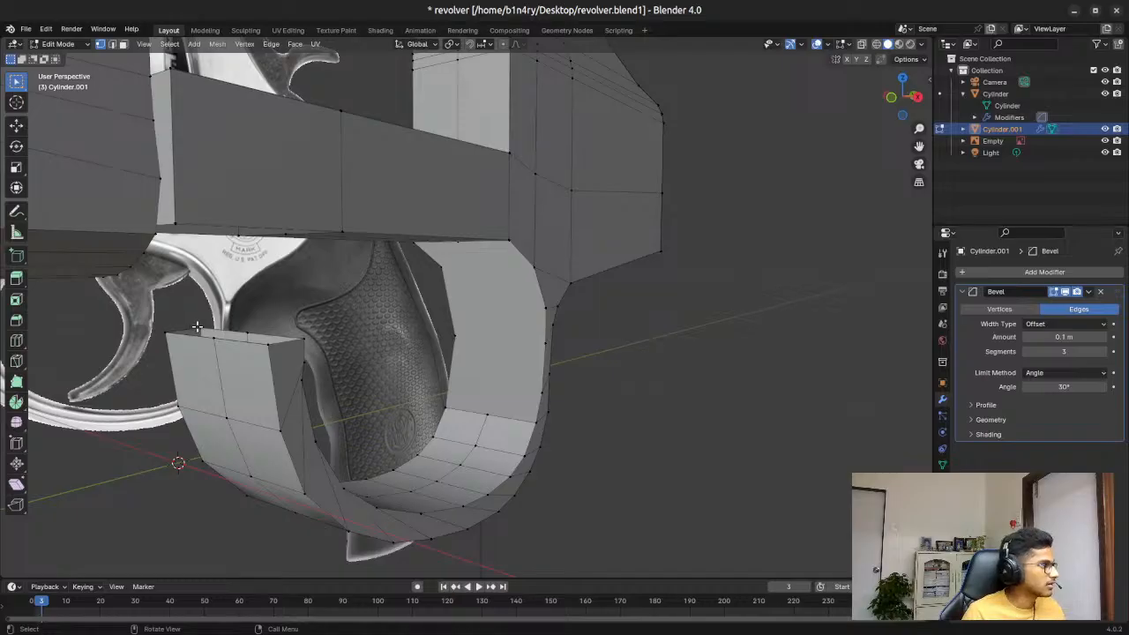
left_click(304, 339, "ctrl")
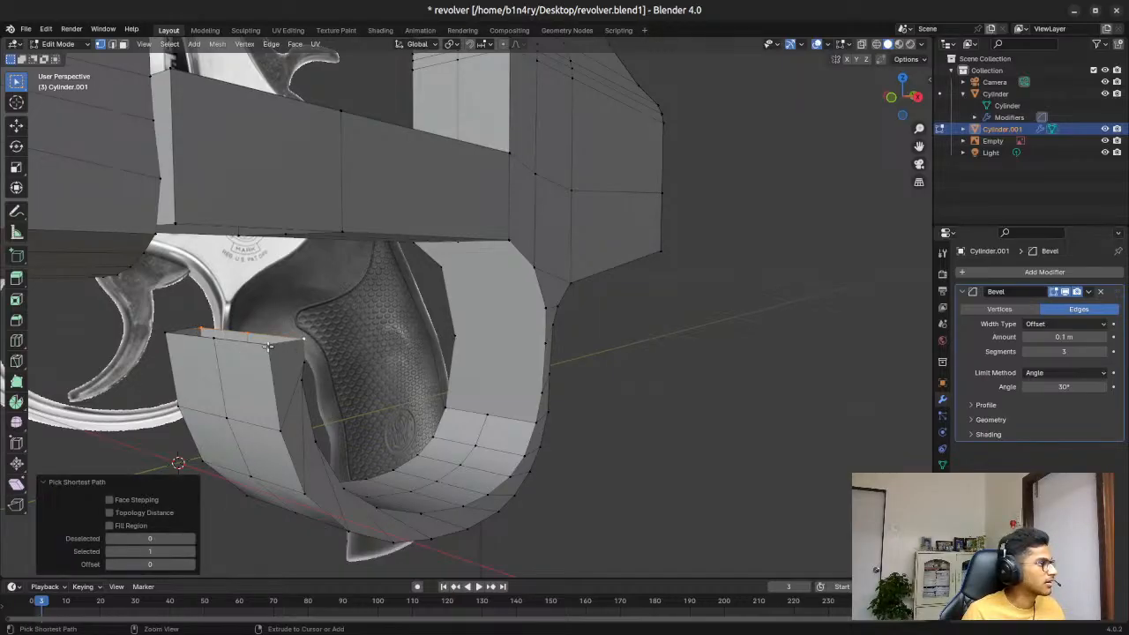
left_click(167, 332, "ctrl")
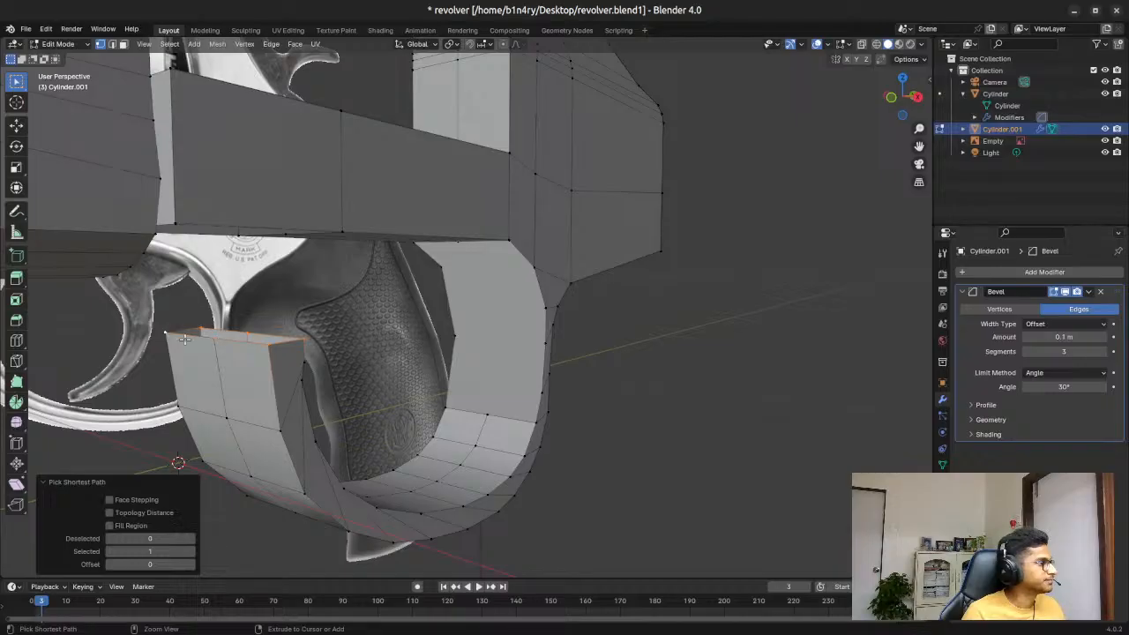
left_click(240, 236, "ctrl")
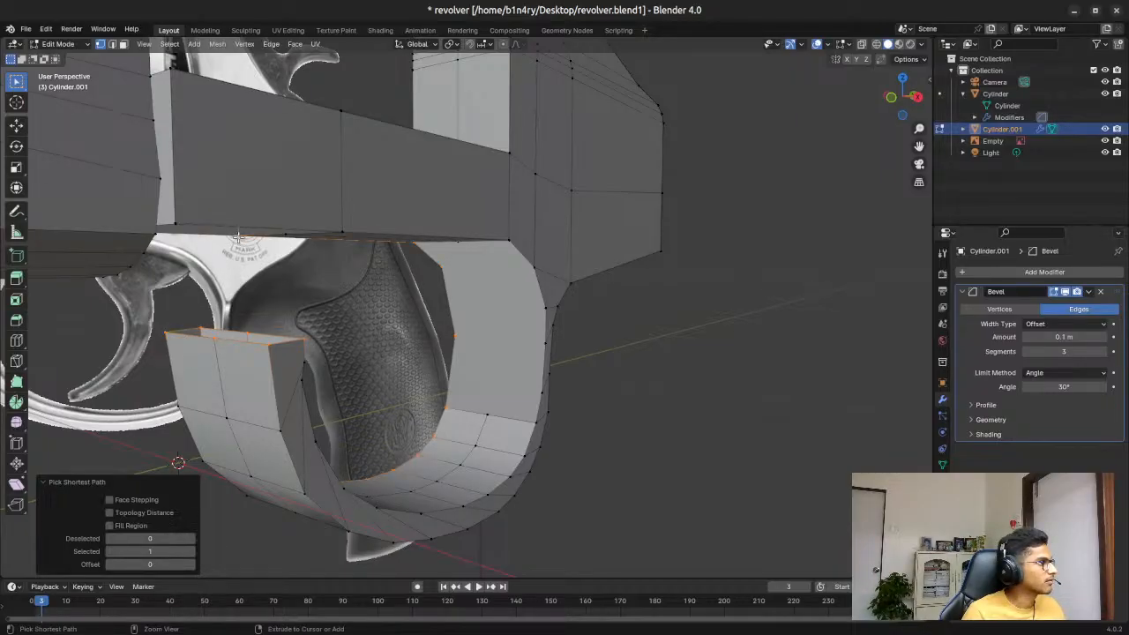
key("ctrl+z")
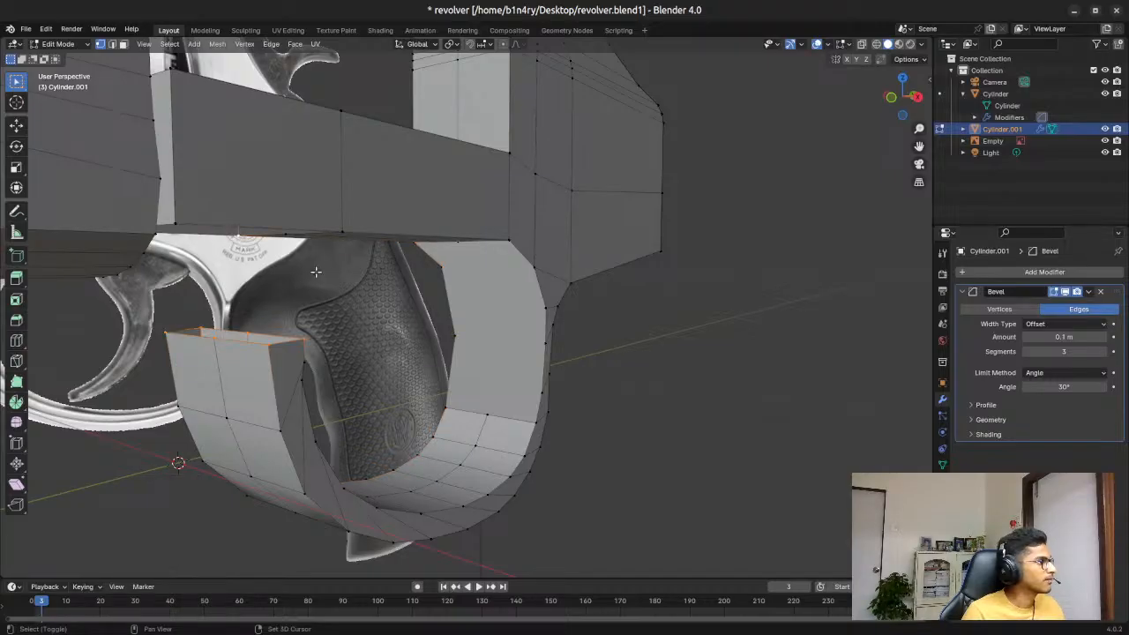
left_click(341, 240, "ctrl")
mouse_move(368, 233)
middle_mouse_down()
mouse_move(391, 207)
mouse_move(363, 229)
middle_mouse_up()
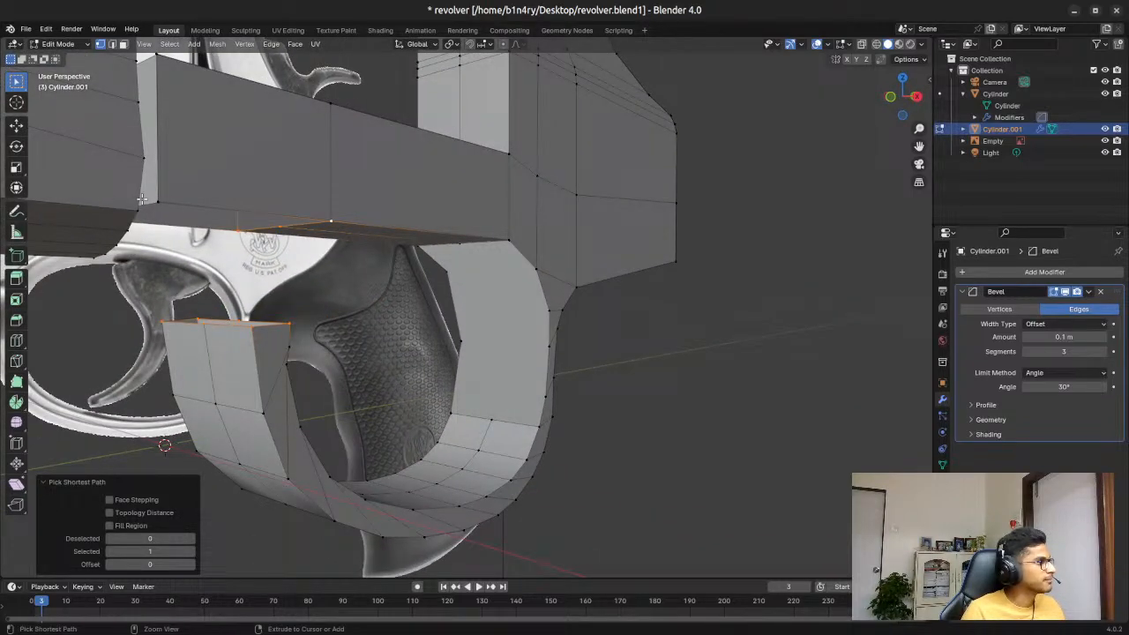
middle_click_drag(176, 292, 283, 292)
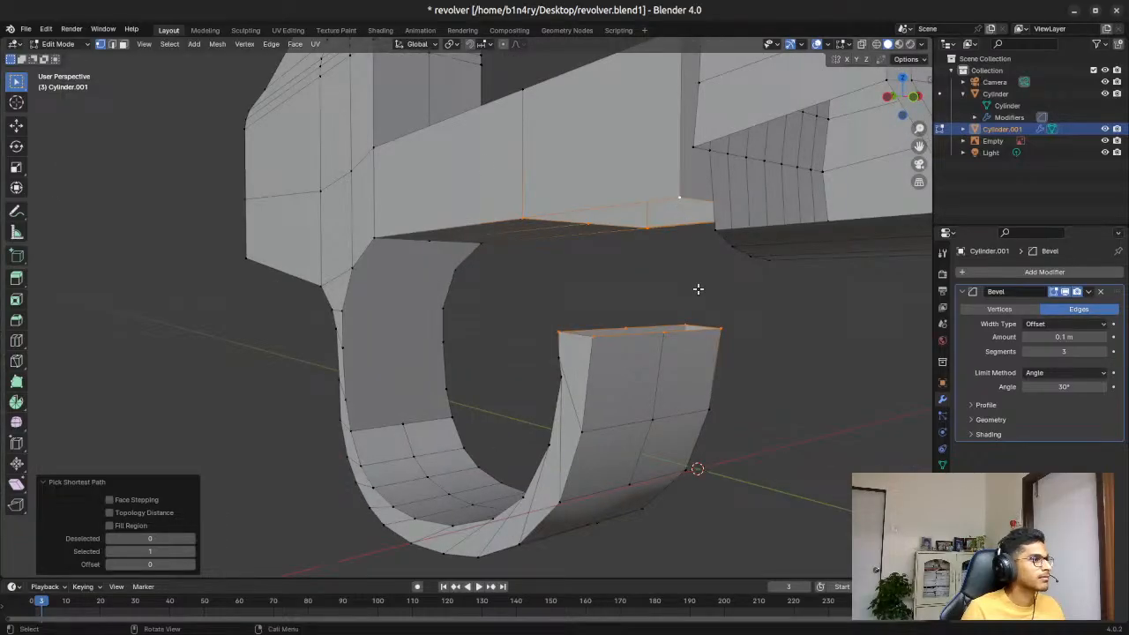
Step: Try Bridge Edge Loops again on the vertex-based selection of the leg rim and frame bar opening, and undo it
right_click(680, 201)
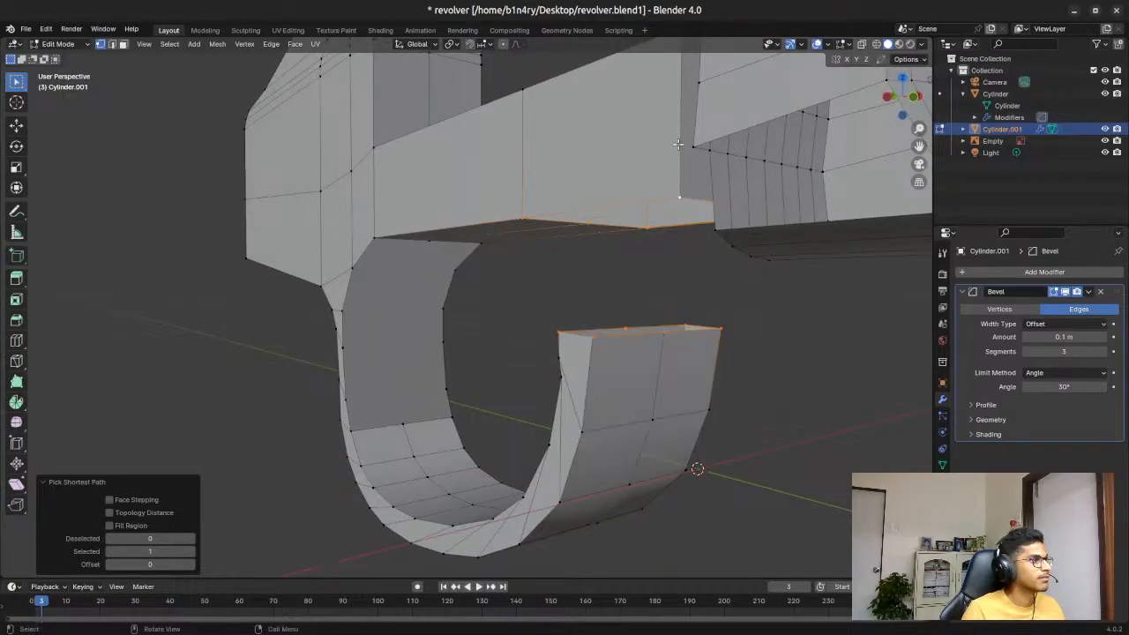
key("ctrl+e")
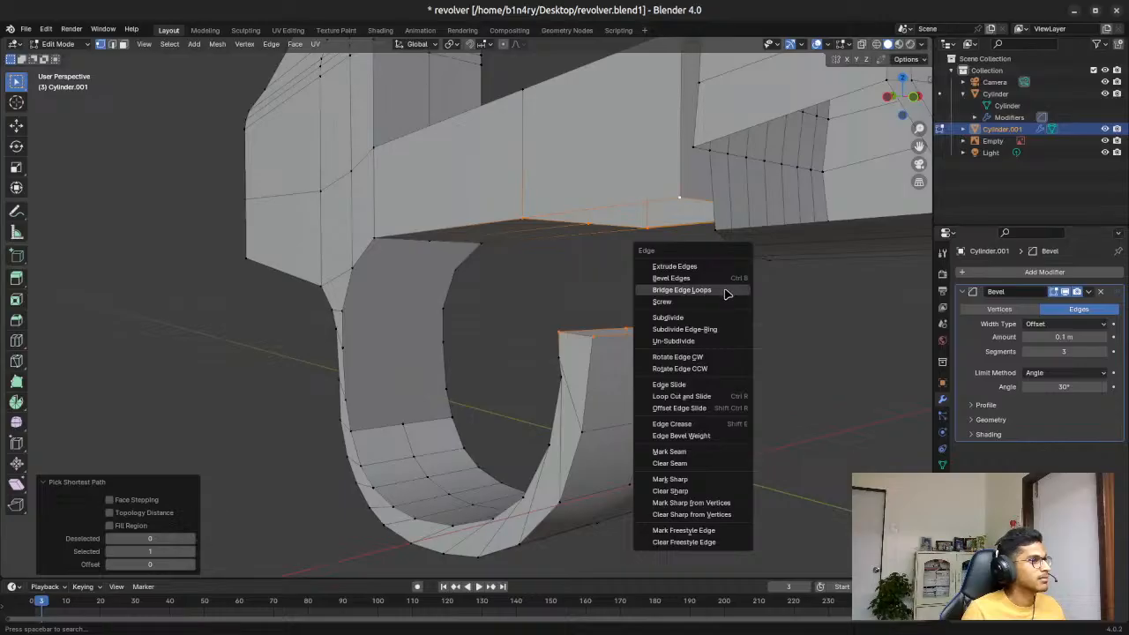
left_click(725, 293)
middle_click_drag(753, 342, 538, 327)
key("ctrl+z")
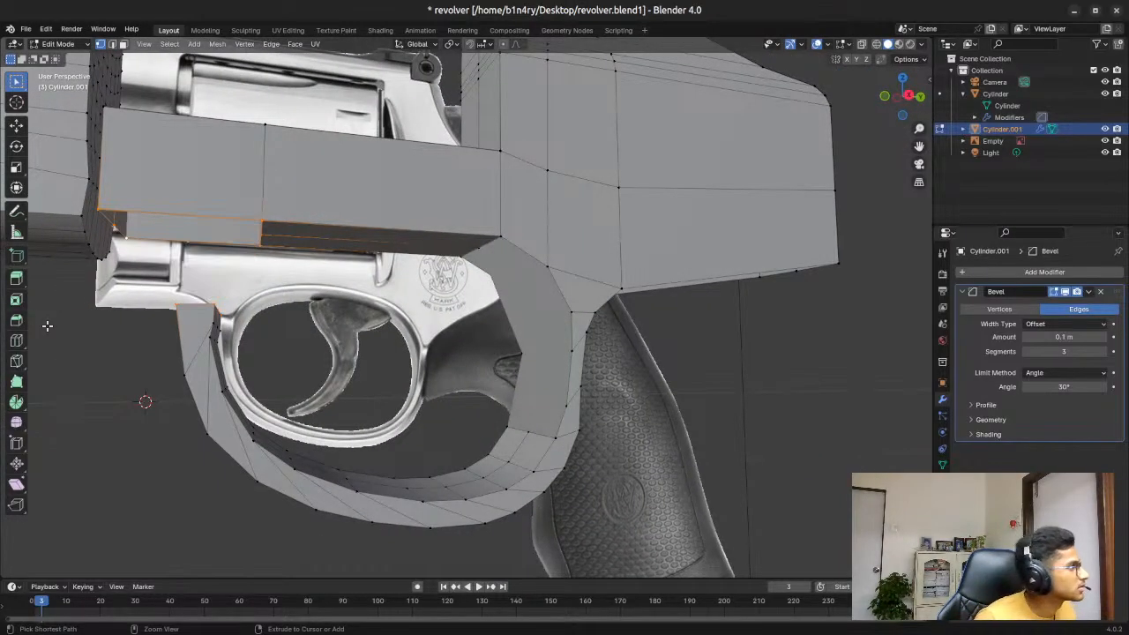
Step: Select the three inner top vertices of the guard's front leg together with the rear edge of the frame bar's underside opening
middle_click_drag(268, 331, 197, 315)
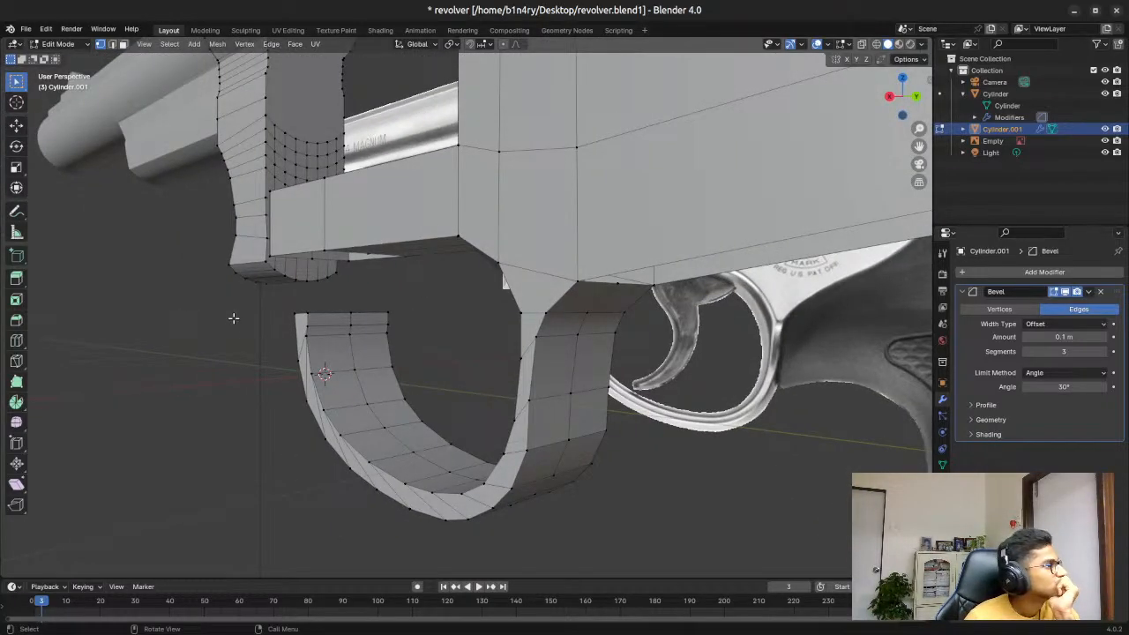
left_click(306, 306)
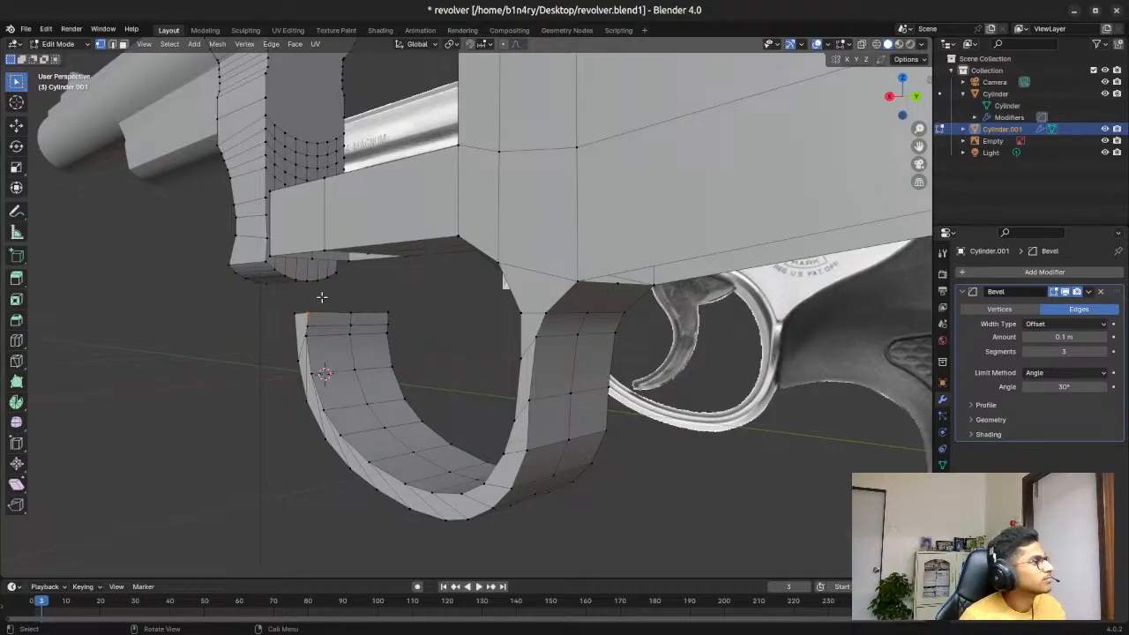
left_click(389, 315, "shift")
left_click(352, 313, "shift")
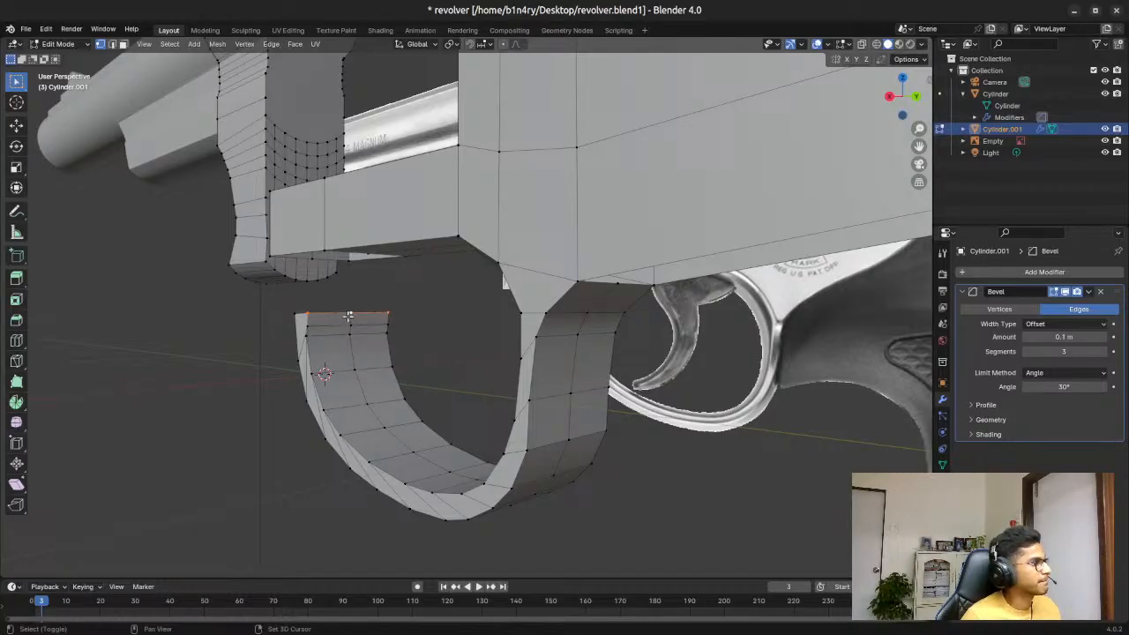
middle_click_drag(342, 274, 352, 261)
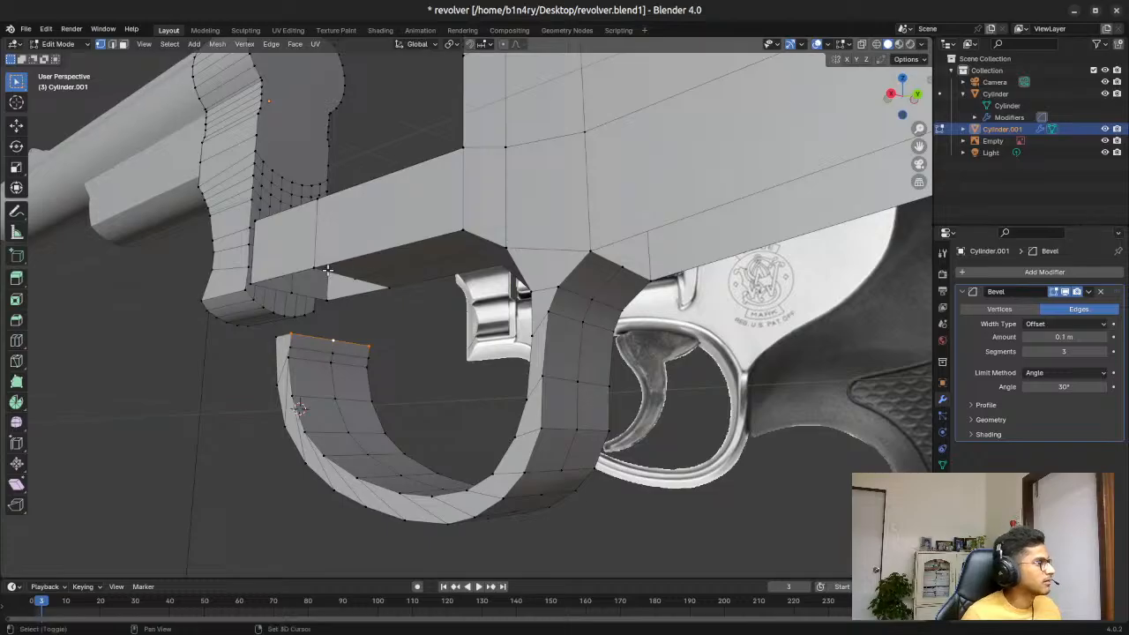
Step: Try merging the selected leg and frame bar vertices at center and by collapse, undoing each attempt
right_click(391, 291)
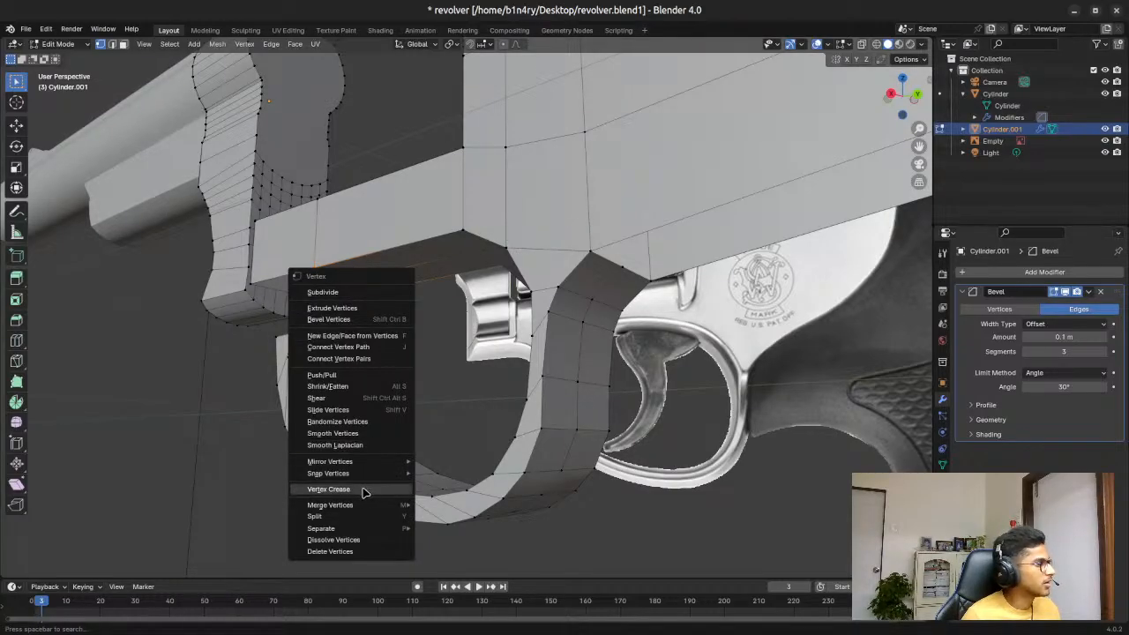
mouse_move(369, 506)
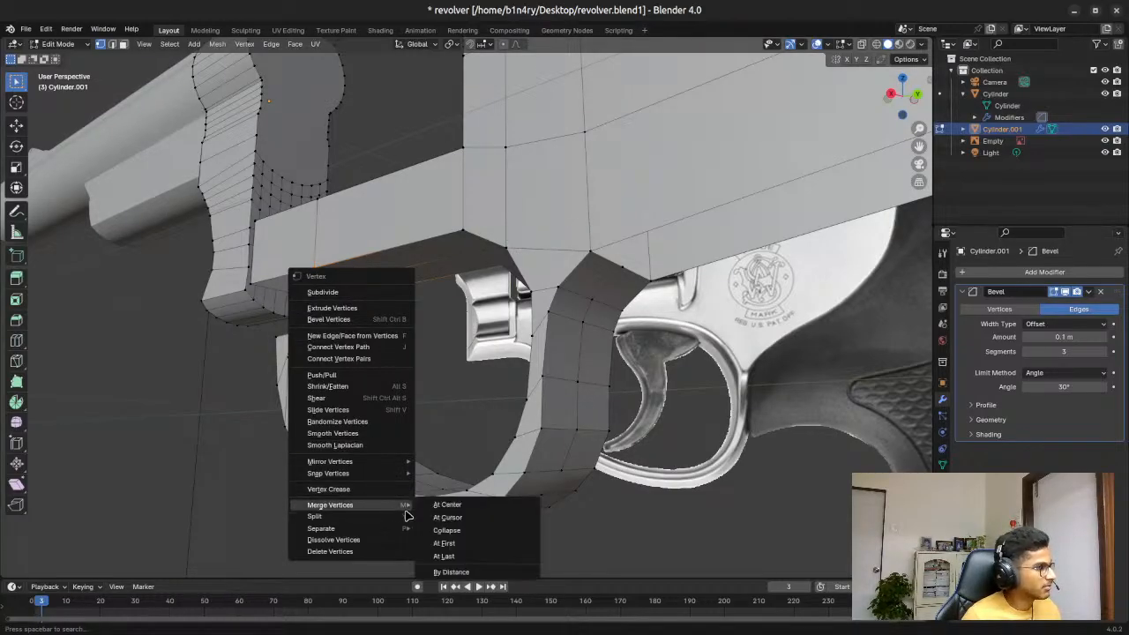
left_click(474, 505)
key("ctrl+z")
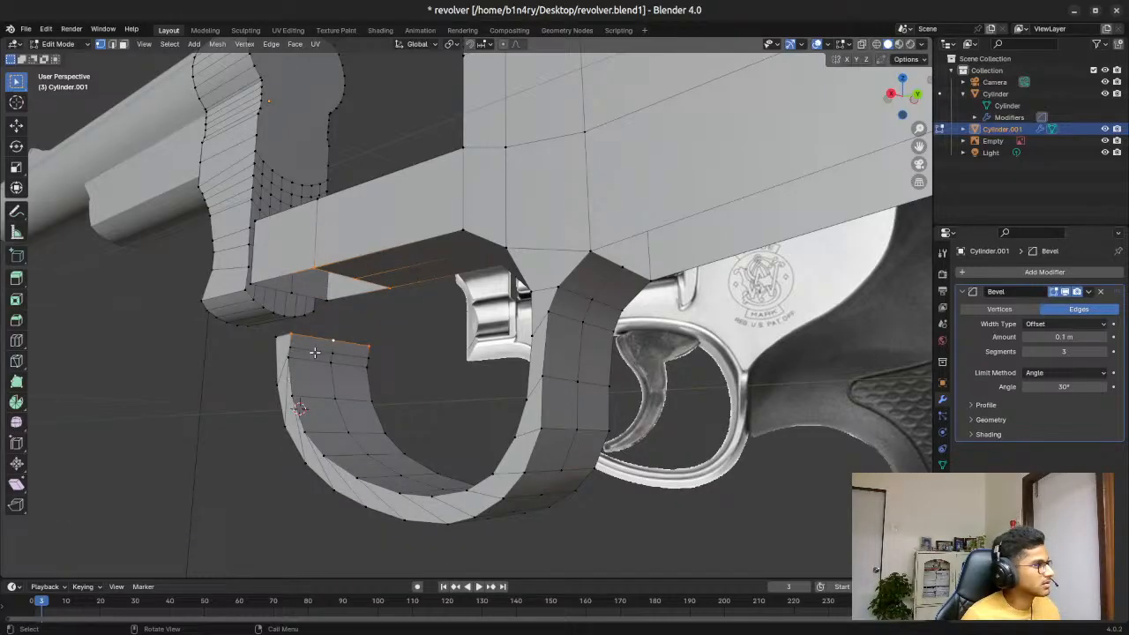
key("m")
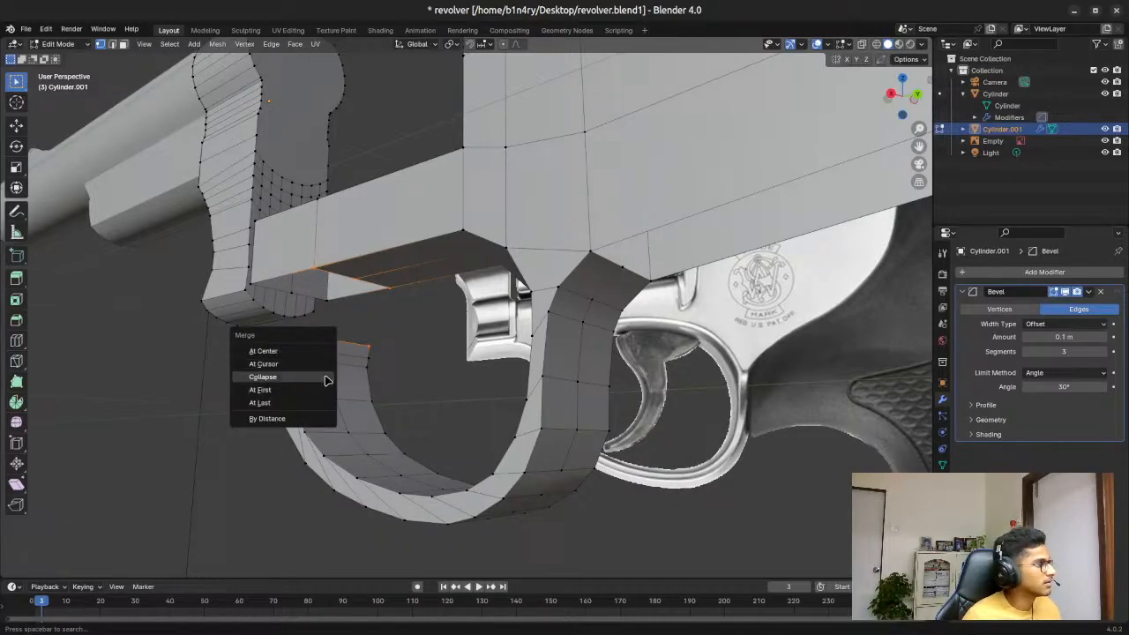
left_click(324, 375)
key("ctrl+z")
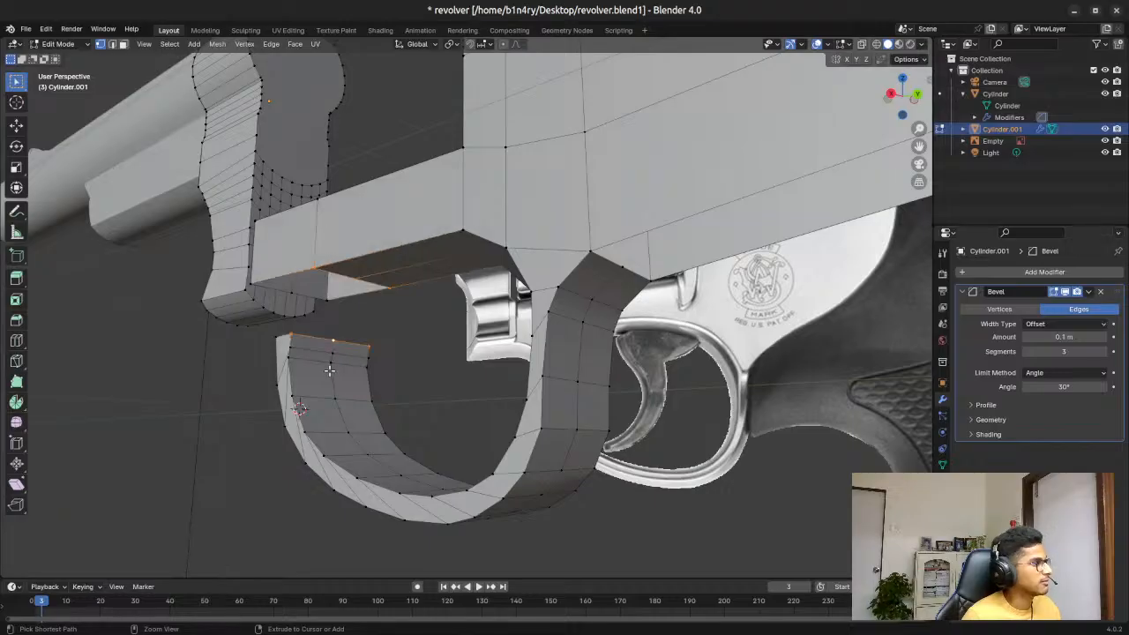
Step: Try merging the selected leg and frame bar vertices by distance, and undo the merge
key("ctrl+v")
mouse_move(335, 342)
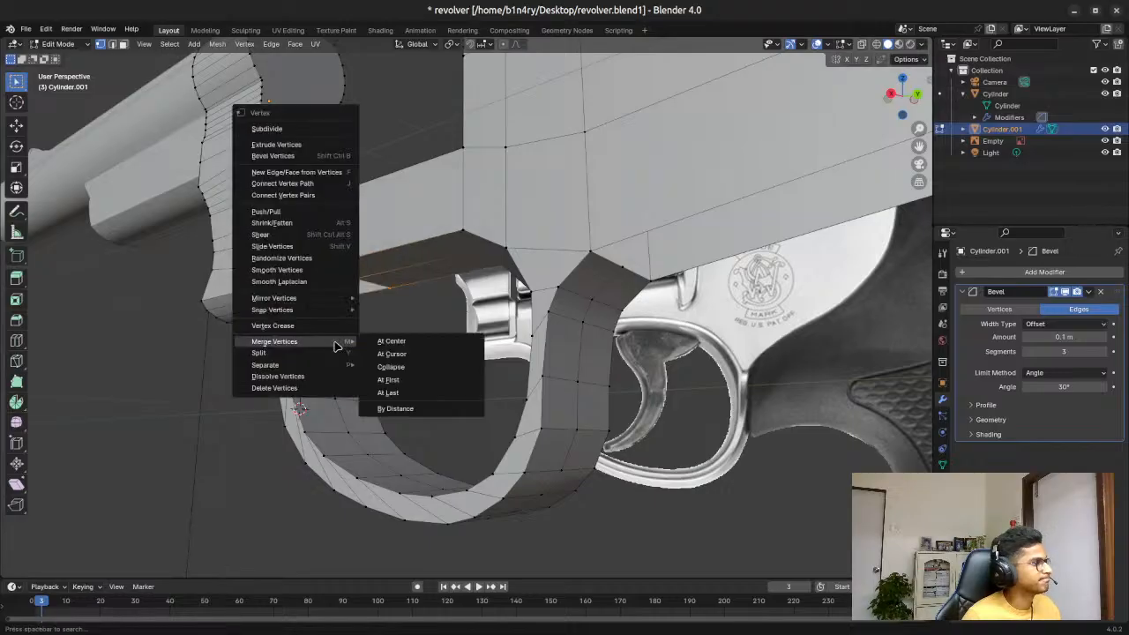
left_click(425, 408)
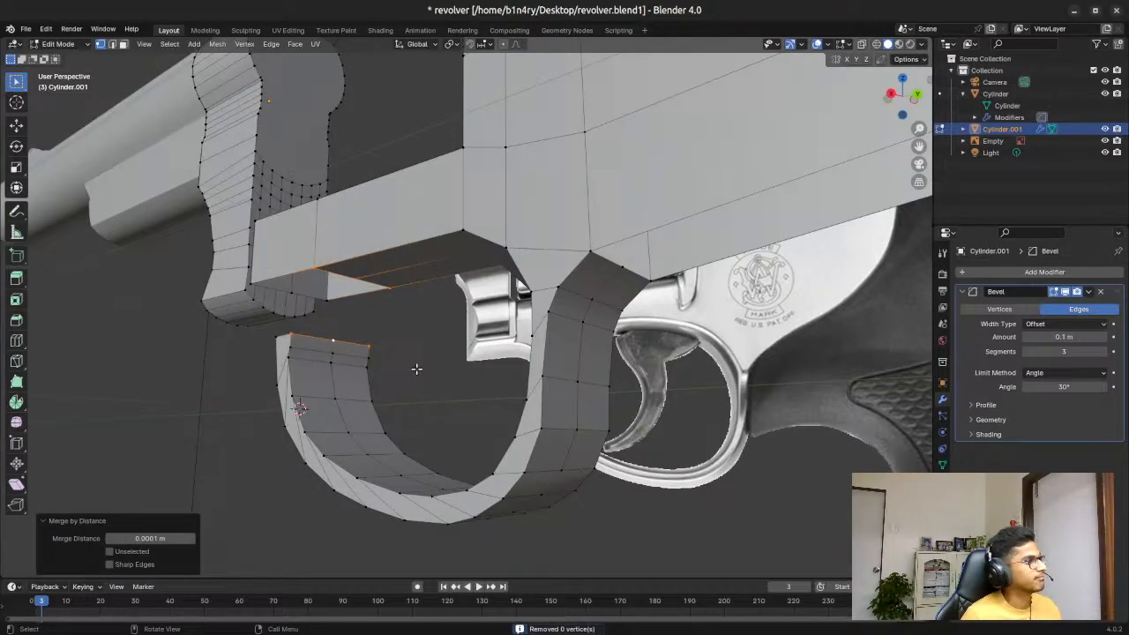
key("ctrl+z")
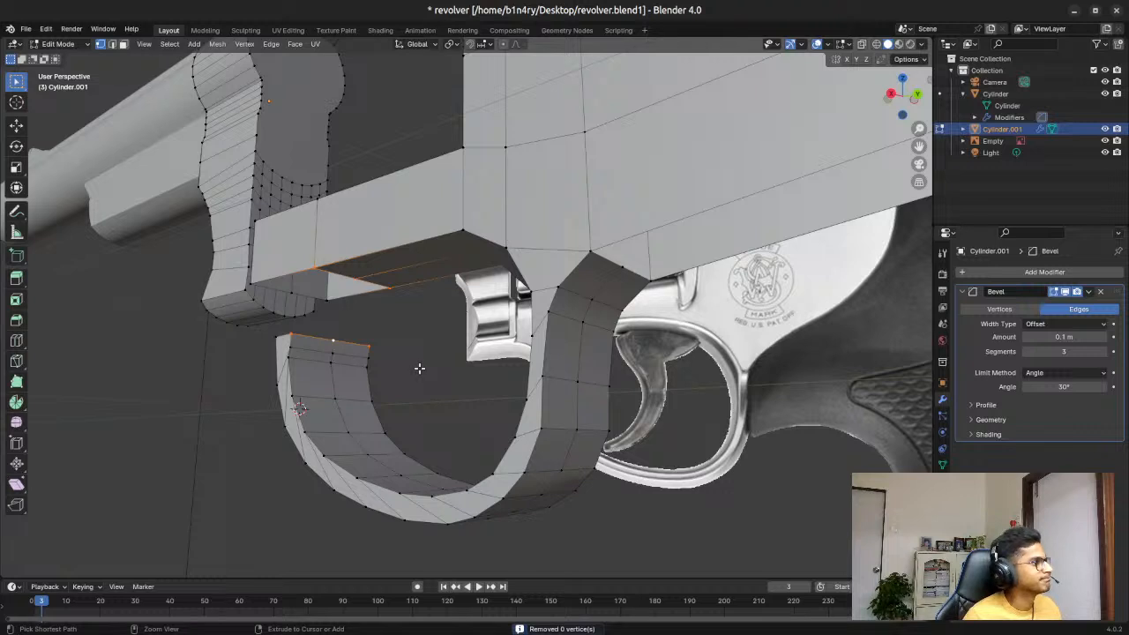
left_click(420, 369)
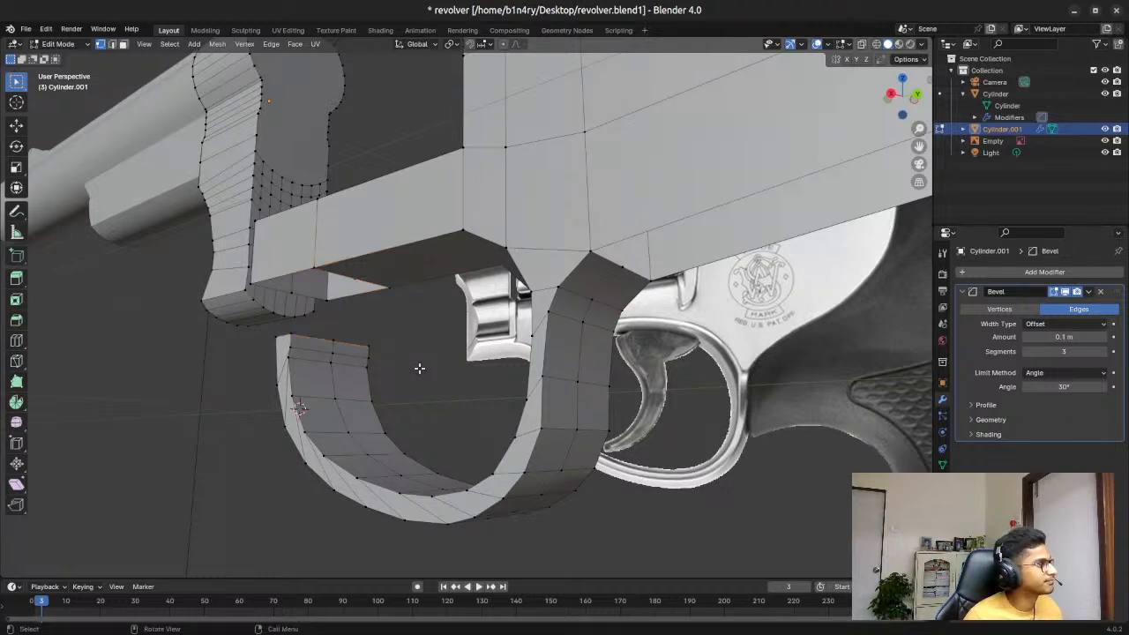
left_click(314, 265)
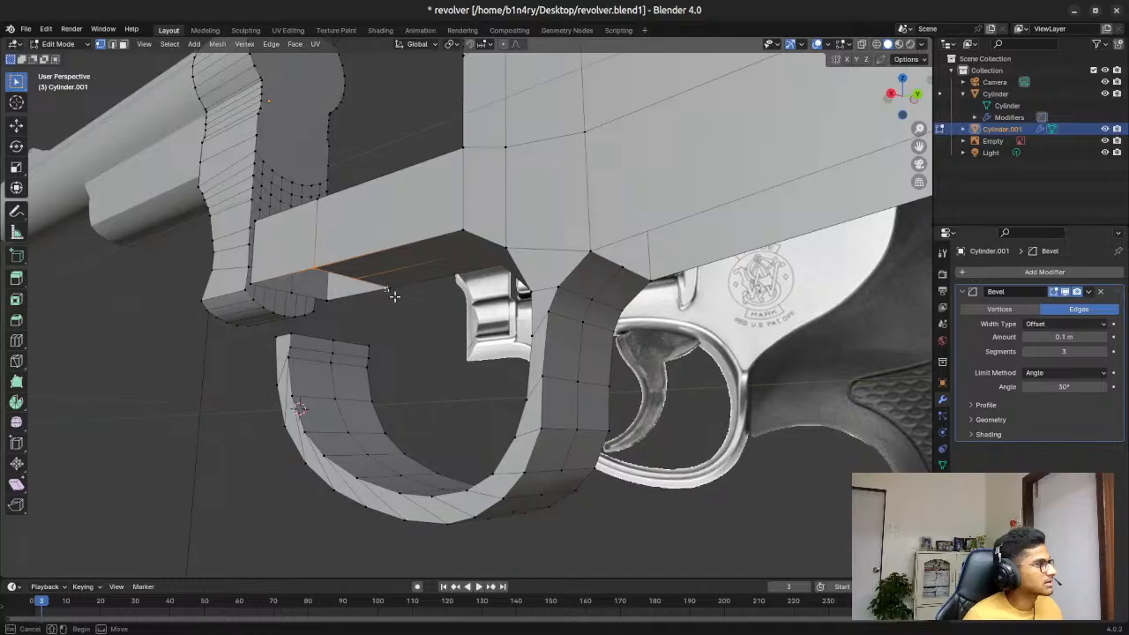
left_click(291, 334, "shift")
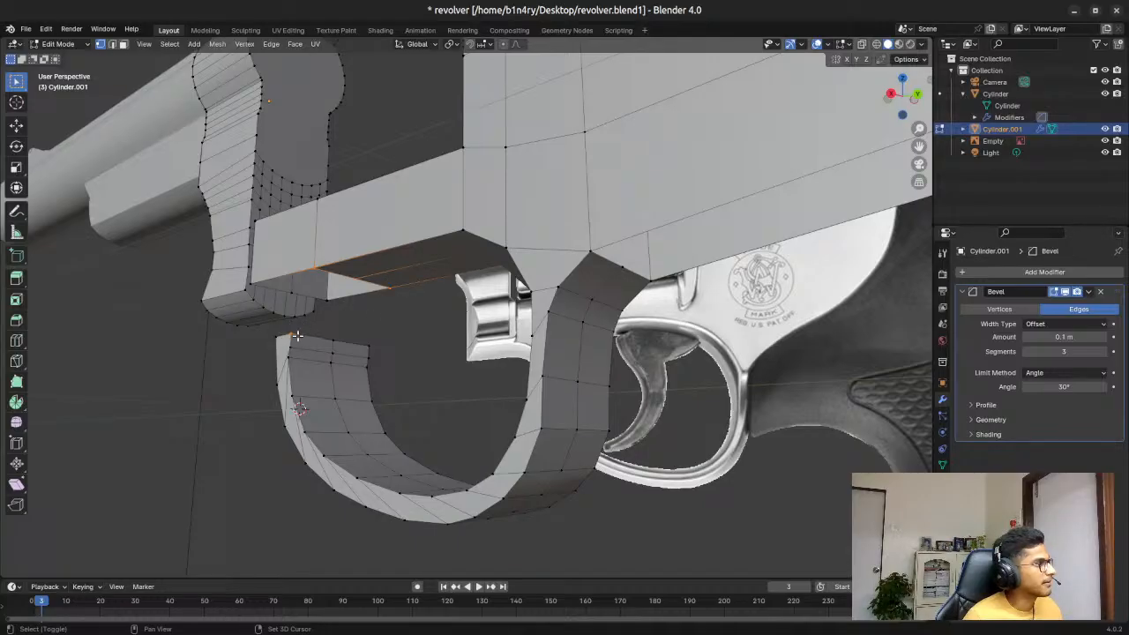
left_click_drag(328, 337, 379, 349, "shift")
left_click(393, 346)
middle_click_drag(247, 281, 366, 295)
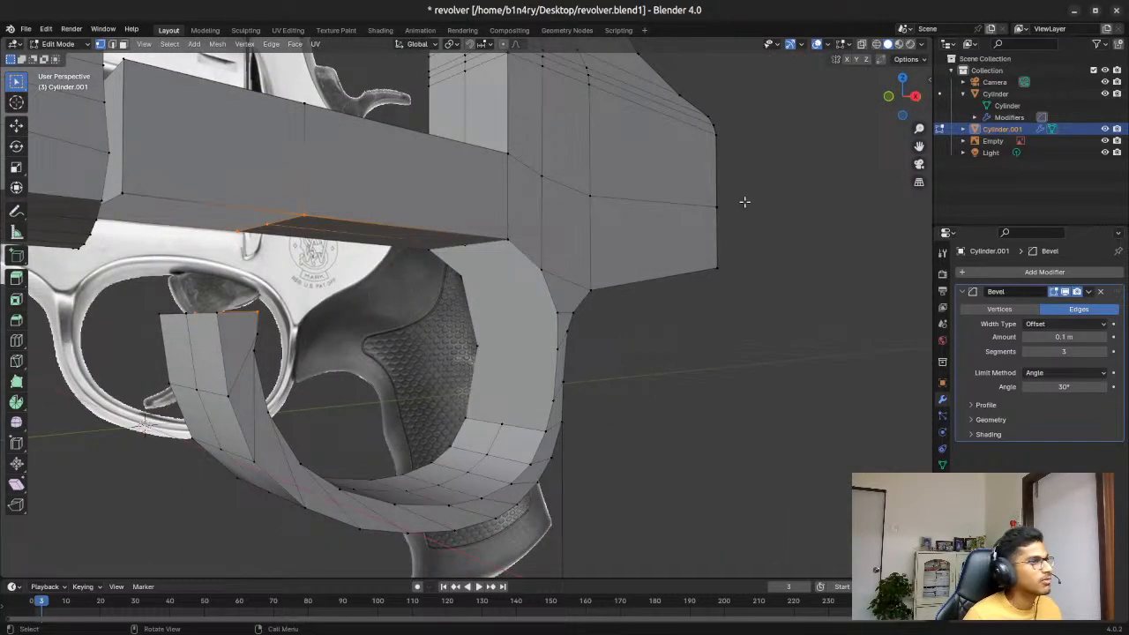
Step: In the right side view with X-ray, extrude the front leg's top rim about 0.078 m up and 0.005 m along Y, locking X
left_click(916, 95)
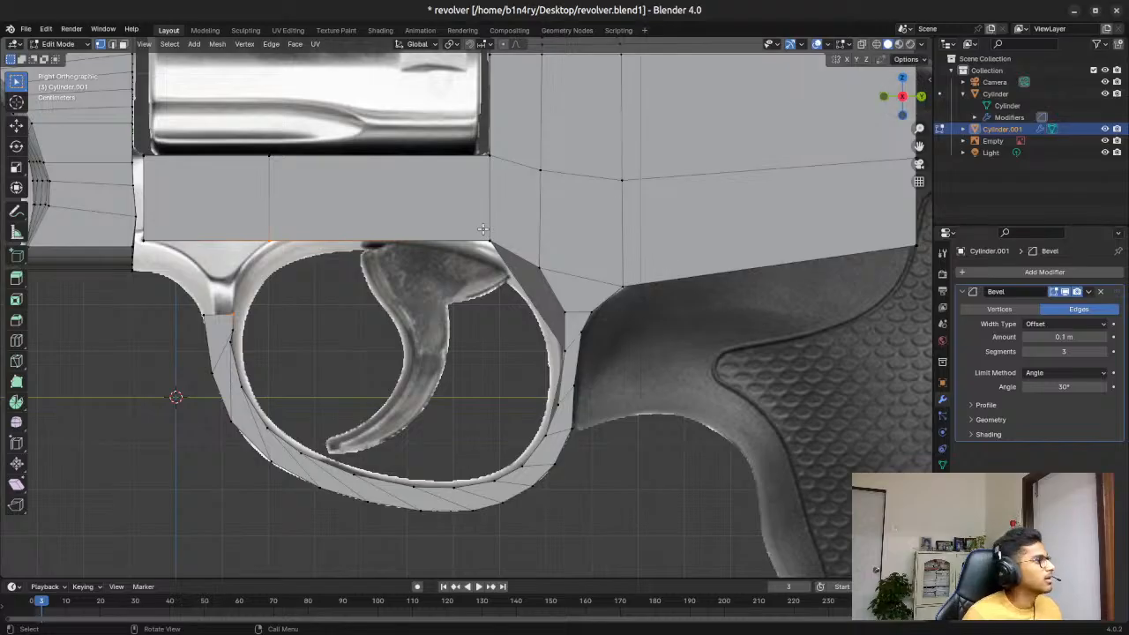
key("alt+z")
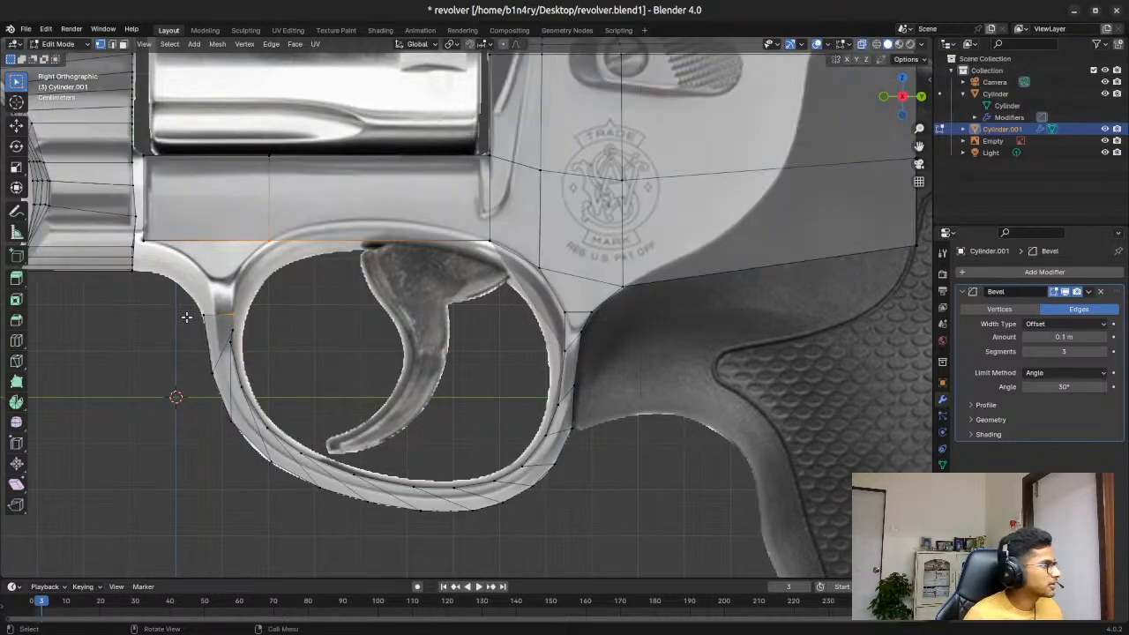
left_click(218, 316)
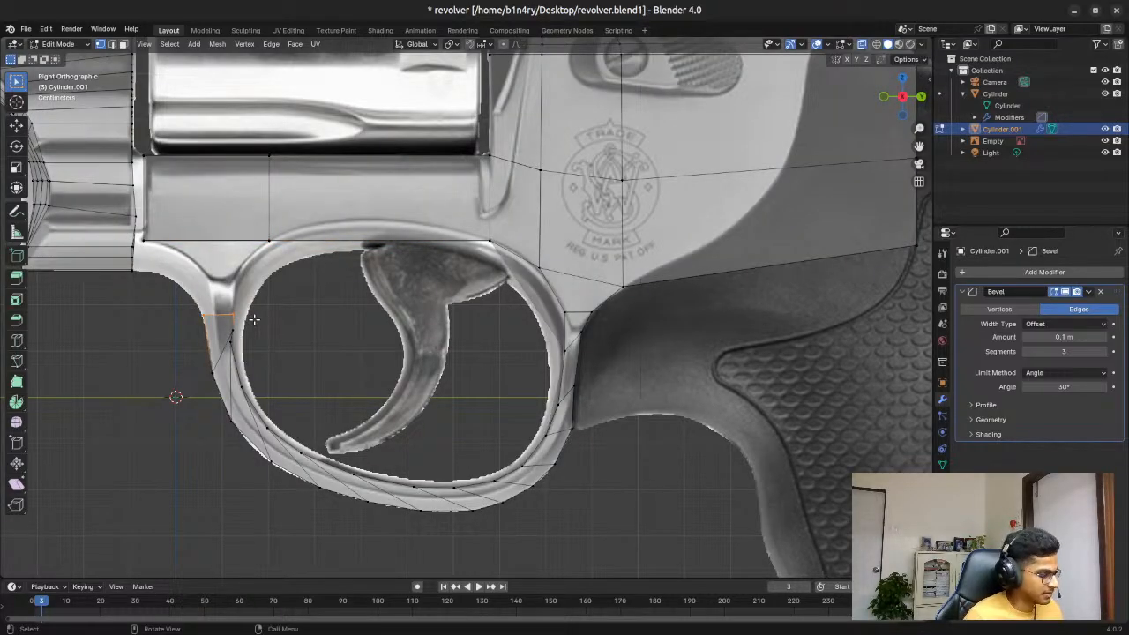
key("g")
key("z")
key("z")
key("shift+x")
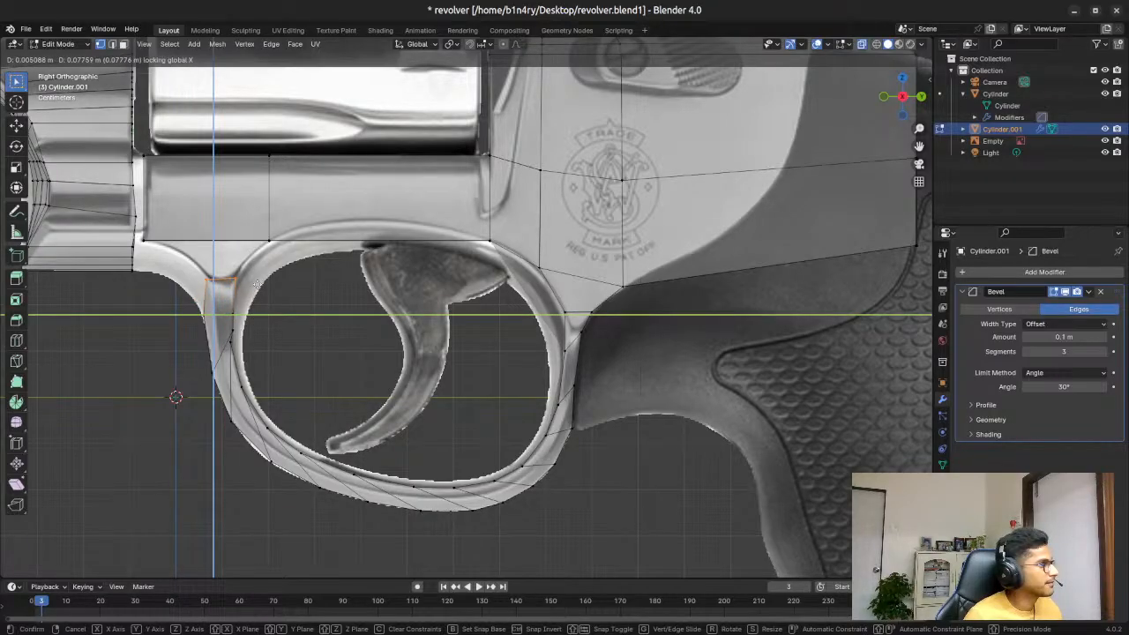
left_click(257, 283)
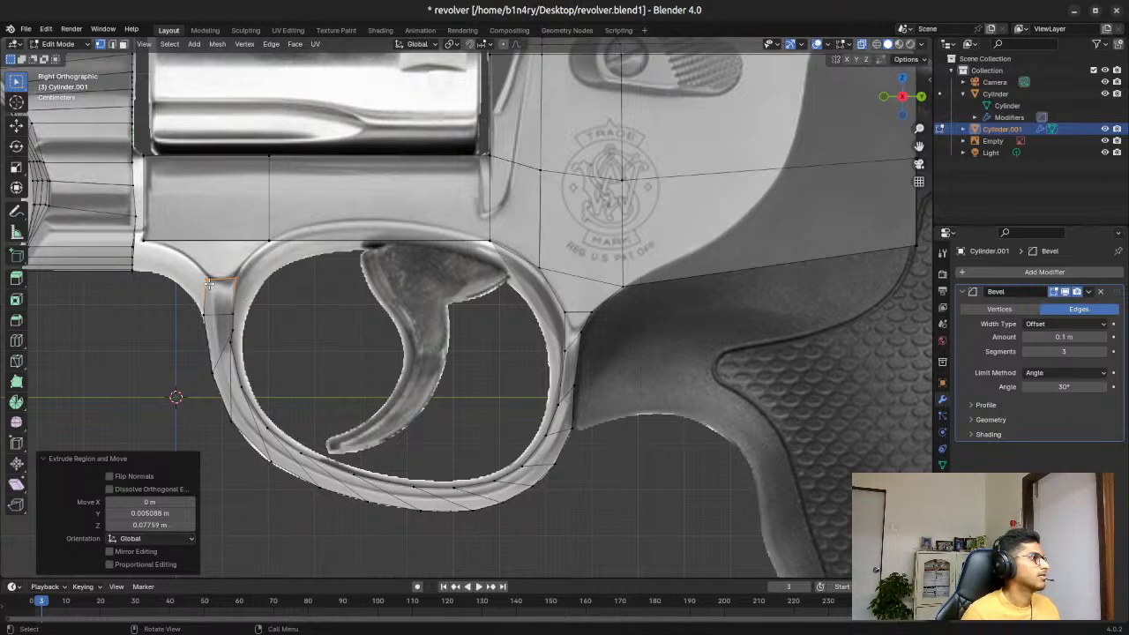
Step: Extrude the leg's top rim again with X locked, about 0.032 m along Y and 0.05 m up, following the reference curve
key("g")
key("shift+x")
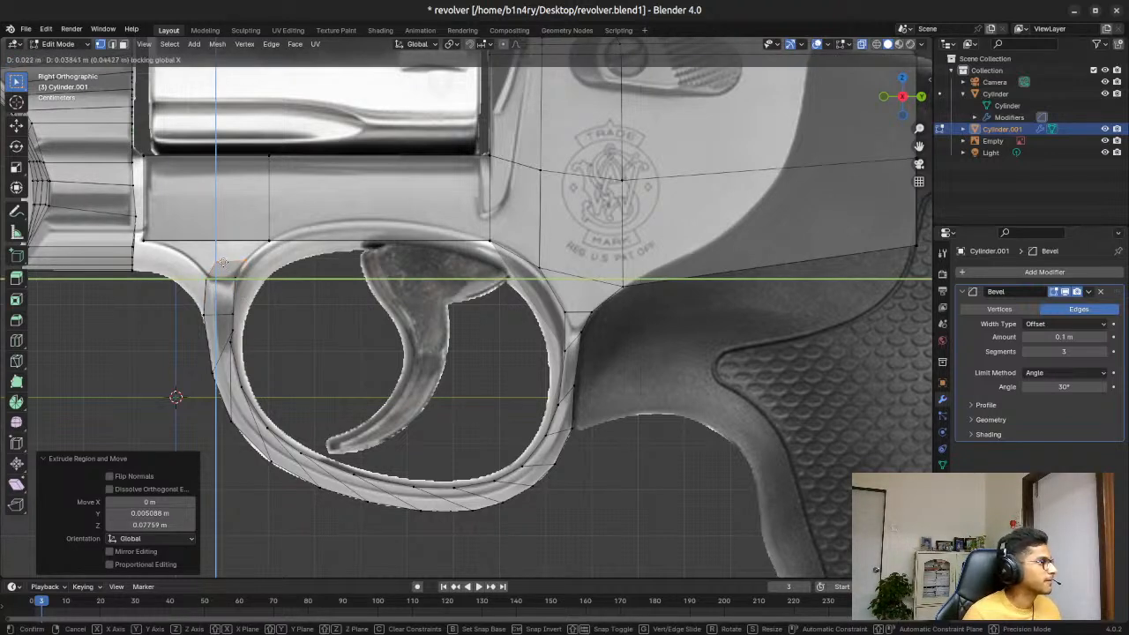
left_click(225, 261)
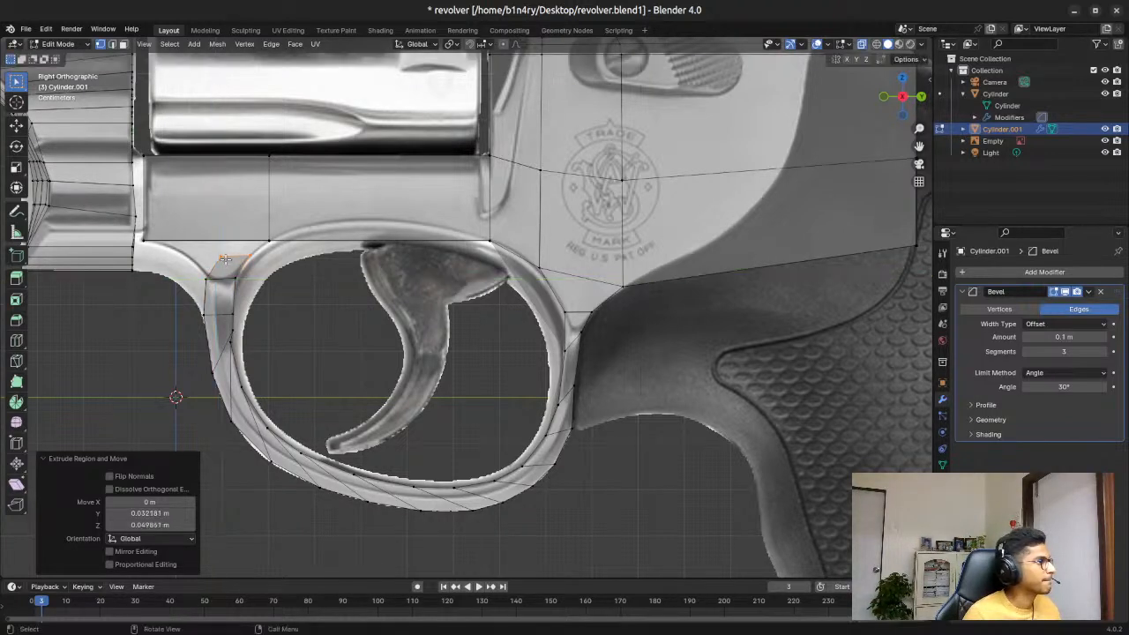
Step: Extrude the leg's top end to the frame bar's underside with X locked, about 0.042 m along Y and 0.031 m up
left_click_drag(213, 247, 281, 264)
key("g")
key("z")
key("shift+x")
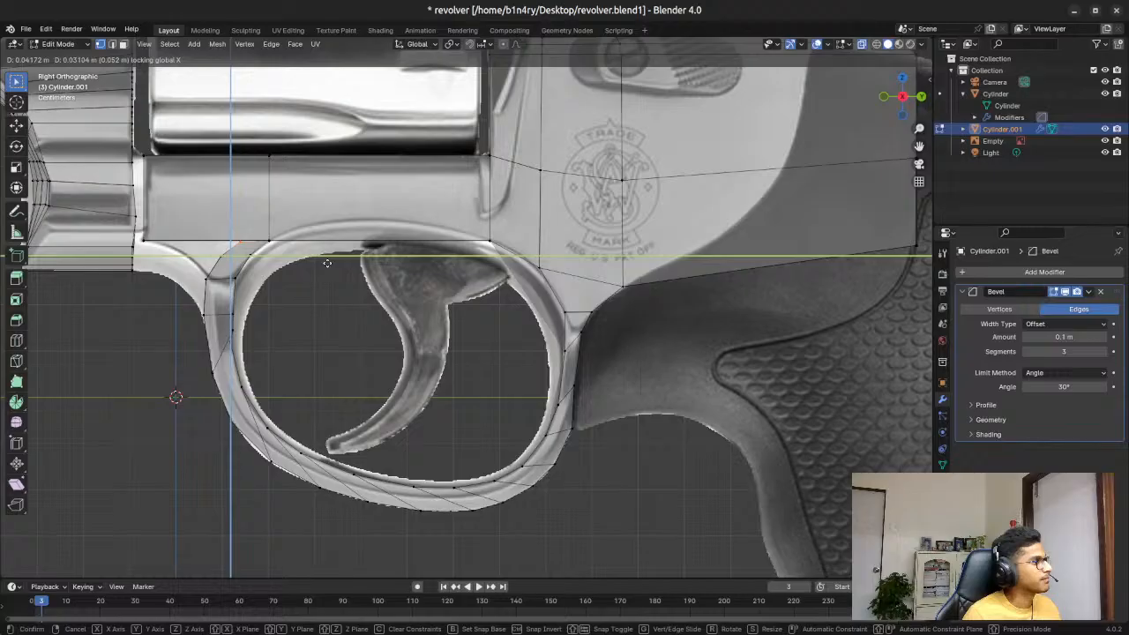
left_click(327, 263)
Step: Try merging the frame bar's underside edge vertices by distance
left_click(295, 259, "alt")
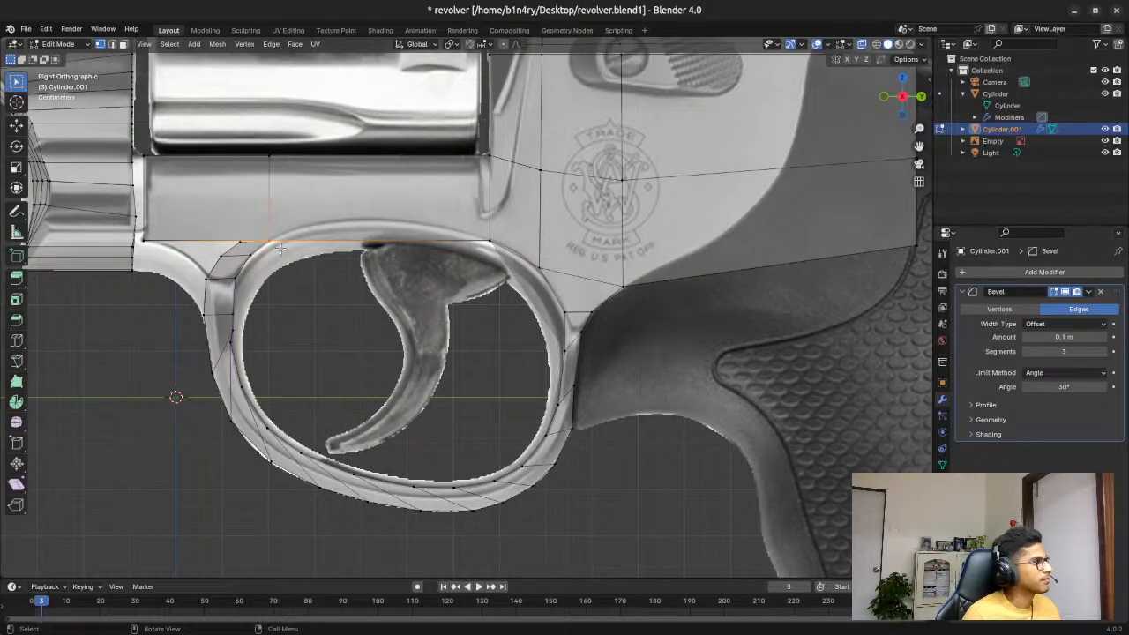
key("m")
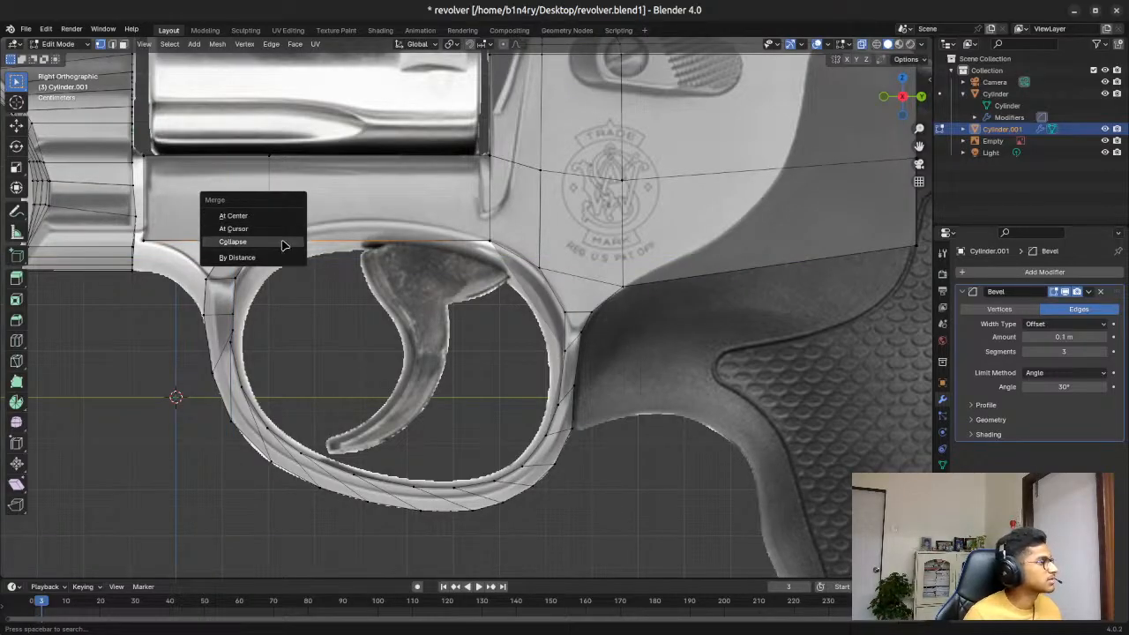
left_click(284, 257)
left_click(313, 291)
Step: Check the new leg joint, and in the right side view move the inner vertices just below the bar about 0.005 m along Y
middle_click_drag(319, 298, 209, 295)
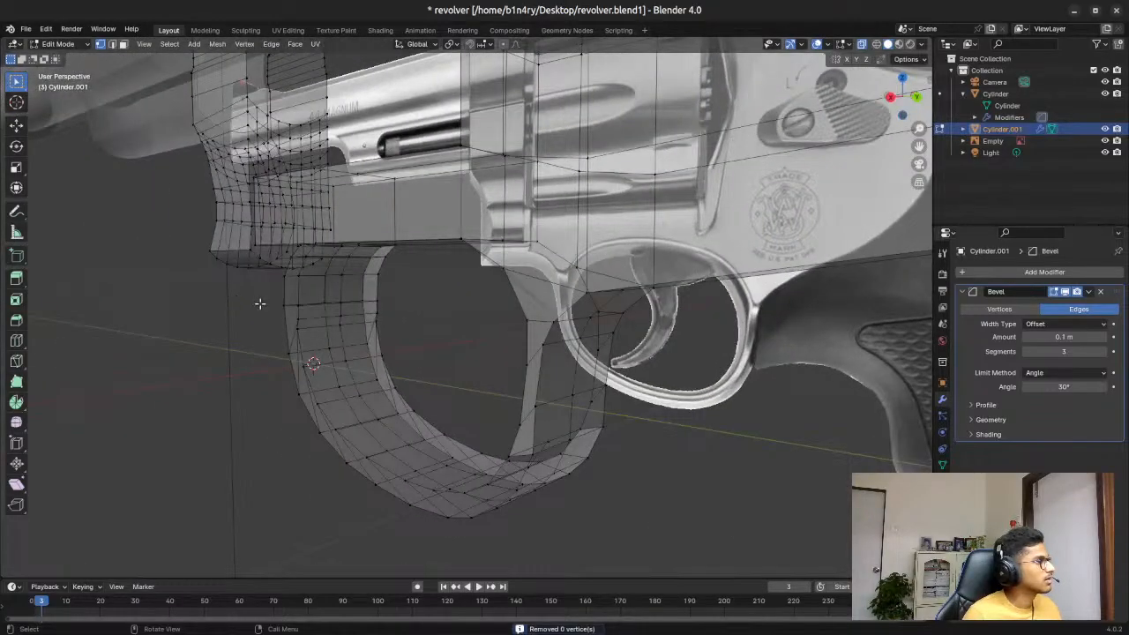
scroll(346, 201, "up", 5)
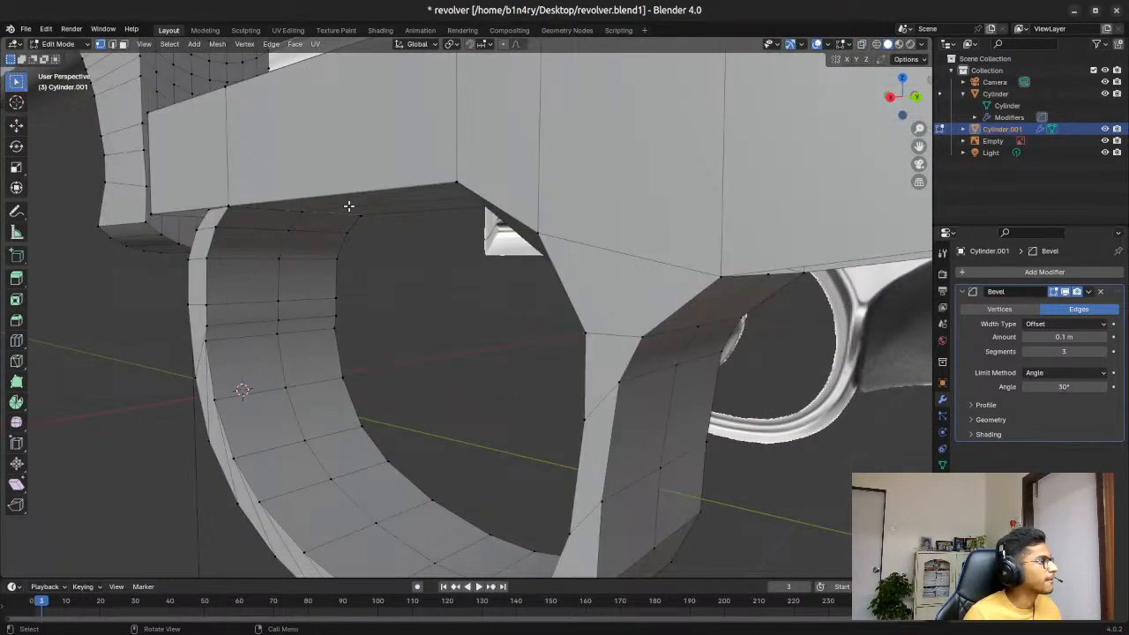
middle_click_drag(327, 243, 362, 219)
key("alt+z")
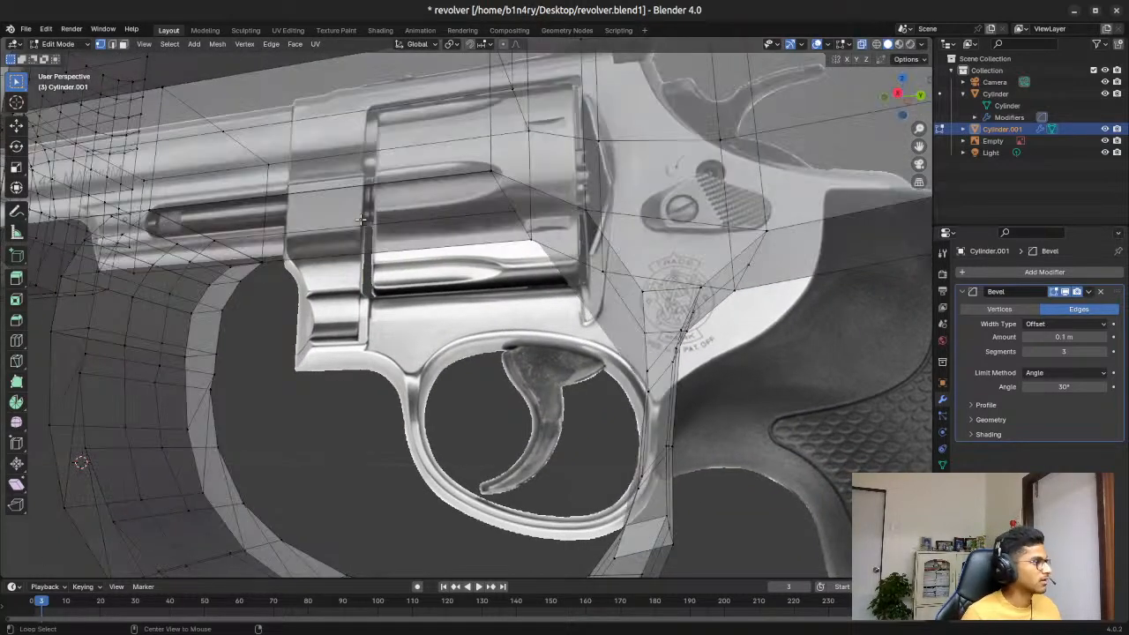
left_click(898, 94)
scroll(132, 258, "down", 4)
scroll(106, 250, "up", 2)
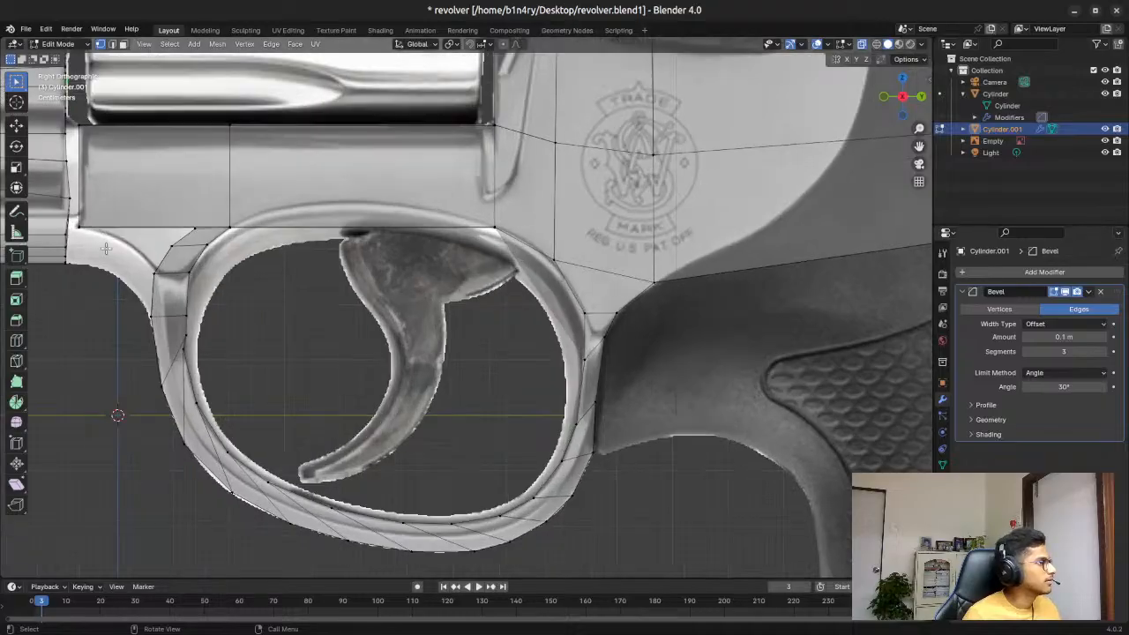
left_click(192, 230)
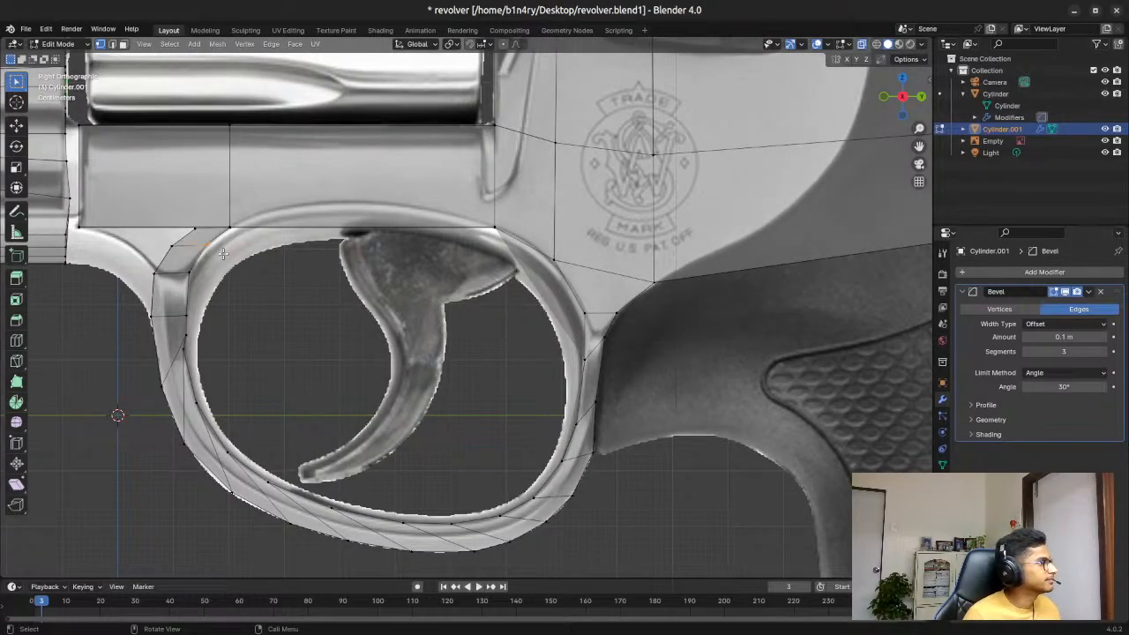
key("g")
key("y")
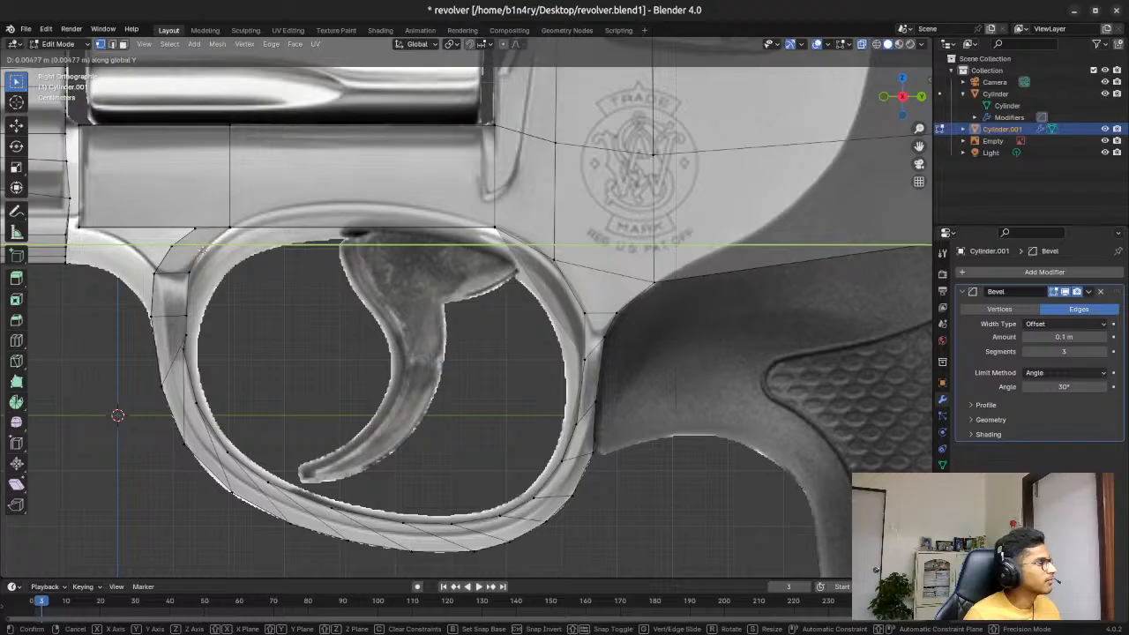
left_click(202, 250)
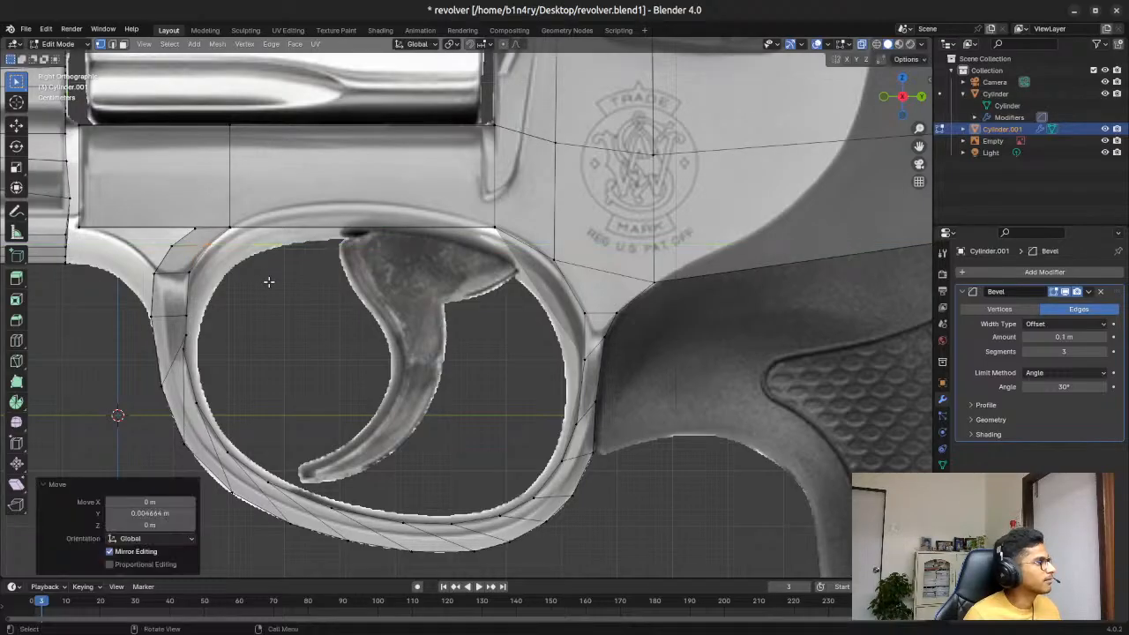
Step: Add a vertical loop cut through the frame bar, aligned with the front end of the guard leg's top
left_click(199, 221)
key("ctrl+r")
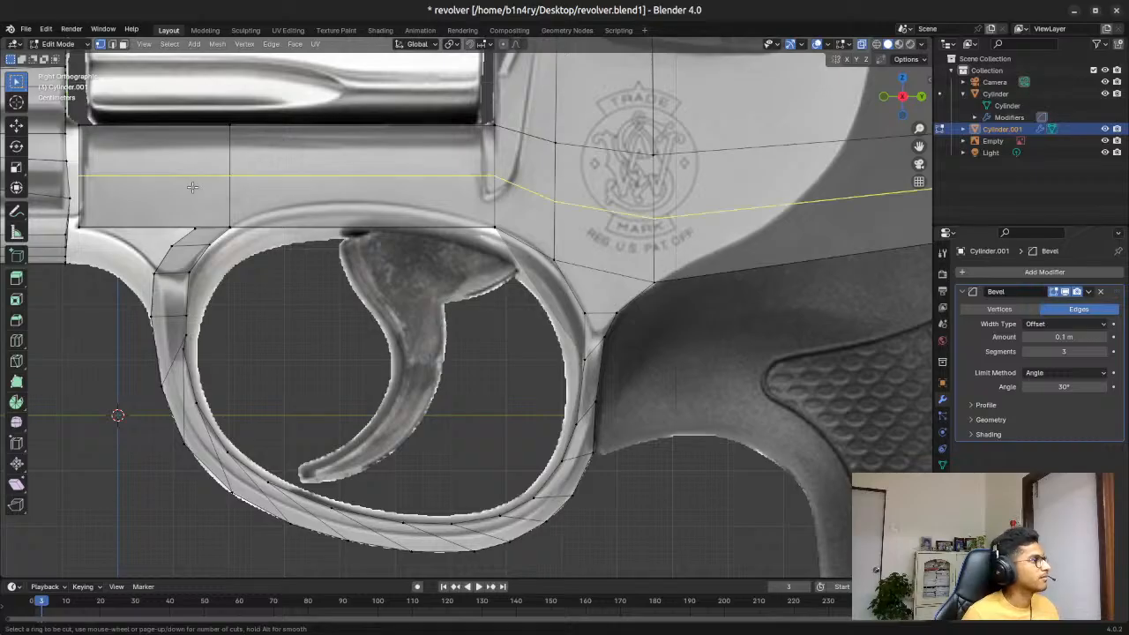
left_click(168, 154)
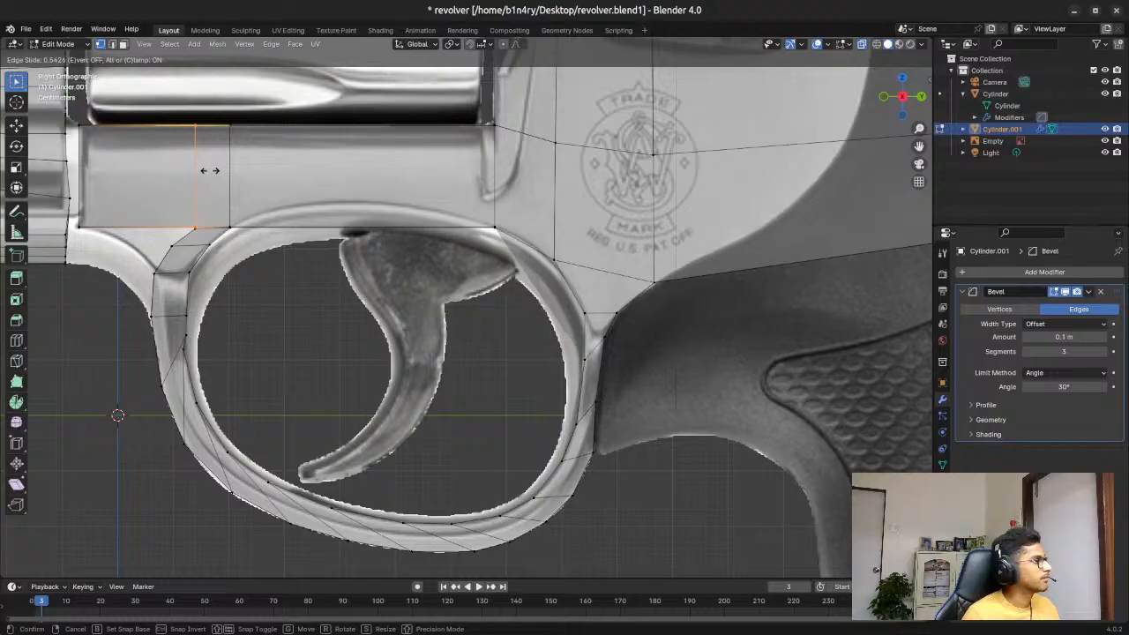
left_click(210, 171)
left_click(270, 313)
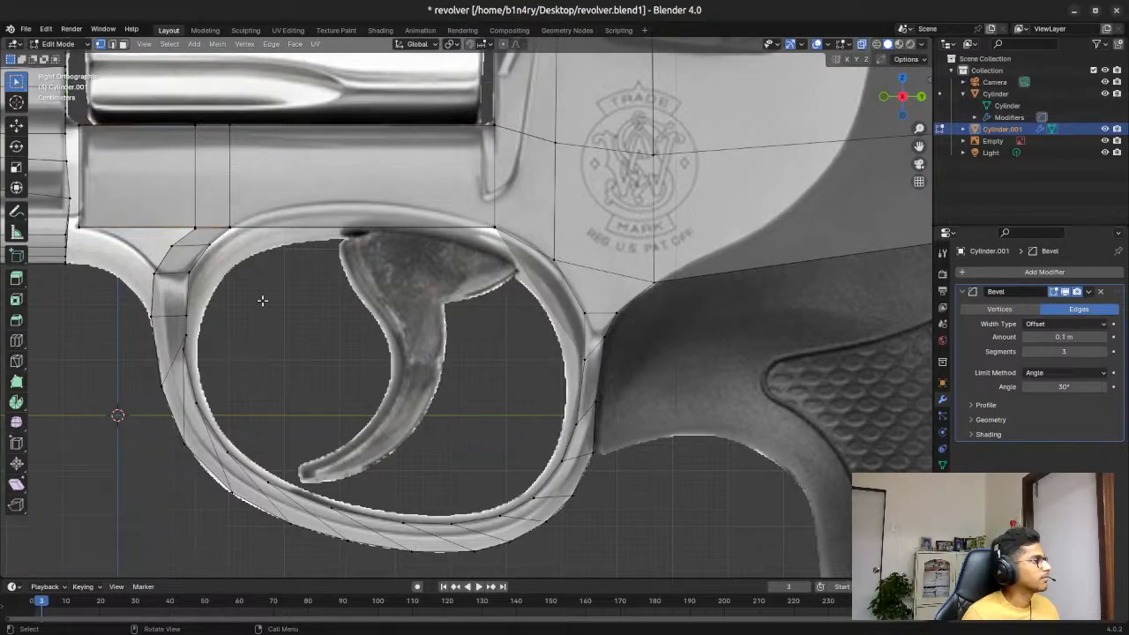
Step: Merge the overlapping leg and frame bar vertices at the loop cut by distance
key("ctrl+v")
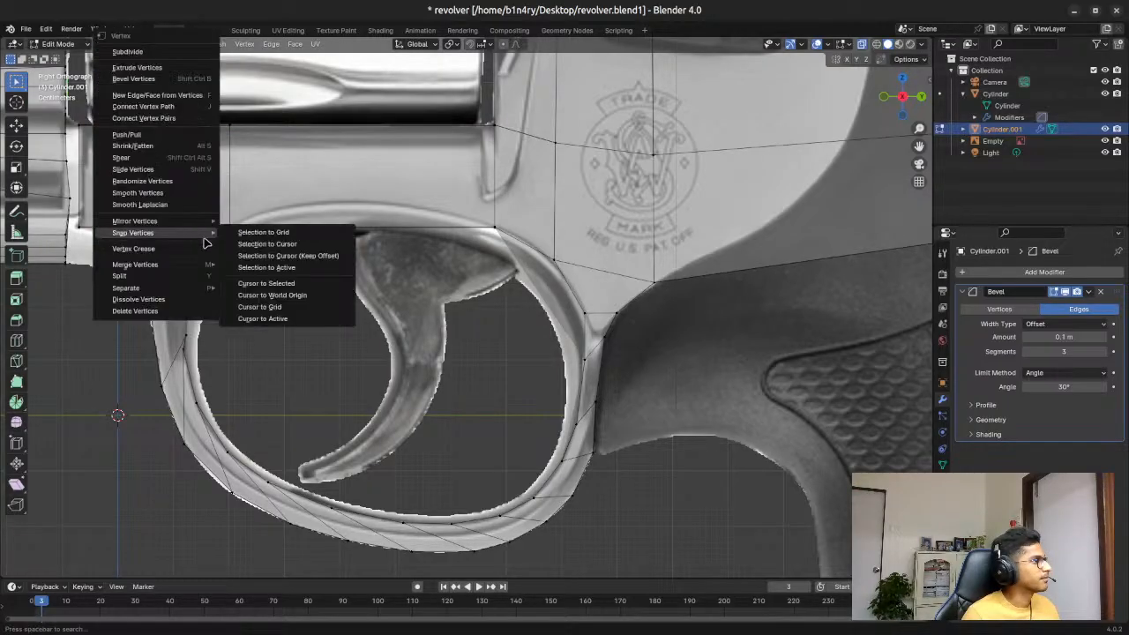
mouse_move(202, 268)
left_click(261, 306)
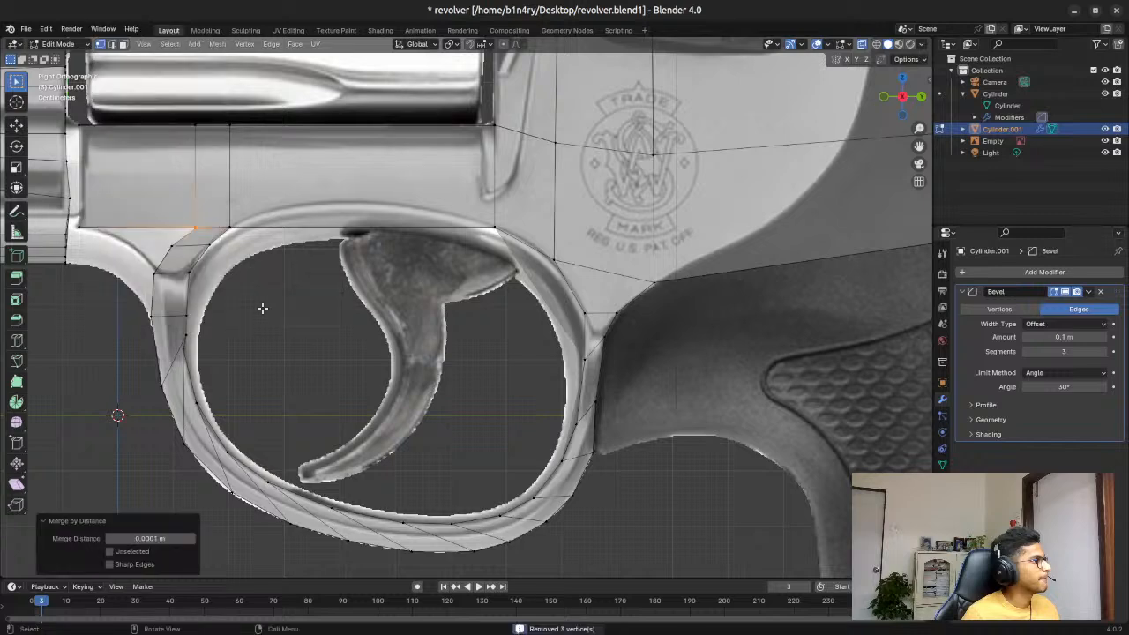
left_click(271, 346)
Step: Box-select the vertices at the front corner of the leg and bar joint and merge them by collapse
scroll(177, 183, "up", 2)
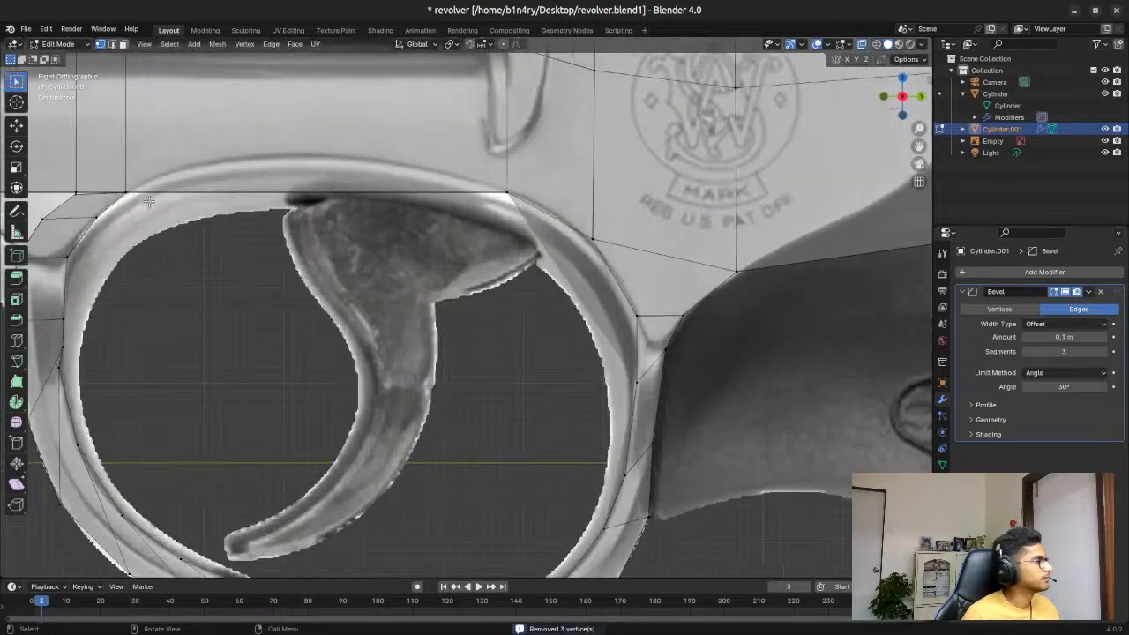
left_click_drag(65, 181, 85, 206)
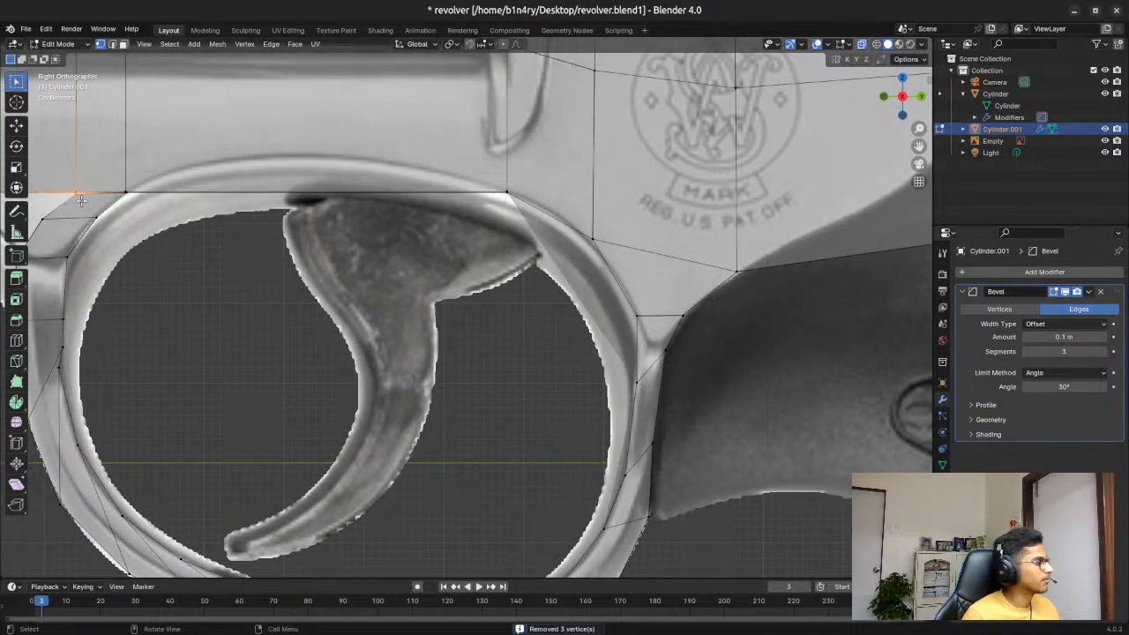
key("m")
left_click(83, 203)
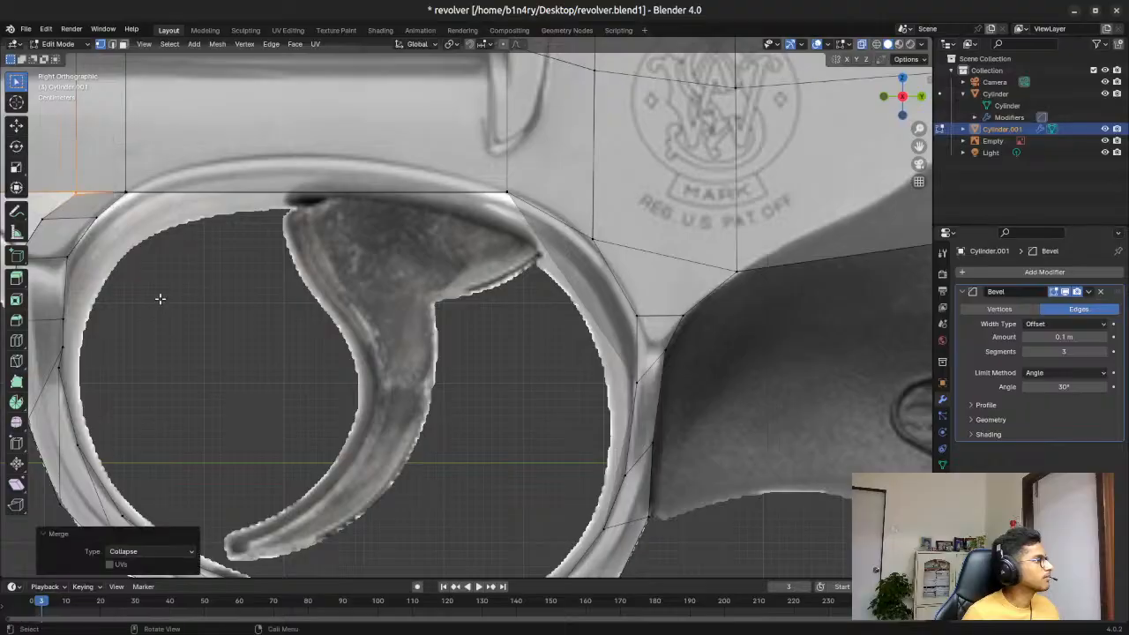
Step: Inspect the merged joint in solid view, and undo the merges and the loop cut on the frame bar
middle_click_drag(149, 270, 103, 213)
key("alt+z")
scroll(92, 208, "down", 4)
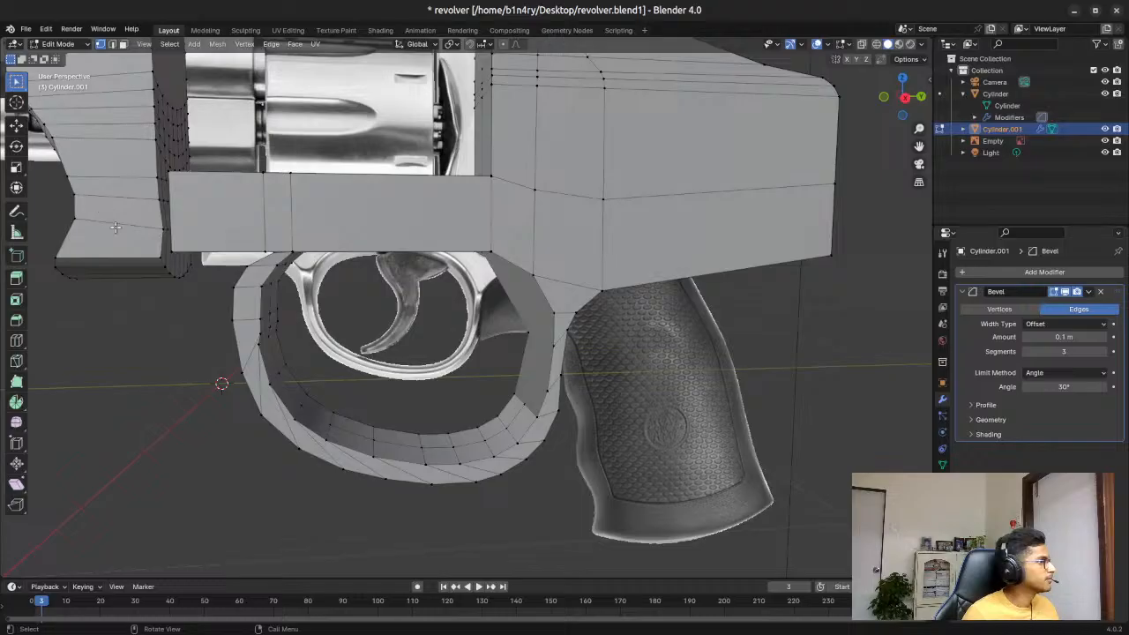
scroll(115, 227, "up", 1)
scroll(223, 231, "up", 1)
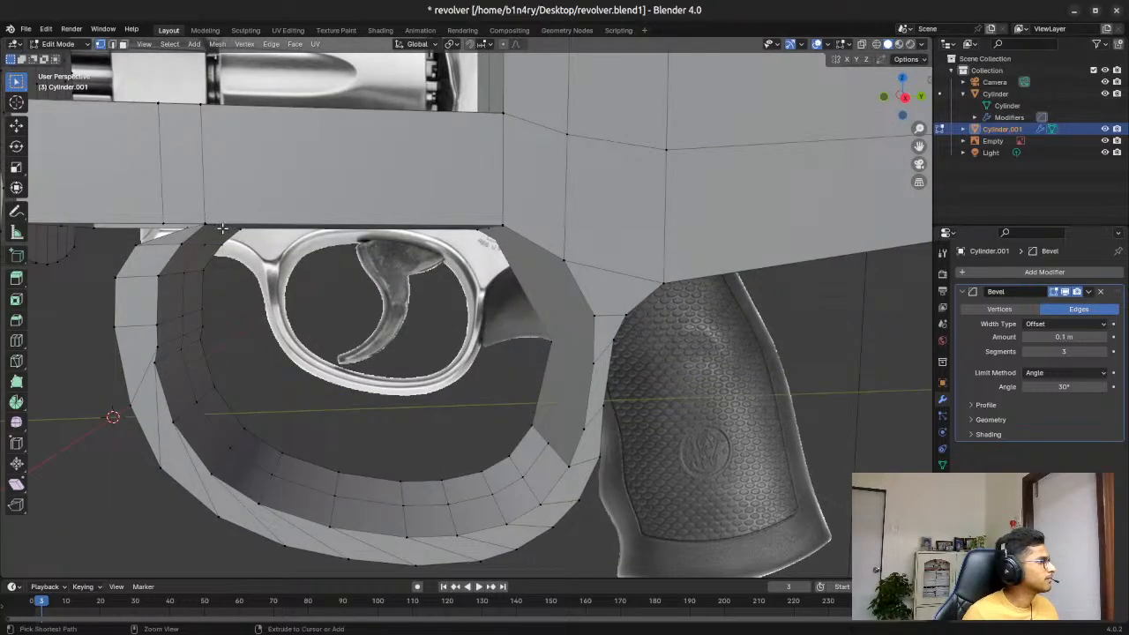
left_click(222, 228, "ctrl")
key("ctrl+z")
key("ctrl+z")
key("ctrl+z")
key("ctrl+z")
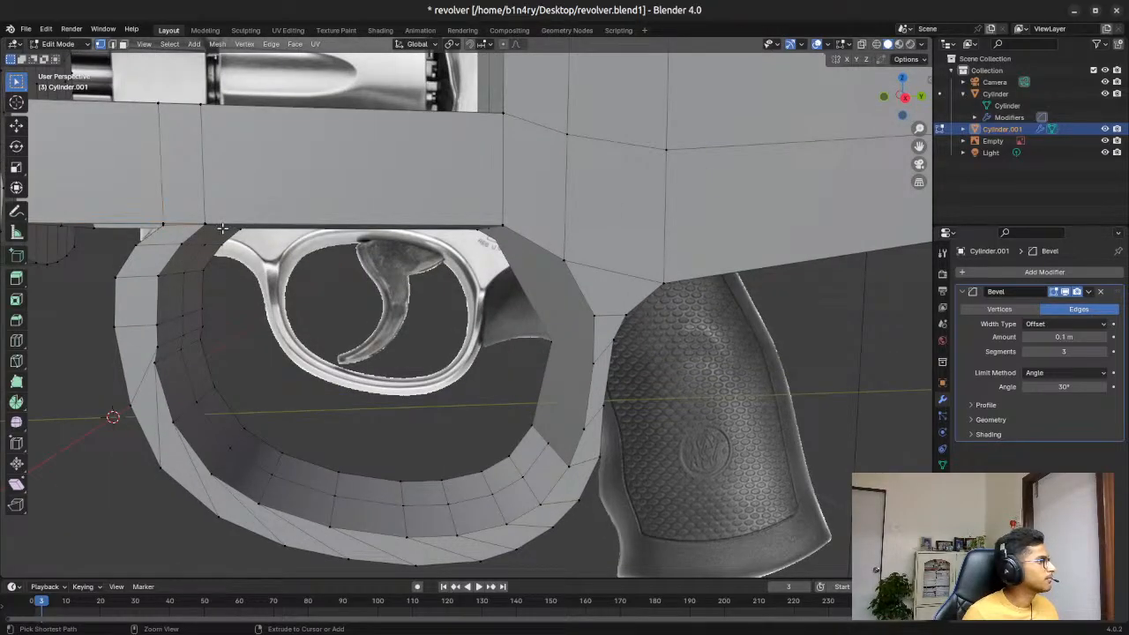
key("ctrl+z")
left_click(222, 229, "ctrl")
key("ctrl+z")
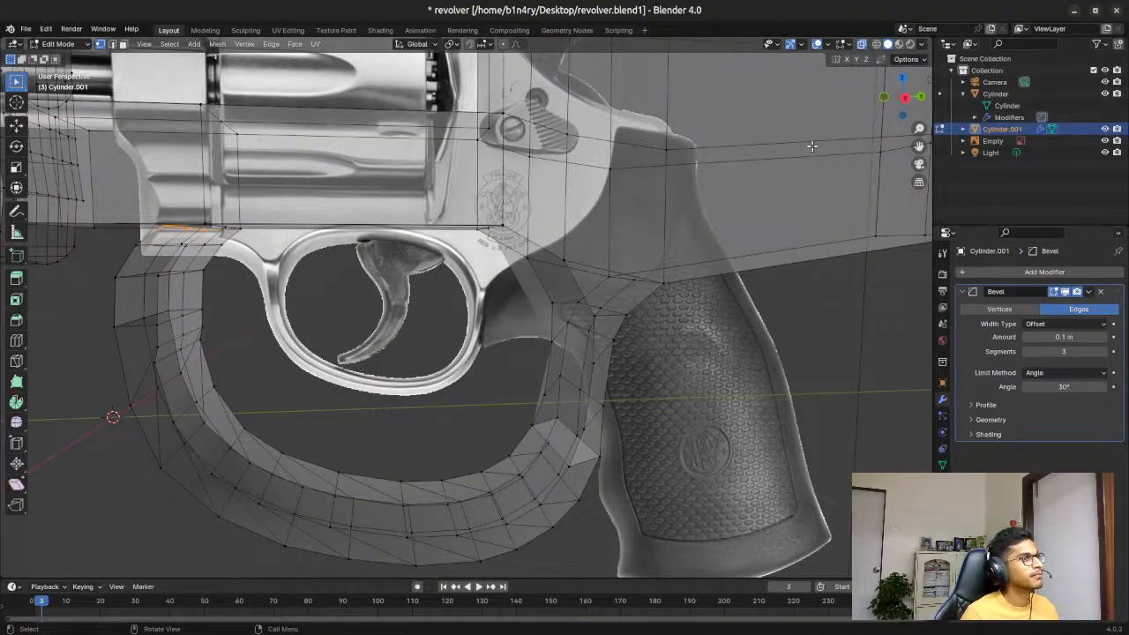
Step: In side view, try to extrude the front face of the guard leg's upper section about 0.029 m forward and 0.046 m up
left_click(904, 98)
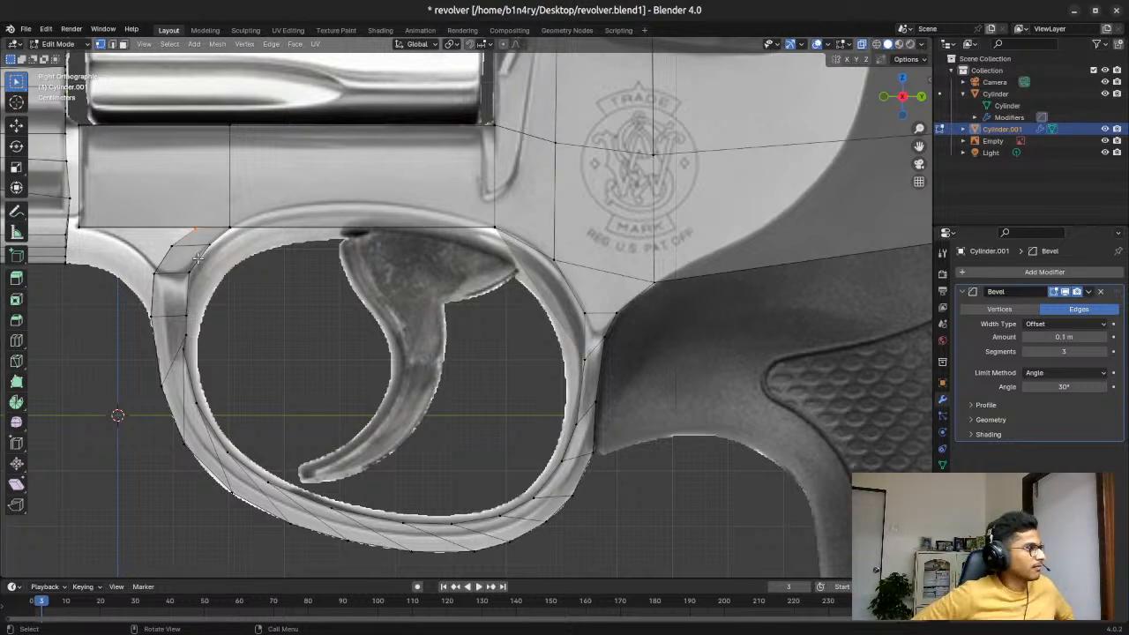
left_click_drag(137, 263, 176, 310)
key("g")
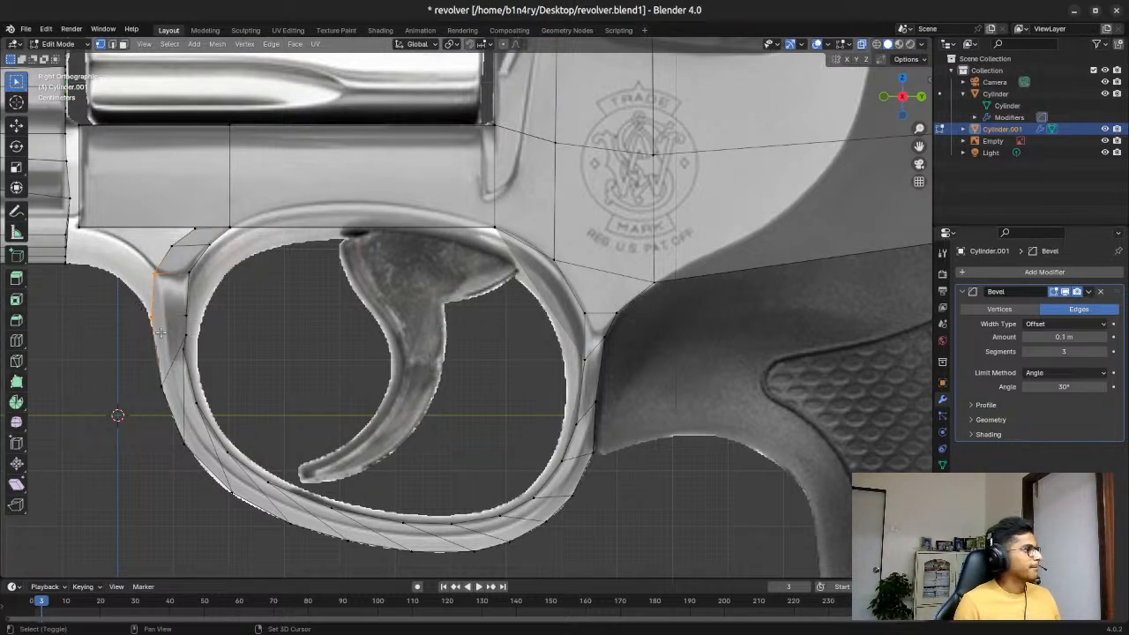
key("z")
key("z")
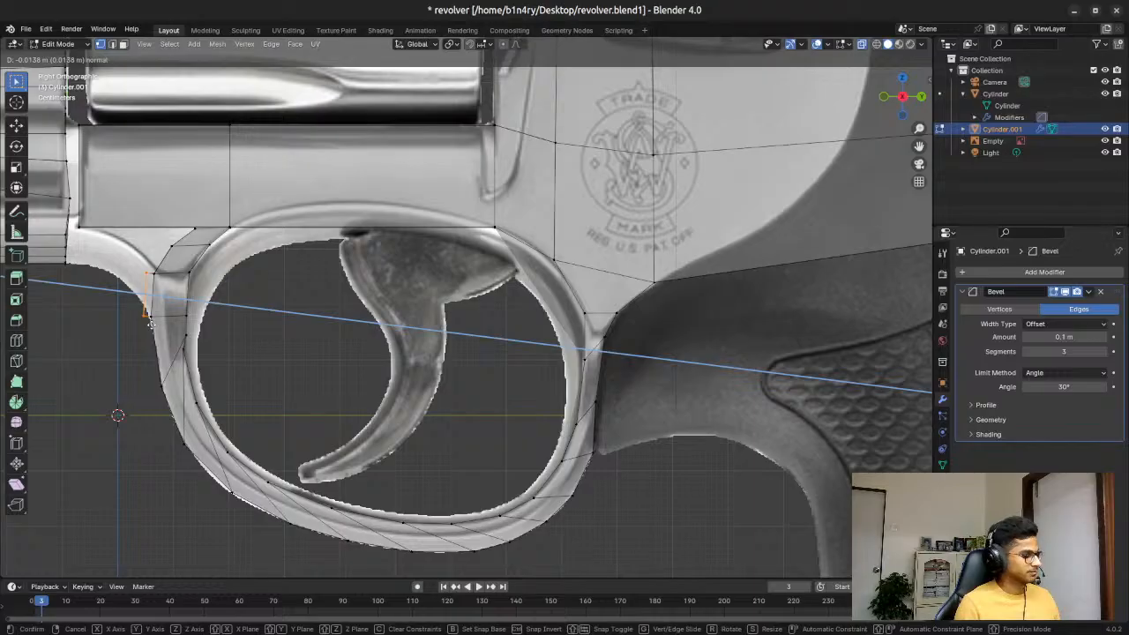
key("y")
key("shift+x")
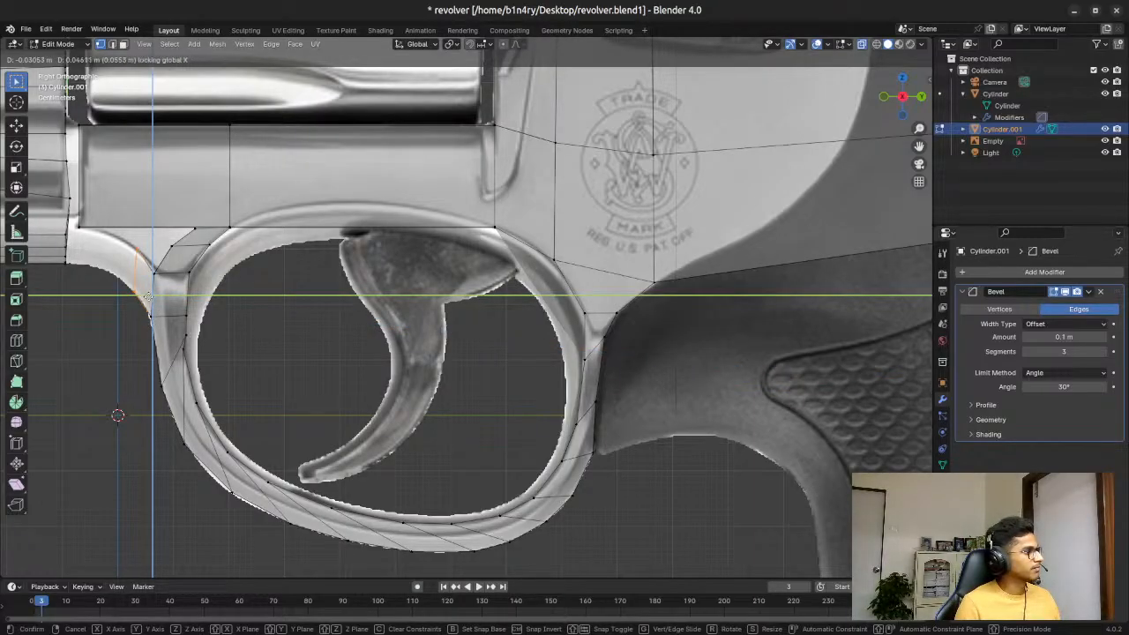
left_click(150, 292)
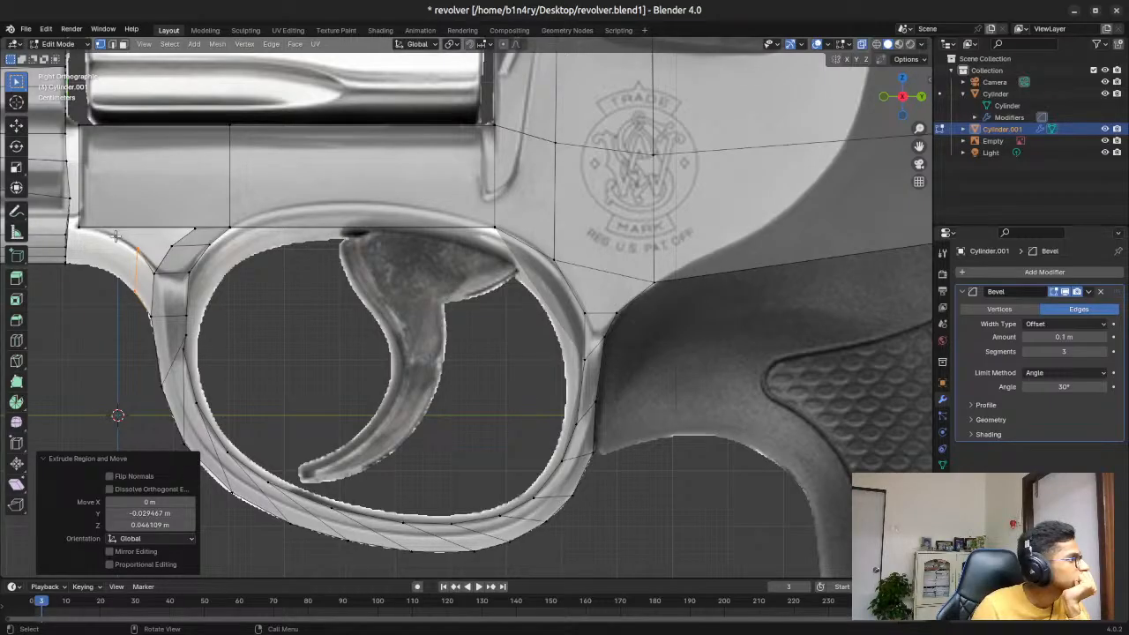
Step: Undo the last extrusions at the guard's front leg, back to the short leg below the gap under the frame bar
key("ctrl+z")
key("ctrl+z")
key("ctrl+z")
key("ctrl+z")
key("ctrl+z")
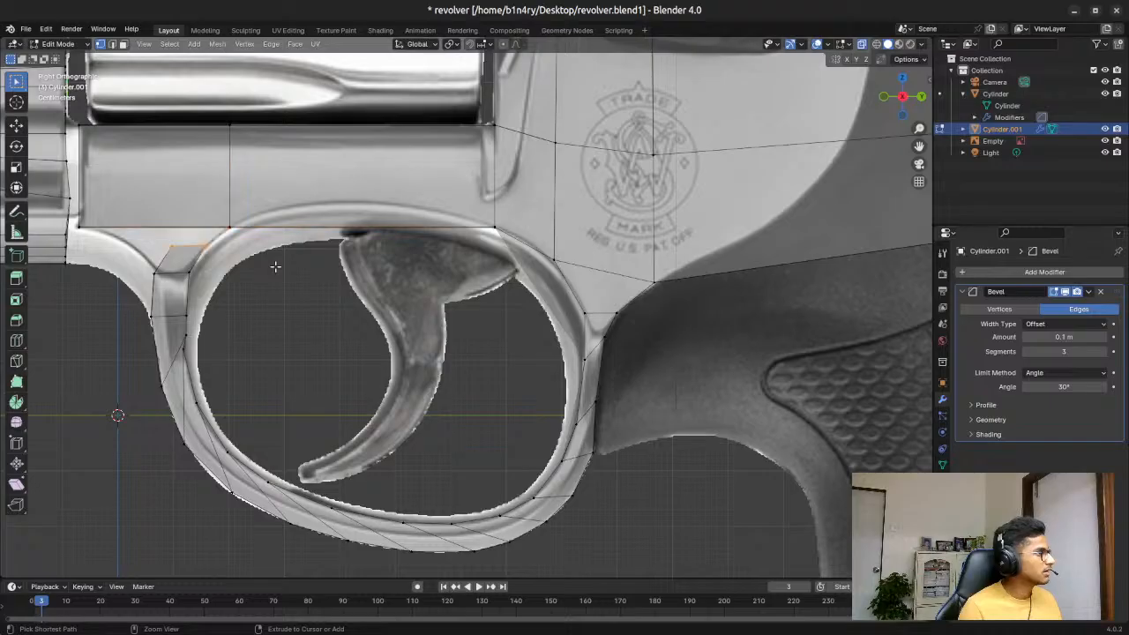
key("ctrl+z")
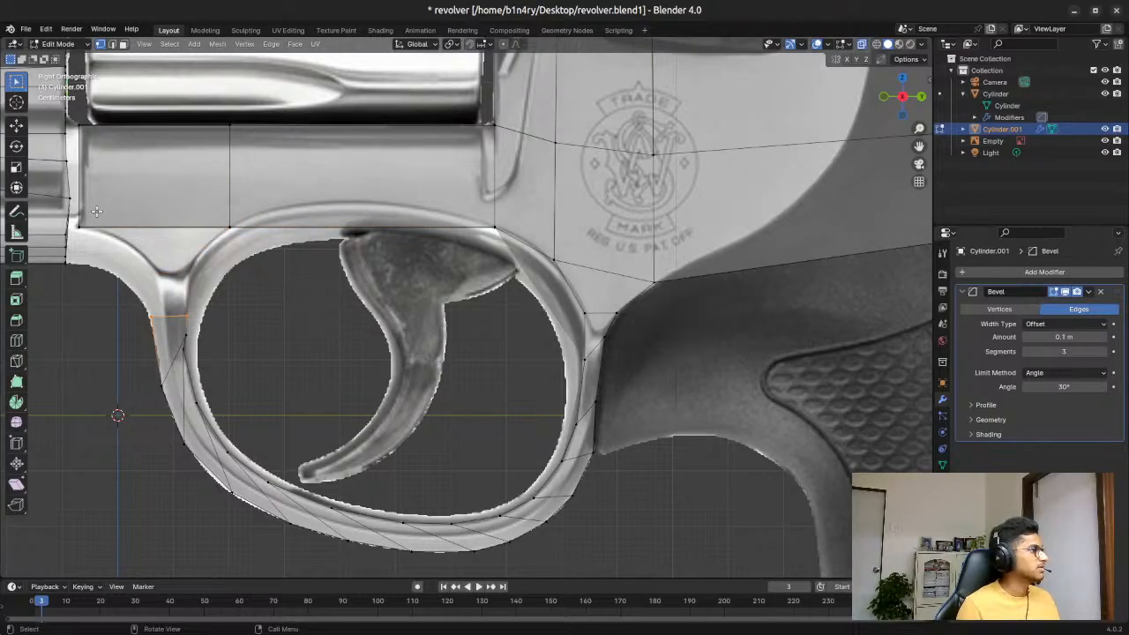
Step: Extrude the underside of the frame bar's front section about 0.039 m straight down along Z
left_click(199, 251)
left_click(136, 214)
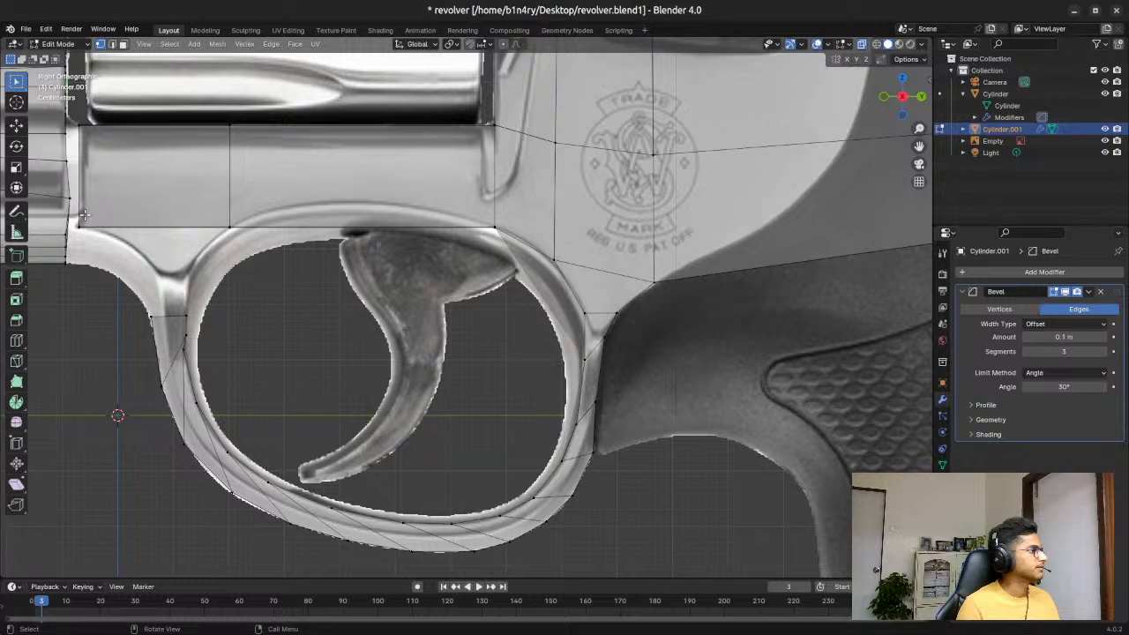
left_click(241, 249)
key("e")
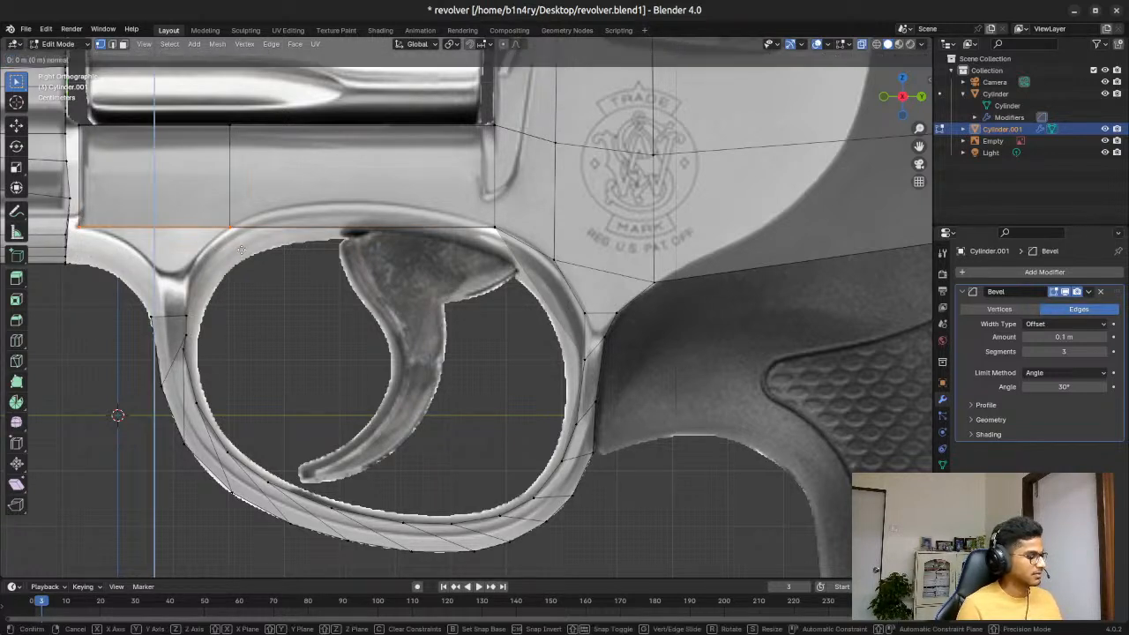
key("z")
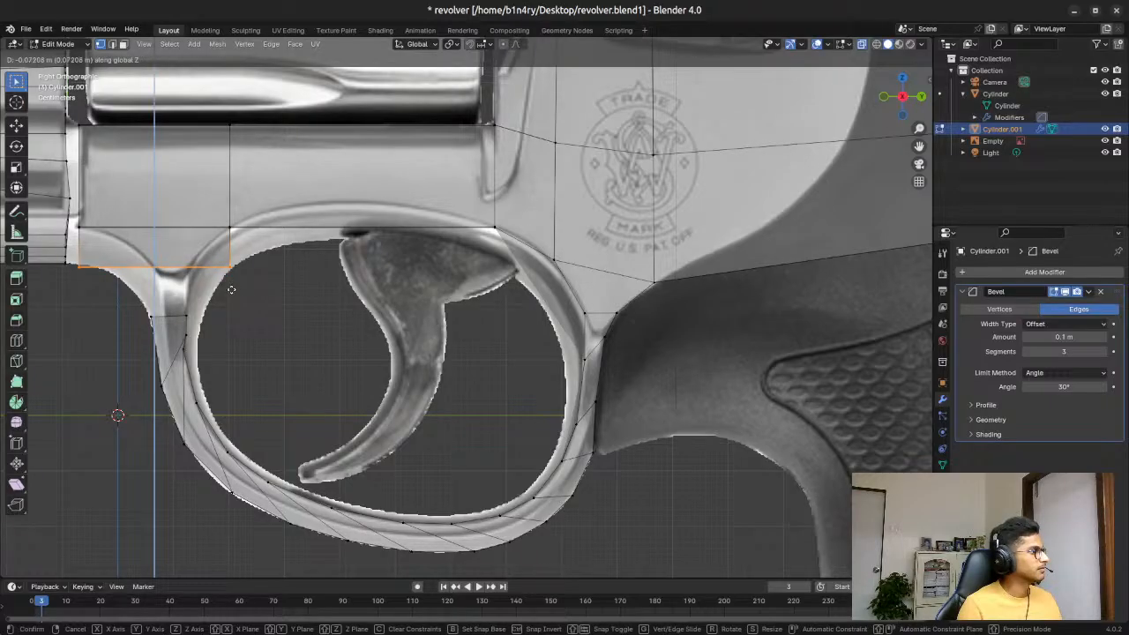
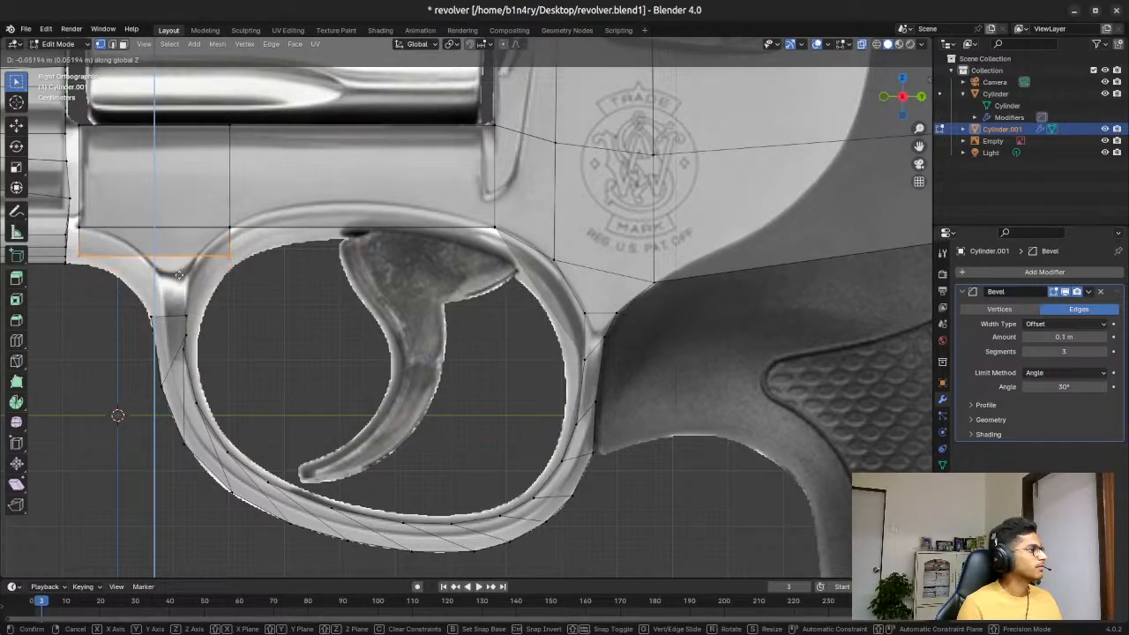
left_click(143, 257)
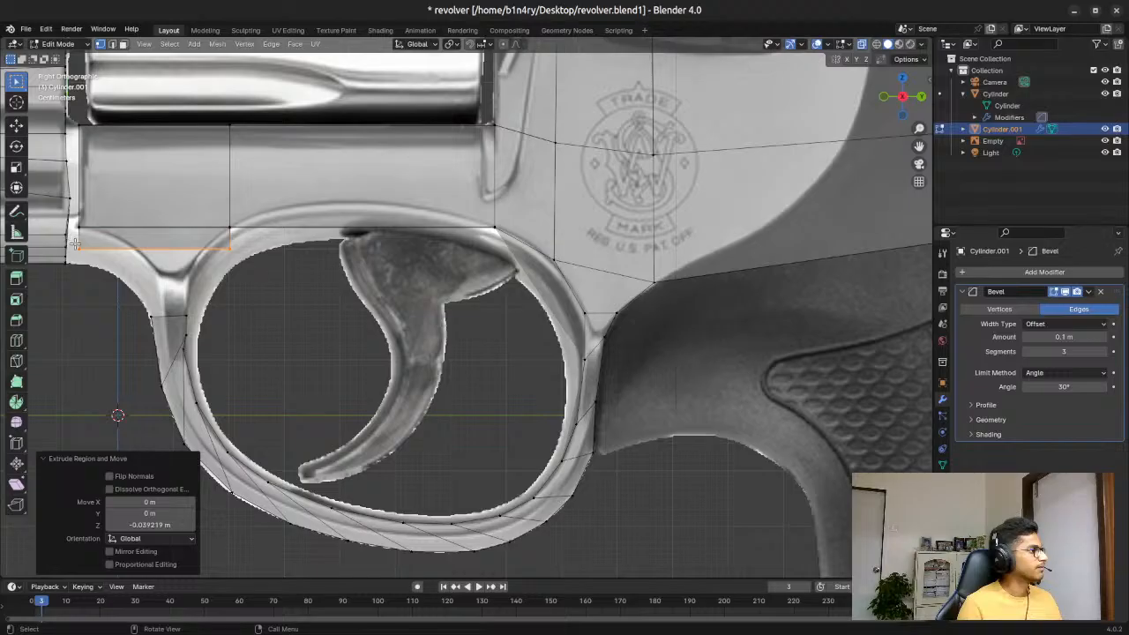
Step: Move the extrusion's lower front vertices about 0.079 m rearward and 0.016 m up to follow the reference outline
left_click_drag(72, 239, 103, 272)
key("g")
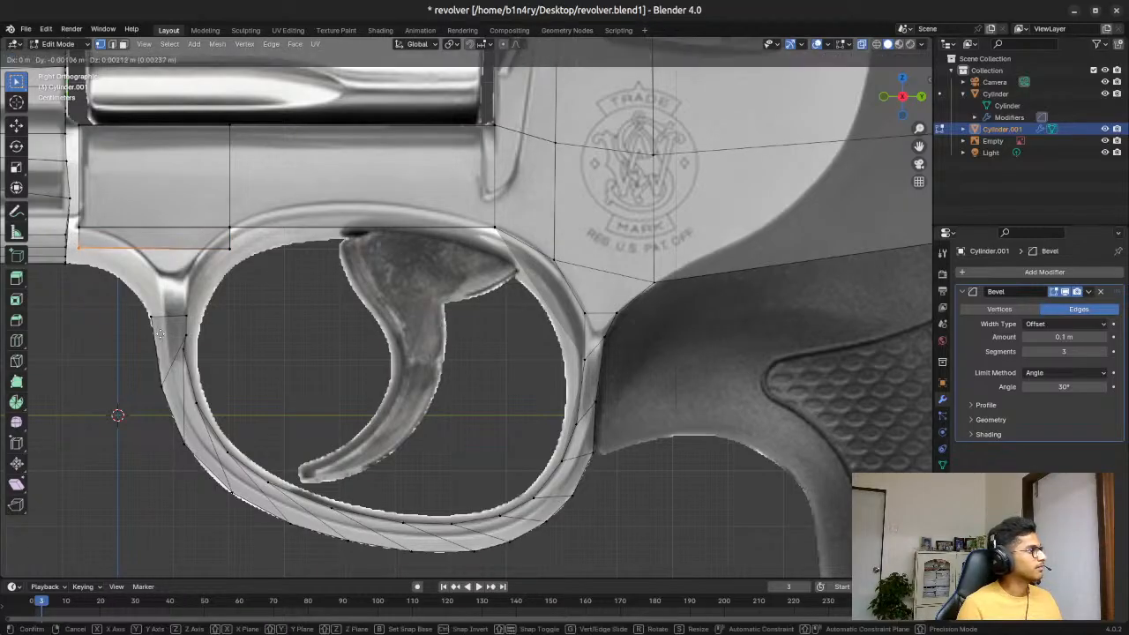
key("y")
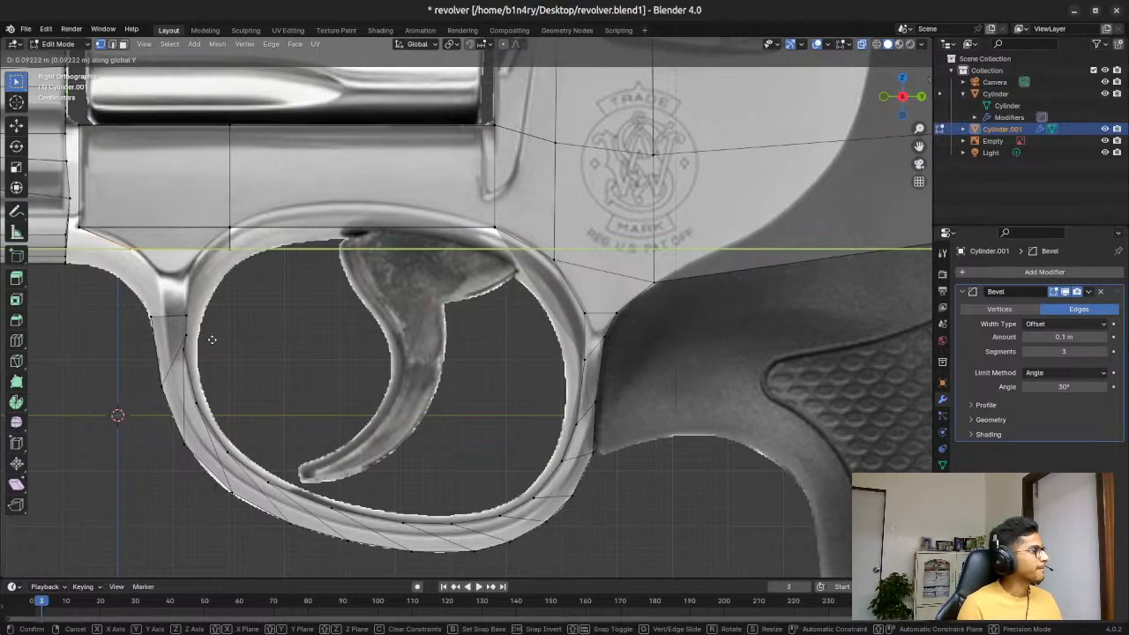
key("shift+x")
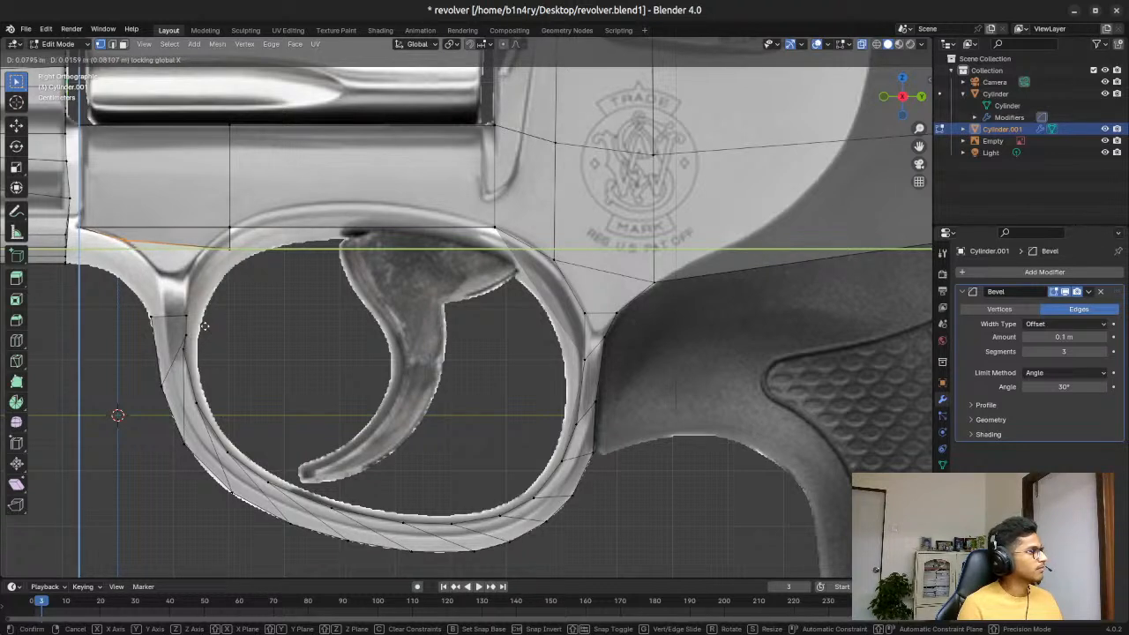
left_click(204, 326)
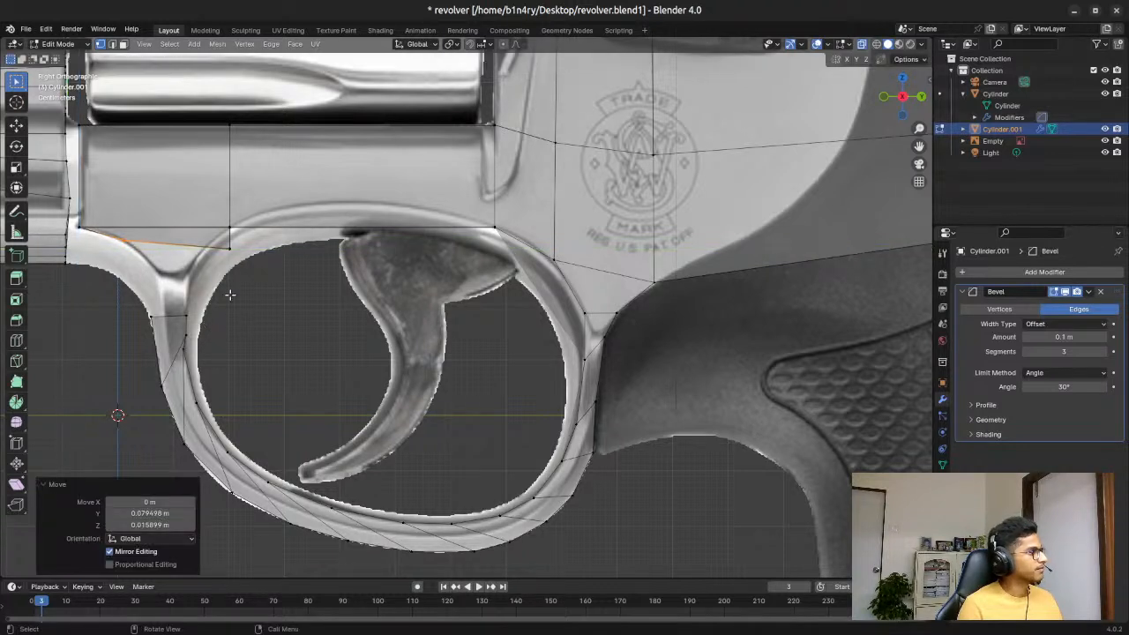
Step: Move the extrusion's lower rear vertices about 0.035 m forward and 0.012 m up onto the reference outline
left_click(230, 232)
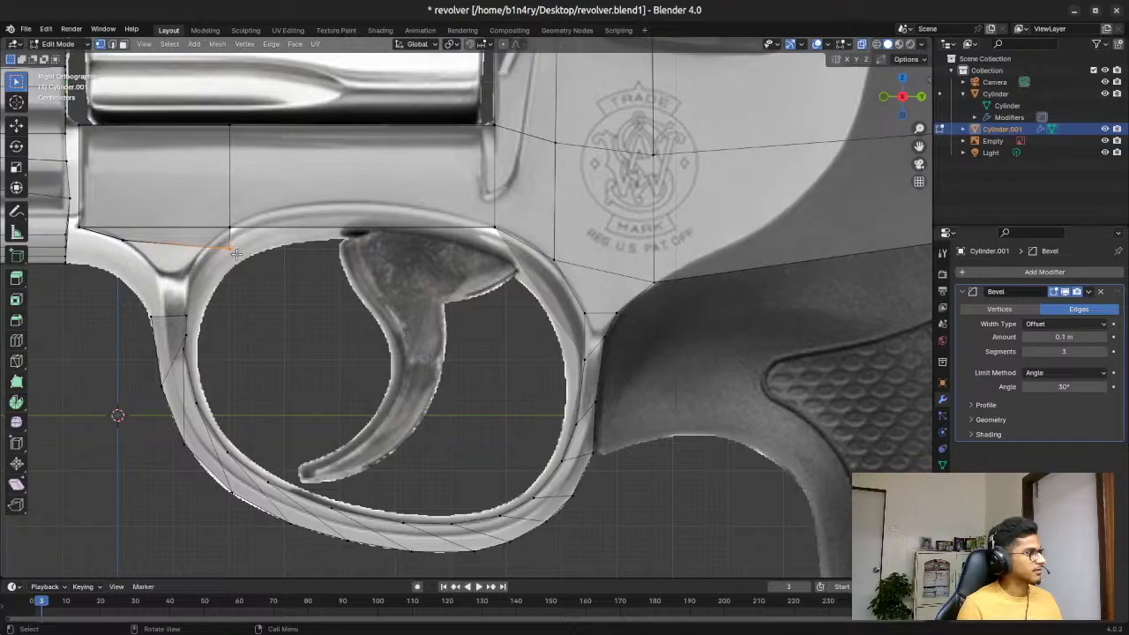
key("g")
key("shift+x")
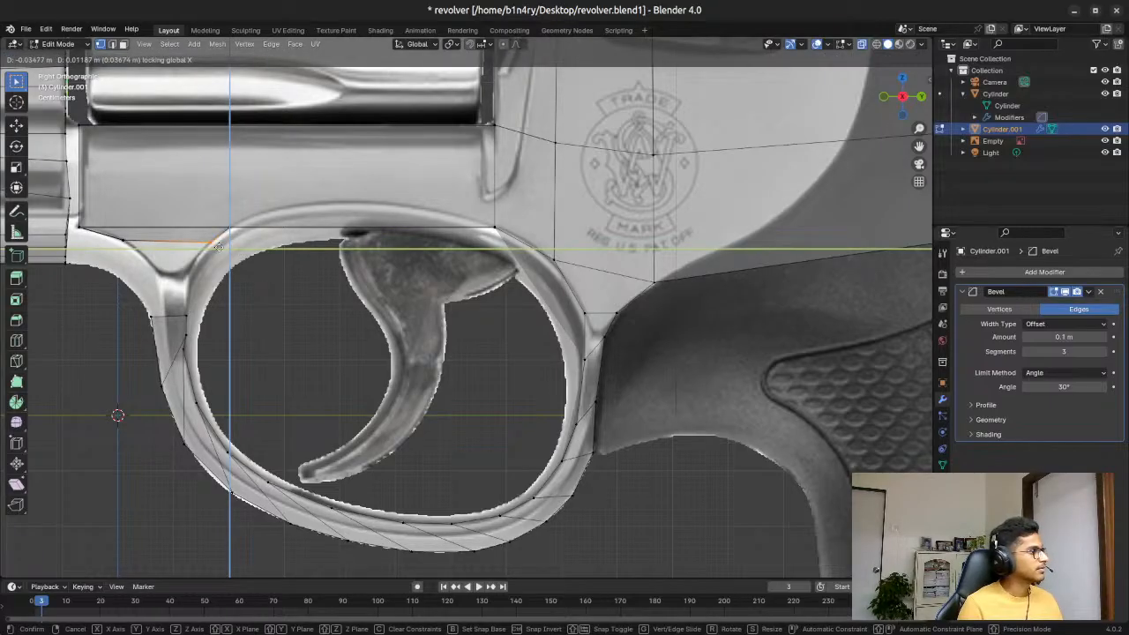
left_click(218, 246)
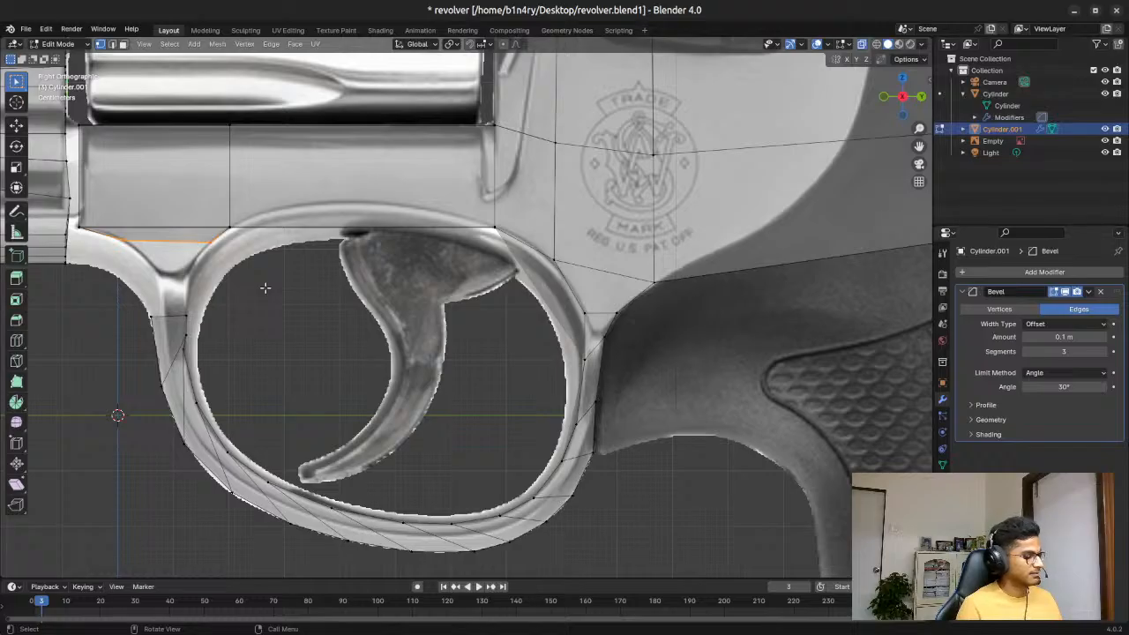
Step: Extrude the narrowed bottom face about 0.096 m down along its normal toward the guard leg
key("g")
key("z")
key("z")
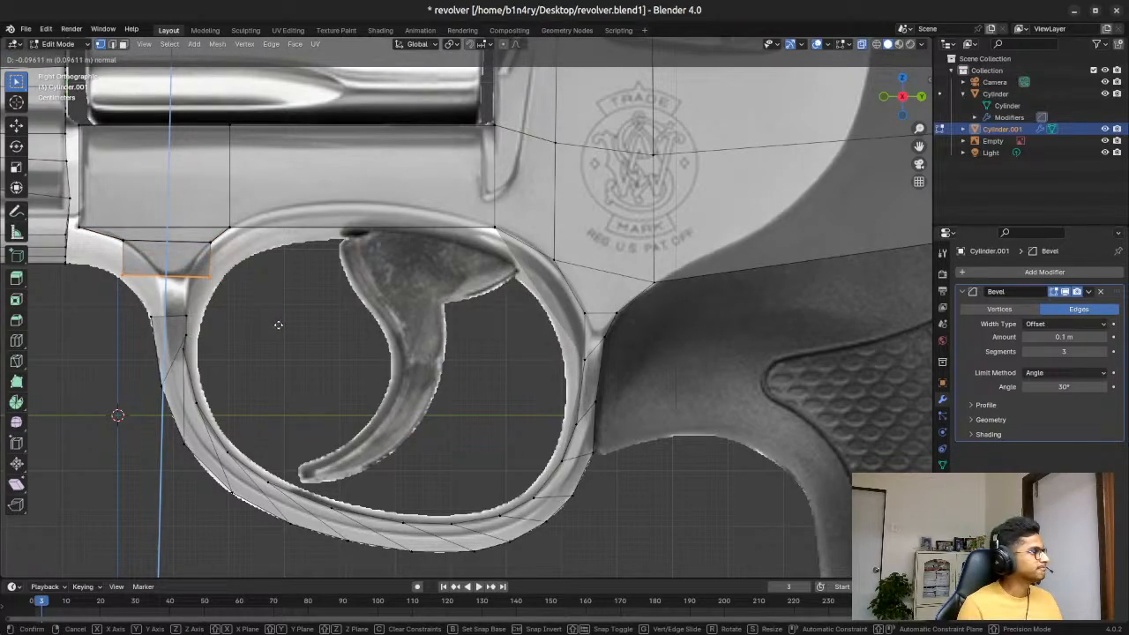
left_click(277, 324)
Step: Move the new section's lower front vertices about 0.066 m rearward and 0.004 m up to the neck of the guard leg
left_click(118, 268)
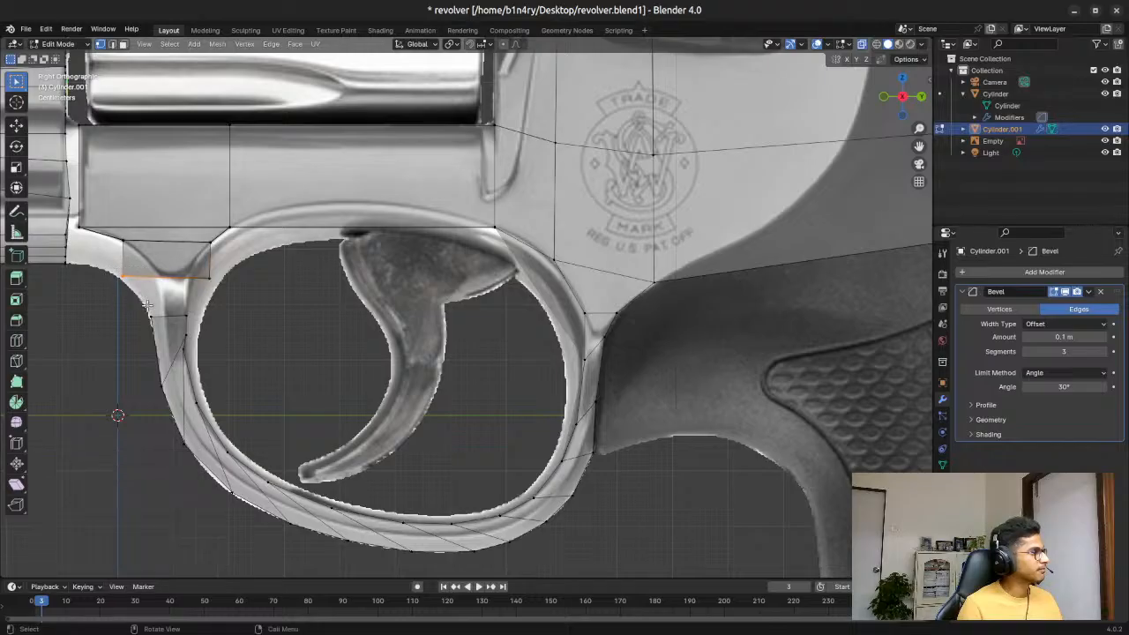
key("g")
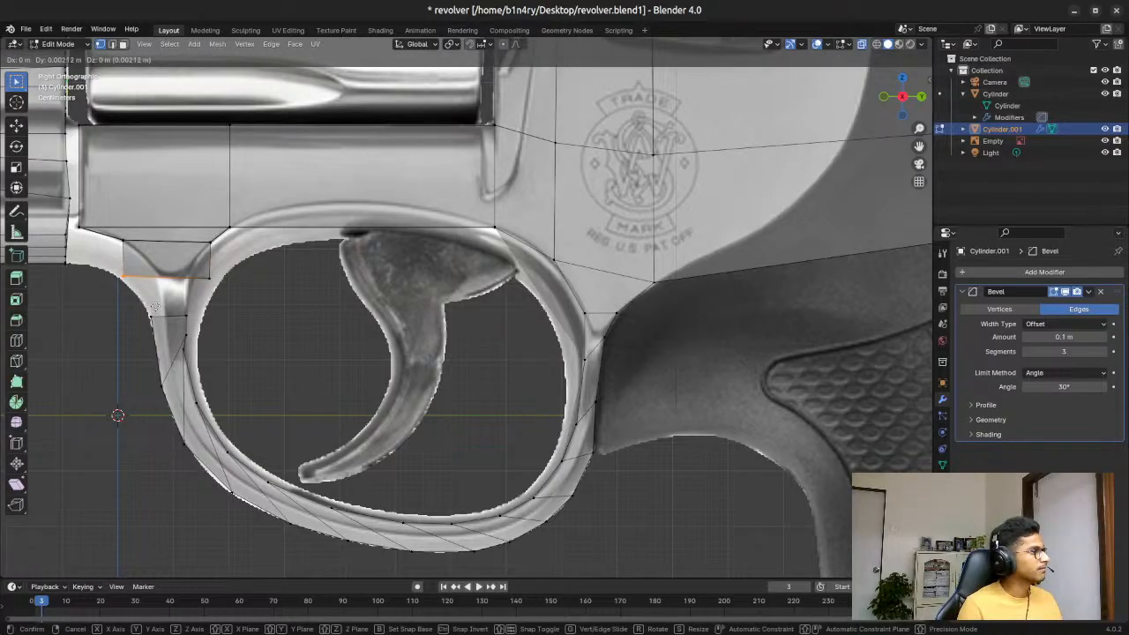
key("shift+x")
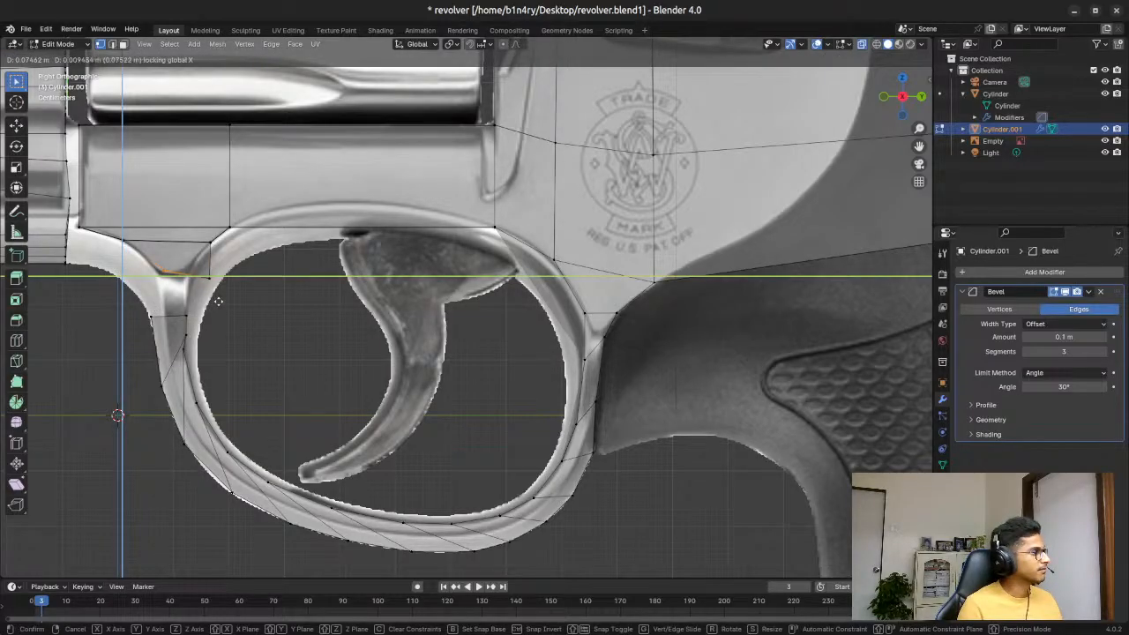
left_click(215, 303)
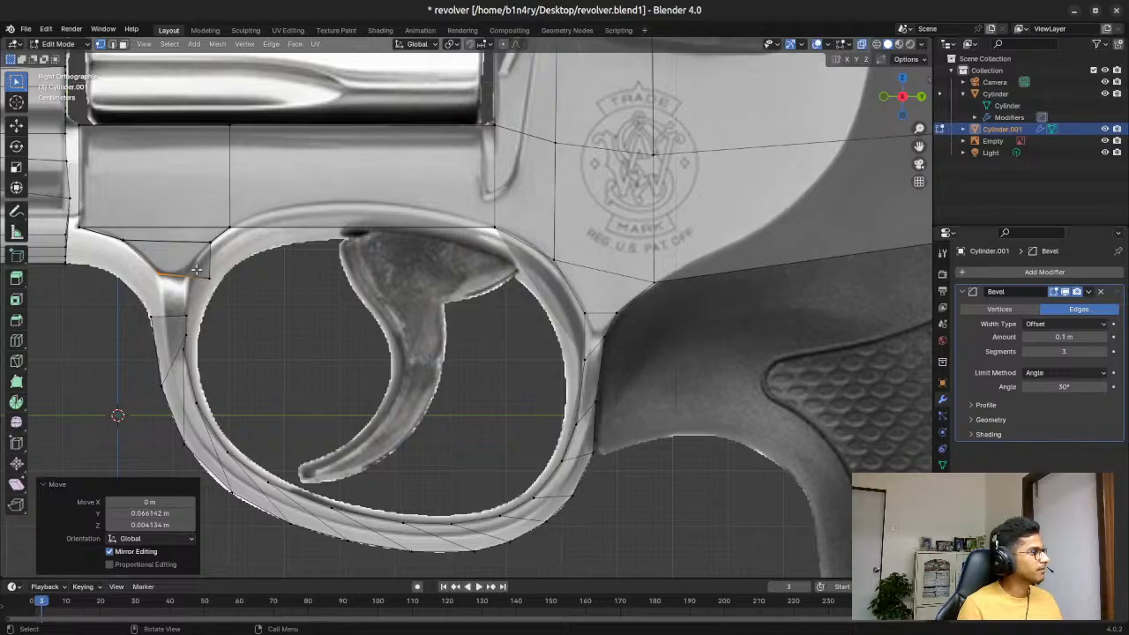
Step: Move the new section's lower rear vertices about 0.036 m forward and 0.015 m up to the neck of the guard leg
left_click(201, 273)
key("g")
key("shift+x")
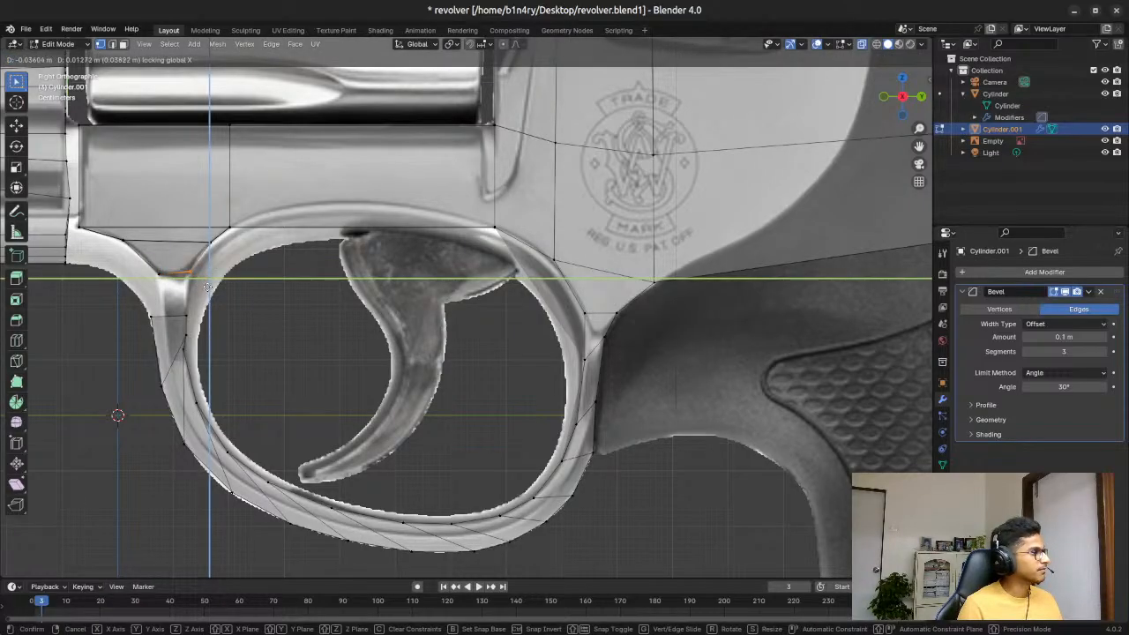
left_click(206, 285)
Step: Extrude the narrow bottom face with X locked, about 0.066 m down and 0.006 m forward, to just above the guard leg's top
left_click(171, 268)
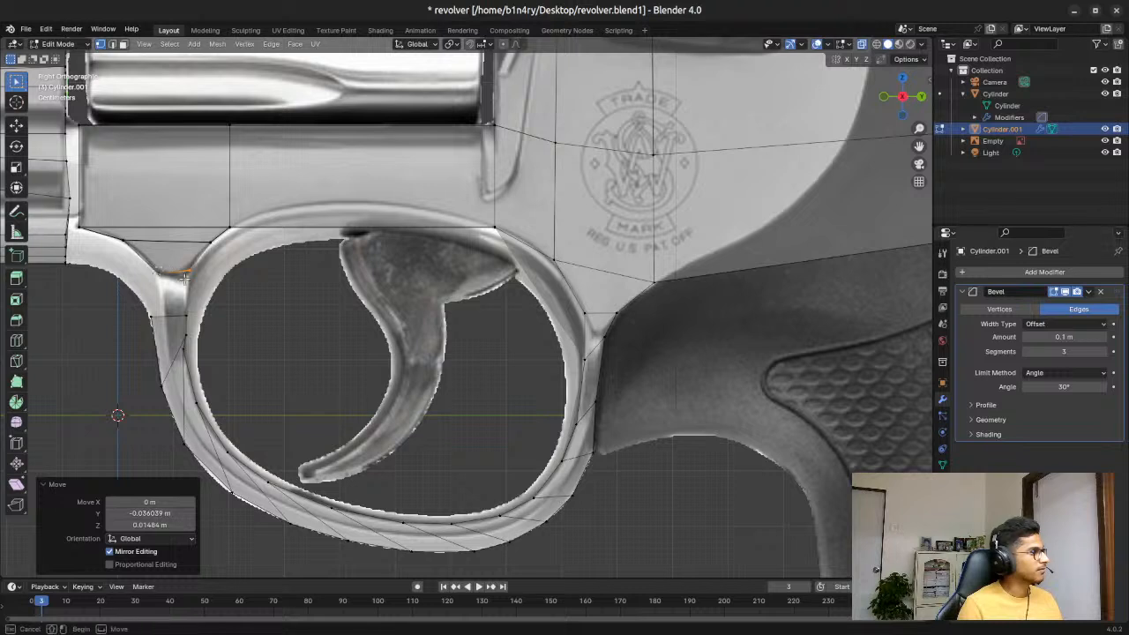
key("g")
key("z")
right_click(206, 305)
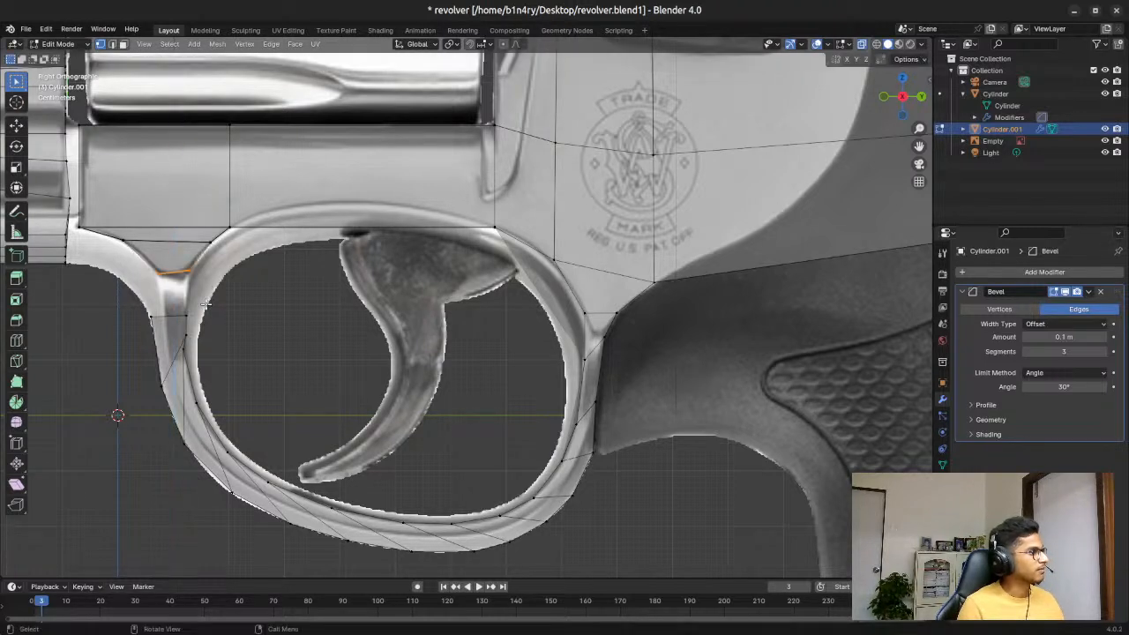
key("g")
key("z")
key("z")
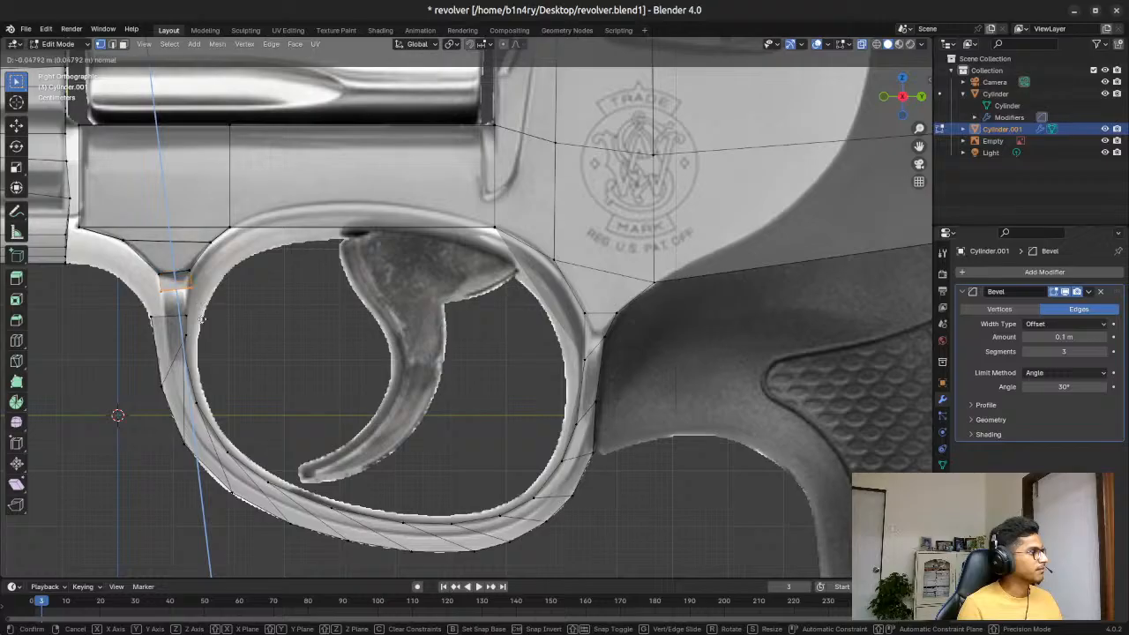
key("shift+x")
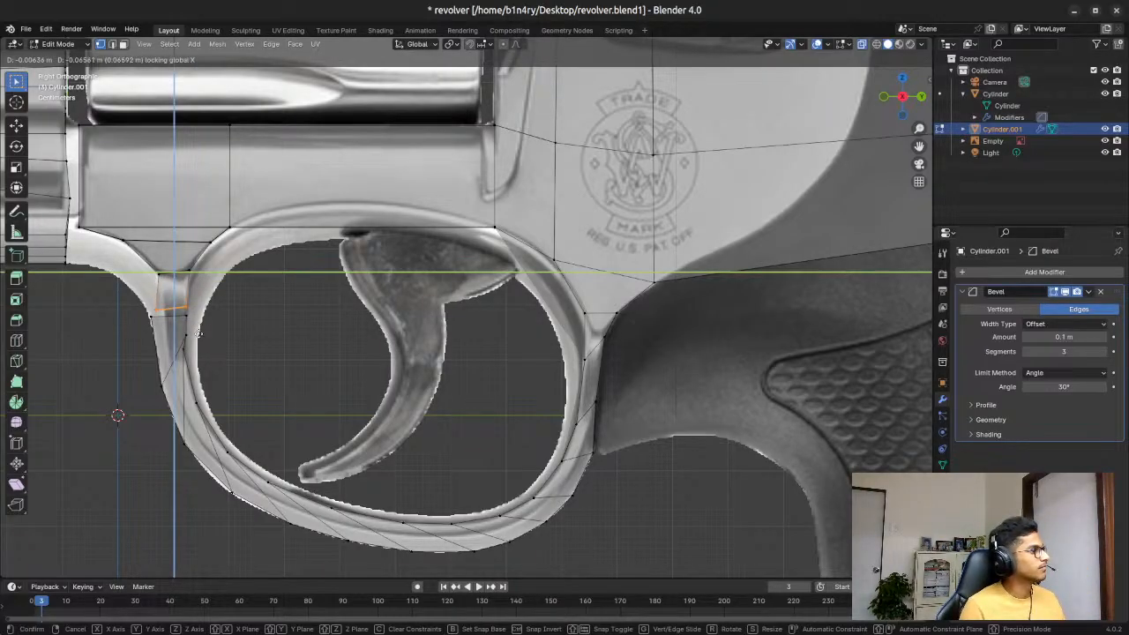
left_click(199, 332)
Step: Try to move the guard leg's upper front vertices about 0.027 m rearward along Y, and undo the move
left_click(163, 331)
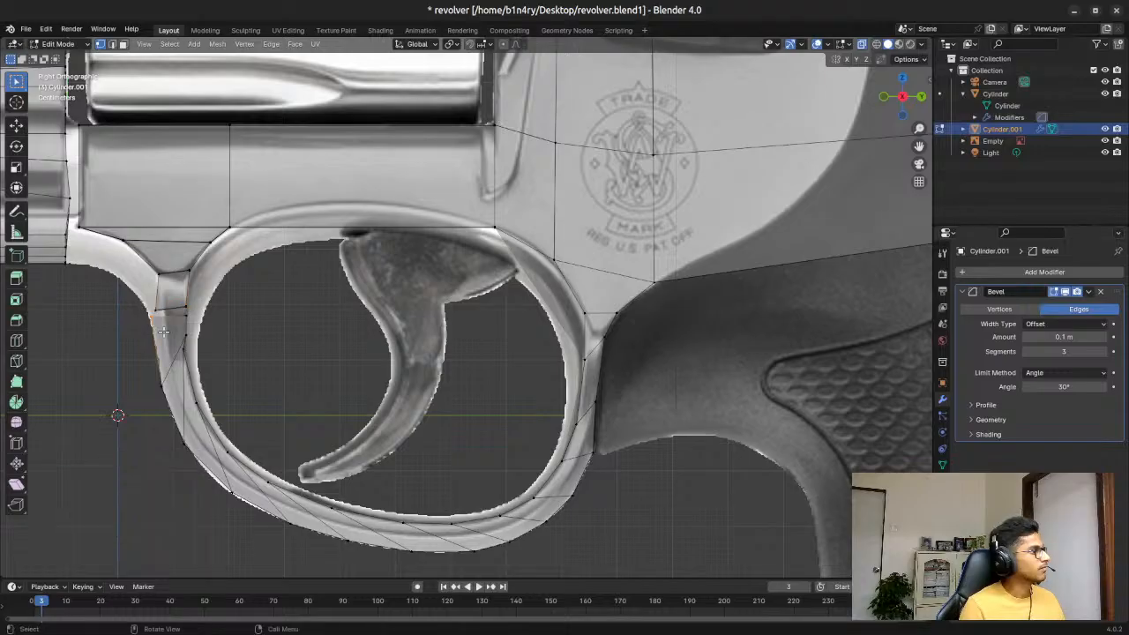
key("g")
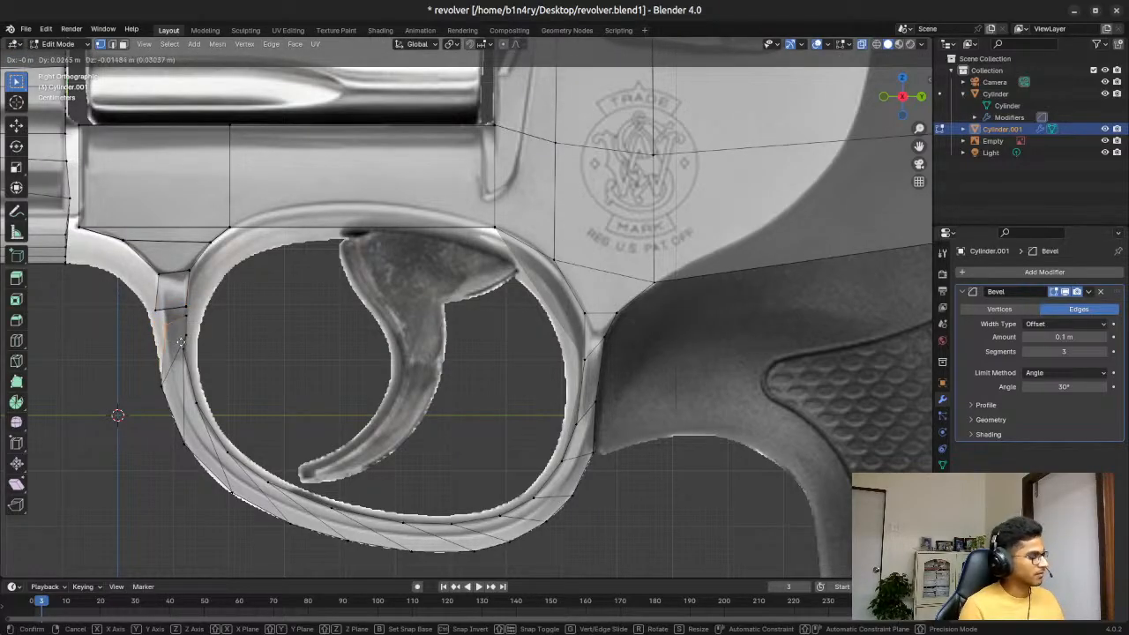
key("y")
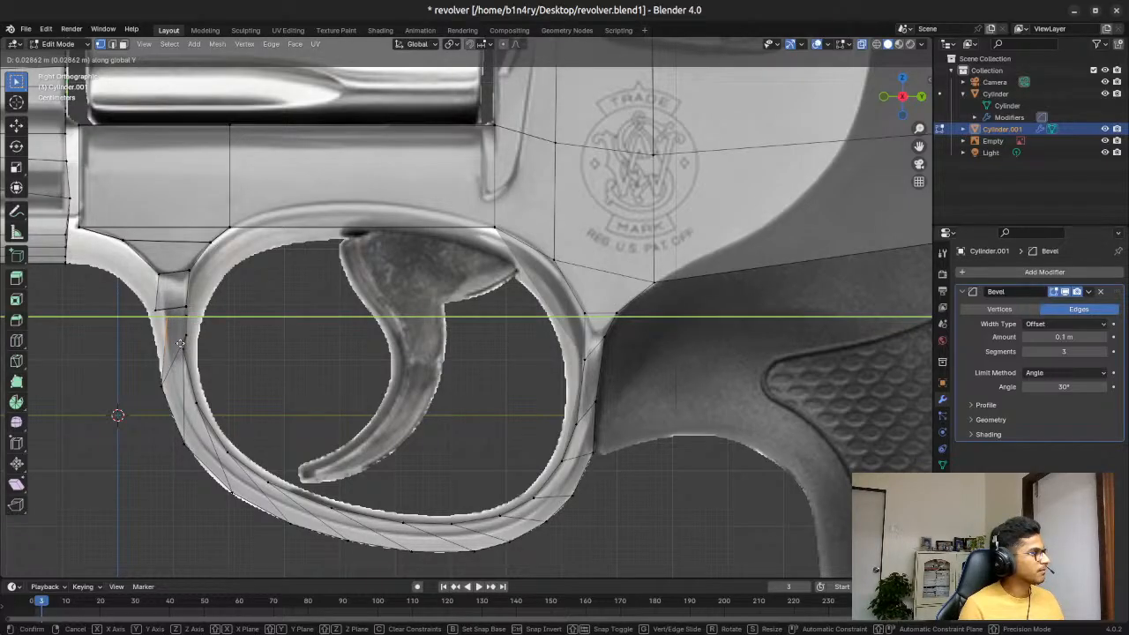
left_click(172, 341)
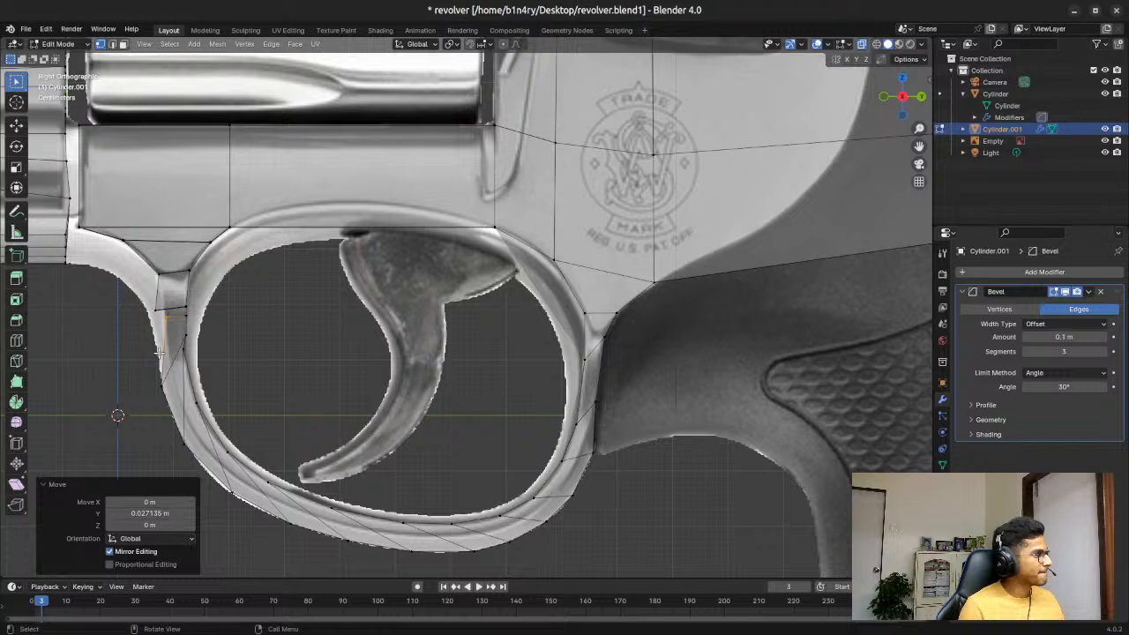
left_click(151, 389)
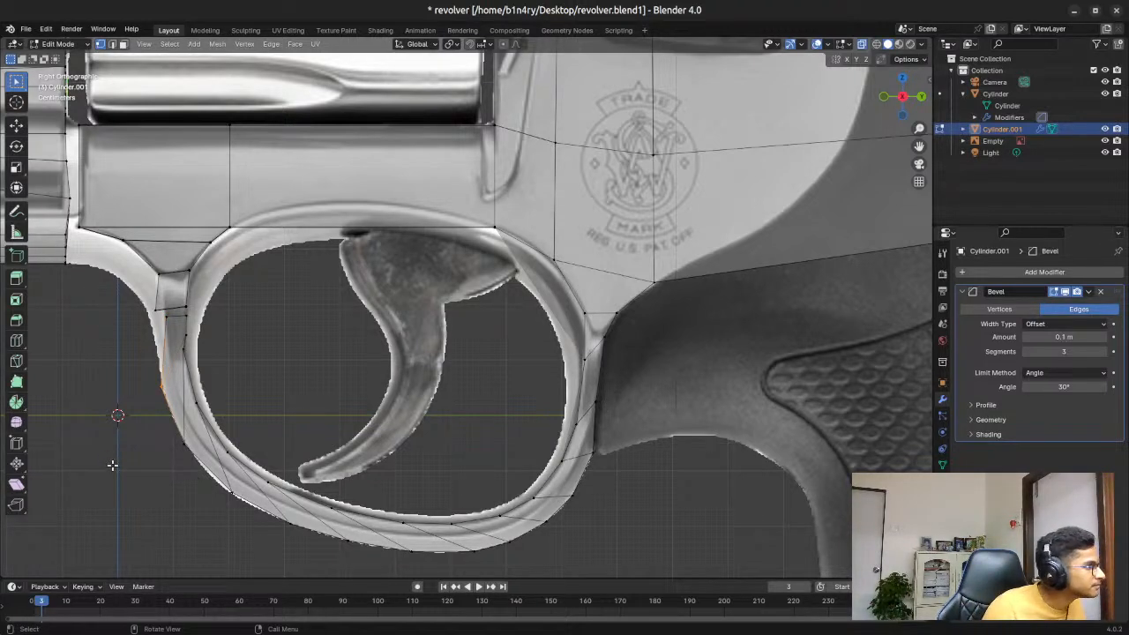
key("ctrl+z")
key("ctrl+z")
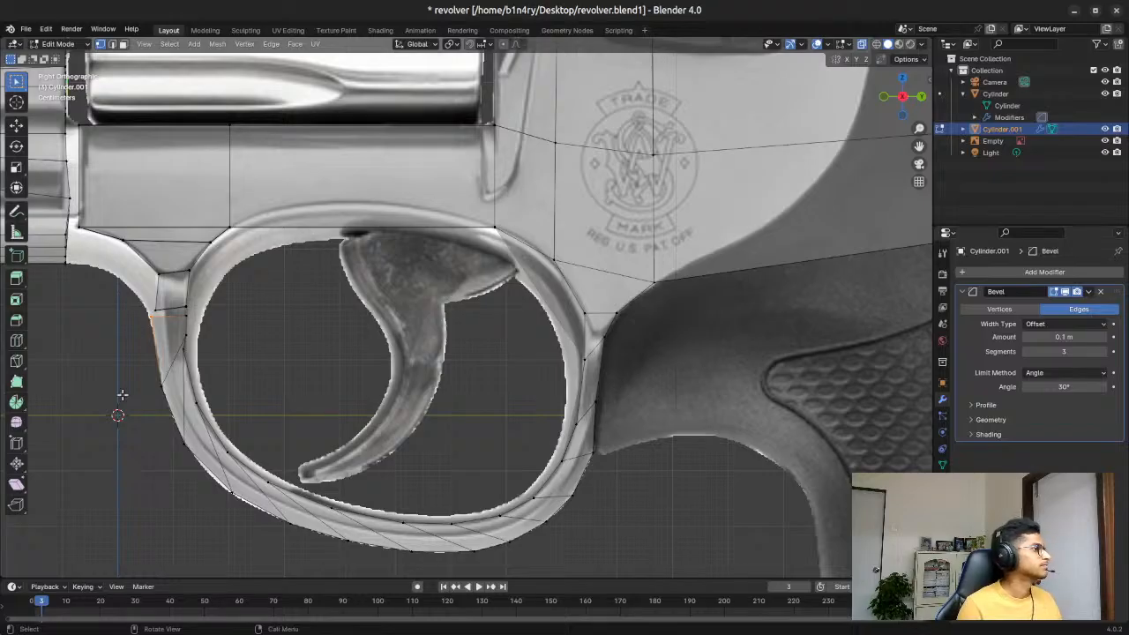
Step: Undo the narrow neck extrusion and the vertex moves that tapered the section beneath the frame bar
key("ctrl+z")
key("ctrl+z")
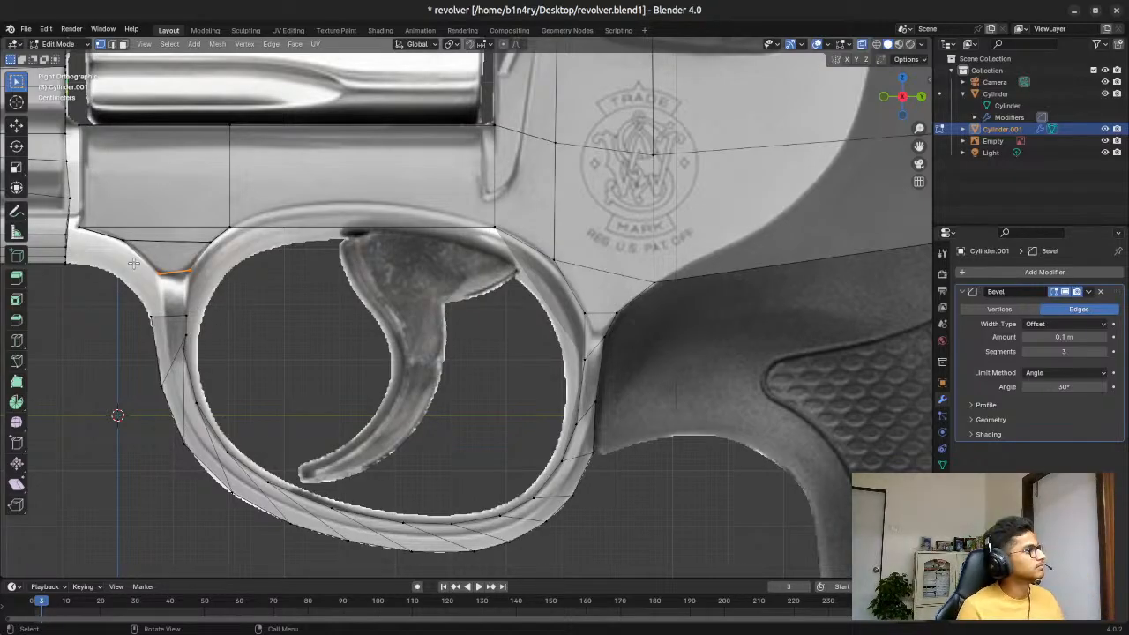
key("ctrl+z")
key("ctrl+z")
key("ctrl+z")
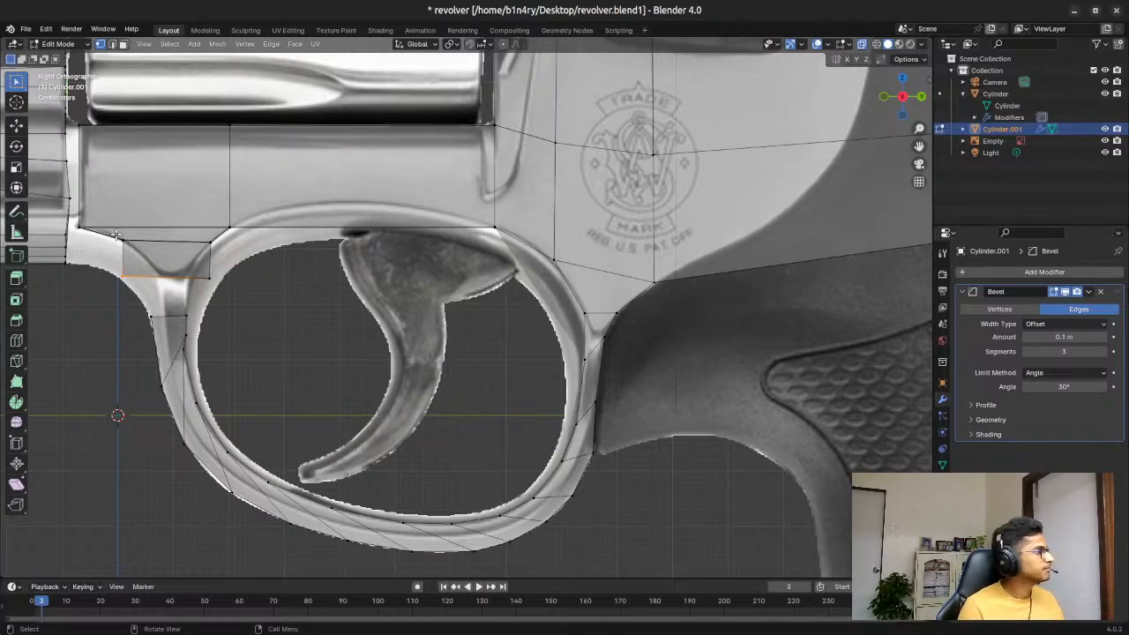
Step: Move the underside section's upper front vertices about 0.061 m forward and 0.044 m down onto the reference outline, with X locked
left_click(117, 235)
key("g")
key("shift+x")
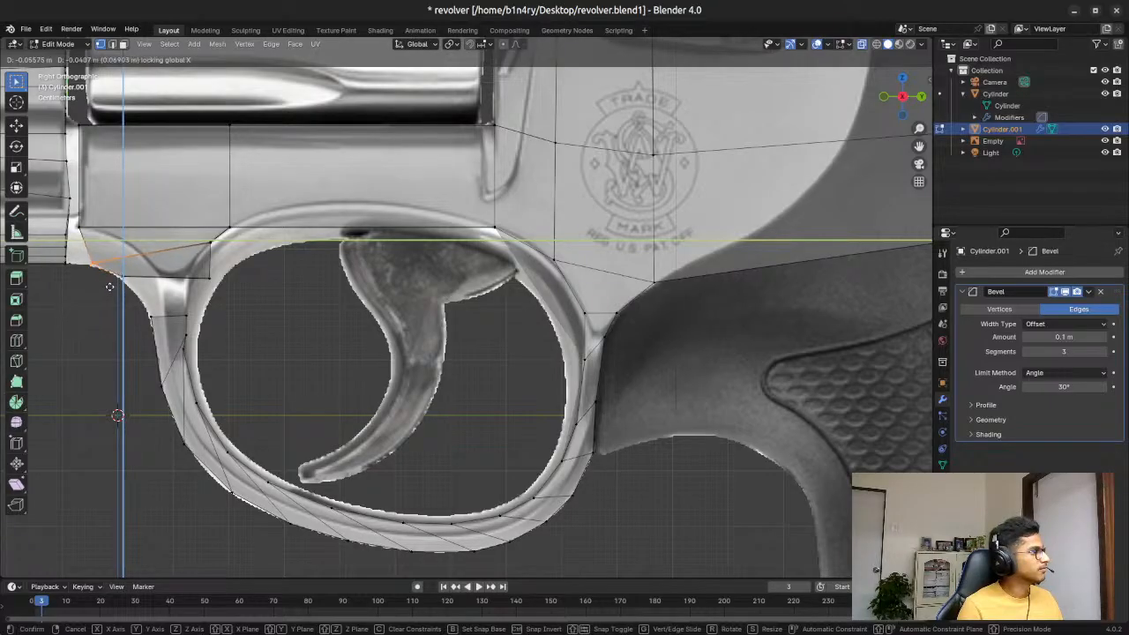
left_click(106, 287)
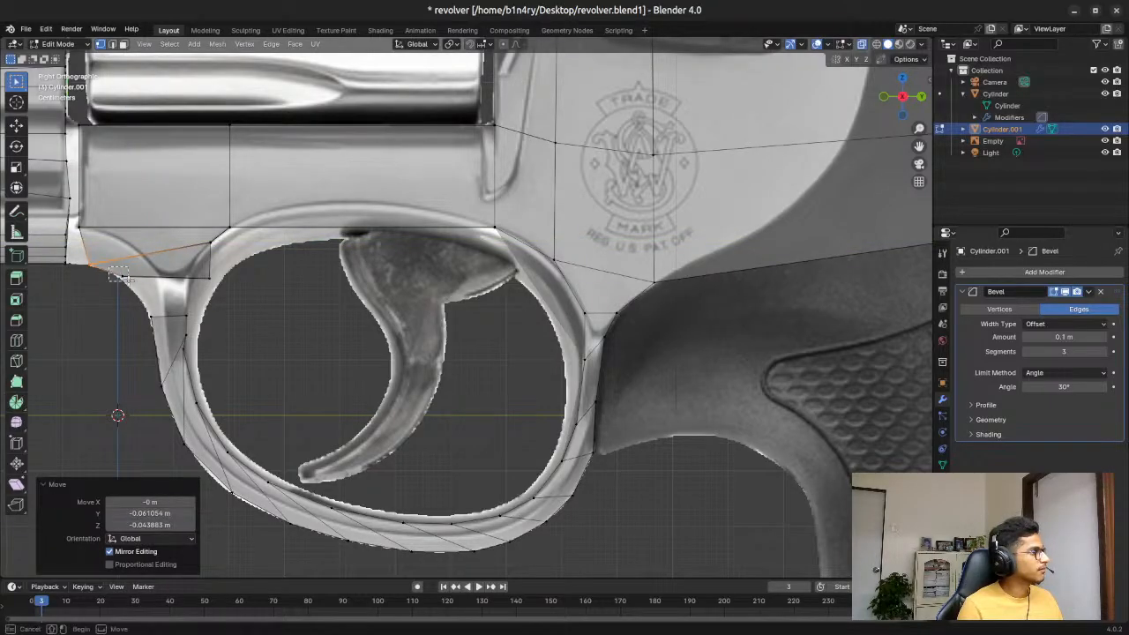
Step: Nudge the section's lower front vertices about 0.001 m forward and down, and move its lower rear vertices about 0.031 m forward
key("g")
key("shift+x")
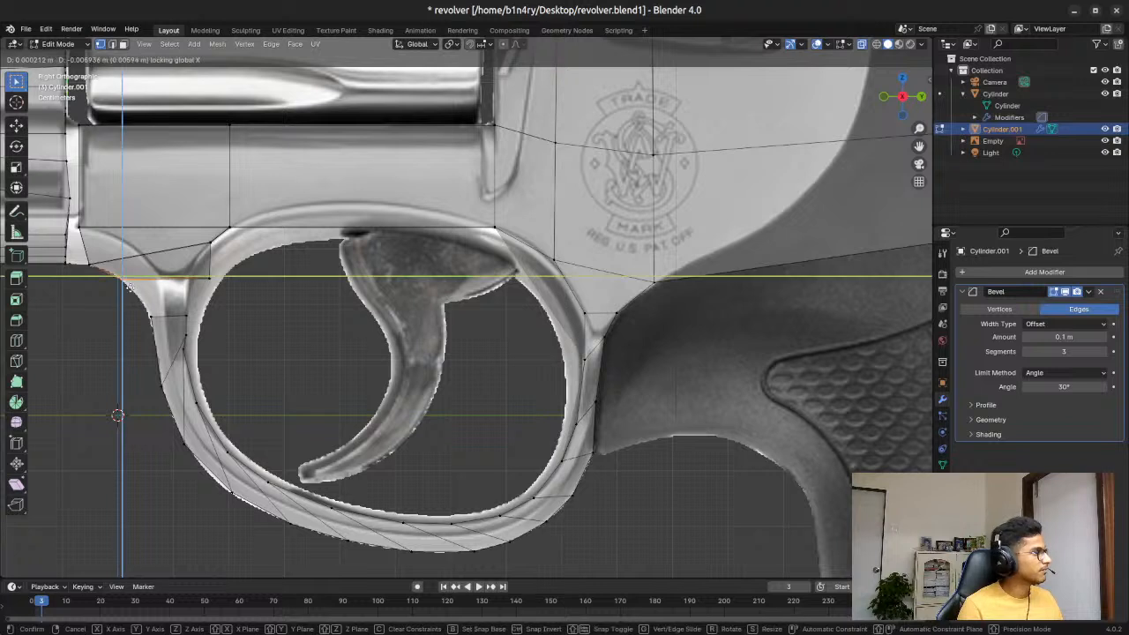
left_click(130, 286)
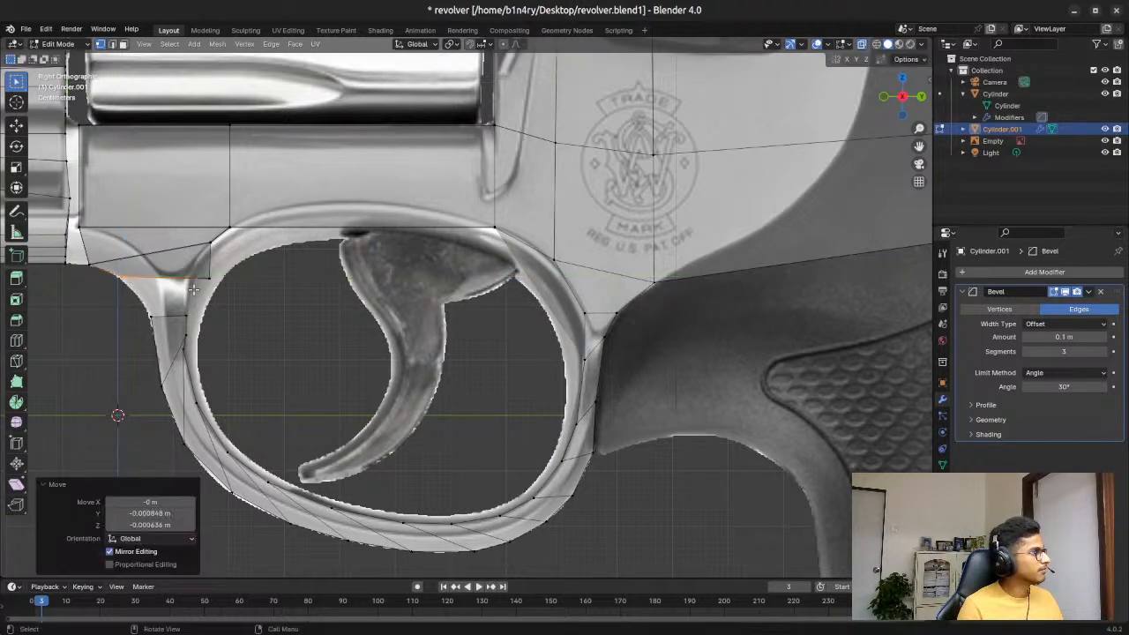
key("g")
key("shift+x")
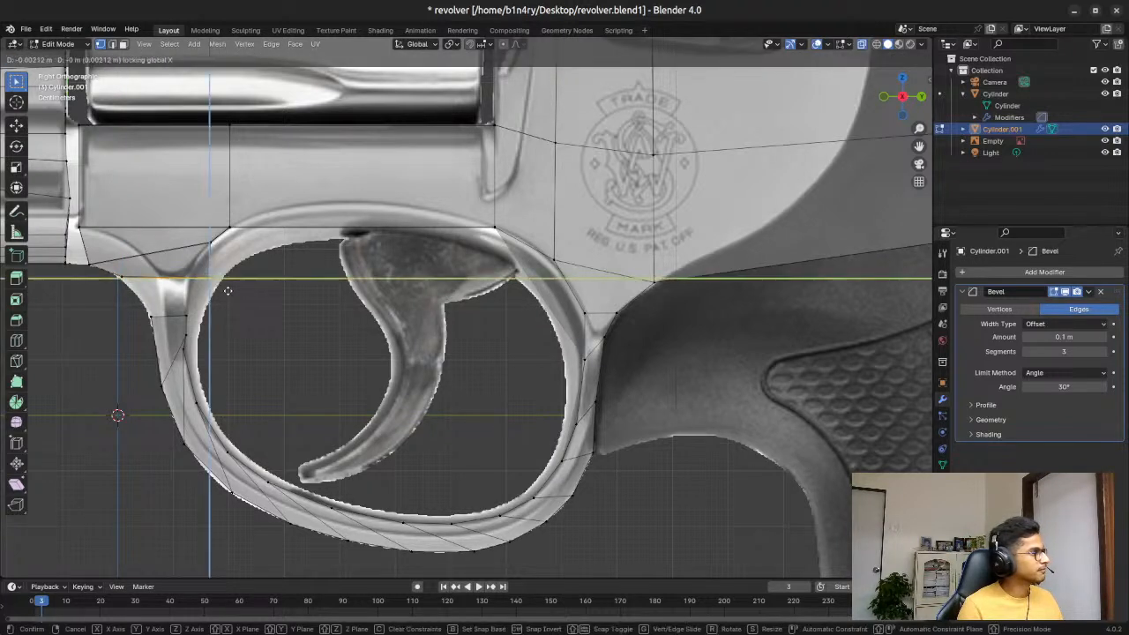
left_click(221, 291)
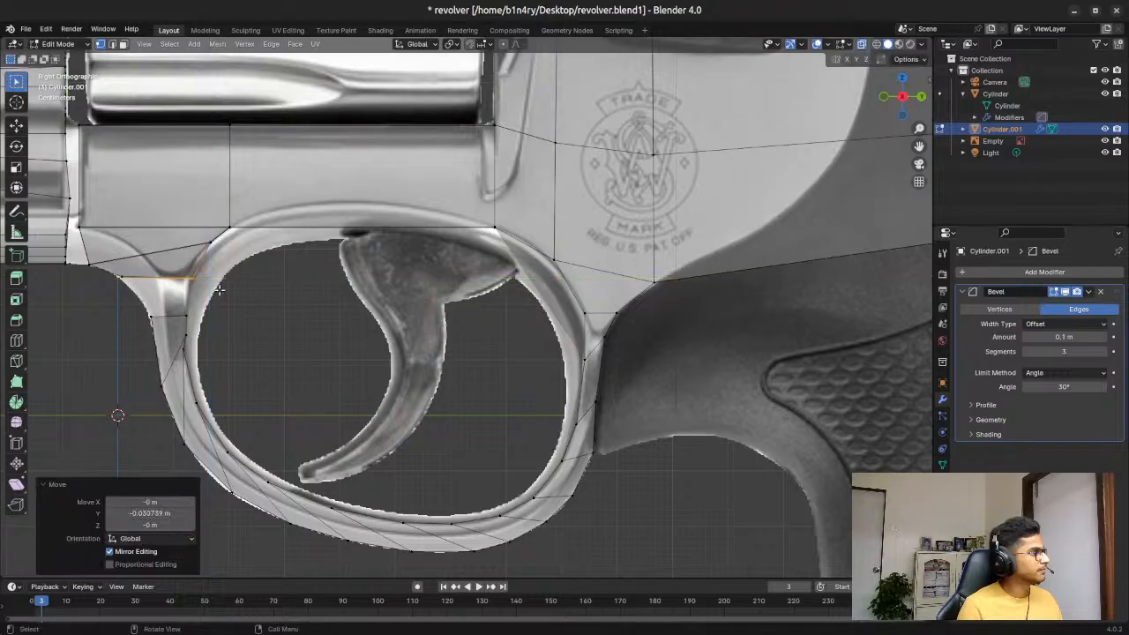
Step: Extrude the section's bottom face with X locked, about 0.036 m rearward and 0.048 m down toward the guard leg
left_click(134, 279)
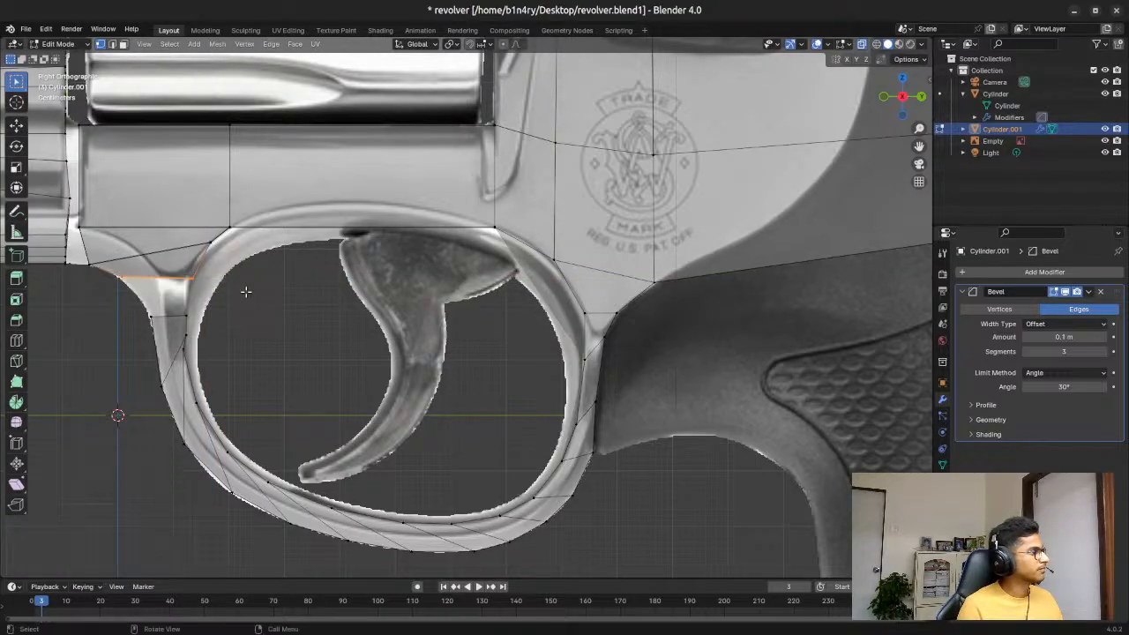
key("g")
key("z")
key("z")
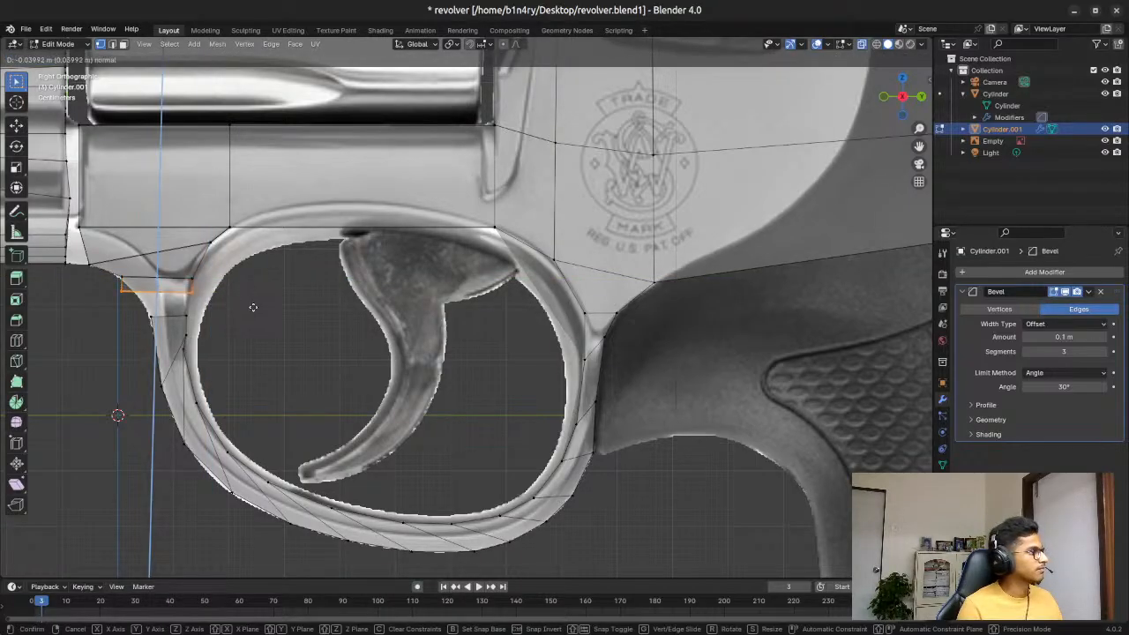
key("shift+x")
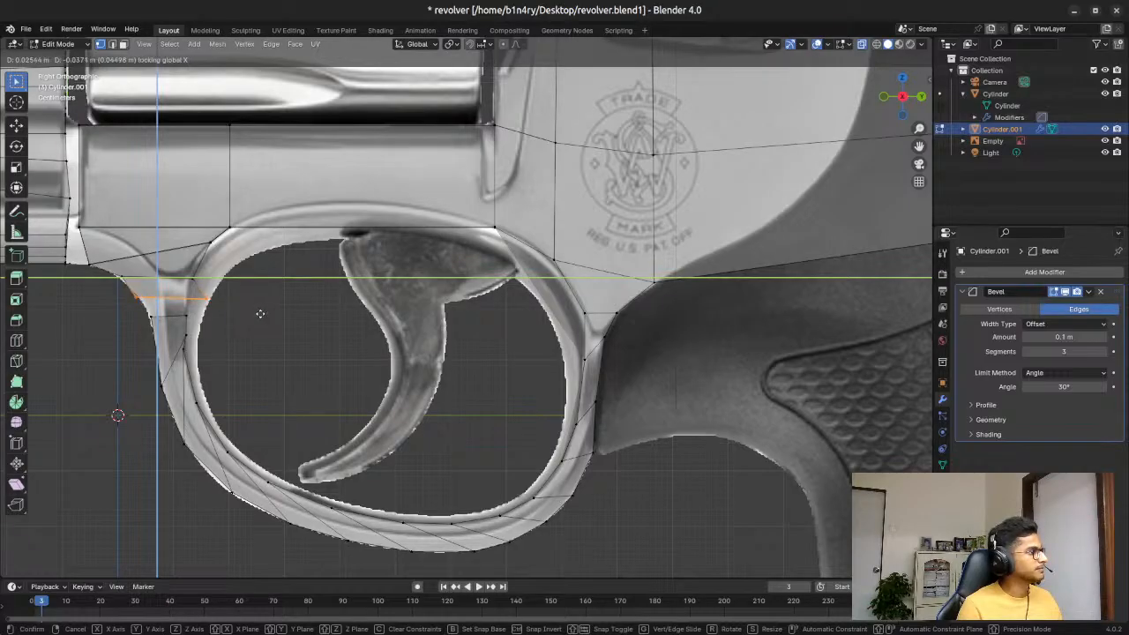
left_click(266, 319)
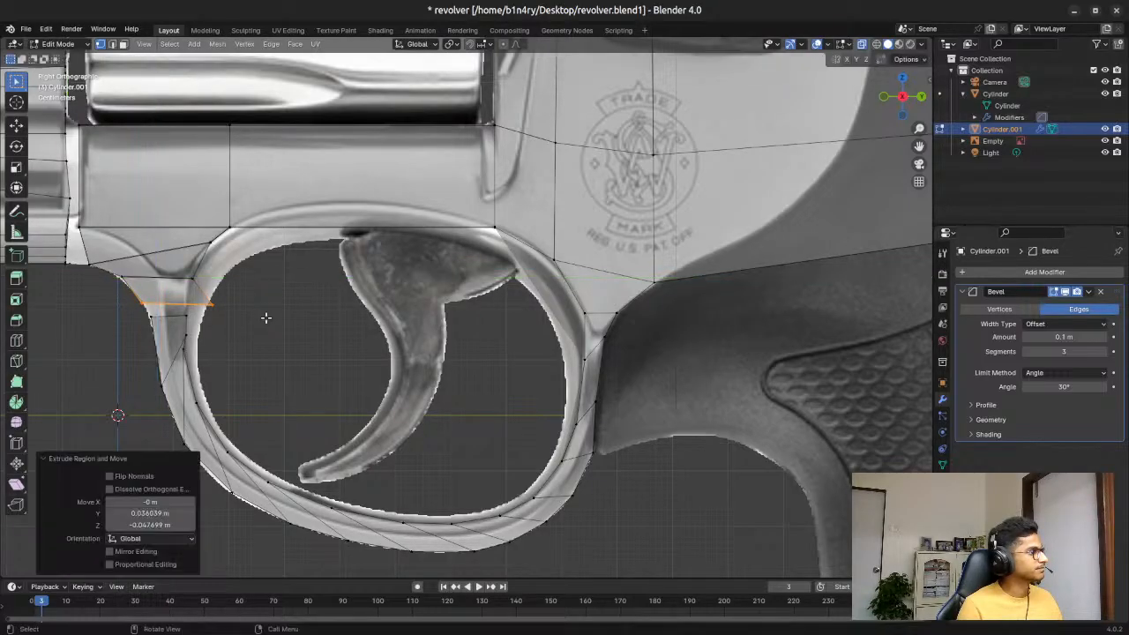
Step: Move the new extrusion's lower rear vertices about 0.046 m forward and 0.003 m up to the guard leg's rear side
left_click_drag(205, 294, 246, 326)
key("g")
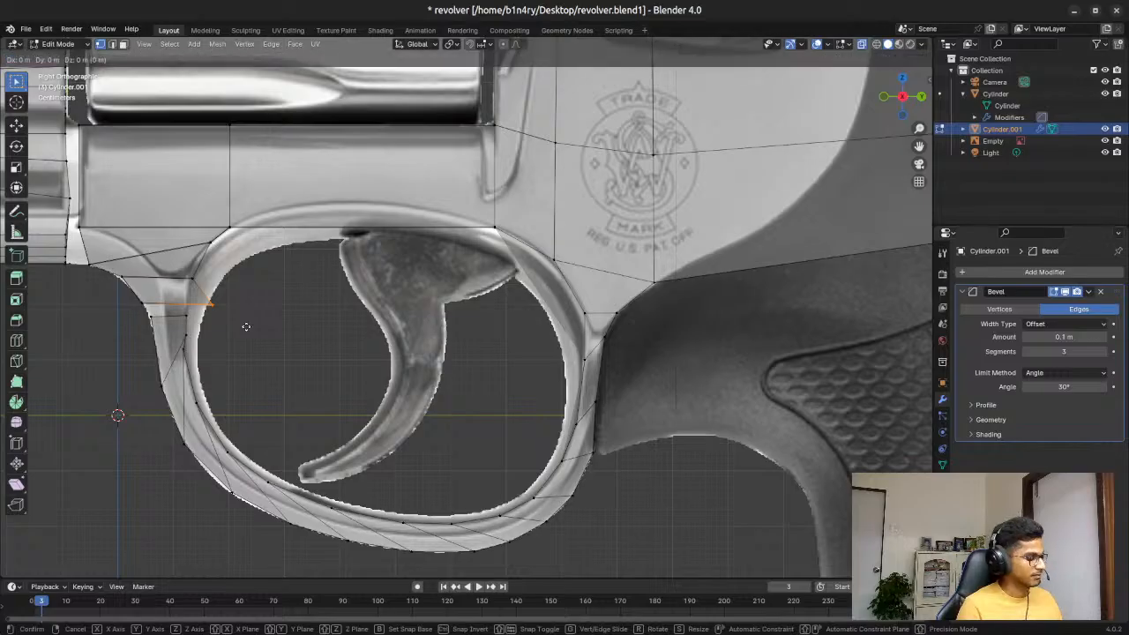
key("shift+x")
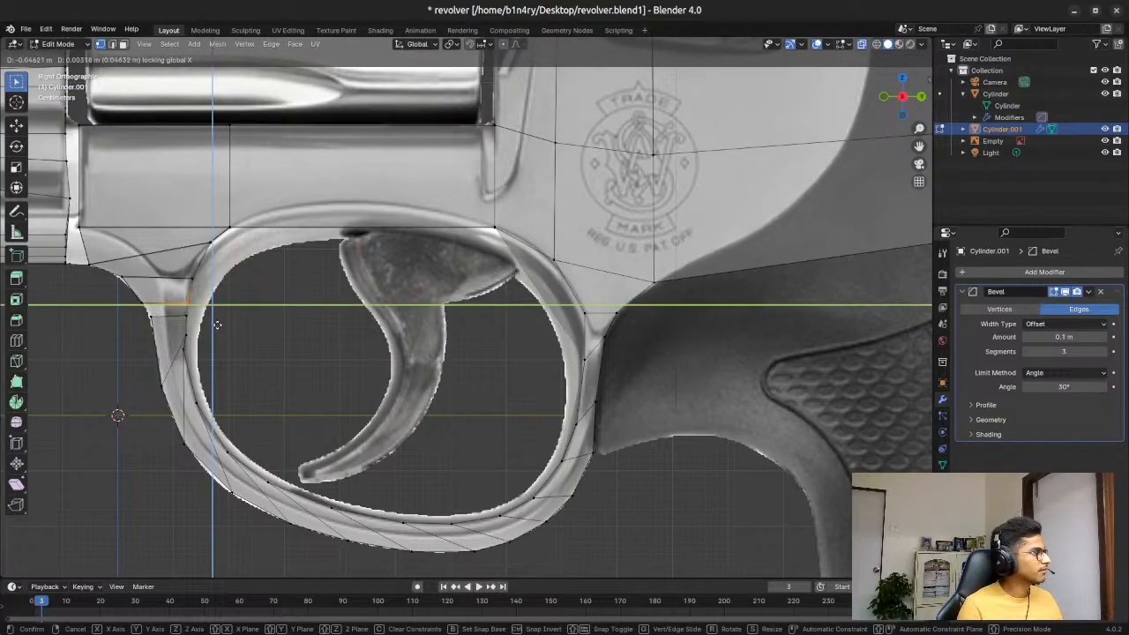
left_click(218, 325)
Step: Move the extrusion's whole bottom face about 0.012 m rearward and 0.020 m down to the guard leg's top
left_click_drag(137, 295, 219, 308)
key("g")
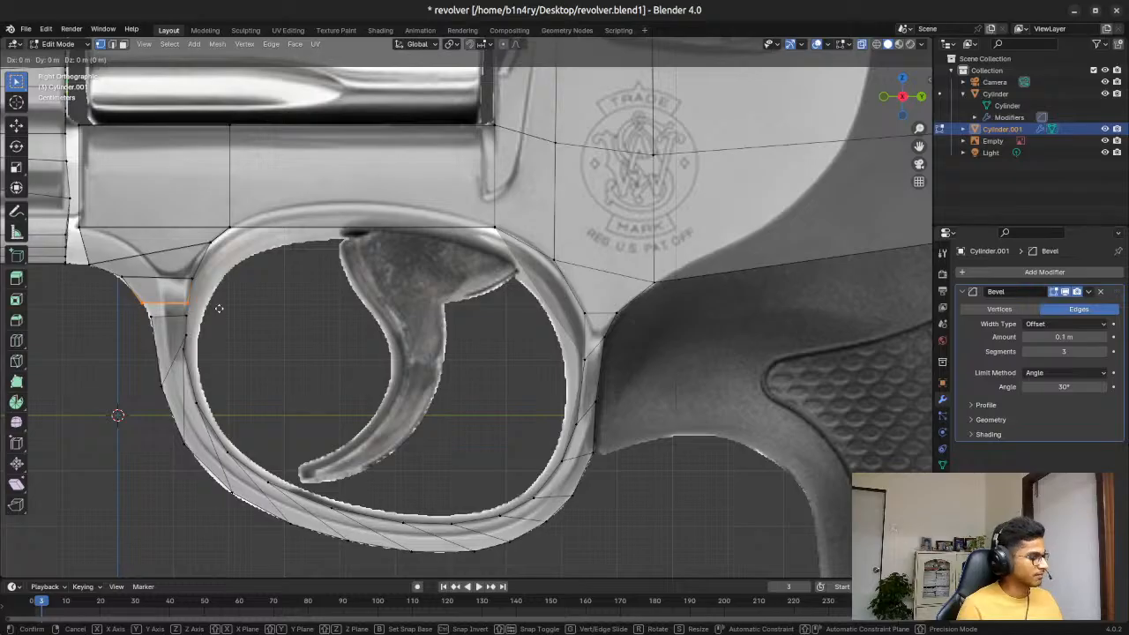
key("shift+x")
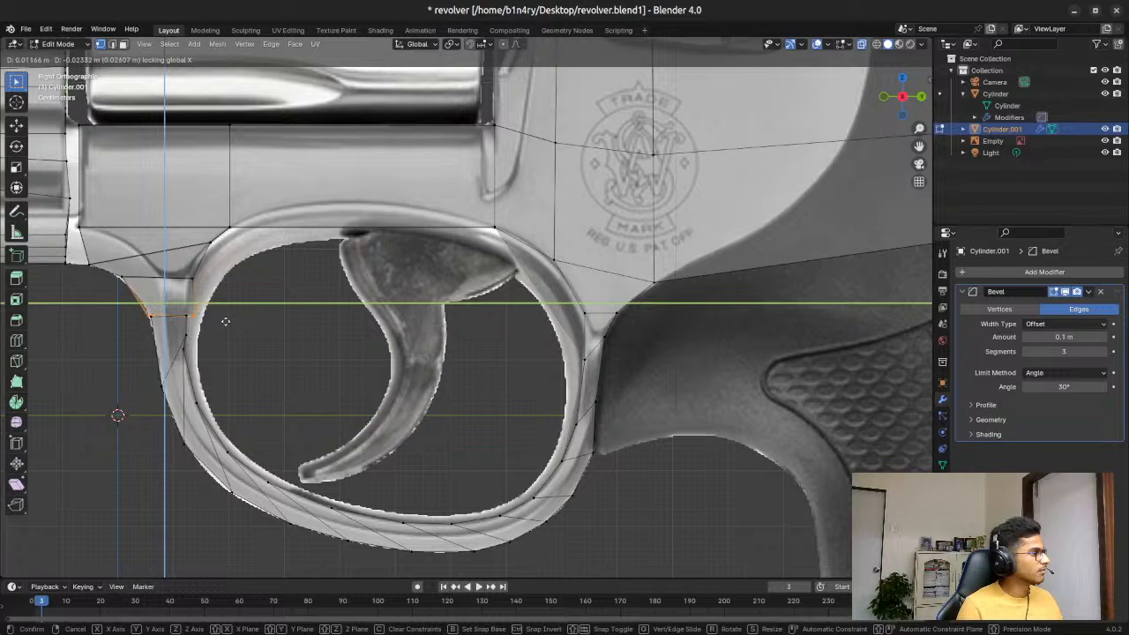
left_click(225, 319)
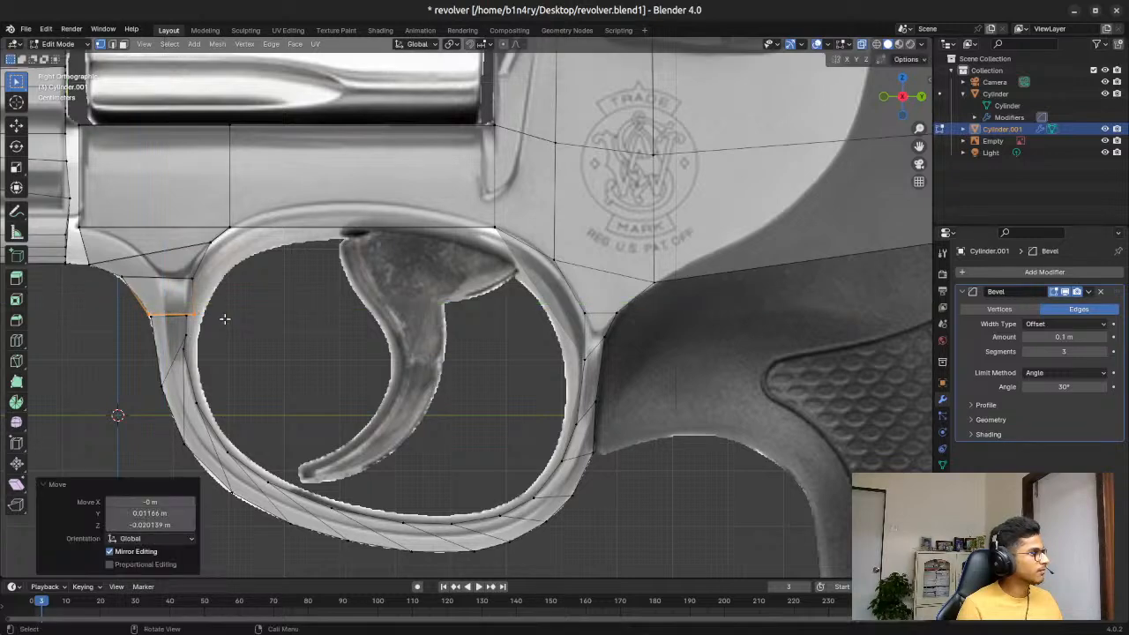
Step: Move the extrusion's lower rear vertices about 0.014 m forward to line up with the guard leg's upper rear corner
scroll(156, 296, "up", 2)
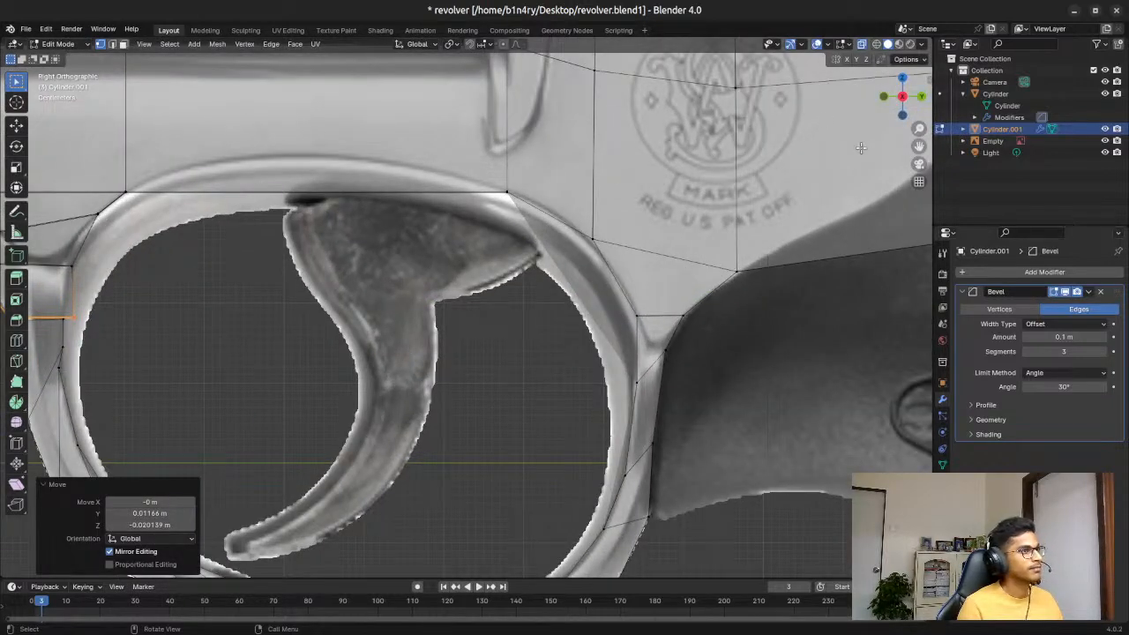
left_click_drag(919, 146, 1128, 134)
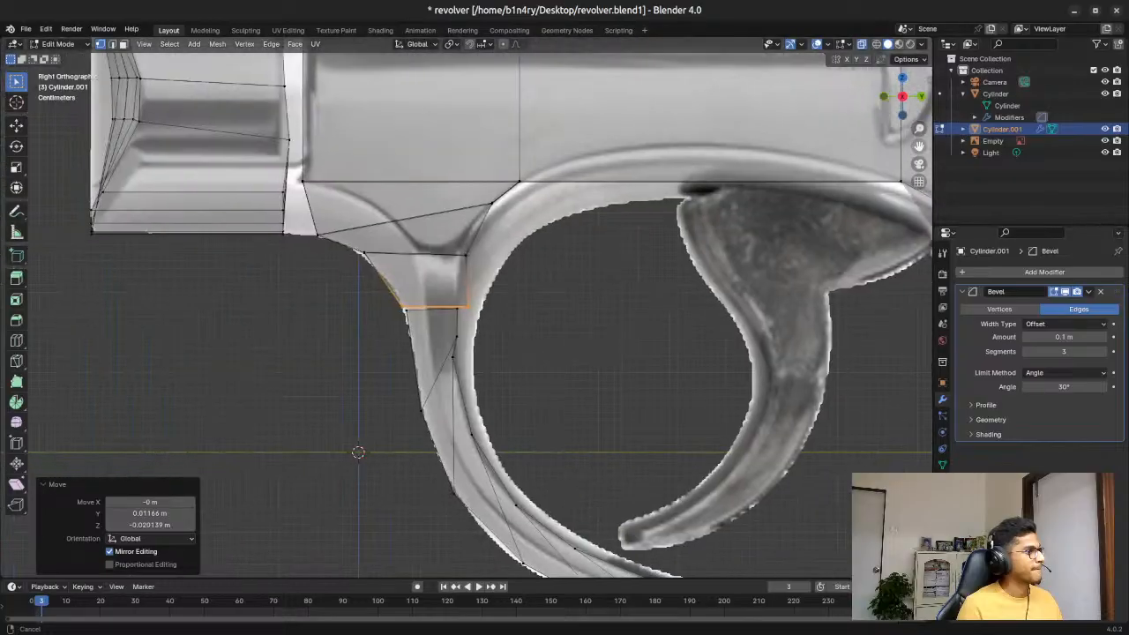
scroll(464, 271, "up", 6)
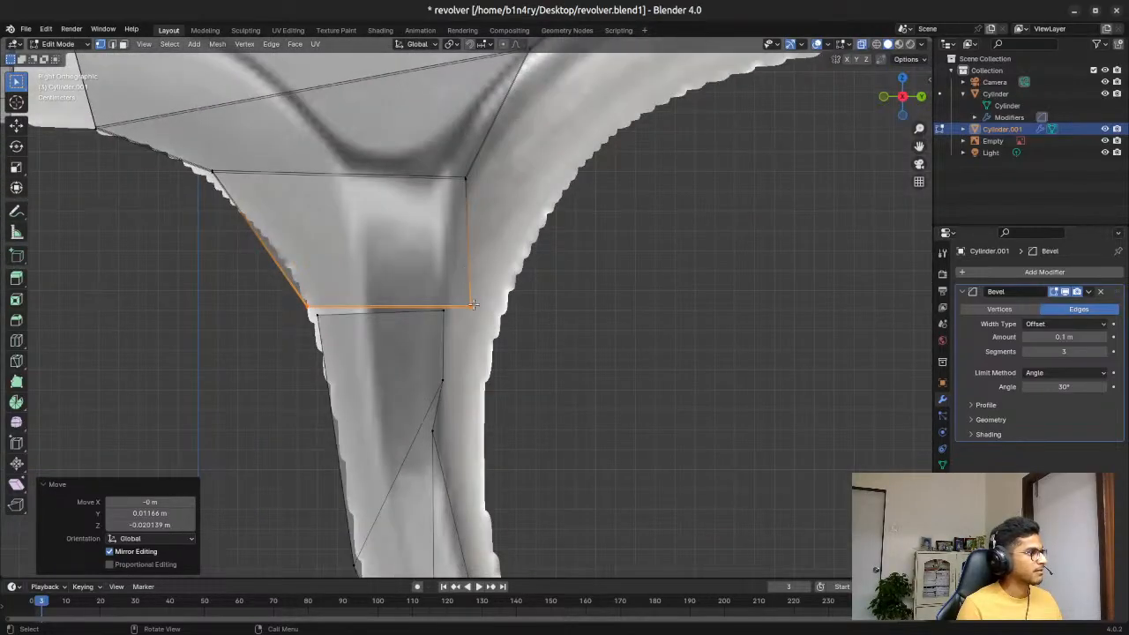
key("g")
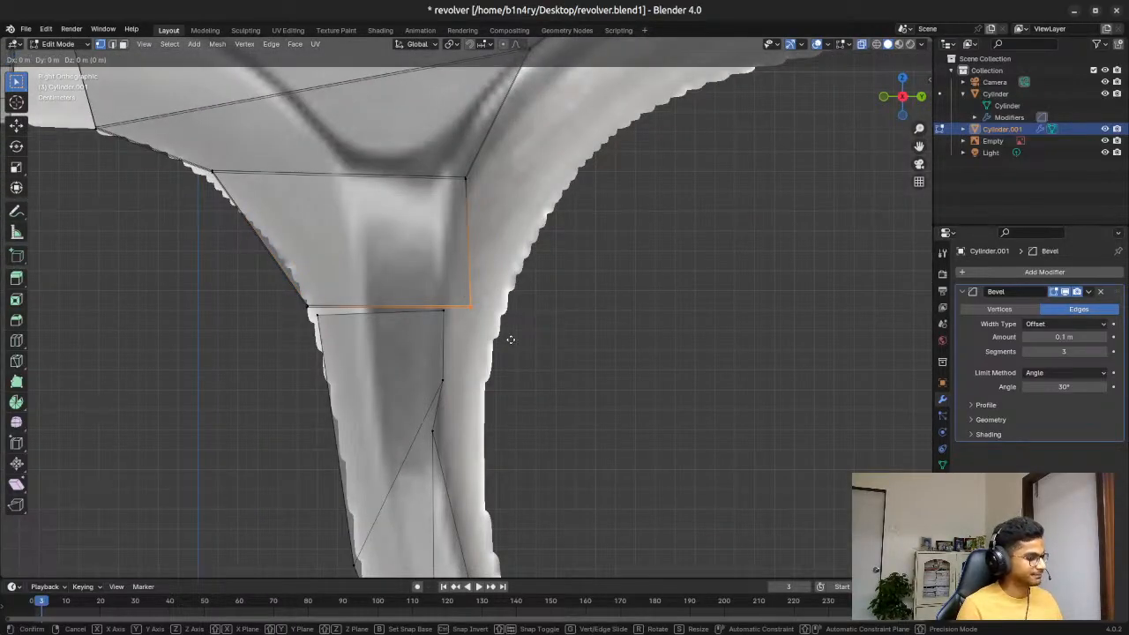
key("shift+x")
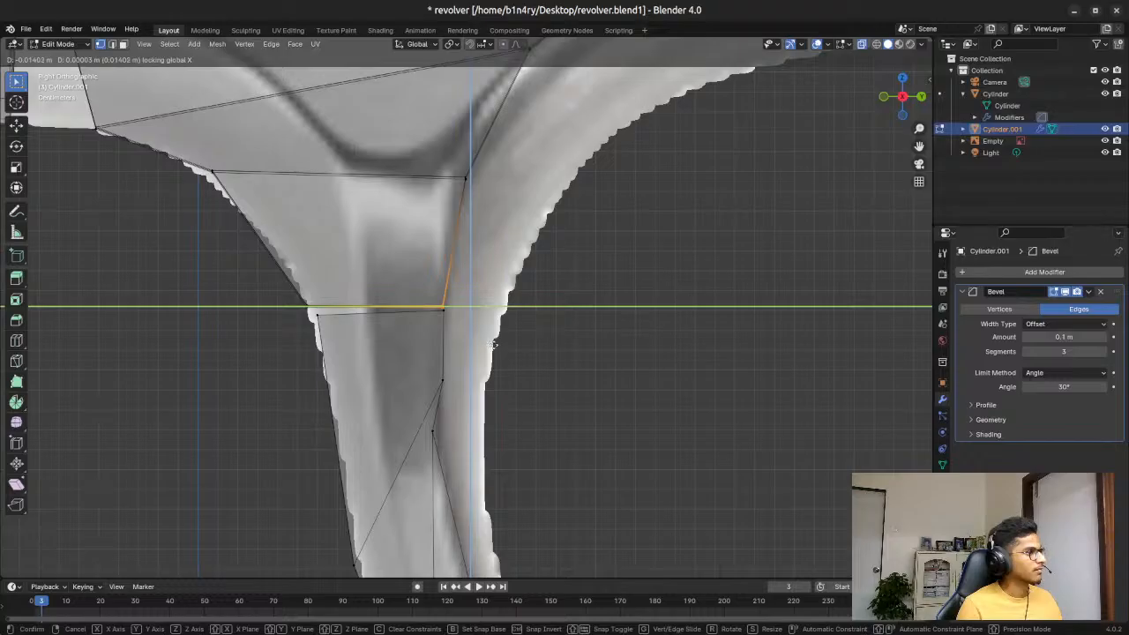
left_click(495, 347)
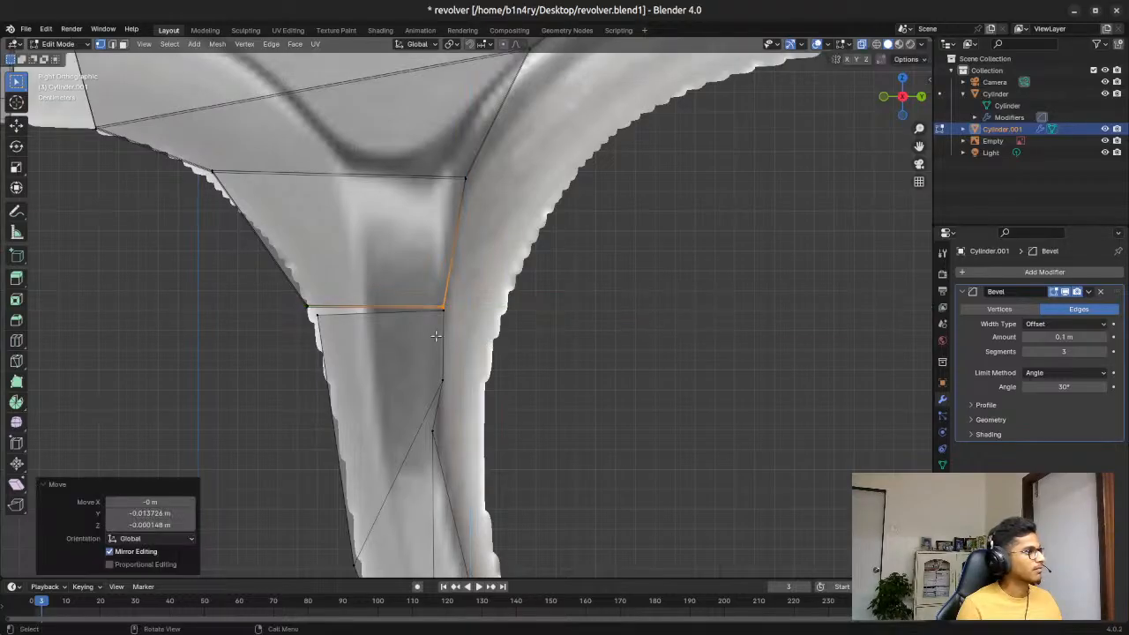
Step: Move the guard leg's upper front vertices about 0.005 m forward and 0.001 m up toward the neck's lower front corner
left_click_drag(295, 301, 332, 326)
key("alt+a")
key("g")
key("shift+x")
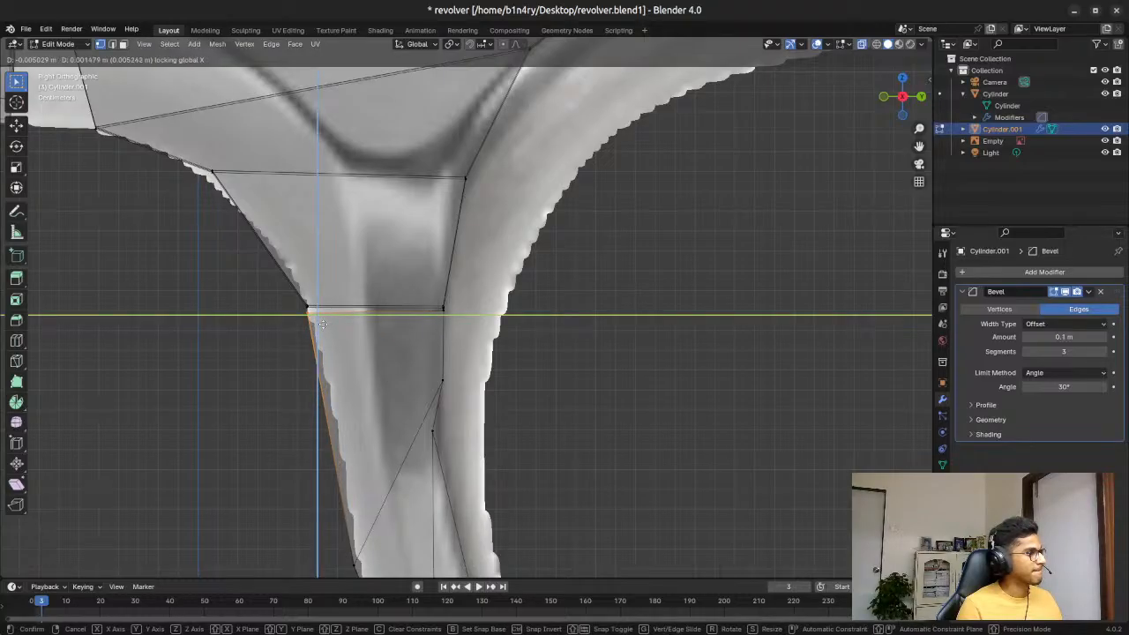
left_click(323, 325)
Step: Turn off X-ray and examine in perspective how the extruded neck lines up with the trigger guard's front leg
key("alt+a")
key("alt+z")
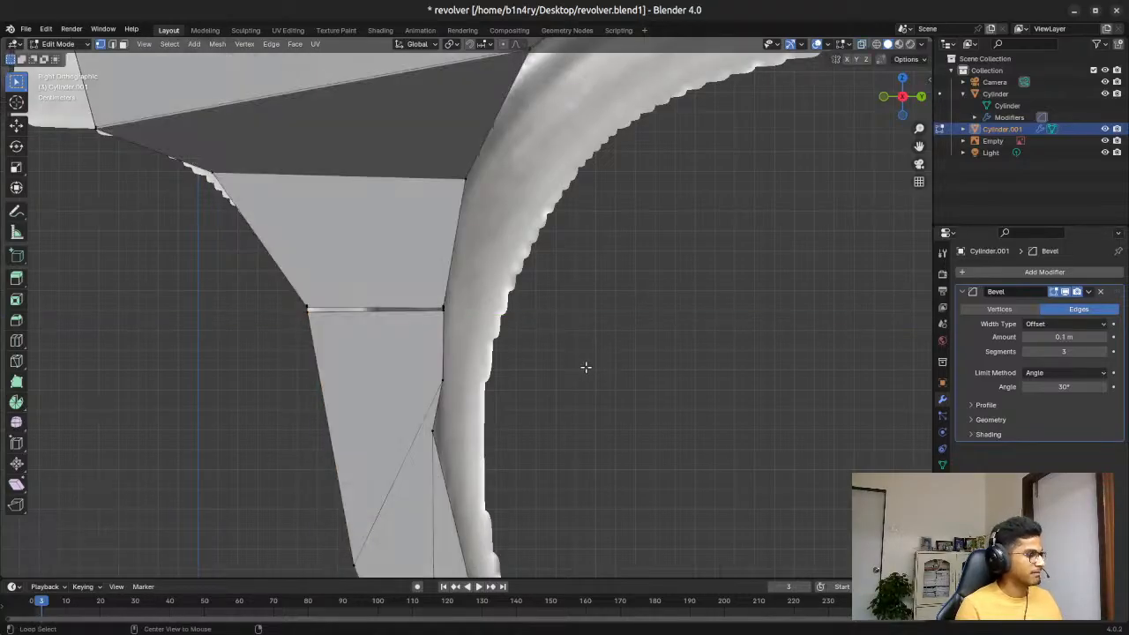
key("shift+grave")
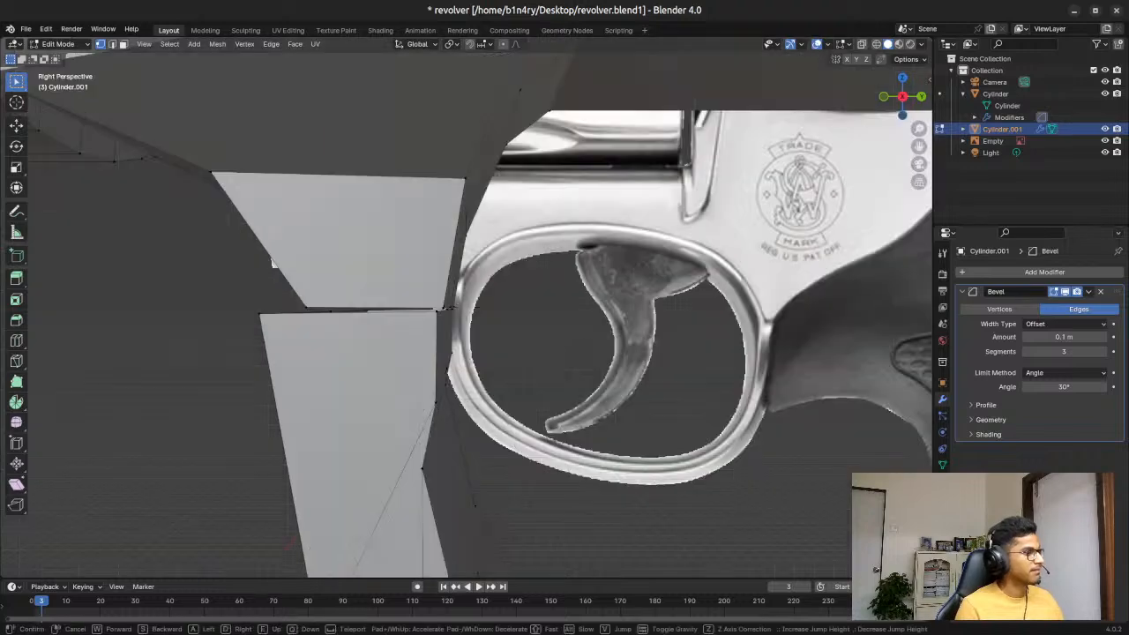
key("s")
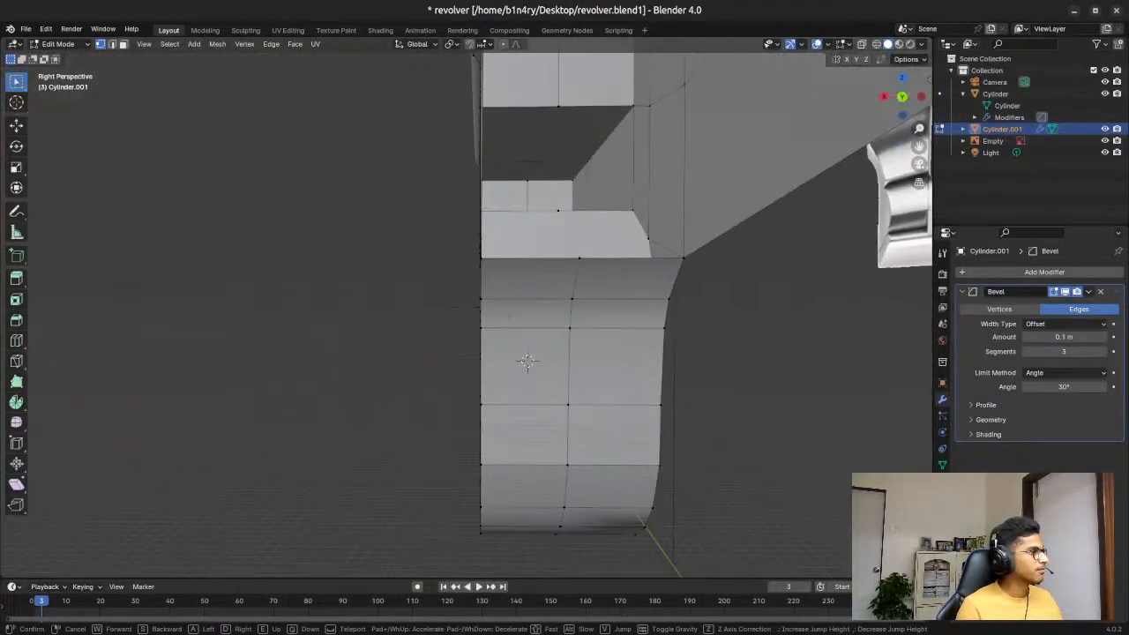
key("w")
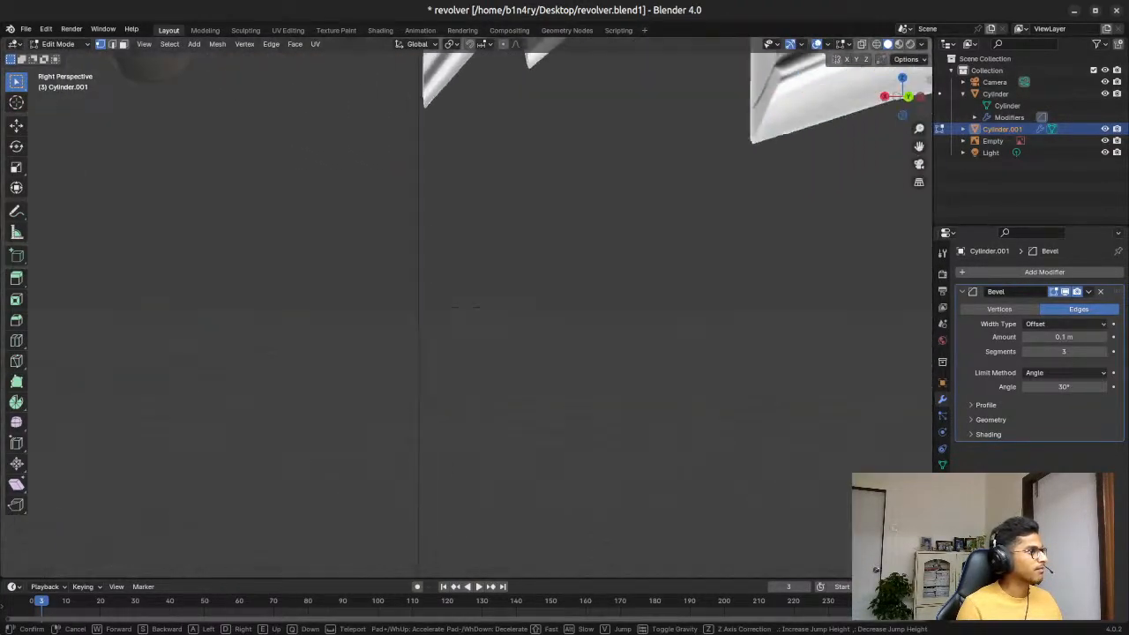
key("s")
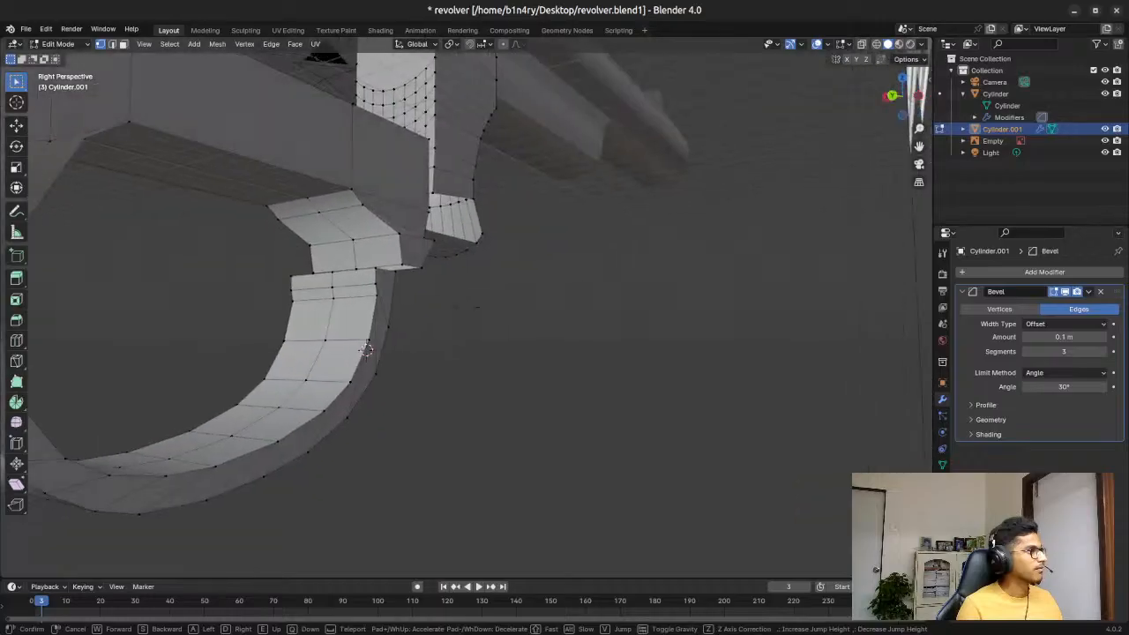
key("w")
key("d")
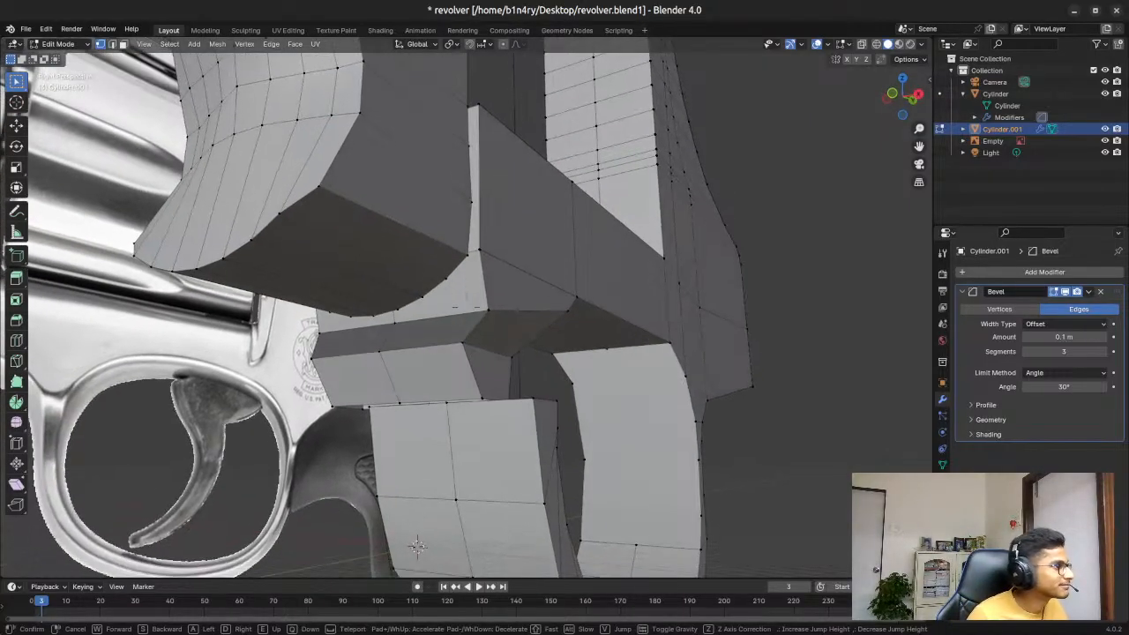
left_click(586, 365)
Step: Undo the neck extrusions and vertex moves back to the shallow first section beneath the frame bar
key("ctrl+z")
key("ctrl+z")
key("ctrl+z")
key("ctrl+z")
key("ctrl+z")
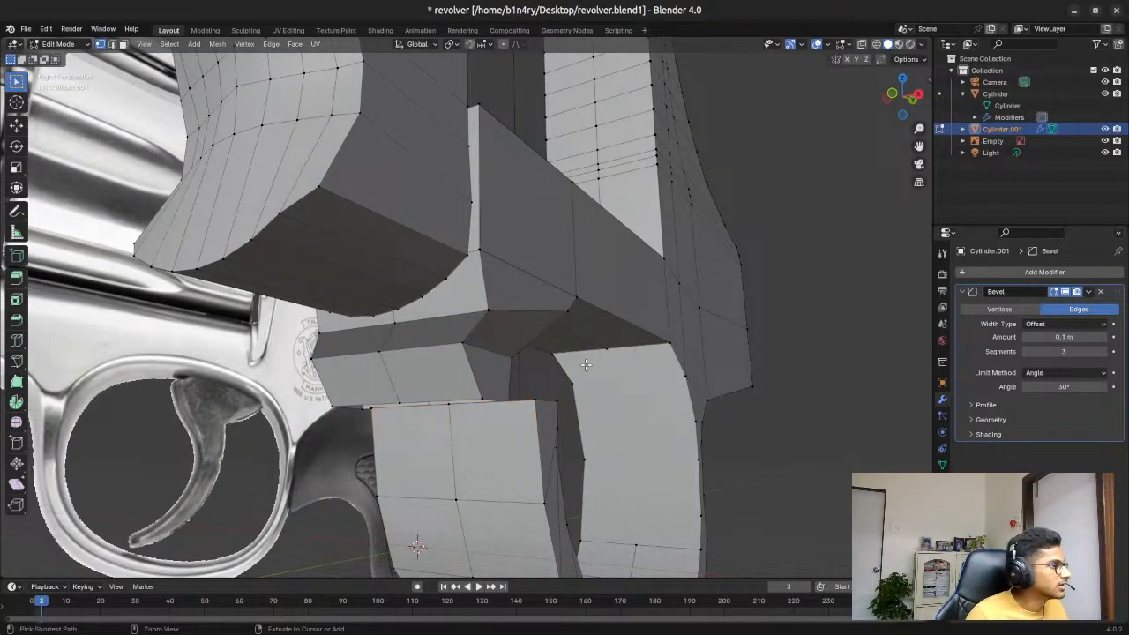
key("ctrl+z")
key("ctrl+z")
key("ctrl+z")
key("ctrl+z")
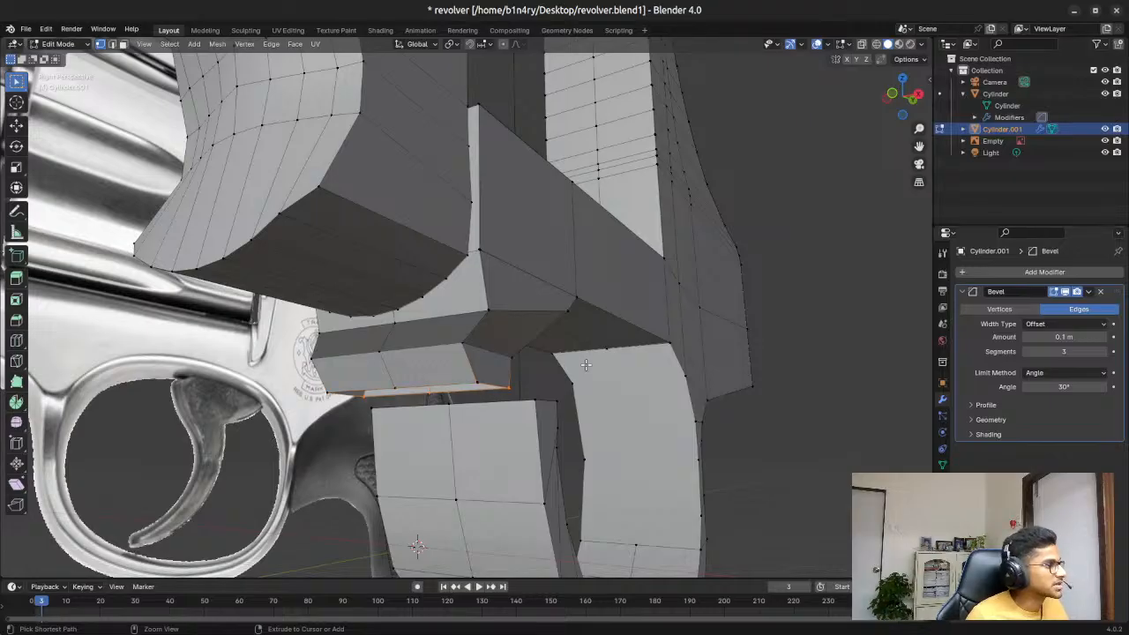
key("ctrl+z")
key("ctrl+z")
key("ctrl+z")
key("ctrl+z")
key("ctrl+z")
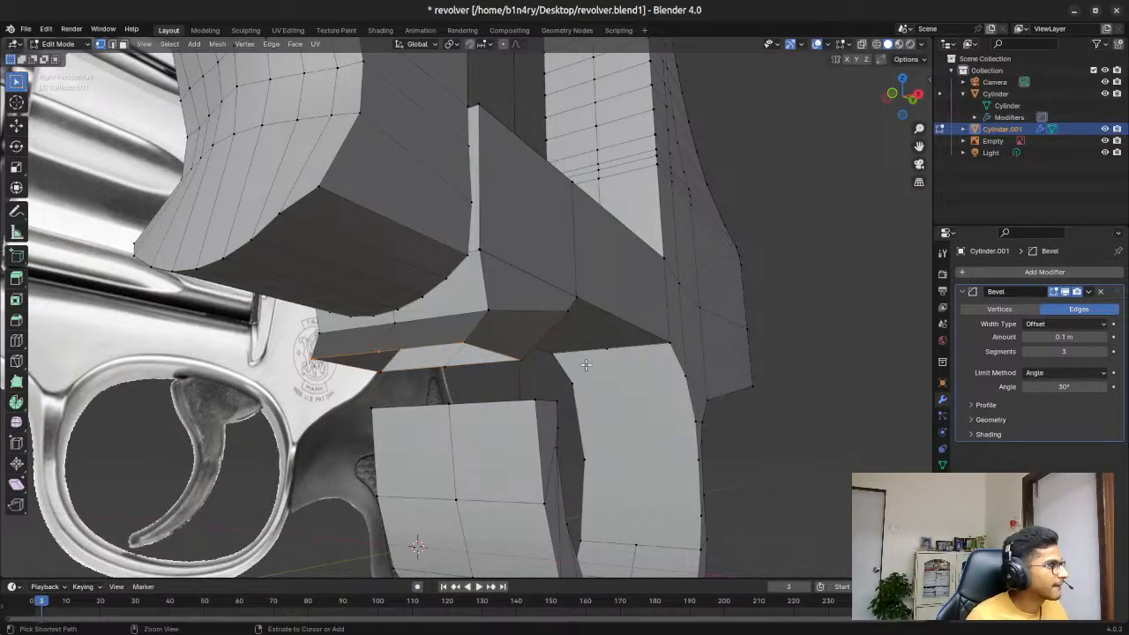
key("ctrl+z")
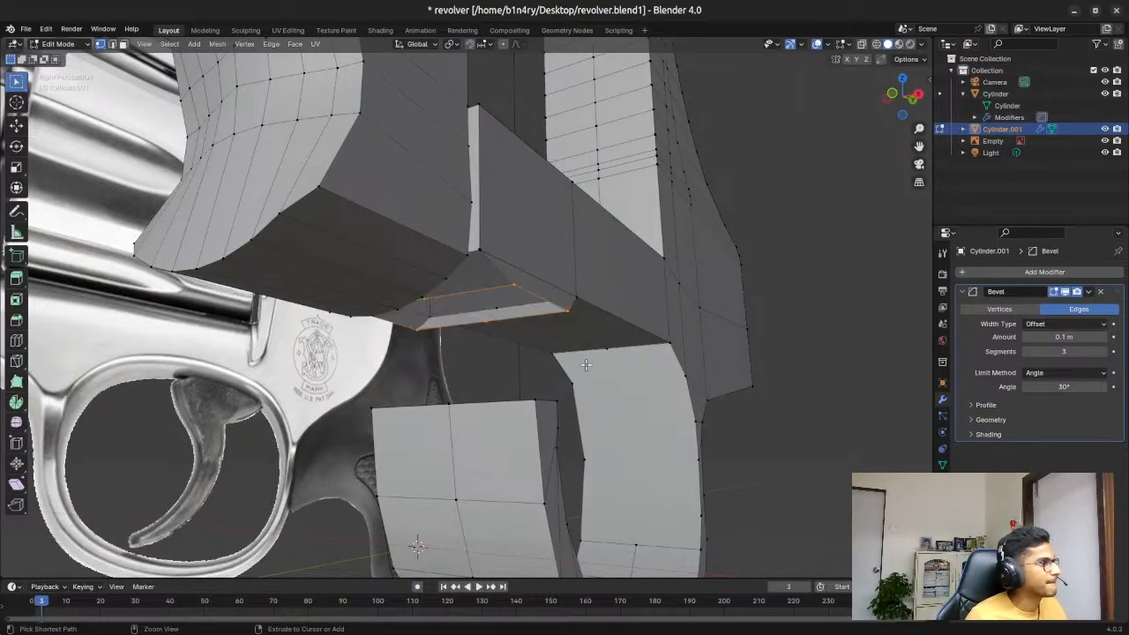
Step: Examine the frame bar's shallow underside section and the guard leg's open top from several angles
middle_click_drag(585, 364, 534, 369)
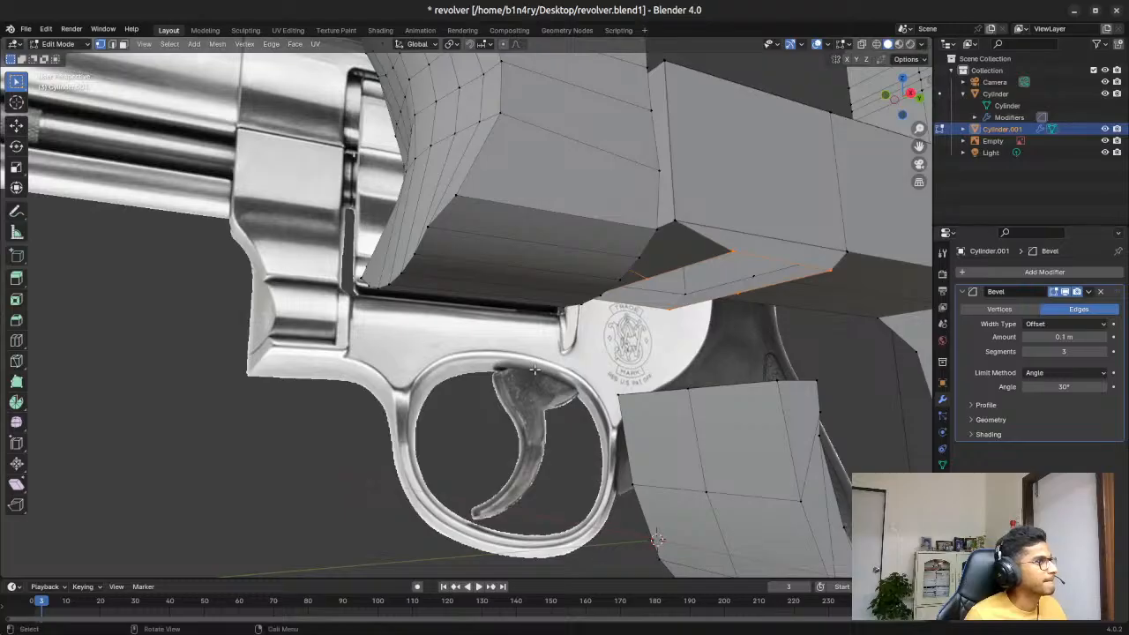
key("shift+grave")
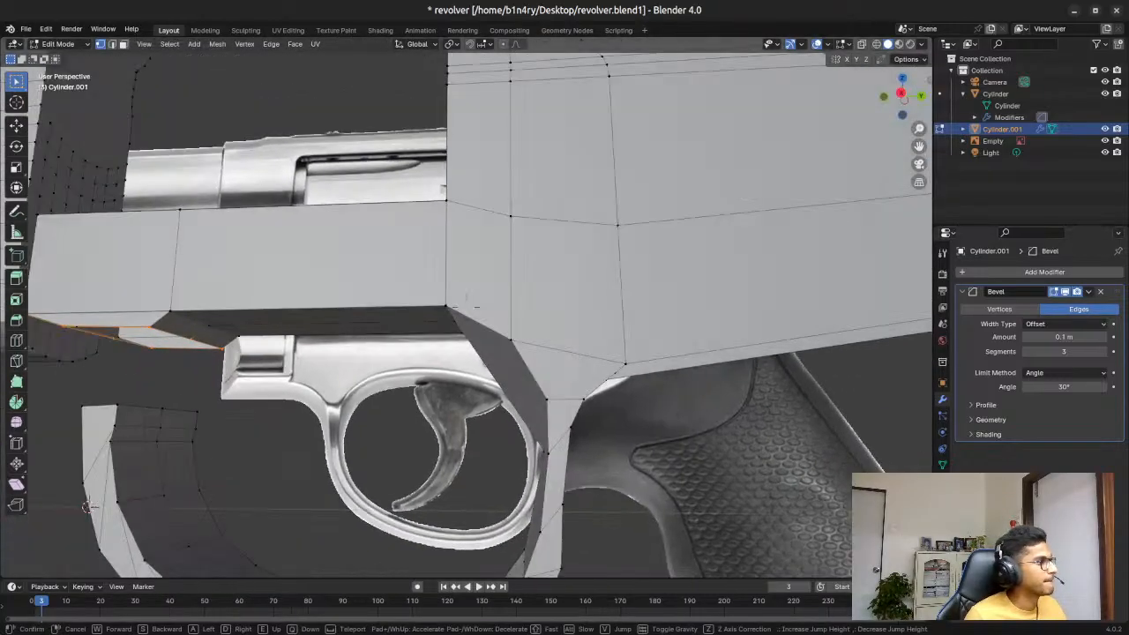
key("w")
key("d")
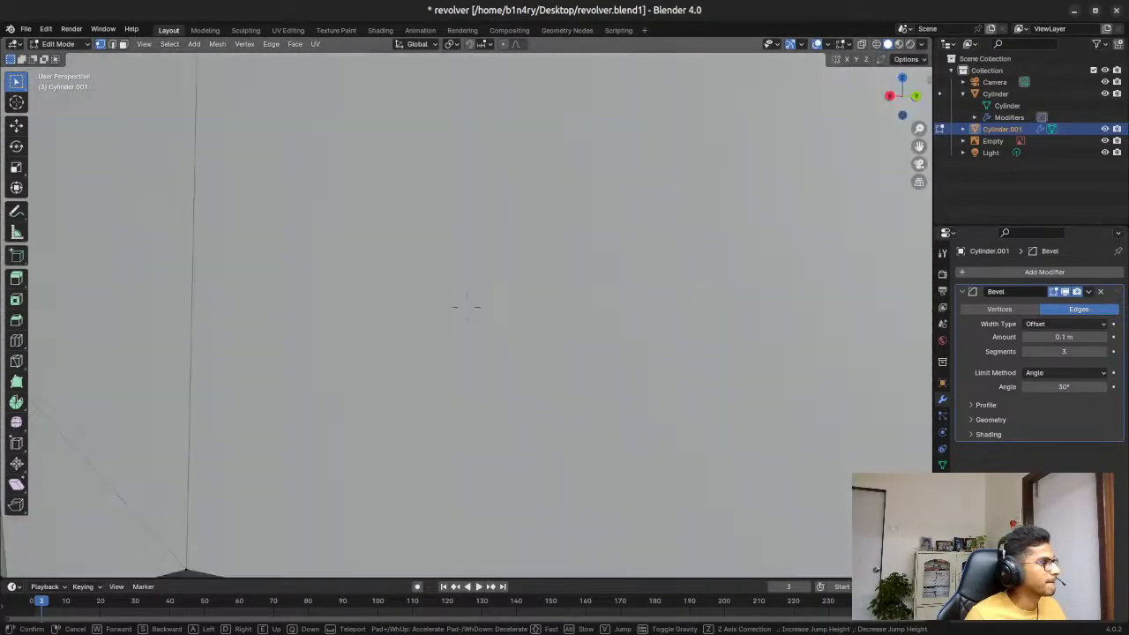
key("s")
key("w")
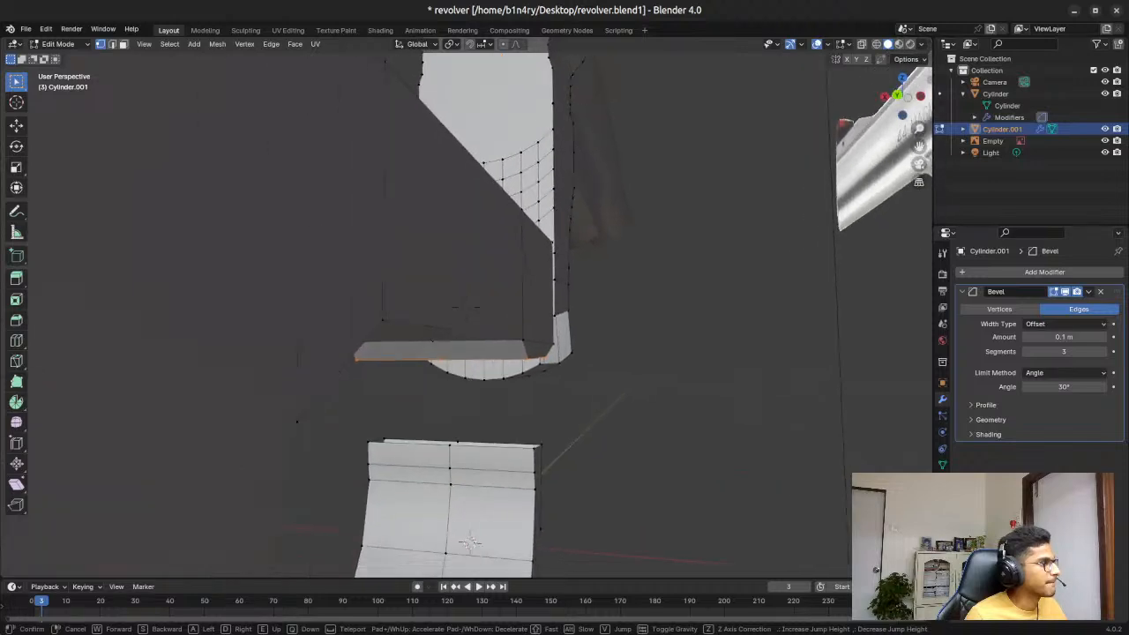
key("a")
key("s")
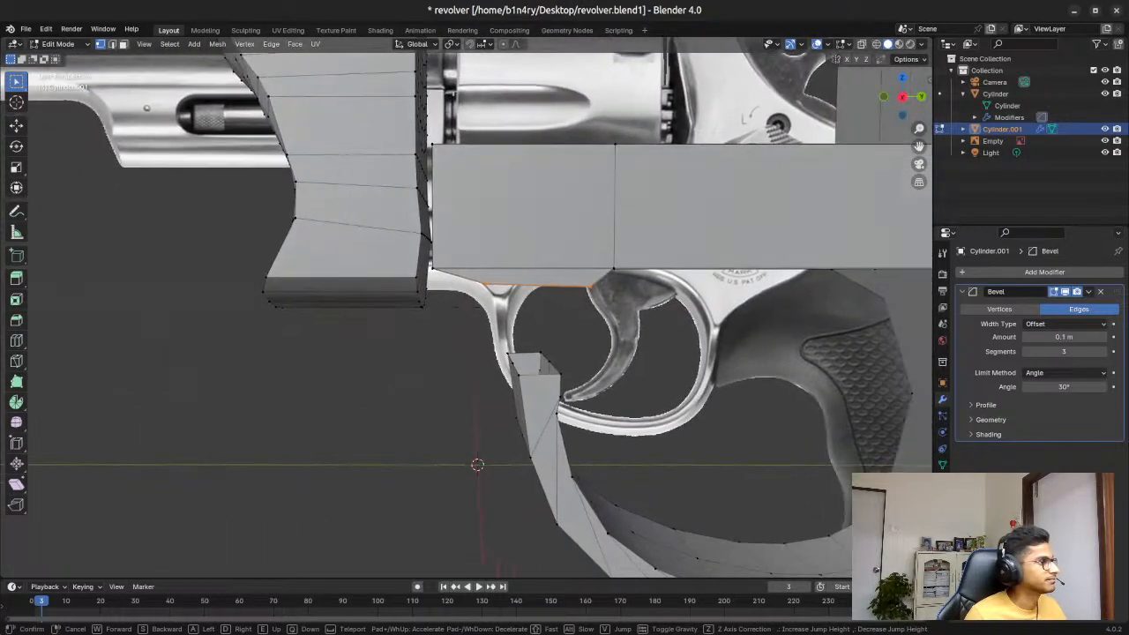
key("w")
key("d")
key("s")
key("a")
left_click(574, 373)
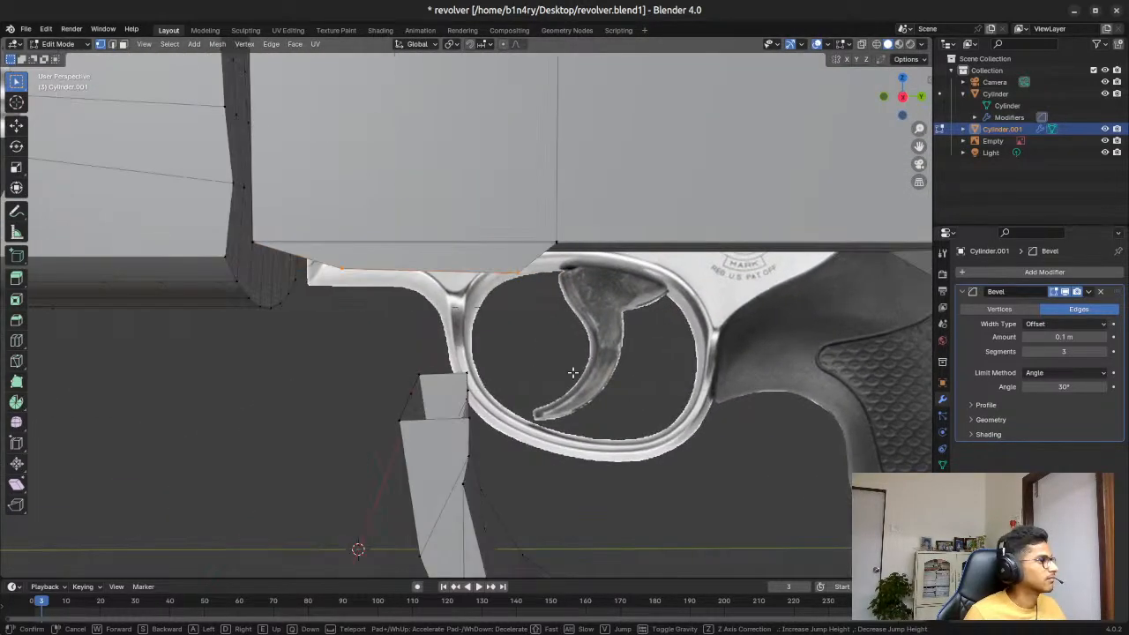